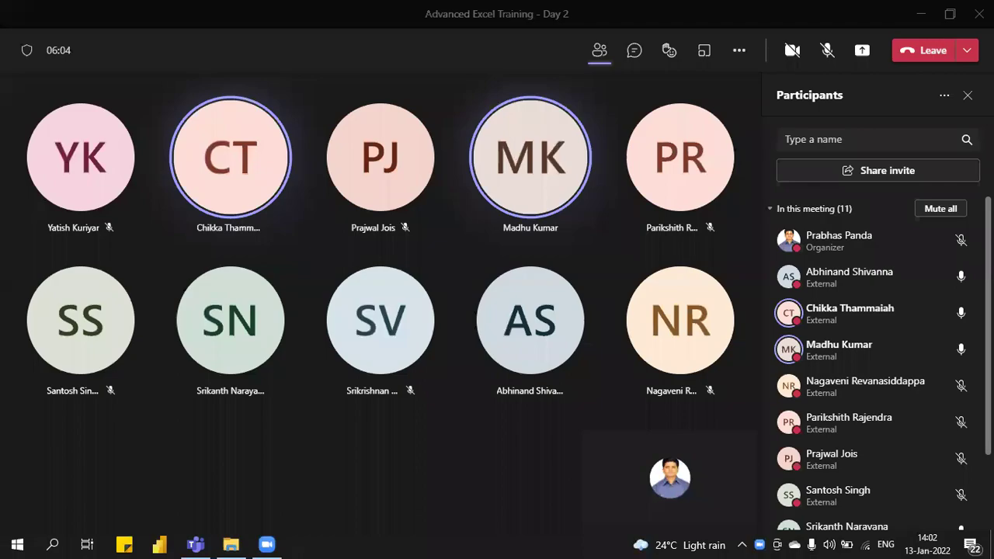
# Step: Unmute the microphone and present the entire screen in the Teams meeting
pyautogui.click(842, 56)
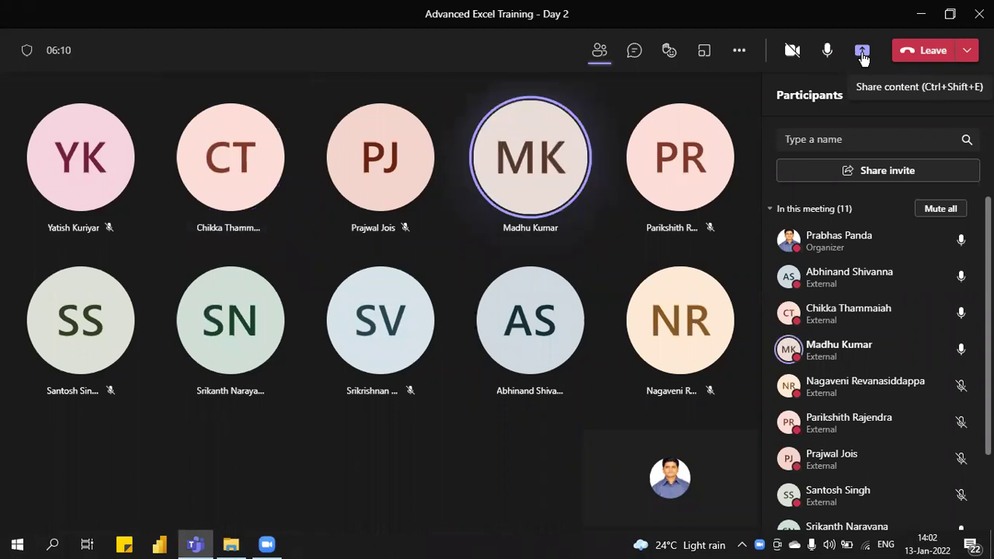
pyautogui.click(862, 56)
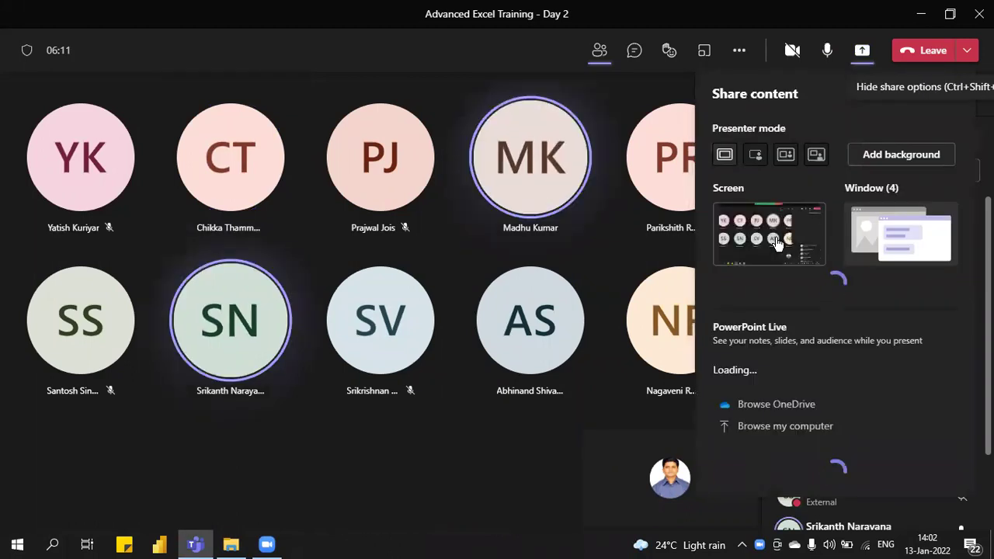
pyautogui.click(777, 243)
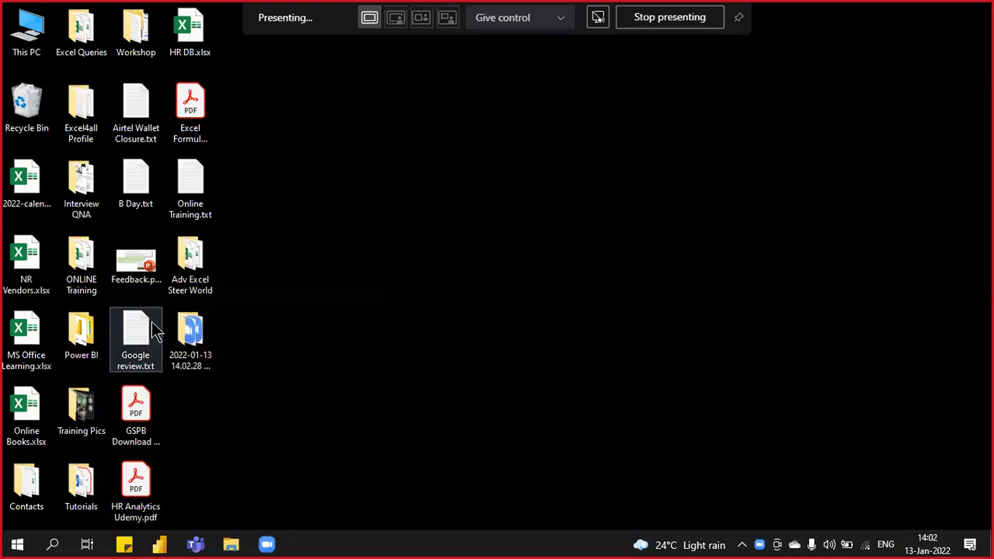
# Step: Open the Teams meeting chat, then open Exercise Models.xlsx from the Adv Excel Steer World folder
pyautogui.click(231, 544)
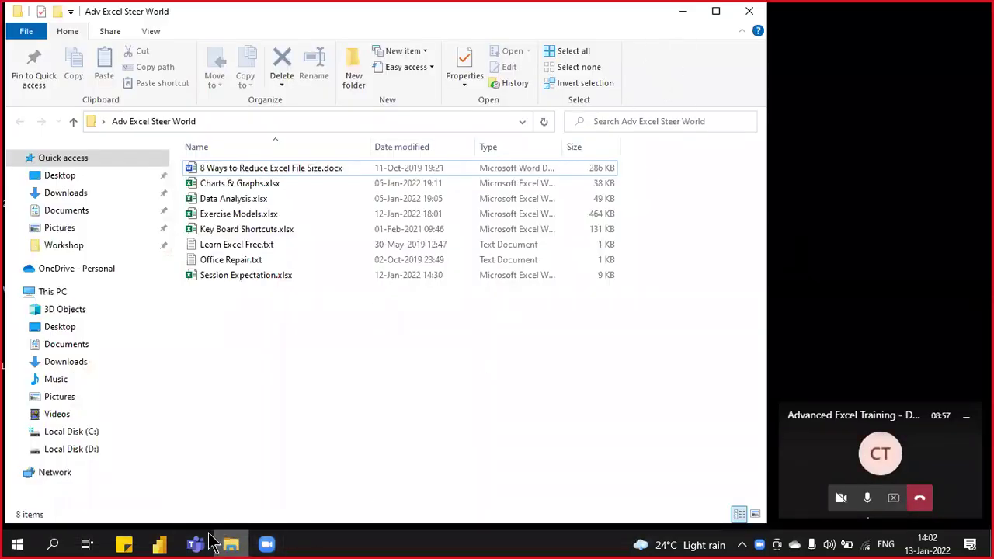
pyautogui.click(178, 497)
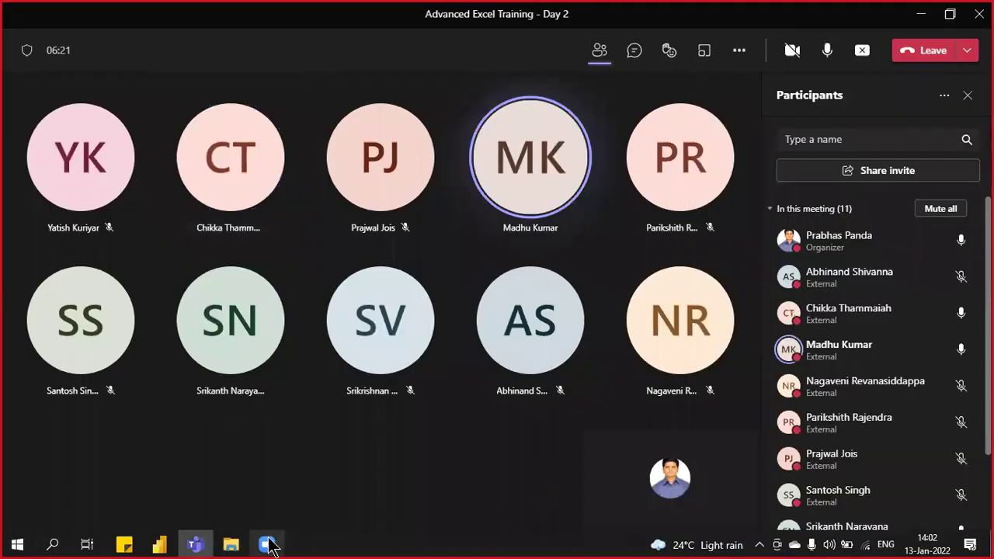
pyautogui.click(635, 52)
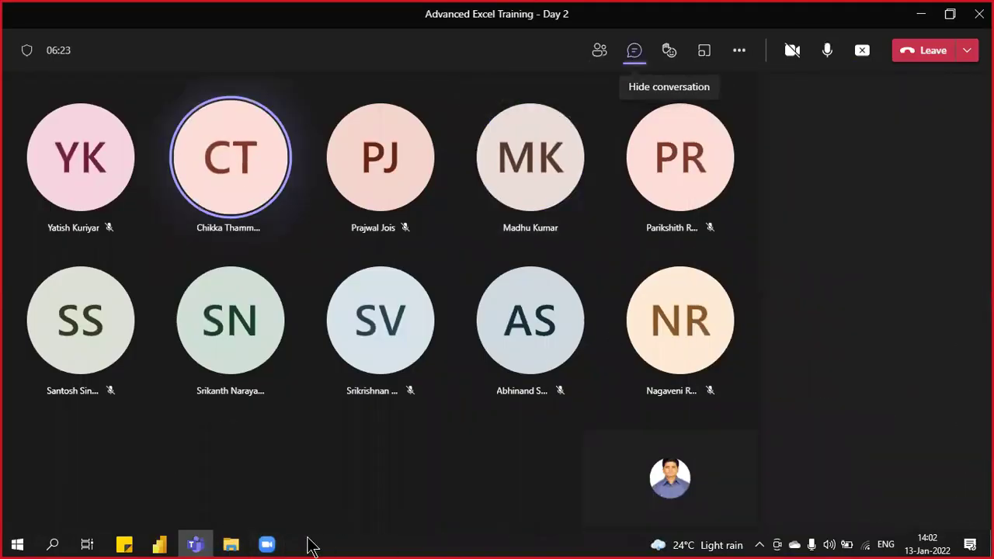
pyautogui.click(231, 545)
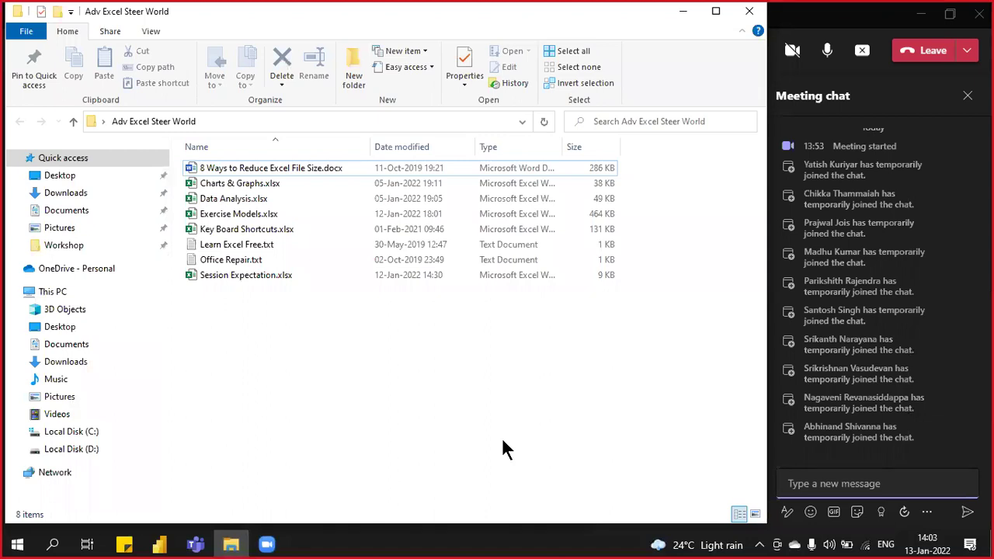
pyautogui.click(243, 217)
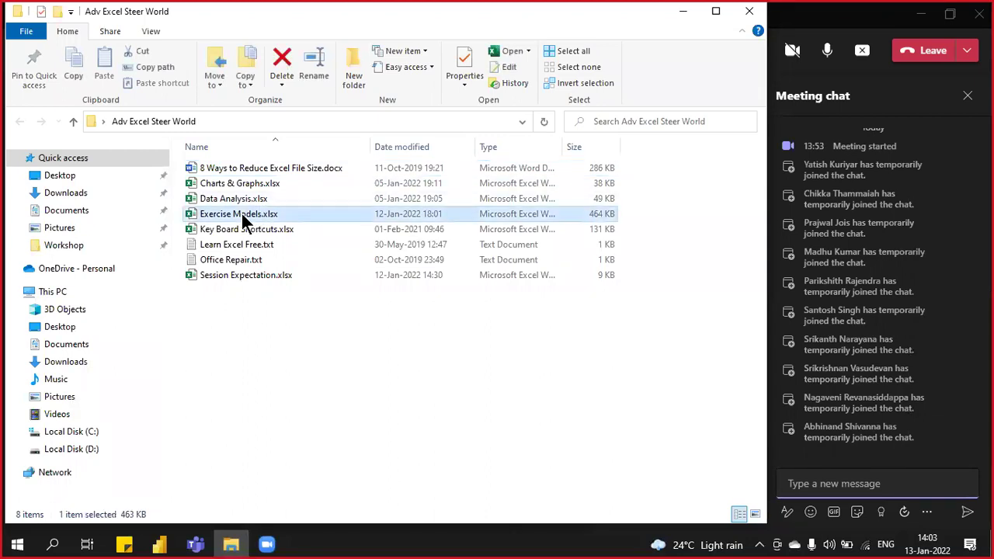
pyautogui.doubleClick(243, 218)
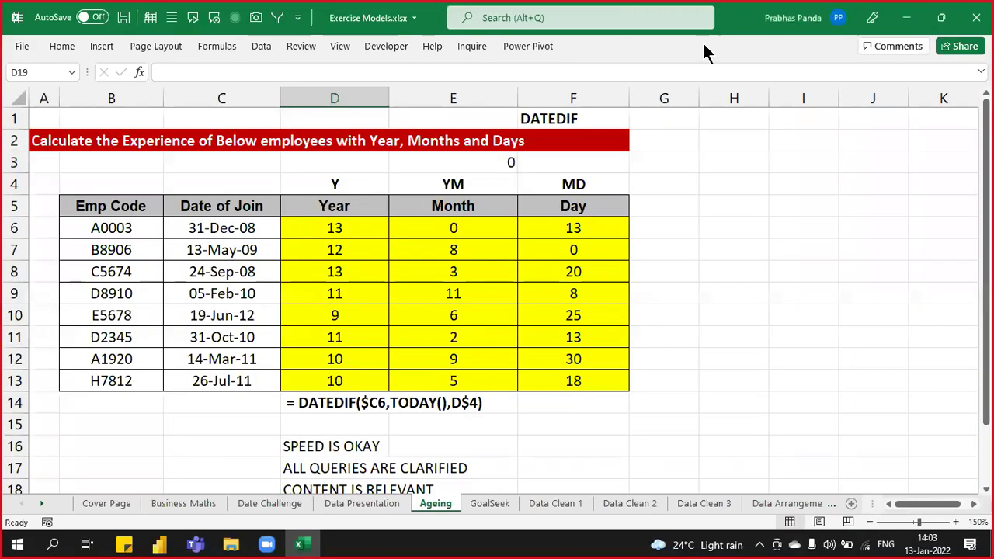
# Step: Restore down Excel, then browse the Data Presentation, Date Challenge and Business Maths sheets, ending on Ageing
pyautogui.click(942, 18)
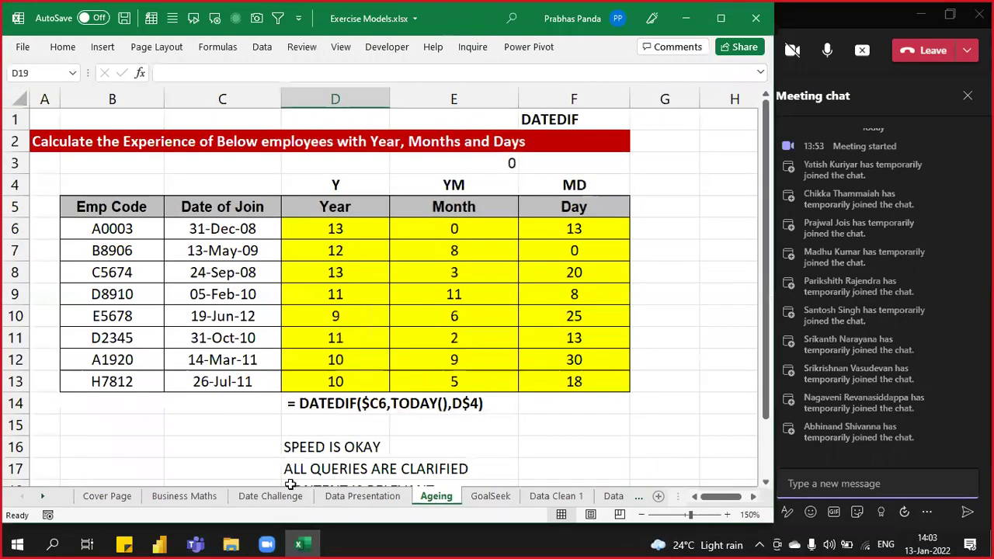
pyautogui.click(376, 495)
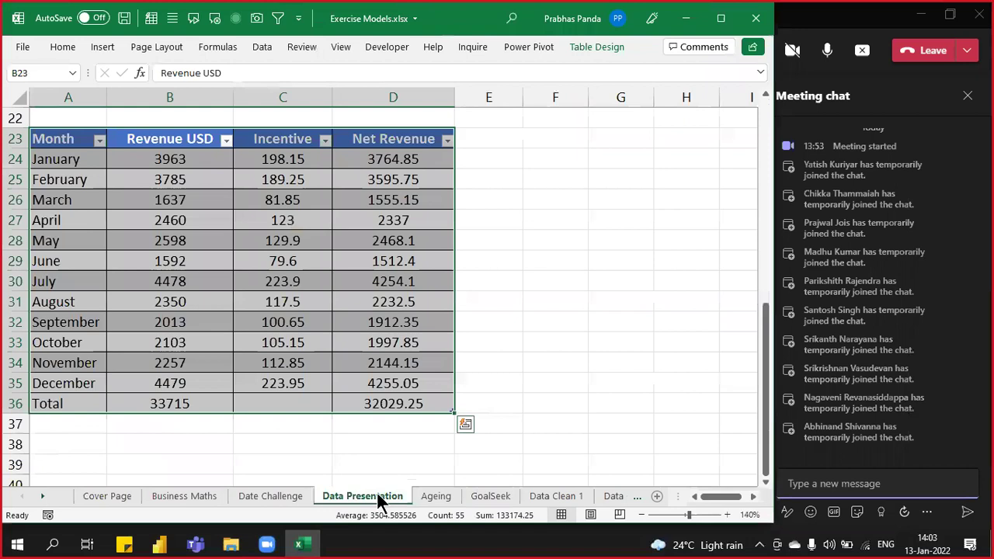
pyautogui.click(271, 495)
pyautogui.click(171, 497)
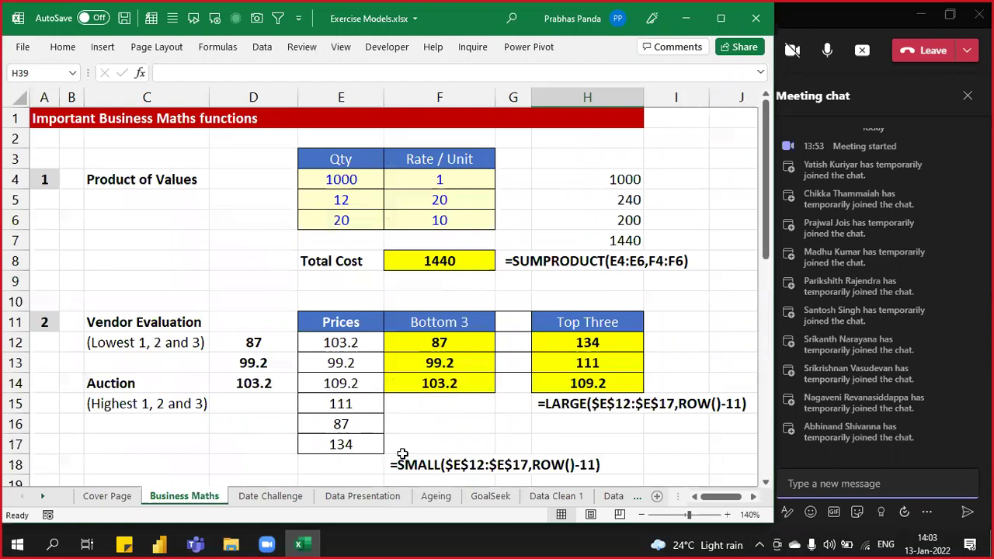
pyautogui.click(450, 496)
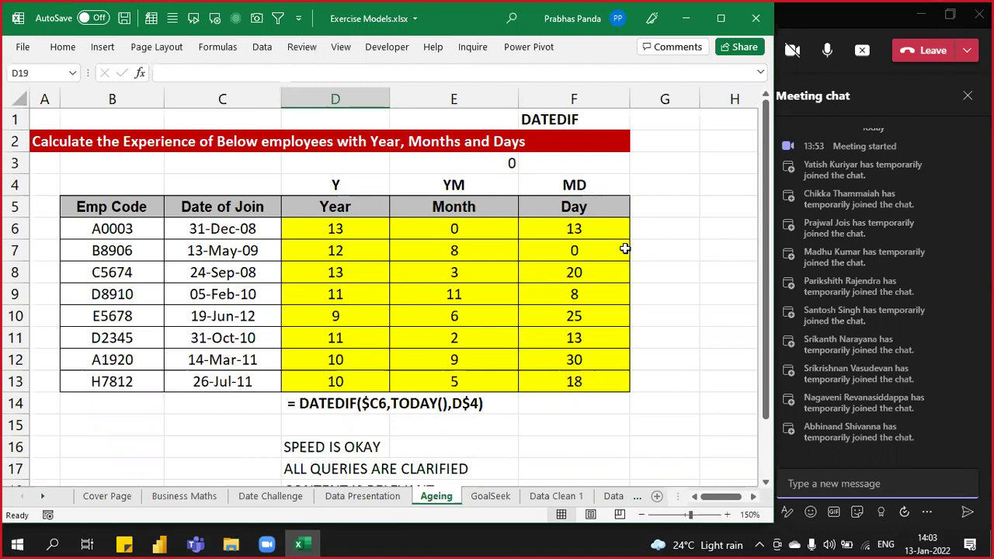
# Step: Admit the lobby guest into the Teams meeting and switch back to the Excel workbook
pyautogui.click(857, 24)
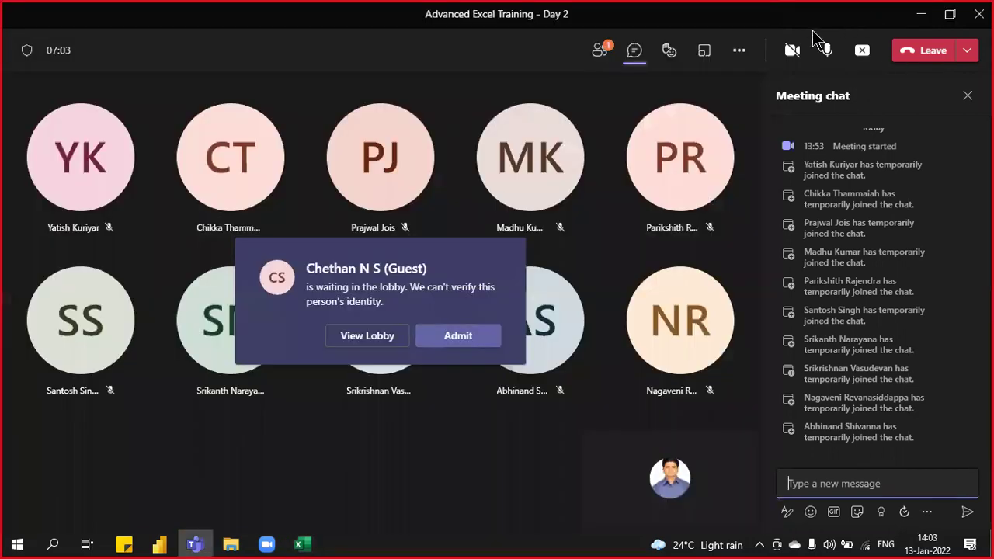
pyautogui.click(455, 339)
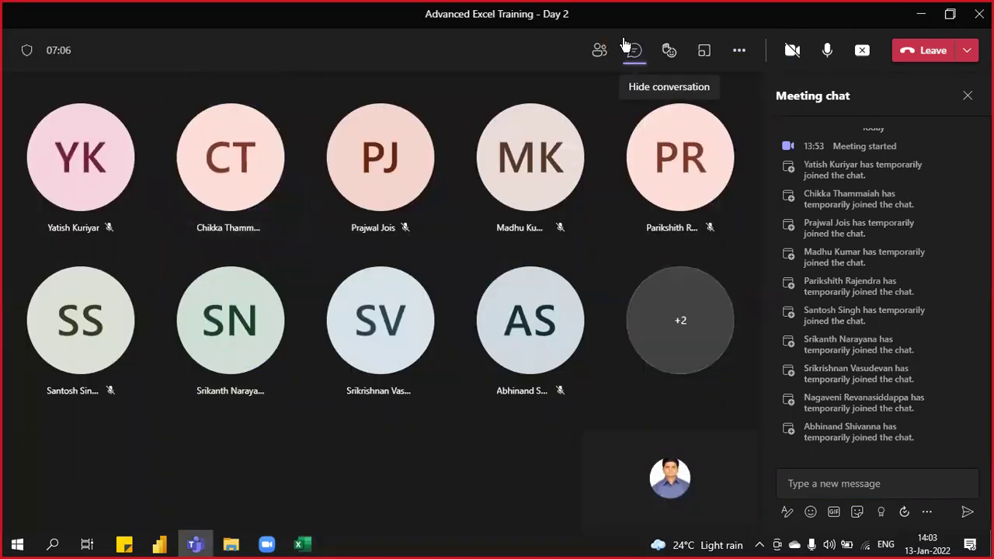
pyautogui.click(303, 544)
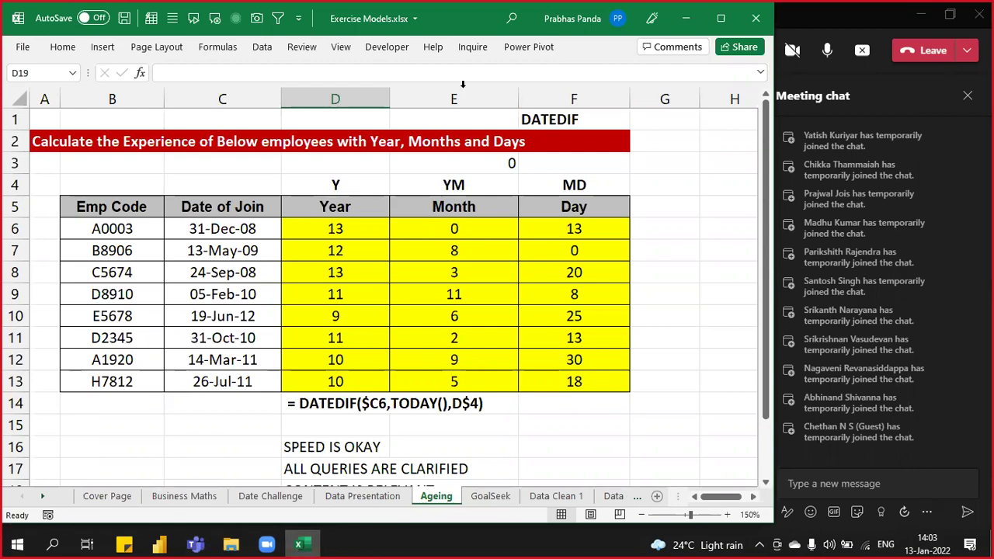
# Step: Bring the Teams meeting window in front of the Excel workbook
pyautogui.click(849, 31)
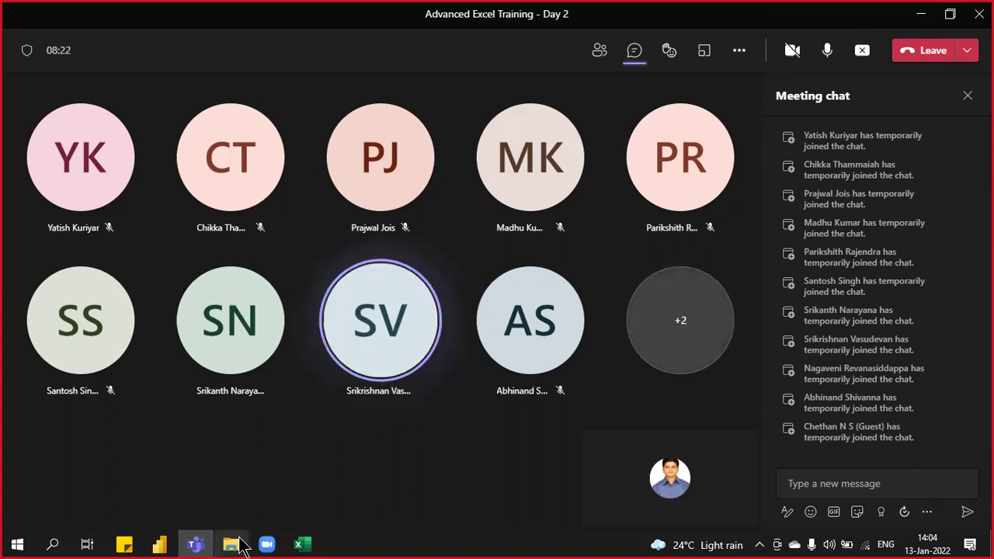
# Step: Switch back to the Exercise Models workbook on the Ageing sheet
pyautogui.click(301, 544)
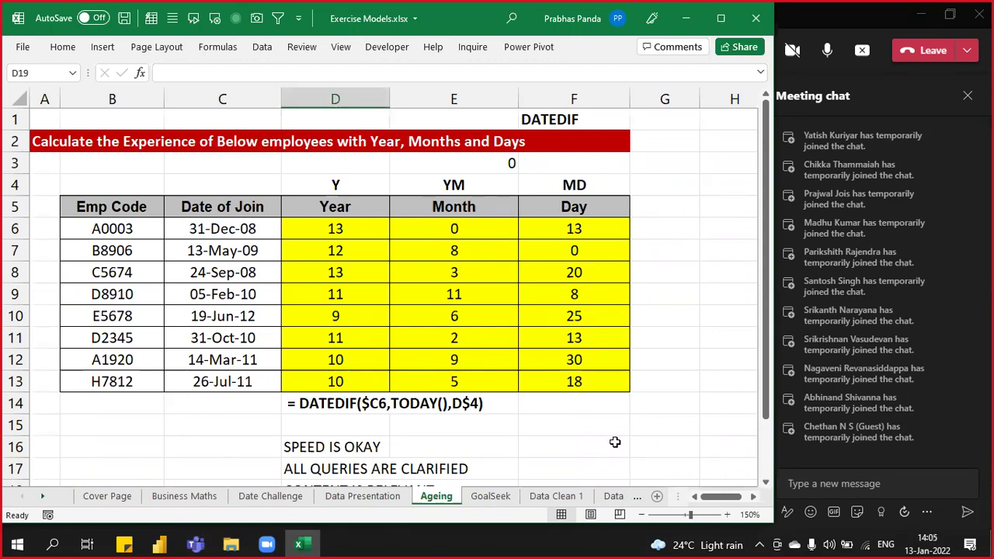
# Step: Switch to the GoalSeek sheet with its salary breakup and 1400000 CTC question
pyautogui.click(494, 496)
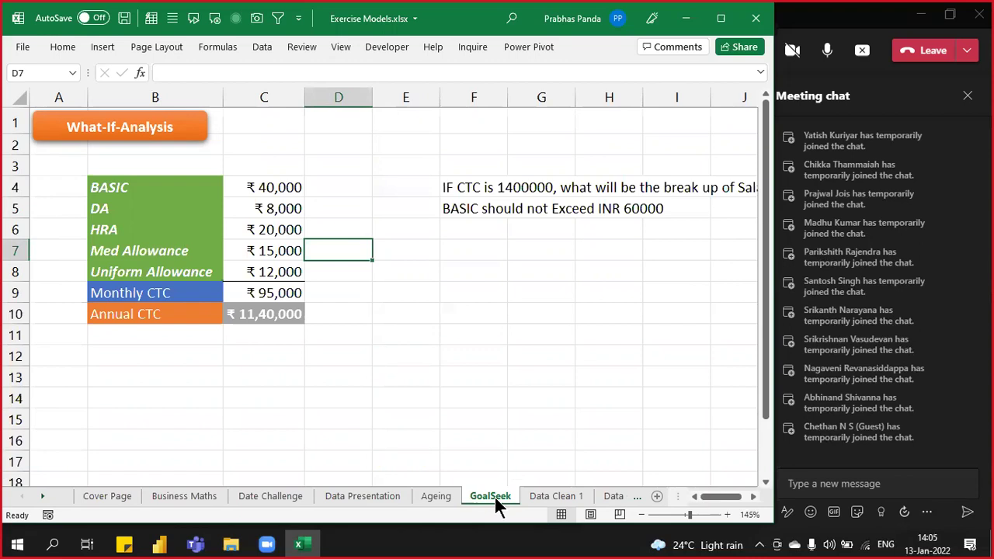
pyautogui.click(494, 495)
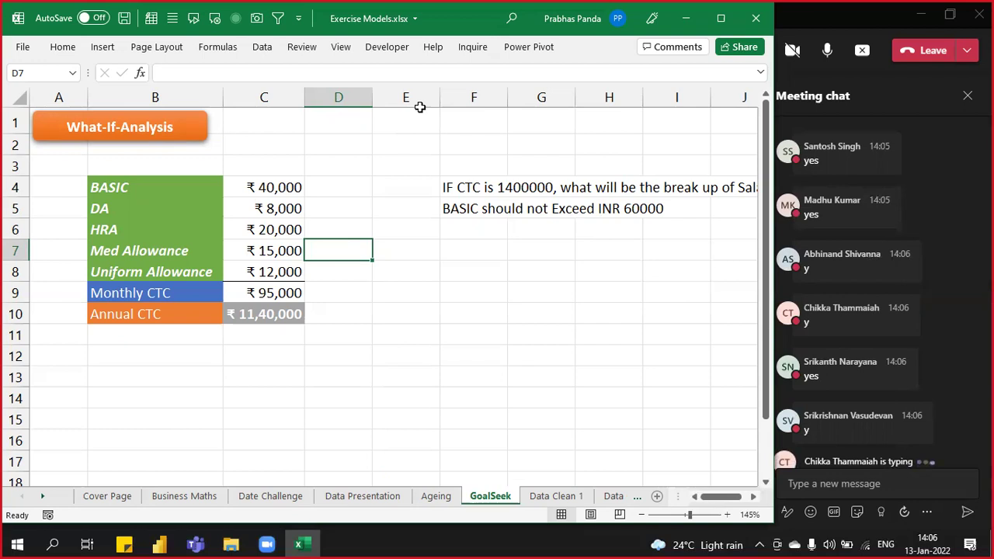
pyautogui.click(404, 93)
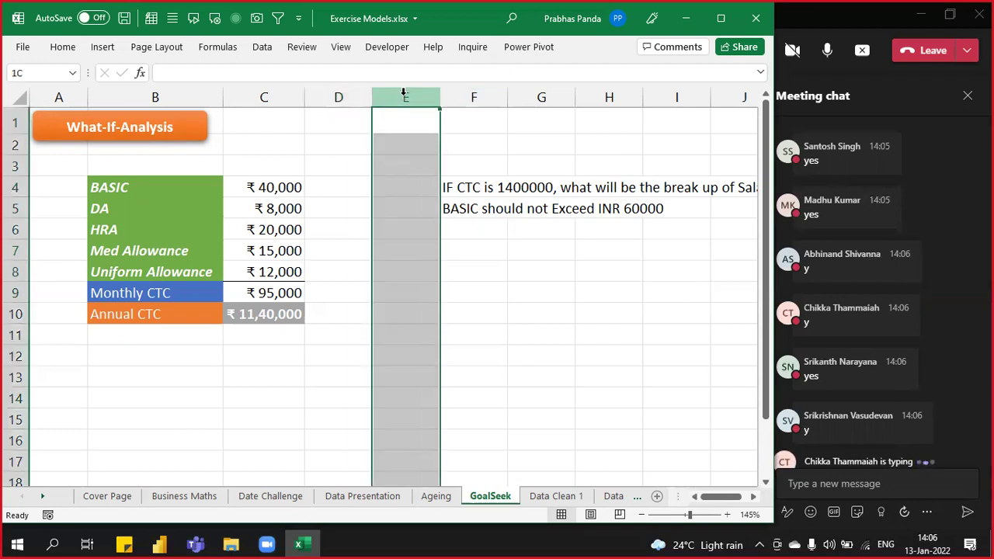
pyautogui.hotkey('ctrl', '-')
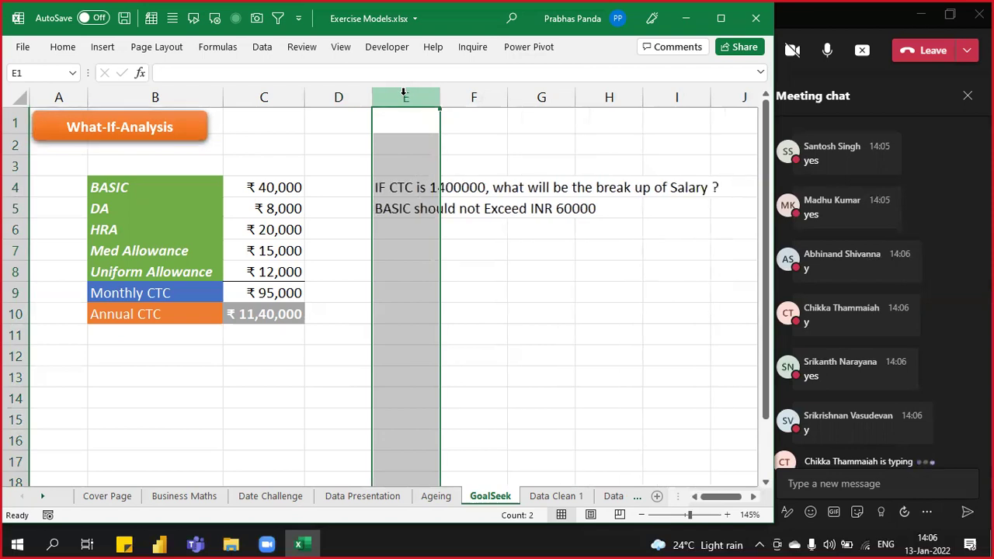
pyautogui.click(338, 408)
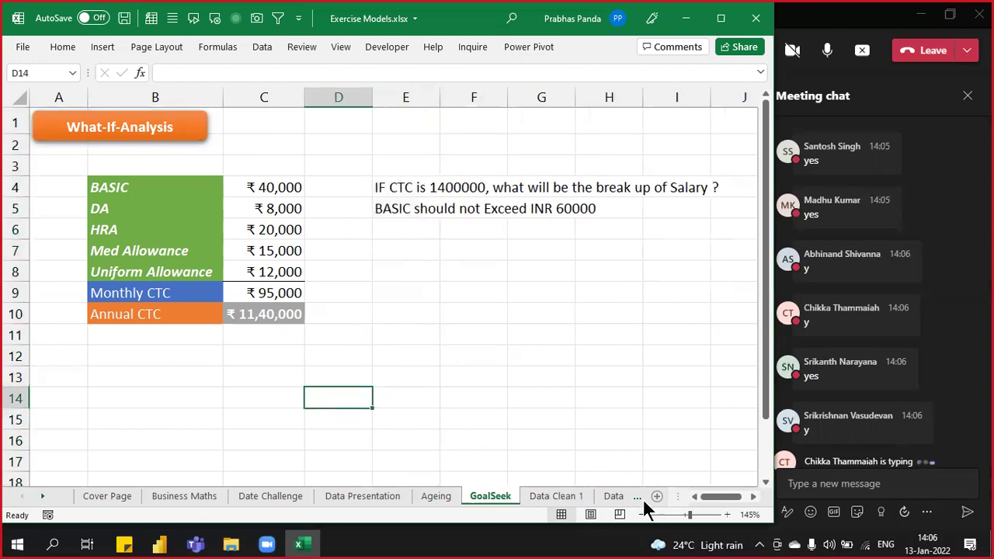
pyautogui.click(727, 514)
pyautogui.click(727, 514)
pyautogui.click(727, 514)
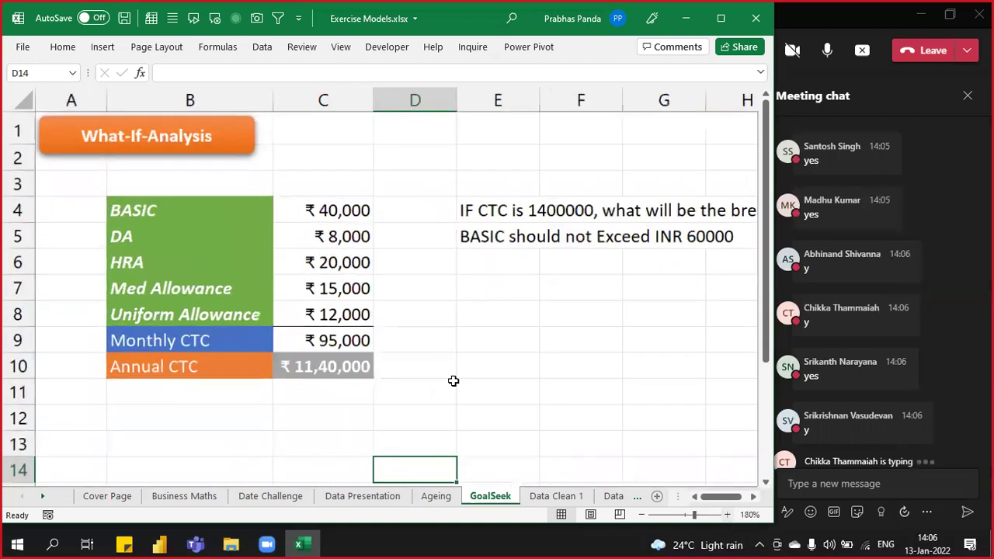
pyautogui.click(326, 238)
pyautogui.press('F2')
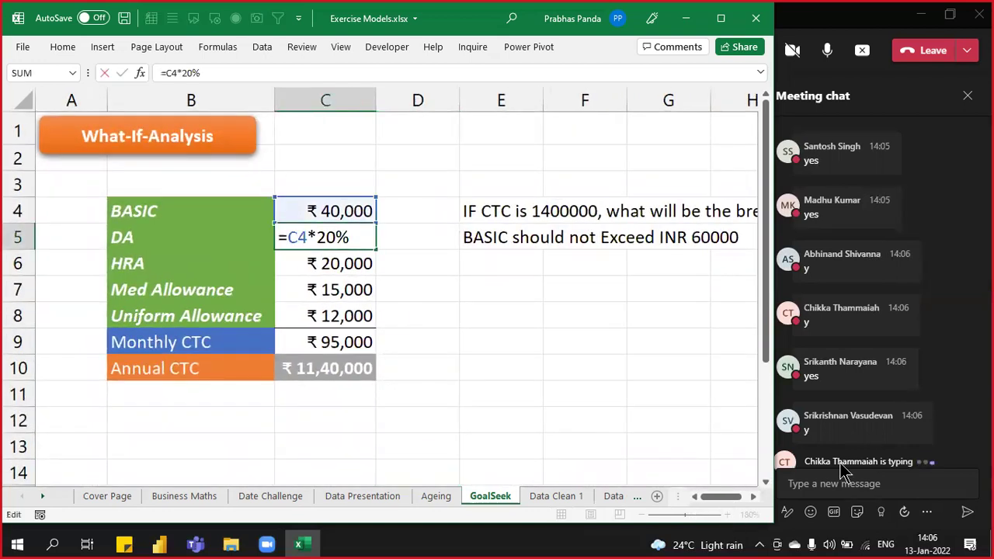
pyautogui.press('Escape')
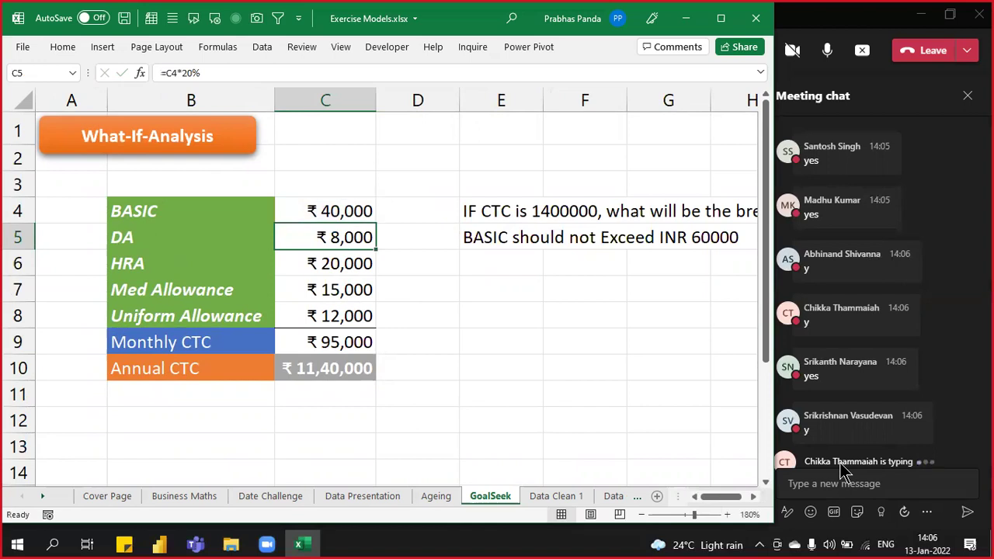
pyautogui.press('Down')
pyautogui.press('F2')
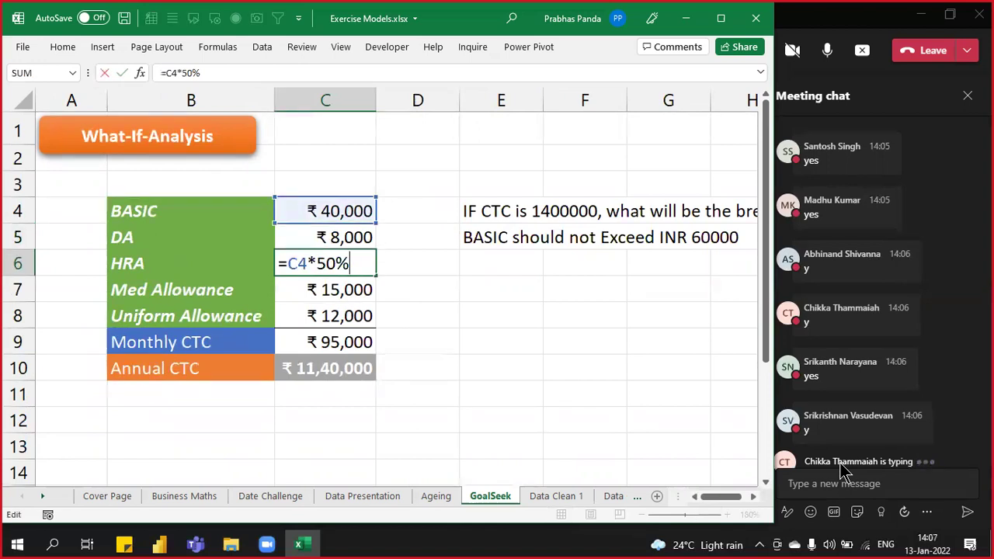
pyautogui.press('Return')
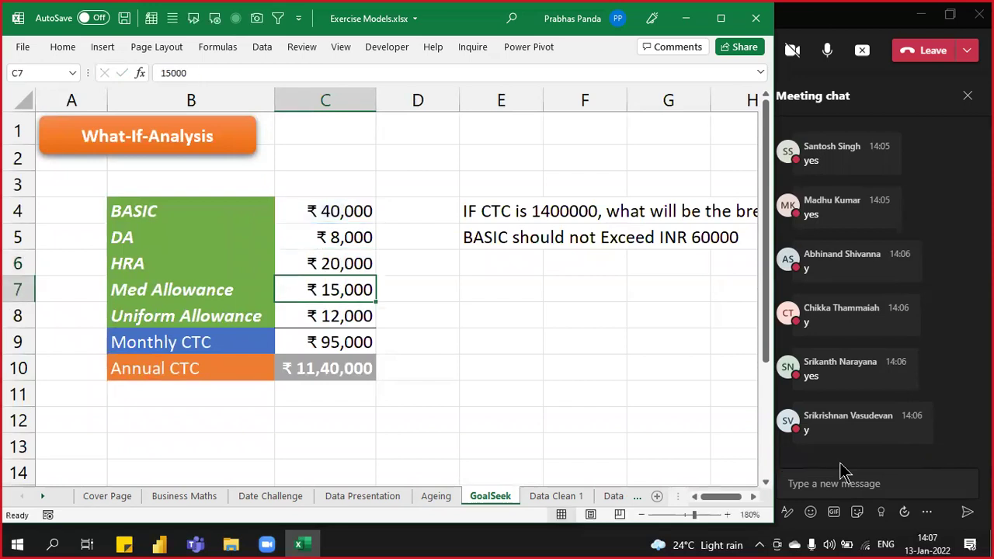
pyautogui.press('F2')
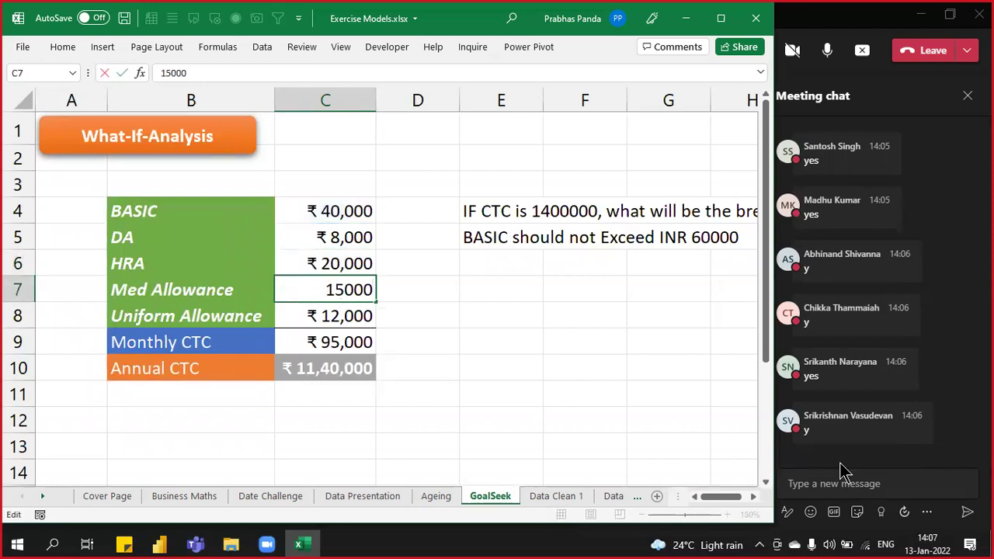
pyautogui.press('Escape')
pyautogui.press('Down')
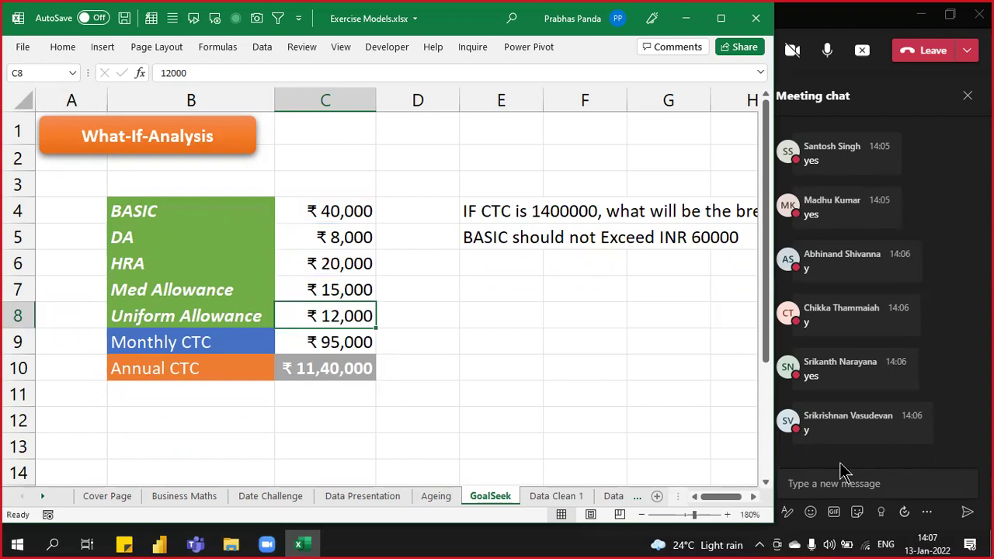
pyautogui.press('F2')
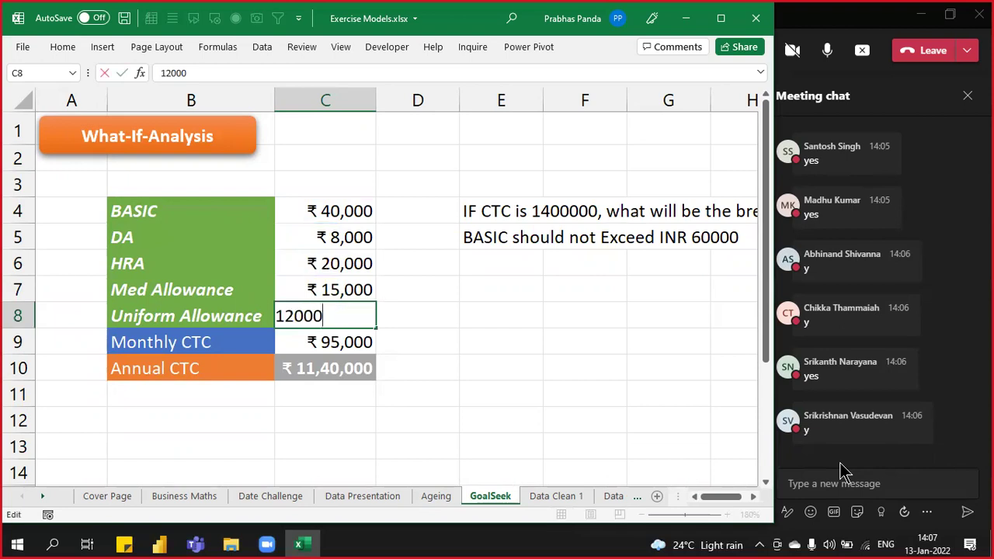
pyautogui.press('Escape')
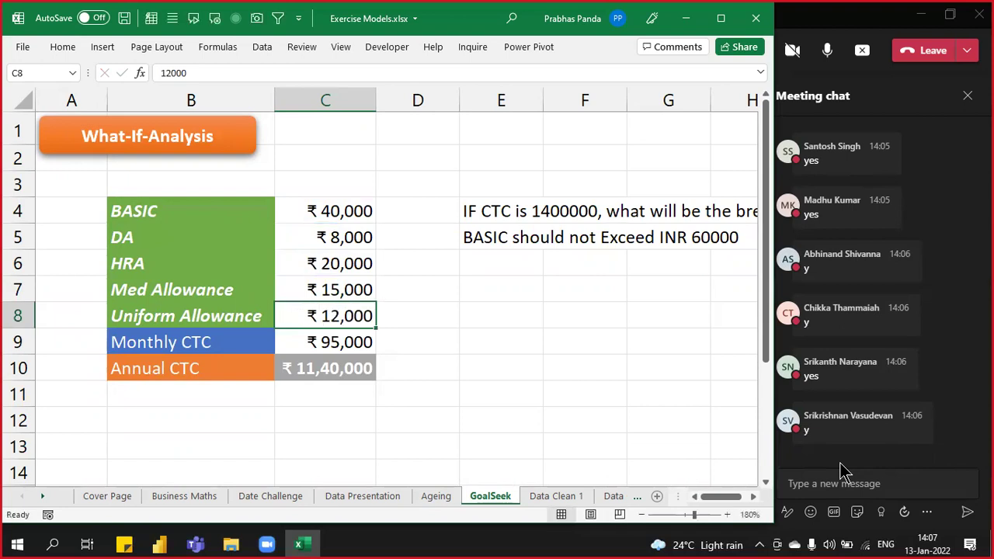
pyautogui.press('Down')
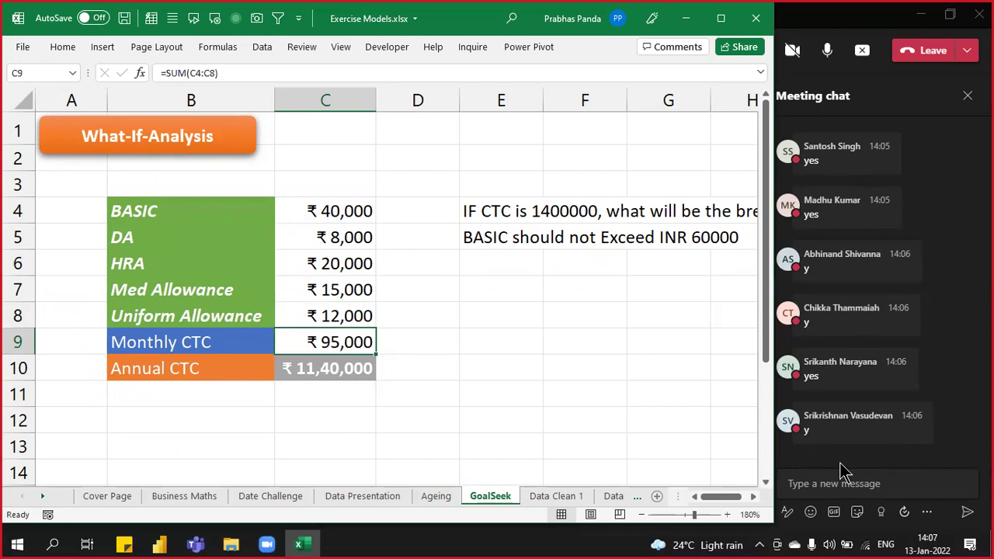
pyautogui.press('F2')
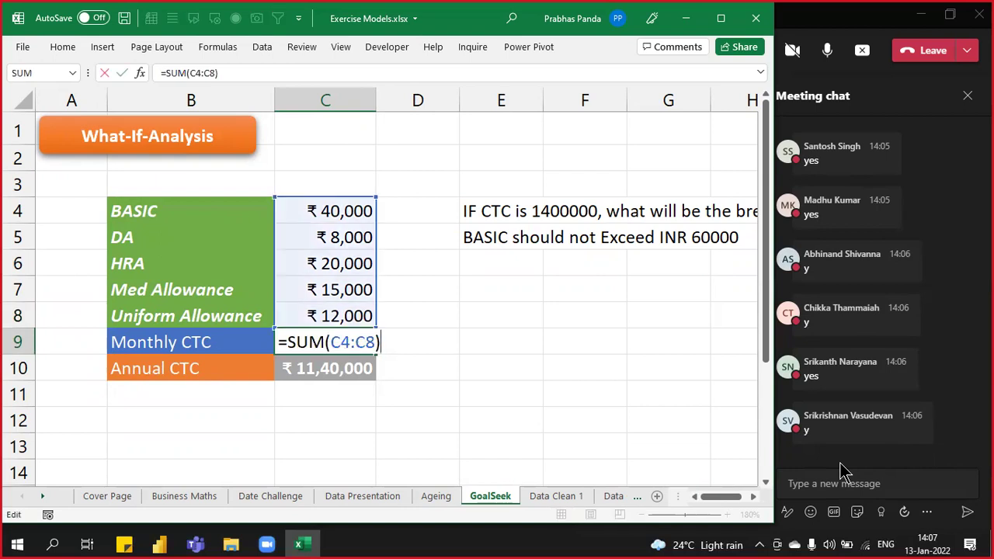
pyautogui.click(801, 22)
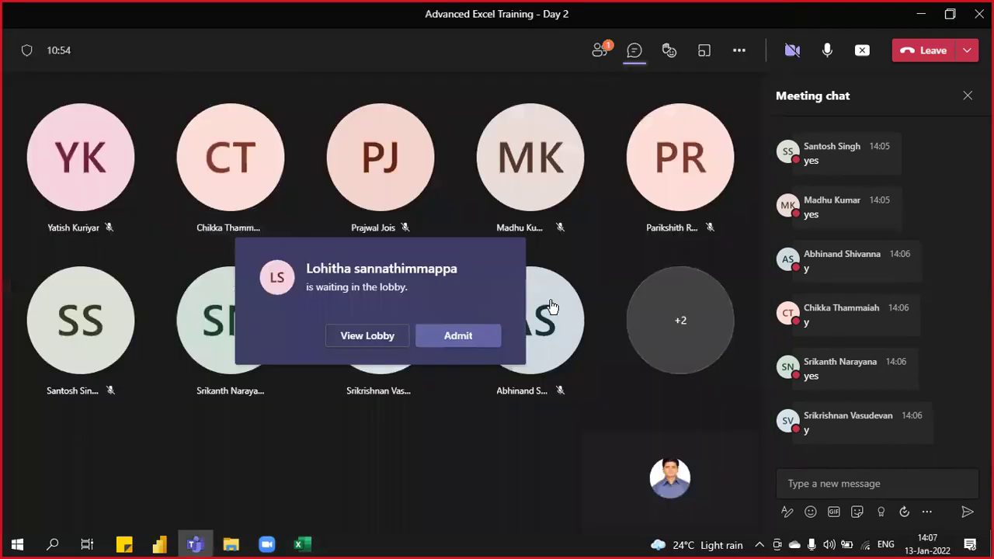
pyautogui.click(458, 335)
pyautogui.click(302, 545)
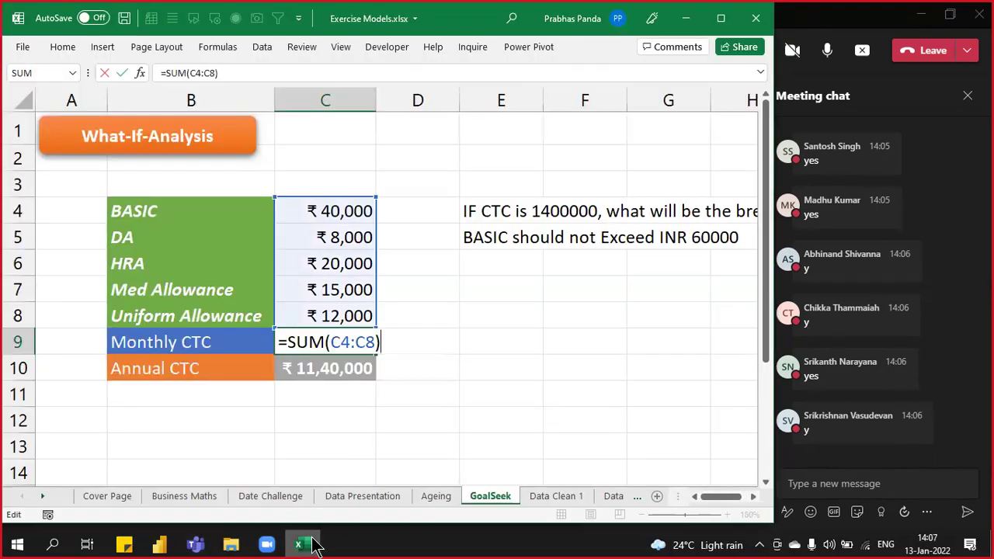
pyautogui.hotkey('ctrl', 'Return')
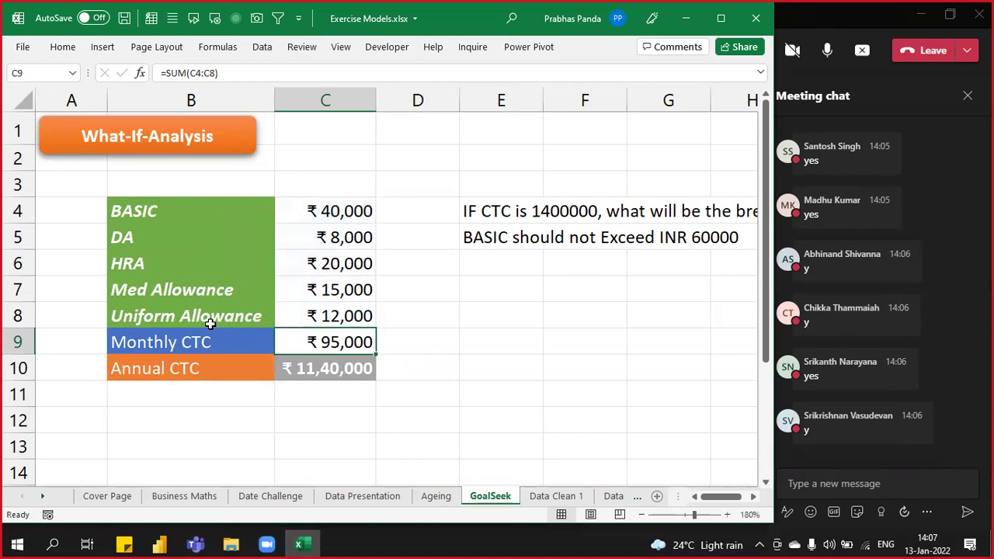
pyautogui.press('Down')
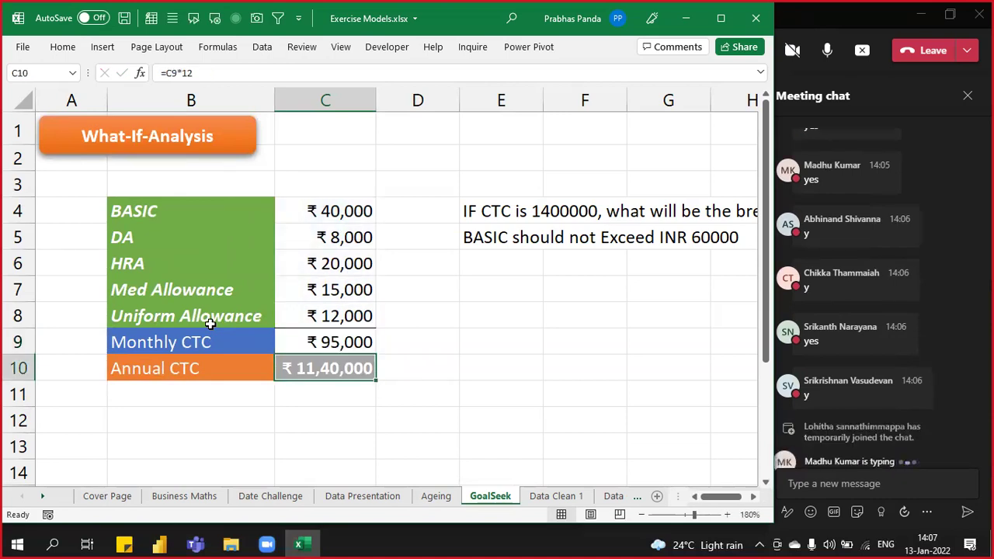
pyautogui.press('F2')
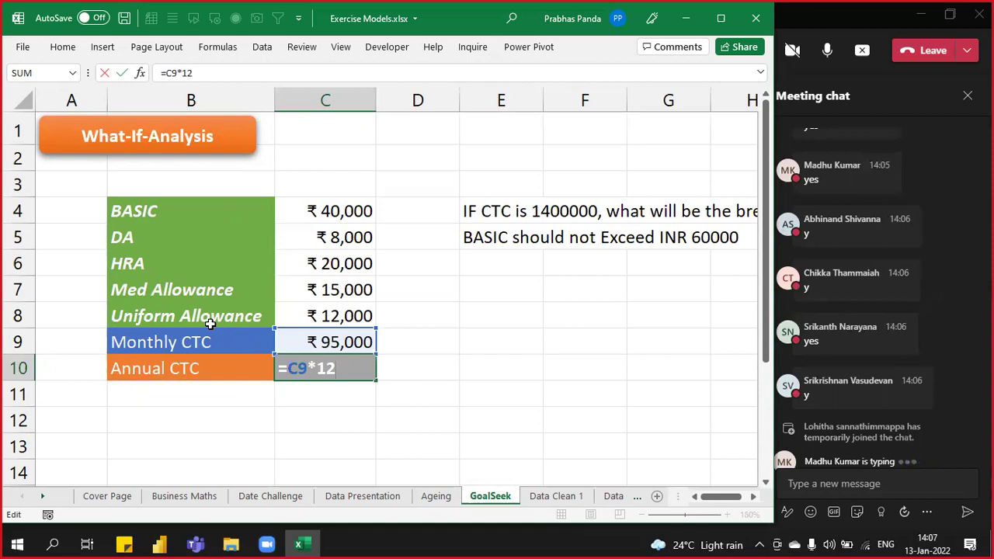
pyautogui.hotkey('ctrl', 'Return')
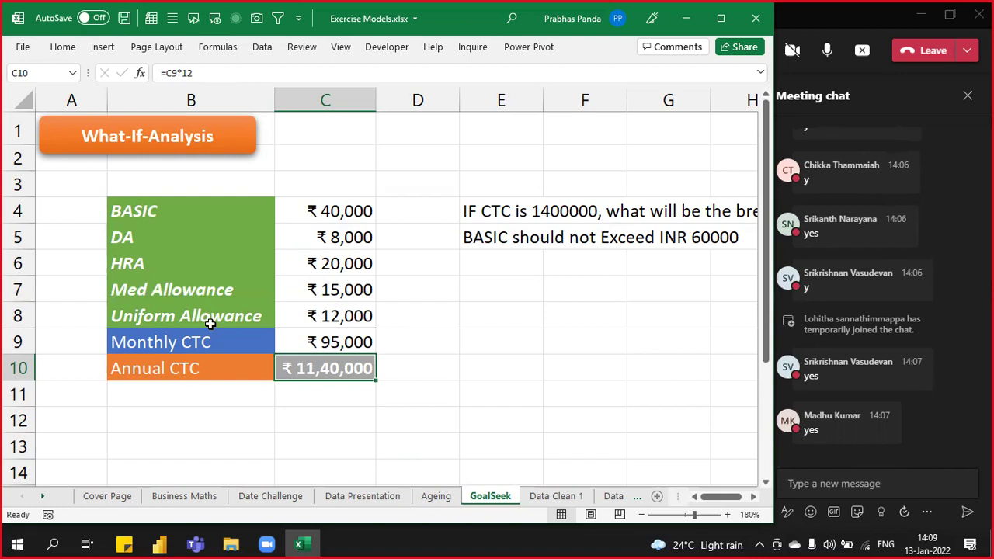
pyautogui.click(322, 413)
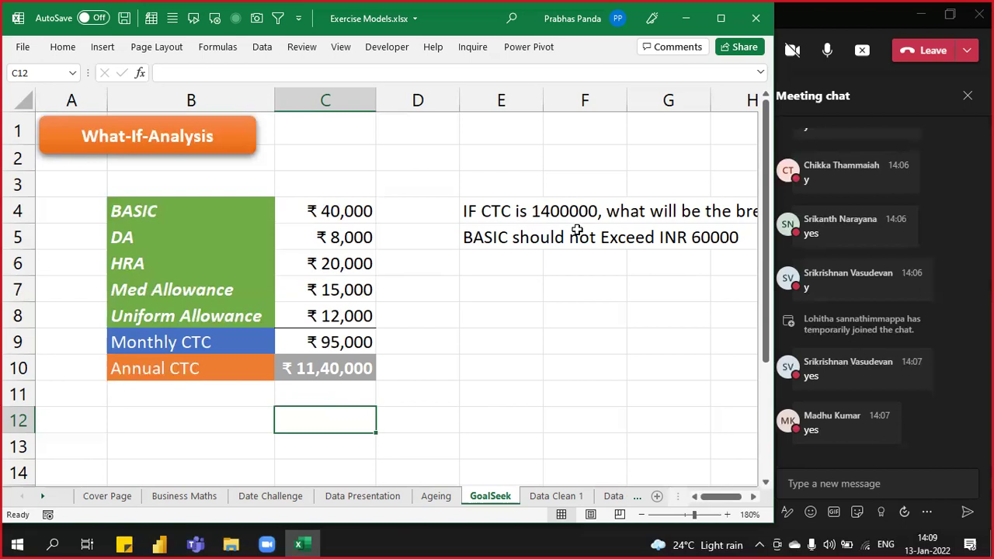
pyautogui.moveTo(334, 212); pyautogui.dragTo(340, 363)
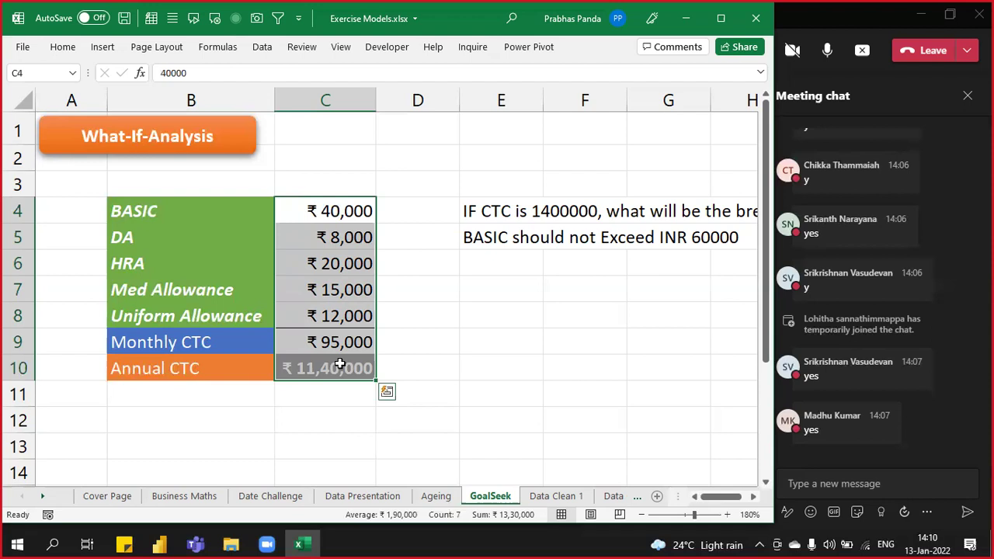
pyautogui.click(866, 18)
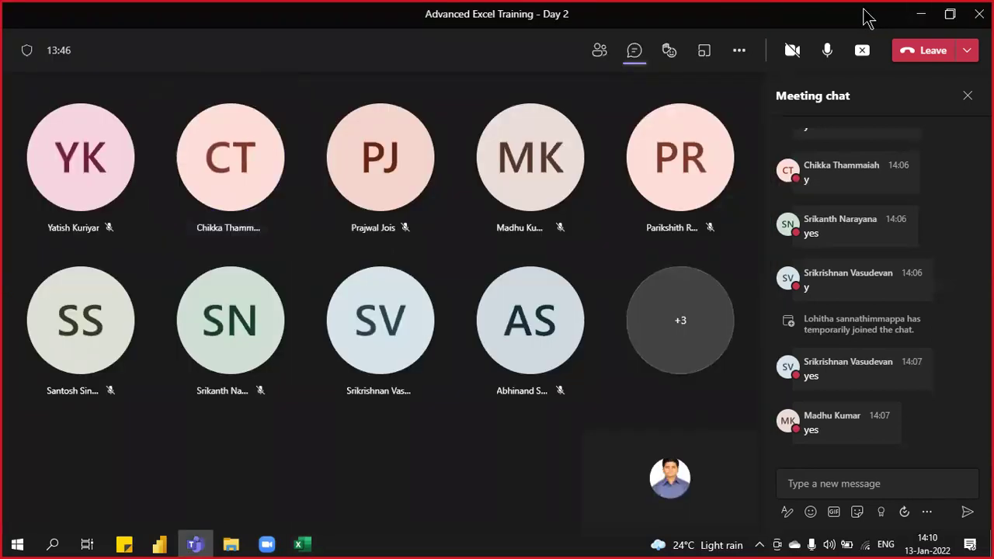
pyautogui.click(304, 545)
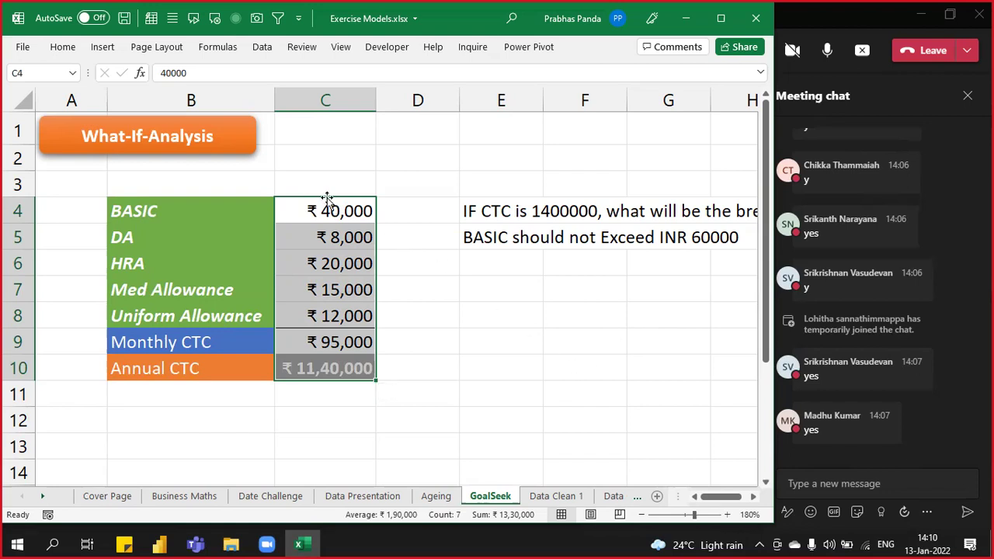
pyautogui.moveTo(334, 189); pyautogui.dragTo(317, 398)
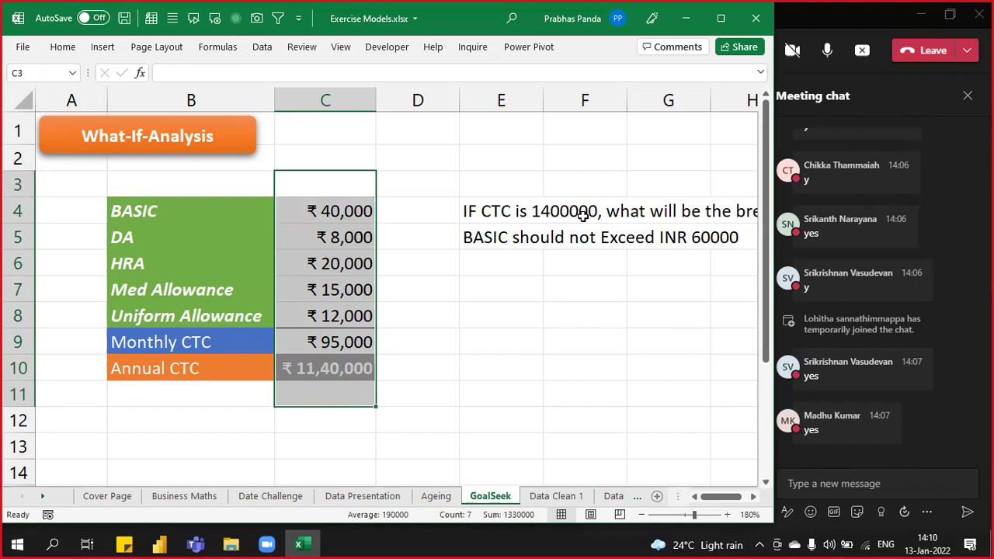
pyautogui.click(329, 230)
pyautogui.click(332, 211)
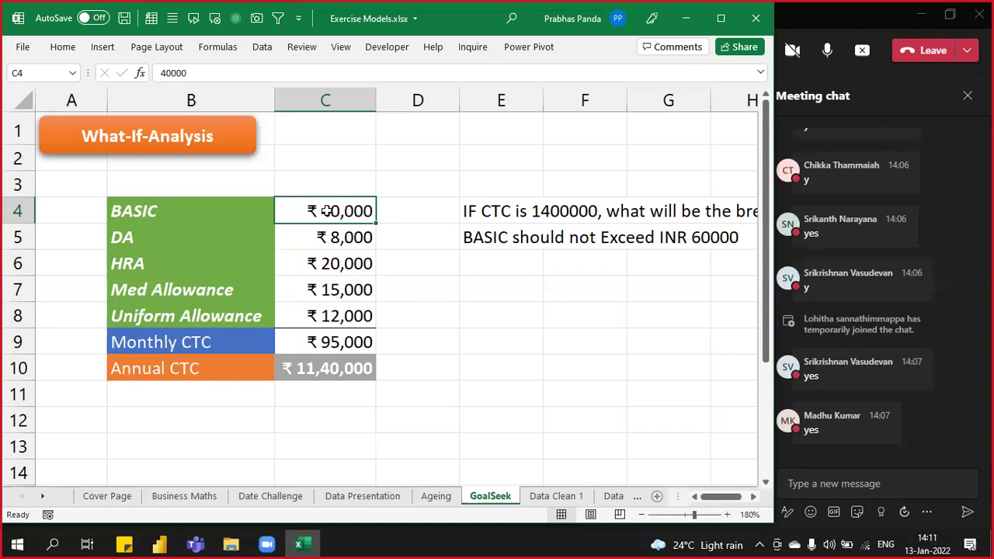
pyautogui.moveTo(815, 431)
pyautogui.write('45,000')
pyautogui.press('Return')
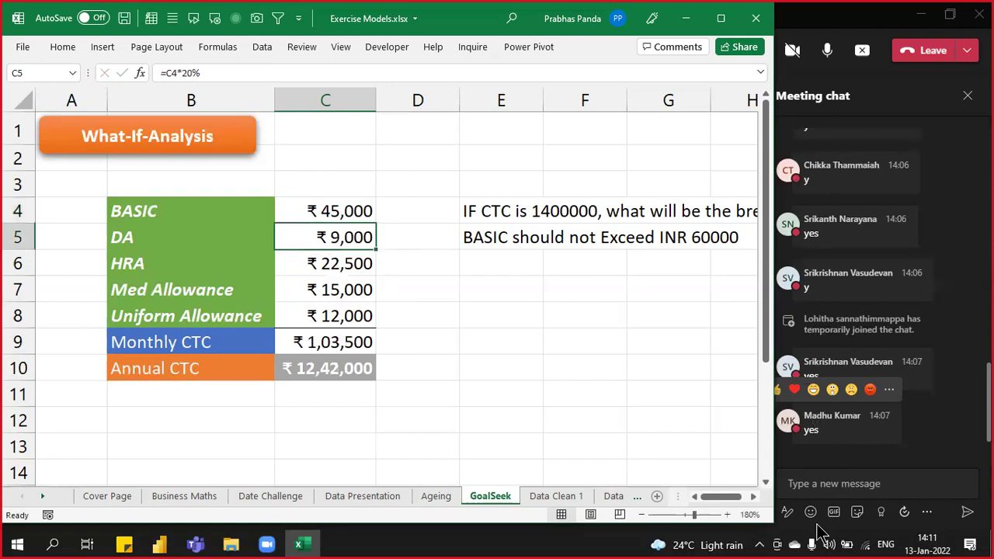
pyautogui.click(336, 210)
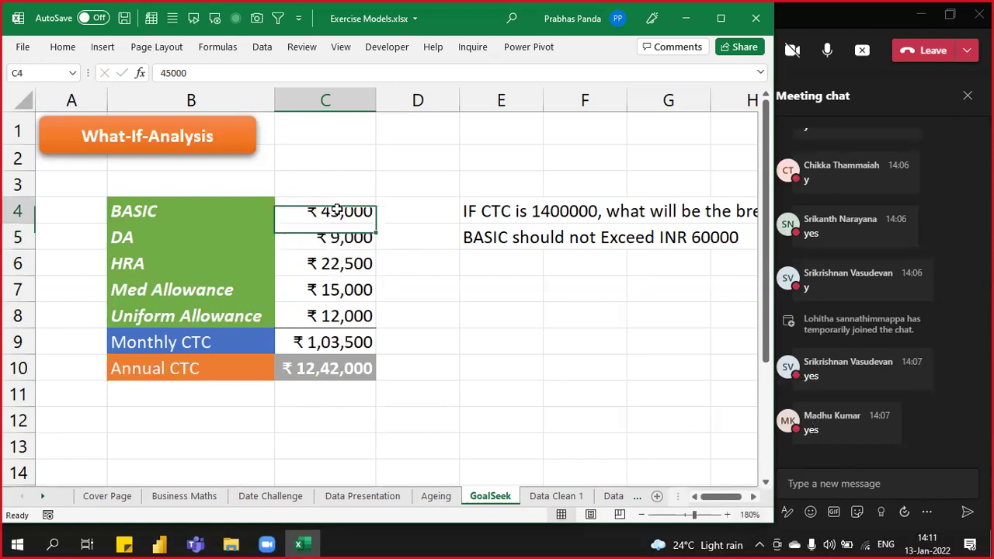
pyautogui.write('50000')
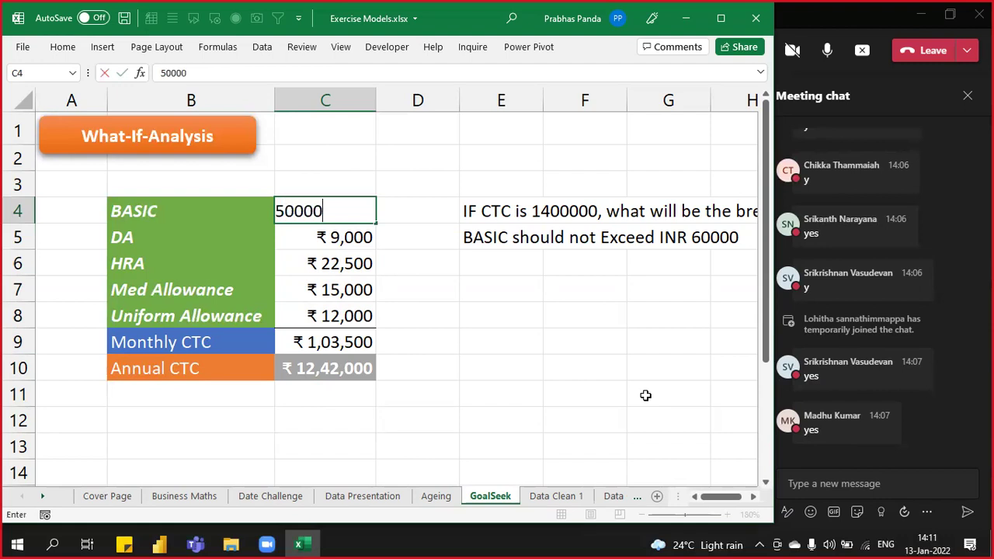
pyautogui.press('Return')
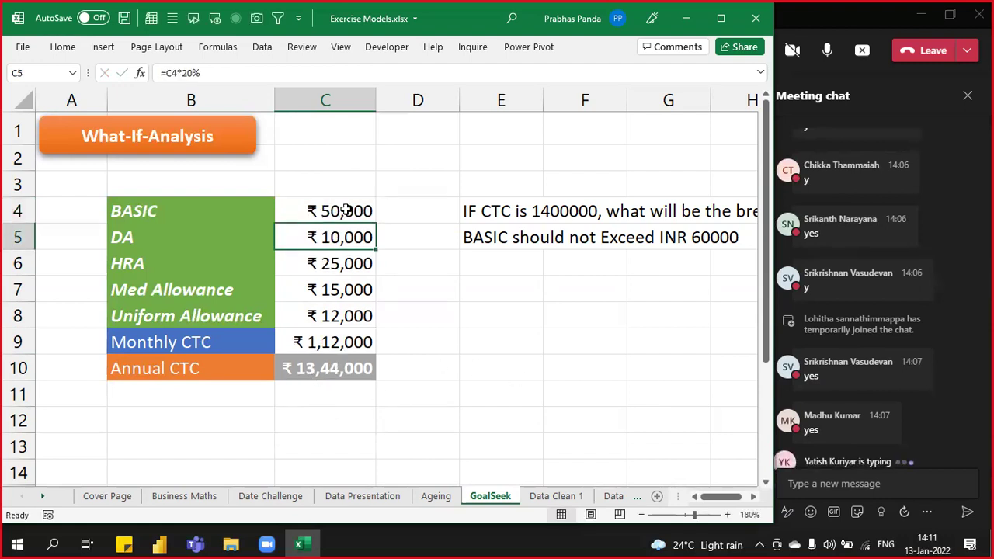
pyautogui.click(345, 211)
pyautogui.write('55,000')
pyautogui.press('Return')
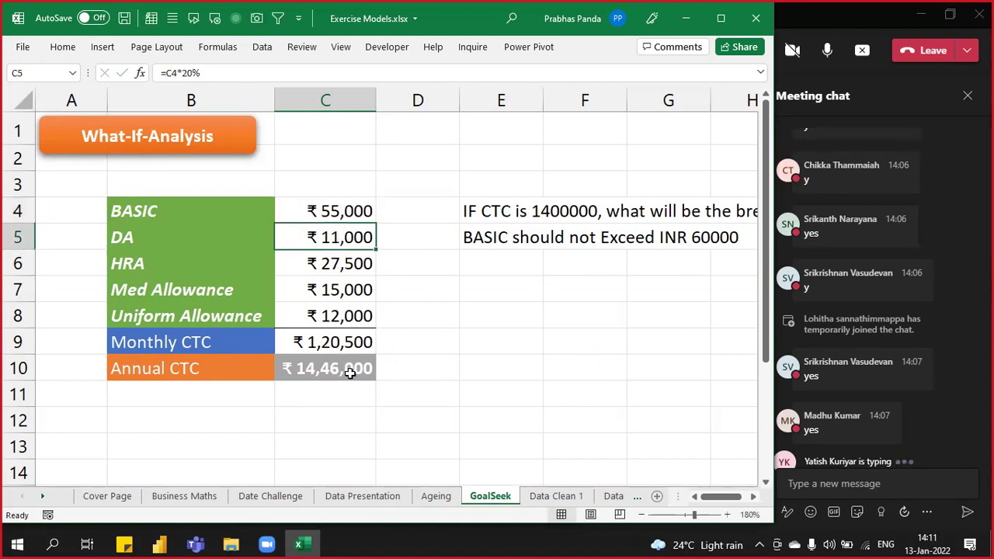
pyautogui.press('ctrl')
pyautogui.press('ctrl')
pyautogui.press('ctrl')
pyautogui.click(324, 215)
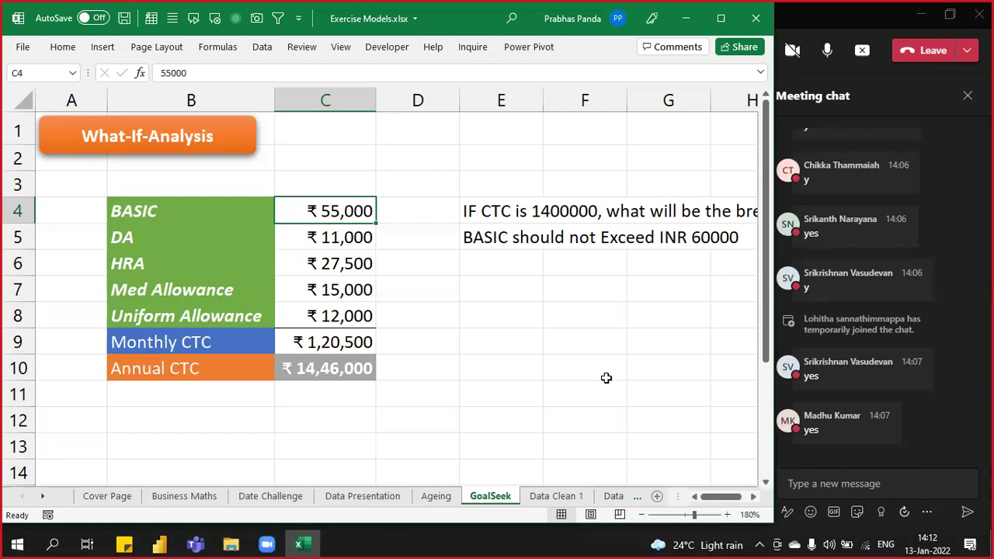
pyautogui.write('40000')
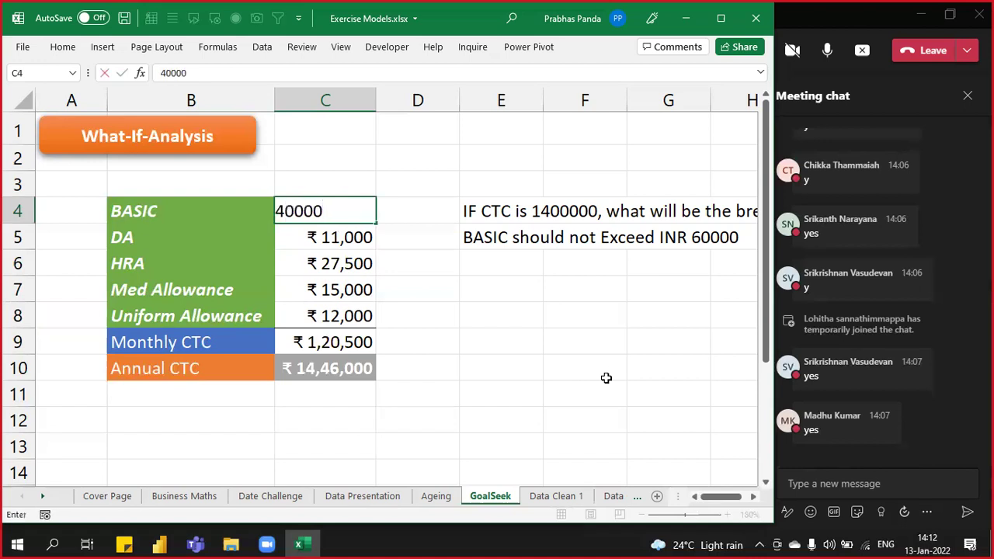
pyautogui.press('Return')
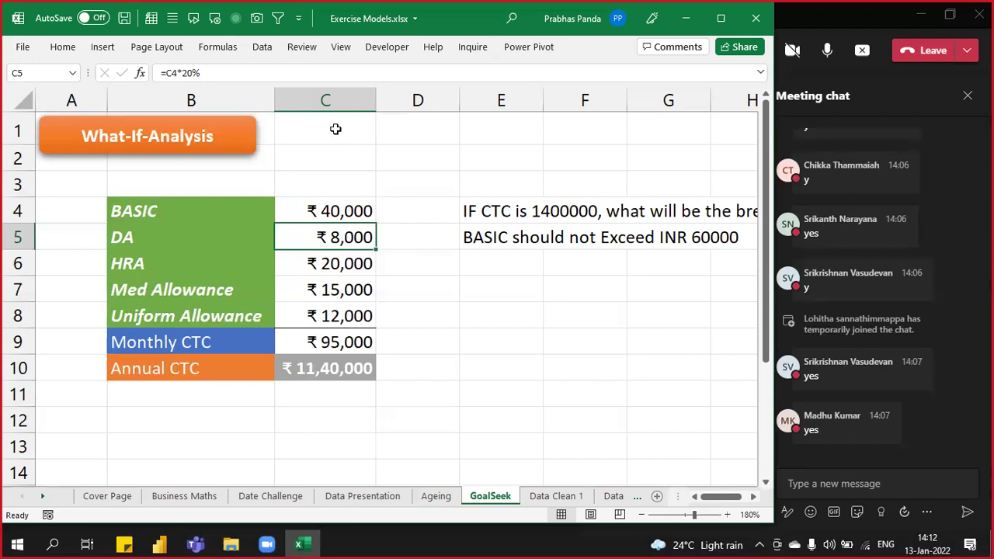
# Step: Look over the What-If Analysis tools, dismiss them, and show formulas in the salary cells
pyautogui.click(262, 48)
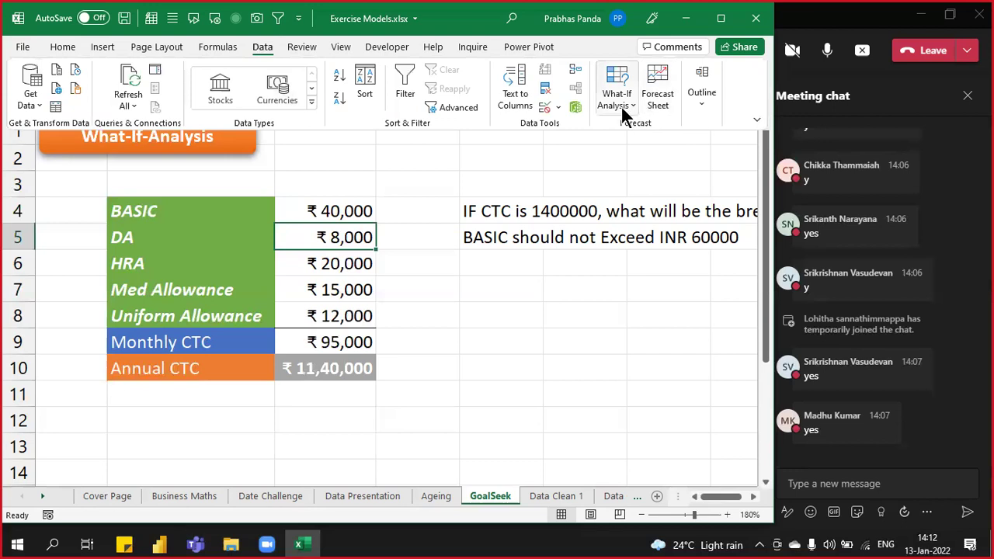
pyautogui.click(621, 112)
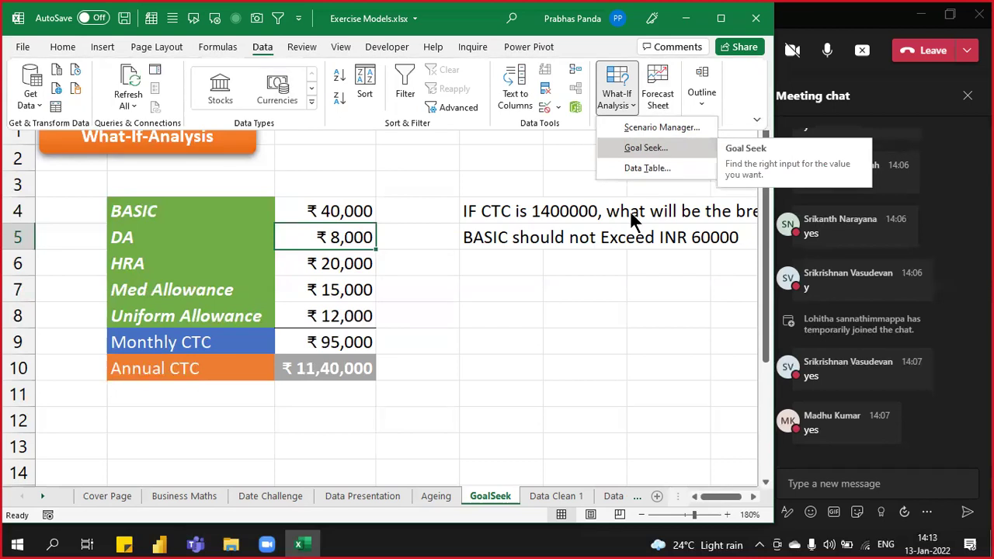
pyautogui.press('Escape')
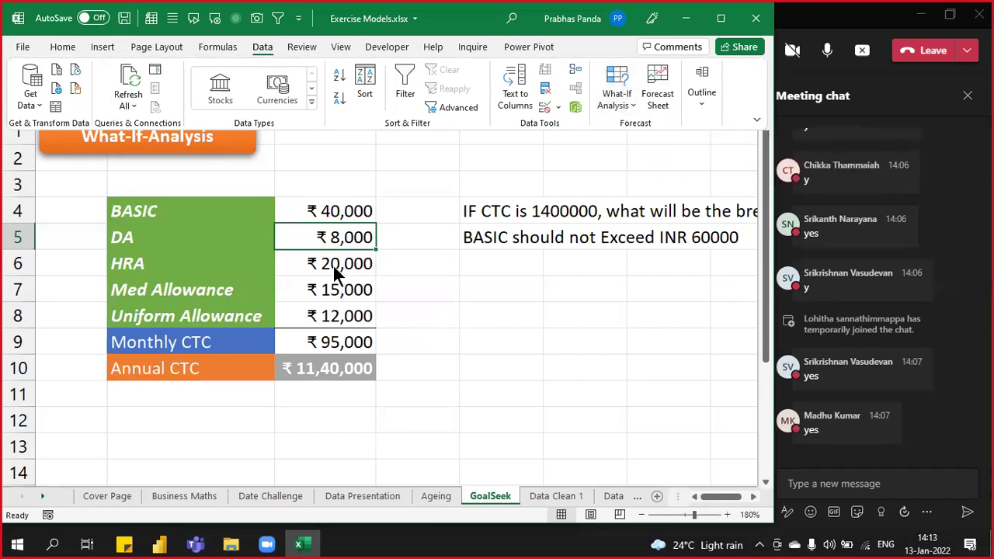
pyautogui.hotkey('ctrl', '`')
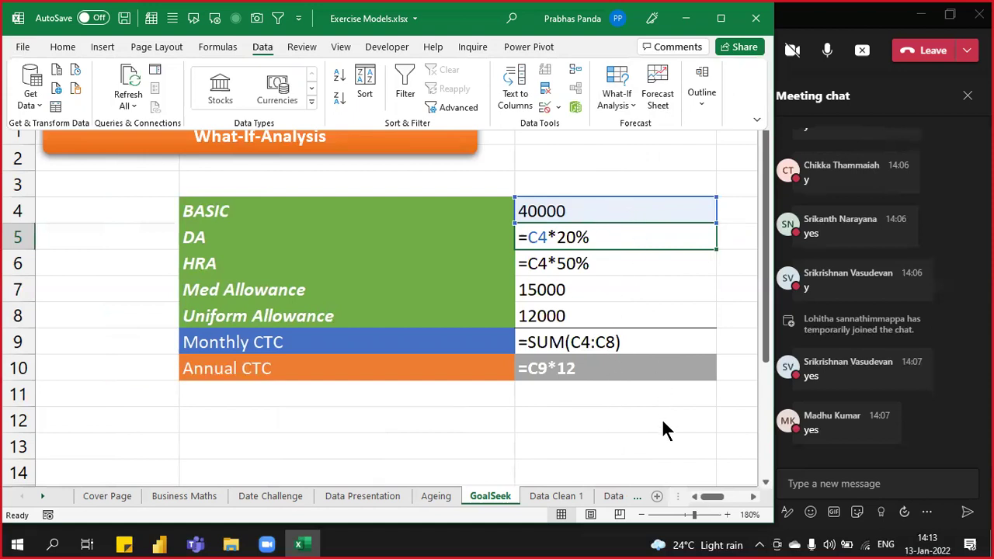
# Step: Turn off Show Formulas so the salary cells display their values again
pyautogui.hotkey('ctrl', '`')
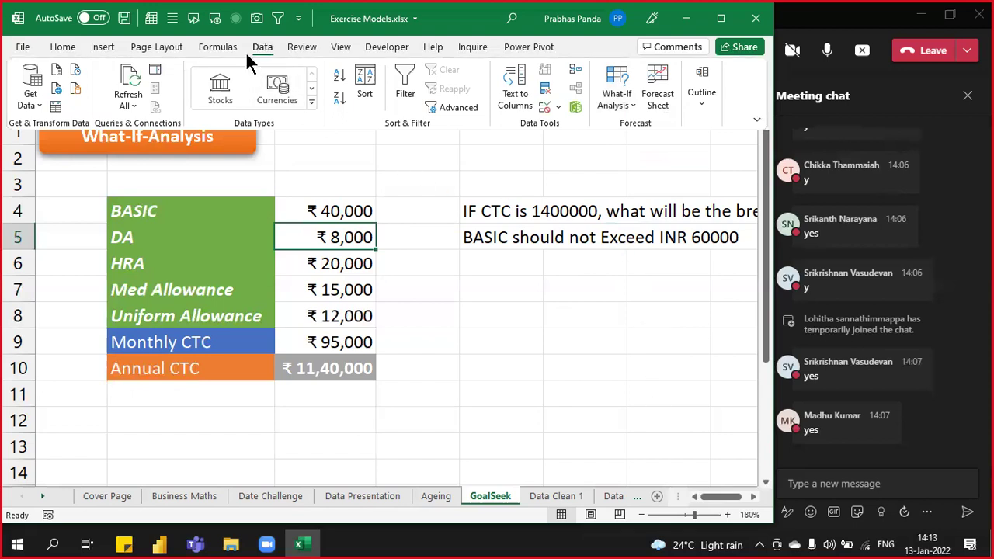
pyautogui.click(609, 96)
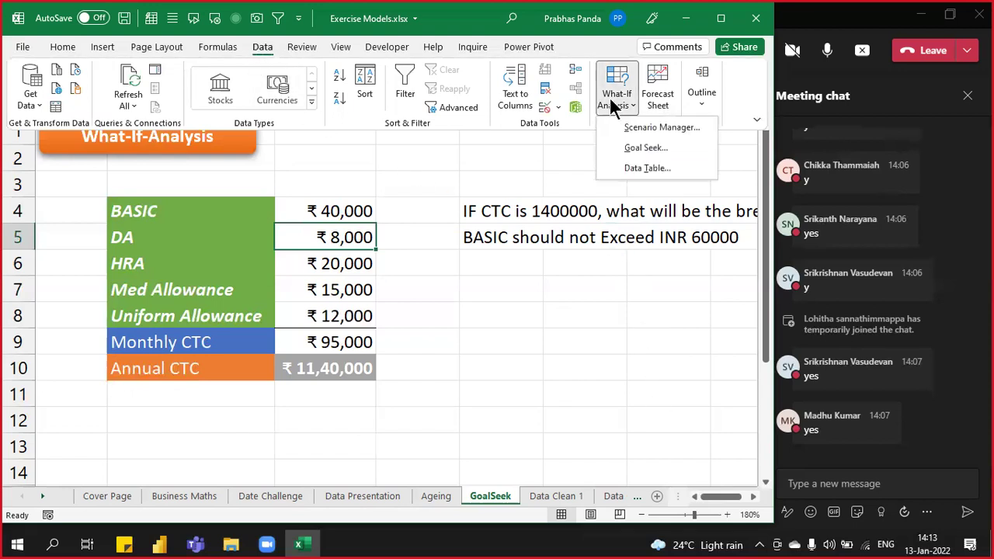
# Step: Start Goal Seek, move the dialog aside, and set its set cell to Annual CTC in C10
pyautogui.click(662, 148)
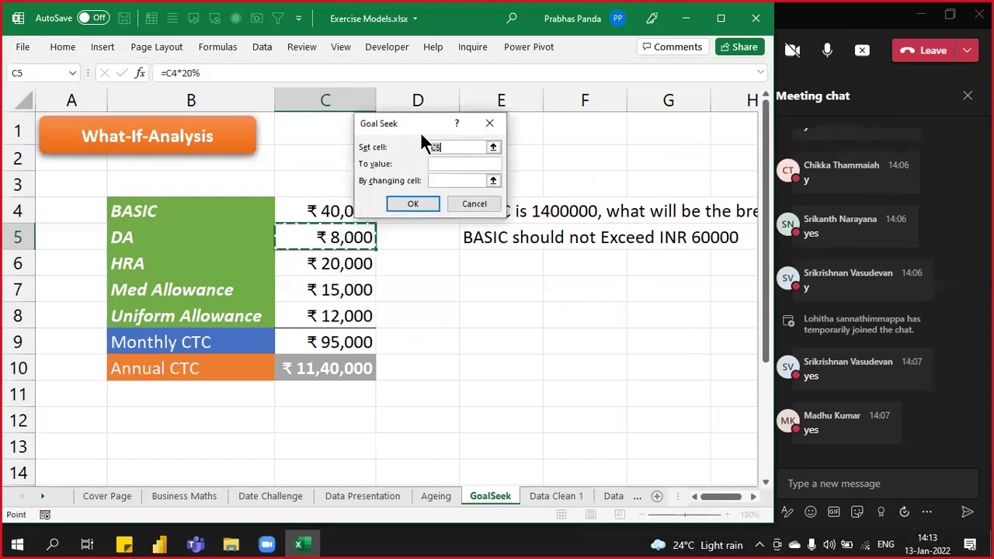
pyautogui.moveTo(420, 131); pyautogui.dragTo(494, 283)
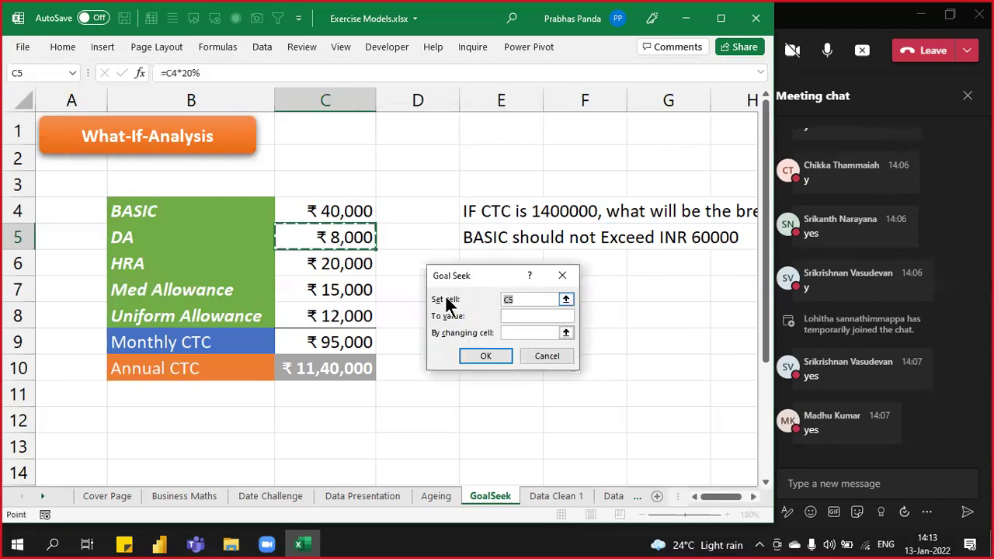
pyautogui.click(531, 299)
pyautogui.press('BackSpace')
pyautogui.press('BackSpace')
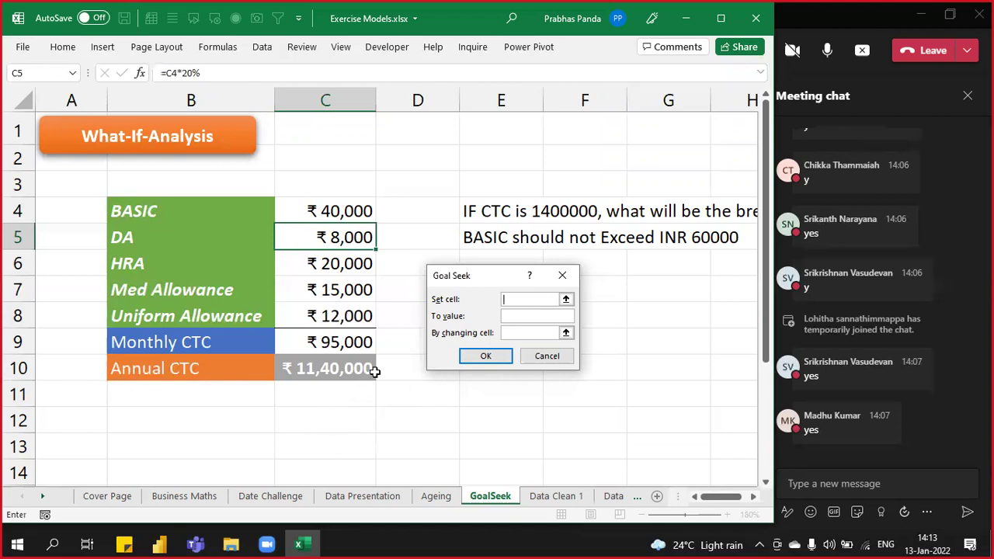
pyautogui.click(303, 372)
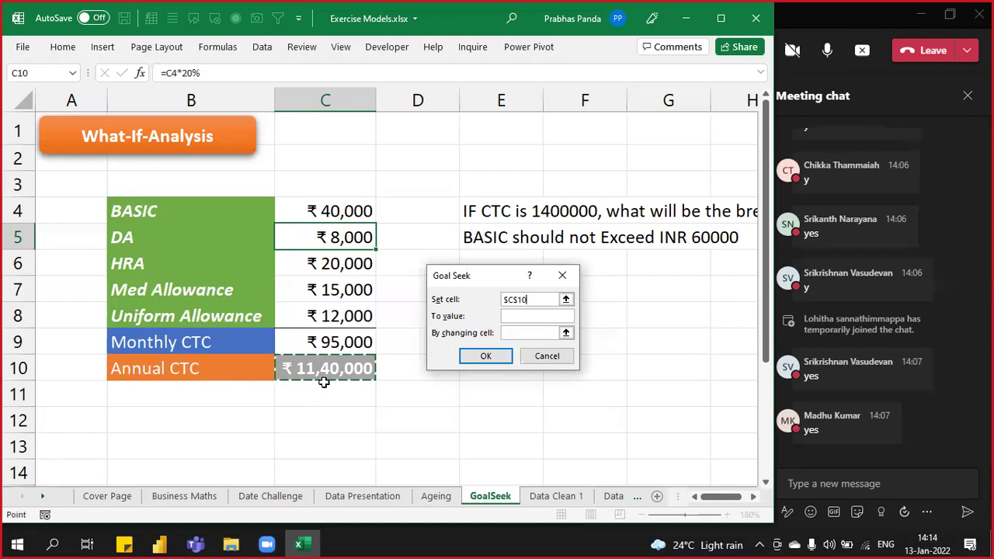
pyautogui.click(549, 316)
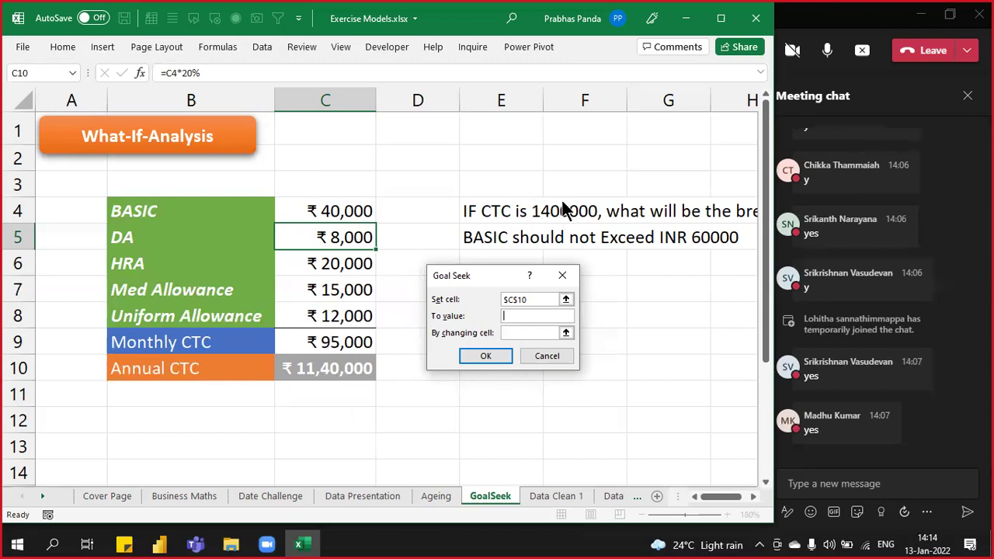
# Step: Run Goal Seek with target value 1400000, varying BASIC in C4
pyautogui.click(526, 316)
pyautogui.write('1400000')
pyautogui.click(533, 334)
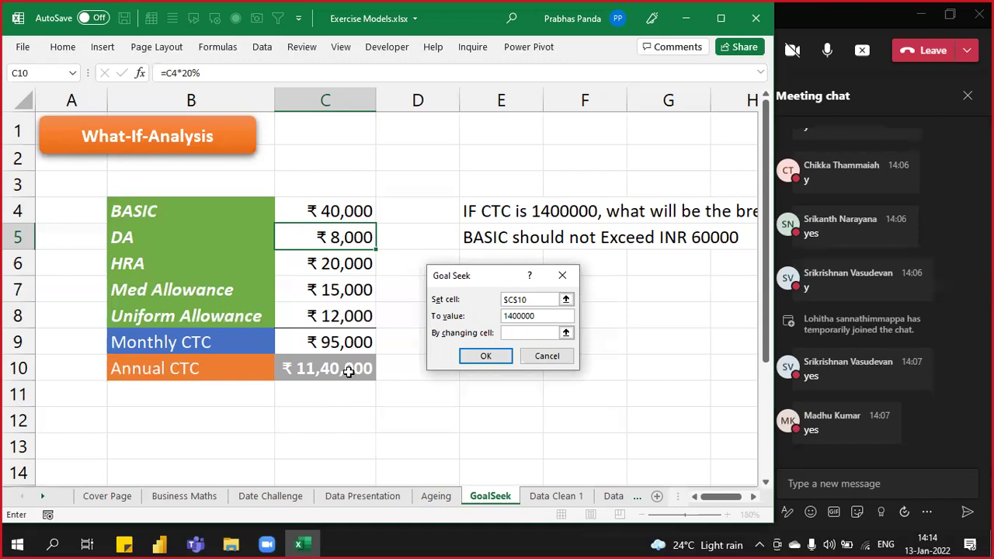
pyautogui.click(321, 210)
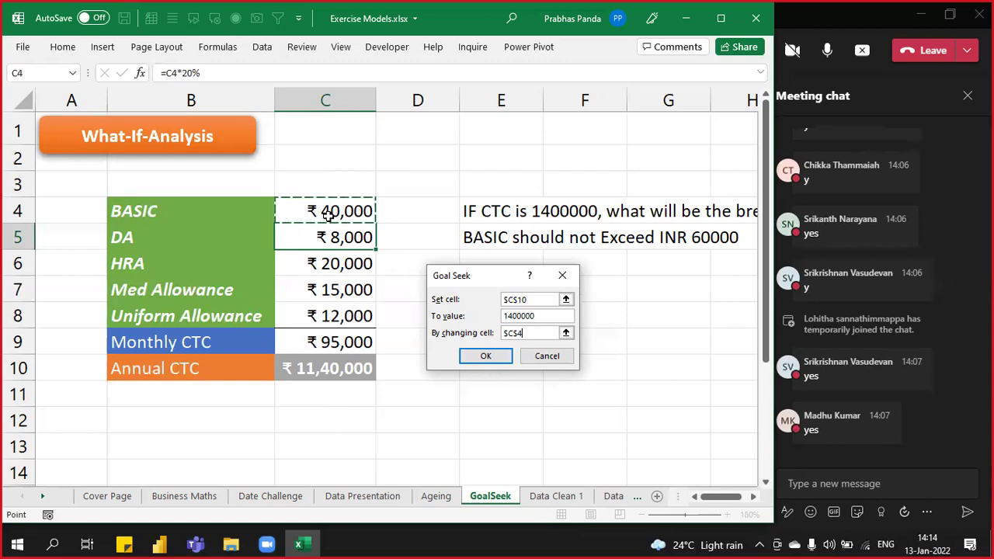
pyautogui.click(481, 355)
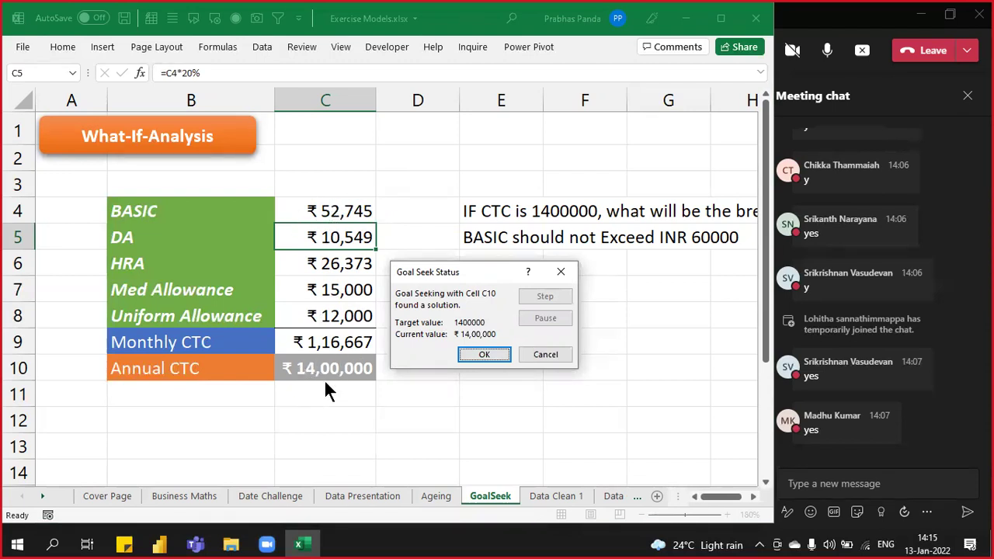
# Step: Accept the Goal Seek solution, keeping BASIC at ₹52,745 and Annual CTC at ₹14,00,000
pyautogui.click(466, 355)
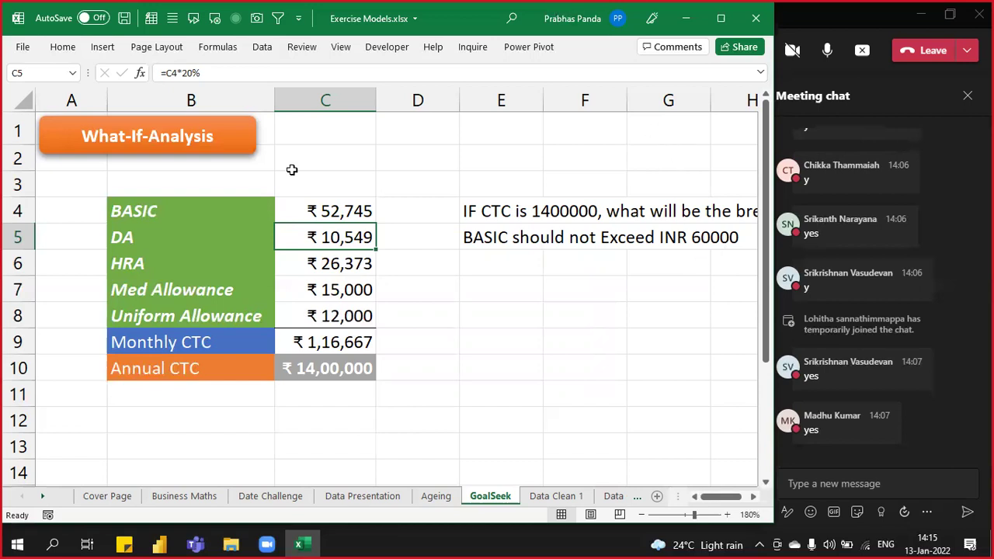
# Step: Reset BASIC in C4 to 40000, then bring up Data > What-If Analysis
pyautogui.click(346, 212)
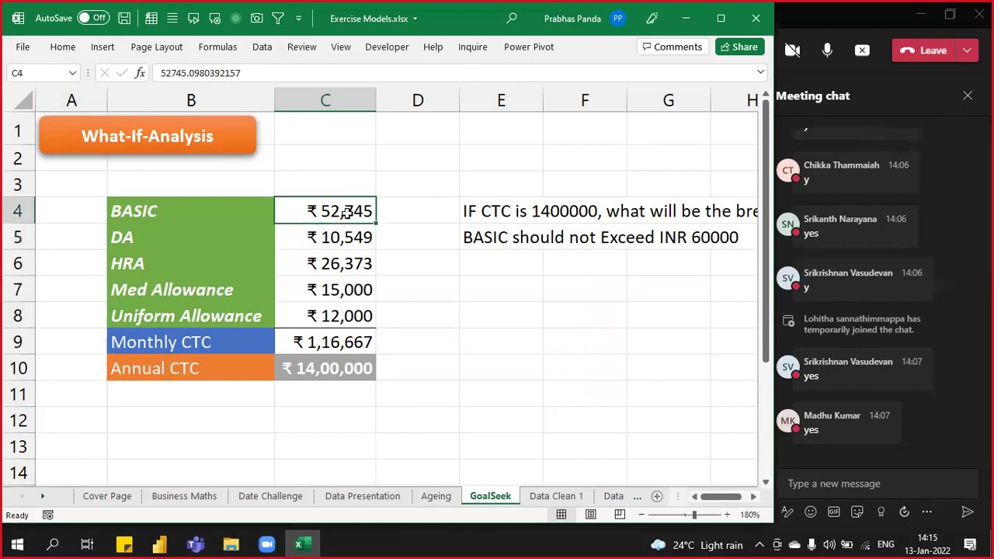
pyautogui.write('4')
pyautogui.write('0000')
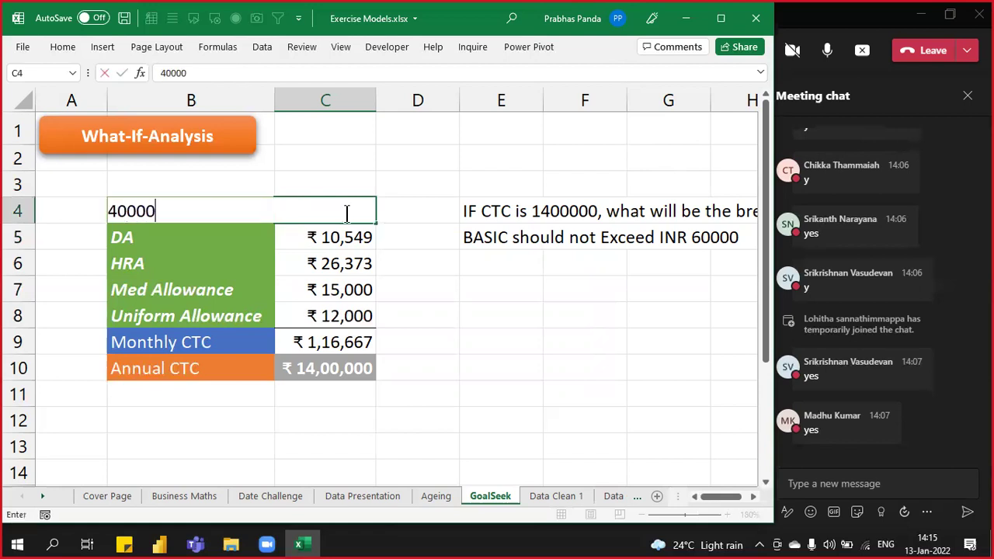
pyautogui.press('Return')
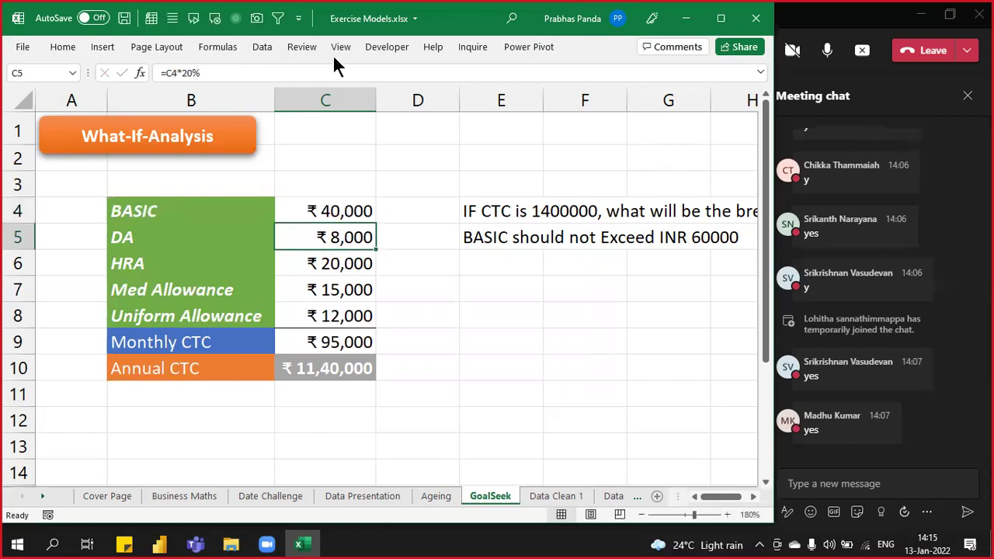
pyautogui.click(262, 47)
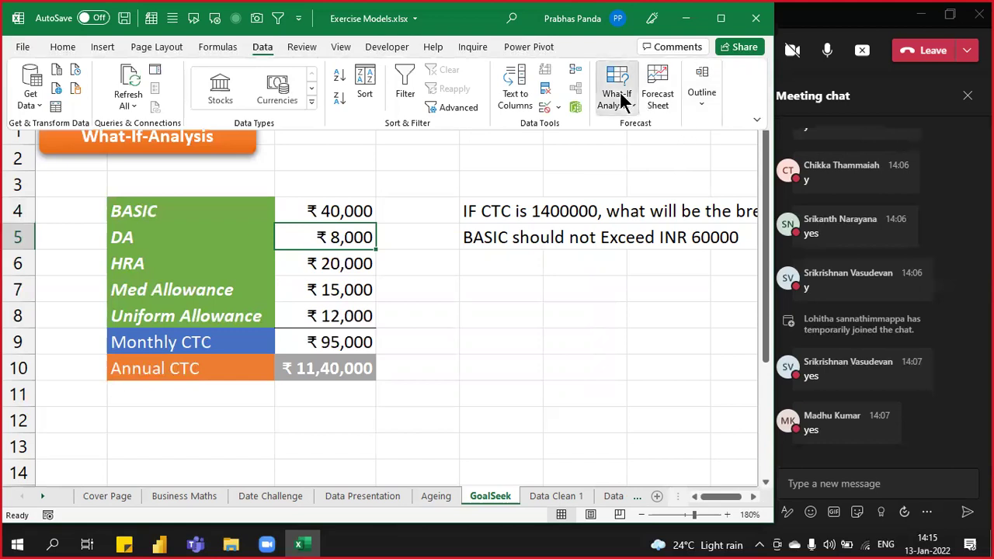
pyautogui.click(618, 92)
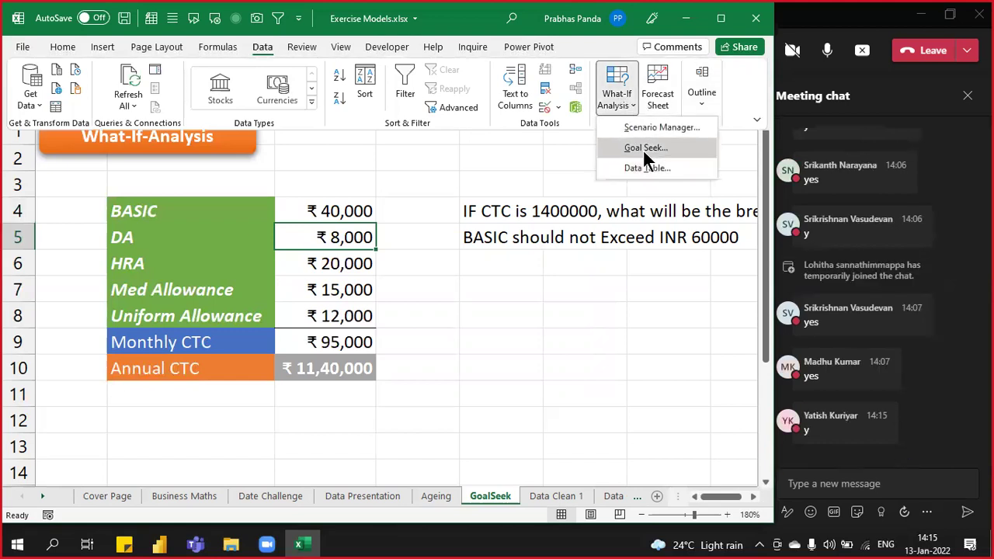
# Step: Goal Seek again: set C10 to 1400000 by changing BASIC in C4
pyautogui.click(645, 158)
pyautogui.moveTo(496, 258); pyautogui.dragTo(583, 179)
pyautogui.click(306, 370)
pyautogui.click(307, 373)
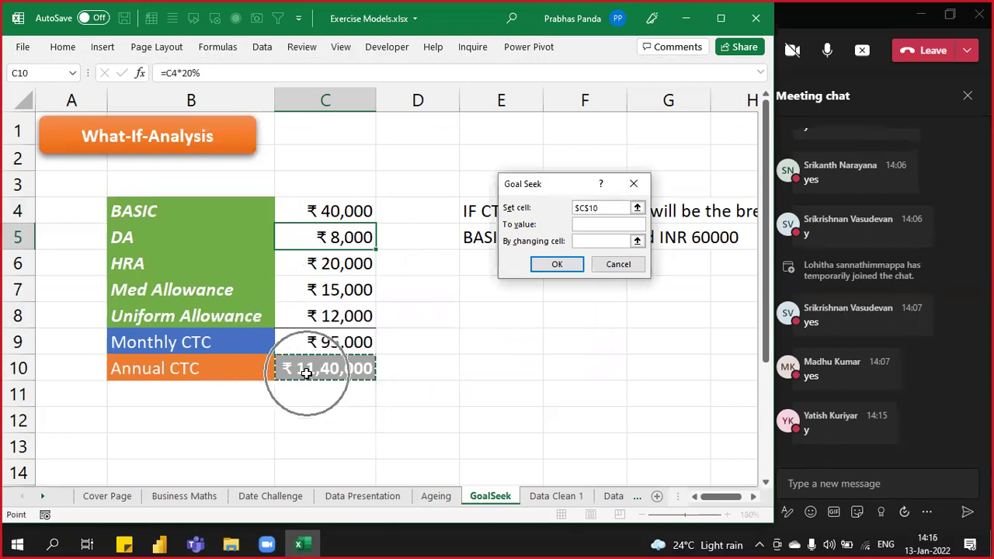
pyautogui.press('Tab')
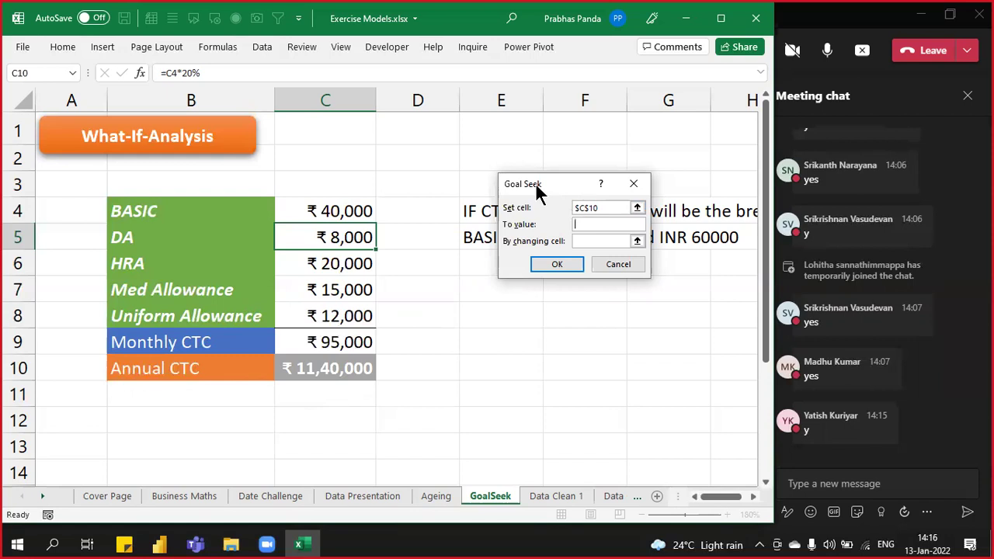
pyautogui.moveTo(535, 183); pyautogui.dragTo(521, 296)
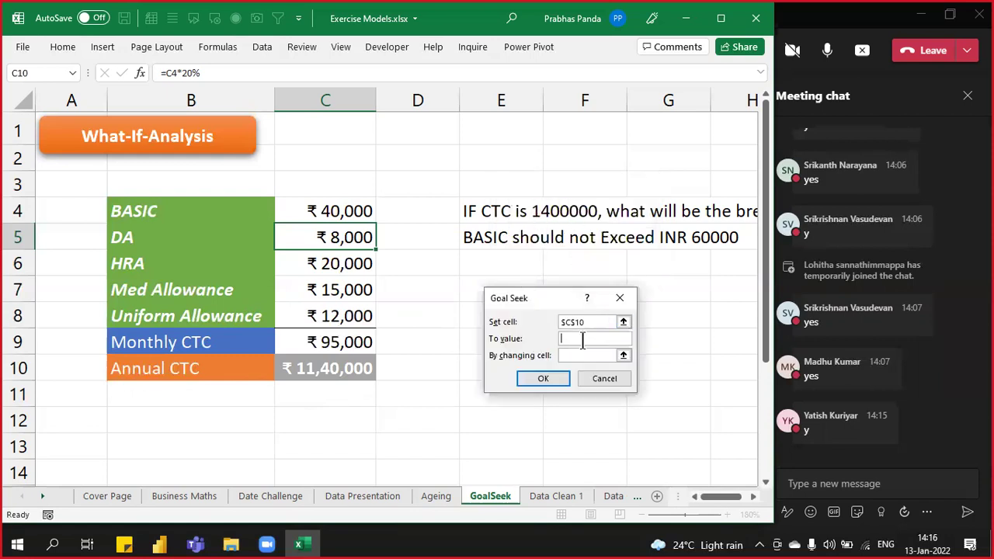
pyautogui.write('1400000')
pyautogui.click(577, 357)
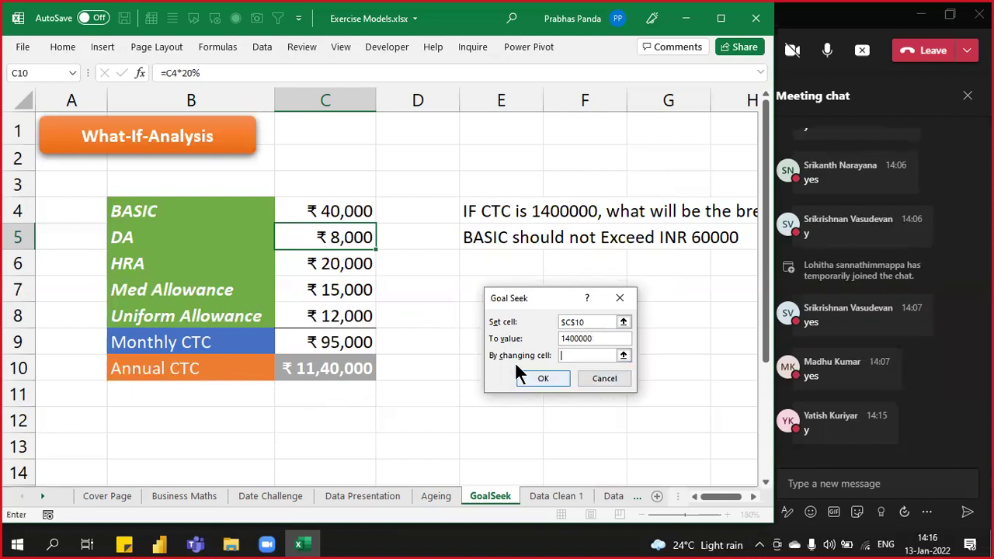
pyautogui.click(315, 217)
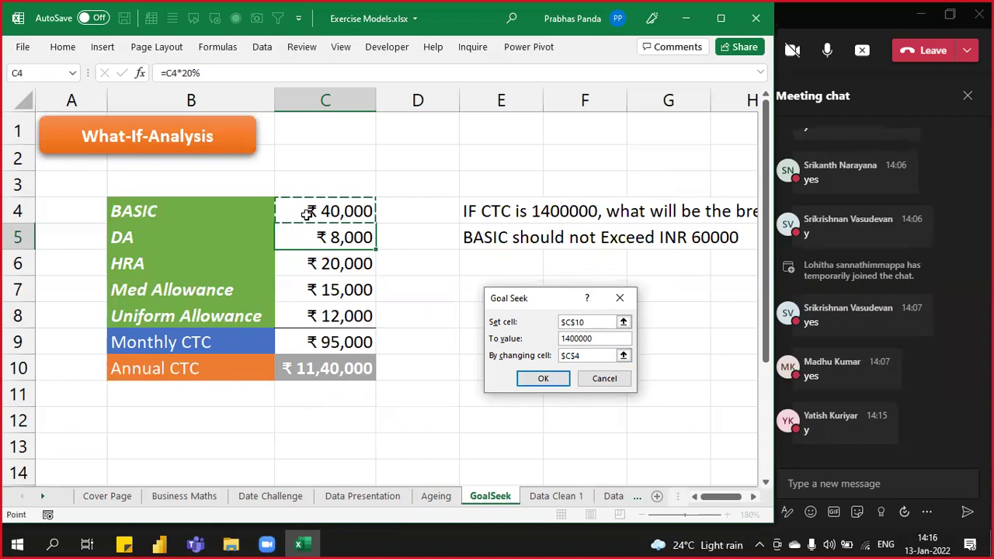
pyautogui.click(542, 378)
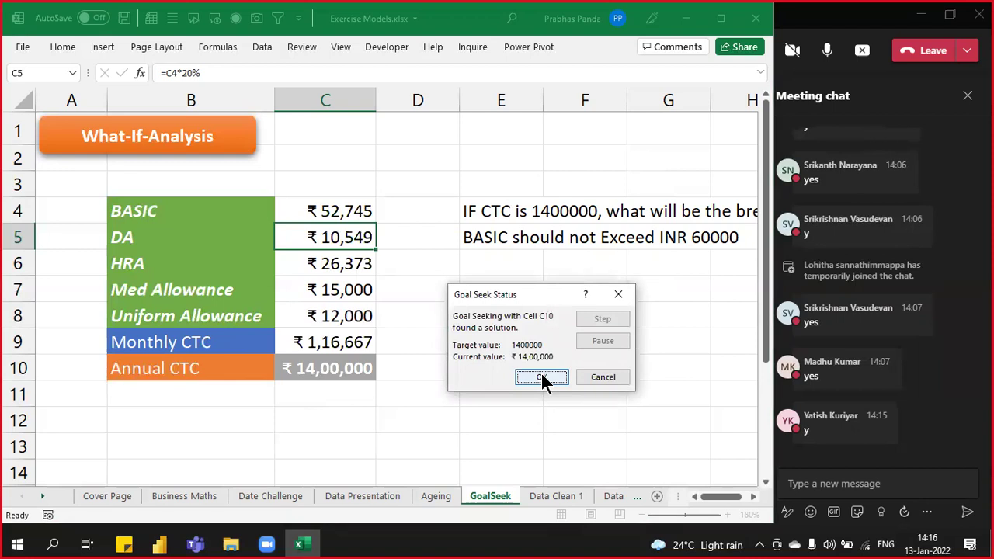
# Step: Keep the Goal Seek result, then save and close the Exercise Models workbook
pyautogui.click(541, 377)
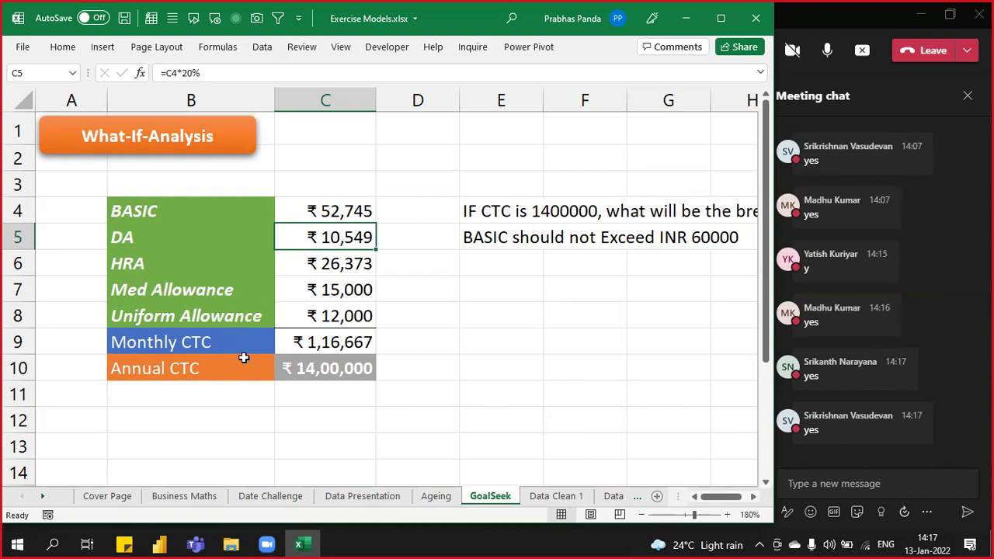
pyautogui.hotkey('ctrl', 's')
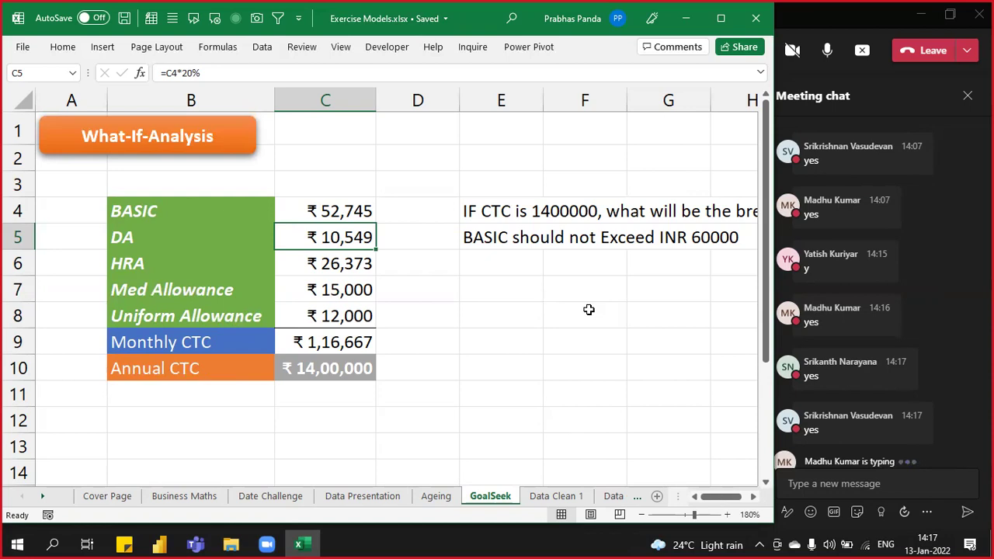
pyautogui.click(756, 18)
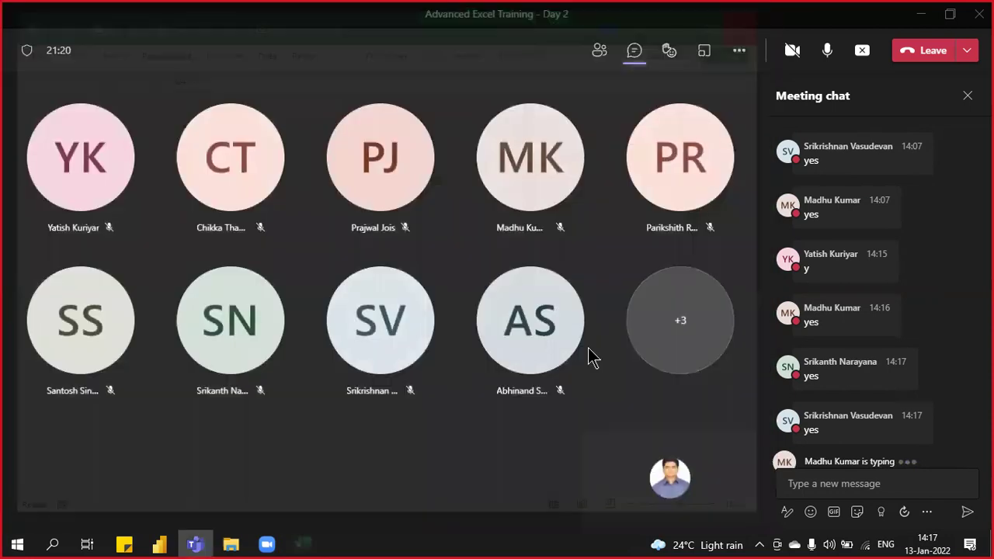
# Step: Switch to the Adv Excel Steer World folder in File Explorer
pyautogui.click(233, 545)
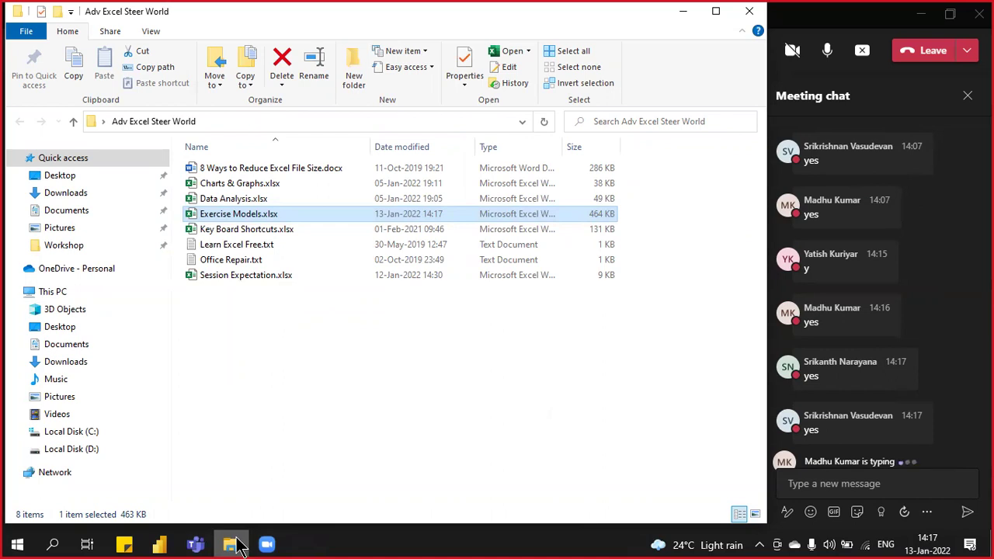
# Step: Open Data Analysis.xlsx from the Adv Excel Steer World folder in Excel
pyautogui.click(244, 202)
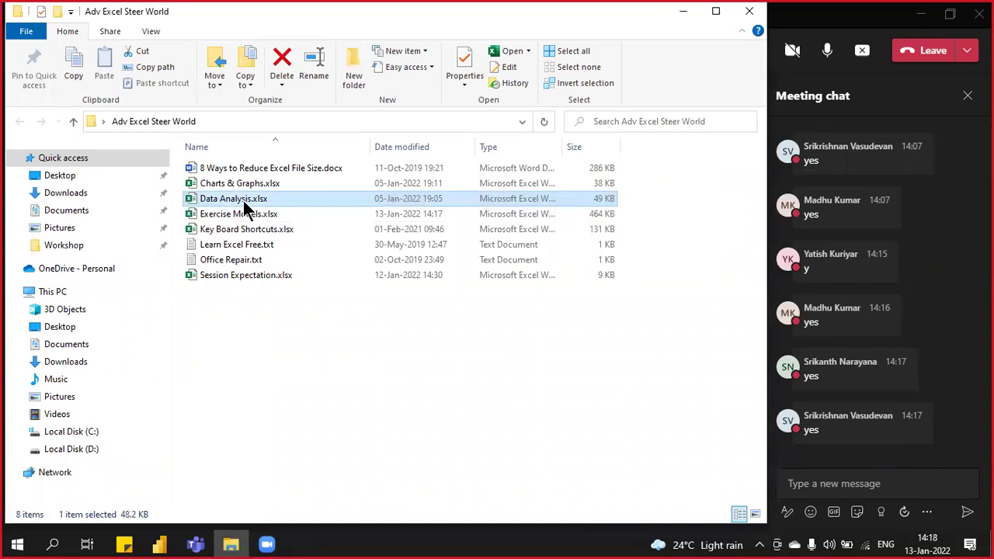
pyautogui.doubleClick(244, 202)
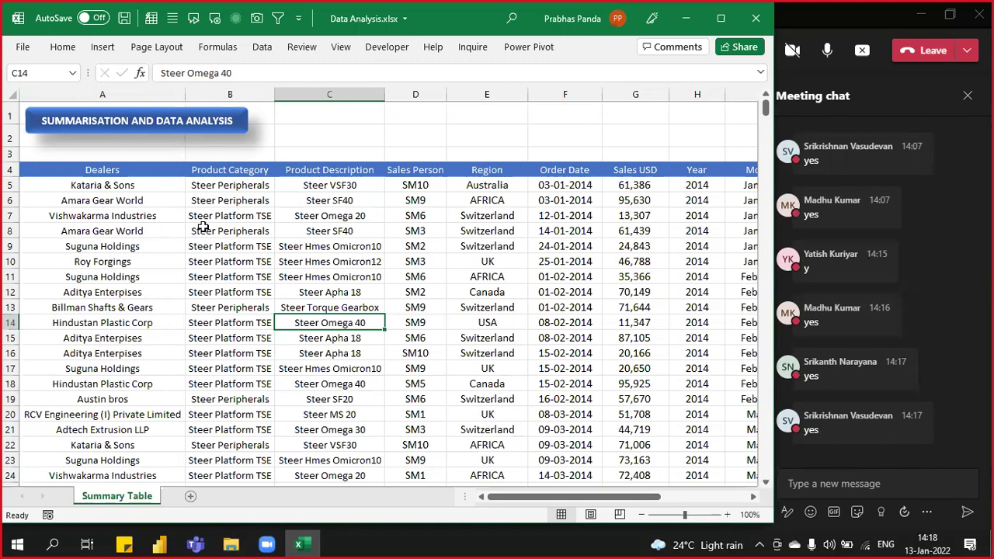
# Step: Autofit all Summary Table columns to their contents
pyautogui.click(460, 244)
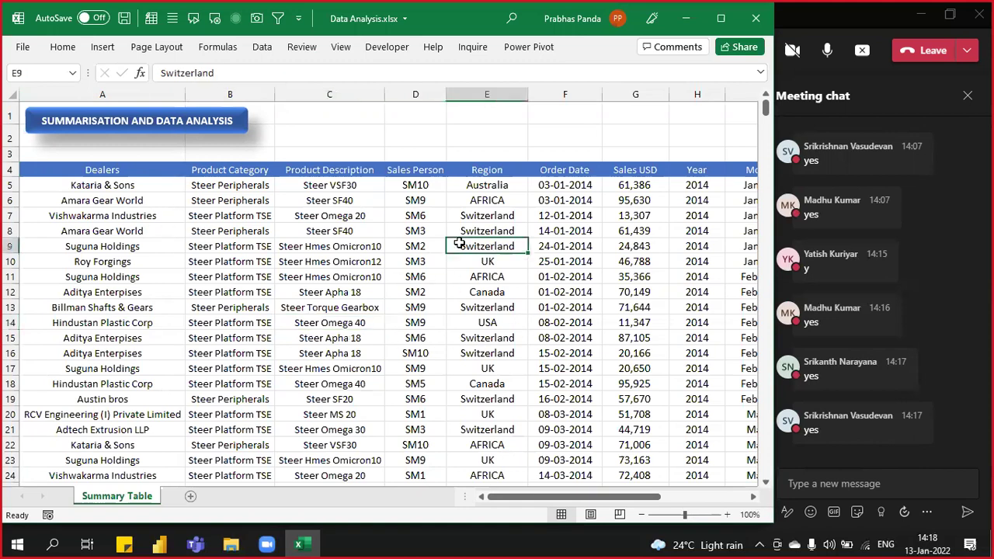
pyautogui.hotkey('ctrl', 'a')
pyautogui.hotkey('alt', 'o')
pyautogui.press('c')
pyautogui.press('a')
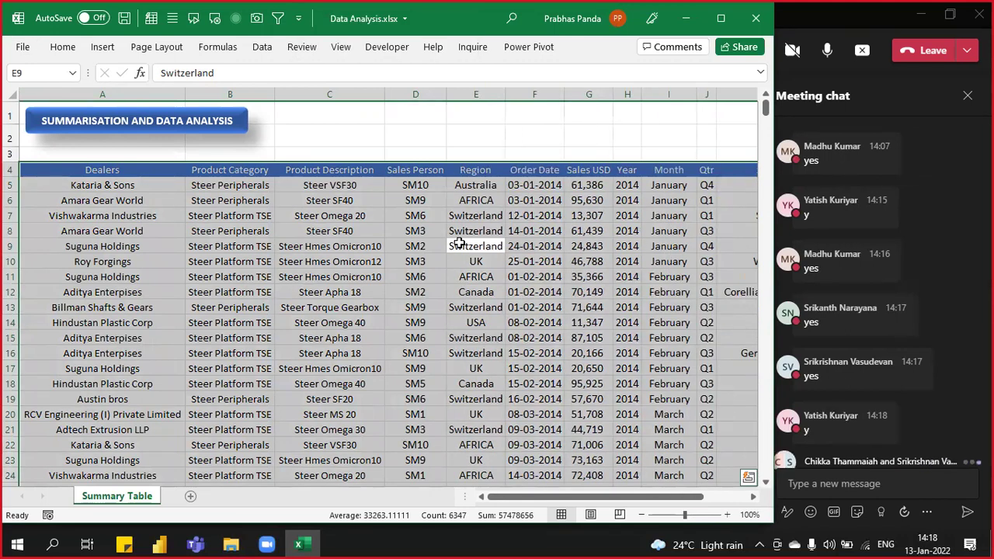
pyautogui.press('Left')
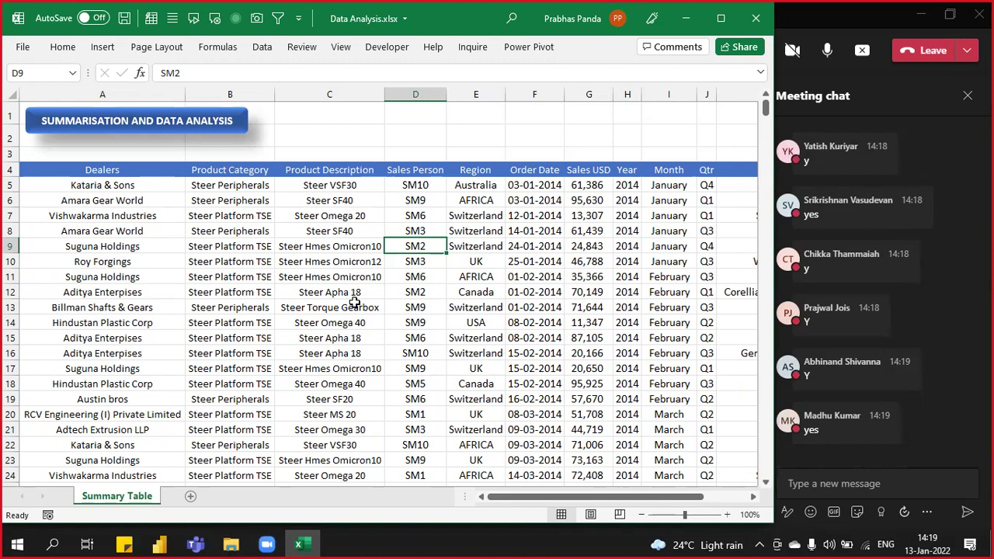
pyautogui.moveTo(126, 171); pyautogui.dragTo(126, 457)
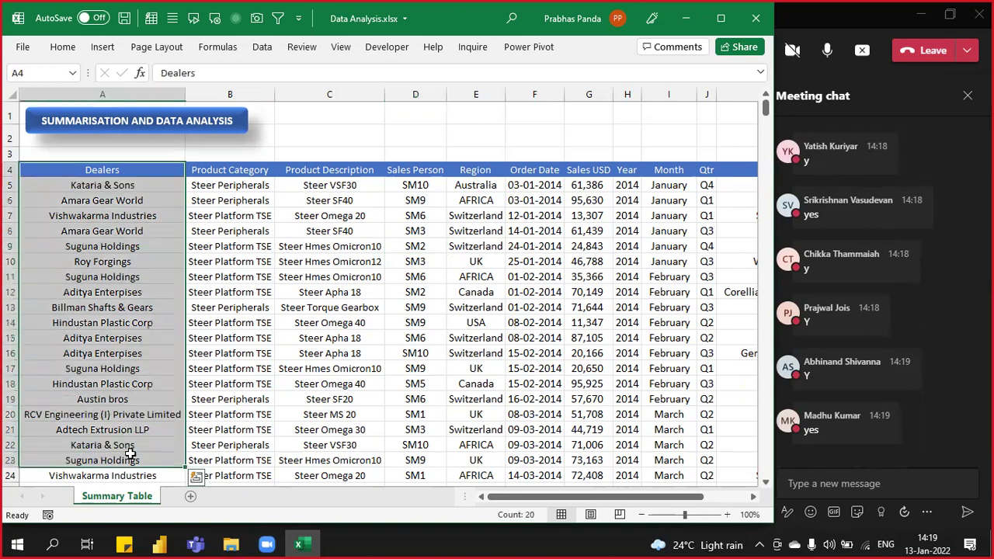
pyautogui.click(257, 93)
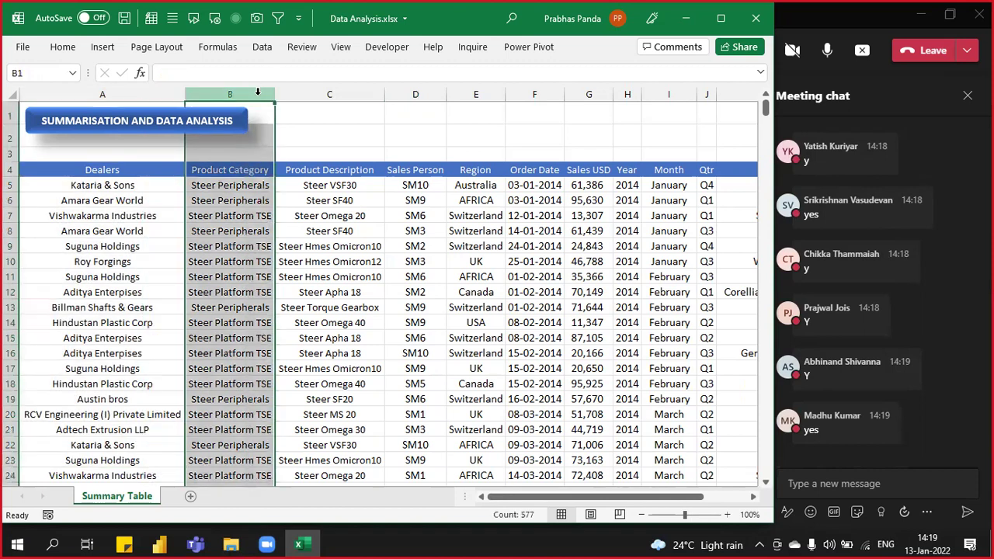
pyautogui.click(372, 94)
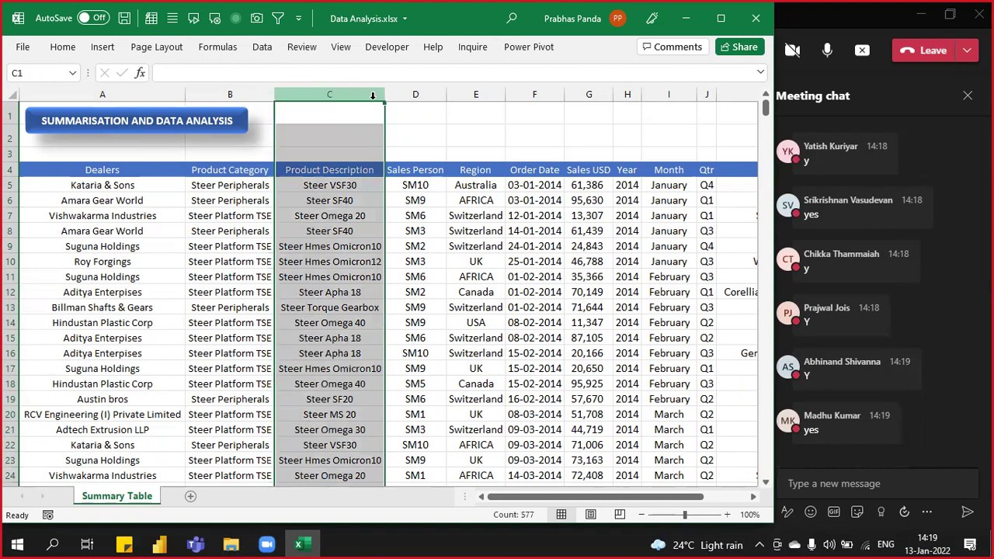
pyautogui.click(420, 94)
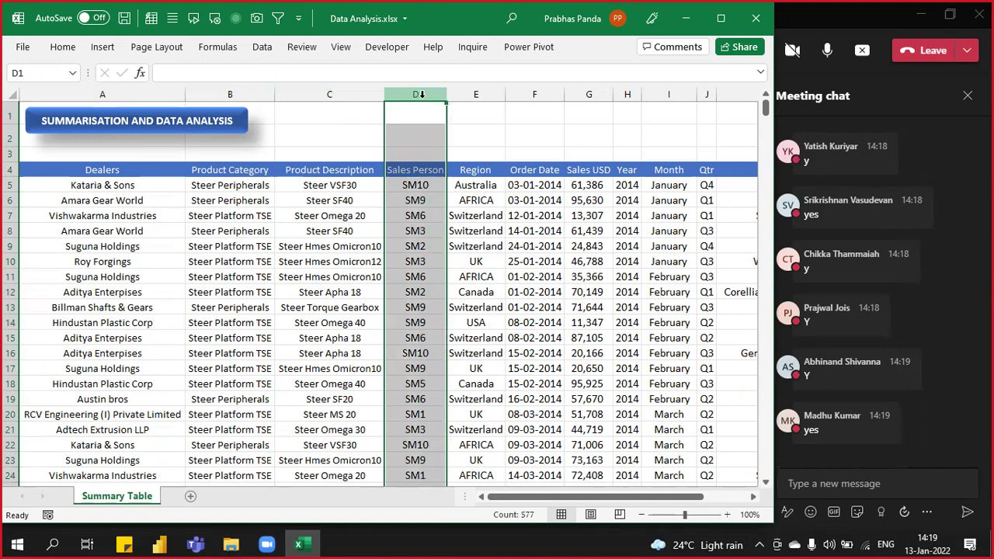
pyautogui.click(478, 94)
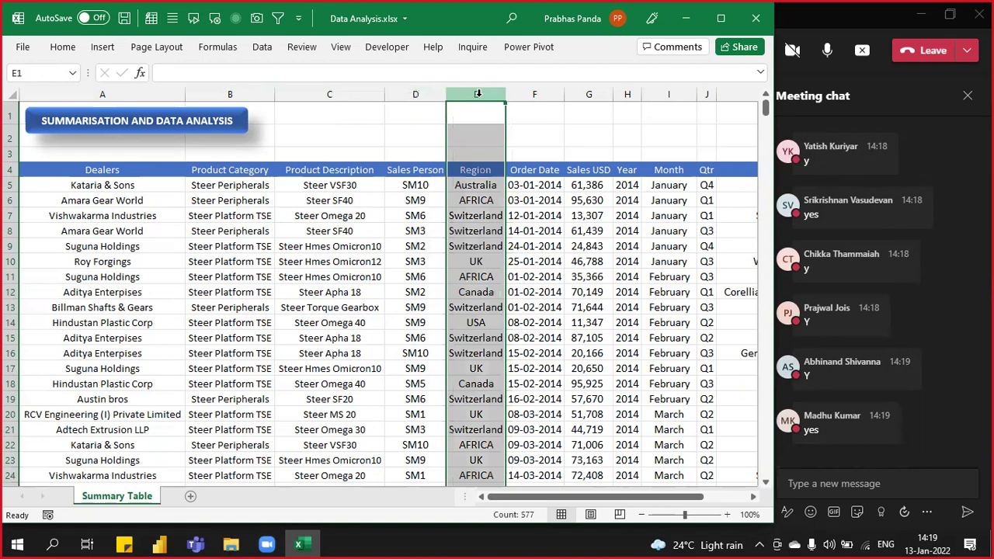
pyautogui.click(548, 93)
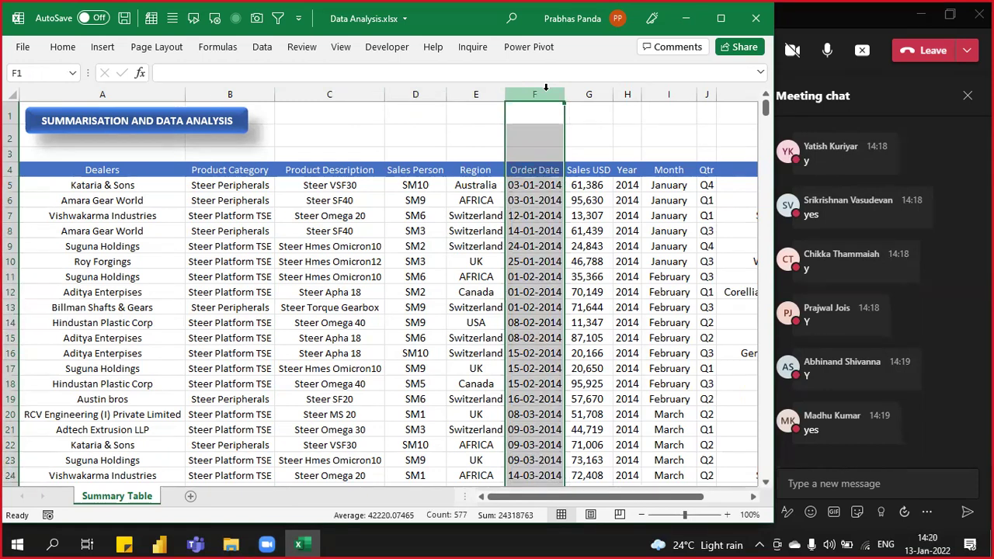
pyautogui.click(590, 94)
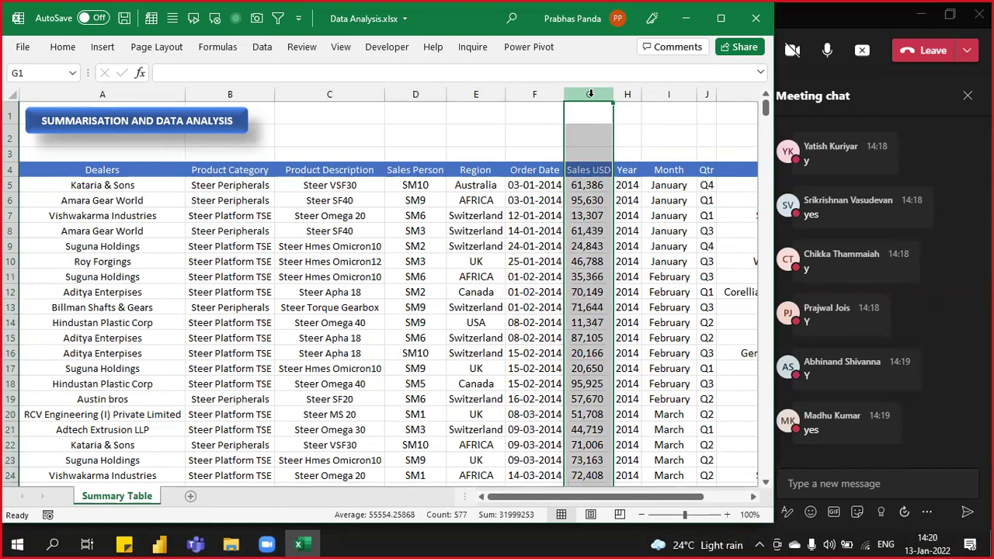
pyautogui.click(629, 93)
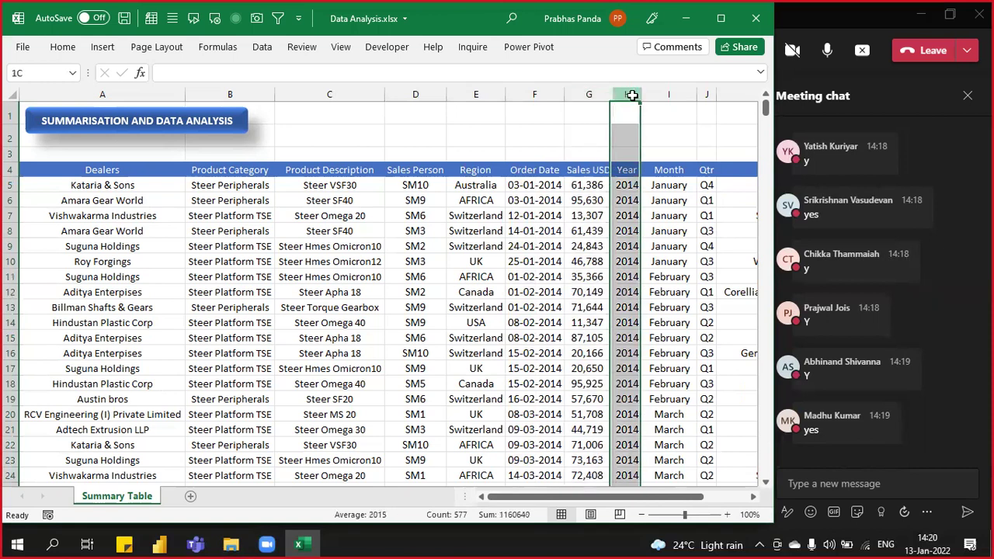
pyautogui.click(669, 94)
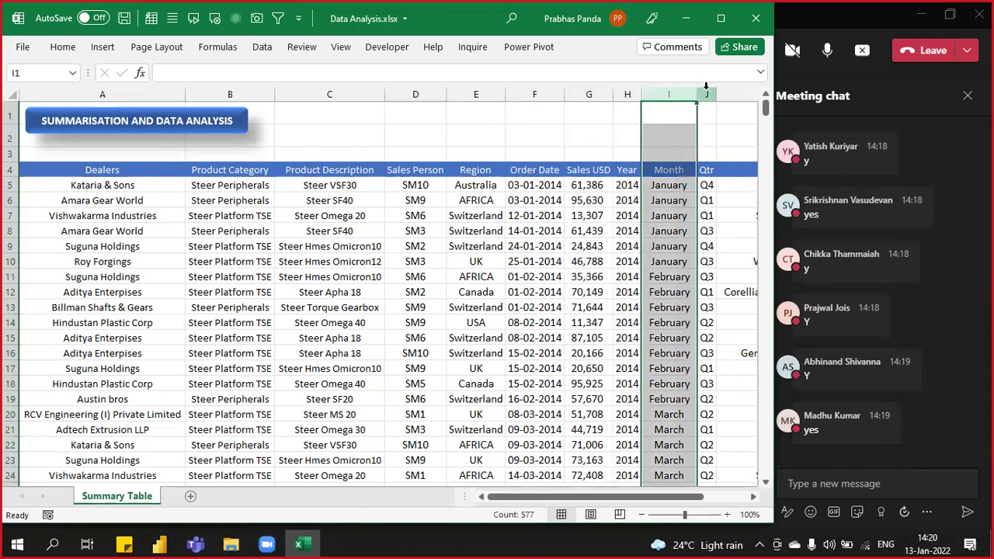
pyautogui.click(707, 94)
pyautogui.click(729, 96)
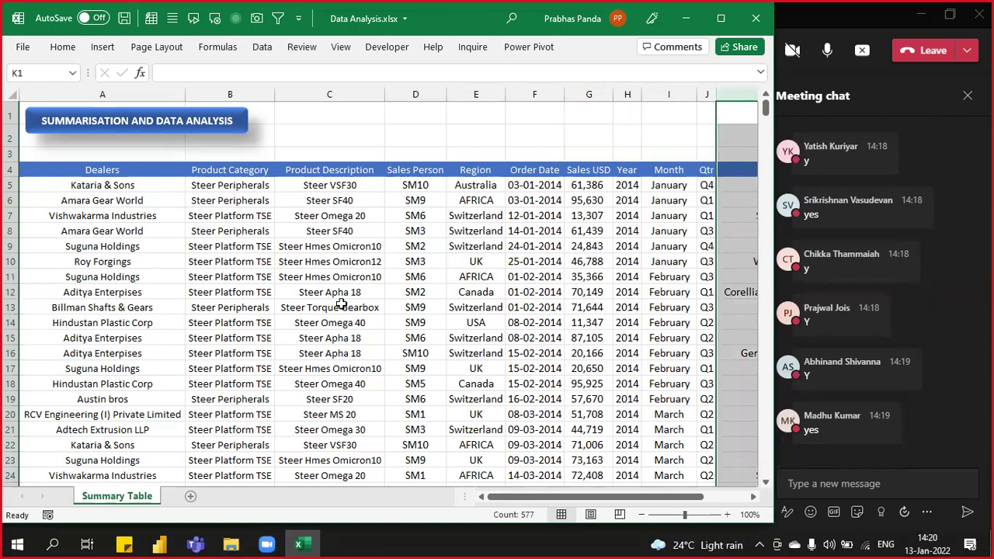
pyautogui.click(136, 233)
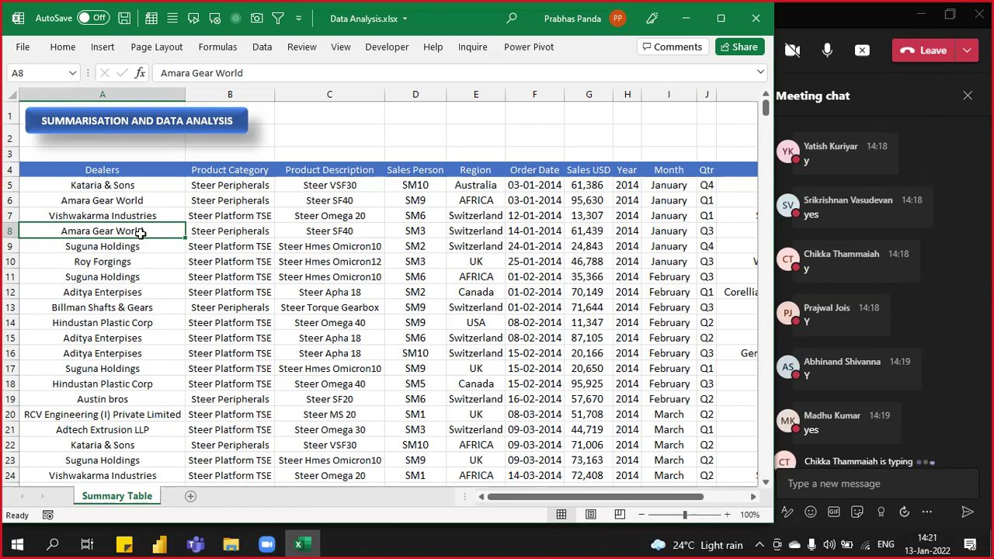
# Step: Select the whole Summary Table data range with Ctrl+A
pyautogui.hotkey('ctrl', 'a')
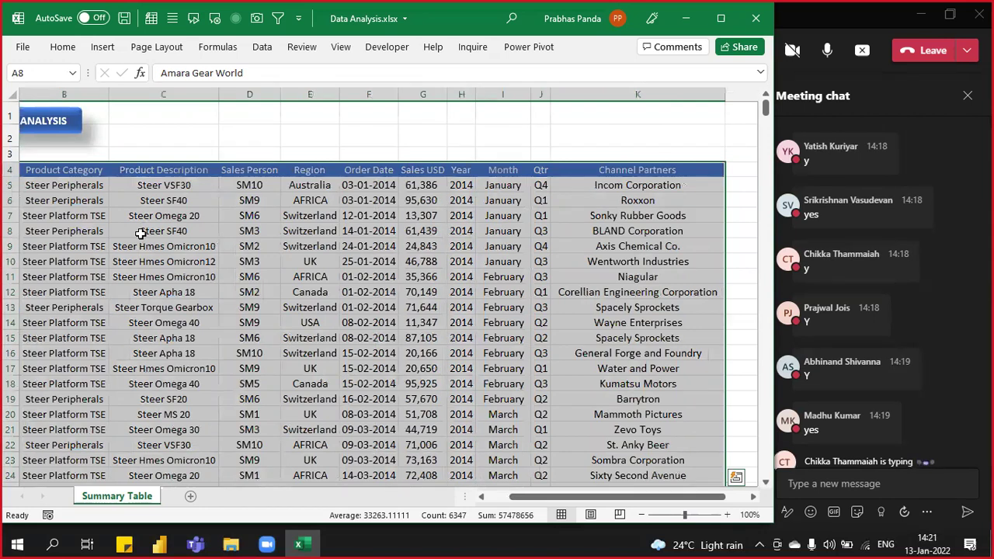
# Step: Select the header row A4:K4 and show its Quick Analysis options
pyautogui.press('Left')
pyautogui.press('Up')
pyautogui.press('Up')
pyautogui.press('Up')
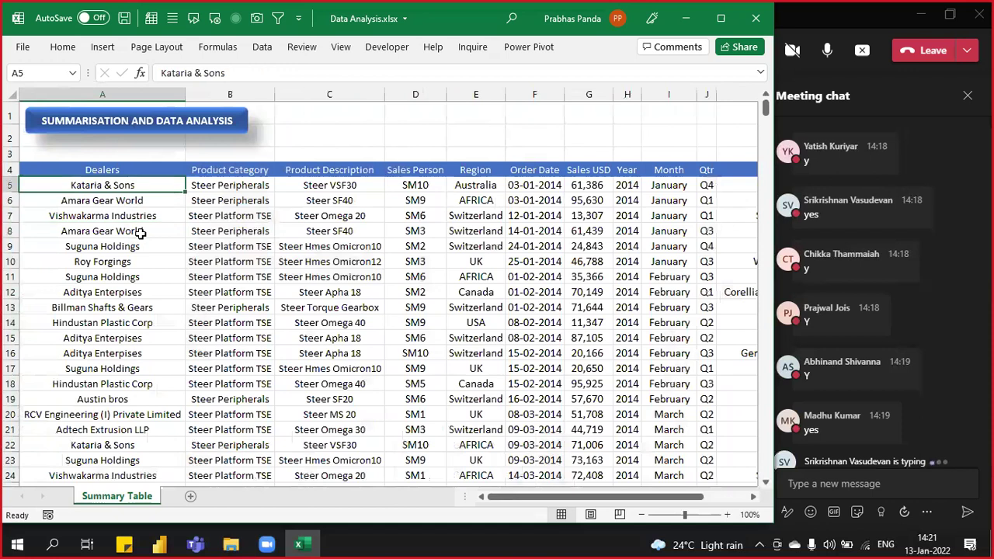
pyautogui.press('Up')
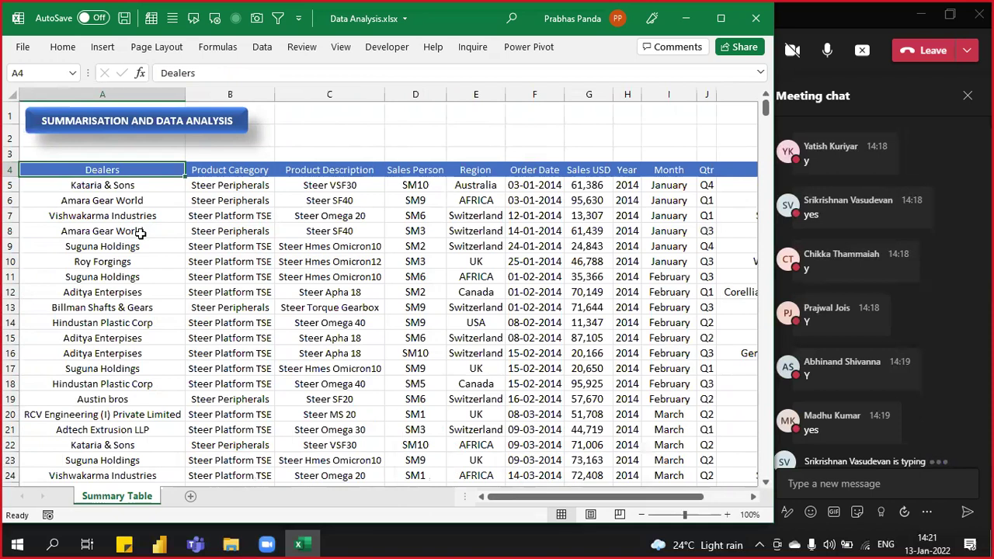
pyautogui.hotkey('ctrl', 'shift', 'Right')
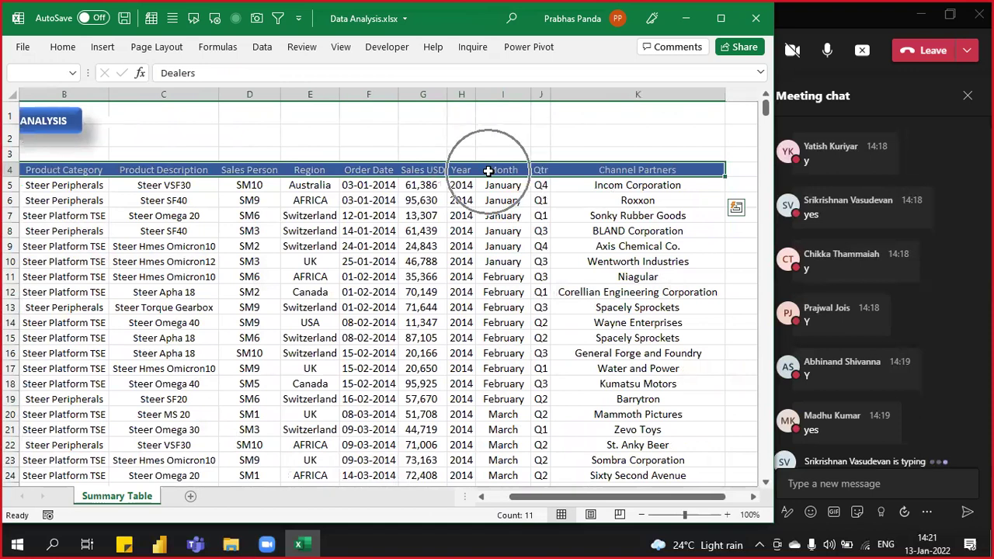
pyautogui.hotkey('ctrl', 'q')
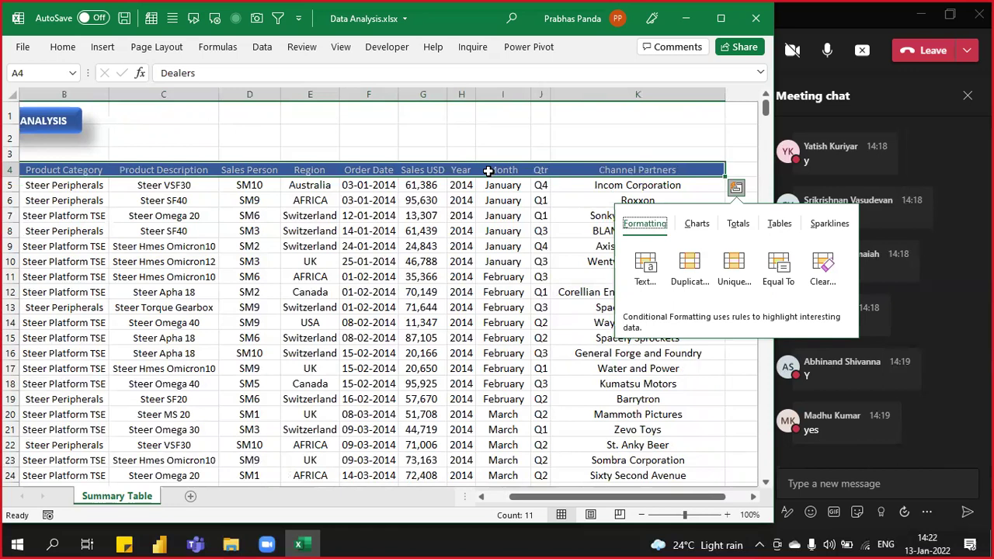
# Step: Dismiss Quick Analysis at cell E6 and reselect the entire Summary Table data with Ctrl+A
pyautogui.click(314, 201)
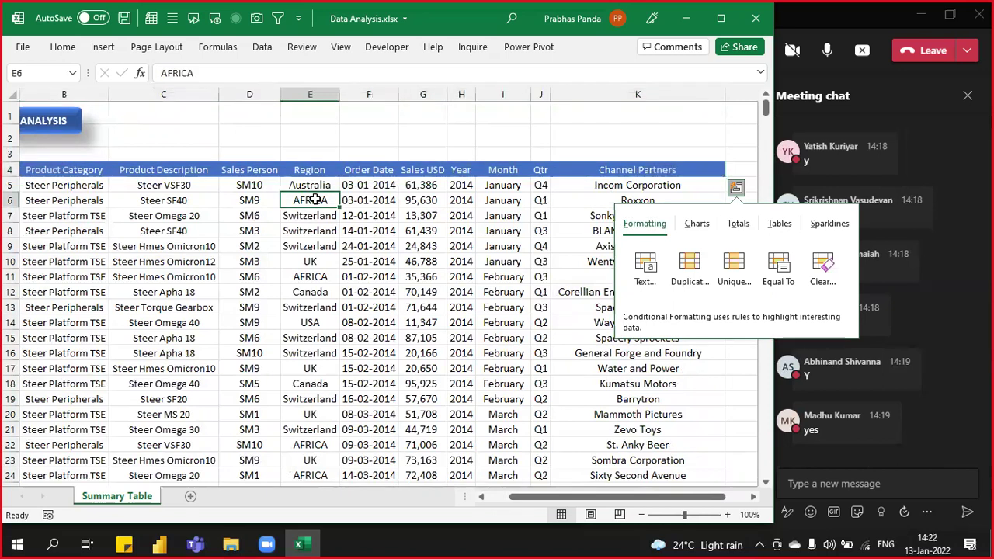
pyautogui.hotkey('ctrl', 'a')
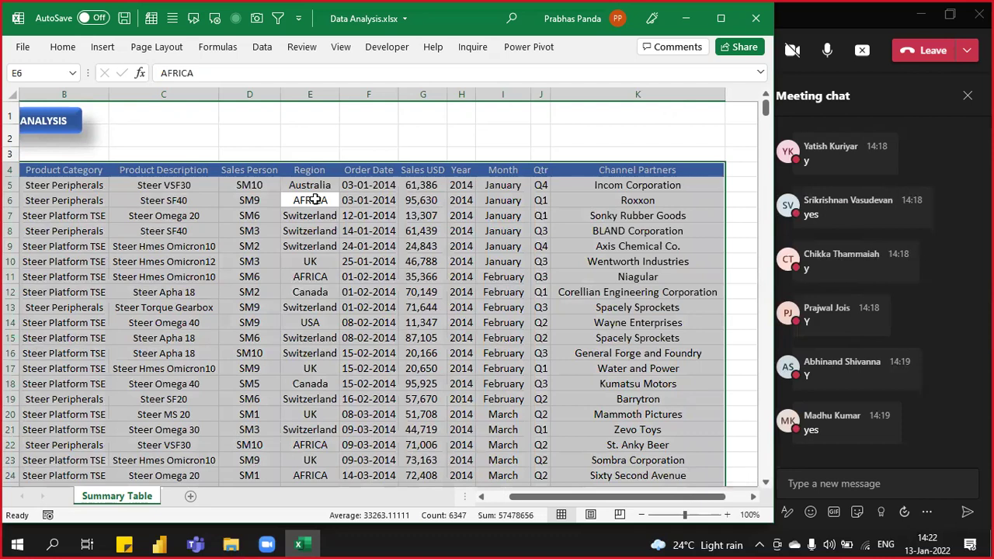
pyautogui.hotkey('ctrl', 'g')
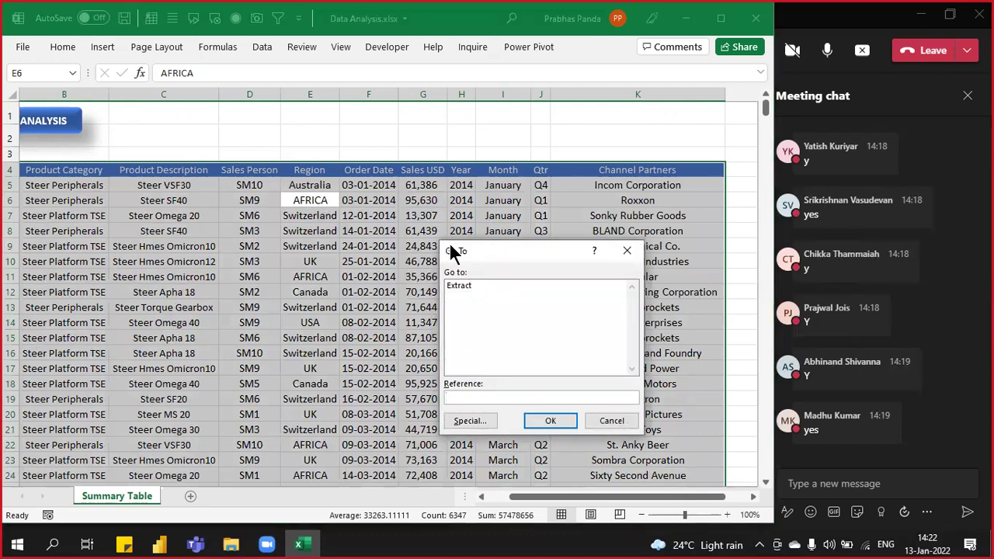
pyautogui.moveTo(505, 253); pyautogui.dragTo(524, 98)
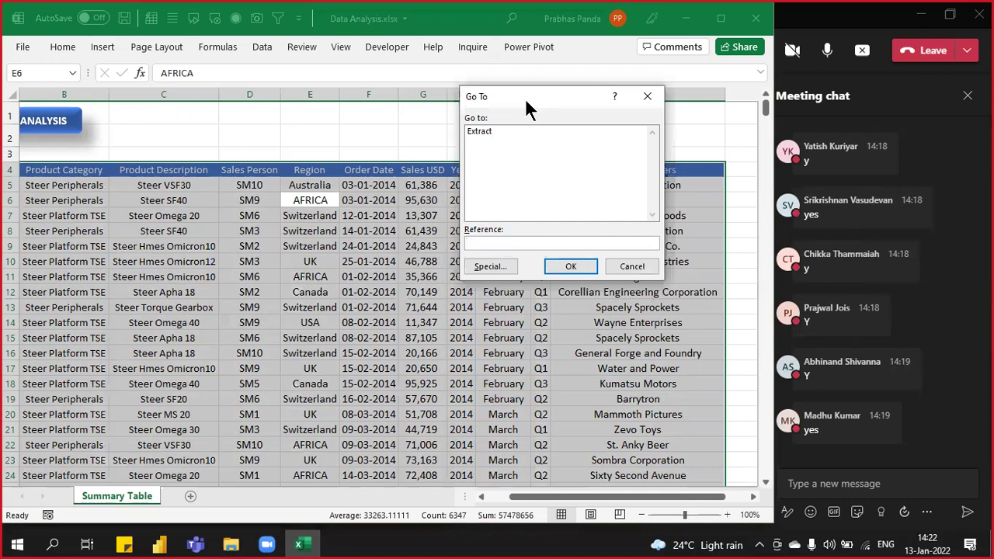
pyautogui.click(490, 264)
pyautogui.click(471, 206)
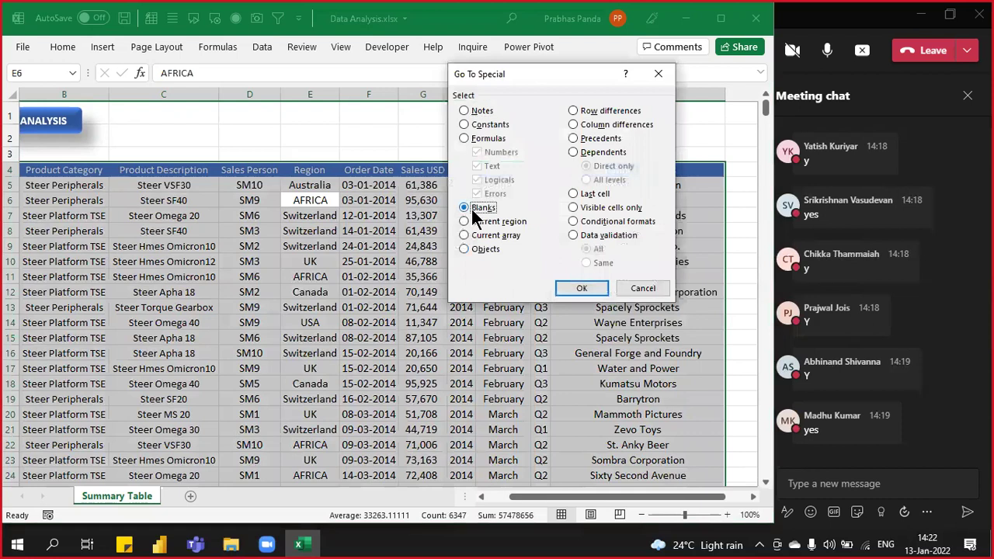
pyautogui.click(573, 287)
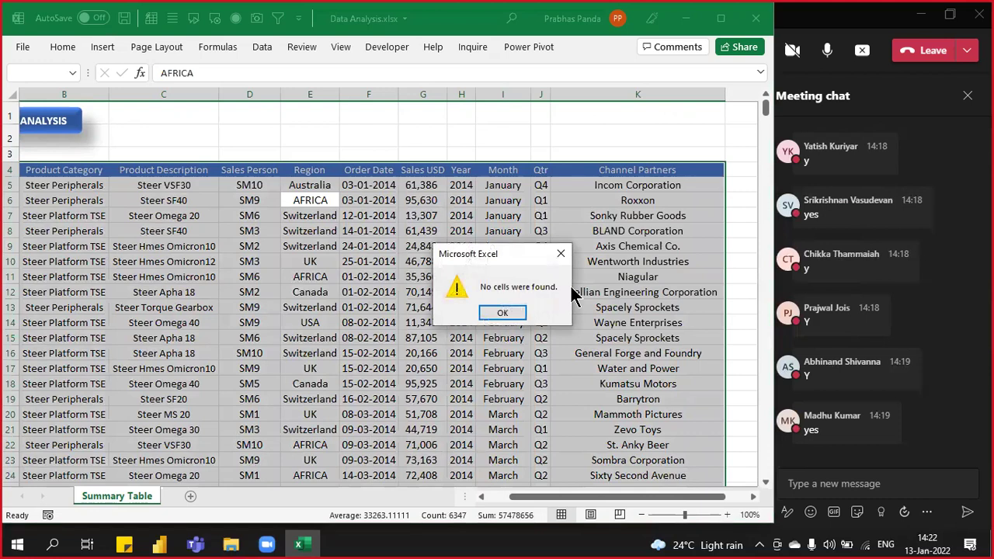
pyautogui.press('Return')
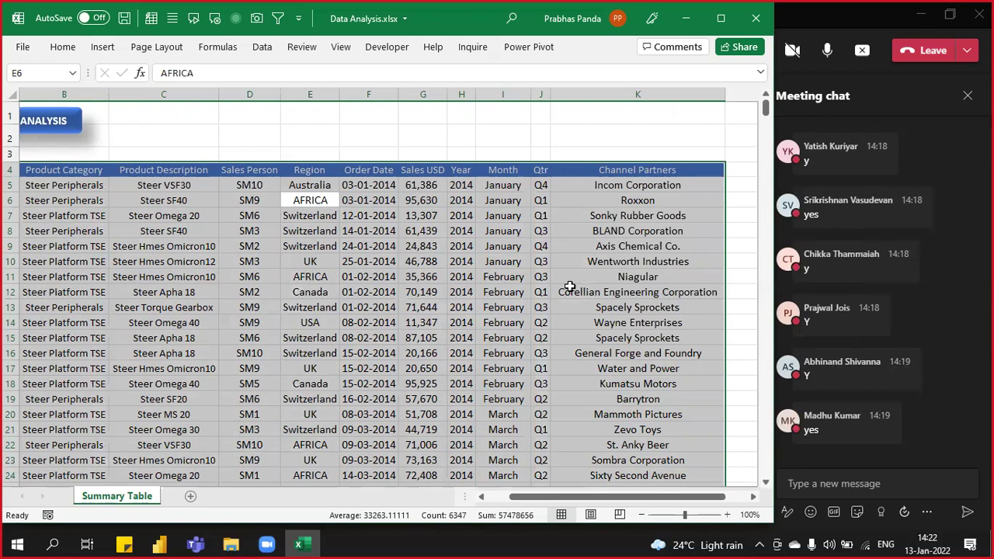
pyautogui.hotkey('ctrl', 'g')
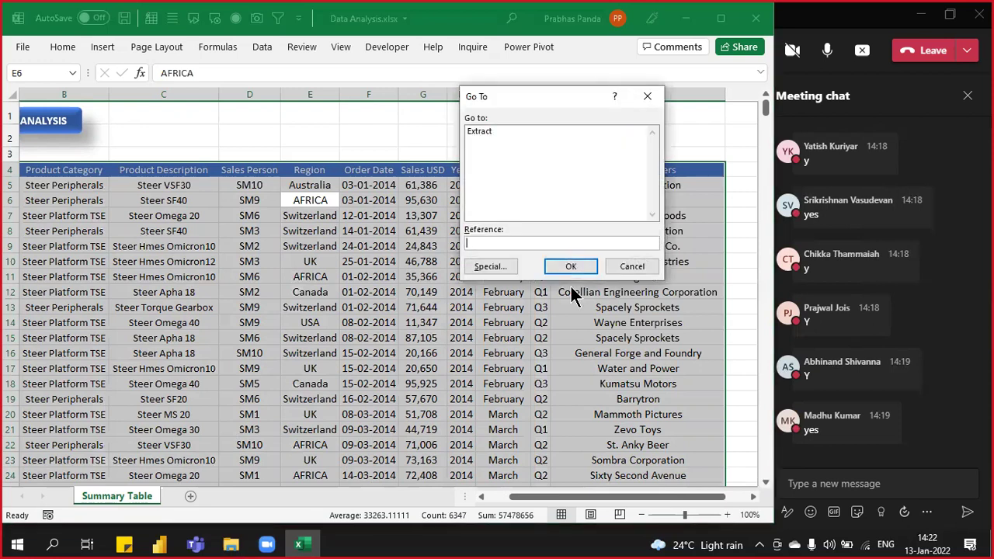
pyautogui.click(486, 267)
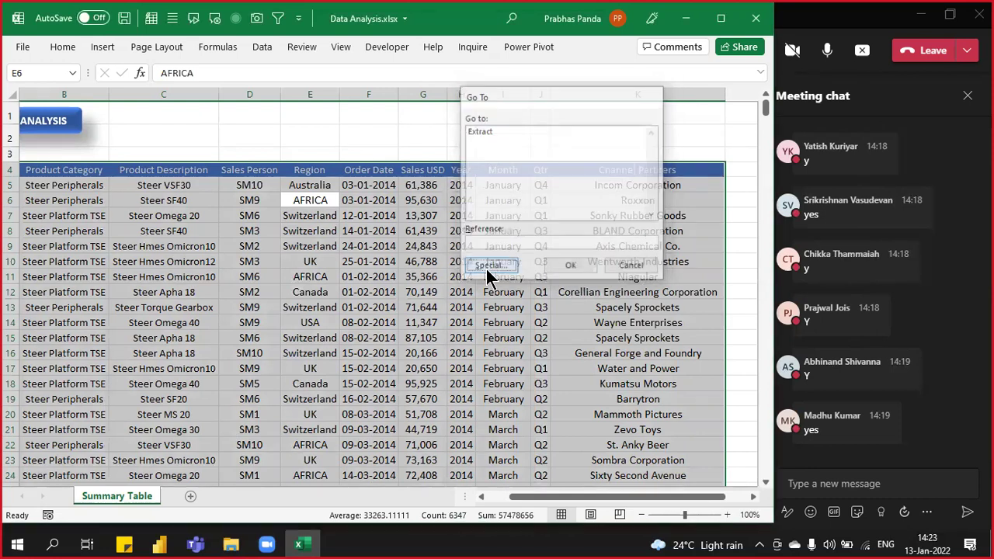
pyautogui.click(471, 208)
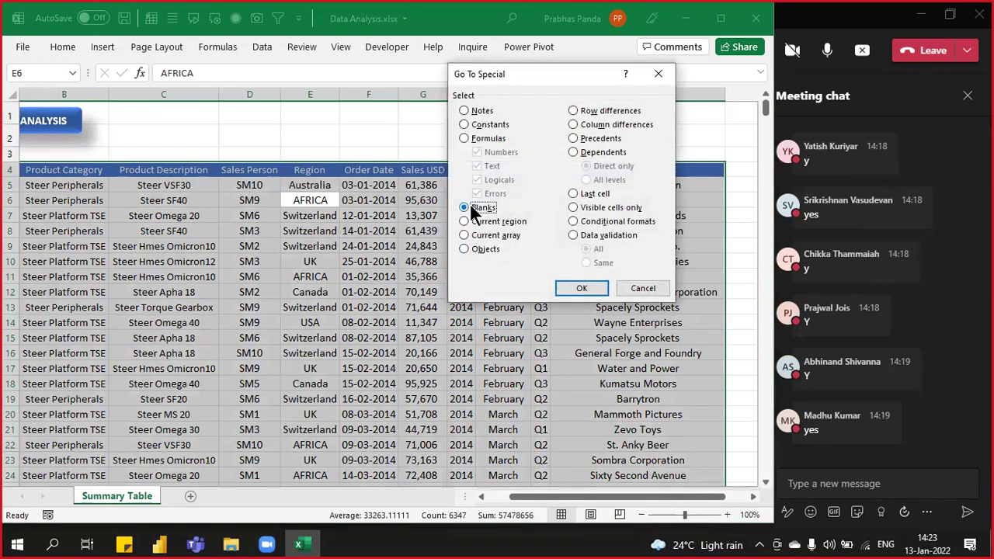
pyautogui.click(575, 289)
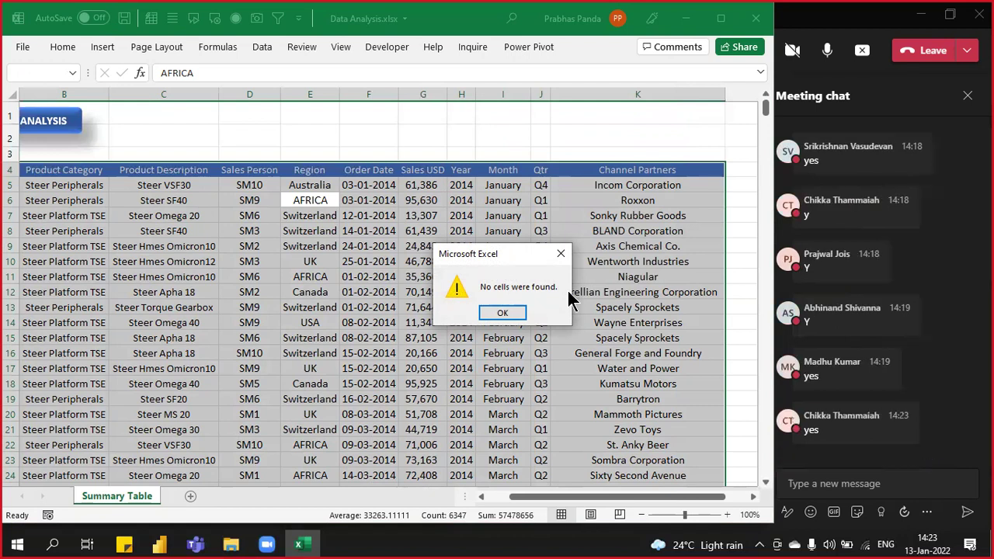
pyautogui.press('Return')
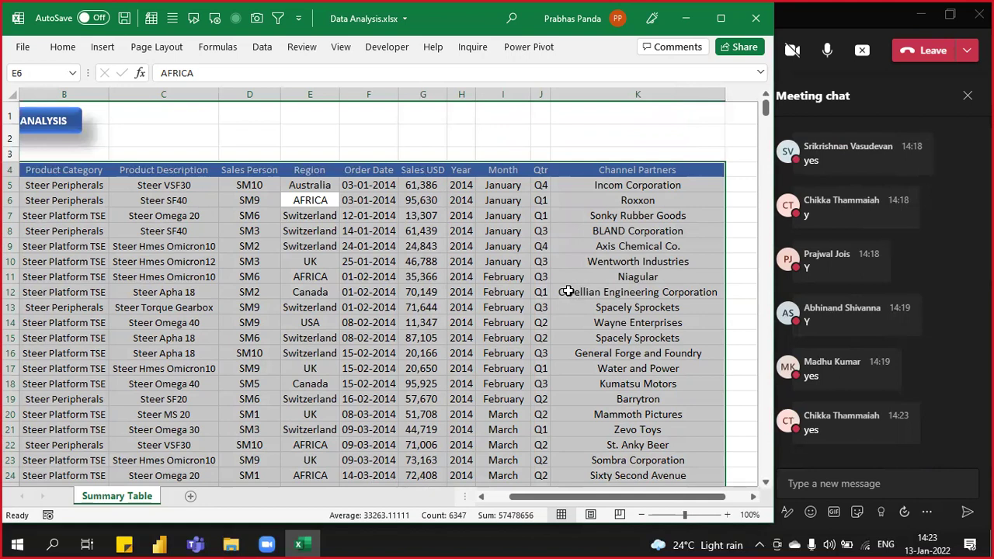
# Step: Select the Dealers cells A5:A13, then pick single cell B6 and show the Insert ribbon
pyautogui.press('Left')
pyautogui.press('Left')
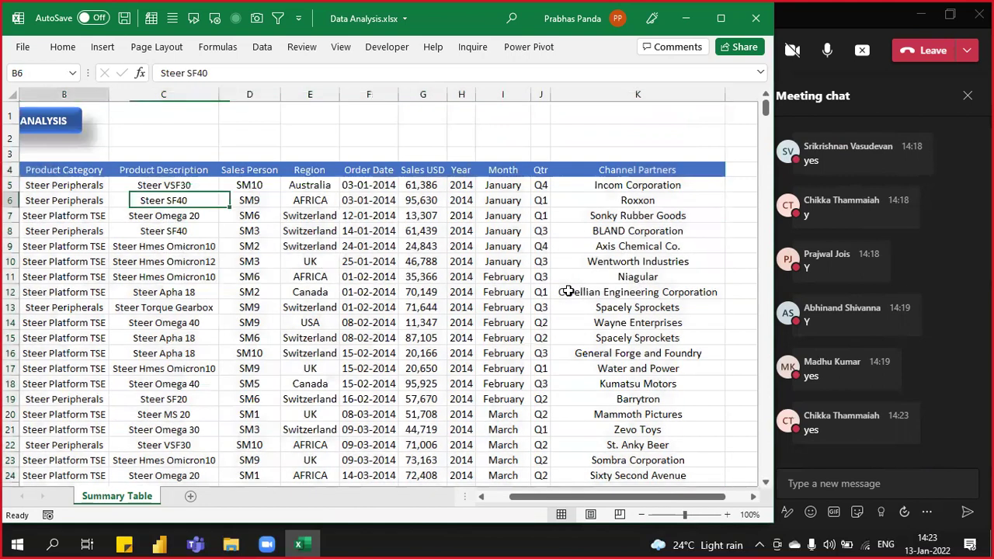
pyautogui.press('Left')
pyautogui.press('Left')
pyautogui.press('Up')
pyautogui.hotkey('shift', 'Down')
pyautogui.hotkey('shift', 'Down')
pyautogui.hotkey('shift', 'Down')
pyautogui.hotkey('shift', 'Down')
pyautogui.hotkey('shift', 'Down')
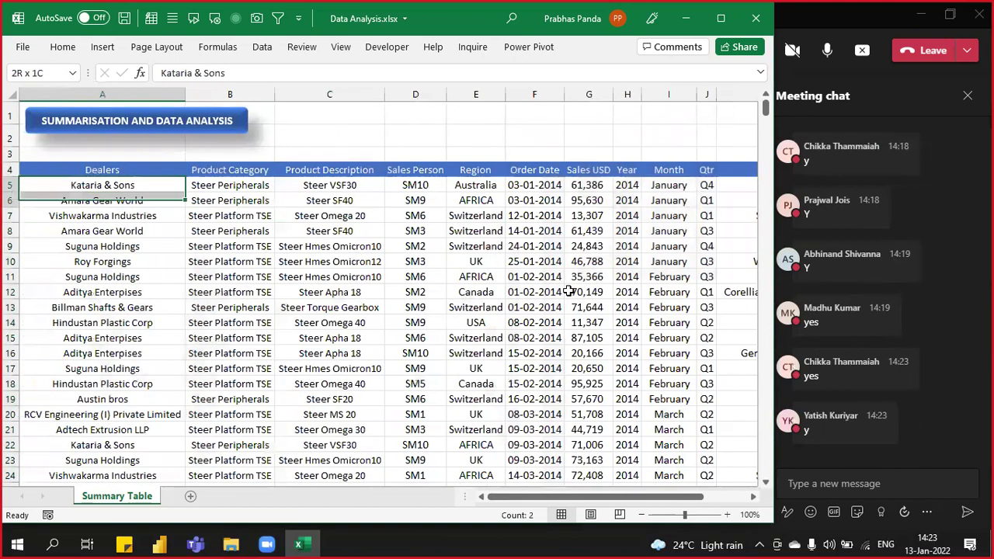
pyautogui.hotkey('shift', 'Down')
pyautogui.hotkey('shift', 'Down')
pyautogui.hotkey('shift', 'Down')
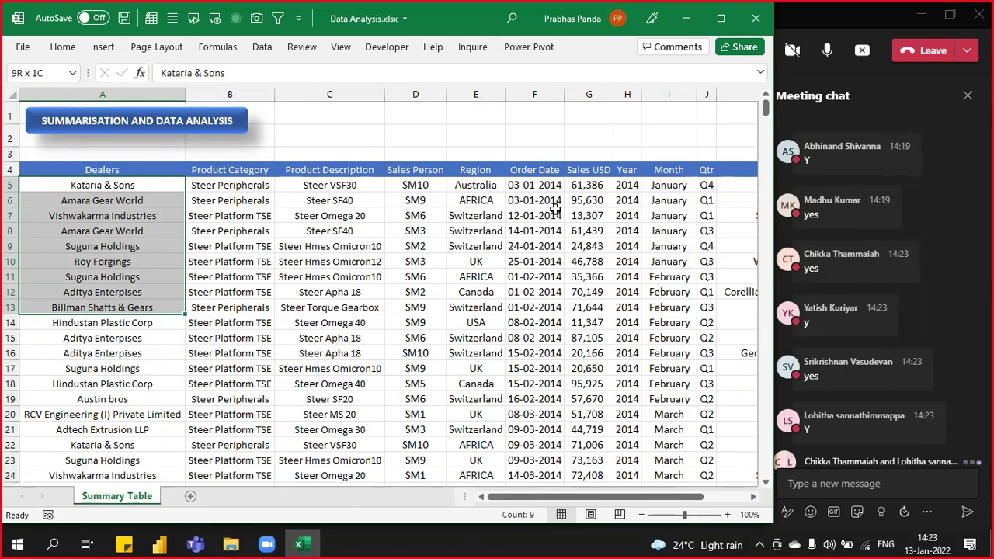
pyautogui.click(215, 198)
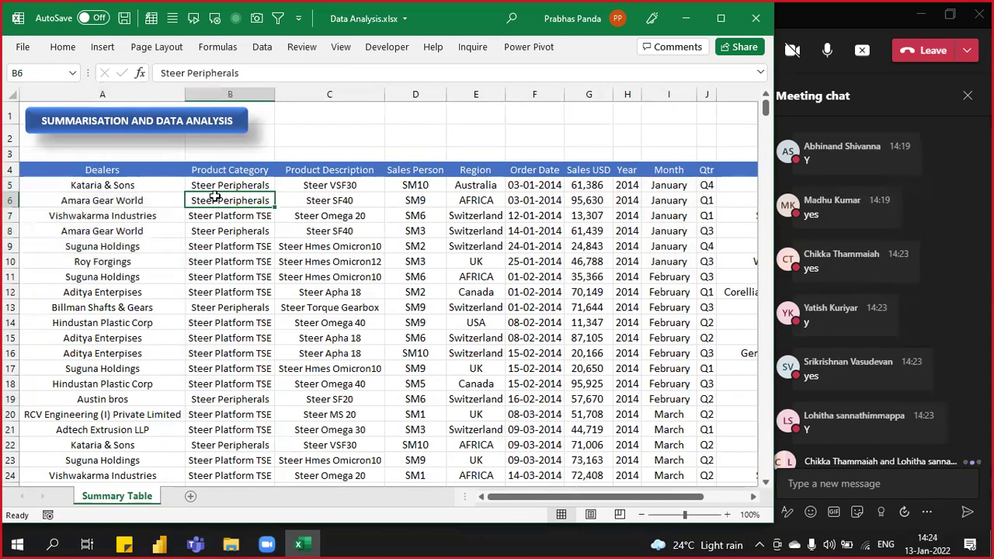
pyautogui.click(102, 48)
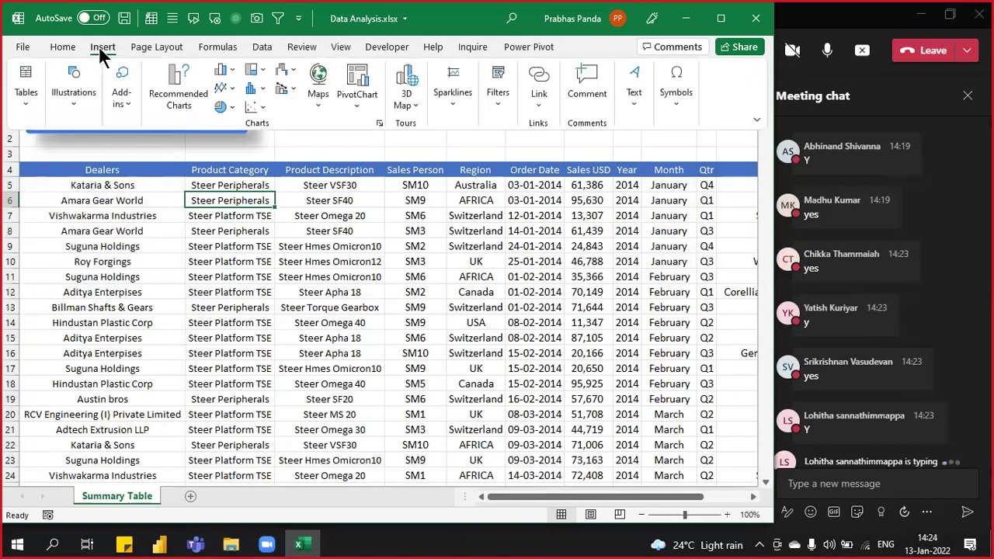
# Step: Insert a PivotTable from 'Summary Table'!$A$4:$K$580 onto a new worksheet
pyautogui.click(30, 80)
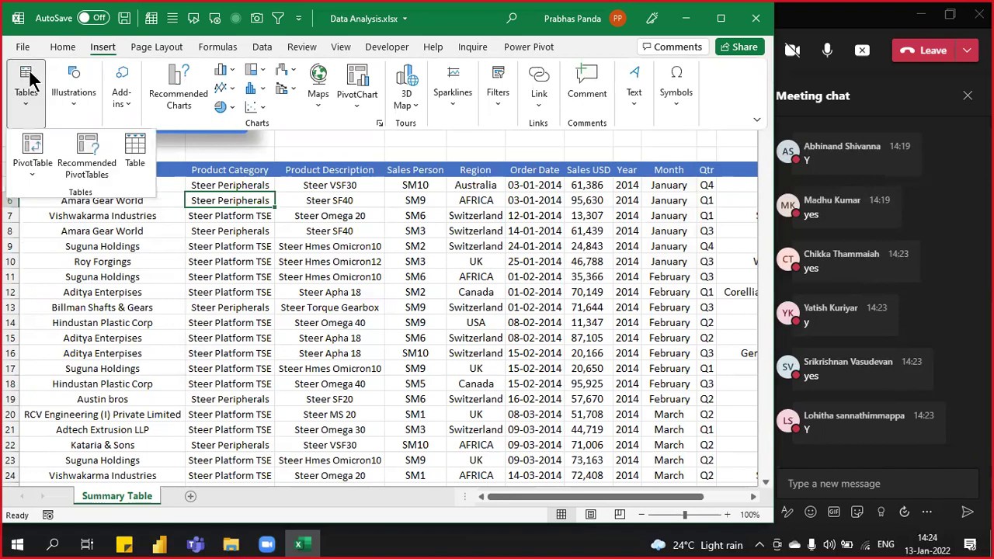
pyautogui.click(32, 150)
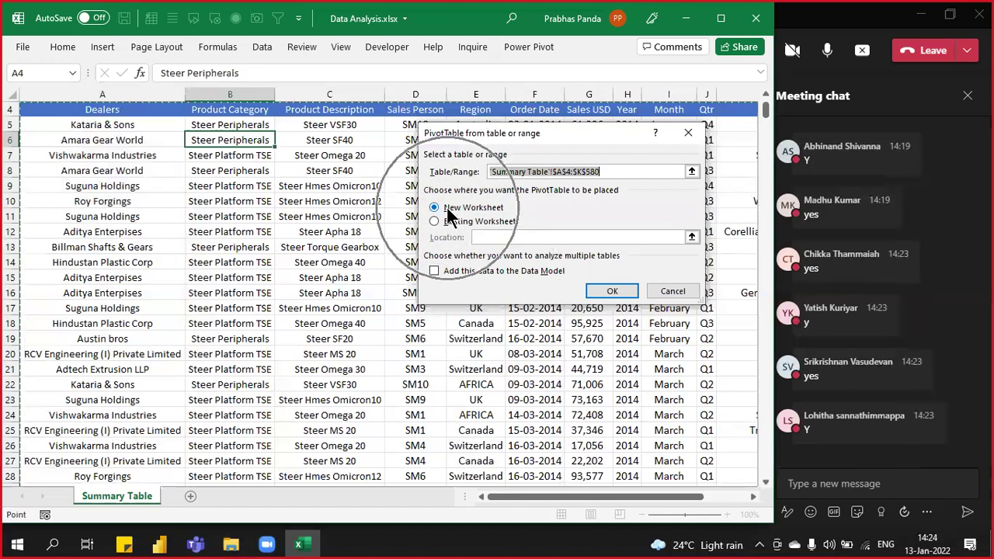
pyautogui.click(612, 293)
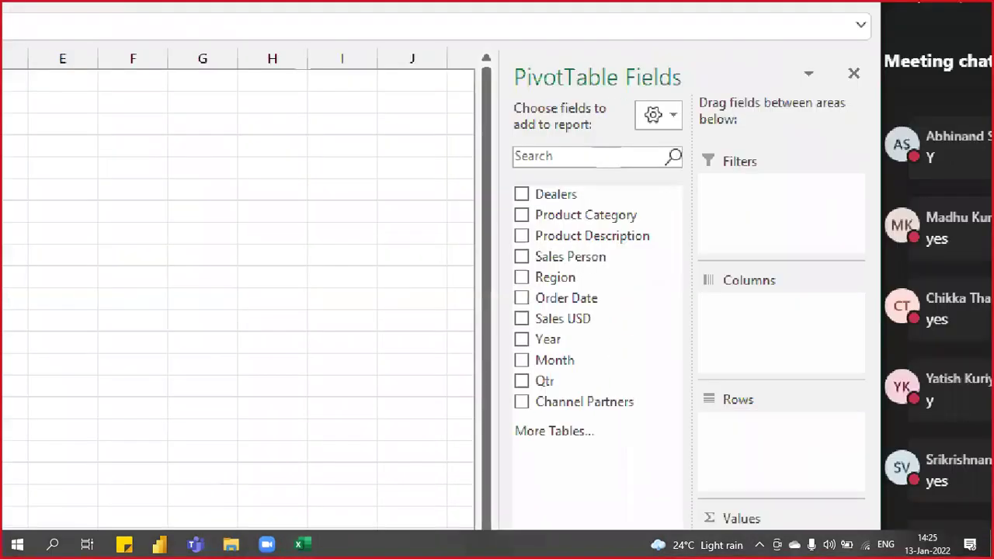
pyautogui.moveTo(509, 165)
pyautogui.mouseDown()
pyautogui.moveTo(628, 204)
pyautogui.moveTo(664, 497)
pyautogui.mouseUp()
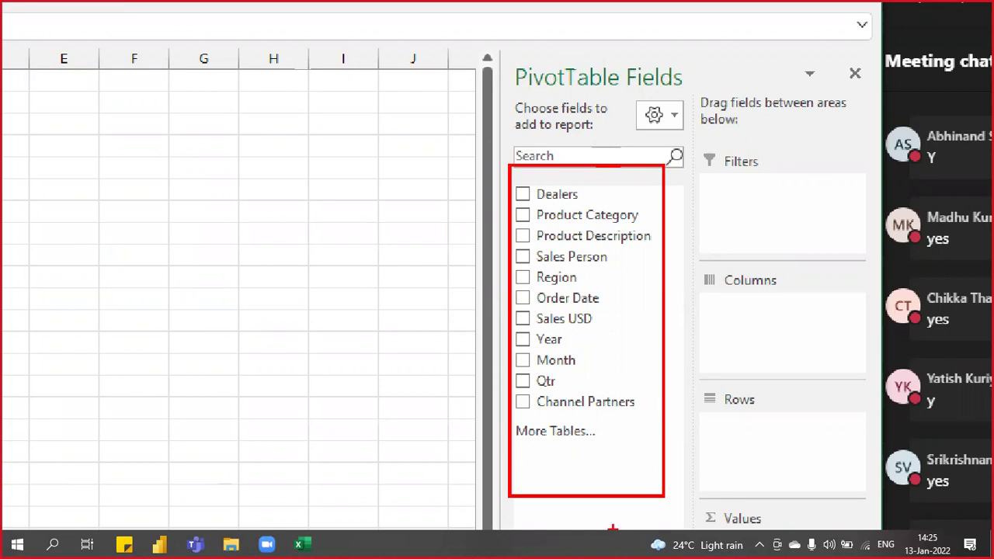
pyautogui.moveTo(703, 161)
pyautogui.mouseDown()
pyautogui.moveTo(773, 265)
pyautogui.moveTo(845, 260)
pyautogui.mouseUp()
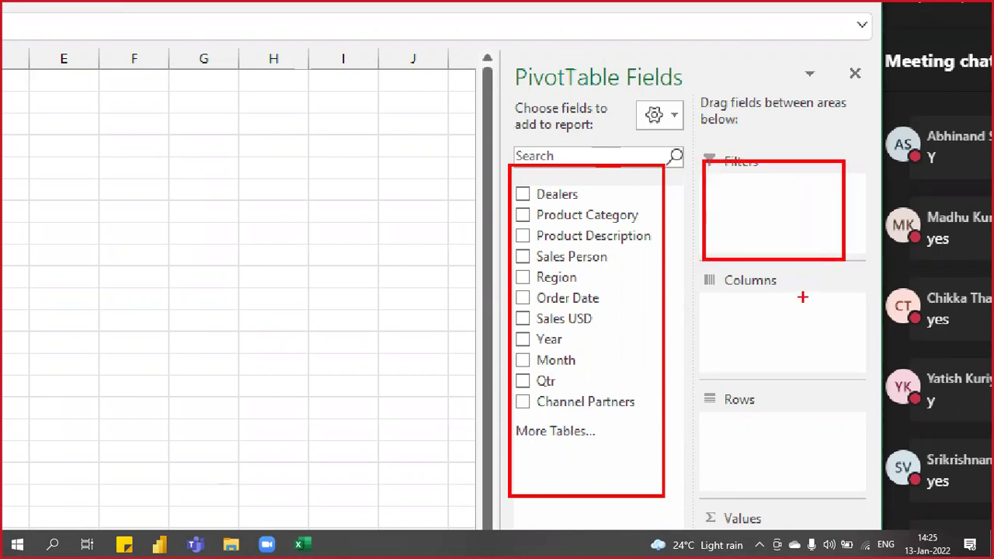
pyautogui.moveTo(685, 285)
pyautogui.mouseDown()
pyautogui.moveTo(835, 397)
pyautogui.moveTo(851, 387)
pyautogui.mouseUp()
pyautogui.moveTo(682, 394); pyautogui.dragTo(842, 471)
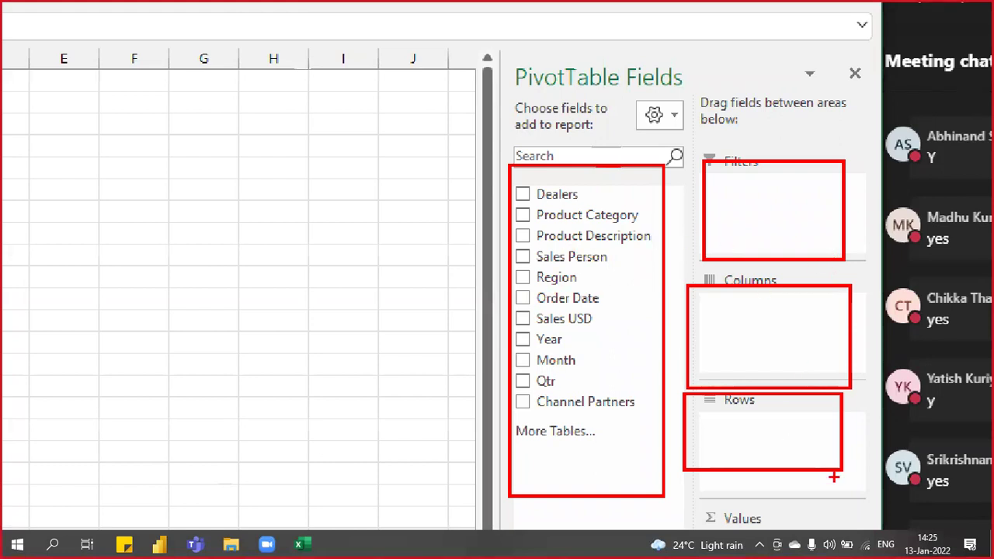
pyautogui.press('Escape')
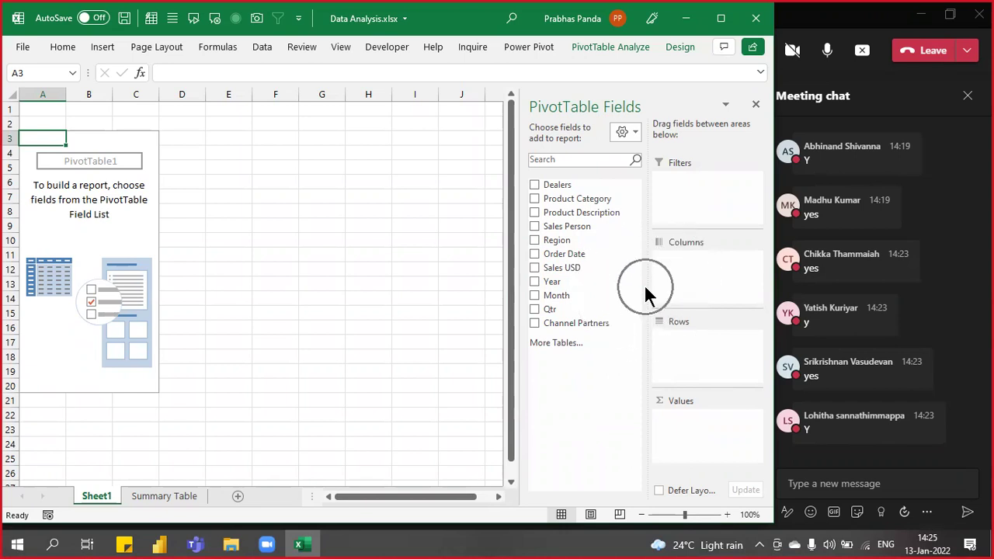
pyautogui.press('ctrl')
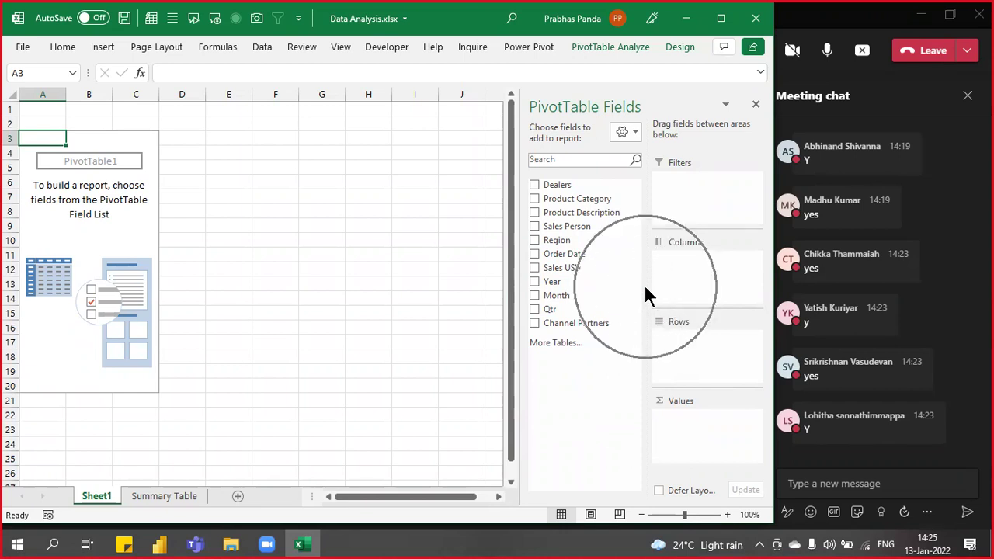
pyautogui.press('ctrl')
pyautogui.press('ctrl')
pyautogui.press('ctrl')
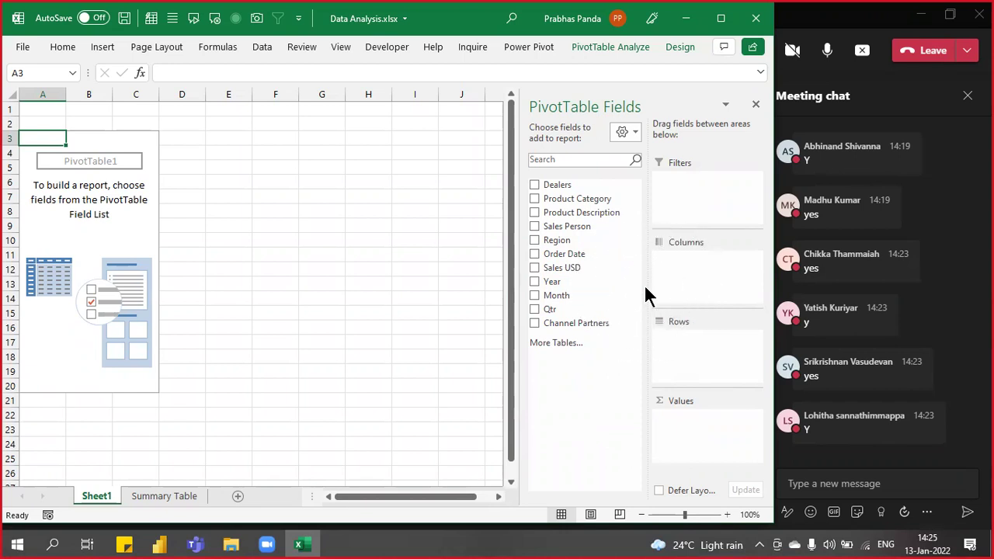
pyautogui.press('ctrl')
pyautogui.press('ctrl')
pyautogui.press('ctrl')
pyautogui.press('ctrl')
pyautogui.press('ctrl')
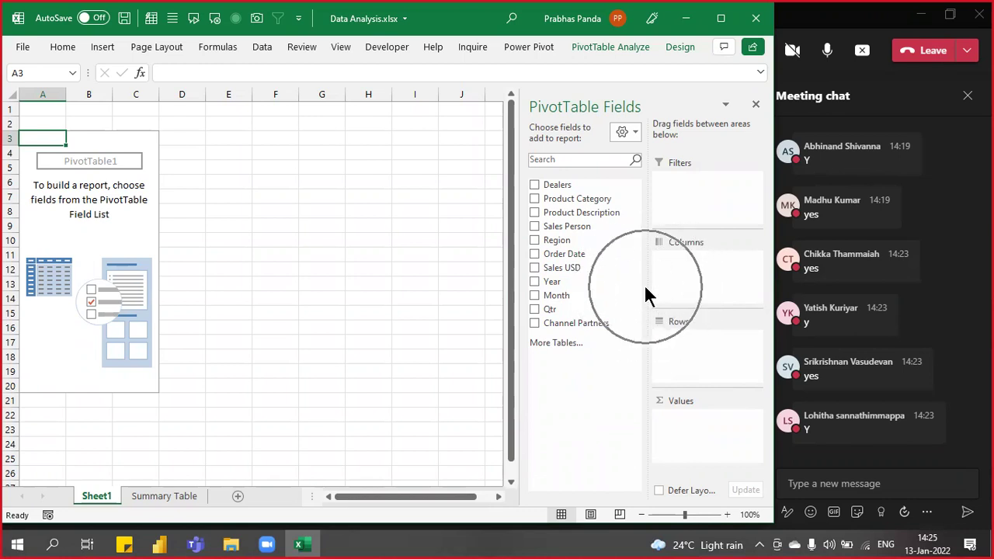
pyautogui.press('ctrl')
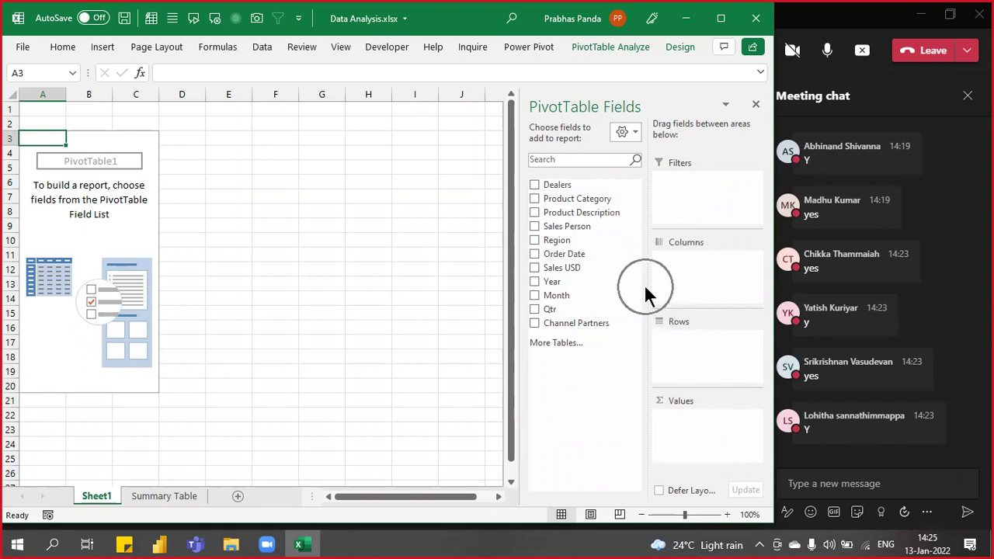
pyautogui.press('ctrl')
pyautogui.press('ctrl')
pyautogui.press('ctrl')
pyautogui.press('ctrl')
pyautogui.press('ctrl')
pyautogui.press('ctrl')
pyautogui.press('ctrl')
pyautogui.press('ctrl')
pyautogui.press('ctrl')
pyautogui.press('ctrl')
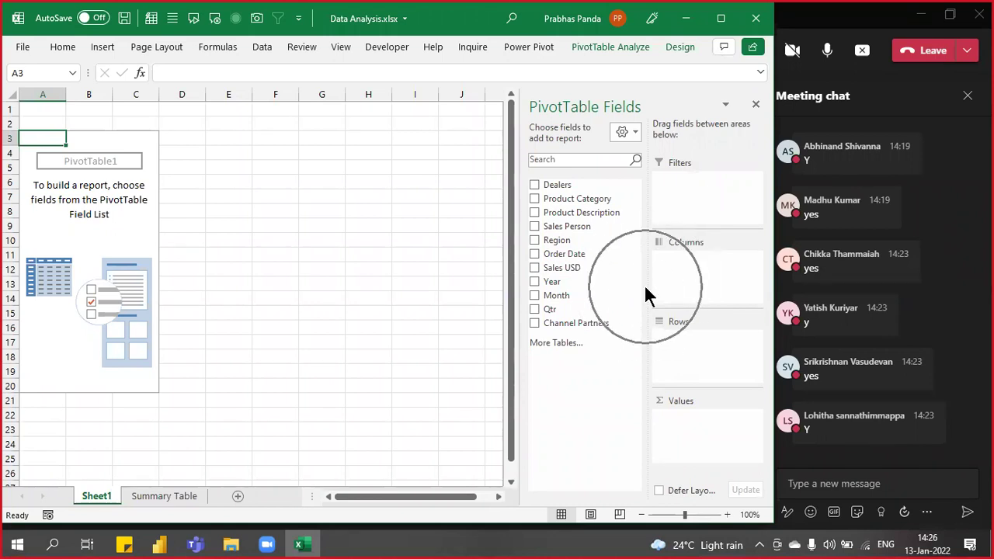
pyautogui.press('ctrl')
pyautogui.press('ctrl')
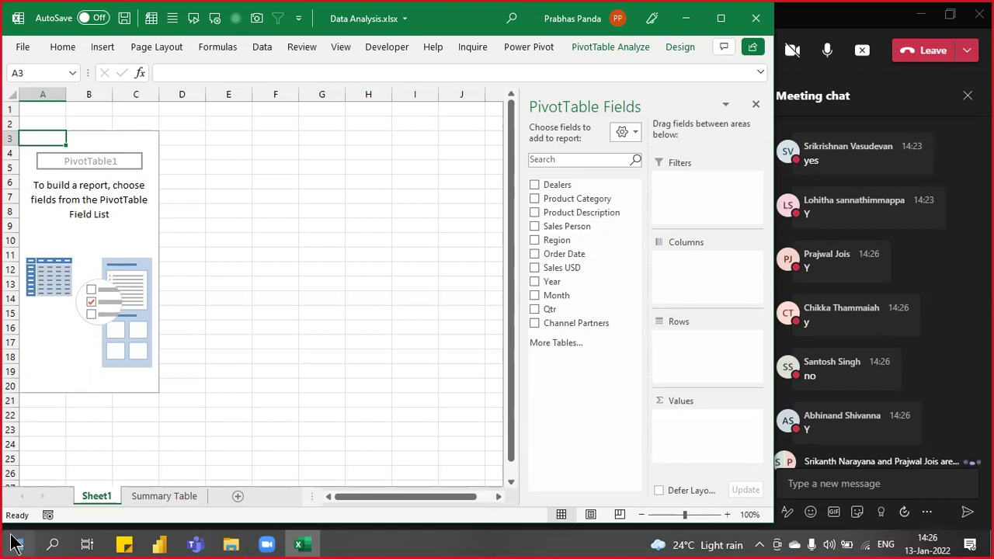
pyautogui.click(137, 495)
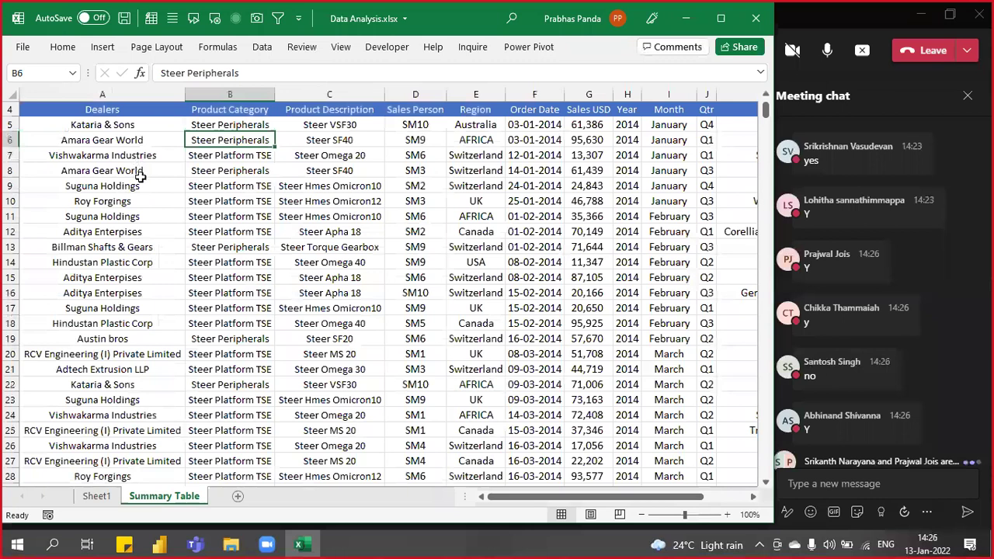
pyautogui.click(119, 170)
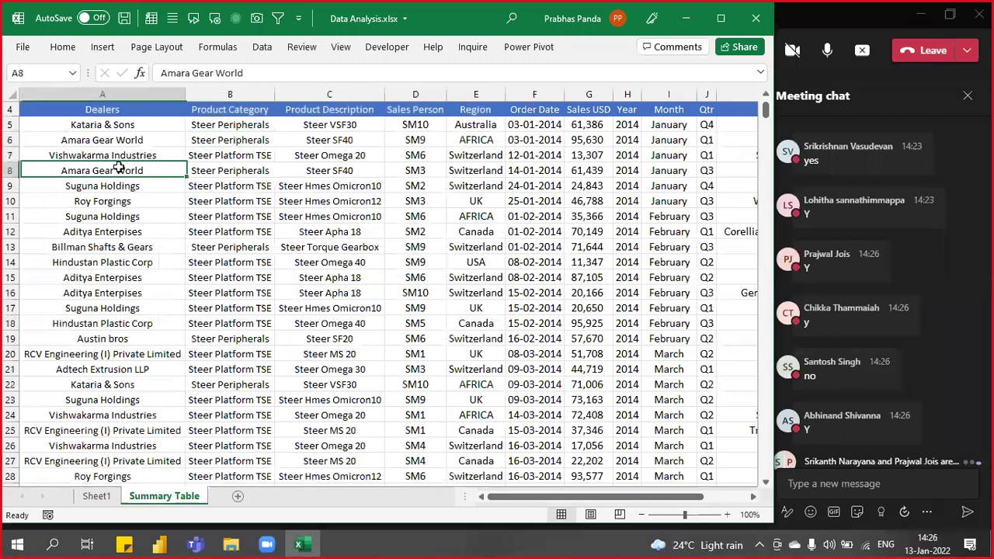
pyautogui.click(102, 48)
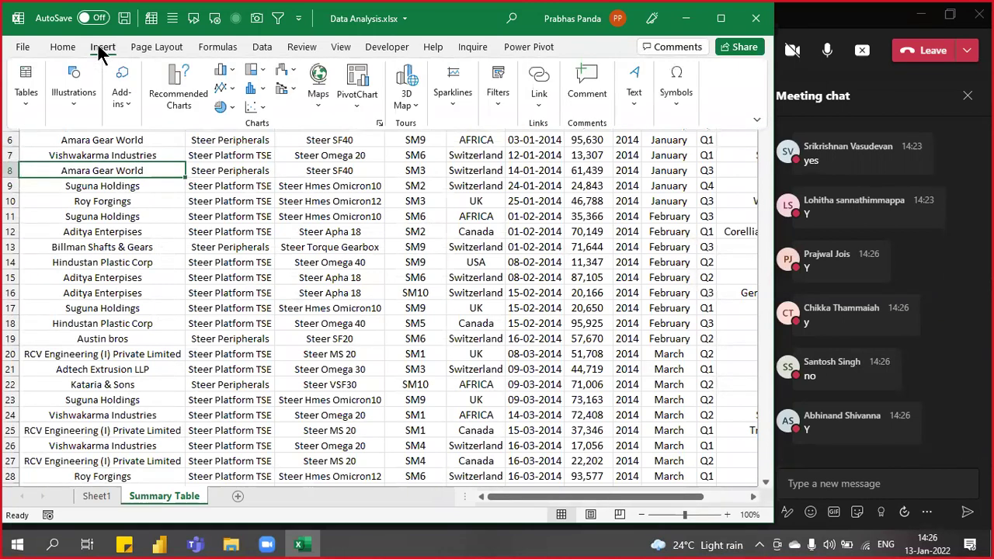
pyautogui.click(25, 95)
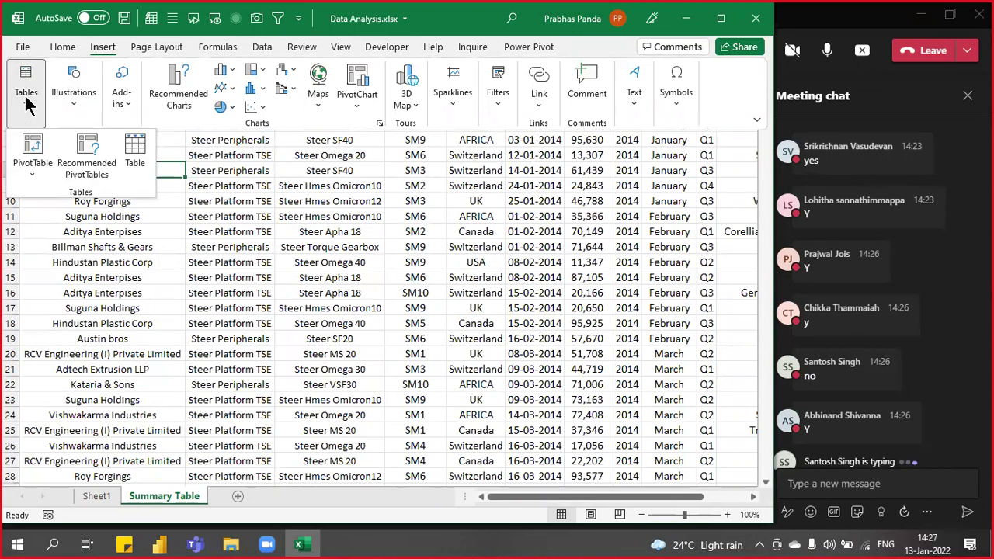
pyautogui.click(31, 171)
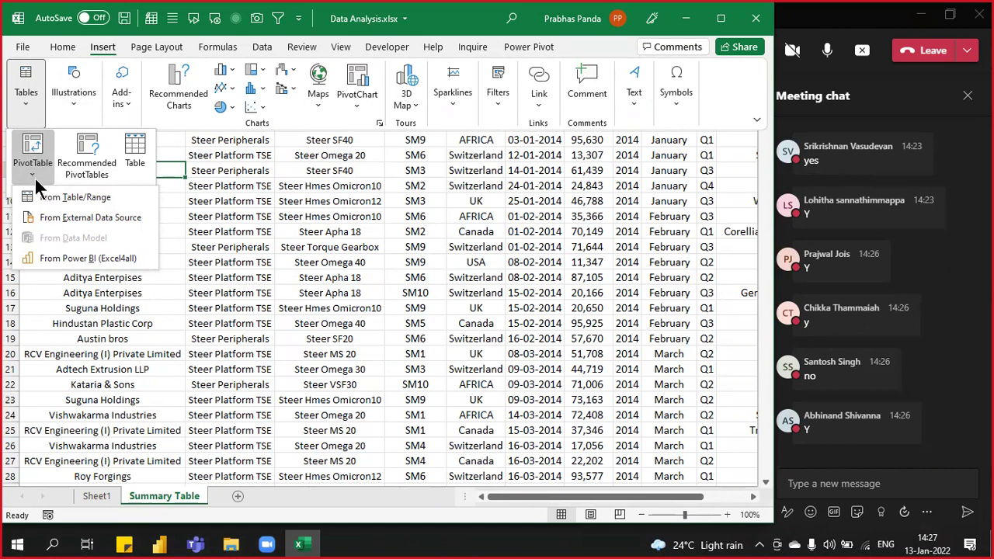
pyautogui.click(33, 151)
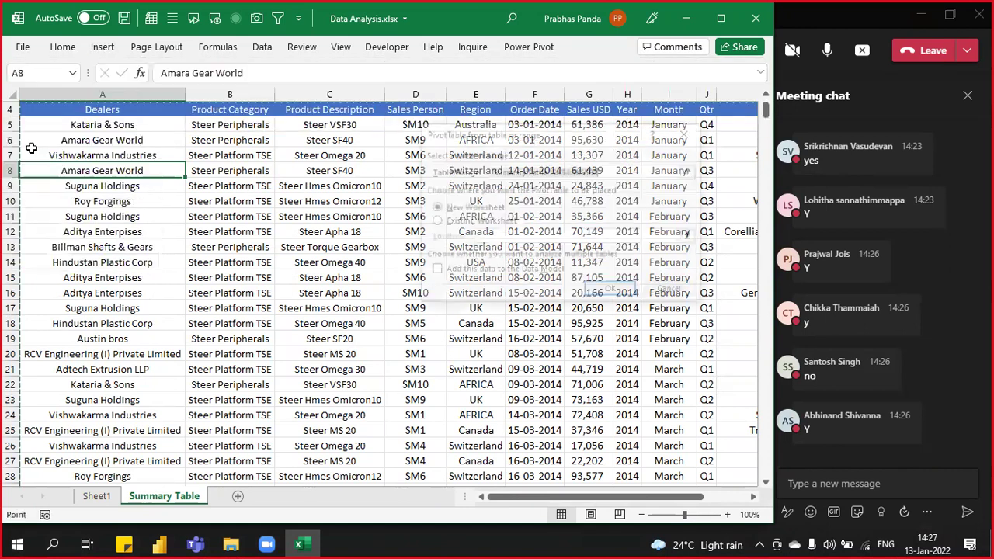
pyautogui.click(672, 290)
pyautogui.click(99, 498)
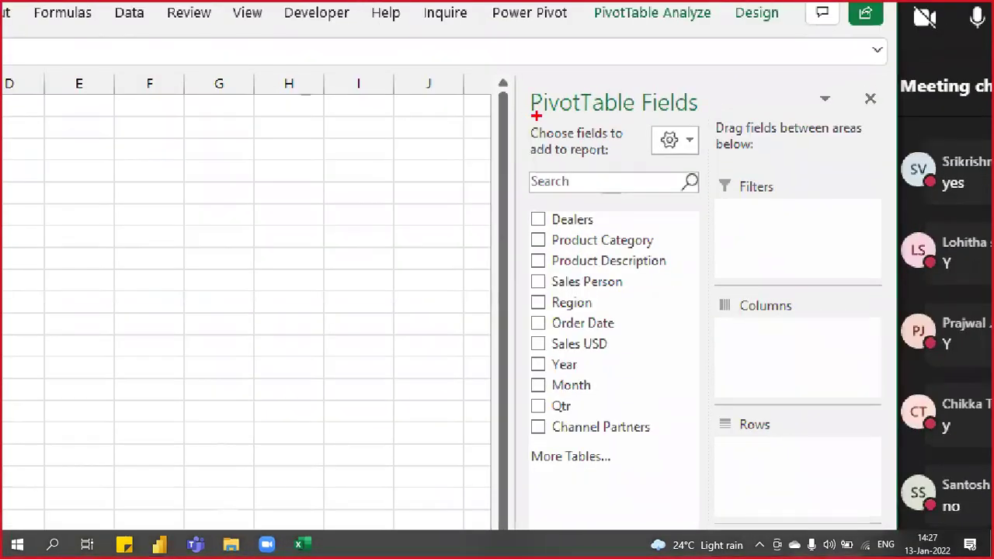
pyautogui.moveTo(640, 116)
pyautogui.mouseDown()
pyautogui.moveTo(657, 144)
pyautogui.moveTo(716, 172)
pyautogui.mouseUp()
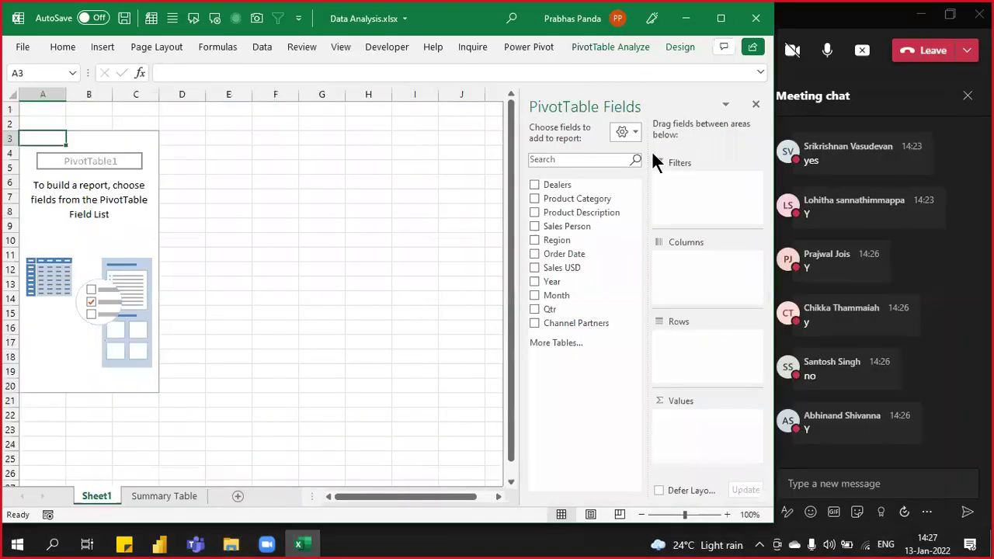
pyautogui.click(669, 139)
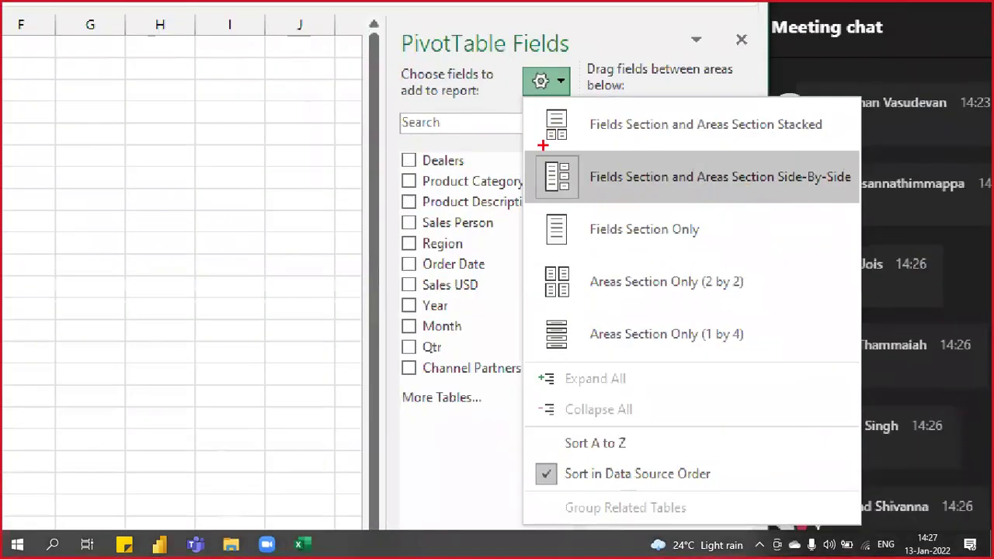
pyautogui.moveTo(522, 148); pyautogui.dragTo(862, 205)
pyautogui.moveTo(511, 56)
pyautogui.mouseDown()
pyautogui.moveTo(512, 93)
pyautogui.moveTo(618, 117)
pyautogui.mouseUp()
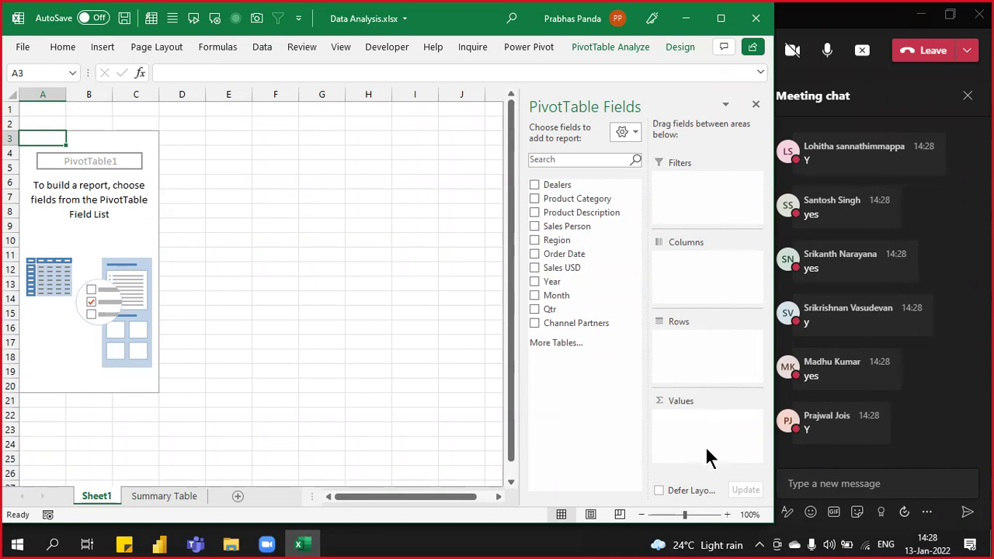
# Step: Bring the Microsoft Teams meeting window forward and maximize it over the Excel workbook
pyautogui.press('ctrl')
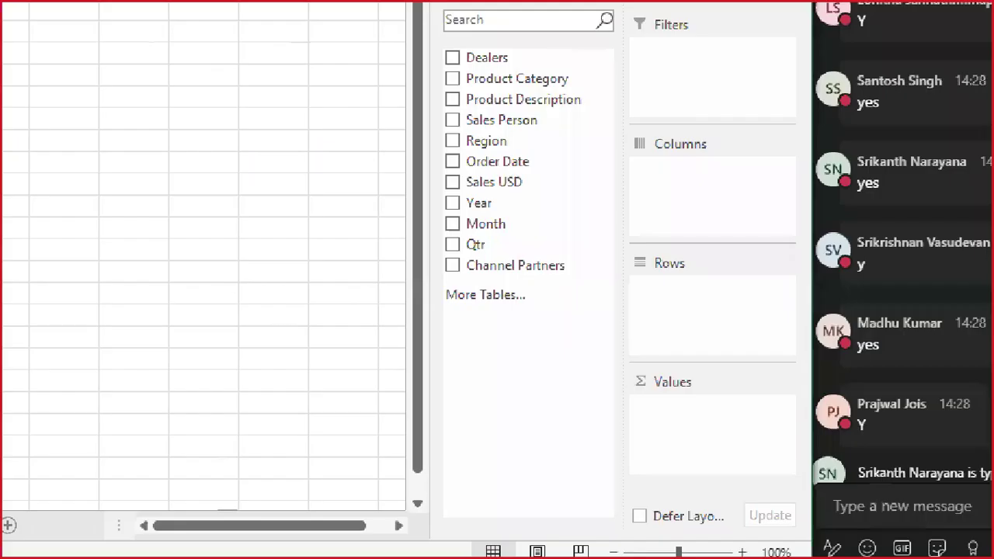
pyautogui.moveTo(621, 362)
pyautogui.mouseDown()
pyautogui.moveTo(800, 436)
pyautogui.moveTo(821, 500)
pyautogui.moveTo(808, 502)
pyautogui.mouseUp()
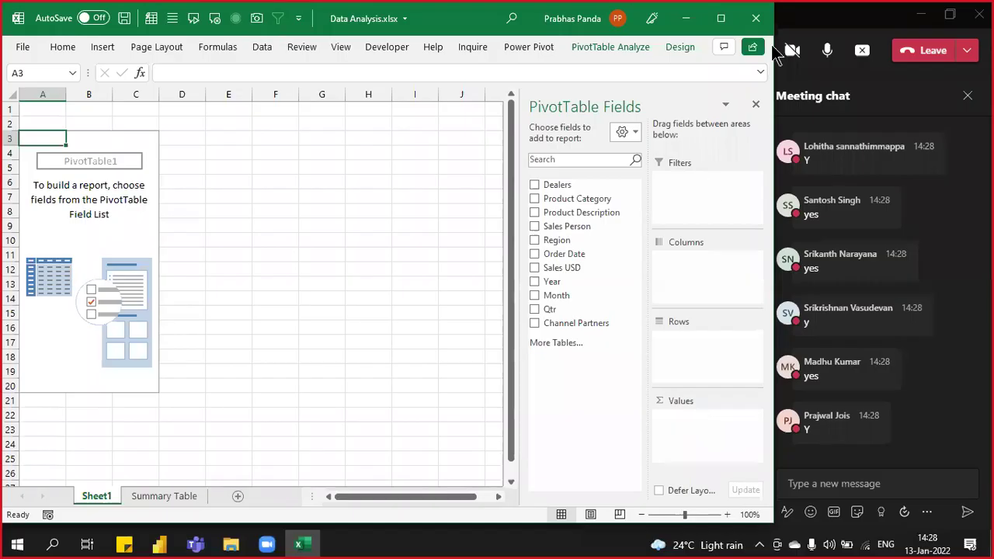
pyautogui.doubleClick(896, 23)
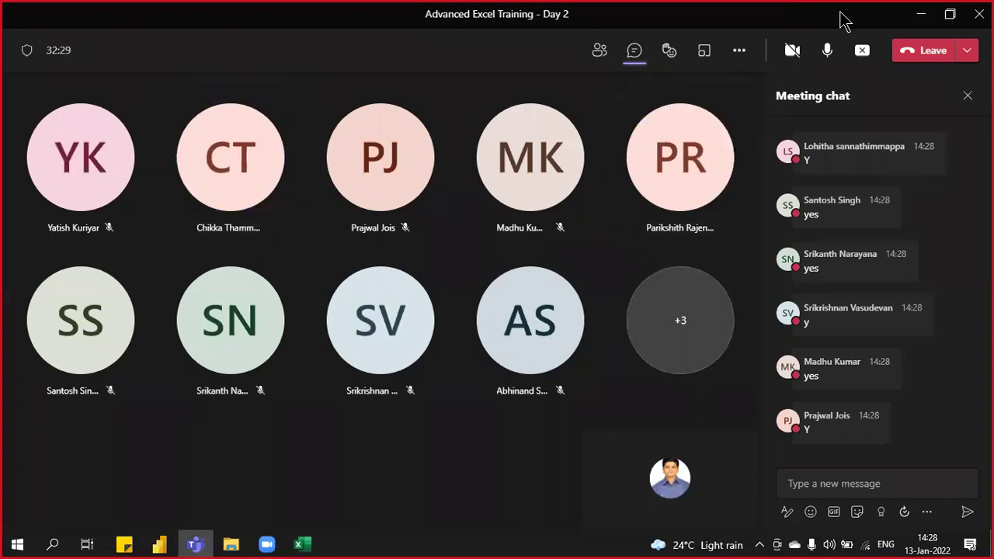
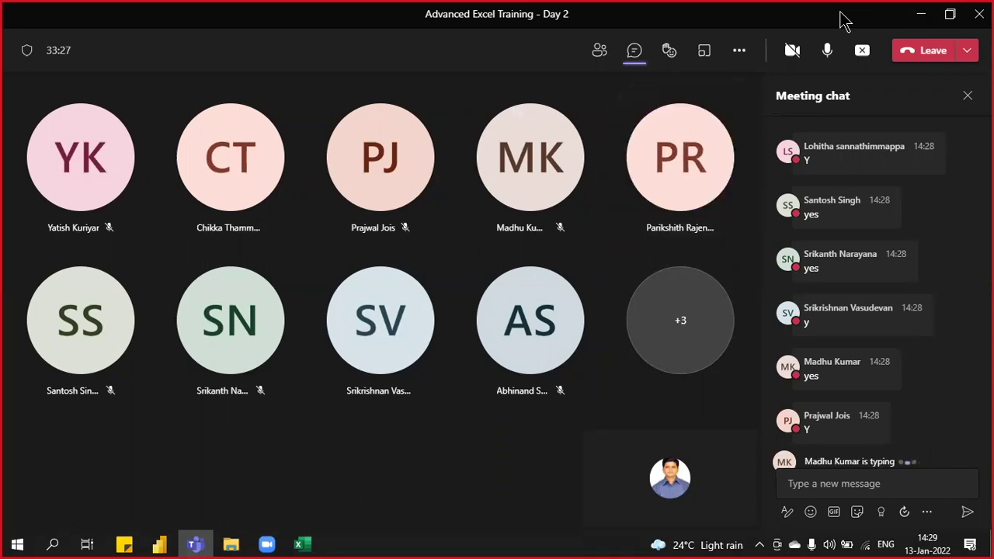
# Step: Bring Excel forward and add Sales USD to Values, giving Sum of Sales USD 31999253
pyautogui.click(309, 544)
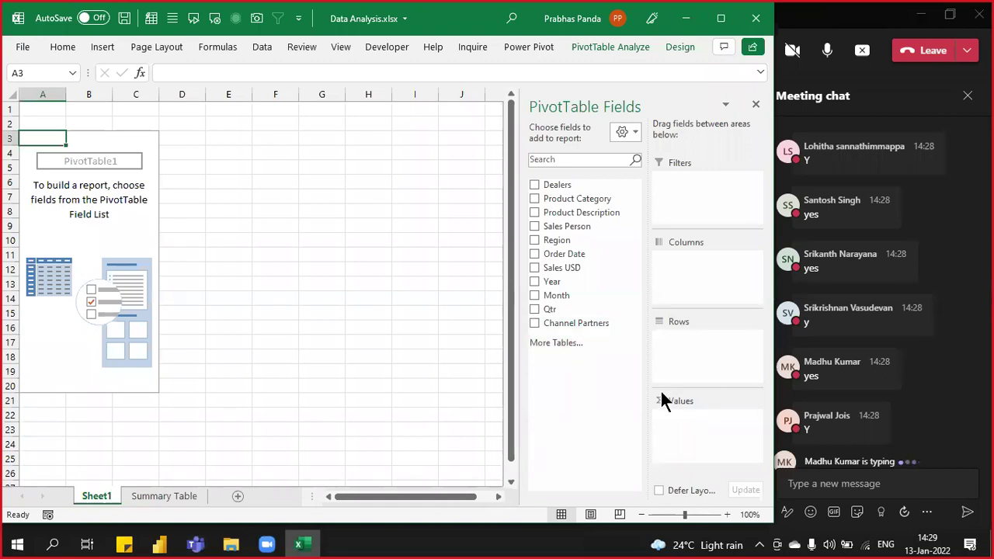
pyautogui.click(690, 419)
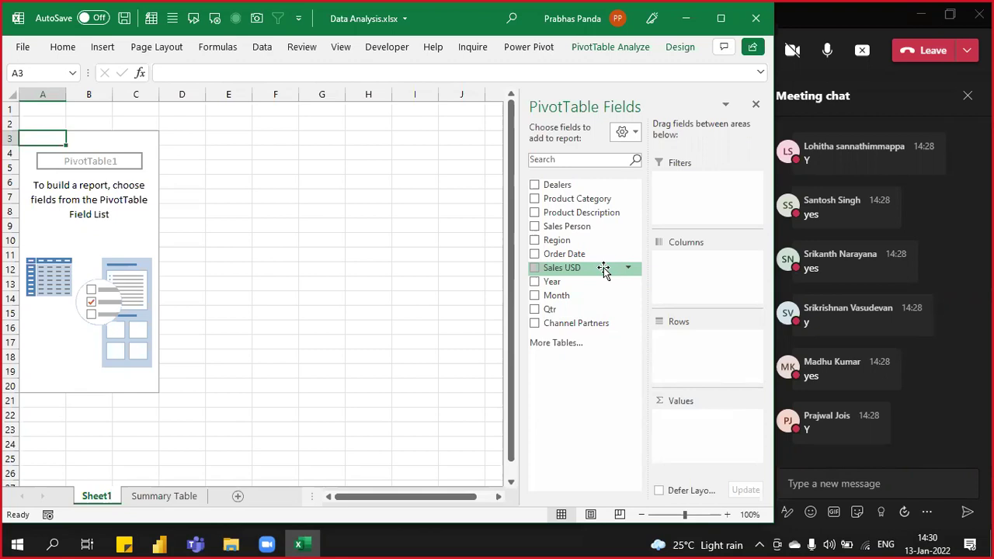
pyautogui.moveTo(603, 268)
pyautogui.mouseDown()
pyautogui.moveTo(660, 419)
pyautogui.moveTo(703, 435)
pyautogui.moveTo(693, 450)
pyautogui.moveTo(694, 426)
pyautogui.moveTo(703, 443)
pyautogui.mouseUp()
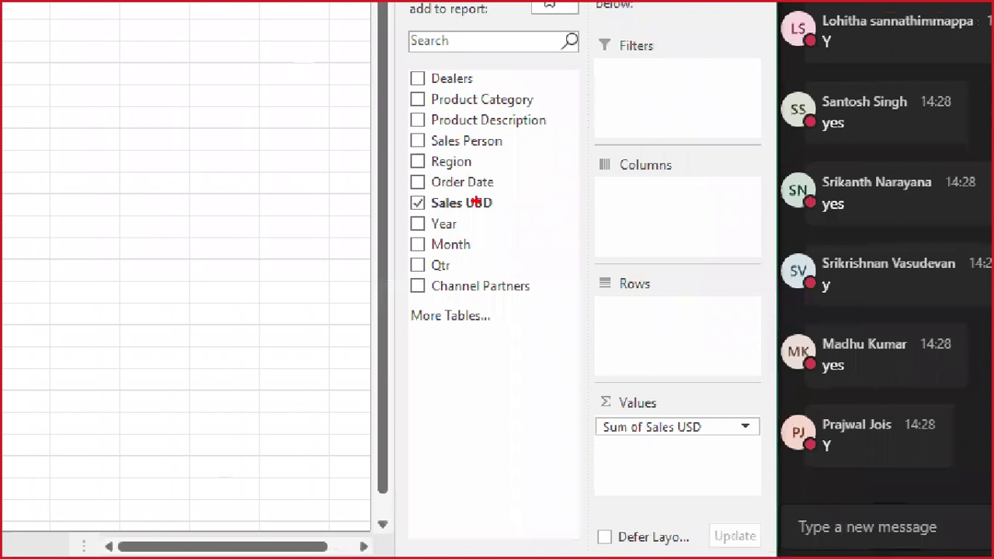
pyautogui.moveTo(475, 203)
pyautogui.mouseDown()
pyautogui.moveTo(610, 365)
pyautogui.moveTo(636, 426)
pyautogui.mouseUp()
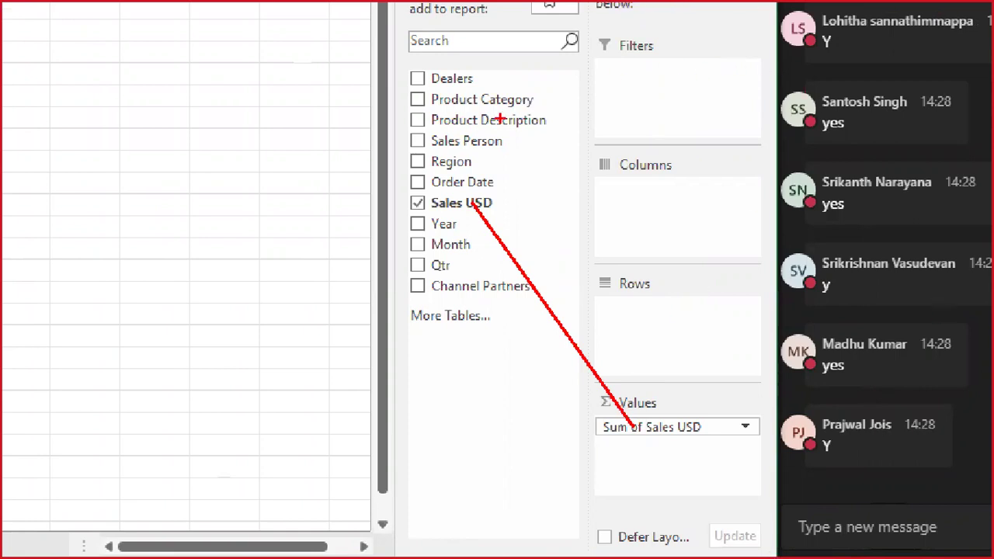
pyautogui.moveTo(501, 118); pyautogui.dragTo(639, 332)
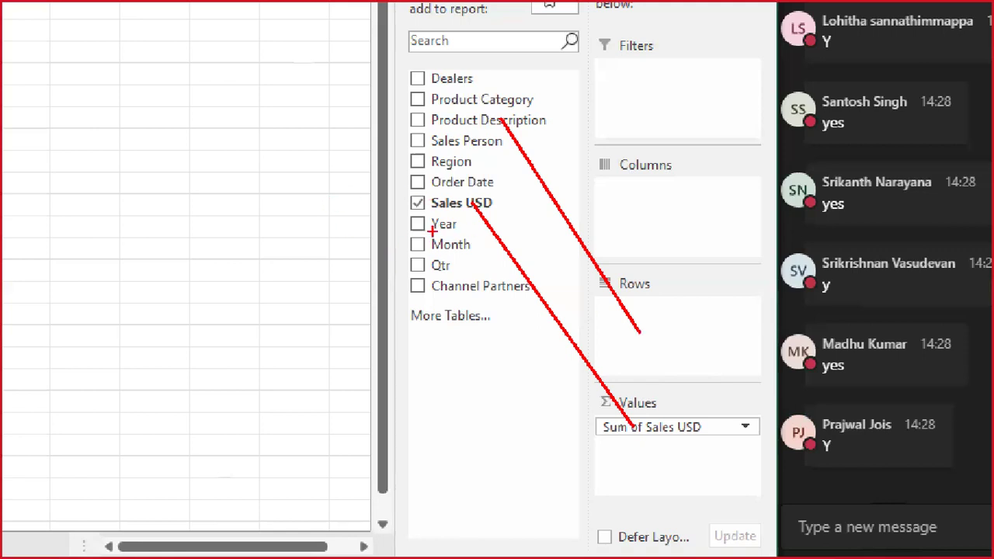
pyautogui.moveTo(432, 231); pyautogui.dragTo(649, 192)
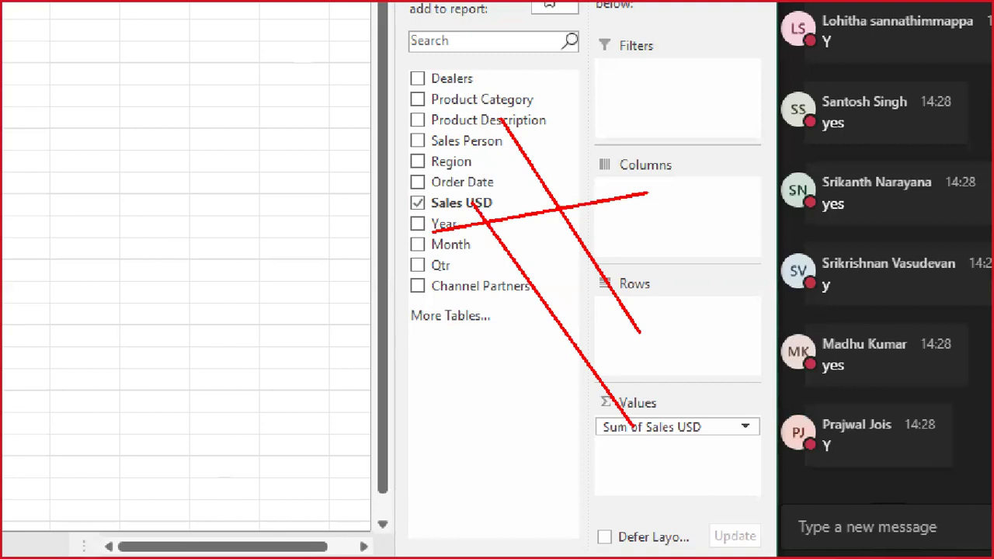
# Step: Put Year (2014–2016) in the Columns area and Product Description in the Rows area
pyautogui.press('Escape')
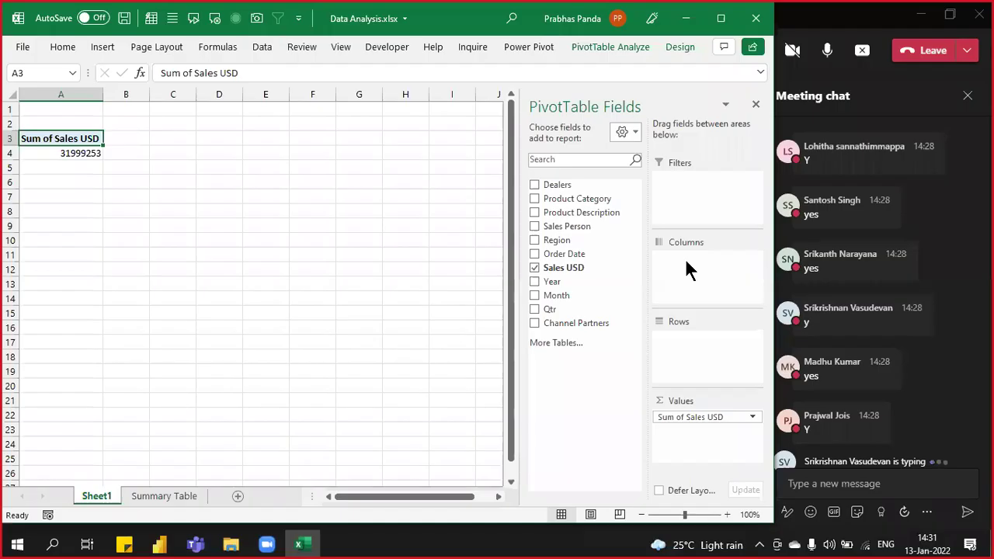
pyautogui.moveTo(573, 285); pyautogui.dragTo(691, 265)
pyautogui.moveTo(598, 221); pyautogui.dragTo(701, 345)
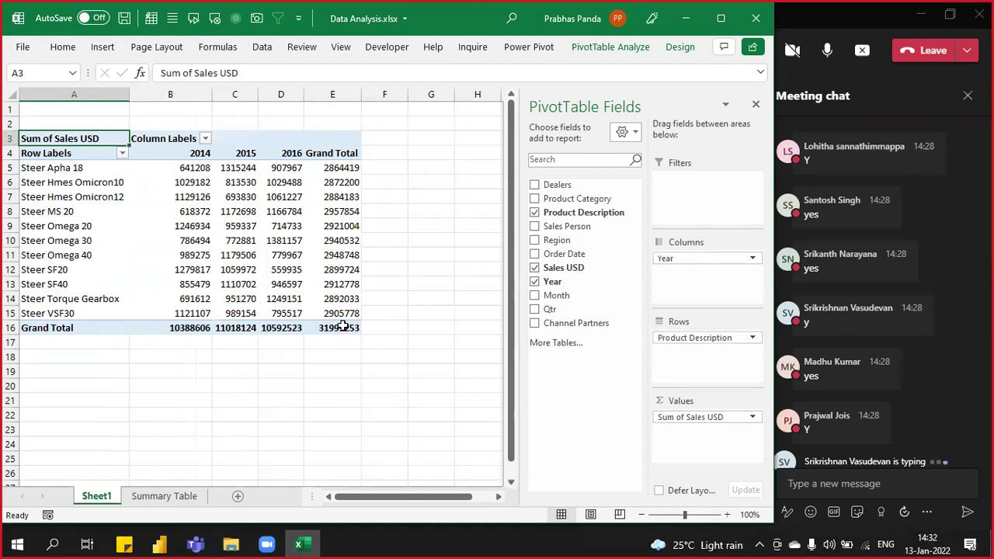
pyautogui.moveTo(341, 326)
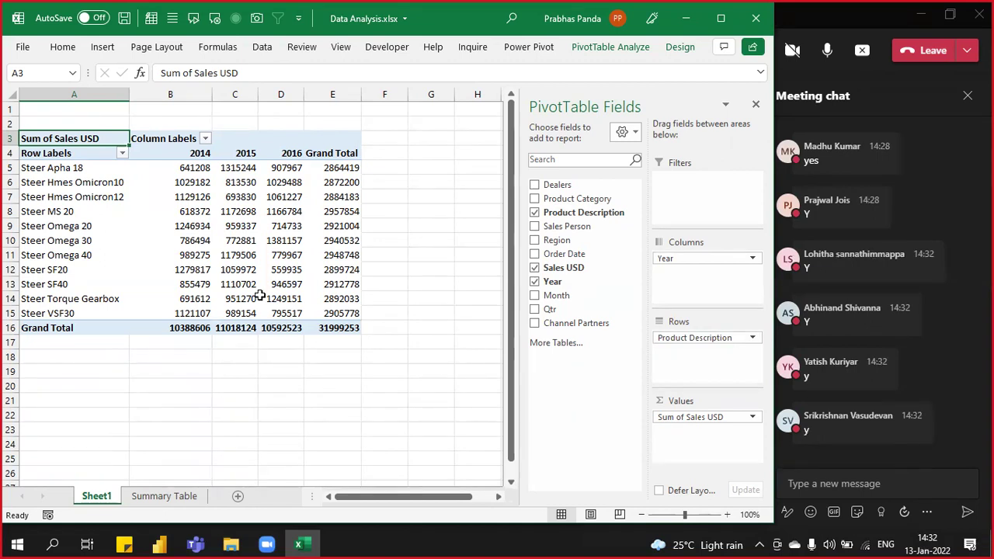
# Step: Zoom the sheet in, select the Steer Omega 20 2015 value, and show PivotTable Analyze
pyautogui.scroll(2, 306, 284)
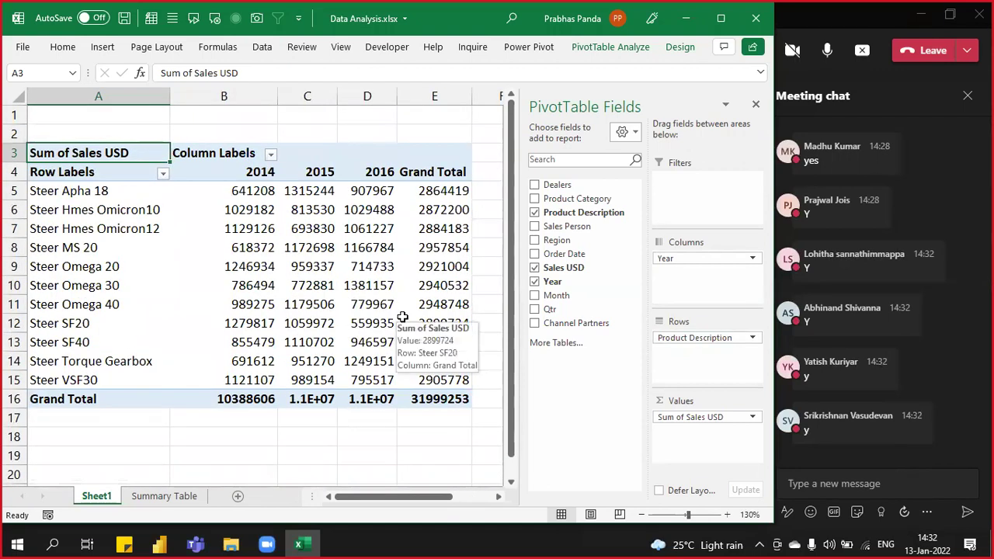
pyautogui.click(334, 264)
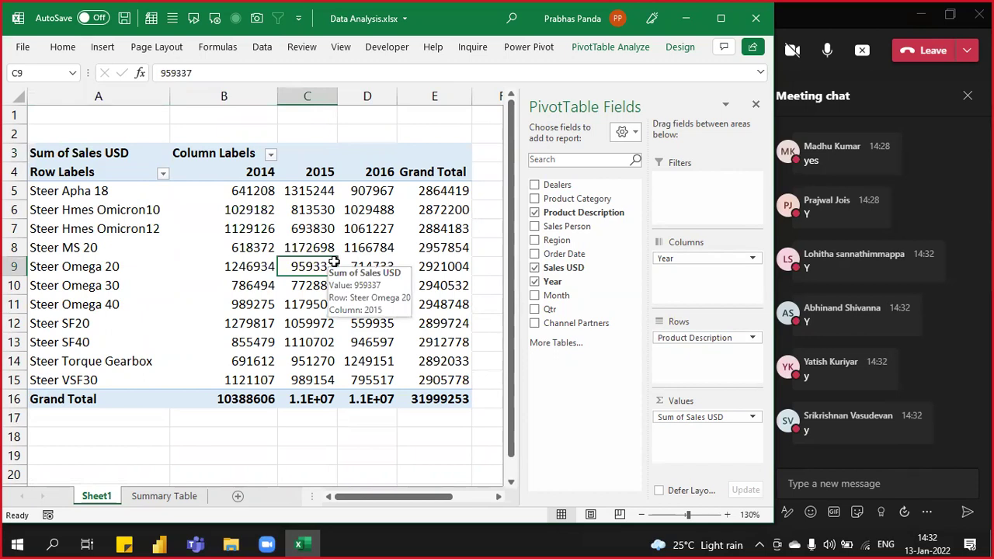
pyautogui.click(610, 47)
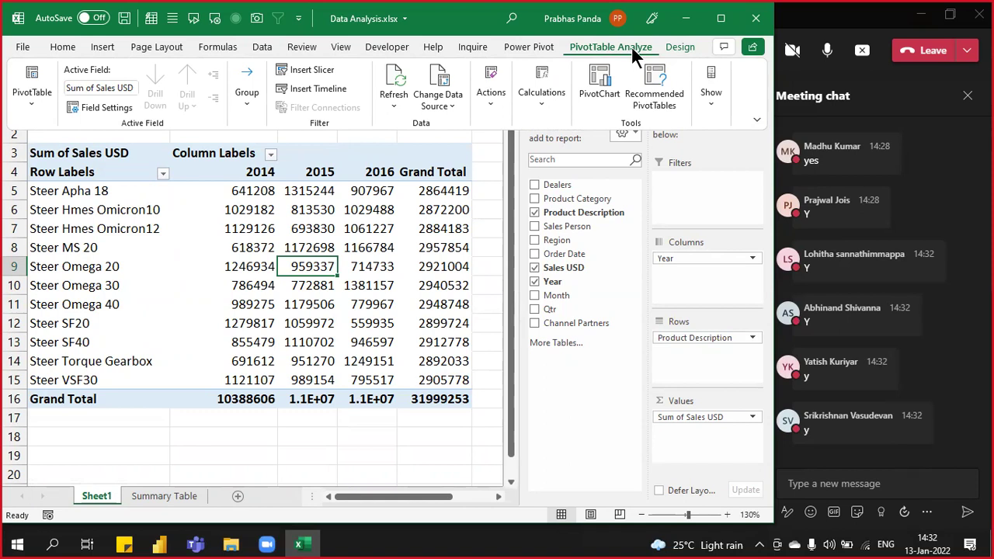
# Step: Apply a blue Medium PivotTable style with a dark blue header row from the Design gallery
pyautogui.click(685, 46)
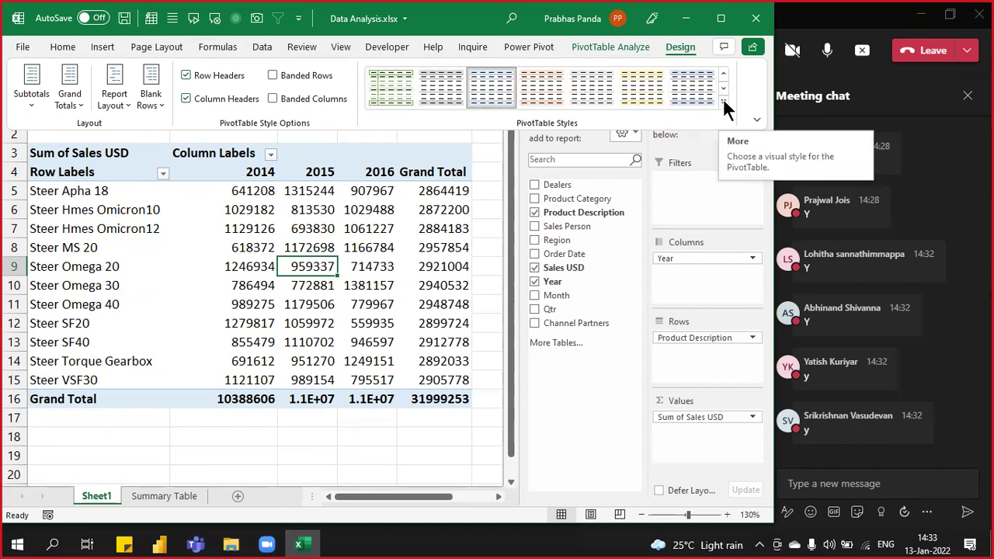
pyautogui.hotkey('ctrl', 'F1')
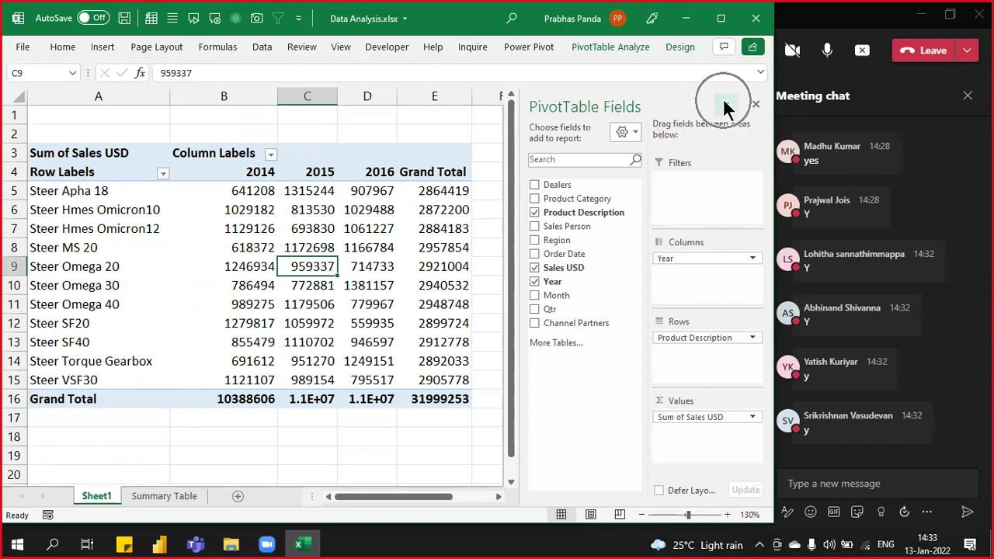
pyautogui.click(680, 49)
pyautogui.click(723, 102)
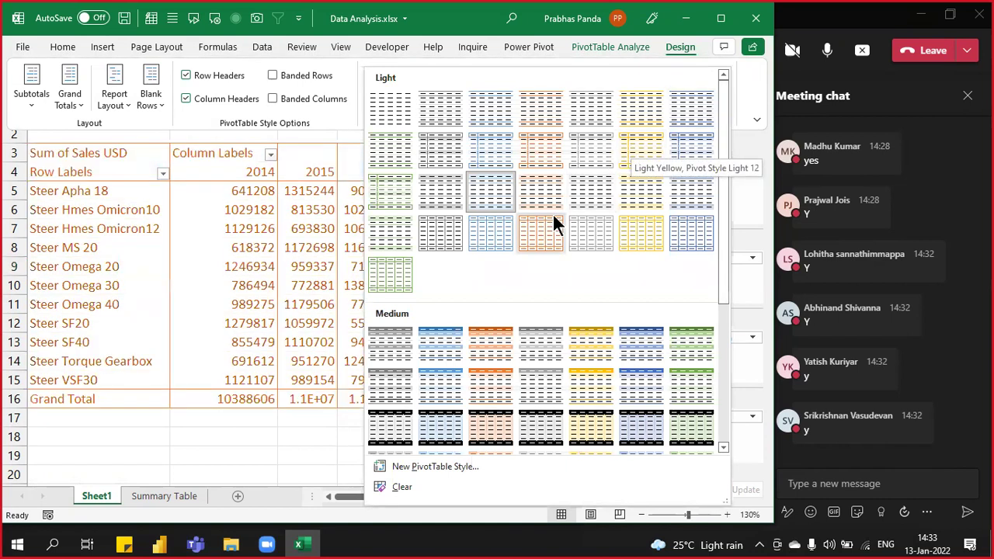
pyautogui.scroll(-3, 552, 212)
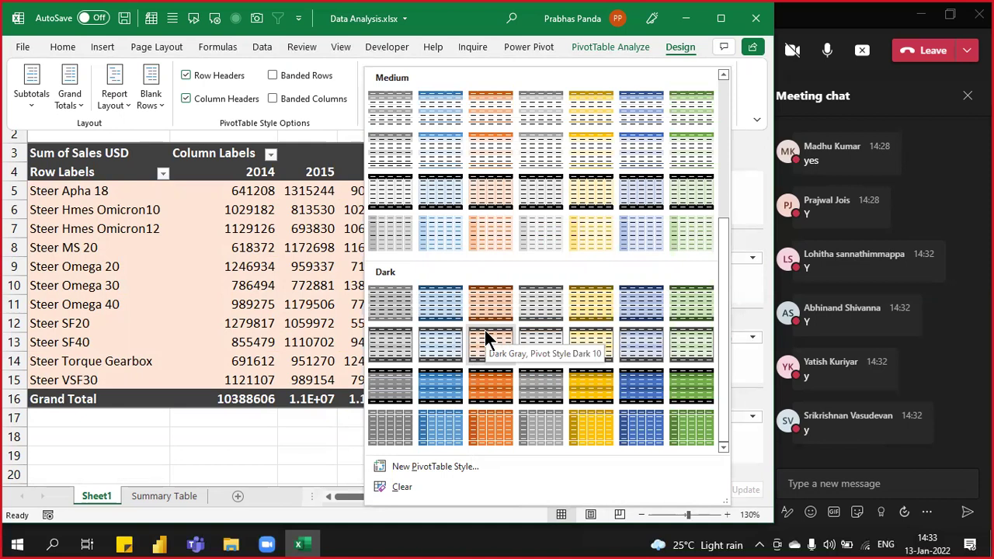
pyautogui.scroll(5, 484, 330)
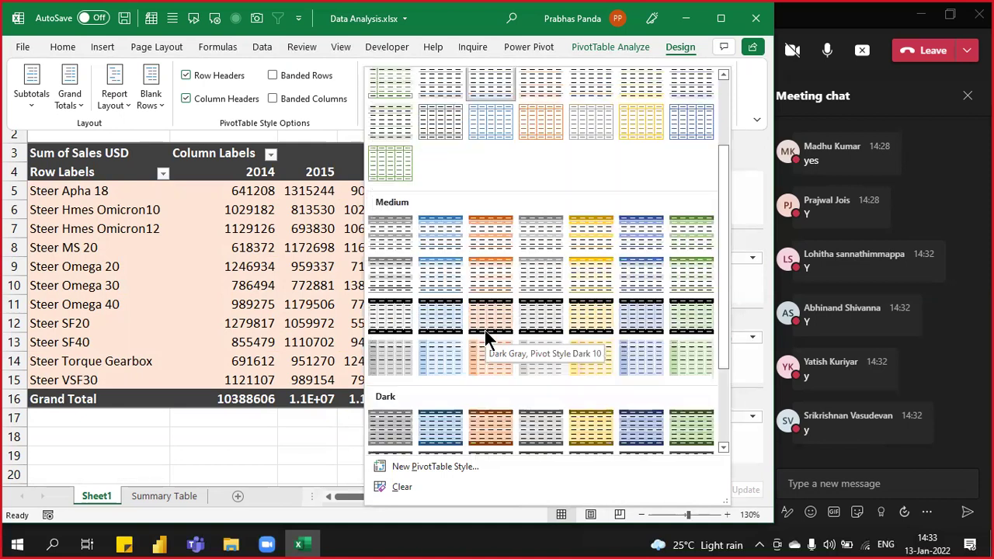
pyautogui.scroll(-5, 484, 330)
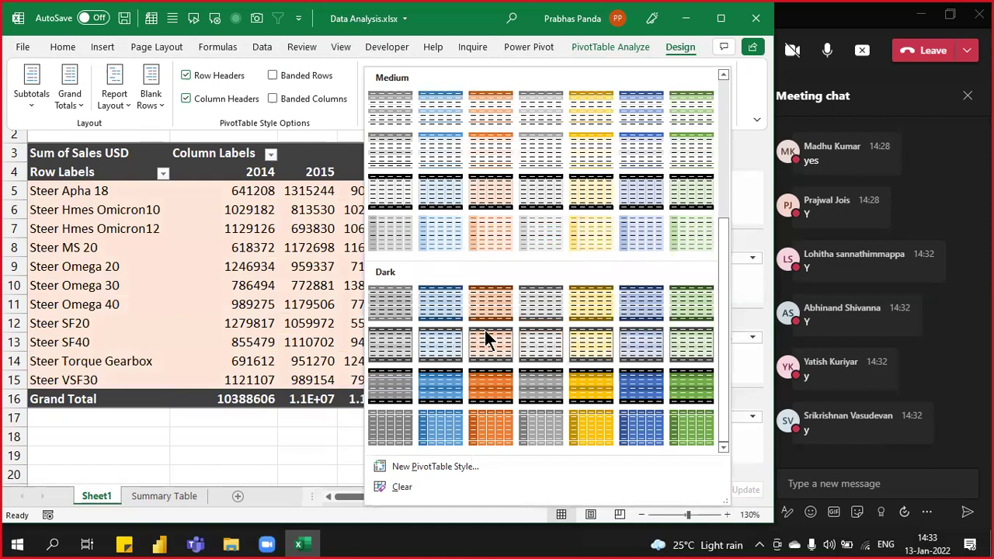
pyautogui.scroll(5, 484, 330)
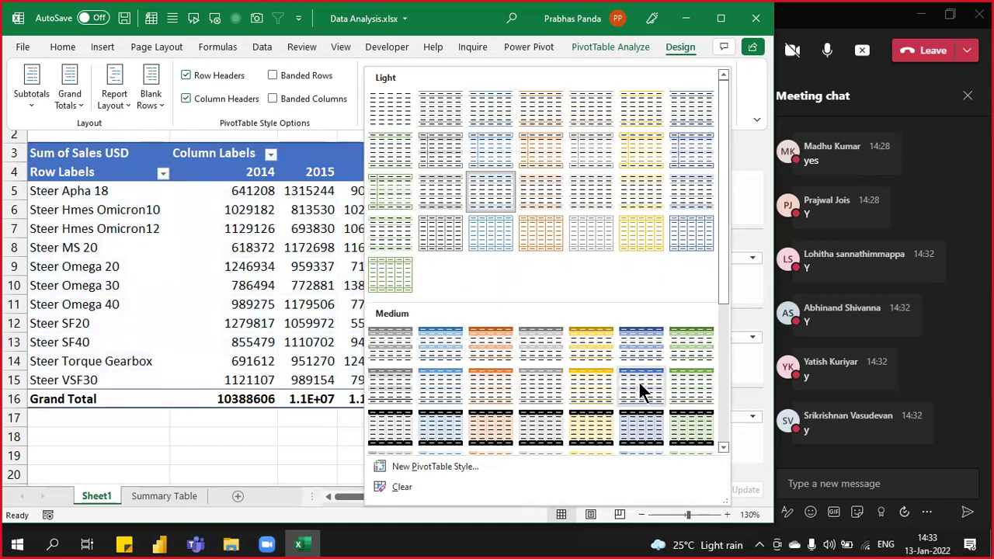
pyautogui.click(649, 341)
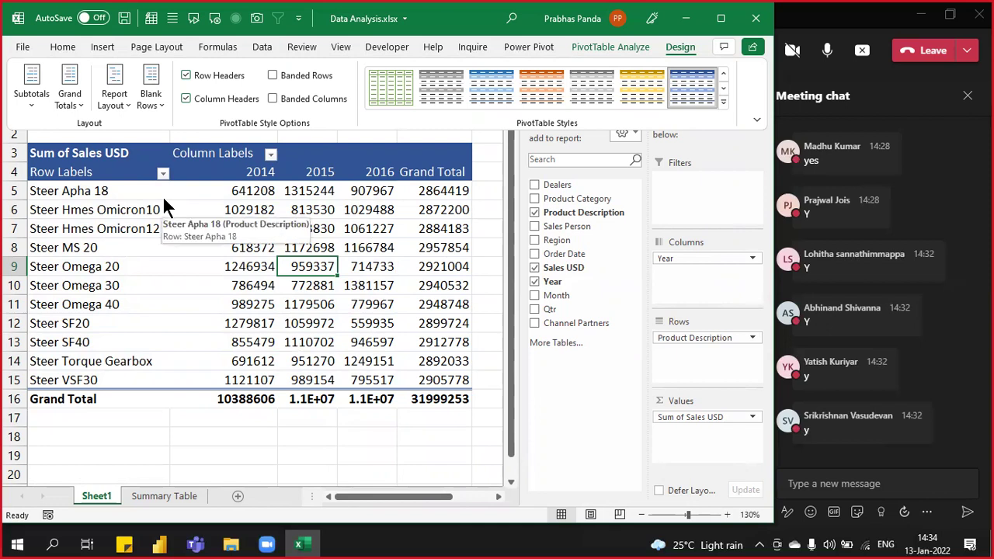
# Step: Collapse the ribbon and select the Row Labels header and the product names in column A
pyautogui.hotkey('ctrl', 'F1')
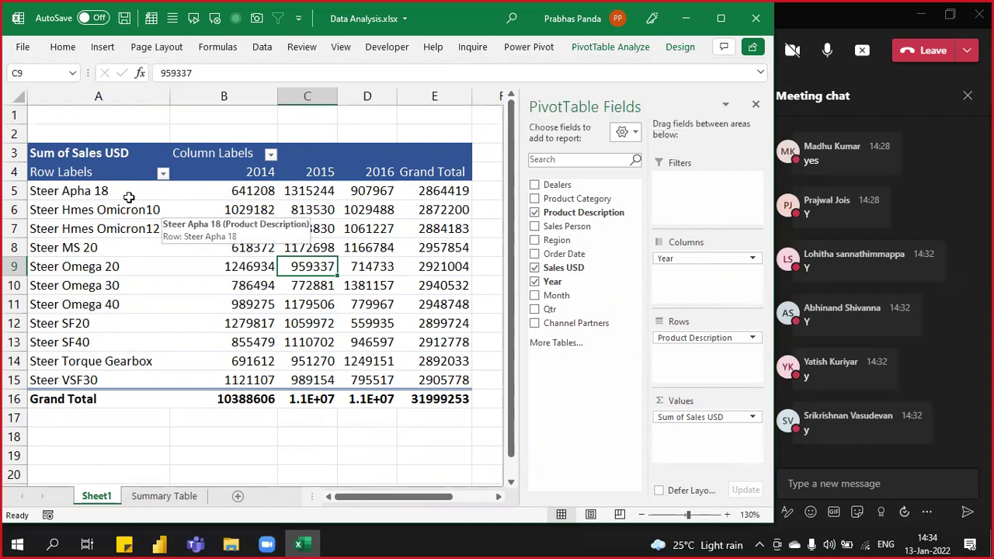
pyautogui.click(123, 172)
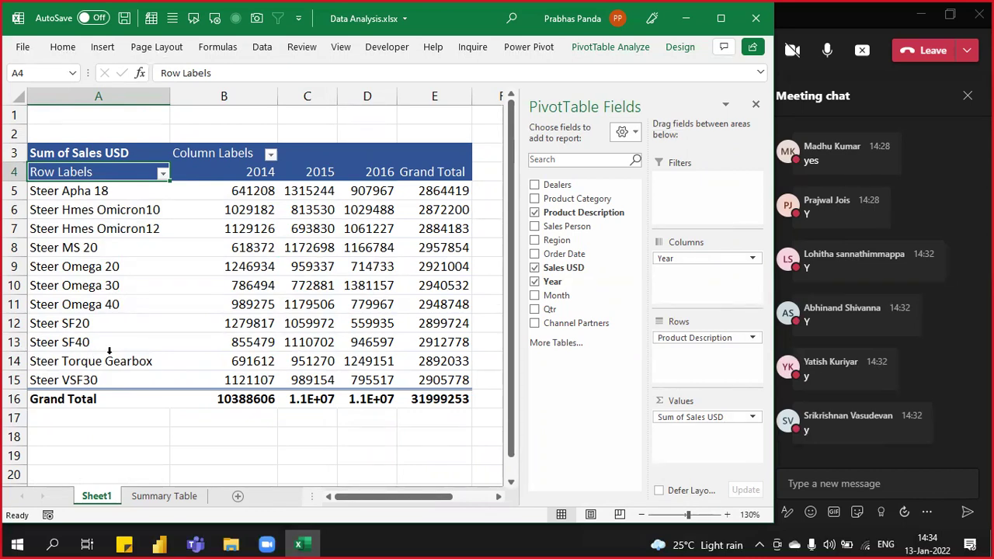
pyautogui.moveTo(103, 190); pyautogui.dragTo(91, 379)
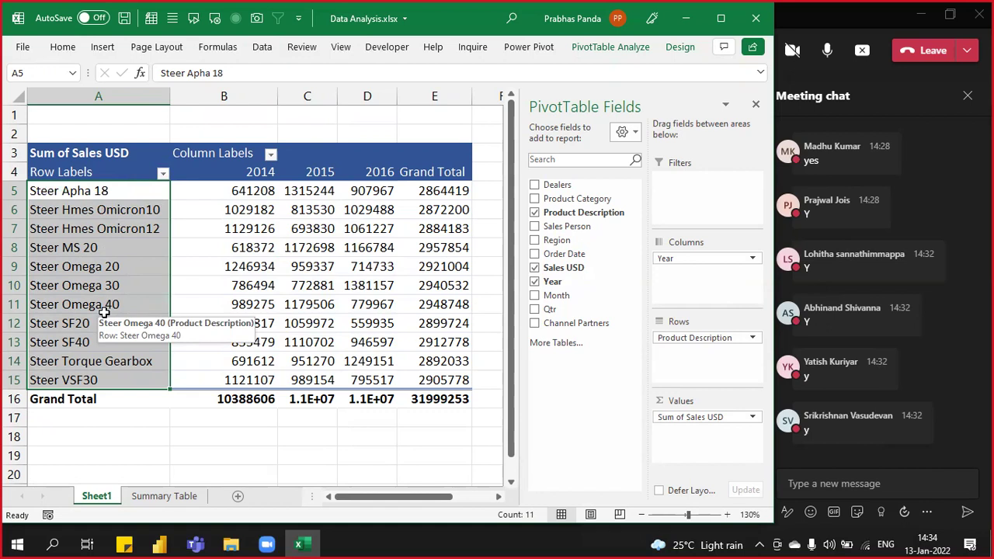
pyautogui.click(132, 169)
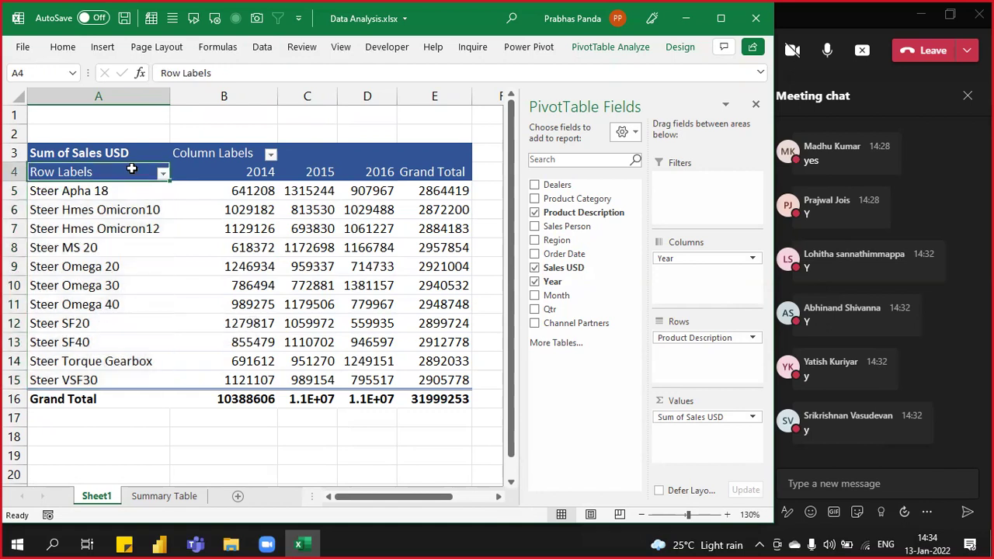
# Step: Select the Steer Hmes Omicron12 2014 value and show the PivotTable Design options
pyautogui.click(682, 342)
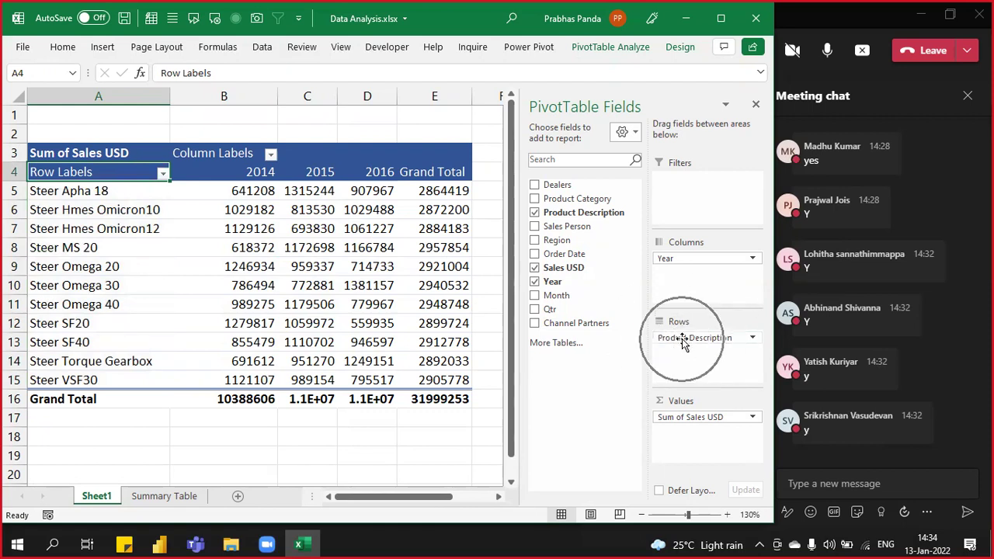
pyautogui.click(682, 341)
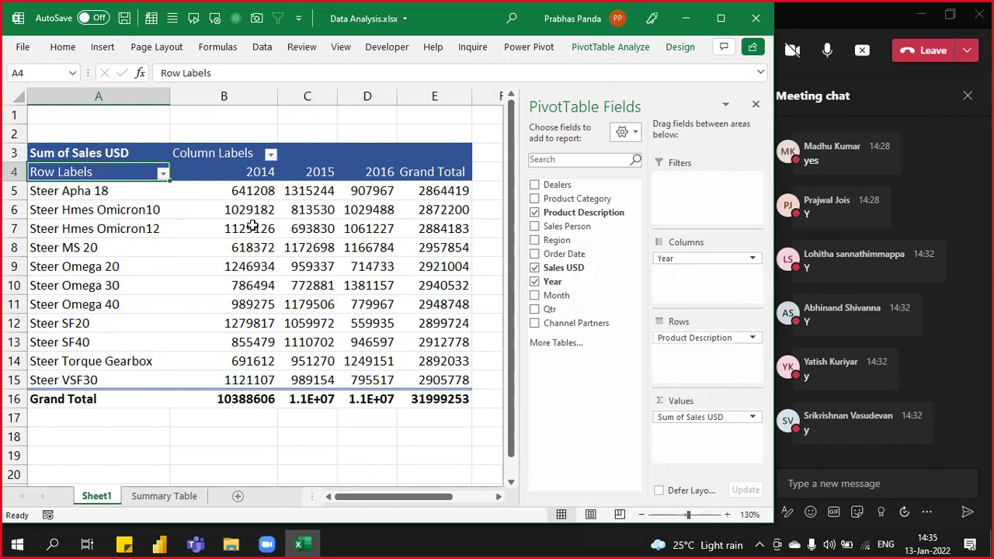
pyautogui.click(207, 229)
pyautogui.moveTo(201, 287)
pyautogui.click(675, 47)
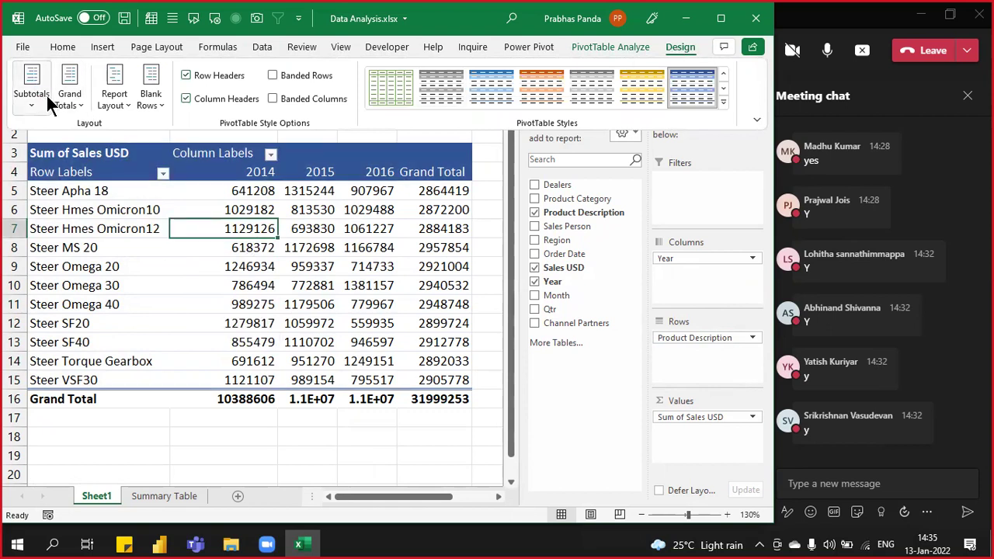
# Step: Switch the report layout to tabular form and check the Product Description header
pyautogui.click(121, 104)
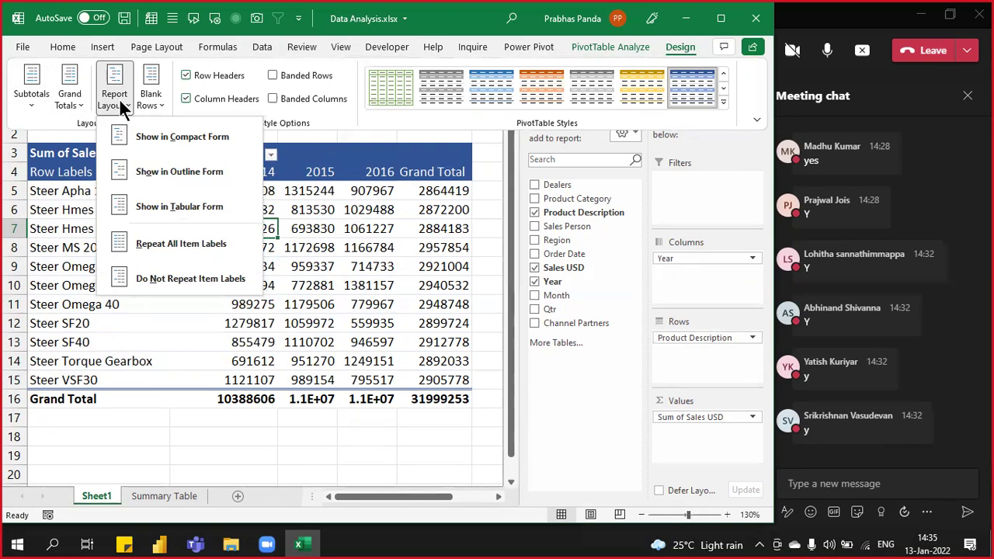
pyautogui.click(208, 210)
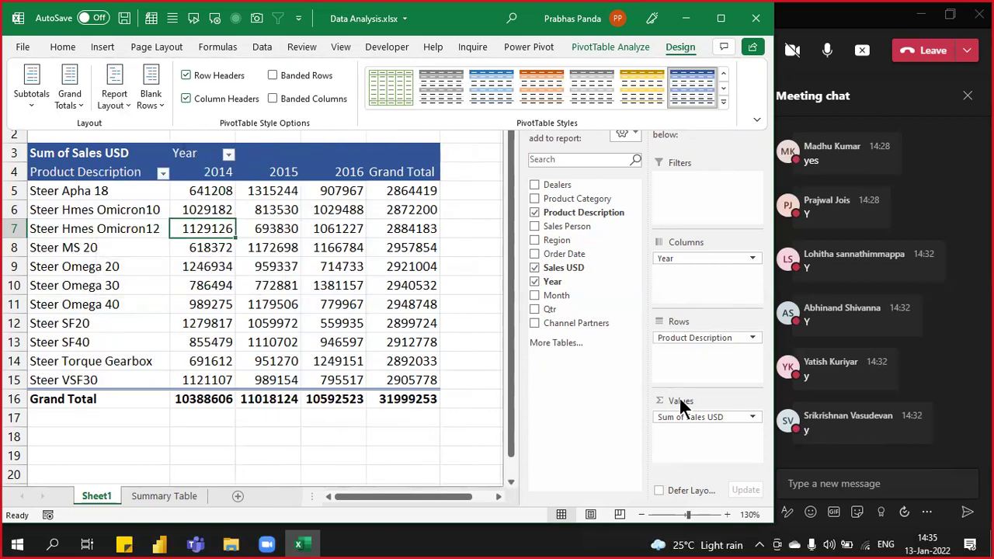
pyautogui.click(114, 228)
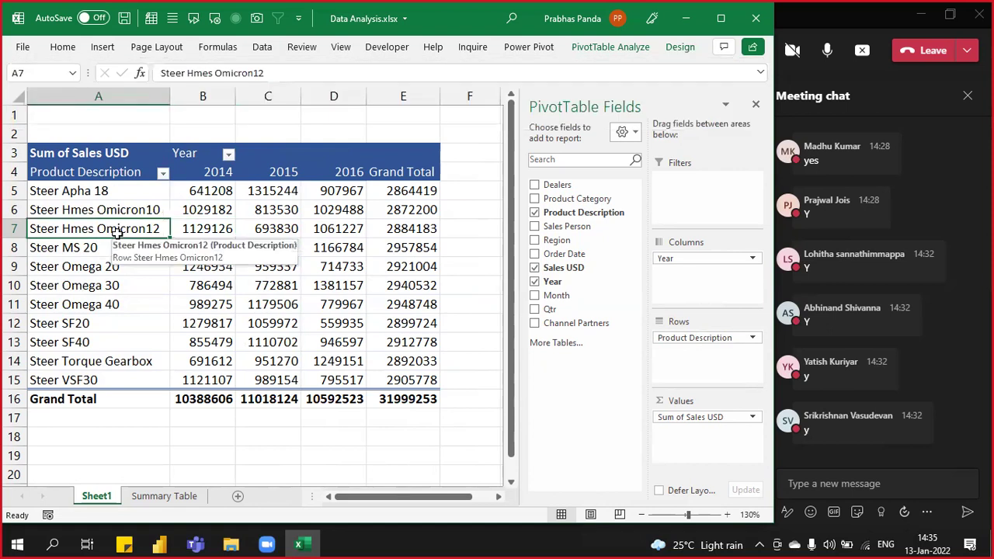
pyautogui.press('Up')
pyautogui.press('Up')
pyautogui.press('Up')
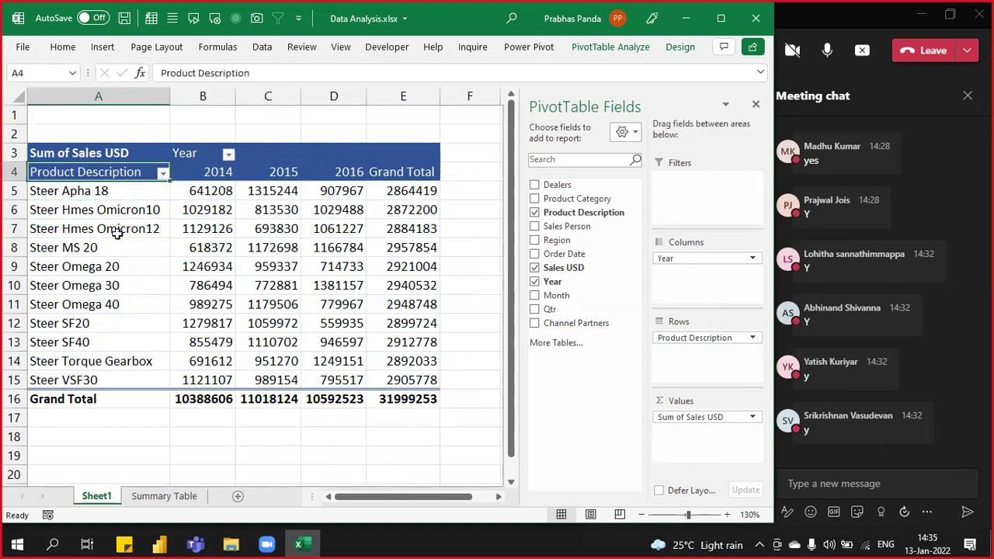
# Step: Reapply Show in Tabular Form, then flip to Summary Table and back to Sheet1
pyautogui.click(671, 52)
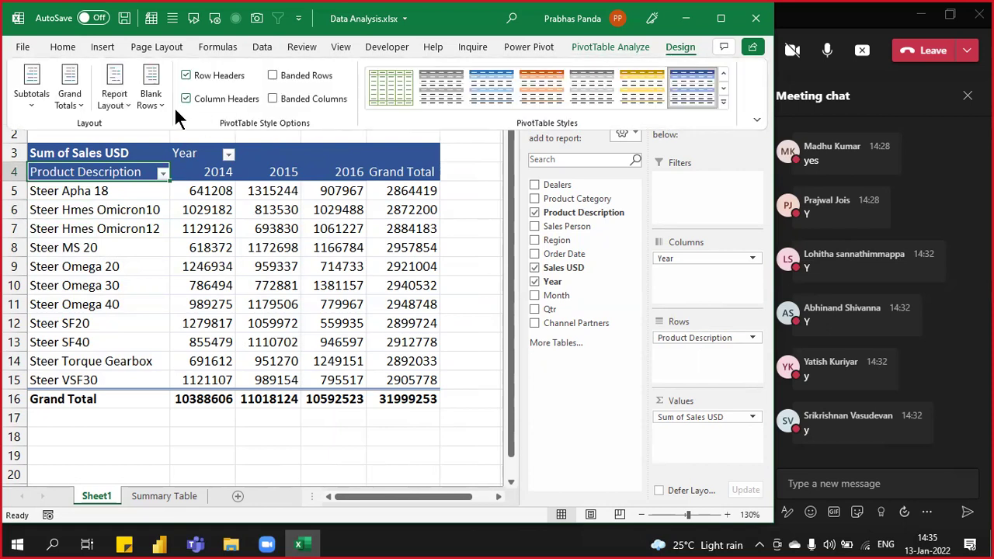
pyautogui.click(111, 105)
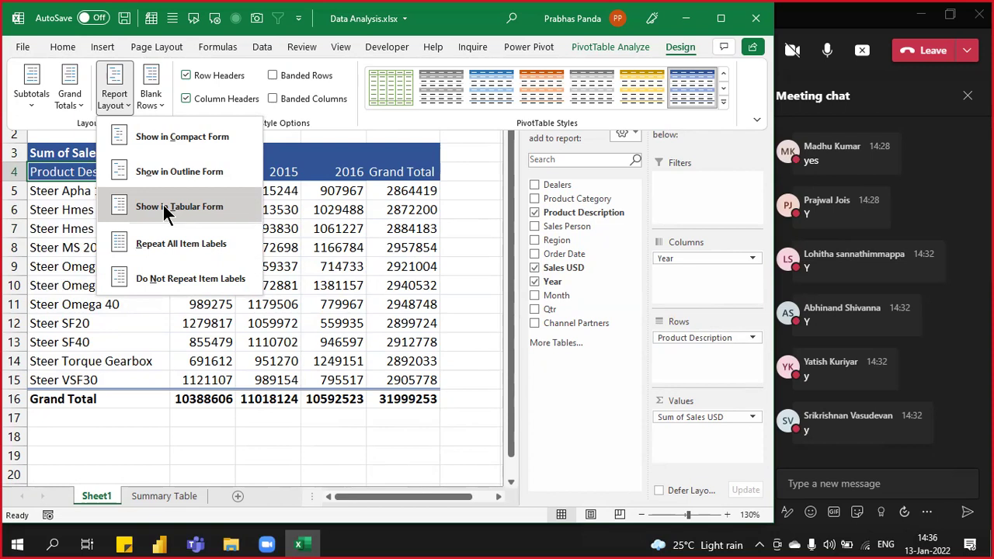
pyautogui.click(165, 208)
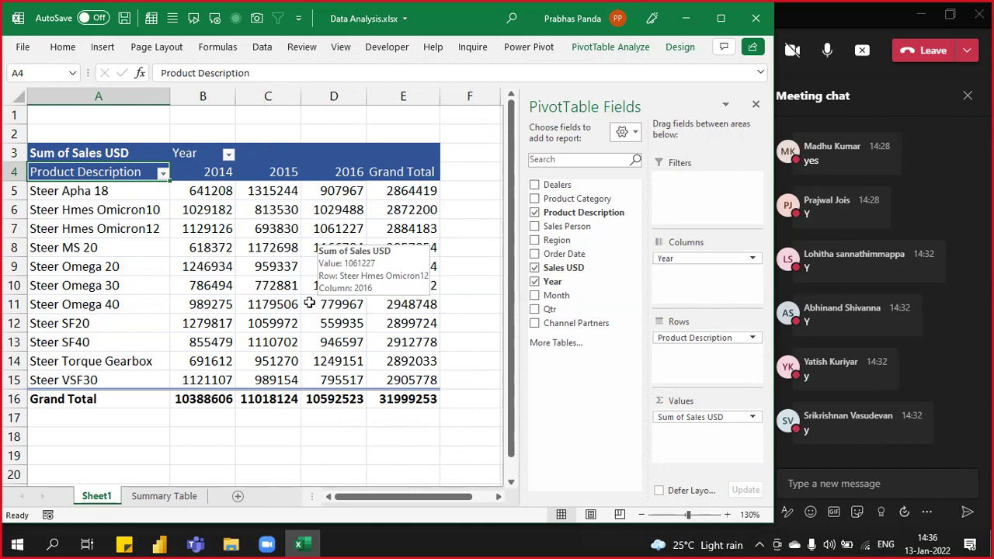
pyautogui.click(174, 496)
pyautogui.click(108, 496)
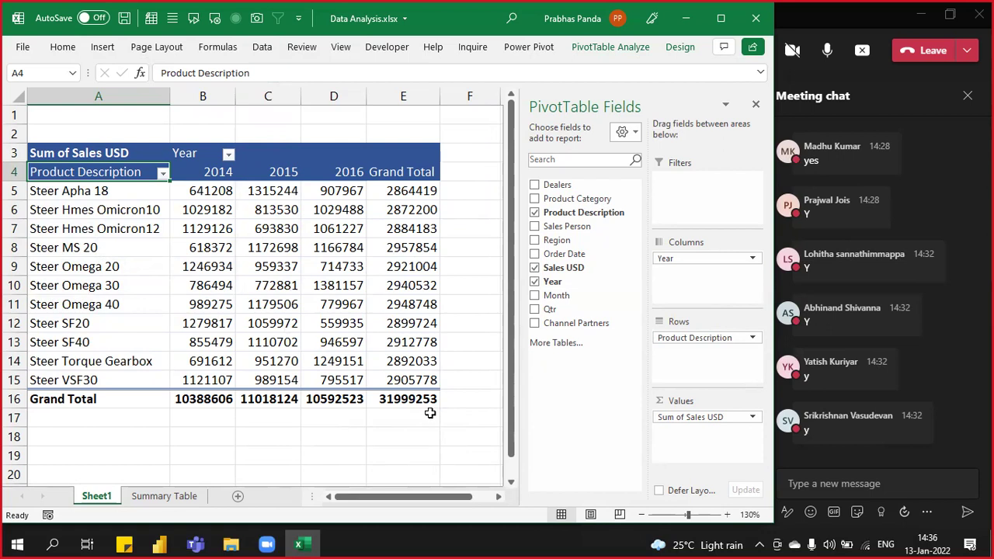
# Step: On Summary Table, AutoSum Sales USD in G581 as =SUM(G5:G580) = 3,19,99,253, then return to Sheet1
pyautogui.press('ctrl')
pyautogui.click(155, 493)
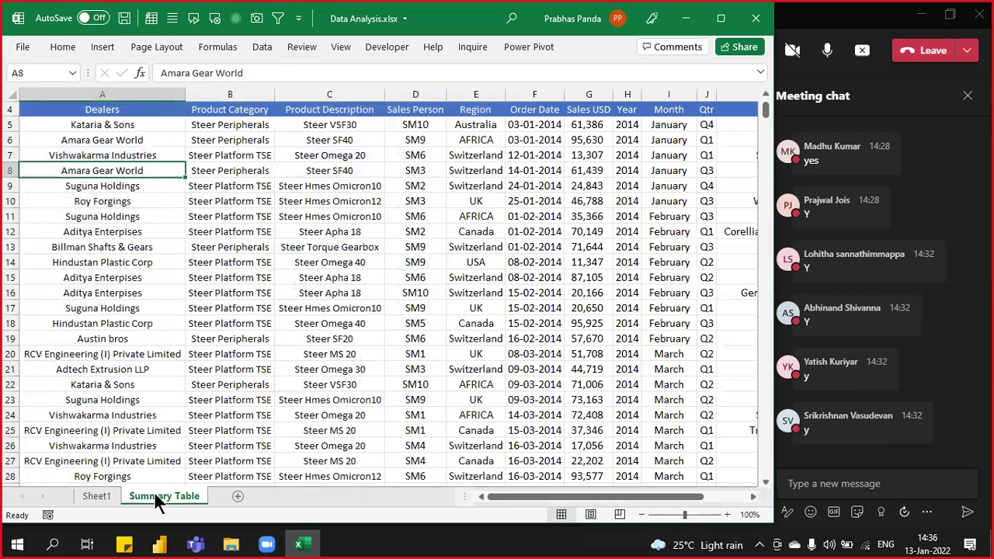
pyautogui.scroll(1, 304, 283)
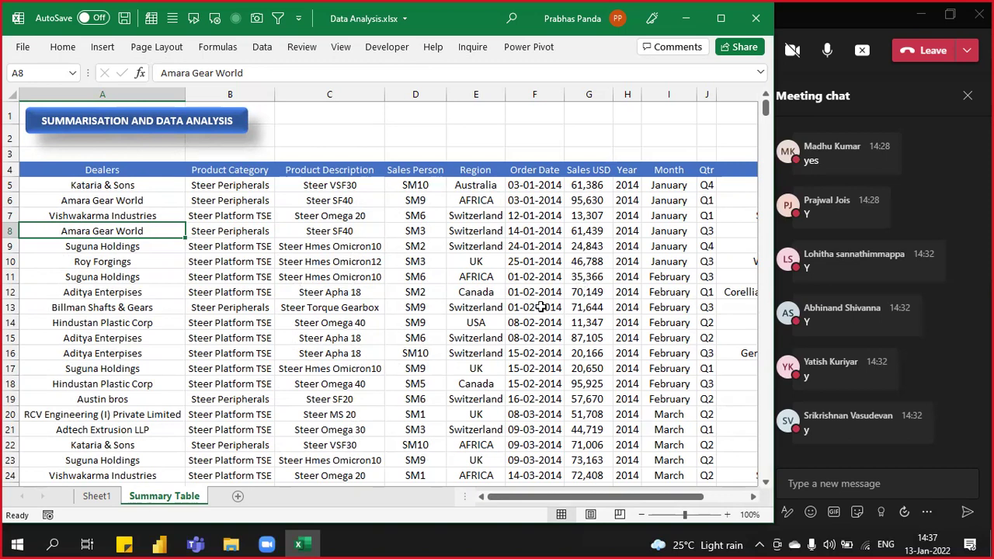
pyautogui.click(589, 91)
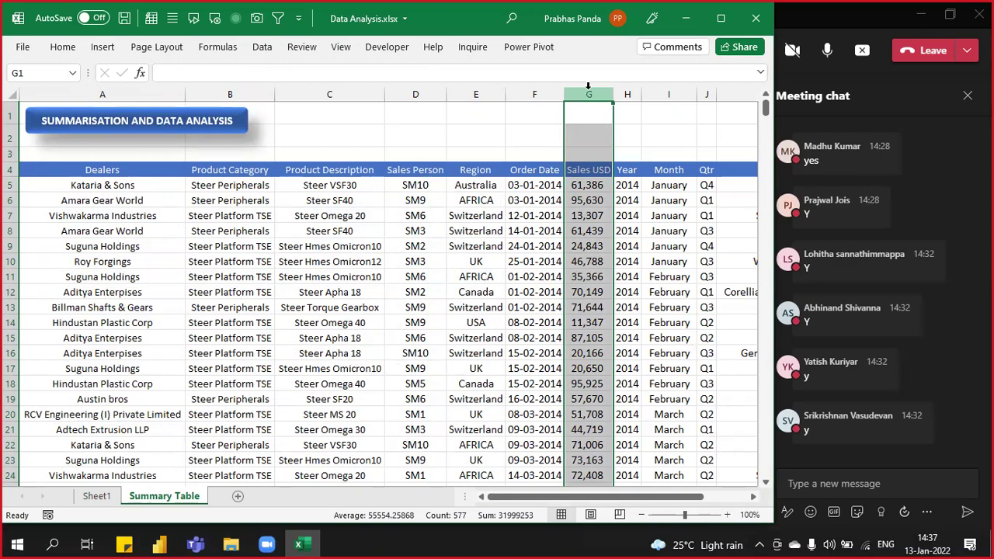
pyautogui.click(586, 204)
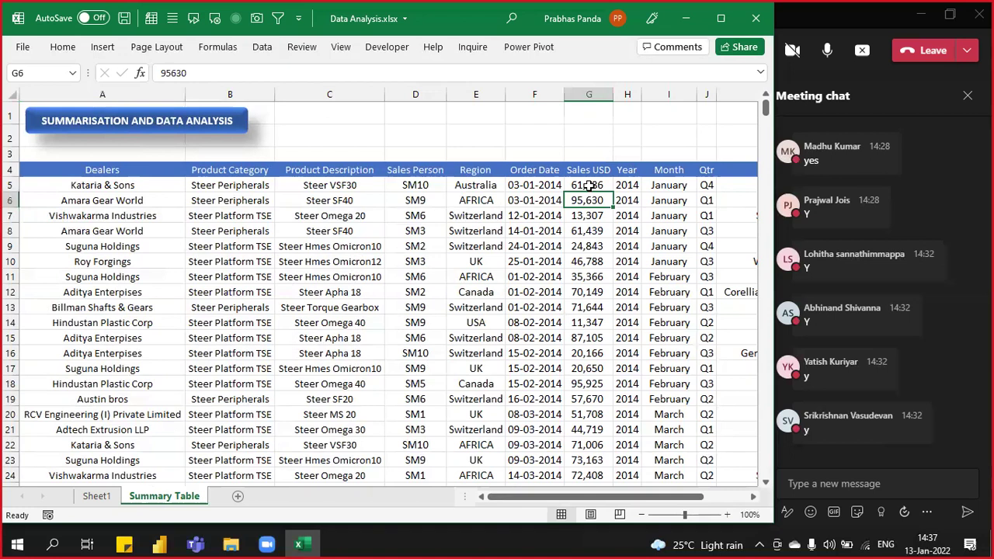
pyautogui.hotkey('ctrl', 'Down')
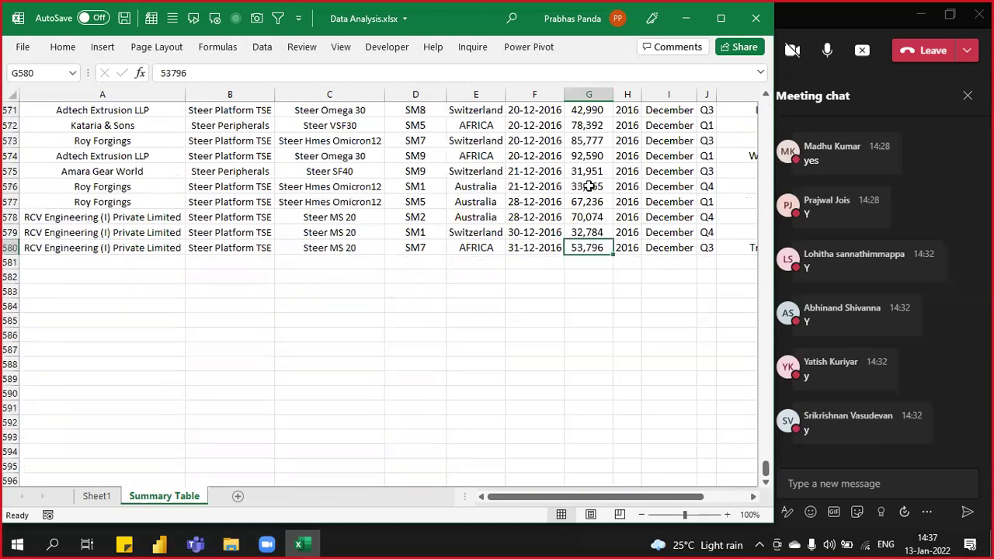
pyautogui.click(601, 264)
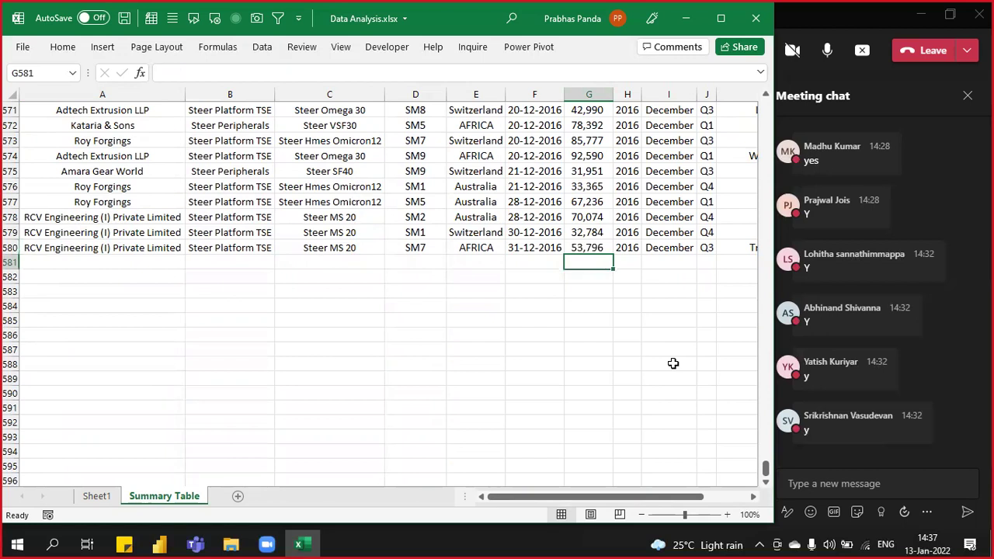
pyautogui.hotkey('alt', '=')
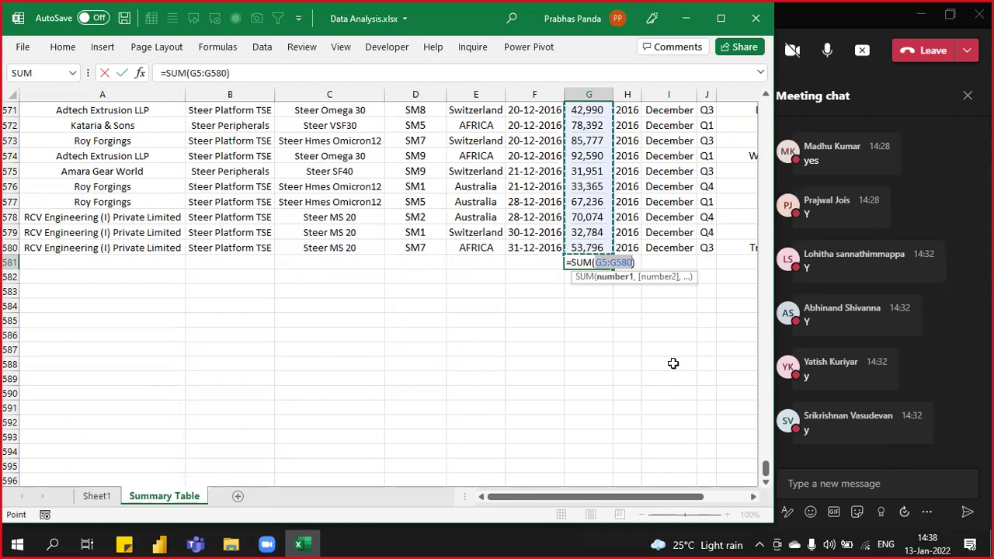
pyautogui.hotkey('ctrl', 'Return')
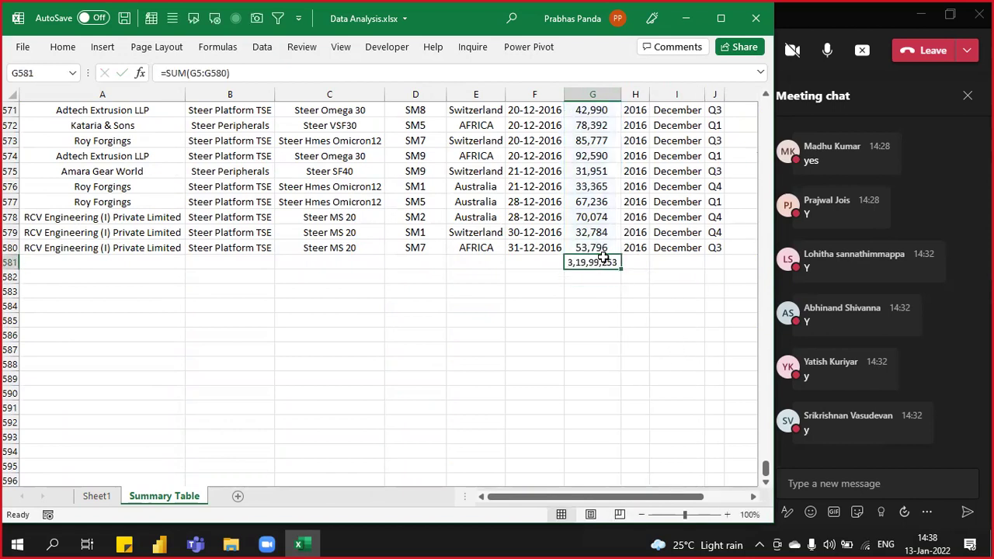
pyautogui.click(108, 494)
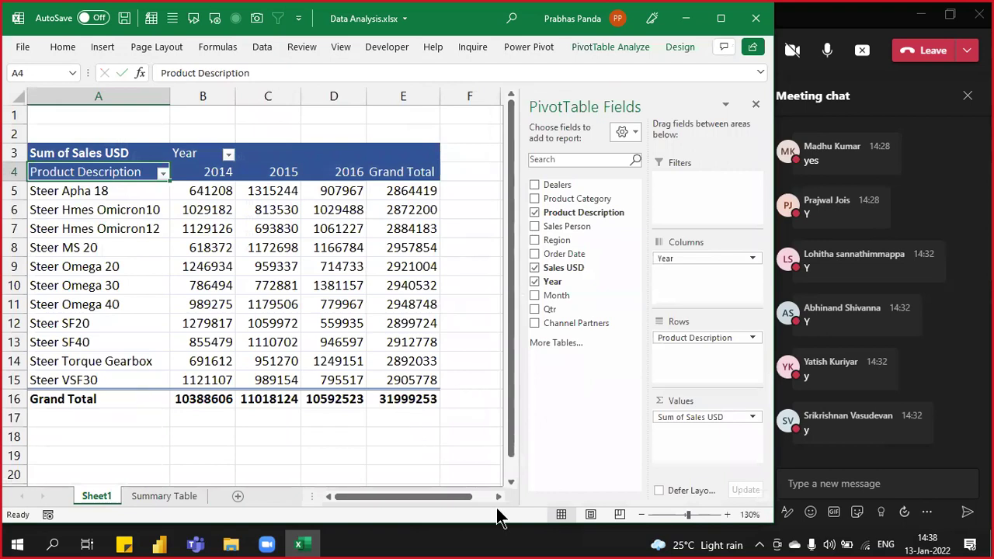
pyautogui.hotkey('ctrl', 'pagedown')
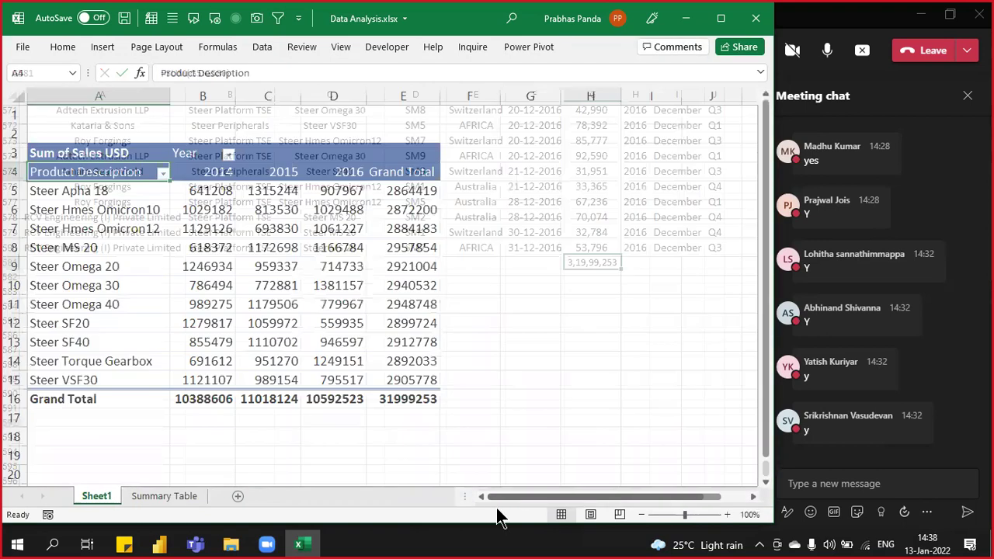
pyautogui.hotkey('ctrl', 'pageup')
pyautogui.hotkey('ctrl', 'pagedown')
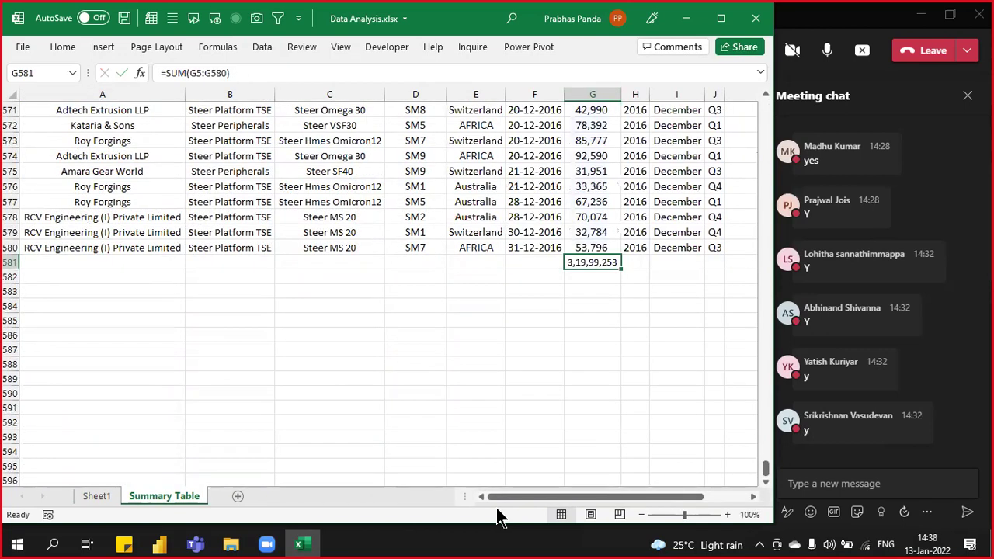
pyautogui.hotkey('ctrl', 'pageup')
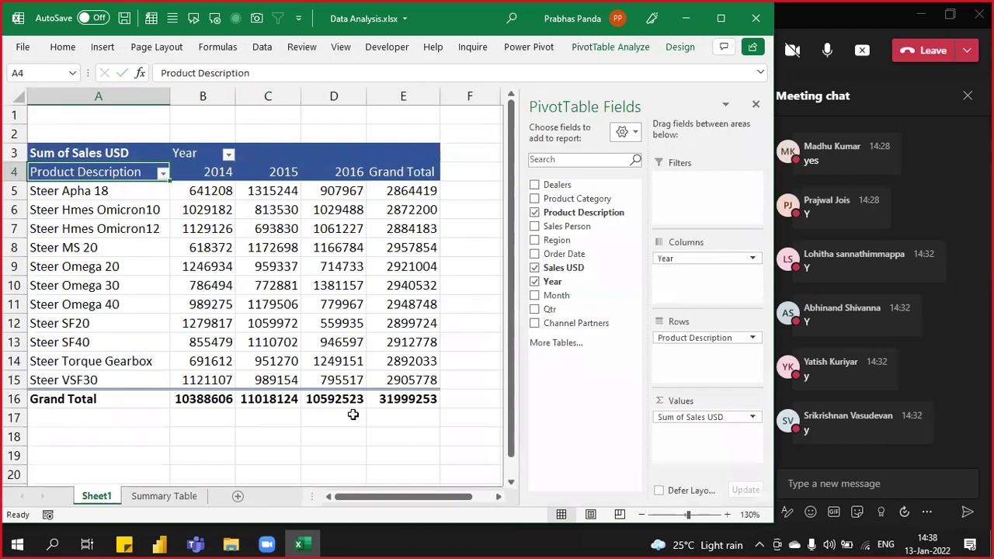
pyautogui.click(422, 400)
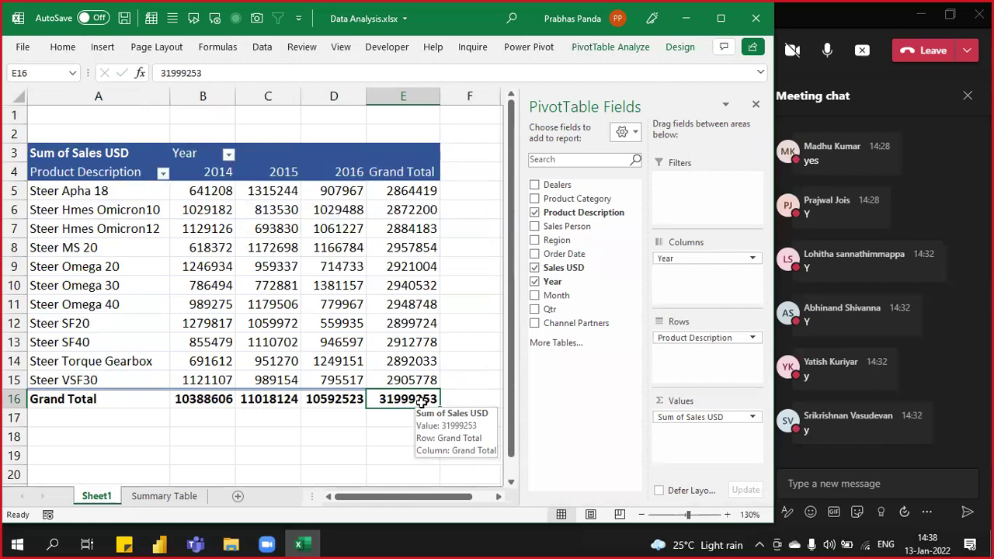
pyautogui.hotkey('ctrl', 'pagedown')
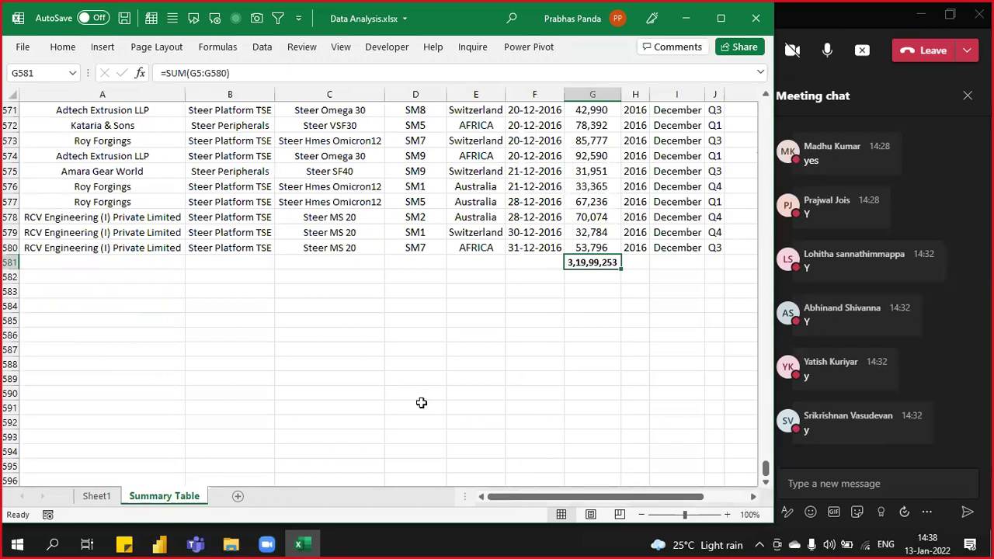
pyautogui.click(95, 495)
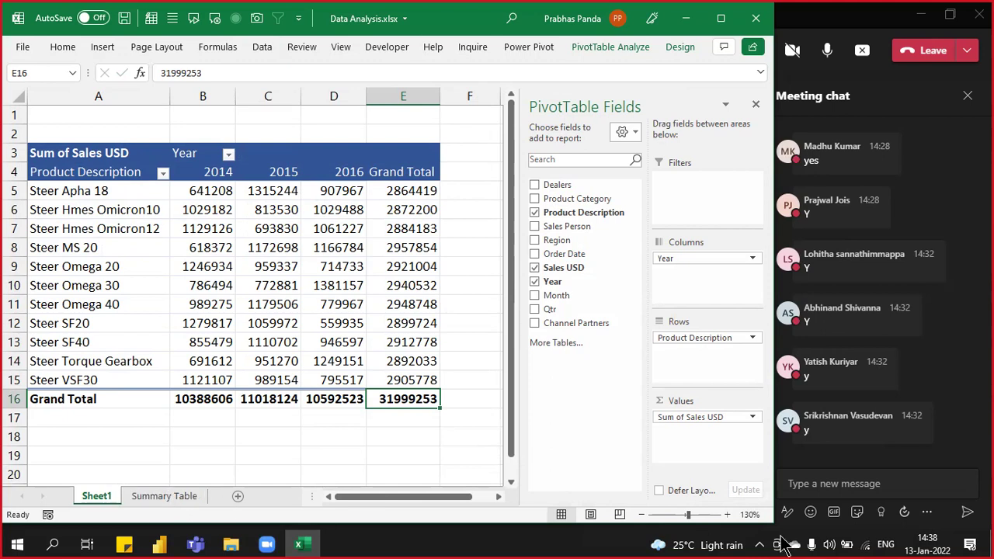
# Step: Send 'ALT+= : QUICK SUM' in the Teams meeting chat
pyautogui.click(838, 482)
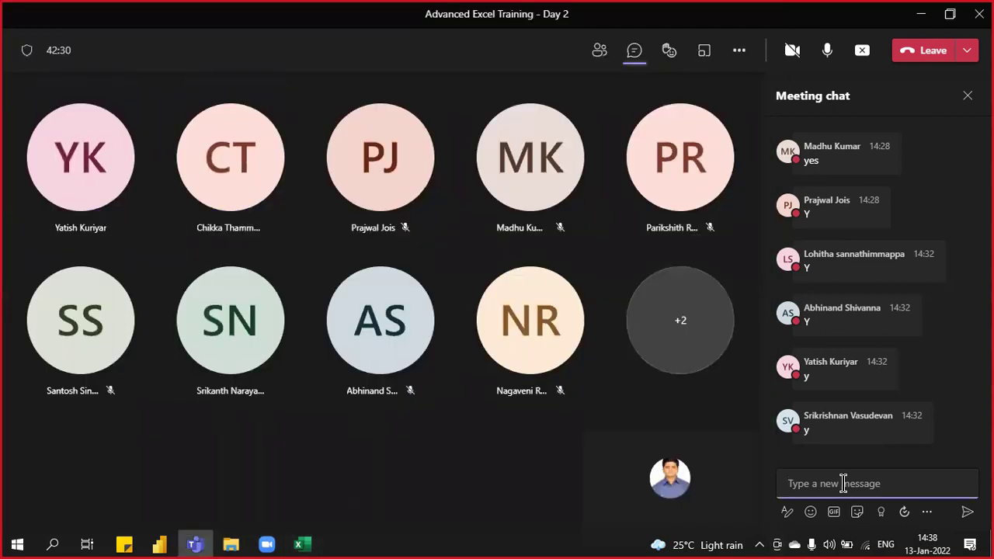
pyautogui.write('ALT+=')
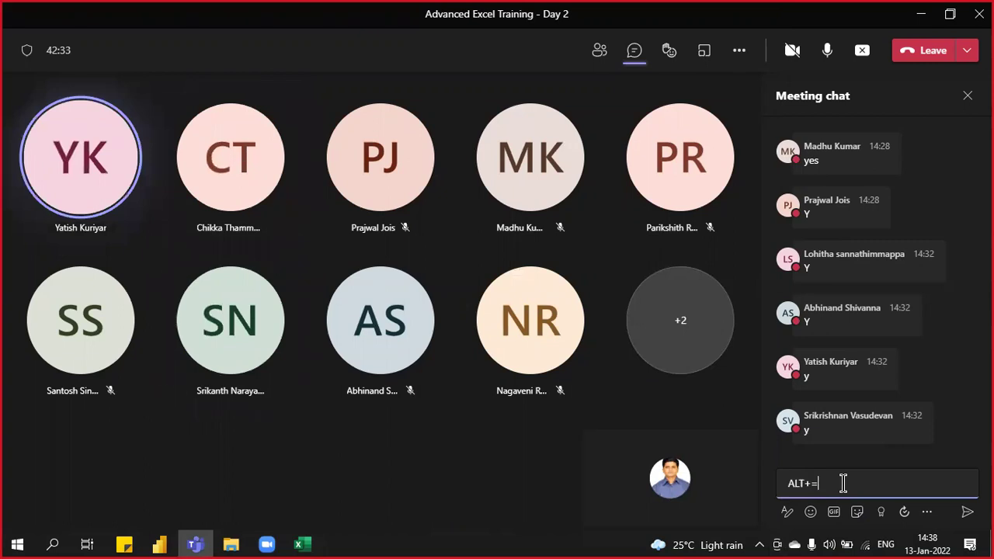
pyautogui.write(' : QUICK SUM')
pyautogui.press('Return')
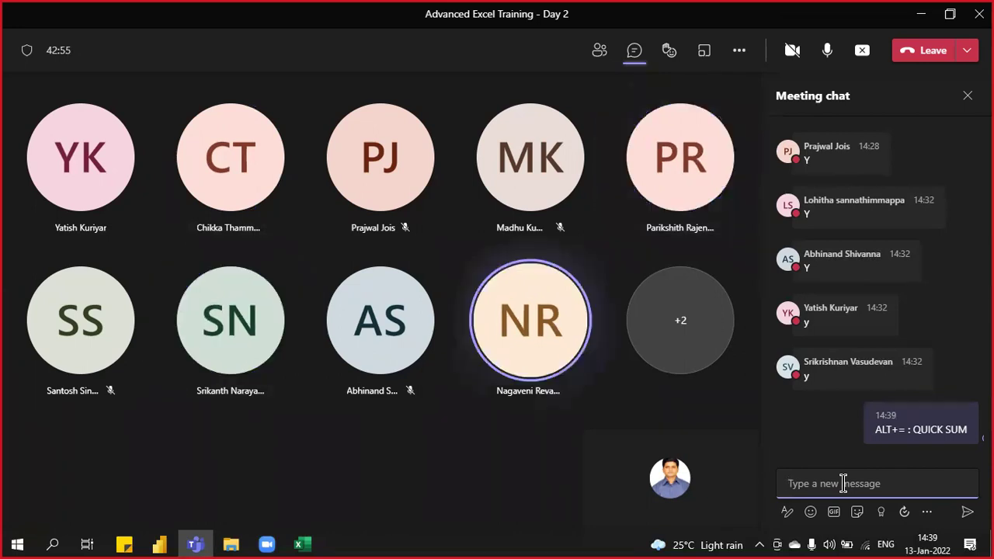
# Step: Launch and minimise the On-Screen Keyboard, then bring Excel back to the front
pyautogui.press('super')
pyautogui.write('ON')
pyautogui.press('Return')
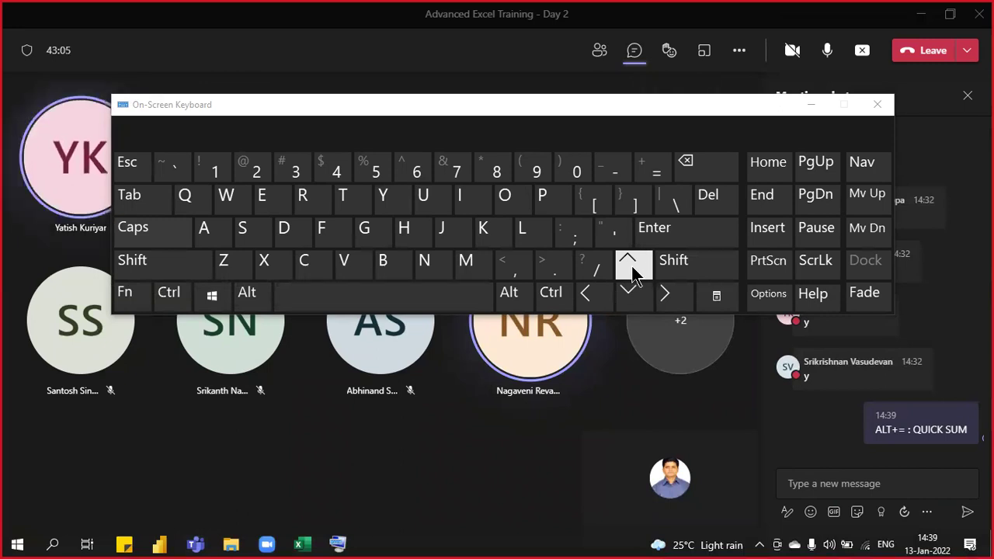
pyautogui.click(810, 106)
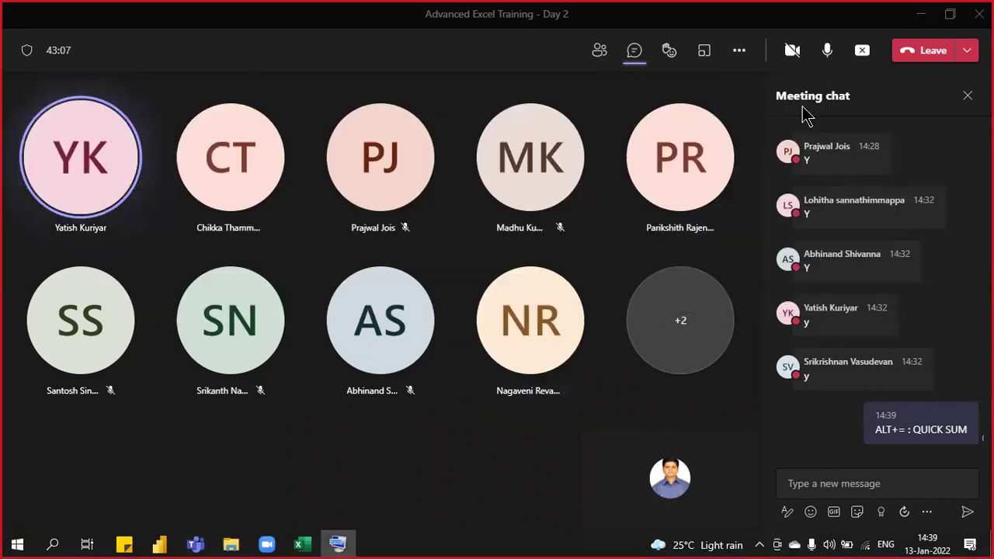
pyautogui.click(304, 545)
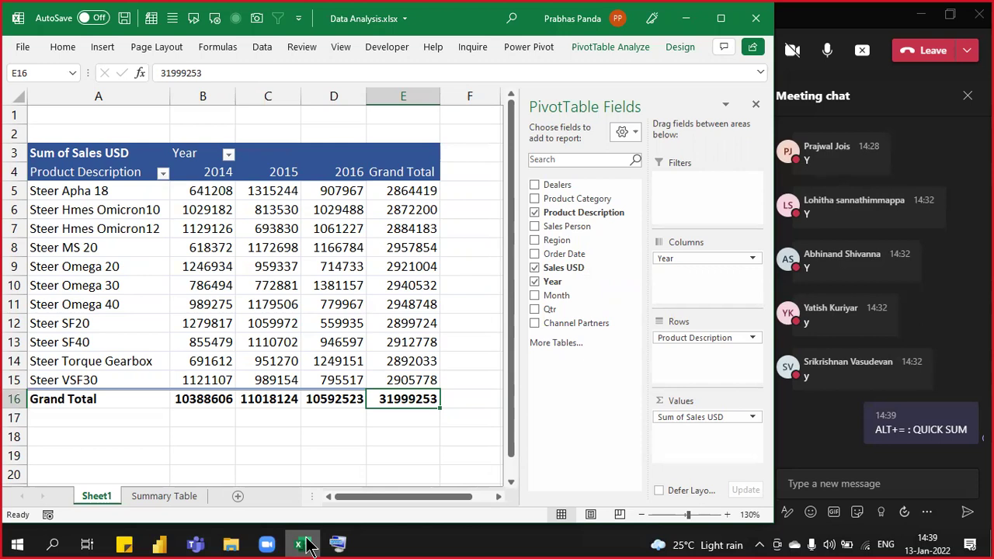
pyautogui.click(290, 248)
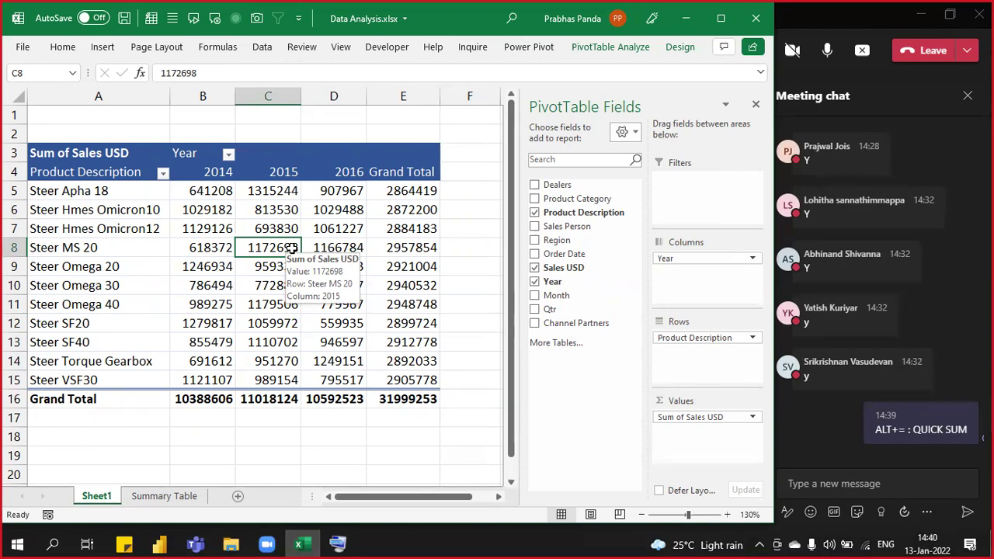
pyautogui.click(412, 224)
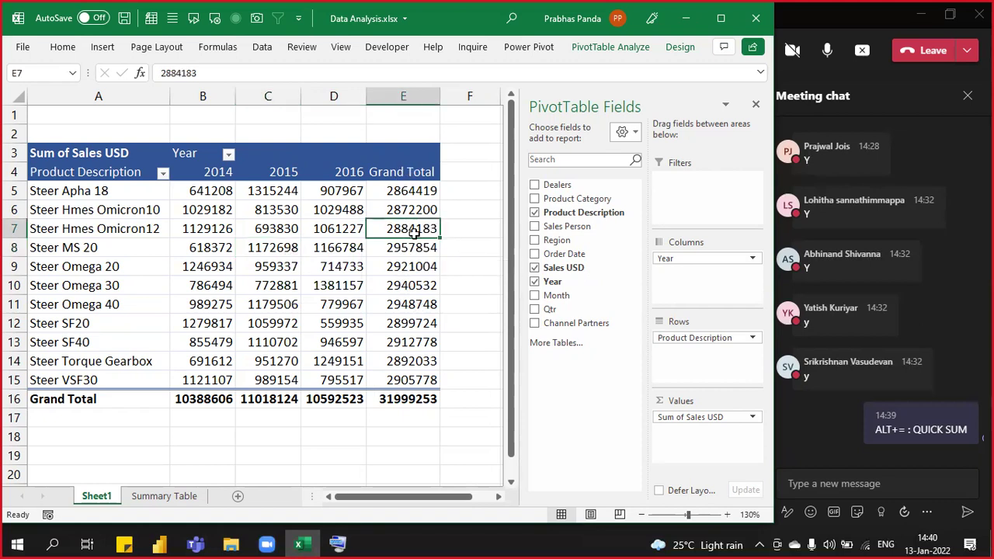
# Step: Sort the pivot's product rows by Grand Total, largest to smallest
pyautogui.rightClick(384, 227)
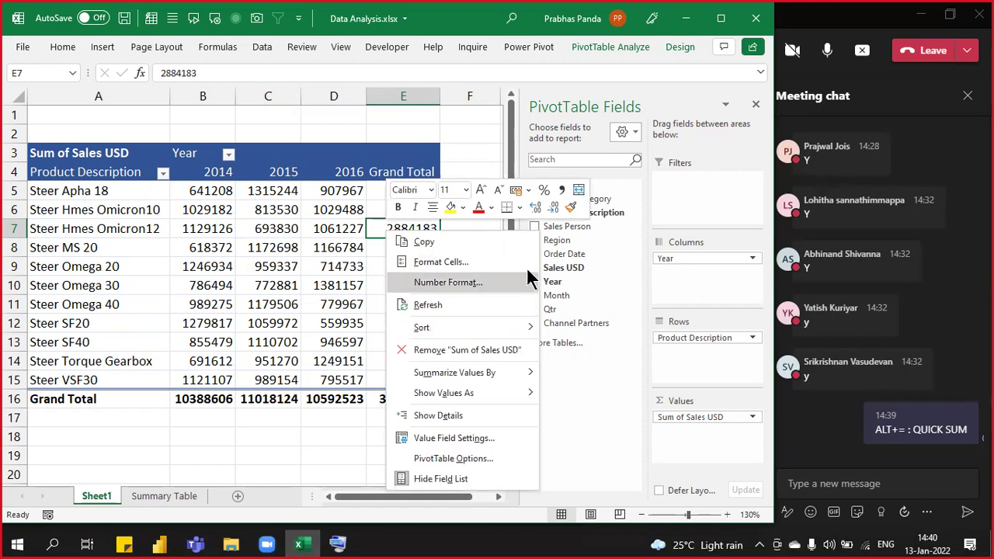
pyautogui.moveTo(515, 332)
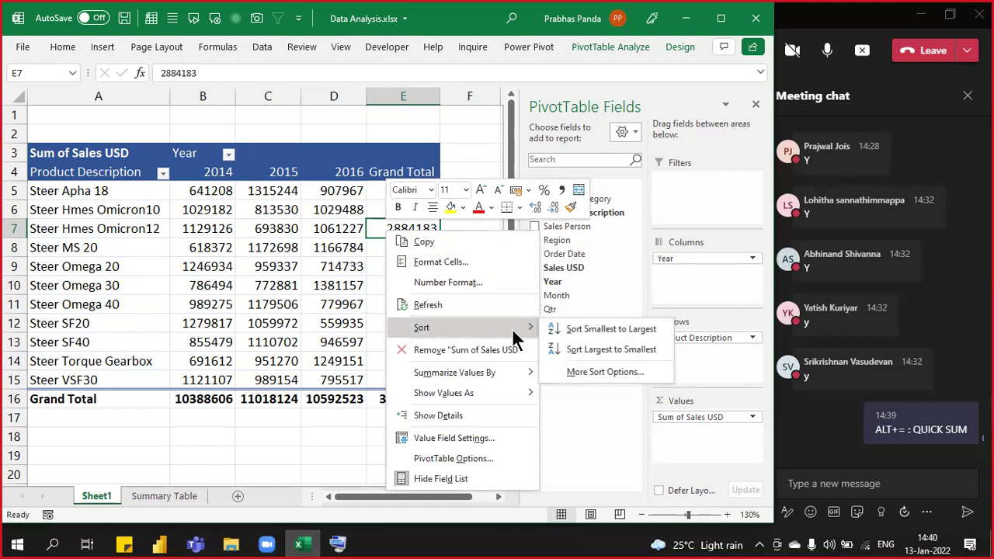
pyautogui.click(598, 351)
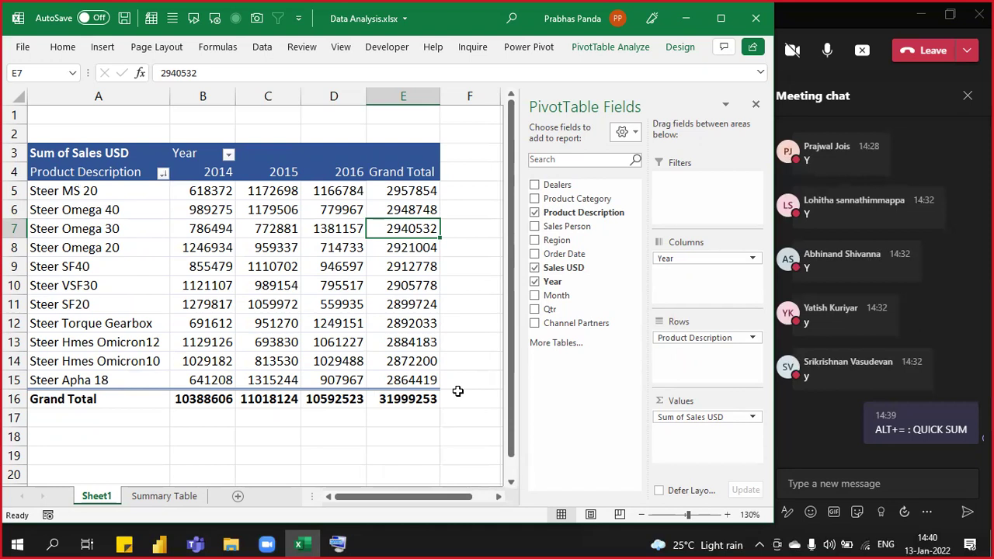
# Step: Rename the Sheet1 tab to PIVOT(1) with the Alt+H, O, R shortcut
pyautogui.moveTo(88, 497); pyautogui.dragTo(332, 286)
pyautogui.moveTo(332, 285)
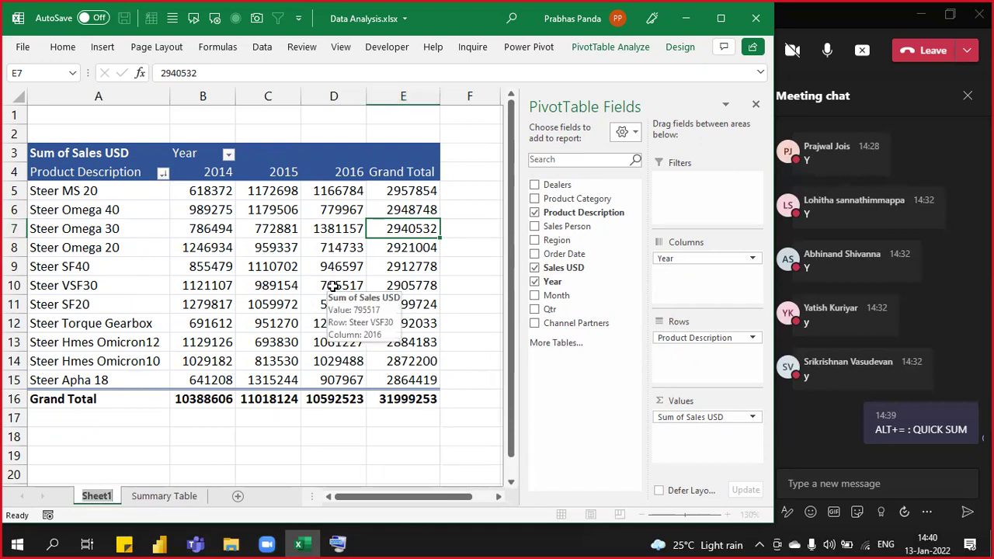
pyautogui.hotkey('alt', 'h')
pyautogui.write('orPIVOT')
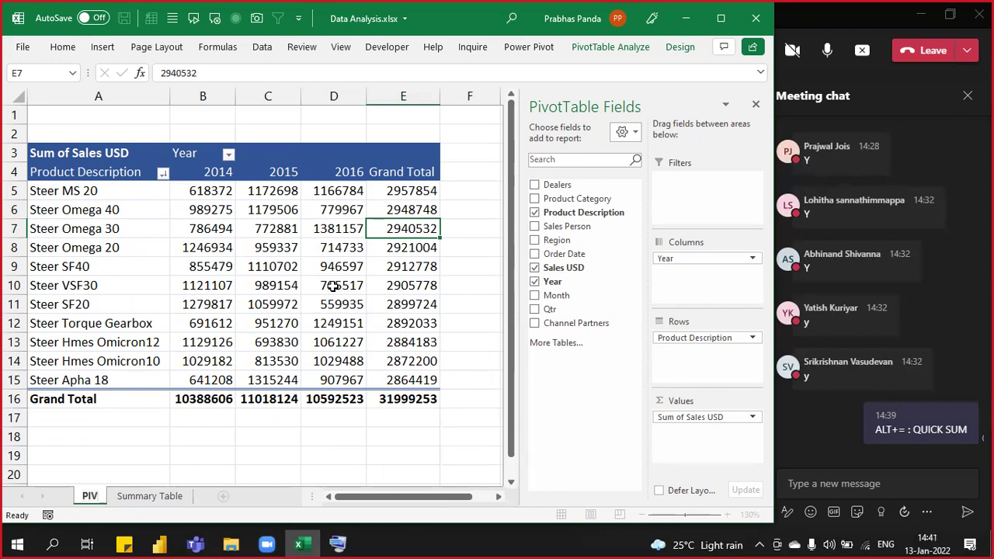
pyautogui.write('(1)')
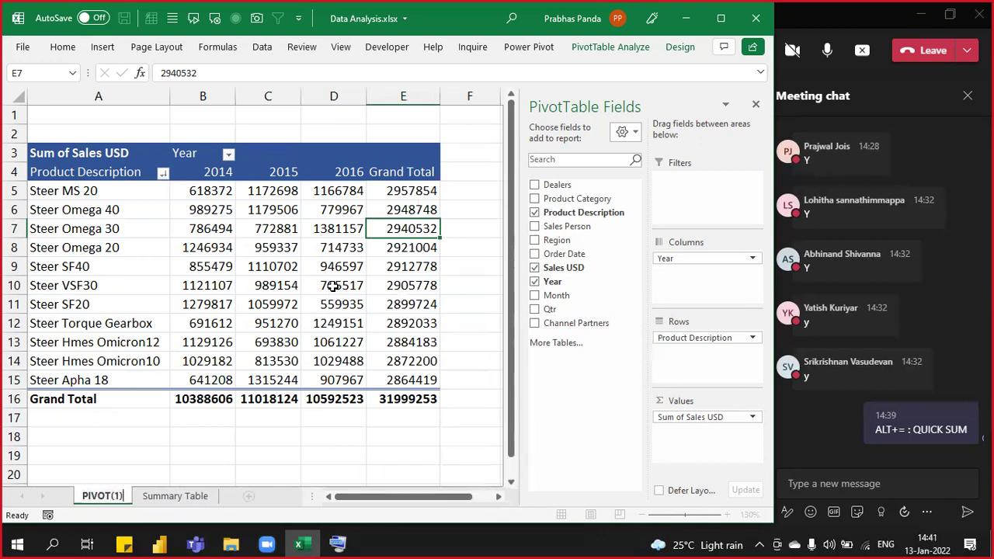
pyautogui.press('Return')
# Step: Finish the sheet rename and colour the PIVOT(1) tab dark red
pyautogui.press('Return')
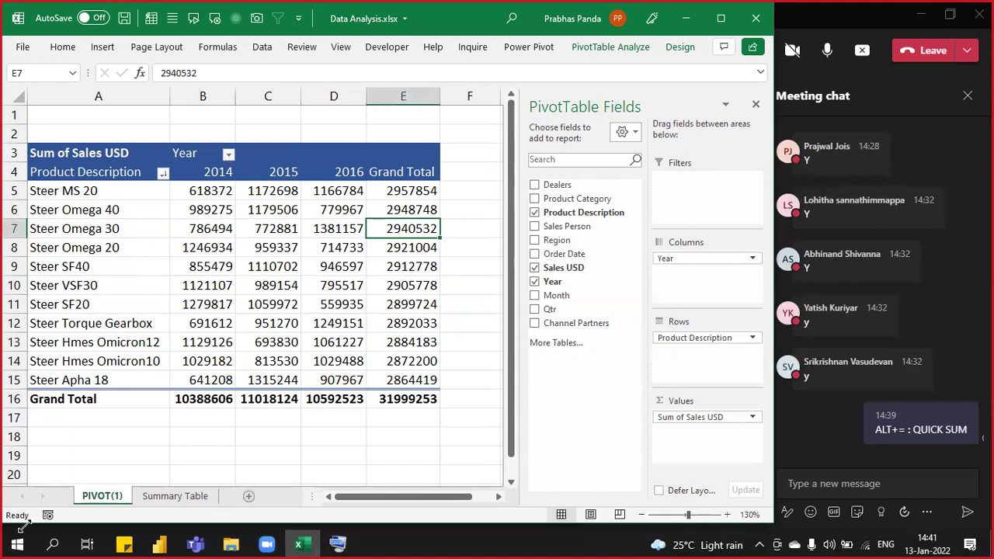
pyautogui.rightClick(109, 495)
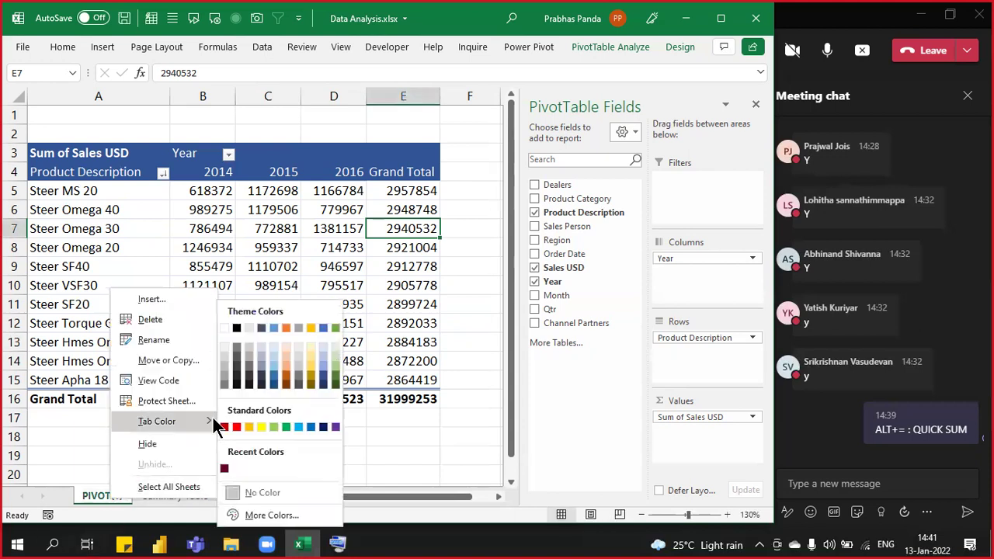
pyautogui.click(227, 427)
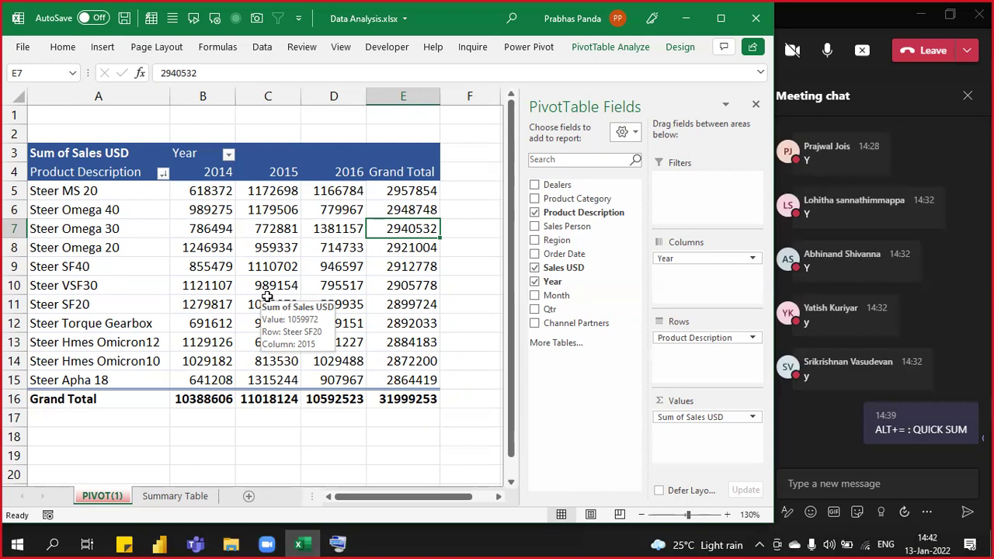
# Step: Copy the Summary Table sales data into a new workbook, Book1, and autofit its columns
pyautogui.click(171, 496)
pyautogui.click(455, 197)
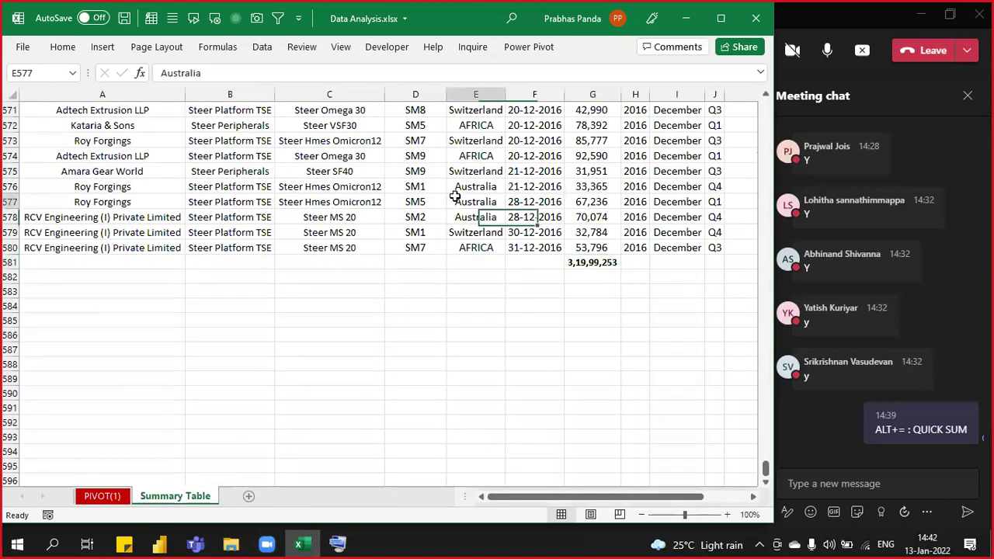
pyautogui.hotkey('ctrl', 'a')
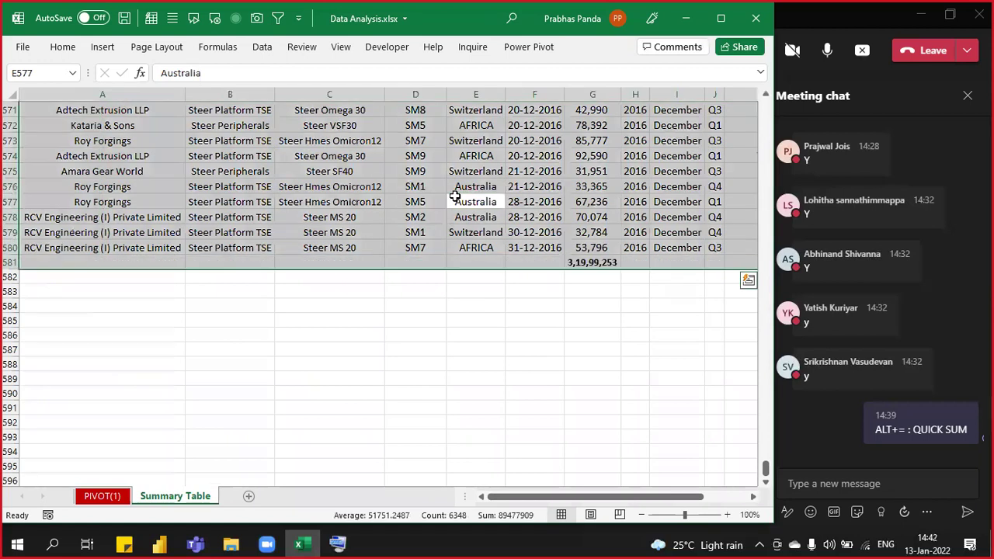
pyautogui.hotkey('ctrl', 'c')
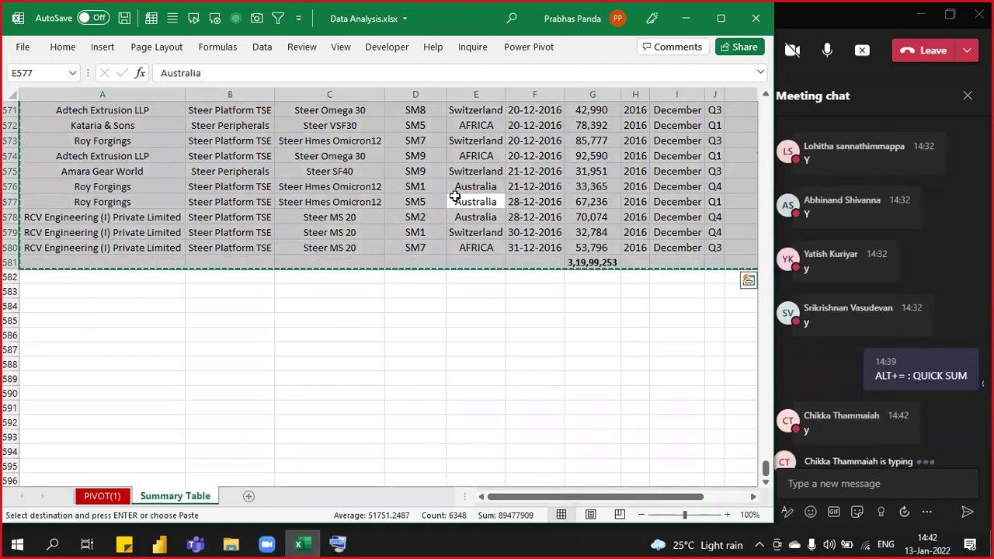
pyautogui.hotkey('ctrl', 'n')
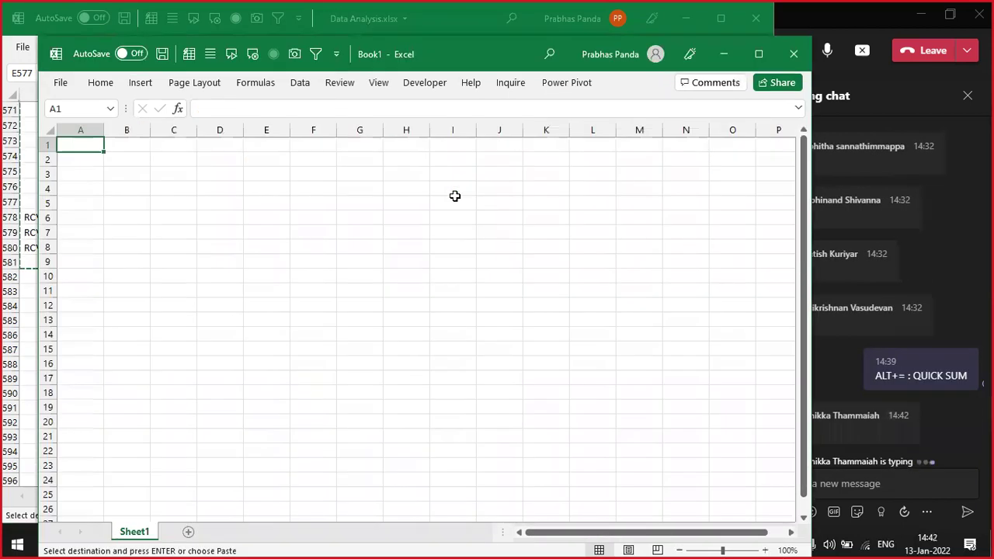
pyautogui.hotkey('ctrl', 'v')
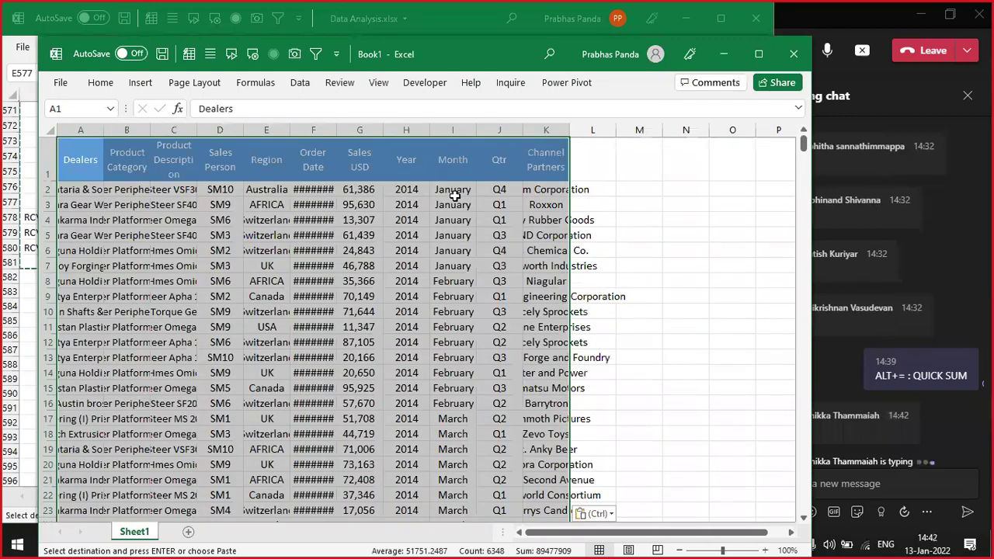
pyautogui.hotkey('alt', 'h')
pyautogui.press('o')
pyautogui.press('i')
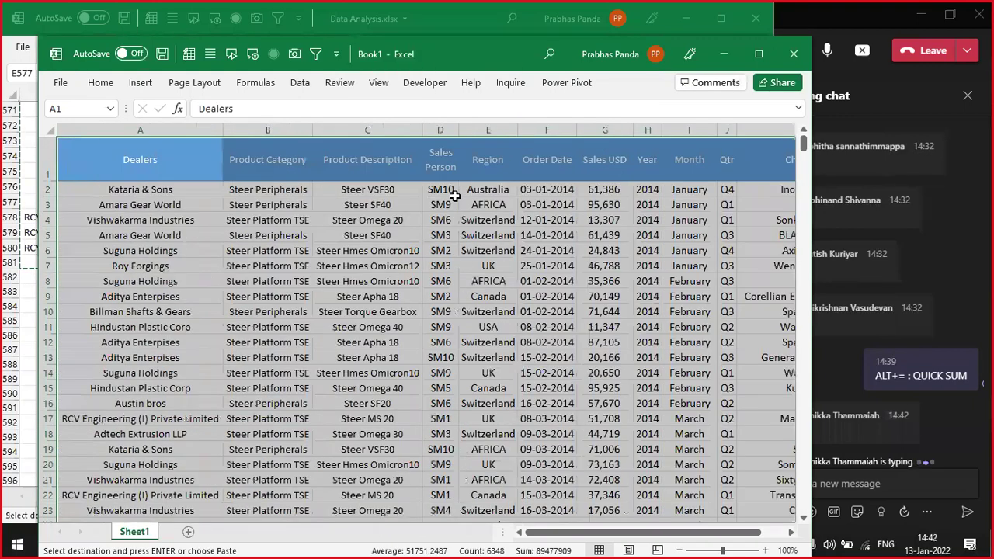
# Step: Delete the copied SUM total below the Sales USD column at the end of the data
pyautogui.click(677, 295)
pyautogui.click(483, 166)
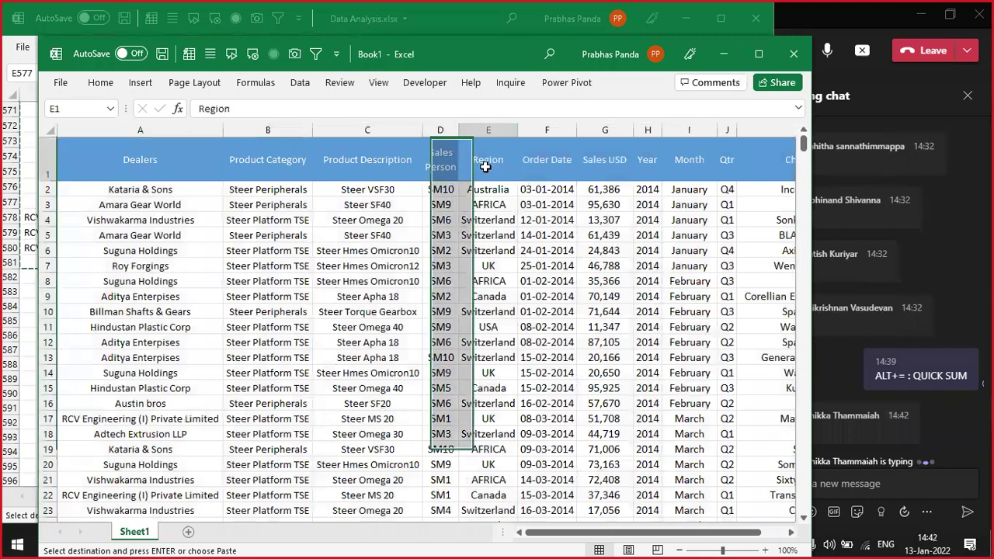
pyautogui.scroll(-5, 684, 328)
pyautogui.click(684, 329)
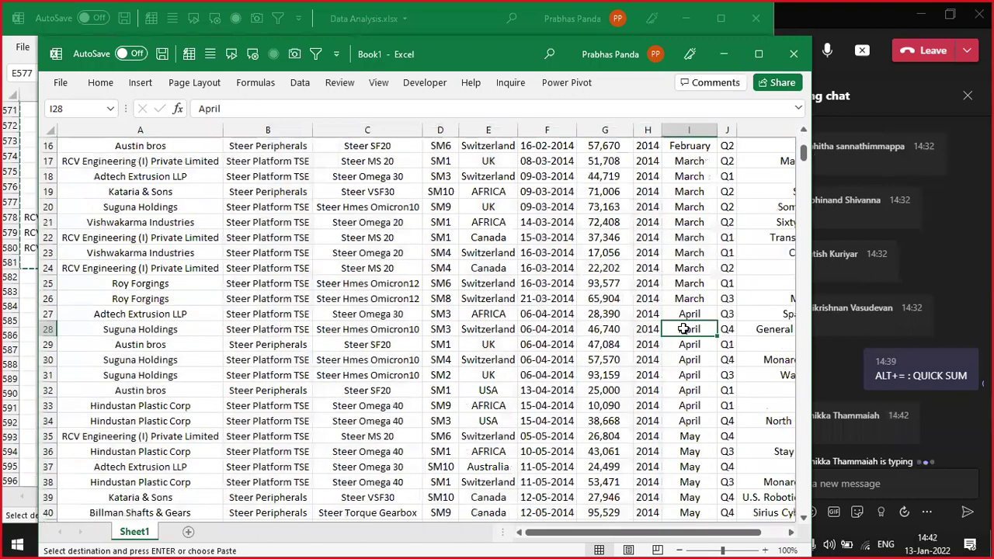
pyautogui.press('Up')
pyautogui.press('Up')
pyautogui.press('Up')
pyautogui.press('Up')
pyautogui.press('Up')
pyautogui.press('Up')
pyautogui.press('Up')
pyautogui.press('Up')
pyautogui.press('Up')
pyautogui.press('Up')
pyautogui.press('Up')
pyautogui.press('Up')
pyautogui.press('Up')
pyautogui.press('Up')
pyautogui.press('Up')
pyautogui.press('Up')
pyautogui.press('Up')
pyautogui.press('Up')
pyautogui.press('Up')
pyautogui.press('Up')
pyautogui.scroll(2, 683, 329)
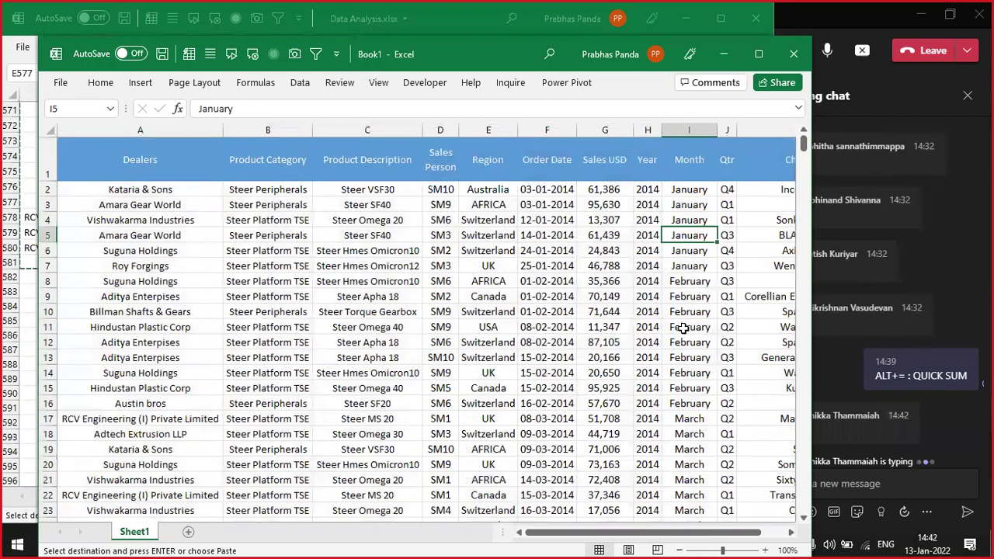
pyautogui.hotkey('ctrl', 'Down')
pyautogui.scroll(-5, 683, 329)
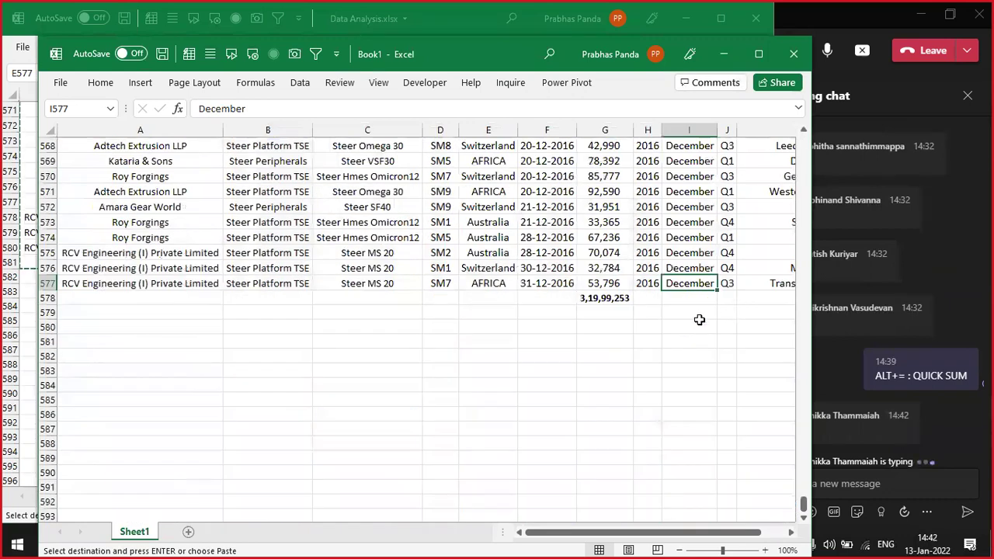
pyautogui.click(604, 299)
pyautogui.press('Delete')
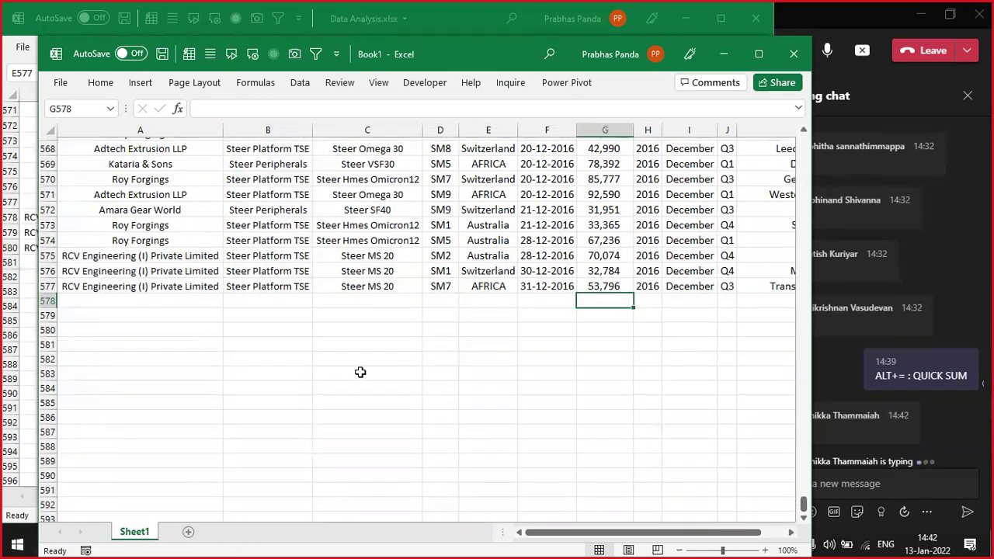
pyautogui.scroll(20, 359, 371)
pyautogui.moveTo(799, 479); pyautogui.dragTo(804, 139)
pyautogui.click(365, 281)
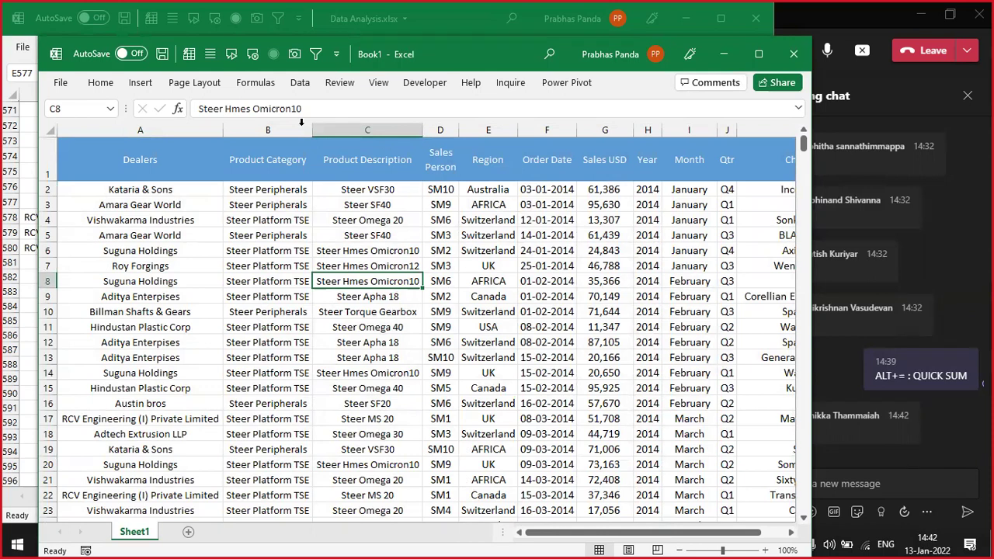
pyautogui.click(177, 169)
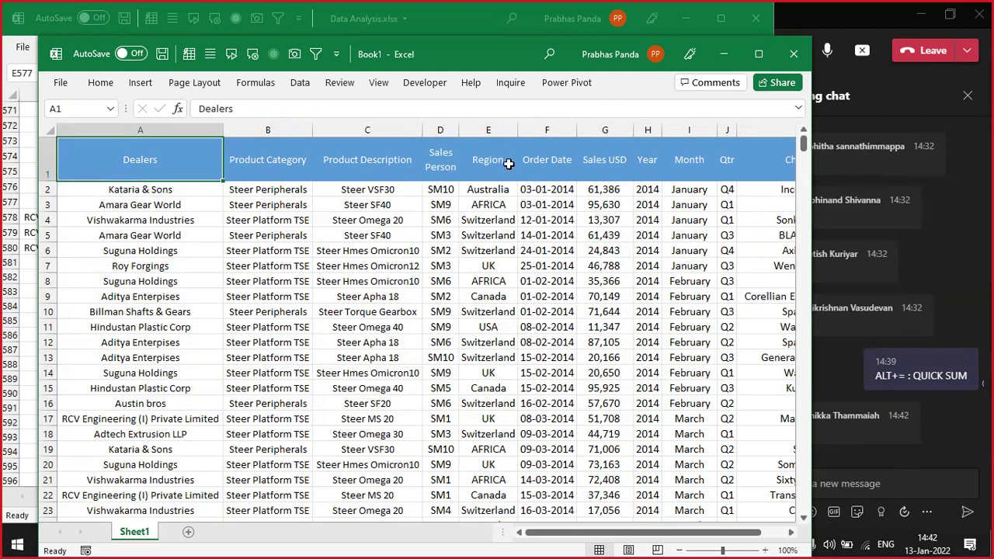
pyautogui.click(182, 201)
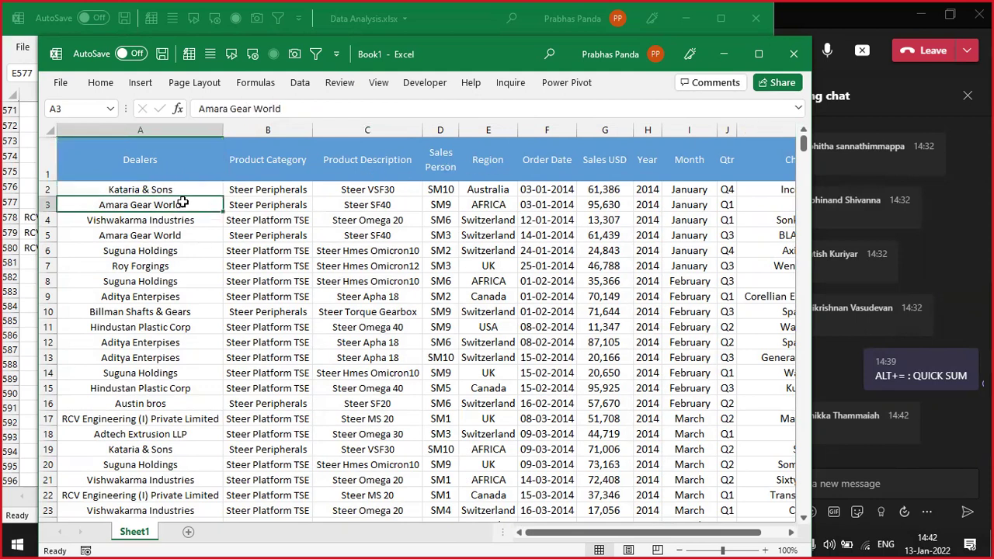
pyautogui.hotkey('ctrl', 'a')
pyautogui.hscroll(1, 183, 204)
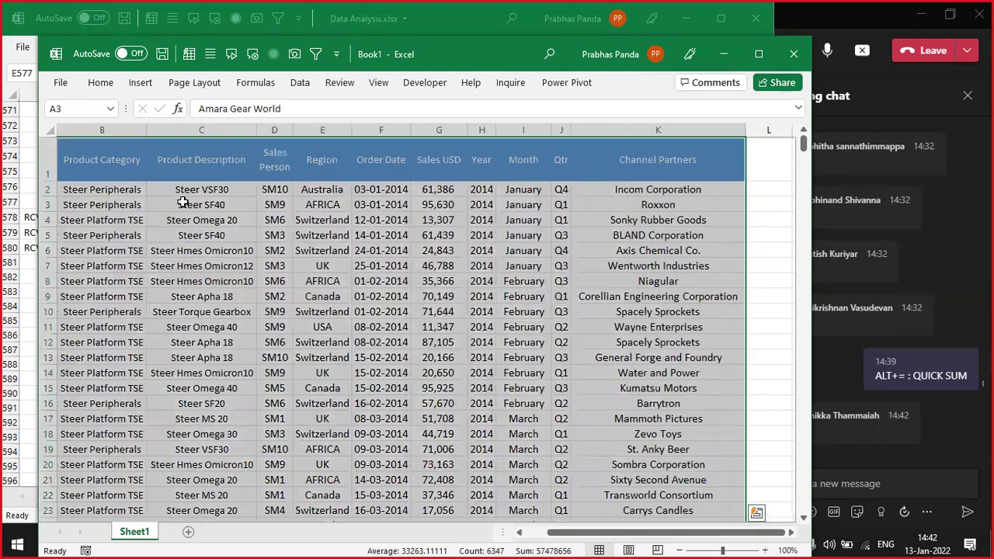
pyautogui.press('F5')
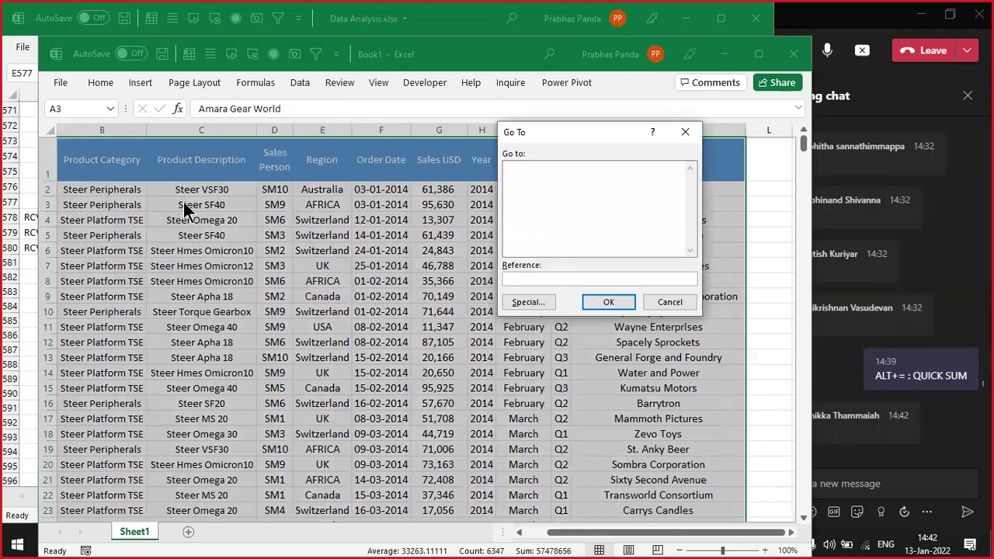
pyautogui.hotkey('alt', 's')
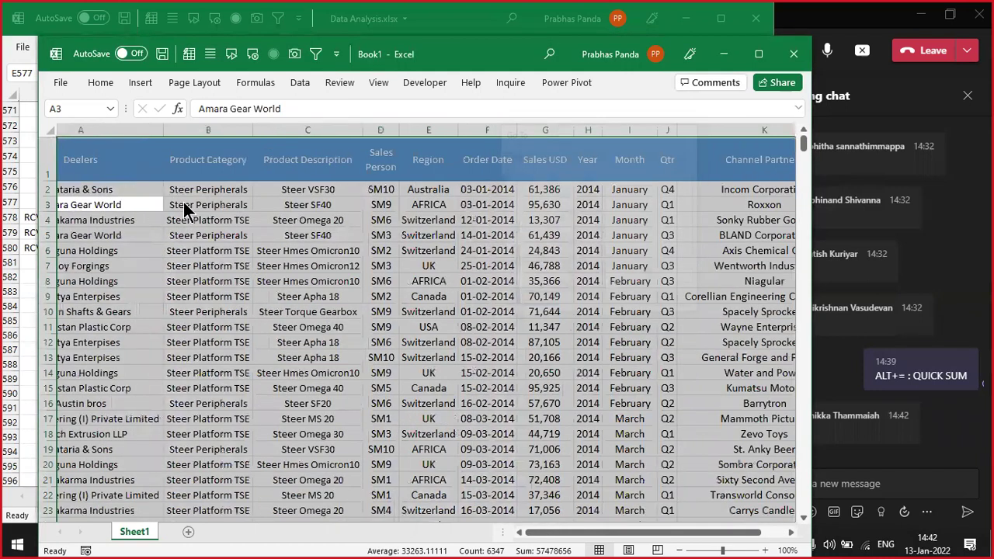
pyautogui.press('Return')
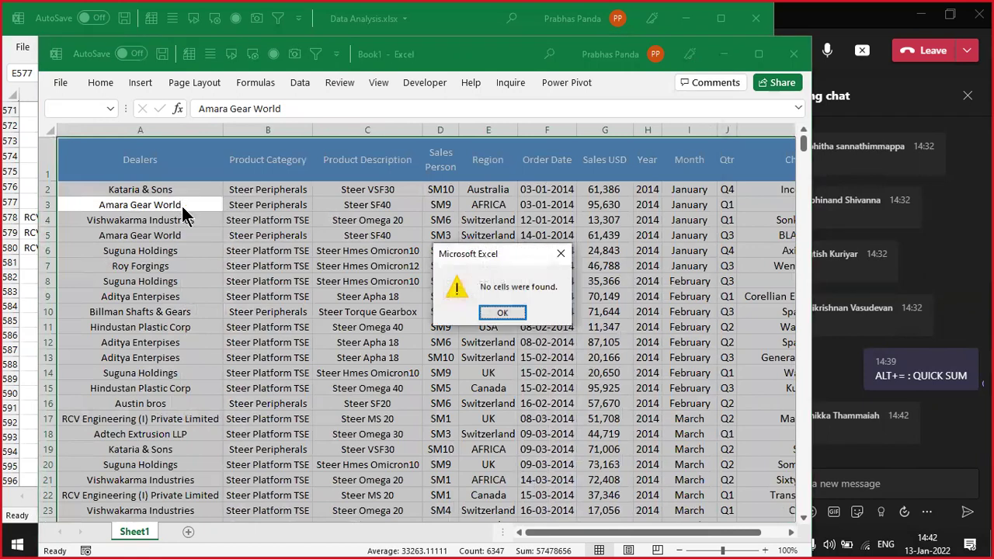
pyautogui.press('Return')
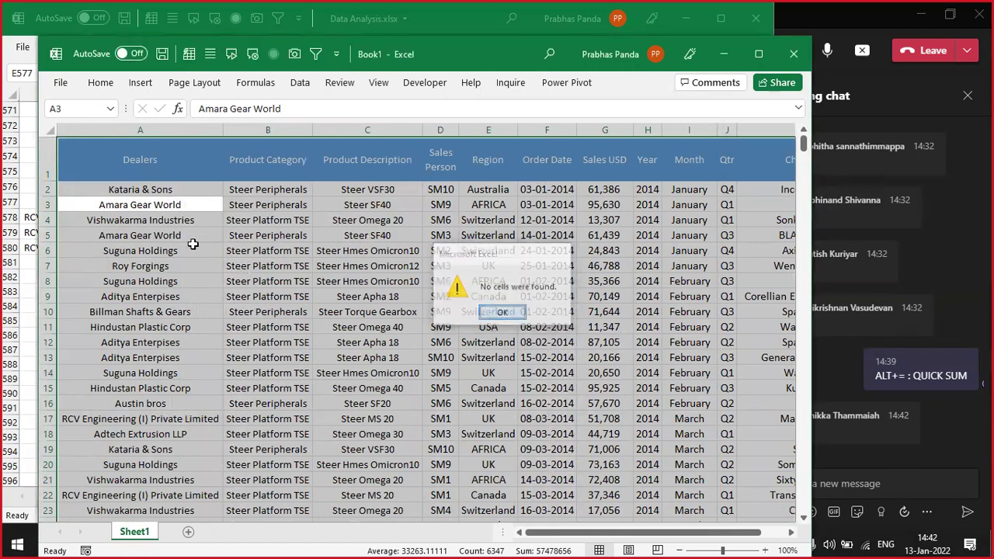
pyautogui.moveTo(151, 193); pyautogui.dragTo(159, 404)
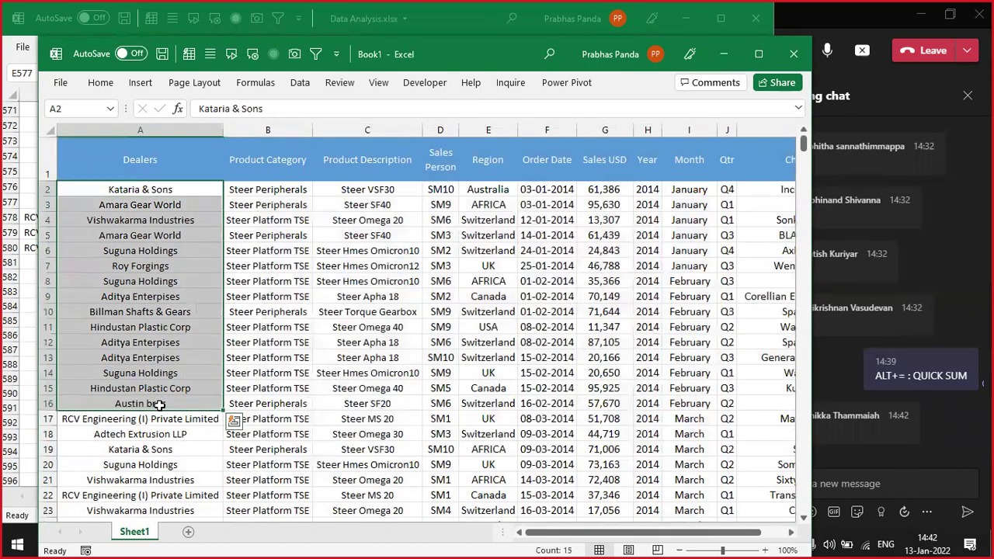
pyautogui.click(303, 264)
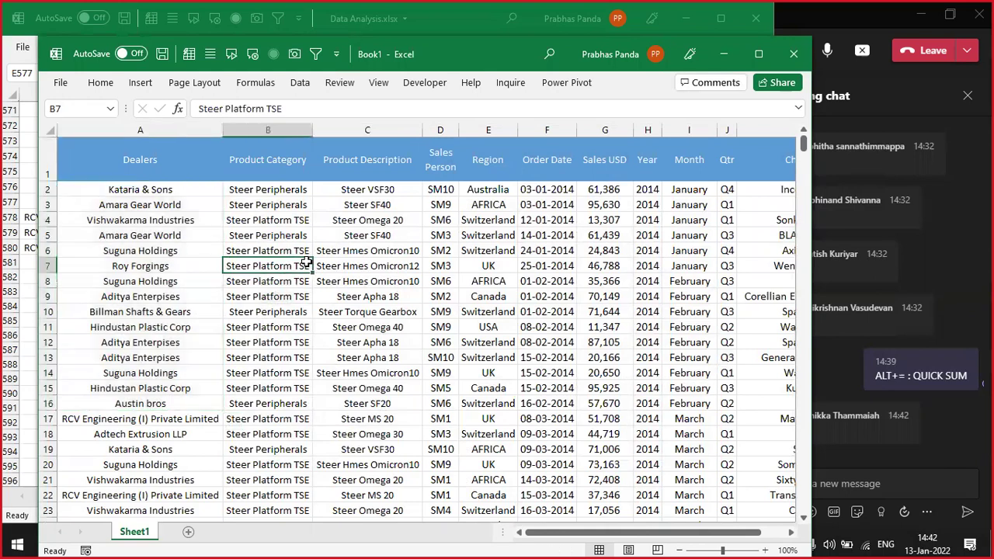
# Step: Insert a PivotTable from the Book1 data on a new worksheet
pyautogui.click(138, 84)
pyautogui.click(60, 130)
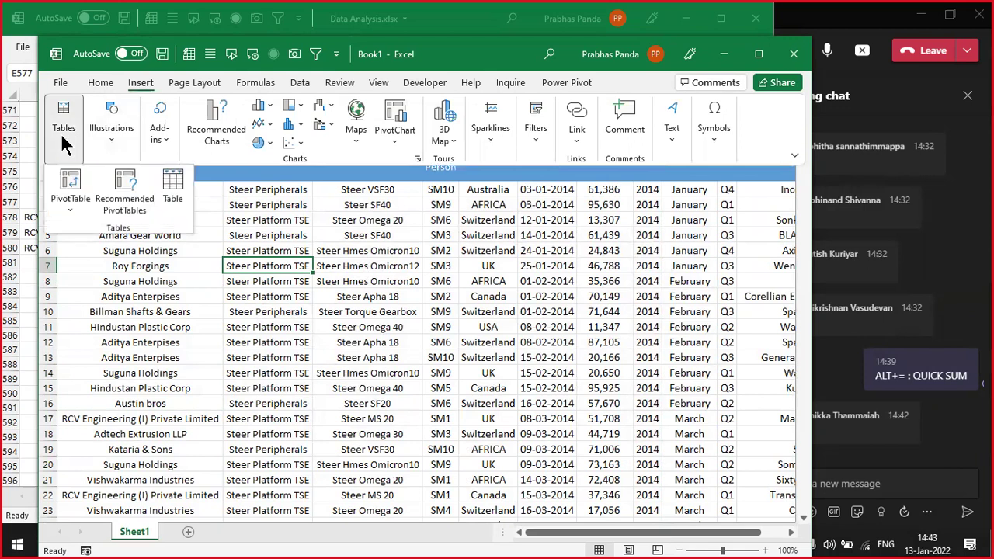
pyautogui.click(81, 180)
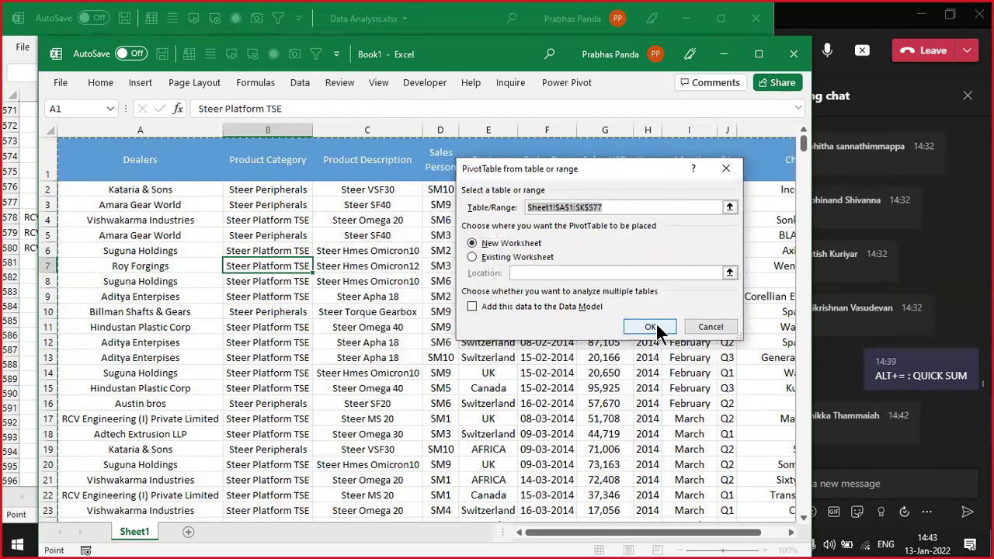
pyautogui.click(654, 326)
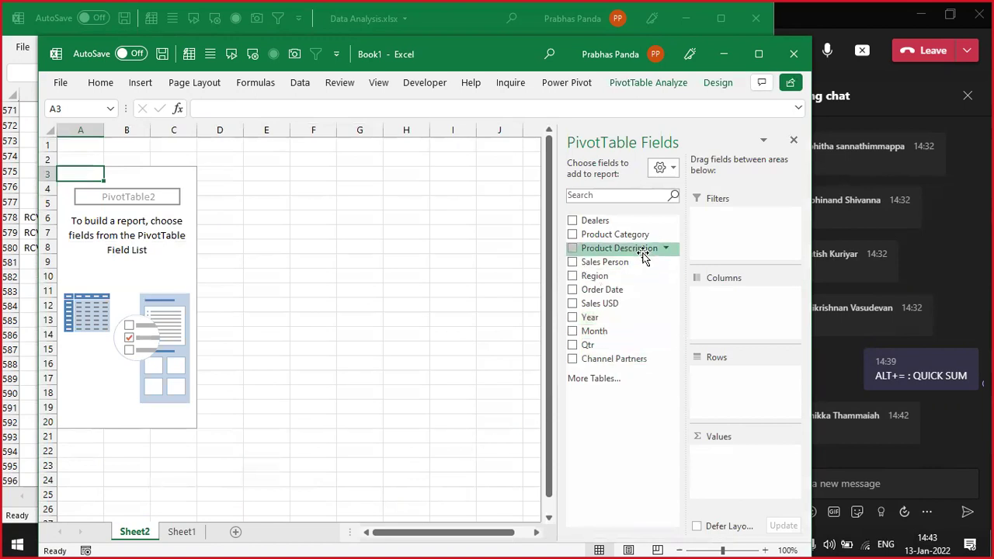
# Step: Add Product Description as rows, Year as columns and Sales USD as summed values
pyautogui.moveTo(642, 257); pyautogui.dragTo(750, 410)
pyautogui.moveTo(621, 318); pyautogui.dragTo(753, 320)
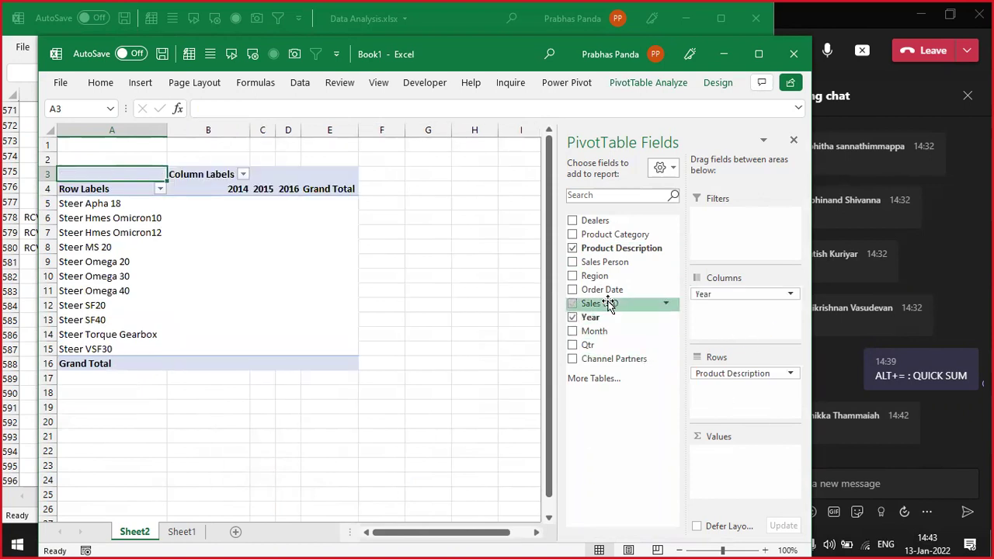
pyautogui.moveTo(610, 305); pyautogui.dragTo(751, 487)
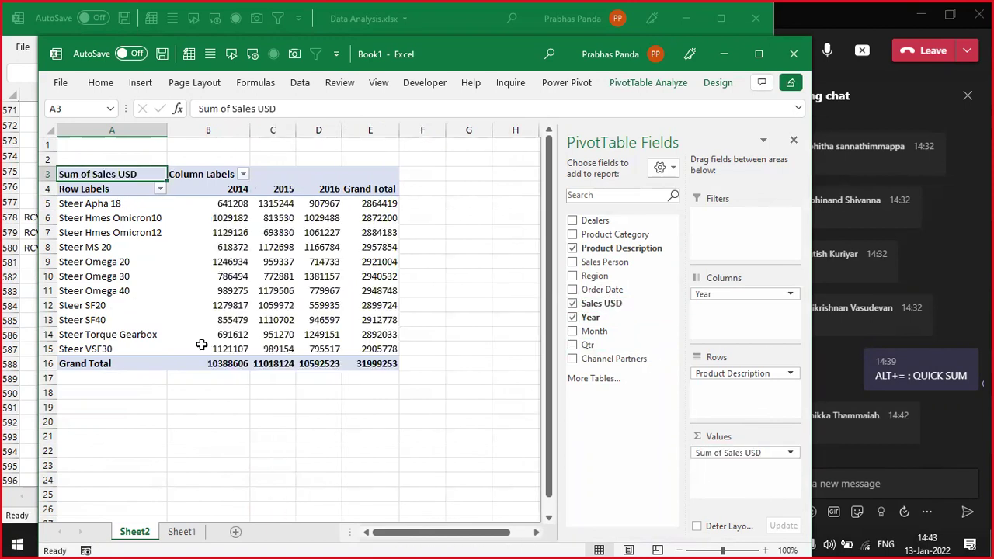
pyautogui.moveTo(259, 289)
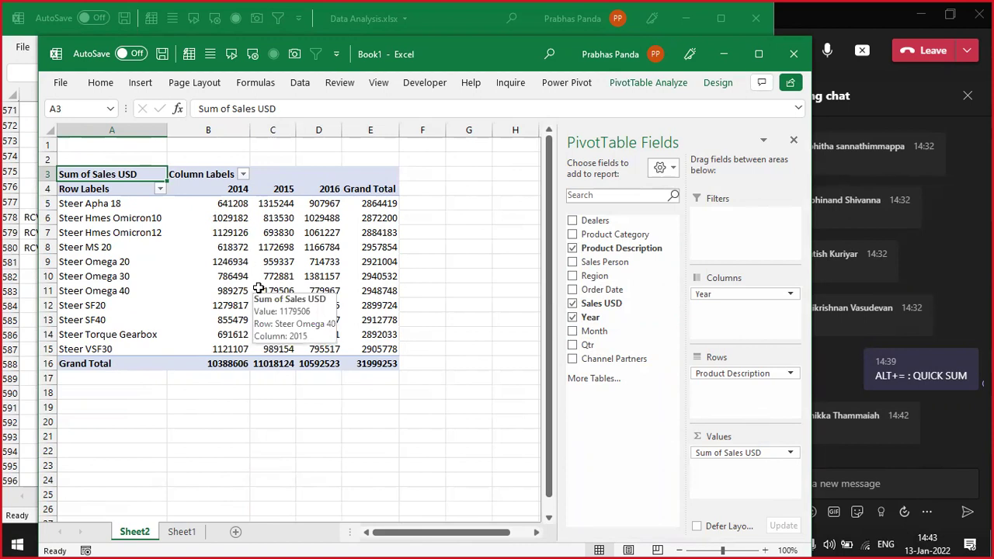
pyautogui.moveTo(204, 193)
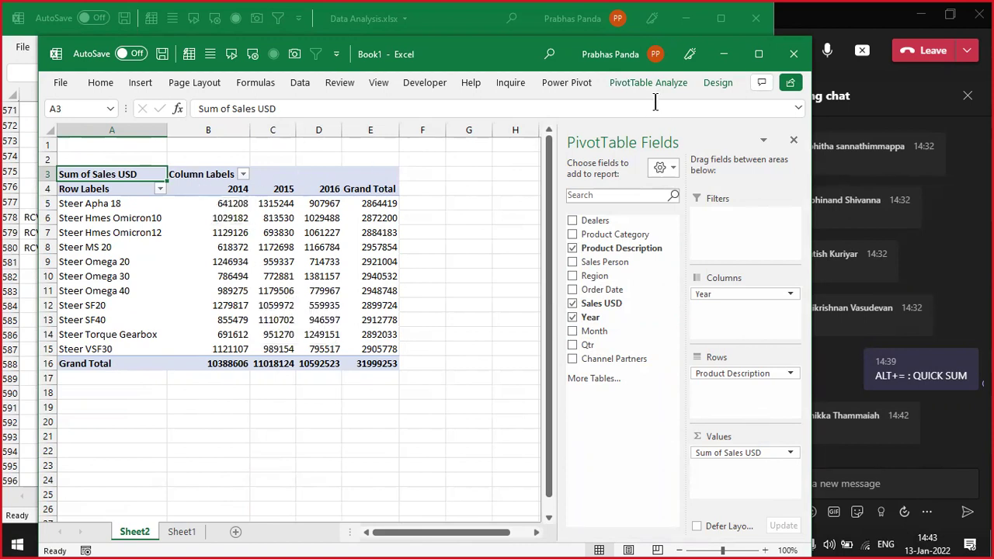
# Step: Apply a blue Medium PivotTable style to the pivot
pyautogui.click(718, 85)
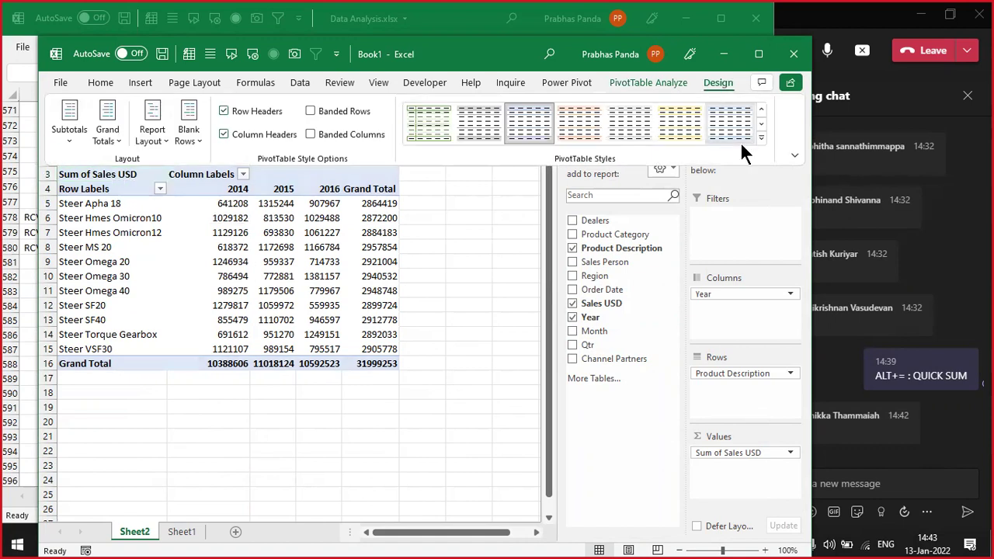
pyautogui.click(761, 138)
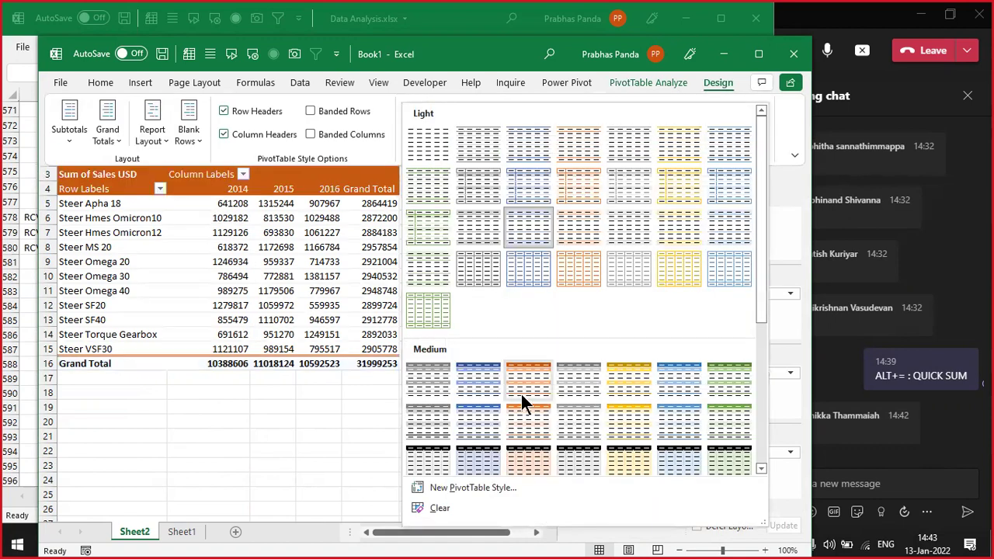
pyautogui.click(688, 374)
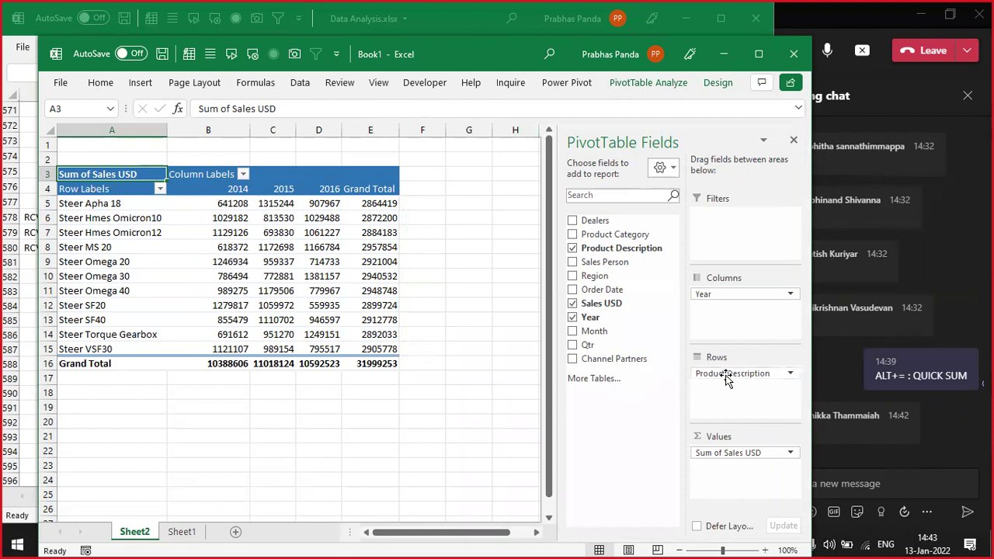
# Step: Change the pivot's report layout to Show in Tabular Form
pyautogui.click(710, 82)
pyautogui.click(152, 136)
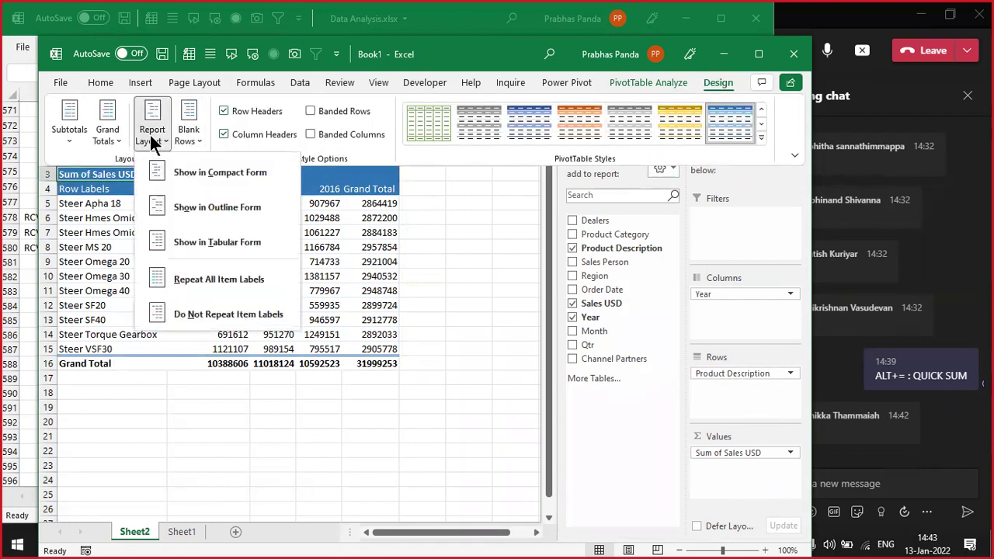
pyautogui.click(233, 245)
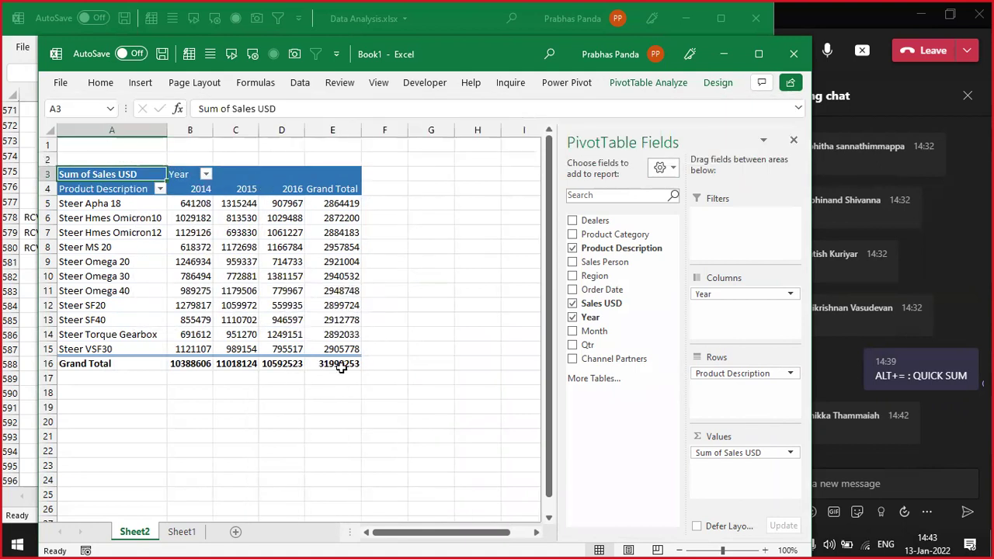
# Step: AutoSum Sheet1's Sales USD column and compare it with the pivot's 31999253 Grand Total
pyautogui.click(182, 532)
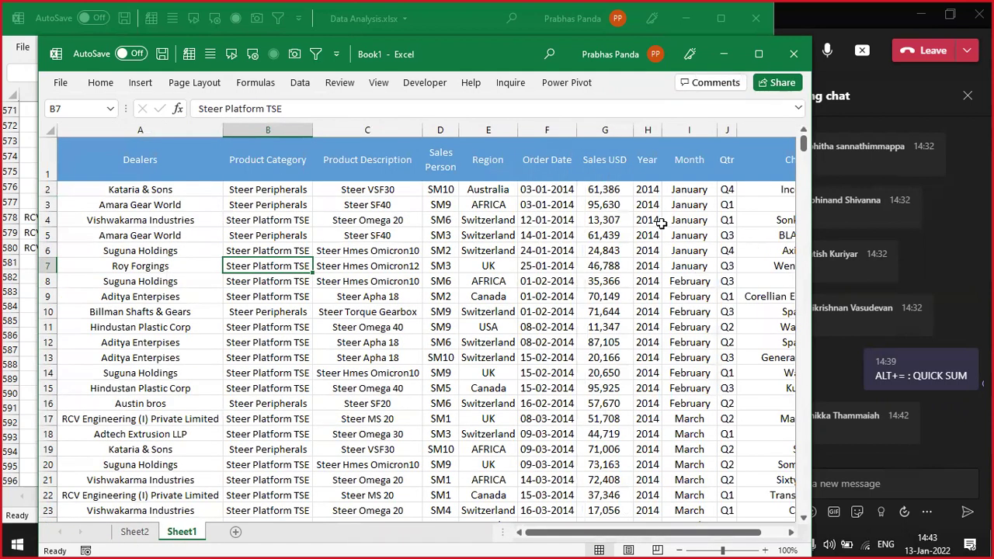
pyautogui.click(610, 205)
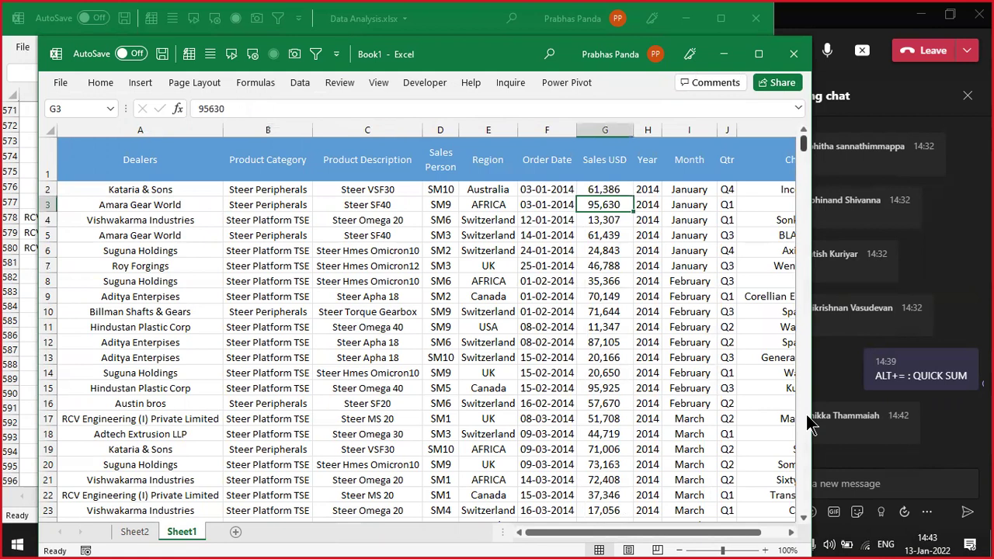
pyautogui.hotkey('ctrl', 'Down')
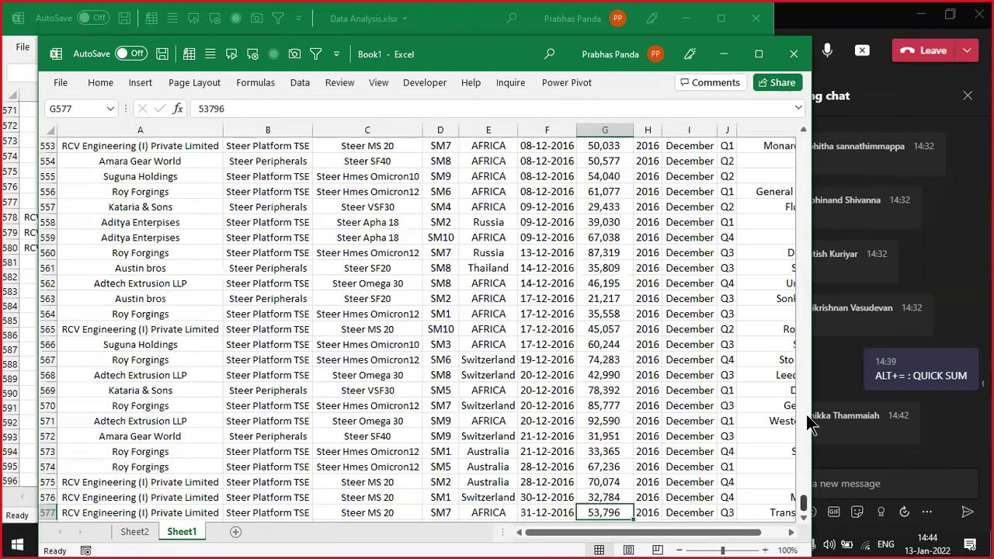
pyautogui.scroll(-5, 629, 293)
pyautogui.click(621, 295)
pyautogui.hotkey('alt', '=')
pyautogui.press('Return')
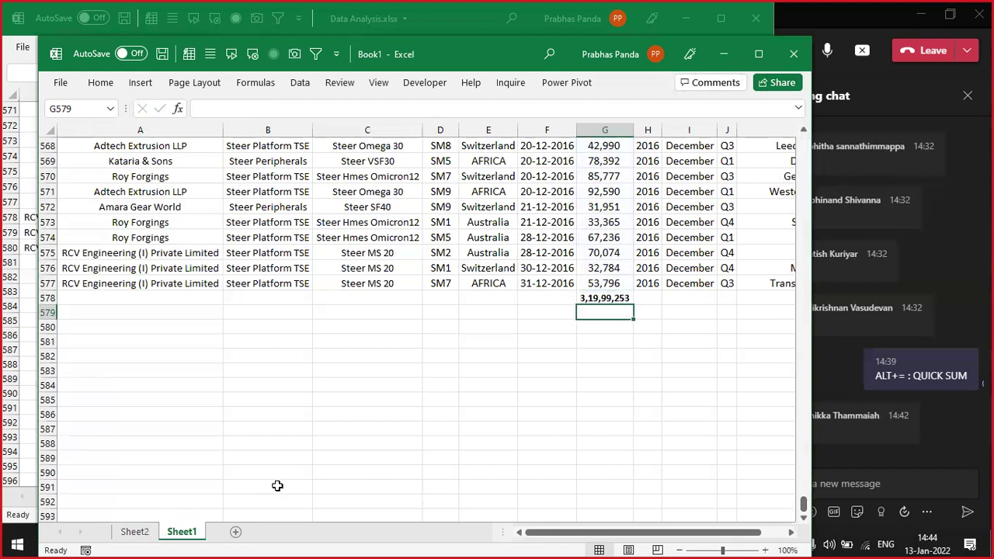
pyautogui.click(142, 531)
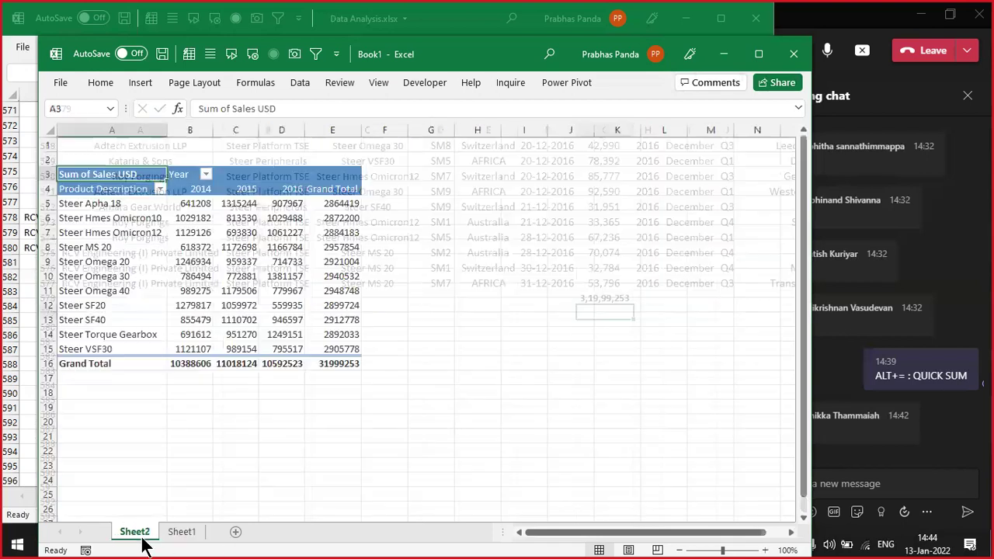
pyautogui.click(330, 364)
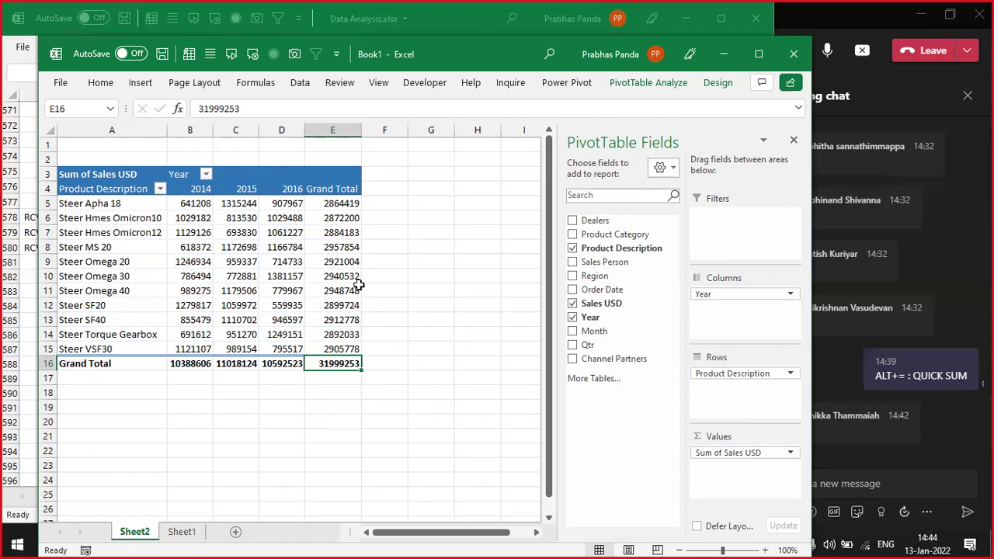
# Step: Sort the products by Grand Total largest to smallest, putting Steer MS 20 first
pyautogui.click(339, 235)
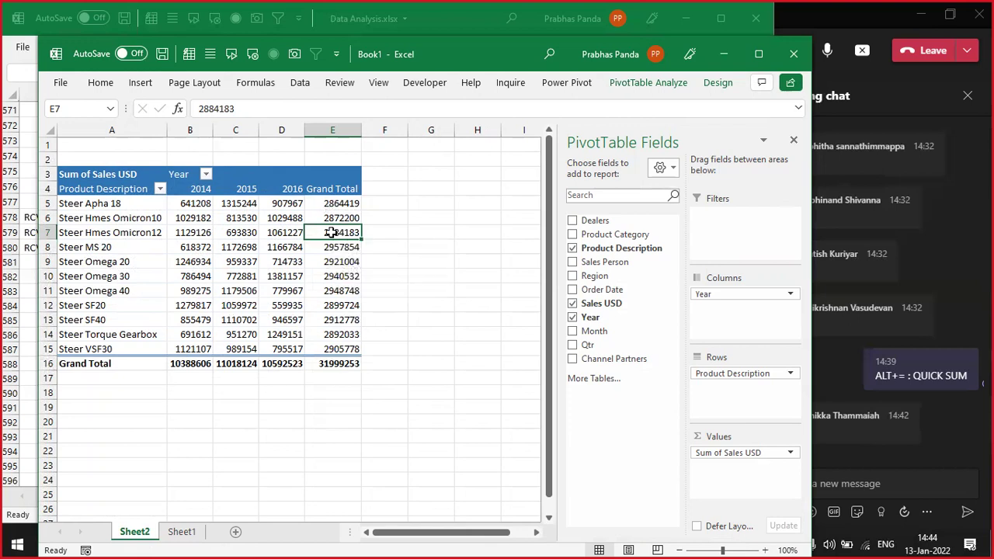
pyautogui.rightClick(332, 233)
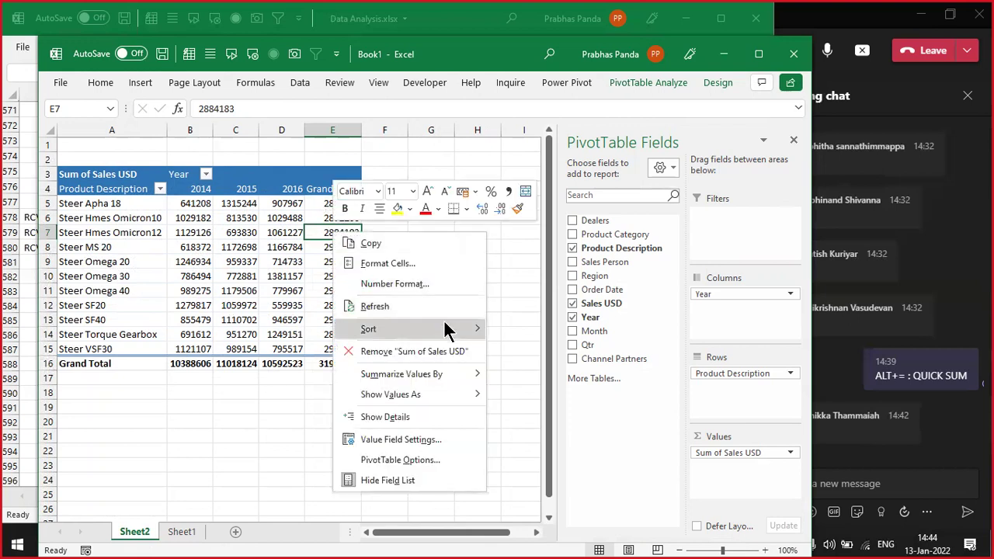
pyautogui.moveTo(450, 330)
pyautogui.click(530, 350)
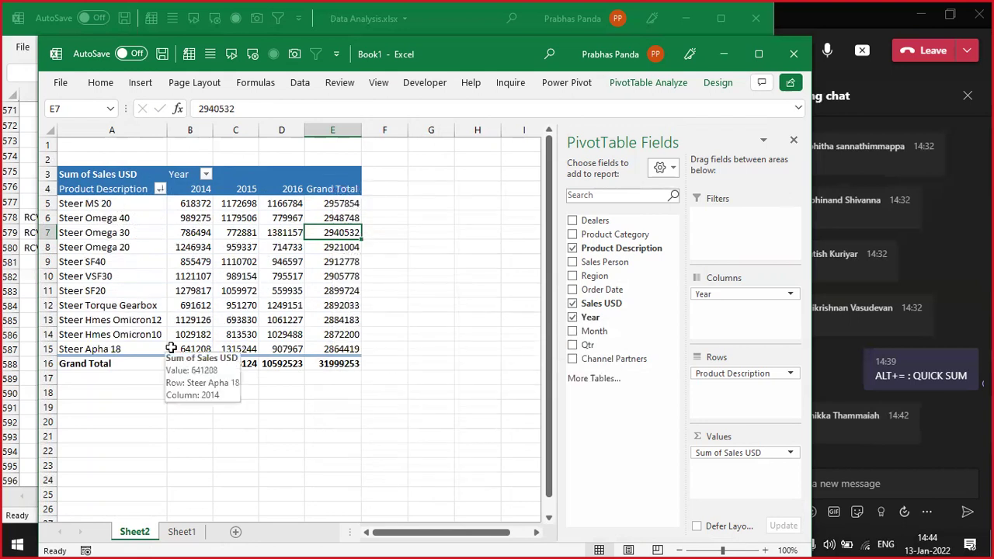
pyautogui.keyDown('ctrl'); pyautogui.scroll(3, 171, 348); pyautogui.keyUp('ctrl')
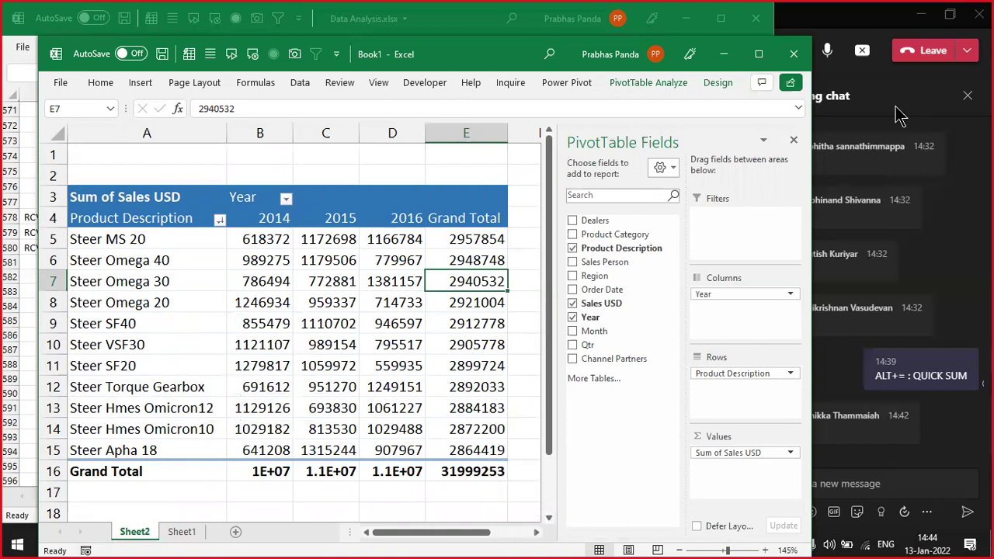
# Step: Close Book1 with Don't Save and return to the PIVOT(1) sheet of Data Analysis.xlsx
pyautogui.click(793, 54)
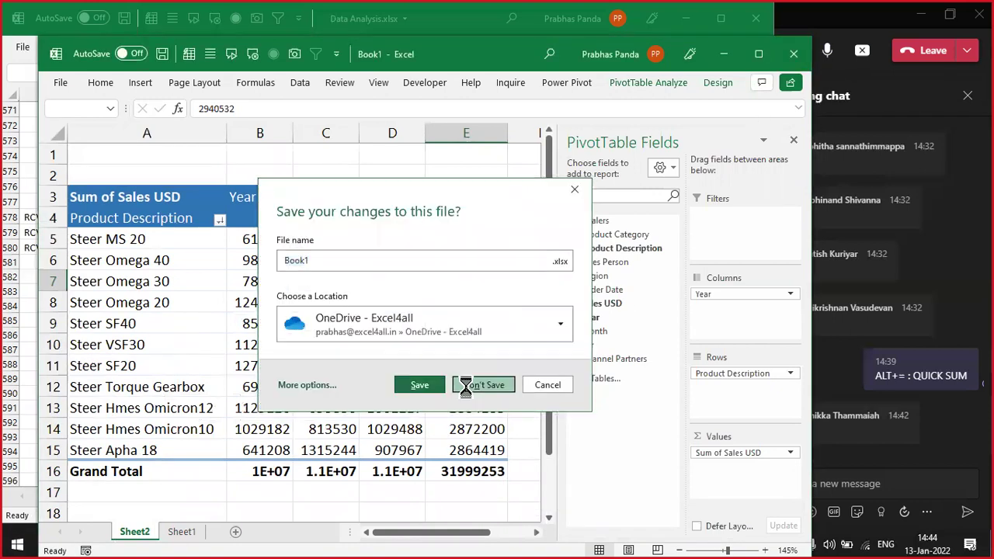
pyautogui.click(478, 385)
pyautogui.click(100, 498)
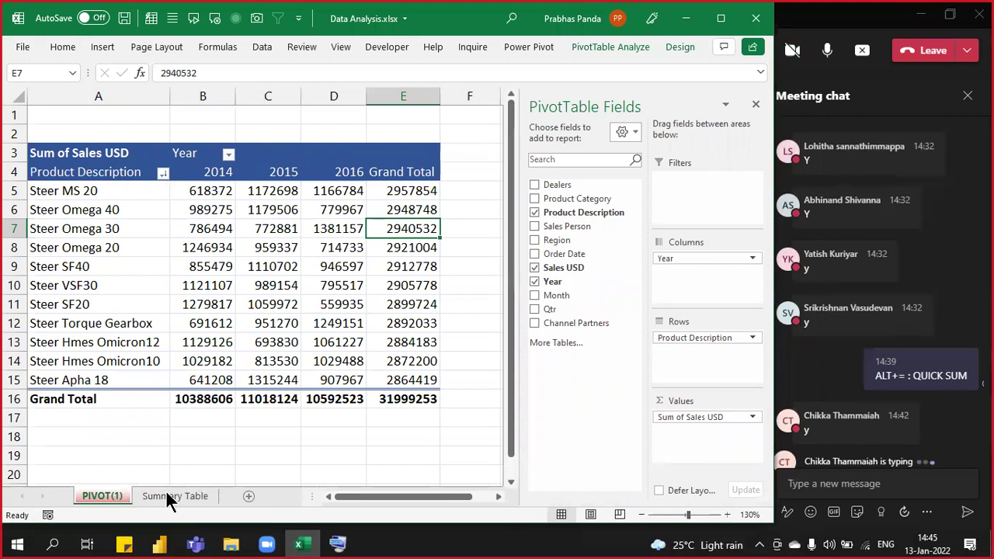
# Step: Copy the PIVOT(1) sheet using Move or Copy with Create a copy ticked
pyautogui.rightClick(110, 497)
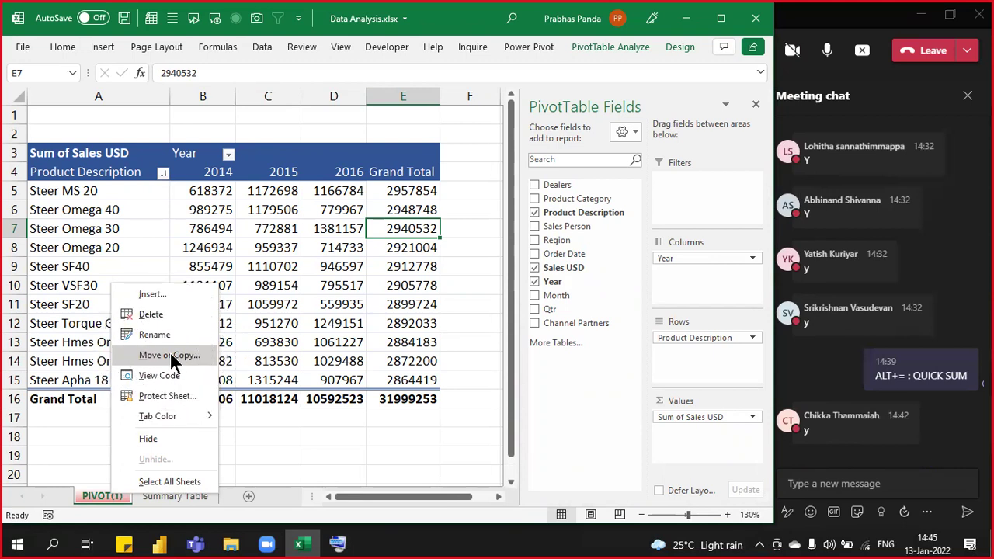
pyautogui.click(169, 355)
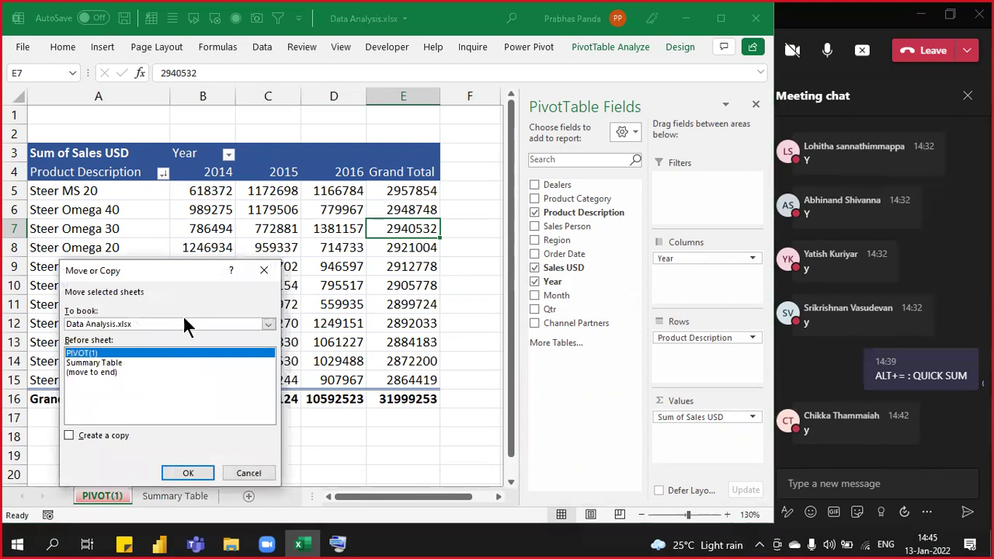
pyautogui.moveTo(187, 269); pyautogui.dragTo(506, 145)
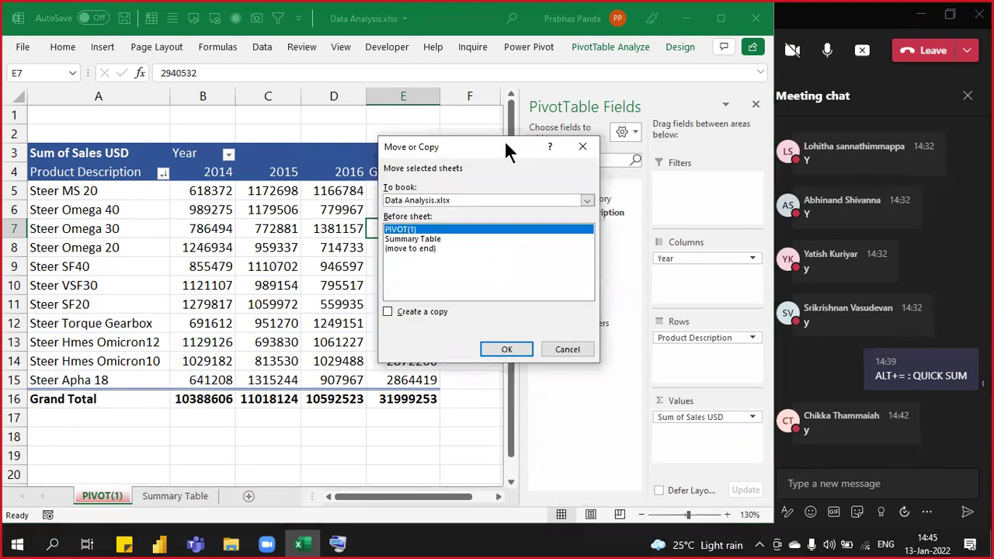
pyautogui.click(410, 318)
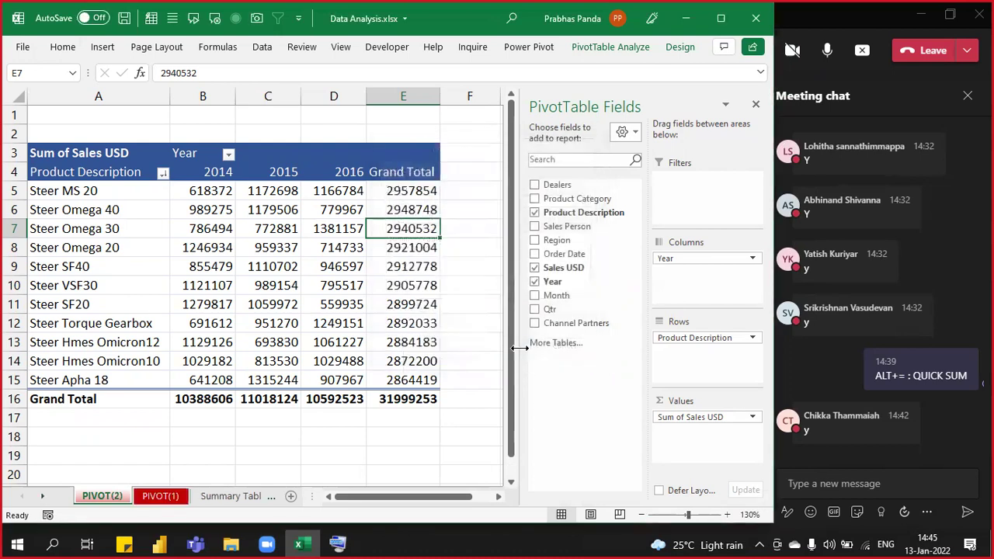
# Step: Set the PIVOT(2) sheet tab colour to Orange from Standard Colors
pyautogui.rightClick(99, 494)
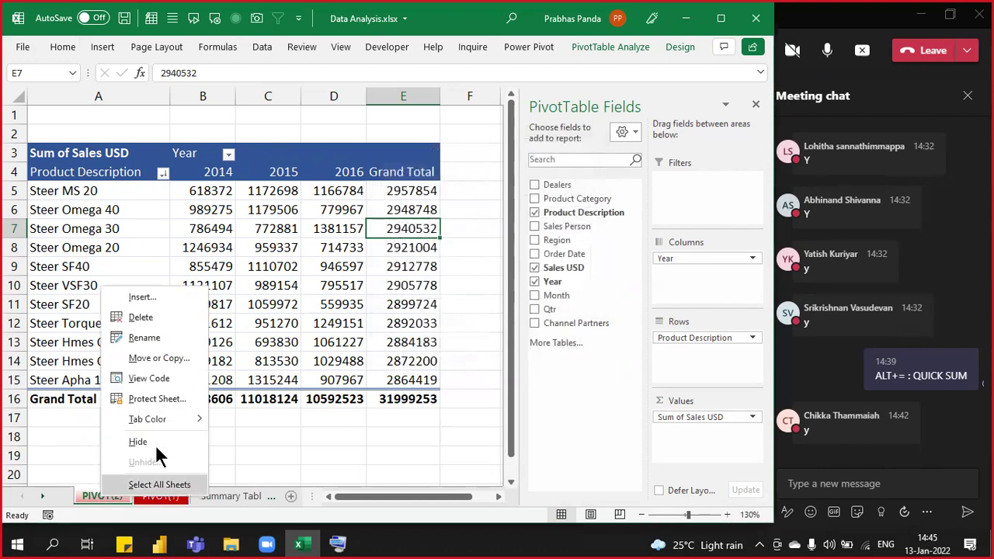
pyautogui.moveTo(176, 417)
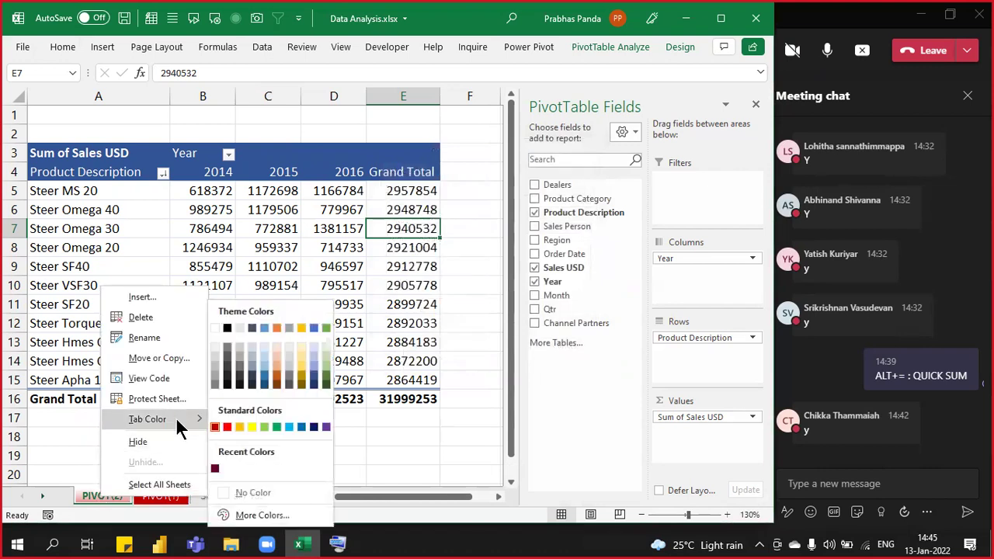
pyautogui.click(240, 427)
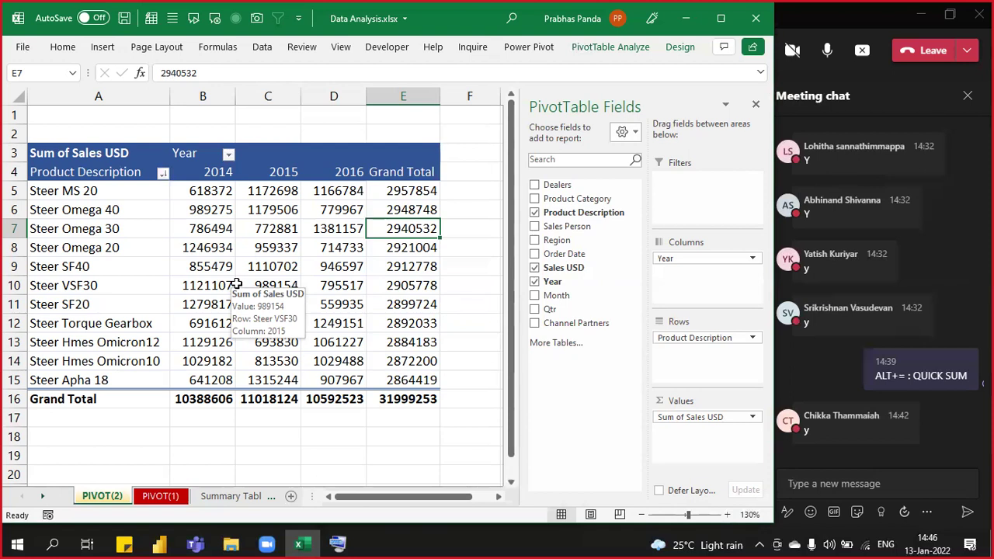
# Step: Select the pivot's year columns and product rows, then reopen the PivotTable Fields list
pyautogui.click(177, 270)
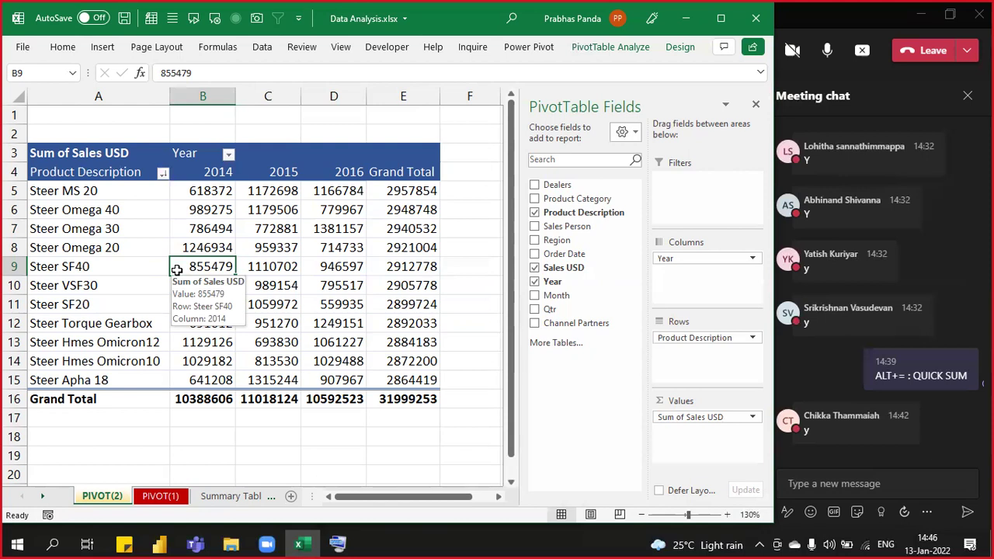
pyautogui.moveTo(203, 96); pyautogui.dragTo(322, 110)
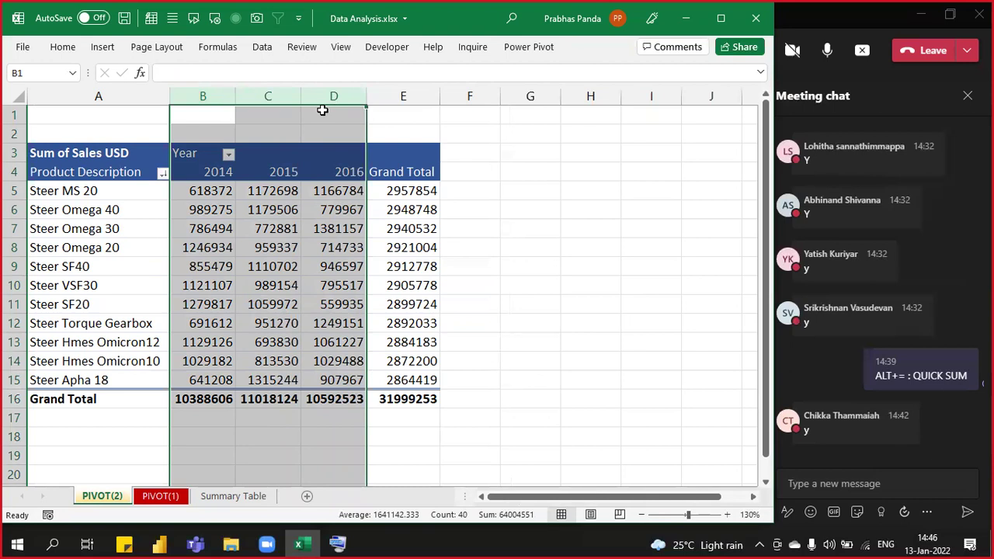
pyautogui.moveTo(14, 190); pyautogui.dragTo(13, 380)
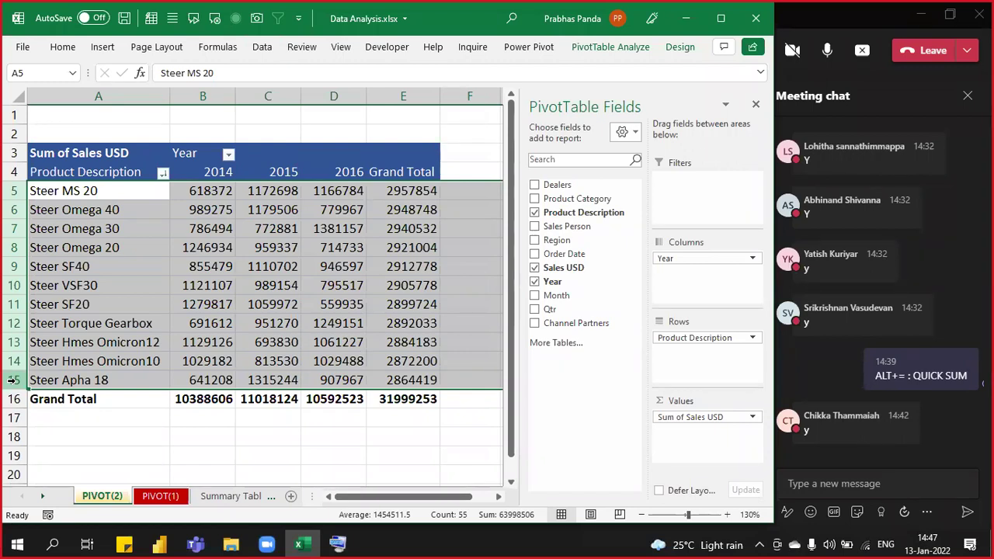
pyautogui.moveTo(205, 96); pyautogui.dragTo(386, 130)
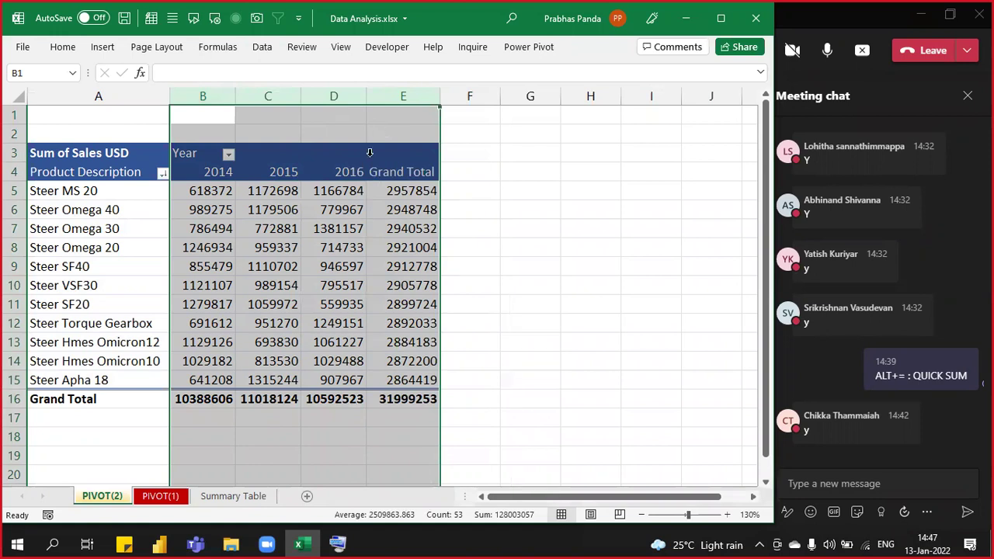
pyautogui.click(309, 228)
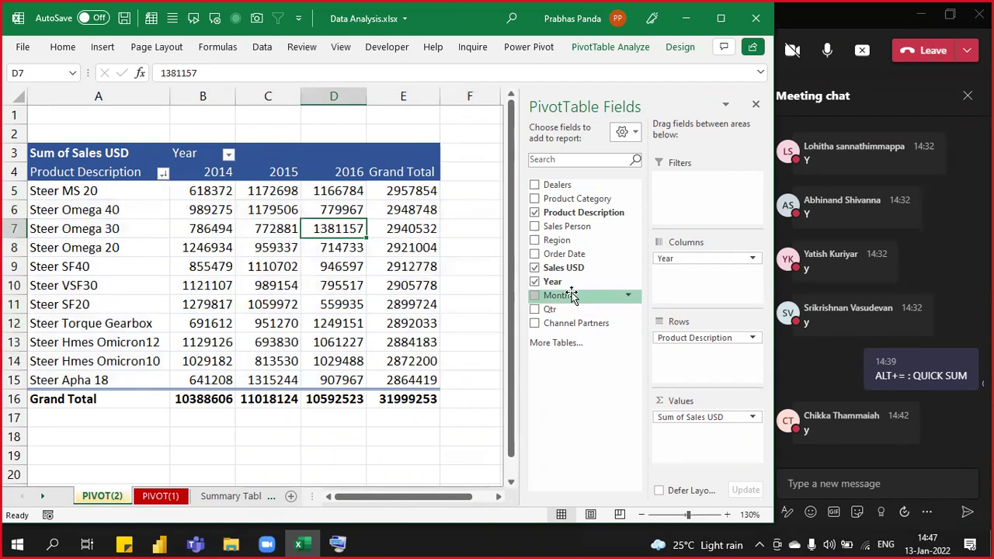
# Step: Nest Month under Product Description in Rows, zoom the sheet to 120%, and narrow the Fields pane
pyautogui.moveTo(571, 296); pyautogui.dragTo(683, 371)
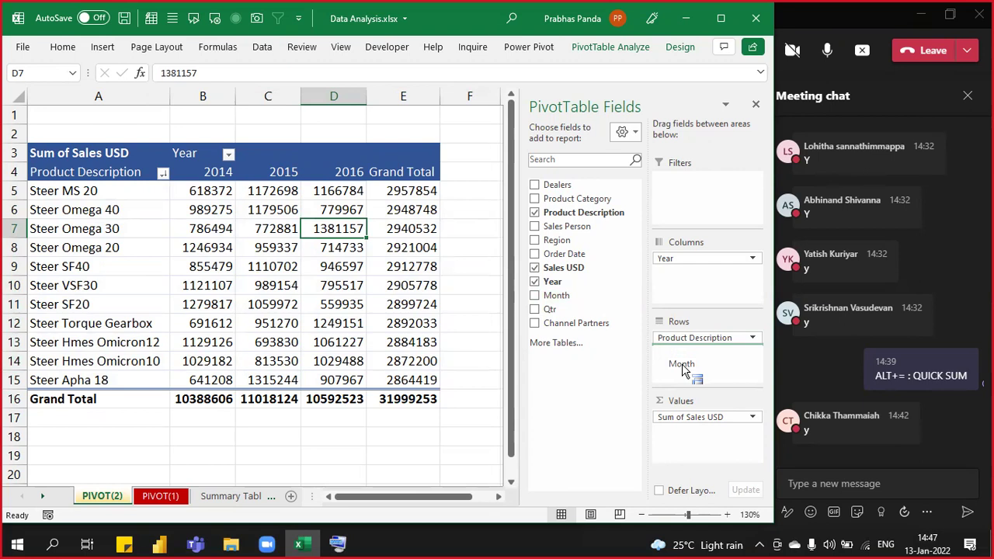
pyautogui.moveTo(683, 370); pyautogui.dragTo(685, 372)
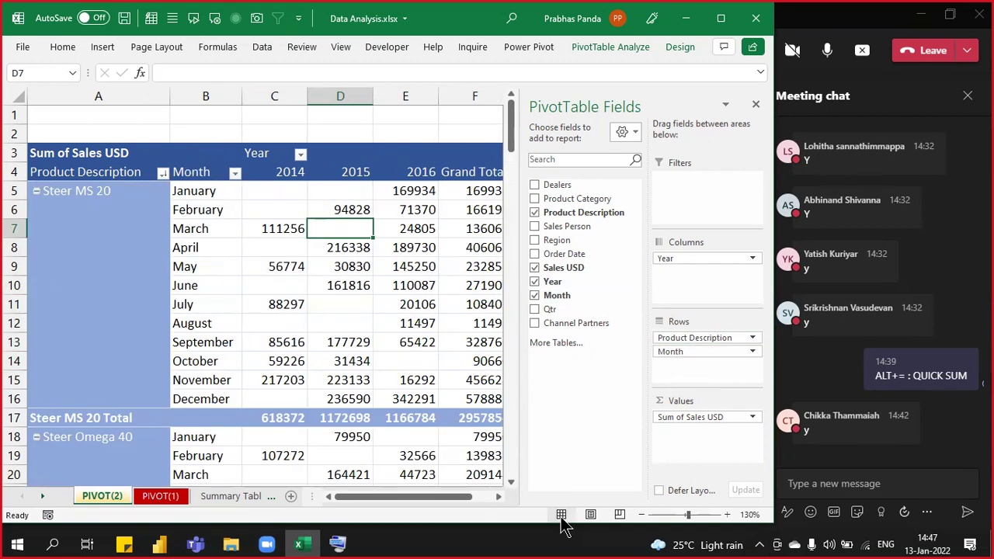
pyautogui.click(641, 514)
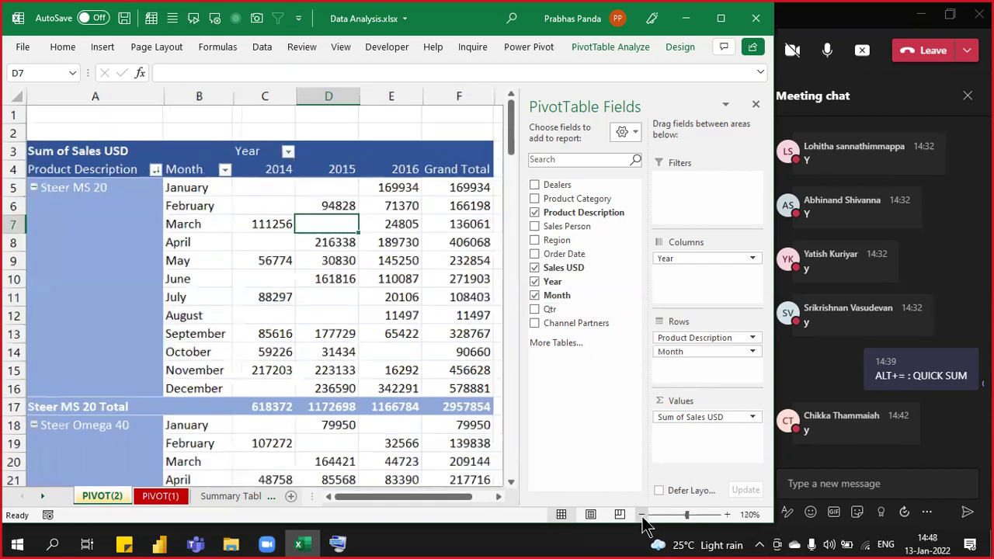
pyautogui.moveTo(522, 355); pyautogui.dragTo(560, 351)
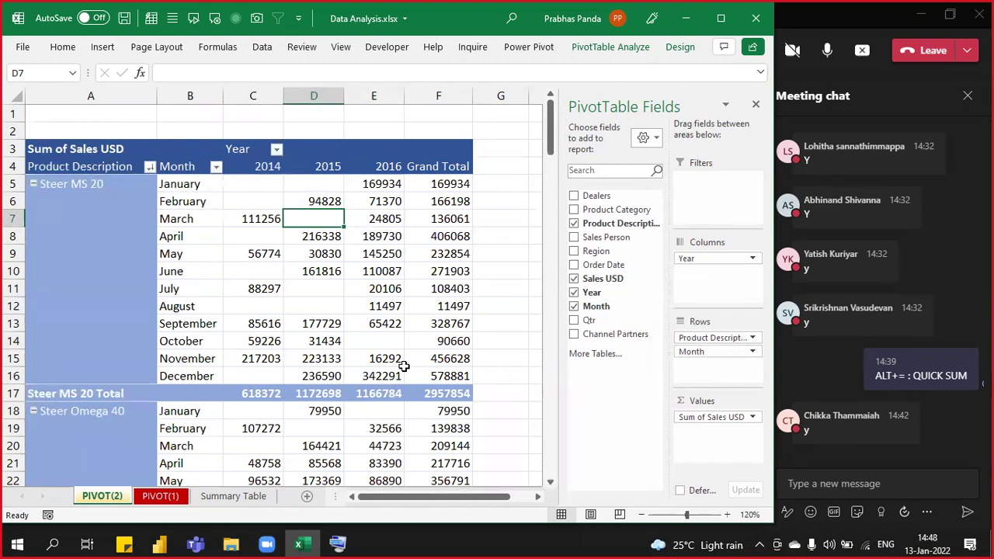
pyautogui.moveTo(404, 366)
pyautogui.moveTo(257, 96); pyautogui.dragTo(363, 110)
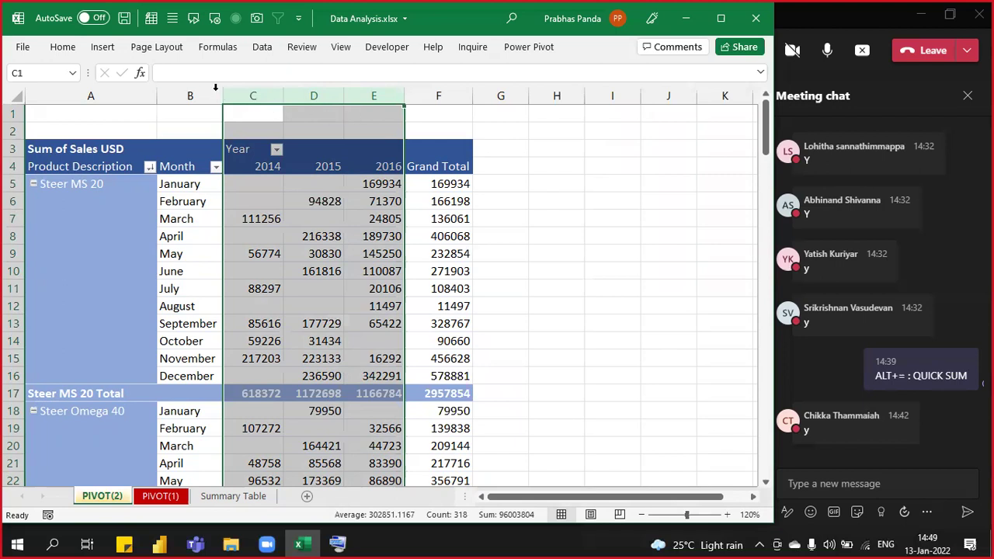
pyautogui.click(191, 91)
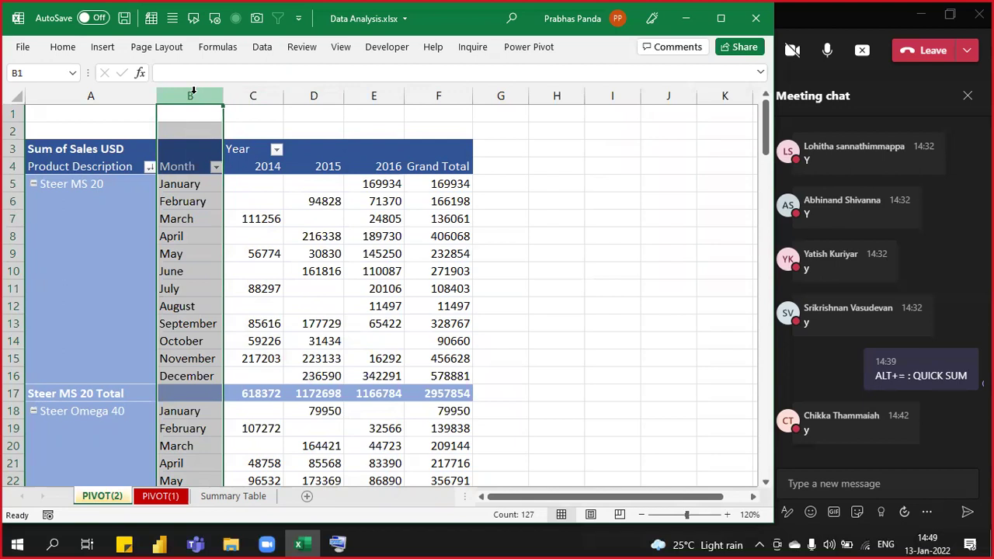
pyautogui.click(90, 91)
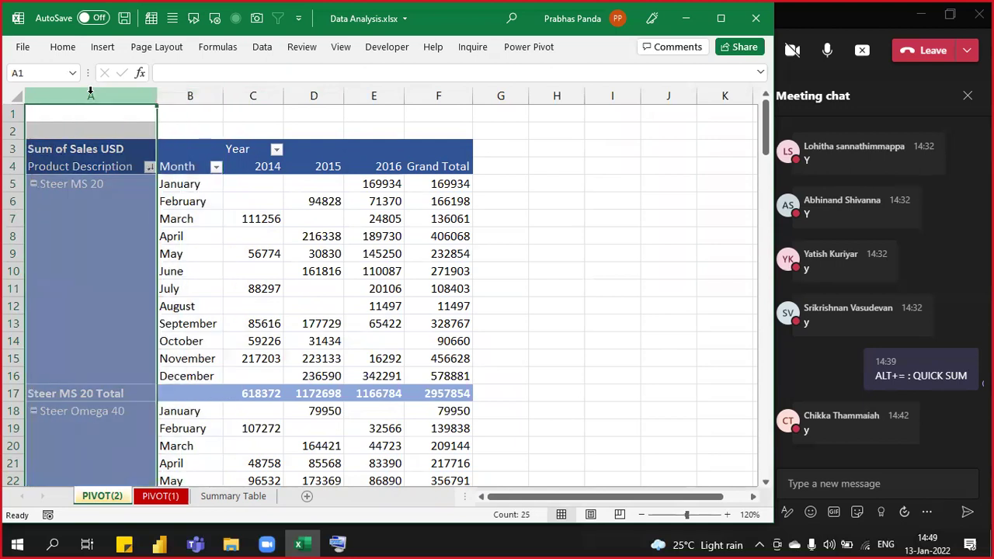
pyautogui.click(199, 96)
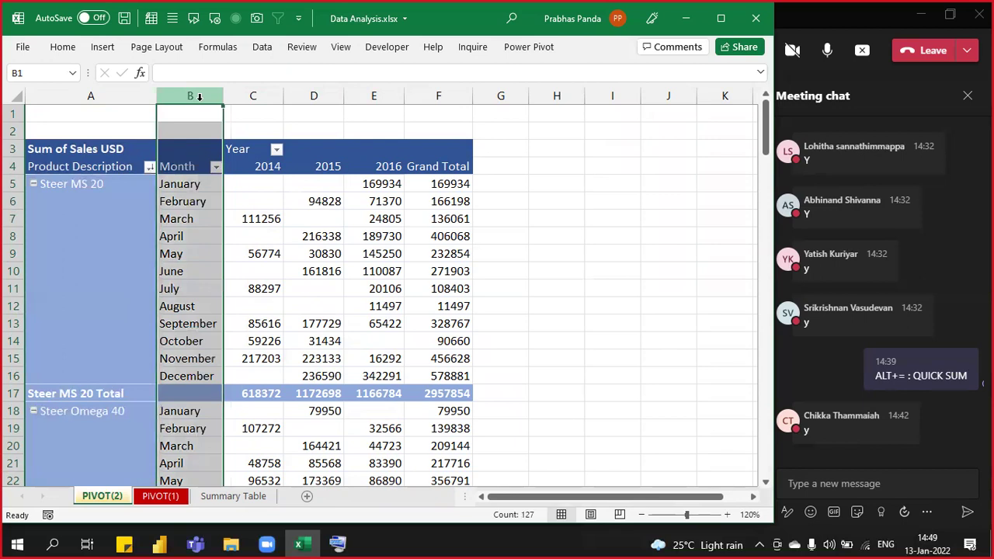
pyautogui.click(91, 95)
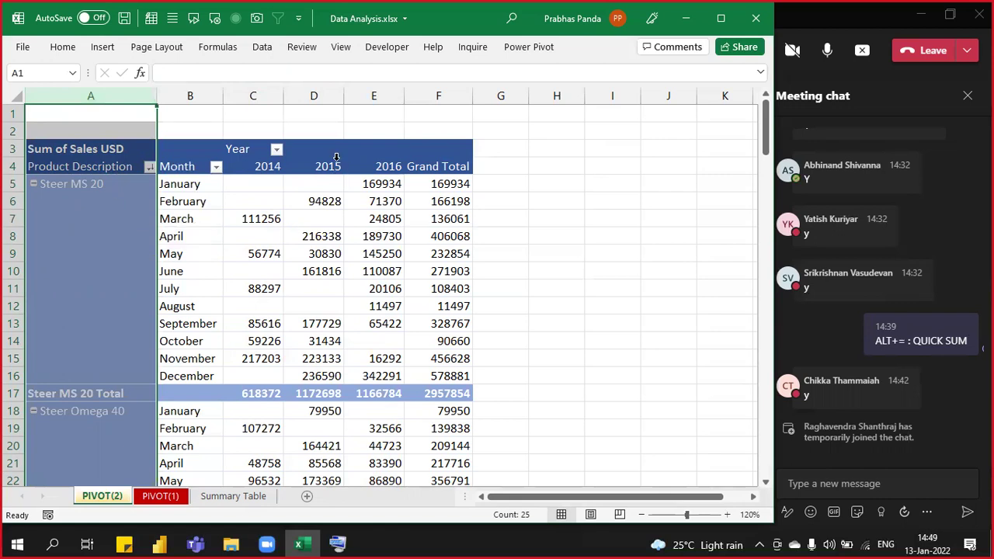
pyautogui.click(255, 95)
pyautogui.moveTo(295, 101); pyautogui.dragTo(389, 108)
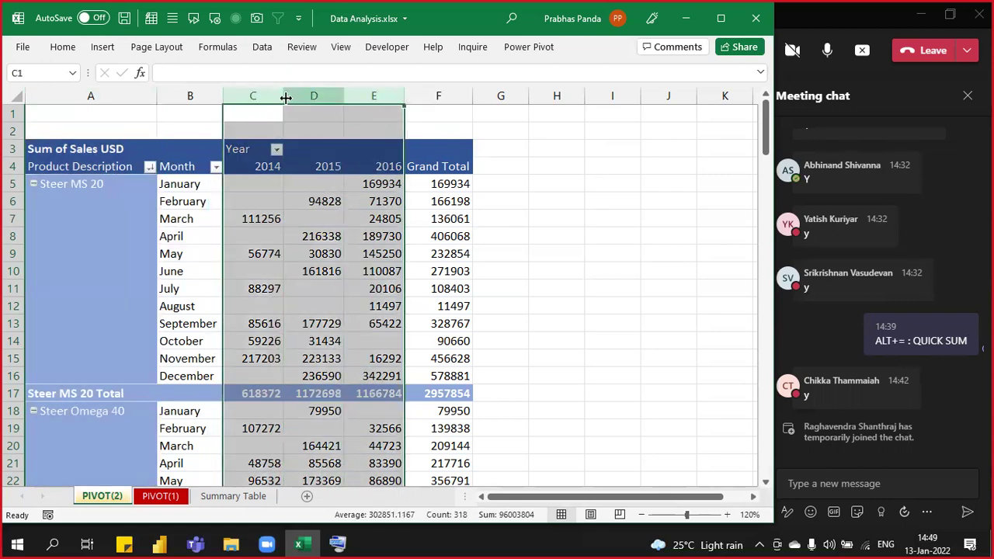
pyautogui.click(193, 93)
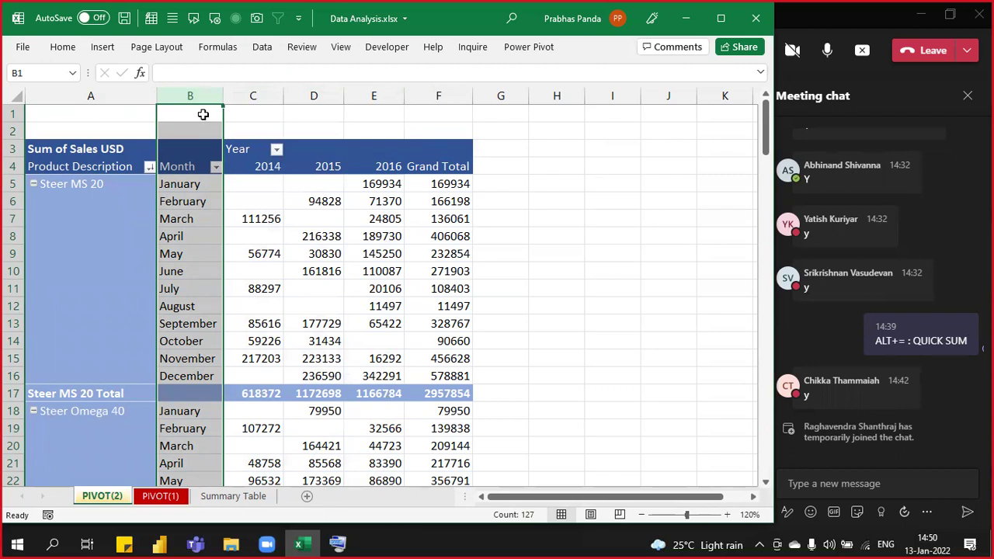
pyautogui.click(286, 320)
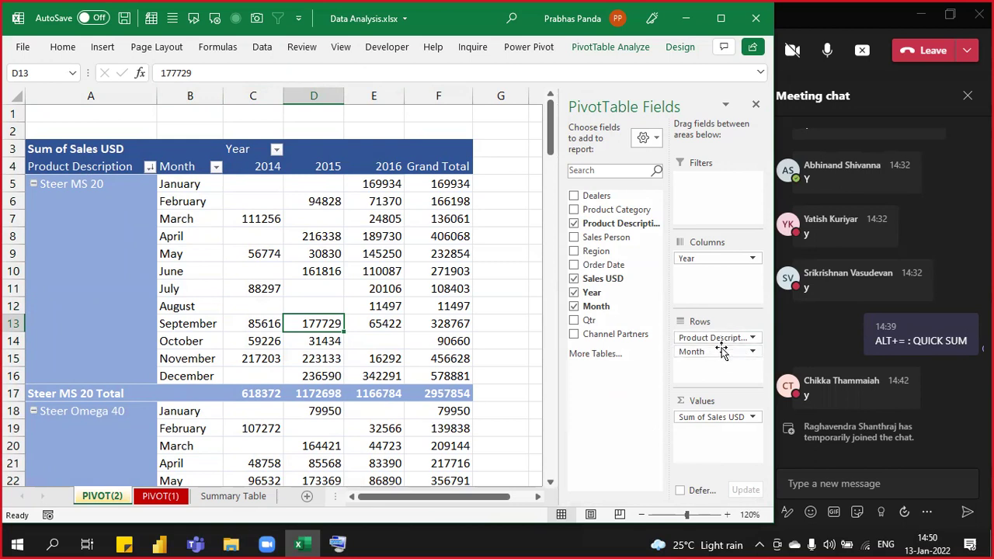
# Step: Move Product Description below Month in Rows, autofit column A, and select columns A and C–E
pyautogui.moveTo(716, 335); pyautogui.dragTo(718, 369)
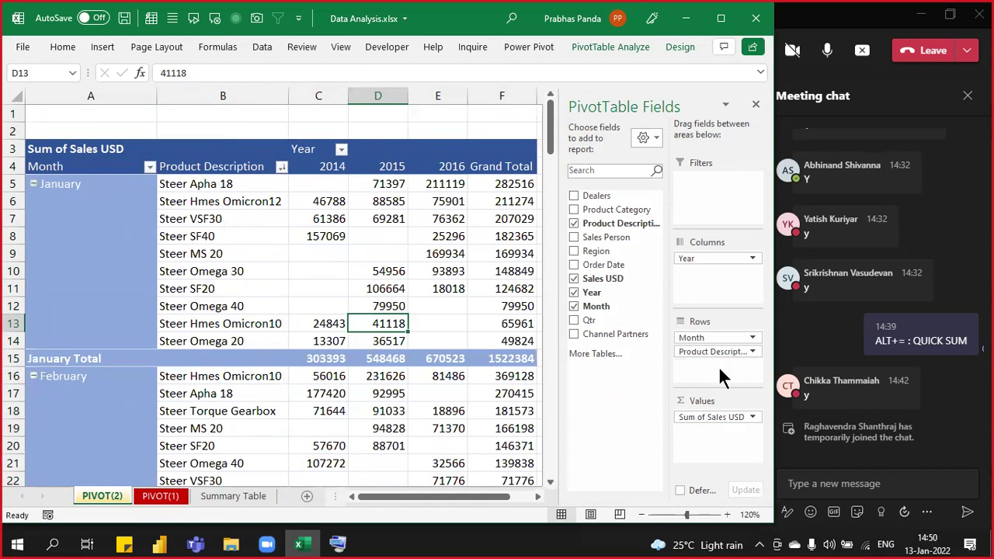
pyautogui.doubleClick(156, 95)
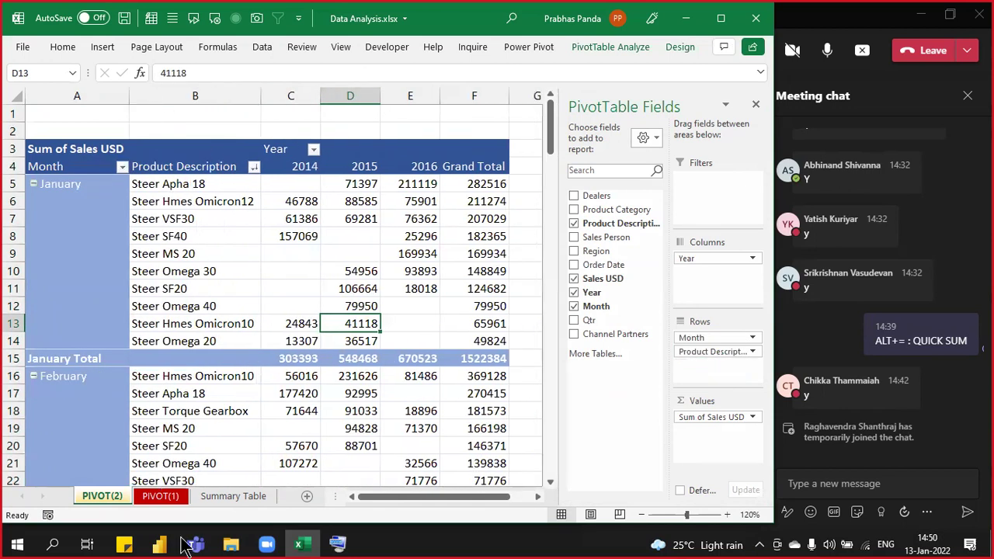
pyautogui.moveTo(290, 95); pyautogui.dragTo(417, 115)
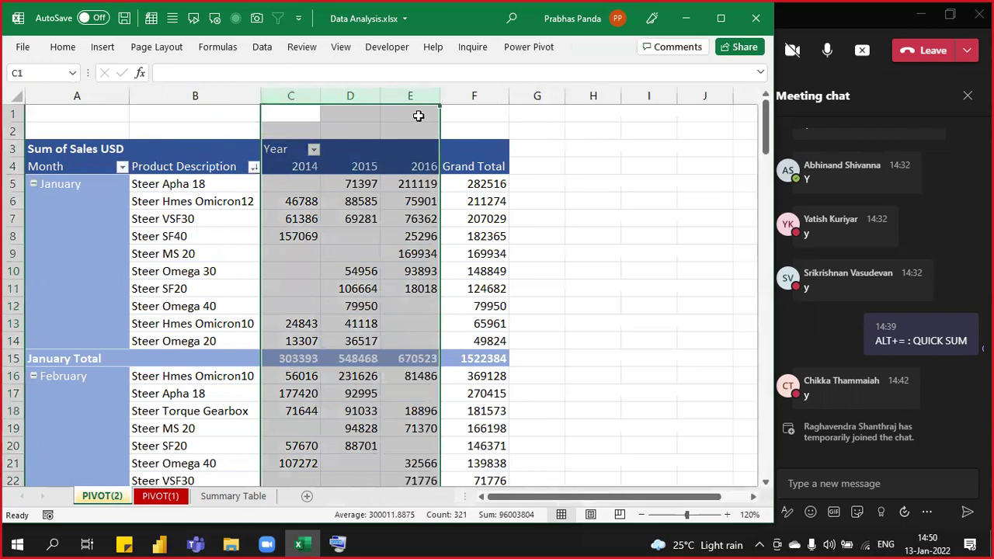
pyautogui.keyDown('ctrl'); pyautogui.click(111, 95); pyautogui.keyUp('ctrl')
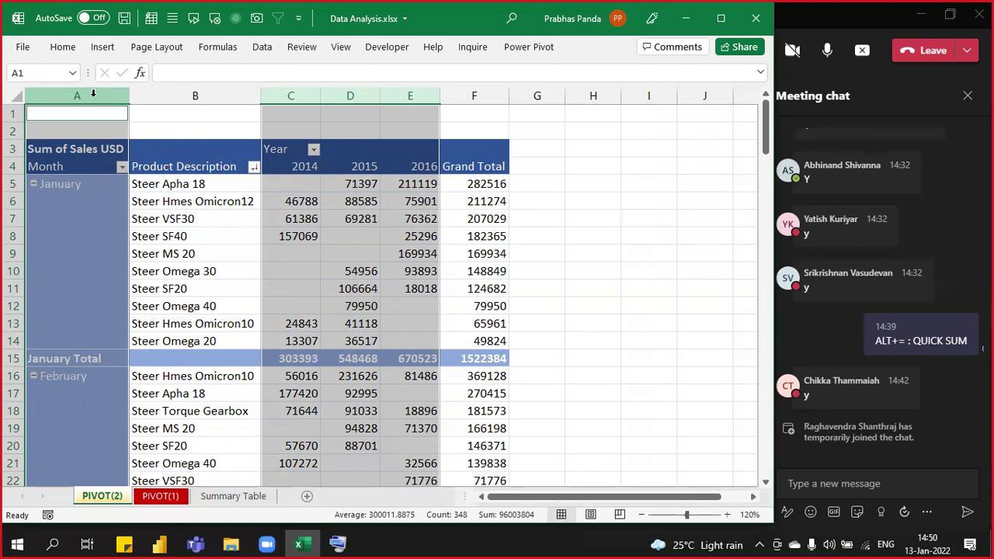
# Step: Reopen the PivotTable Fields pane and inspect January's year values and empty cells like D8 and C12
pyautogui.click(229, 222)
pyautogui.moveTo(301, 186); pyautogui.dragTo(421, 340)
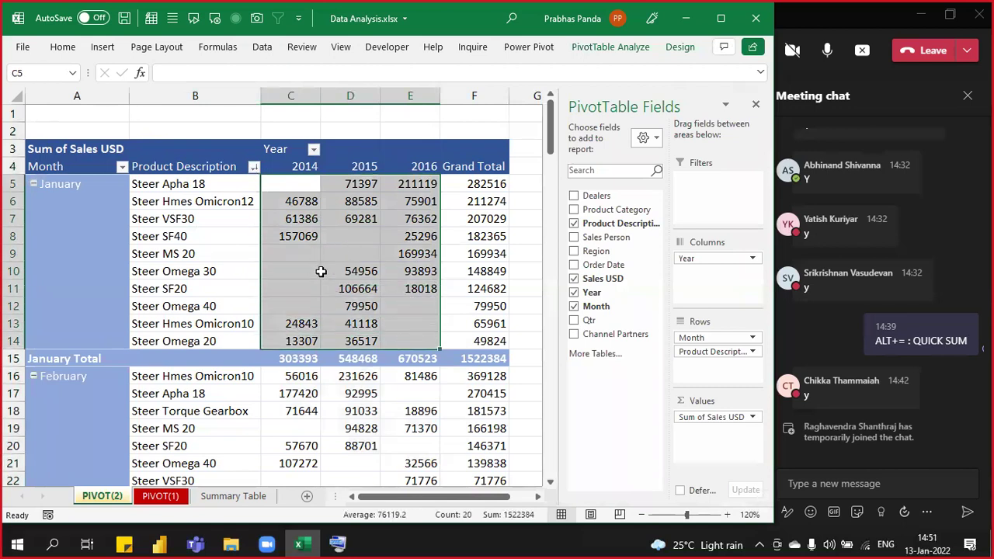
pyautogui.click(278, 182)
pyautogui.click(367, 238)
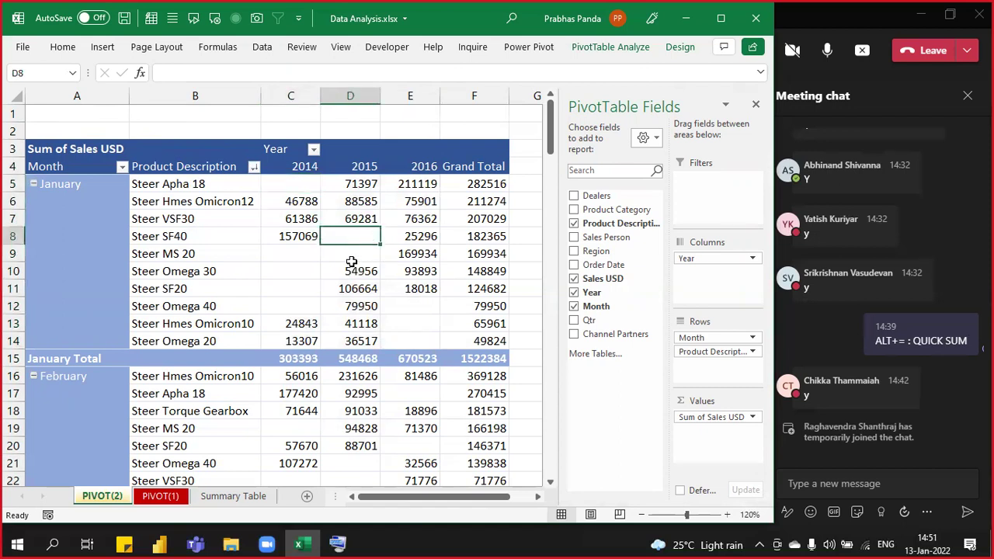
pyautogui.click(310, 272)
pyautogui.click(308, 309)
# Step: Scroll through the months and review January's 2014 values C5:C13 and the product and 2014 columns
pyautogui.scroll(-4, 309, 315)
pyautogui.scroll(-17, 308, 315)
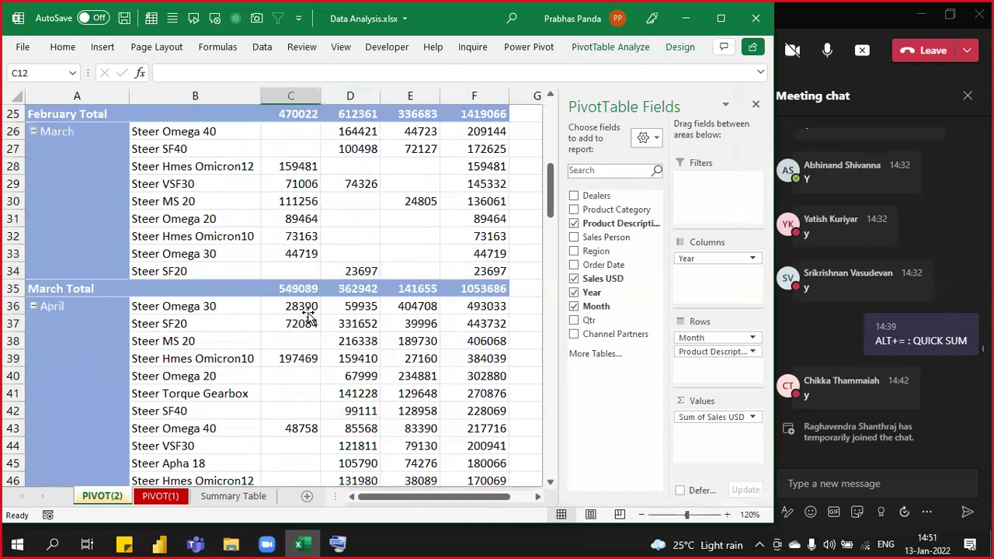
pyautogui.scroll(-13, 308, 314)
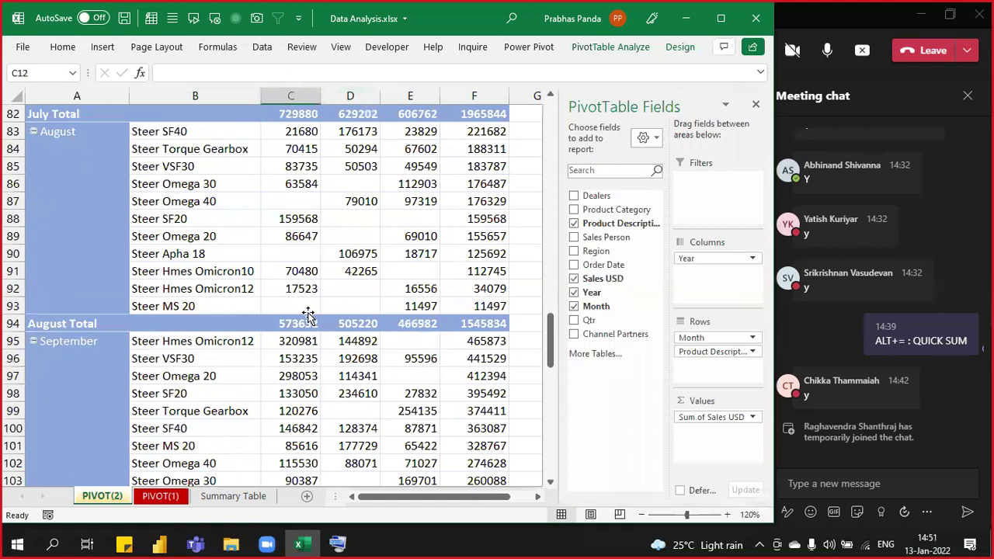
pyautogui.scroll(20, 363, 333)
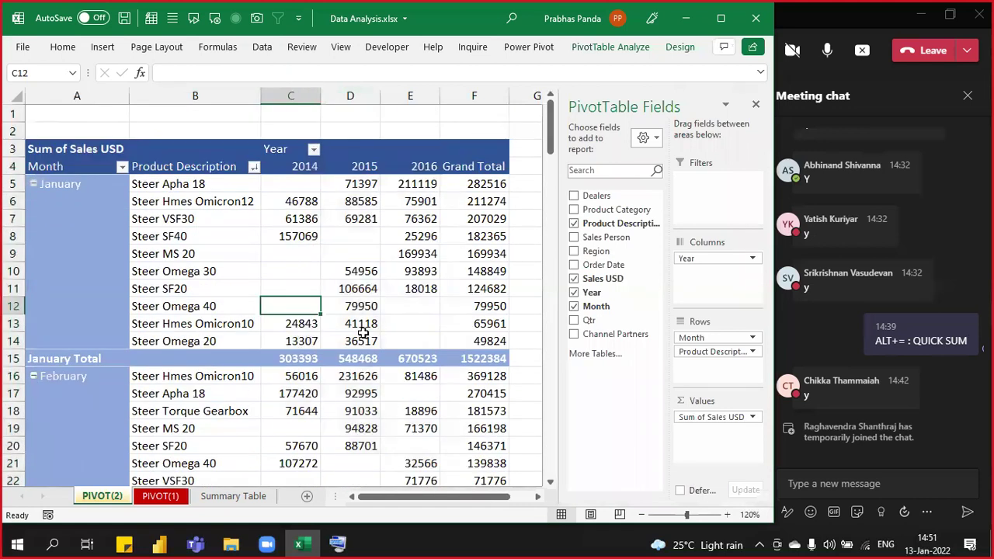
pyautogui.moveTo(292, 187); pyautogui.dragTo(303, 323)
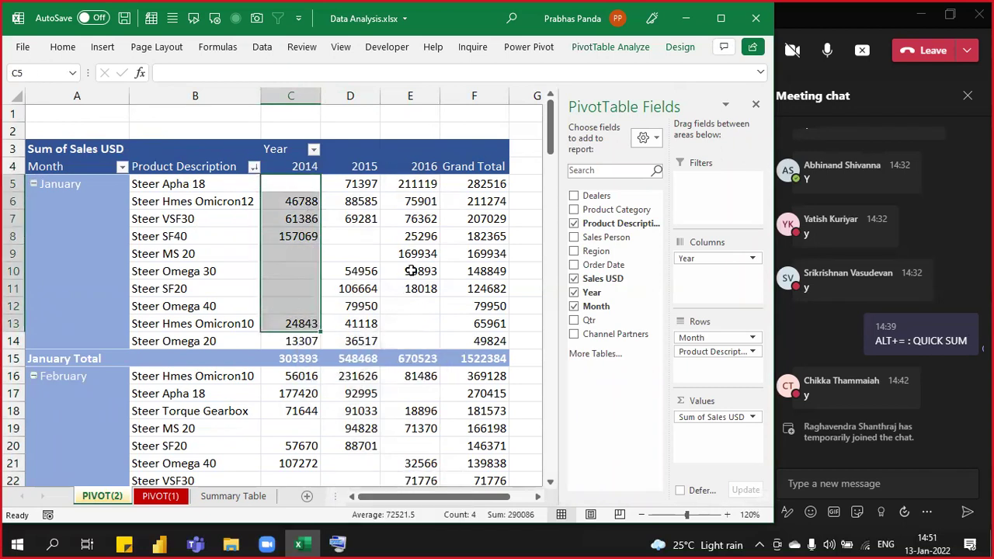
pyautogui.click(348, 234)
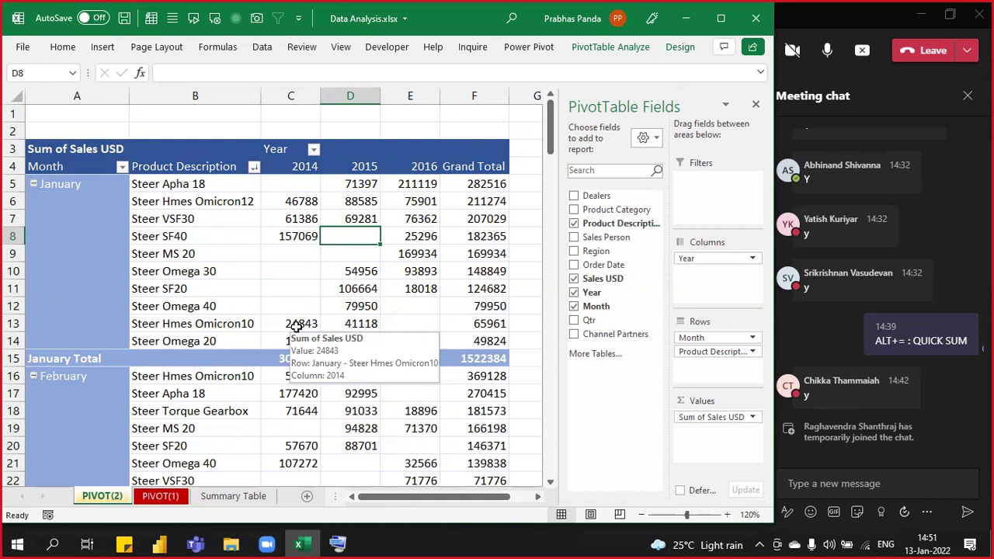
pyautogui.click(290, 95)
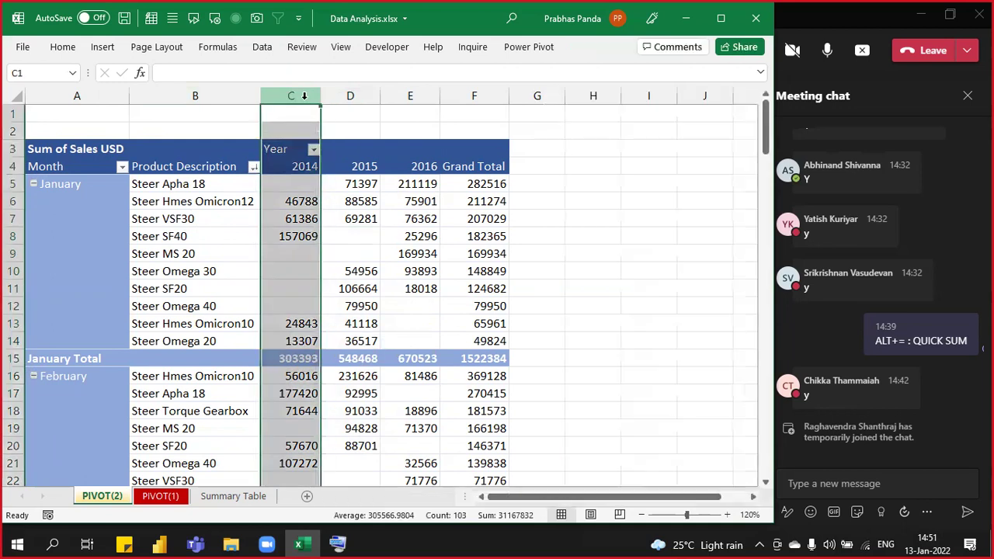
pyautogui.click(178, 95)
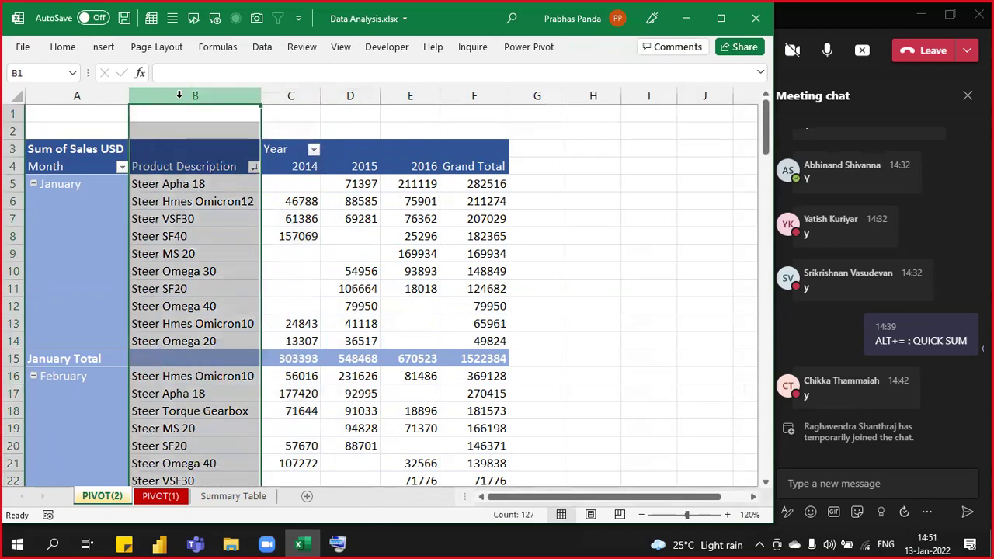
pyautogui.click(326, 183)
pyautogui.click(305, 186)
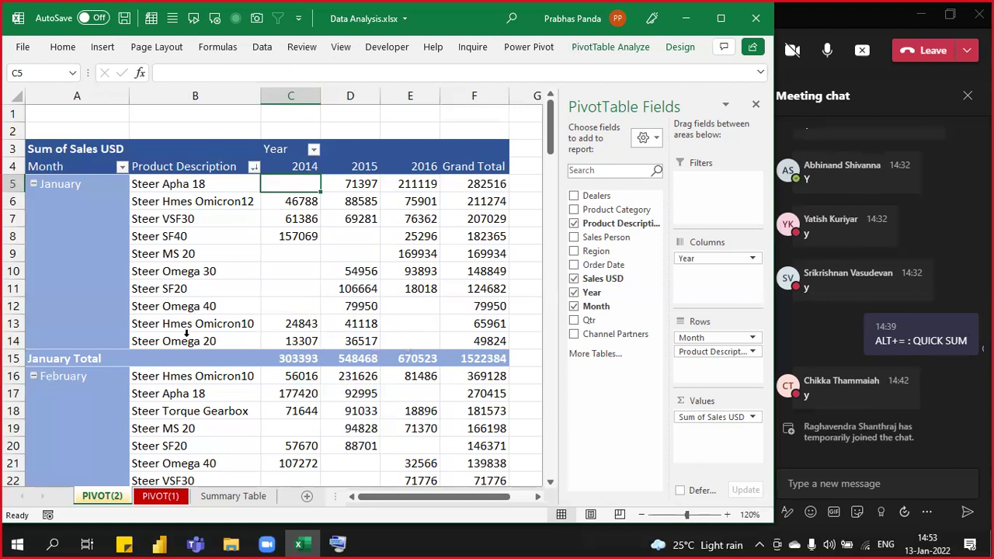
# Step: Set the pivot's PivotTable Options so empty cells show 0 instead of blank
pyautogui.rightClick(299, 255)
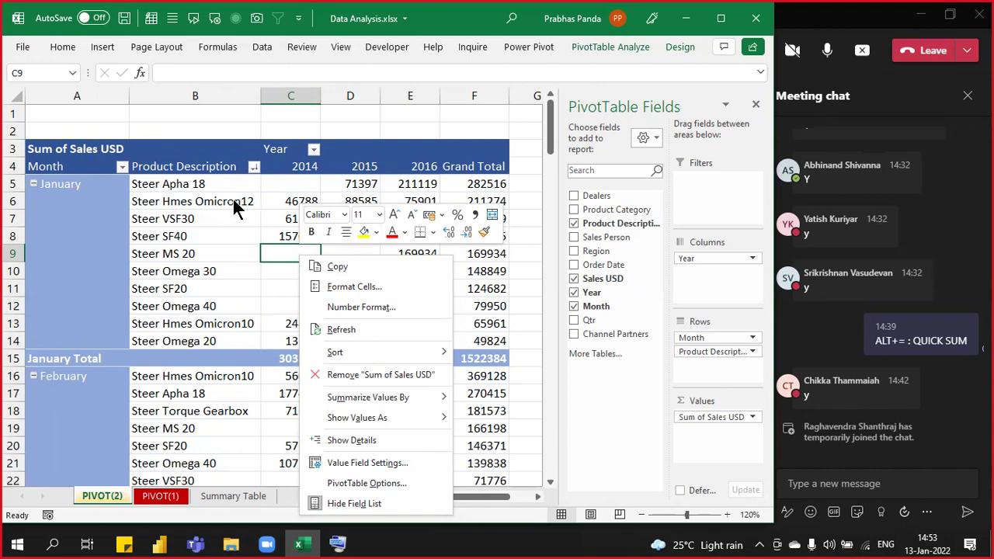
pyautogui.click(387, 482)
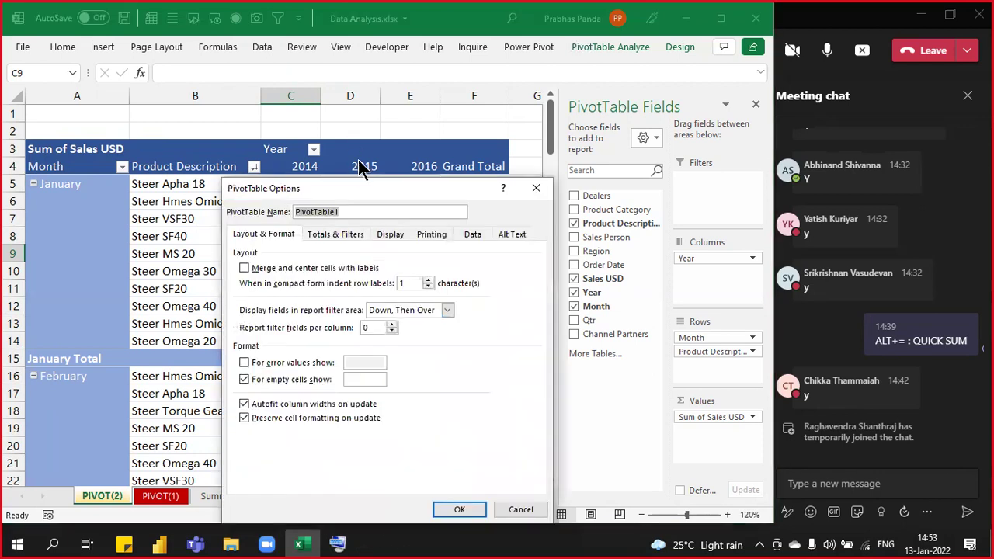
pyautogui.moveTo(356, 188); pyautogui.dragTo(329, 59)
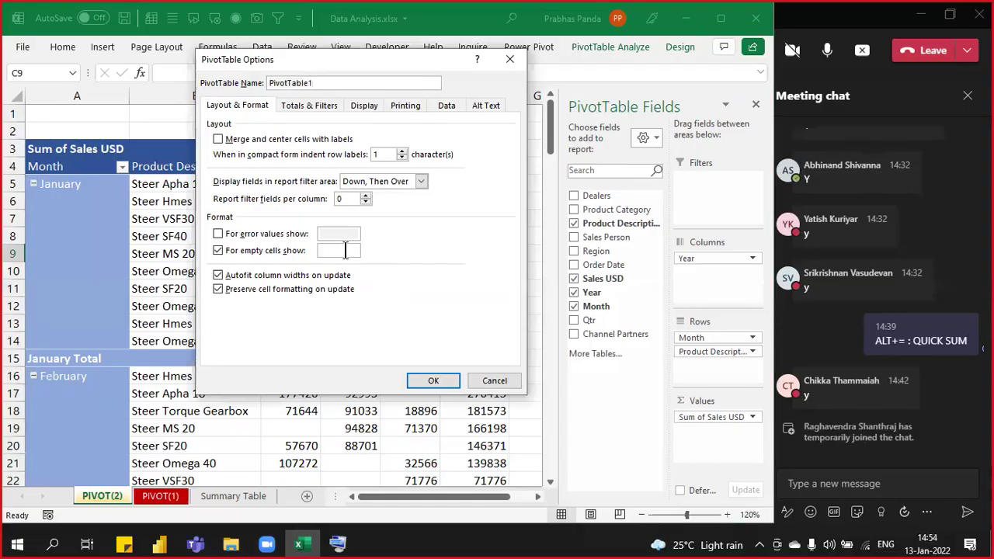
pyautogui.write('0')
pyautogui.click(429, 380)
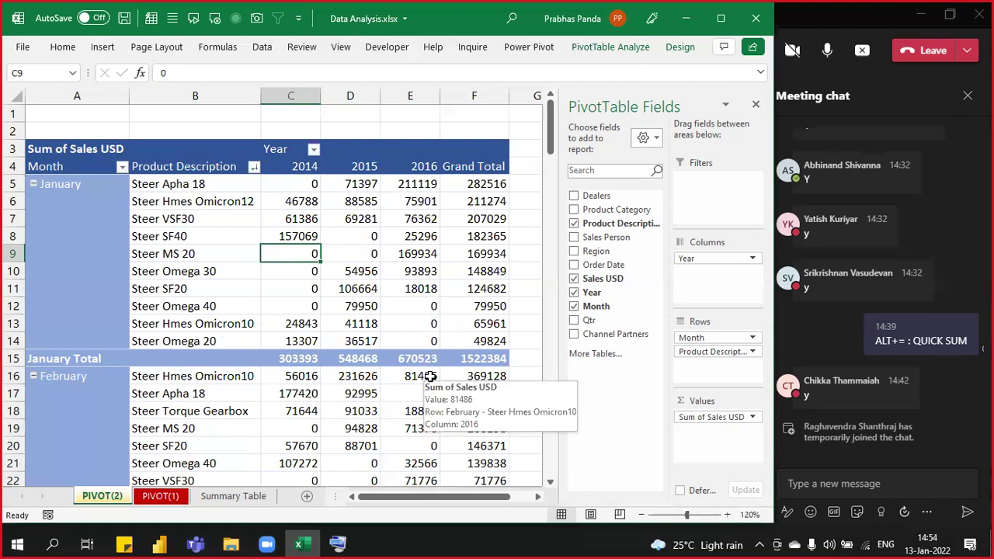
pyautogui.rightClick(316, 195)
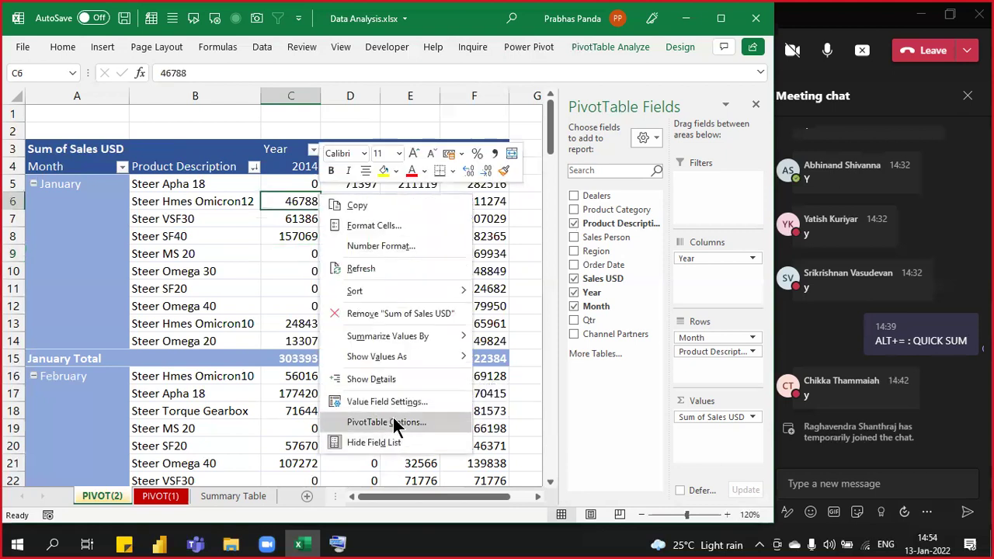
pyautogui.click(395, 423)
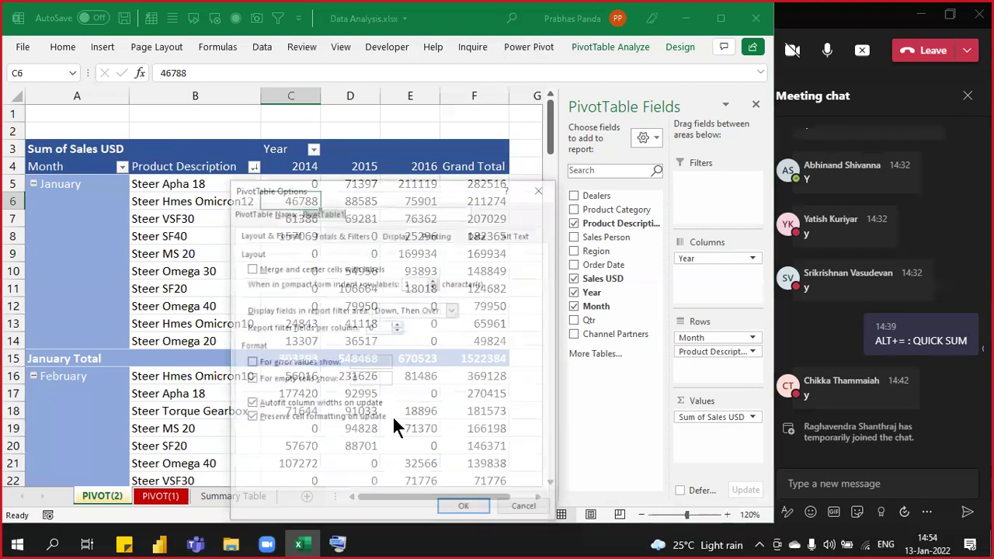
pyautogui.moveTo(374, 189); pyautogui.dragTo(490, 81)
pyautogui.click(479, 272)
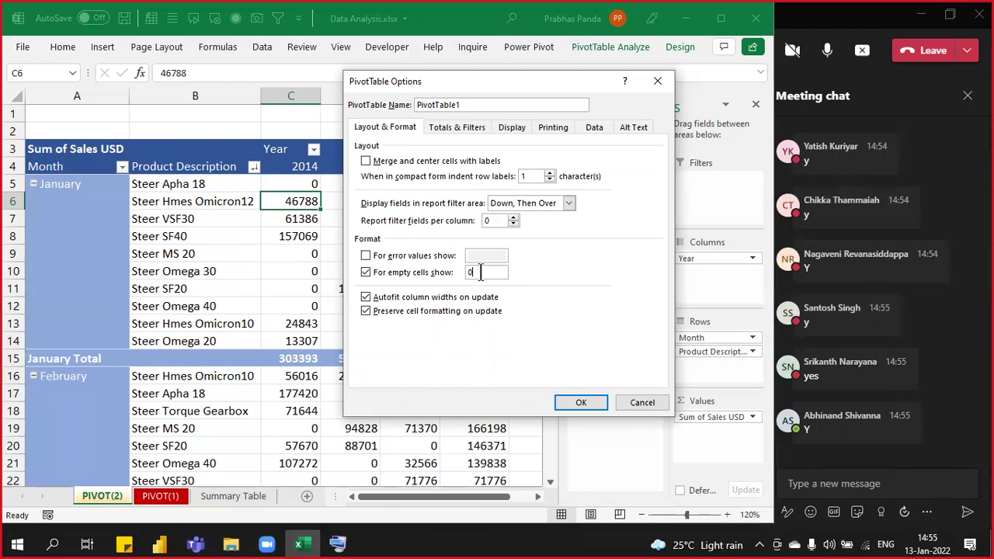
pyautogui.click(630, 396)
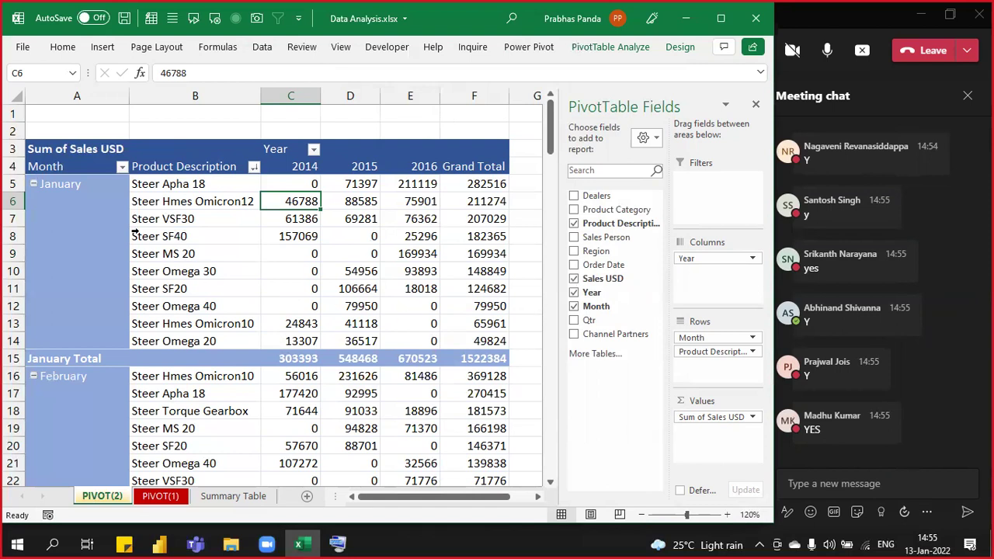
# Step: Select the January product names, Steer Omega 40/20 cells and month labels to examine the layout
pyautogui.moveTo(145, 187); pyautogui.dragTo(148, 247)
pyautogui.click(197, 311)
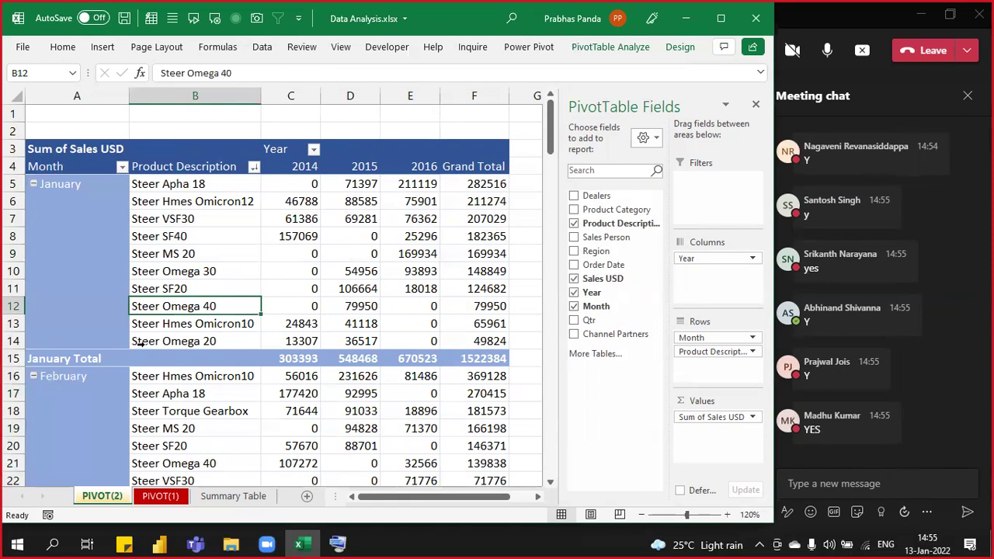
pyautogui.click(178, 341)
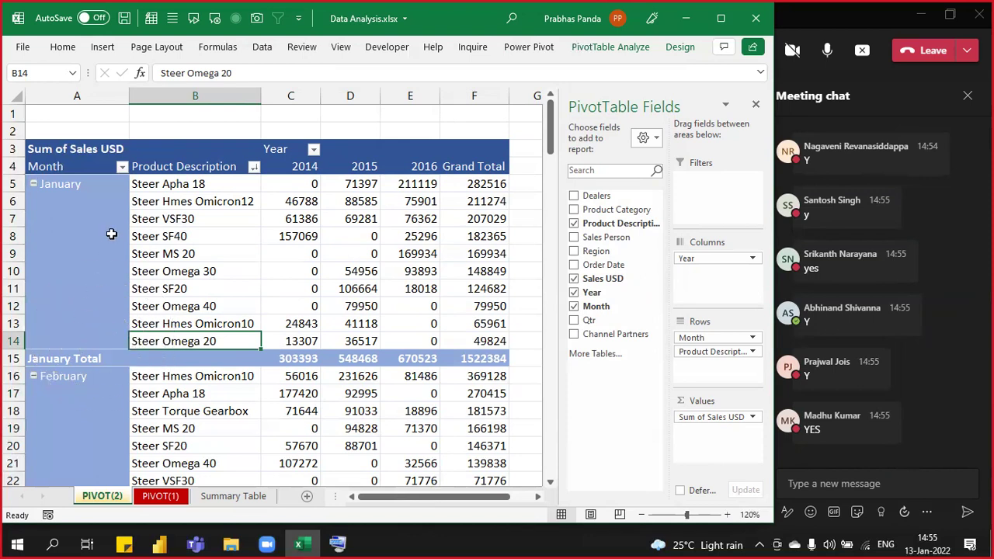
pyautogui.click(87, 185)
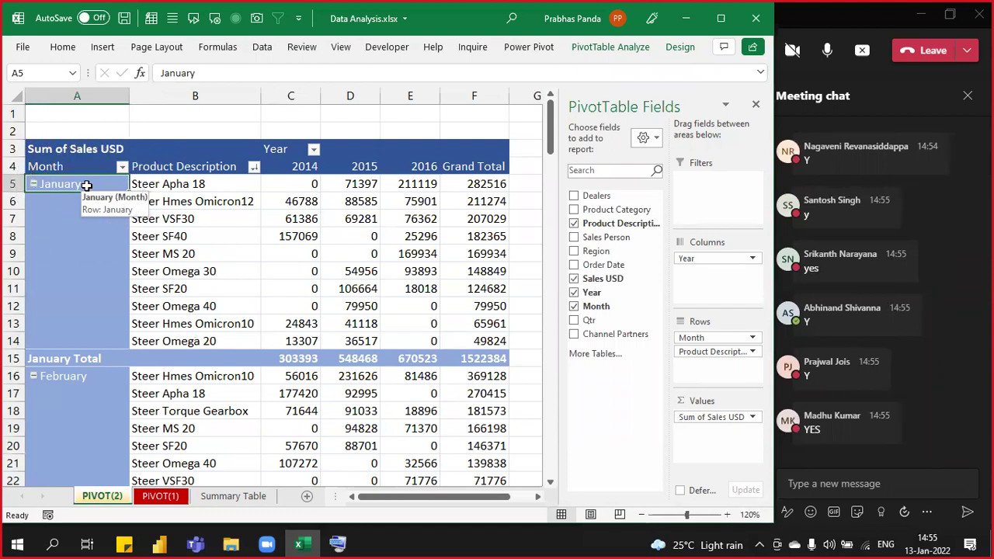
pyautogui.moveTo(103, 183); pyautogui.dragTo(90, 380)
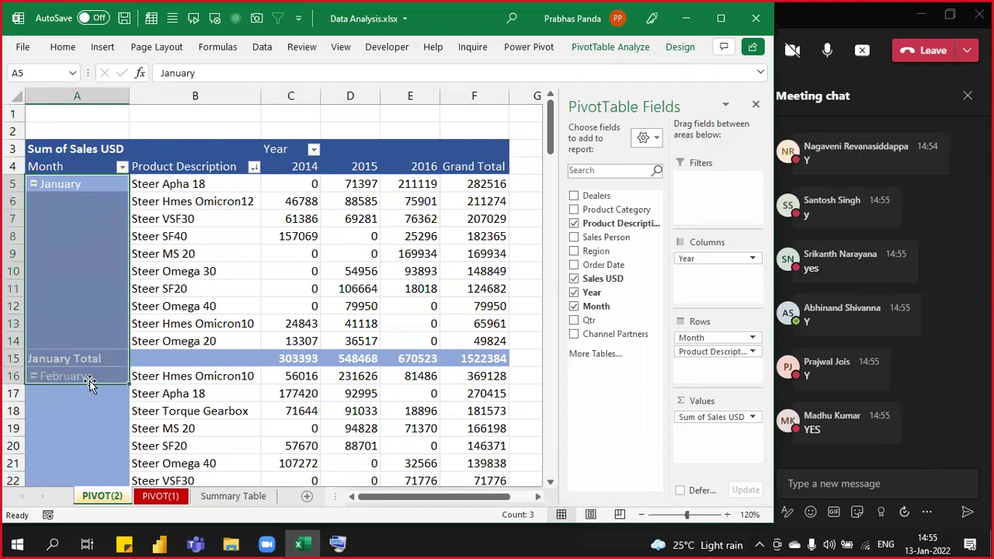
# Step: Select rows 6–18, column A, cells A6 and C9, then show the PivotTable Design tab
pyautogui.click(12, 253)
pyautogui.click(13, 218)
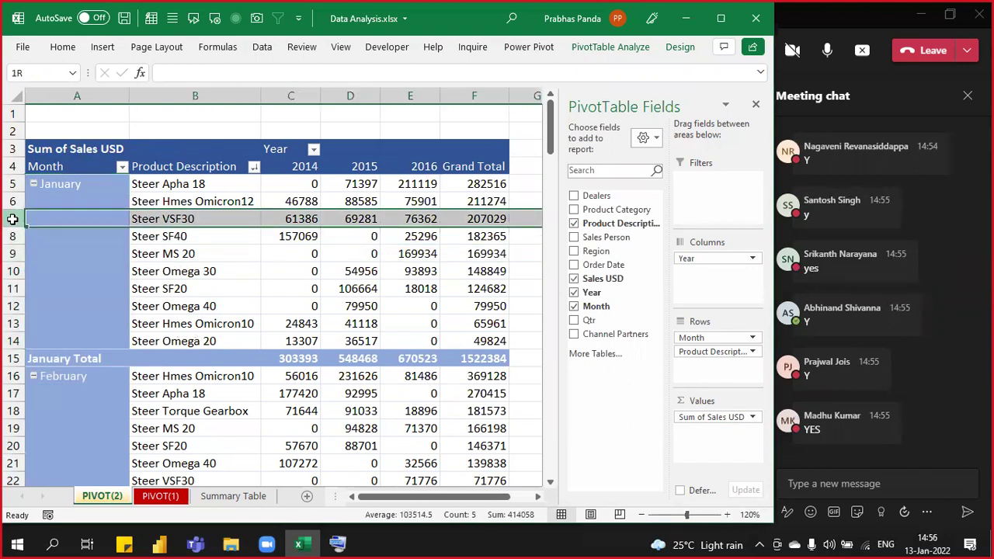
pyautogui.click(13, 201)
pyautogui.click(12, 411)
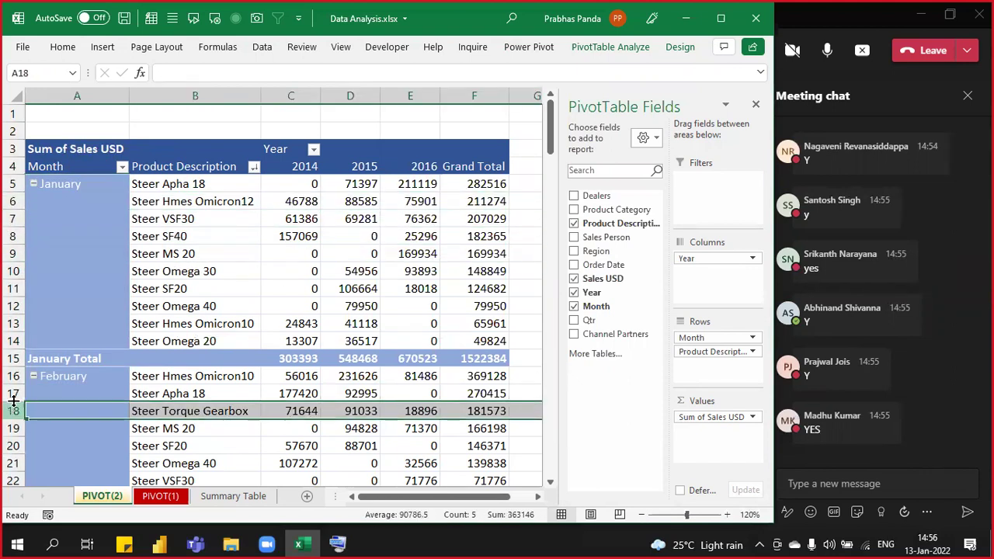
pyautogui.click(12, 393)
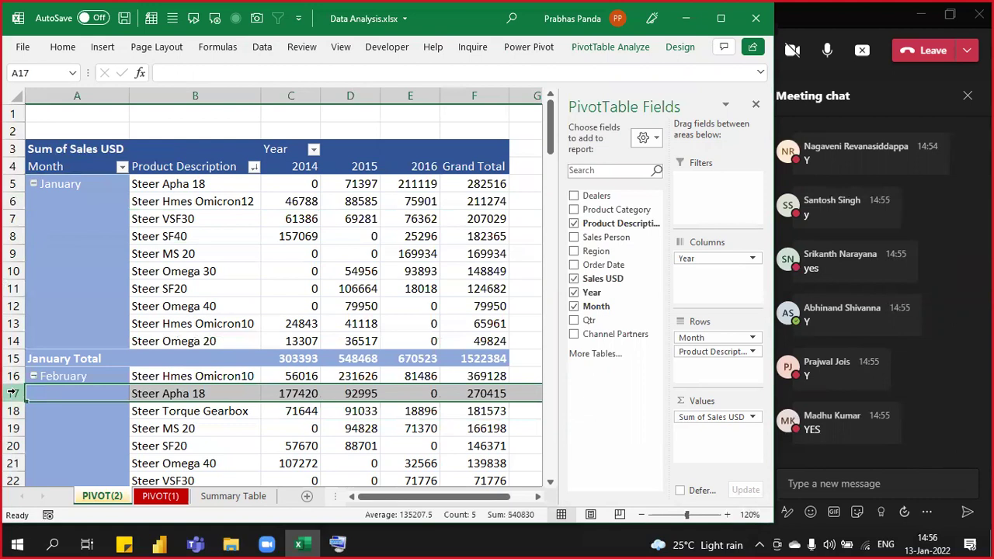
pyautogui.click(103, 93)
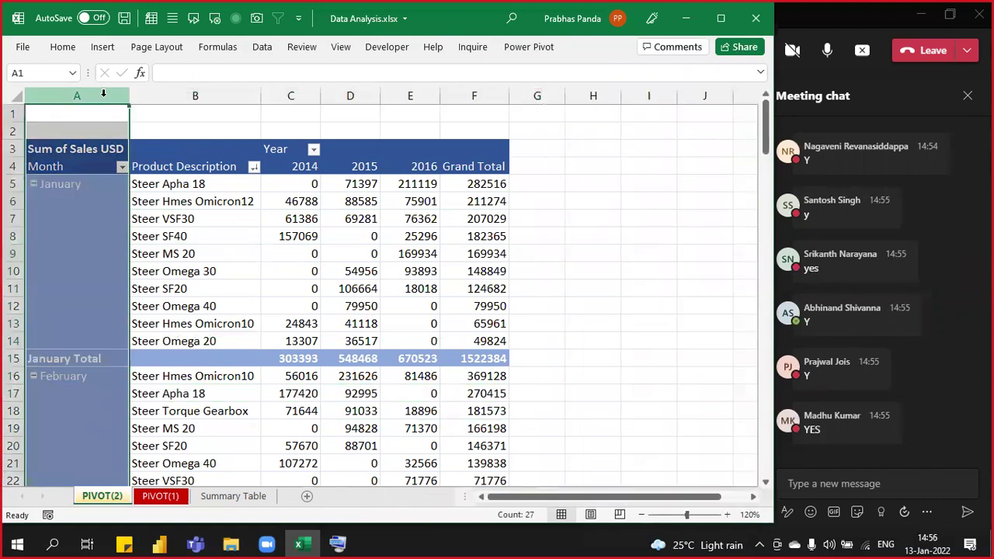
pyautogui.click(75, 203)
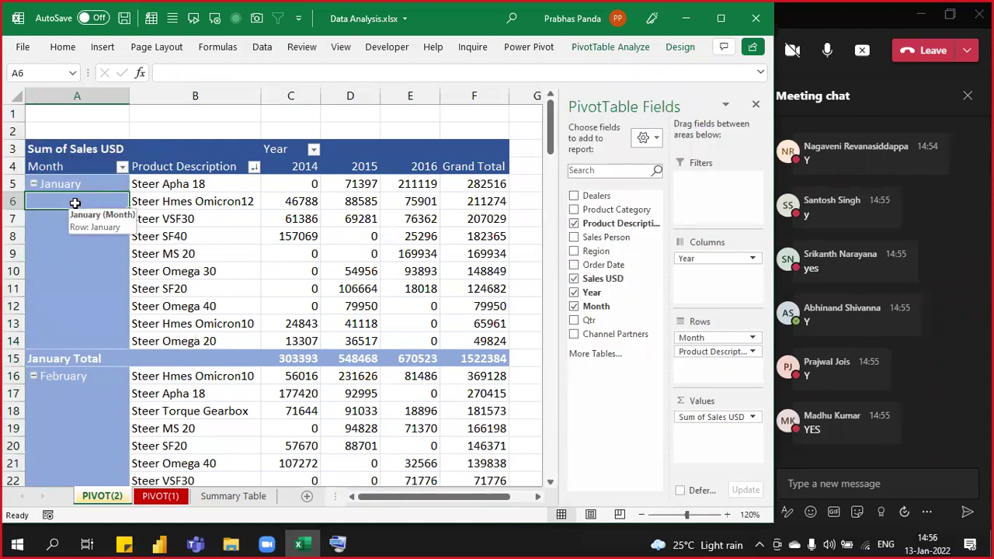
pyautogui.click(270, 254)
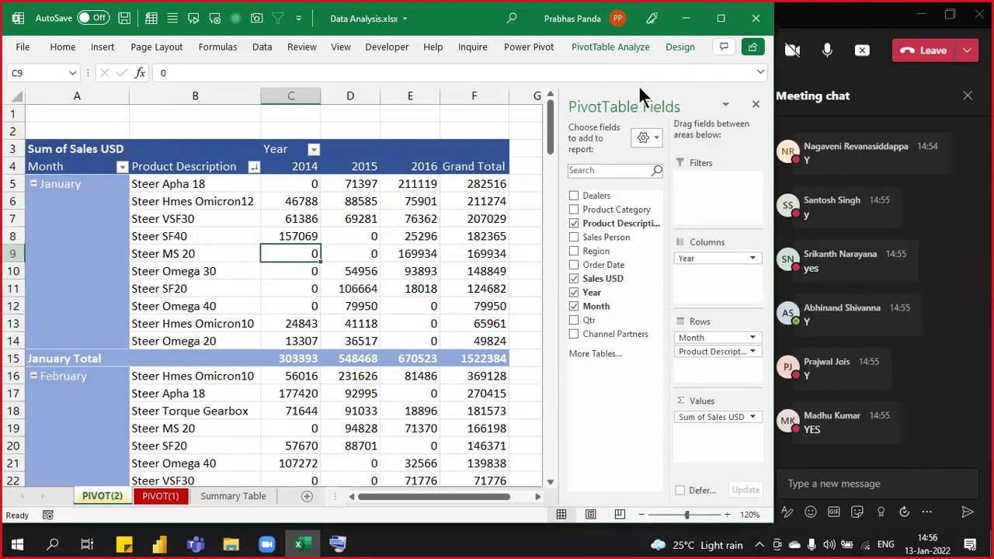
pyautogui.click(677, 47)
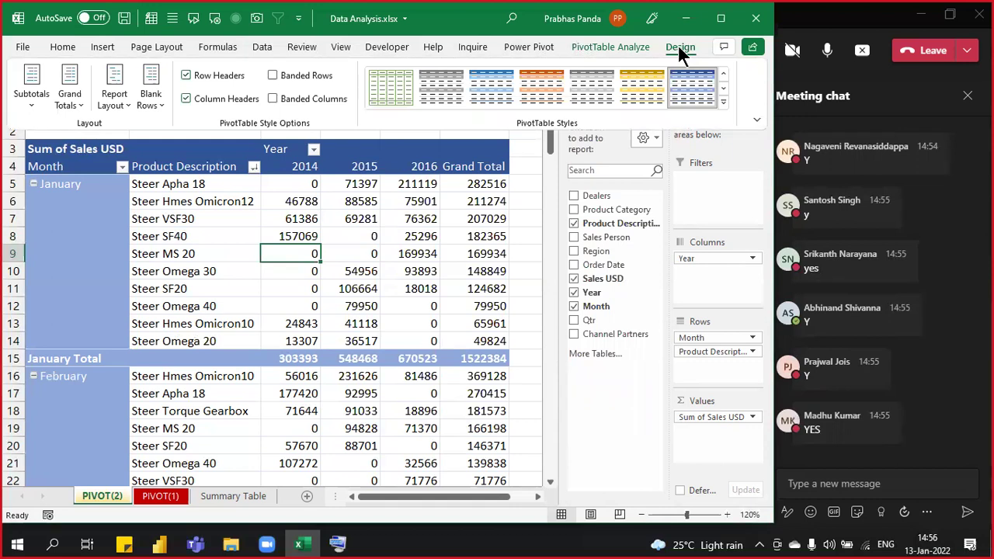
# Step: Set the Report Layout to Repeat All Item Labels so the month appears on every row
pyautogui.click(122, 102)
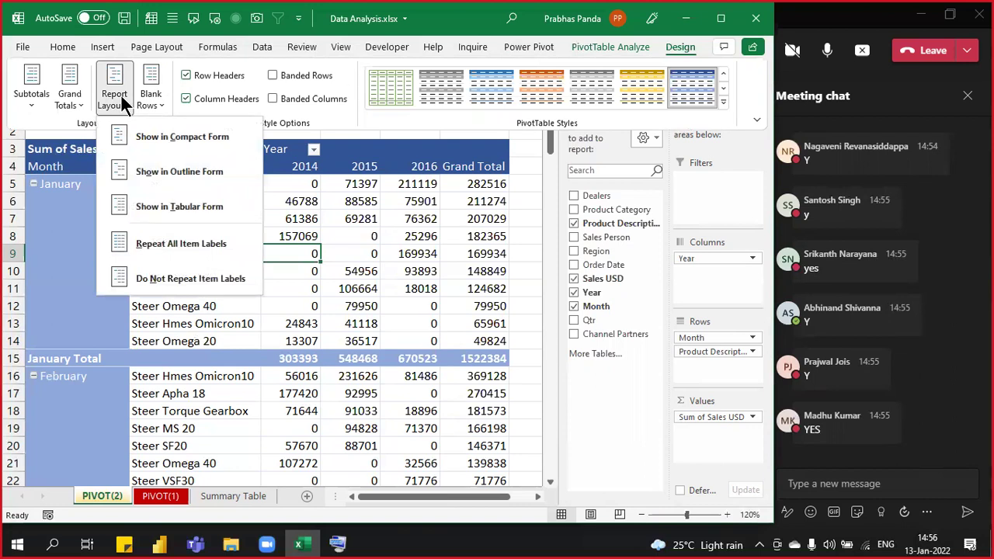
pyautogui.click(204, 244)
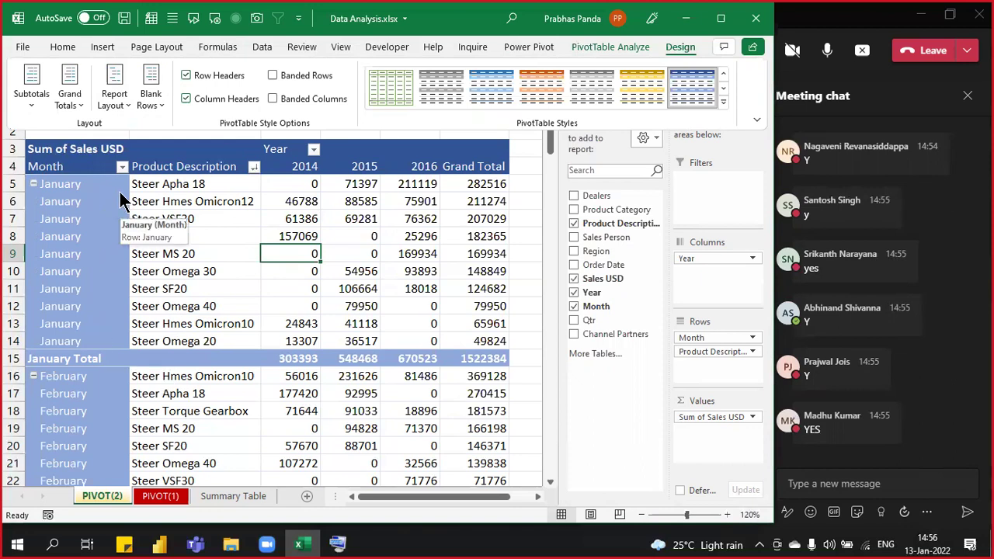
pyautogui.click(116, 82)
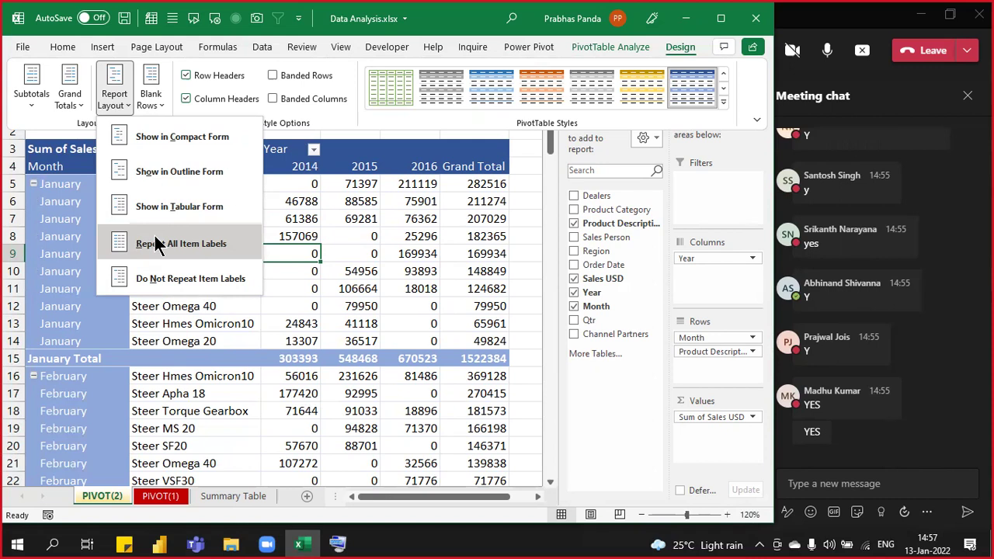
pyautogui.click(408, 284)
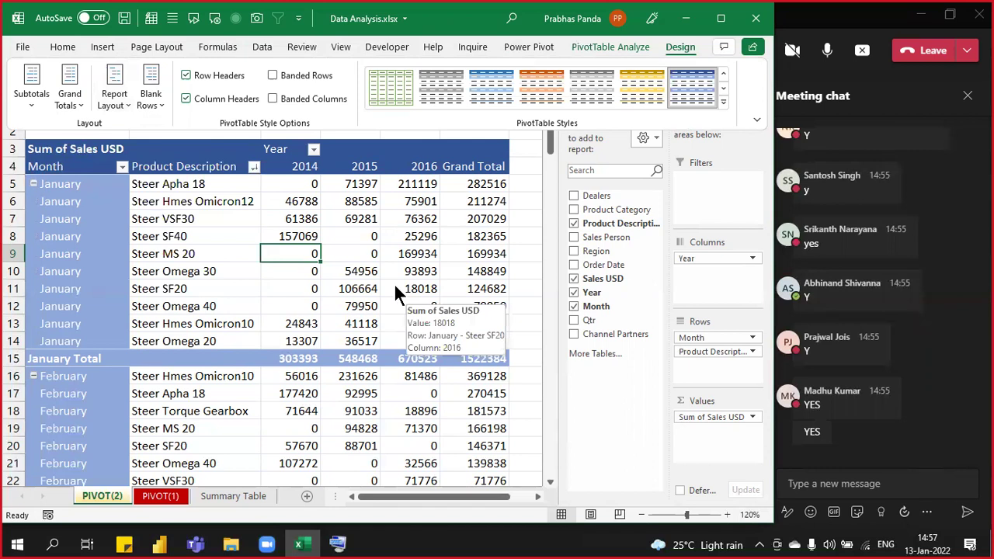
# Step: Select the Steer SF40 cell and review the Report Layout choices again without changing them
pyautogui.click(237, 239)
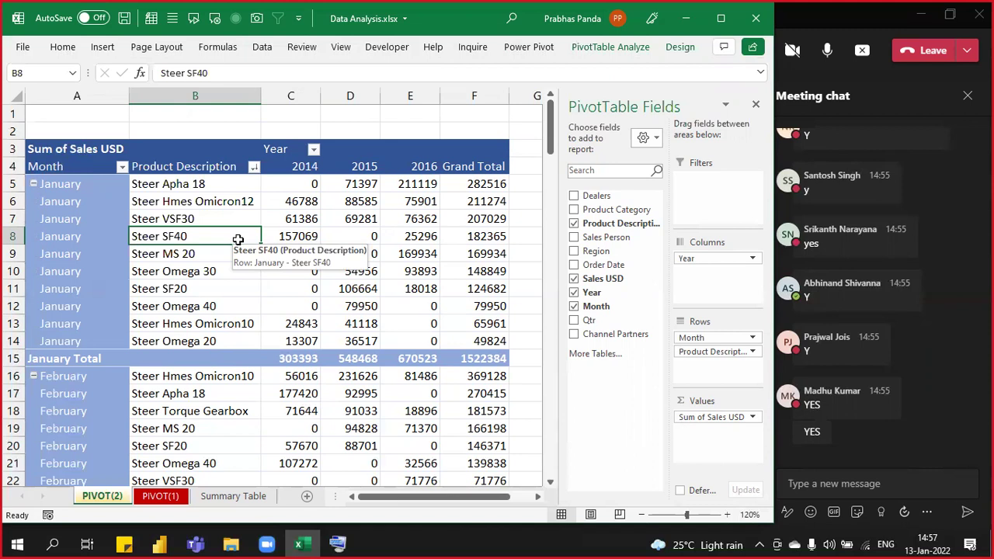
pyautogui.click(679, 46)
pyautogui.click(114, 94)
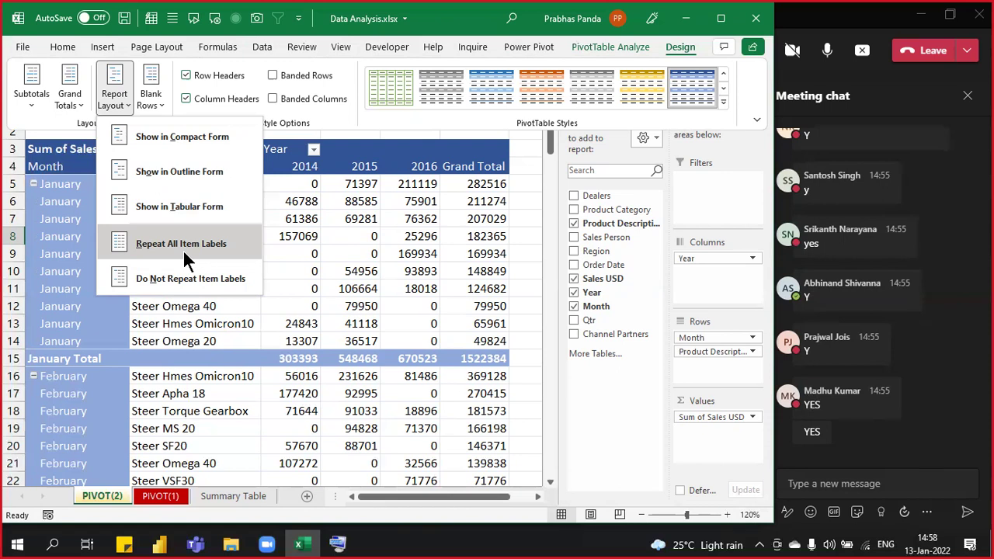
pyautogui.press('Escape')
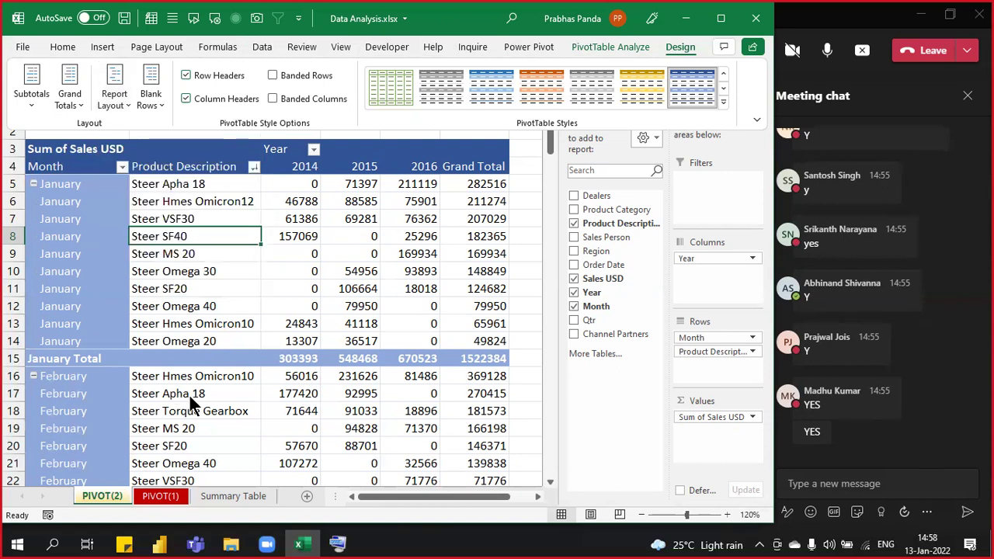
# Step: Copy the PIVOT(2) sheet into a new PIVOT(3) sheet using Move or Copy
pyautogui.rightClick(101, 491)
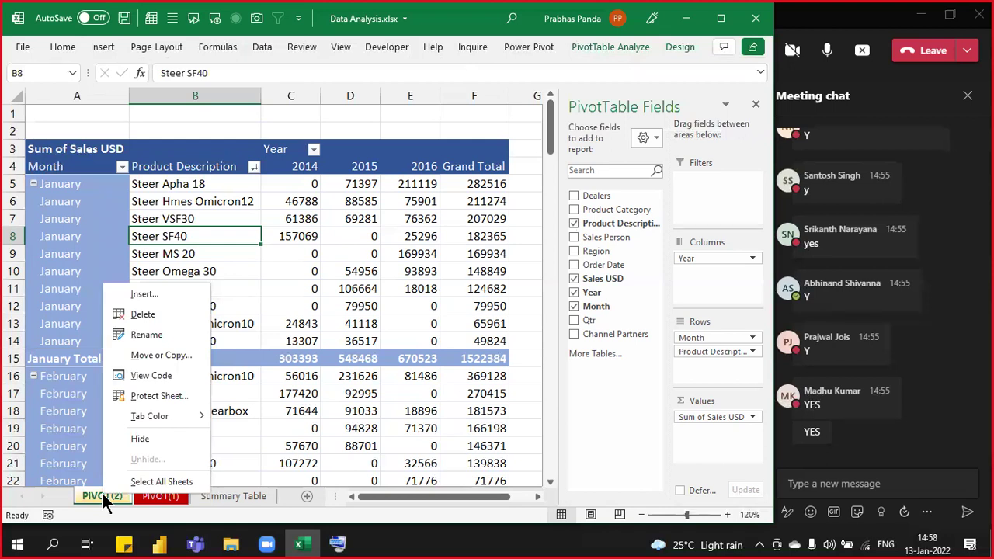
pyautogui.click(169, 356)
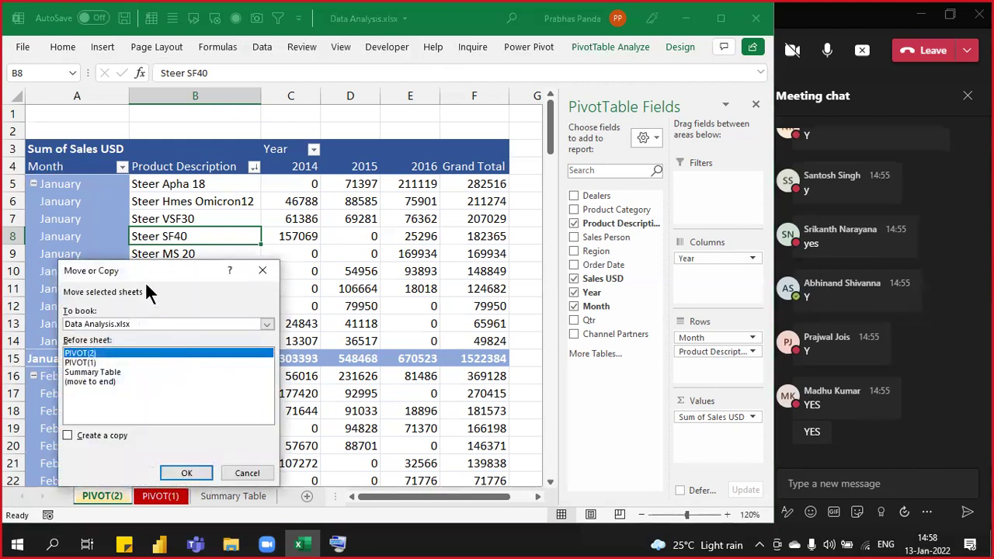
pyautogui.moveTo(161, 274); pyautogui.dragTo(554, 109)
pyautogui.click(487, 270)
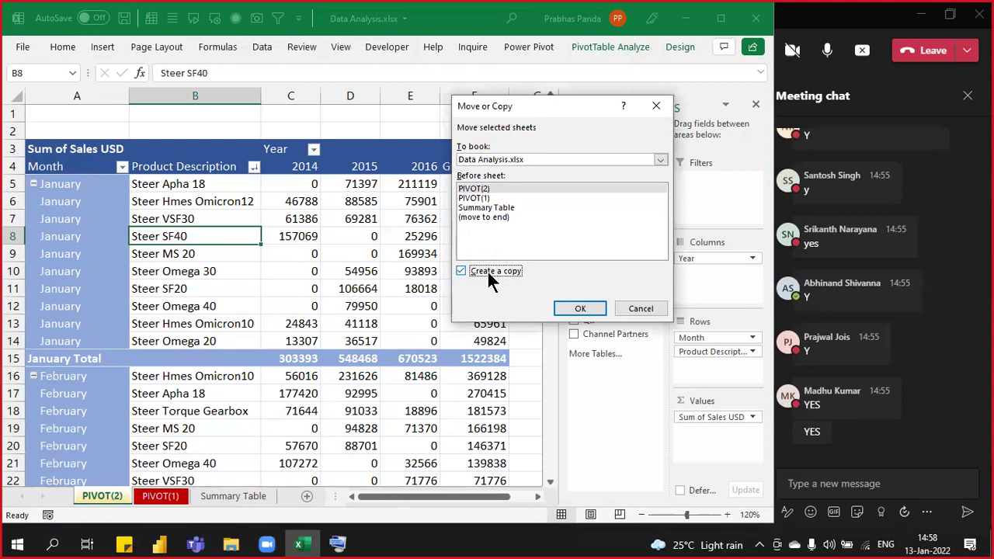
pyautogui.click(581, 309)
# Step: Give the PIVOT(3) sheet tab a colour and check a 2015 sales value
pyautogui.rightClick(100, 497)
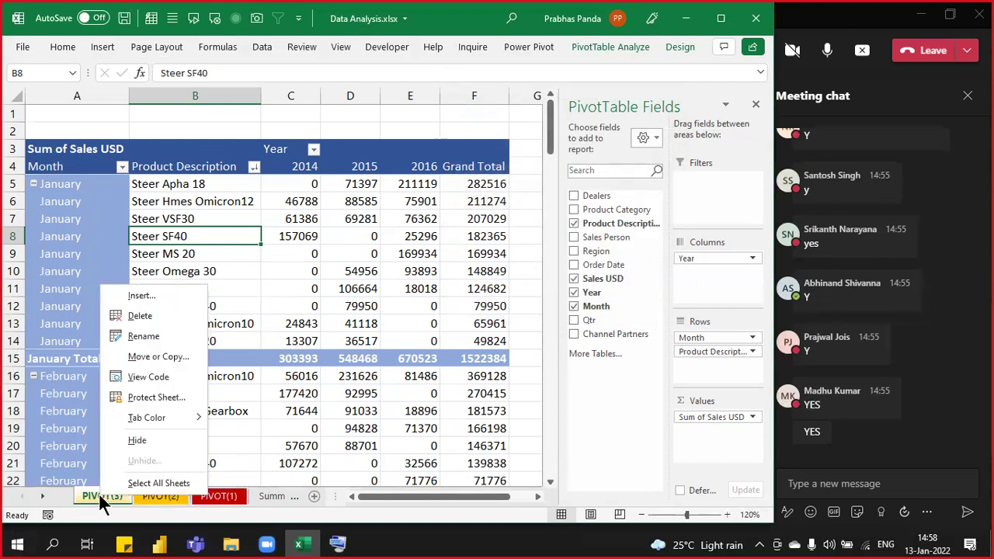
pyautogui.moveTo(177, 413)
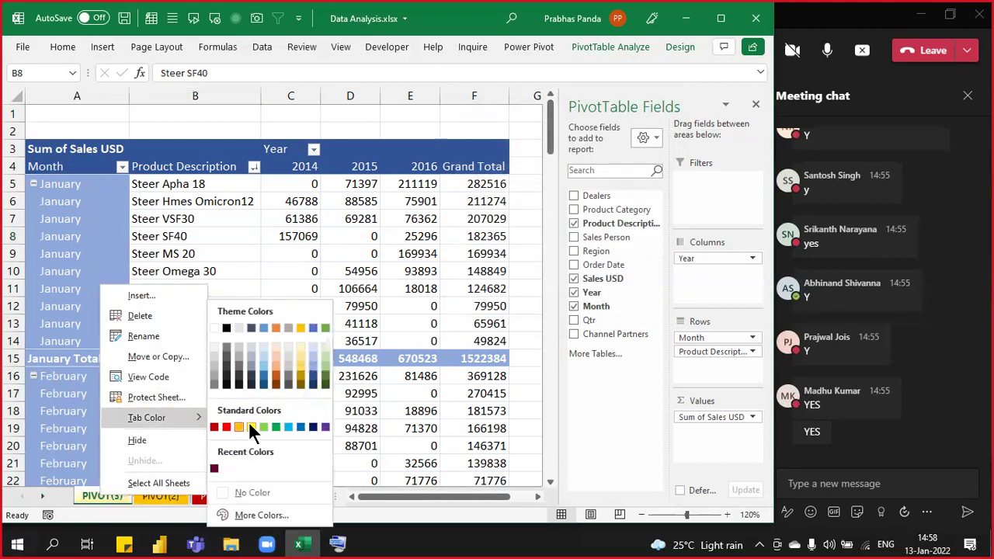
pyautogui.click(313, 428)
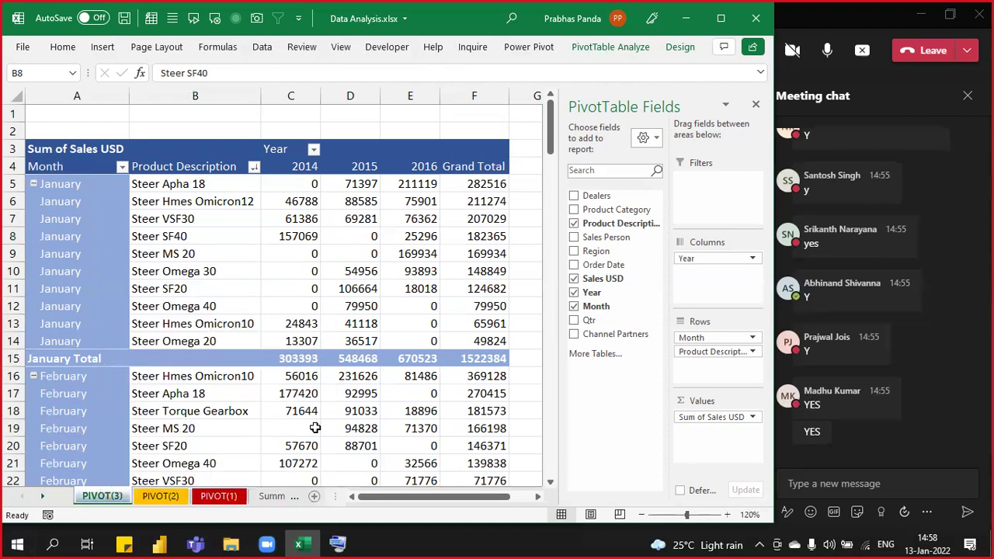
pyautogui.click(326, 311)
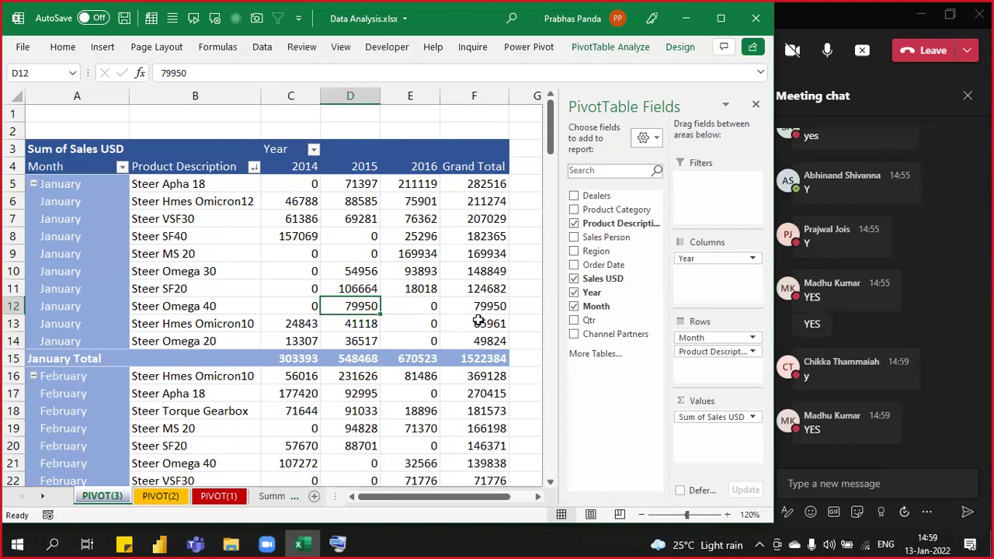
pyautogui.moveTo(303, 95); pyautogui.dragTo(424, 93)
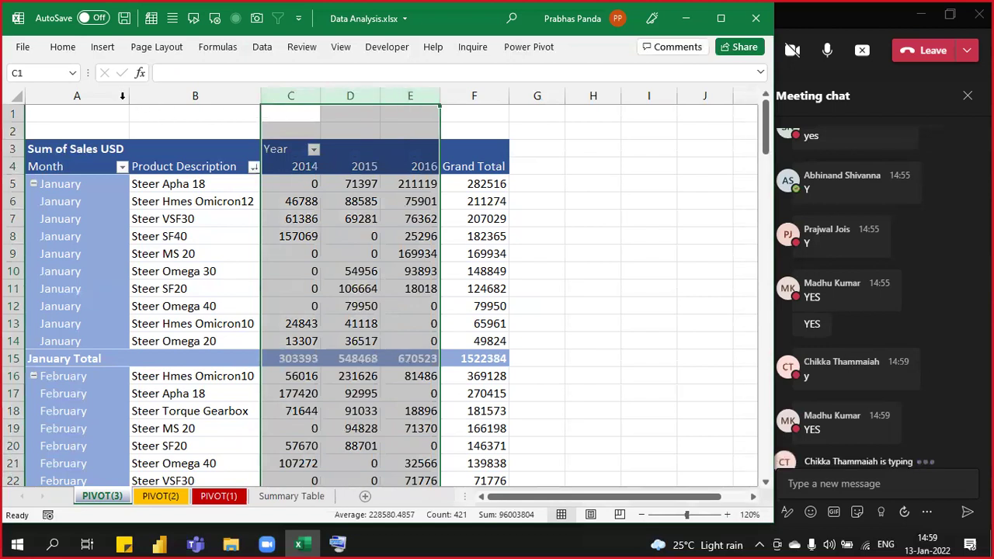
pyautogui.keyDown('ctrl'); pyautogui.click(118, 95); pyautogui.keyUp('ctrl')
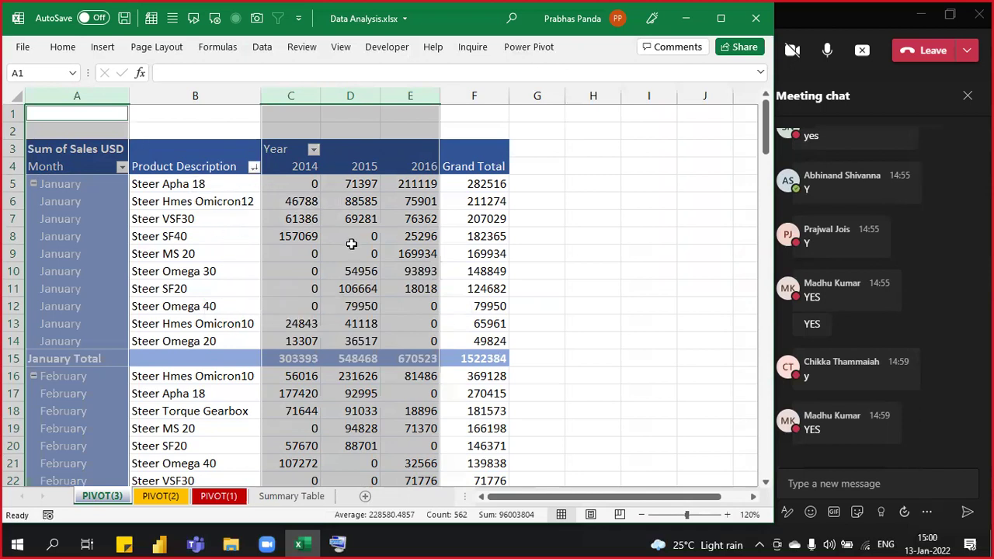
# Step: Replace Product Description with Dealers under Month in the PIVOT(3) rows, then select year columns C–E
pyautogui.click(181, 244)
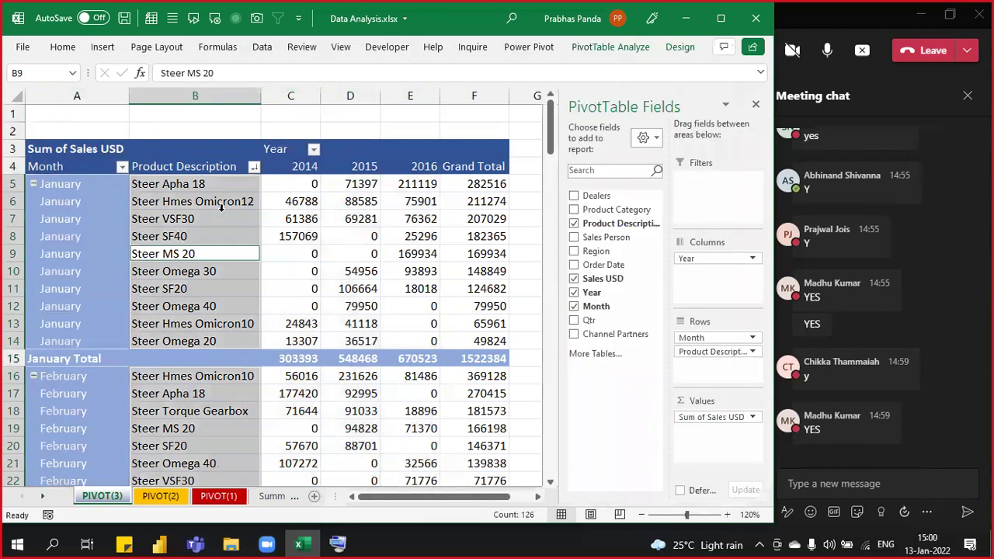
pyautogui.click(221, 219)
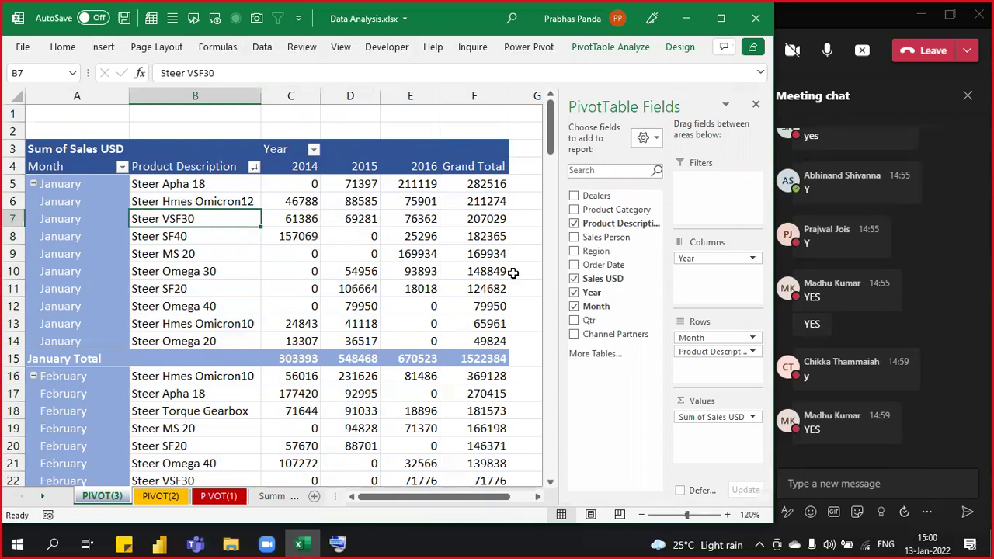
pyautogui.click(573, 224)
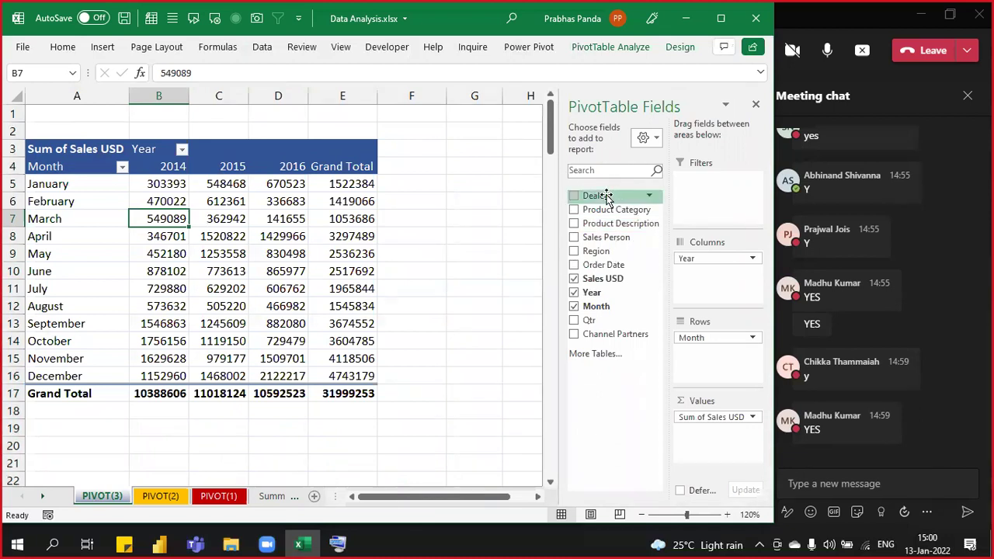
pyautogui.moveTo(606, 198); pyautogui.dragTo(714, 377)
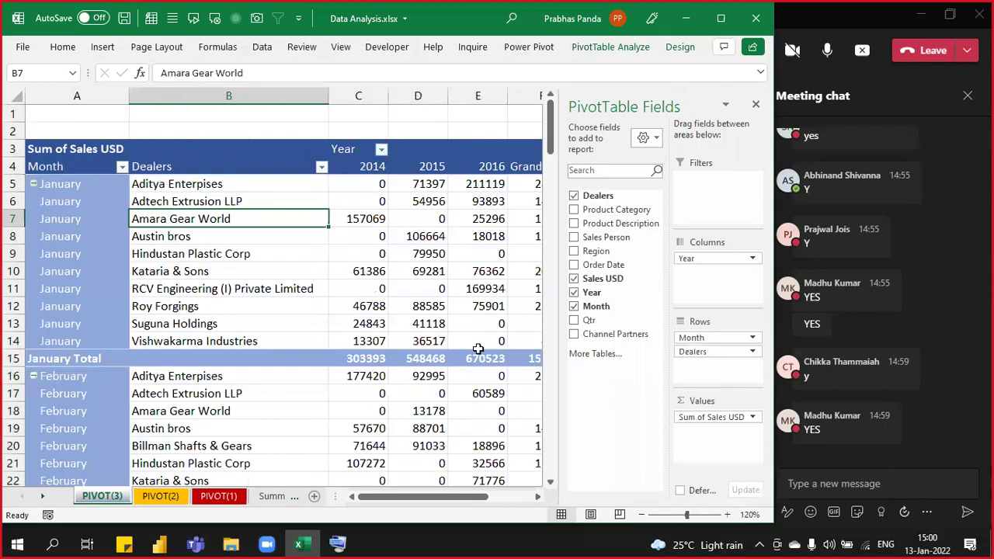
pyautogui.moveTo(360, 93); pyautogui.dragTo(490, 95)
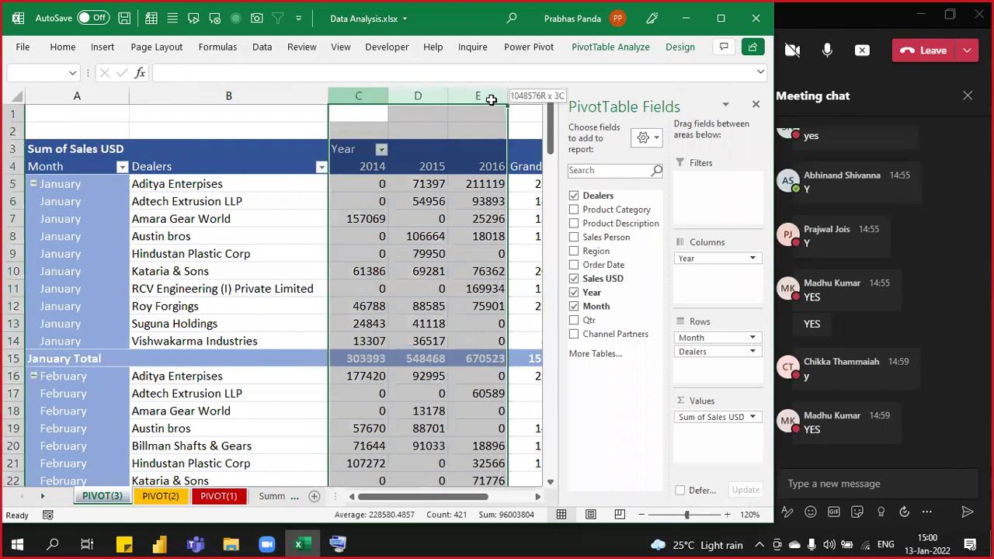
pyautogui.click(81, 95)
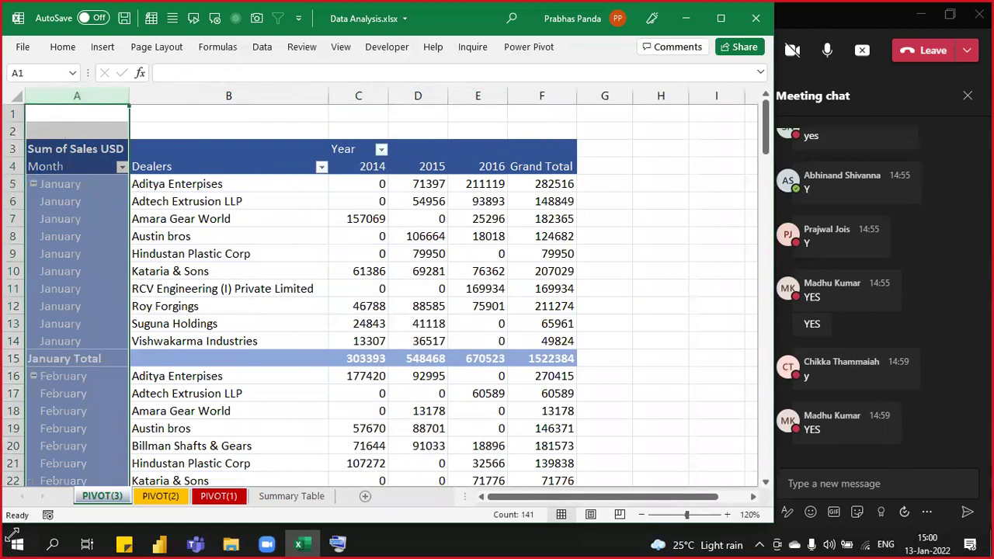
pyautogui.keyDown('ctrl'); pyautogui.scroll(-2, 166, 399); pyautogui.keyUp('ctrl')
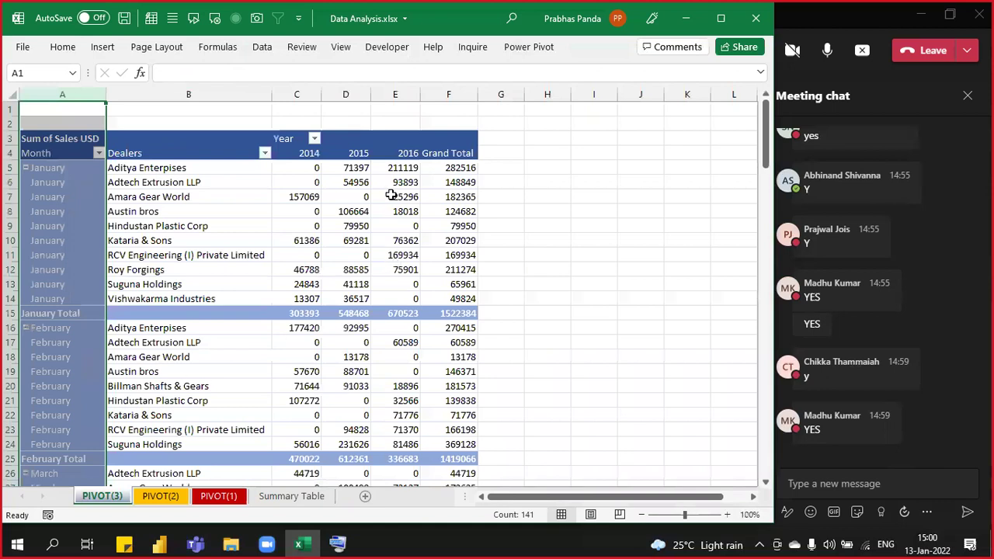
pyautogui.click(365, 126)
pyautogui.click(349, 211)
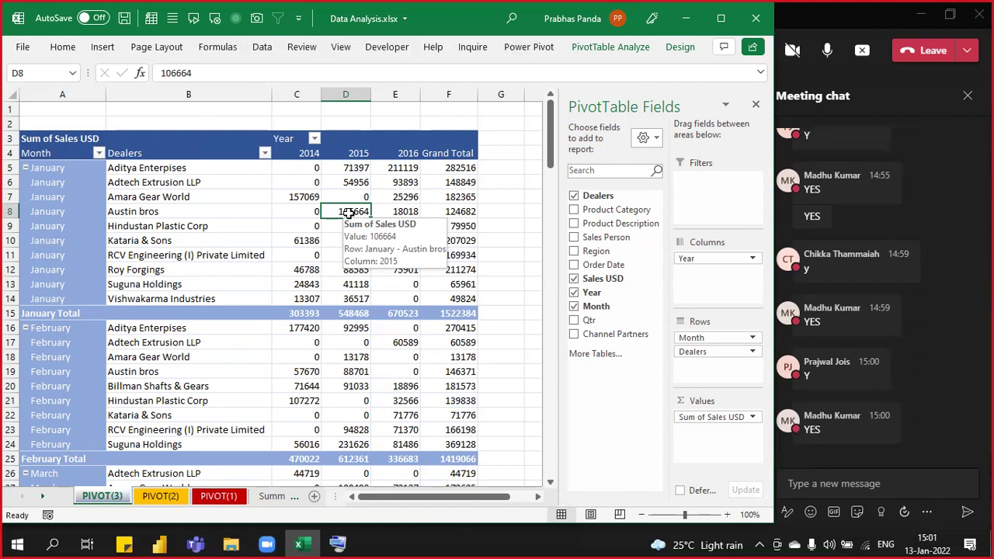
pyautogui.click(253, 250)
pyautogui.click(157, 225)
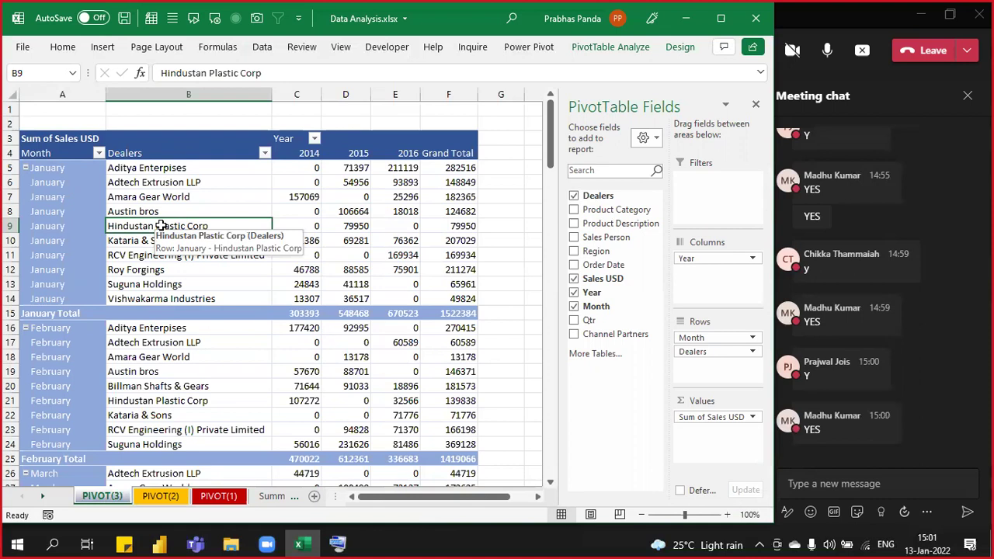
pyautogui.click(210, 168)
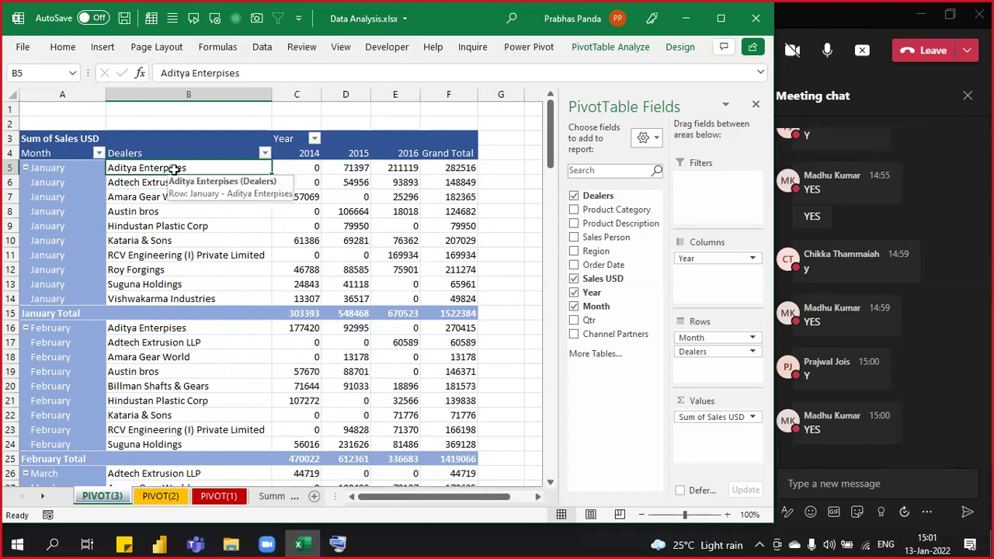
pyautogui.click(310, 166)
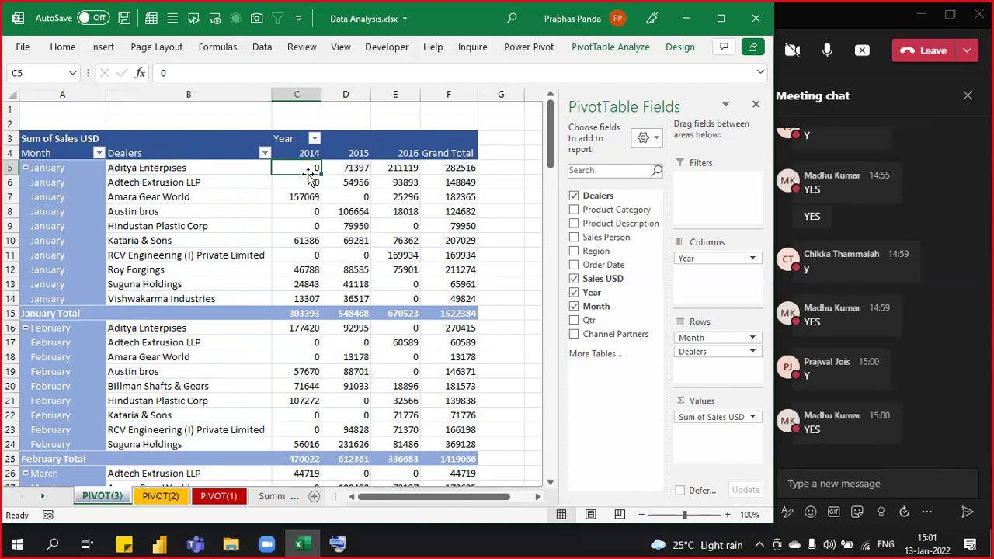
pyautogui.scroll(-2, 222, 348)
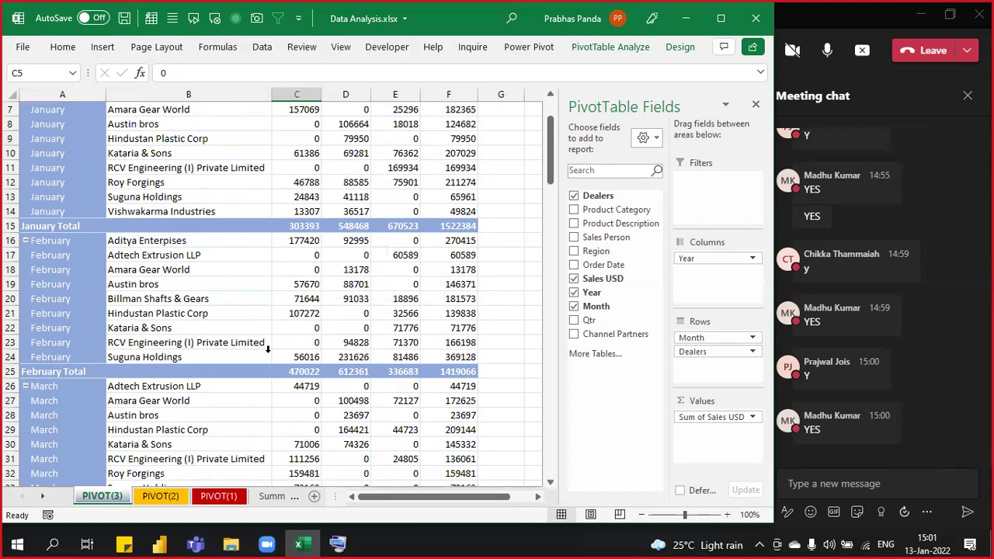
pyautogui.scroll(-1, 264, 349)
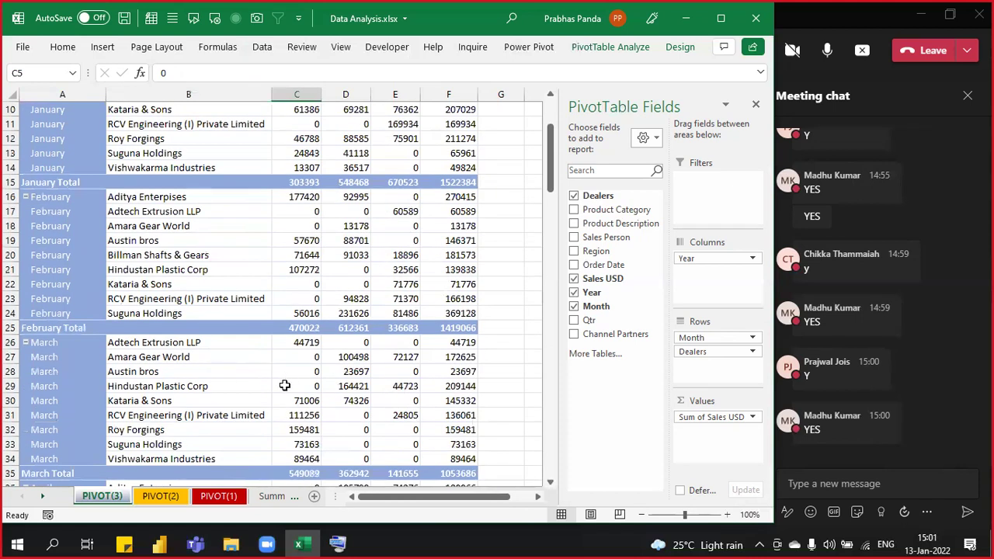
pyautogui.scroll(-3, 254, 420)
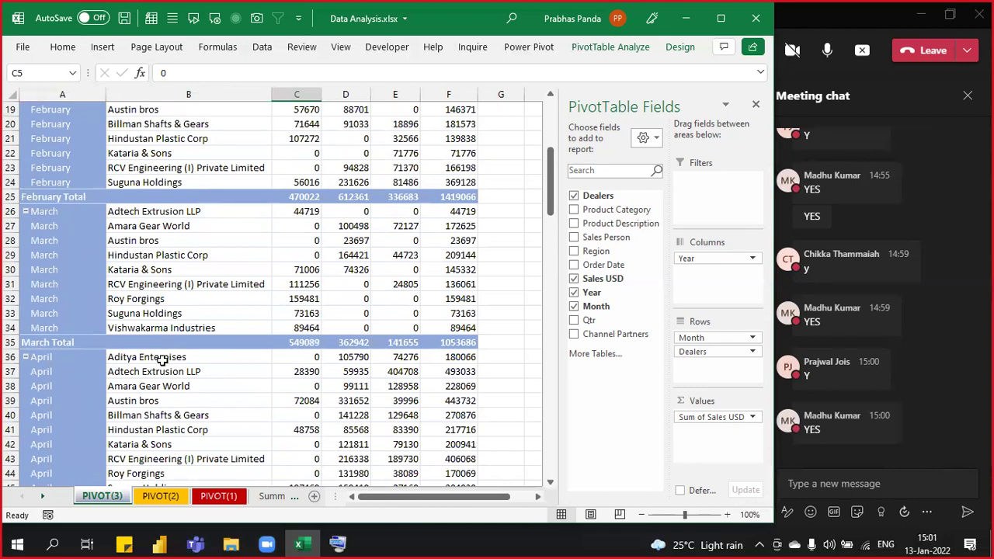
pyautogui.scroll(-4, 277, 432)
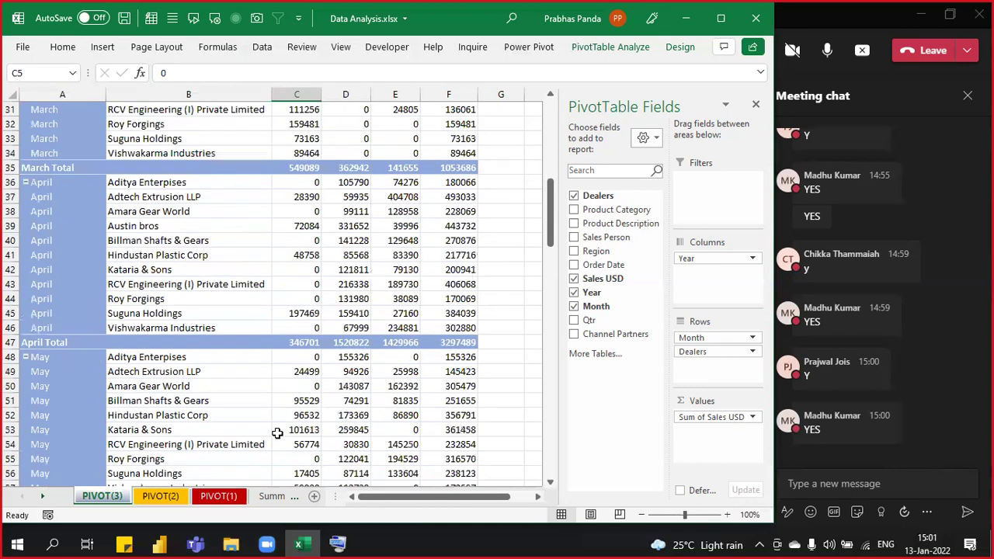
pyautogui.scroll(-4, 163, 414)
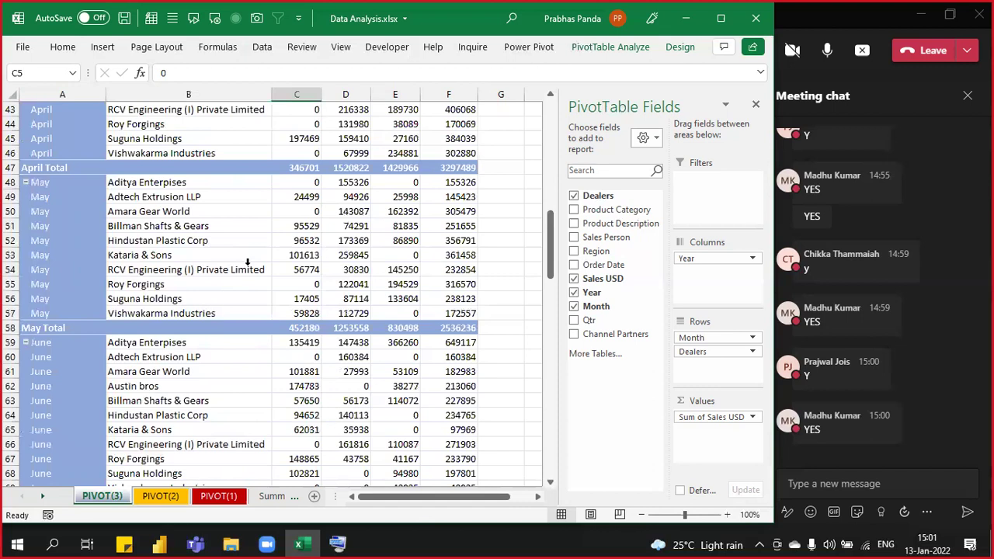
pyautogui.scroll(-11, 247, 262)
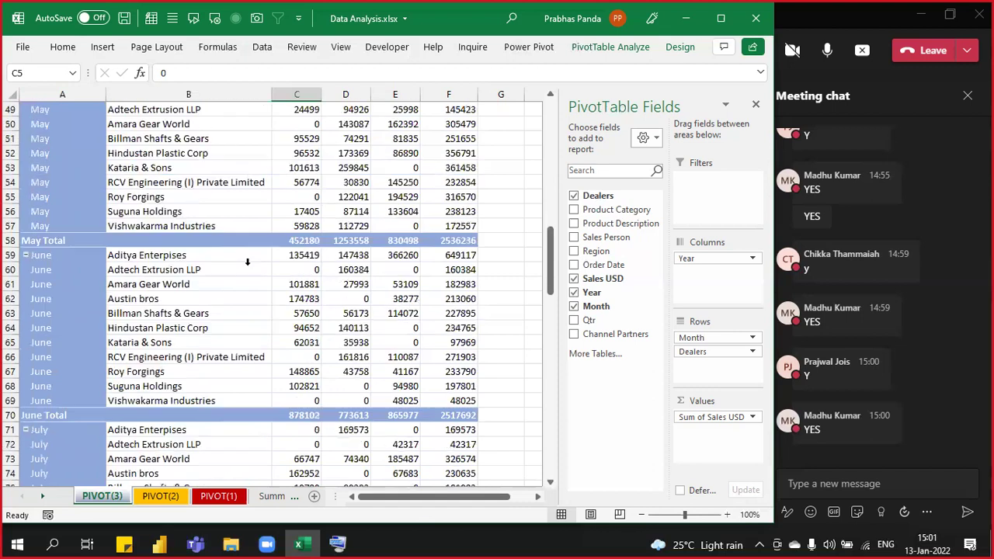
pyautogui.scroll(-17, 247, 262)
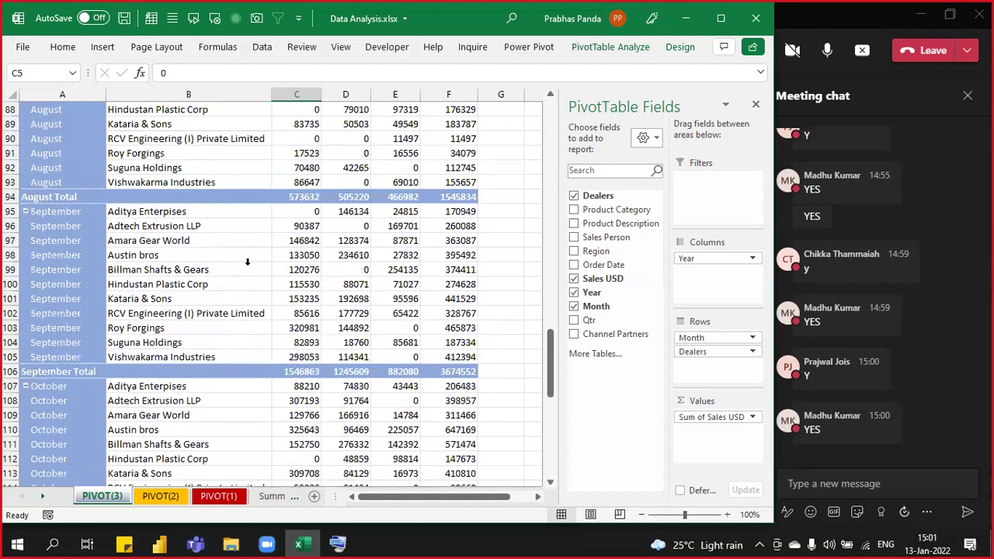
pyautogui.scroll(20, 247, 263)
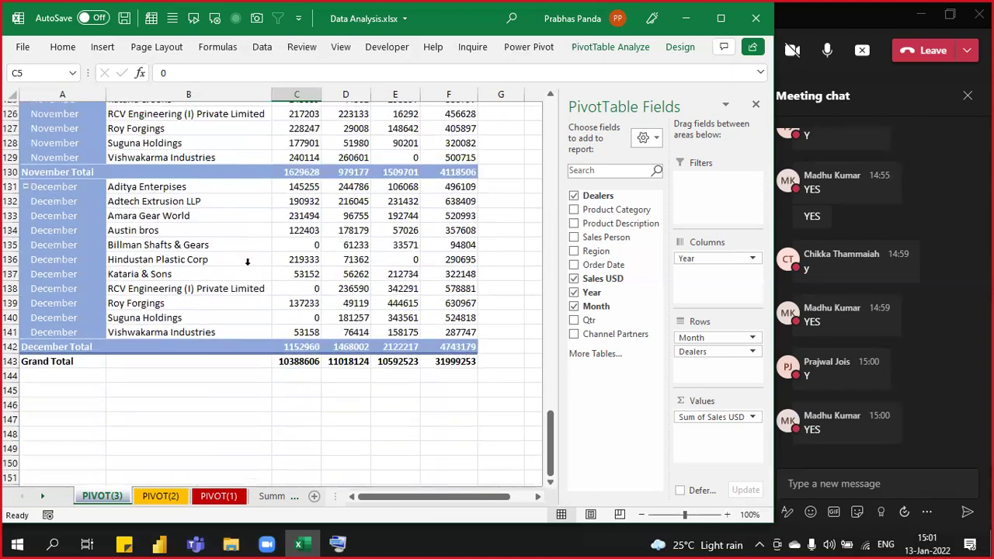
pyautogui.scroll(14, 247, 263)
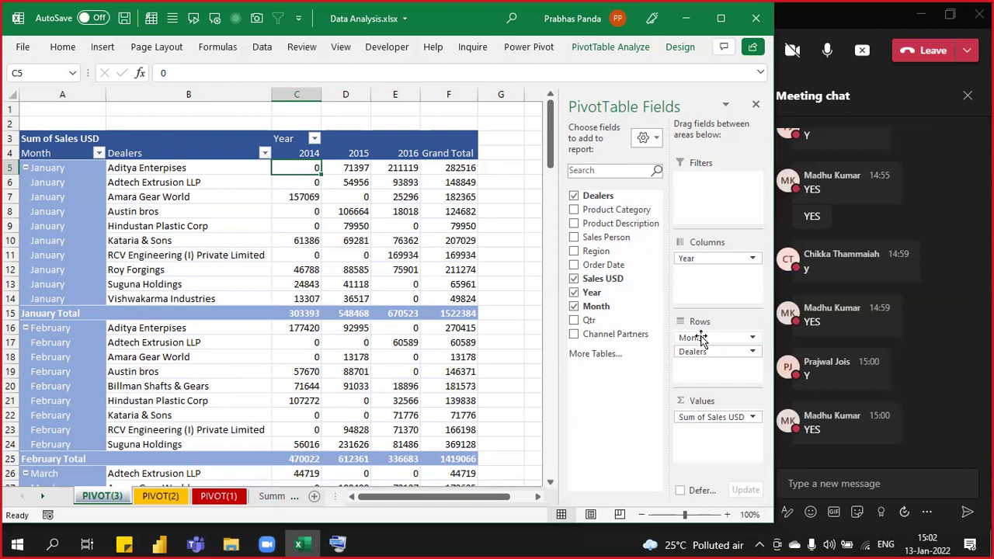
# Step: Move Month below Year in Columns, leaving Dealers listed down column A
pyautogui.moveTo(701, 339); pyautogui.dragTo(716, 289)
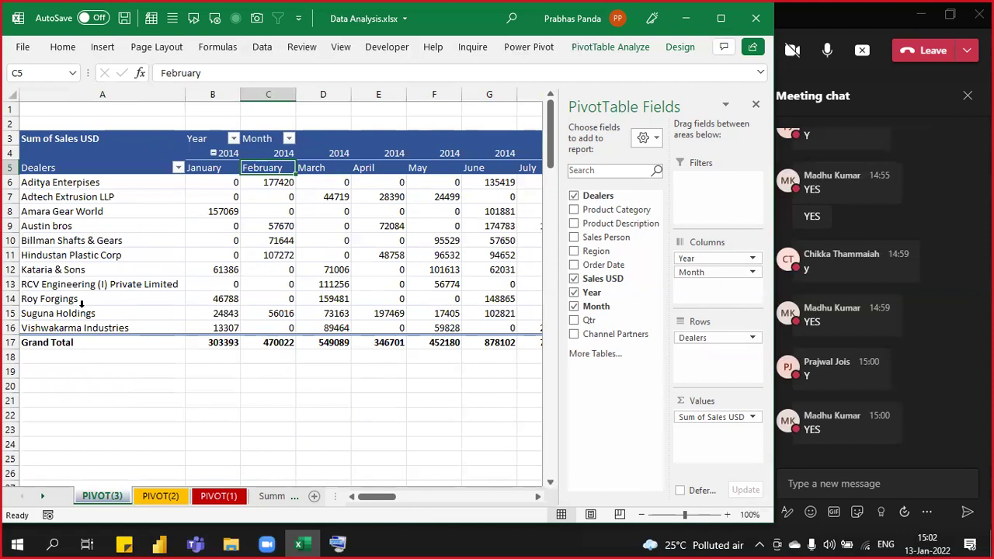
pyautogui.click(107, 186)
pyautogui.moveTo(105, 212); pyautogui.dragTo(96, 439)
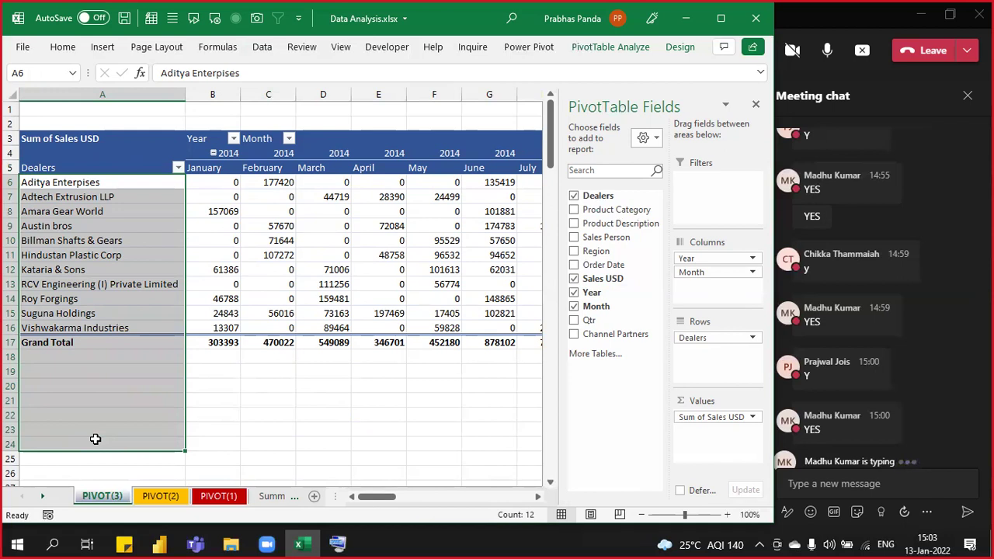
# Step: Zoom PIVOT(3) to 130% and inspect the Grand Total row, column B and the 2014 label
pyautogui.click(9, 342)
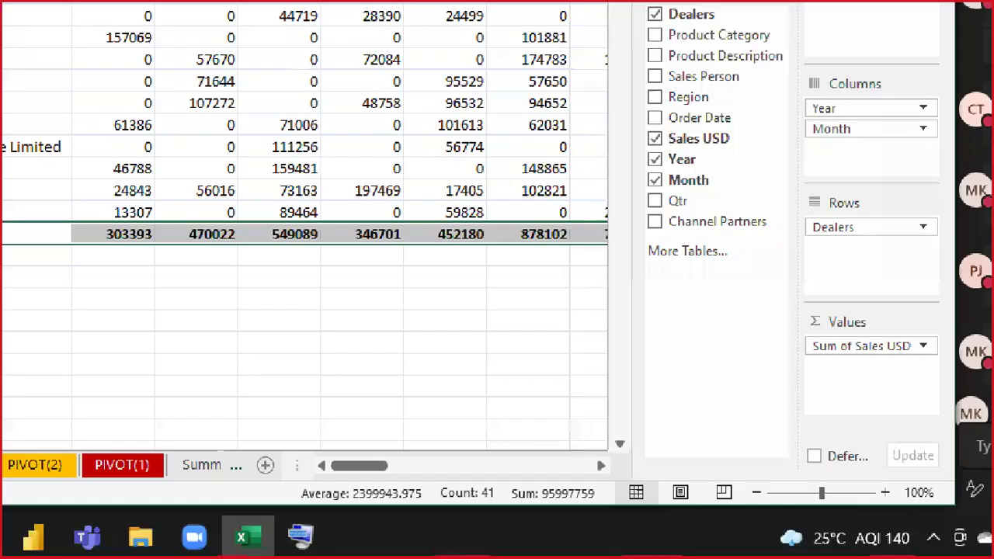
pyautogui.moveTo(423, 458); pyautogui.dragTo(524, 533)
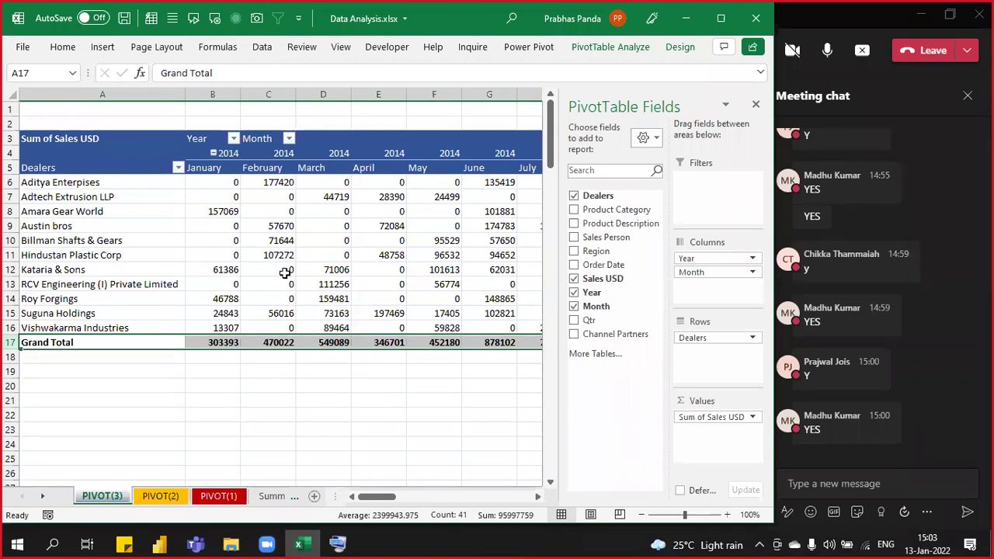
pyautogui.scroll(3, 146, 247)
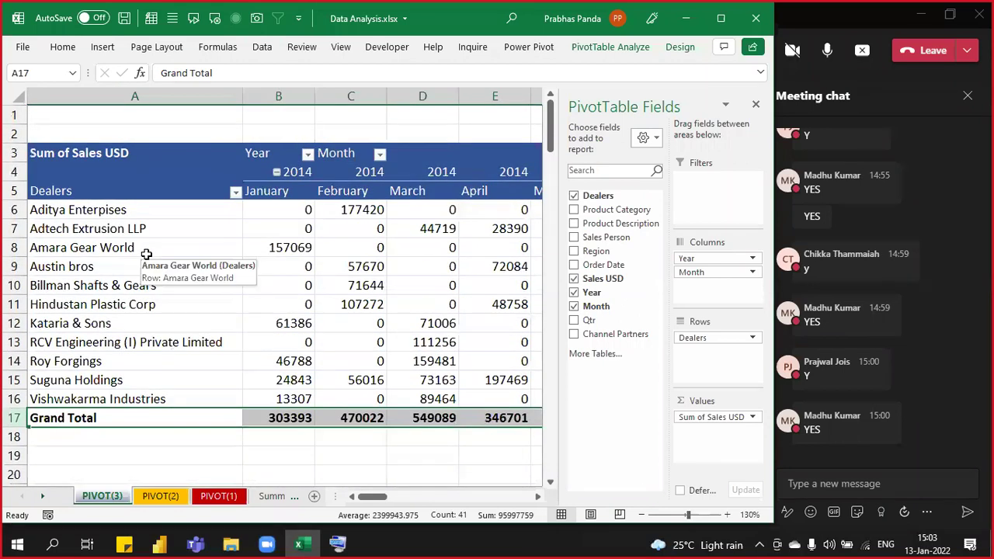
pyautogui.click(282, 281)
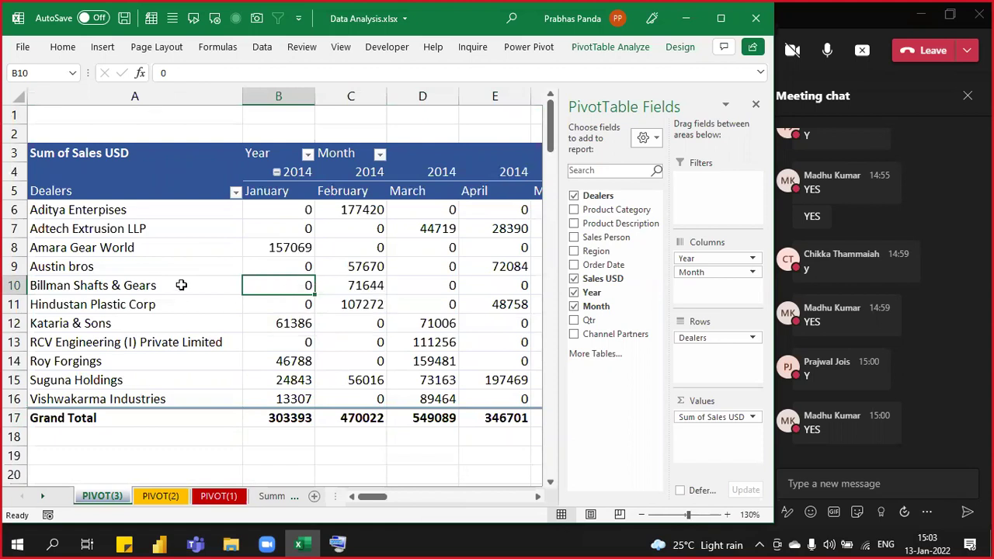
pyautogui.click(303, 96)
pyautogui.click(260, 172)
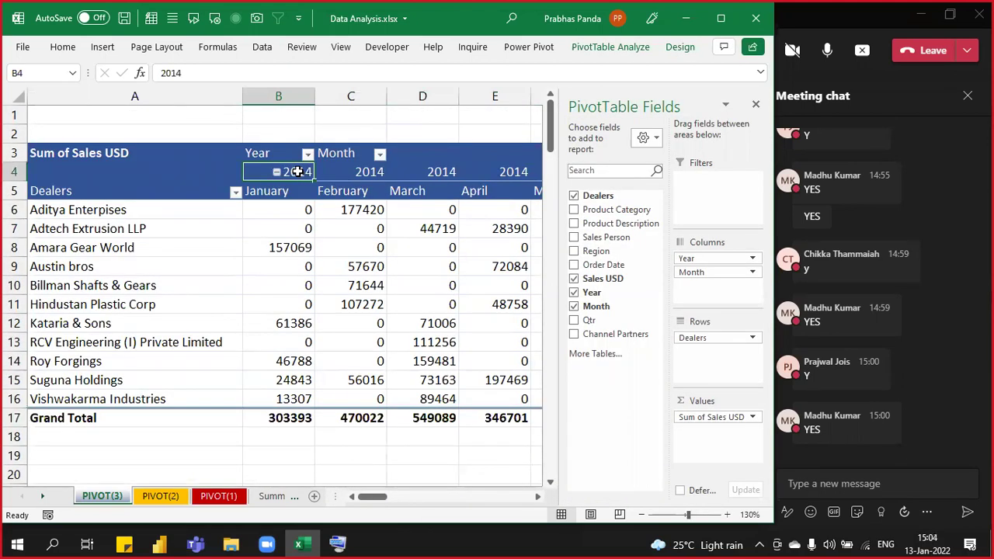
# Step: Collapse the entire Year field from the 2014 label so only 2014–2016 yearly totals show
pyautogui.click(298, 172)
pyautogui.click(298, 172)
pyautogui.rightClick(261, 170)
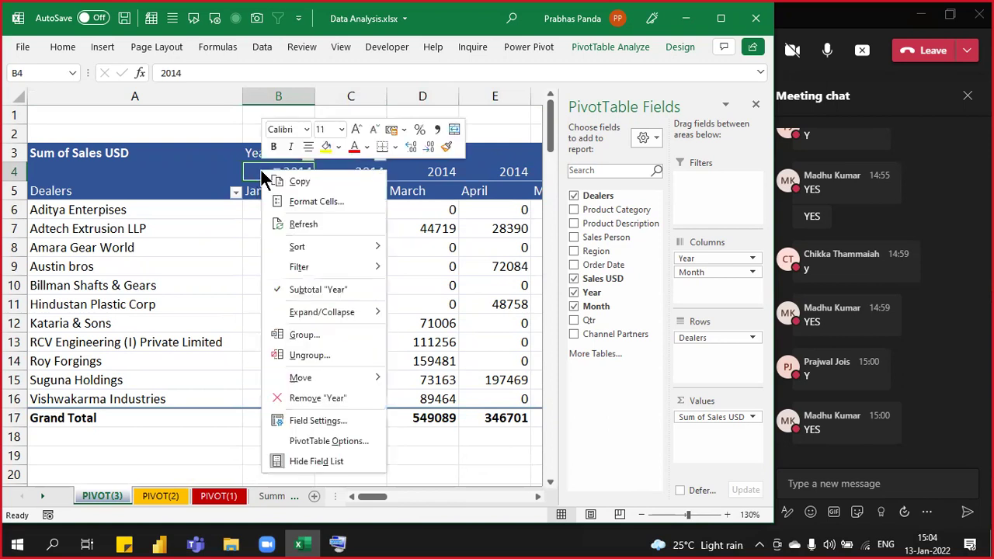
pyautogui.moveTo(364, 312)
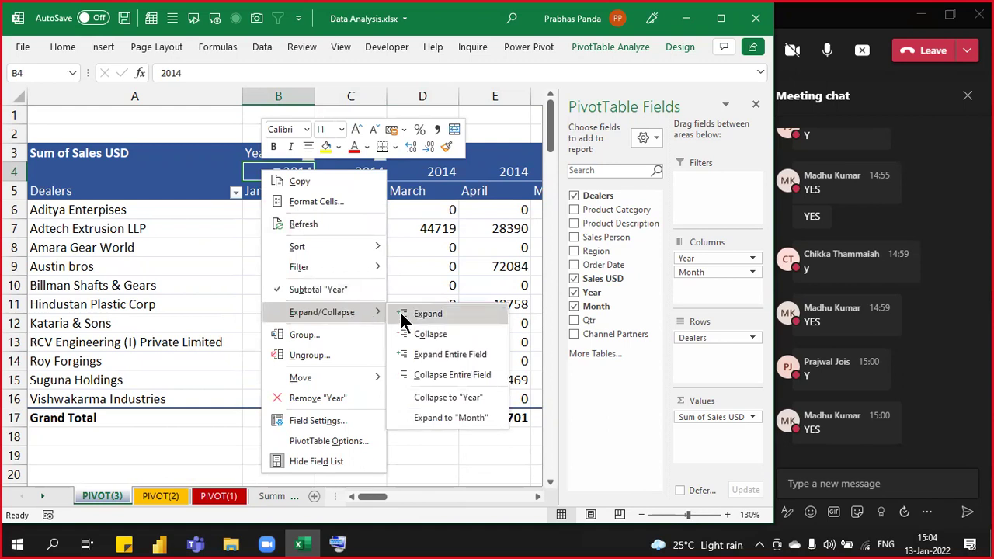
pyautogui.click(476, 380)
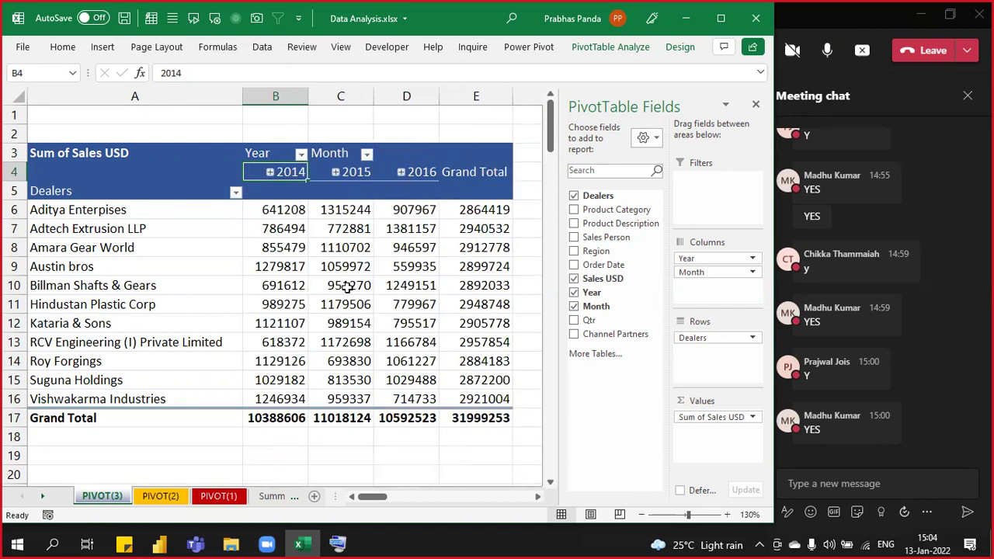
# Step: Hide the field list, then expand 2016 into months and collapse it back to one column
pyautogui.moveTo(275, 96); pyautogui.dragTo(418, 98)
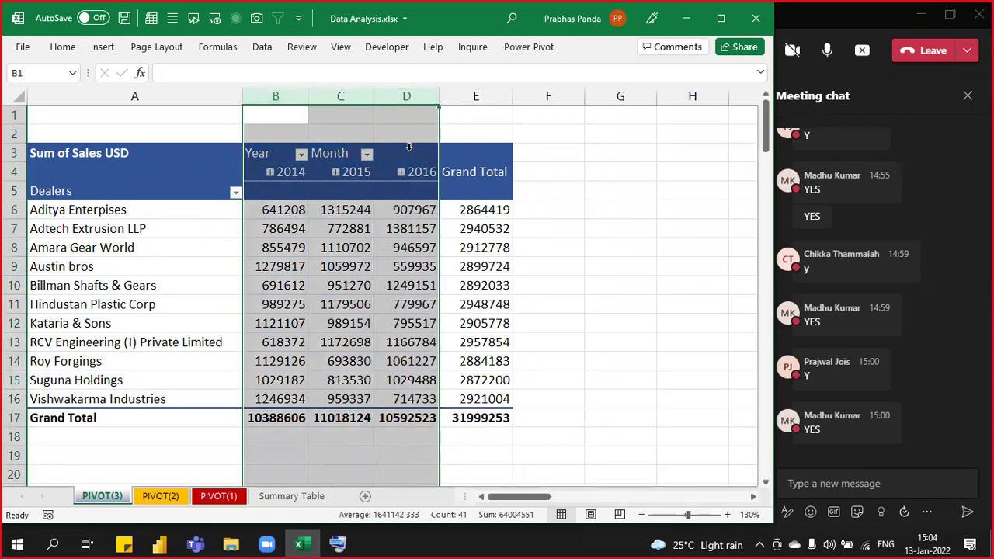
pyautogui.click(396, 189)
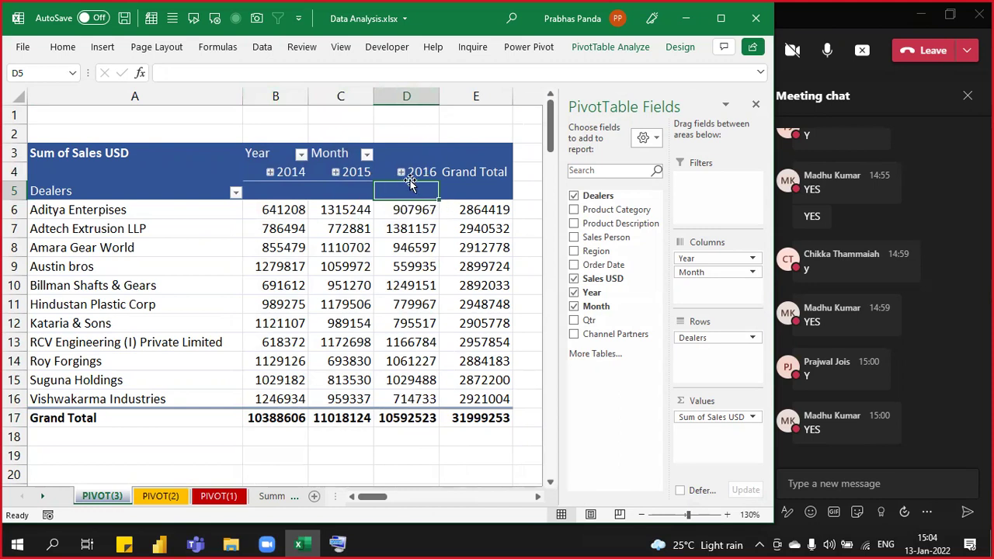
pyautogui.click(755, 105)
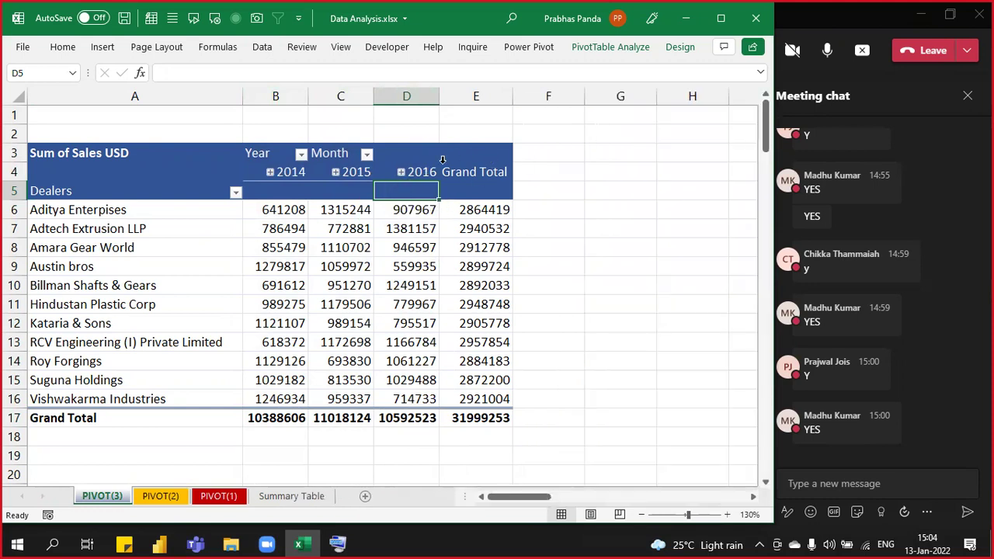
pyautogui.click(401, 172)
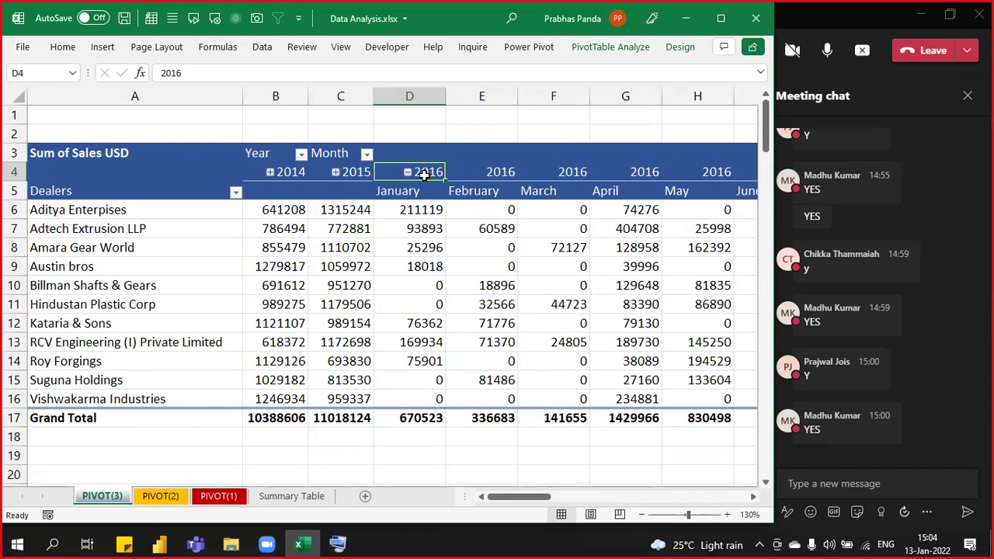
pyautogui.click(406, 171)
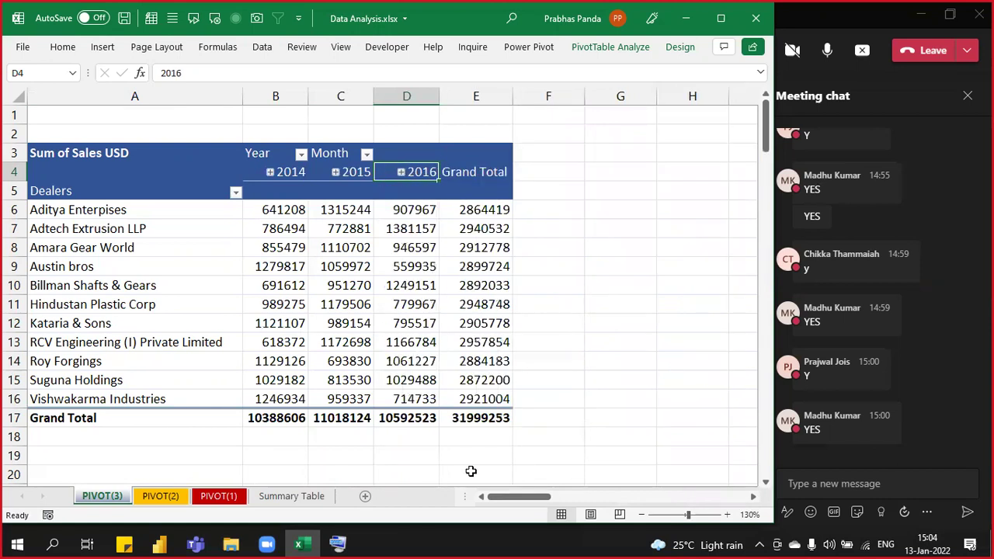
# Step: Reopen the PivotTable field list from a value cell's shortcut menu and select the 2014 label
pyautogui.rightClick(370, 234)
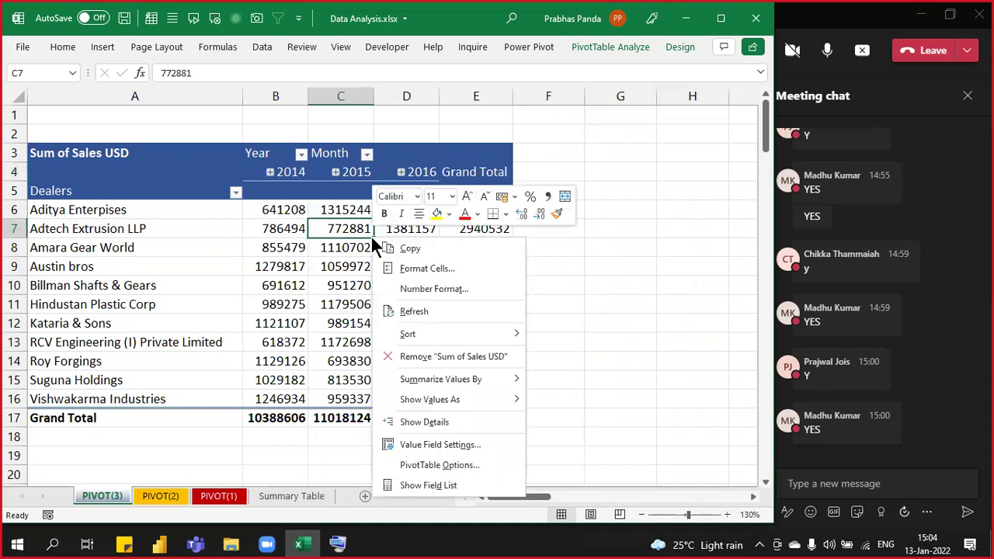
pyautogui.click(432, 489)
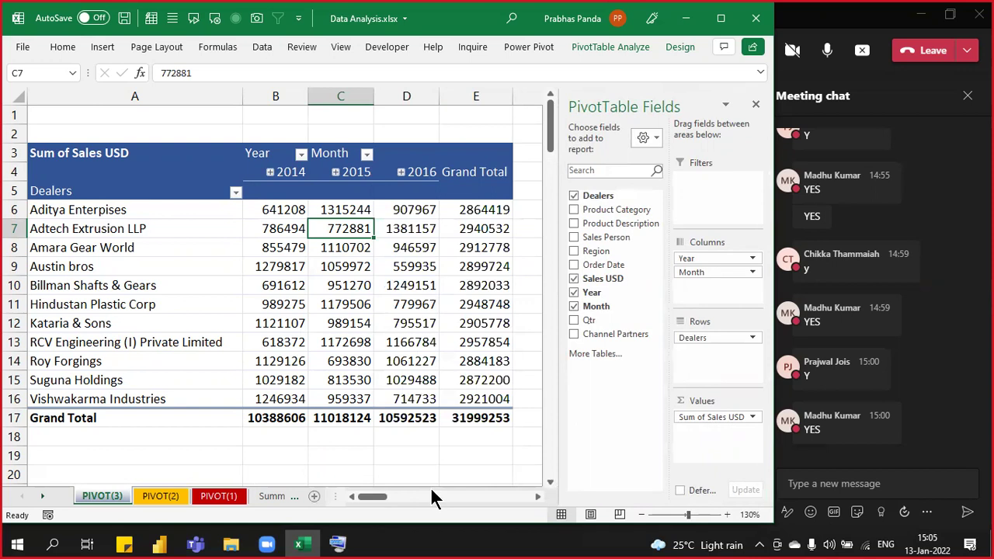
pyautogui.click(292, 175)
# Step: Show the Expand/Collapse submenu for the pivot's Year field at B4
pyautogui.rightClick(294, 177)
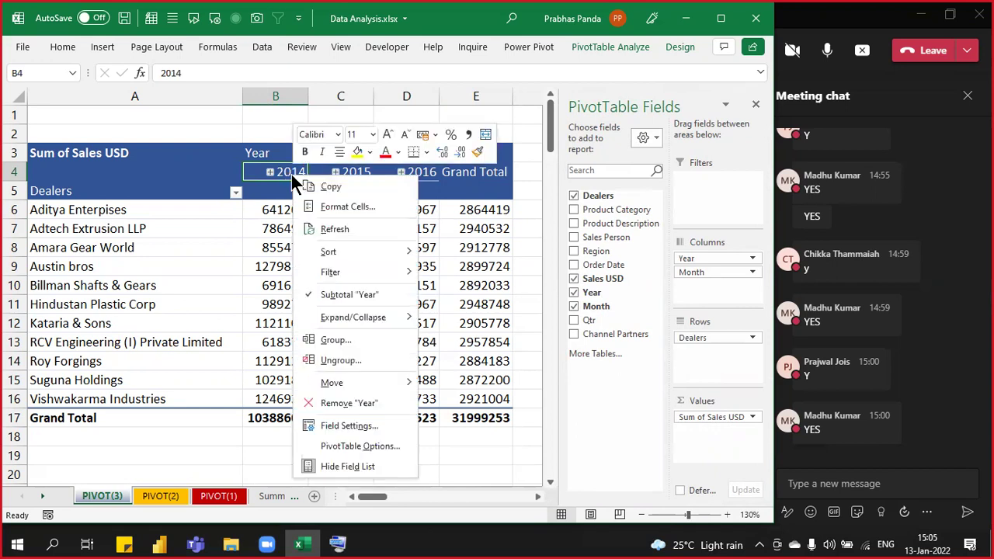
pyautogui.moveTo(397, 316)
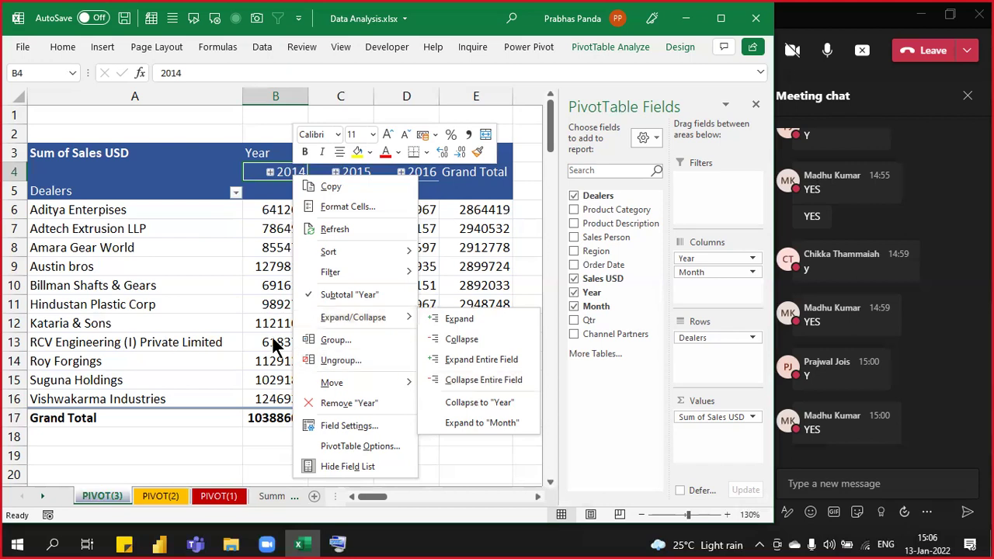
# Step: Close the Expand/Collapse menu, leaving the yearly pivot unchanged
pyautogui.click(219, 306)
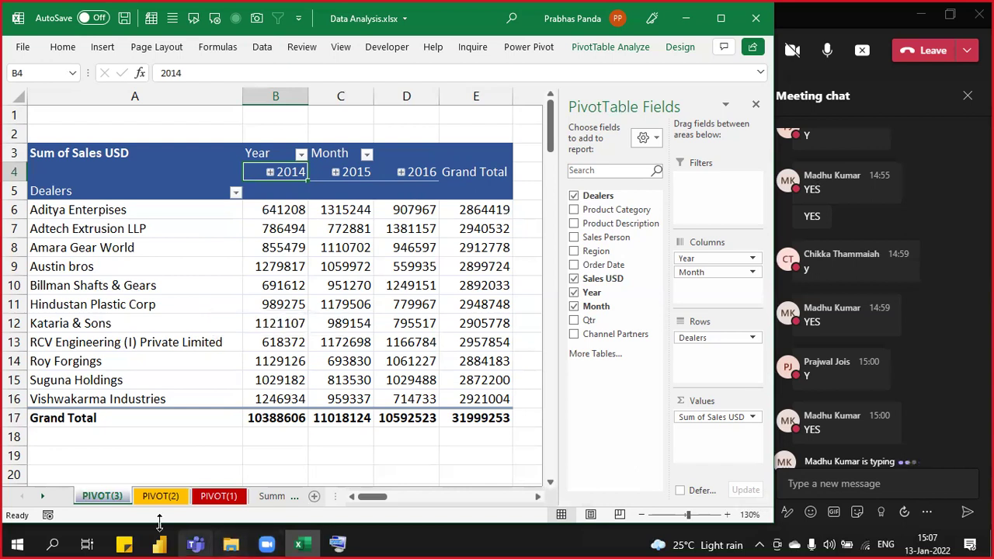
# Step: Duplicate the PIVOT(3) sheet as a copy named PIVOT(4)
pyautogui.rightClick(105, 496)
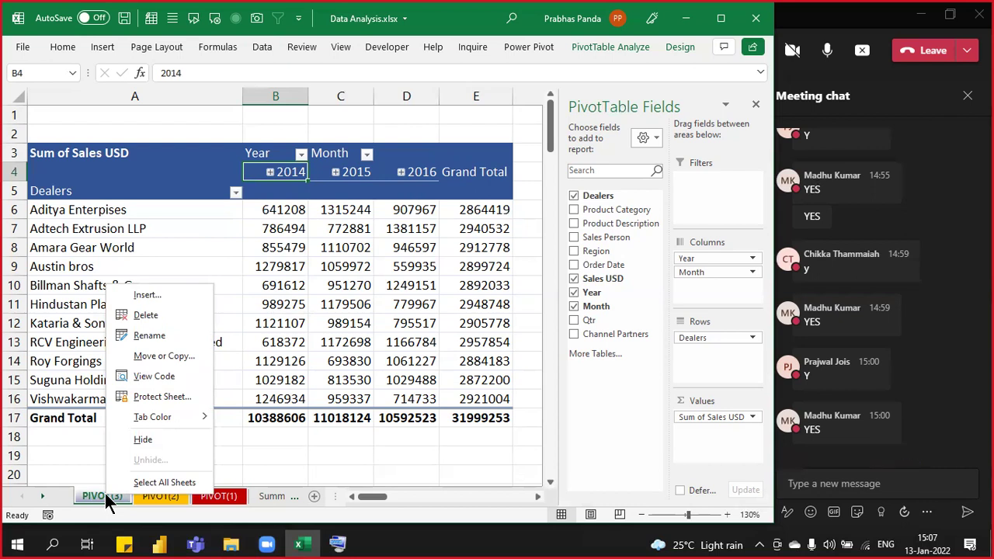
pyautogui.click(162, 354)
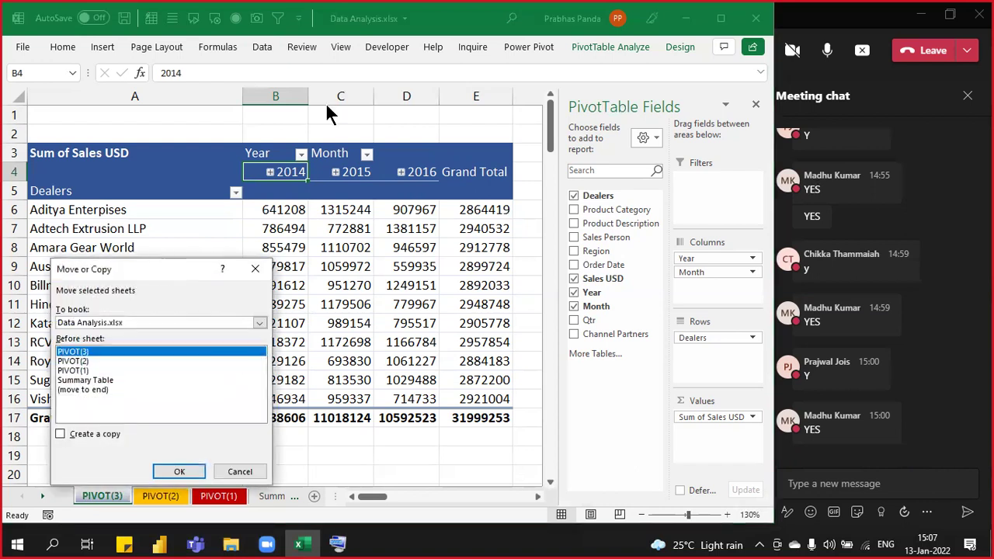
pyautogui.click(266, 272)
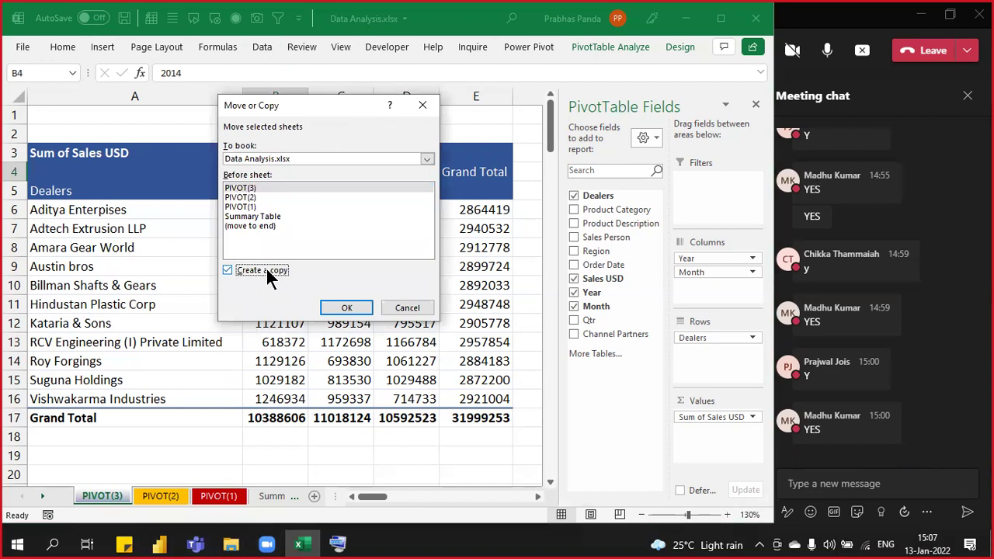
pyautogui.click(338, 306)
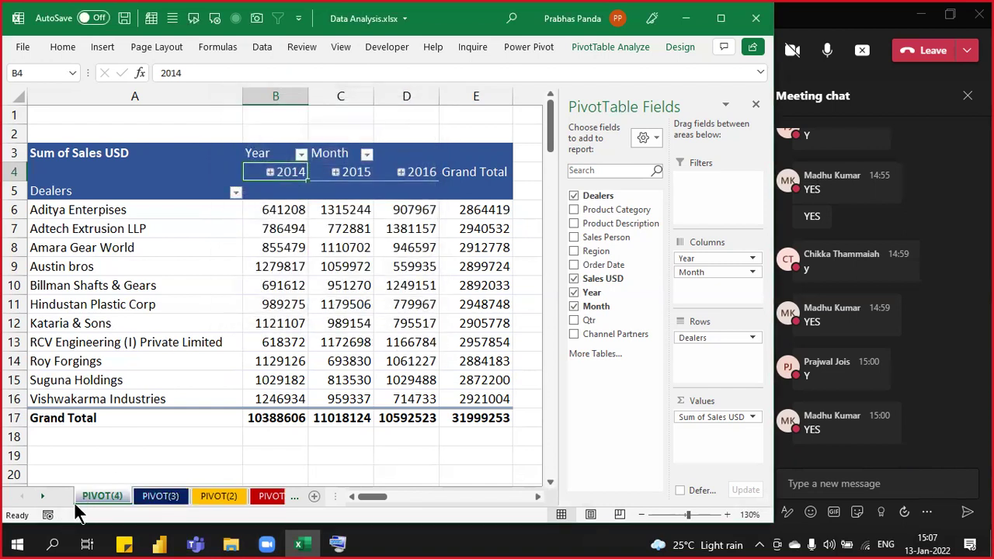
# Step: Give the PIVOT(4) sheet tab a colour
pyautogui.rightClick(98, 495)
pyautogui.moveTo(184, 415)
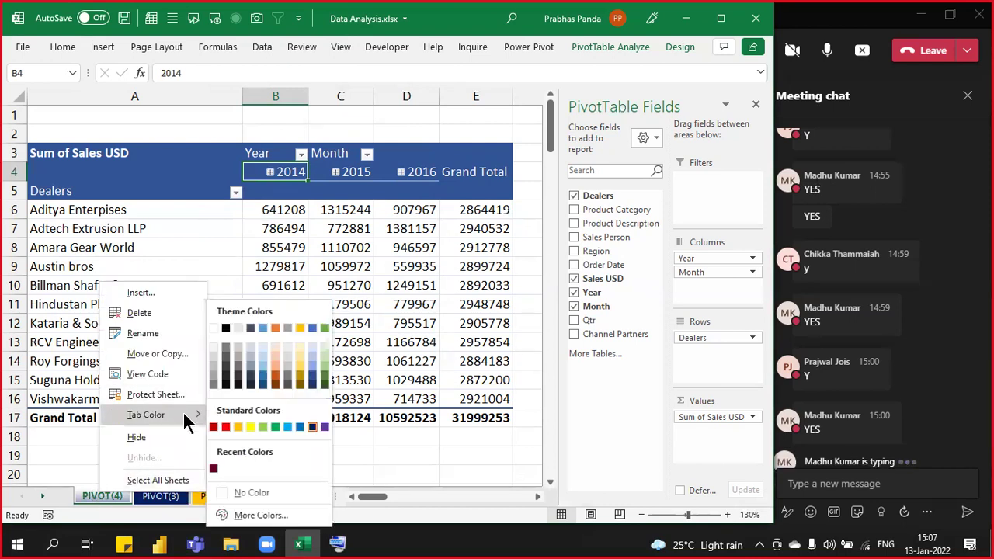
pyautogui.click(273, 376)
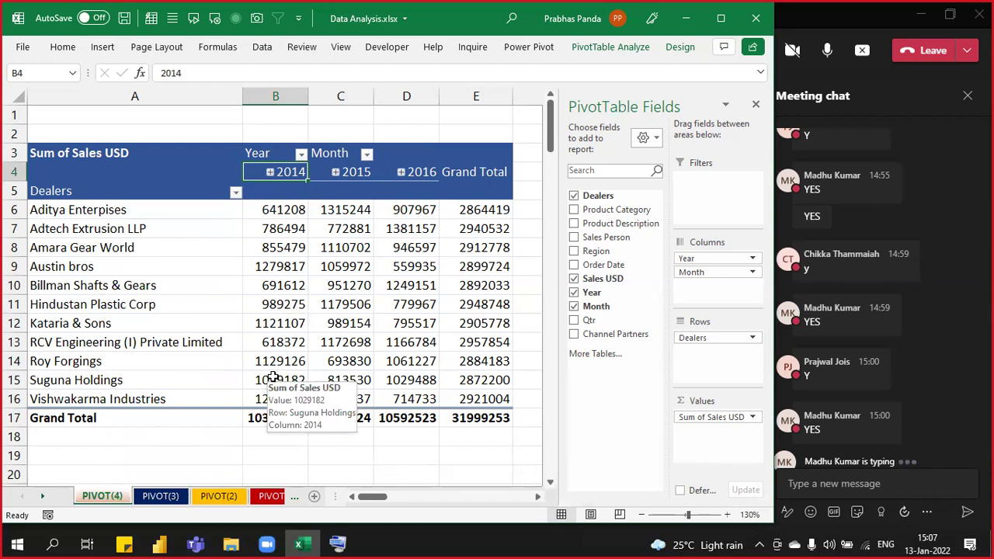
# Step: Remove Dealers and Month from the PIVOT(4) pivot and put Product Description in Rows
pyautogui.click(575, 197)
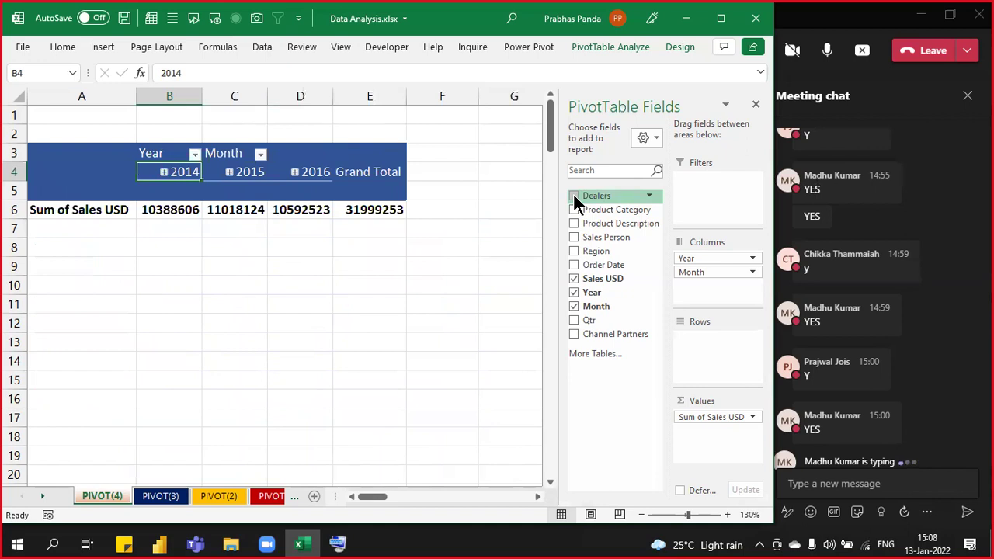
pyautogui.click(574, 306)
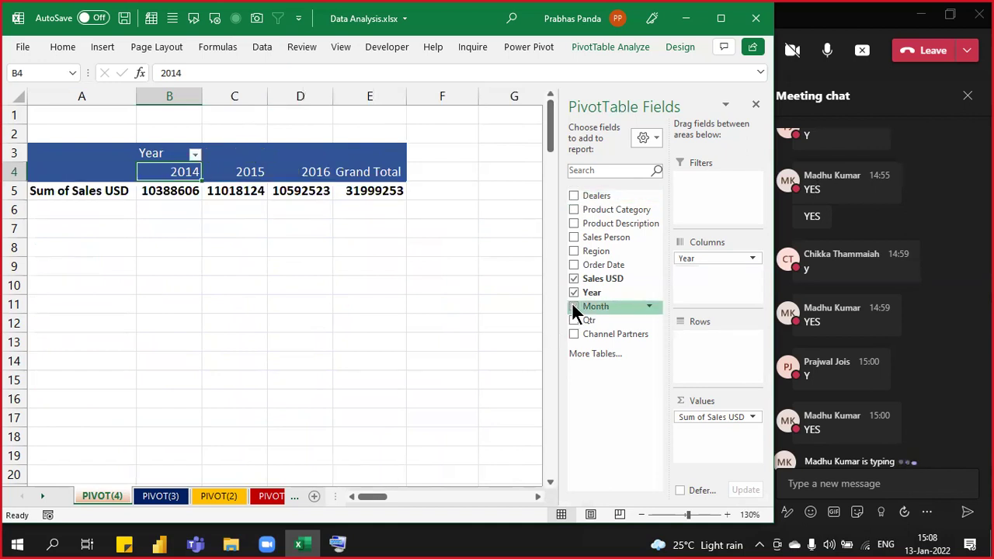
pyautogui.moveTo(621, 229); pyautogui.dragTo(730, 354)
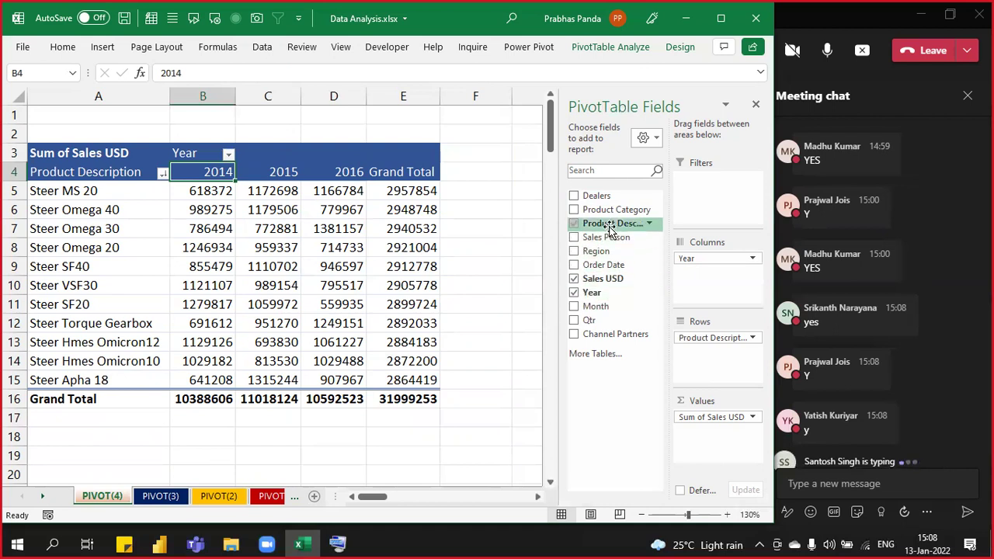
pyautogui.moveTo(611, 230); pyautogui.dragTo(704, 349)
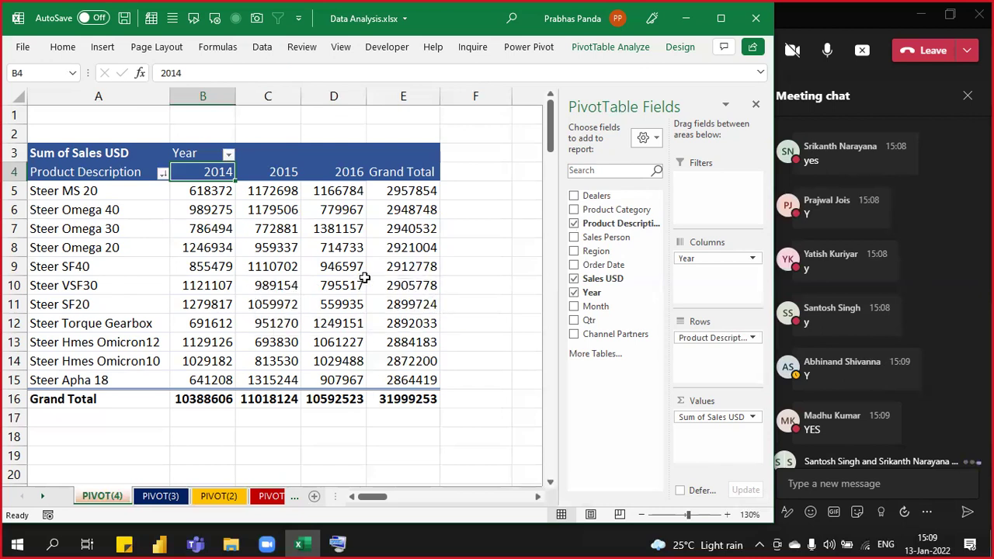
# Step: Select columns B:D holding the 2014, 2015 and 2016 pivot values
pyautogui.moveTo(207, 96); pyautogui.dragTo(359, 126)
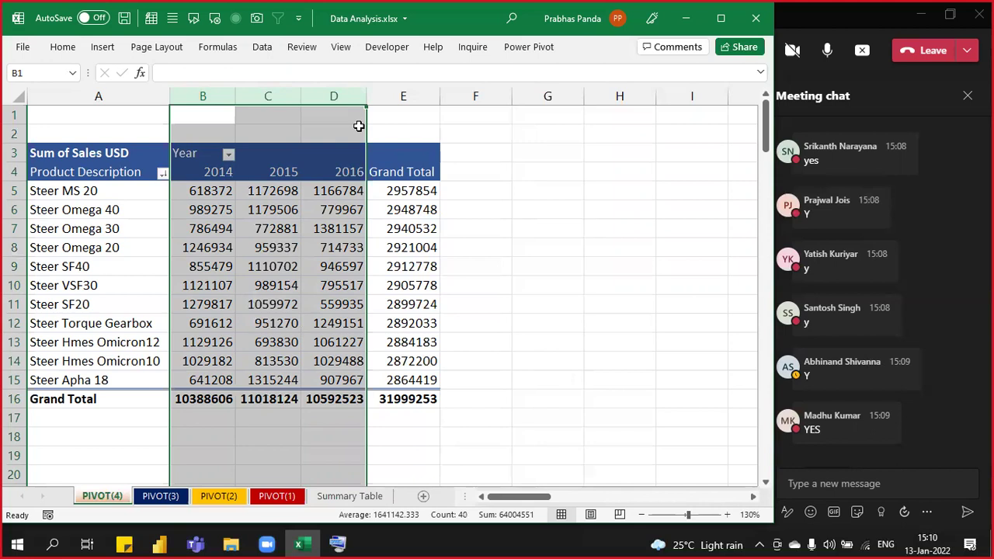
# Step: Select a cell inside the PIVOT(4) pivot to show its PivotTable Fields pane
pyautogui.click(344, 240)
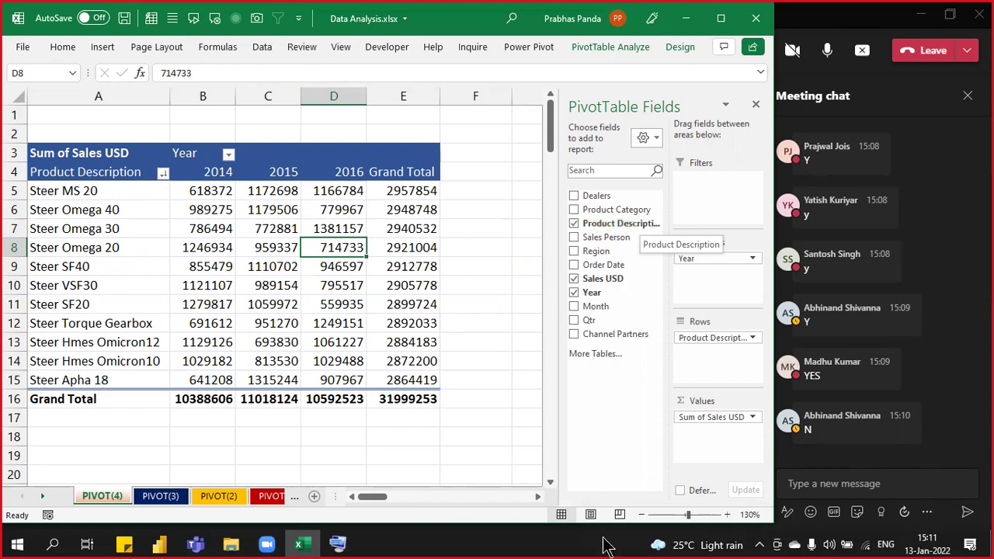
# Step: Go to the Summary Table sheet's header row and land on L4, after Channel Partners
pyautogui.click(375, 442)
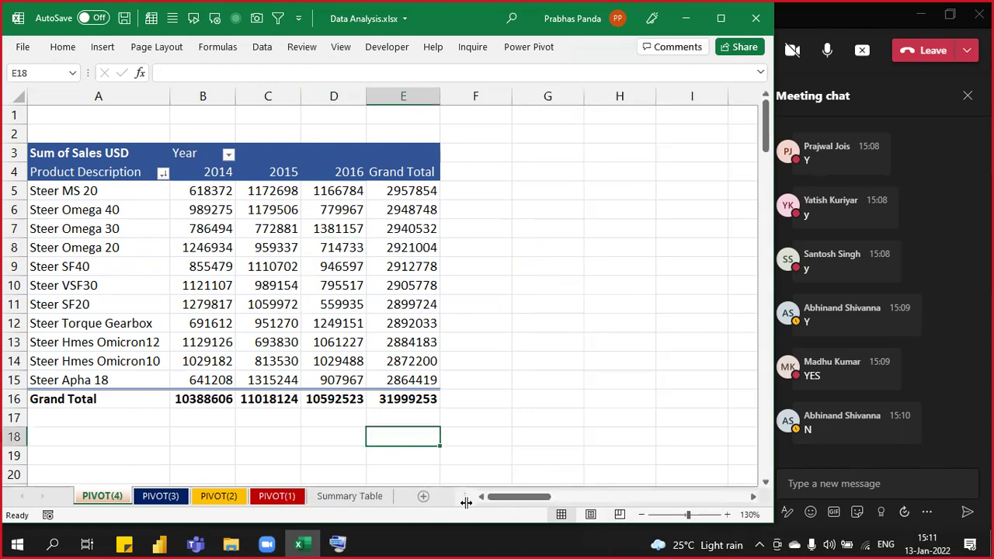
pyautogui.moveTo(464, 496); pyautogui.dragTo(600, 496)
pyautogui.click(349, 497)
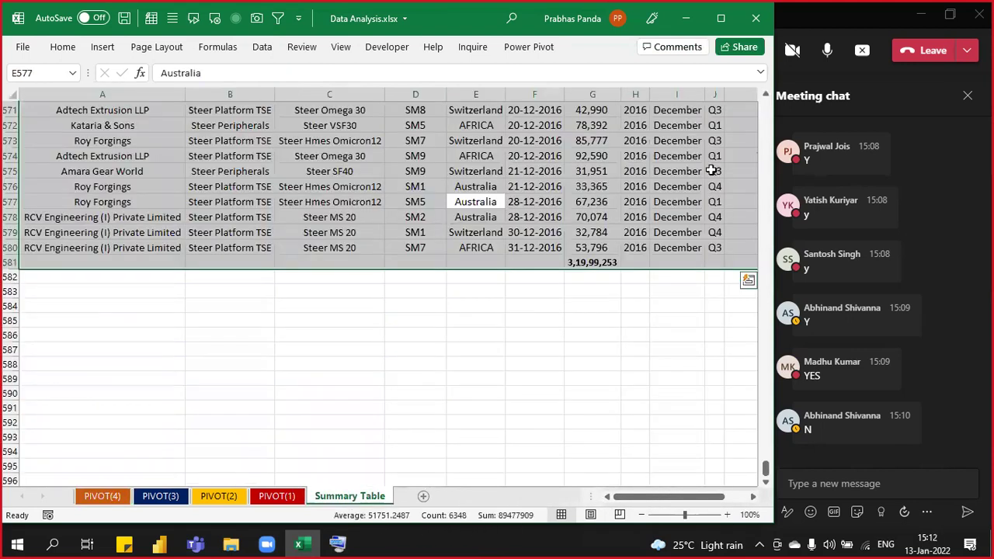
pyautogui.click(598, 186)
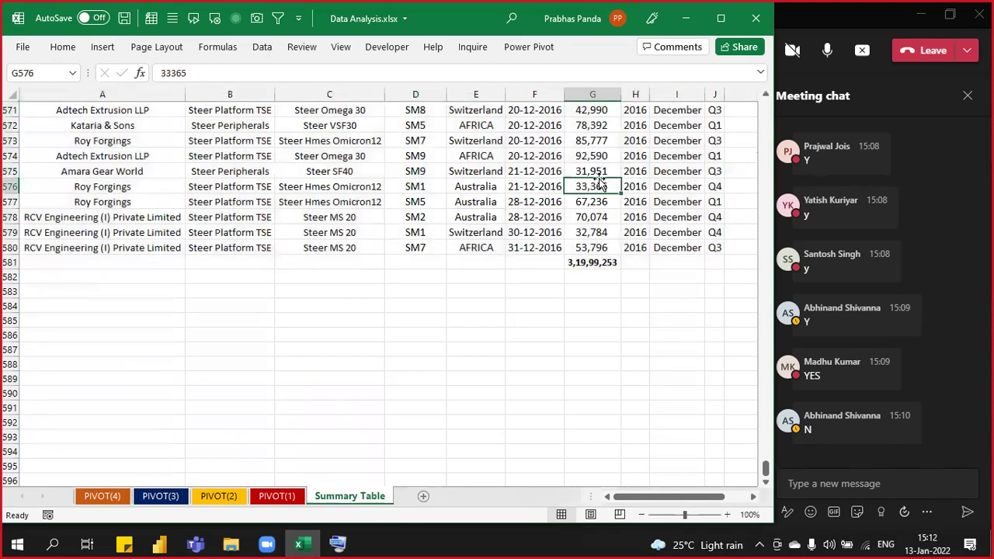
pyautogui.hotkey('ctrl', 'Up')
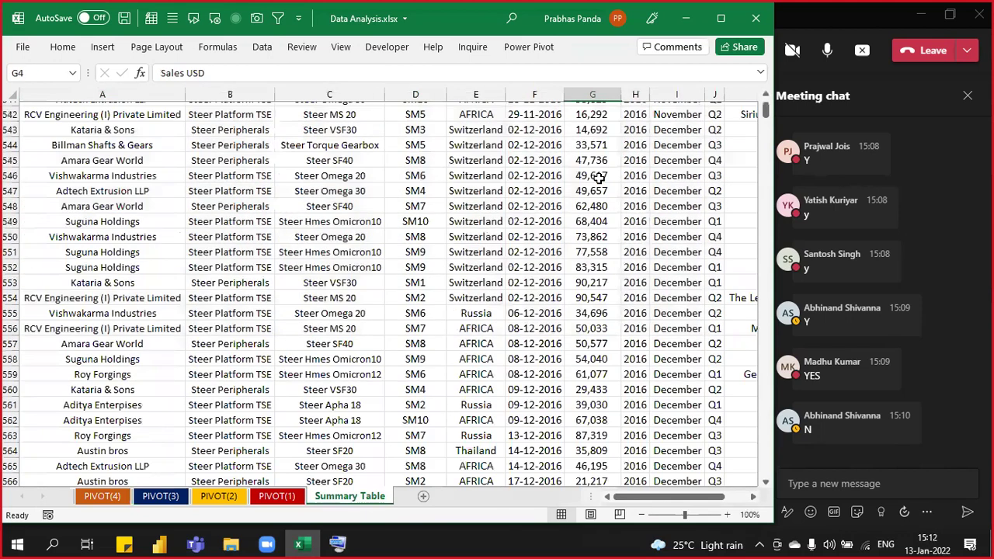
pyautogui.press('Right')
pyautogui.press('Right')
pyautogui.press('Right')
pyautogui.press('Right')
pyautogui.press('Right')
pyautogui.press('Right')
pyautogui.press('Right')
pyautogui.press('Right')
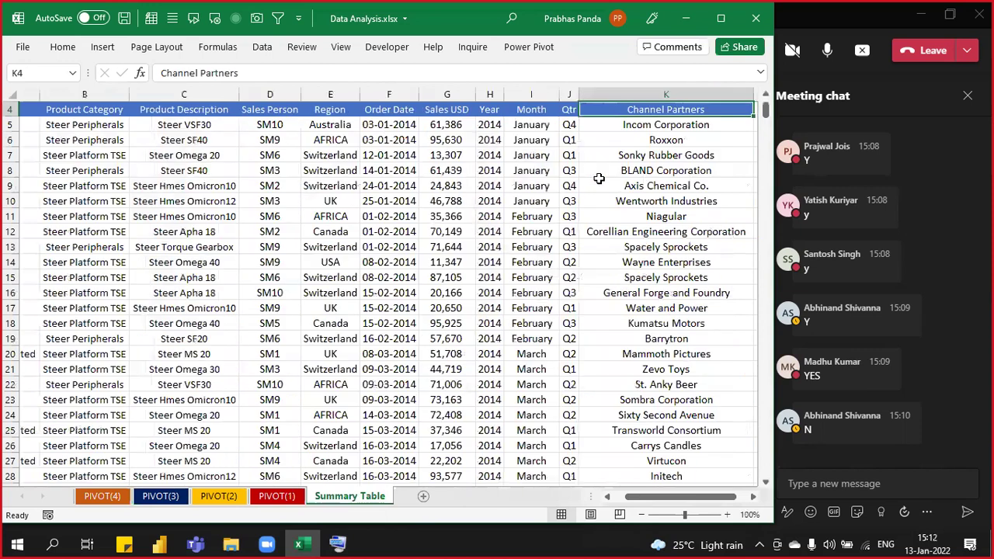
pyautogui.scroll(1, 593, 177)
pyautogui.press('Left')
pyautogui.press('Left')
pyautogui.press('Left')
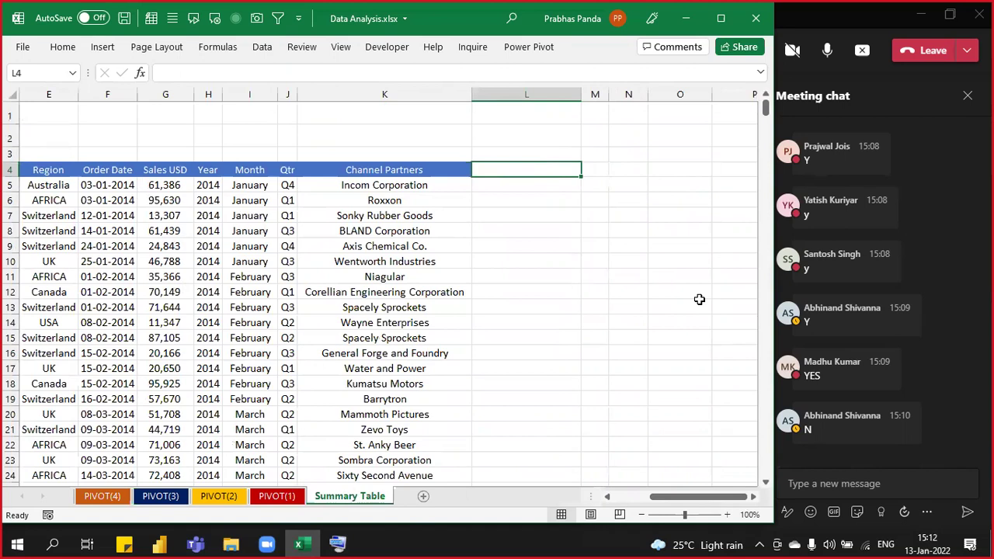
# Step: Add an Incentive header in L4 and the formula =2%*G5 in L5, giving 1227.72
pyautogui.write('Incentive')
pyautogui.press('Return')
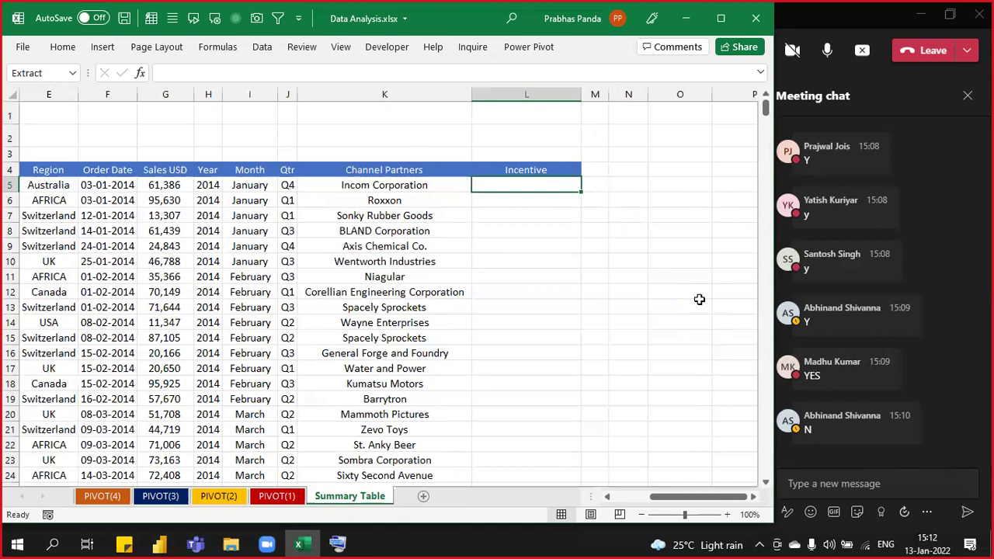
pyautogui.write('=')
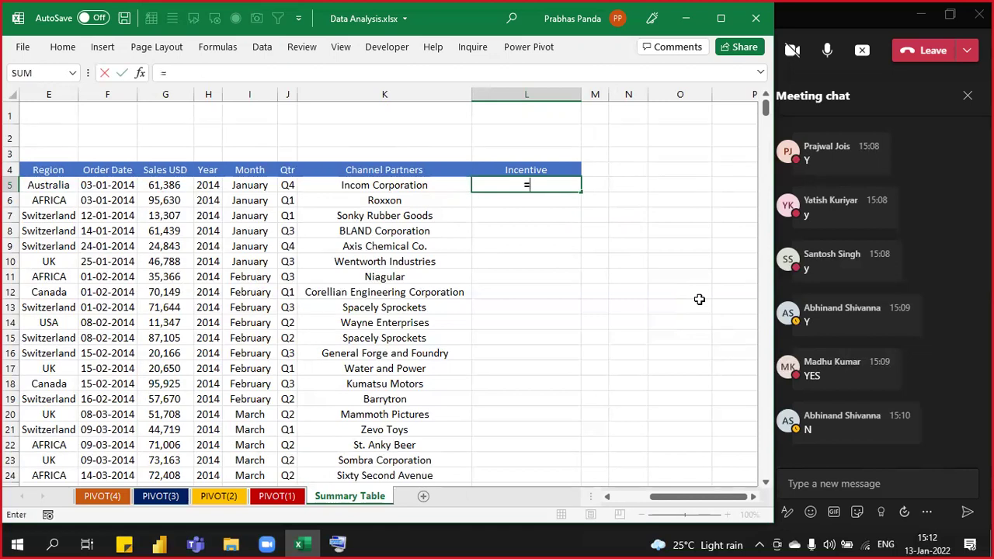
pyautogui.write('2%*')
pyautogui.press('Left')
pyautogui.press('Left')
pyautogui.press('Left')
pyautogui.press('Left')
pyautogui.press('Left')
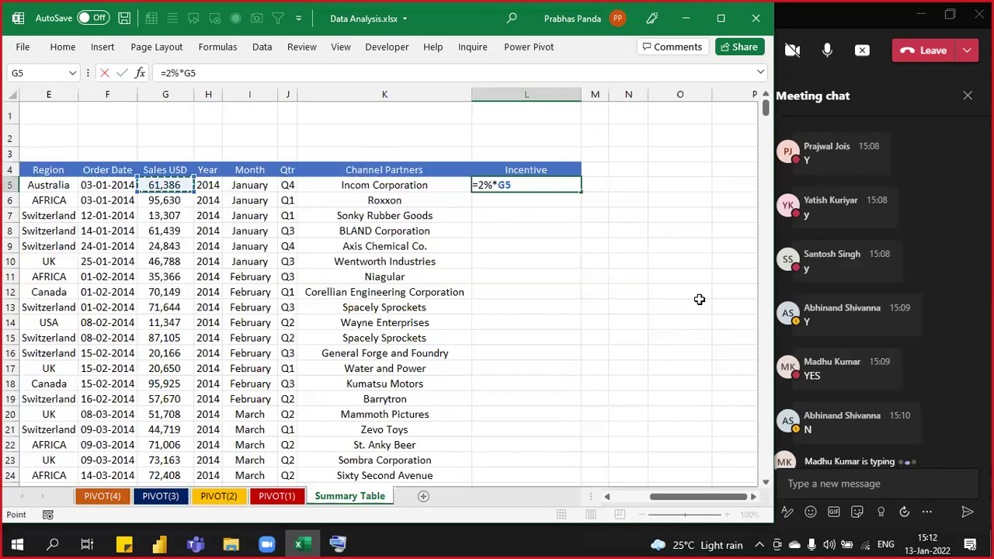
pyautogui.press('Return')
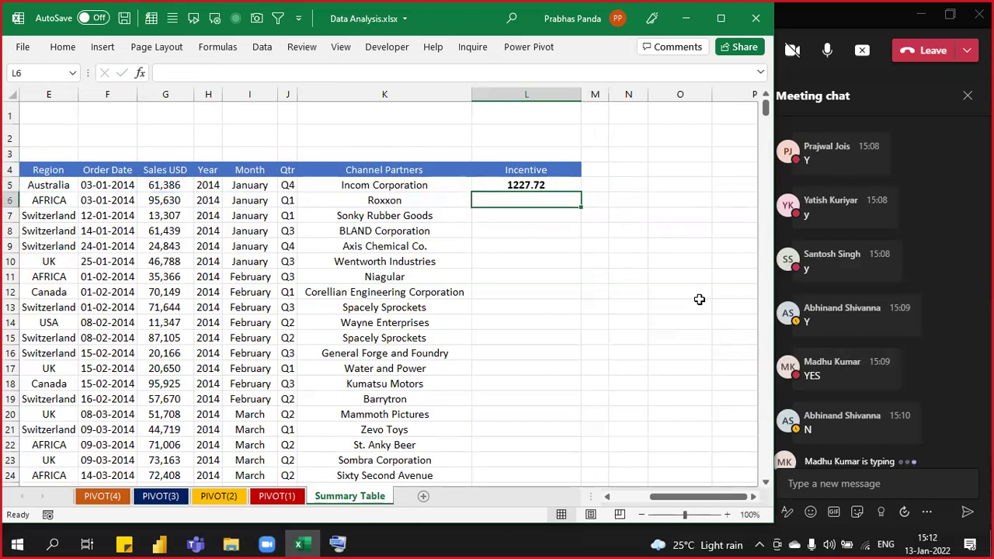
pyautogui.press('Up')
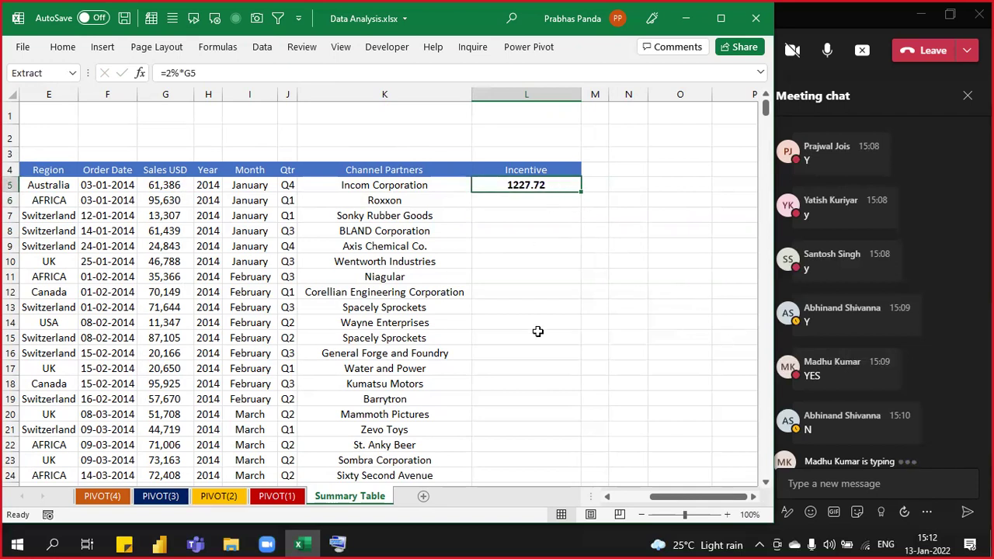
# Step: Fill the L5 incentive formula down to L580 and open L5 to show =2%*G5
pyautogui.doubleClick(581, 189)
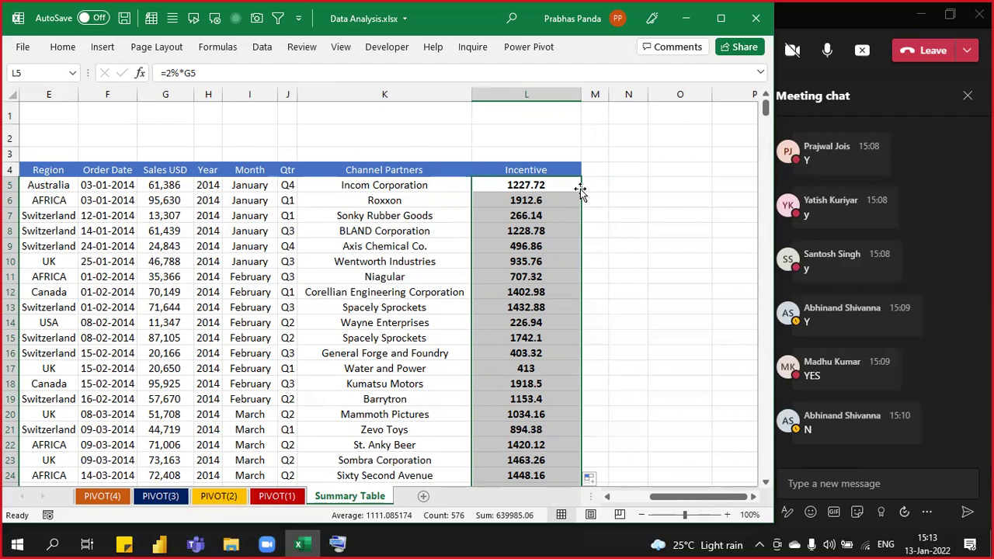
pyautogui.doubleClick(579, 187)
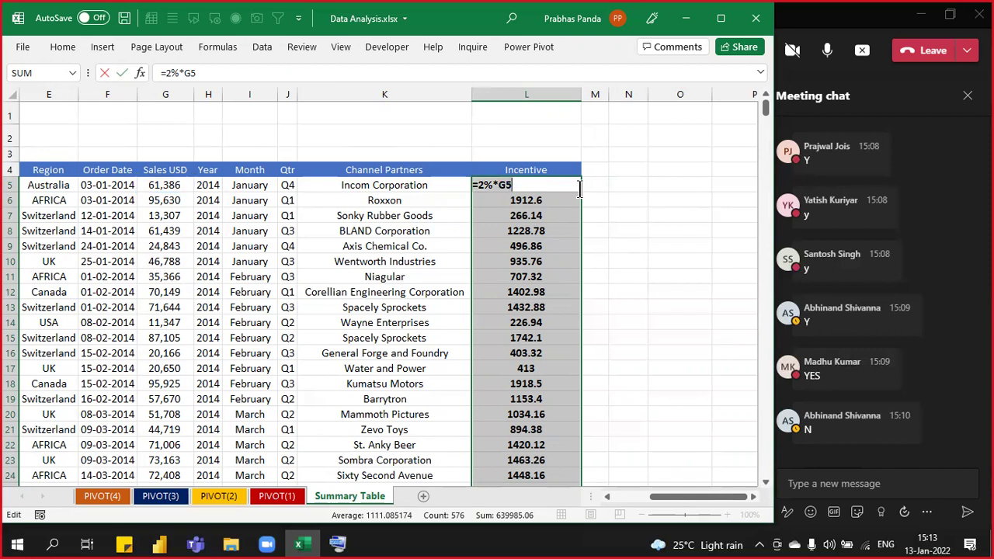
pyautogui.click(849, 481)
# Step: Post the formula =2%*G5 in the meeting chat, then exit L5's edit mode unchanged
pyautogui.write('=2%*G3')
pyautogui.hotkey('ctrl', 'z')
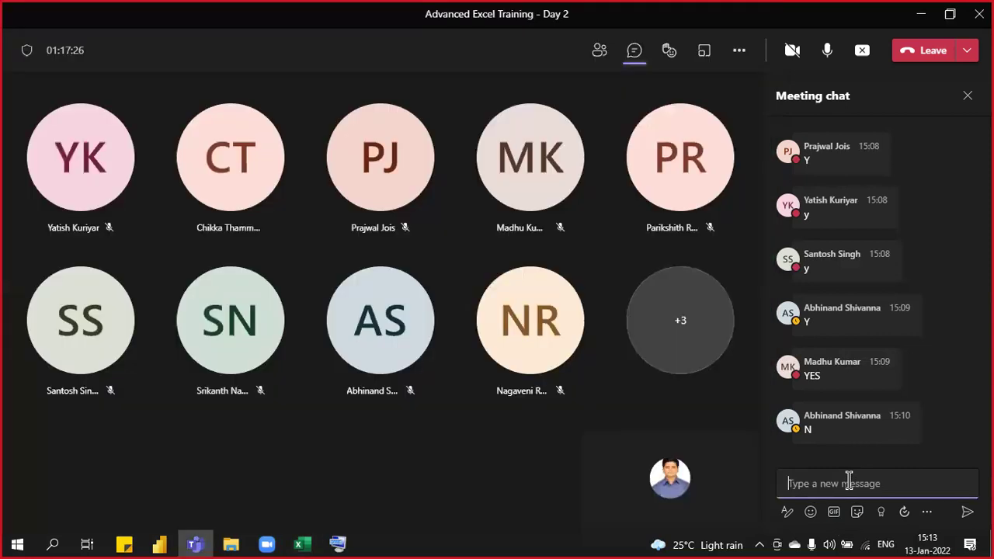
pyautogui.click(302, 544)
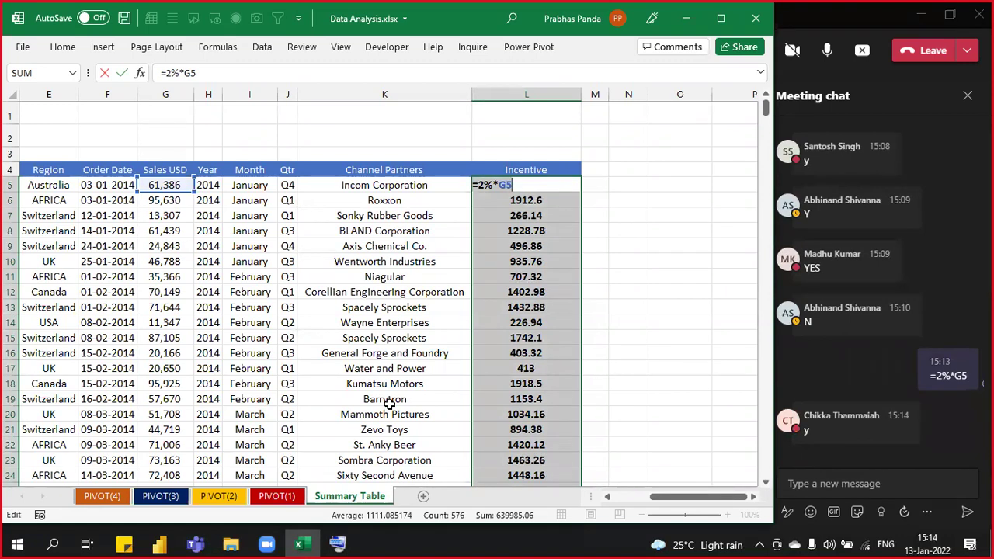
pyautogui.hotkey('ctrl', 'Return')
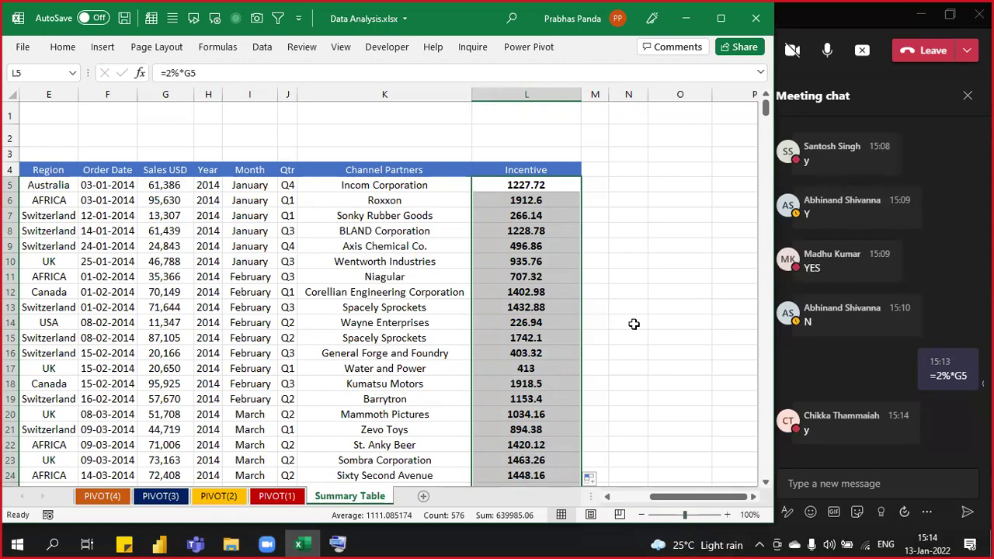
# Step: Post '03:25 pm WE WILL RESUME OUR SESSION' in the Teams meeting chat and mute the microphone
pyautogui.click(894, 487)
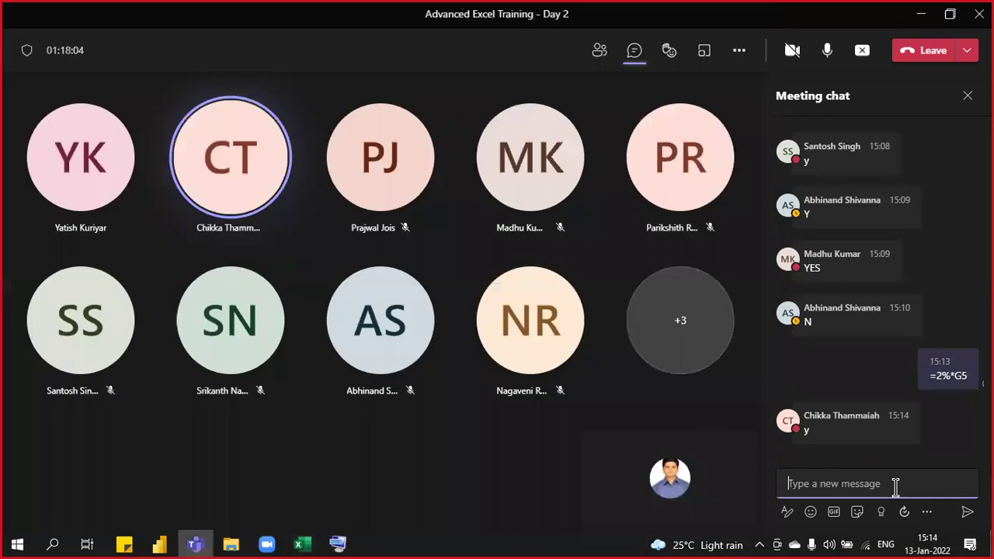
pyautogui.write('03:')
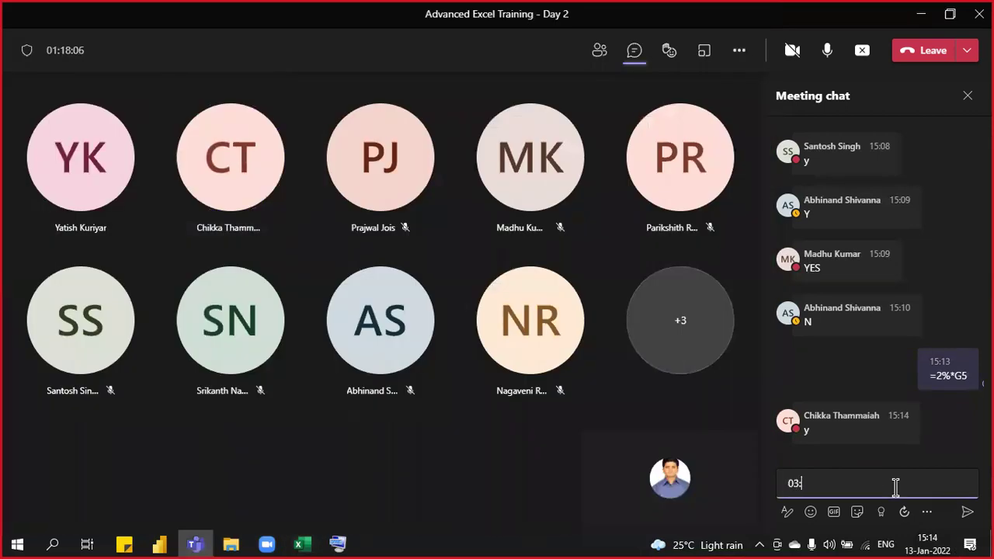
pyautogui.write('25 pmWE WILL RES')
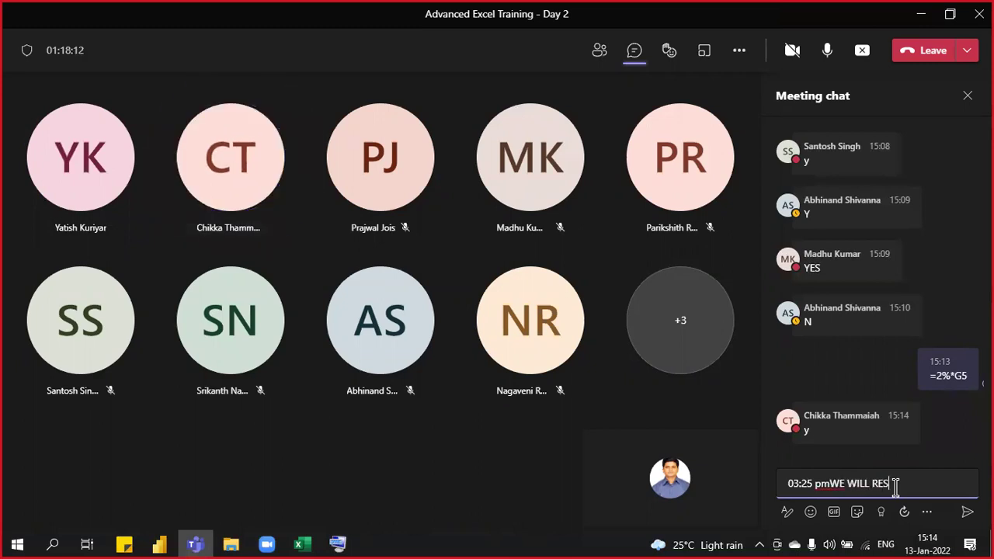
pyautogui.write('UME OUR SESSION')
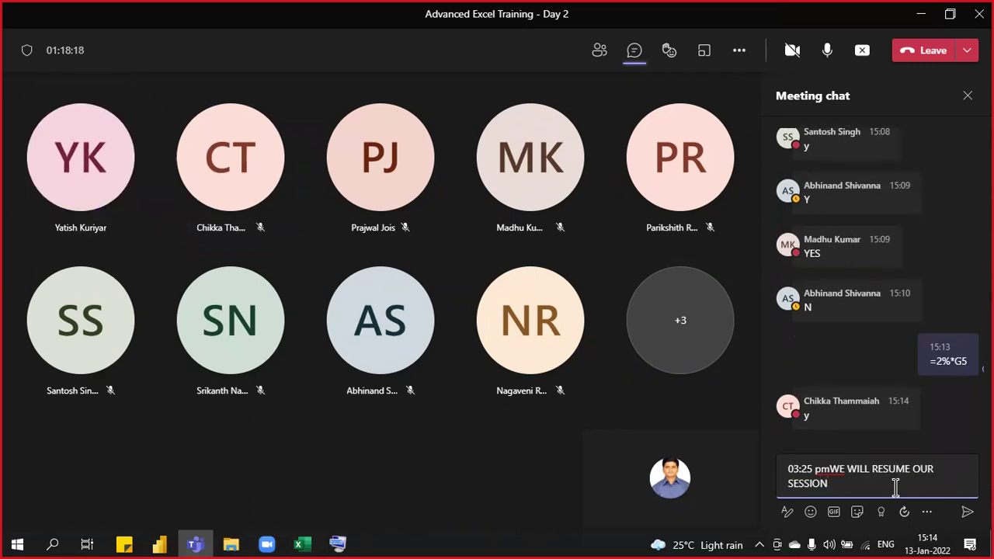
pyautogui.click(828, 469)
pyautogui.press('Return')
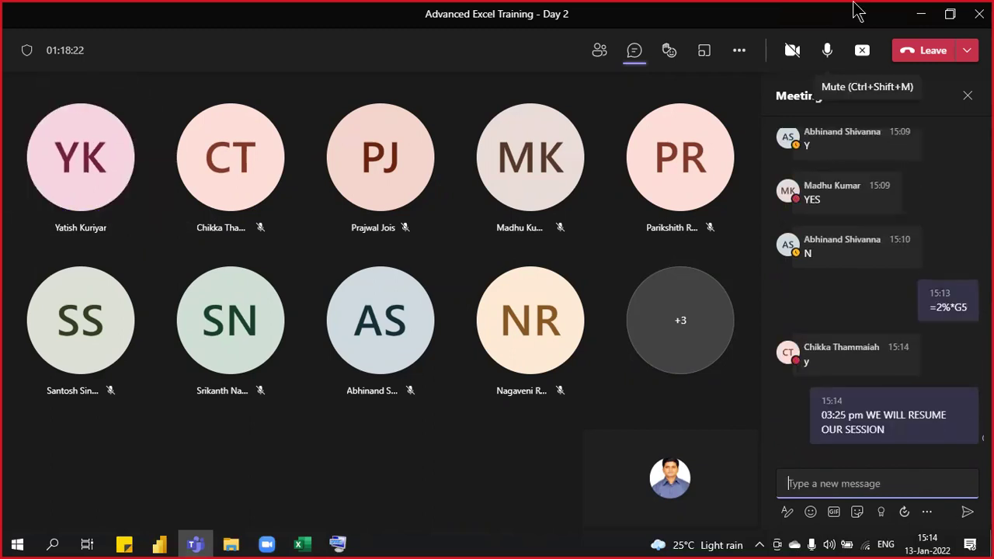
pyautogui.click(825, 48)
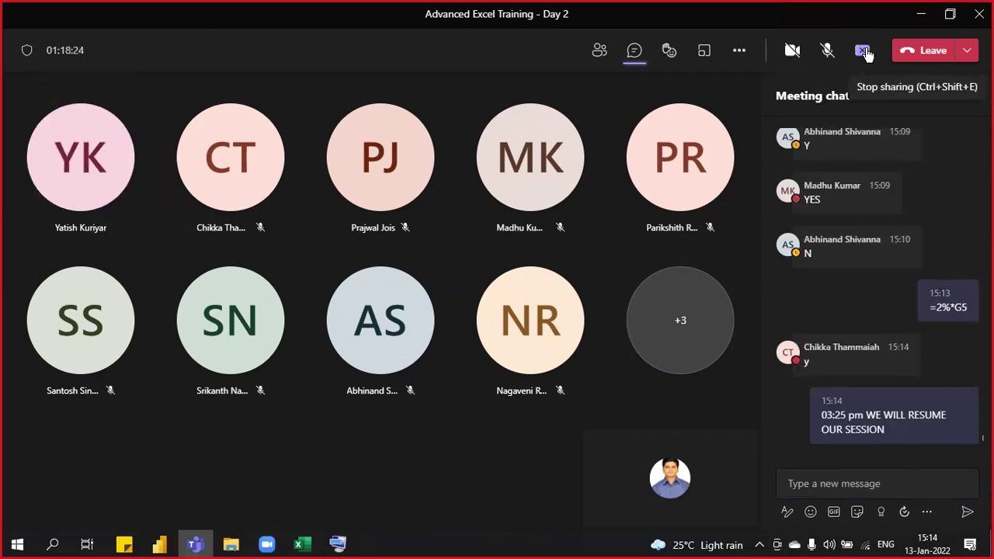
# Step: Stop sharing in Teams, then share the whole screen again
pyautogui.click(862, 49)
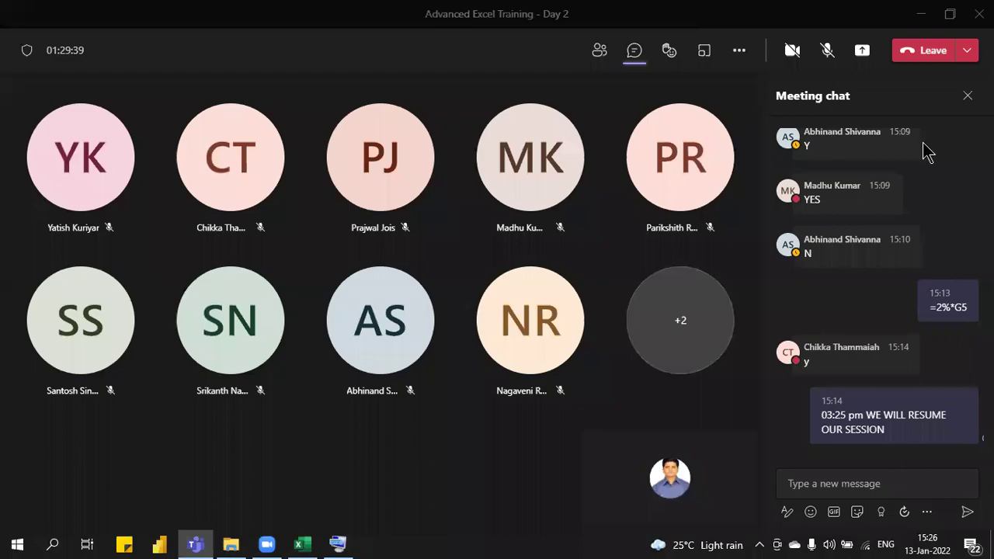
pyautogui.click(862, 53)
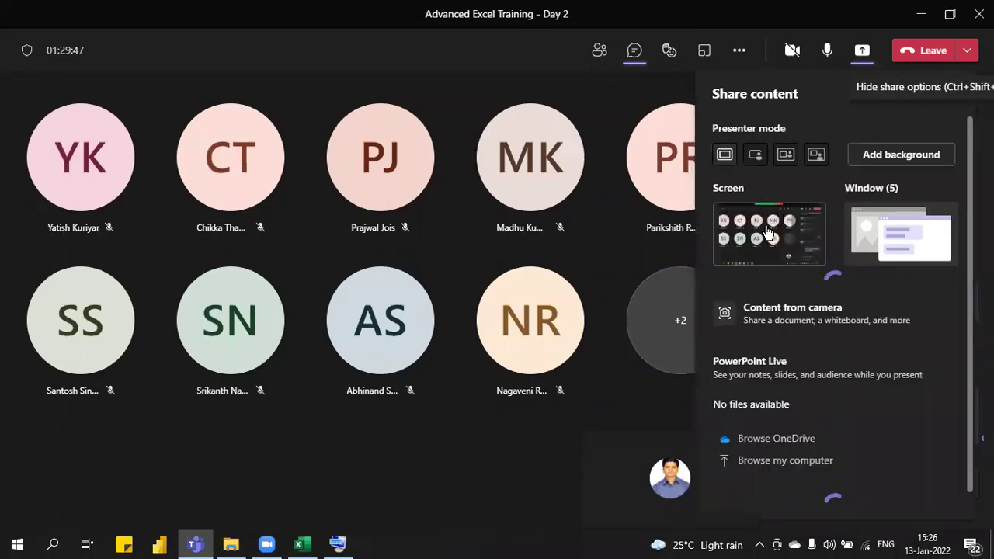
pyautogui.click(767, 232)
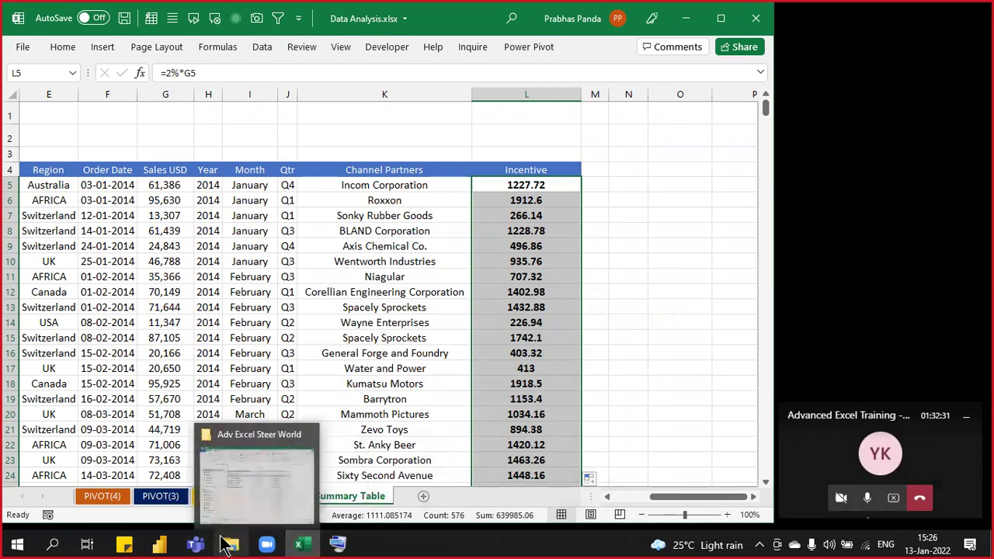
# Step: Restore the Teams meeting window beside the Excel workbook from the taskbar preview
pyautogui.moveTo(206, 547)
pyautogui.click(186, 470)
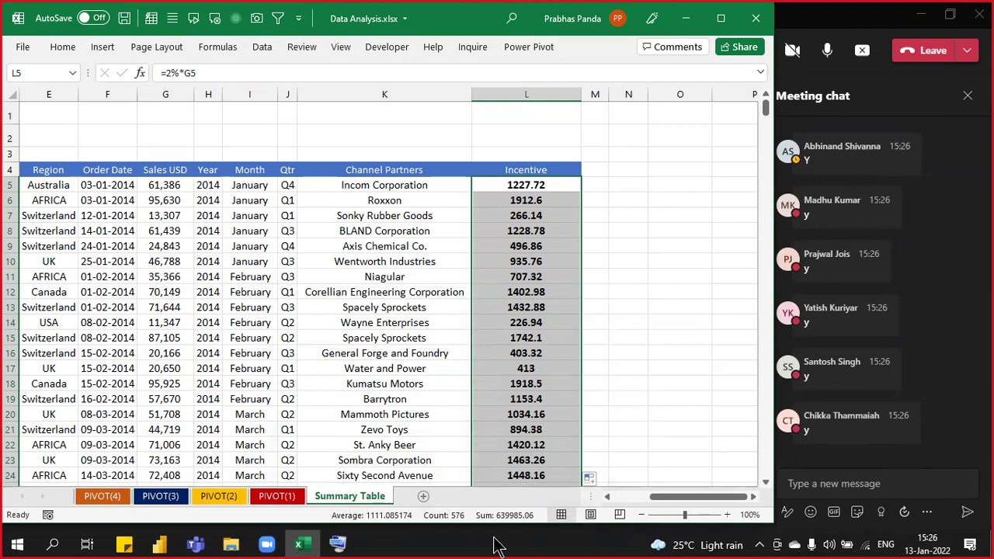
pyautogui.click(109, 496)
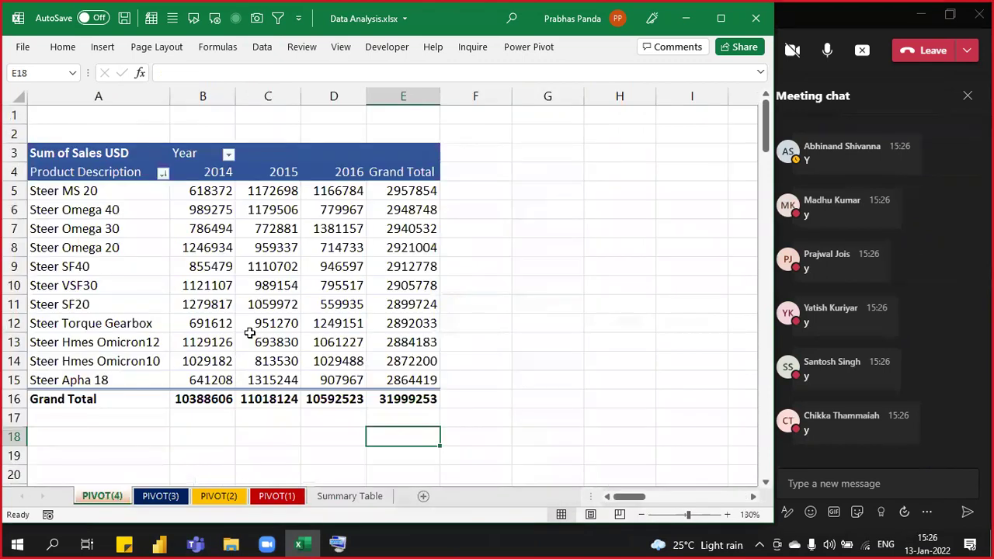
pyautogui.click(303, 306)
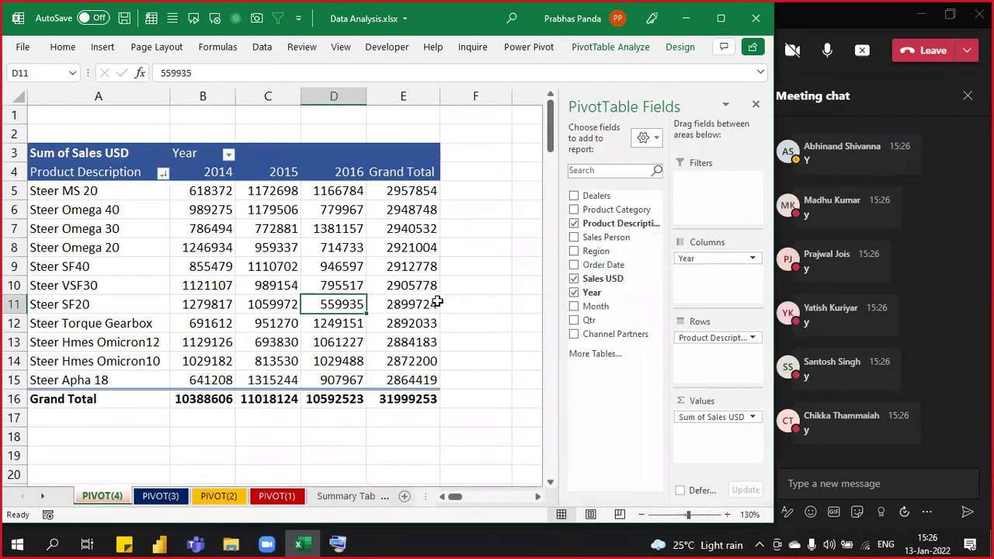
pyautogui.click(340, 494)
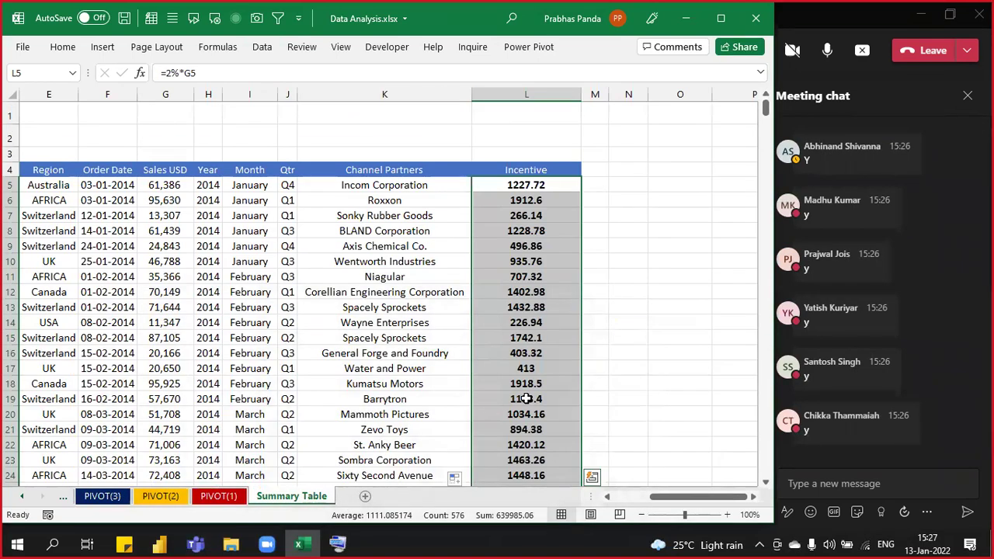
pyautogui.click(535, 91)
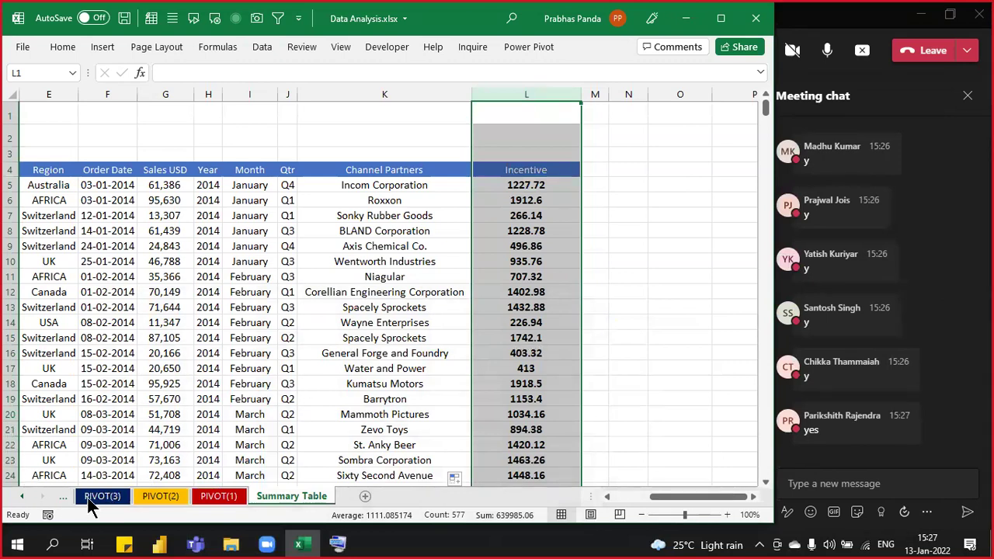
pyautogui.click(62, 496)
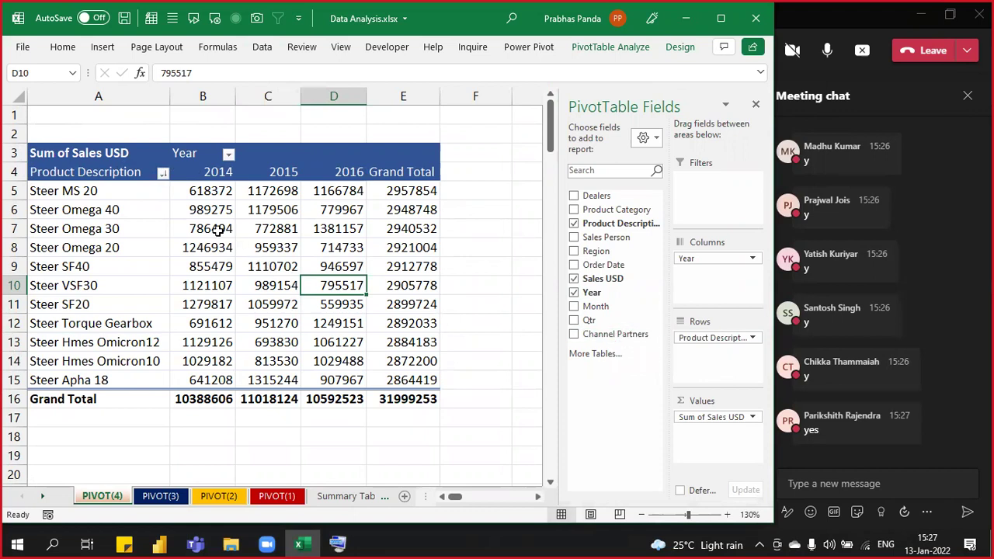
# Step: Refresh the PIVOT(4) pivot table's data from a value cell's context menu
pyautogui.moveTo(219, 226)
pyautogui.rightClick(180, 285)
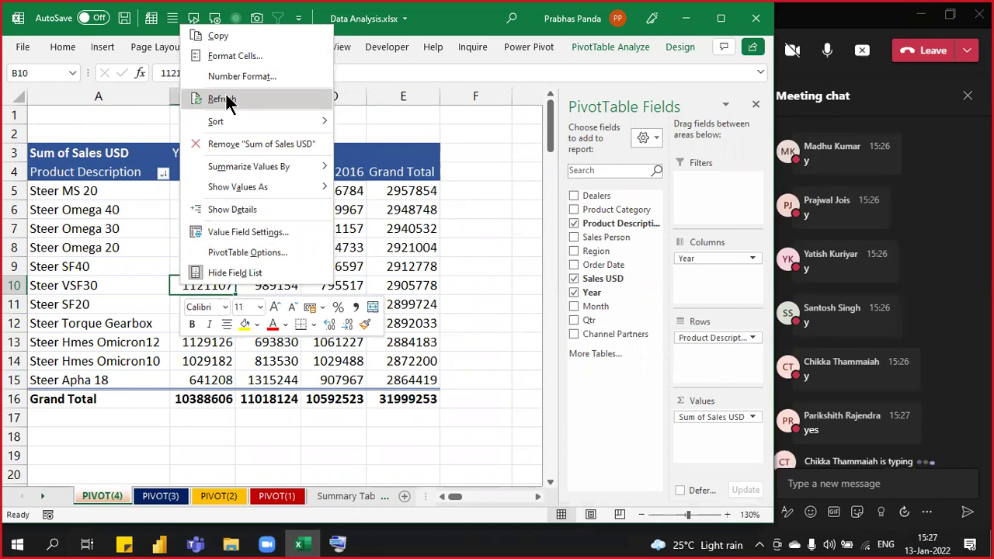
pyautogui.click(227, 99)
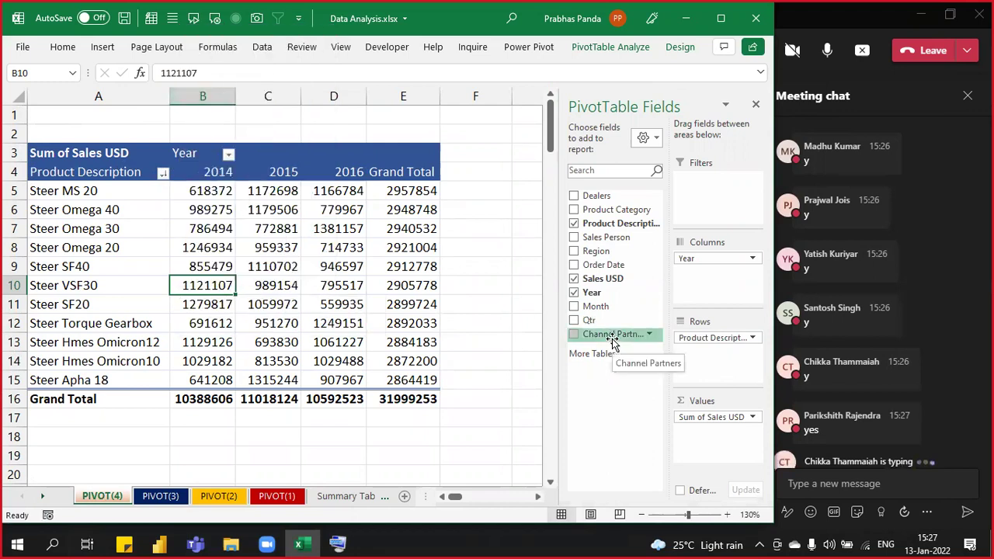
pyautogui.click(614, 341)
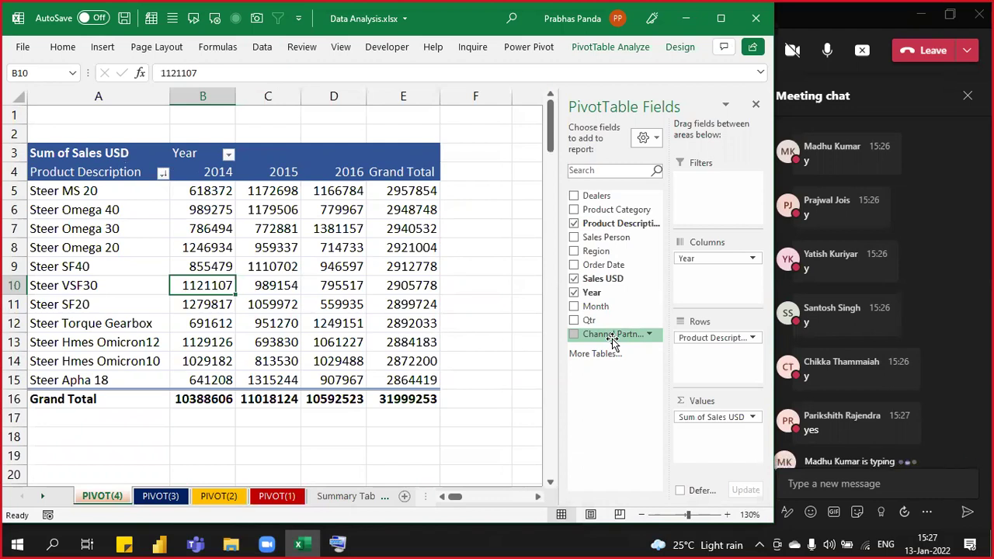
# Step: Select a cell inside the pivot and show the PivotTable Analyze ribbon commands
pyautogui.click(298, 243)
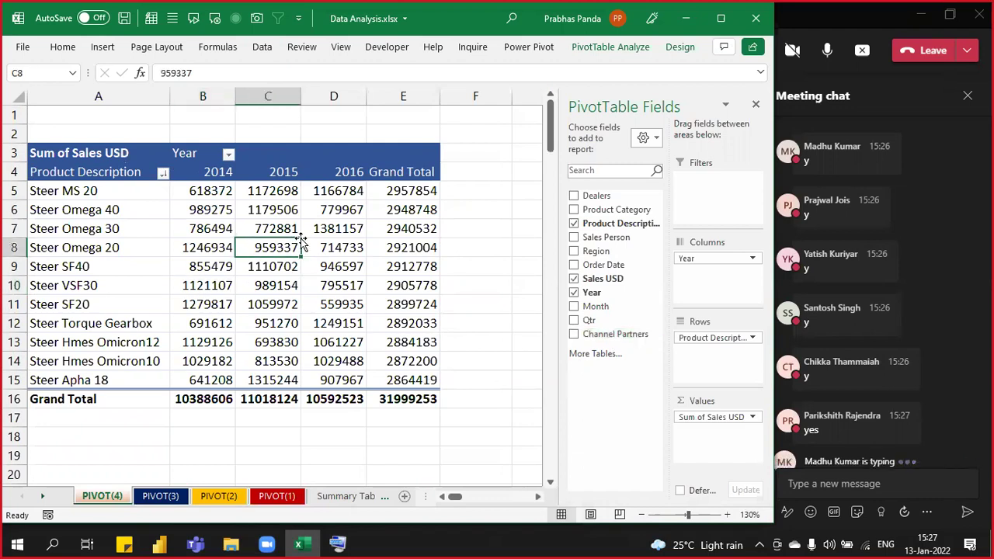
pyautogui.click(609, 46)
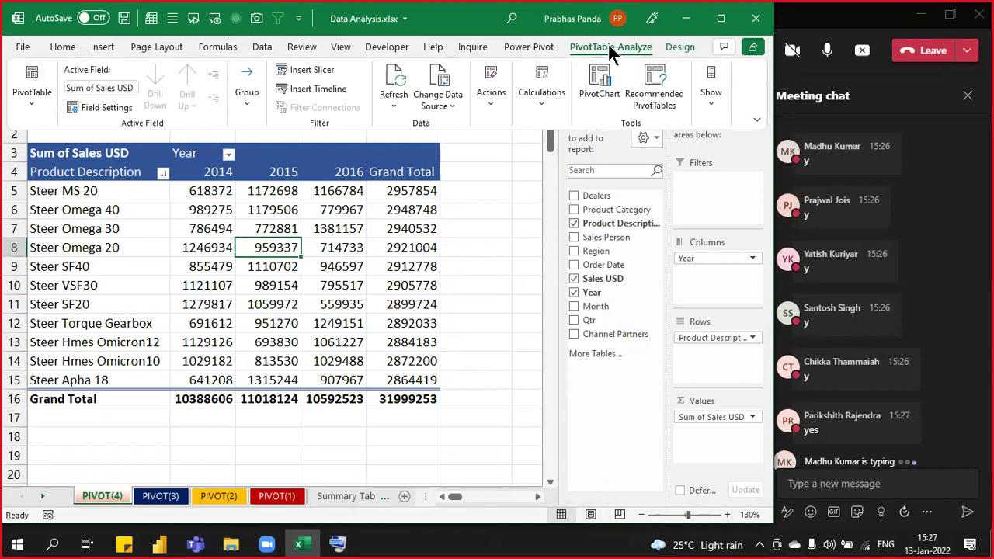
pyautogui.press('ctrl')
pyautogui.press('ctrl')
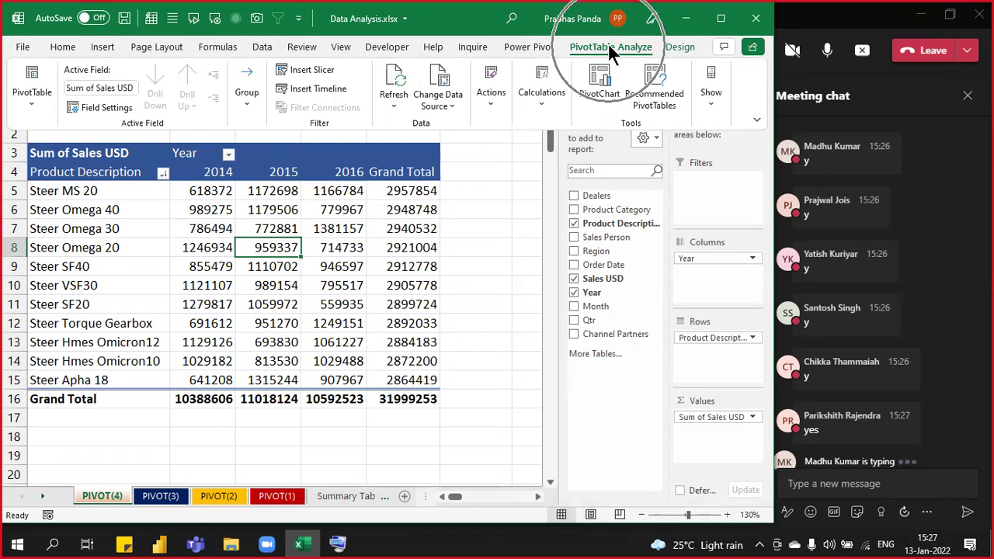
pyautogui.press('ctrl')
pyautogui.press('ctrl')
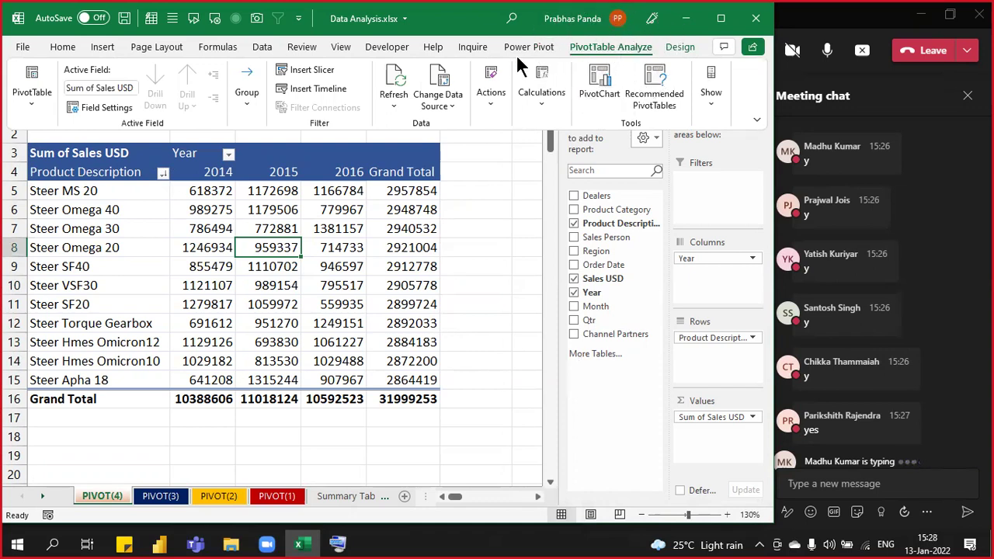
pyautogui.press('ctrl')
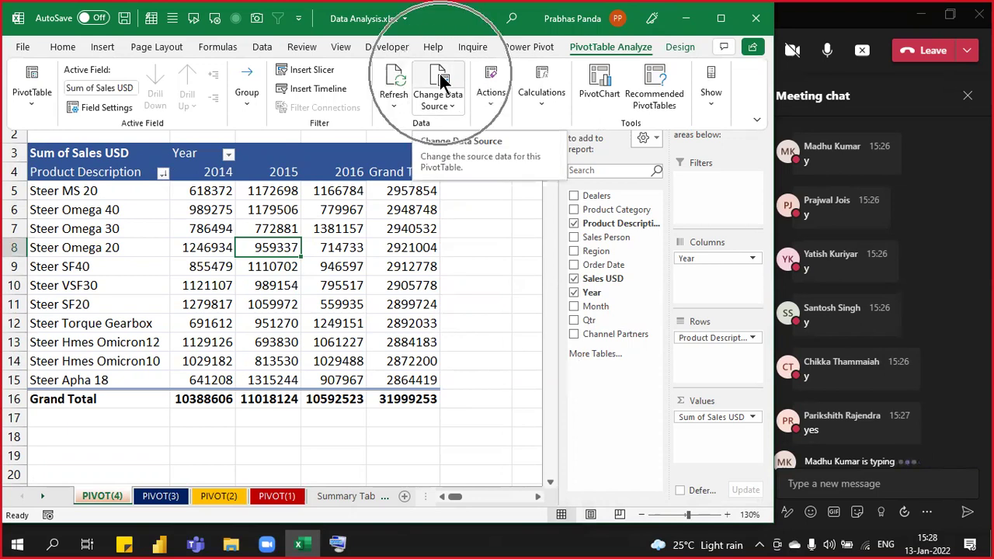
pyautogui.press('ctrl')
pyautogui.press('ctrl')
pyautogui.press('ctrl')
pyautogui.press('ctrl')
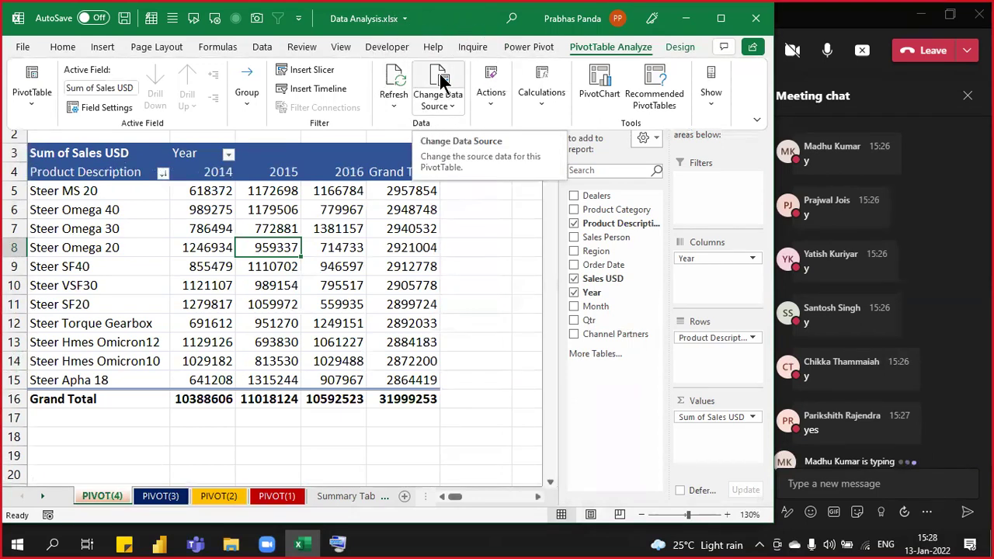
pyautogui.click(440, 81)
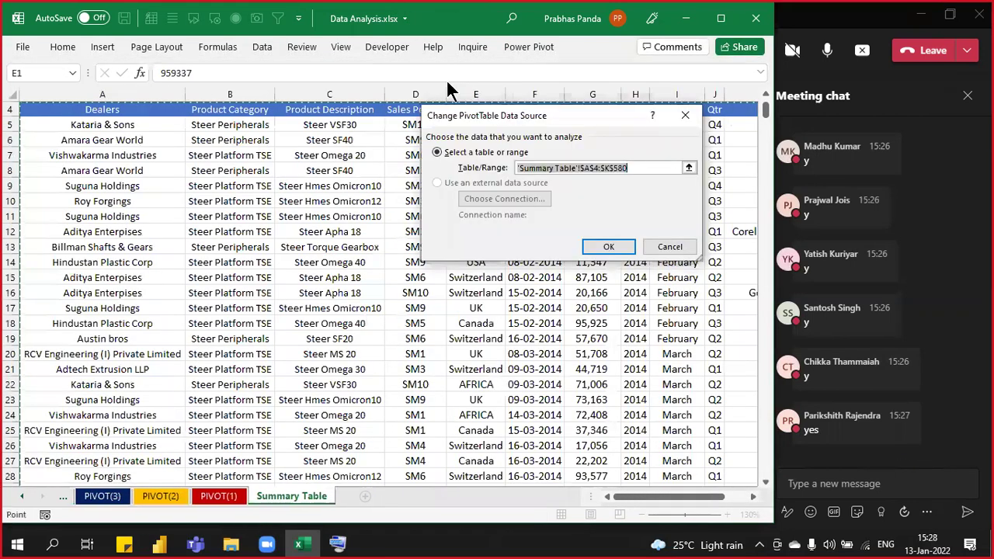
pyautogui.moveTo(558, 118); pyautogui.dragTo(411, 198)
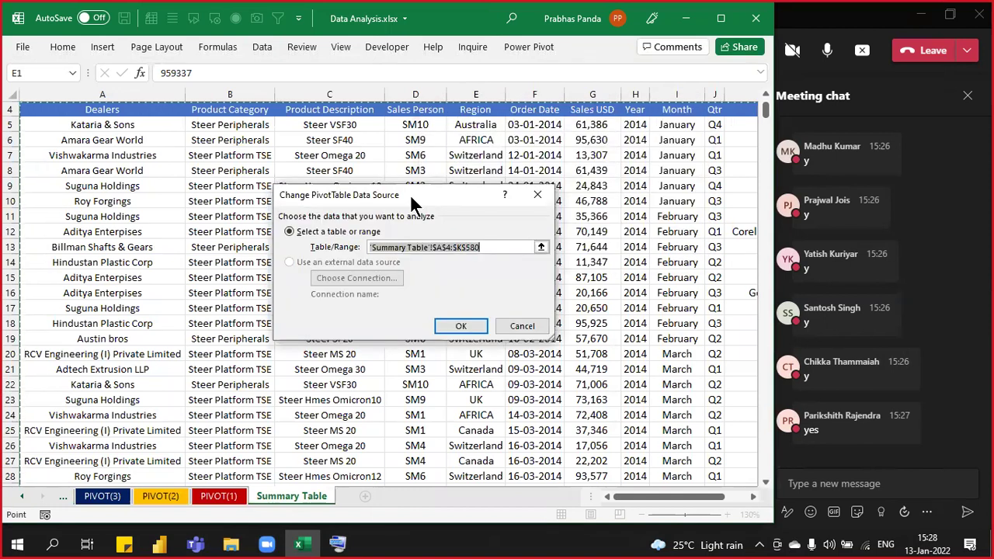
pyautogui.moveTo(652, 496); pyautogui.dragTo(733, 498)
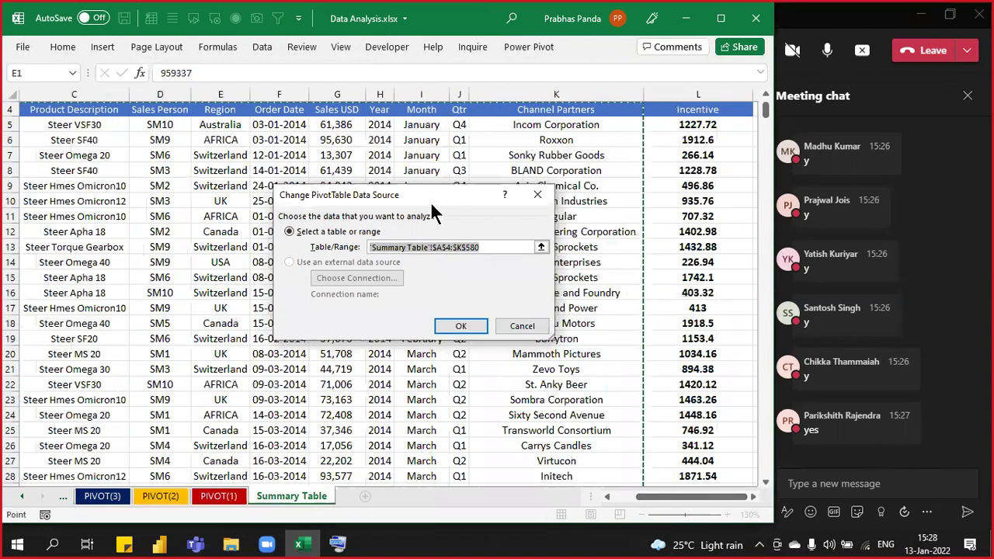
pyautogui.moveTo(430, 201); pyautogui.dragTo(501, 197)
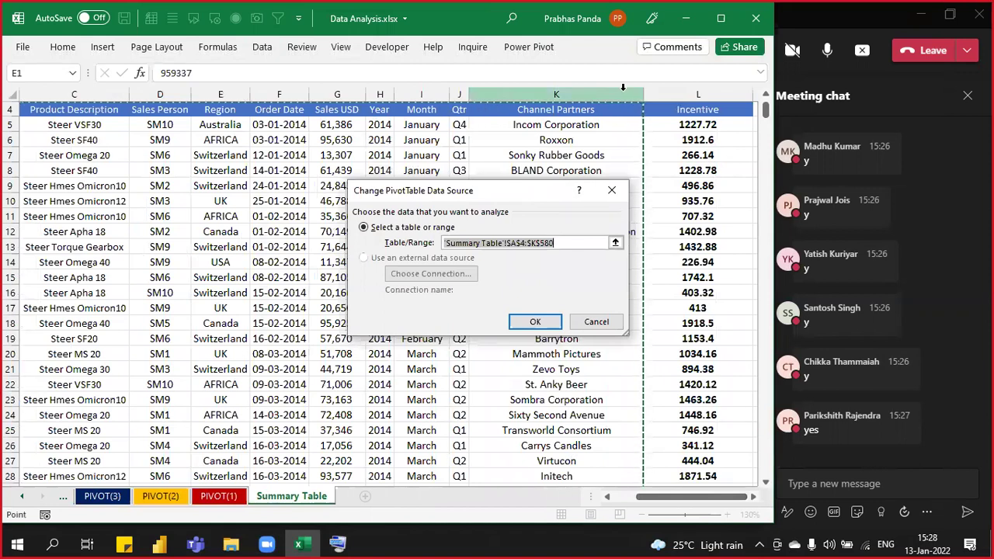
pyautogui.click(524, 243)
pyautogui.doubleClick(525, 244)
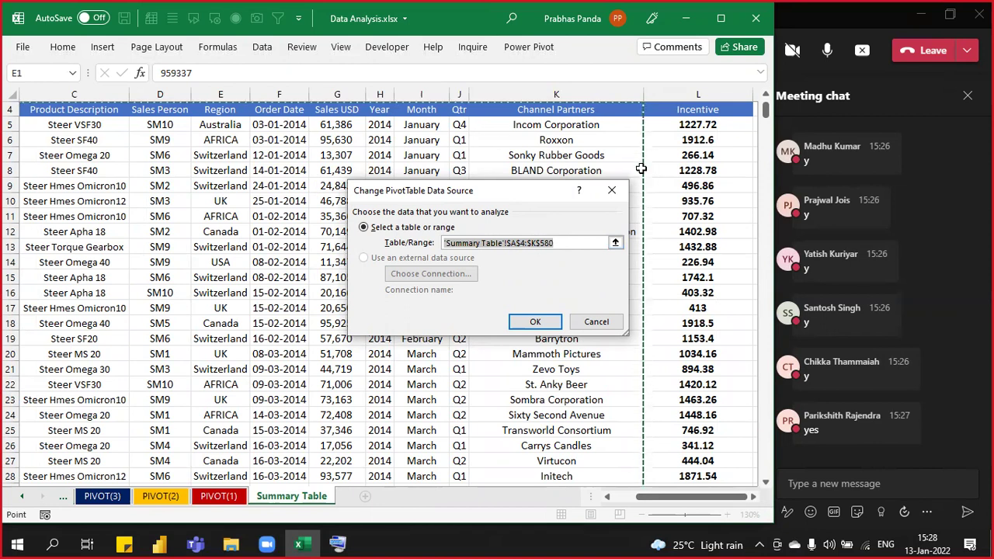
pyautogui.press('End')
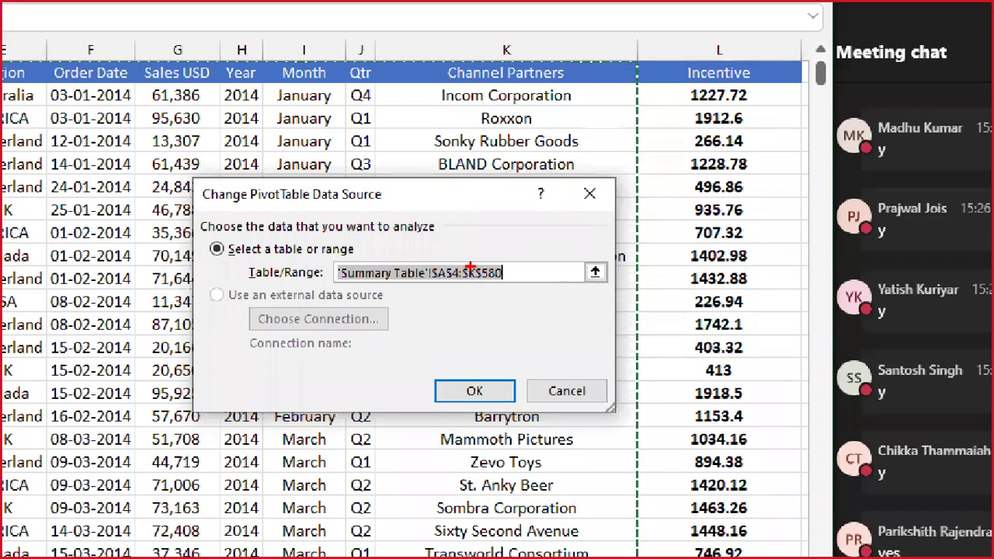
pyautogui.moveTo(469, 268); pyautogui.dragTo(708, 51)
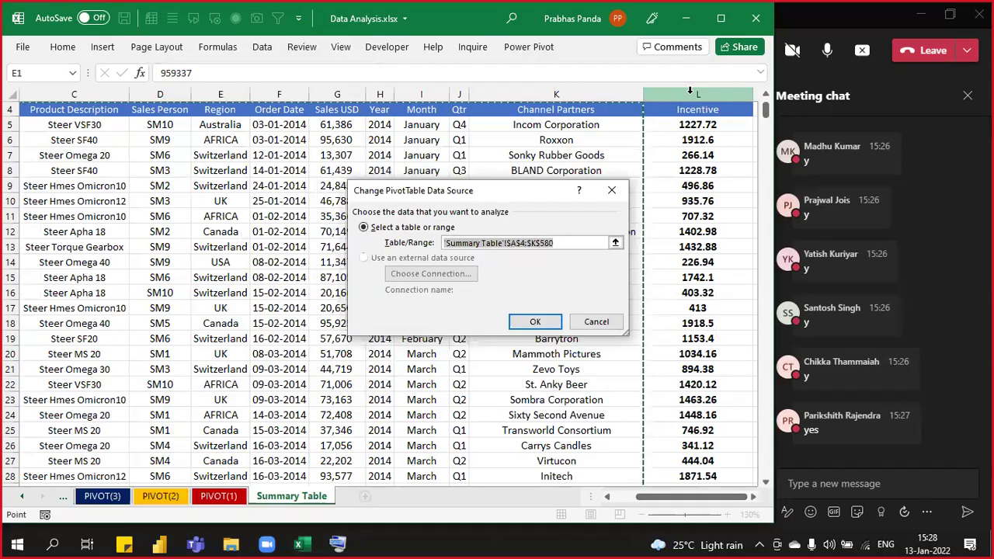
pyautogui.click(537, 241)
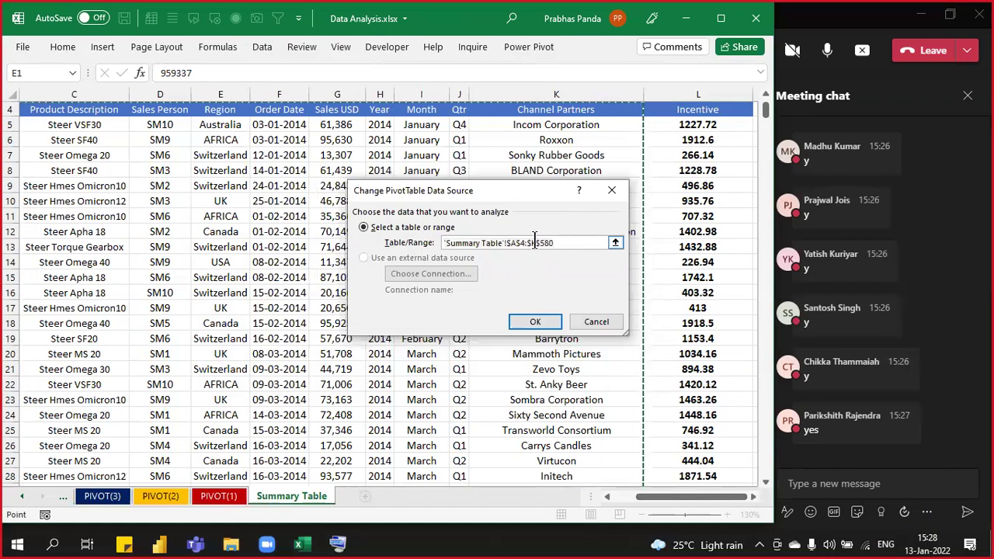
pyautogui.press('BackSpace')
pyautogui.write('I')
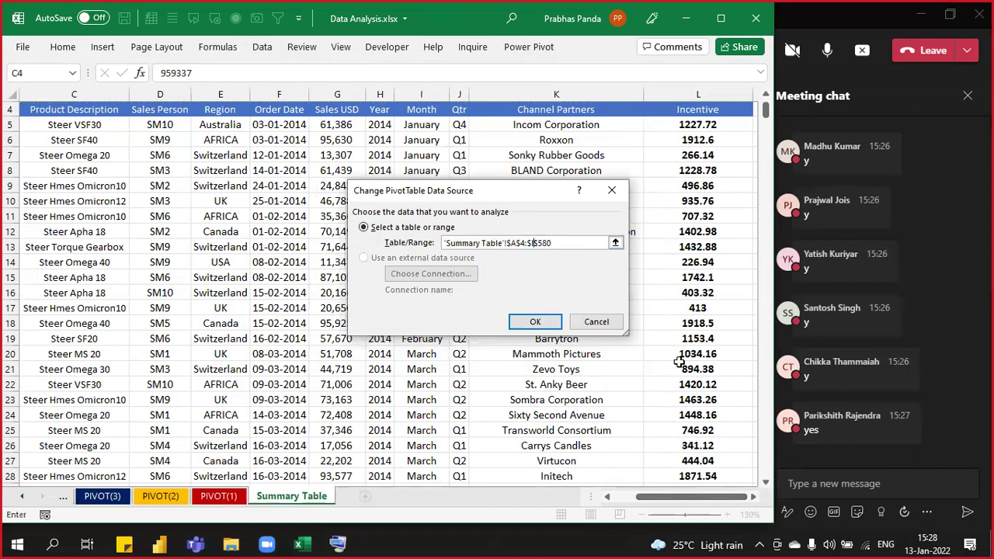
pyautogui.press('BackSpace')
pyautogui.write('K')
pyautogui.press('Return')
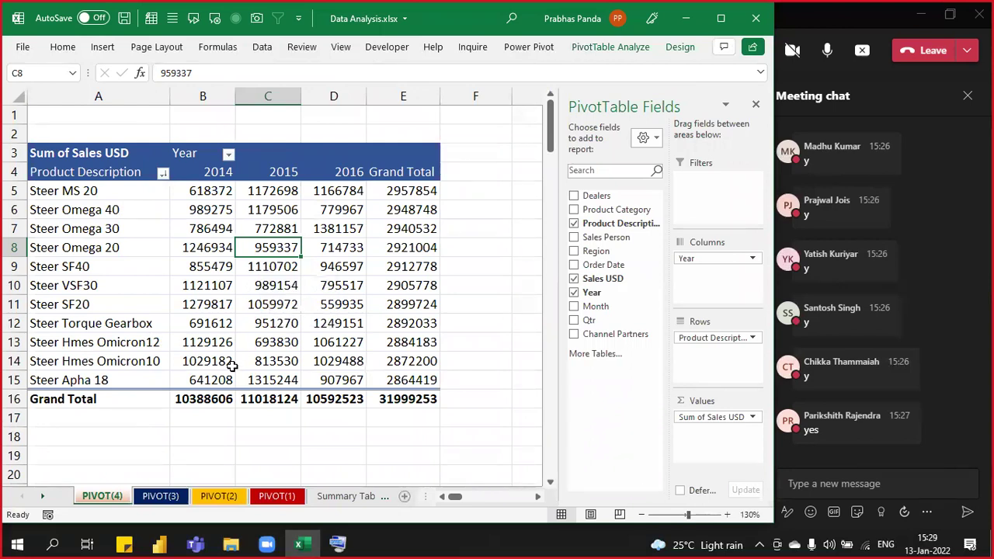
# Step: Check the Incentive formula in cell L8 on the Summary Table sheet
pyautogui.click(347, 497)
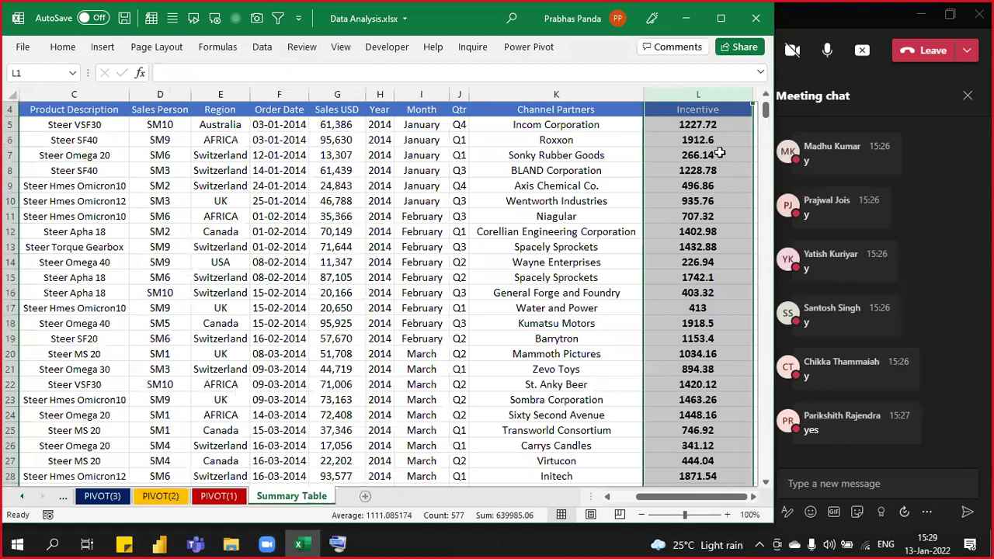
pyautogui.scroll(1, 684, 221)
pyautogui.click(684, 224)
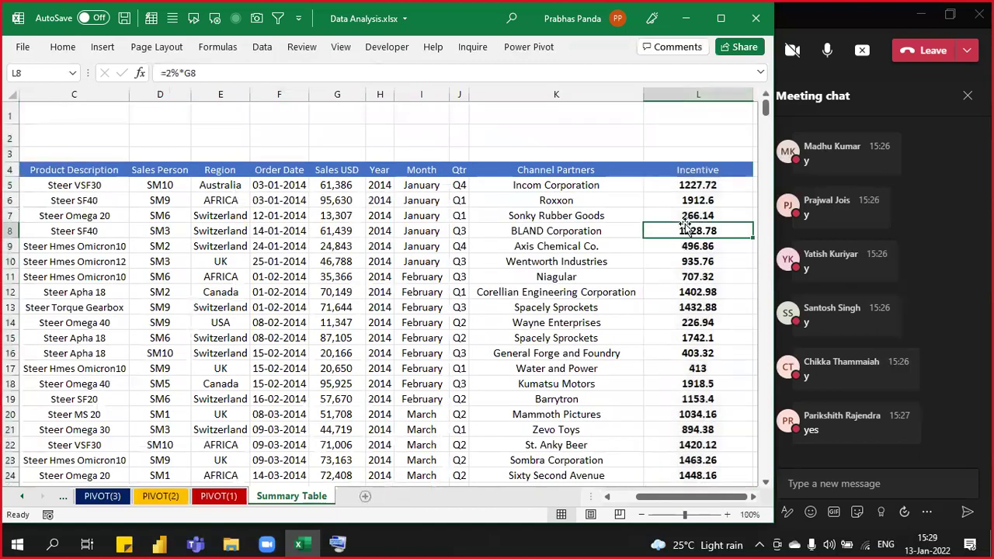
# Step: Return to PIVOT(4), select a pivot cell, and show the PivotTable Analyze commands
pyautogui.click(65, 493)
pyautogui.click(66, 494)
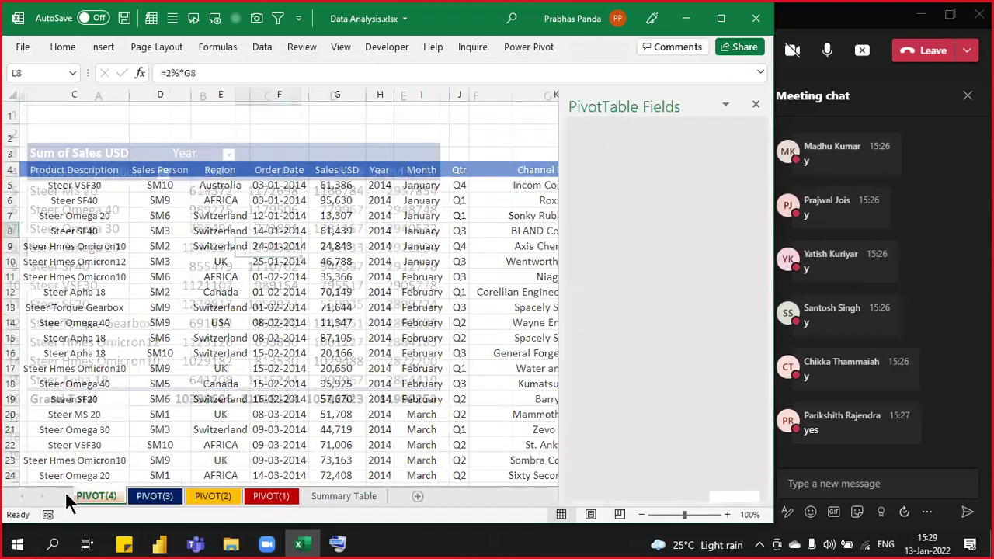
pyautogui.click(342, 246)
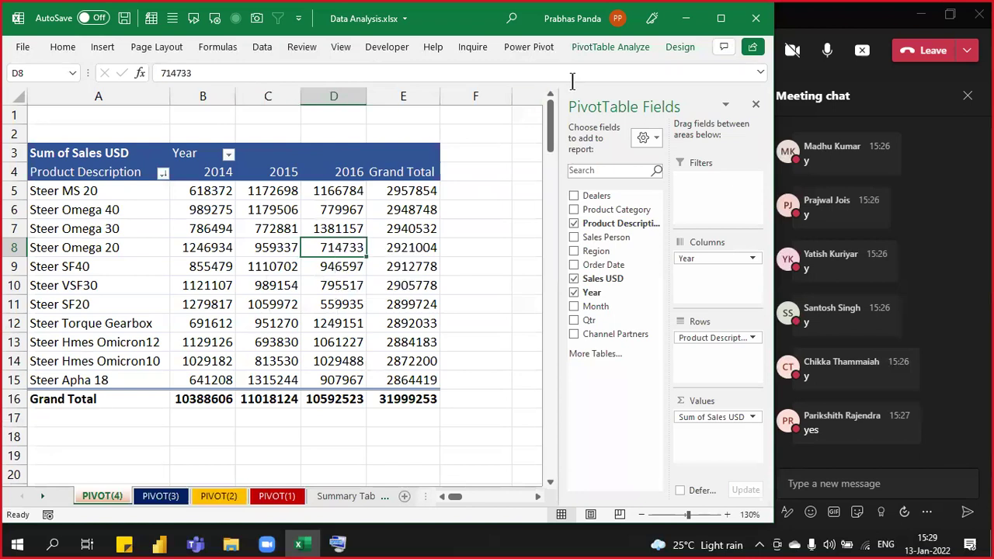
pyautogui.click(620, 48)
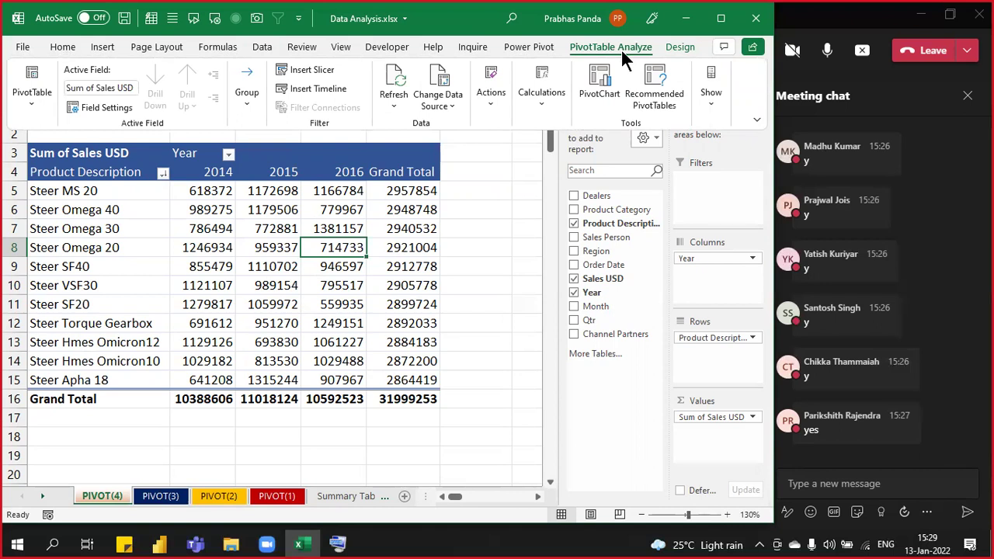
# Step: Change the pivot's source range from $K$580 to $L$580 so it spans A4:L580
pyautogui.click(447, 84)
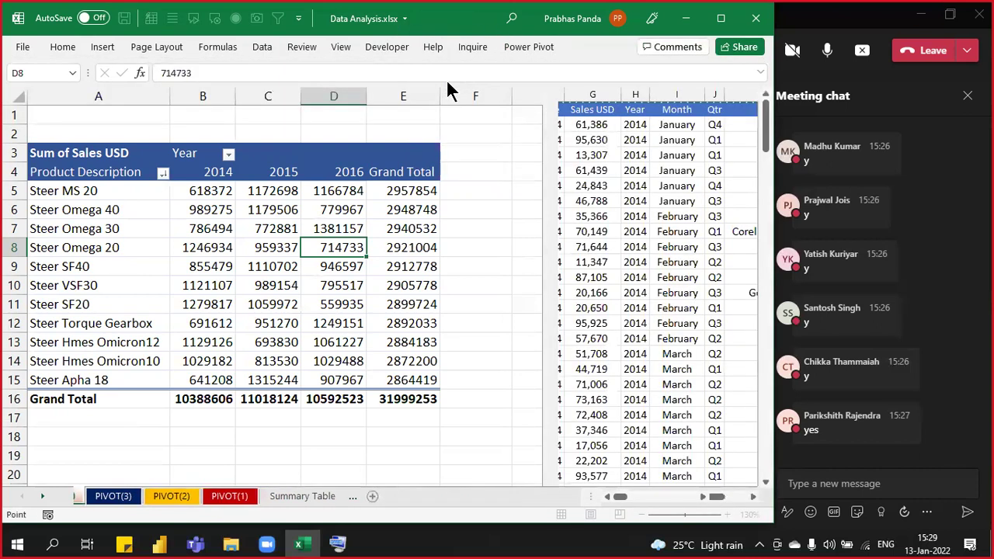
pyautogui.moveTo(628, 498); pyautogui.dragTo(705, 503)
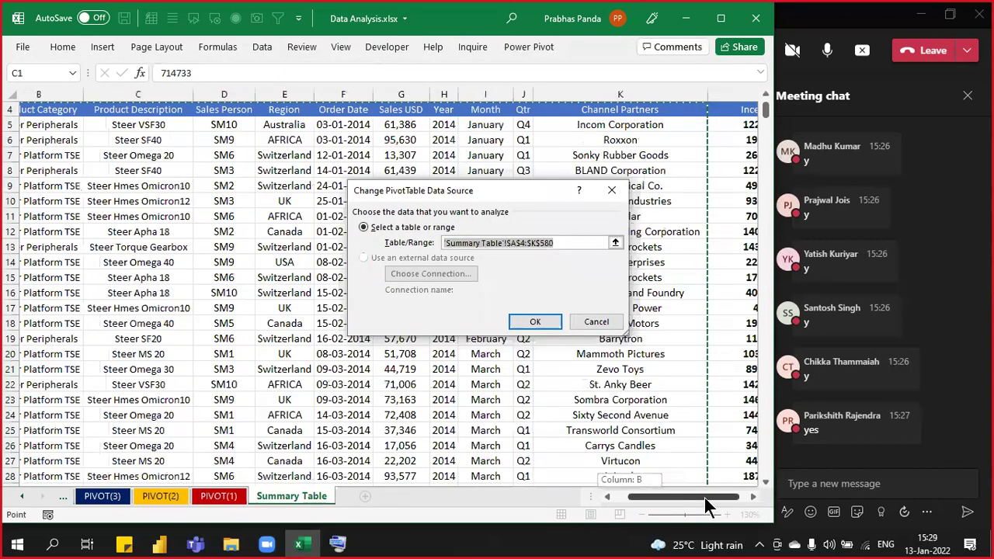
pyautogui.click(752, 496)
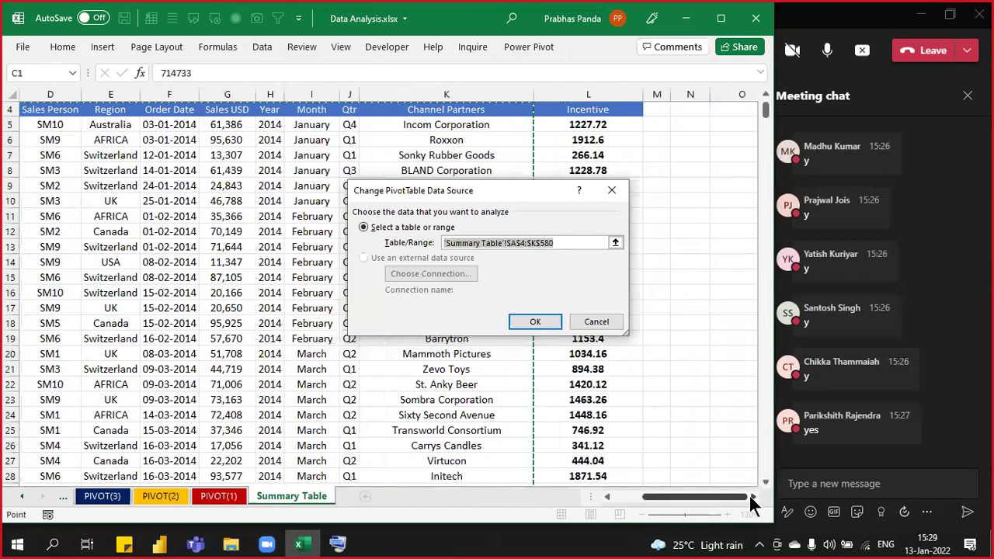
pyautogui.click(752, 497)
pyautogui.moveTo(454, 204); pyautogui.dragTo(272, 242)
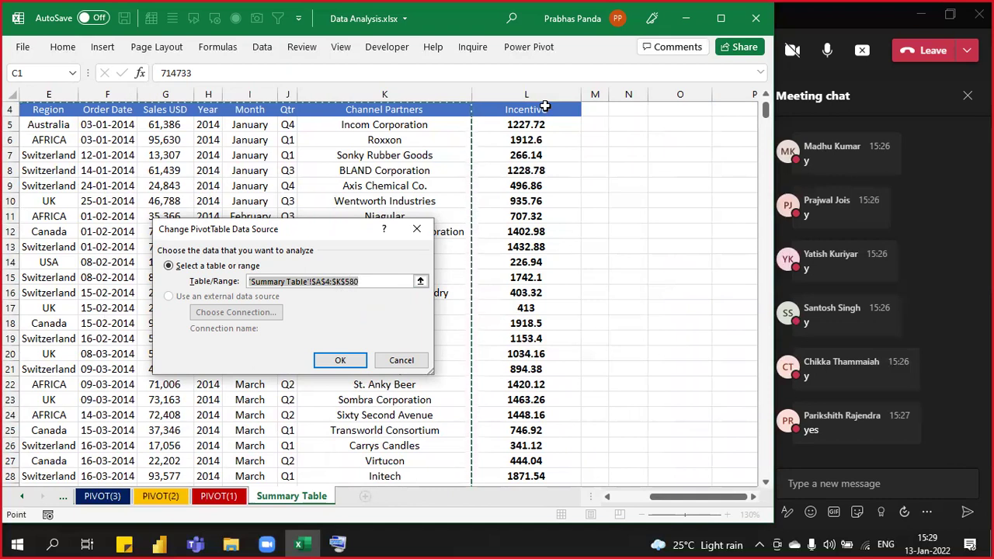
pyautogui.click(339, 284)
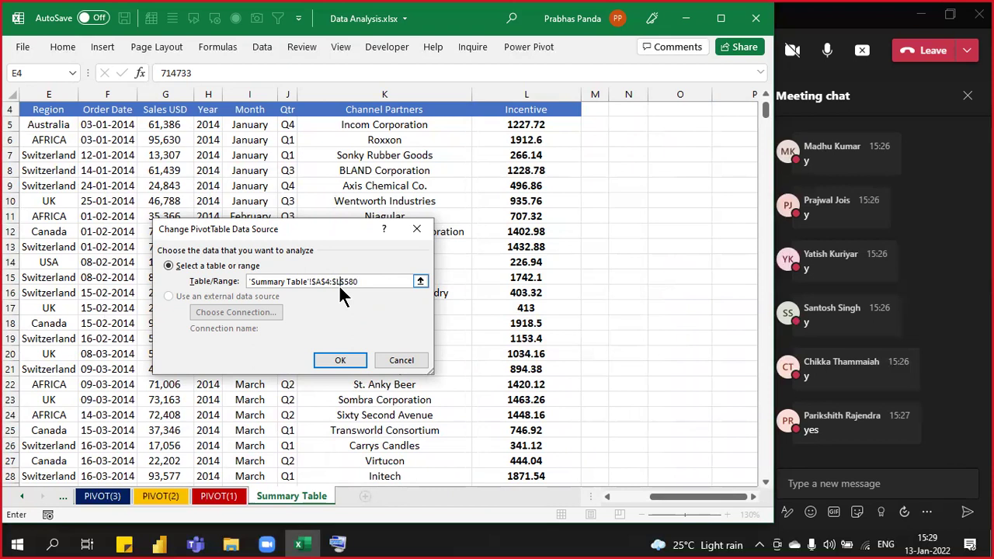
pyautogui.click(341, 361)
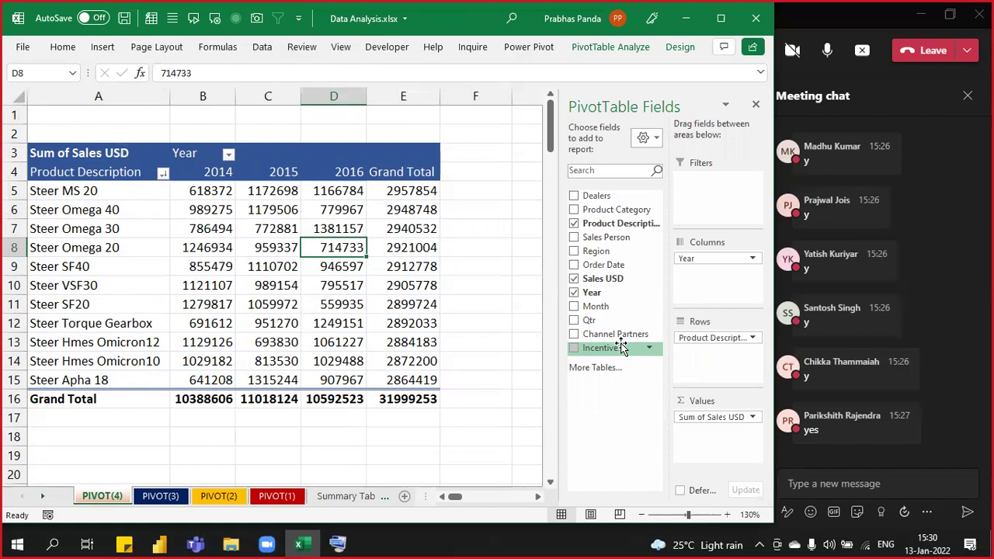
# Step: Add the Incentive field to the pivot's Values as Sum of Incentive
pyautogui.moveTo(638, 376); pyautogui.dragTo(728, 440)
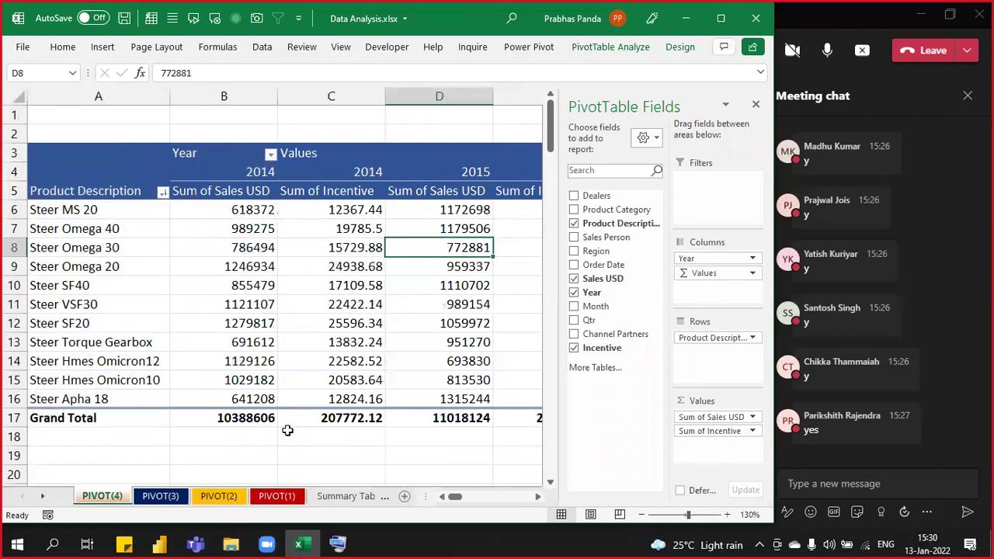
pyautogui.click(373, 448)
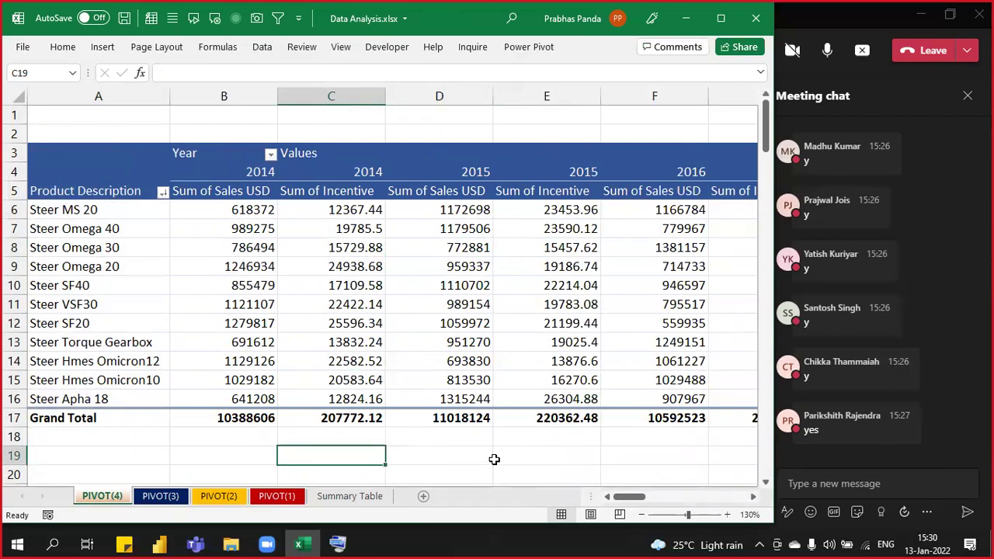
pyautogui.scroll(-2, 494, 459)
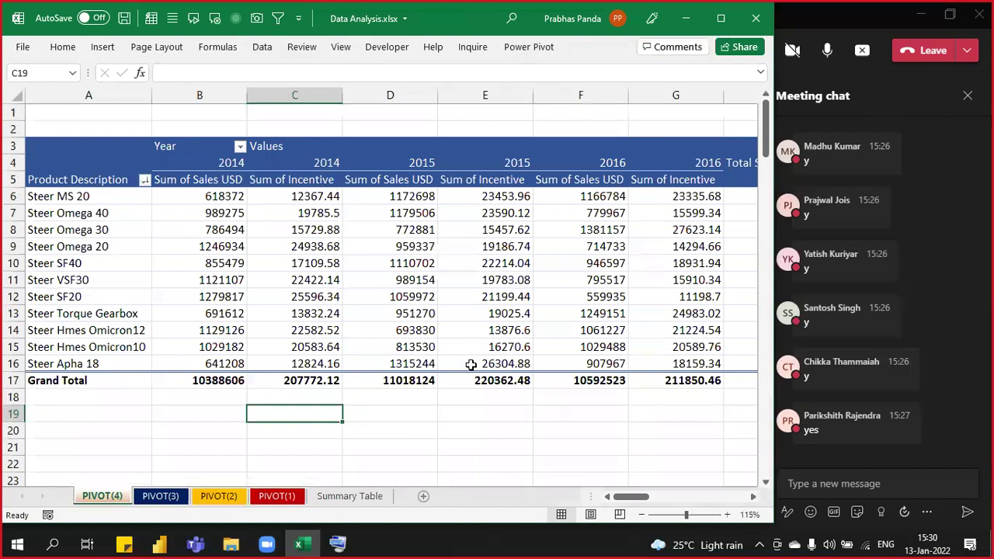
pyautogui.hscroll(4, 752, 493)
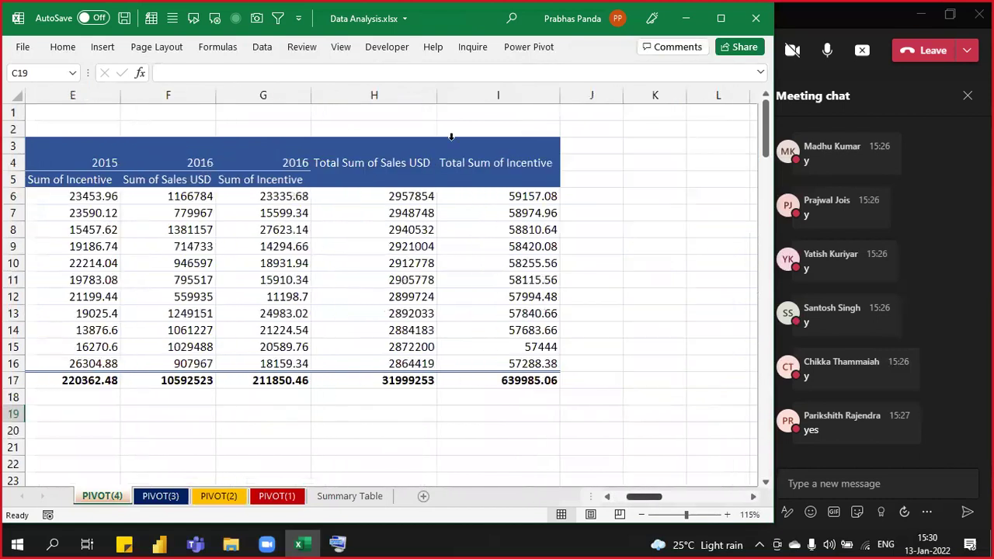
# Step: Select the Sum of Incentive columns I, C, E and G
pyautogui.click(554, 95)
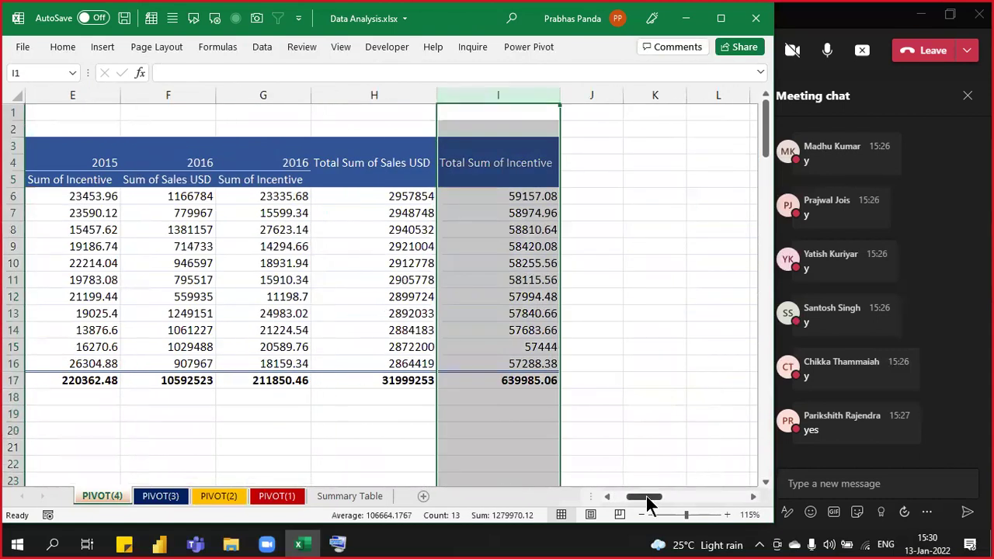
pyautogui.moveTo(648, 497); pyautogui.dragTo(581, 501)
pyautogui.click(324, 96)
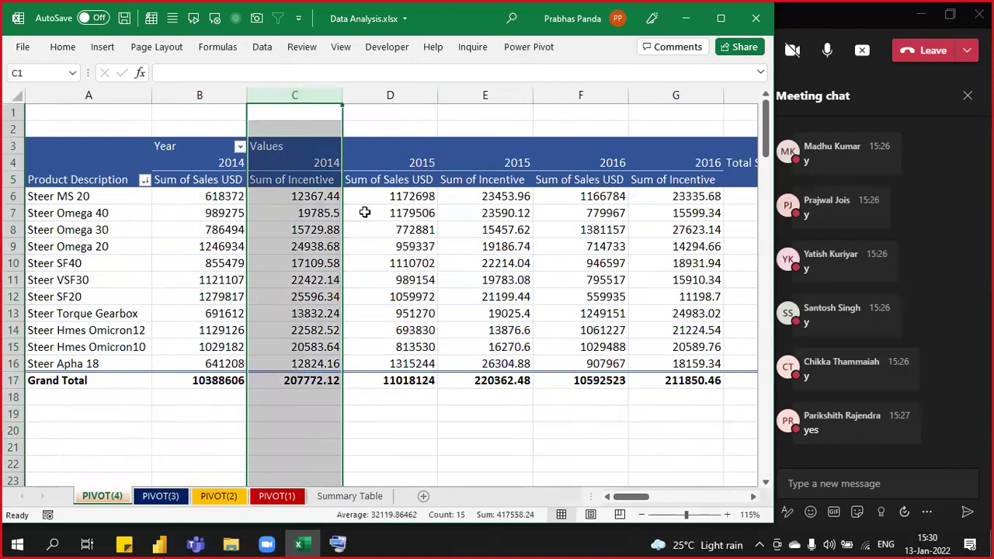
pyautogui.keyDown('ctrl'); pyautogui.click(481, 95); pyautogui.keyUp('ctrl')
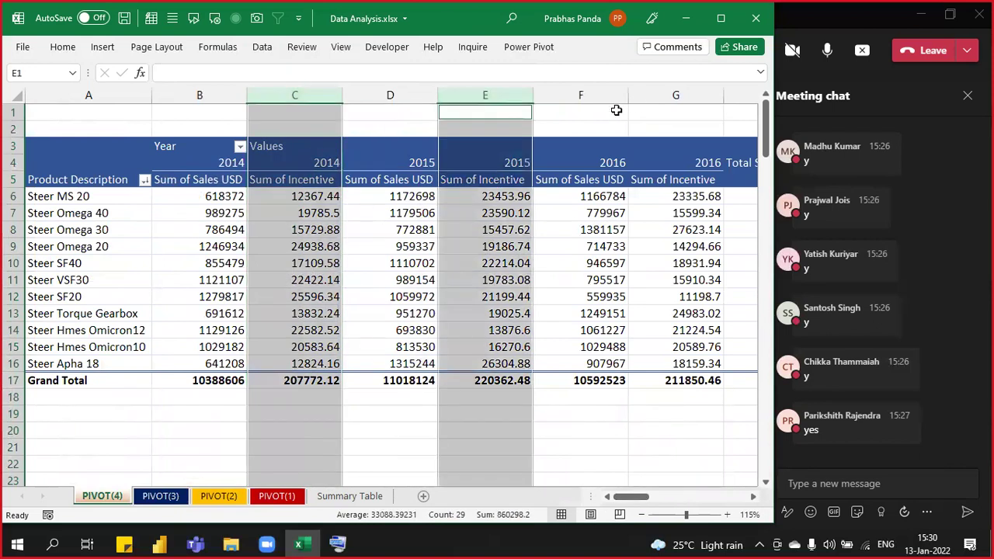
pyautogui.keyDown('ctrl'); pyautogui.click(663, 95); pyautogui.keyUp('ctrl')
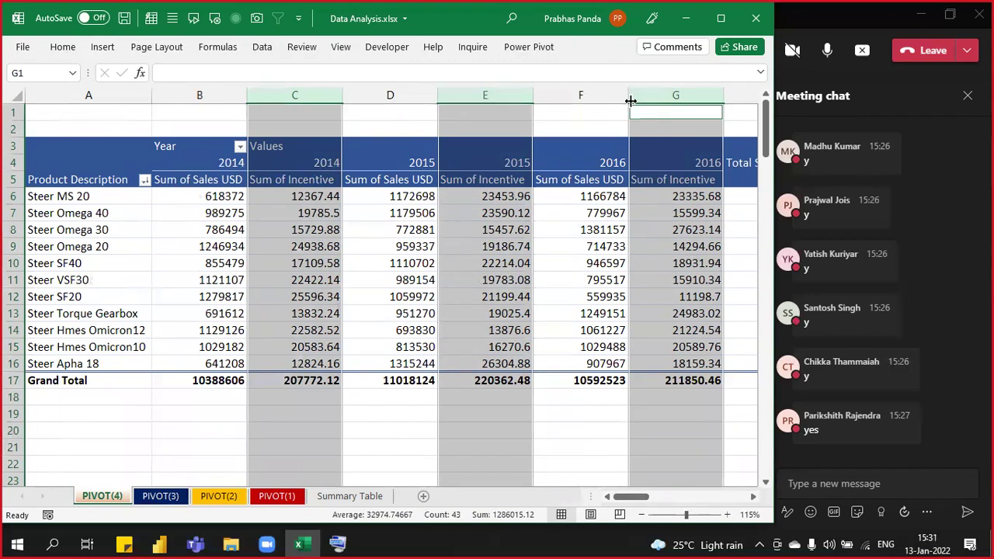
# Step: Select pivot cell B10 to show the field list, dismissing the Change Data Source options unchanged
pyautogui.click(206, 262)
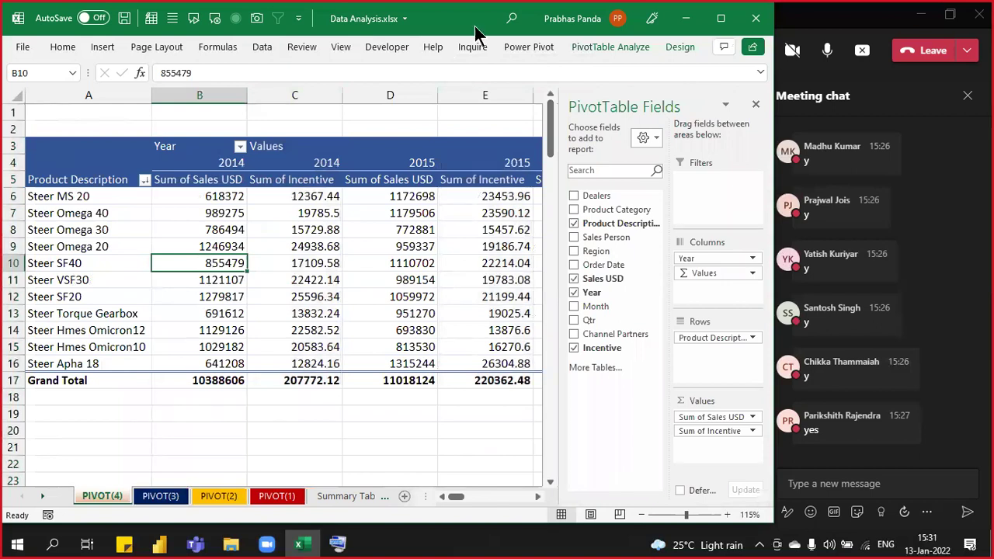
pyautogui.click(633, 50)
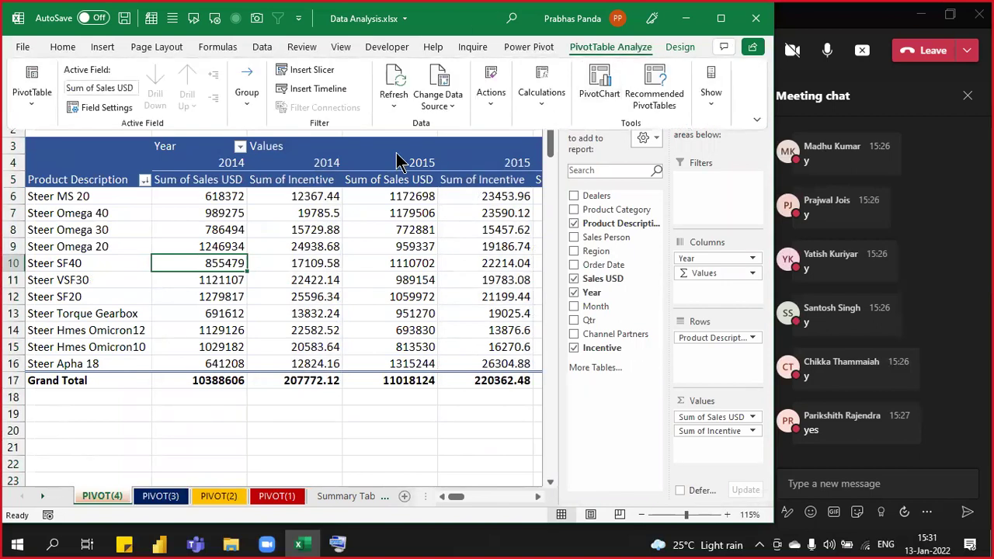
pyautogui.click(450, 106)
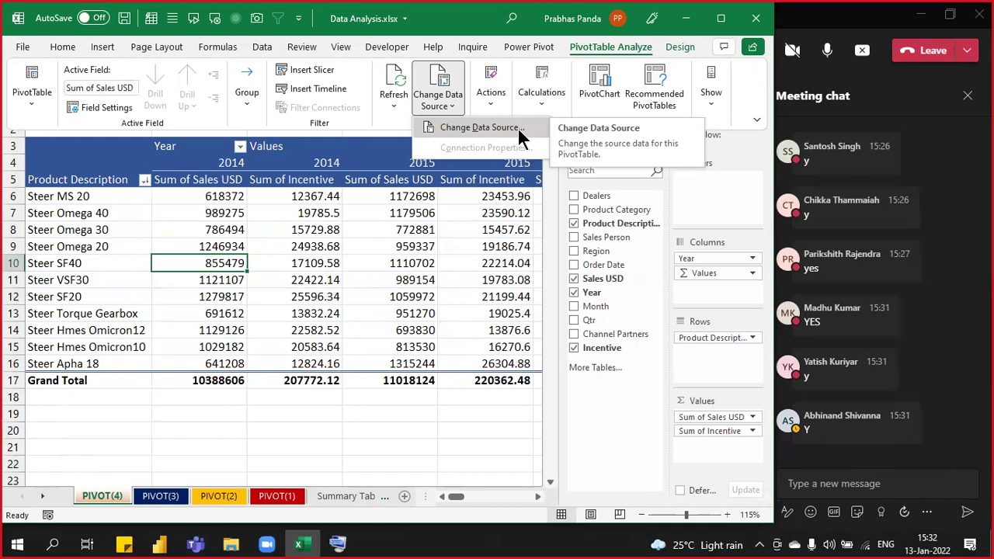
pyautogui.click(190, 397)
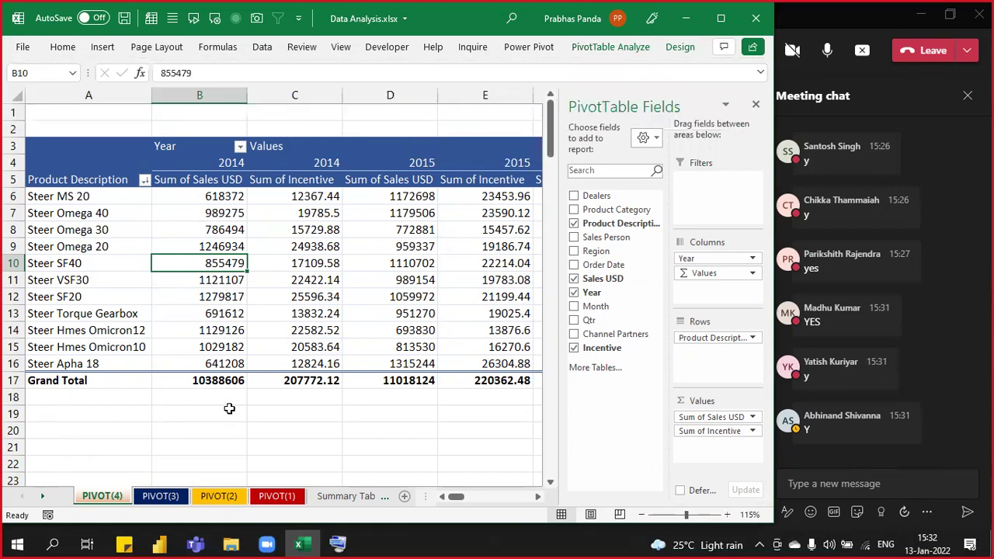
# Step: Copy the PIVOT(4) sheet with Move or Copy to create PIVOT(5)
pyautogui.rightClick(100, 495)
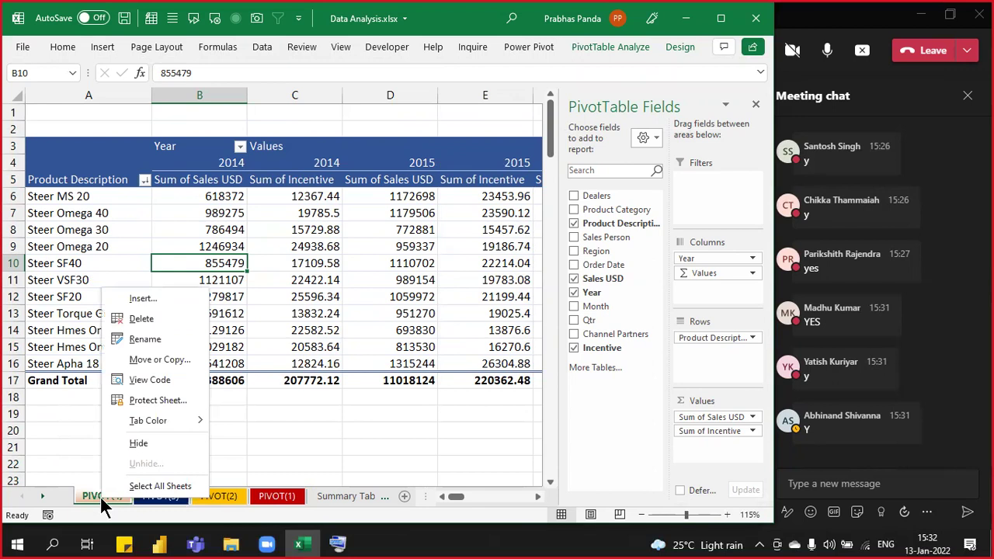
pyautogui.click(190, 359)
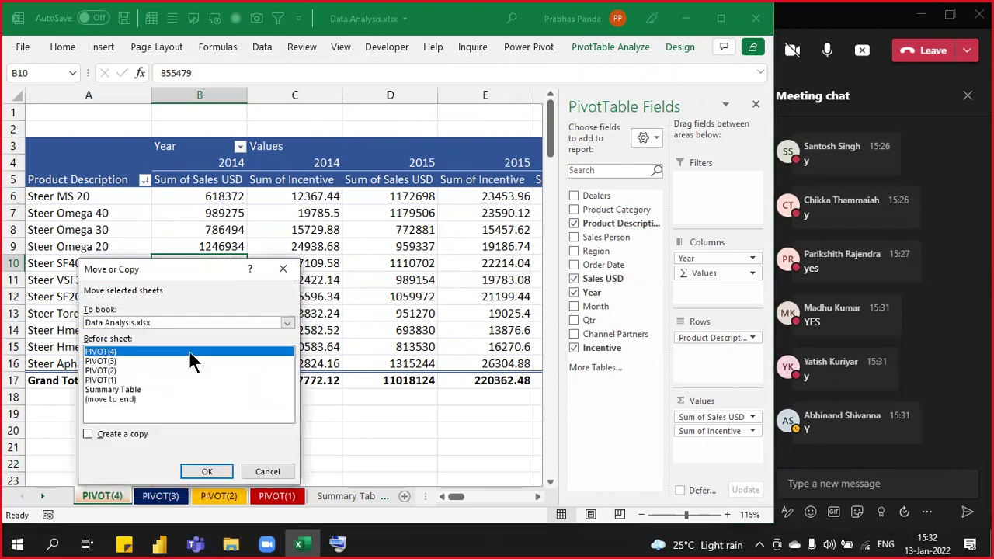
pyautogui.moveTo(205, 269); pyautogui.dragTo(408, 152)
pyautogui.click(331, 316)
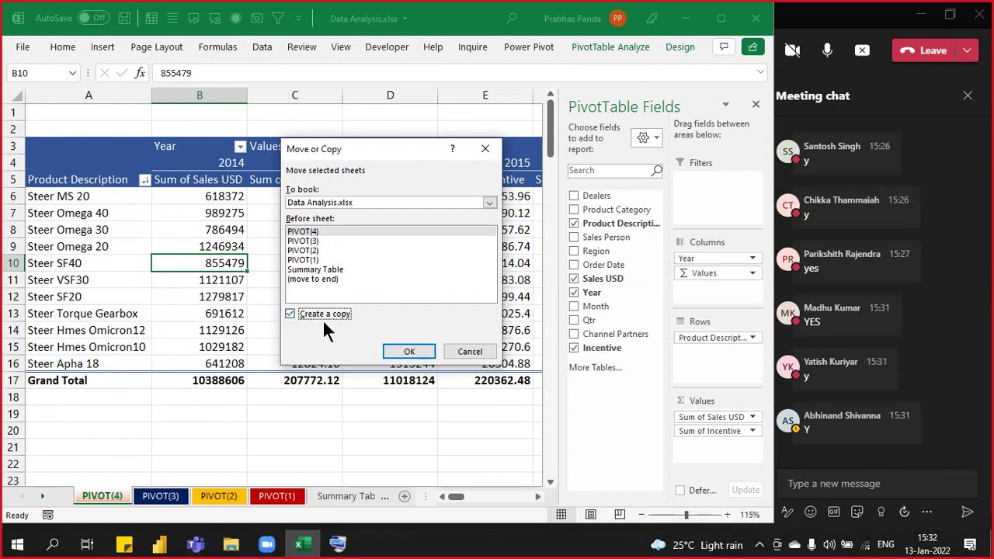
pyautogui.click(400, 353)
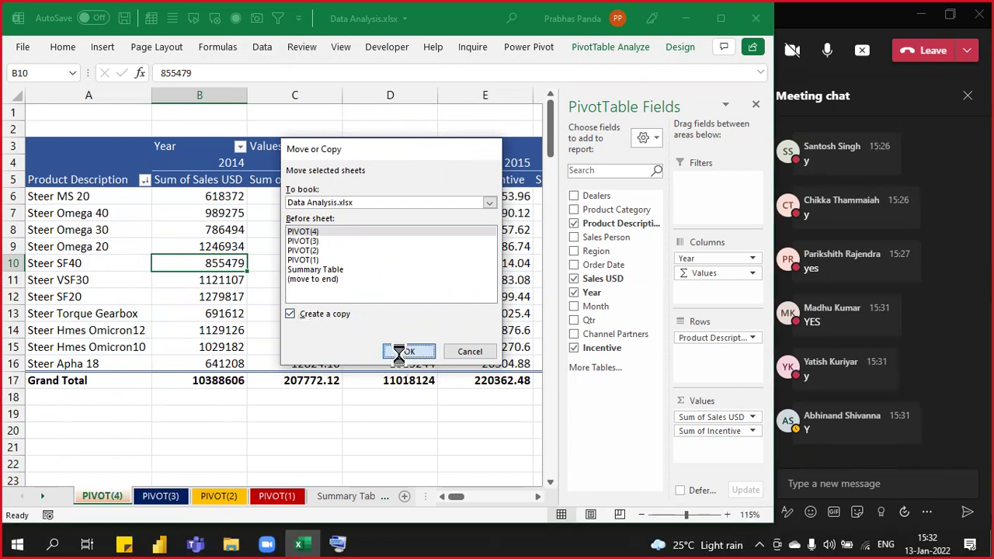
# Step: Give the PIVOT(5) sheet tab a colour
pyautogui.rightClick(125, 494)
pyautogui.moveTo(217, 413)
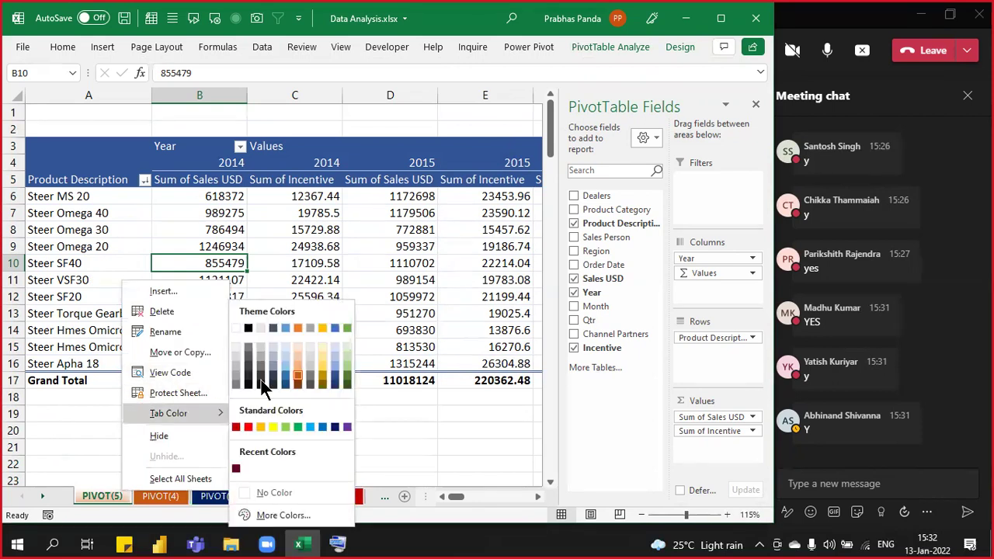
pyautogui.click(249, 346)
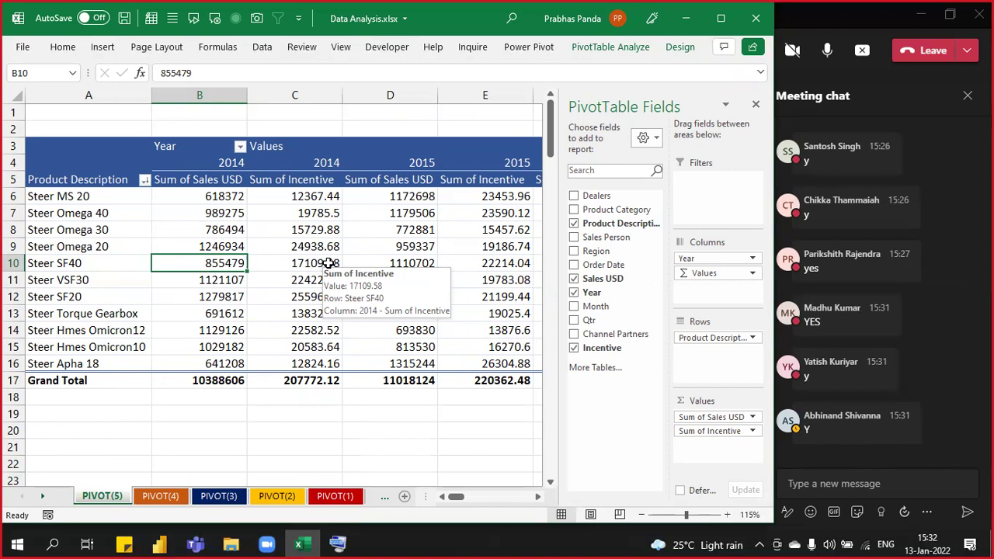
# Step: Uncheck Incentive in PIVOT(5)'s field list, then bring the Teams meeting window forward
pyautogui.click(573, 351)
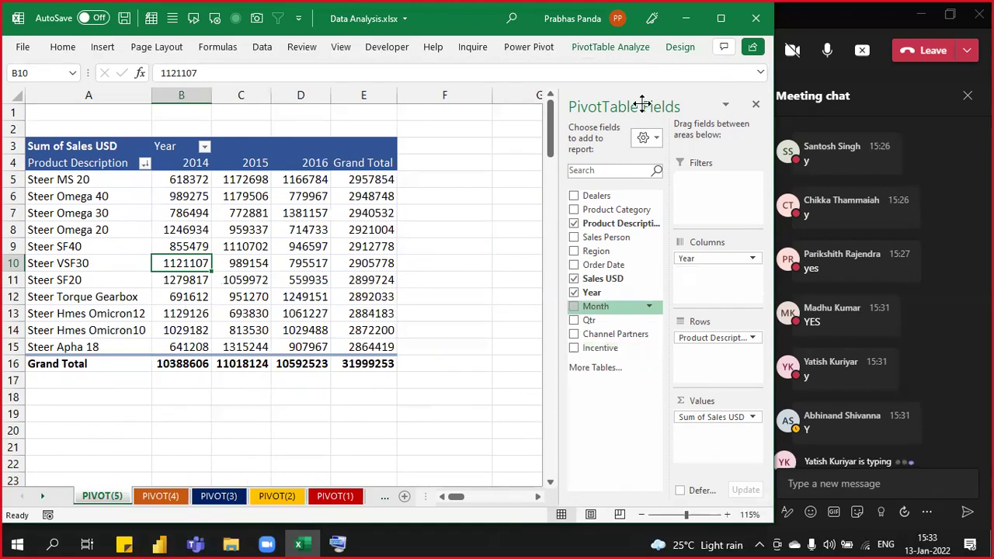
pyautogui.click(799, 31)
# Step: Admit the waiting participant from the Teams lobby and switch back to the Excel PIVOT(5) sheet
pyautogui.click(458, 336)
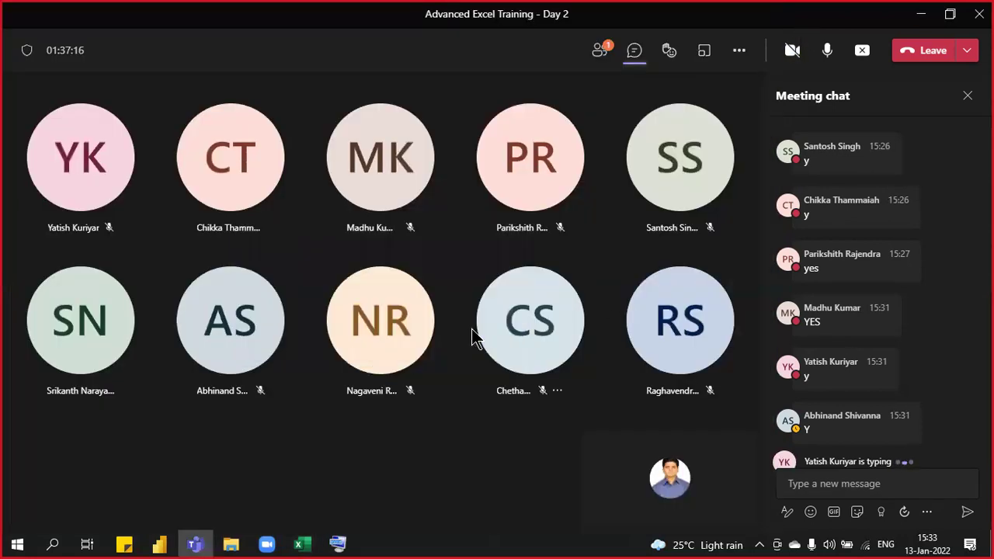
pyautogui.click(302, 544)
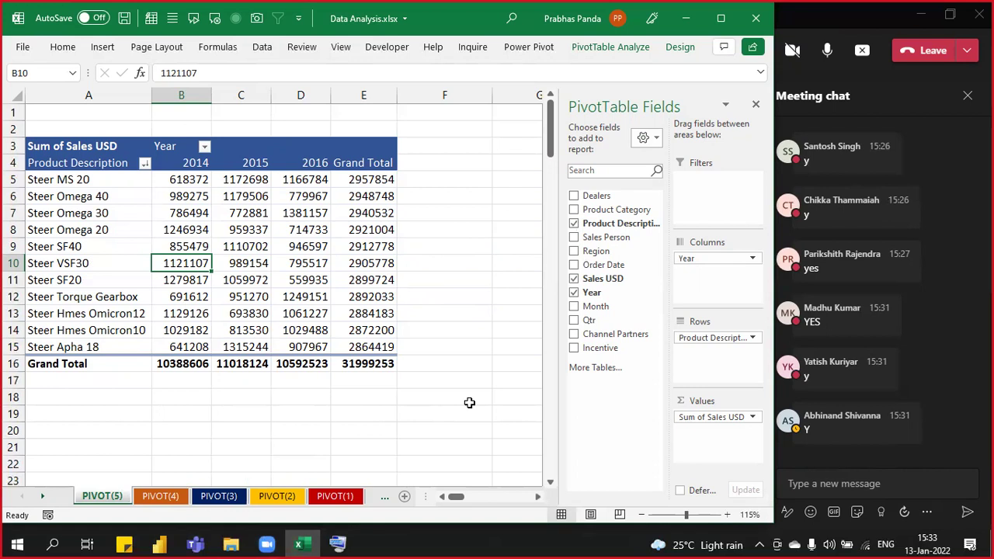
pyautogui.moveTo(196, 96); pyautogui.dragTo(330, 132)
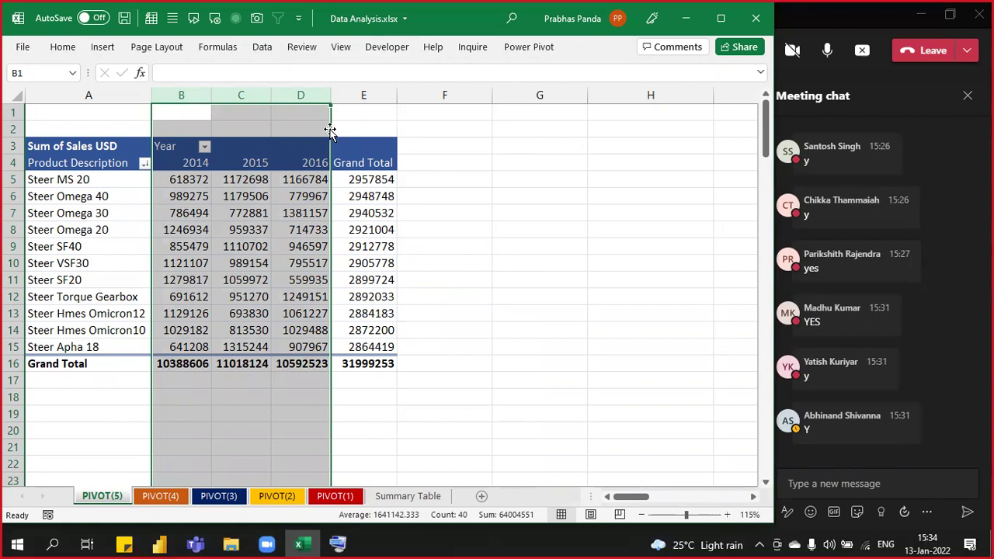
pyautogui.click(241, 181)
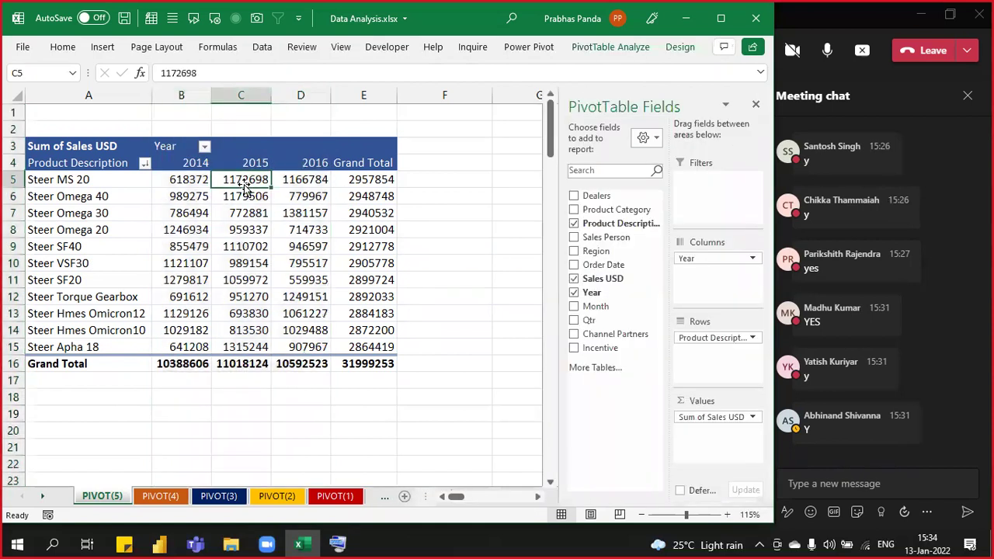
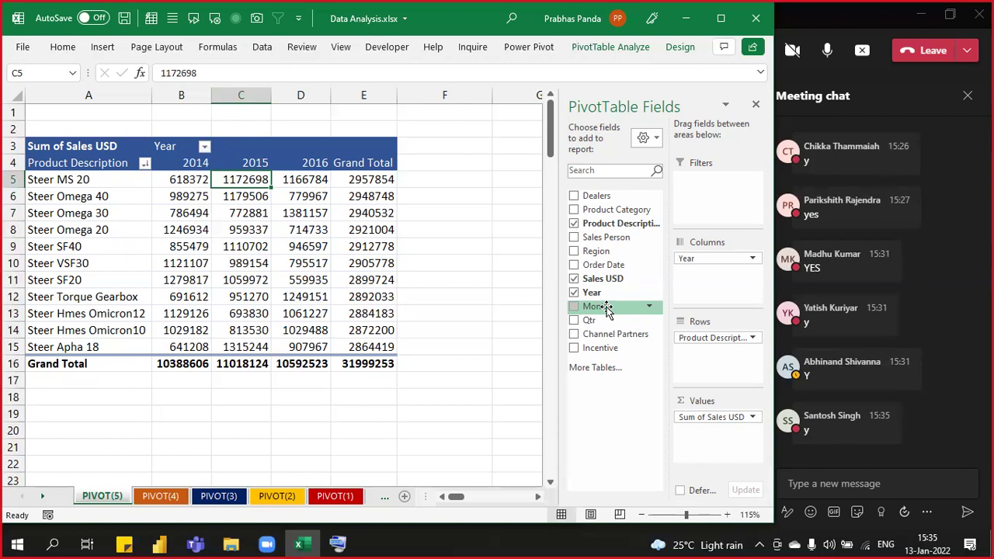
# Step: Select the Incentive column on the Summary Table sheet, then go back to PIVOT(5)
pyautogui.click(489, 452)
pyautogui.click(409, 501)
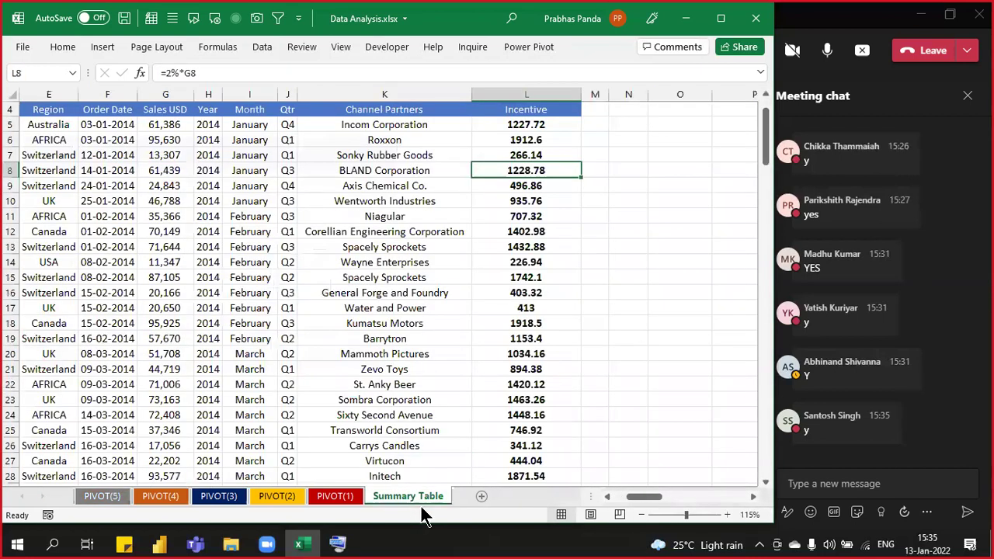
pyautogui.scroll(1, 553, 264)
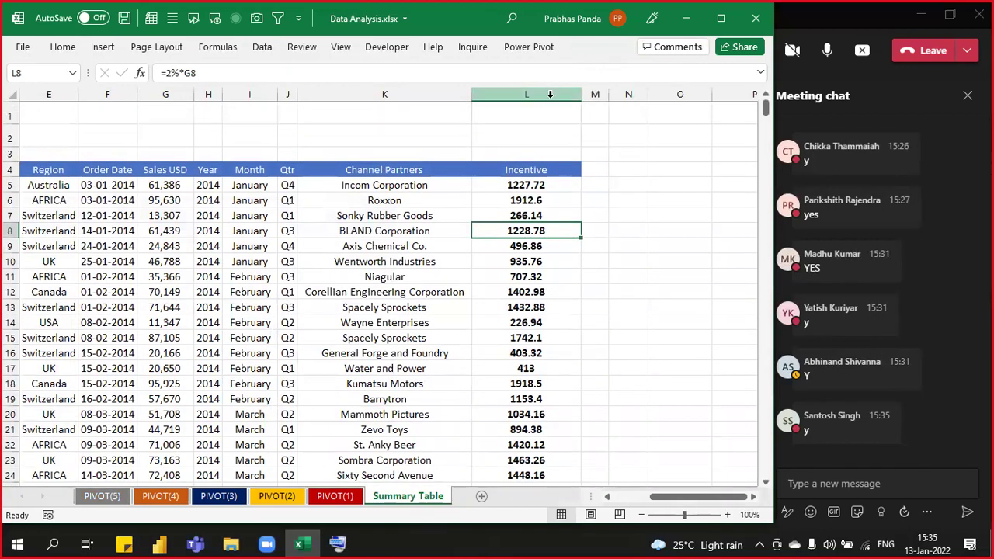
pyautogui.click(549, 94)
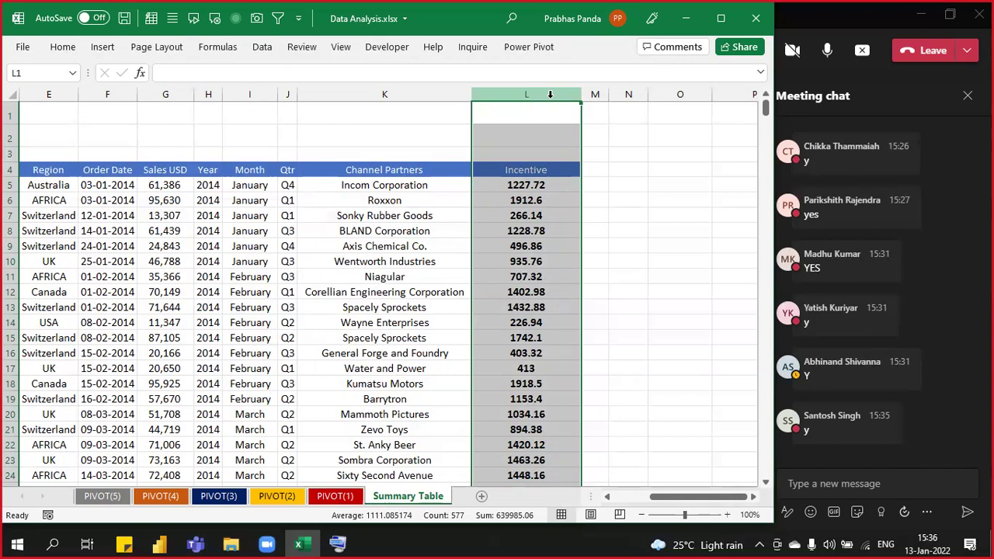
pyautogui.click(85, 495)
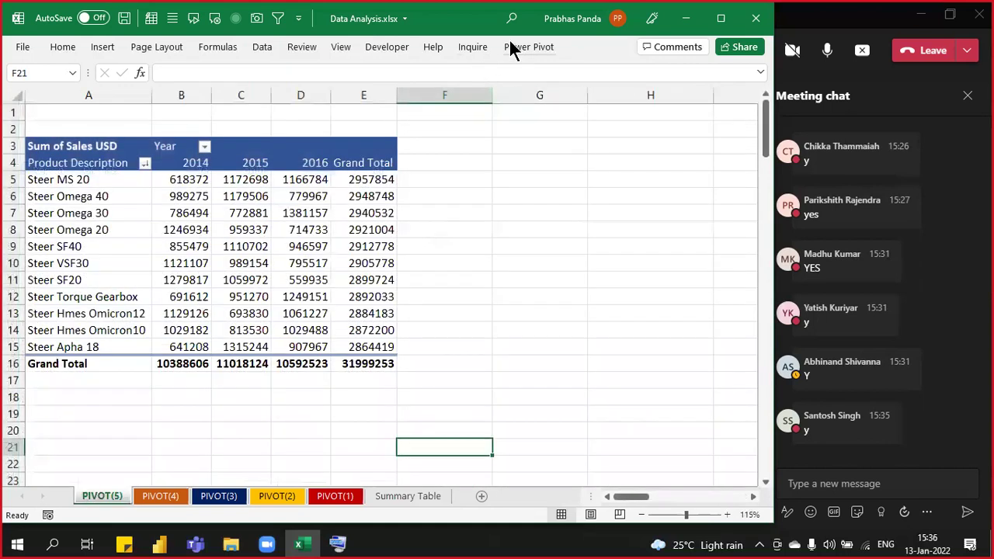
# Step: Select the pivot table's grand total cell E16 and show the PivotTable Analyze tools
pyautogui.click(342, 227)
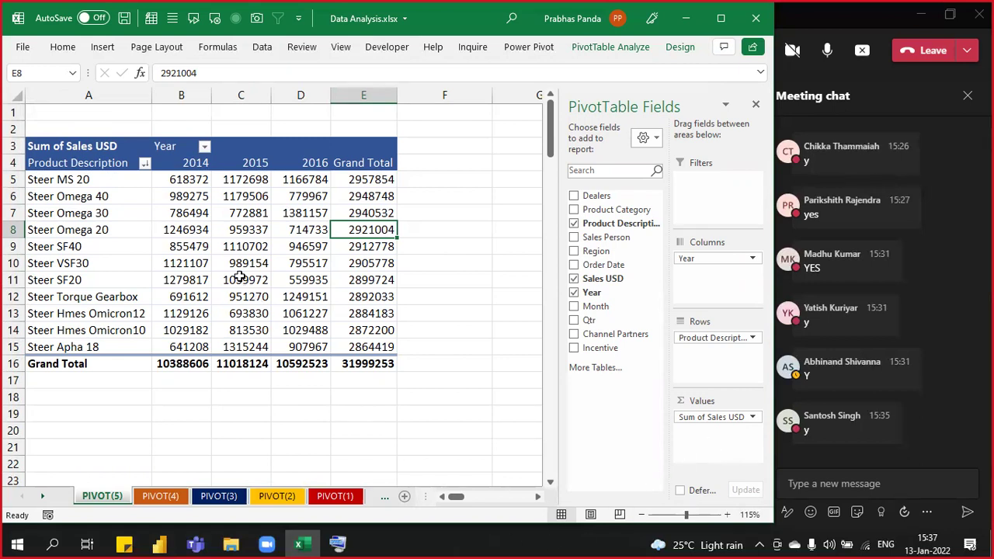
pyautogui.moveTo(320, 312)
pyautogui.moveTo(194, 265)
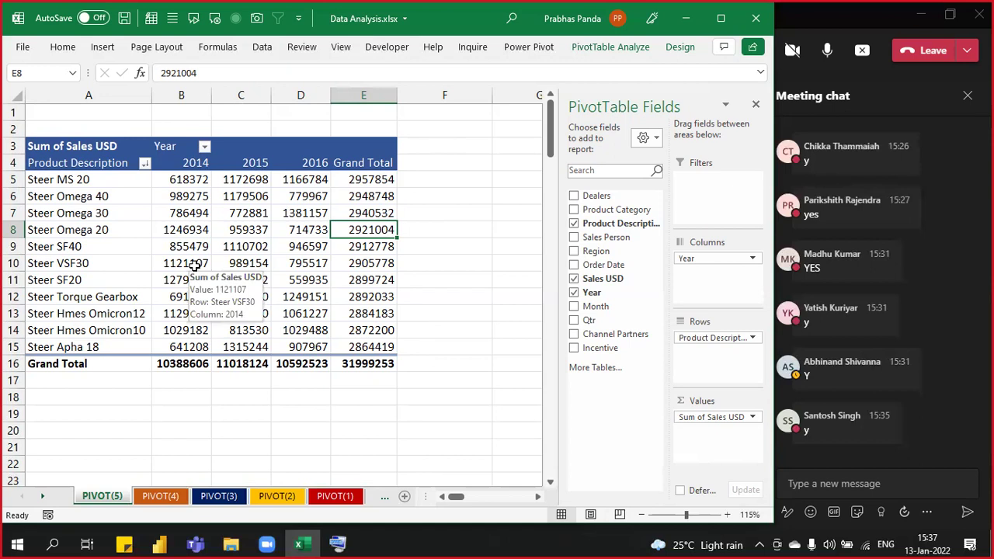
pyautogui.click(387, 363)
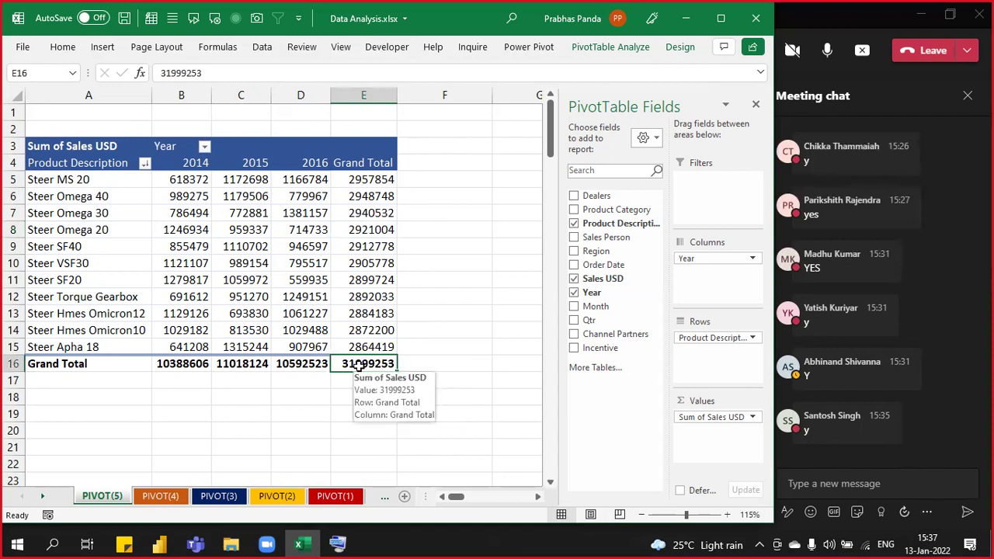
pyautogui.press('ctrl')
pyautogui.press('ctrl')
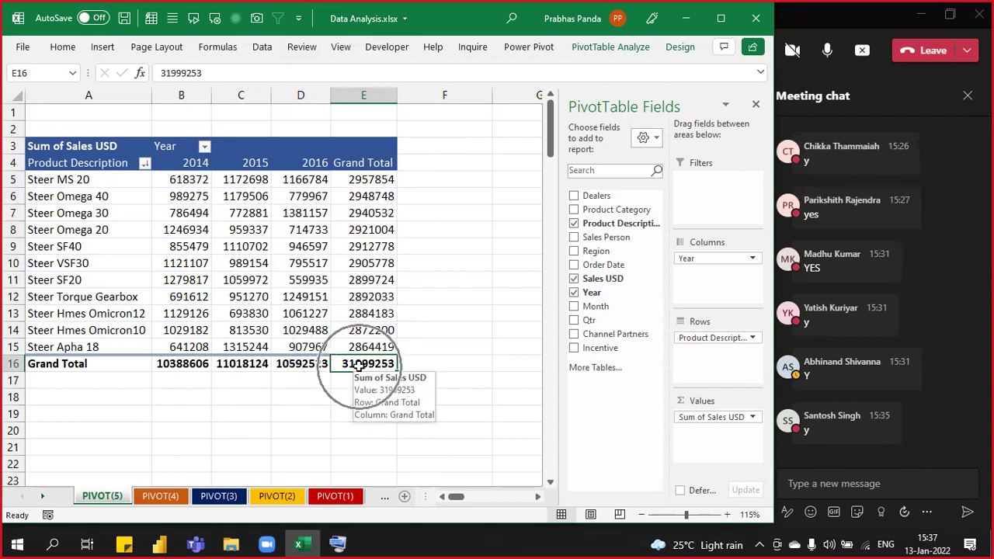
pyautogui.click(610, 45)
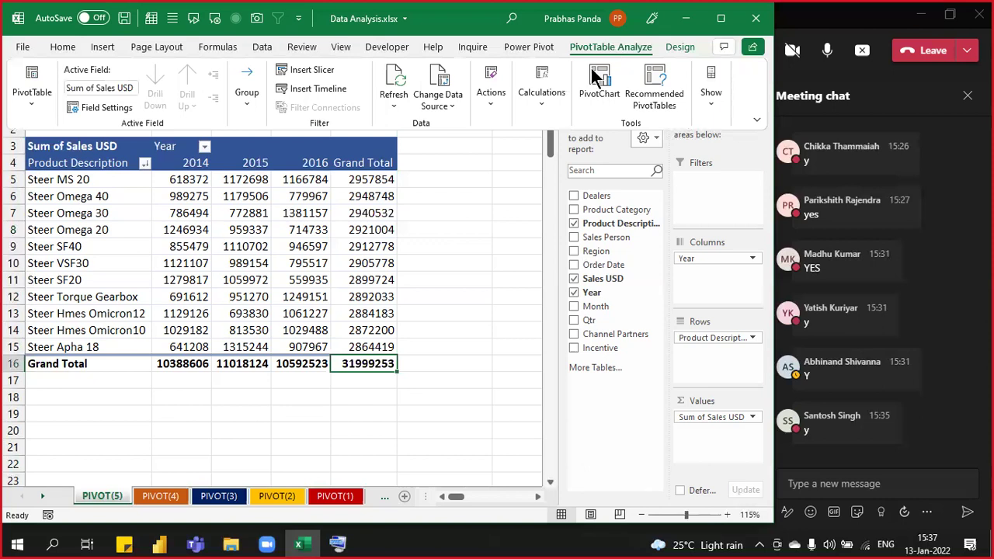
# Step: Reach Calculated Field under Calculations > Fields, Items & Sets, then switch to the Teams meeting
pyautogui.click(533, 106)
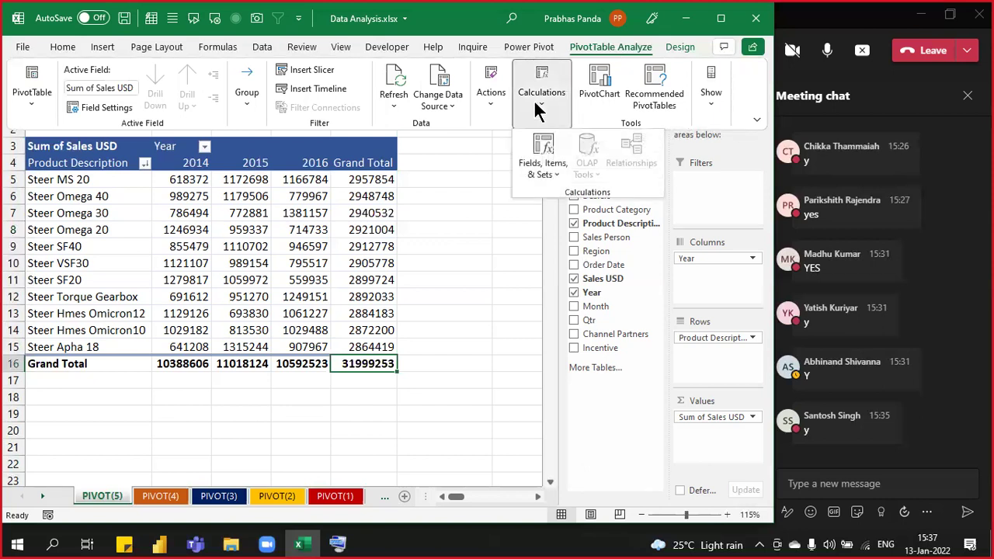
pyautogui.click(543, 172)
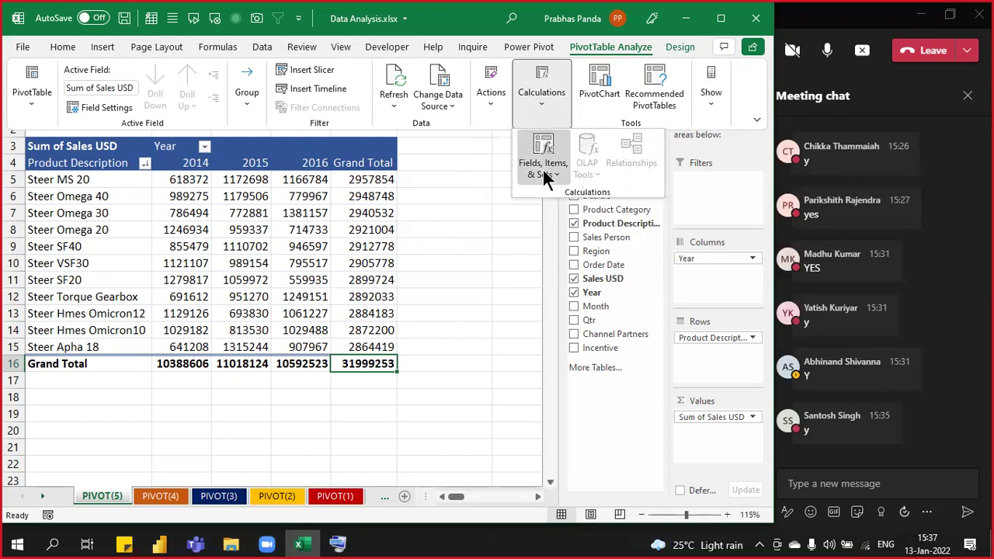
pyautogui.click(545, 178)
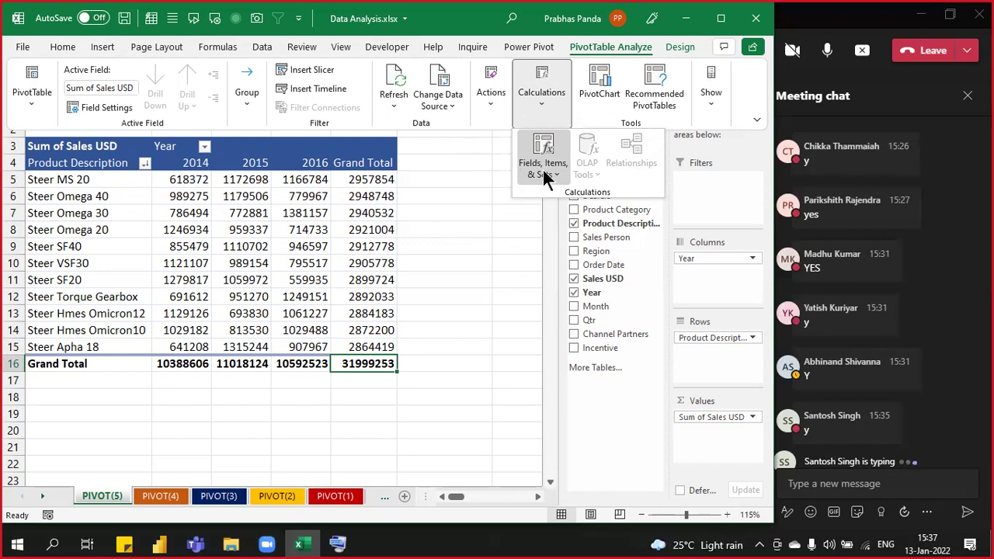
pyautogui.click(546, 177)
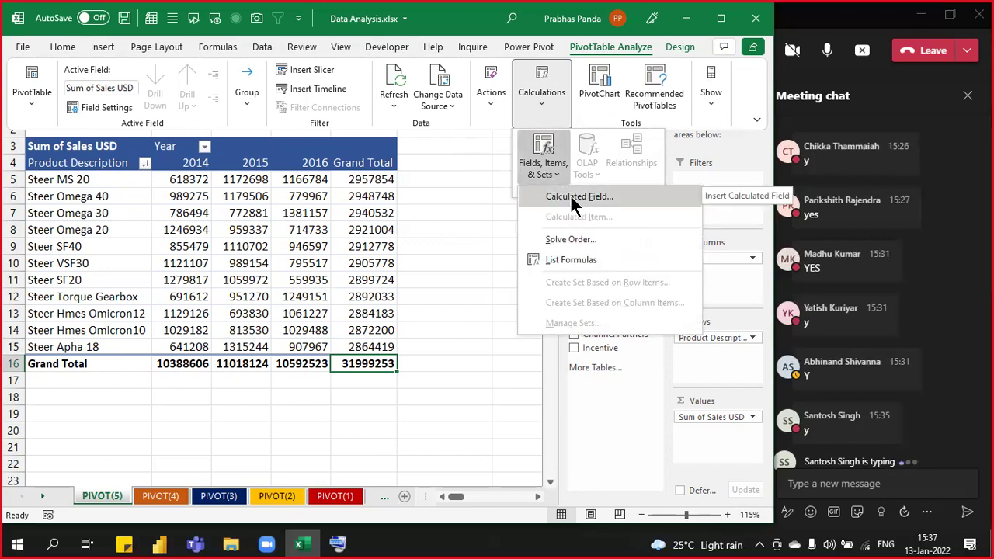
pyautogui.click(571, 196)
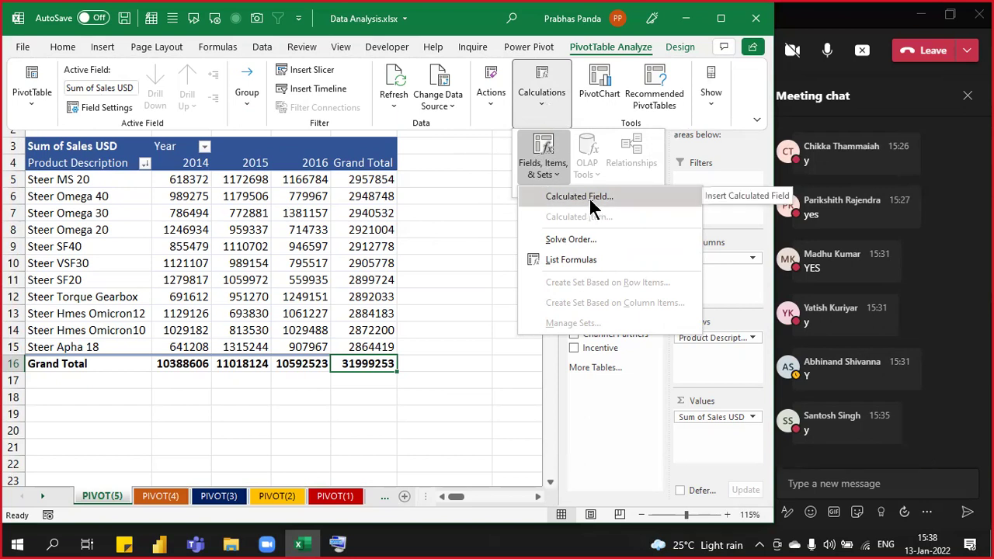
pyautogui.click(851, 21)
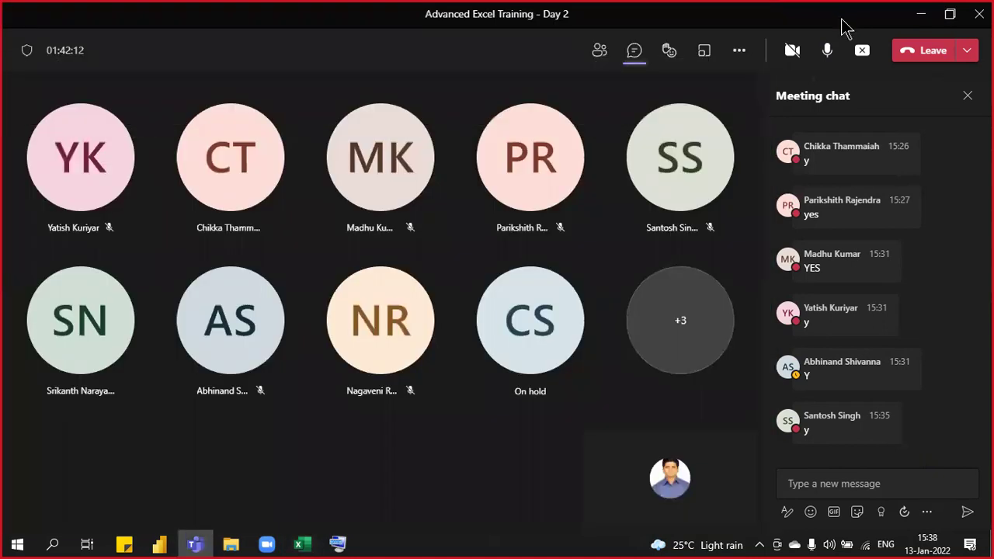
# Step: Back in Excel, reopen PivotTable Analyze > Calculations > Fields, Items & Sets
pyautogui.click(302, 543)
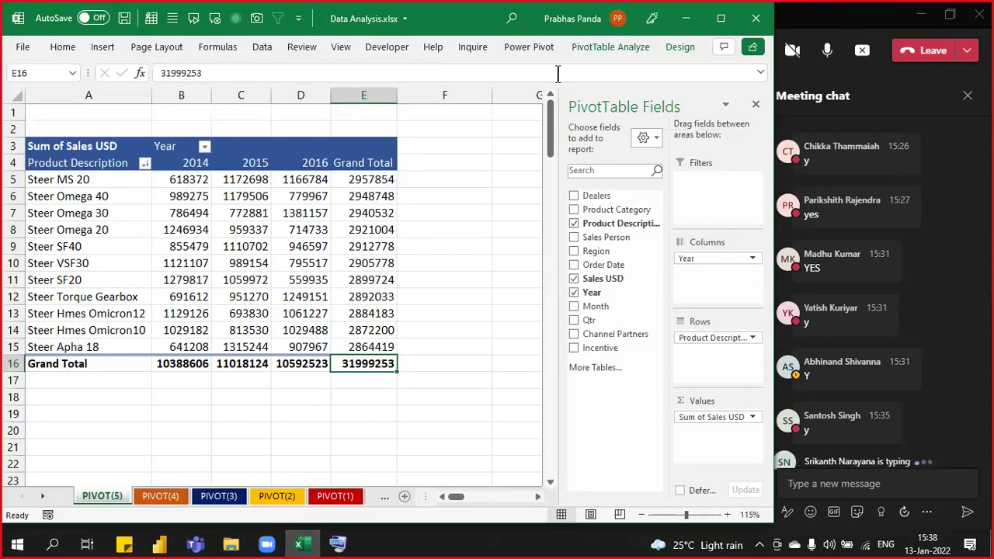
pyautogui.click(637, 47)
pyautogui.click(525, 108)
pyautogui.click(548, 154)
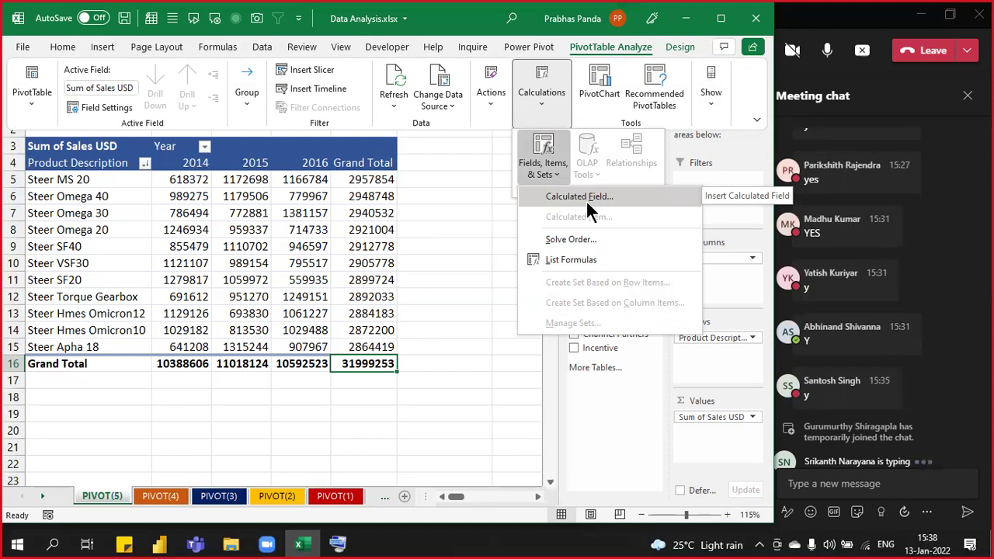
# Step: Name a new calculated field Discount and replace its default formula with the Sales USD field
pyautogui.click(585, 198)
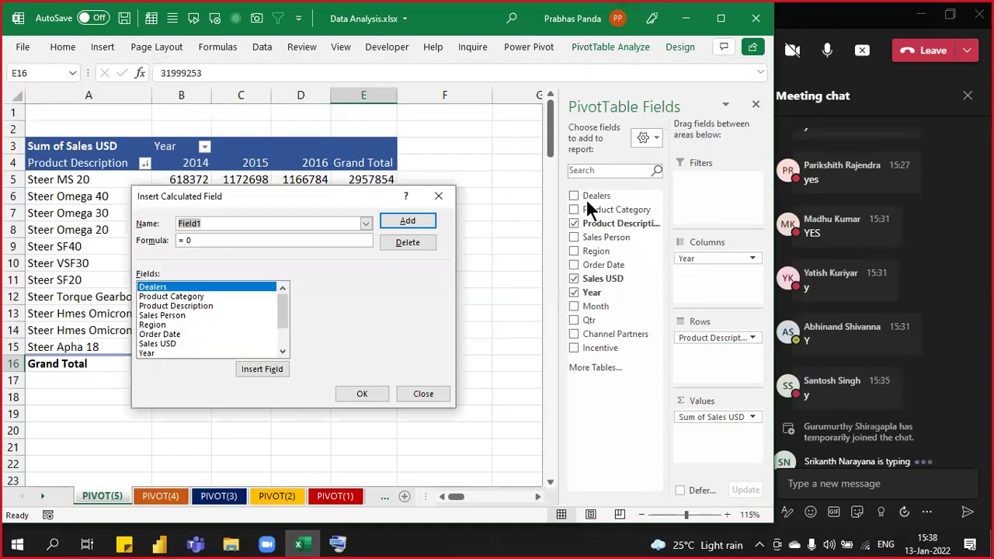
pyautogui.moveTo(289, 199); pyautogui.dragTo(570, 101)
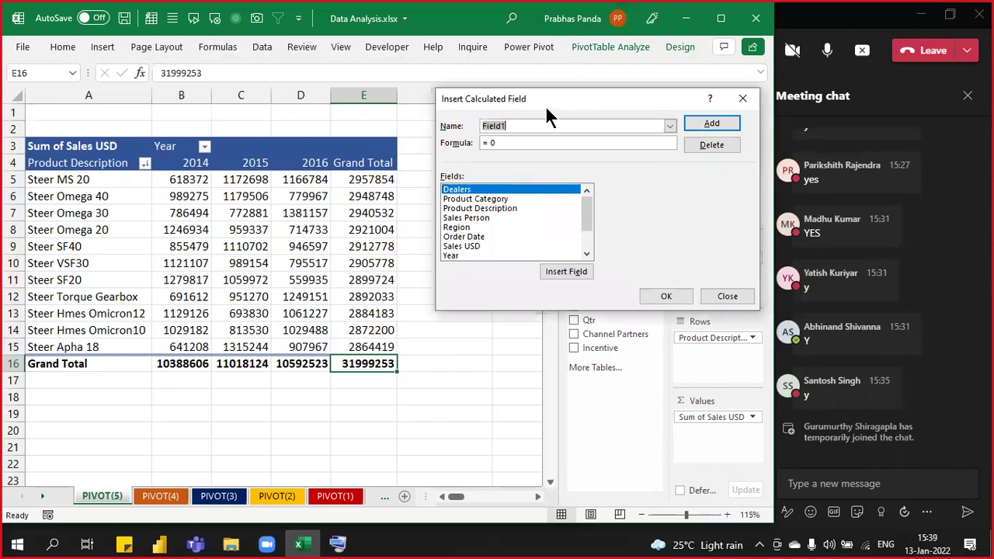
pyautogui.click(527, 124)
pyautogui.press('BackSpace')
pyautogui.press('BackSpace')
pyautogui.press('BackSpace')
pyautogui.press('BackSpace')
pyautogui.press('BackSpace')
pyautogui.press('BackSpace')
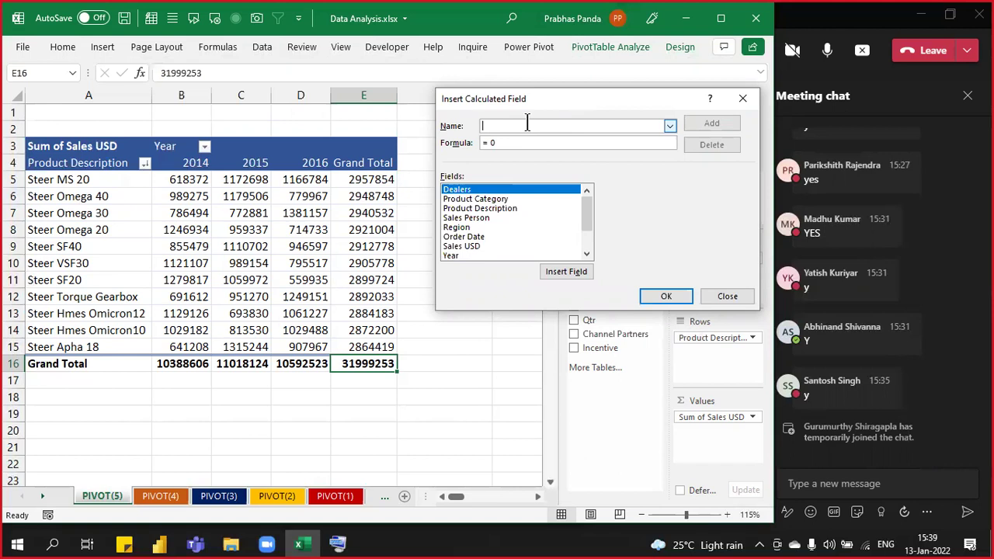
pyautogui.write('Discount')
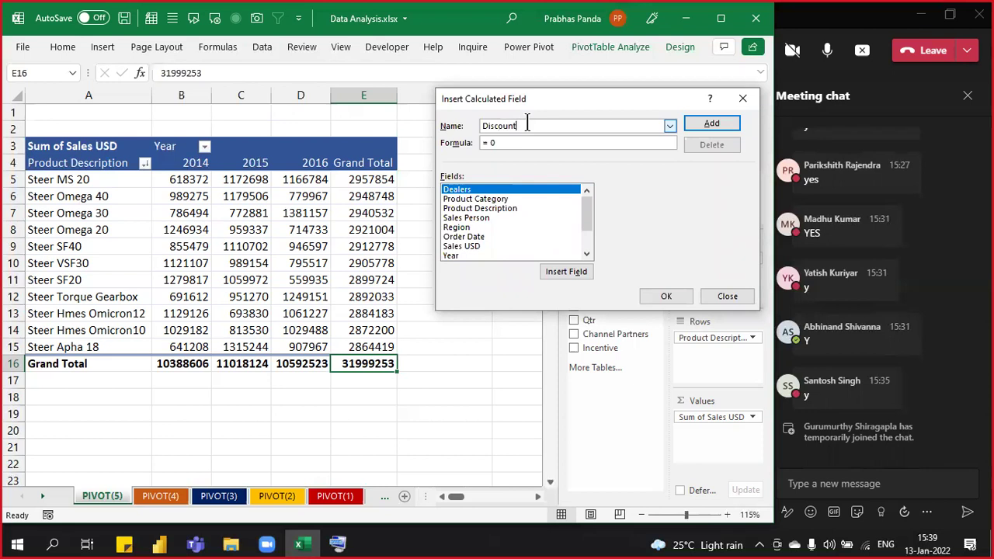
pyautogui.press('Tab')
pyautogui.press('BackSpace')
pyautogui.click(471, 245)
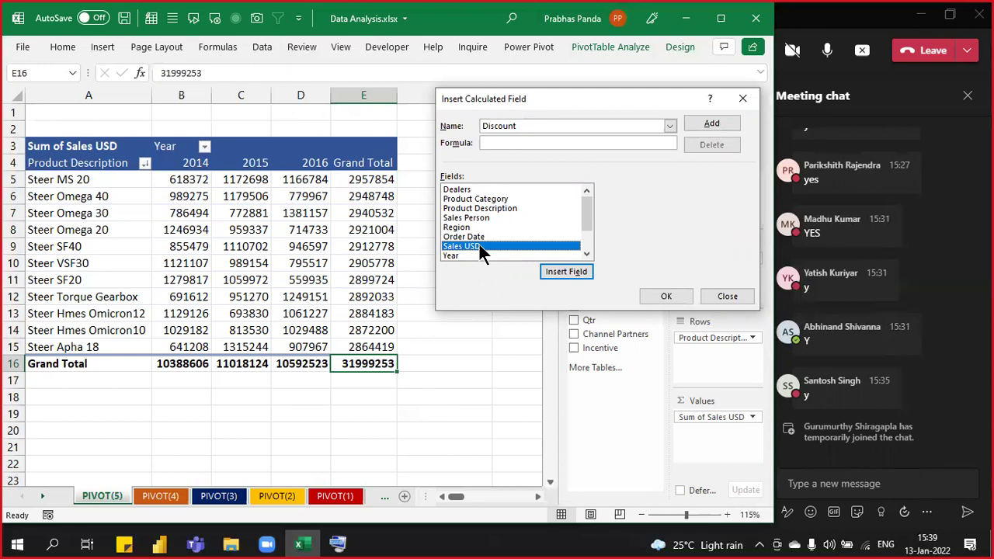
pyautogui.doubleClick(479, 246)
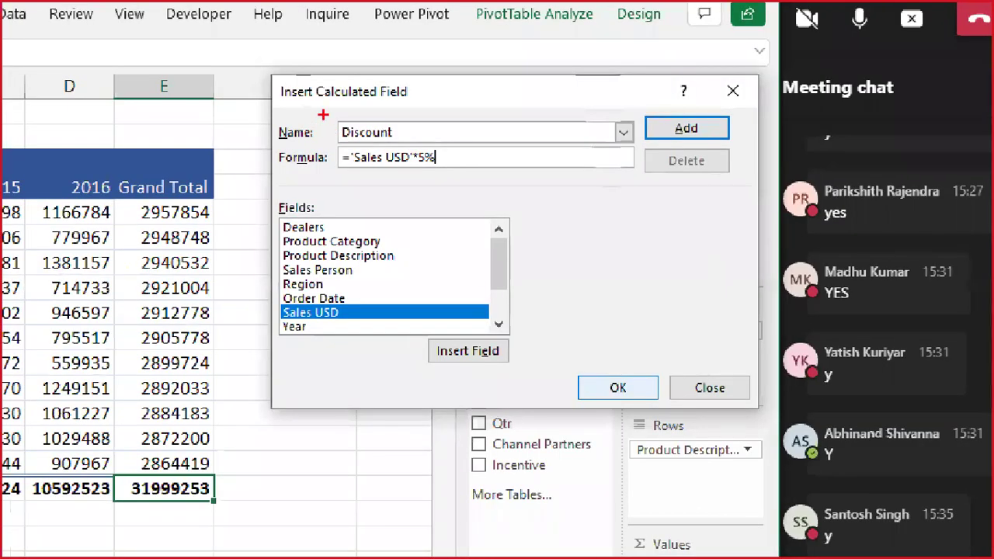
pyautogui.moveTo(332, 114)
pyautogui.mouseDown()
pyautogui.moveTo(377, 145)
pyautogui.moveTo(412, 145)
pyautogui.mouseUp()
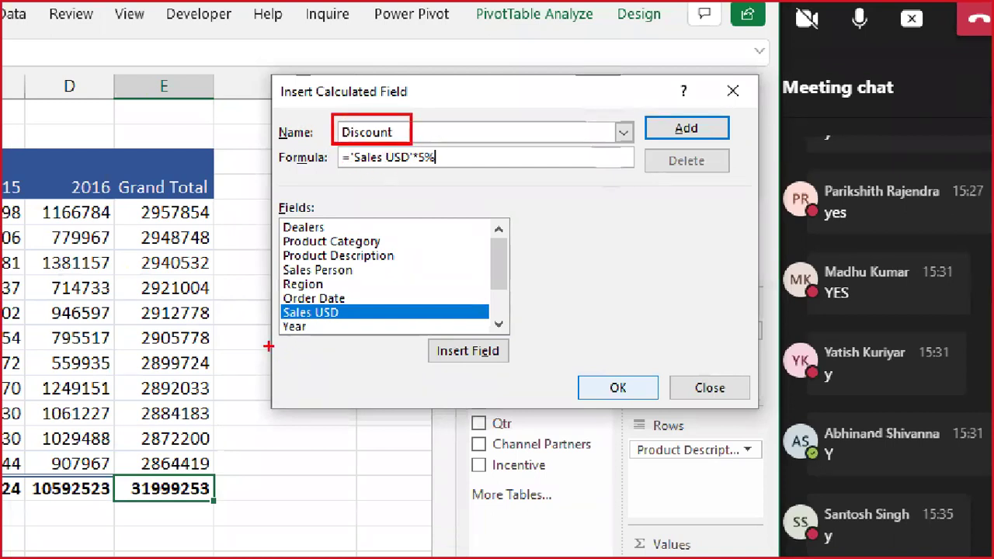
pyautogui.moveTo(273, 299)
pyautogui.mouseDown()
pyautogui.moveTo(314, 324)
pyautogui.moveTo(360, 324)
pyautogui.mouseUp()
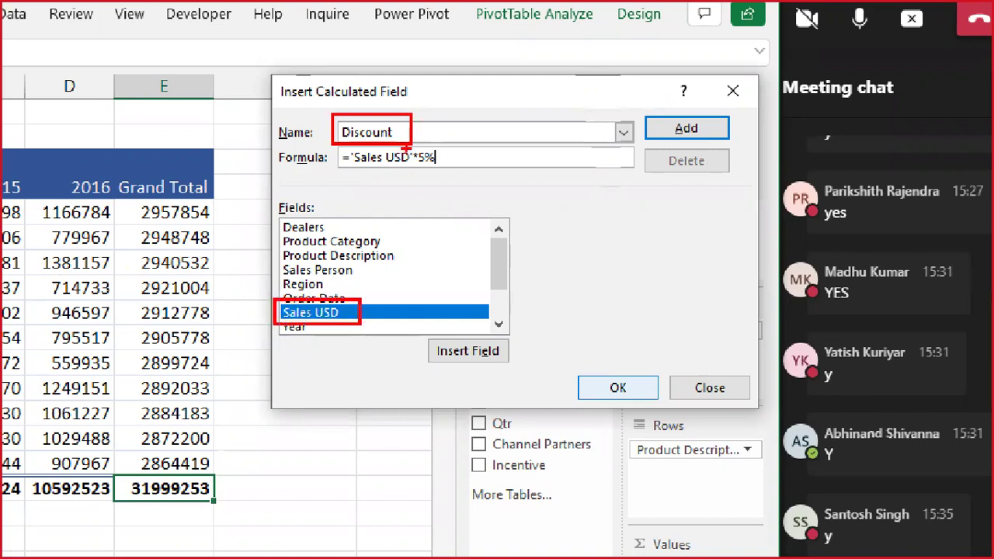
pyautogui.moveTo(405, 147); pyautogui.dragTo(458, 177)
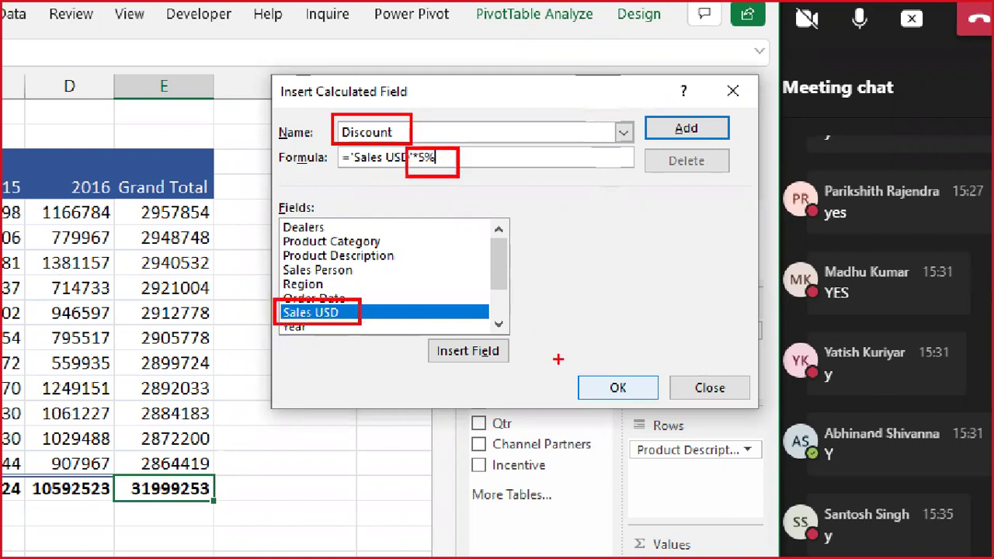
pyautogui.moveTo(569, 359); pyautogui.dragTo(672, 405)
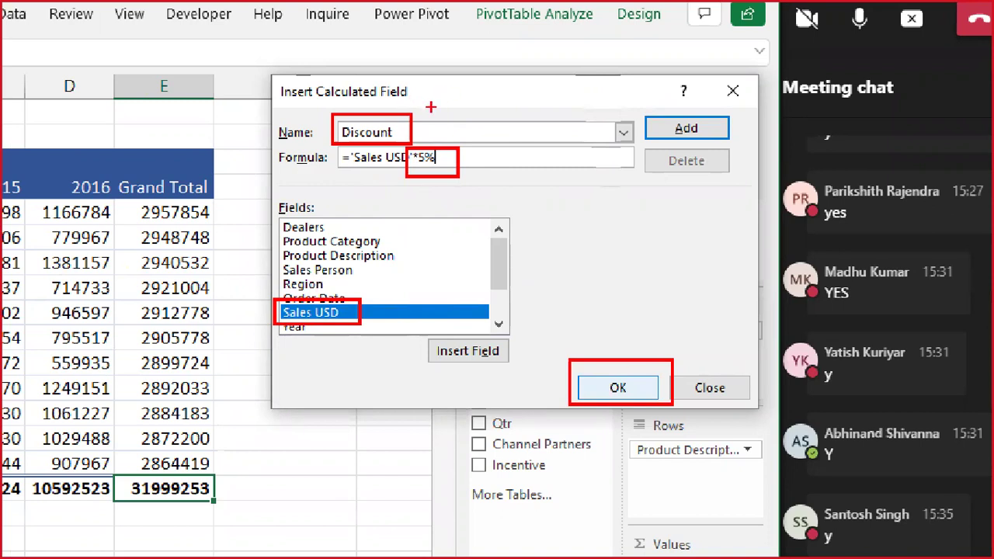
pyautogui.moveTo(435, 114); pyautogui.dragTo(448, 134)
pyautogui.hotkey('ctrl', 'z')
pyautogui.moveTo(381, 295); pyautogui.dragTo(392, 308)
pyautogui.moveTo(472, 170); pyautogui.dragTo(474, 187)
pyautogui.moveTo(607, 335); pyautogui.dragTo(614, 355)
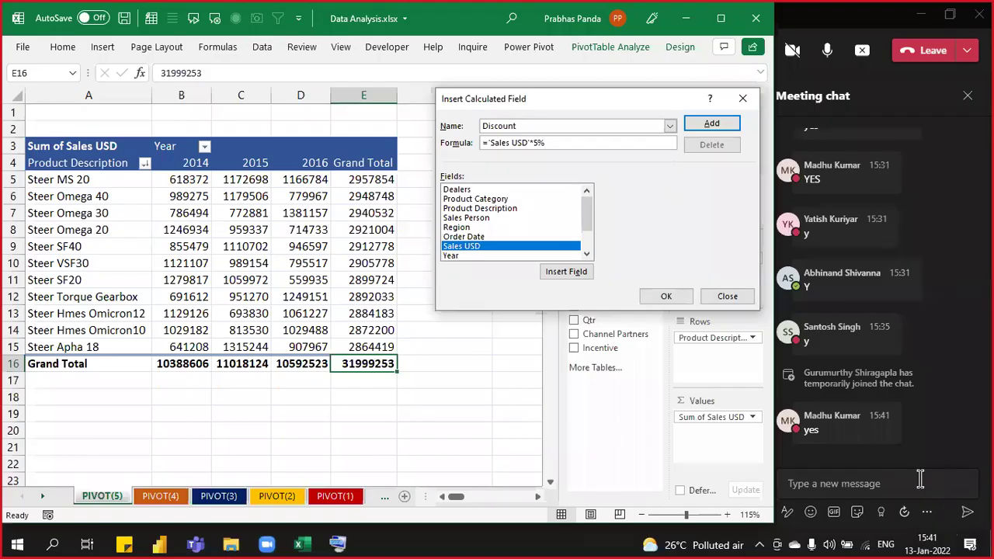
# Step: Add the Discount calculated field to the pivot table
pyautogui.click(665, 296)
pyautogui.click(371, 454)
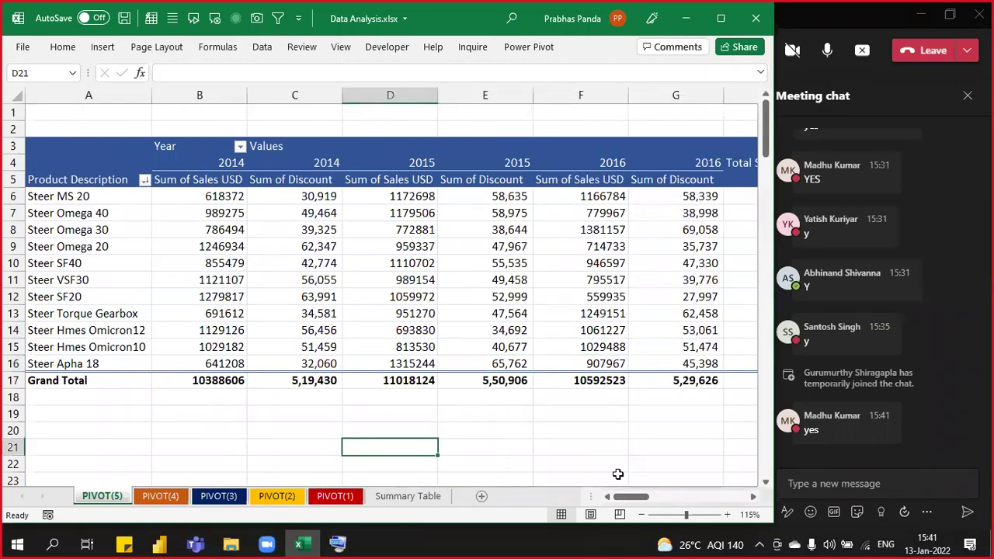
pyautogui.click(754, 497)
pyautogui.click(755, 497)
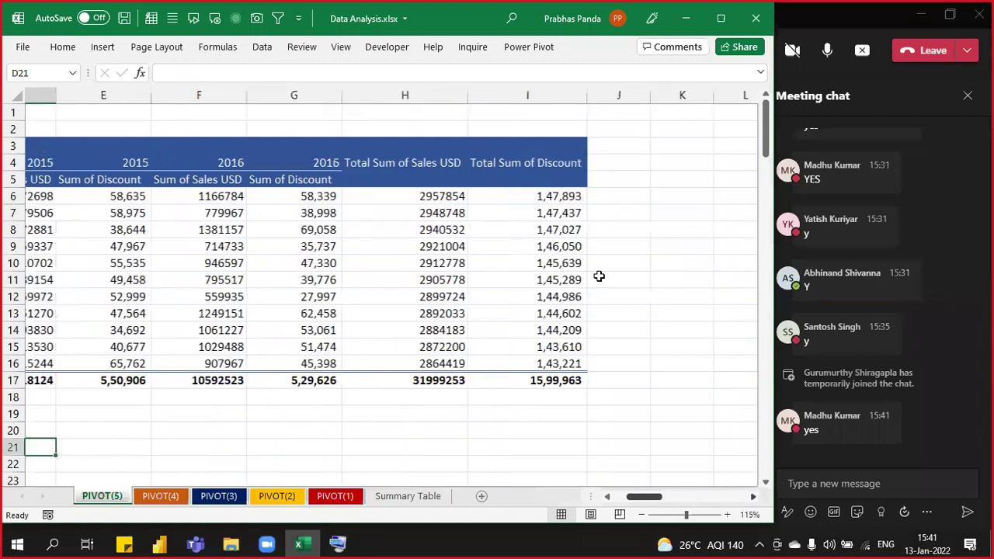
# Step: Select the 2014, 2015 and 2016 Sum of Discount columns C, E and G
pyautogui.click(497, 94)
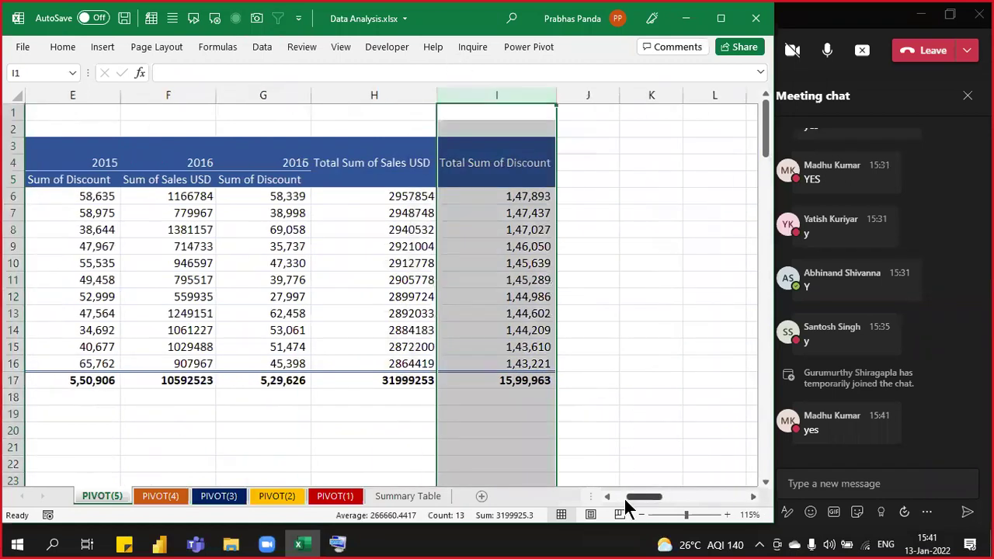
pyautogui.moveTo(633, 497); pyautogui.dragTo(519, 455)
pyautogui.click(278, 94)
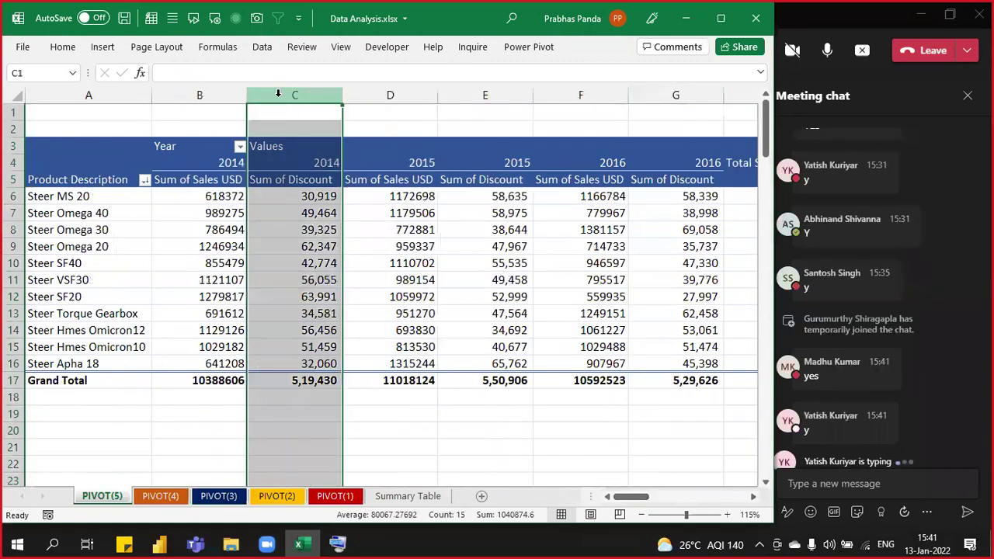
pyautogui.keyDown('ctrl'); pyautogui.click(489, 94); pyautogui.keyUp('ctrl')
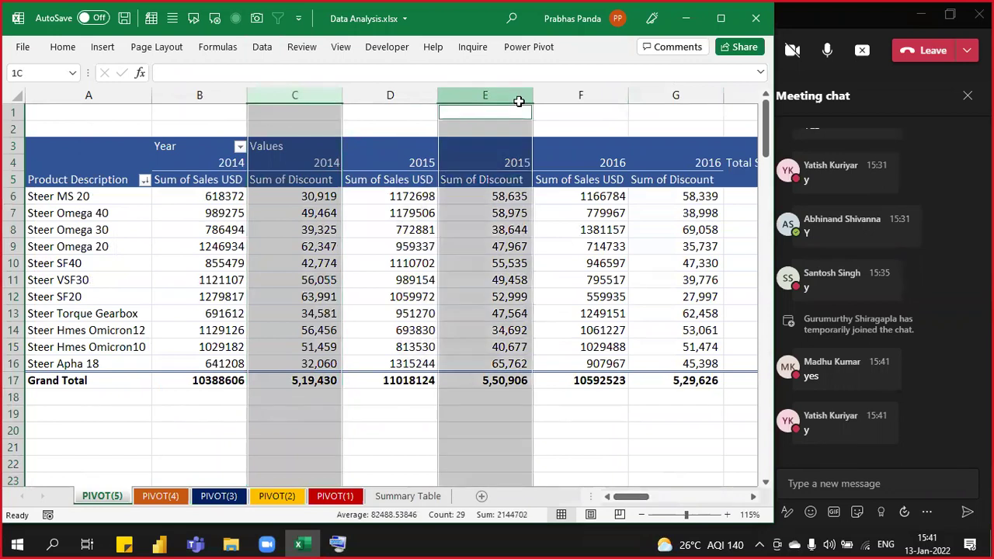
pyautogui.keyDown('ctrl'); pyautogui.click(661, 94); pyautogui.keyUp('ctrl')
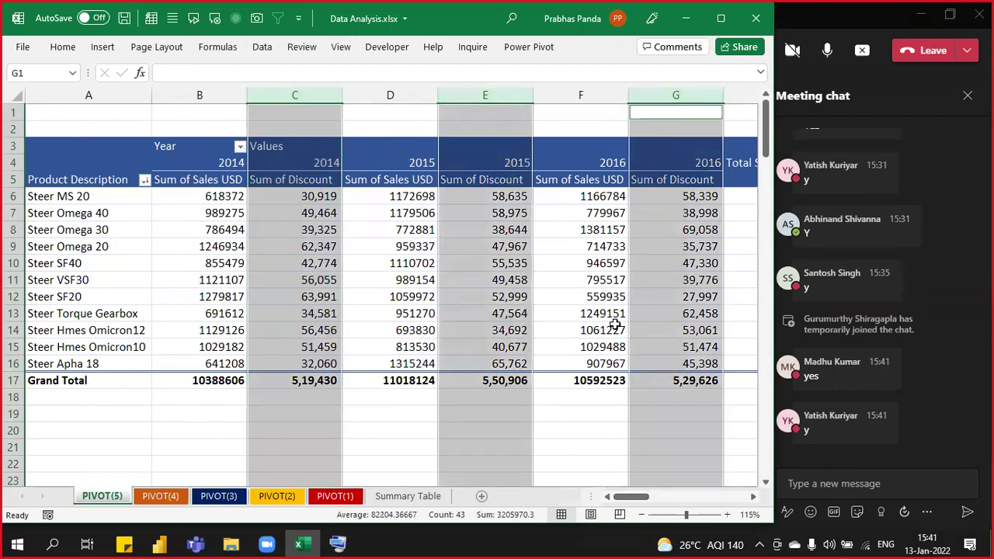
# Step: Post a pasted screenshot to the Teams meeting chat and return to Excel
pyautogui.click(809, 489)
pyautogui.hotkey('ctrl', 'v')
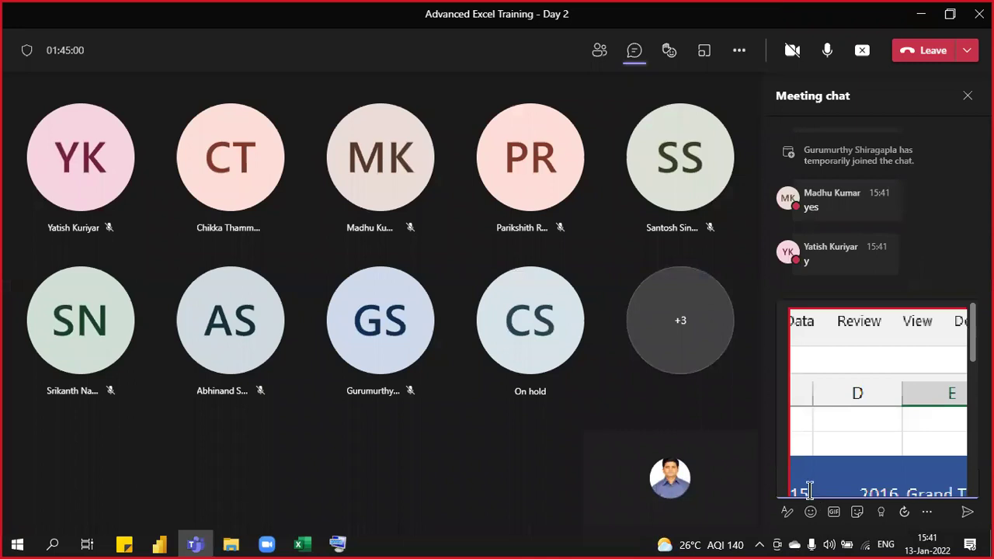
pyautogui.press('Return')
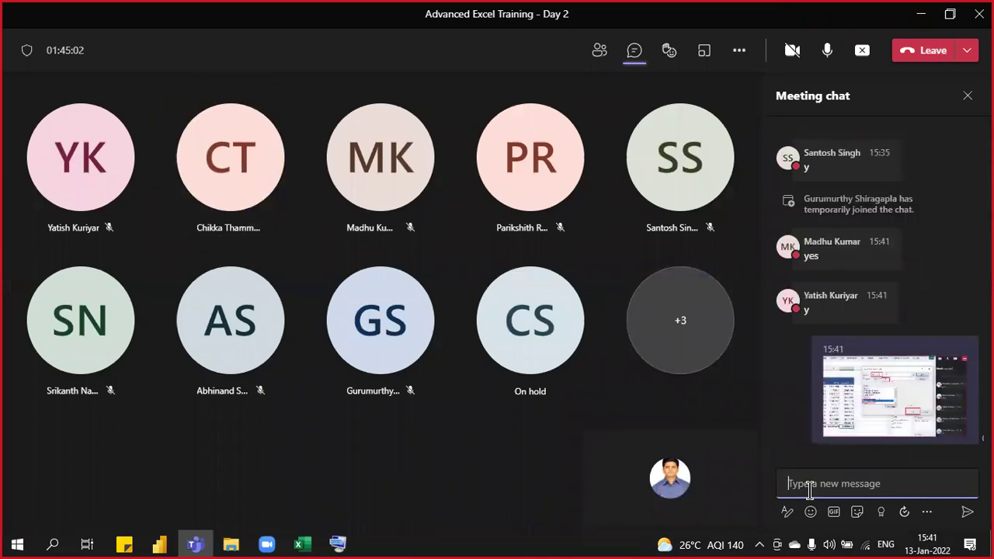
pyautogui.click(308, 546)
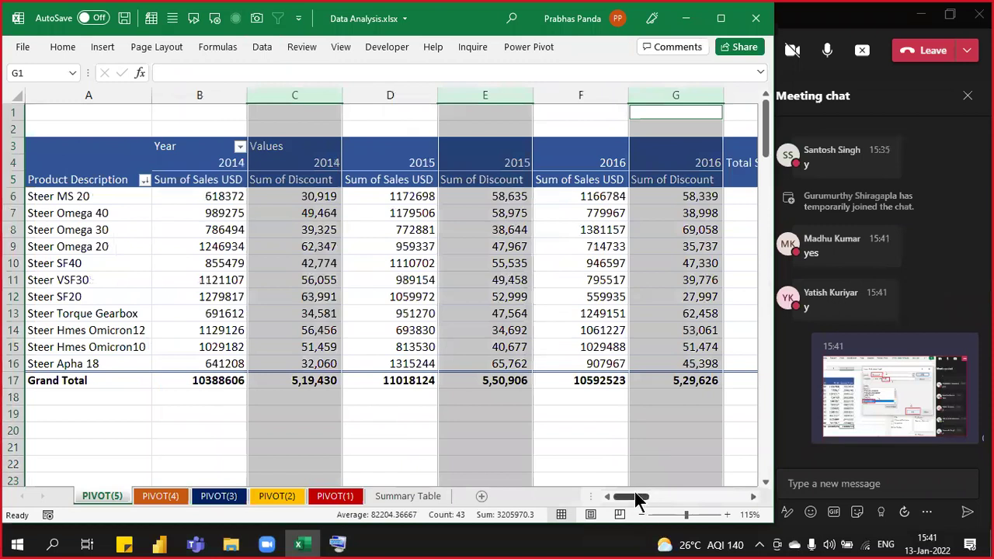
# Step: From a pivot cell, open PivotTable Analyze > Calculations > Fields, Items & Sets
pyautogui.click(413, 247)
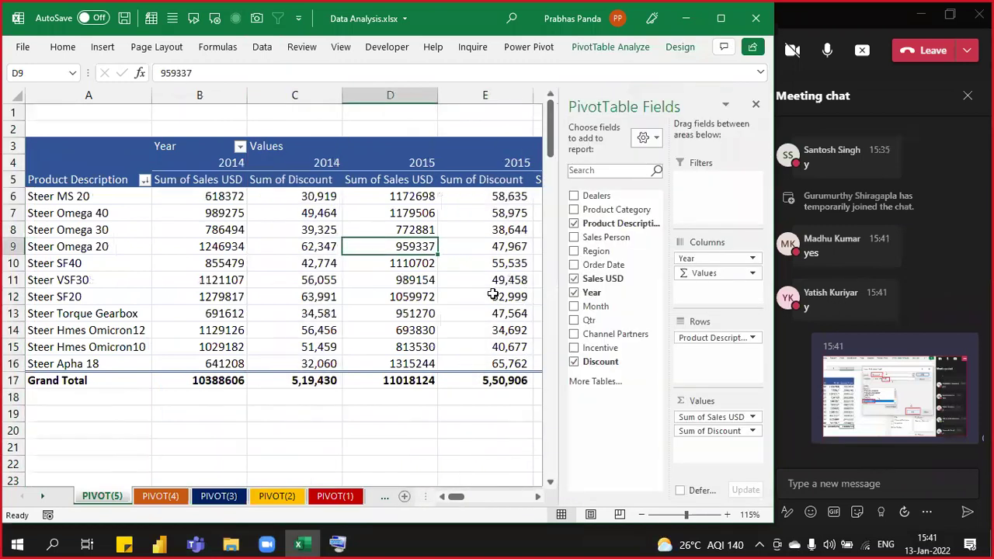
pyautogui.click(640, 48)
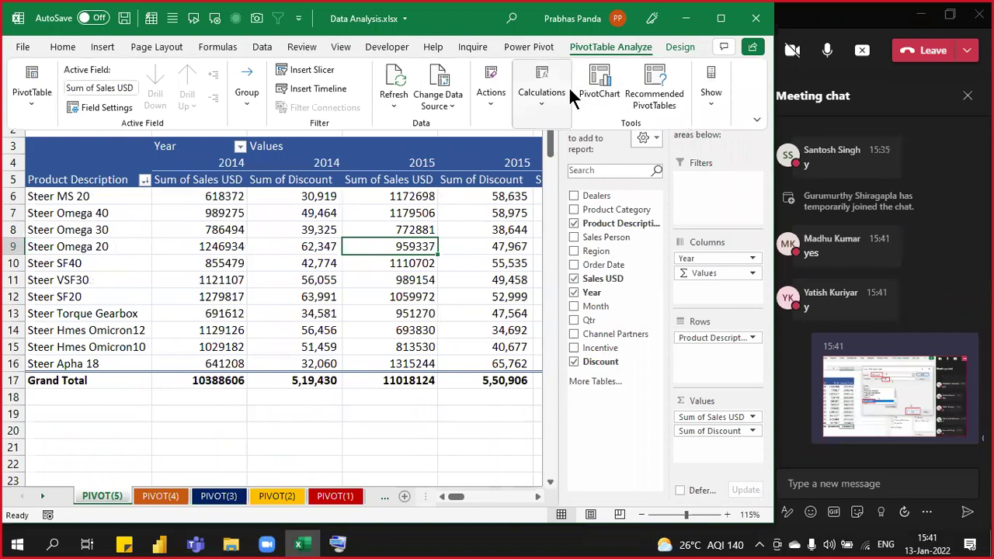
pyautogui.click(541, 92)
pyautogui.click(540, 172)
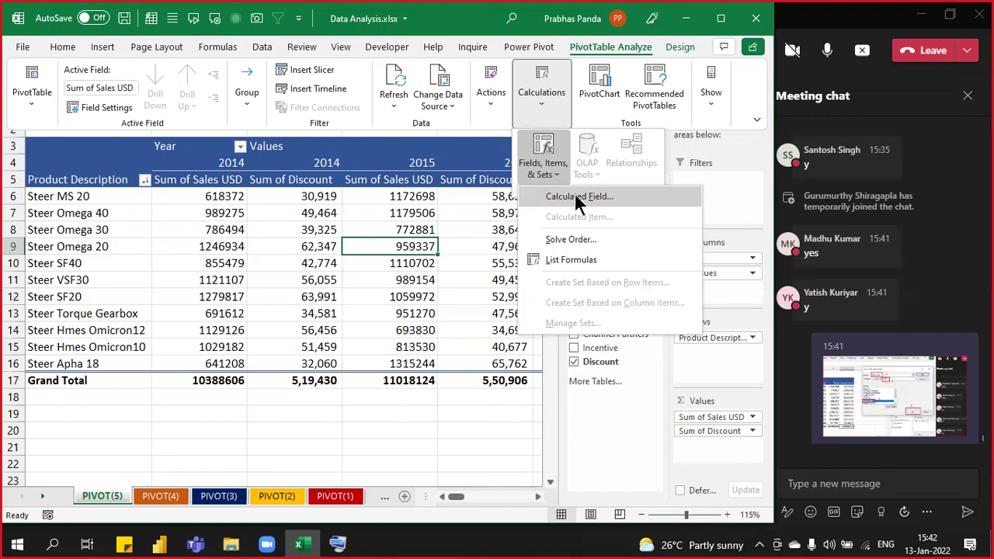
# Step: Dismiss the Fields, Items & Sets menu by clicking on the sheet
pyautogui.click(265, 389)
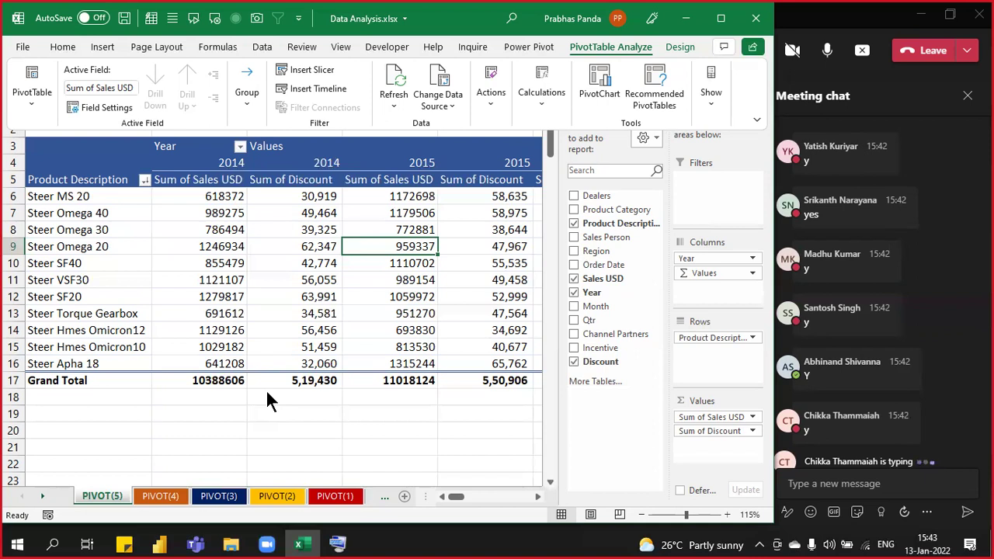
# Step: Copy the PIVOT(5) sheet using Move or Copy with Create a copy ticked
pyautogui.rightClick(104, 496)
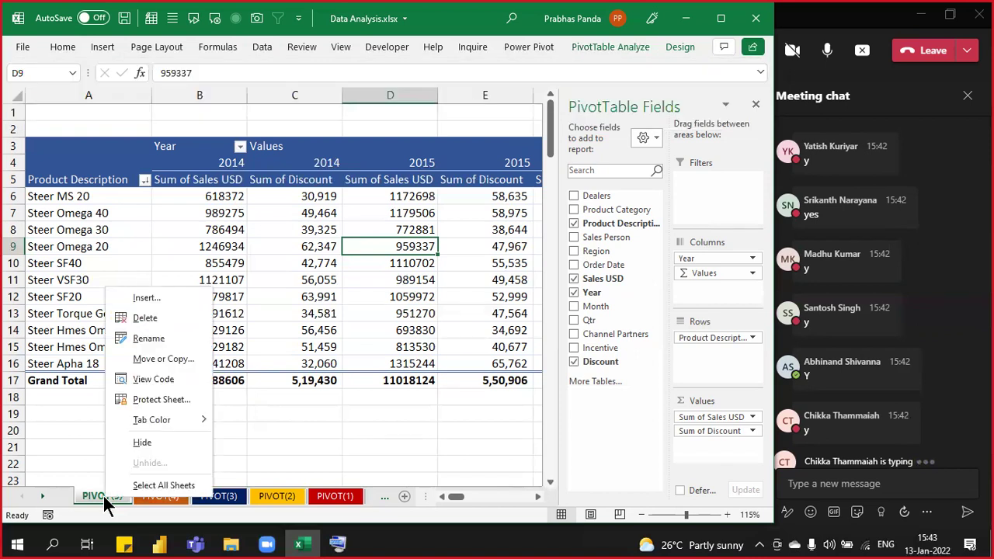
pyautogui.click(156, 357)
pyautogui.moveTo(165, 268); pyautogui.dragTo(419, 163)
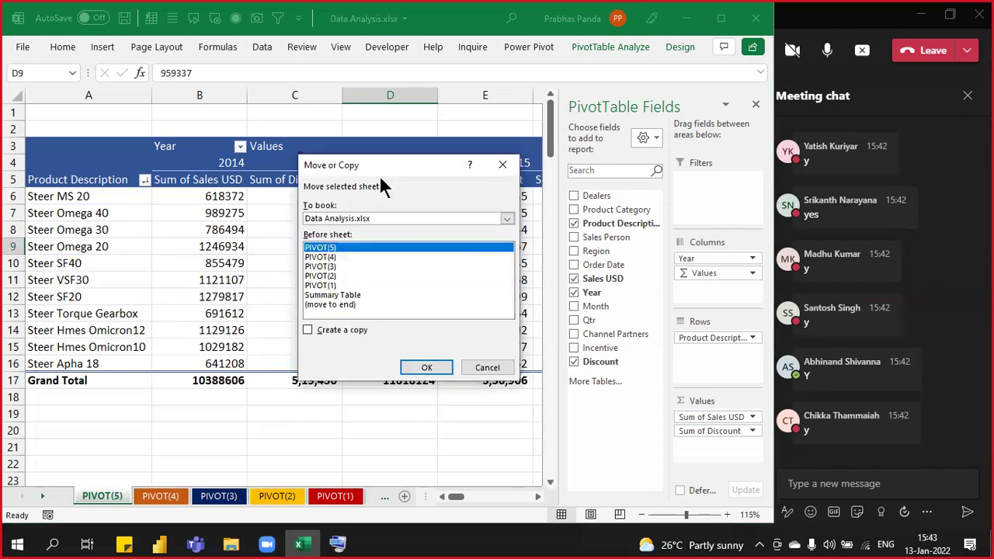
pyautogui.click(321, 331)
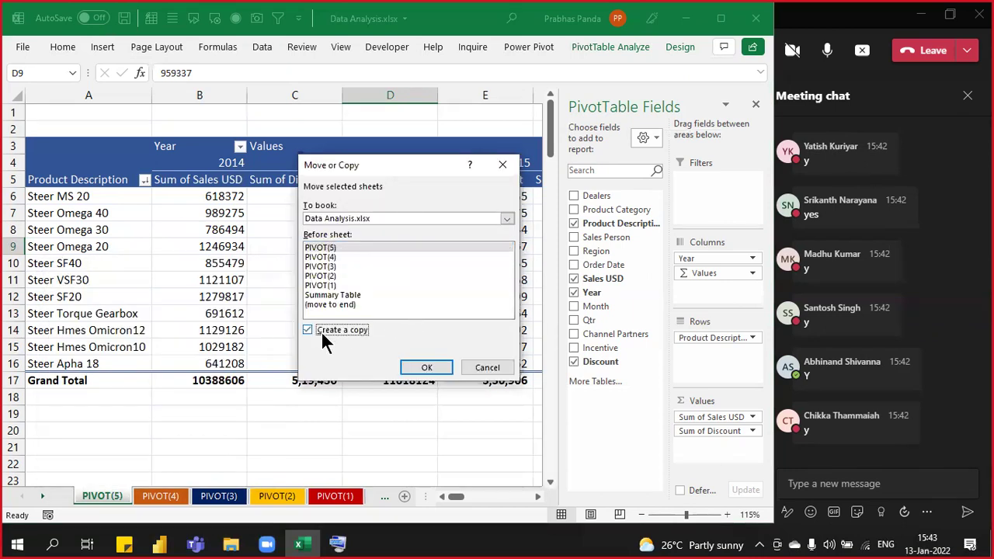
pyautogui.click(429, 370)
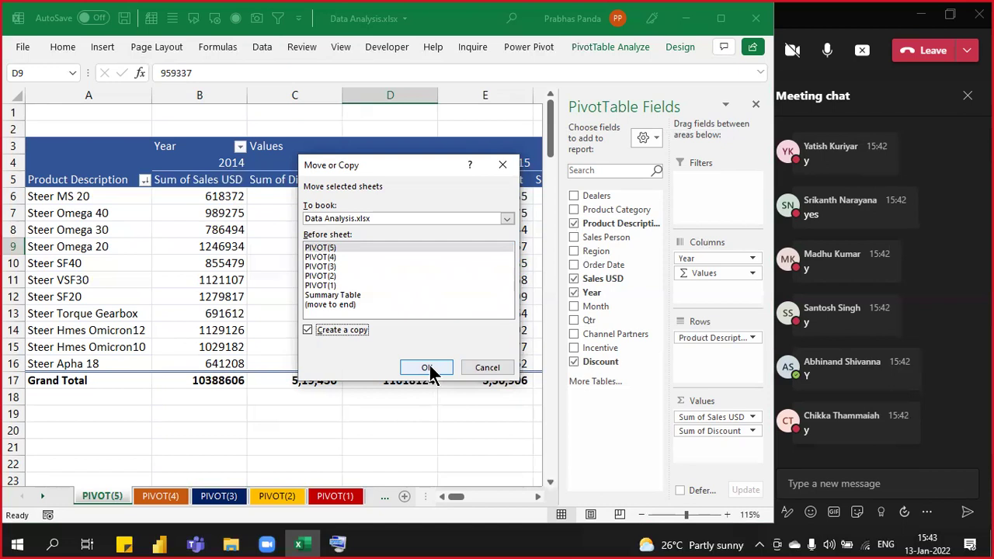
# Step: Give the new PIVOT(6) sheet tab a colour
pyautogui.rightClick(113, 496)
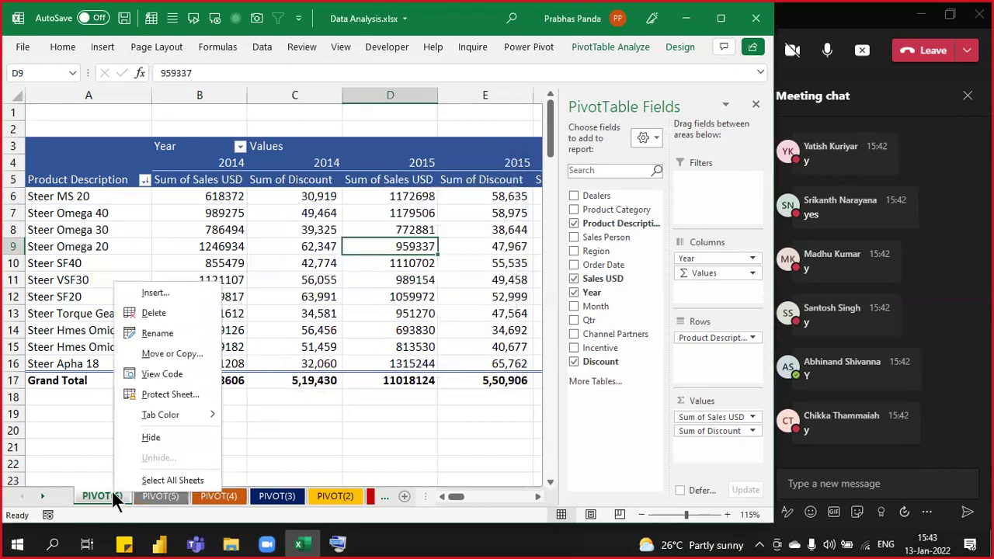
pyautogui.moveTo(198, 420)
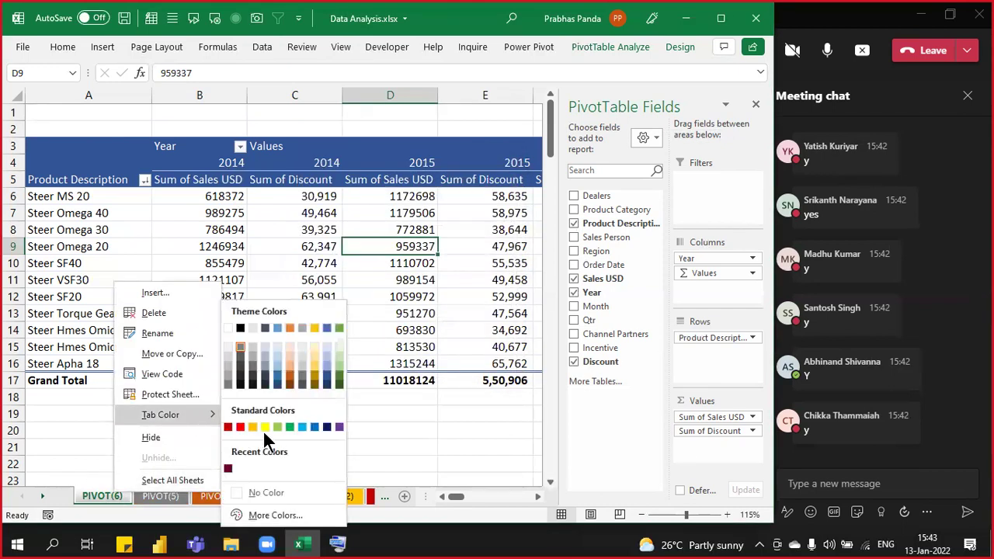
pyautogui.click(323, 373)
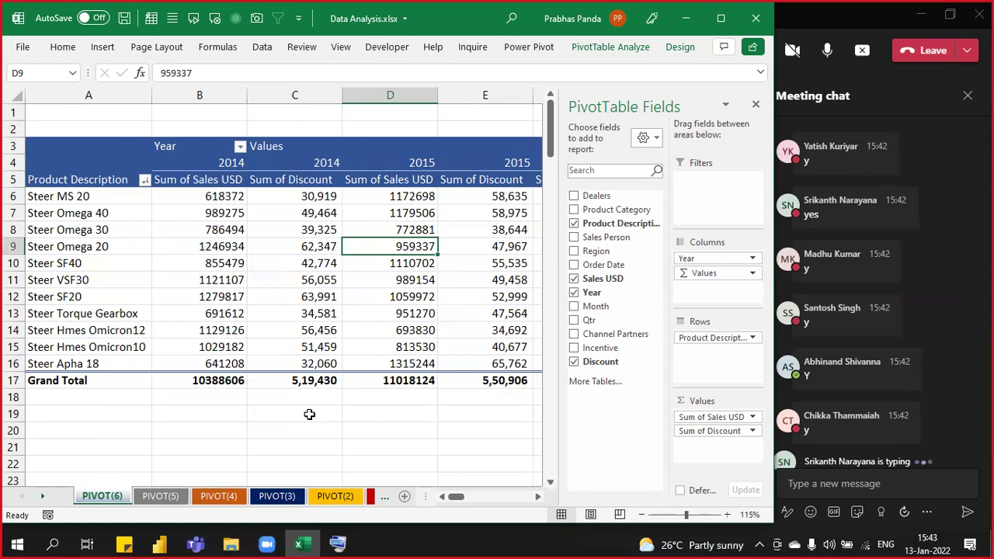
# Step: Uncheck Discount in the PivotTable Fields list, then select the 2014–2016 year columns
pyautogui.click(573, 362)
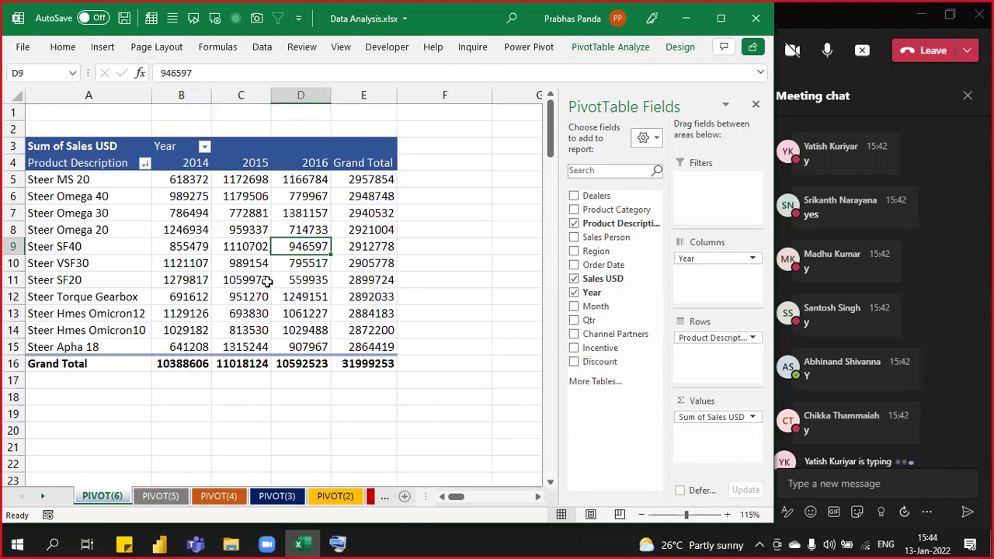
pyautogui.moveTo(194, 95); pyautogui.dragTo(292, 114)
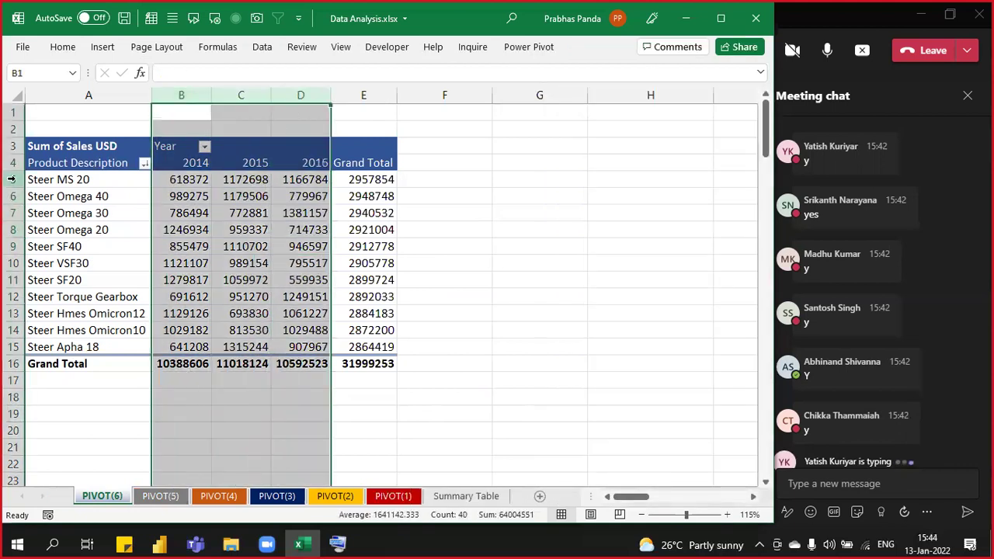
pyautogui.click(11, 179)
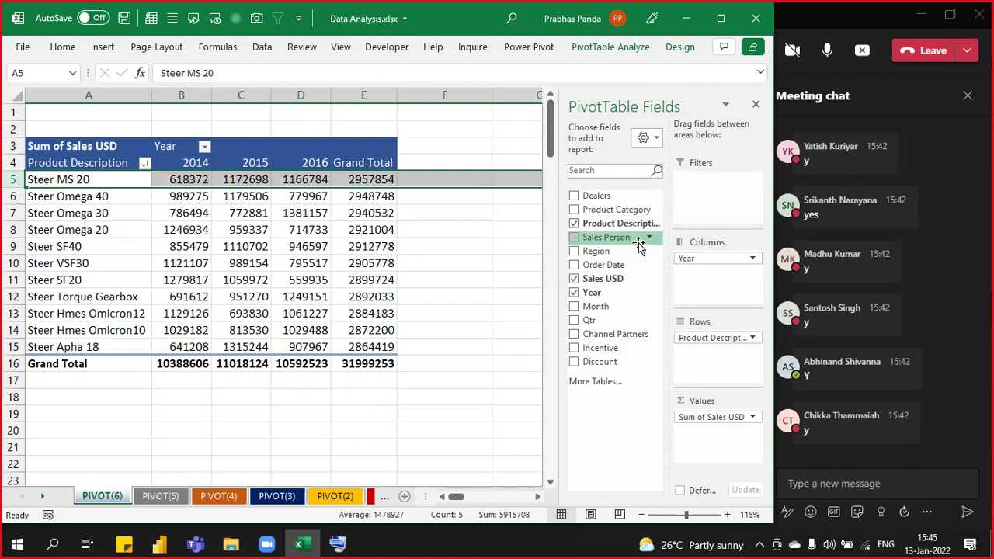
pyautogui.click(316, 243)
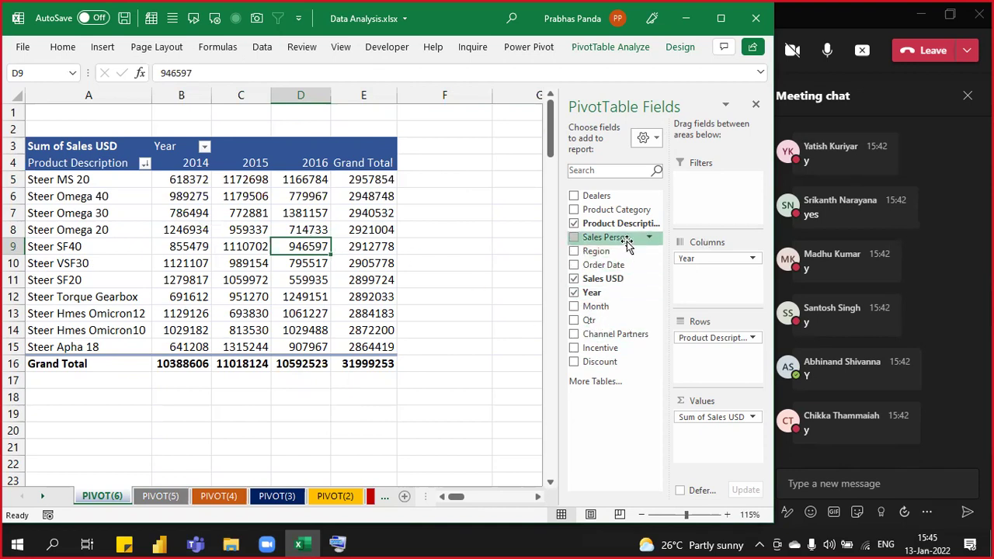
pyautogui.moveTo(625, 244); pyautogui.dragTo(719, 368)
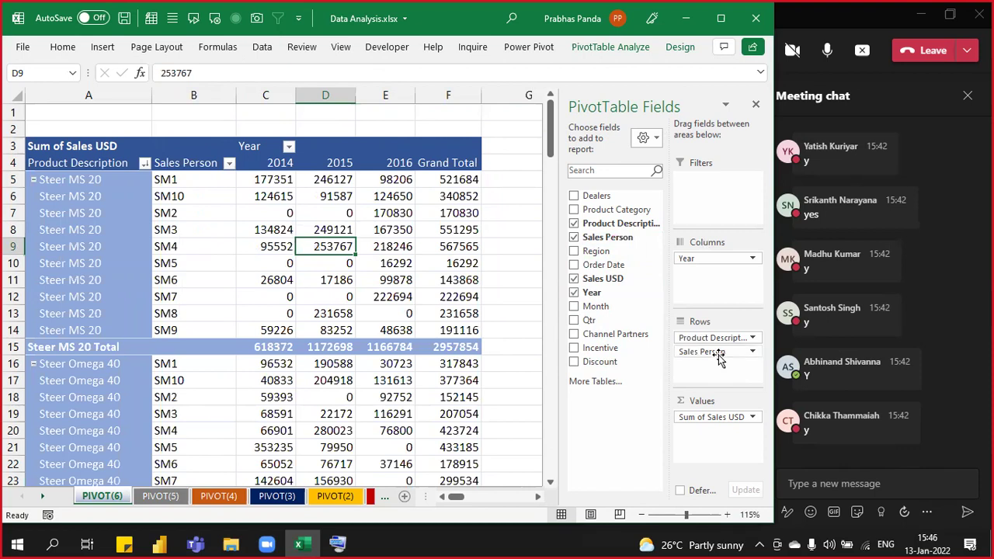
pyautogui.moveTo(717, 354); pyautogui.dragTo(734, 297)
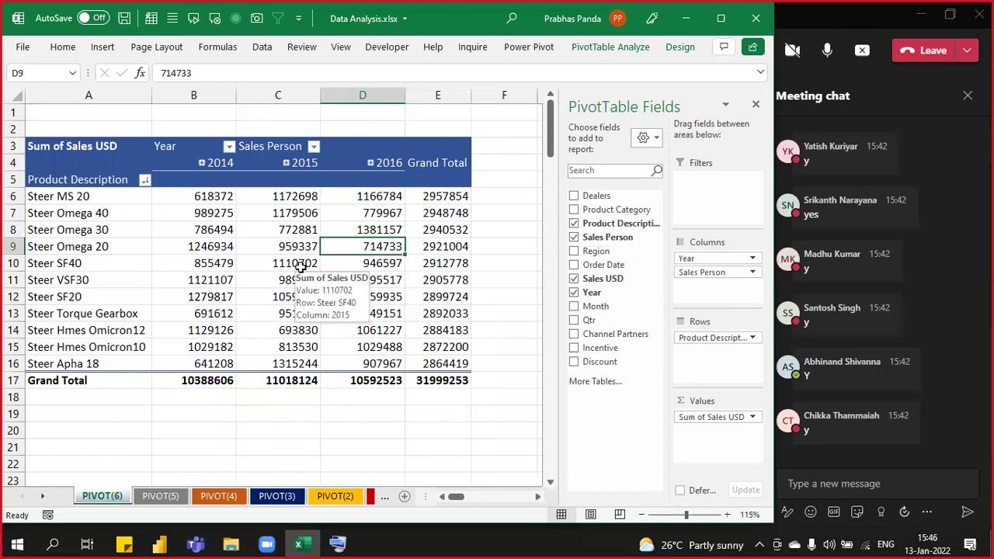
pyautogui.moveTo(709, 271); pyautogui.dragTo(726, 205)
pyautogui.moveTo(85, 147); pyautogui.dragTo(350, 362)
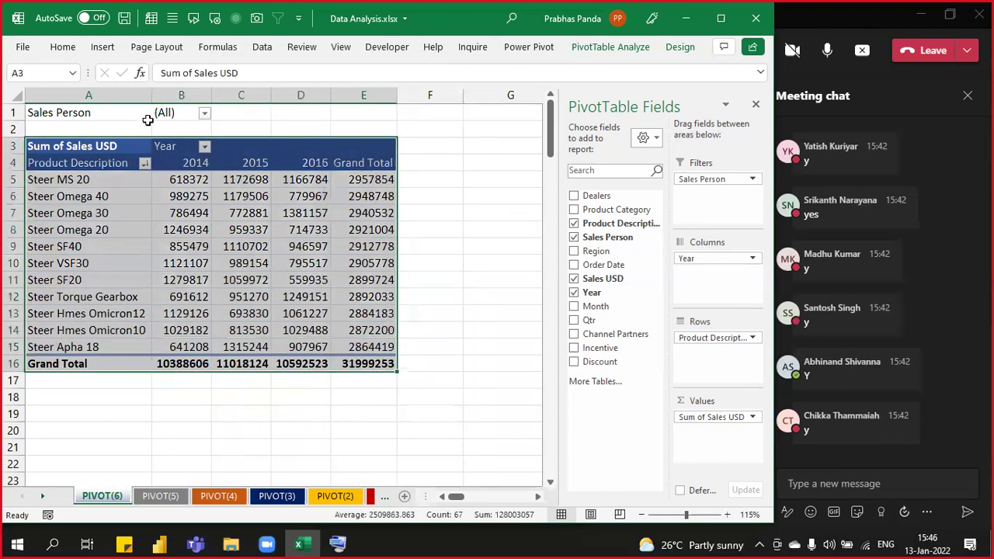
pyautogui.click(166, 113)
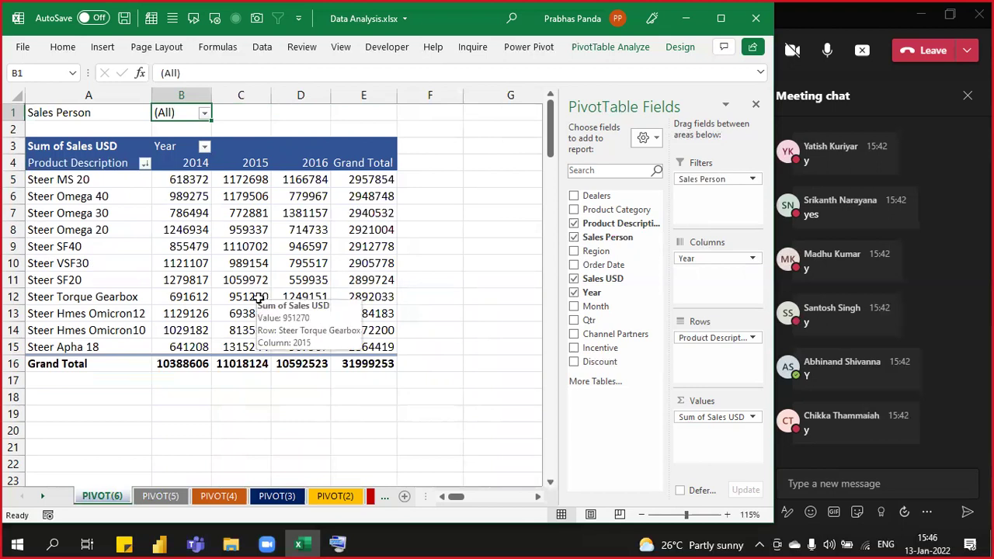
pyautogui.keyDown('ctrl'); pyautogui.scroll(1, 238, 288); pyautogui.keyUp('ctrl')
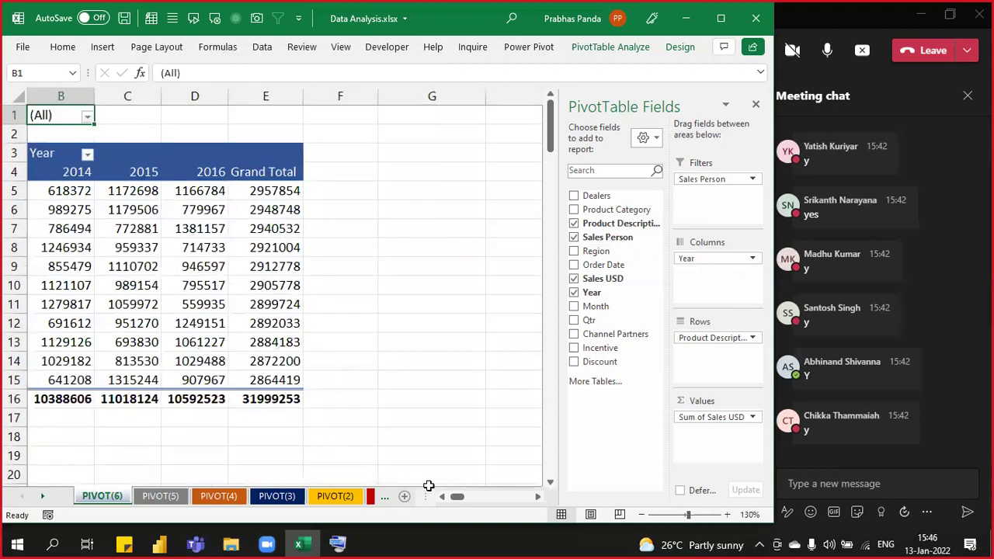
# Step: Filter the PIVOT(6) pivot by Sales Person SM1, giving a grand total of 3063579
pyautogui.moveTo(456, 497); pyautogui.dragTo(440, 495)
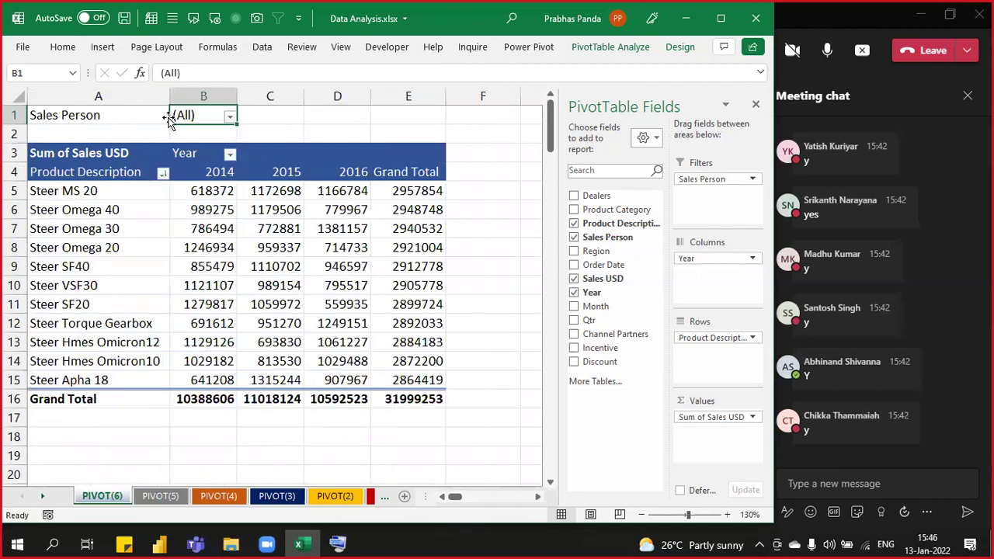
pyautogui.click(231, 117)
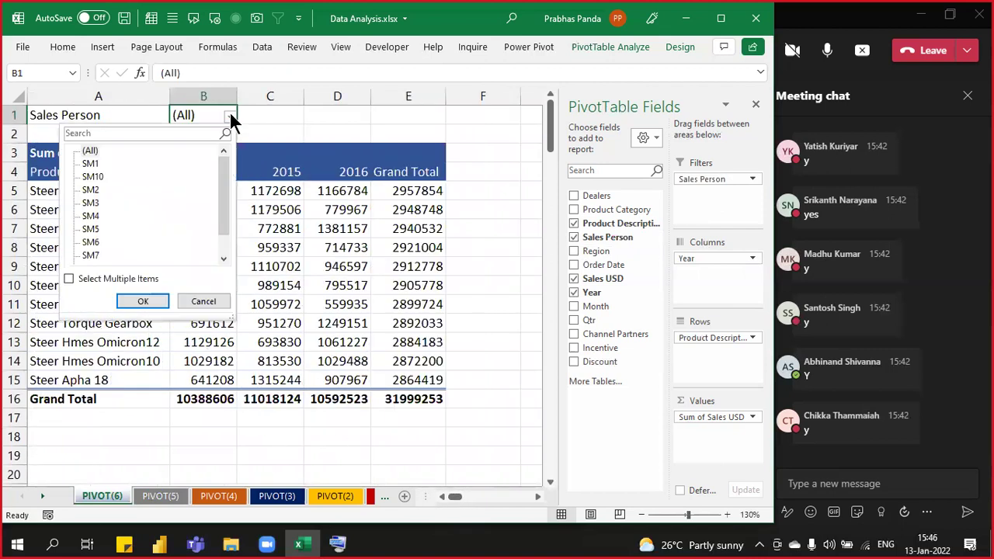
pyautogui.click(92, 163)
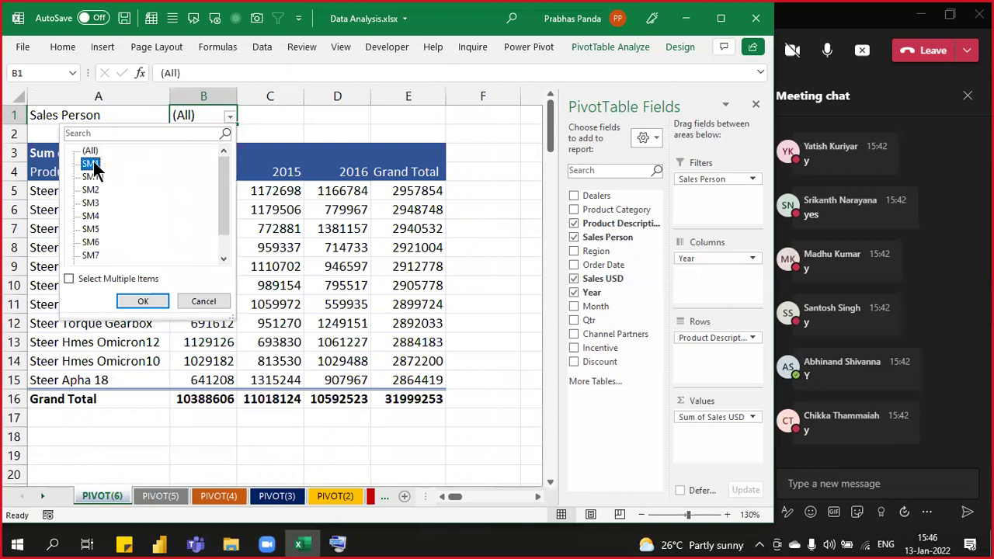
pyautogui.click(141, 303)
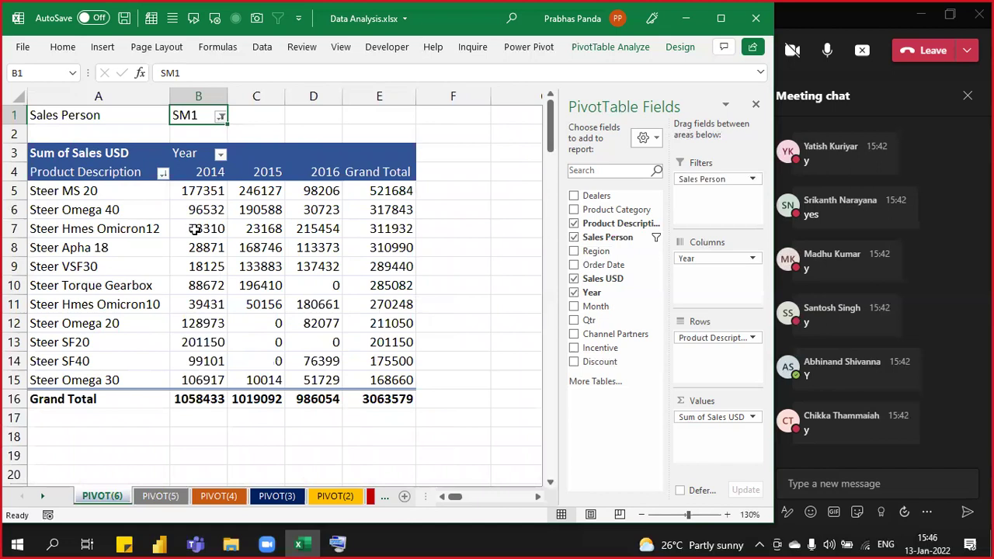
pyautogui.moveTo(194, 228)
pyautogui.moveTo(193, 246)
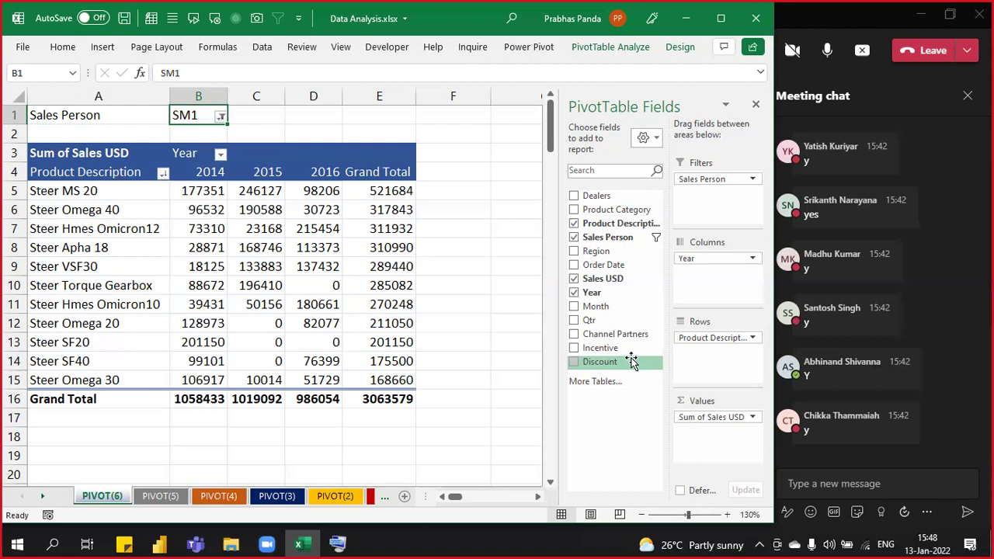
pyautogui.click(221, 116)
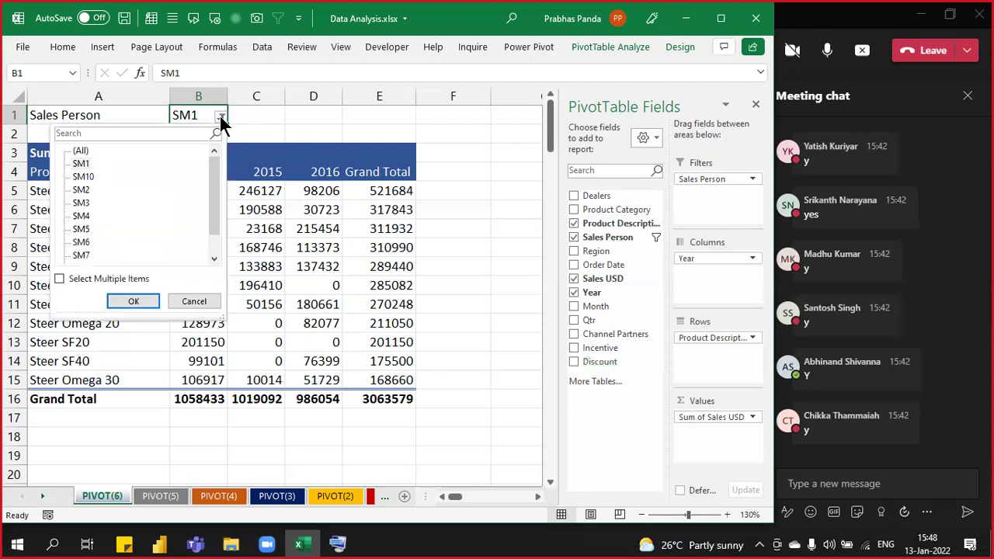
pyautogui.click(137, 298)
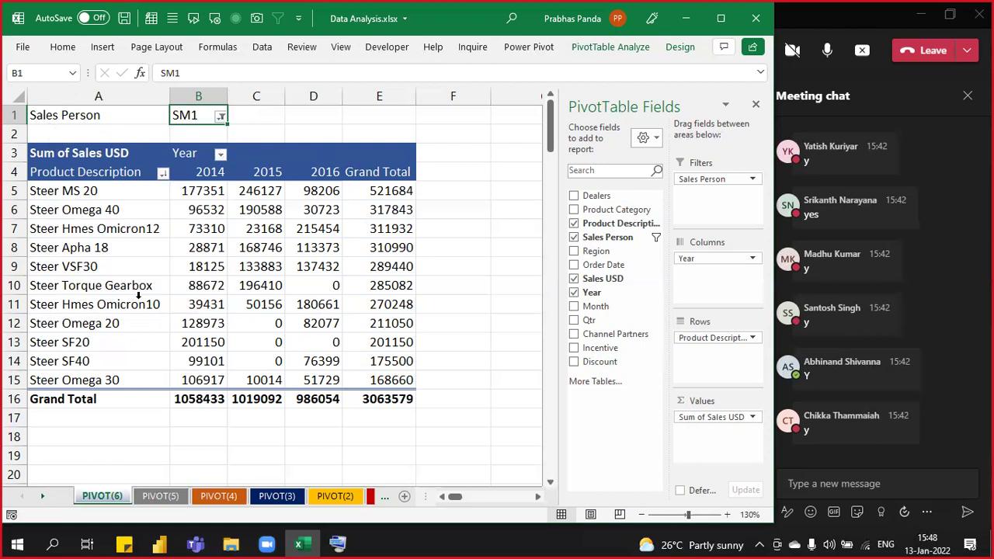
# Step: In a new blank workbook, enter SM in A1 and 200 in B1
pyautogui.hotkey('ctrl', 'n')
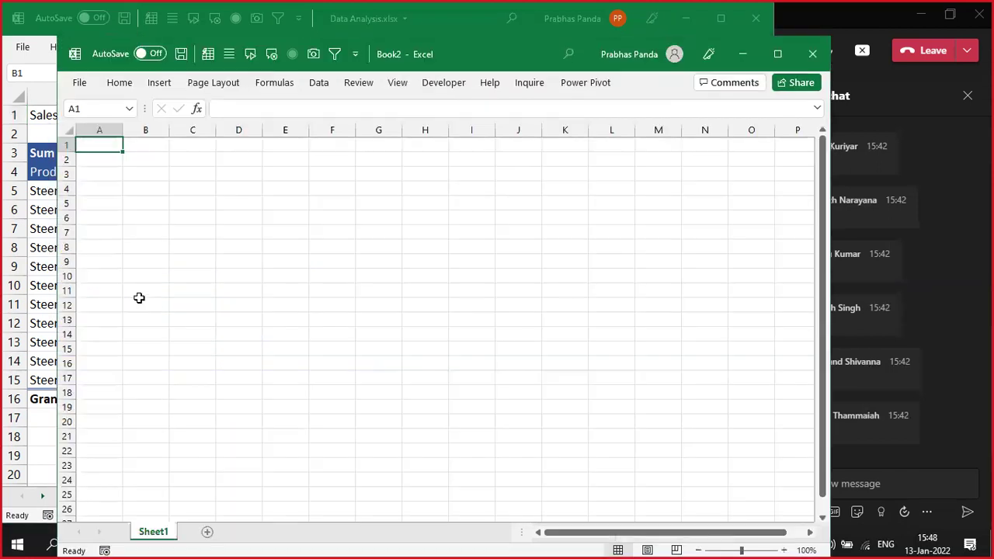
pyautogui.scroll(10, 152, 289)
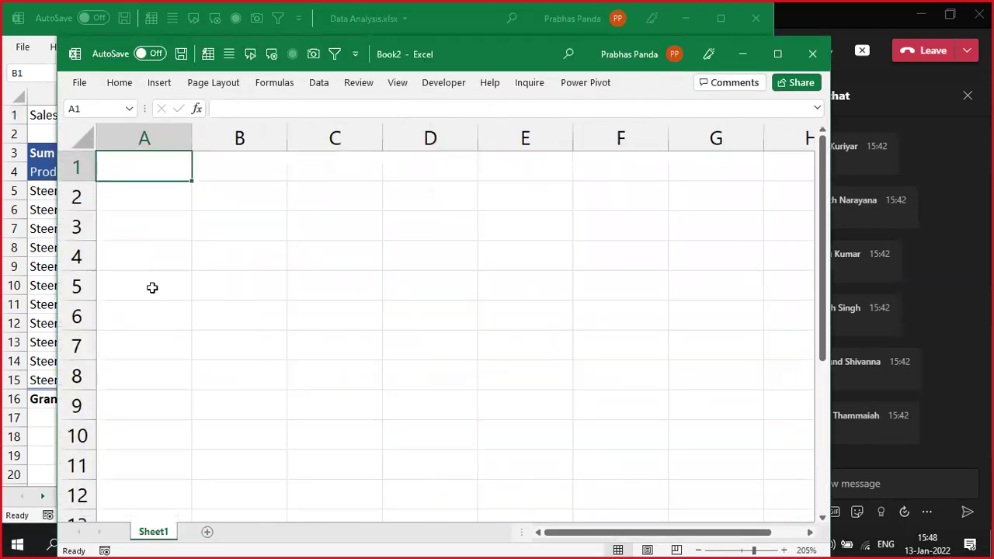
pyautogui.write('SM')
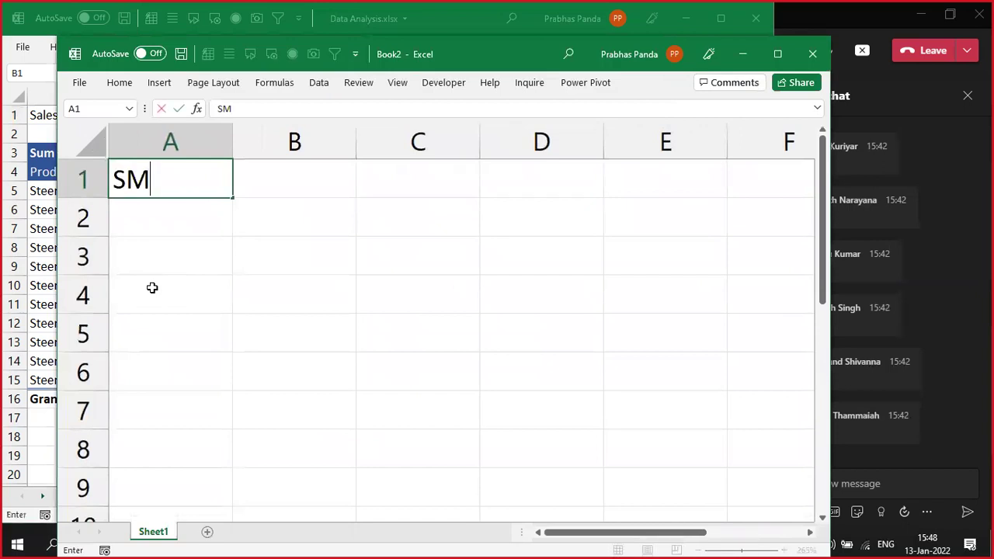
pyautogui.press('Tab')
pyautogui.write('200')
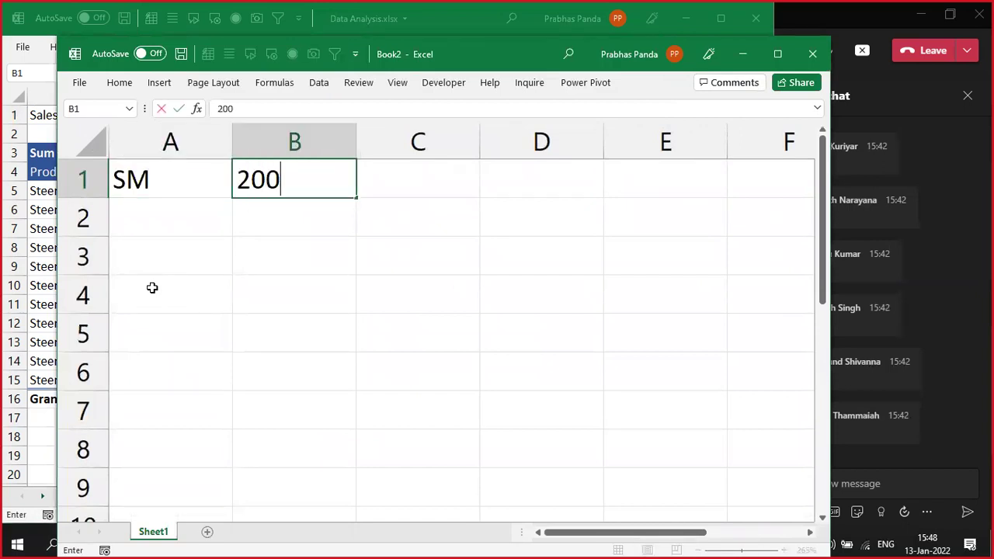
pyautogui.press('Return')
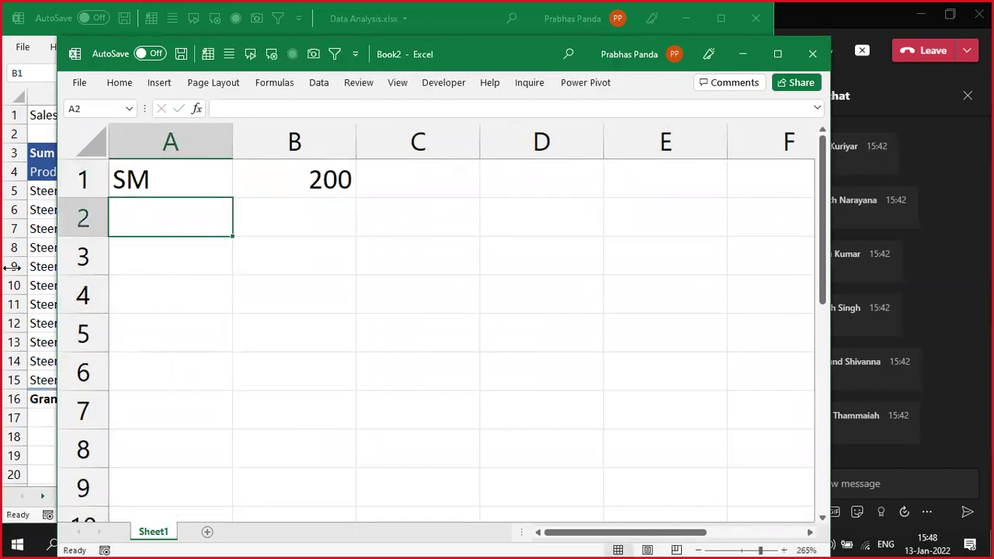
# Step: Bold B3:B6, then enter 1 in B3 and INSERT WORKSHEETS in C3
pyautogui.moveTo(284, 262); pyautogui.dragTo(312, 386)
pyautogui.hotkey('alt', 'h')
pyautogui.press('Escape')
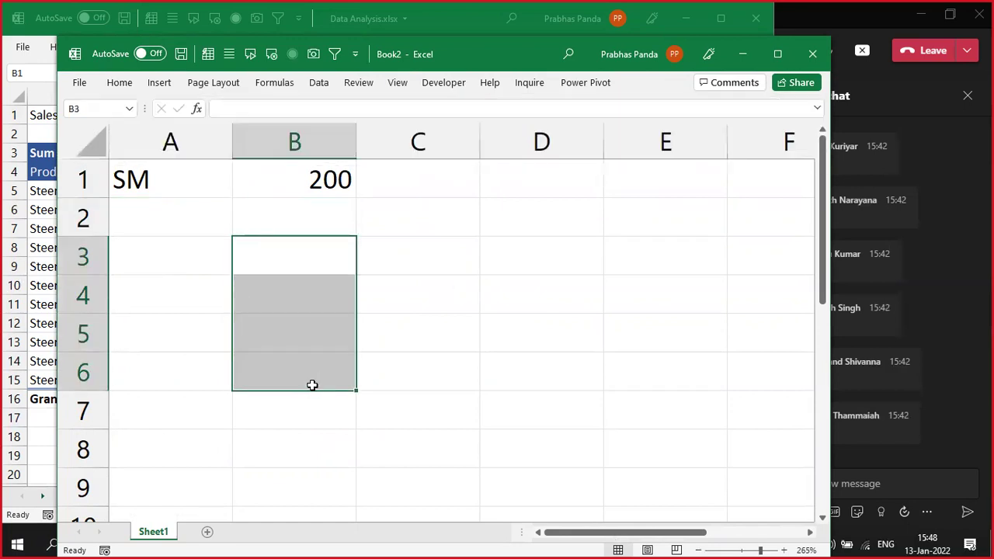
pyautogui.hotkey('shift', 'BackSpace')
pyautogui.write('1')
pyautogui.press('Tab')
pyautogui.write('IN')
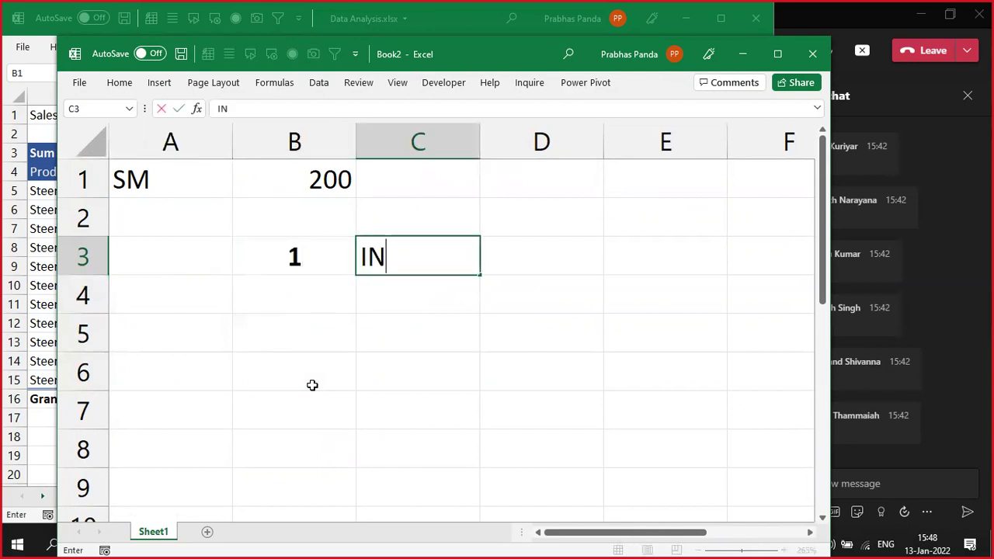
pyautogui.write('SERT WO')
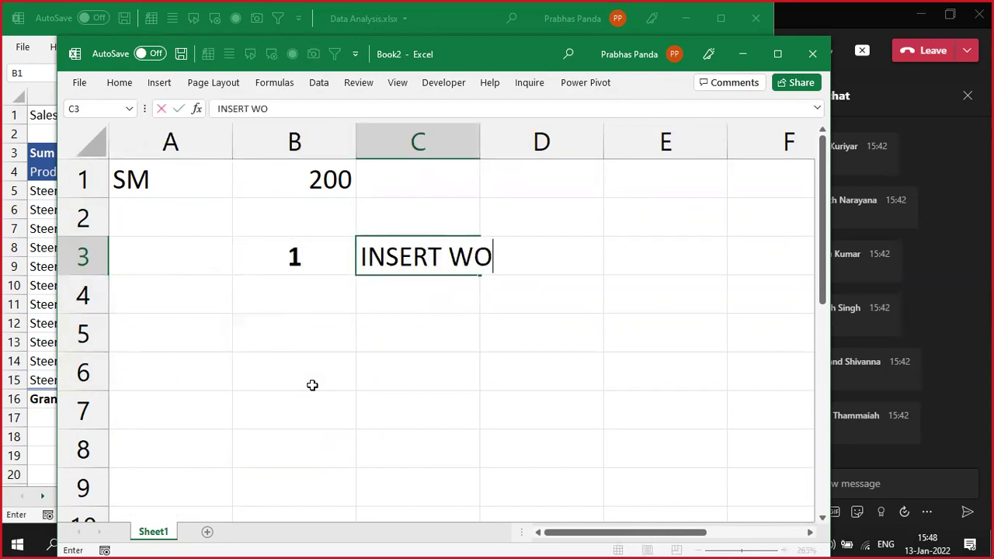
pyautogui.write('RKSHEETS')
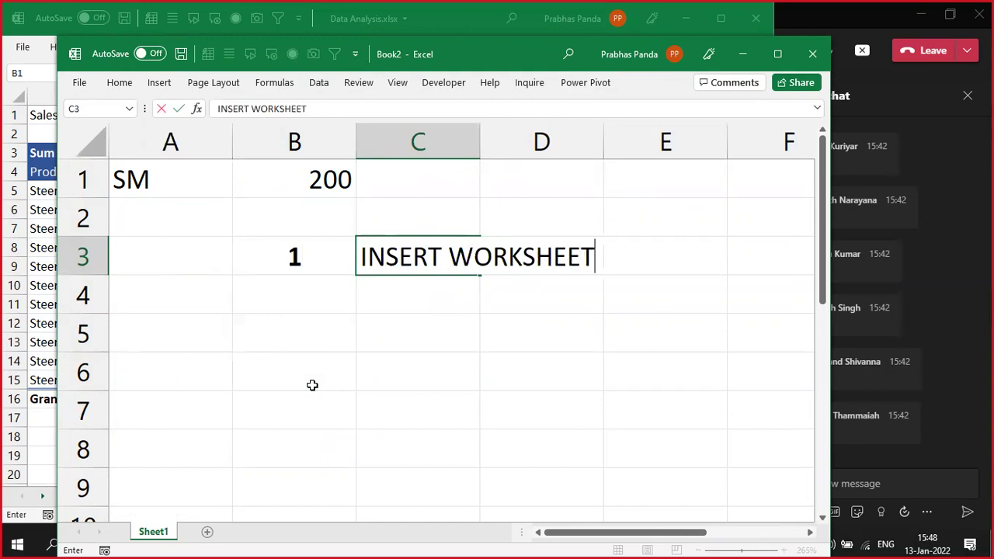
pyautogui.press('Tab')
pyautogui.press('Left')
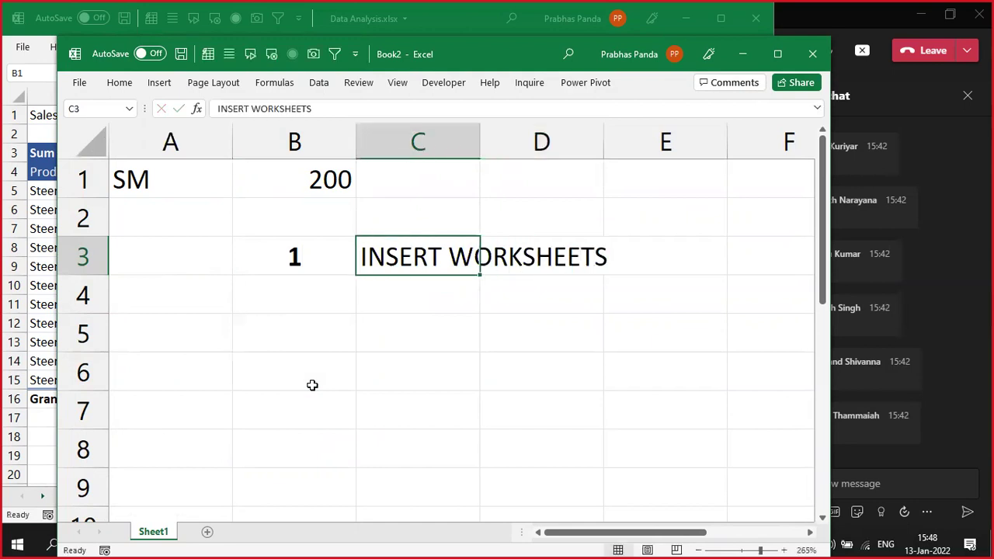
# Step: Open the AutoFormat choices and close them without applying a format
pyautogui.hotkey('alt', 'o')
pyautogui.press('a')
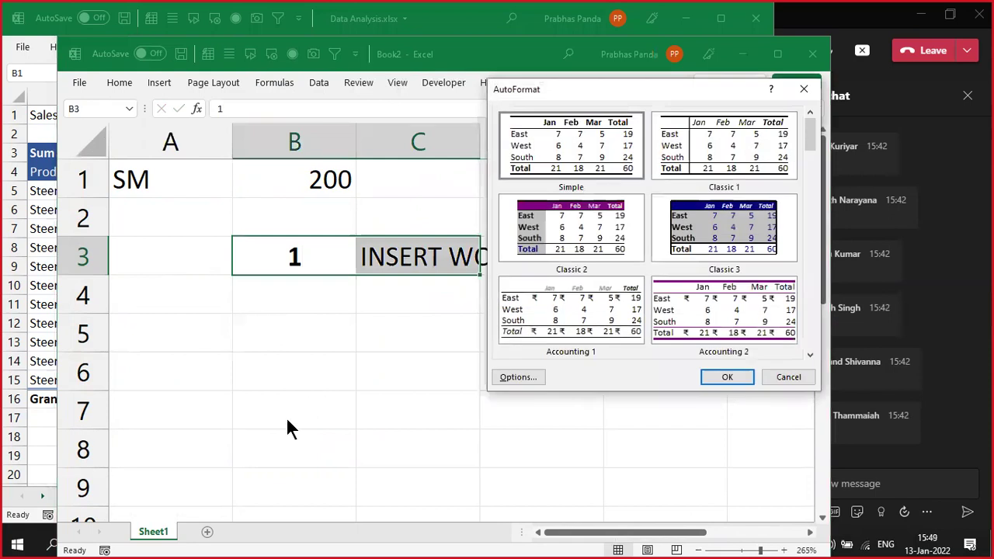
pyautogui.click(788, 377)
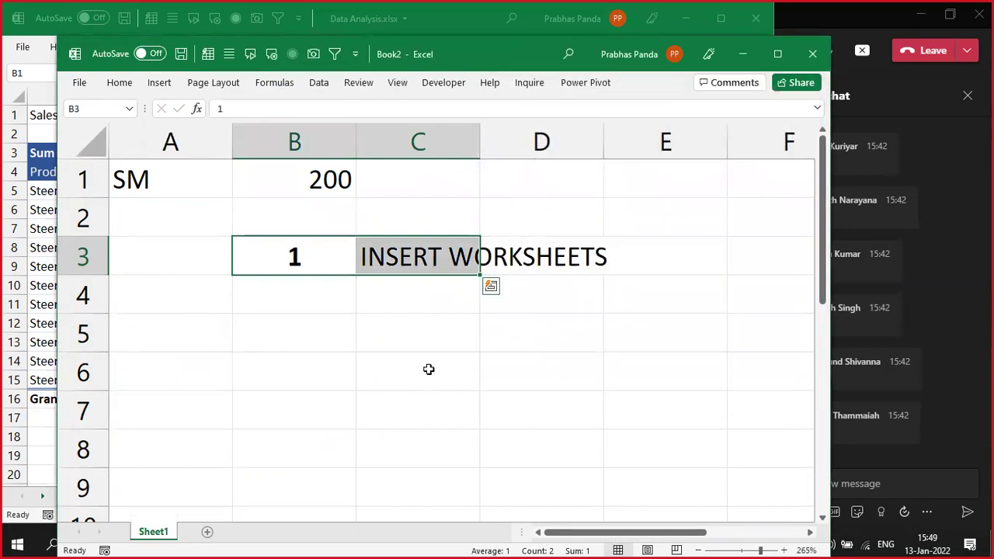
# Step: Autofit column C to its text and enter 200 in D3
pyautogui.click(428, 369)
pyautogui.scroll(-4, 429, 369)
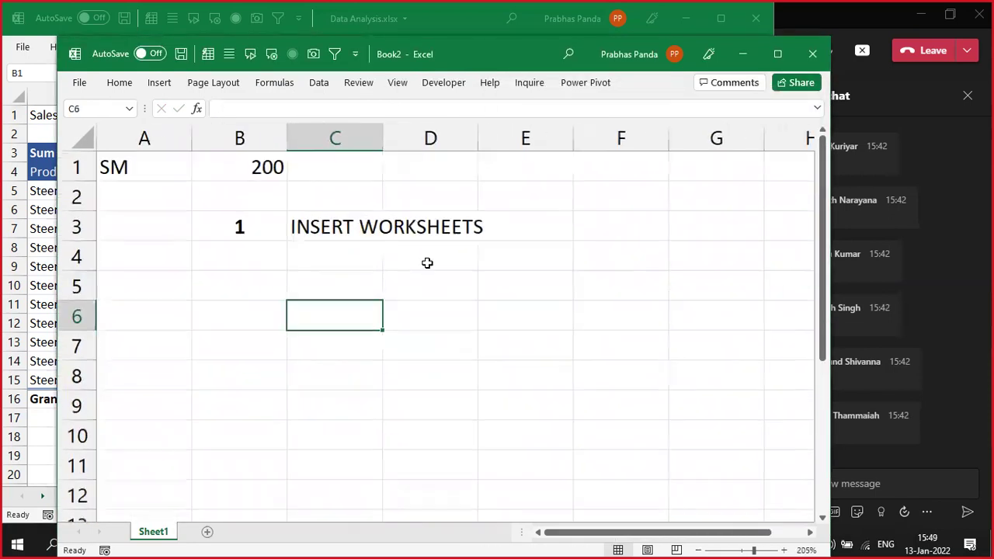
pyautogui.click(362, 228)
pyautogui.hotkey('alt', 'o')
pyautogui.press('c')
pyautogui.press('a')
pyautogui.press('Right')
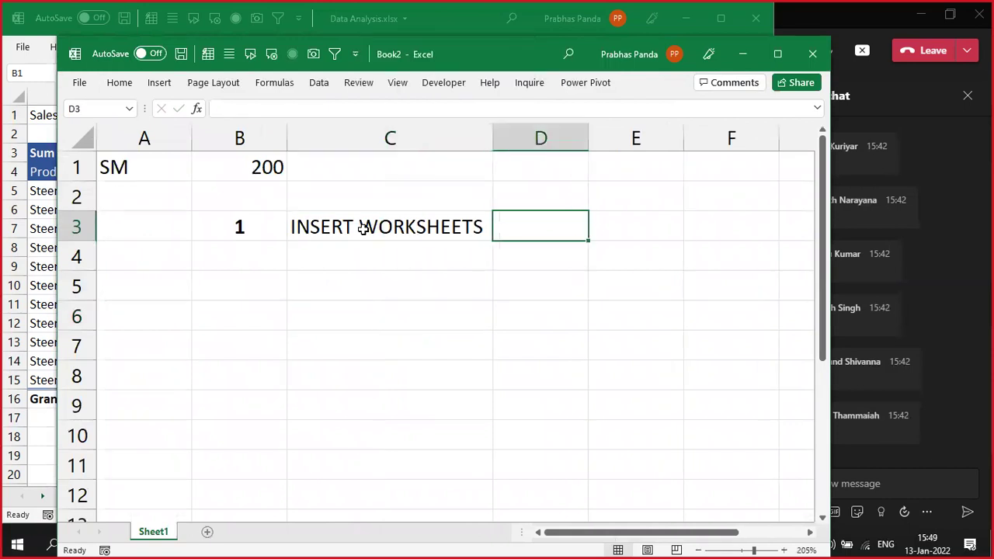
pyautogui.write('200')
pyautogui.press('Return')
# Step: Add step 2, 'COPY PT & PASTE', with 200 filled into D4
pyautogui.press('Left')
pyautogui.press('Left')
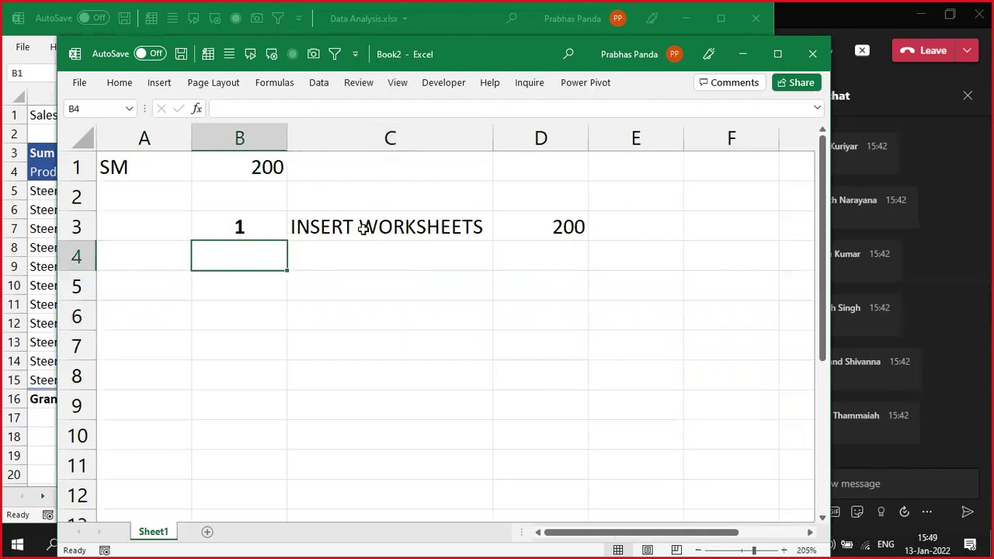
pyautogui.write('2')
pyautogui.press('Tab')
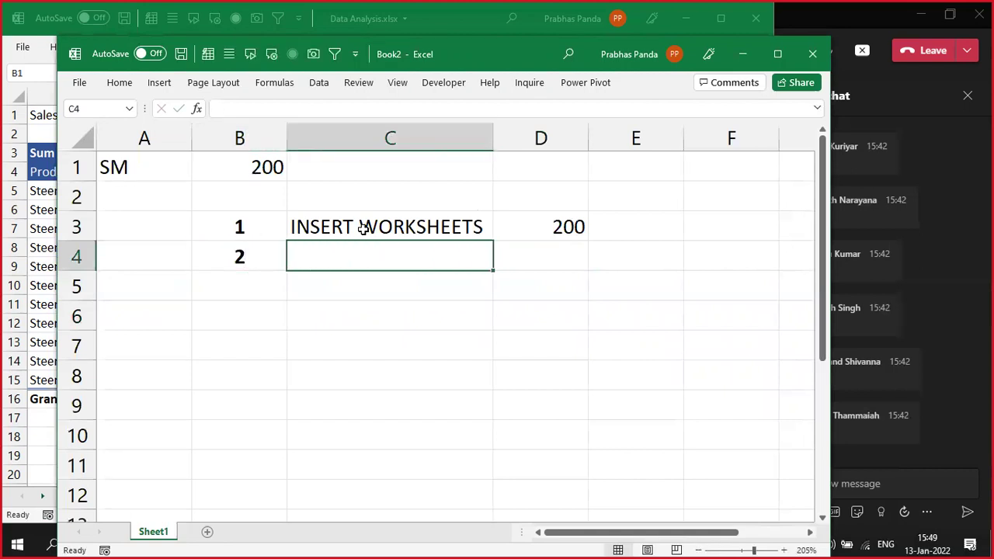
pyautogui.write('COPY PT & PASTE')
pyautogui.press('Tab')
pyautogui.hotkey('ctrl', 'd')
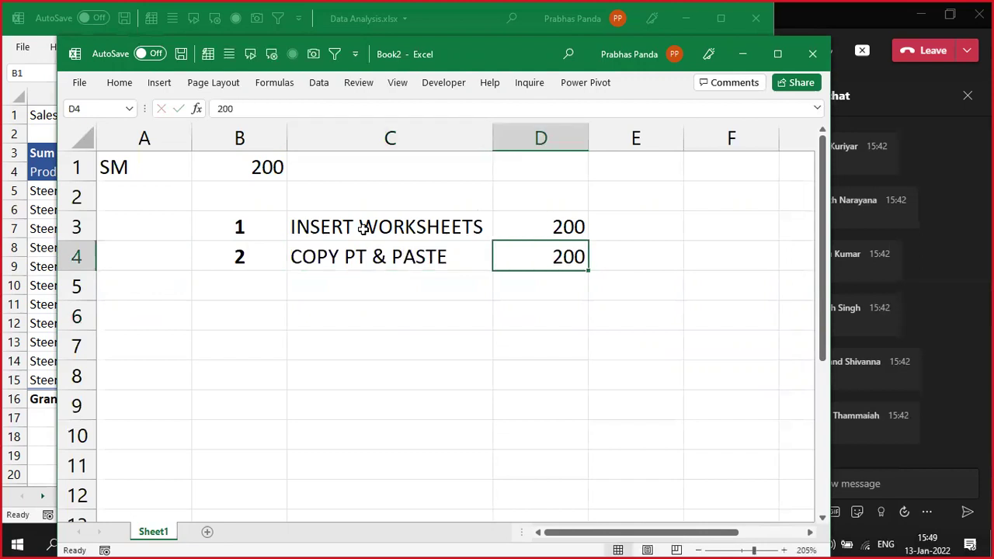
# Step: Add step 3, 'SELECT FILTER- SM', with 200 filled into D5
pyautogui.press('Return')
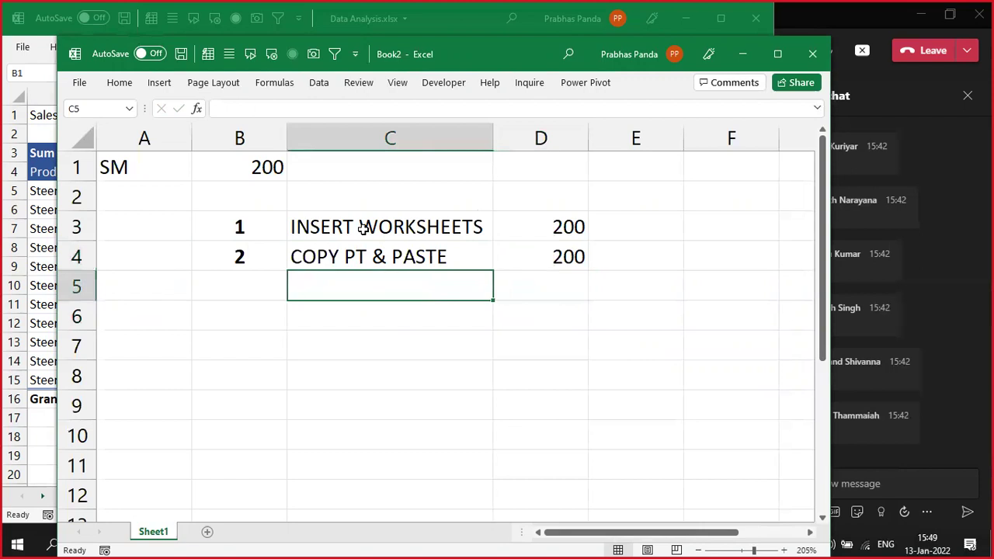
pyautogui.press('Left')
pyautogui.write('3')
pyautogui.press('Tab')
pyautogui.write('SELECT ')
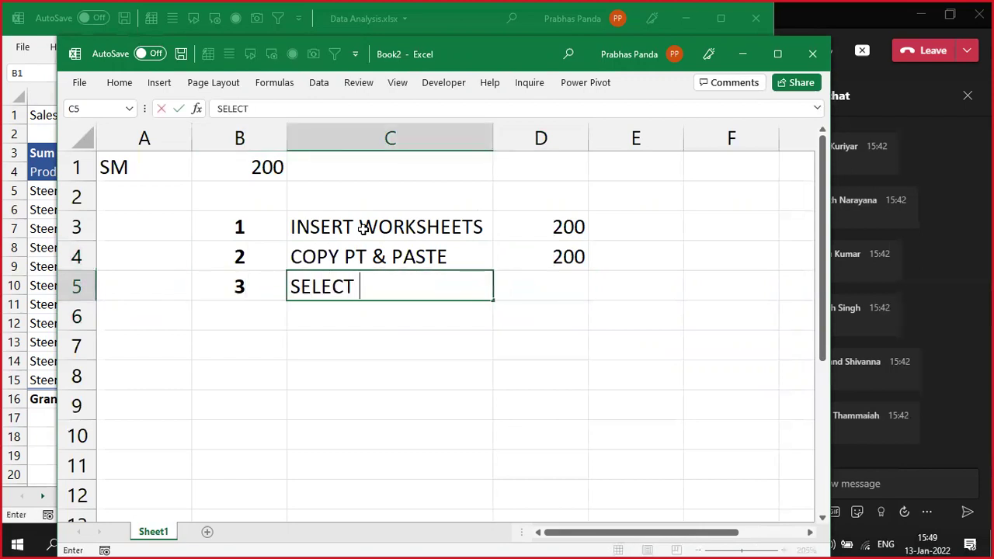
pyautogui.write('FILTER')
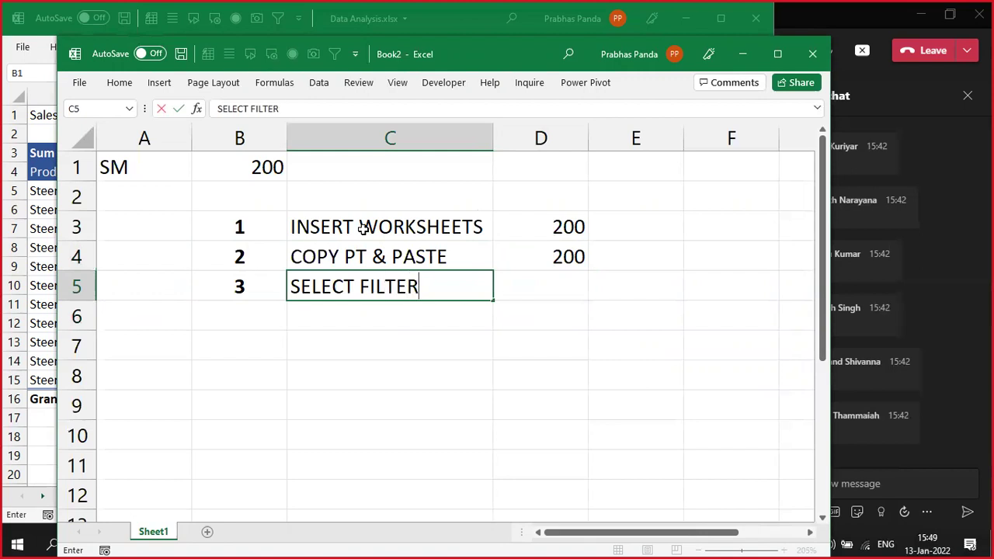
pyautogui.write('- SM')
pyautogui.press('Tab')
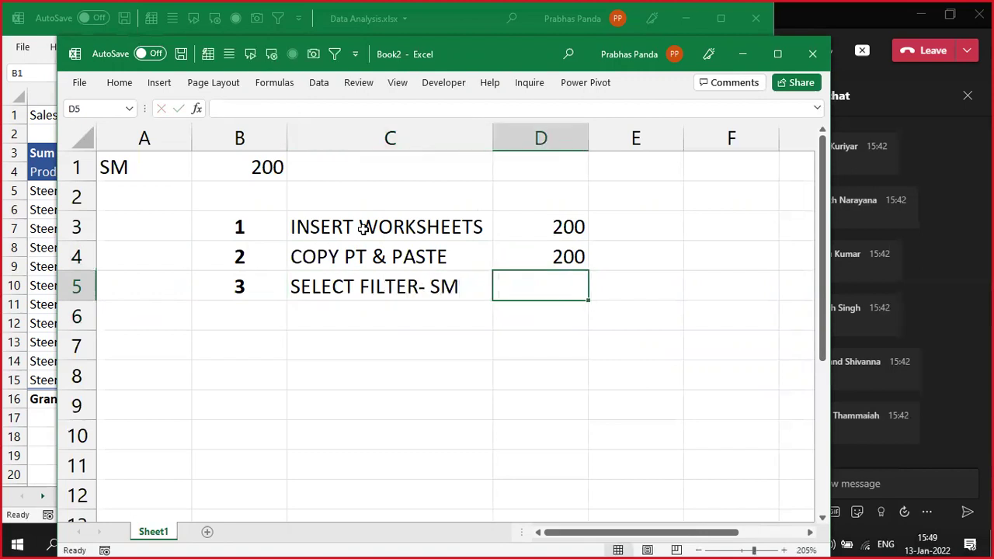
pyautogui.hotkey('ctrl', 'd')
# Step: Add step 4, 'RENAME WS-- SM', with 200 filled into D6
pyautogui.press('Down')
pyautogui.press('Left')
pyautogui.press('Left')
pyautogui.write('4')
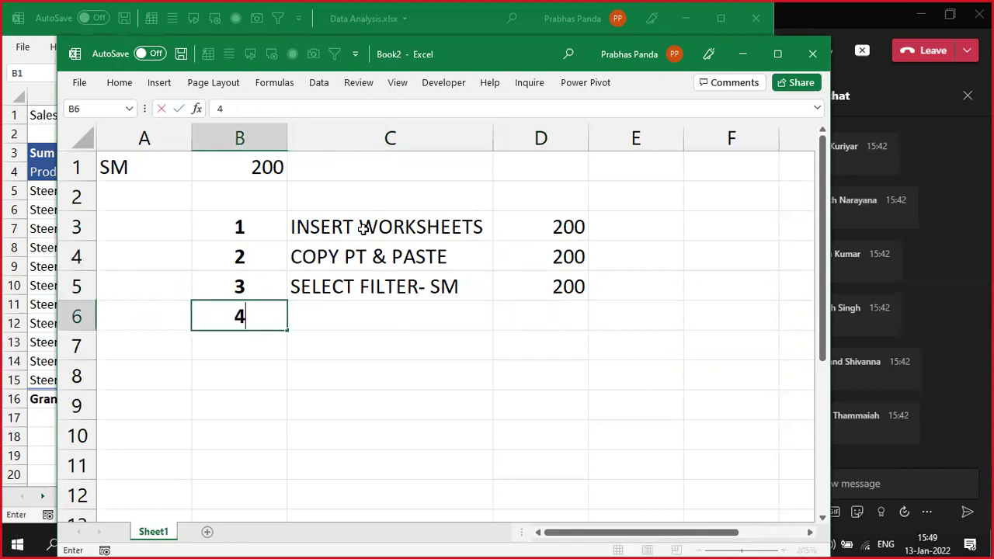
pyautogui.press('Tab')
pyautogui.write('RENAME WS-- SM')
pyautogui.press('Tab')
pyautogui.hotkey('ctrl', 'd')
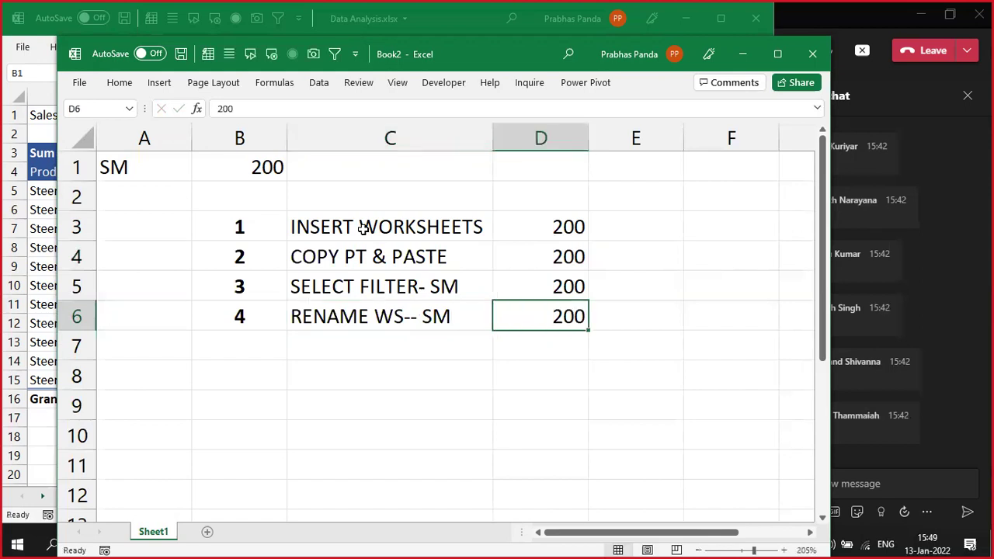
# Step: Put a bottom border under D6
pyautogui.press('alt')
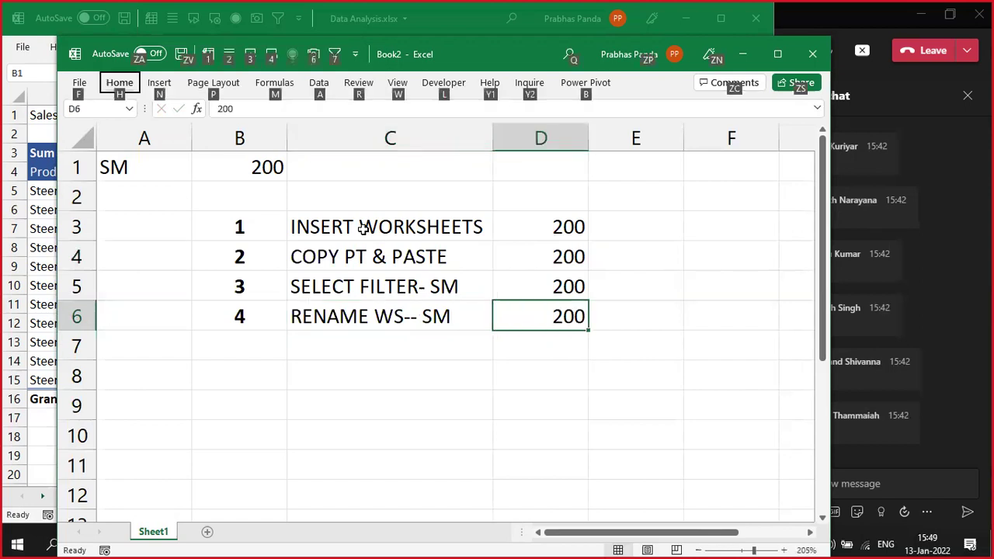
pyautogui.press('h')
pyautogui.press('b')
pyautogui.press('o')
# Step: AutoSum D3:D6 into D7, giving a total of 800
pyautogui.press('Return')
pyautogui.press('Right')
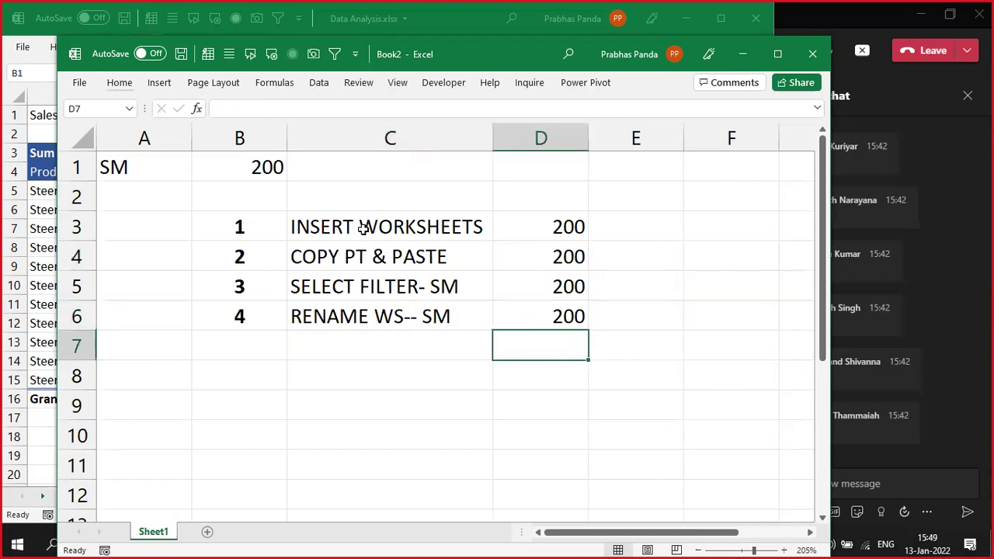
pyautogui.hotkey('alt', '=')
pyautogui.press('Return')
pyautogui.press('Up')
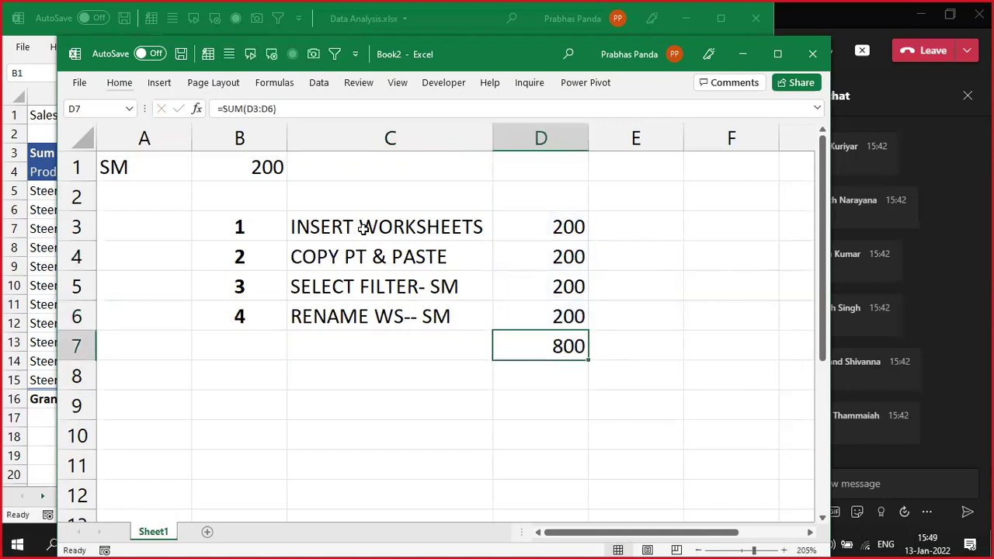
# Step: Give the 800 total in D7 a double bottom border and bold it
pyautogui.press('alt')
pyautogui.press('h')
pyautogui.press('b')
pyautogui.press('b')
pyautogui.press('Return')
pyautogui.press('Up')
pyautogui.hotkey('ctrl', 'b')
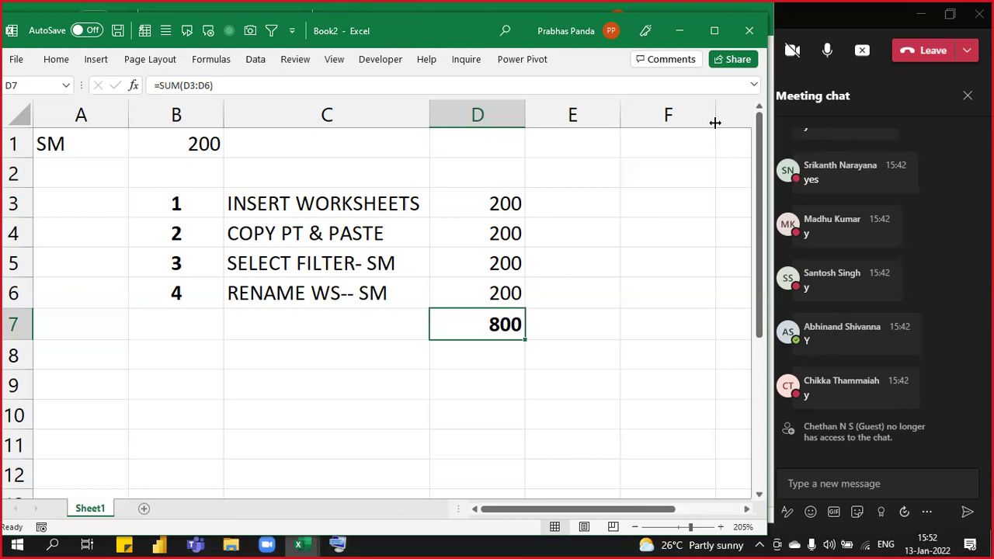
# Step: Minimize Book2, select B1 in the PIVOT(6) pivot, and expand the ribbon
pyautogui.click(682, 31)
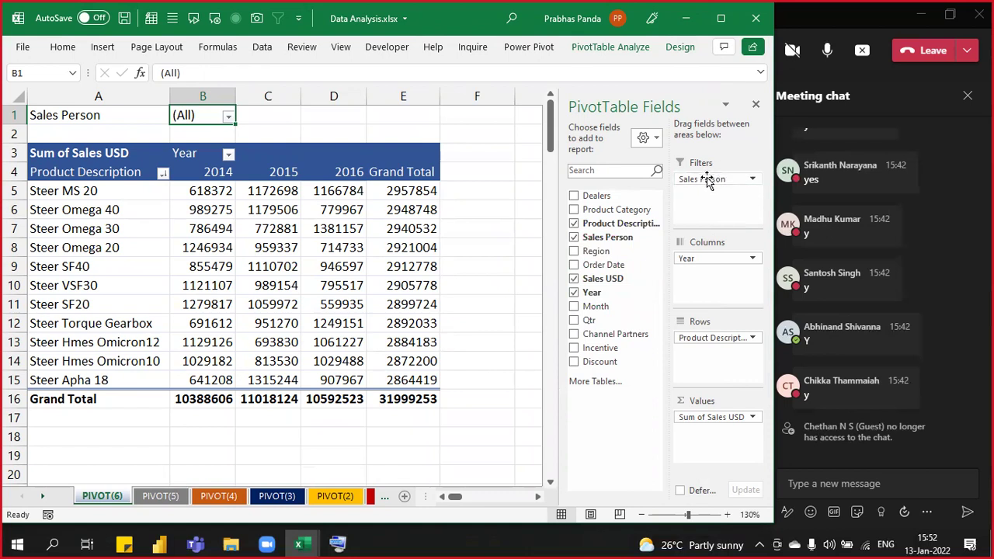
pyautogui.click(707, 178)
pyautogui.click(706, 178)
pyautogui.click(199, 115)
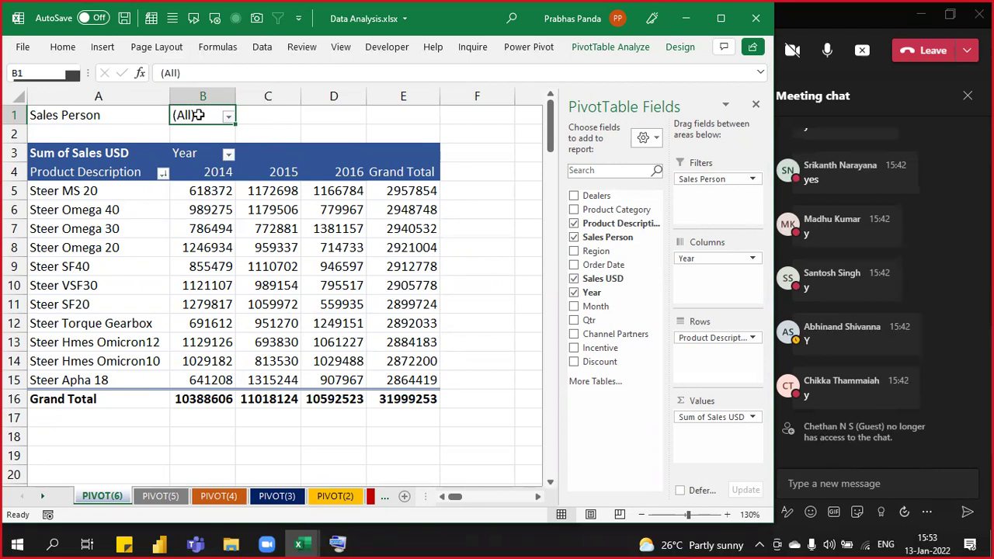
pyautogui.hotkey('ctrl', 'F1')
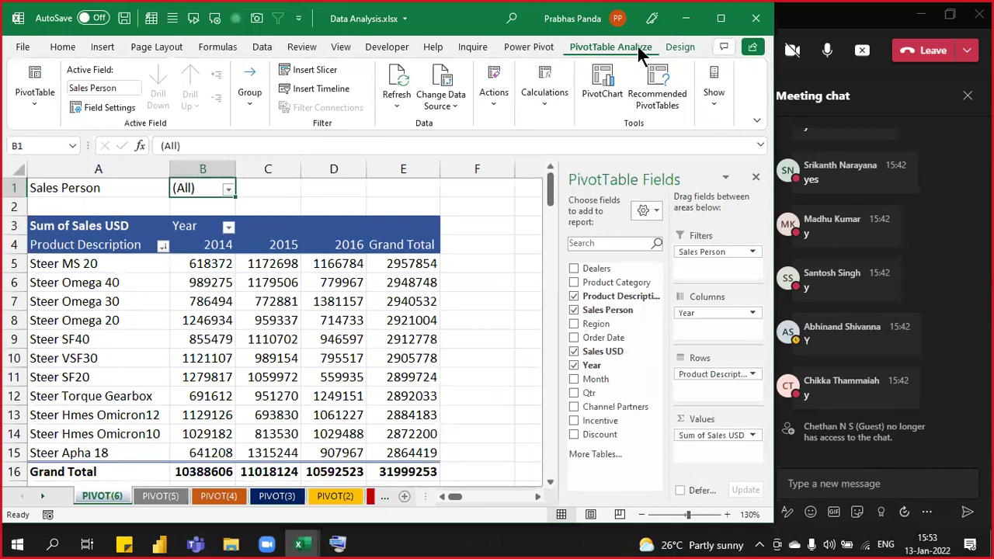
# Step: Open the PivotTable group's Options dropdown on the PivotTable Analyze tab
pyautogui.click(35, 113)
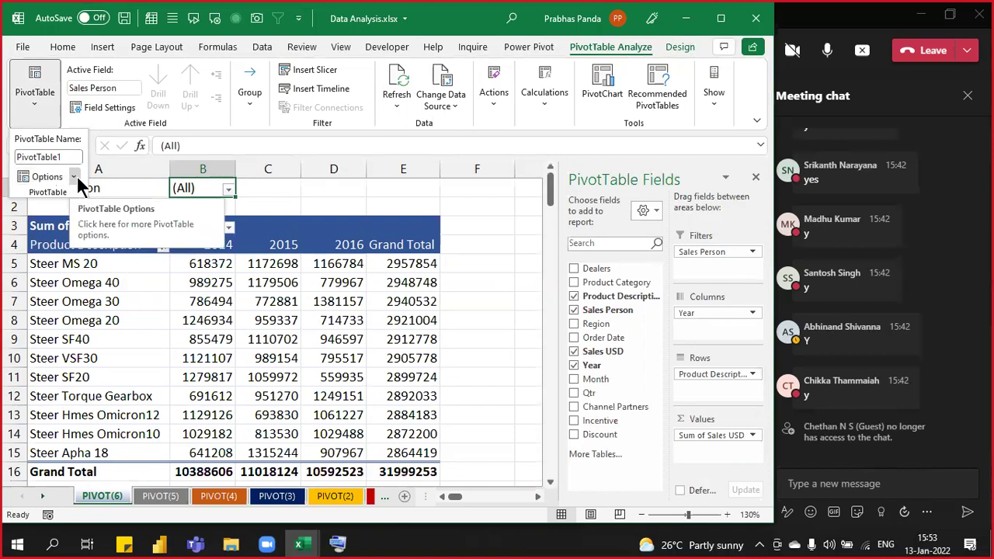
pyautogui.press('ctrl')
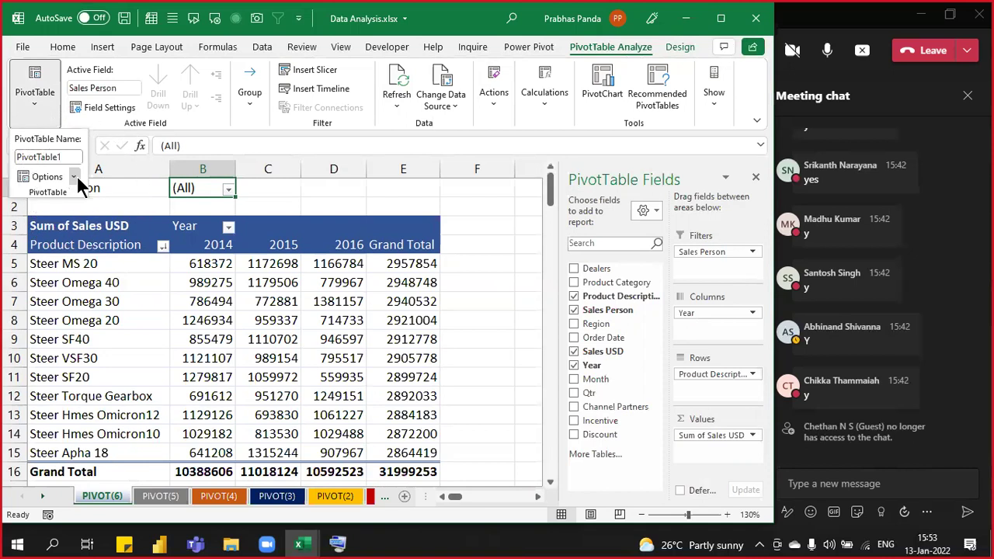
pyautogui.click(74, 177)
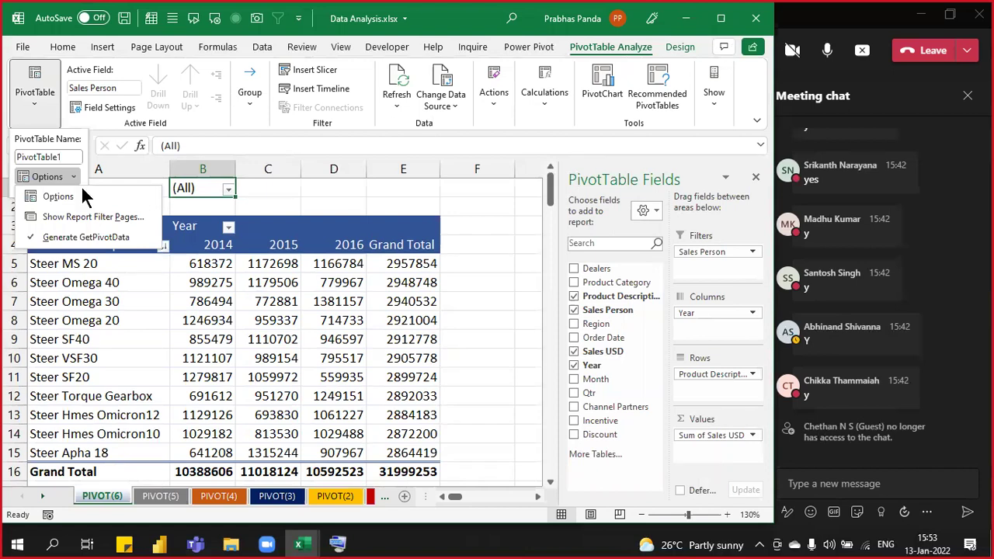
# Step: Run Show Report Filter Pages on Sales Person, generating sheets SM1 to SM10
pyautogui.click(114, 218)
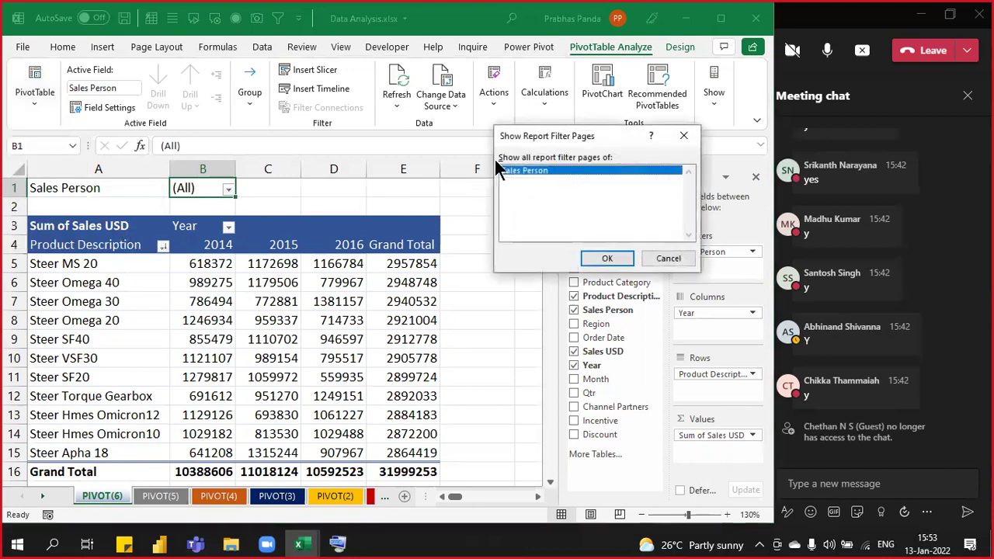
pyautogui.moveTo(588, 145); pyautogui.dragTo(390, 129)
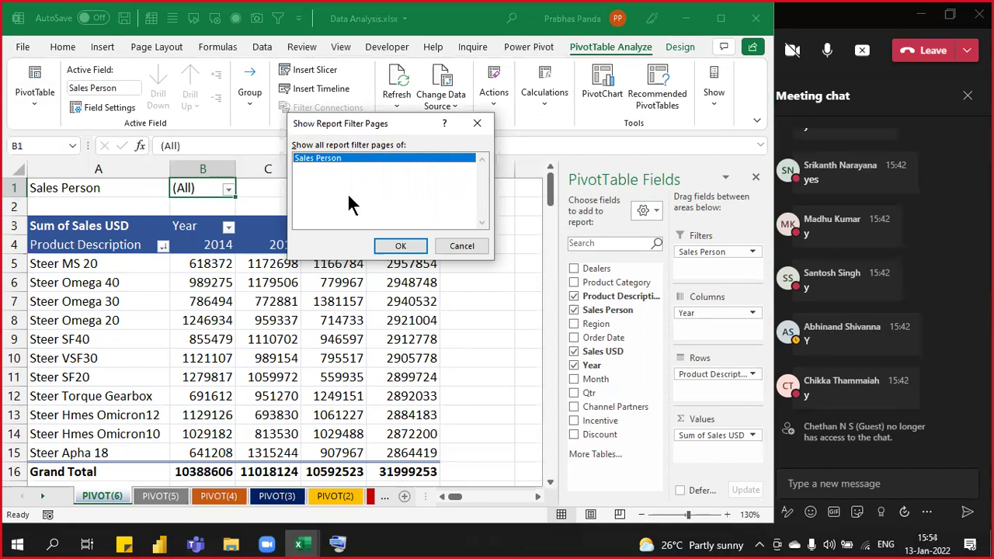
pyautogui.click(401, 246)
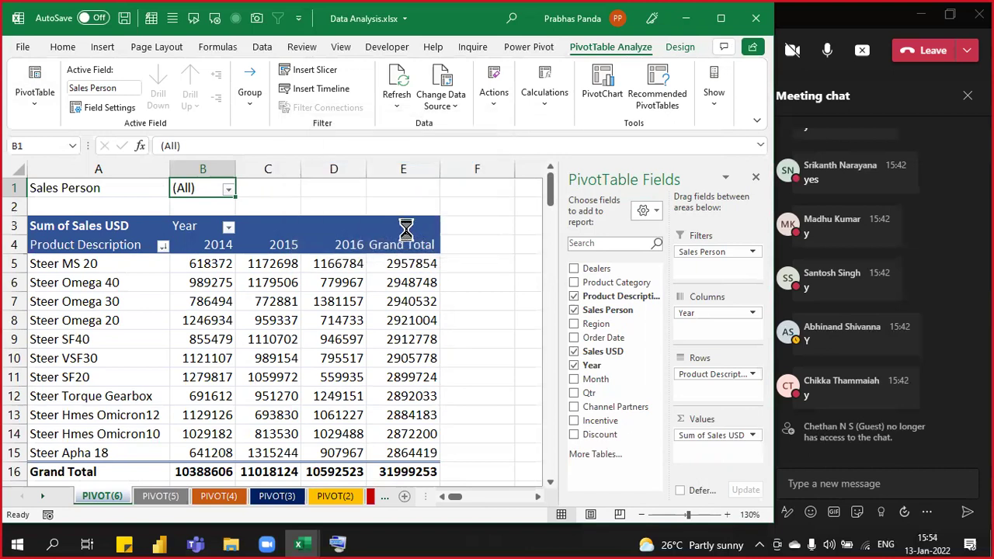
pyautogui.click(440, 212)
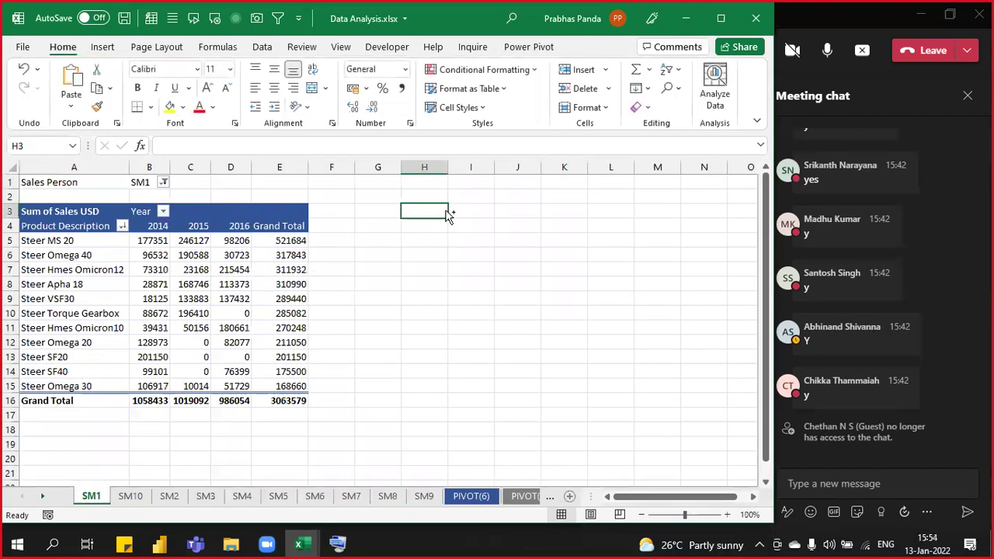
# Step: Collapse the ribbon and select an empty cell below the SM1 pivot
pyautogui.hotkey('ctrl', 'F1')
pyautogui.click(289, 370)
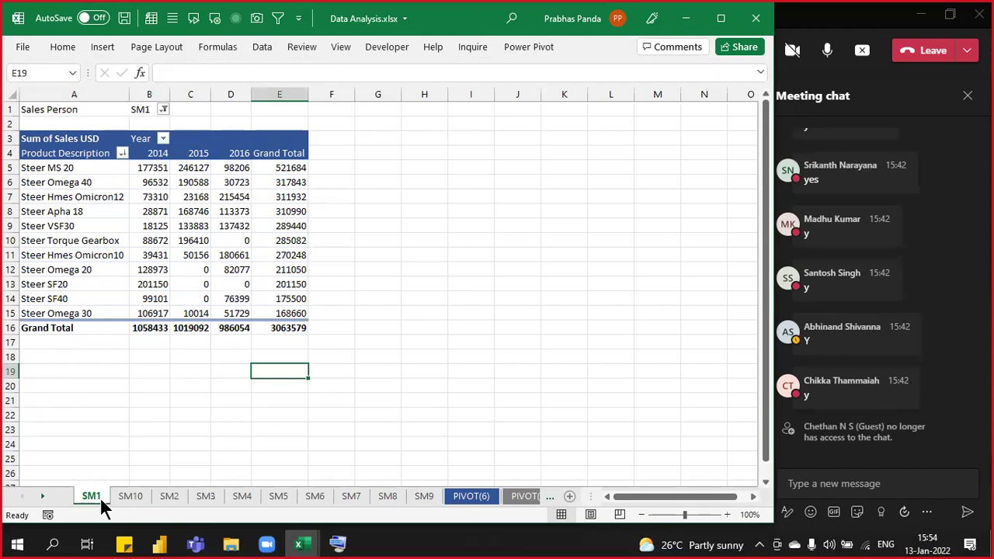
# Step: Group sheets SM1 to SM10 and delete them permanently
pyautogui.keyDown('shift'); pyautogui.click(433, 495); pyautogui.keyUp('shift')
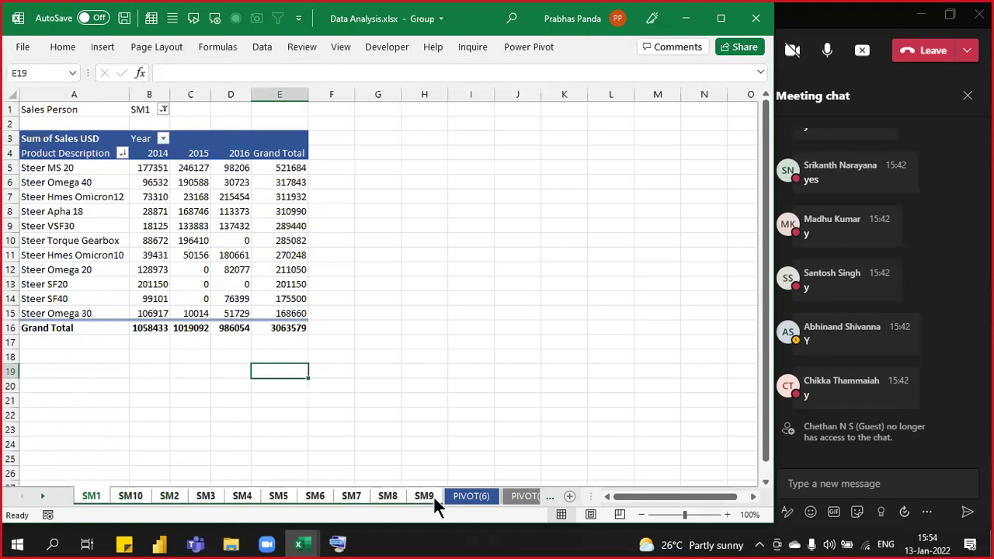
pyautogui.hotkey('alt', 'e')
pyautogui.press('l')
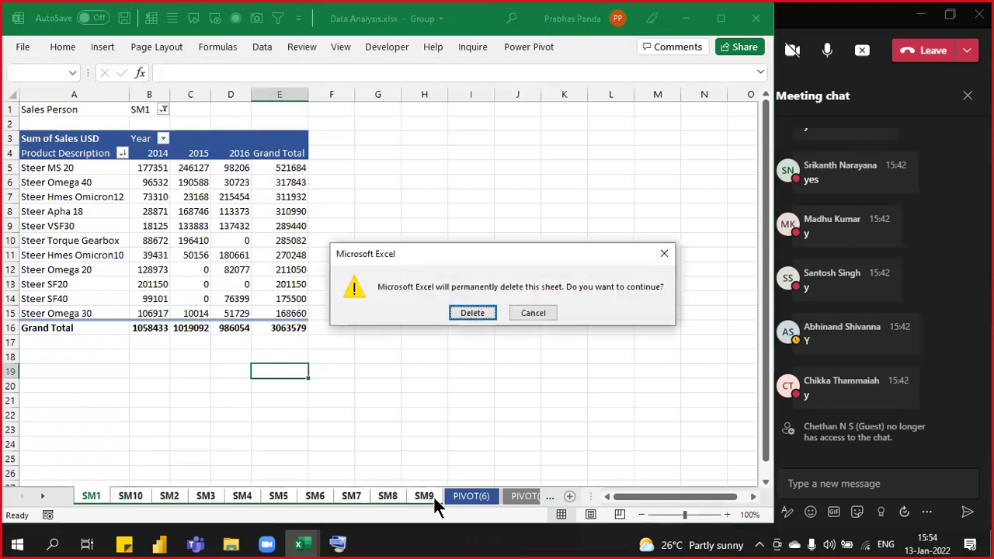
pyautogui.press('Return')
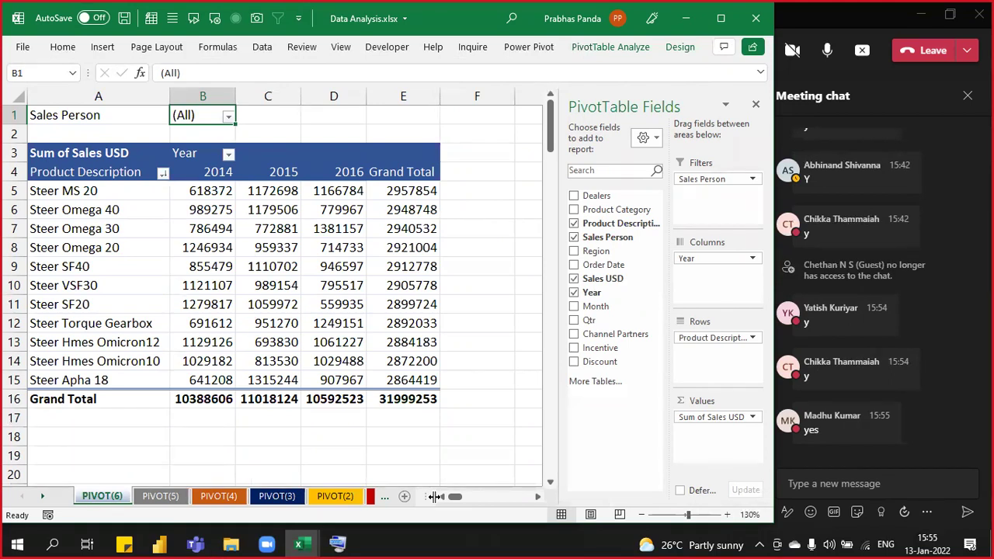
pyautogui.click(621, 48)
pyautogui.click(29, 100)
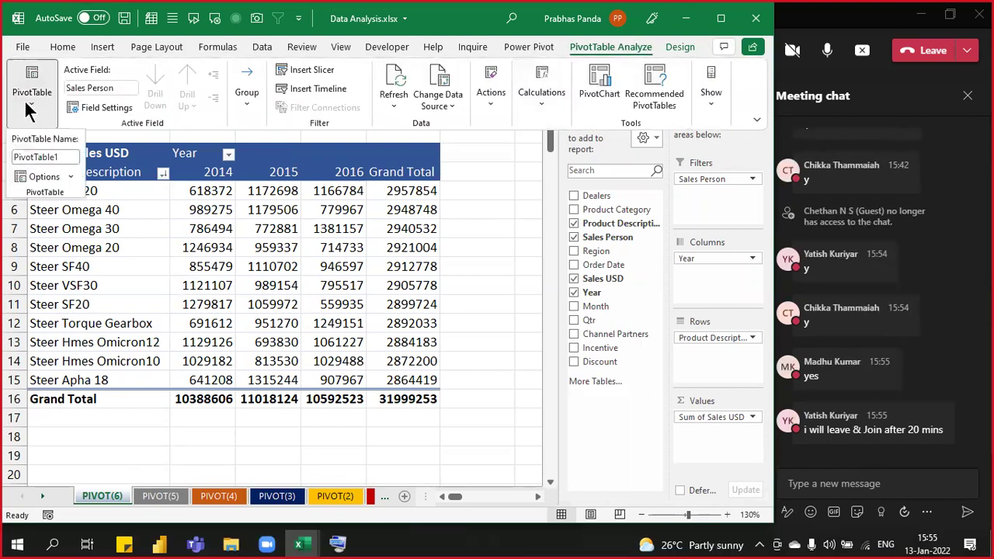
pyautogui.click(71, 176)
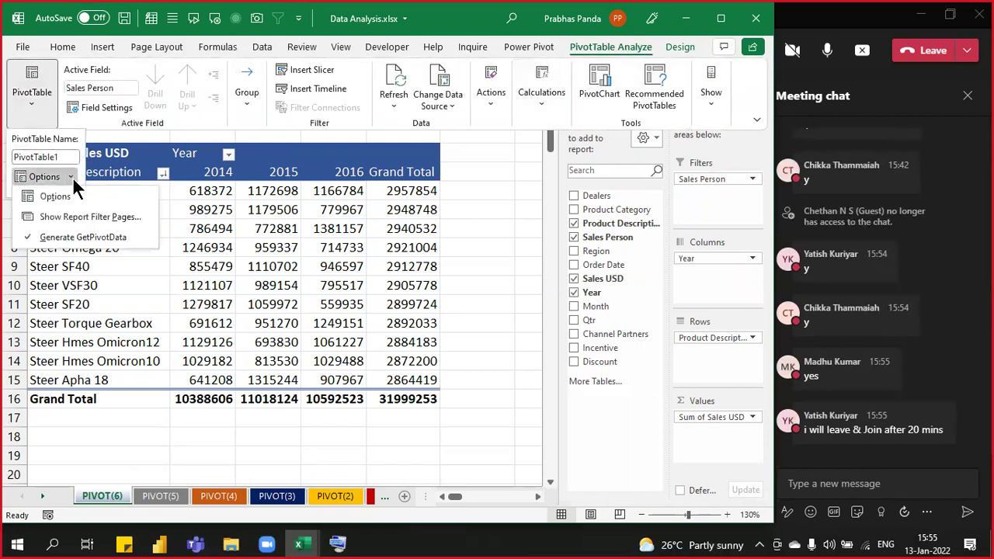
pyautogui.click(104, 217)
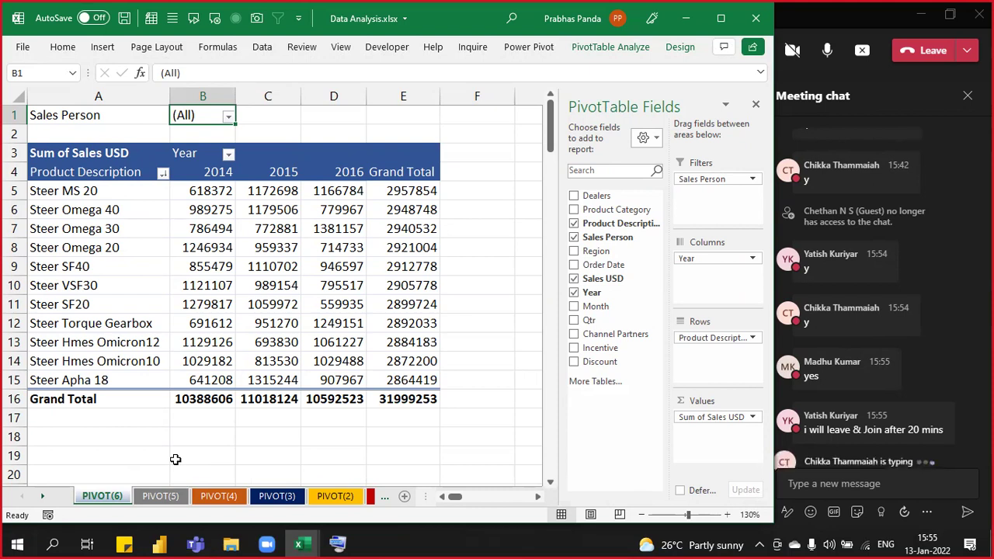
# Step: Copy the PIVOT(6) sheet via Move or Copy with Create a copy ticked, creating PIVOT(7)
pyautogui.rightClick(106, 496)
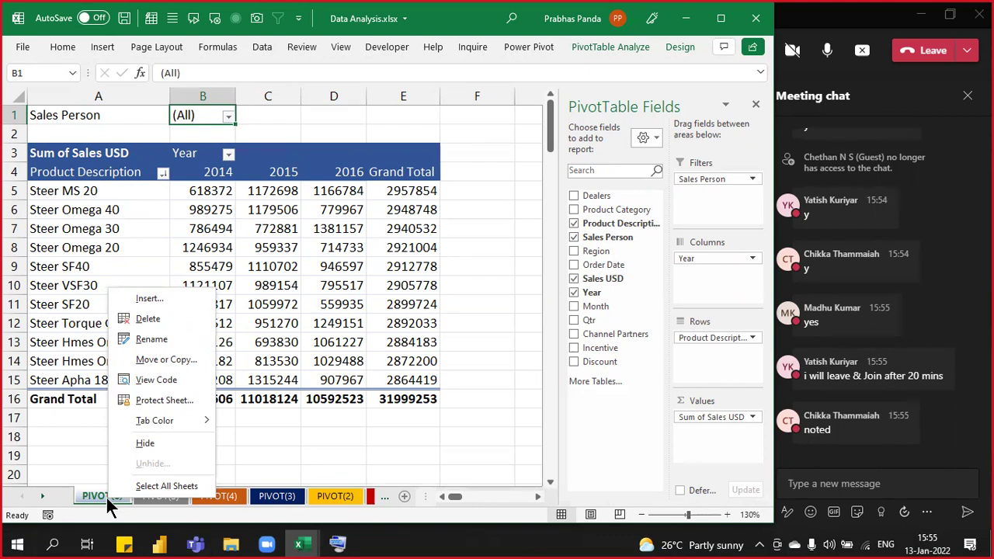
pyautogui.click(159, 361)
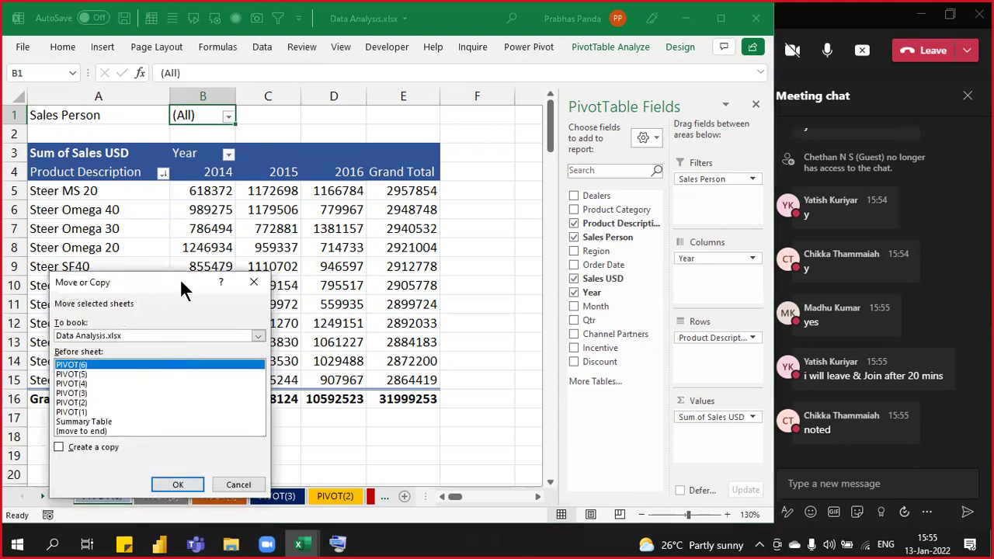
pyautogui.moveTo(180, 278); pyautogui.dragTo(439, 140)
pyautogui.click(349, 309)
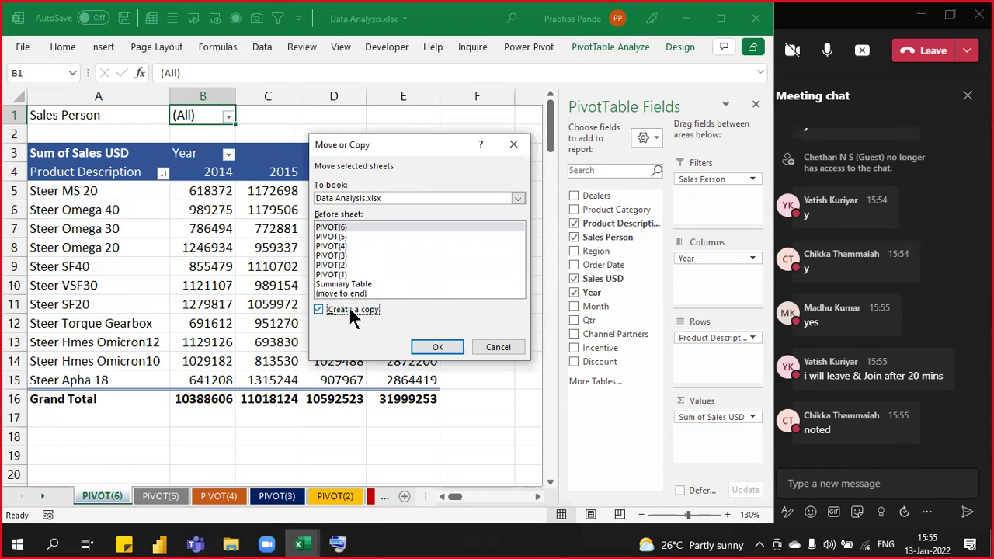
pyautogui.click(435, 347)
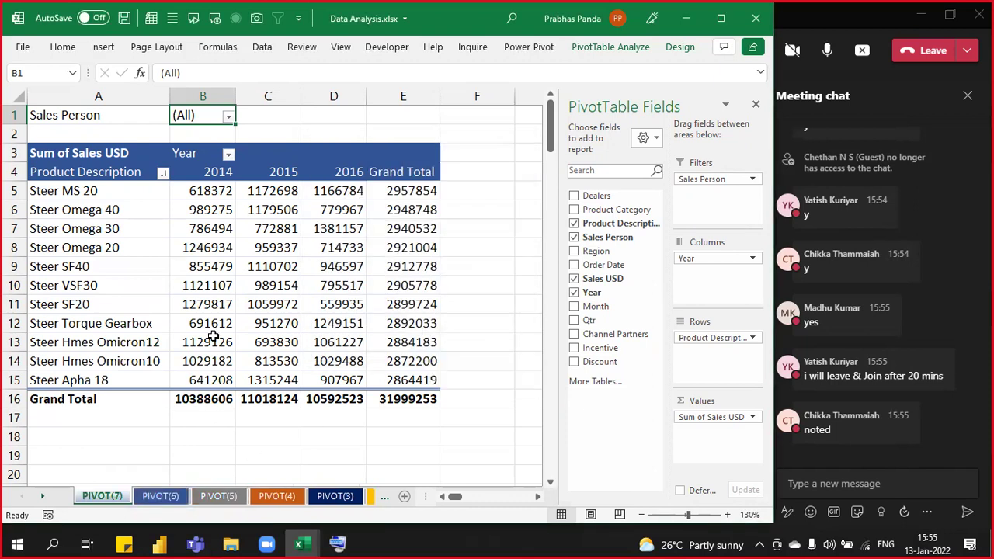
# Step: Set the PIVOT(7) tab colour to a theme palette swatch
pyautogui.rightClick(109, 494)
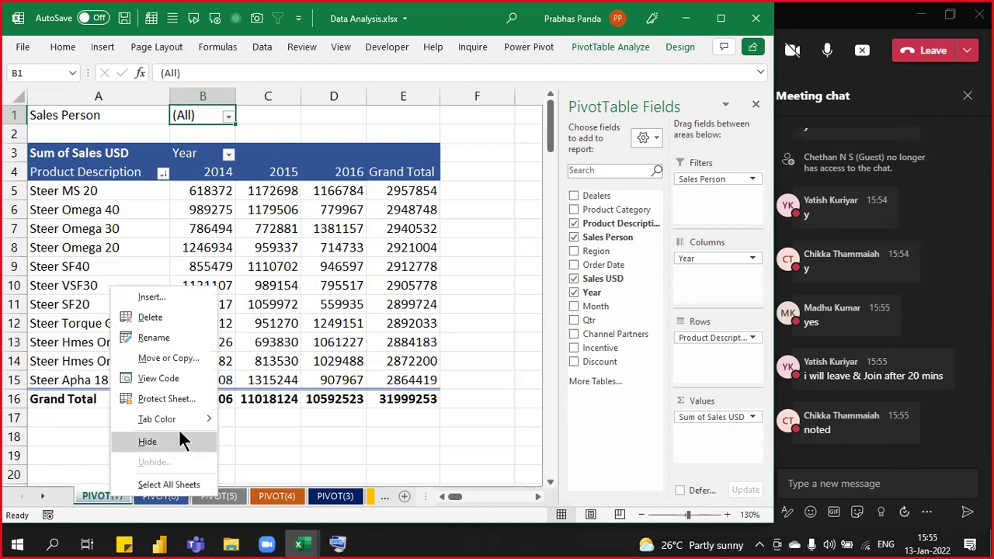
pyautogui.moveTo(184, 421)
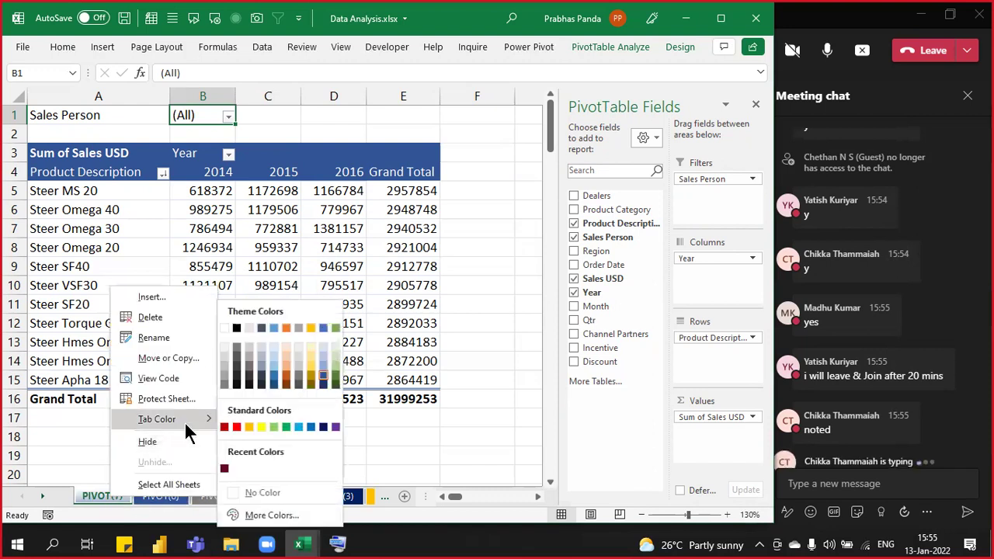
pyautogui.click(283, 382)
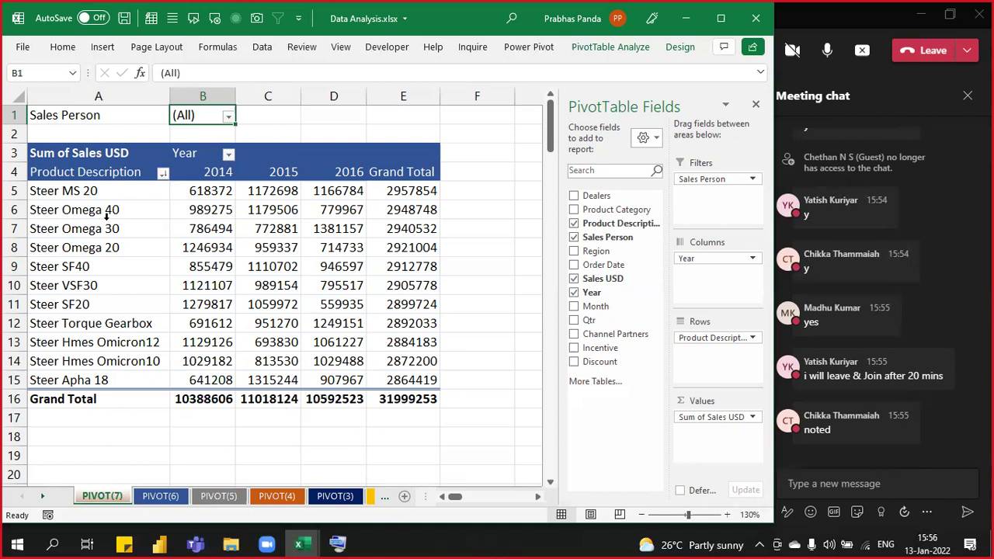
# Step: Uncheck Sales Person in the PivotTable Fields pane, leaving the 31999253 total
pyautogui.click(580, 239)
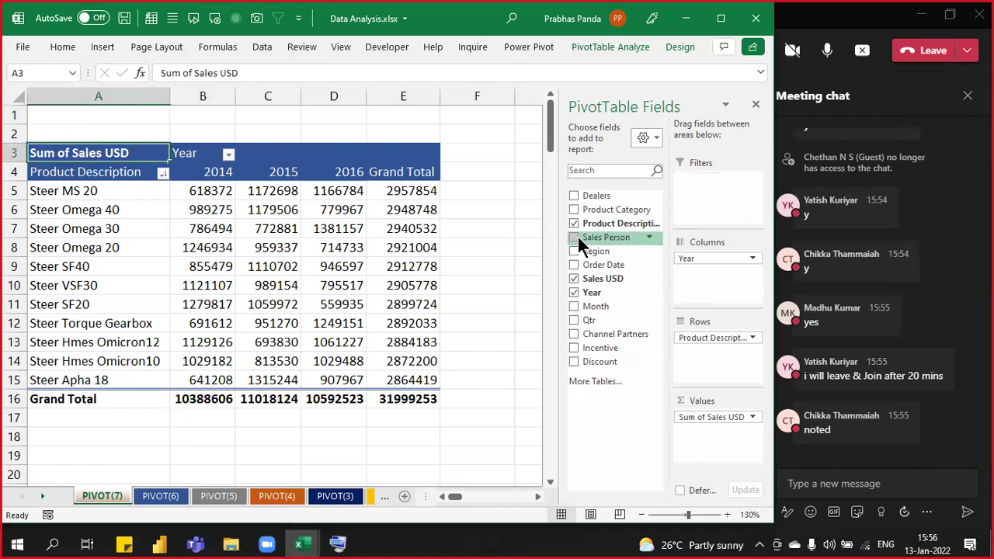
pyautogui.click(241, 247)
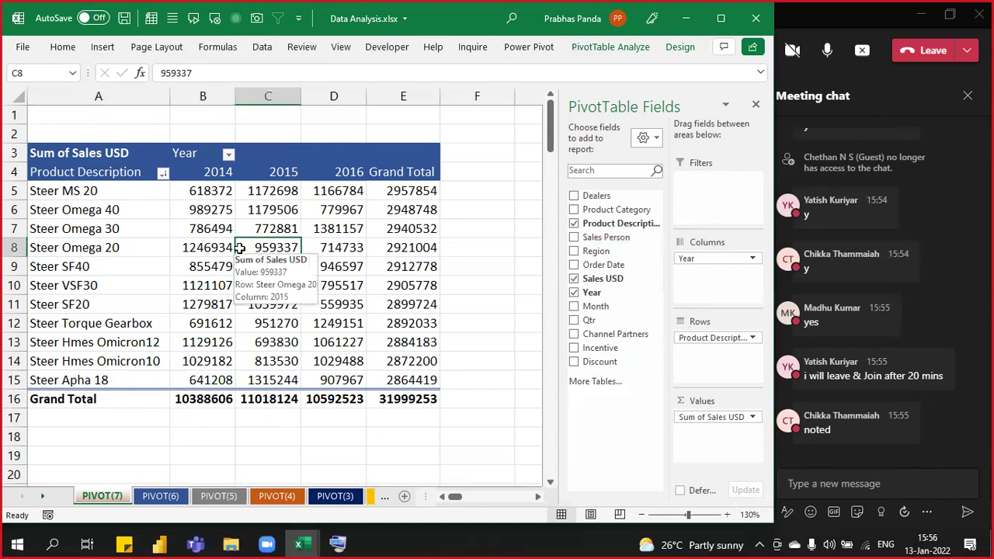
pyautogui.scroll(-2, 240, 247)
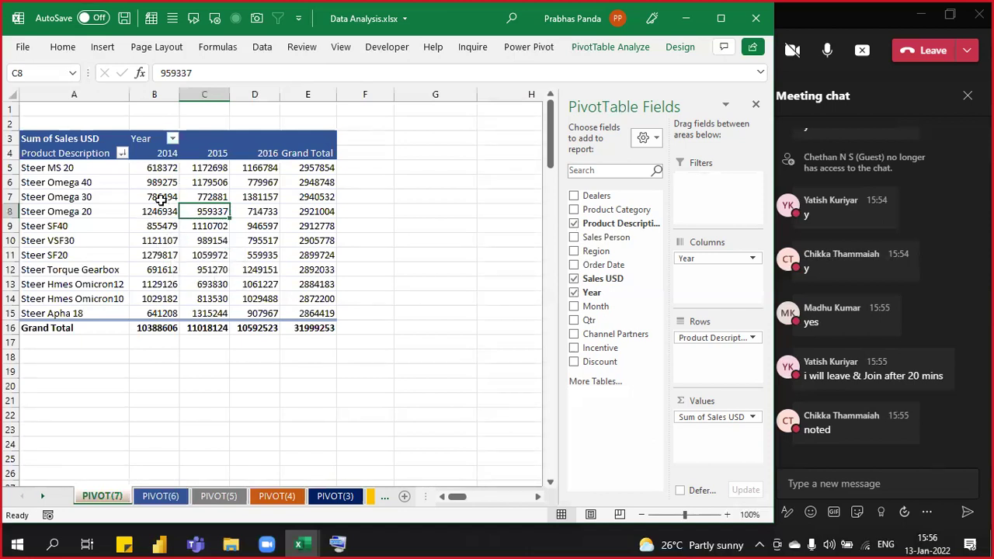
# Step: Show the PivotTable Analyze commands and try starting a slicer for PIVOT(7)
pyautogui.click(645, 49)
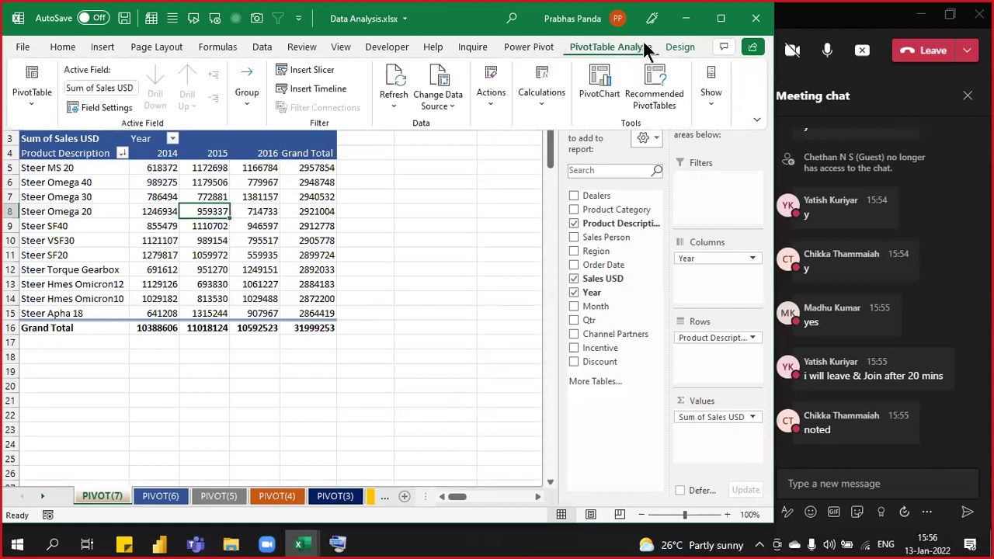
pyautogui.click(304, 68)
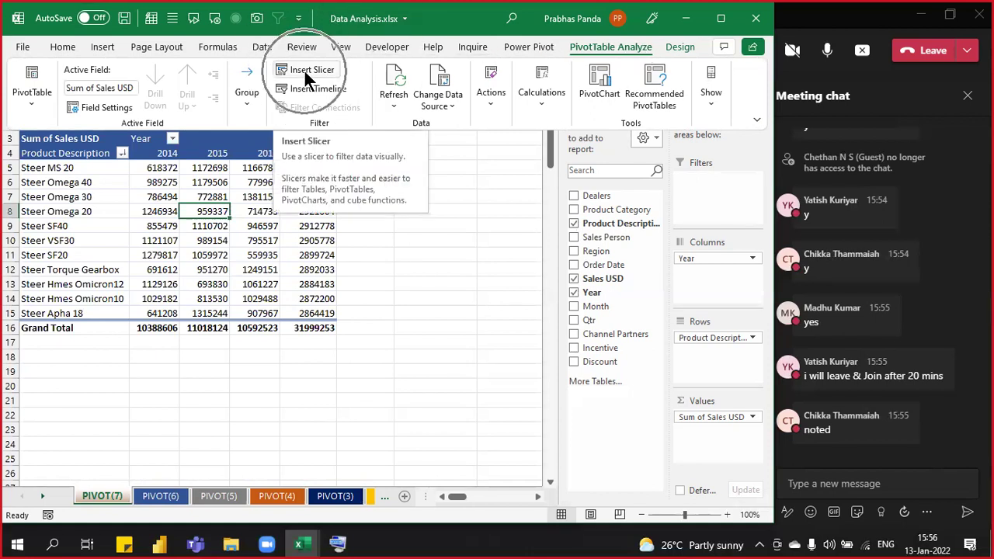
pyautogui.click(304, 68)
pyautogui.click(304, 68)
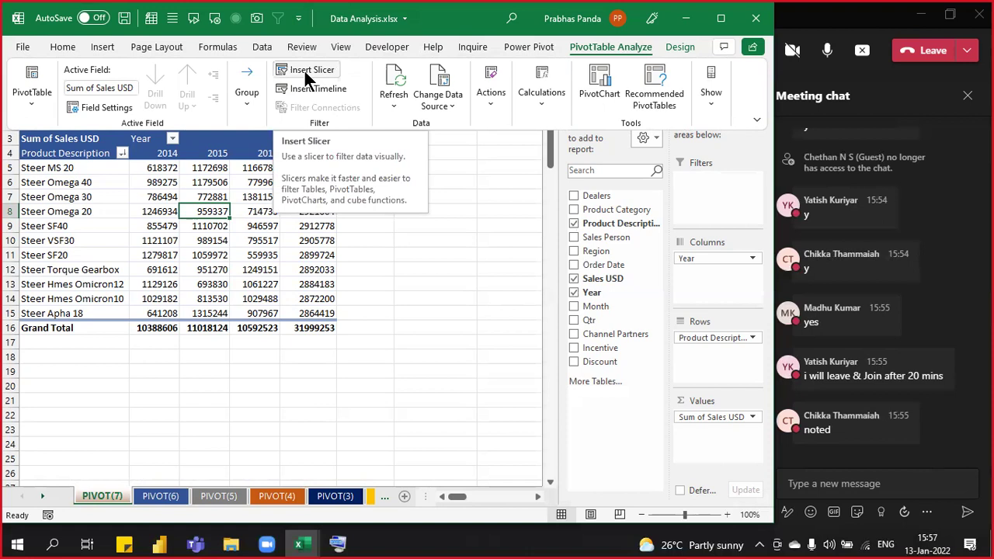
# Step: Check the Teams meeting, return to the workbook and bring back the PivotTable Analyze commands
pyautogui.click(839, 27)
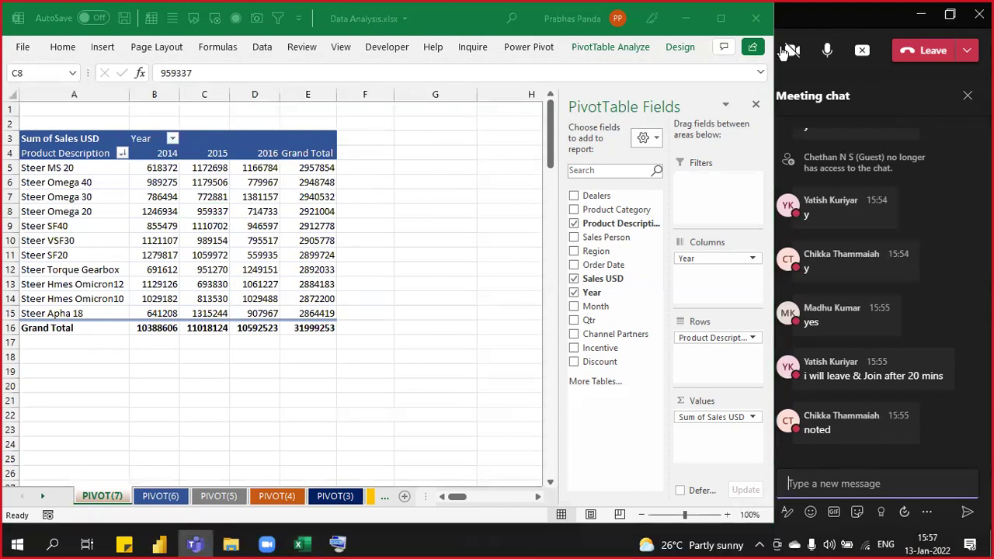
pyautogui.click(181, 218)
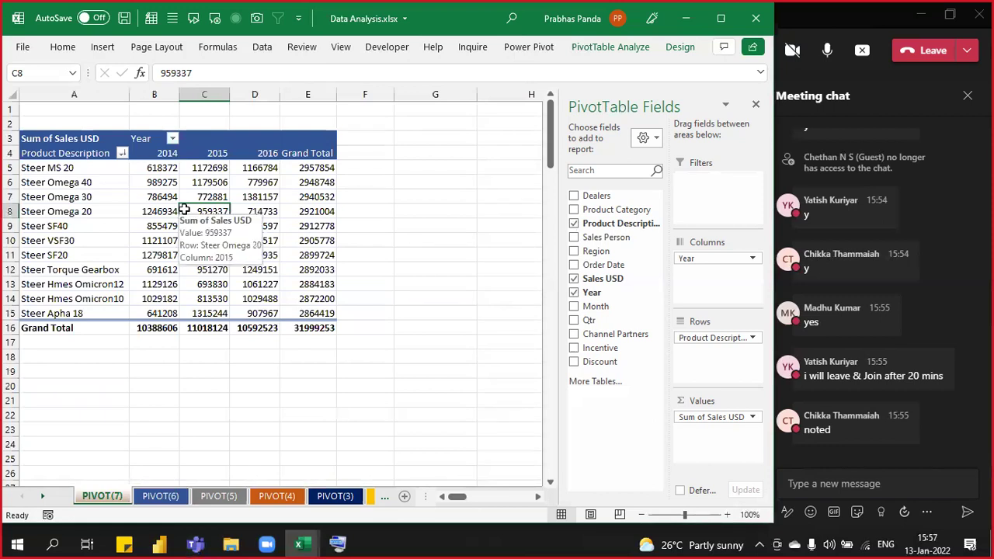
pyautogui.rightClick(201, 184)
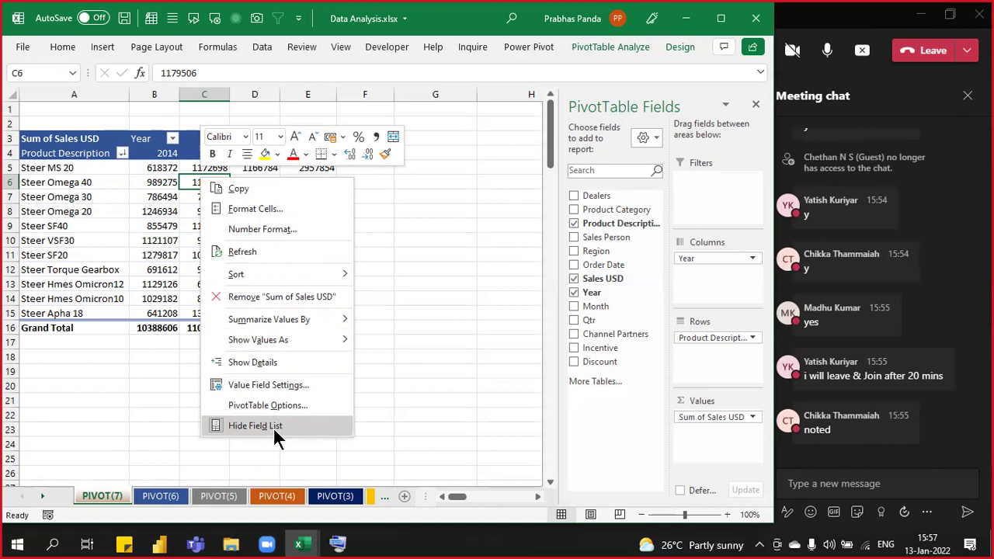
pyautogui.click(163, 208)
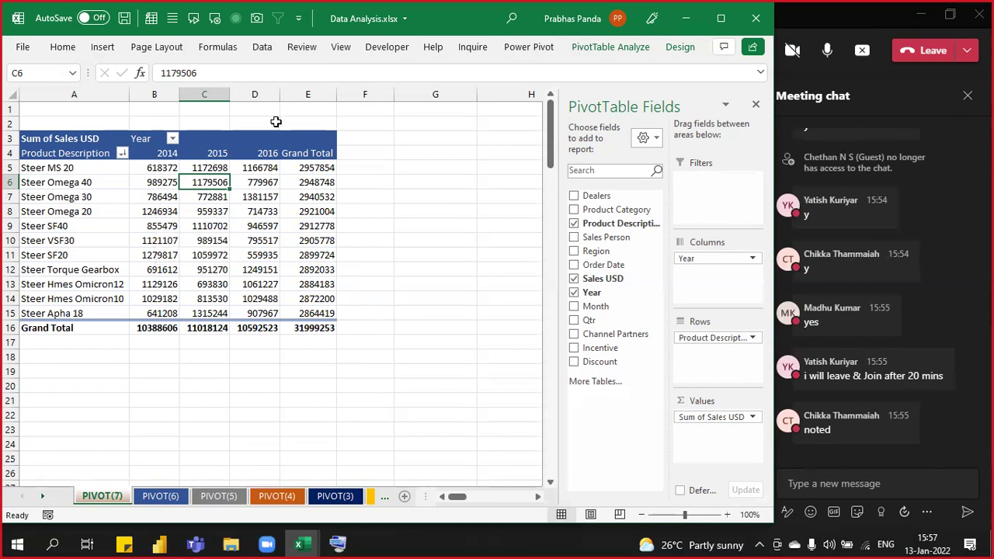
pyautogui.click(610, 47)
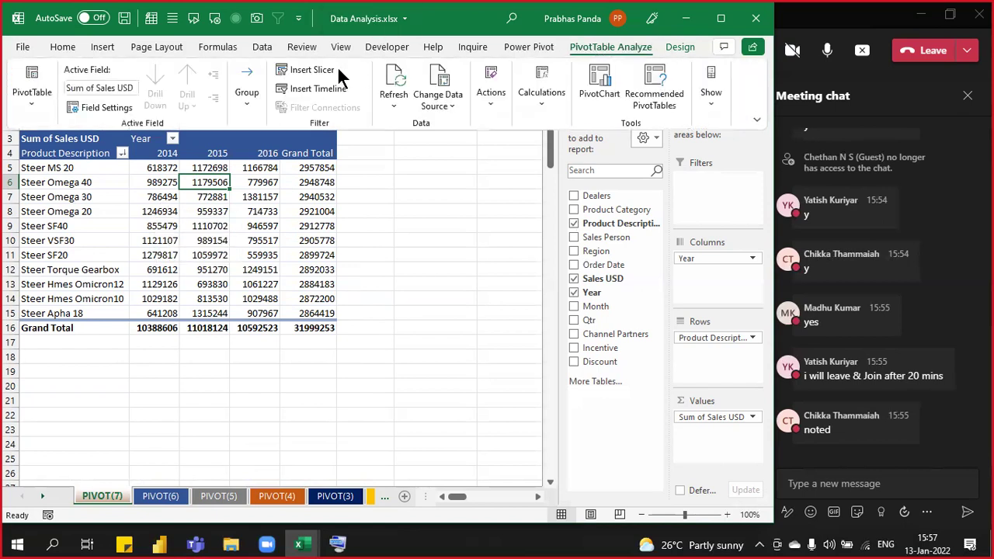
# Step: Insert a slicer for the Region field and position it next to the pivot table
pyautogui.click(326, 70)
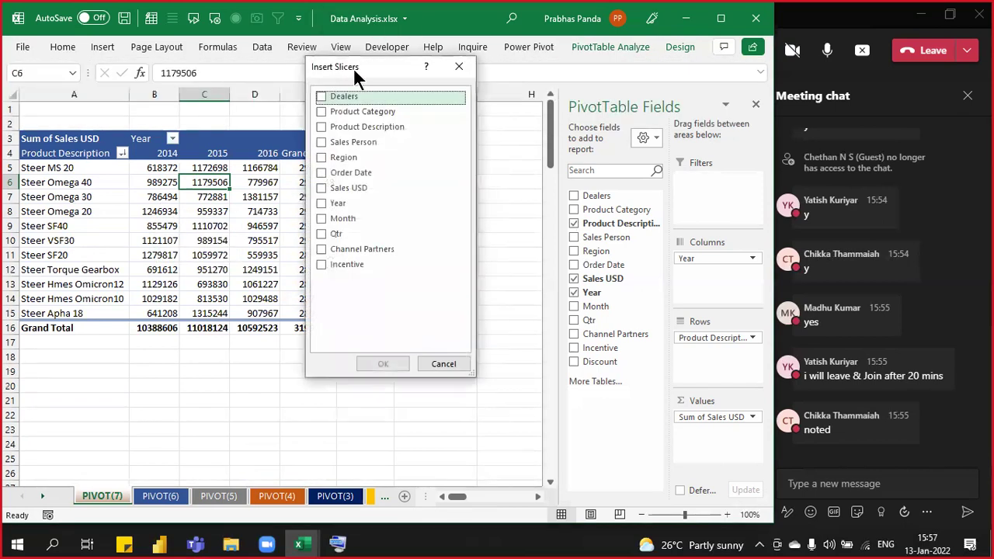
pyautogui.moveTo(354, 68); pyautogui.dragTo(496, 115)
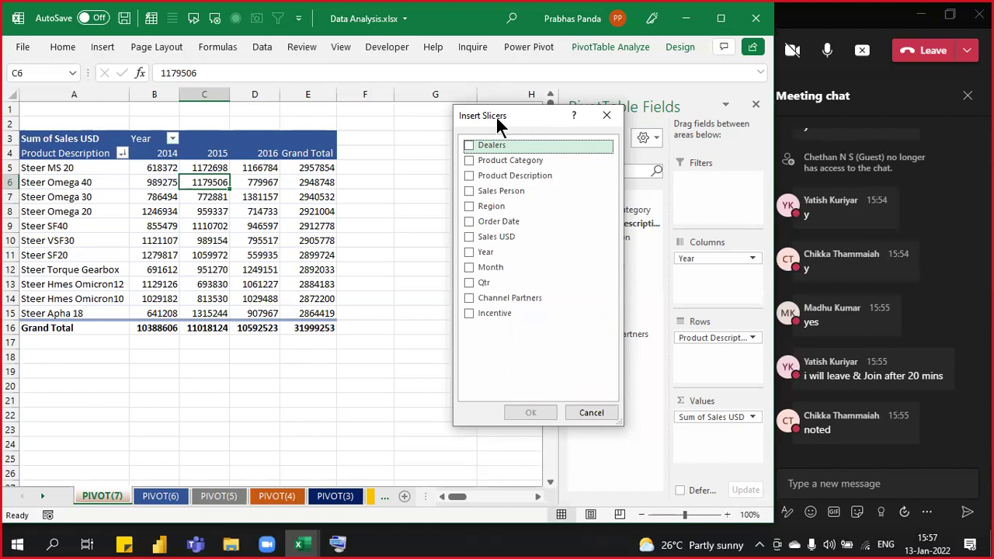
pyautogui.moveTo(497, 117); pyautogui.dragTo(353, 65)
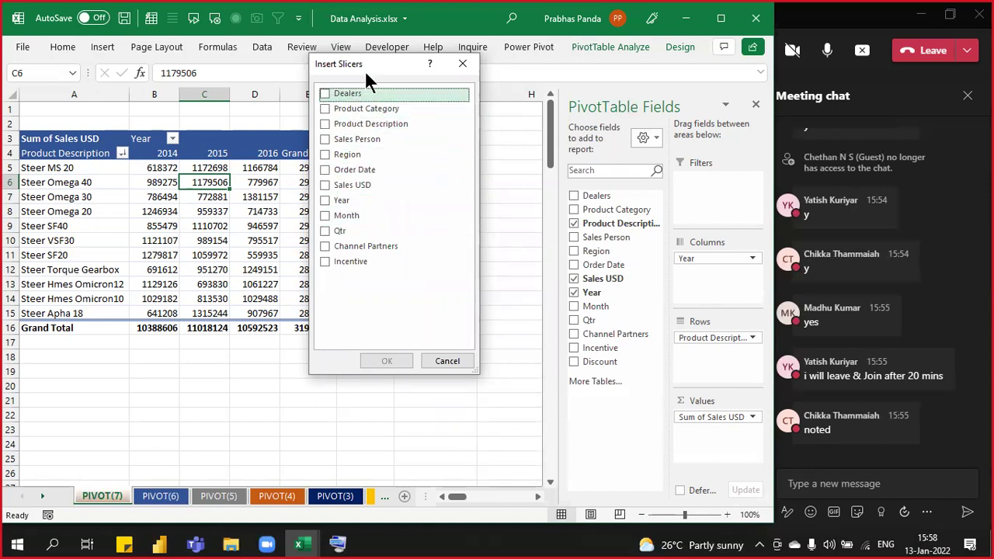
pyautogui.moveTo(367, 71); pyautogui.dragTo(607, 91)
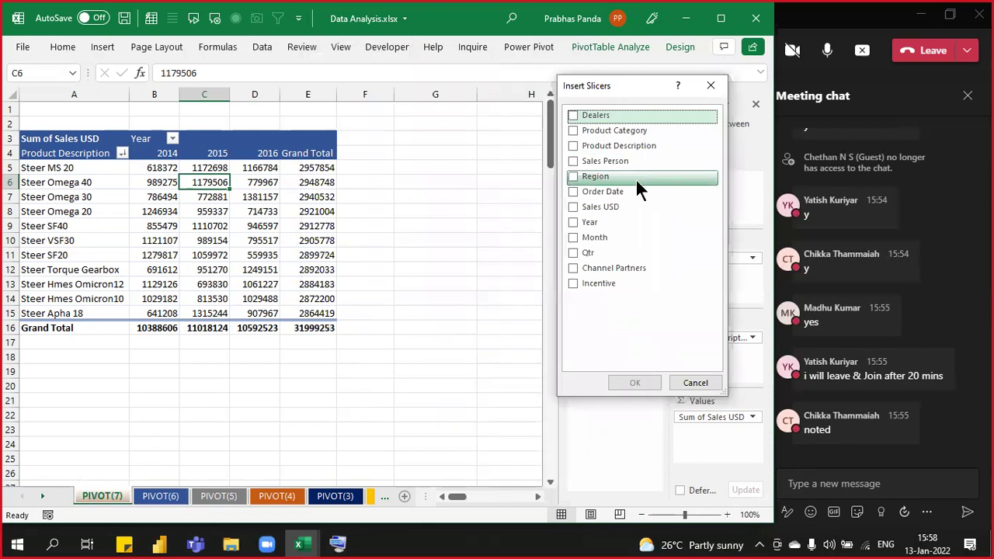
pyautogui.click(572, 177)
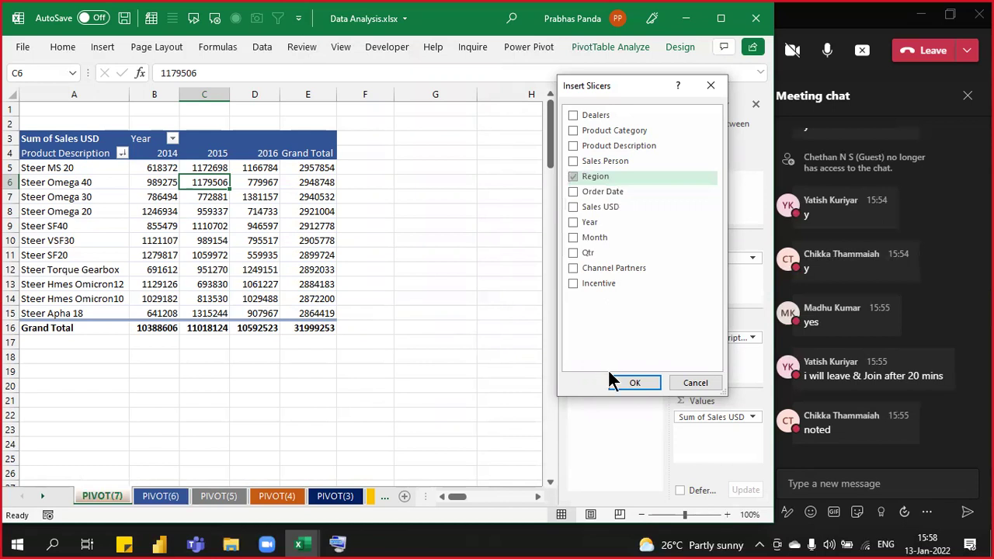
pyautogui.click(635, 383)
pyautogui.moveTo(363, 225); pyautogui.dragTo(371, 147)
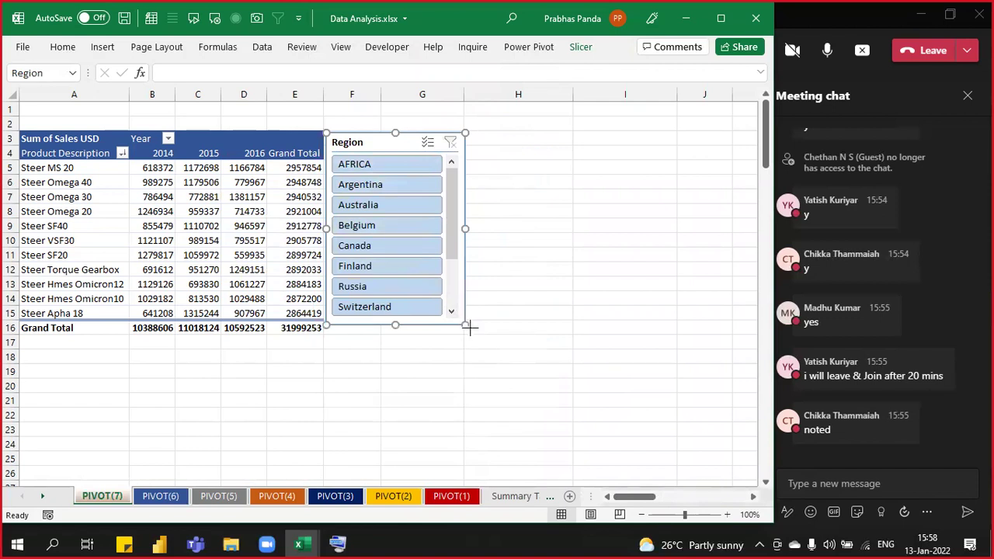
# Step: Resize the Region slicer from its corner to the pivot table's height
pyautogui.moveTo(474, 332); pyautogui.dragTo(476, 332)
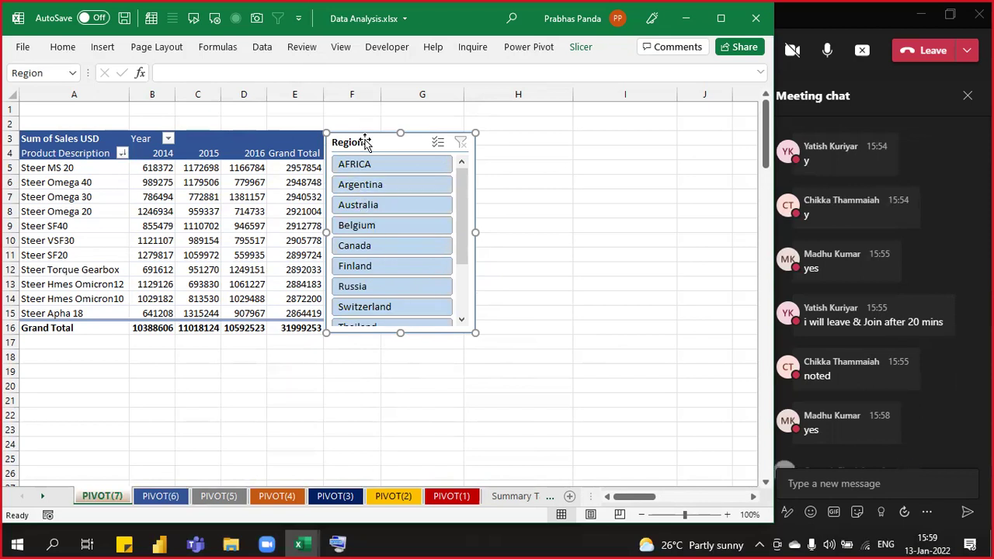
# Step: Apply the dark blue style from the Slicer Styles gallery to the Region slicer
pyautogui.click(583, 47)
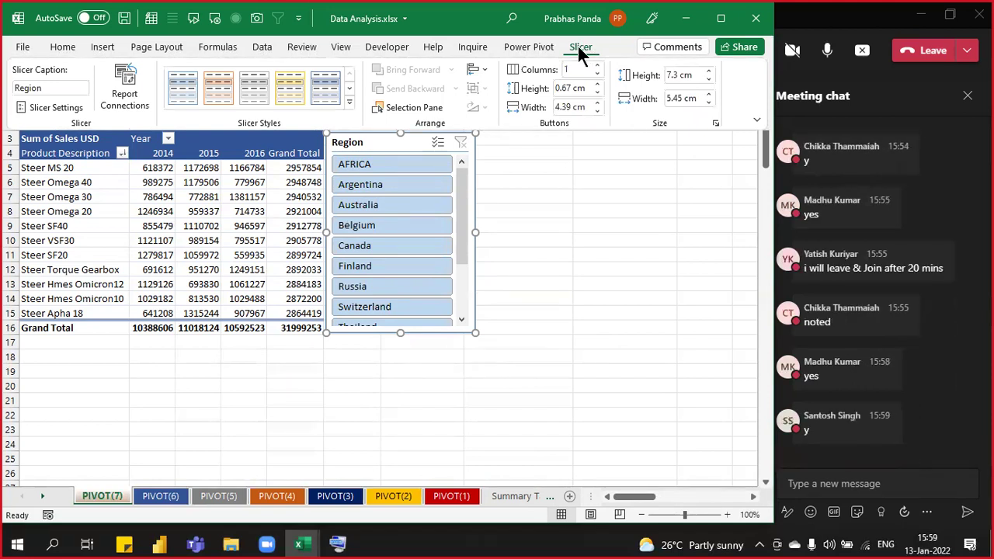
pyautogui.click(577, 44)
pyautogui.click(577, 44)
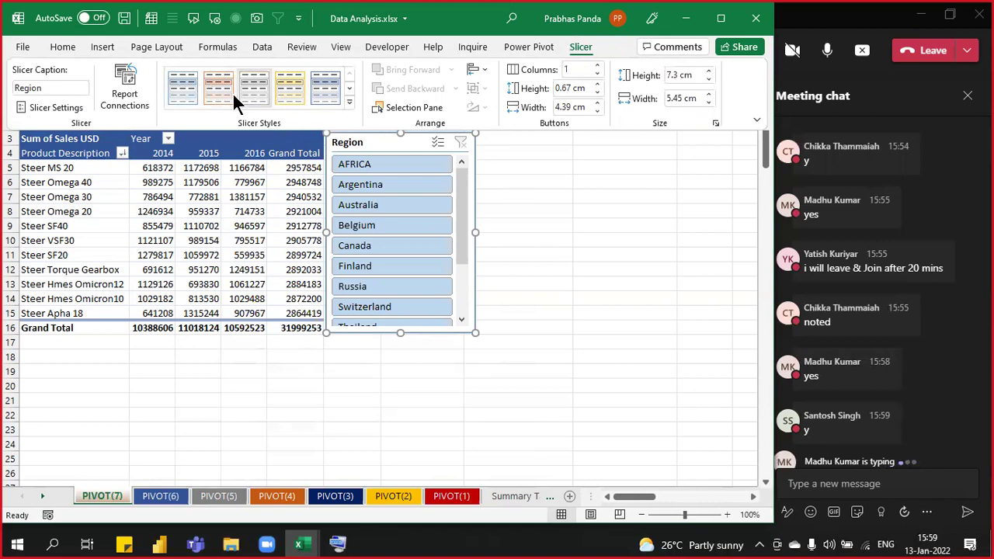
pyautogui.click(351, 101)
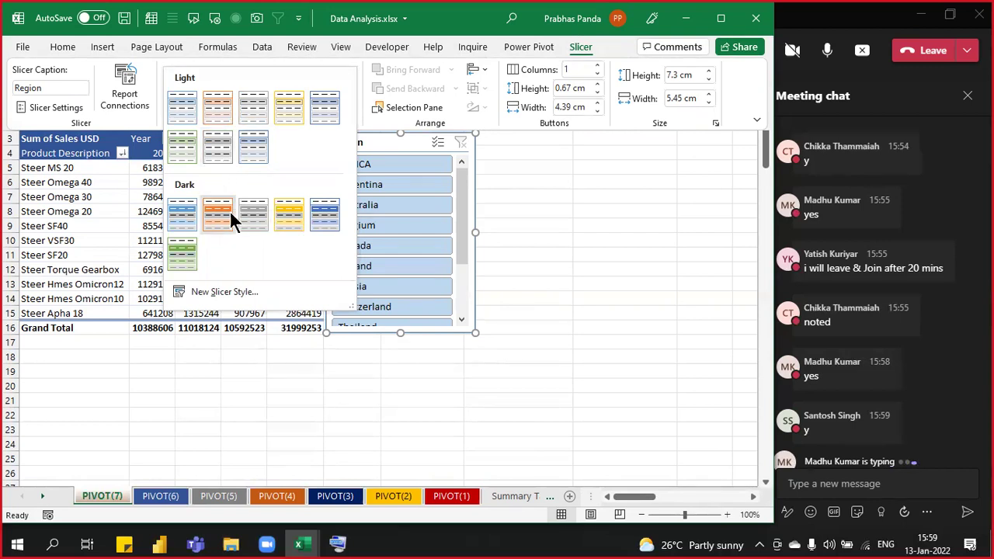
pyautogui.click(326, 219)
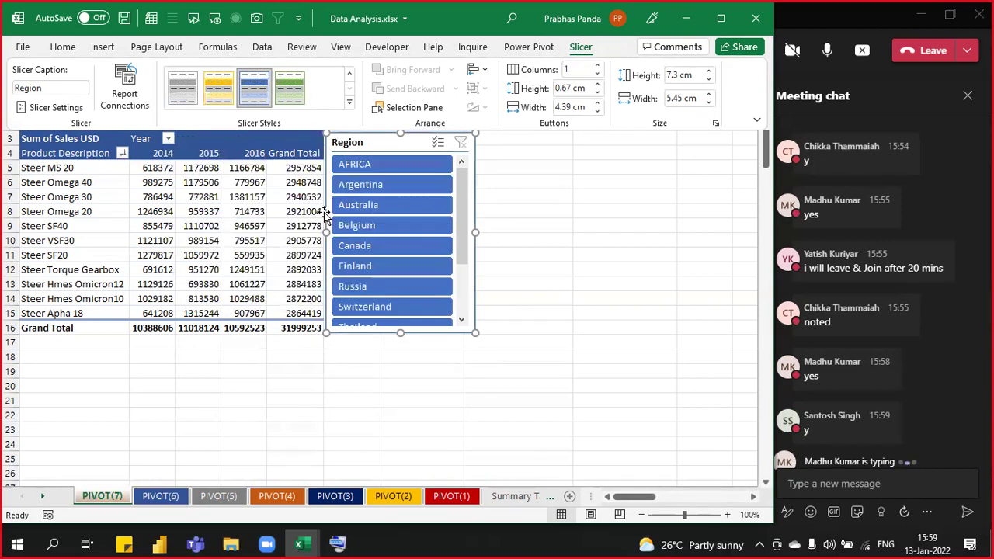
# Step: Collapse the ribbon, then filter the pivot via the slicer to Belgium, Australia, then Russia
pyautogui.hotkey('ctrl', 'F1')
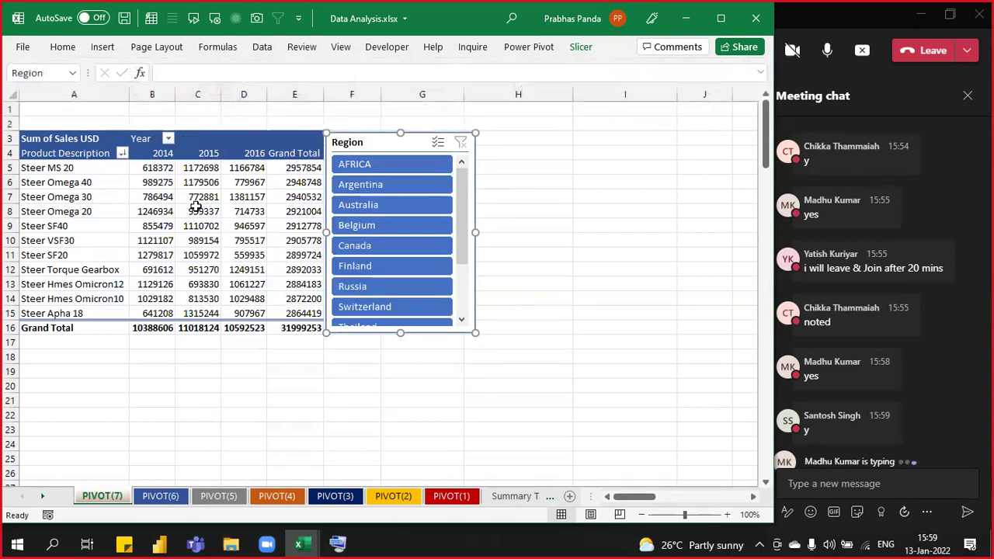
pyautogui.moveTo(373, 138); pyautogui.dragTo(377, 141)
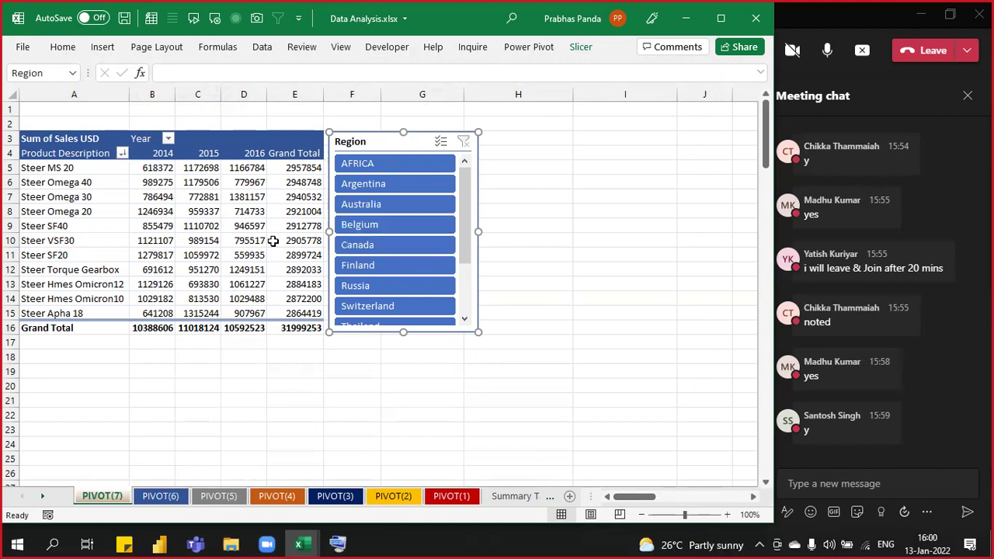
pyautogui.click(387, 228)
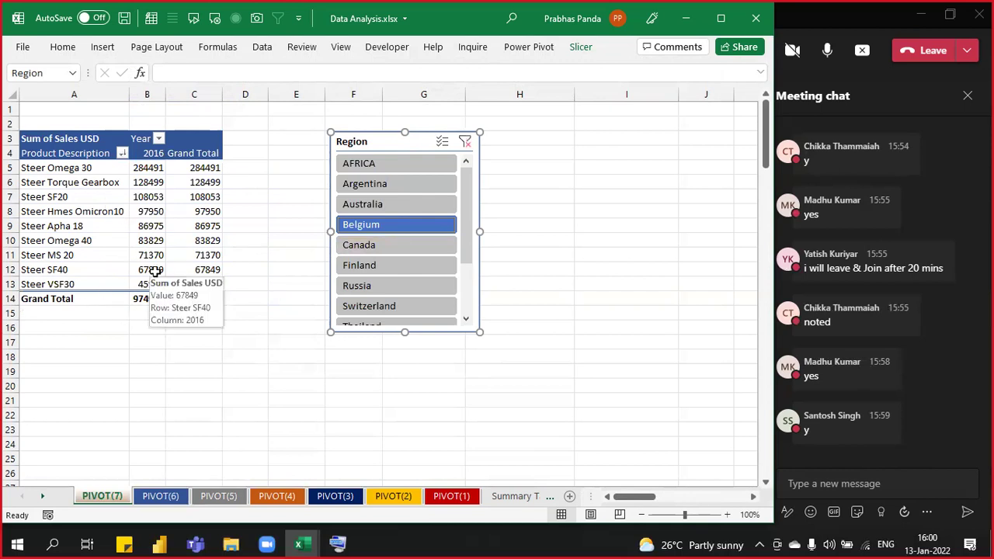
pyautogui.click(427, 203)
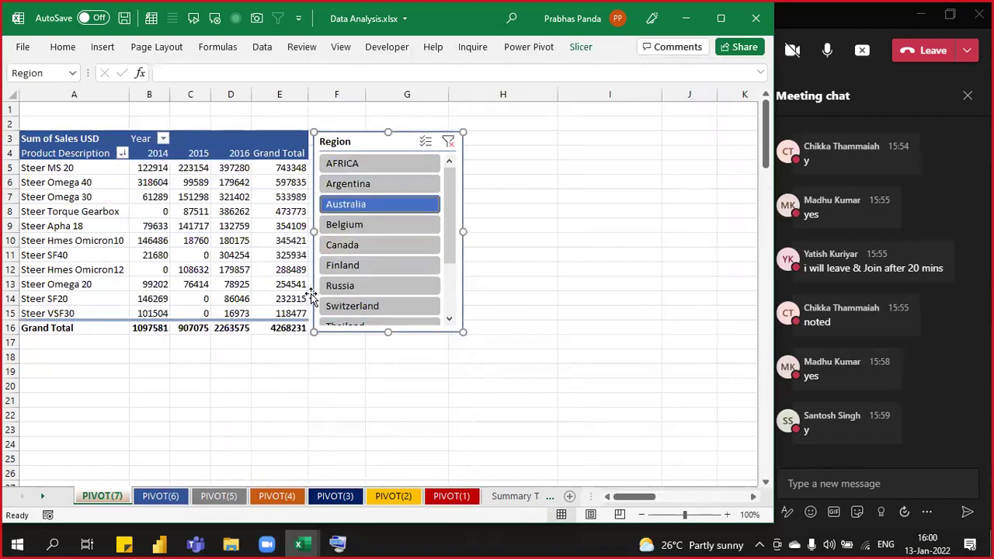
pyautogui.click(386, 285)
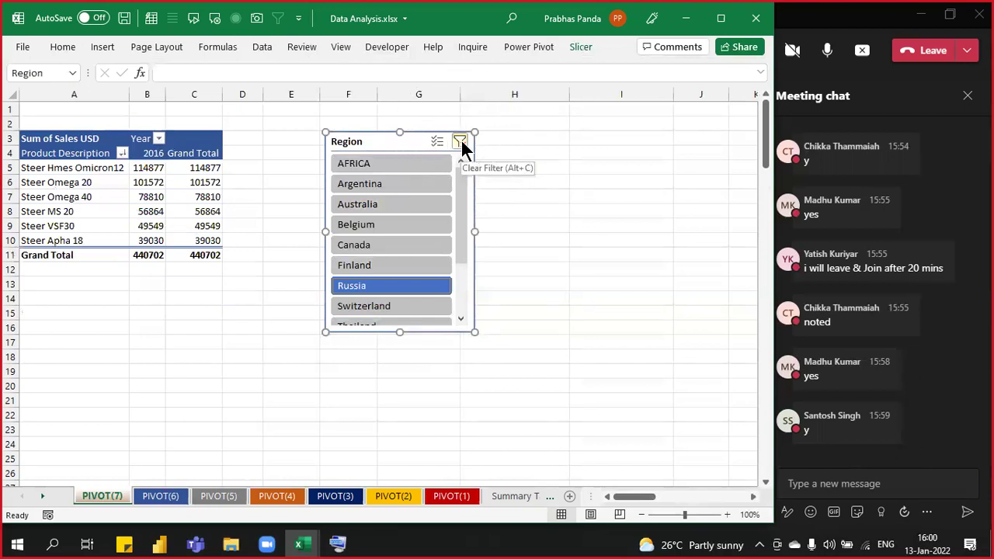
pyautogui.press('ctrl')
pyautogui.press('ctrl')
# Step: Clear the Region slicer filter so every region is included again
pyautogui.click(462, 141)
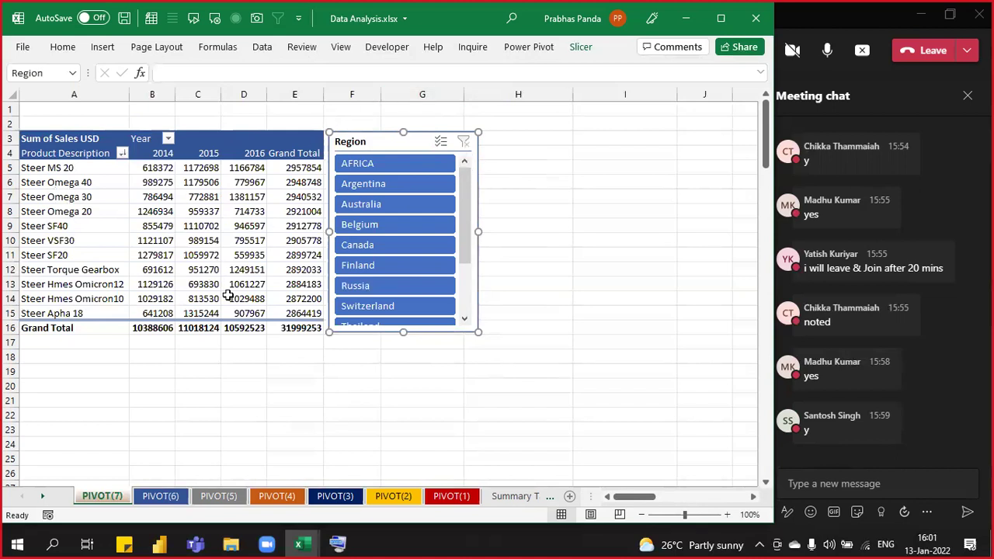
pyautogui.moveTo(238, 280)
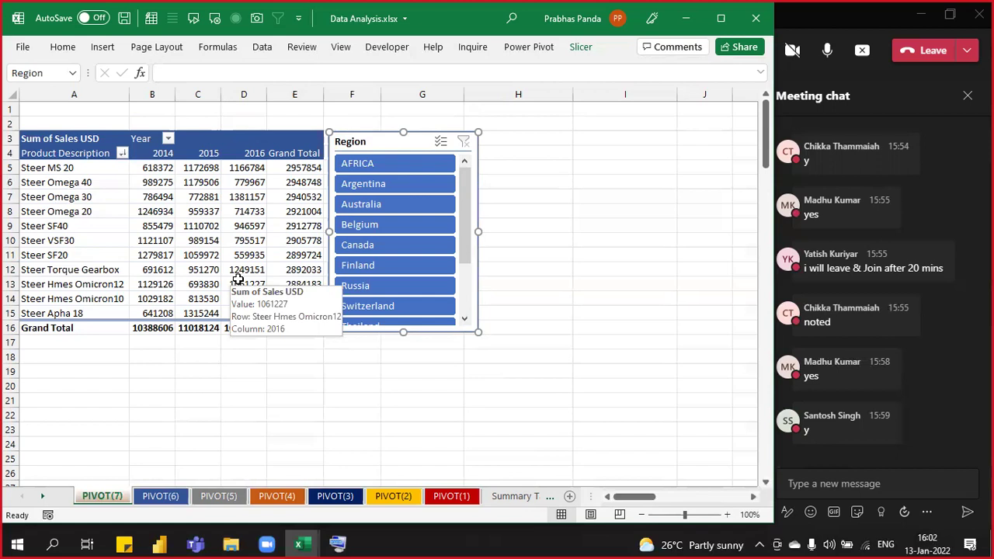
# Step: Select cell B7 in the pivot and insert a Clustered Column PivotChart
pyautogui.click(204, 231)
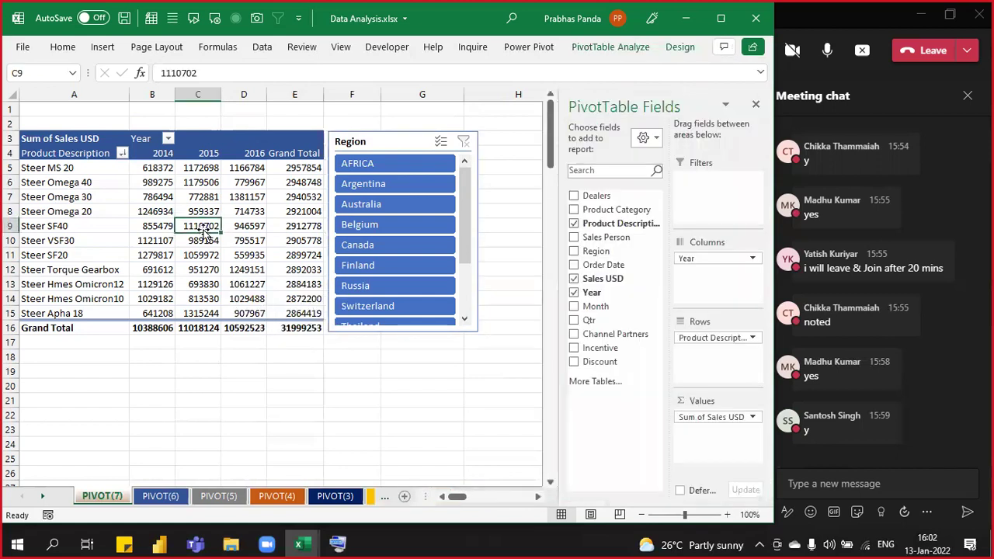
pyautogui.click(90, 175)
pyautogui.click(151, 197)
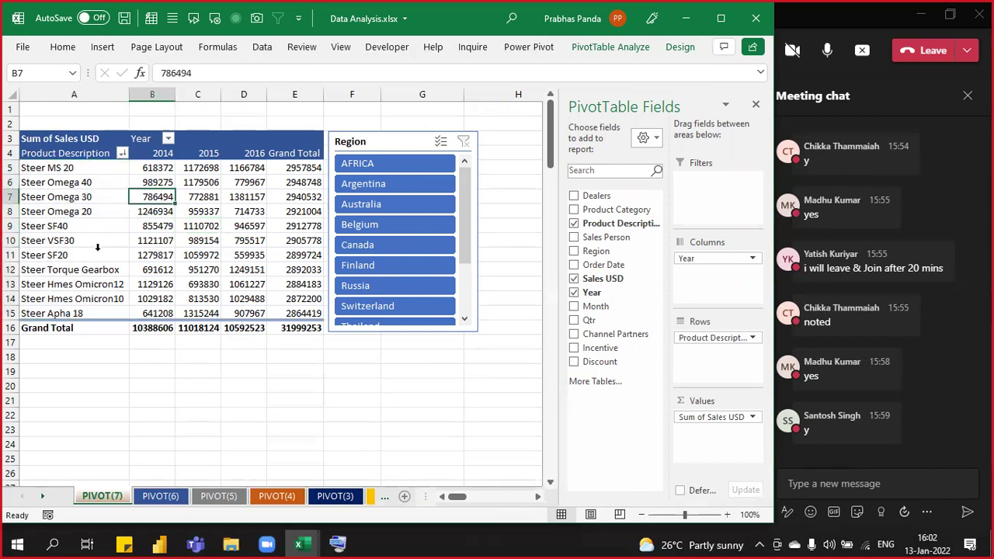
pyautogui.click(635, 53)
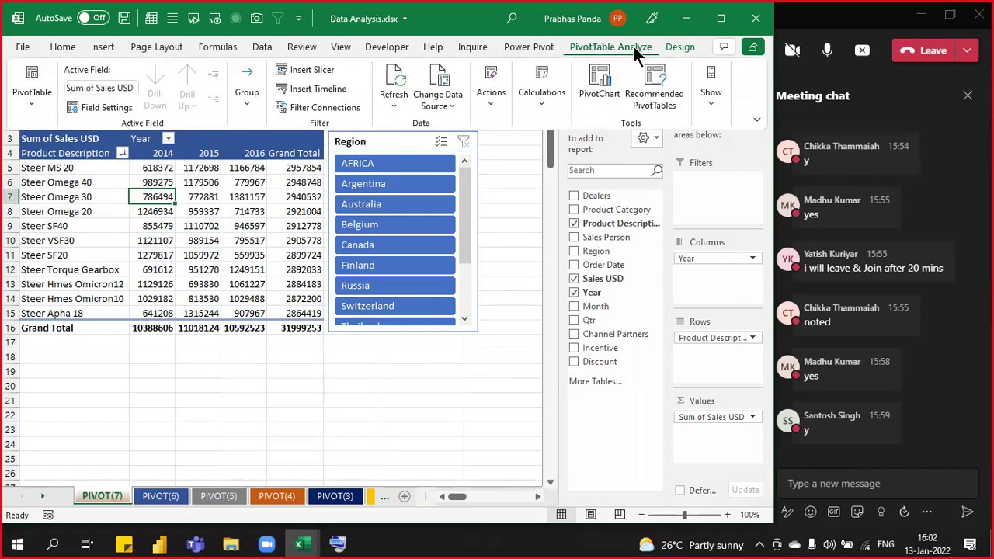
pyautogui.click(588, 86)
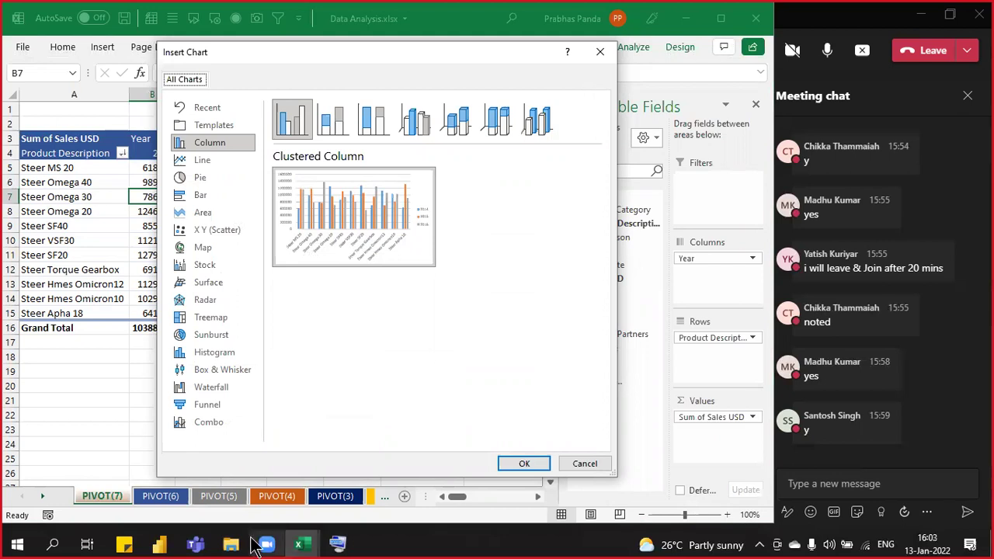
pyautogui.click(524, 464)
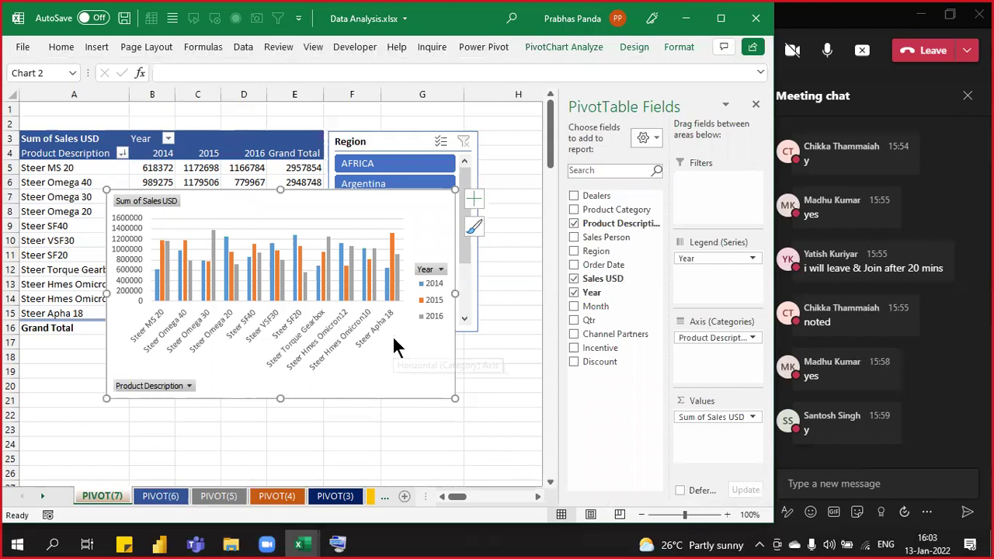
# Step: Maximize Excel, place the chart over columns F–I and the Region slicer to its right
pyautogui.click(721, 19)
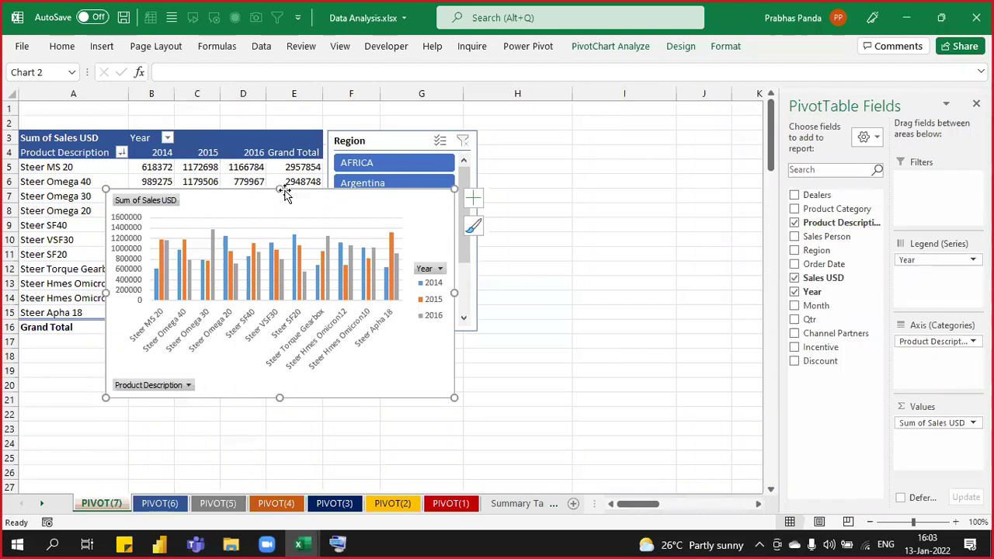
pyautogui.moveTo(286, 191); pyautogui.dragTo(569, 116)
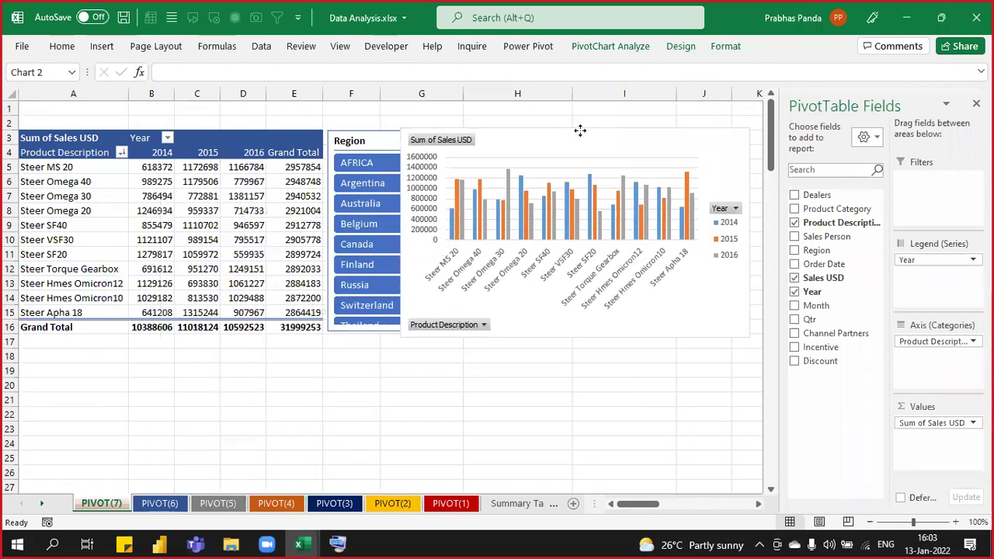
pyautogui.moveTo(365, 137); pyautogui.dragTo(228, 354)
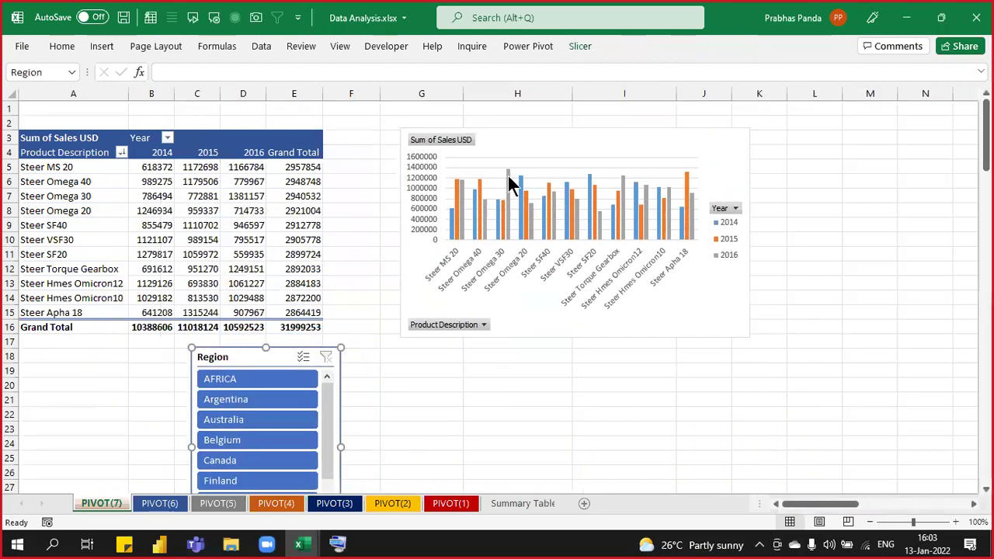
pyautogui.moveTo(541, 140); pyautogui.dragTo(466, 135)
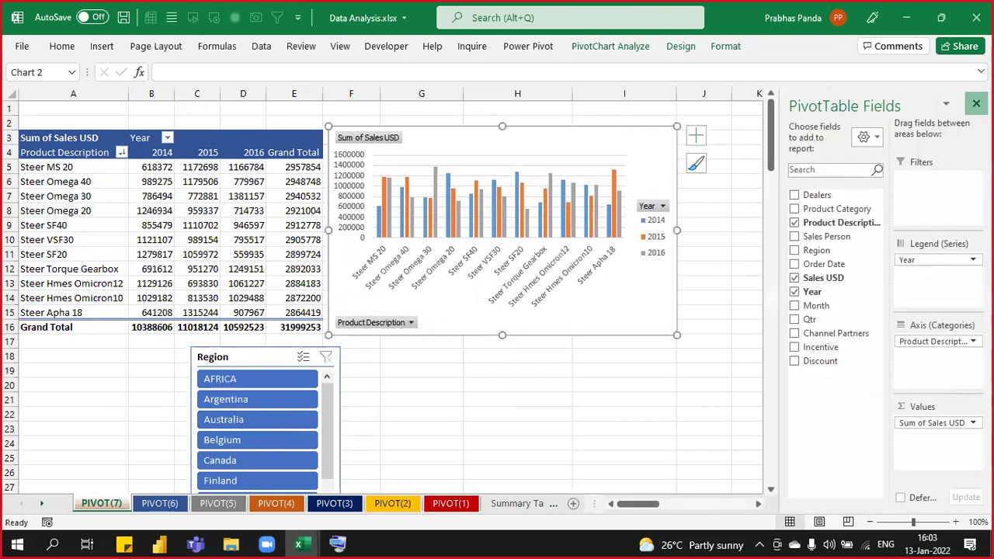
pyautogui.click(976, 104)
pyautogui.click(215, 352)
pyautogui.moveTo(215, 352); pyautogui.dragTo(703, 138)
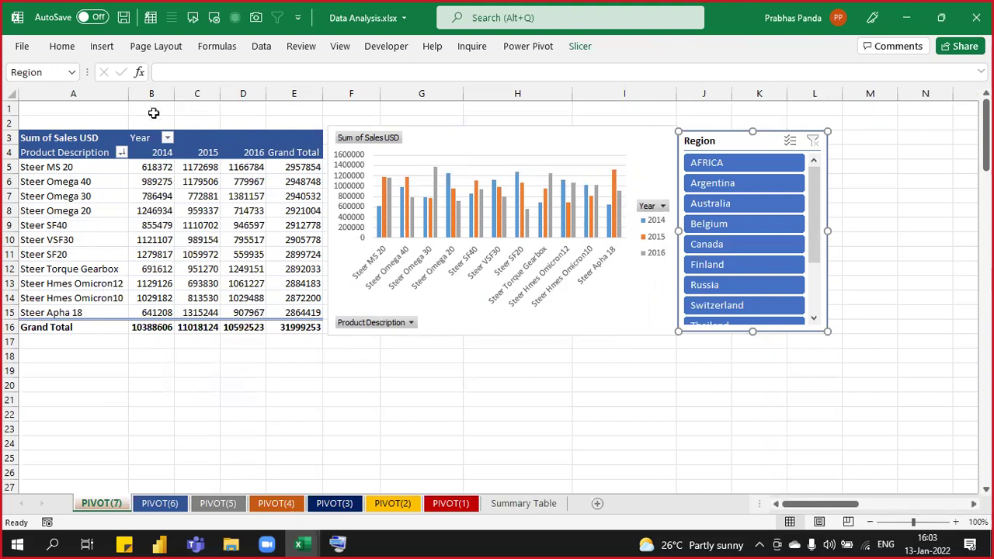
# Step: Use the Year header filter to keep only 2016 in the pivot and chart
pyautogui.click(167, 137)
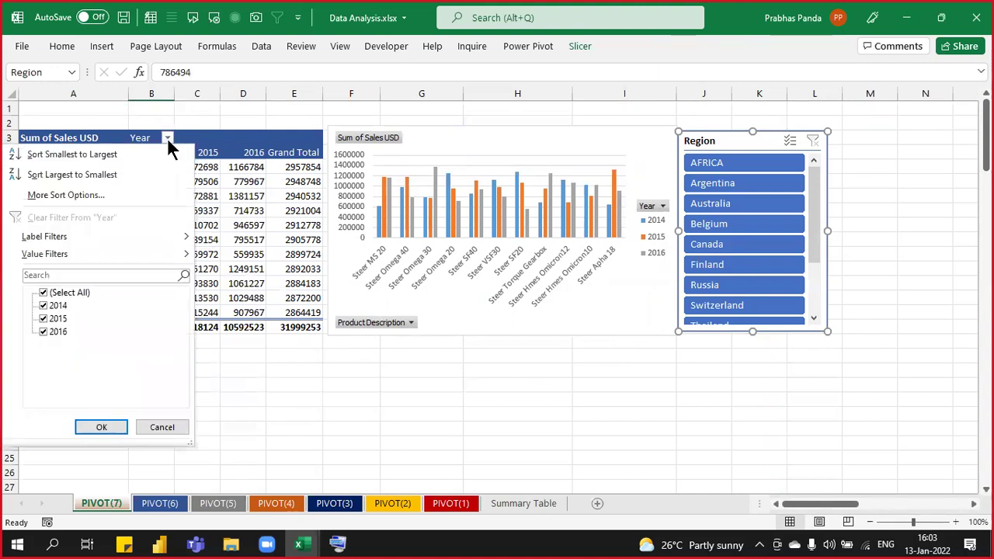
pyautogui.click(44, 293)
pyautogui.click(43, 332)
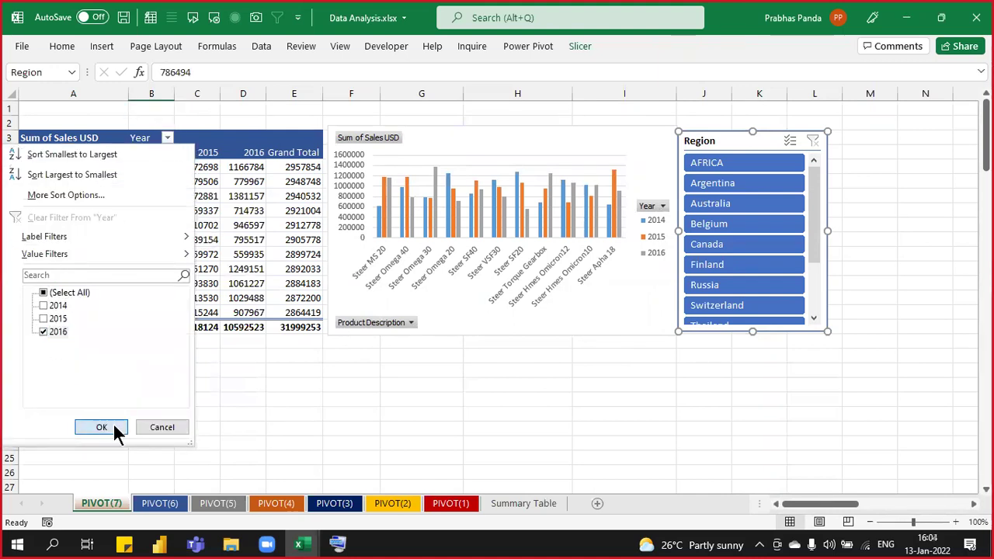
pyautogui.click(109, 427)
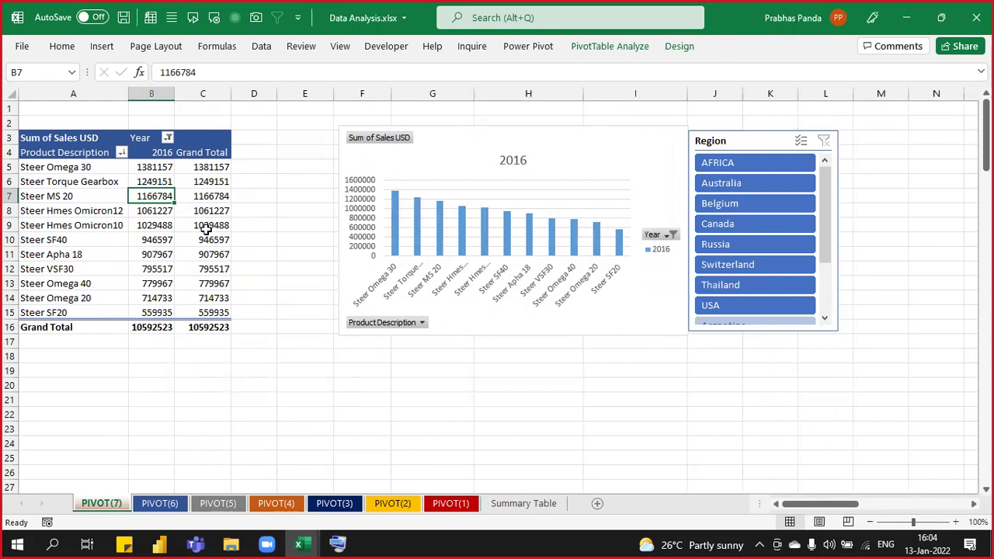
pyautogui.moveTo(206, 229)
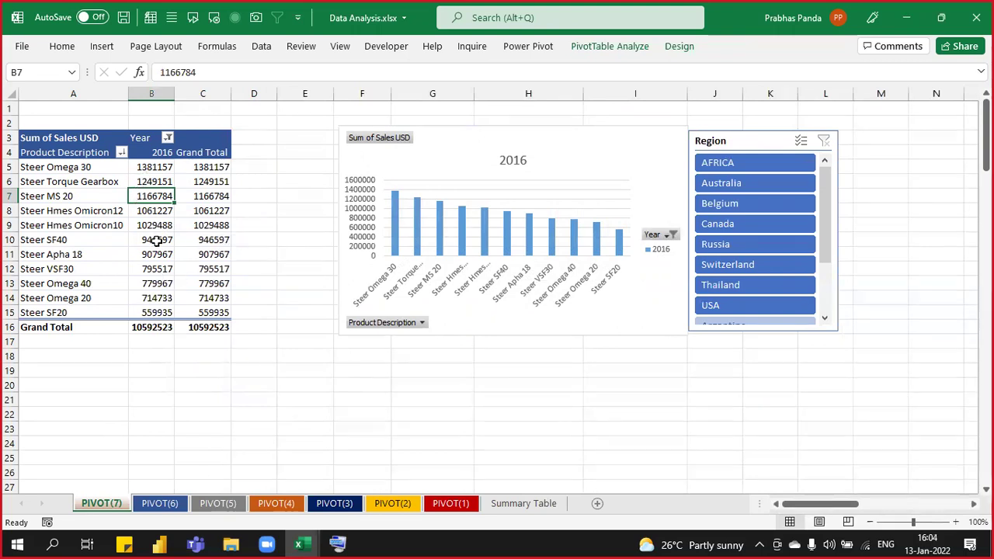
pyautogui.moveTo(166, 270)
# Step: Filter the Region slicer to USA, then clear the region filter
pyautogui.click(775, 303)
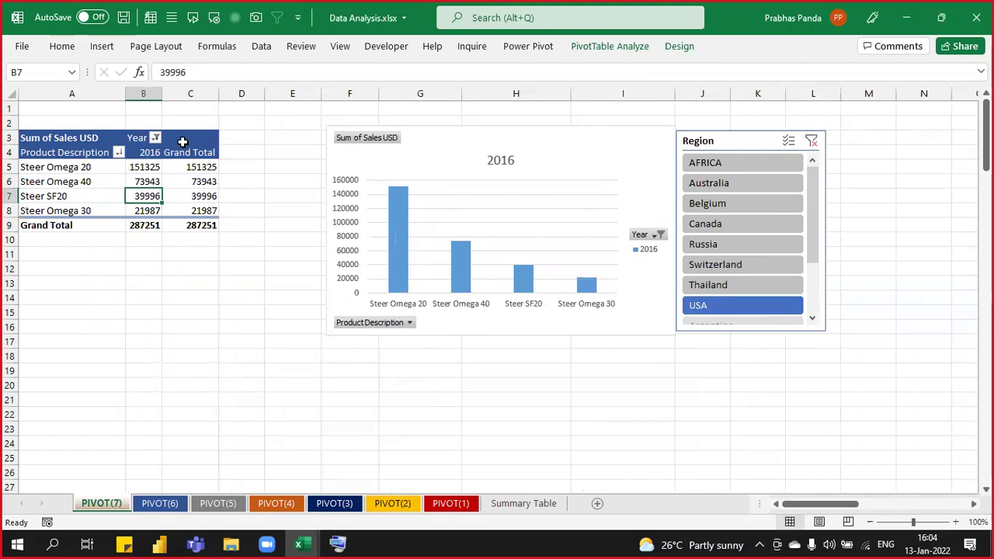
pyautogui.click(722, 312)
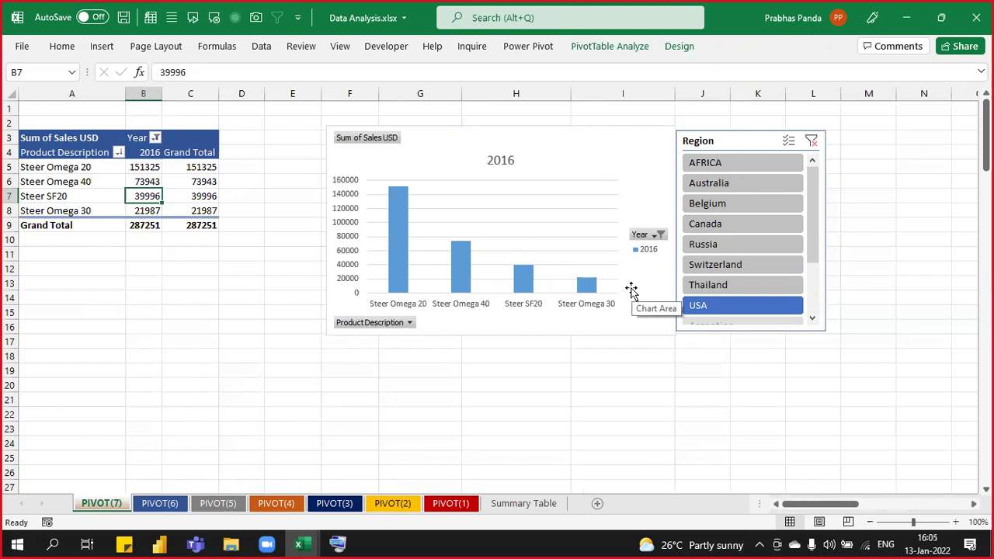
pyautogui.click(811, 143)
# Step: Clear the Year filter to show 2014–2016 and restore the Excel window size
pyautogui.click(168, 138)
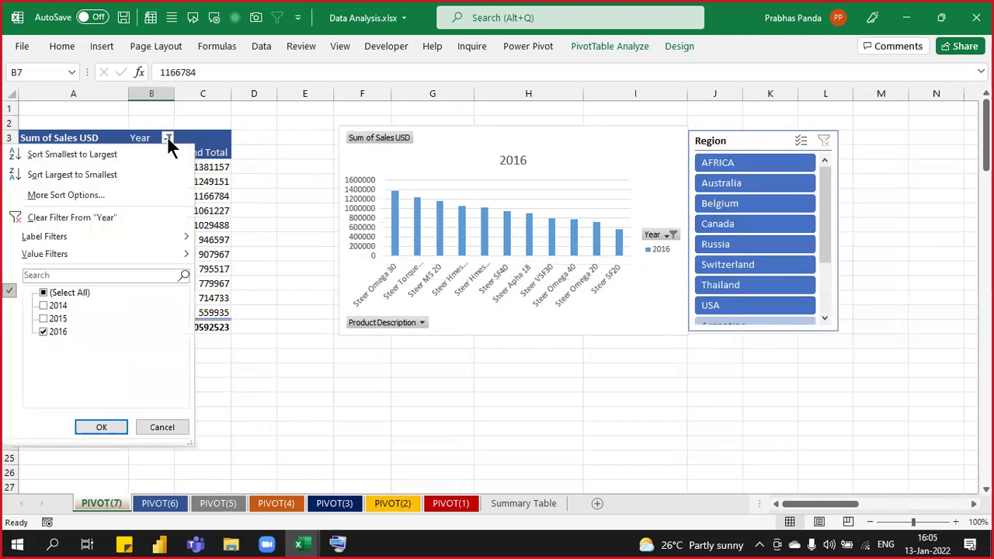
pyautogui.click(33, 210)
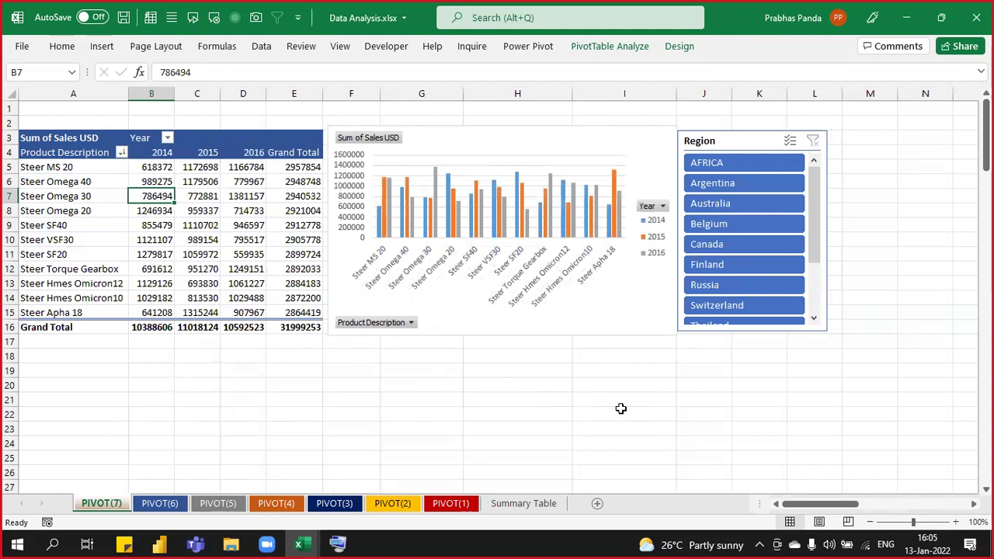
pyautogui.click(941, 17)
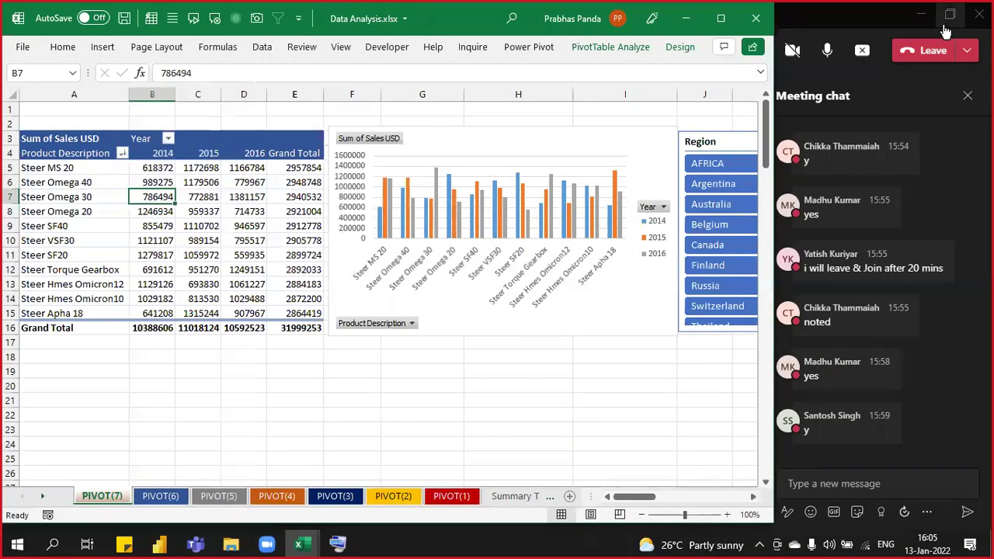
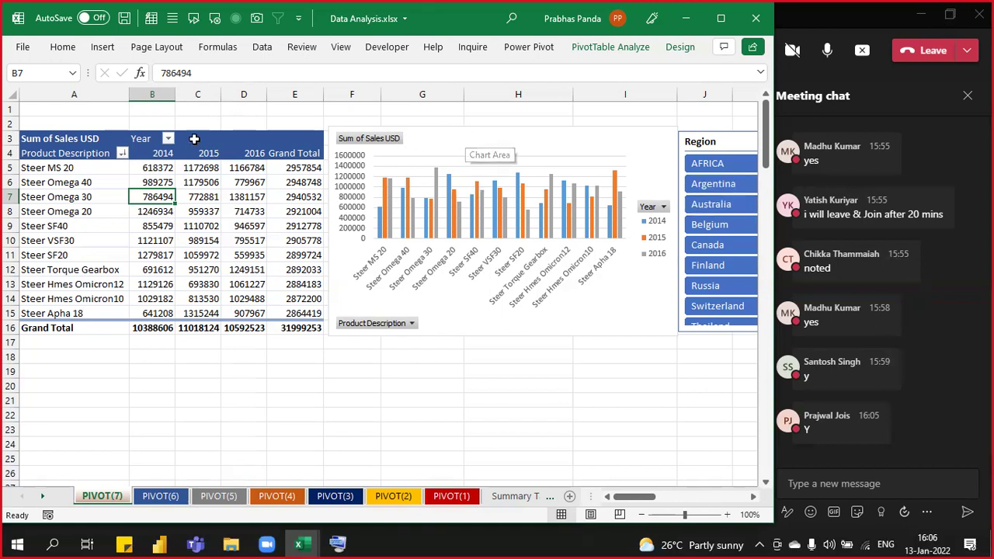
# Step: Insert several blank rows above the sales pivot table
pyautogui.click(245, 125)
pyautogui.hotkey('alt', 'h')
pyautogui.press('i')
pyautogui.press('r')
pyautogui.press('F4')
pyautogui.press('F4')
pyautogui.press('F4')
pyautogui.press('F4')
pyautogui.press('F4')
pyautogui.press('F4')
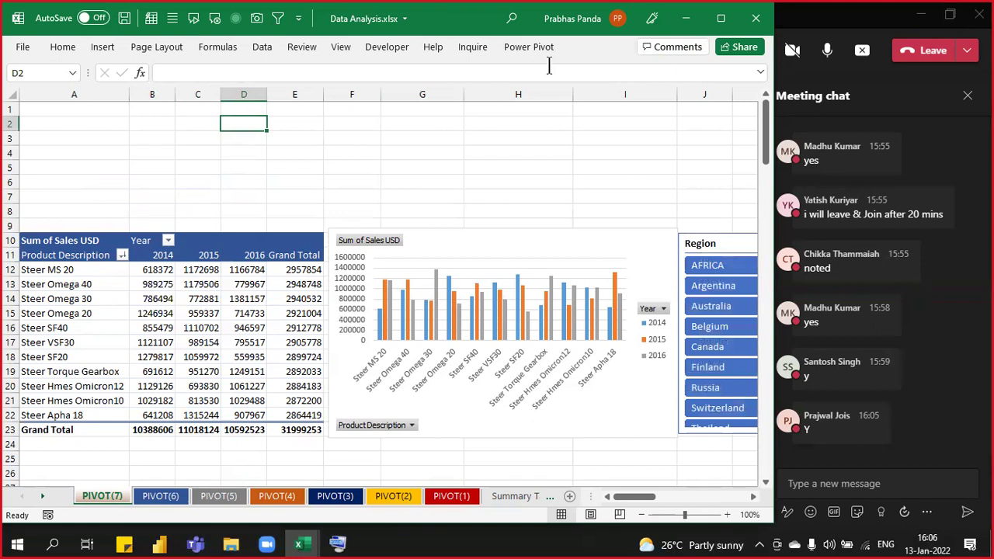
# Step: Move the Region slicer into the empty top-left area of the sheet
pyautogui.click(720, 17)
pyautogui.press('super+Up')
pyautogui.moveTo(723, 239); pyautogui.dragTo(198, 122)
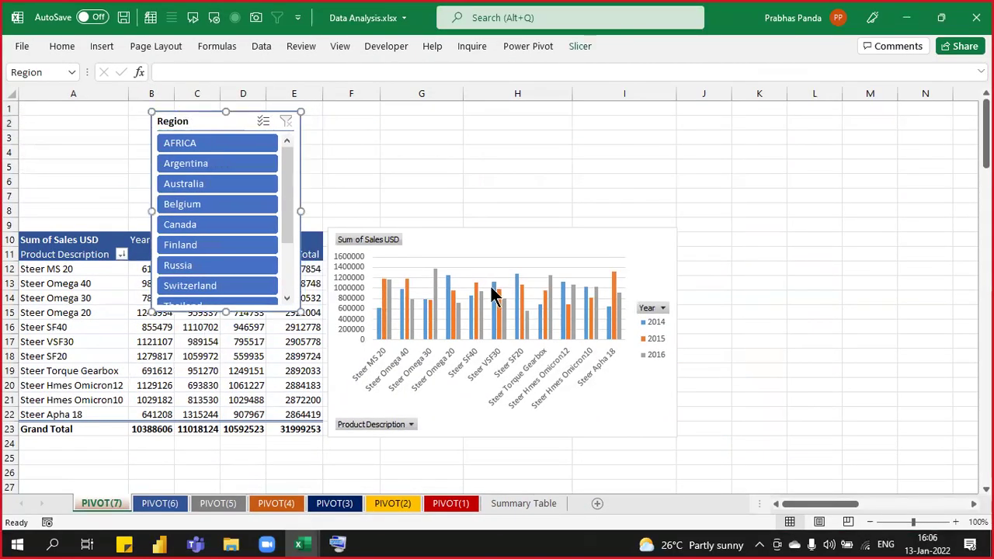
# Step: Widen the sales pivot chart and shift the Region slicer to the top left
pyautogui.click(456, 244)
pyautogui.moveTo(679, 330); pyautogui.dragTo(877, 333)
pyautogui.moveTo(460, 235); pyautogui.dragTo(455, 235)
pyautogui.moveTo(178, 121); pyautogui.dragTo(146, 117)
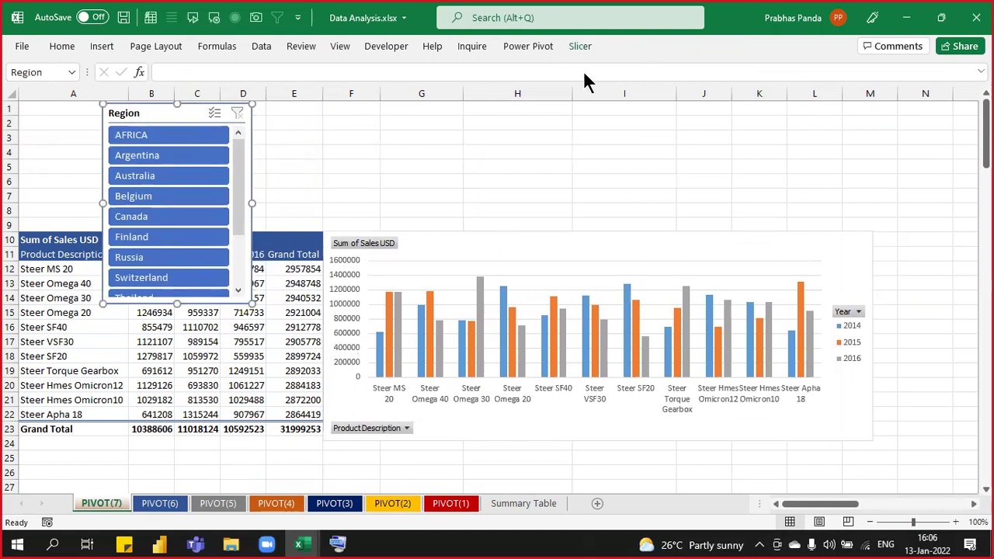
# Step: Arrange the slicer in four button columns, move it to column A and widen it so country names show
pyautogui.click(581, 47)
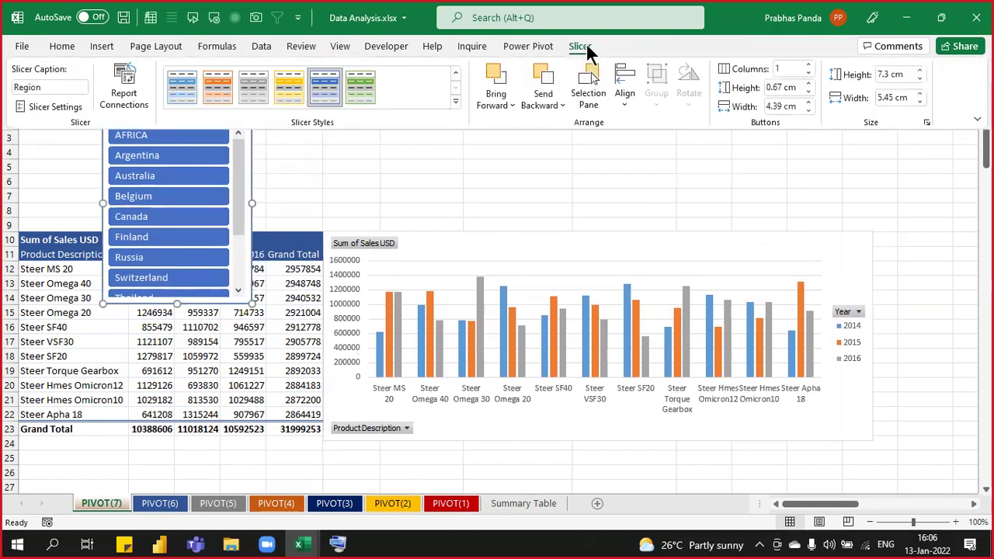
pyautogui.click(807, 65)
pyautogui.click(807, 65)
pyautogui.click(807, 64)
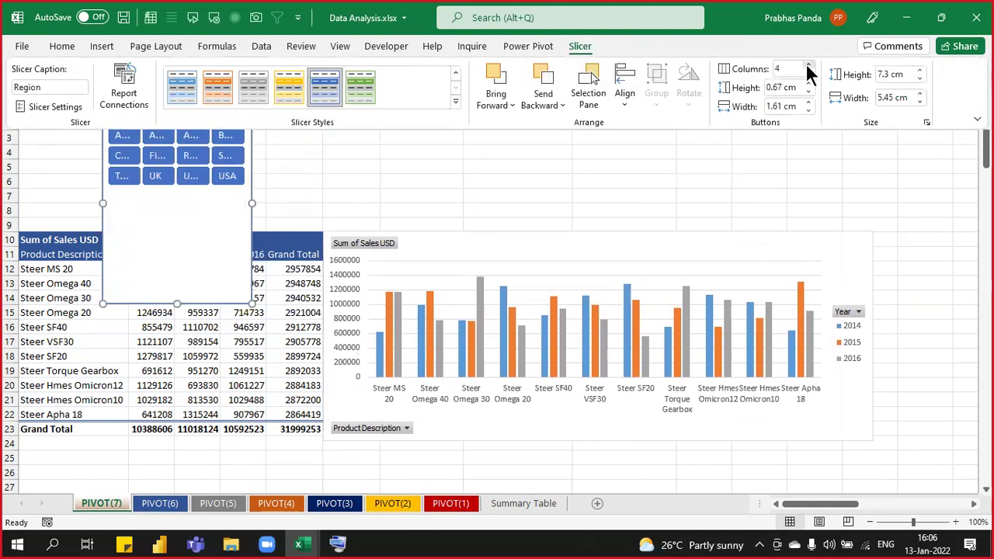
pyautogui.click(178, 298)
pyautogui.moveTo(176, 300); pyautogui.dragTo(163, 195)
pyautogui.moveTo(173, 115); pyautogui.dragTo(99, 112)
pyautogui.moveTo(175, 200); pyautogui.dragTo(208, 227)
pyautogui.moveTo(210, 165); pyautogui.dragTo(629, 163)
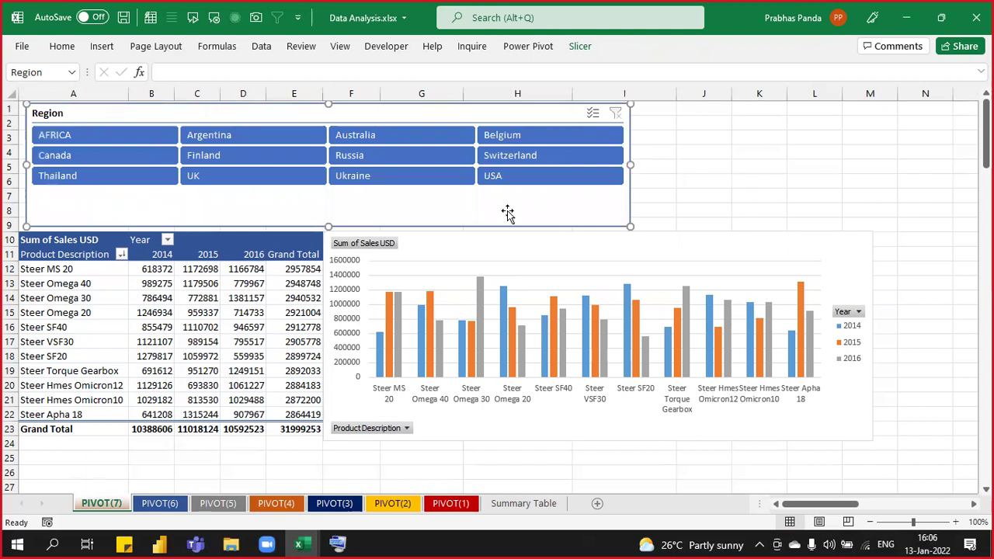
# Step: Set the slicer to six button columns and select empty rows 7–9 for deletion
pyautogui.click(580, 48)
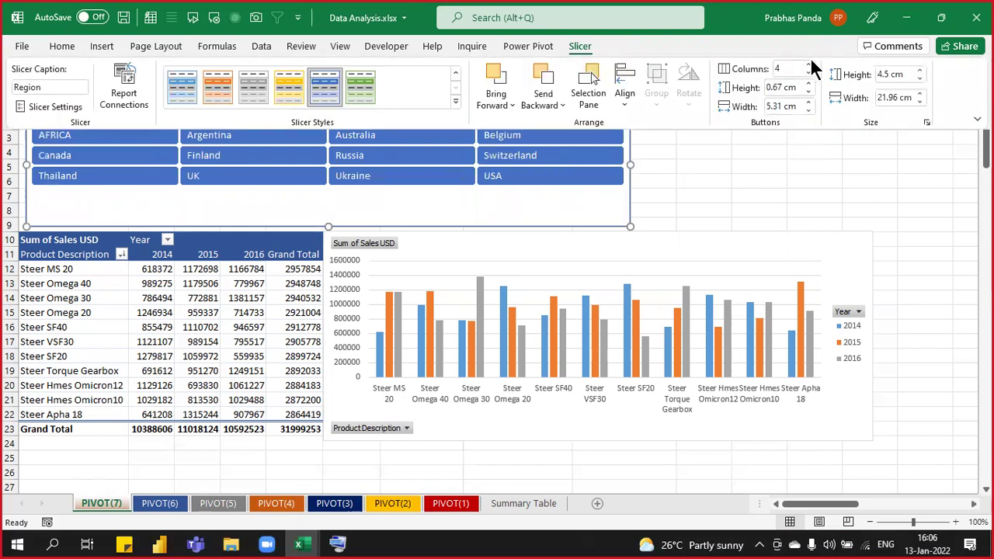
pyautogui.click(808, 65)
pyautogui.click(808, 65)
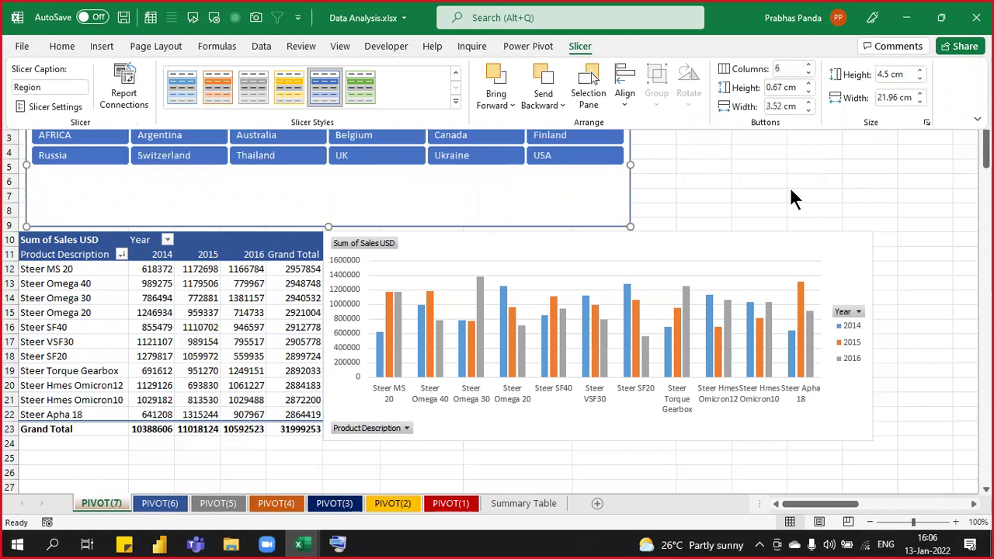
pyautogui.hotkey('ctrl', 'F1')
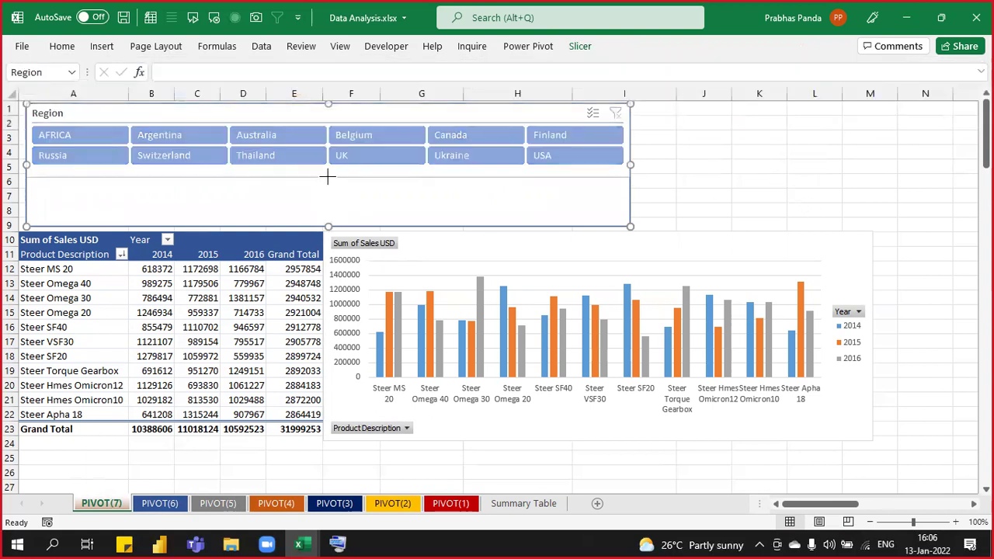
pyautogui.moveTo(327, 177); pyautogui.dragTo(312, 220)
pyautogui.hotkey('ctrl', '-')
# Step: Delete the empty rows 7–9 and stretch the Region slicer across to column M
pyautogui.press('r')
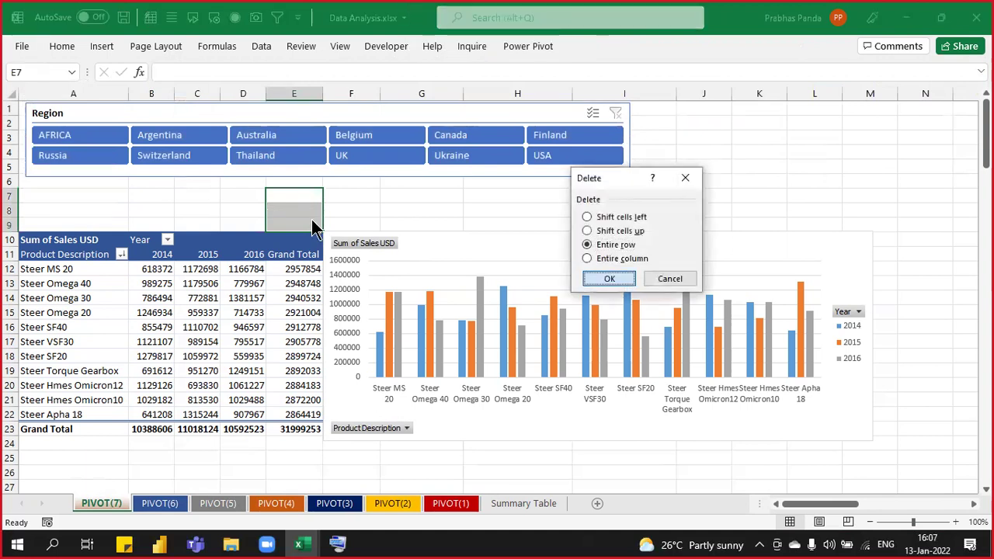
pyautogui.press('Return')
pyautogui.click(539, 106)
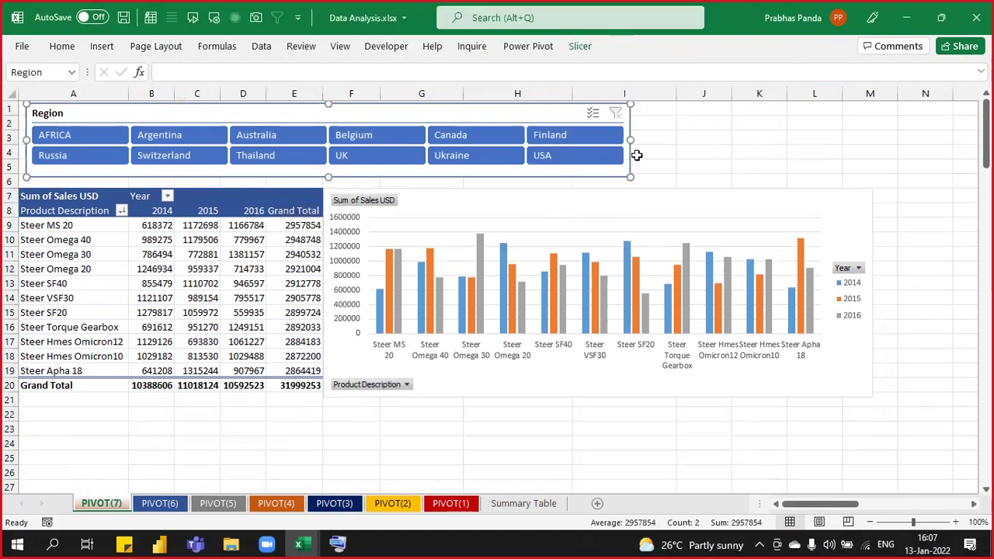
pyautogui.moveTo(632, 142); pyautogui.dragTo(791, 143)
pyautogui.moveTo(854, 137); pyautogui.dragTo(868, 139)
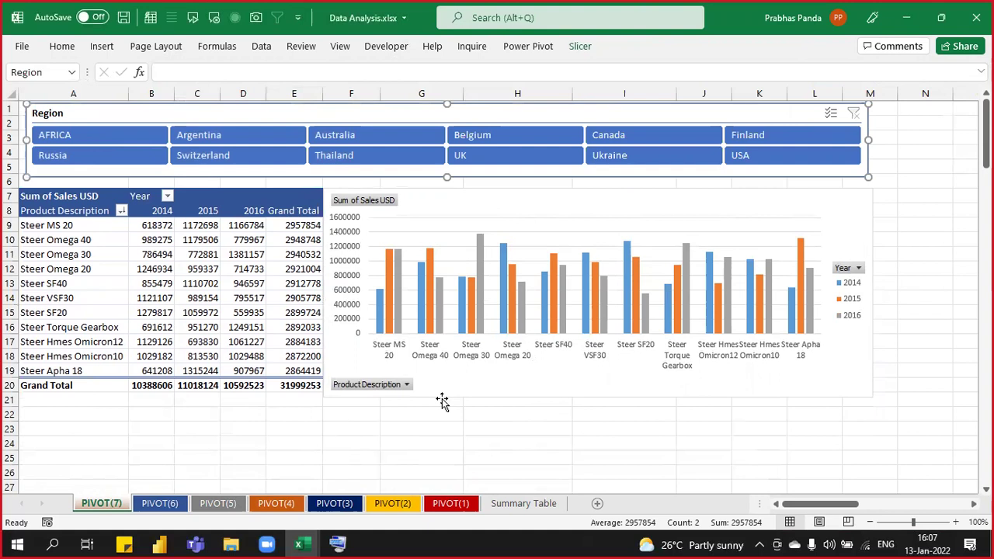
# Step: Filter by Australia, AFRICA, Belgium, Ukraine, USA and Argentina, ending on AFRICA
pyautogui.click(371, 140)
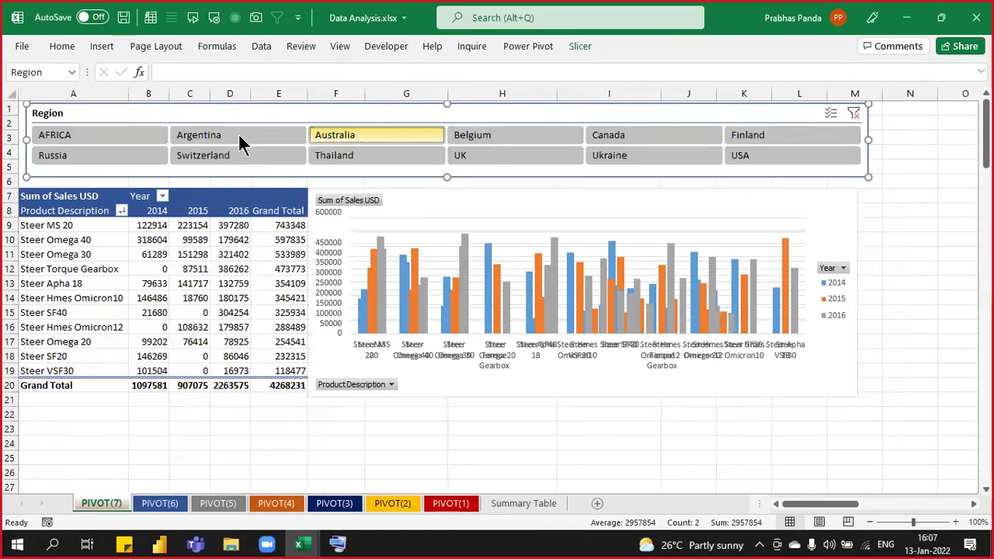
pyautogui.click(106, 133)
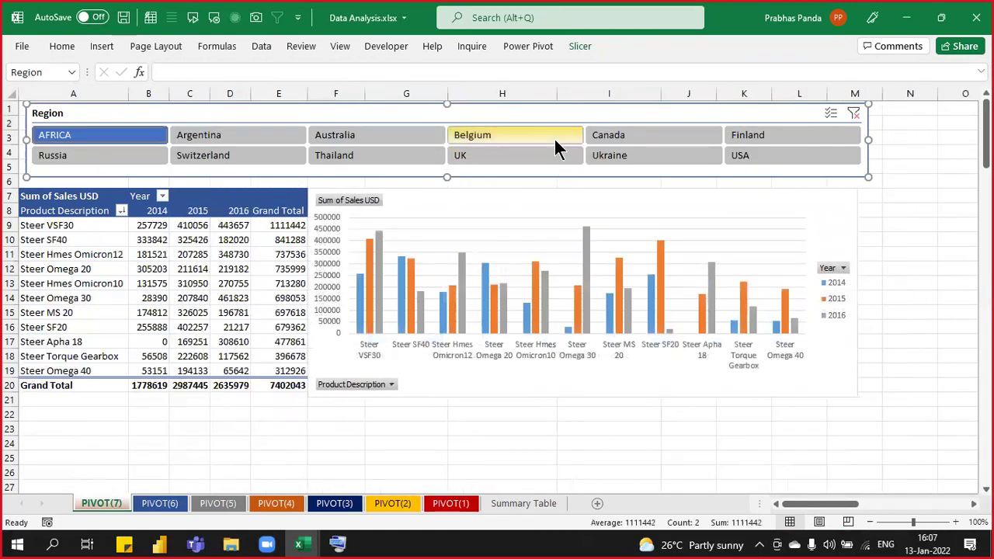
pyautogui.click(554, 137)
pyautogui.click(652, 153)
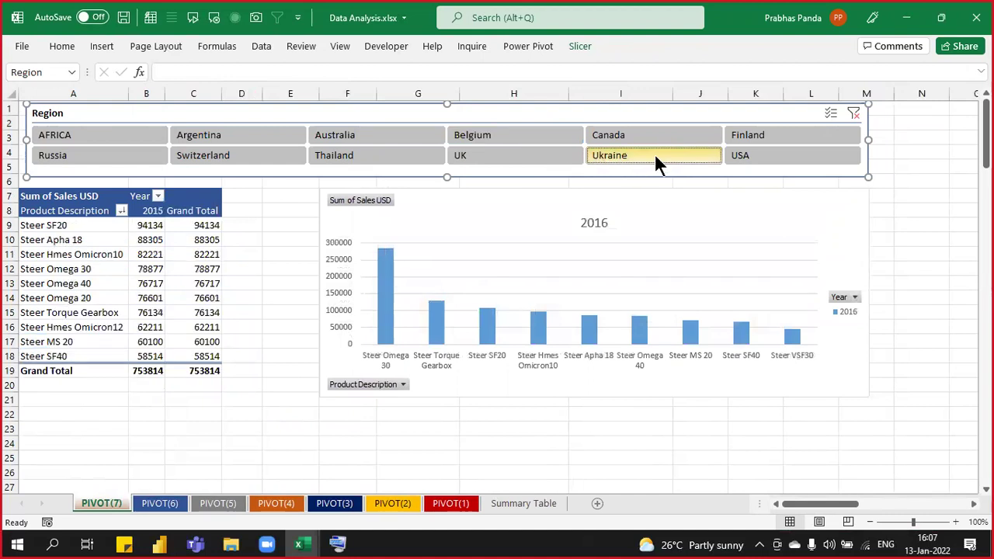
pyautogui.click(803, 156)
pyautogui.click(211, 138)
pyautogui.click(70, 136)
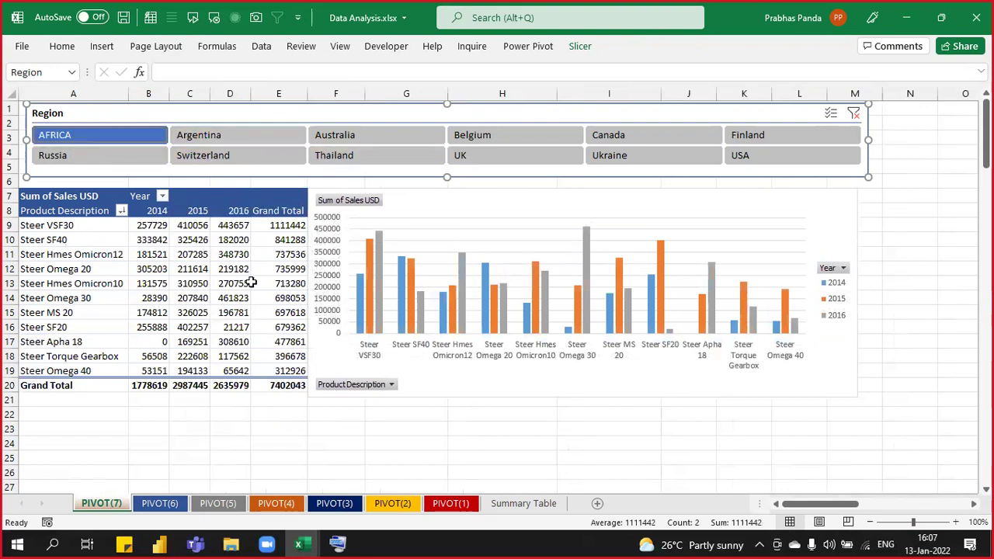
pyautogui.click(213, 329)
# Step: Clear the region filter, narrow the slicer to column H and fit the chart beneath it
pyautogui.click(724, 116)
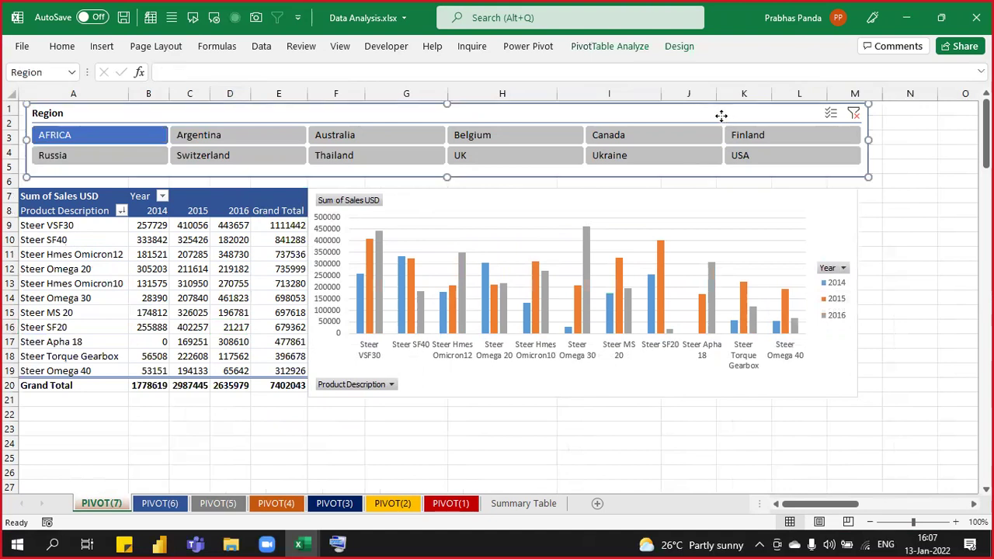
pyautogui.click(854, 114)
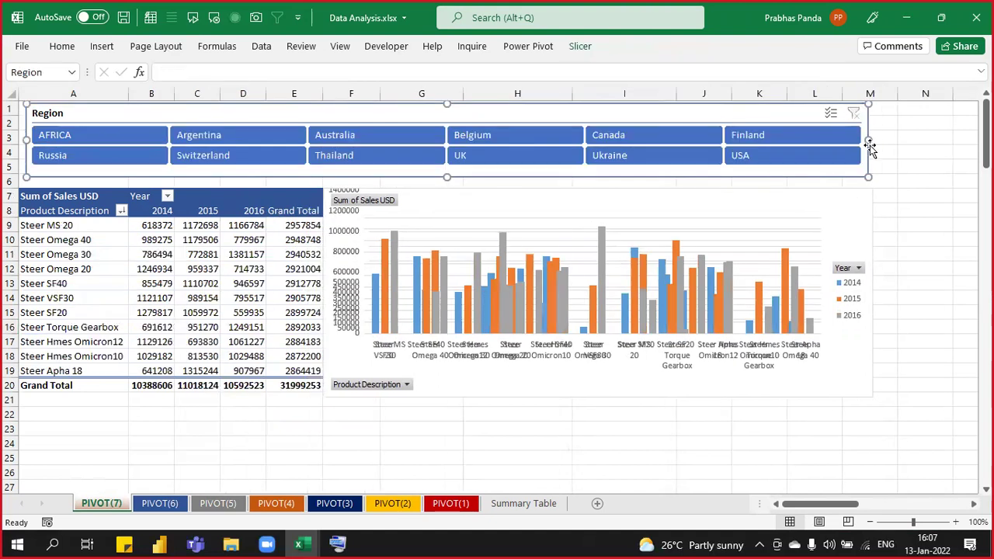
pyautogui.moveTo(868, 140); pyautogui.dragTo(580, 140)
pyautogui.moveTo(595, 204); pyautogui.dragTo(288, 191)
pyautogui.moveTo(568, 290); pyautogui.dragTo(576, 289)
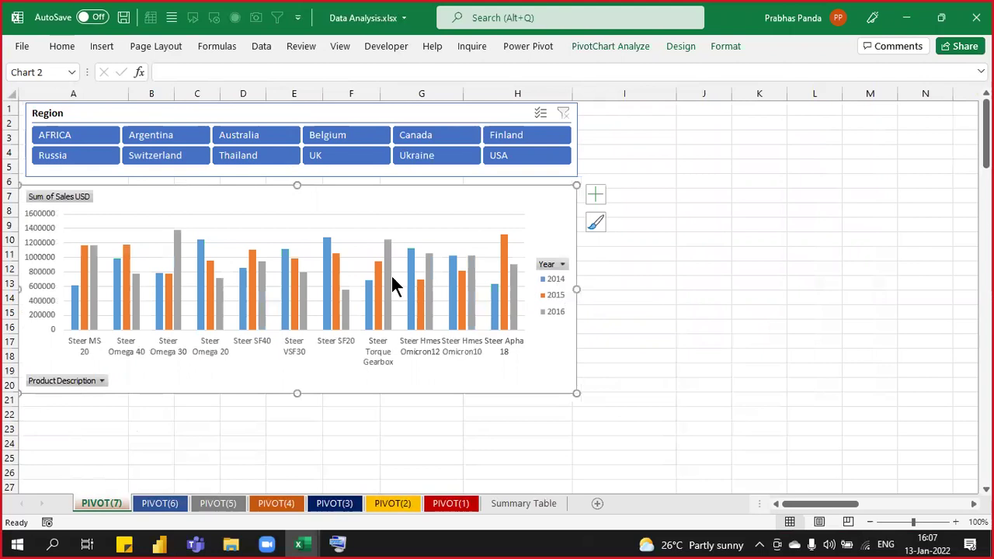
# Step: Test UK and Argentina filters, clear them, move the chart right of the pivot table, and save
pyautogui.click(320, 153)
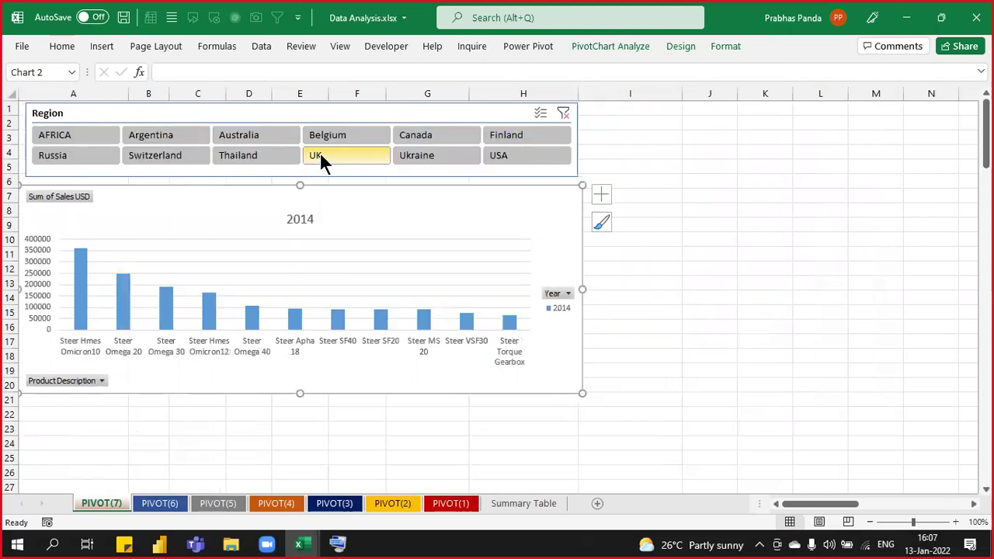
pyautogui.click(180, 133)
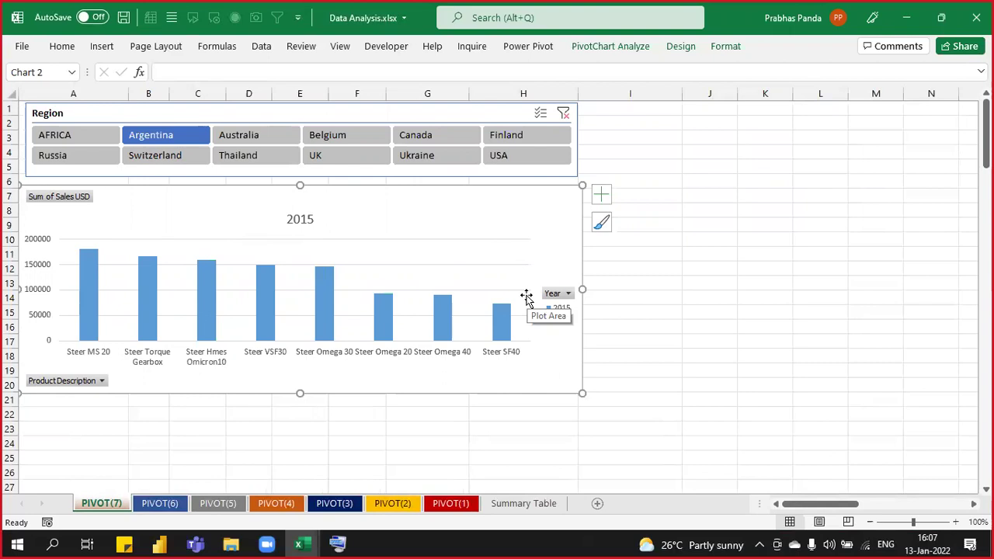
pyautogui.click(563, 114)
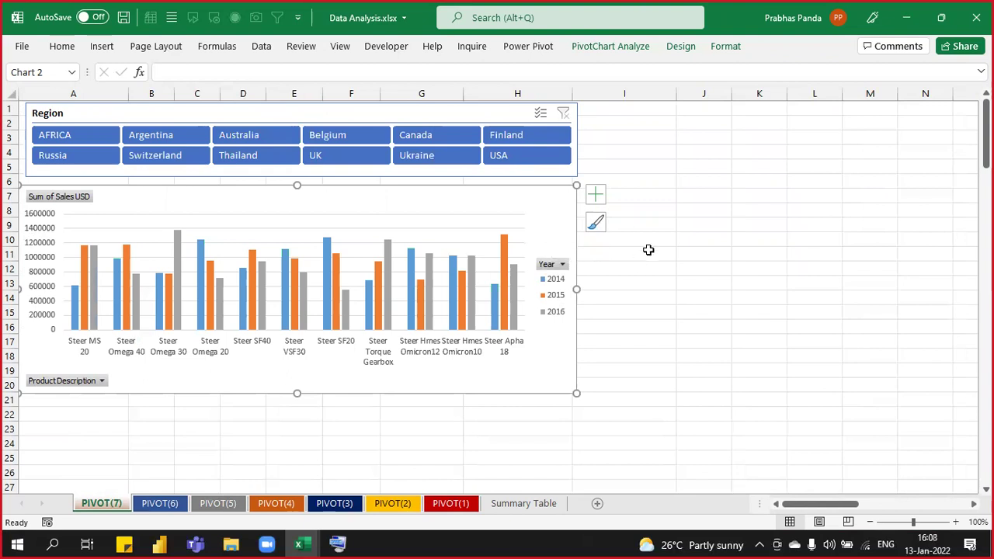
pyautogui.moveTo(438, 187); pyautogui.dragTo(744, 189)
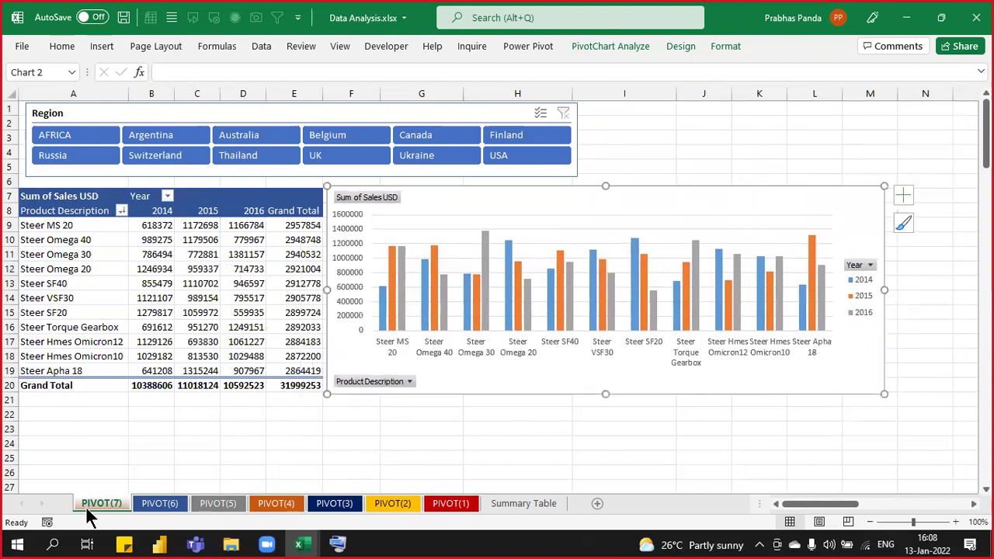
pyautogui.hotkey('ctrl', 's')
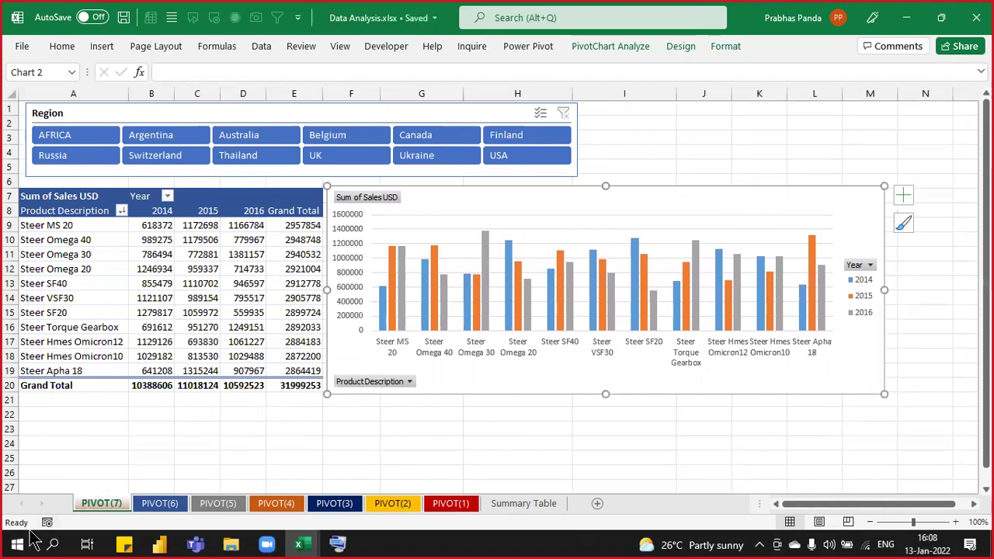
# Step: Close the Data Analysis workbook and the other open workbook without saving changes
pyautogui.click(976, 17)
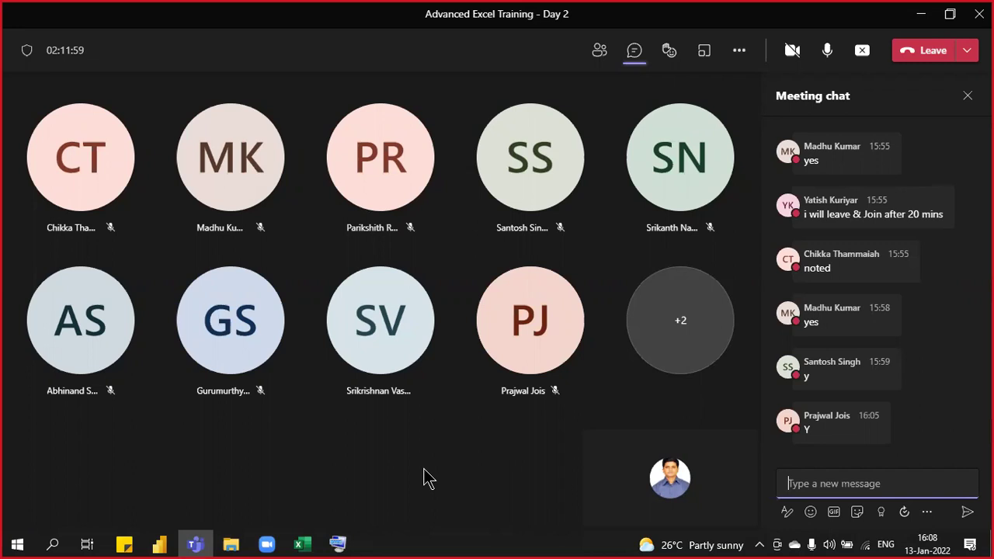
pyautogui.click(304, 546)
pyautogui.click(750, 34)
pyautogui.click(465, 361)
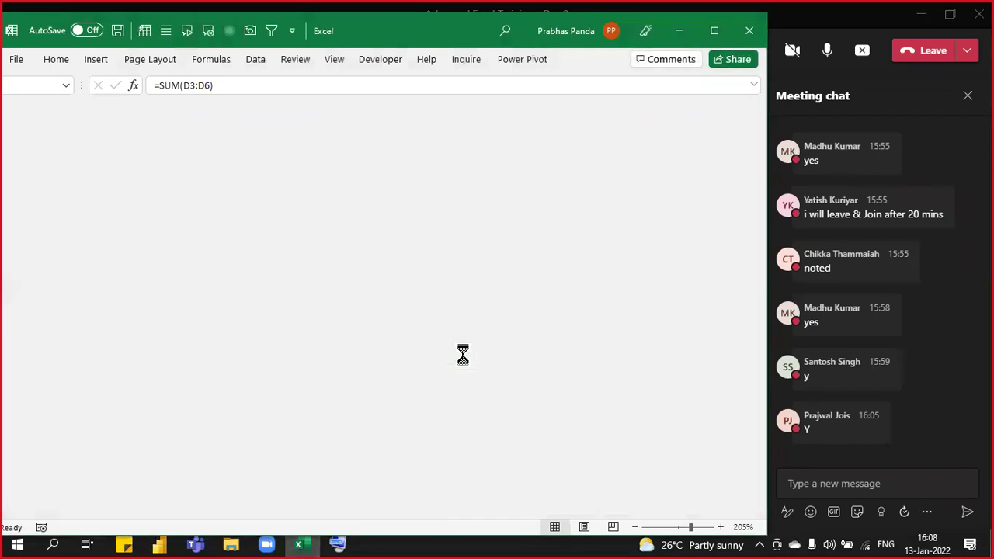
# Step: Open Exercise Models.xlsx from the Adv Excel Steer World folder
pyautogui.click(231, 544)
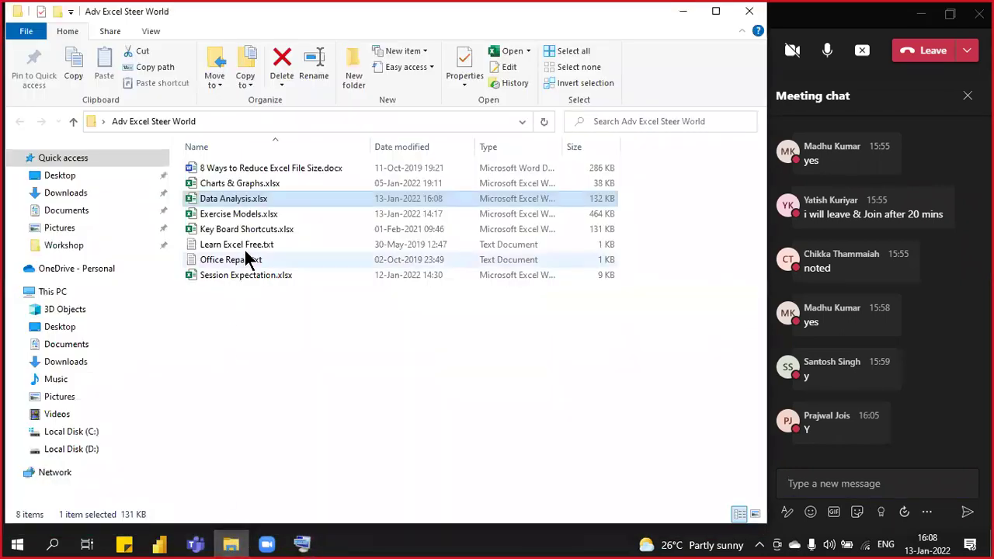
pyautogui.click(254, 215)
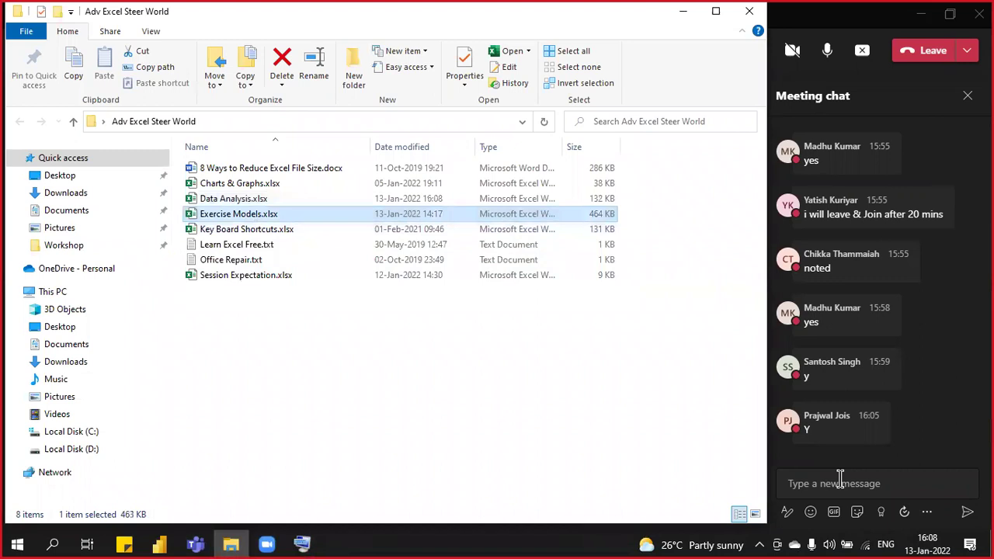
pyautogui.press('Return')
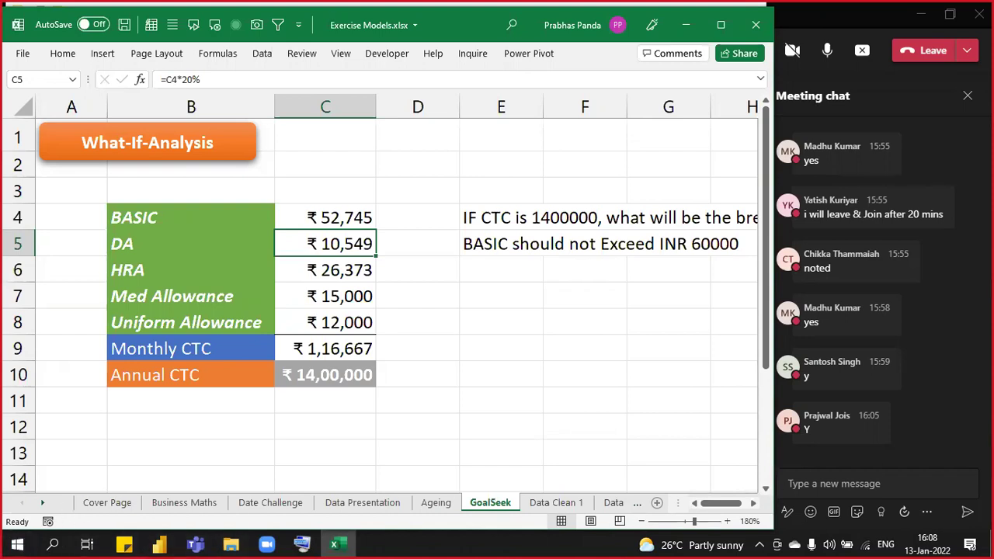
# Step: Step through the workbook's sheets until Conditional Formulae is active
pyautogui.hotkey('ctrl', 'pagedown')
pyautogui.hotkey('ctrl', 'pagedown')
pyautogui.hotkey('ctrl', 'pagedown')
pyautogui.hotkey('ctrl', 'pagedown')
pyautogui.hotkey('ctrl', 'pagedown')
pyautogui.hotkey('ctrl', 'pagedown')
pyautogui.hotkey('ctrl', 'pagedown')
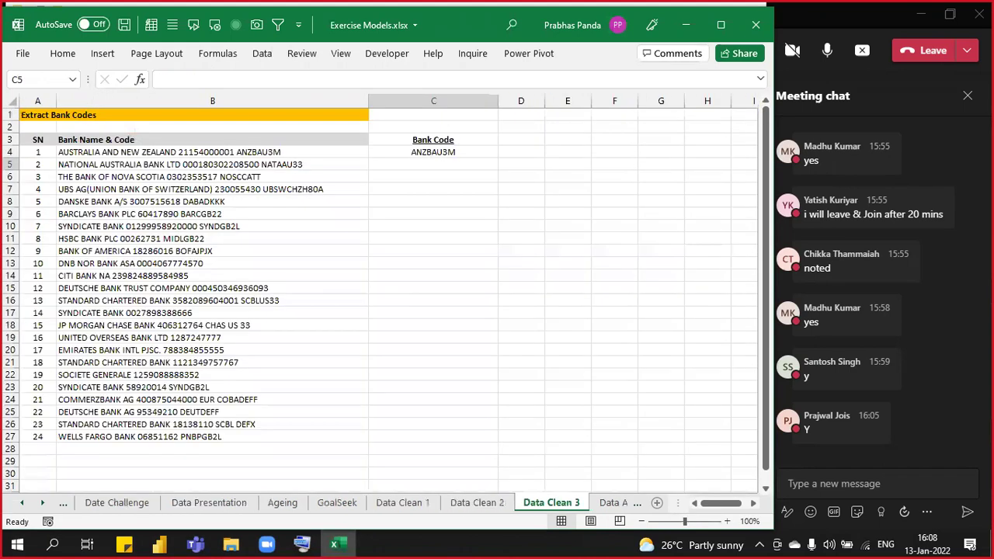
pyautogui.hotkey('ctrl', 'pagedown')
pyautogui.hotkey('ctrl', 'pagedown')
pyautogui.hotkey('ctrl', 'pagedown')
pyautogui.hotkey('ctrl', 'pagedown')
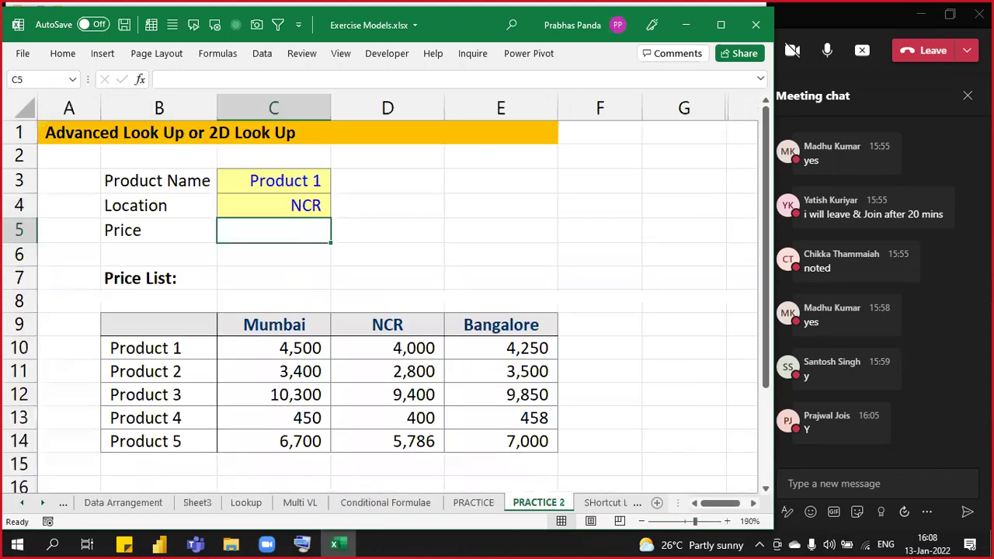
pyautogui.hotkey('ctrl', 'pageup')
pyautogui.hotkey('ctrl', 'pageup')
pyautogui.hotkey('ctrl', 'pageup')
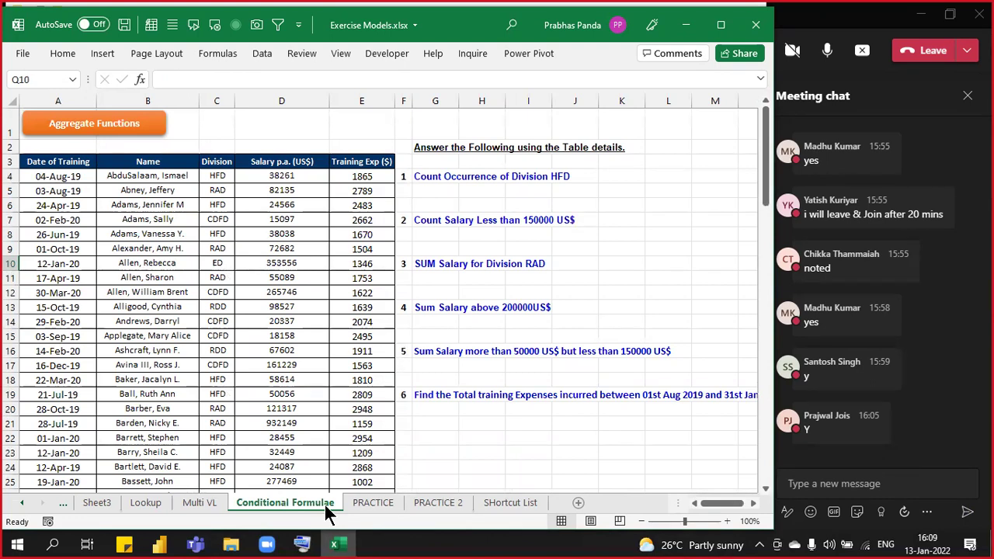
# Step: Set the empty column H's font colour to red
pyautogui.click(143, 230)
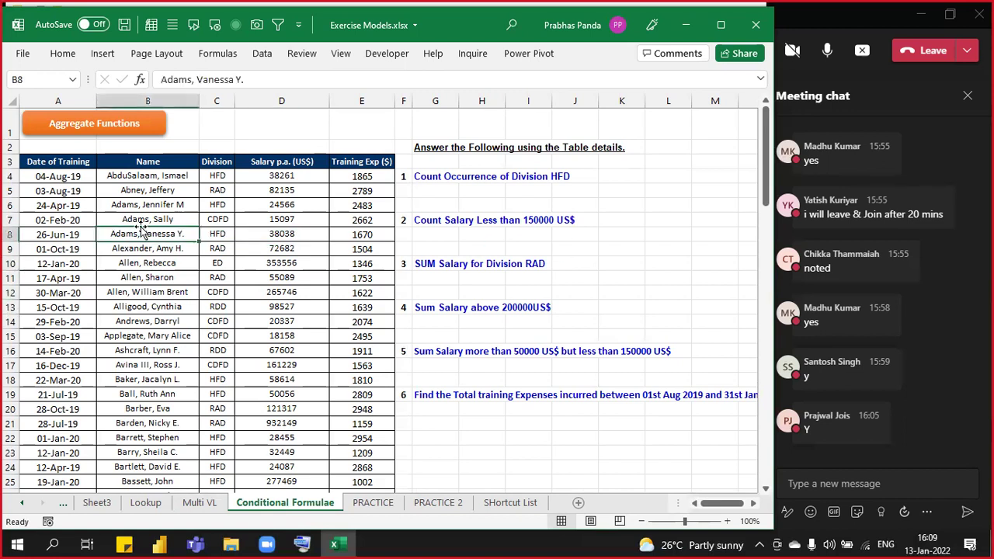
pyautogui.hotkey('ctrl', 'a')
pyautogui.press('Left')
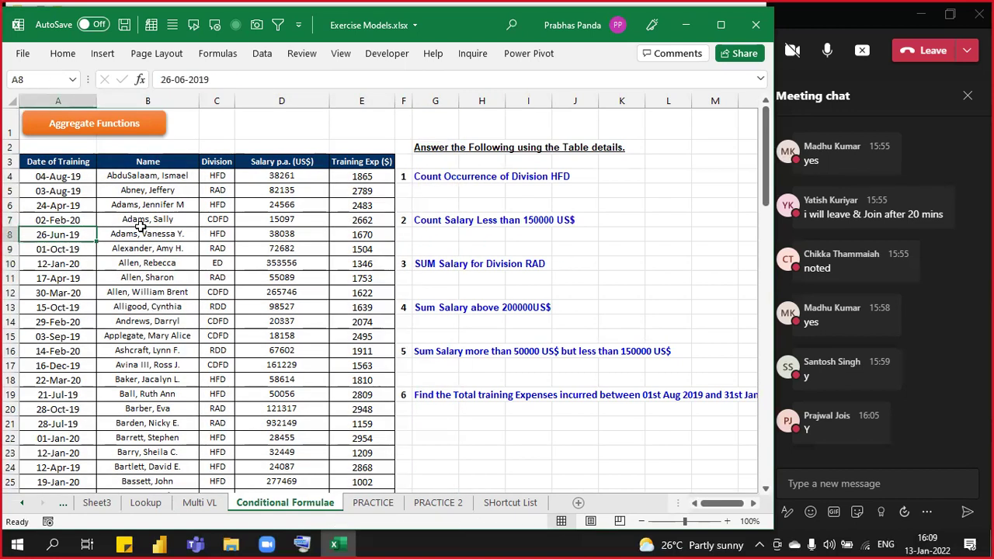
pyautogui.click(483, 99)
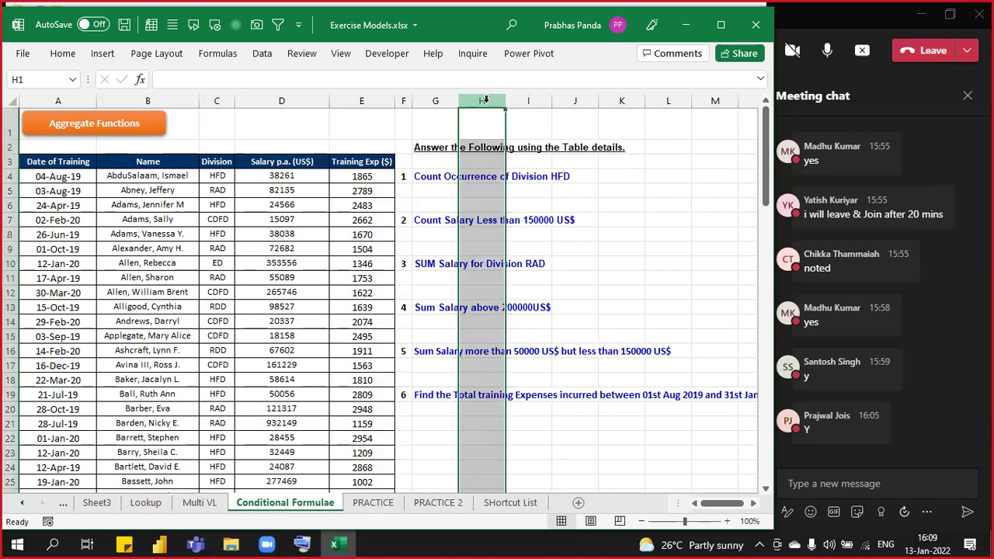
pyautogui.click(64, 54)
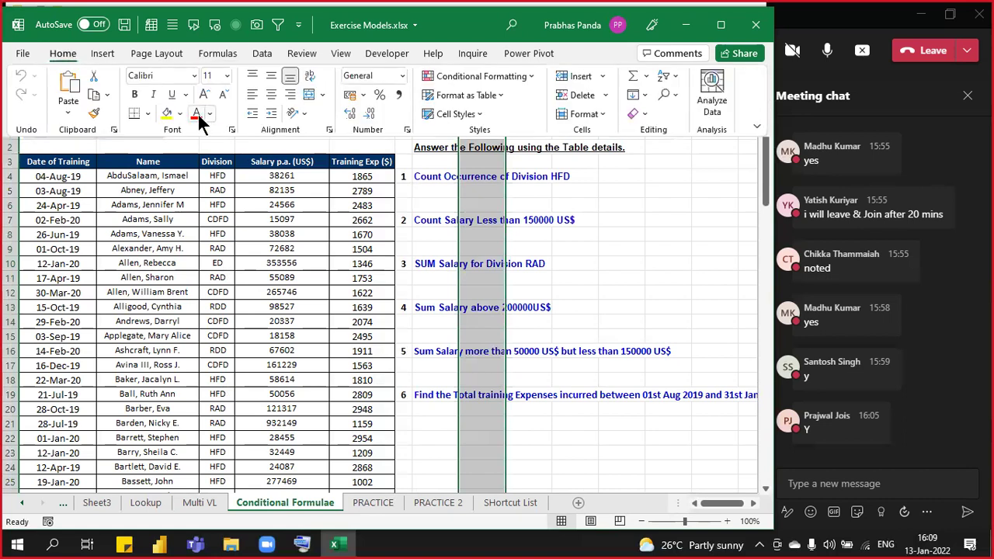
pyautogui.click(197, 113)
pyautogui.click(215, 268)
pyautogui.click(216, 268)
# Step: Autofit the column widths of the training table A3:E94
pyautogui.click(49, 159)
pyautogui.moveTo(49, 159); pyautogui.dragTo(361, 205)
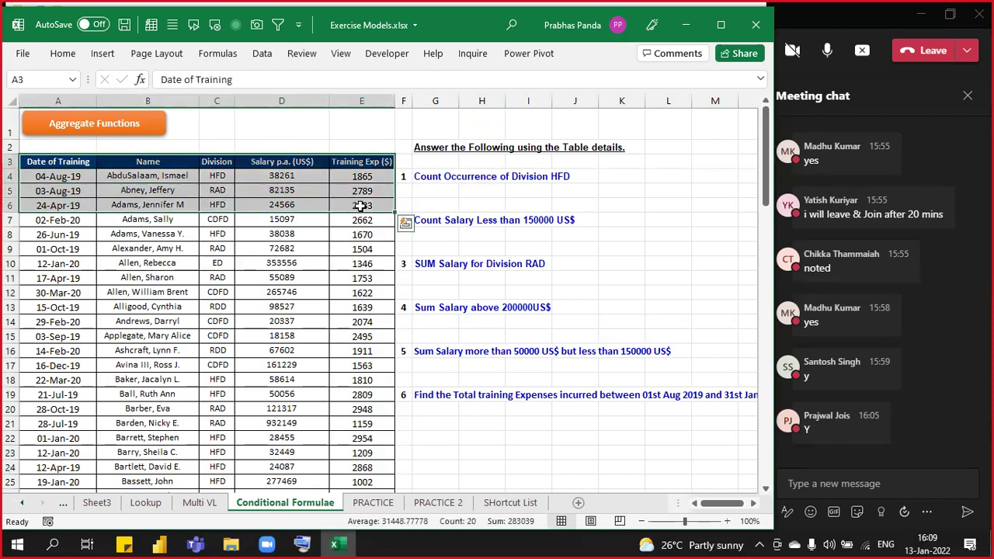
pyautogui.hotkey('ctrl', 'shift', 'Down')
pyautogui.press('alt')
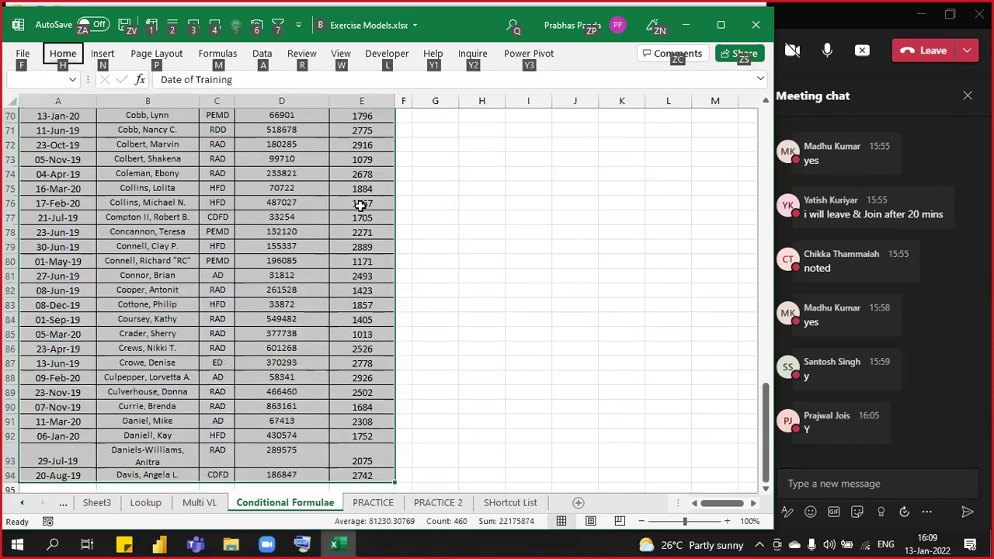
pyautogui.hotkey('ctrl', 'BackSpace')
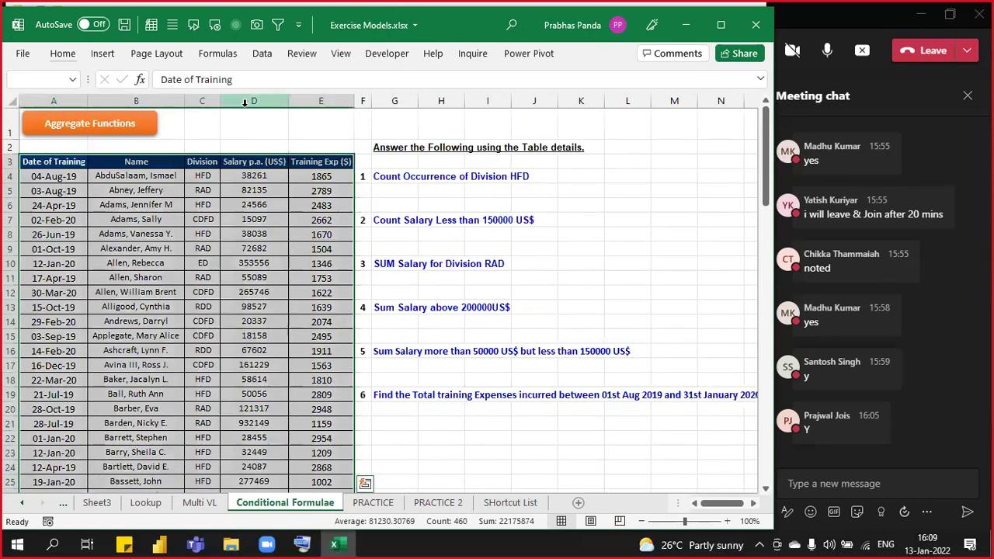
pyautogui.click(253, 129)
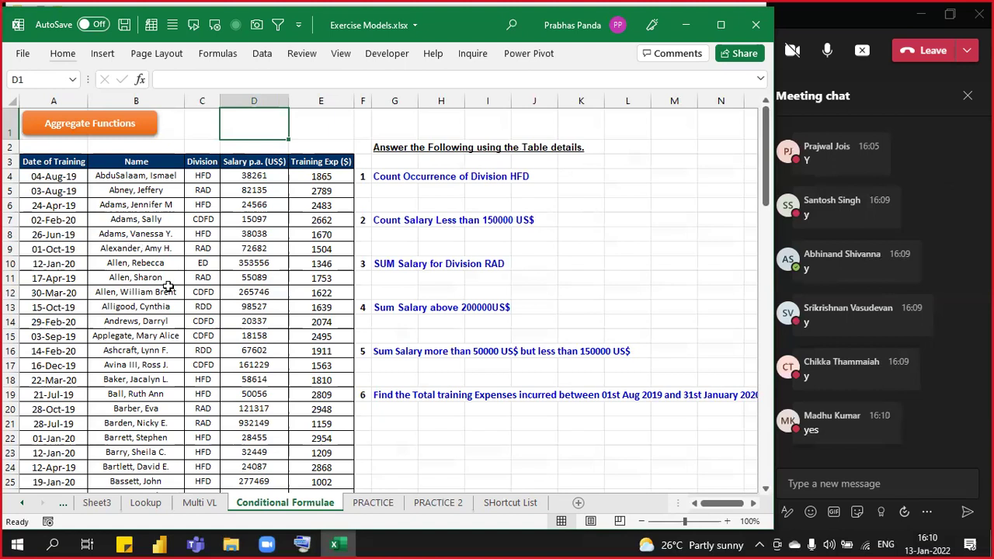
# Step: Point out the Date, Division, Salary and Training Exp columns, then go to question 1 in G4
pyautogui.moveTo(53, 162); pyautogui.dragTo(56, 350)
pyautogui.moveTo(144, 169); pyautogui.dragTo(166, 264)
pyautogui.moveTo(202, 163); pyautogui.dragTo(203, 365)
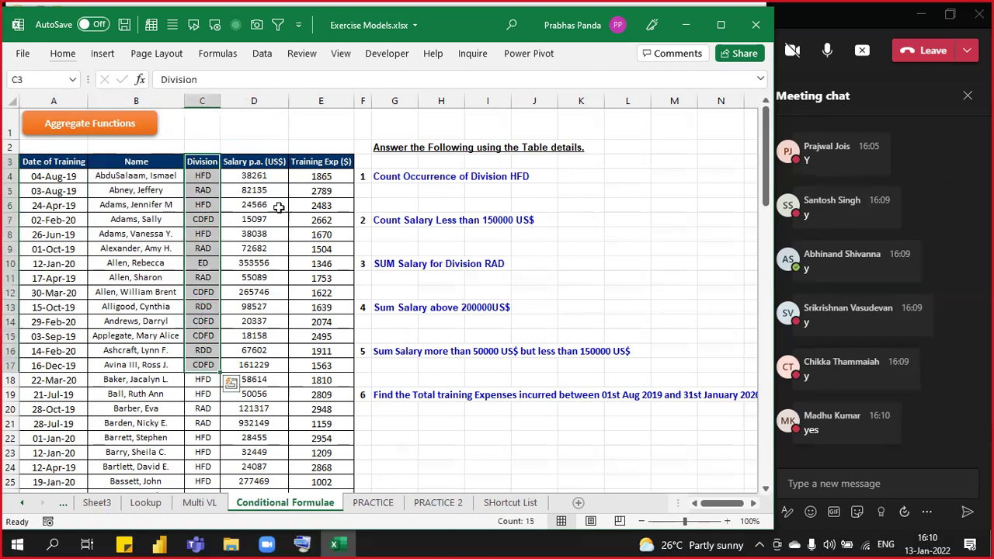
pyautogui.moveTo(256, 161); pyautogui.dragTo(300, 326)
pyautogui.moveTo(331, 161); pyautogui.dragTo(301, 360)
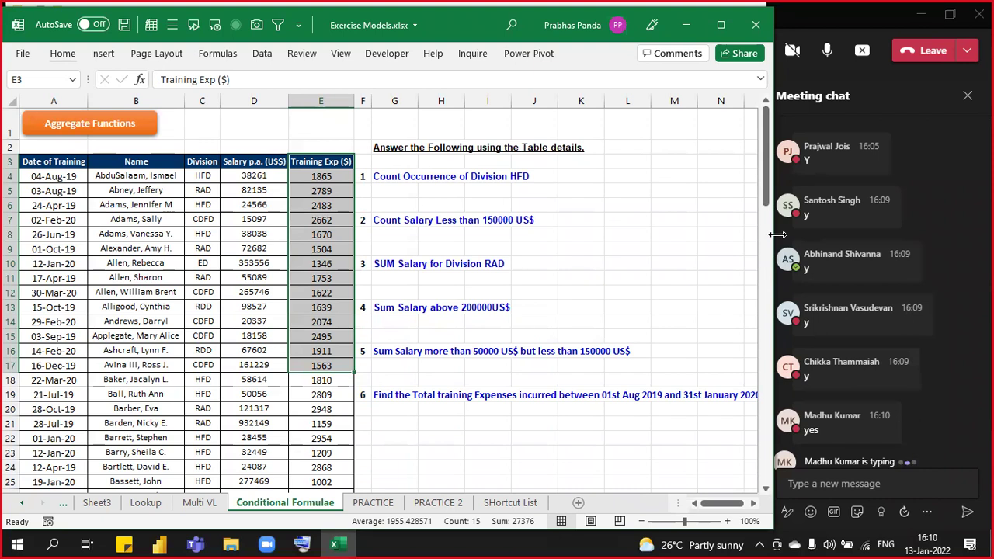
pyautogui.moveTo(778, 235); pyautogui.dragTo(799, 235)
pyautogui.click(388, 175)
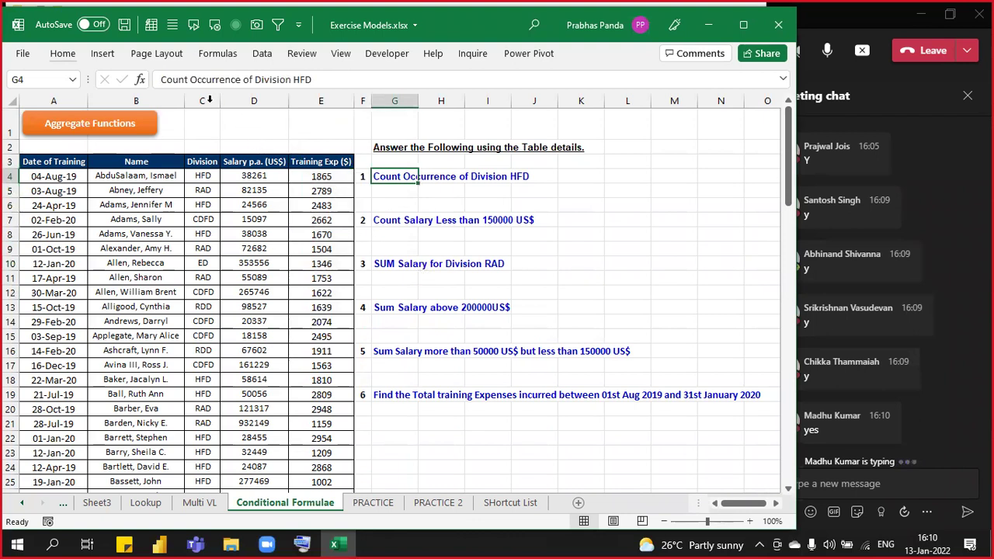
# Step: Enter =COUNTIF(C4:C94,"HFD") in G5, returning 28
pyautogui.click(208, 99)
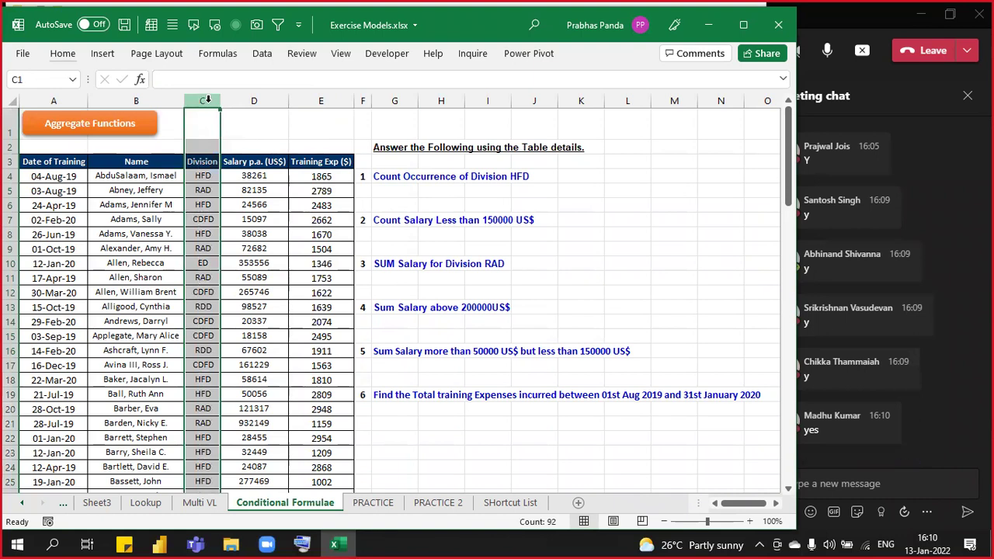
pyautogui.press('Down')
pyautogui.press('Down')
pyautogui.press('Right')
pyautogui.press('Right')
pyautogui.press('Right')
pyautogui.press('Right')
pyautogui.press('Down')
pyautogui.press('Down')
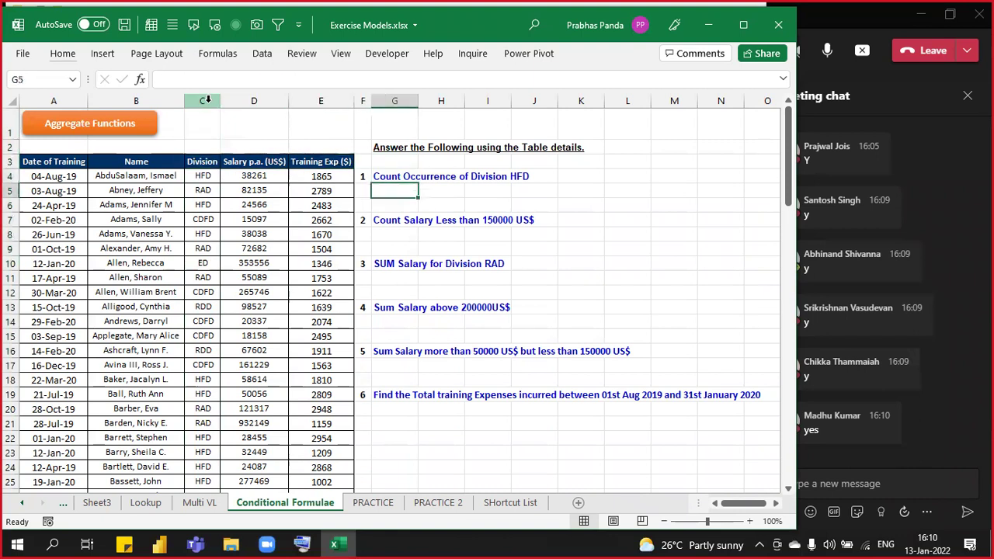
pyautogui.write('=C')
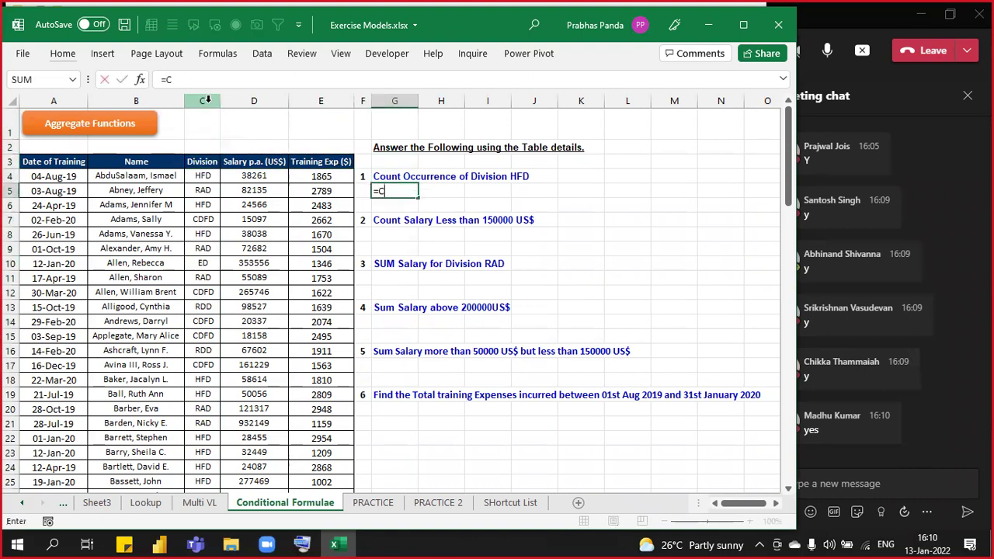
pyautogui.write('OUNTIF(')
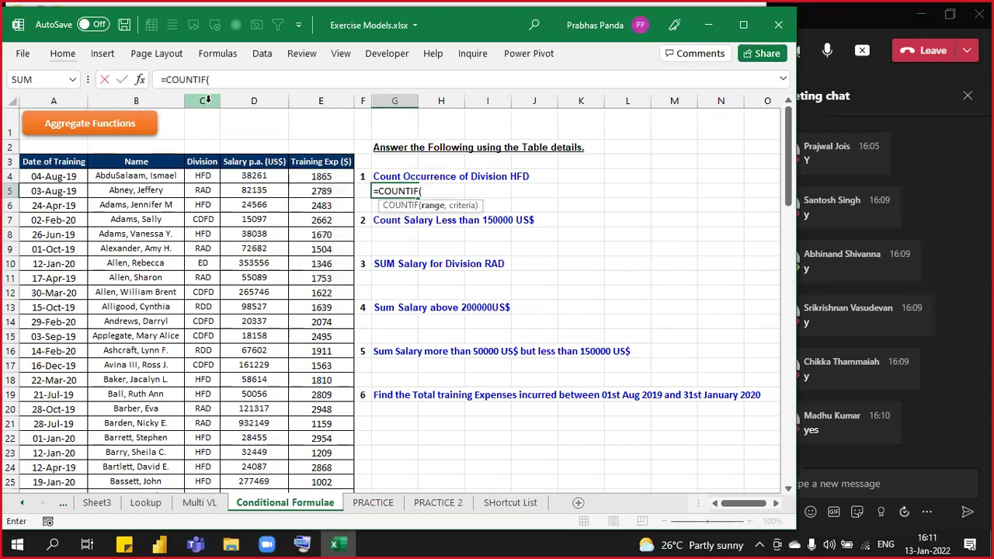
pyautogui.press('Left')
pyautogui.press('Left')
pyautogui.press('Left')
pyautogui.press('Left')
pyautogui.press('Up')
pyautogui.hotkey('ctrl', 'shift', 'Down')
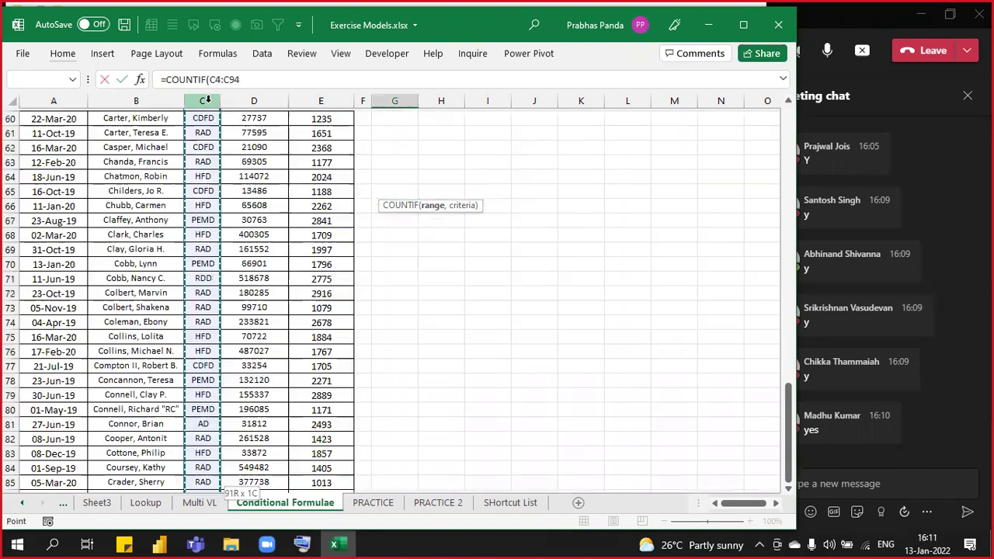
pyautogui.write(',')
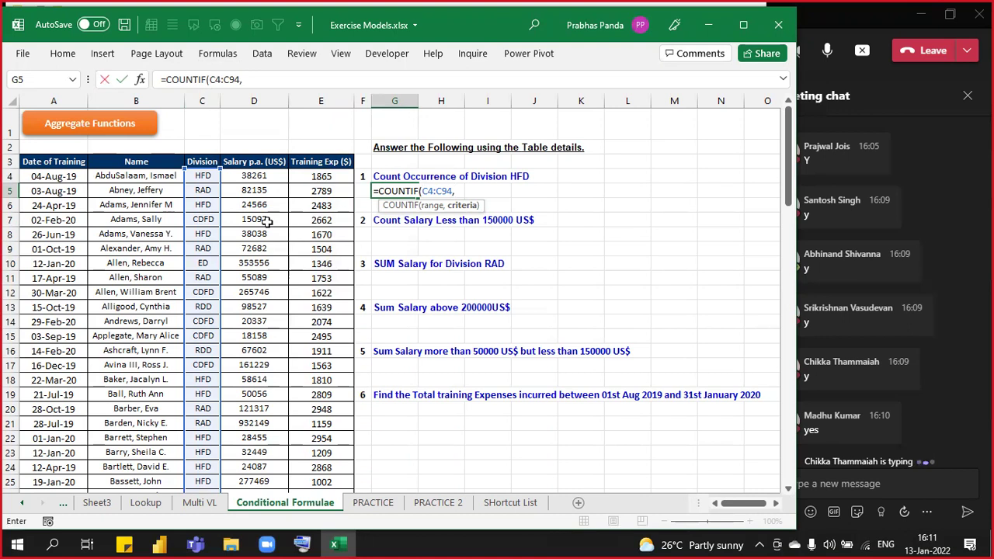
pyautogui.click(199, 179)
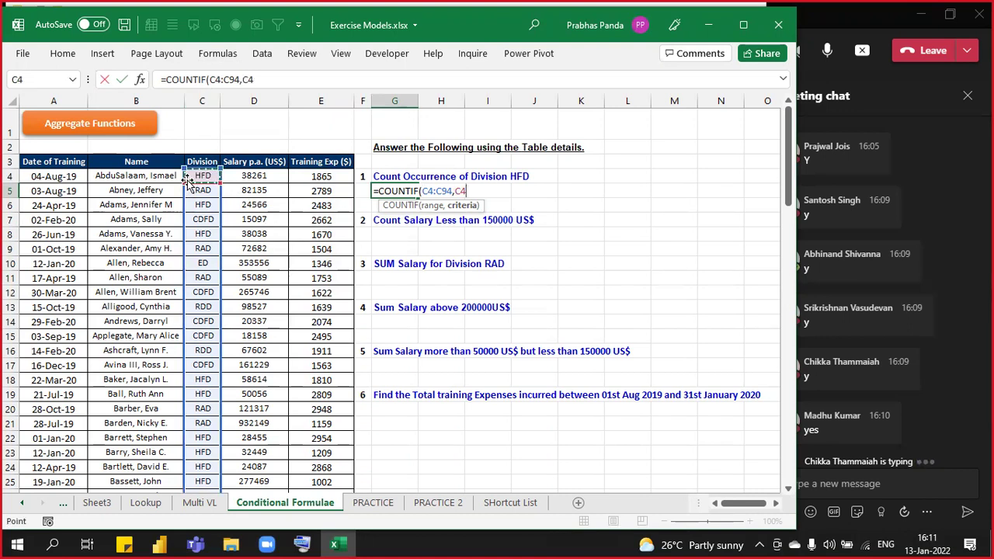
pyautogui.press('BackSpace')
pyautogui.press('BackSpace')
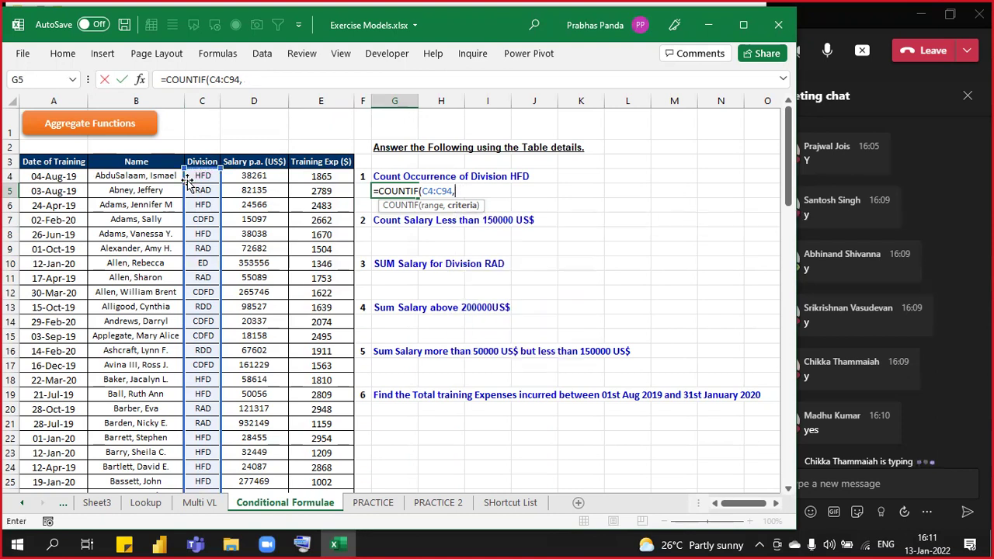
pyautogui.write('"HFD"')
pyautogui.hotkey('ctrl', 'Return')
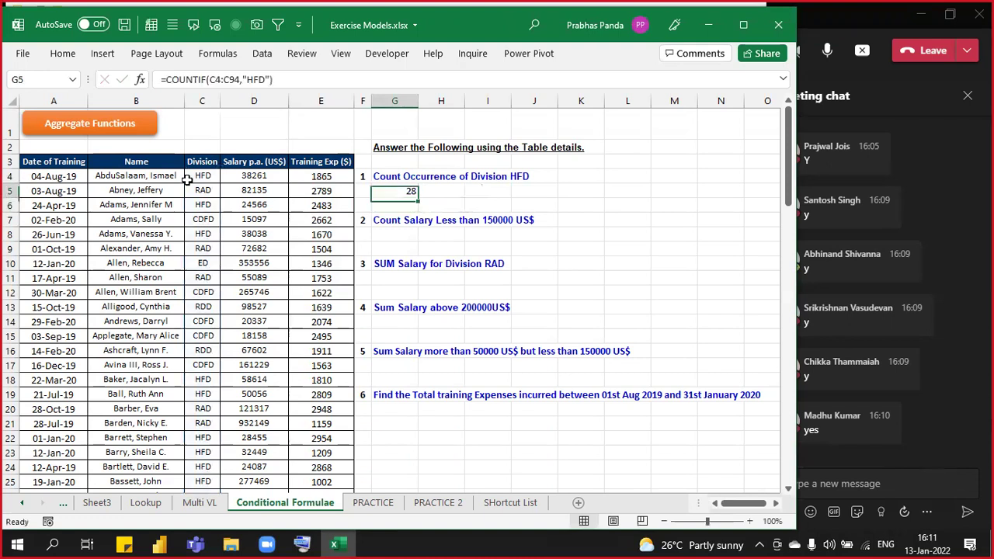
# Step: Centre the answer 28 and paste the formula as text into H5
pyautogui.press('alt')
pyautogui.press('h')
pyautogui.press('a')
pyautogui.press('c')
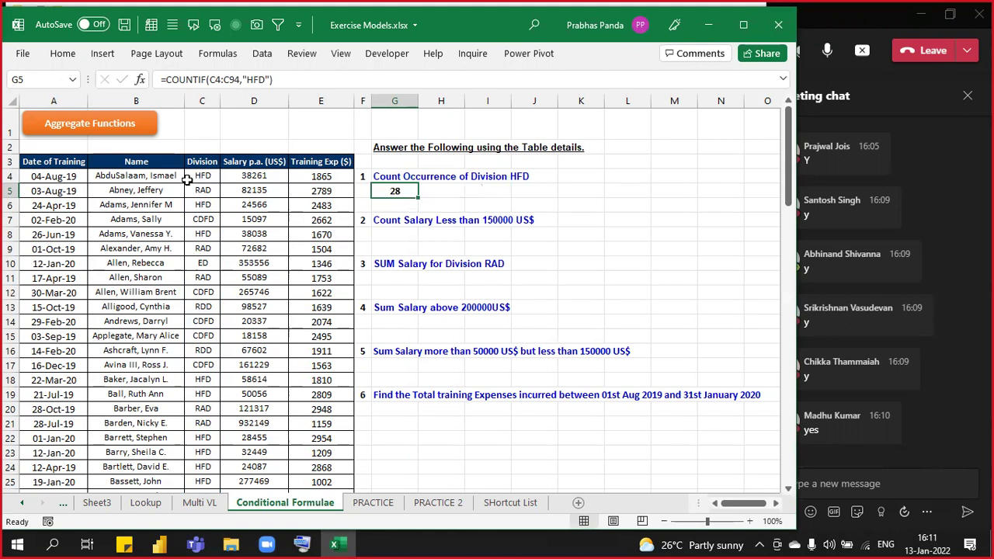
pyautogui.press('F2')
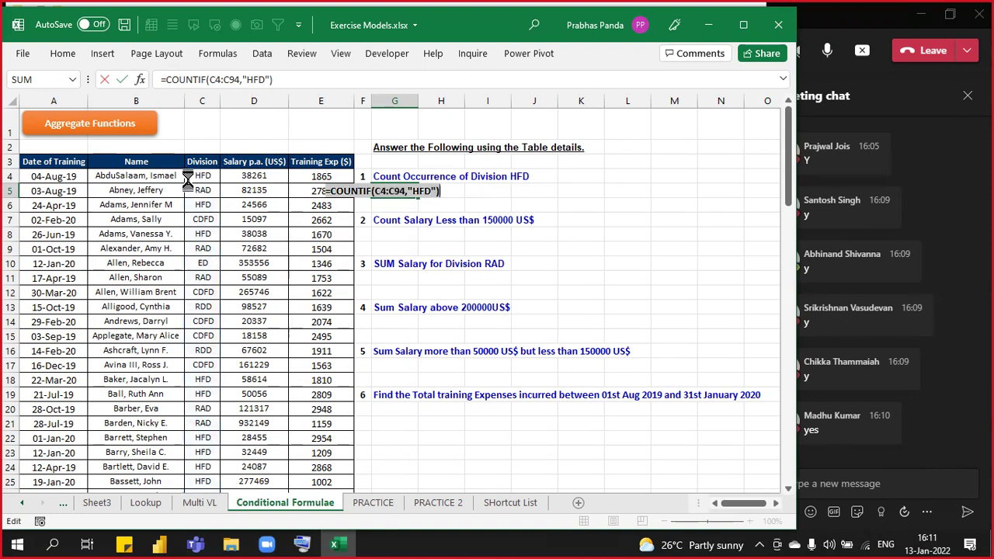
pyautogui.press('Tab')
pyautogui.press('F2')
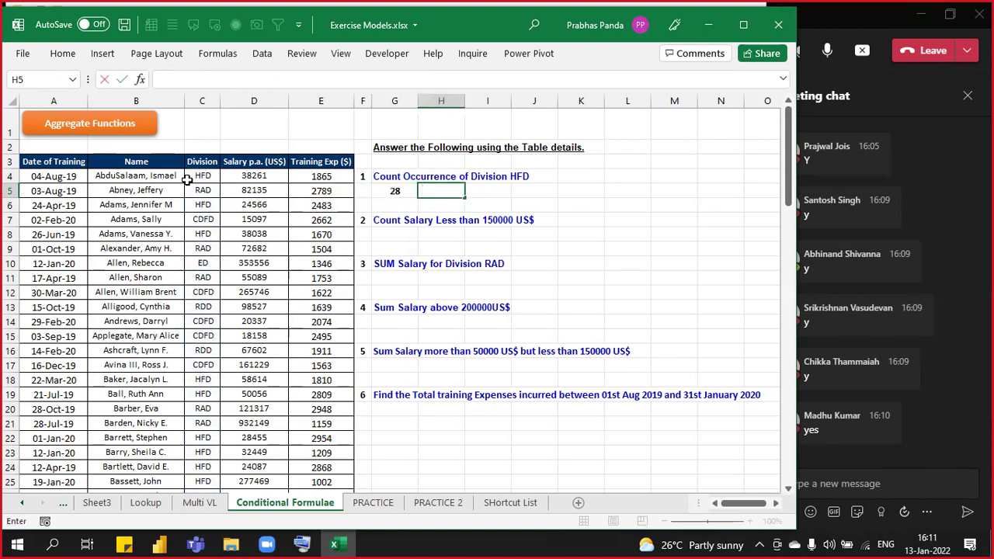
pyautogui.hotkey('ctrl', 'v')
pyautogui.press('Return')
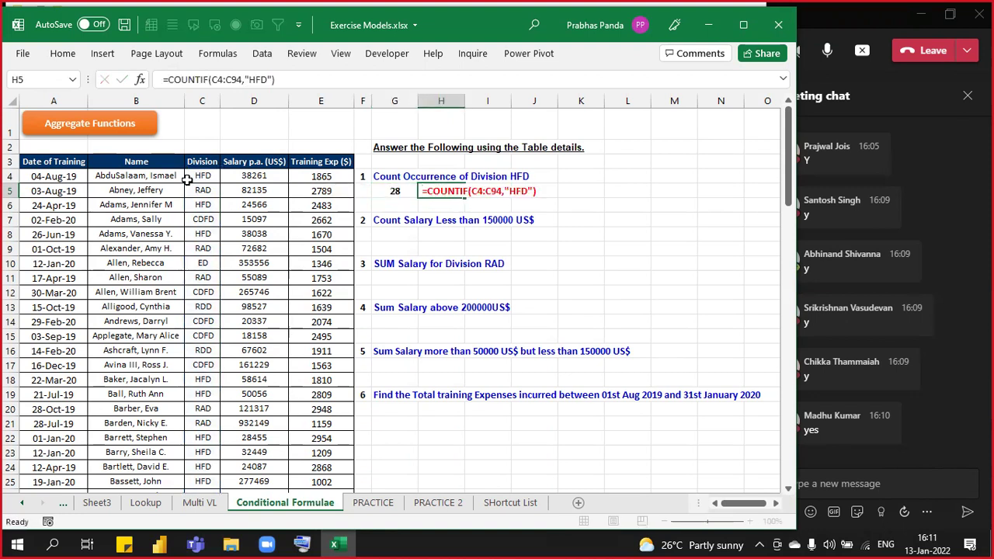
# Step: Send =COUNTIF(C4:C94,"HFD") as a message in the Teams meeting chat
pyautogui.click(906, 473)
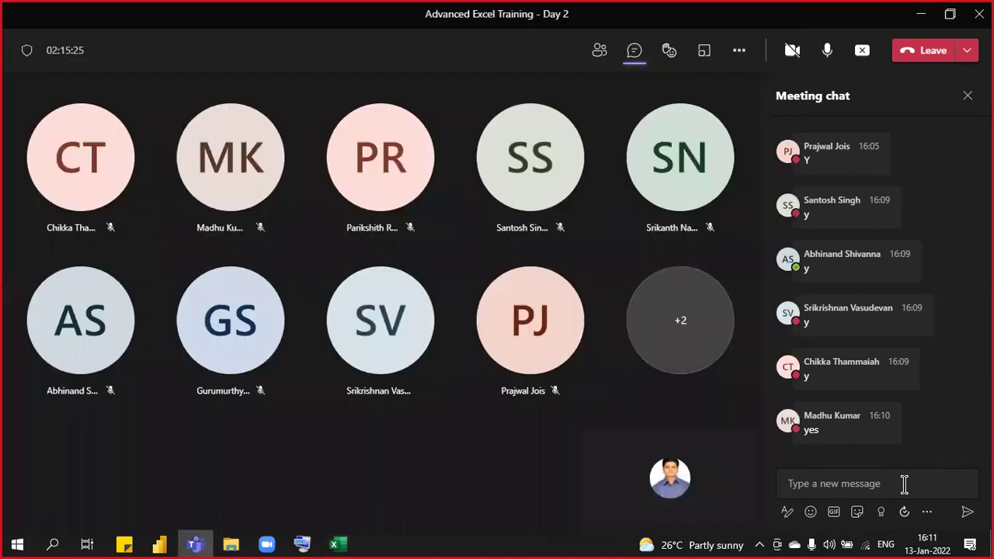
pyautogui.hotkey('ctrl', 'v')
pyautogui.press('Return')
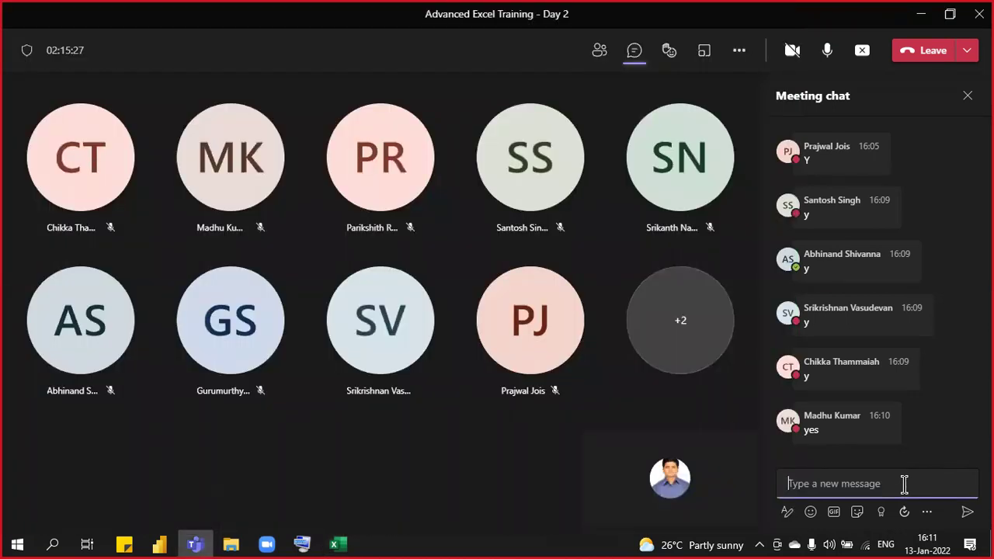
pyautogui.hotkey('alt', 'Tab')
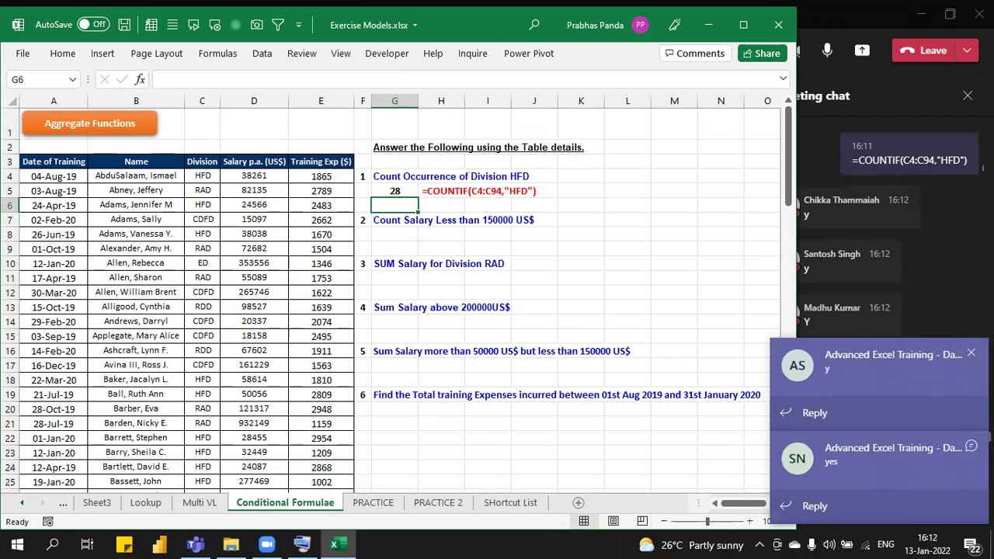
# Step: Dismiss the chat notifications and select answer cell G8 for question 2
pyautogui.click(971, 355)
pyautogui.click(971, 450)
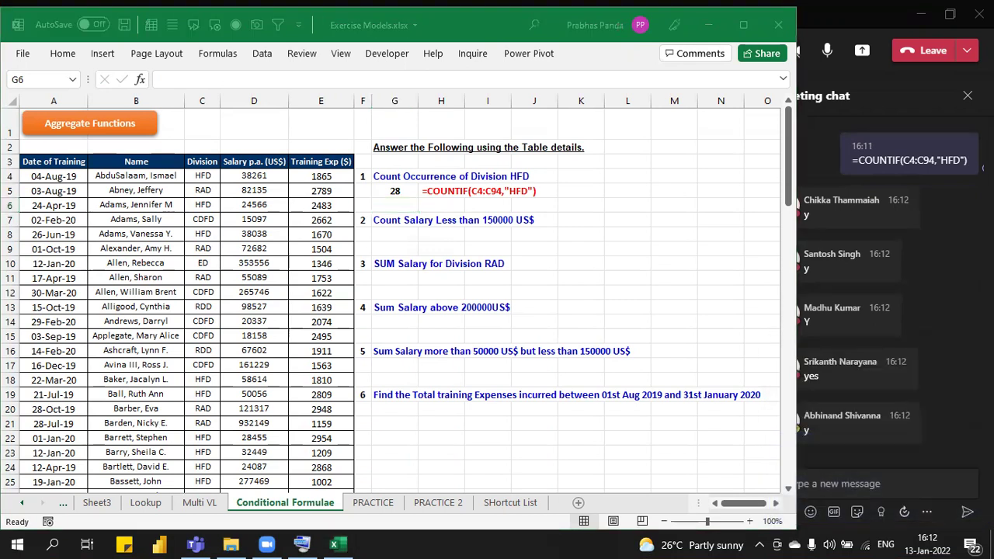
pyautogui.click(392, 233)
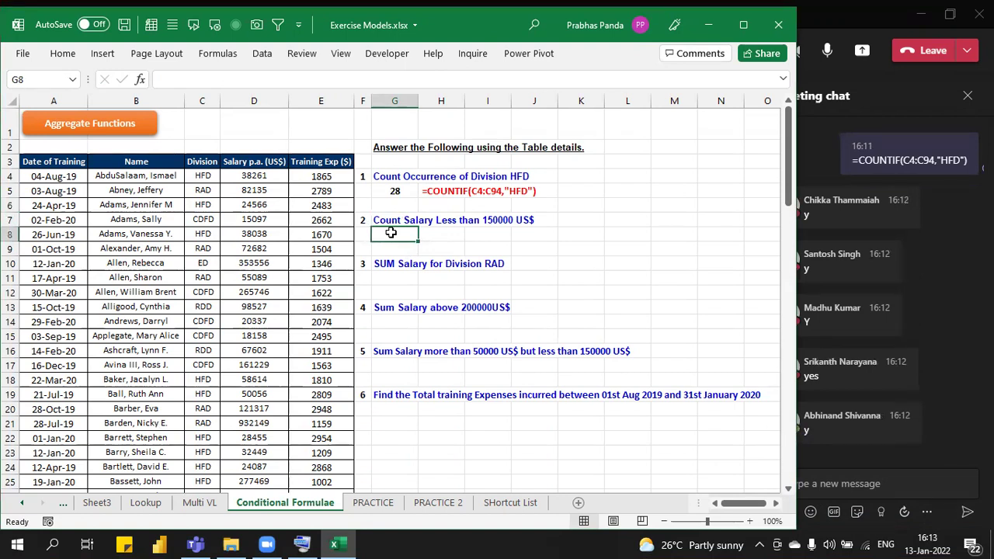
pyautogui.click(259, 100)
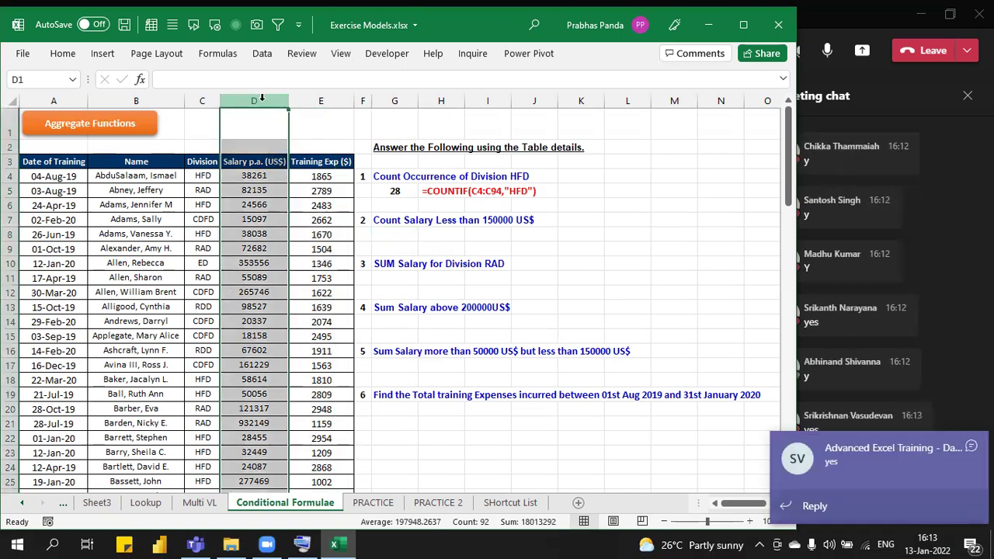
pyautogui.click(971, 453)
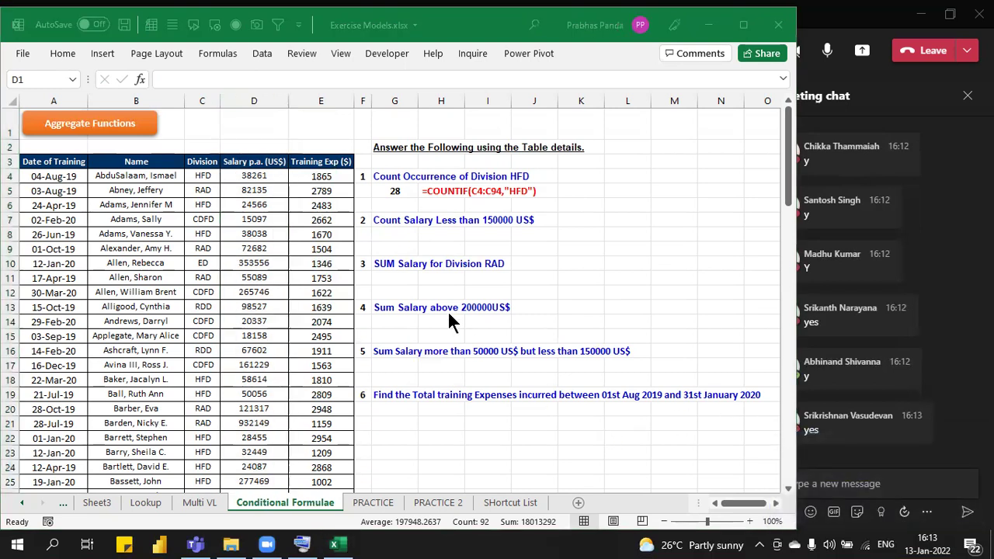
pyautogui.click(388, 232)
pyautogui.click(388, 233)
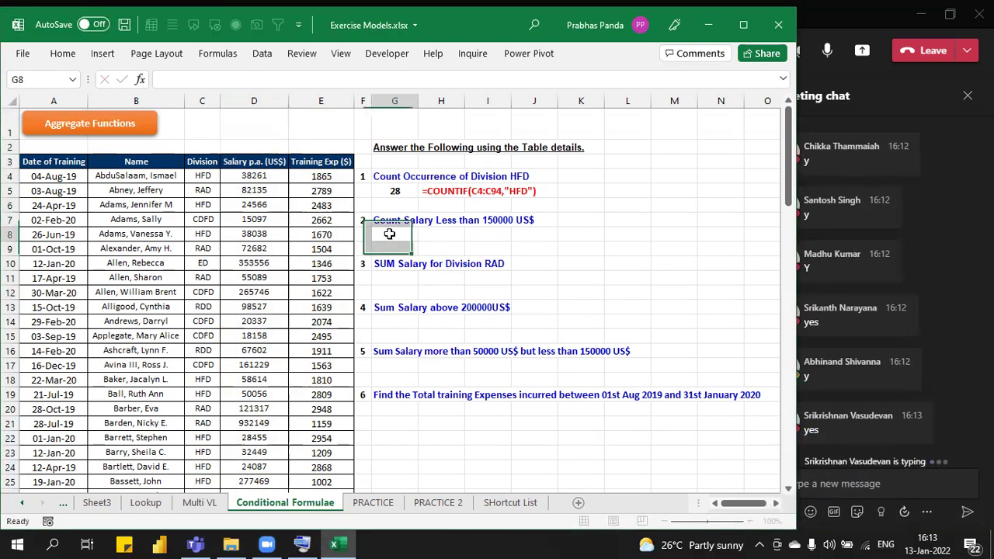
# Step: Enter =COUNTIF(D4:D94,"<150000") in G8, returning 51
pyautogui.write('=')
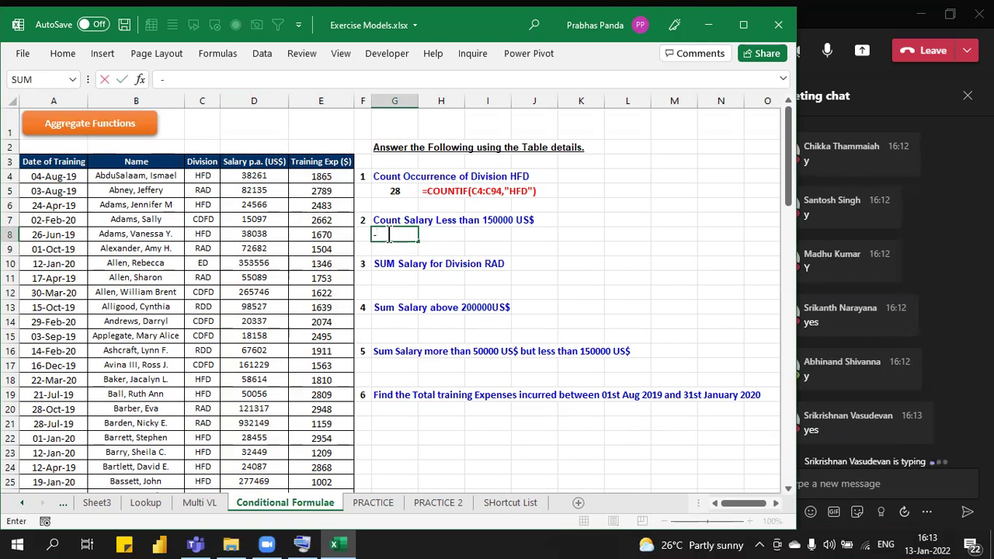
pyautogui.write('COUN')
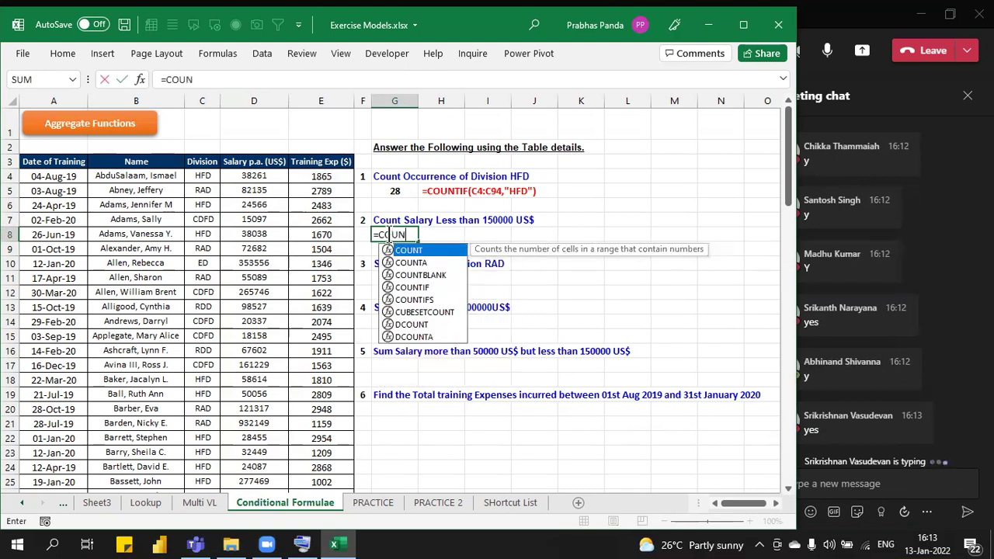
pyautogui.write('TIF(')
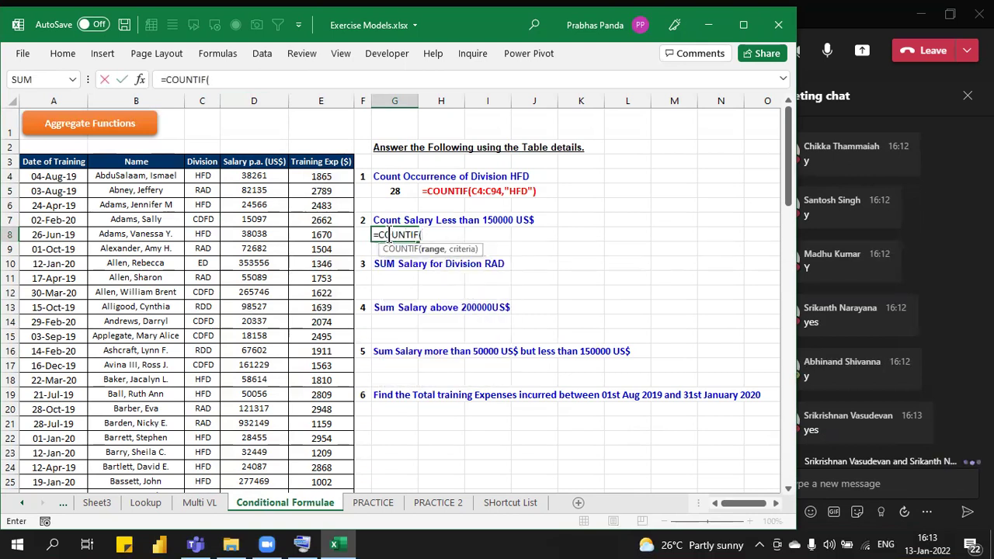
pyautogui.press('Left')
pyautogui.press('Left')
pyautogui.press('Left')
pyautogui.press('Down')
pyautogui.press('Down')
pyautogui.press('Down')
pyautogui.press('Down')
pyautogui.press('Down')
pyautogui.press('Down')
pyautogui.press('Down')
pyautogui.press('Down')
pyautogui.press('Down')
pyautogui.press('Down')
pyautogui.press('Down')
pyautogui.press('Down')
pyautogui.press('Down')
pyautogui.press('Down')
pyautogui.press('Down')
pyautogui.press('Down')
pyautogui.press('Down')
pyautogui.press('Down')
pyautogui.press('Down')
pyautogui.press('Down')
pyautogui.press('Up')
pyautogui.hotkey('ctrl', 'Up')
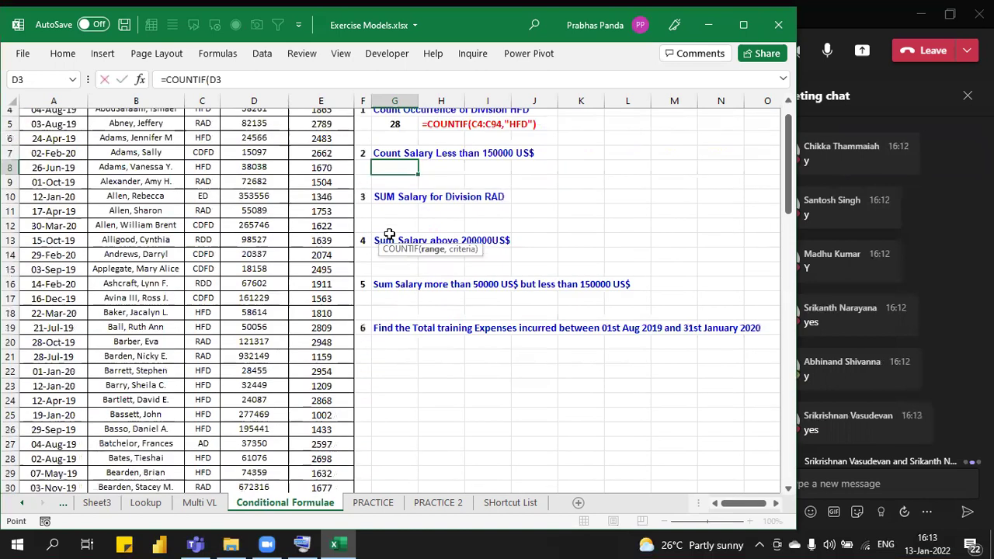
pyautogui.press('Down')
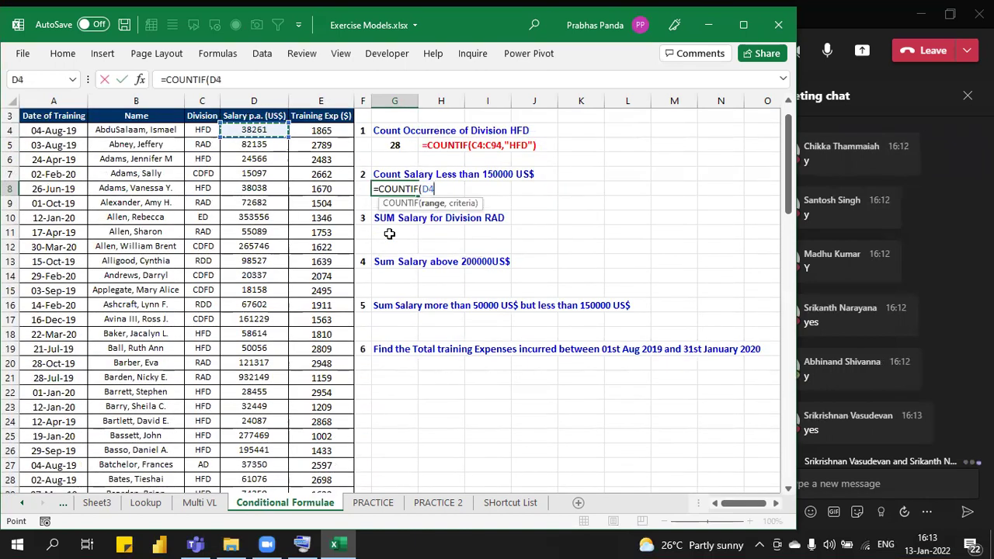
pyautogui.hotkey('ctrl', 'shift', 'Down')
pyautogui.write(',')
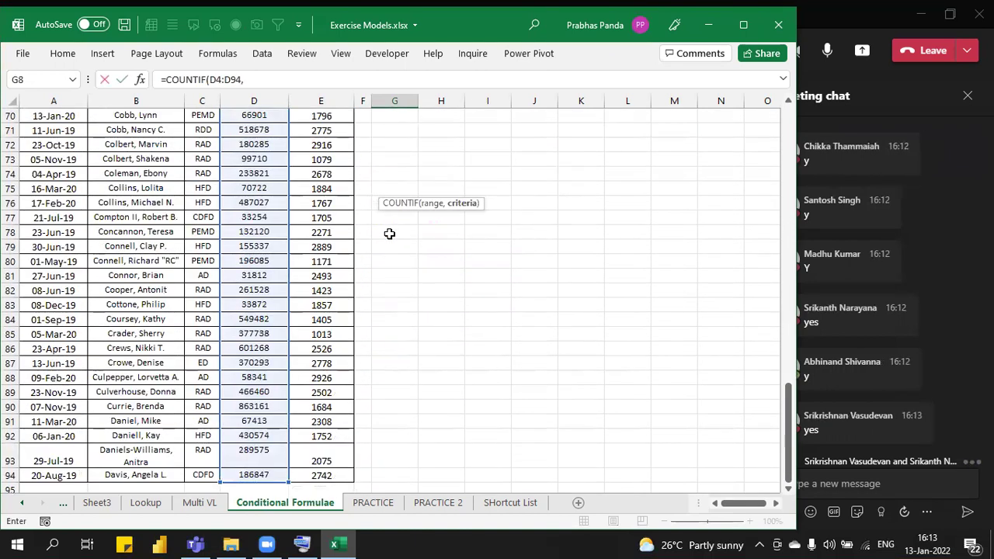
pyautogui.scroll(20, 390, 234)
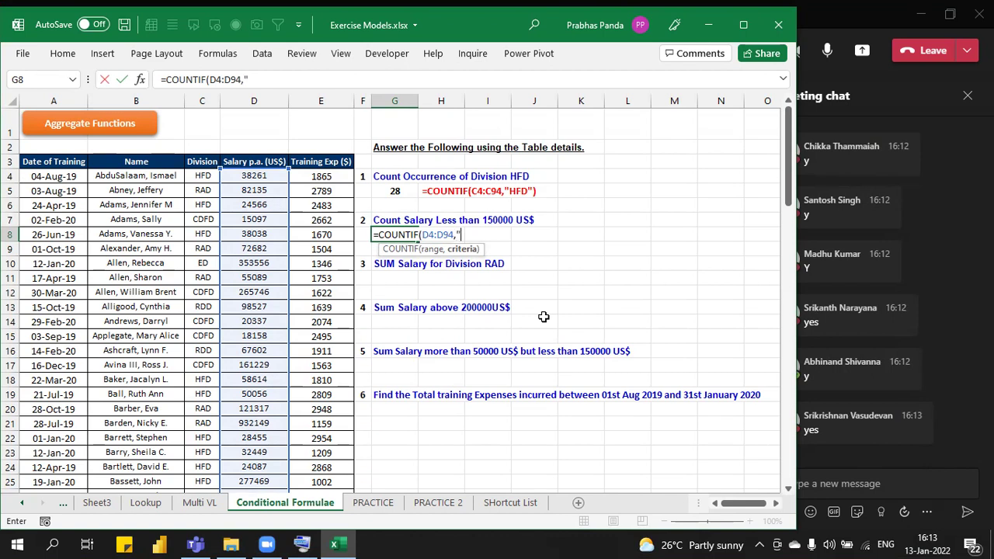
pyautogui.write('150000')
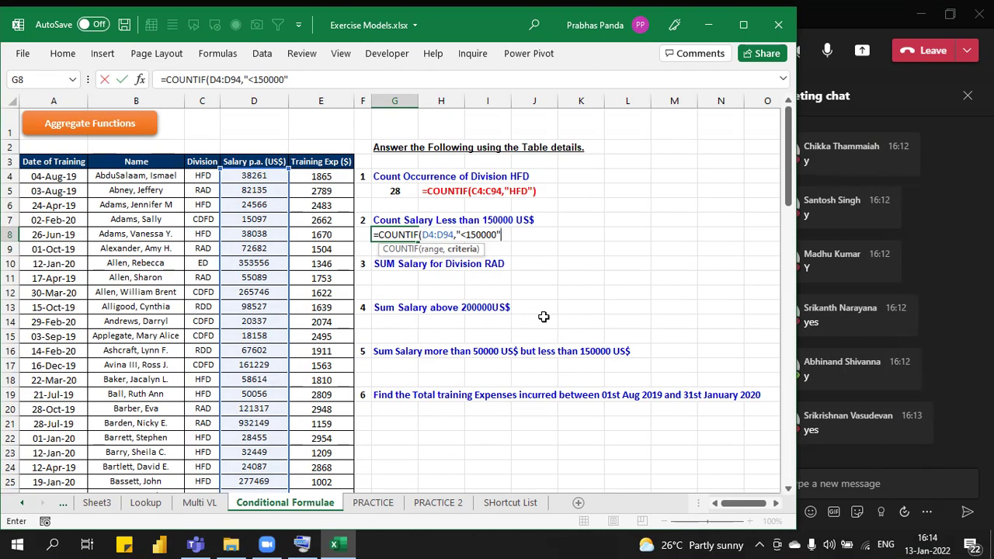
pyautogui.write(')')
pyautogui.press('Return')
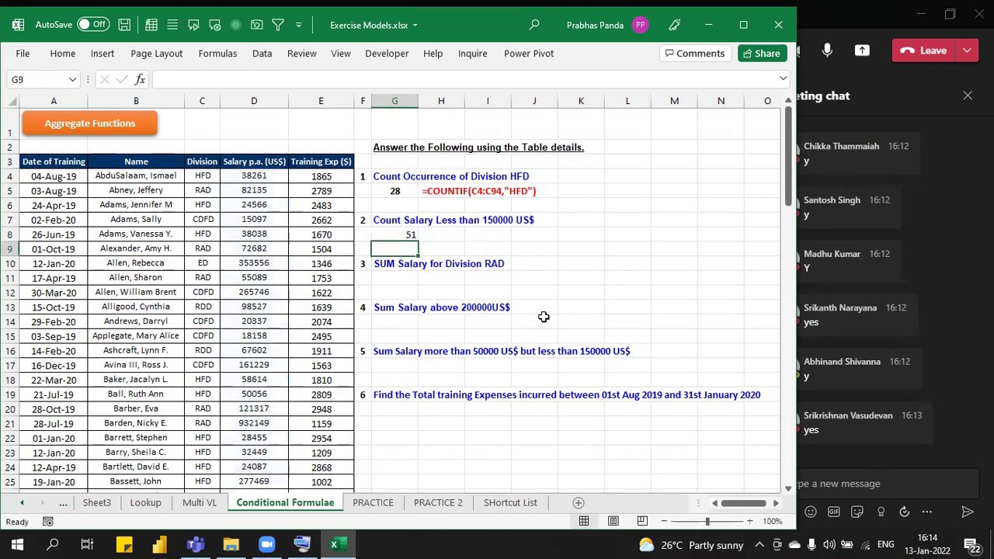
# Step: Make the answer 51 bold and centred
pyautogui.press('Up')
pyautogui.hotkey('alt', 'h')
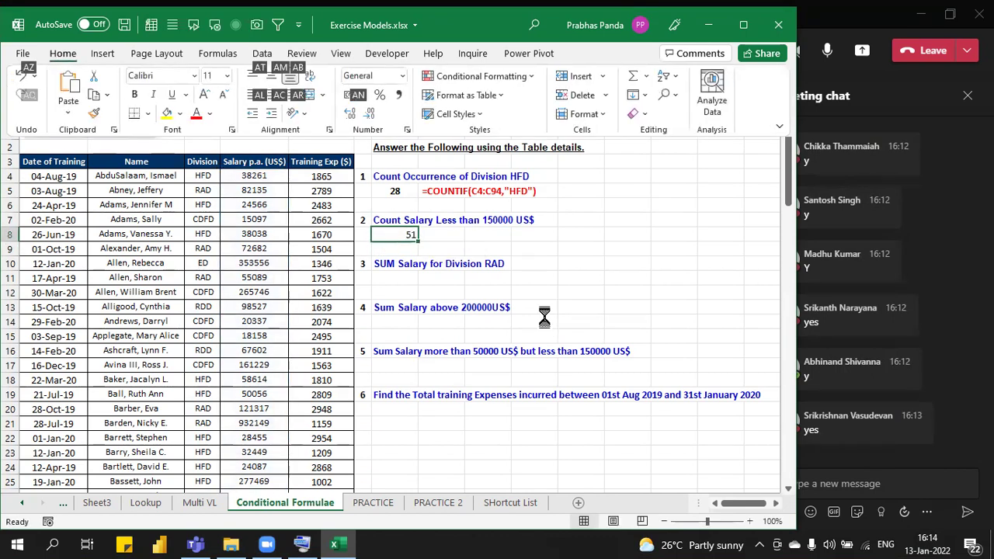
pyautogui.press('a')
pyautogui.press('c')
pyautogui.hotkey('ctrl', 'b')
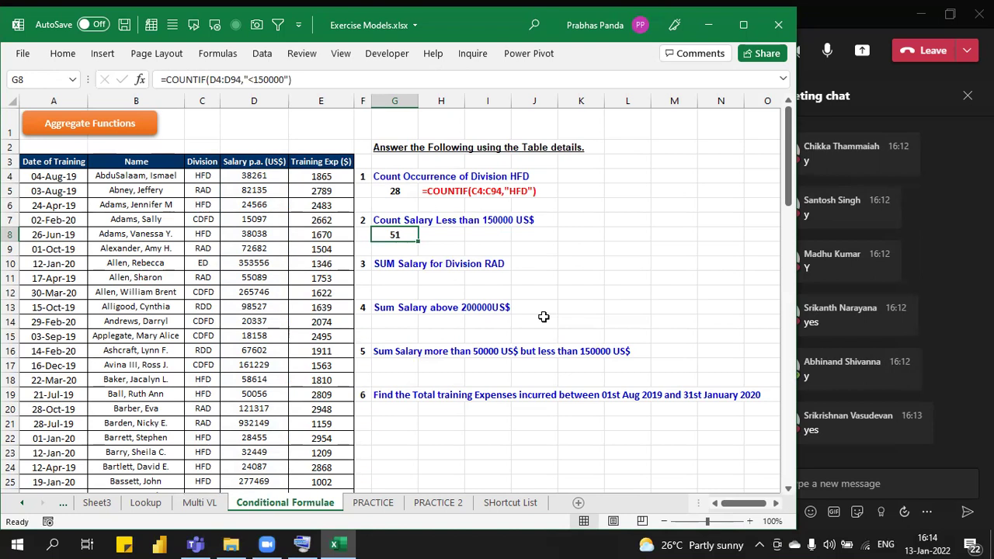
# Step: Copy G8's formula text into H8
pyautogui.press('F2')
pyautogui.hotkey('shift', 'Home')
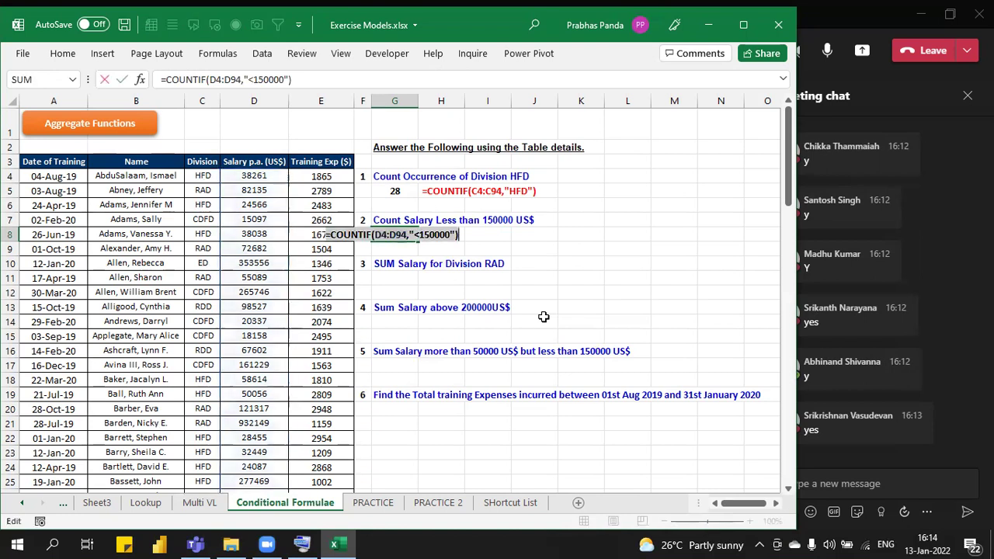
pyautogui.press('Tab')
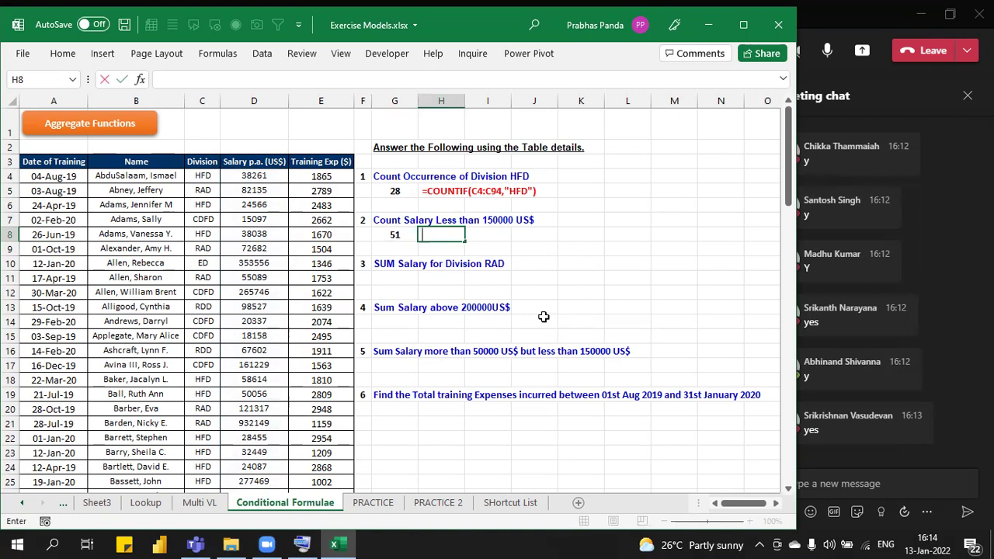
pyautogui.hotkey('ctrl', 'v')
pyautogui.press('Return')
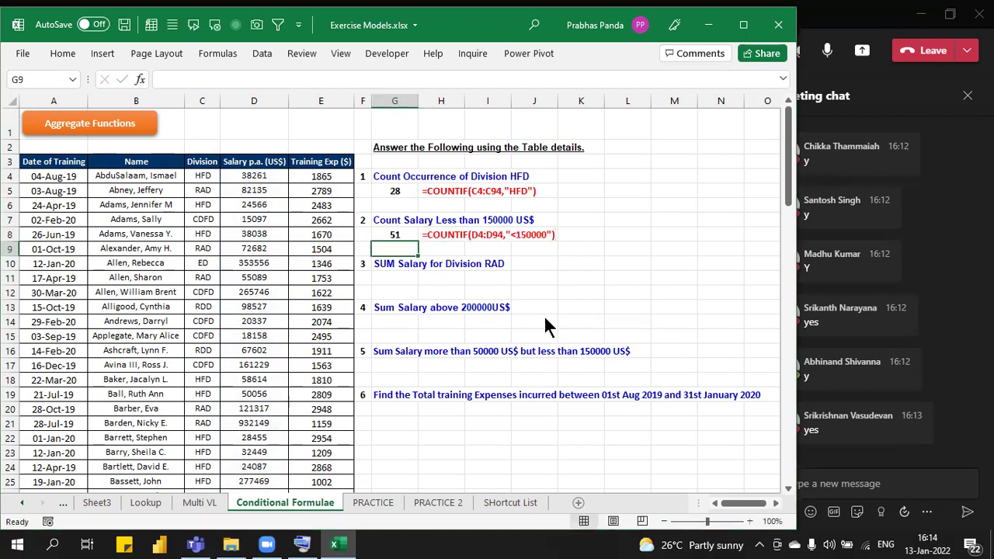
pyautogui.hotkey('alt', 'Tab')
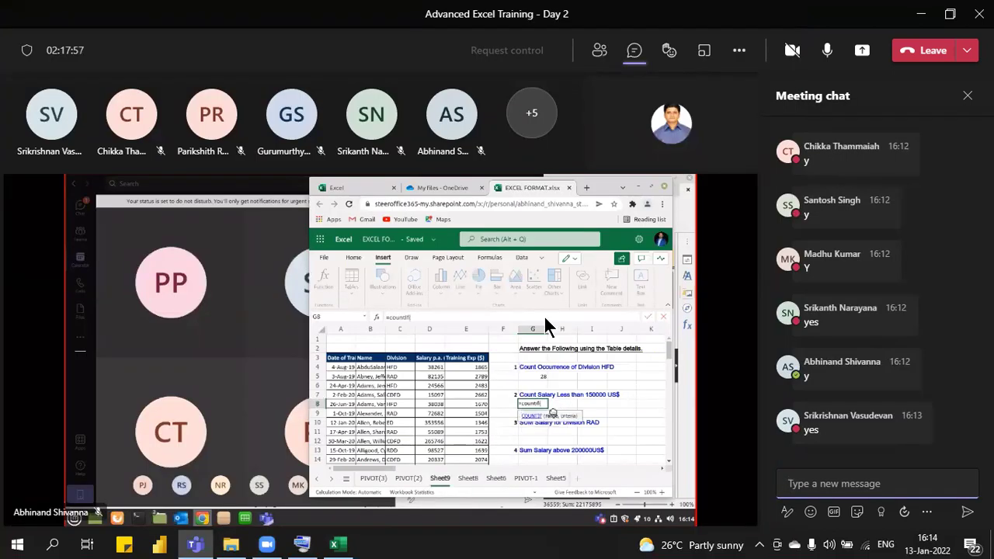
pyautogui.hotkey('ctrl', 'v')
pyautogui.press('Return')
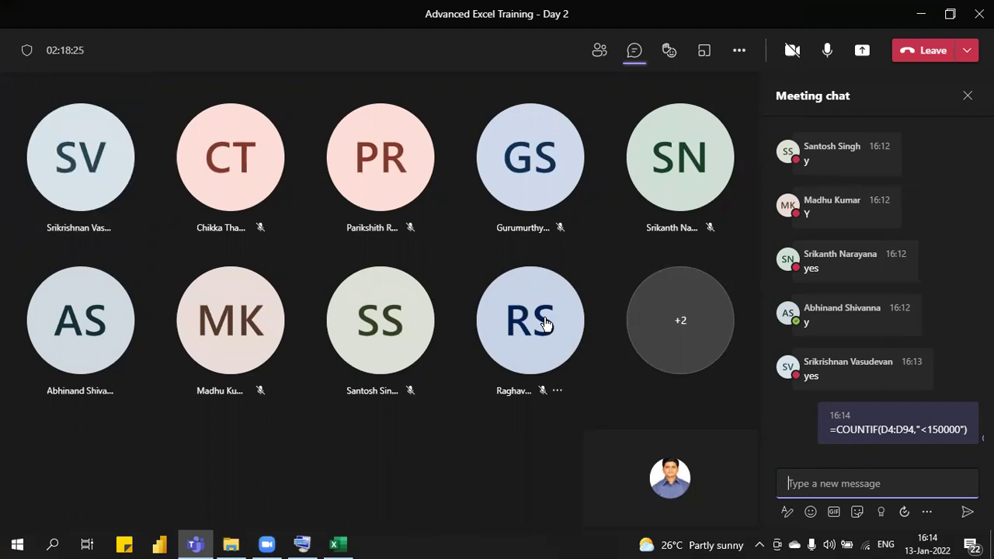
pyautogui.click(349, 545)
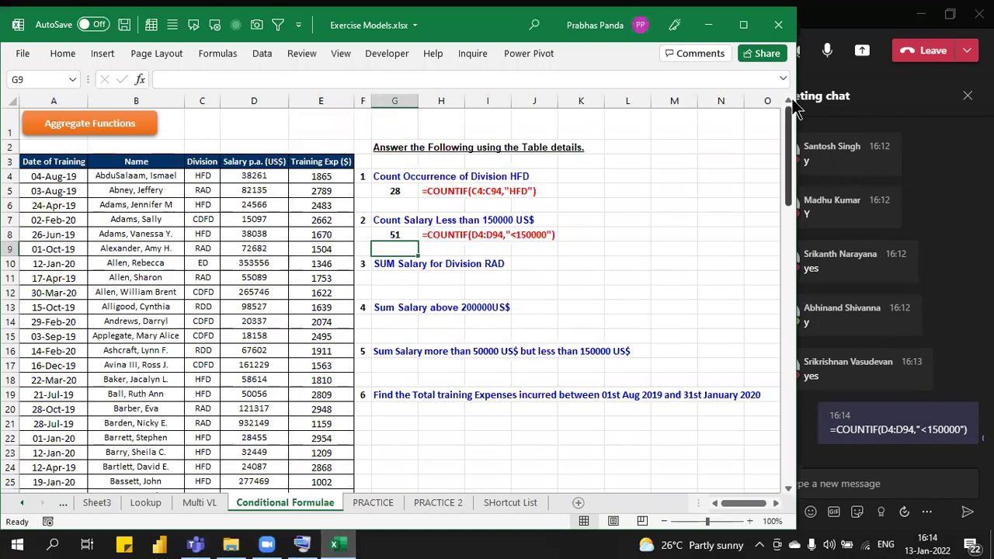
pyautogui.click(851, 29)
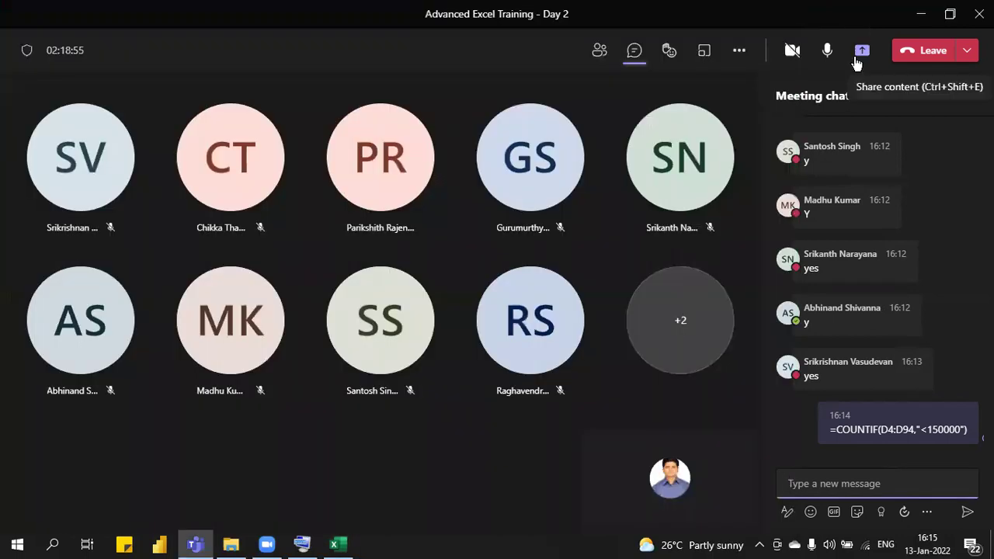
pyautogui.click(858, 62)
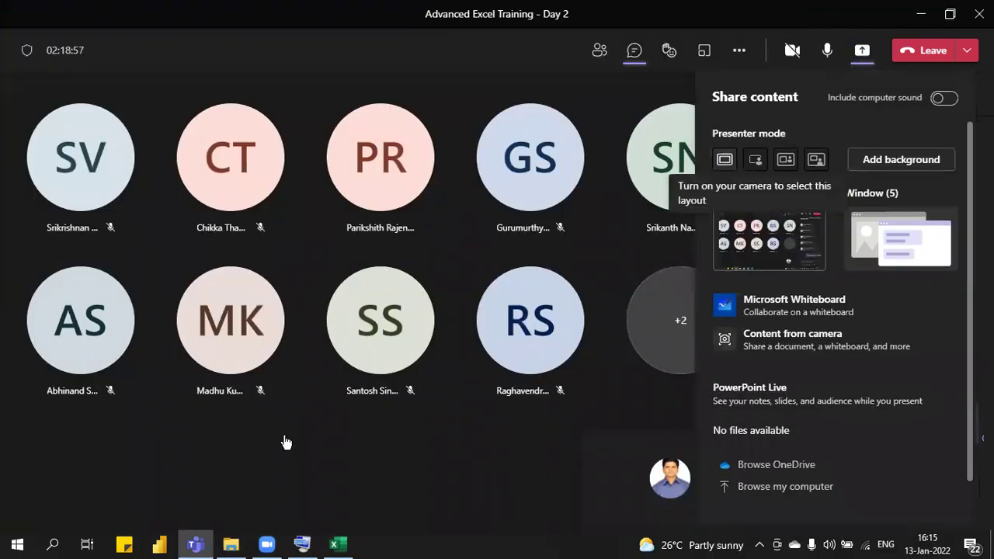
pyautogui.click(746, 240)
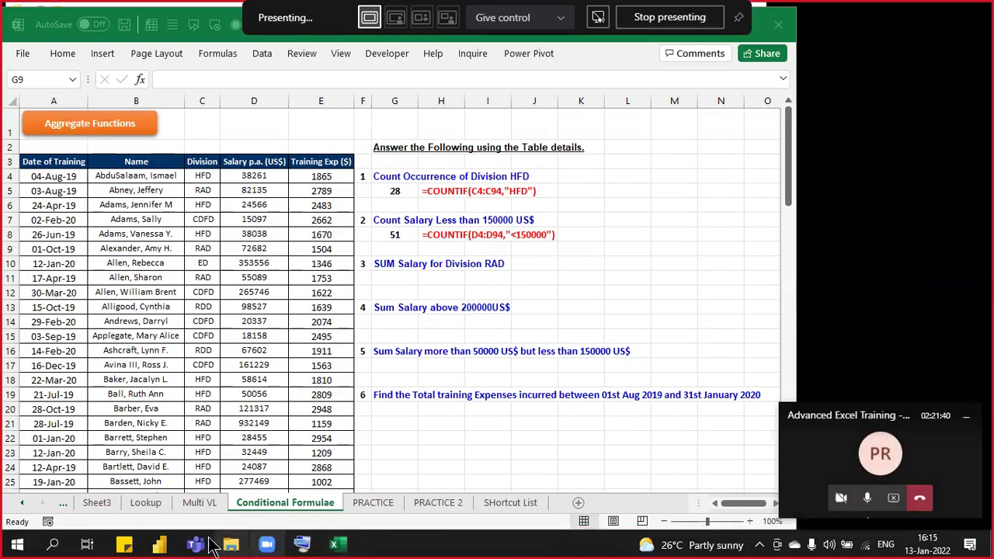
pyautogui.moveTo(194, 546)
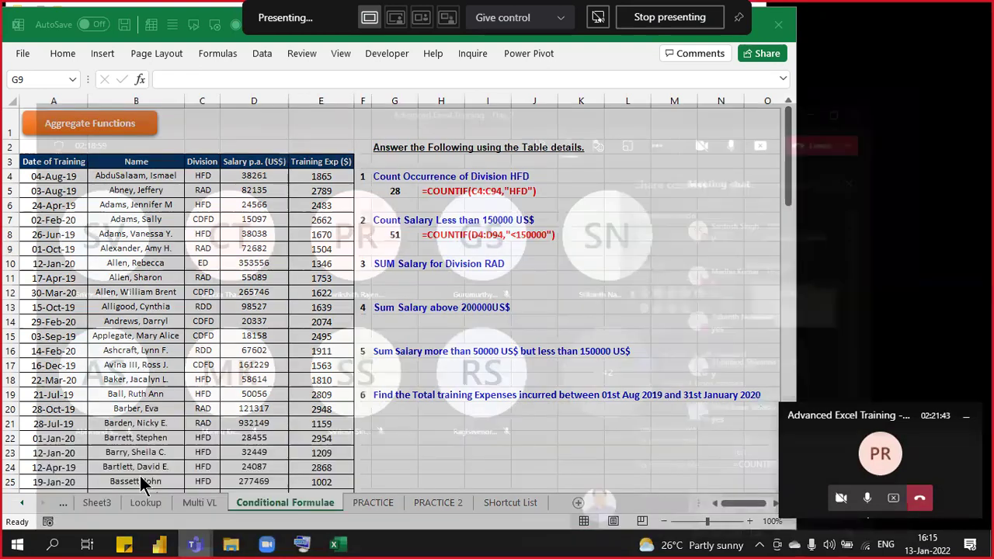
pyautogui.click(144, 486)
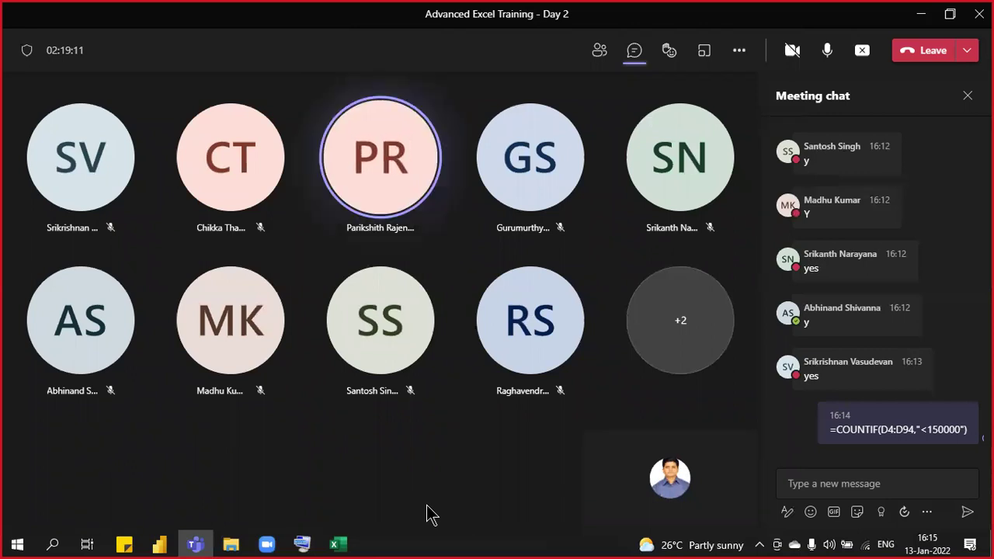
pyautogui.click(340, 543)
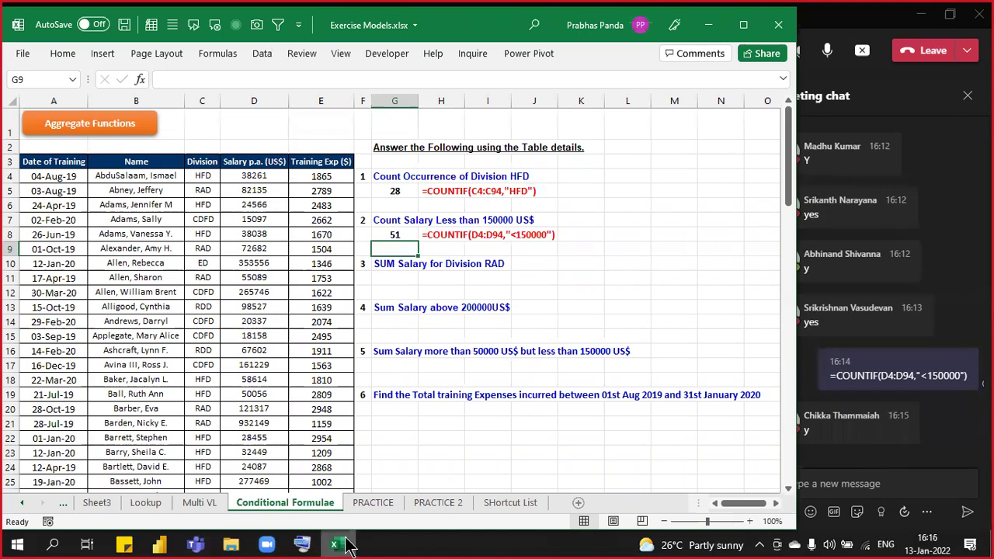
# Step: Start a SUMIF in G11 with the Division range C4:C94
pyautogui.press('Down')
pyautogui.press('Down')
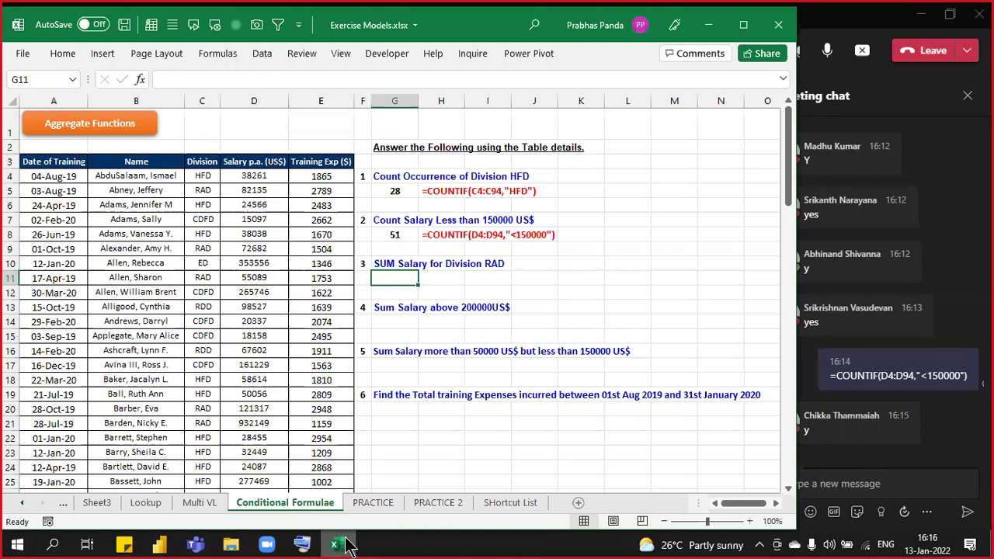
pyautogui.click(204, 92)
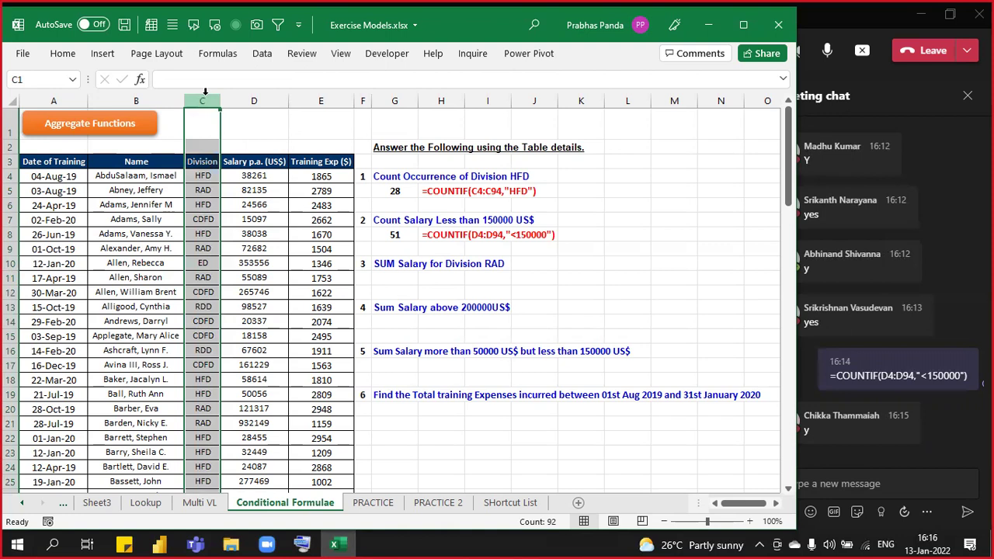
pyautogui.moveTo(203, 92); pyautogui.dragTo(280, 94)
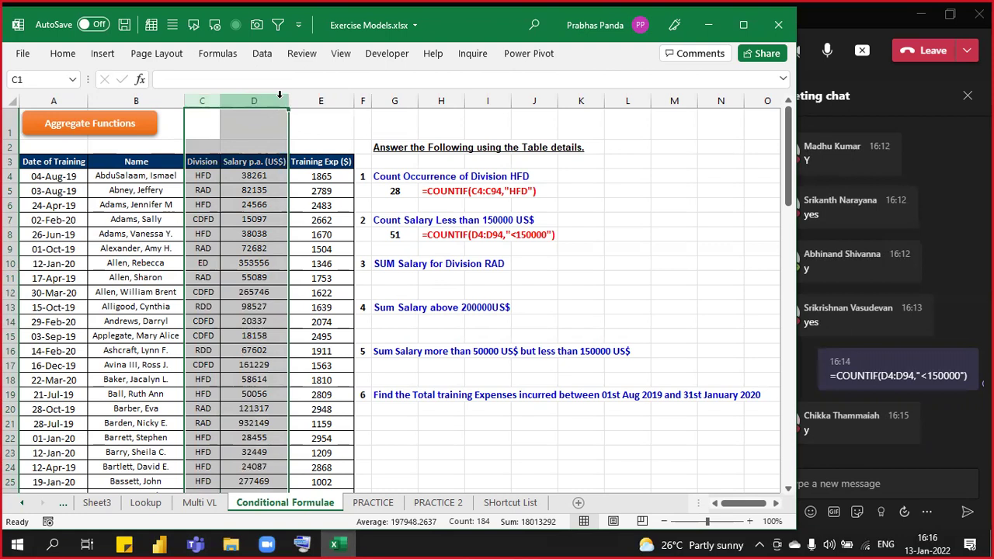
pyautogui.click(402, 275)
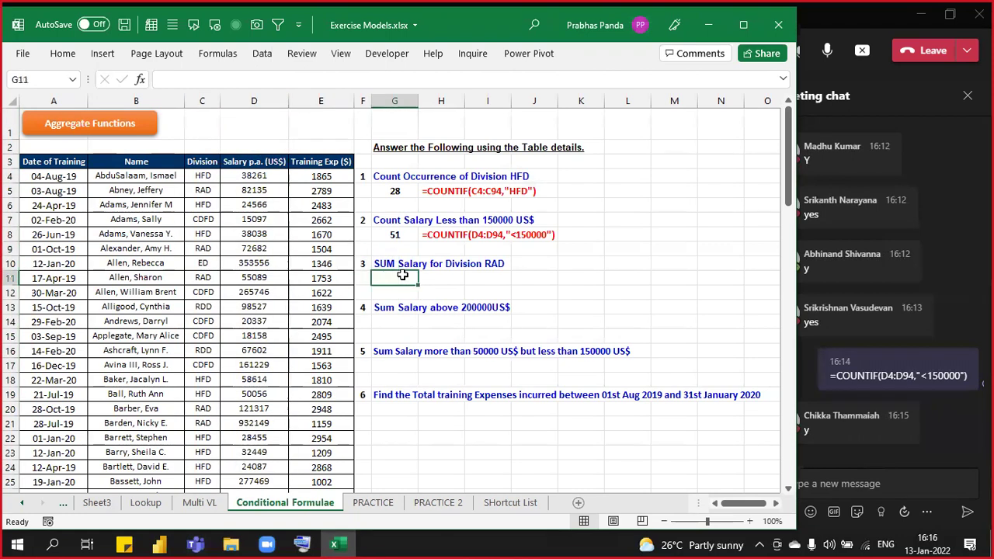
pyautogui.write('=S')
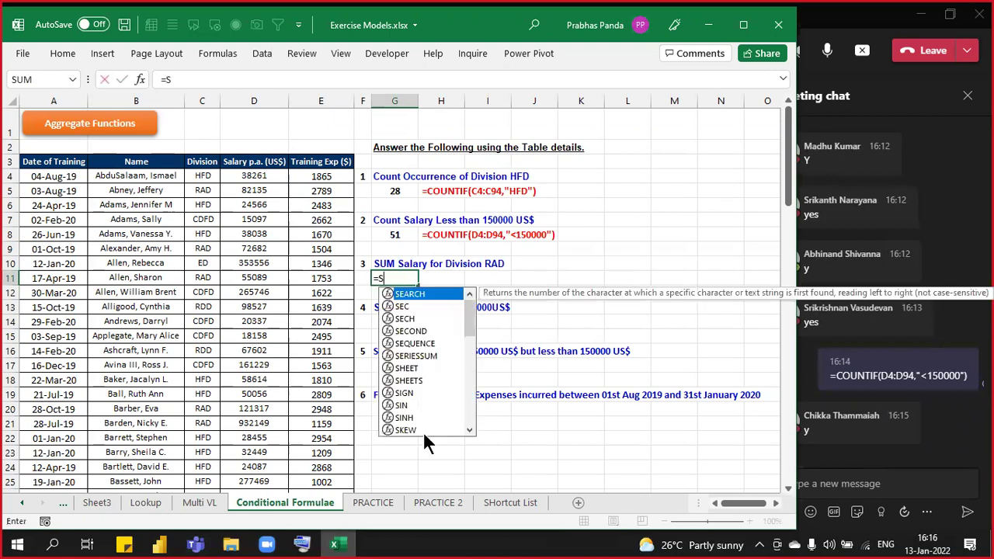
pyautogui.write('UMIF(')
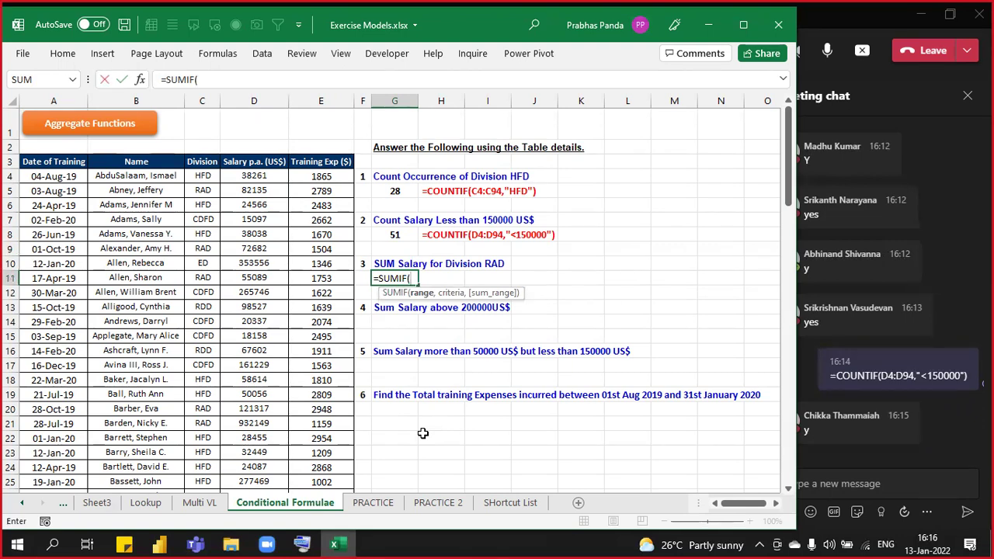
pyautogui.press('Left')
pyautogui.press('Left')
pyautogui.press('Left')
pyautogui.press('Left')
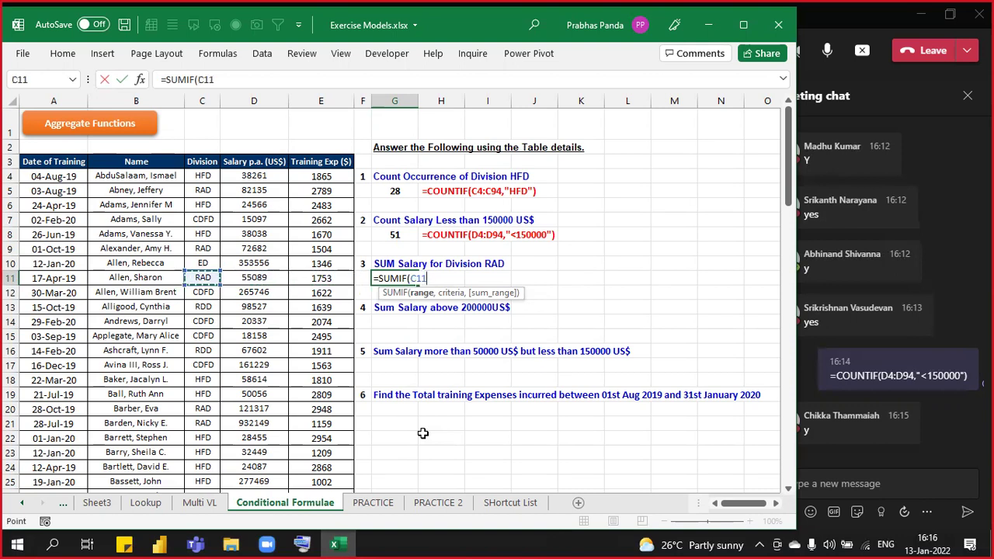
pyautogui.press('Up')
pyautogui.press('Up')
pyautogui.press('Up')
pyautogui.press('Up')
pyautogui.press('Up')
pyautogui.press('Up')
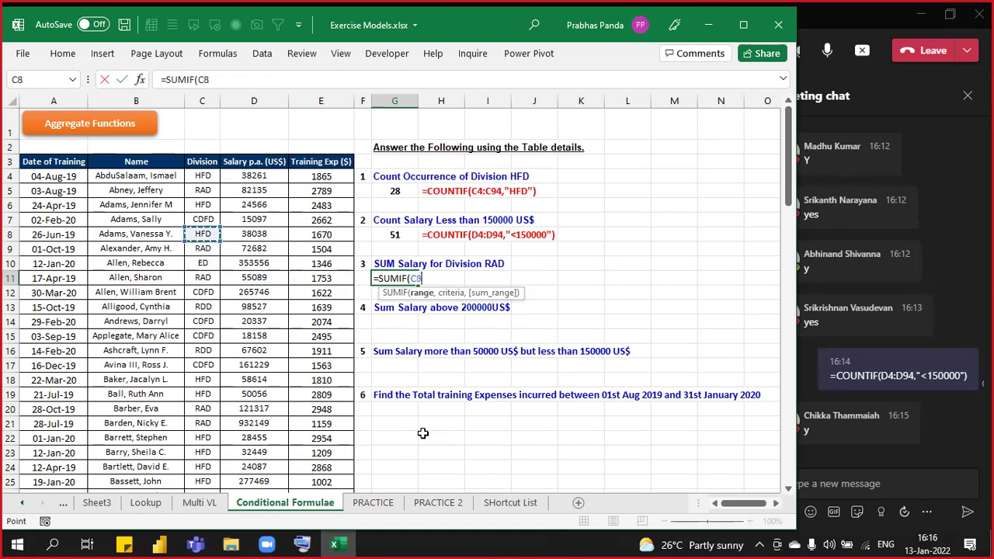
pyautogui.press('Up')
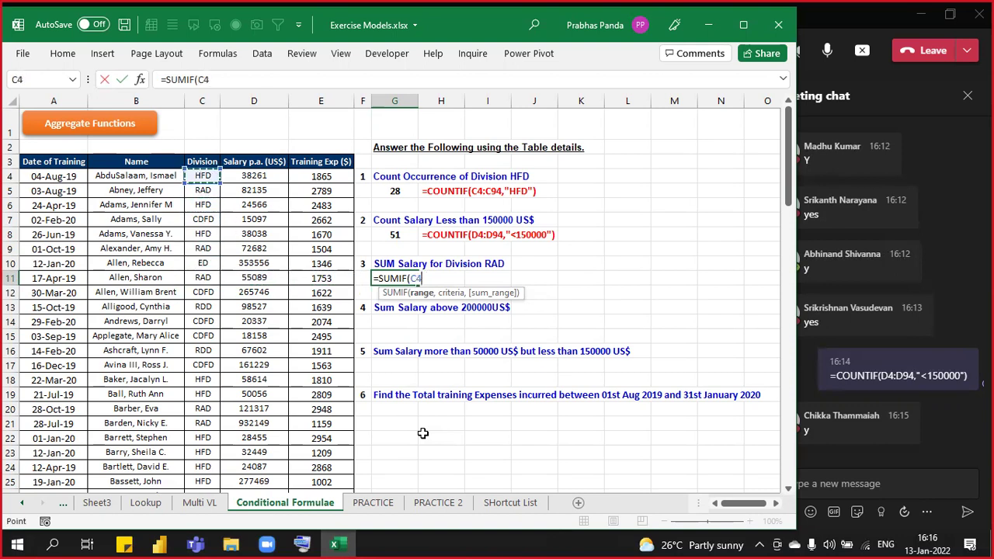
pyautogui.hotkey('ctrl', 'shift', 'Down')
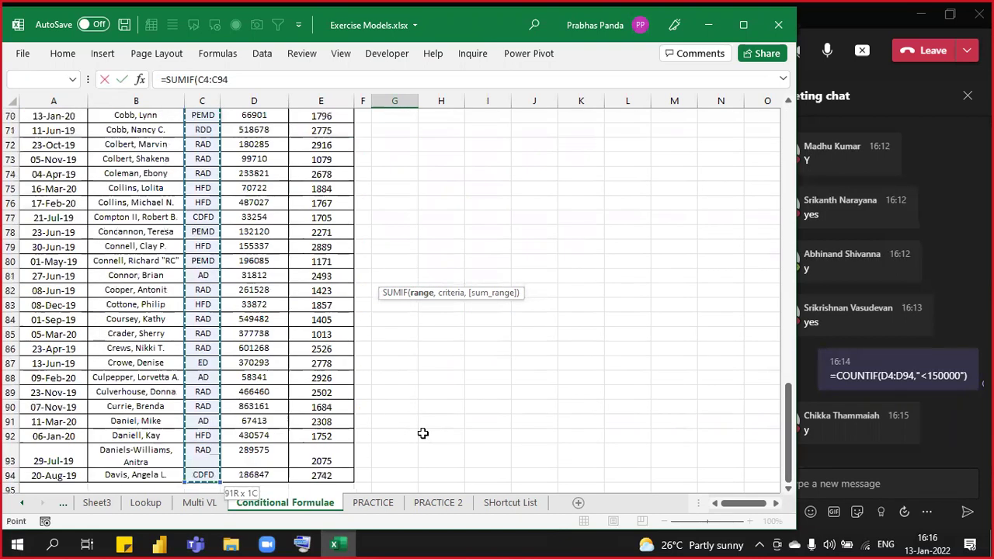
# Step: Add C5 (RAD) as the criteria and D4:D94 as the sum range, giving =SUMIF(C4:C94,C5,D4:D94)
pyautogui.write(',')
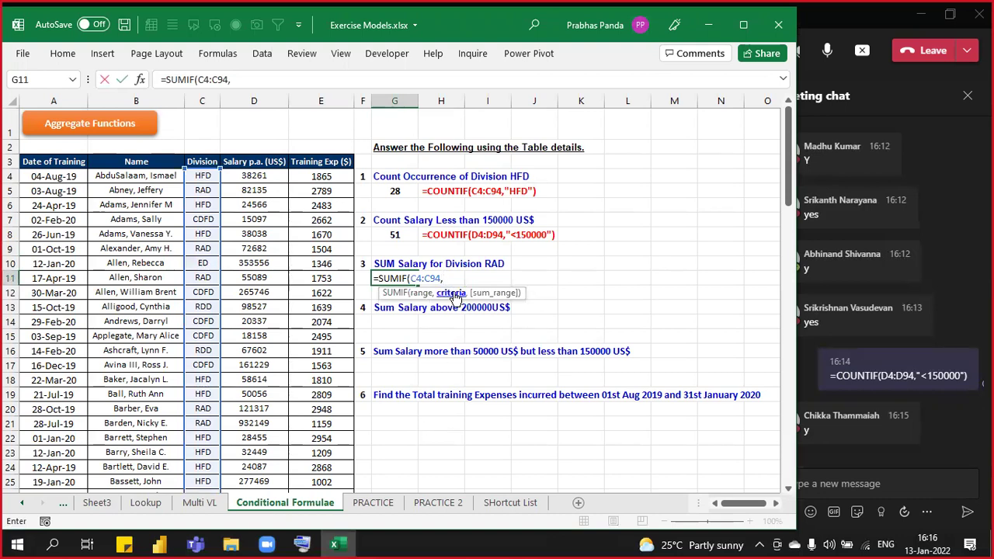
pyautogui.click(202, 191)
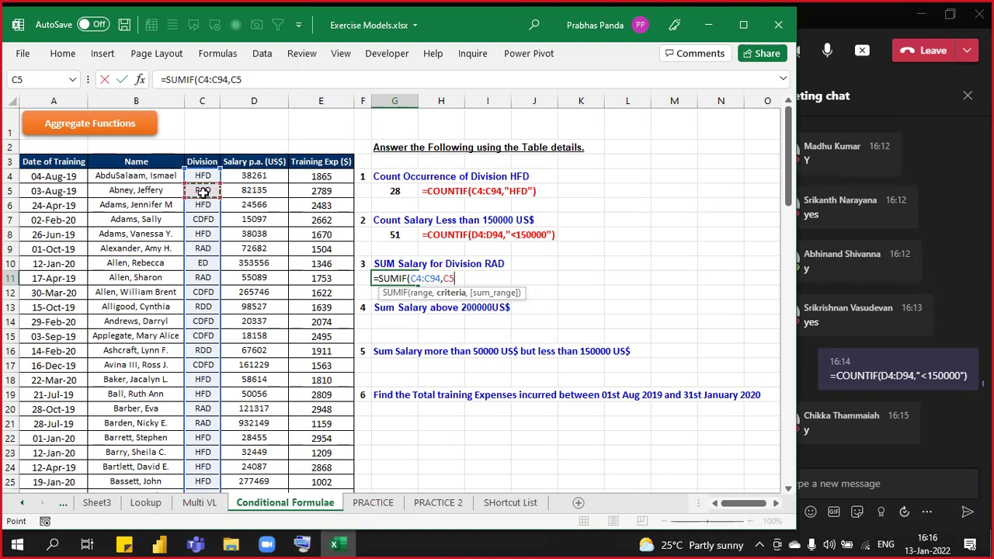
pyautogui.write(',')
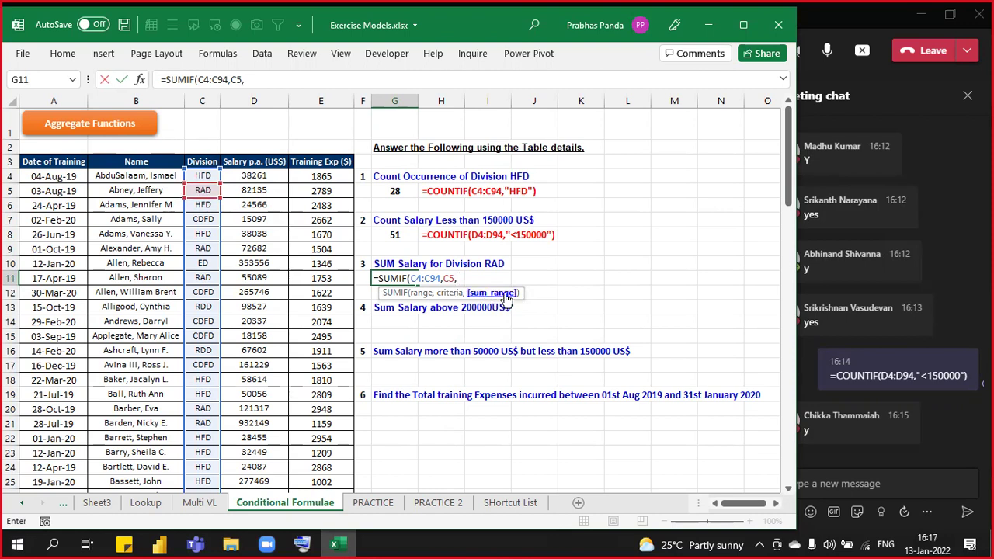
pyautogui.click(271, 177)
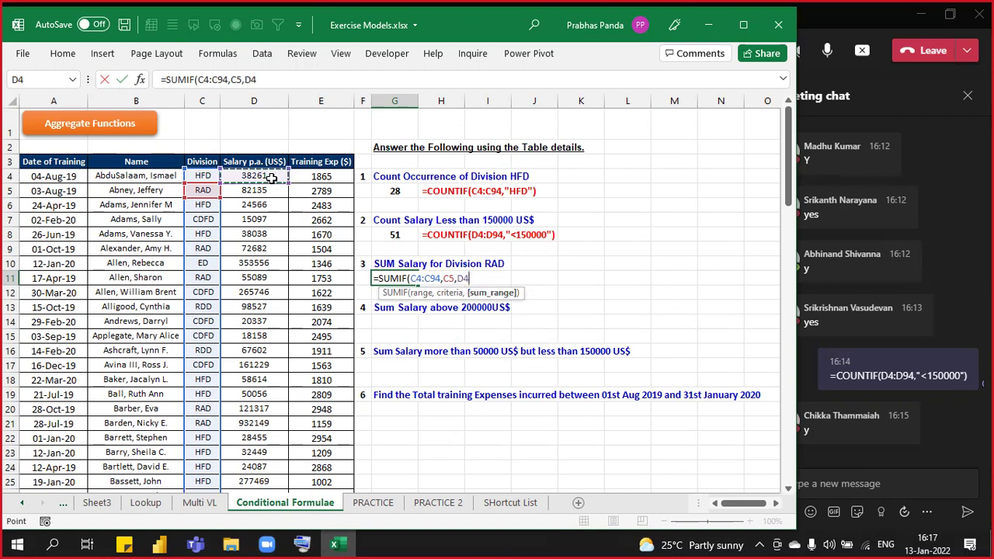
pyautogui.hotkey('ctrl', 'shift', 'Down')
pyautogui.press('Return')
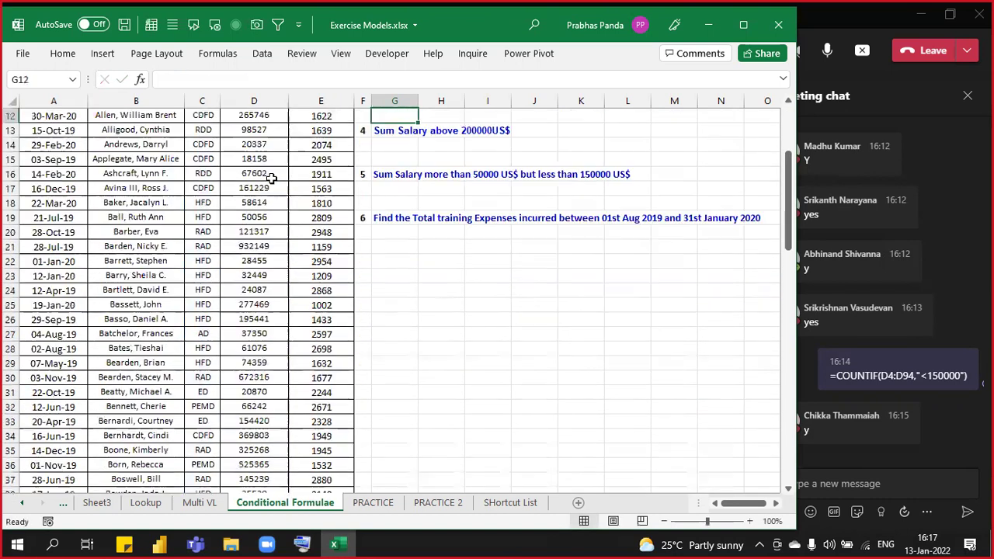
# Step: Bold the 9064787 result and copy its formula text into H11
pyautogui.press('Up')
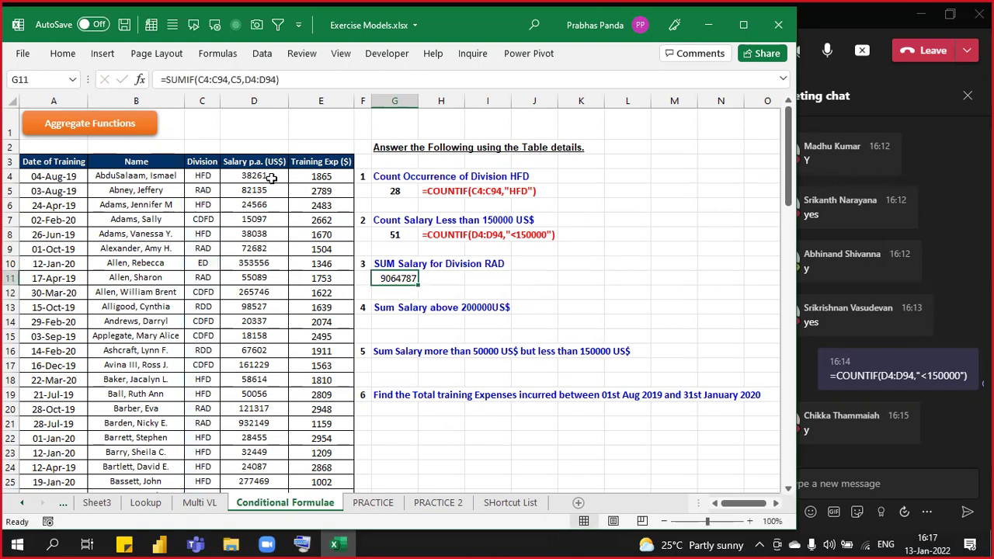
pyautogui.press('alt')
pyautogui.press('h')
pyautogui.press('Escape')
pyautogui.press('Escape')
pyautogui.hotkey('ctrl', 'b')
pyautogui.press('F2')
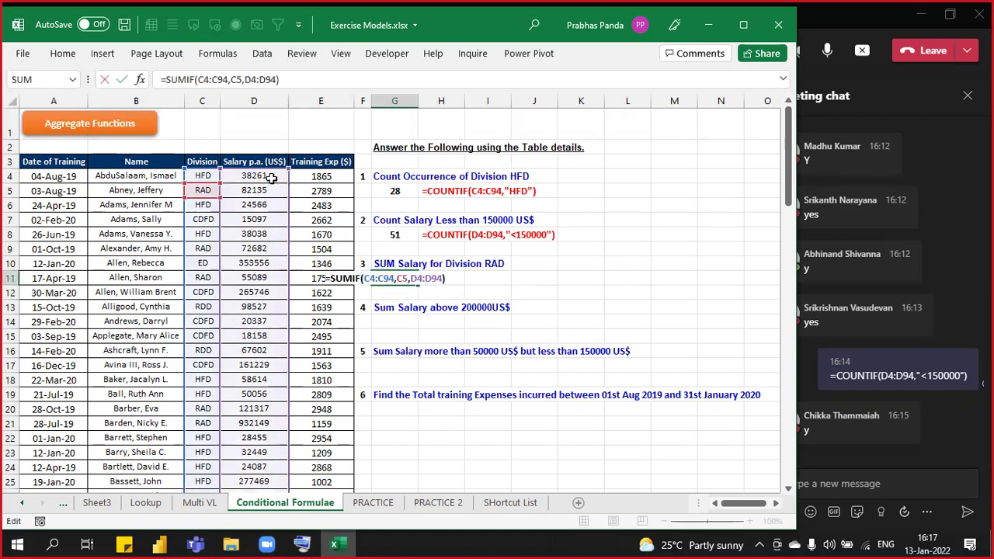
pyautogui.press('Tab')
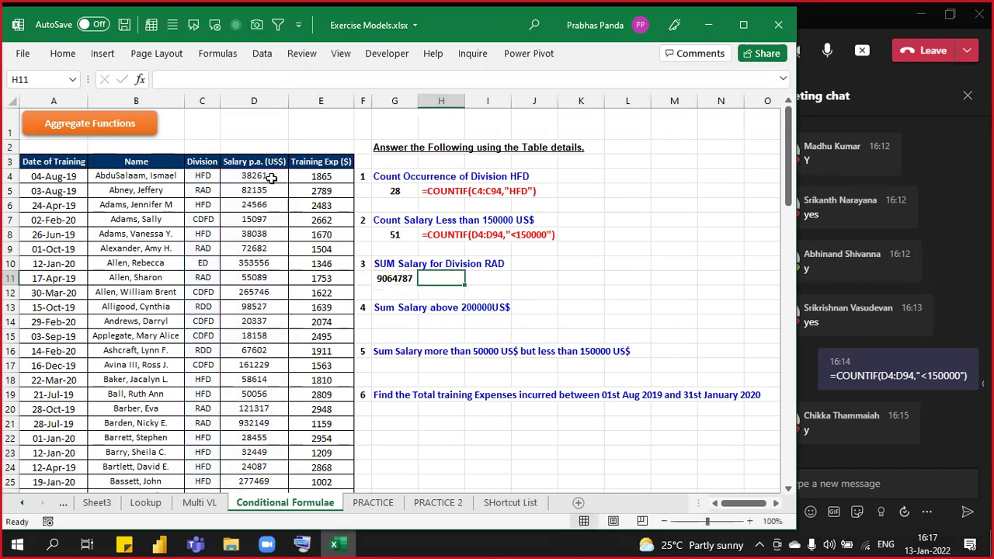
pyautogui.press('F2')
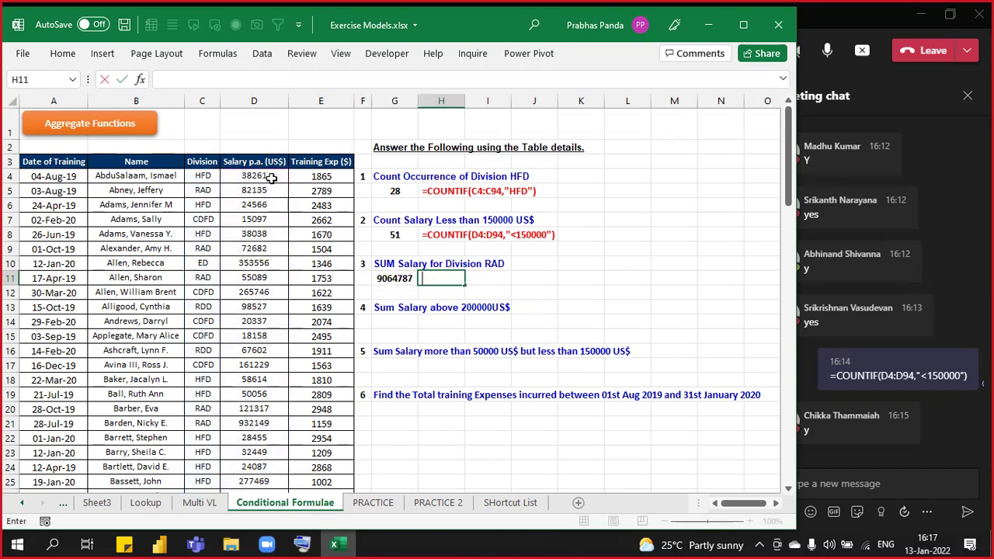
pyautogui.hotkey('ctrl', 'v')
pyautogui.press('Return')
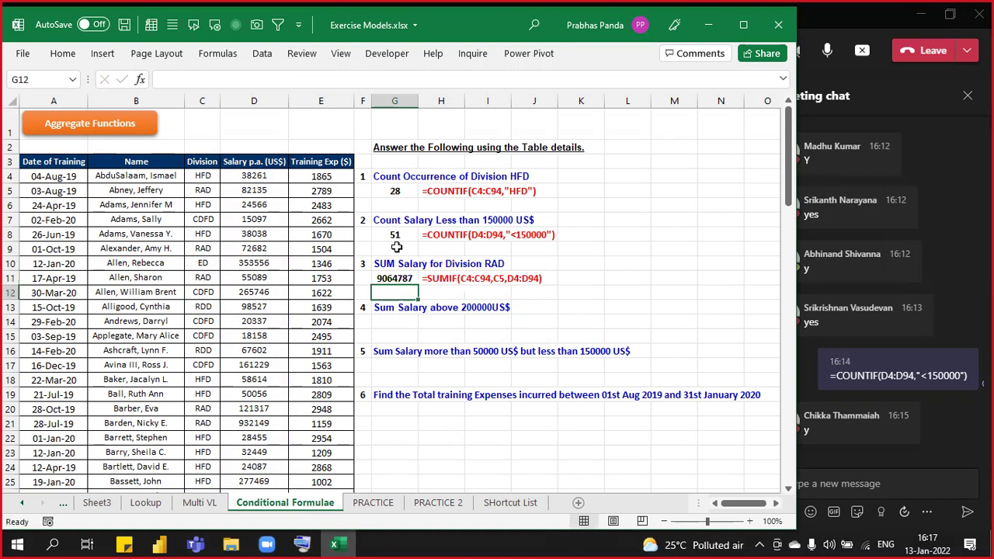
# Step: Send =SUMIF(C4:C94,C5,D4:D94) as a Teams chat message, then return to Excel
pyautogui.click(882, 484)
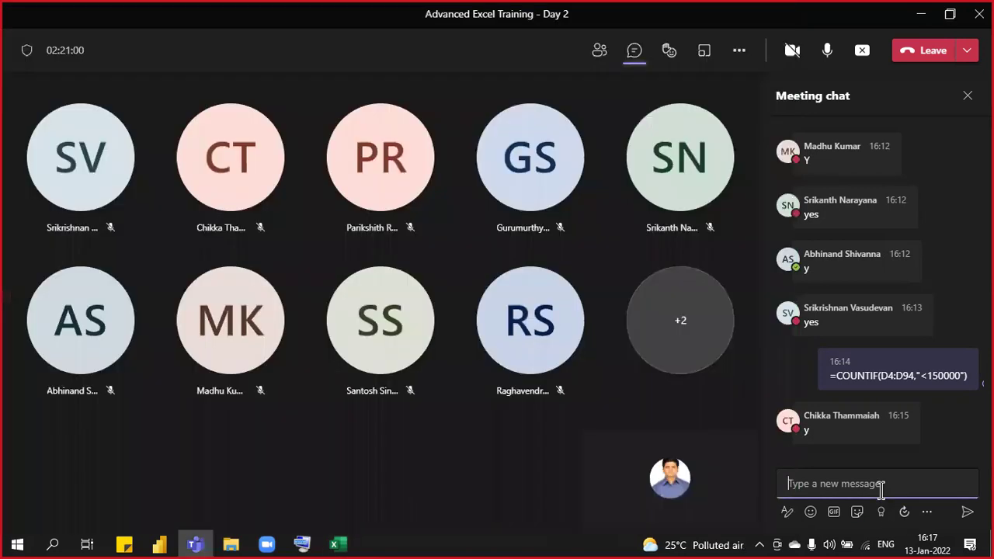
pyautogui.hotkey('ctrl', 'v')
pyautogui.press('Return')
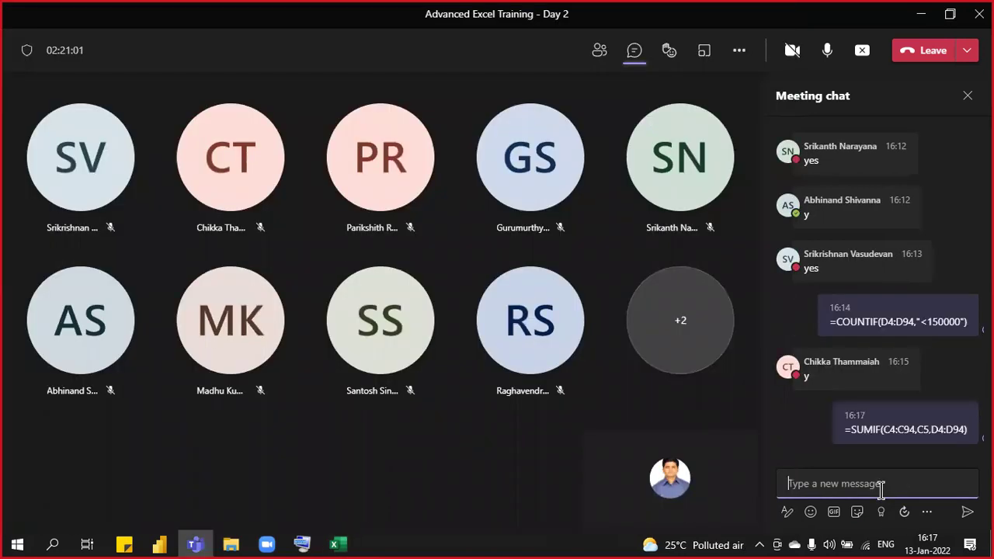
pyautogui.hotkey('alt', 'Tab')
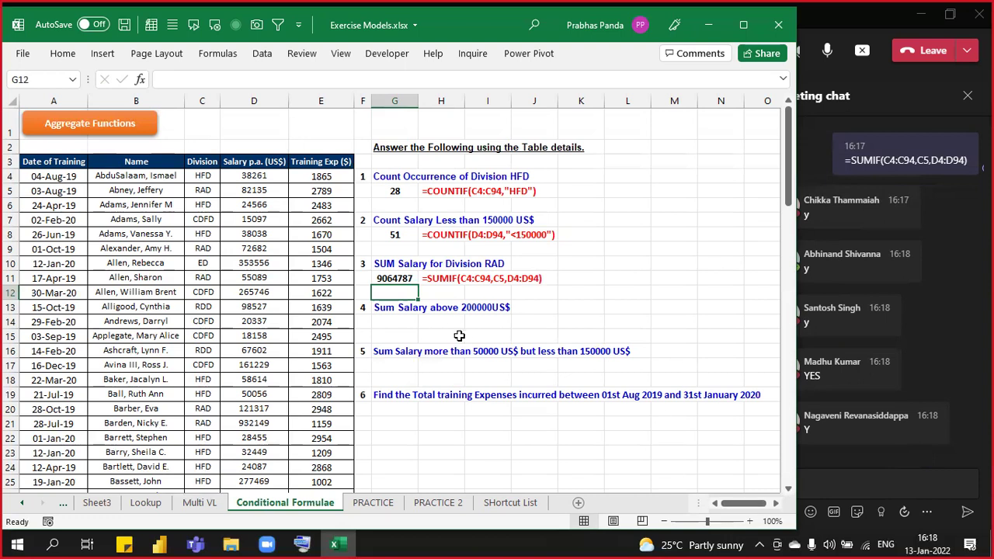
# Step: Enter =SUMIF(D4:D94,">200000") in G14, returning 13263214
pyautogui.click(393, 325)
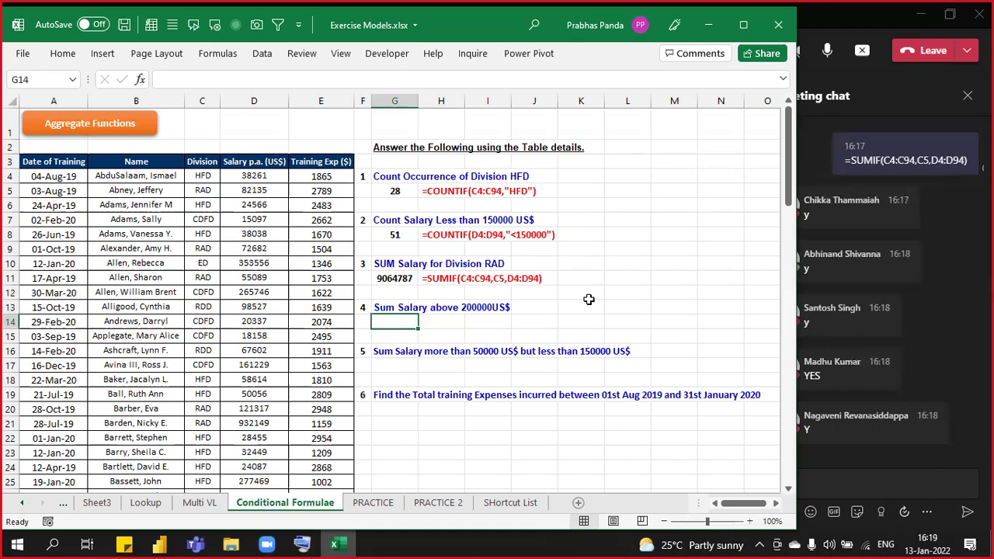
pyautogui.click(241, 101)
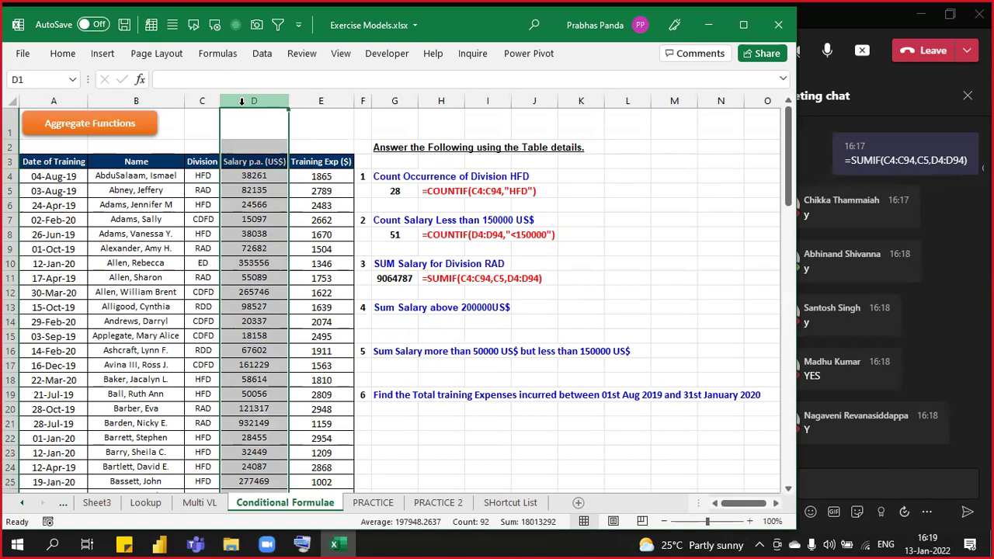
pyautogui.click(396, 317)
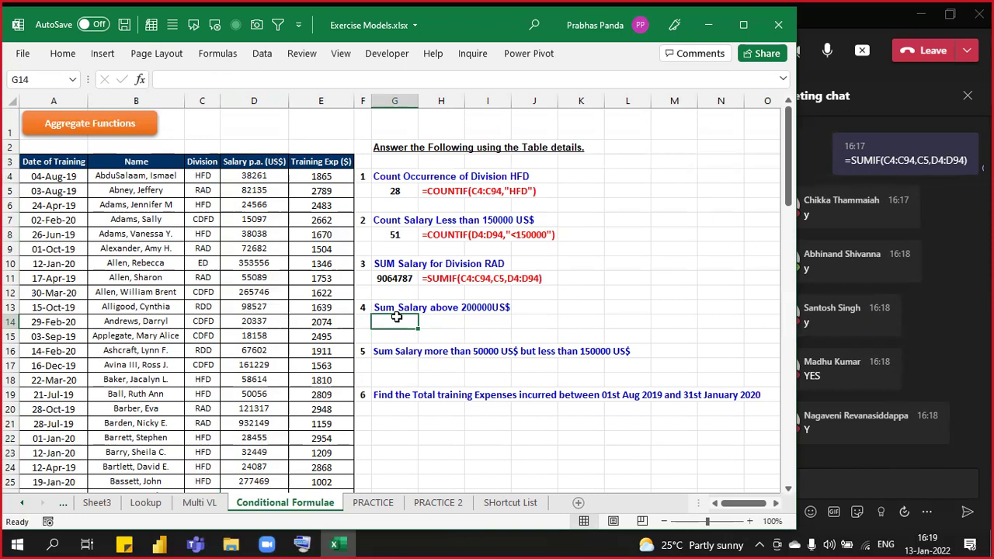
pyautogui.write('=')
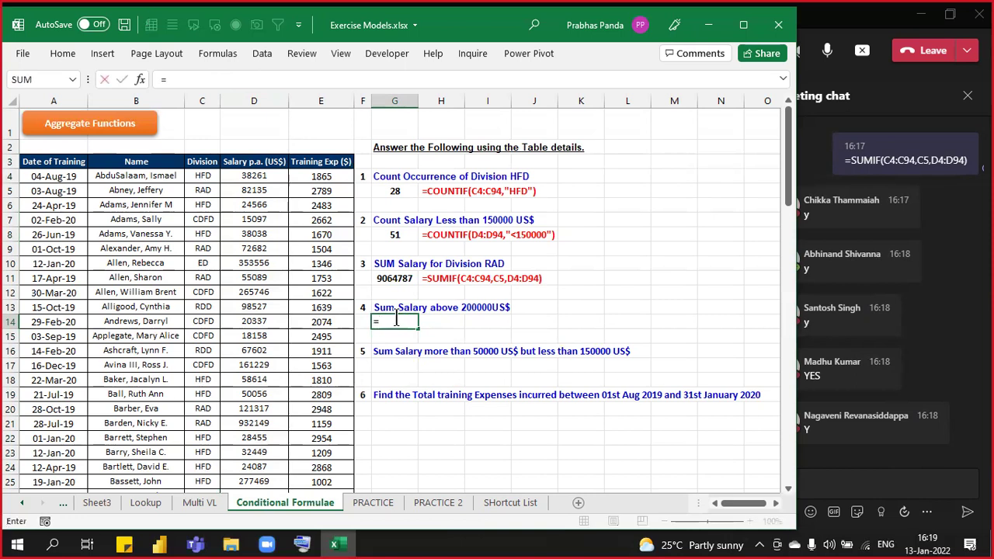
pyautogui.write('SUMIF(')
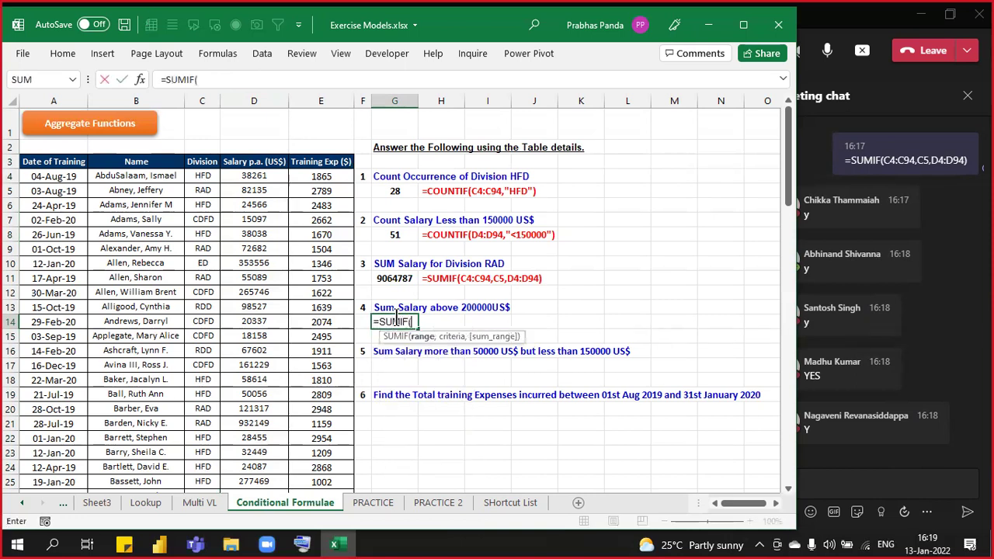
pyautogui.press('Left')
pyautogui.press('Left')
pyautogui.press('Left')
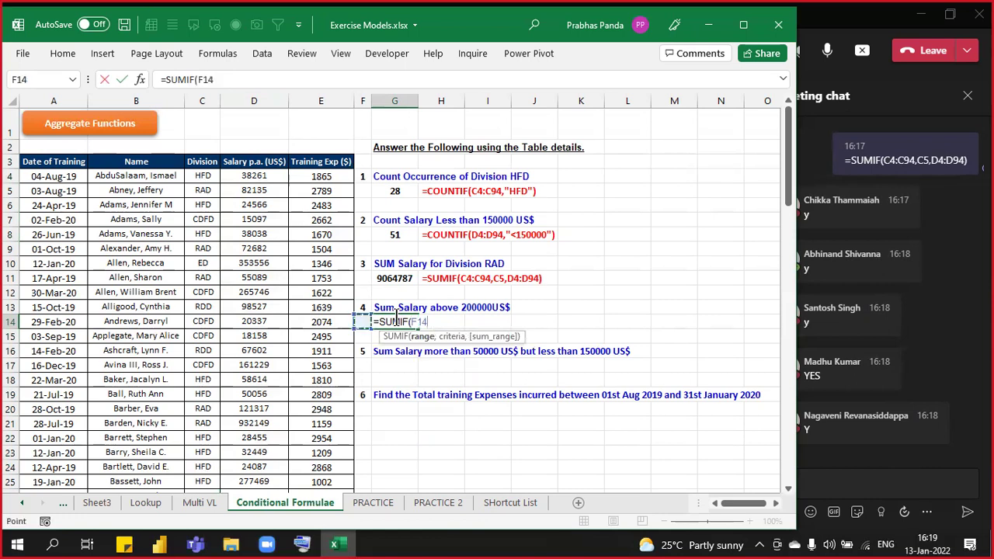
pyautogui.hotkey('ctrl', 'Up')
pyautogui.press('Down')
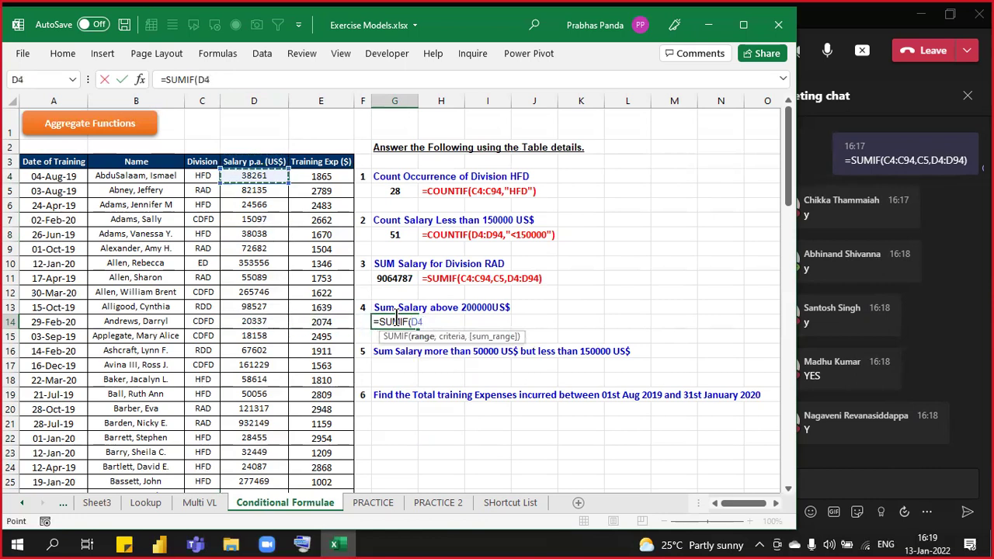
pyautogui.hotkey('ctrl', 'shift', 'Down')
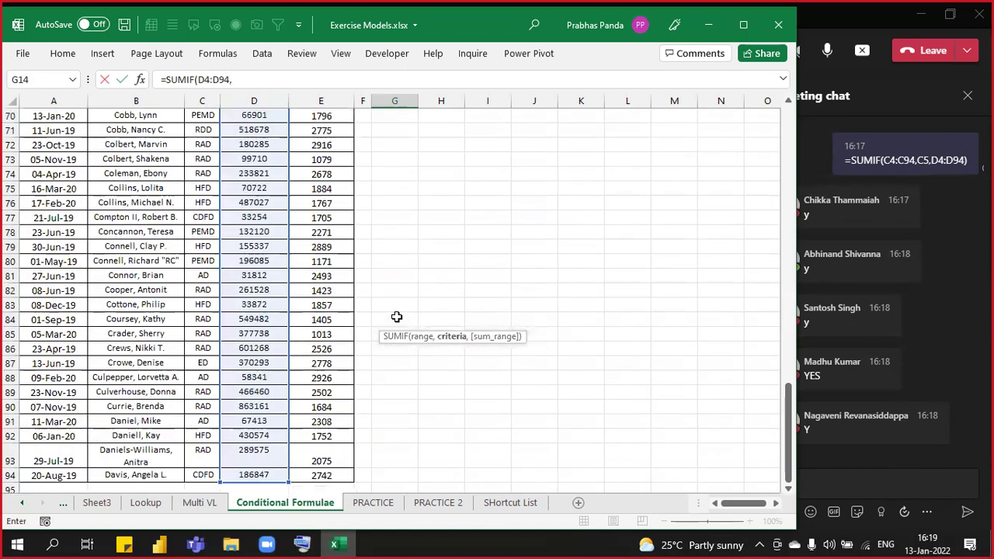
pyautogui.write(',')
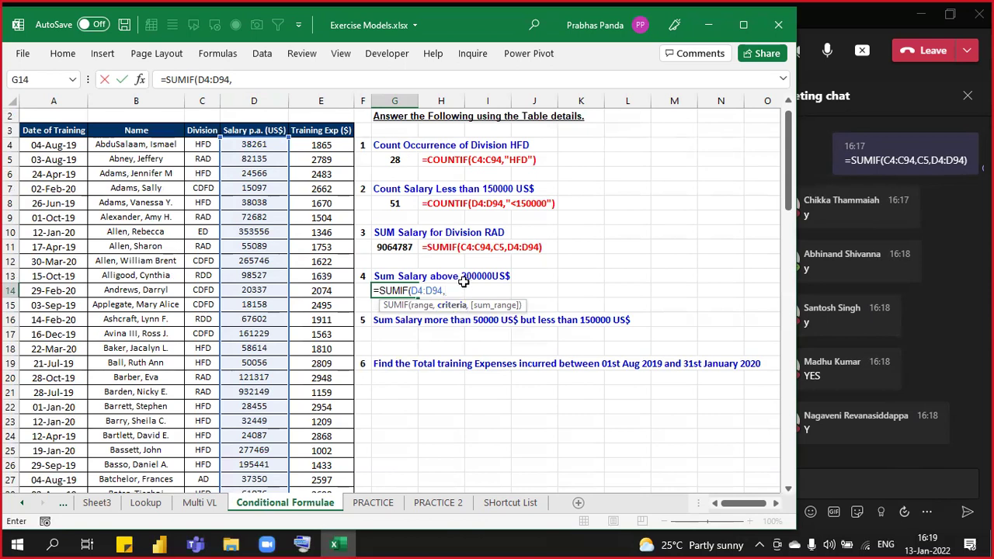
pyautogui.write('"')
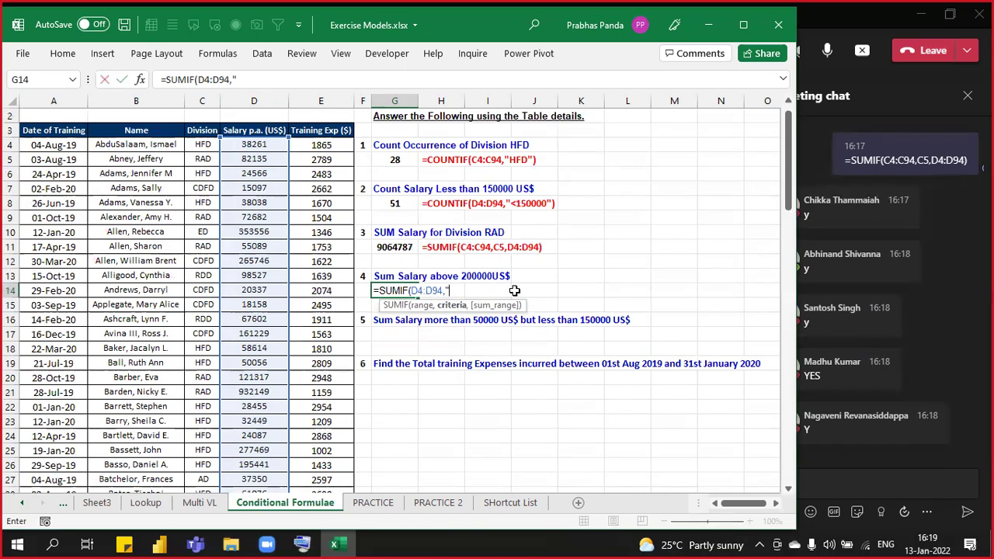
pyautogui.write('>200000"')
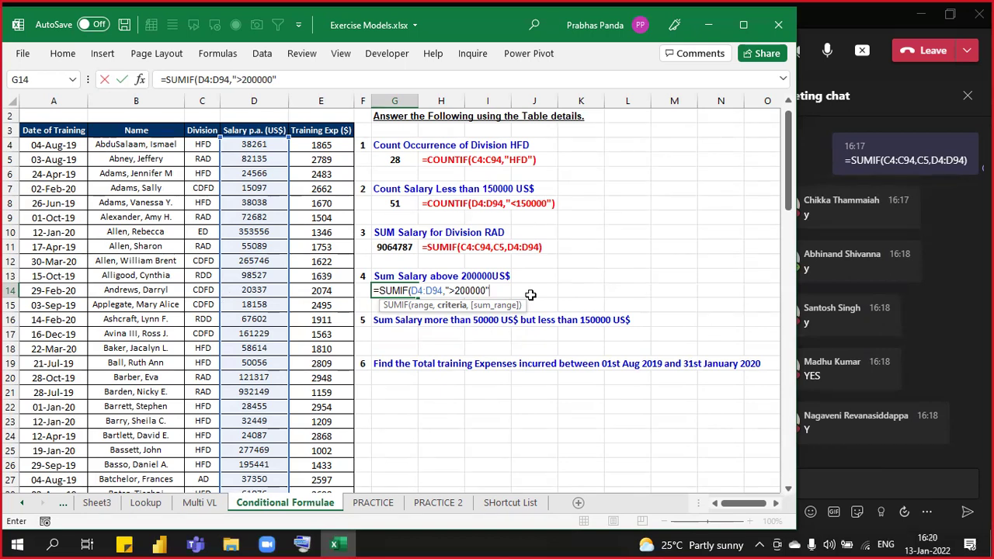
pyautogui.press('Return')
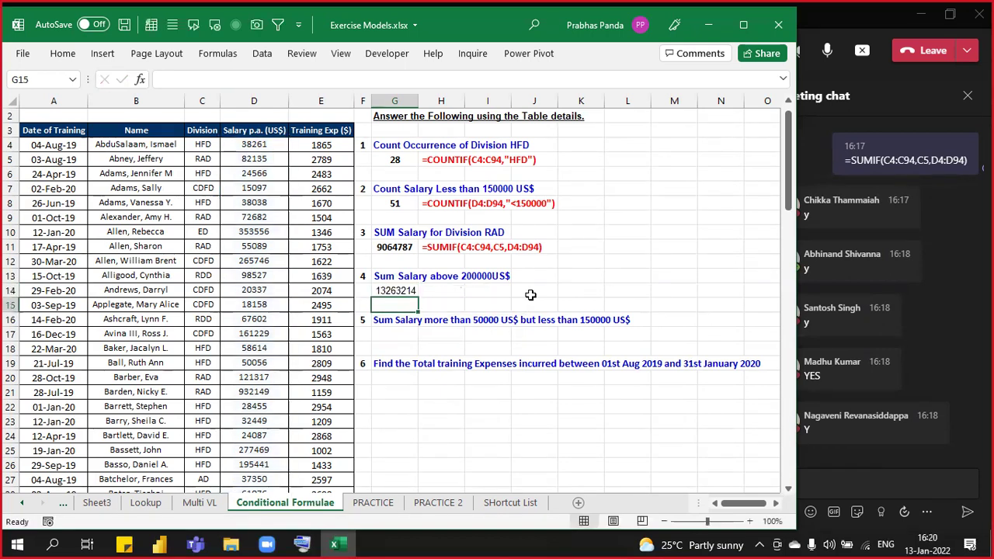
# Step: Copy the G14 formula text into H14
pyautogui.press('Up')
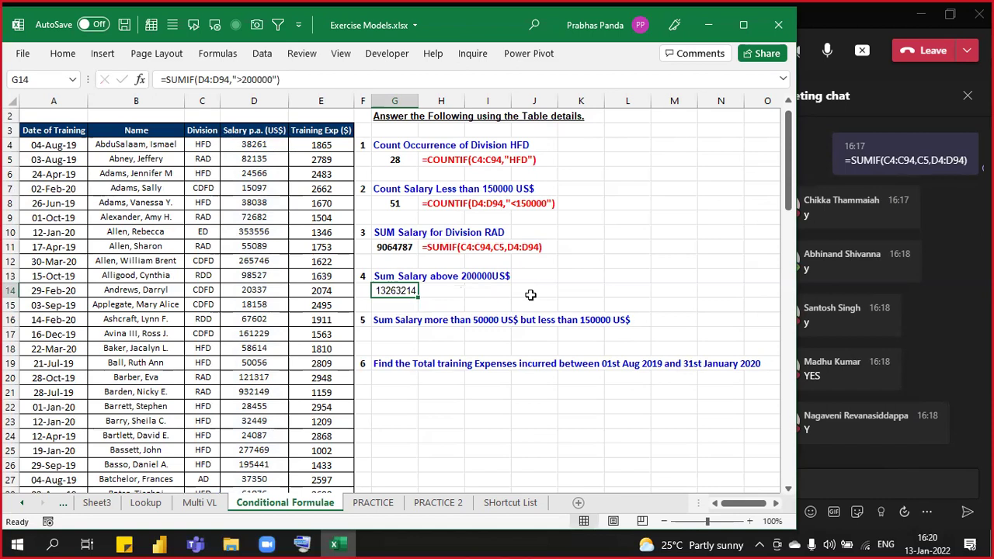
pyautogui.press('F2')
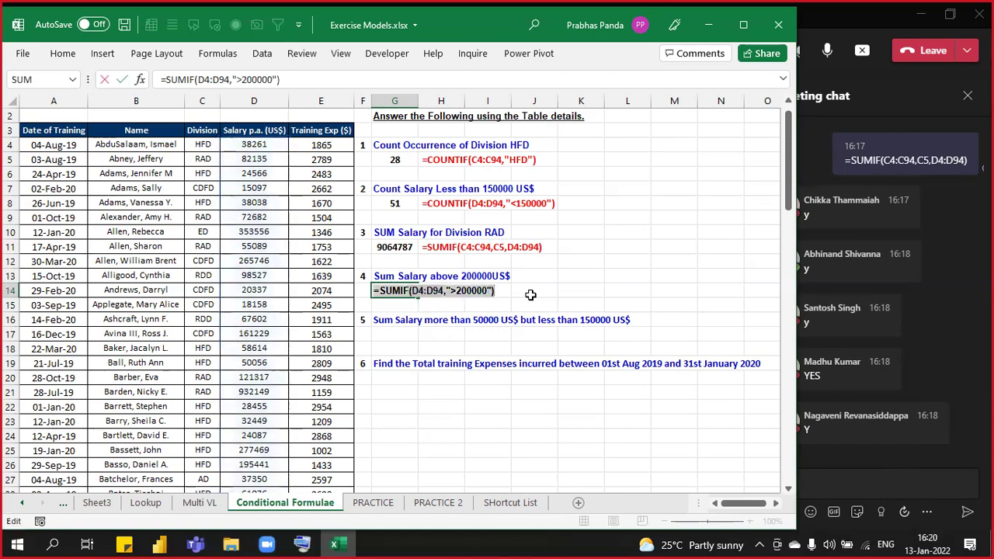
pyautogui.press('Tab')
pyautogui.press('F2')
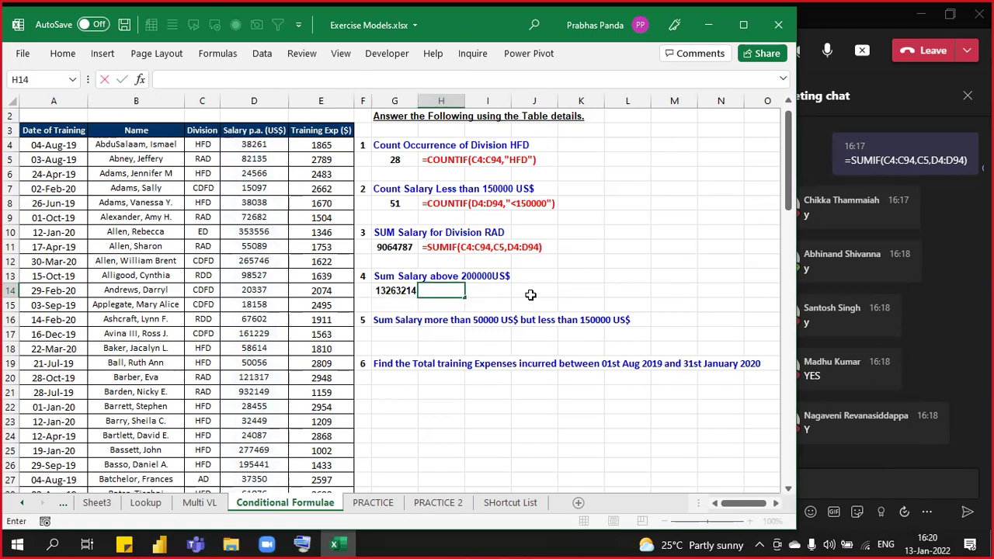
pyautogui.hotkey('ctrl', 'v')
pyautogui.press('Return')
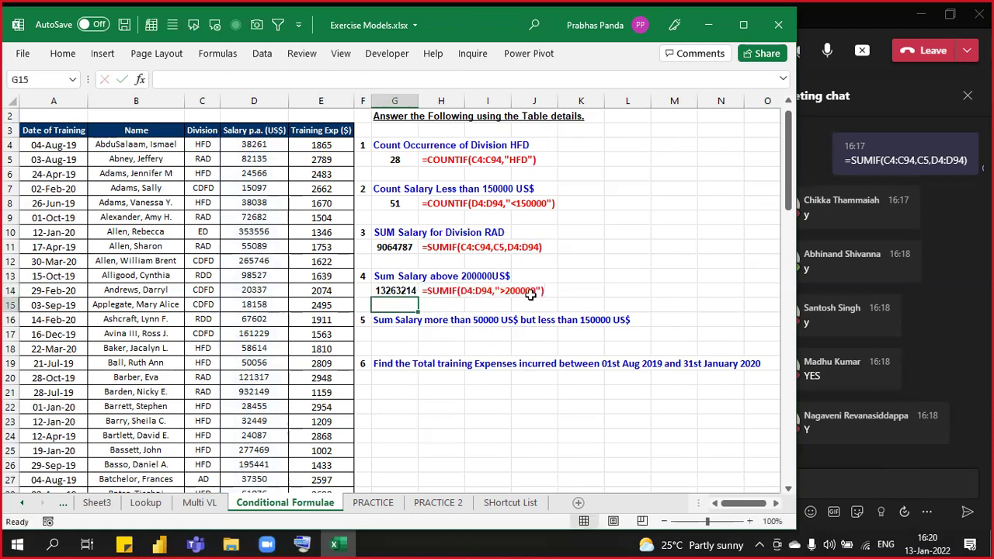
# Step: Send =SUMIF(D4:D94,">200000") in the Teams chat, removing a stray X, then return to Excel
pyautogui.click(852, 483)
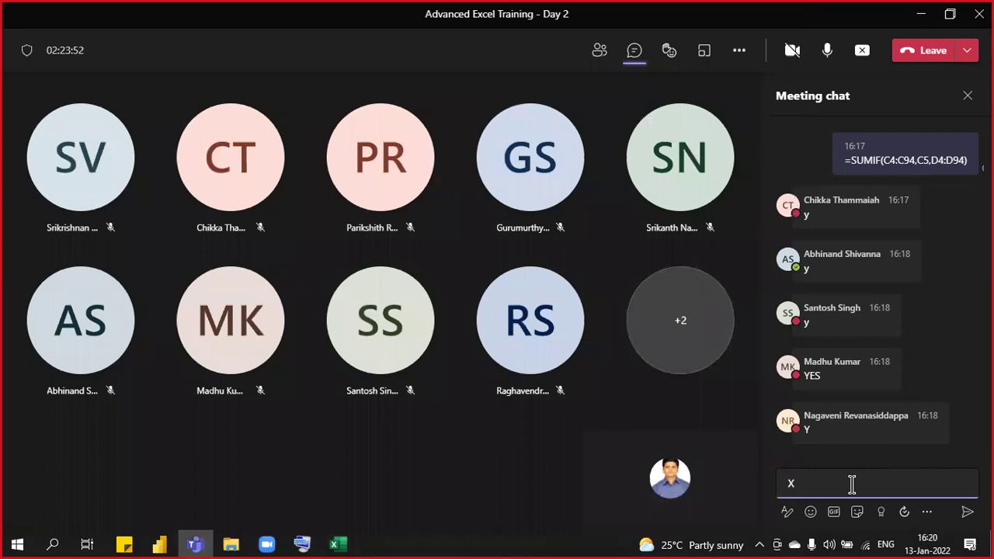
pyautogui.write('X')
pyautogui.hotkey('ctrl', 'v')
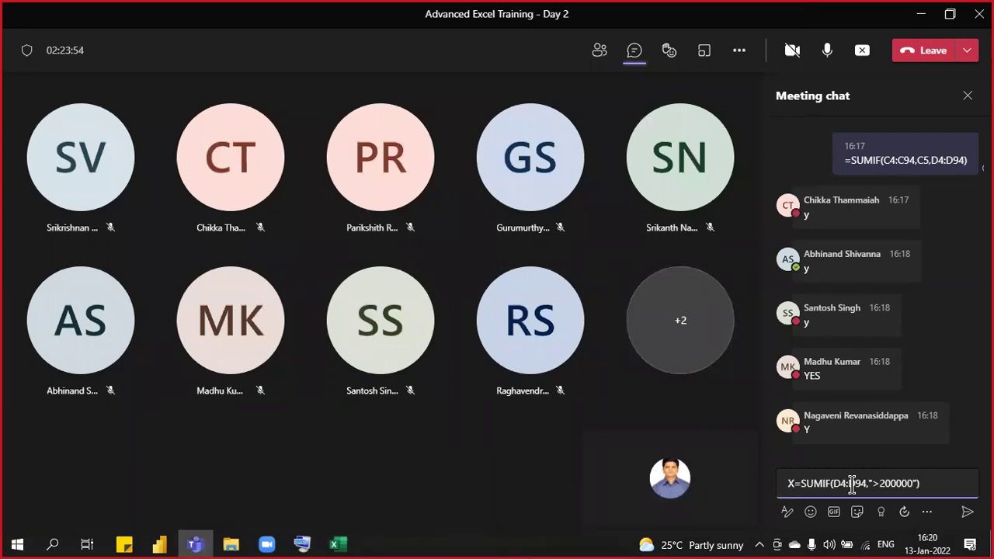
pyautogui.hotkey('ctrl', 'Left')
pyautogui.hotkey('ctrl', 'Left')
pyautogui.hotkey('ctrl', 'Left')
pyautogui.hotkey('ctrl', 'Left')
pyautogui.press('Delete')
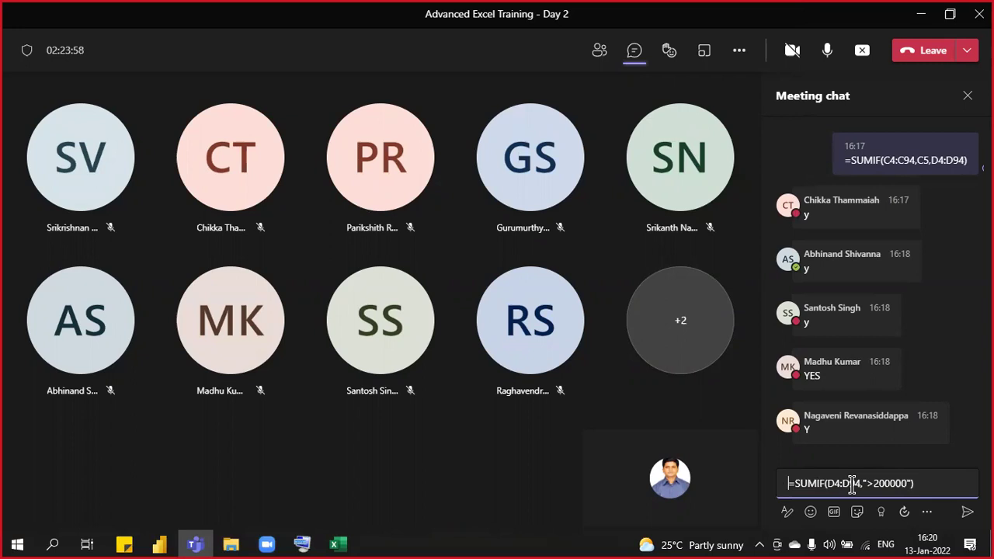
pyautogui.press('Return')
pyautogui.hotkey('alt', 'Tab')
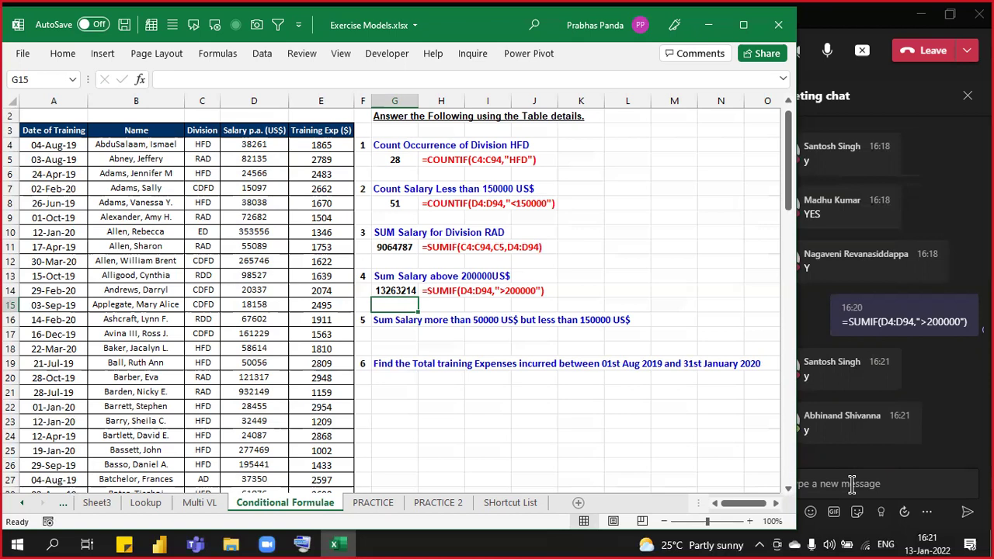
pyautogui.click(404, 332)
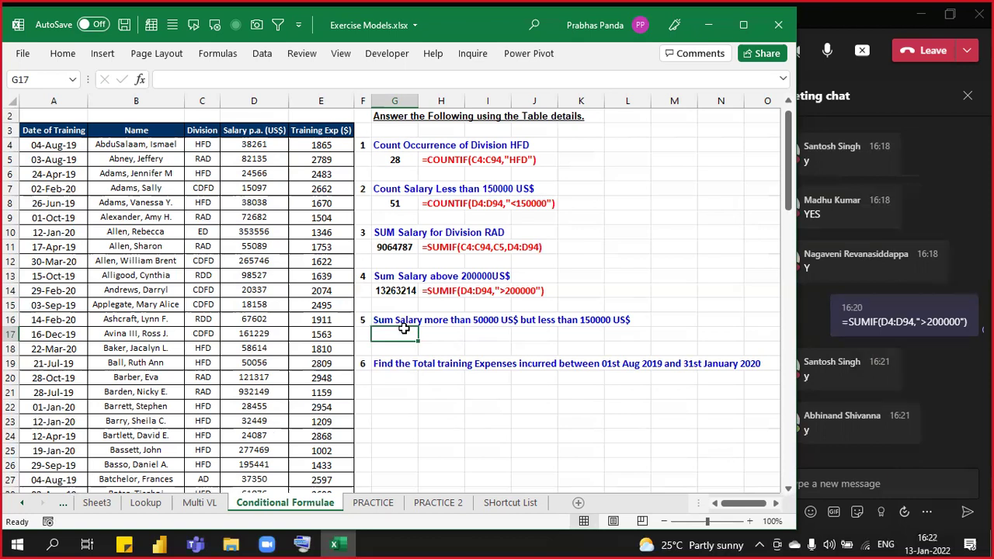
pyautogui.click(269, 97)
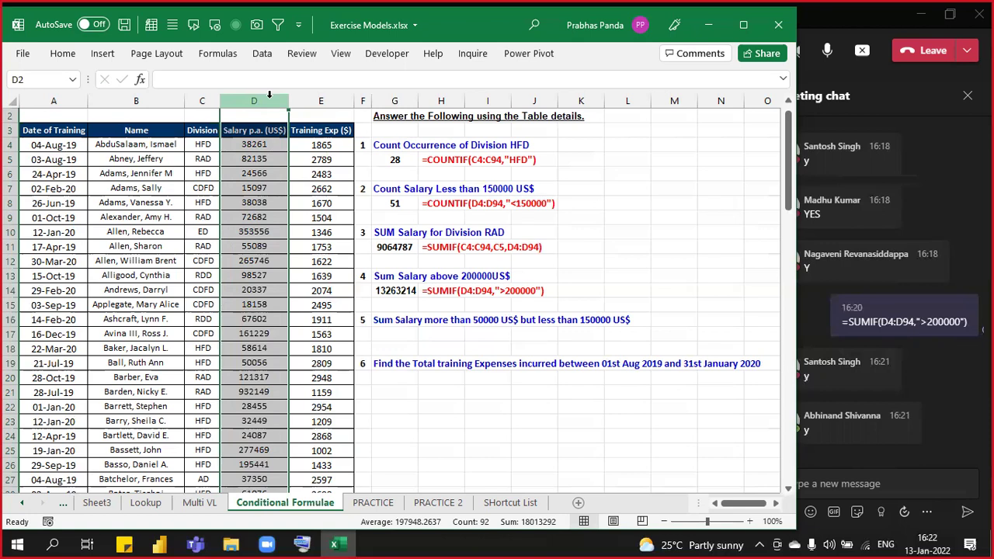
# Step: Type =SUMIFS( in G17 with D4:D94 as the sum range, followed by a comma
pyautogui.click(392, 336)
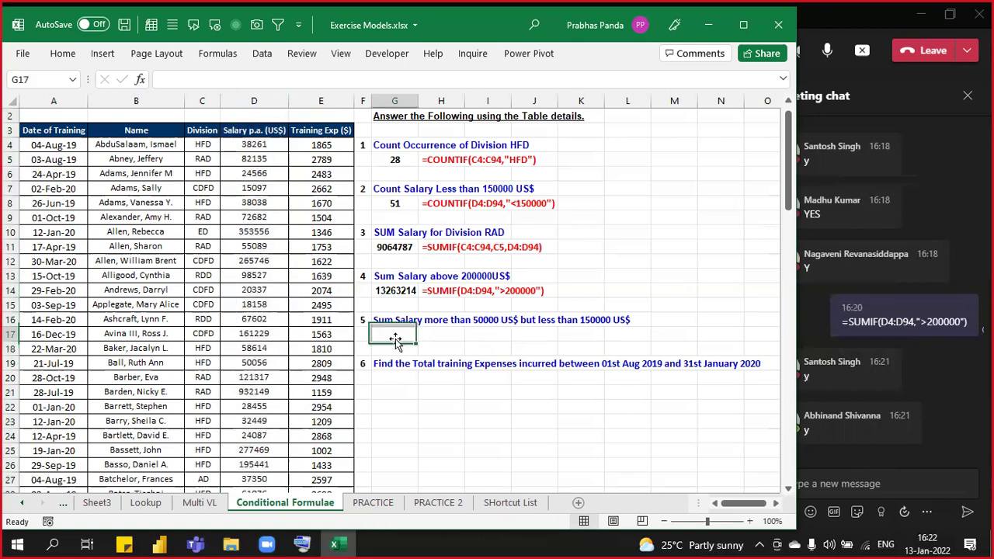
pyautogui.write('=S')
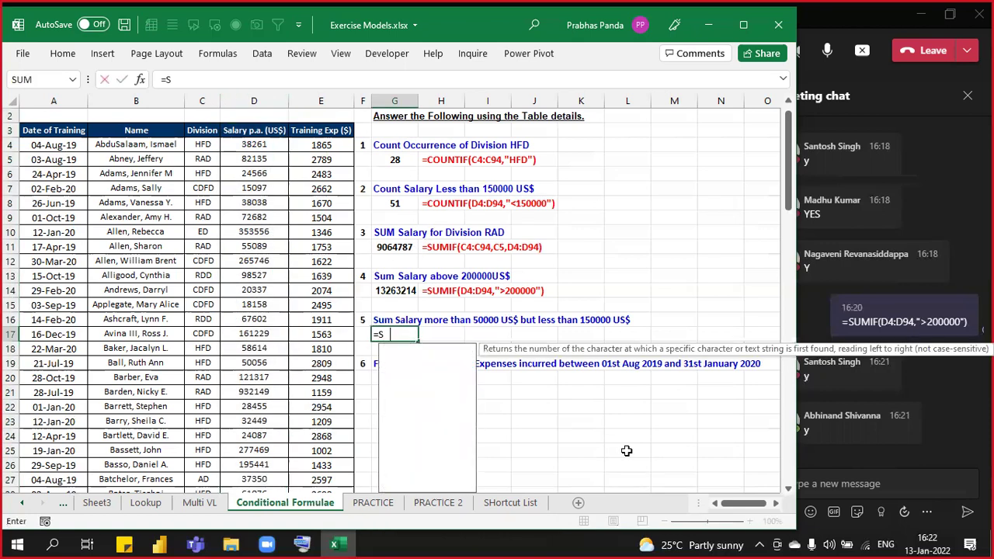
pyautogui.write('UMIFS(')
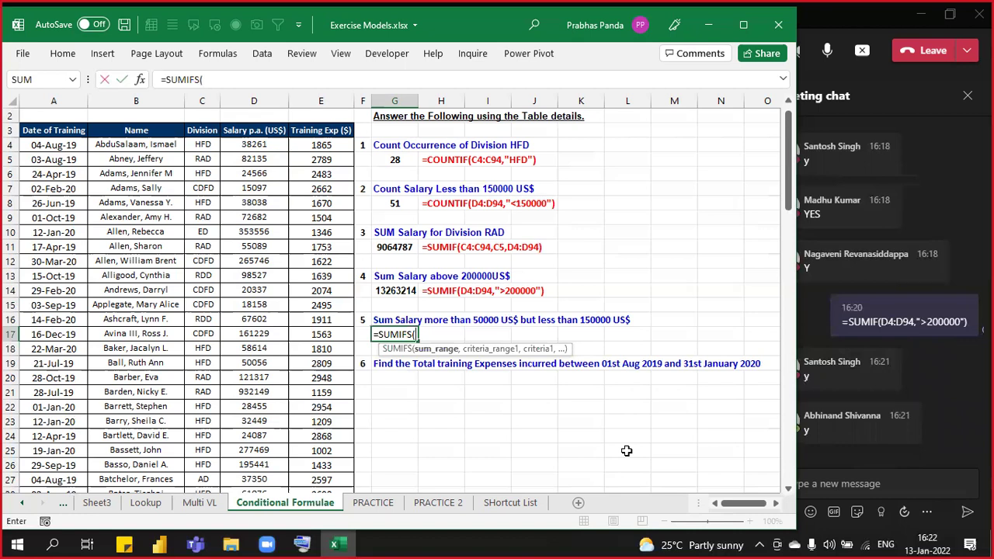
pyautogui.press('Left')
pyautogui.press('Left')
pyautogui.press('Left')
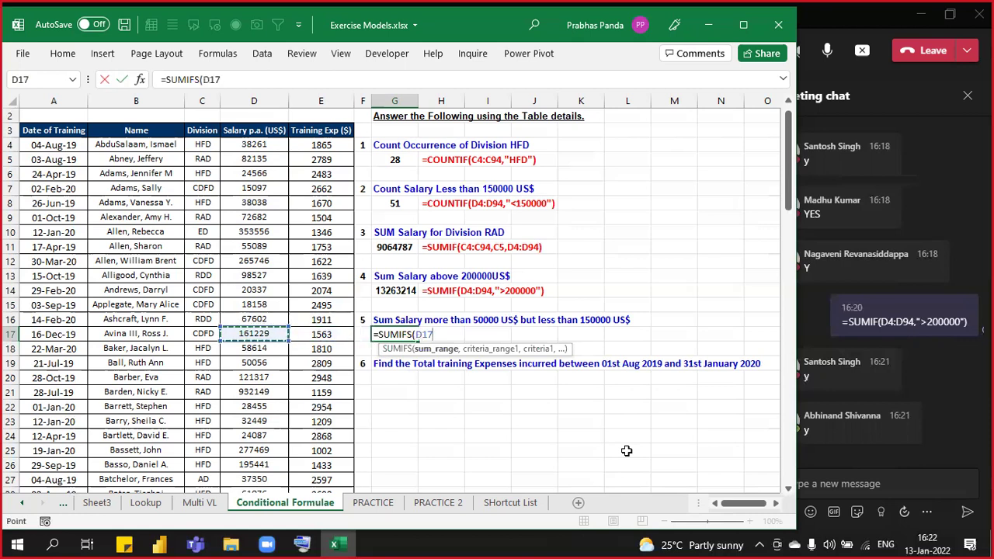
pyautogui.hotkey('ctrl', 'Up')
pyautogui.press('Down')
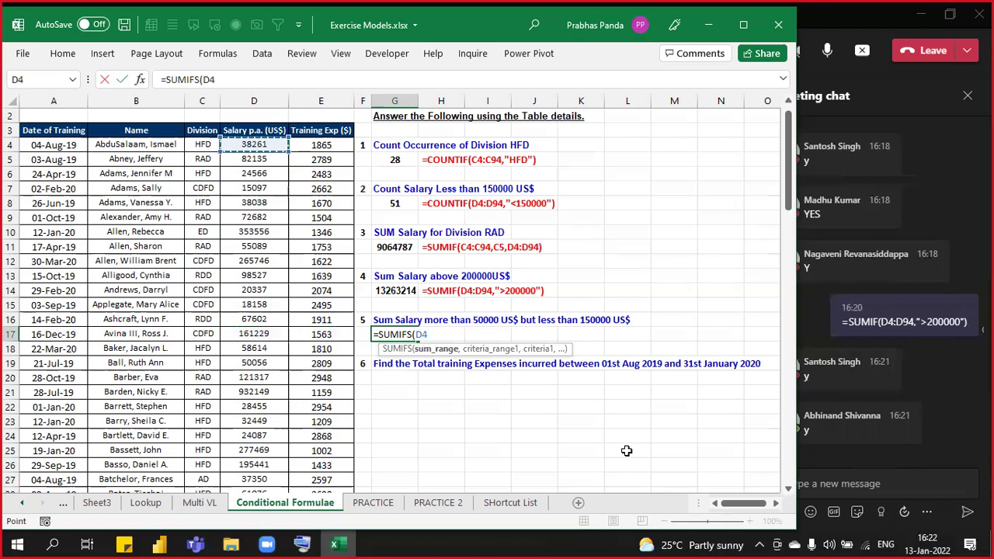
pyautogui.hotkey('ctrl', 'shift', 'Down')
pyautogui.write(',')
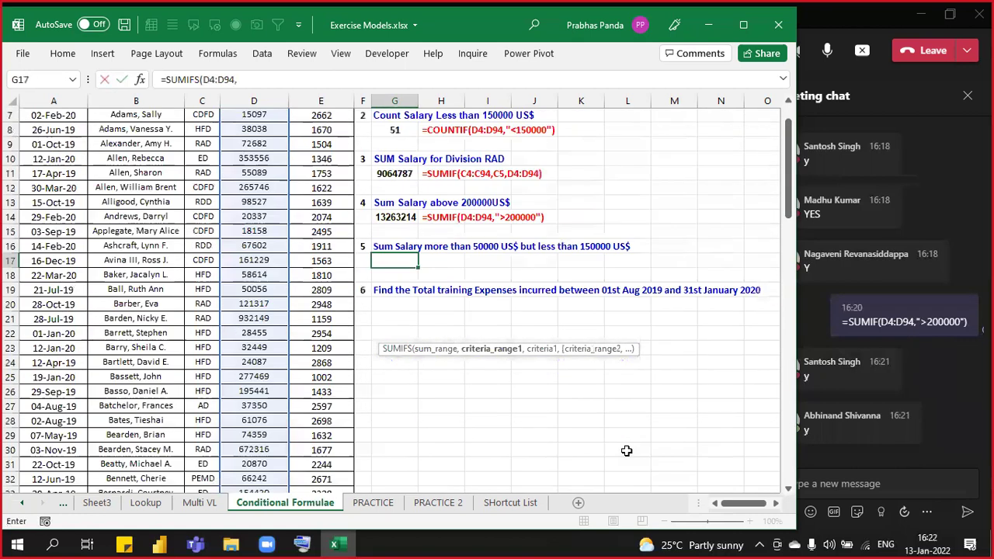
pyautogui.scroll(2, 627, 450)
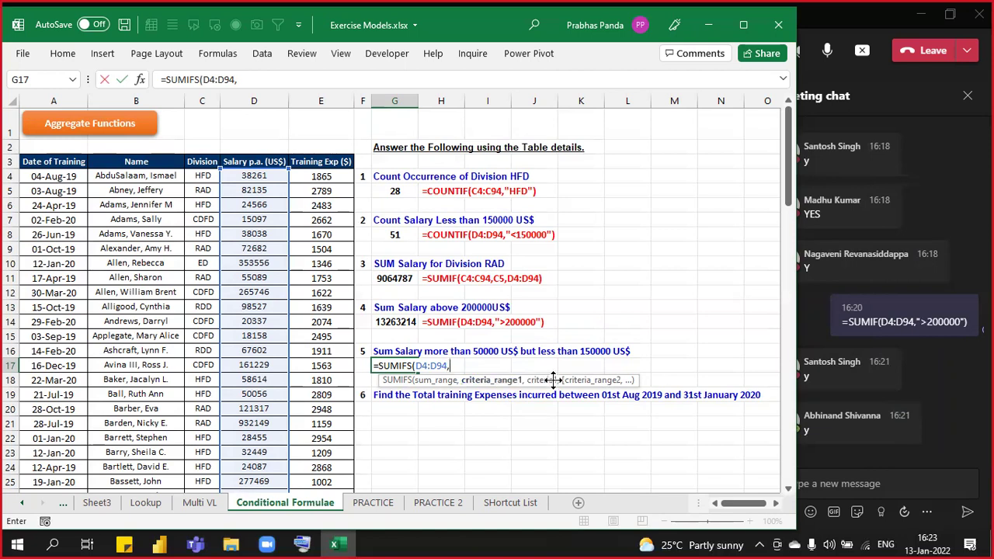
# Step: Append D4:D94 as the first criteria range in the G17 SUMIFS formula
pyautogui.press('ctrl')
pyautogui.press('ctrl')
pyautogui.press('ctrl')
pyautogui.press('ctrl')
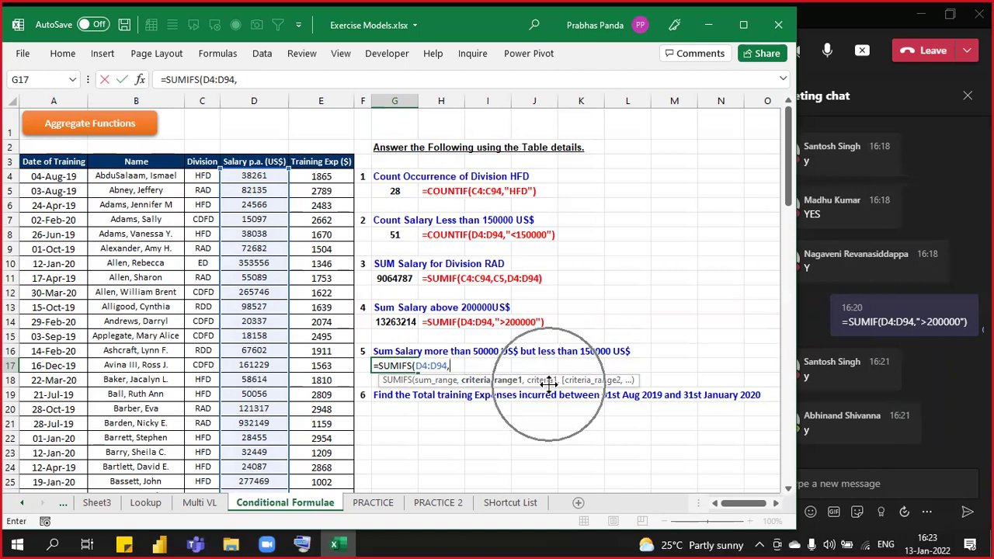
pyautogui.press('ctrl')
pyautogui.press('ctrl')
pyautogui.press('ctrl')
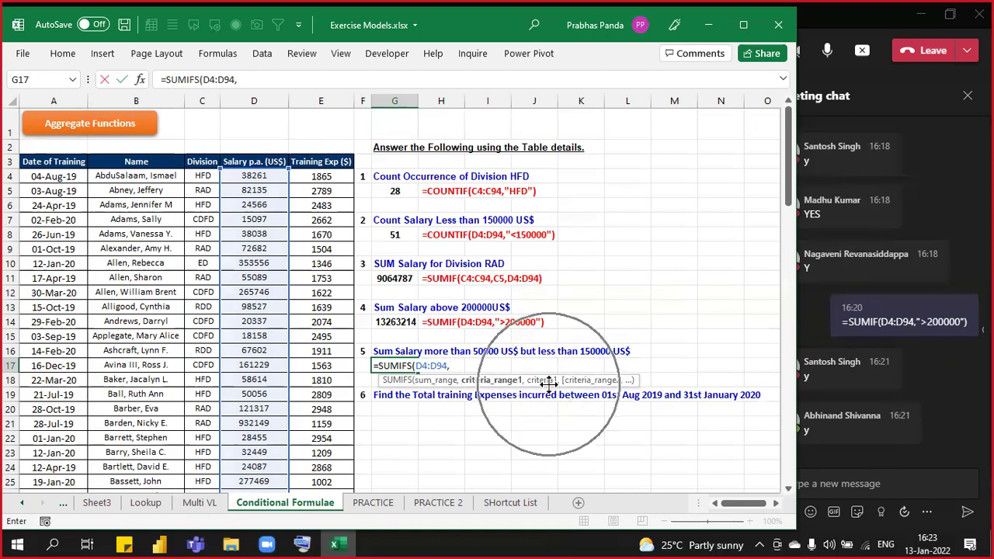
pyautogui.press('ctrl')
pyautogui.press('ctrl')
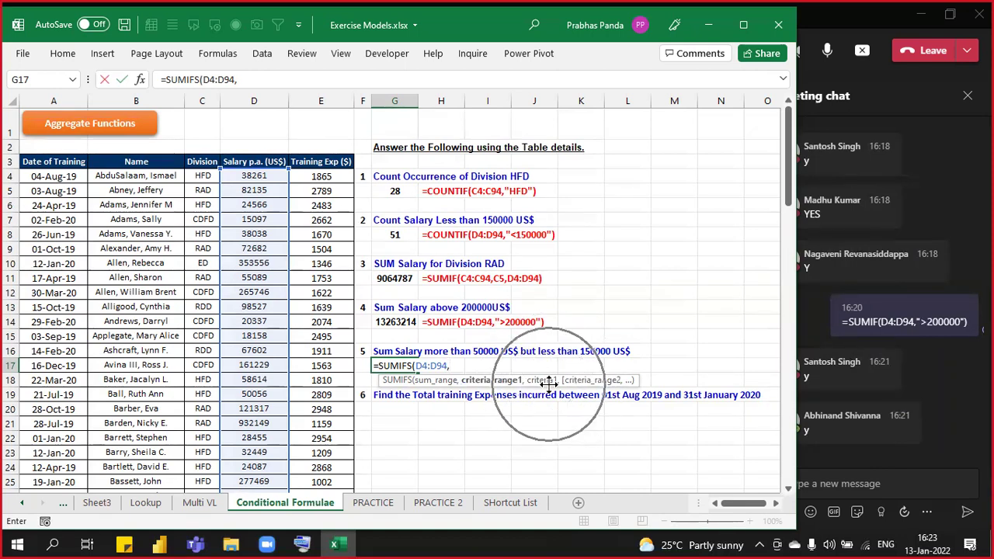
pyautogui.press('ctrl')
pyautogui.press('ctrl')
pyautogui.press('ctrl')
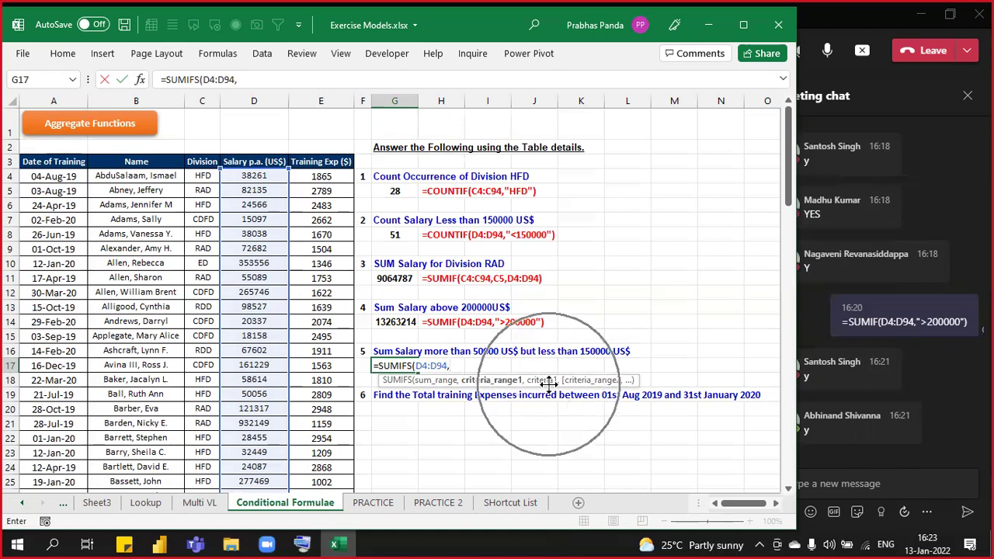
pyautogui.press('ctrl')
pyautogui.press('ctrl')
pyautogui.press('ctrl')
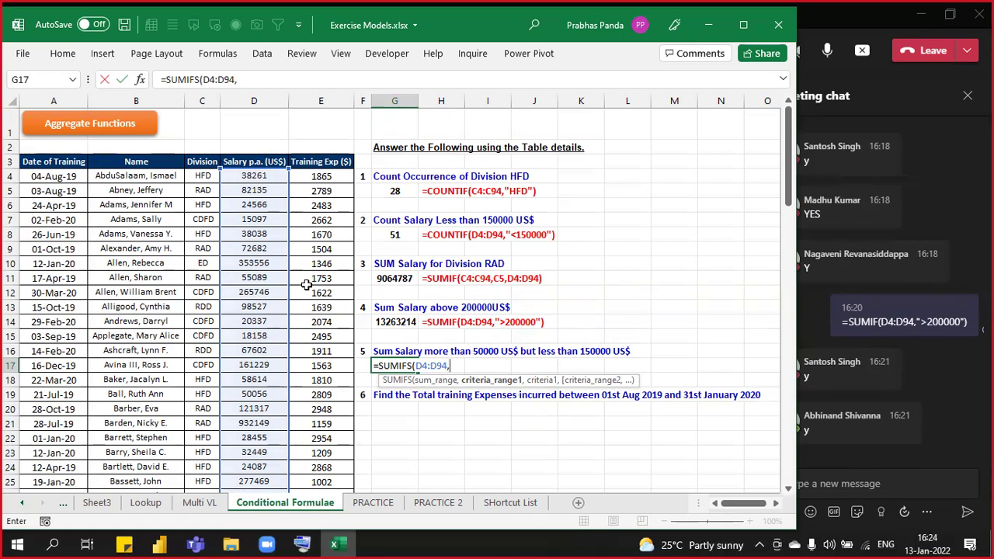
pyautogui.click(245, 175)
pyautogui.hotkey('ctrl', 'shift', 'Down')
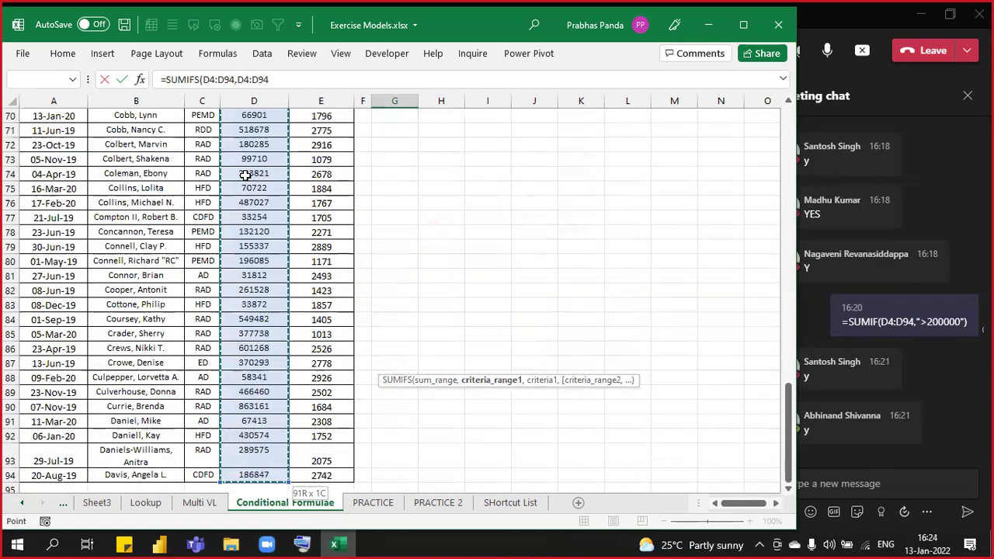
# Step: Reset the criteria range to D4:D94, add the condition ">50000", and begin a second range
pyautogui.hotkey('ctrl', 'shift', 'Up')
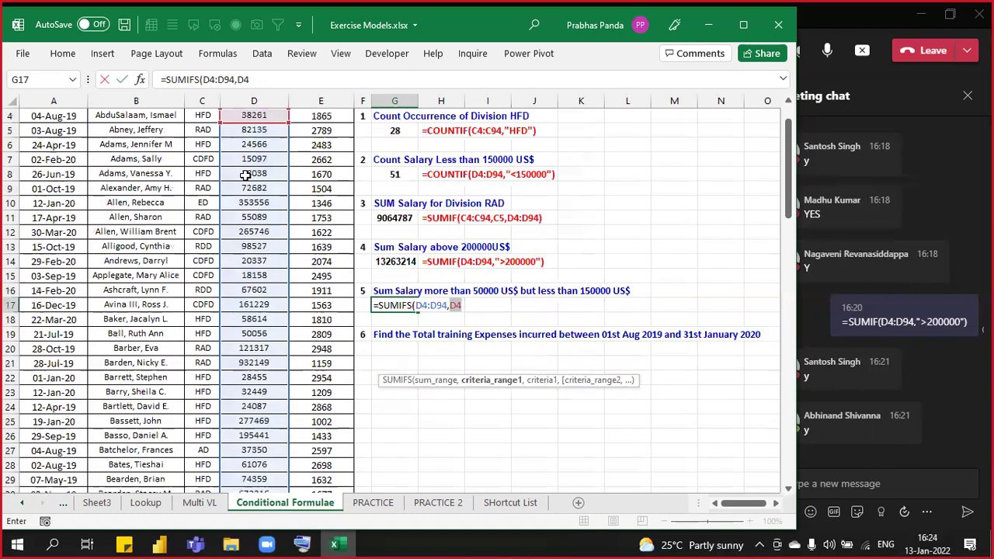
pyautogui.click(268, 116)
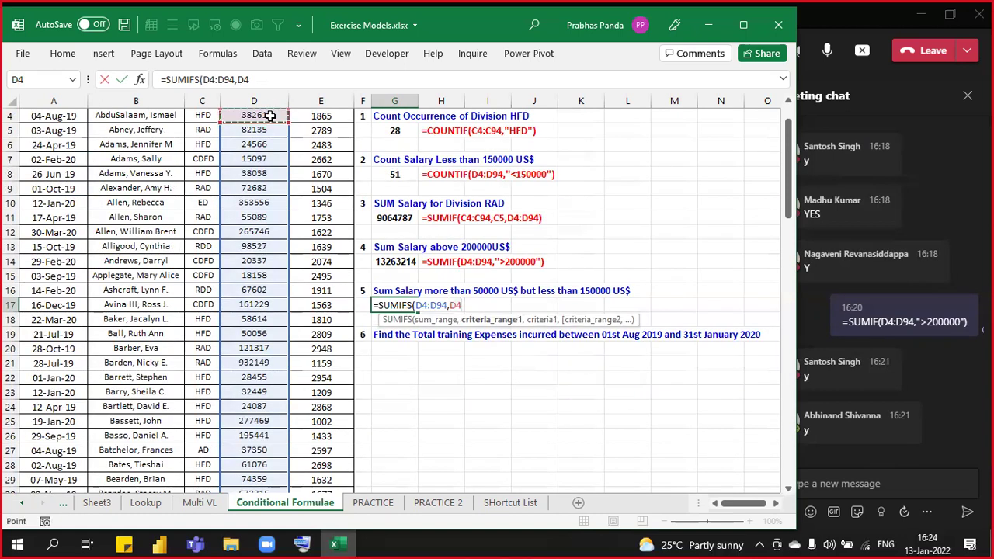
pyautogui.hotkey('ctrl', 'shift', 'Down')
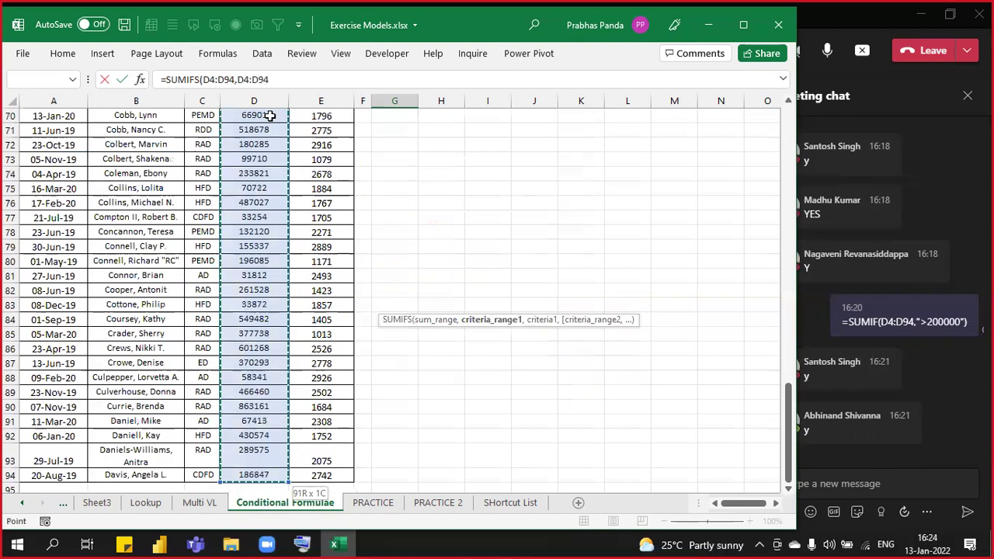
pyautogui.write(',')
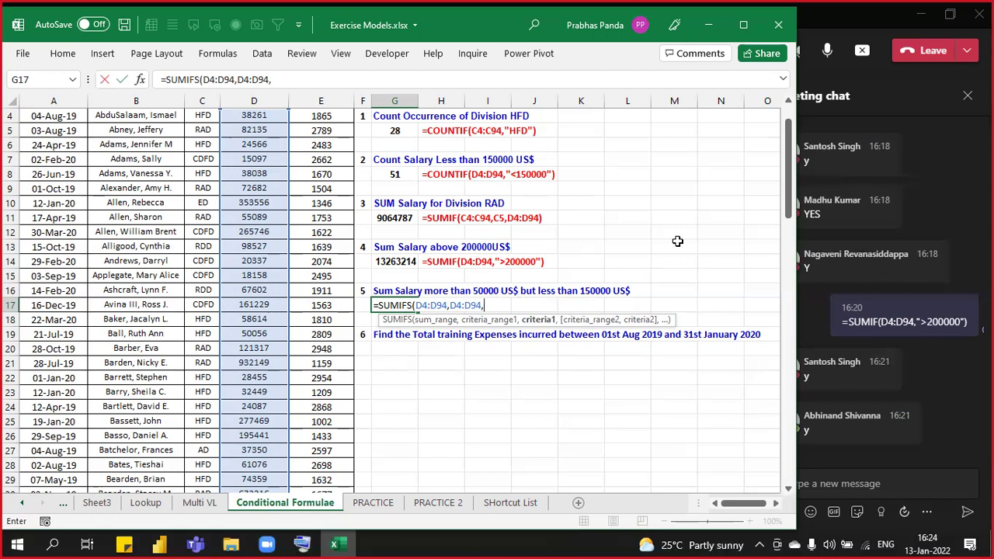
pyautogui.write('">50000",')
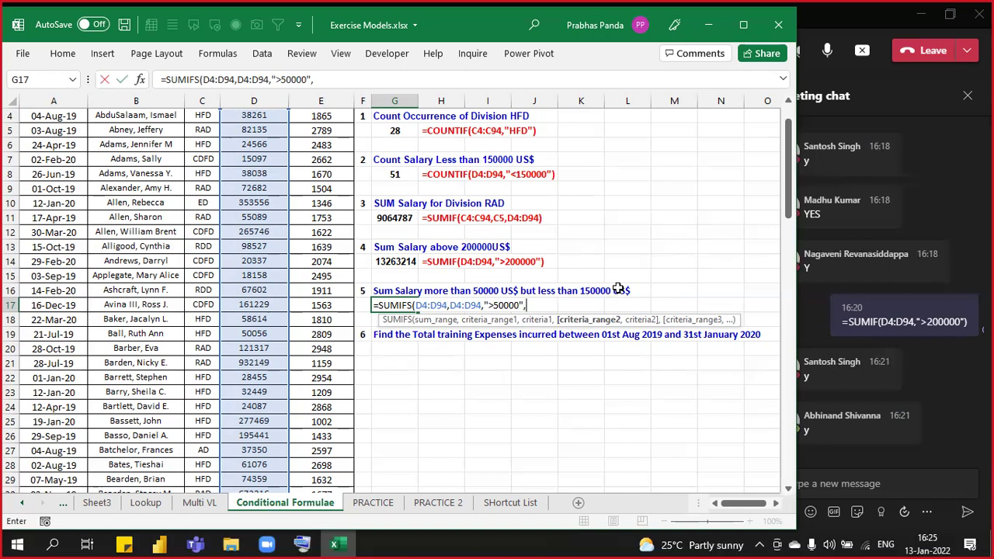
pyautogui.click(276, 188)
pyautogui.scroll(1, 274, 189)
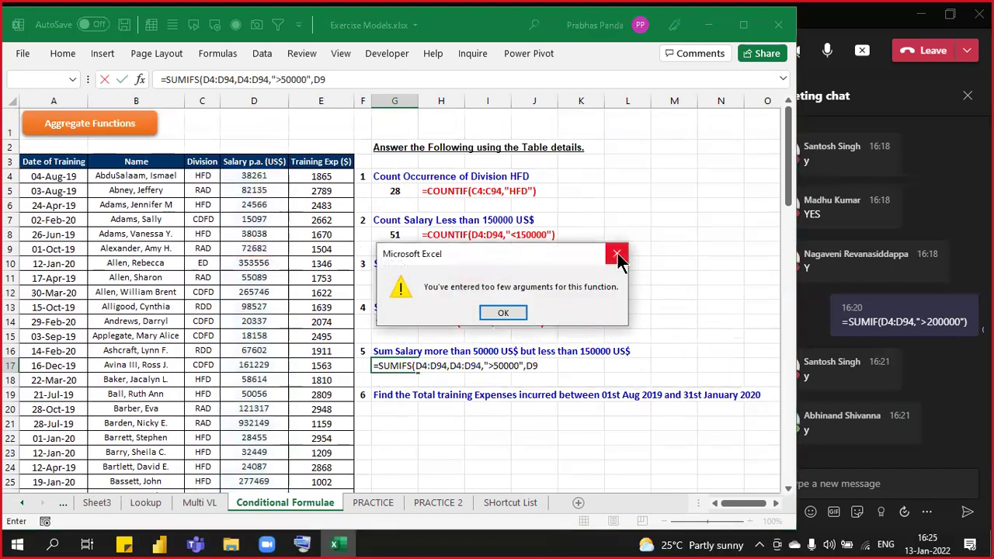
# Step: Complete the formula with a second range D4:D94 and "<150000", returning 2199323
pyautogui.click(613, 191)
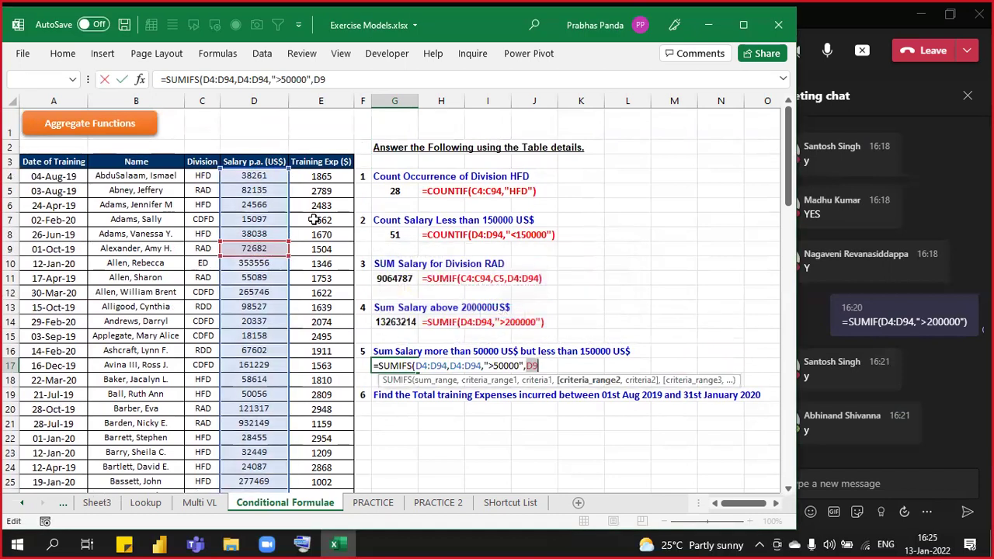
pyautogui.click(256, 176)
pyautogui.hotkey('ctrl', 'shift', 'Down')
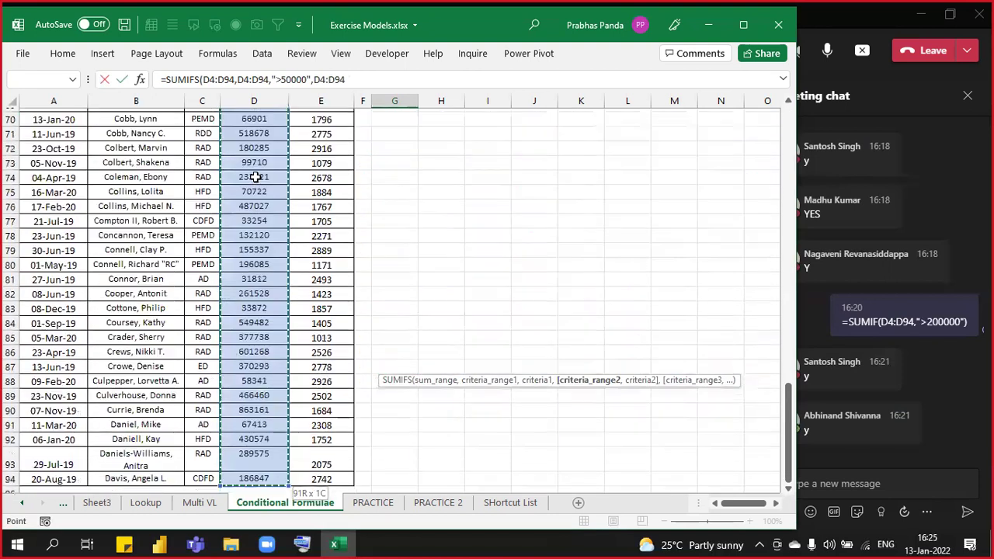
pyautogui.scroll(20, 311, 175)
pyautogui.write(',')
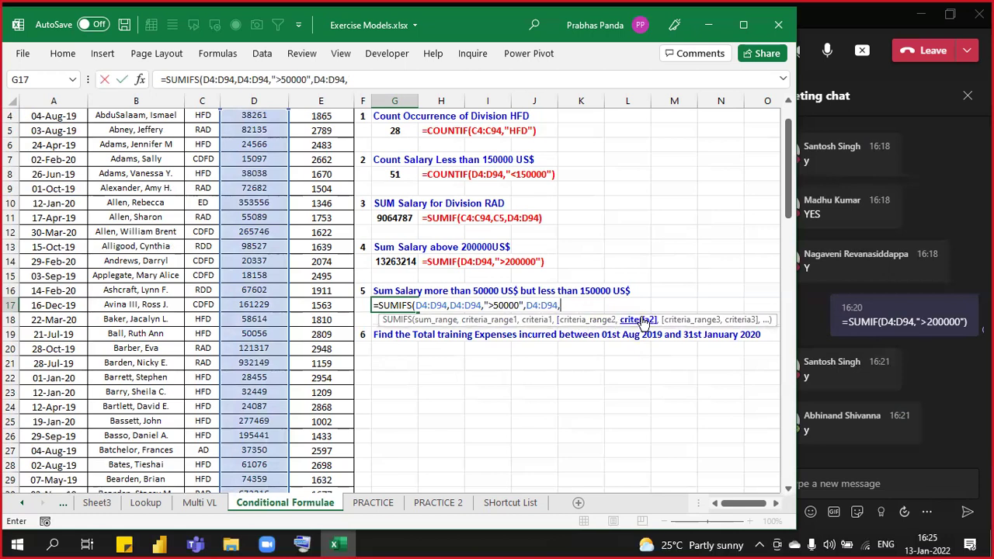
pyautogui.write('"<150000"')
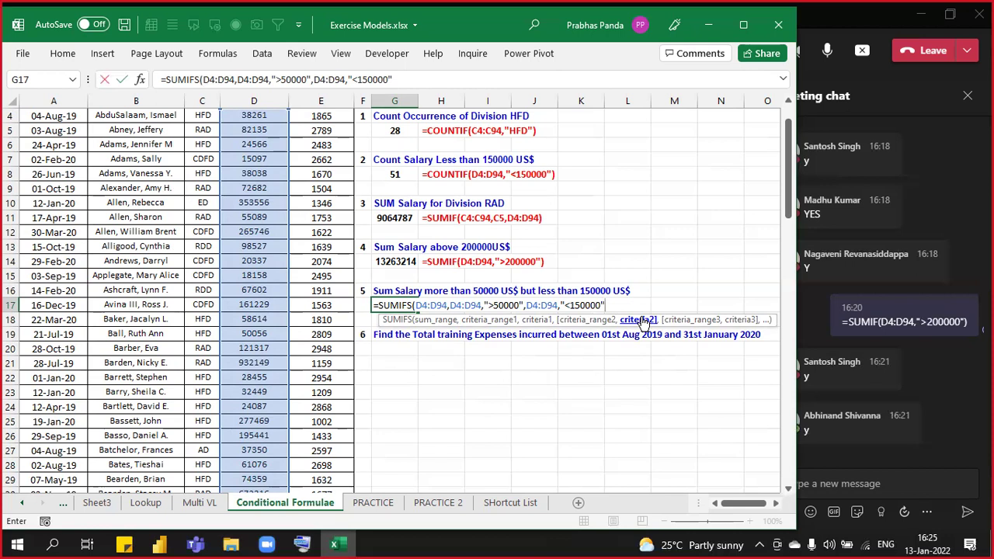
pyautogui.press('Return')
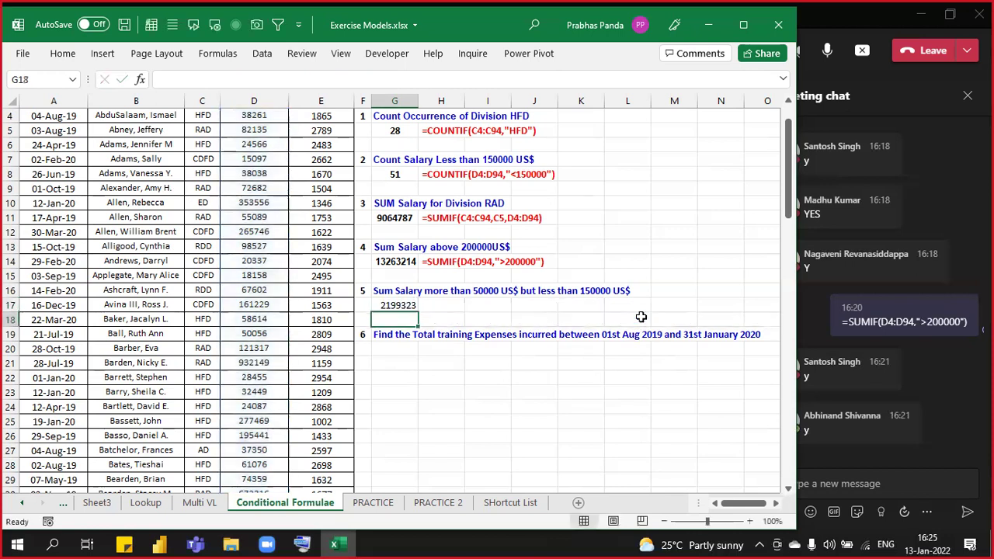
# Step: Bold the G17 result and copy its SUMIFS formula text into H17
pyautogui.press('Up')
pyautogui.hotkey('ctrl', 'b')
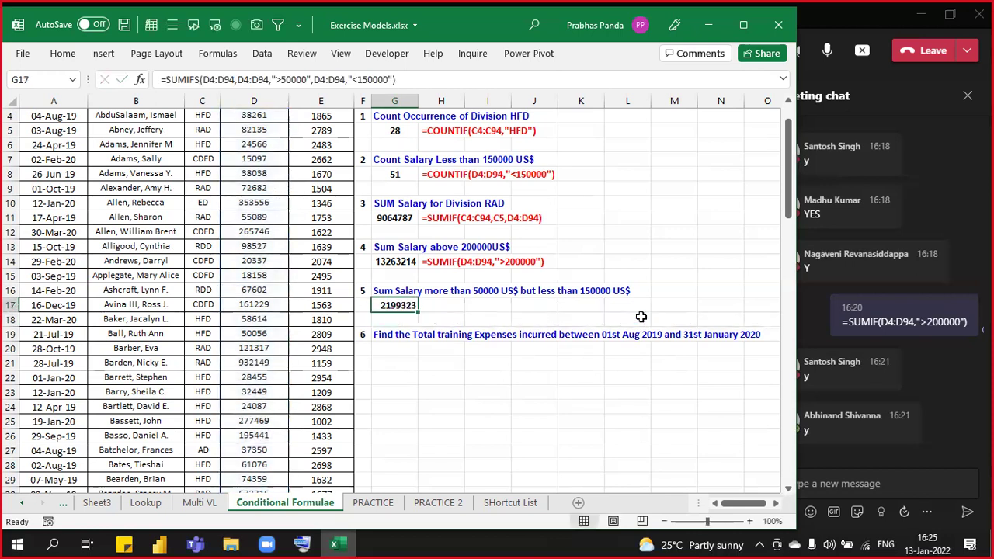
pyautogui.press('F2')
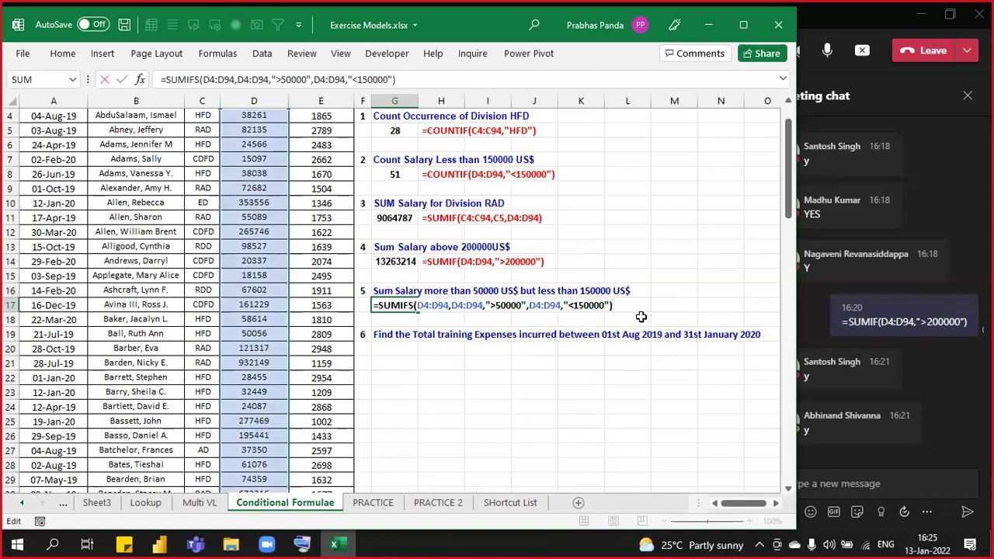
pyautogui.hotkey('shift', 'Home')
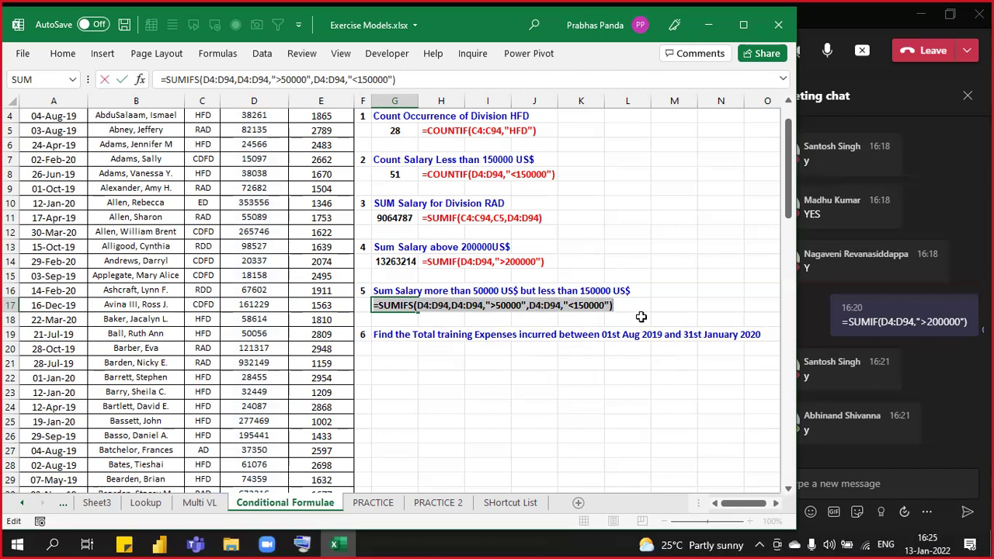
pyautogui.press('Tab')
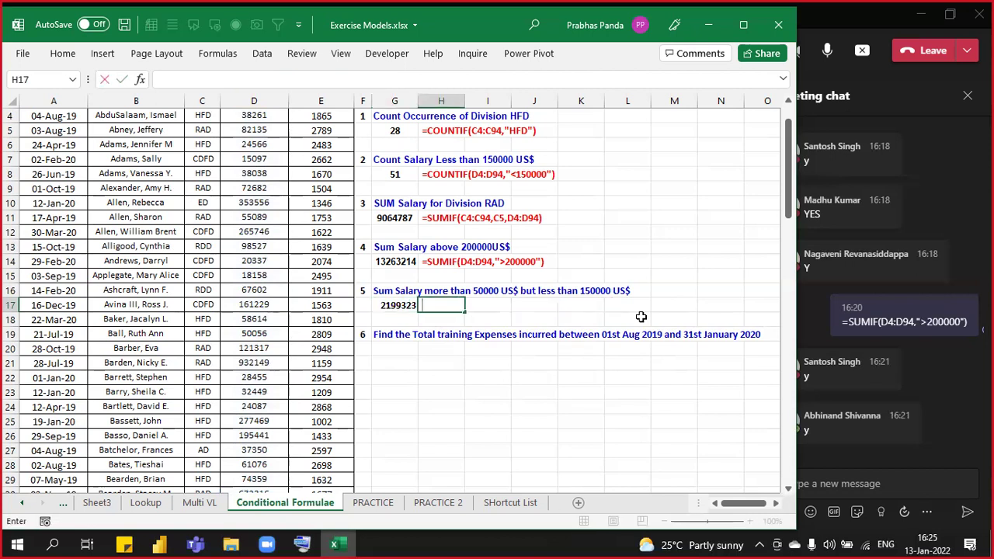
pyautogui.hotkey('ctrl', 'v')
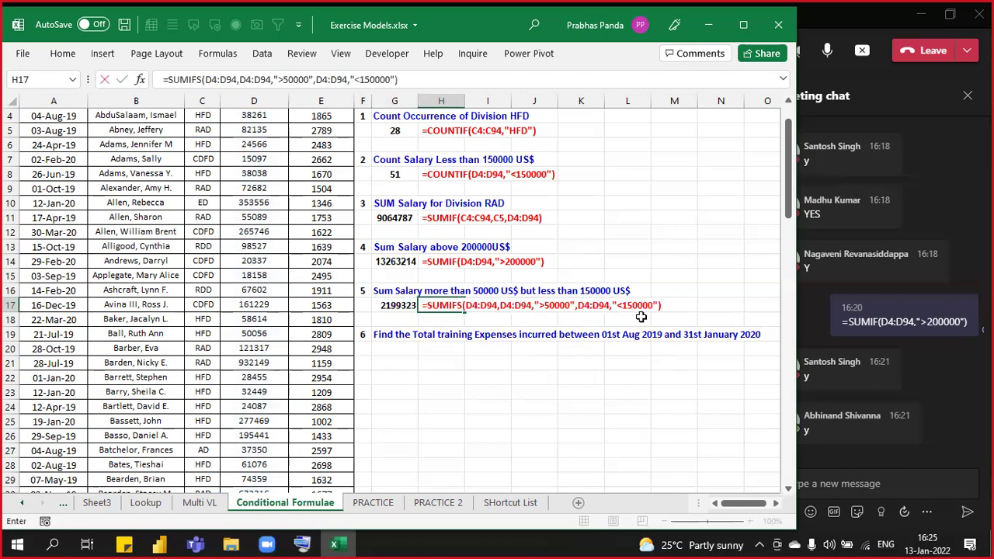
pyautogui.press('Return')
# Step: Send =SUMIFS(D4:D94,D4:D94,">50000",D4:D94,"<150000") in the Teams chat, then return to Excel
pyautogui.click(862, 482)
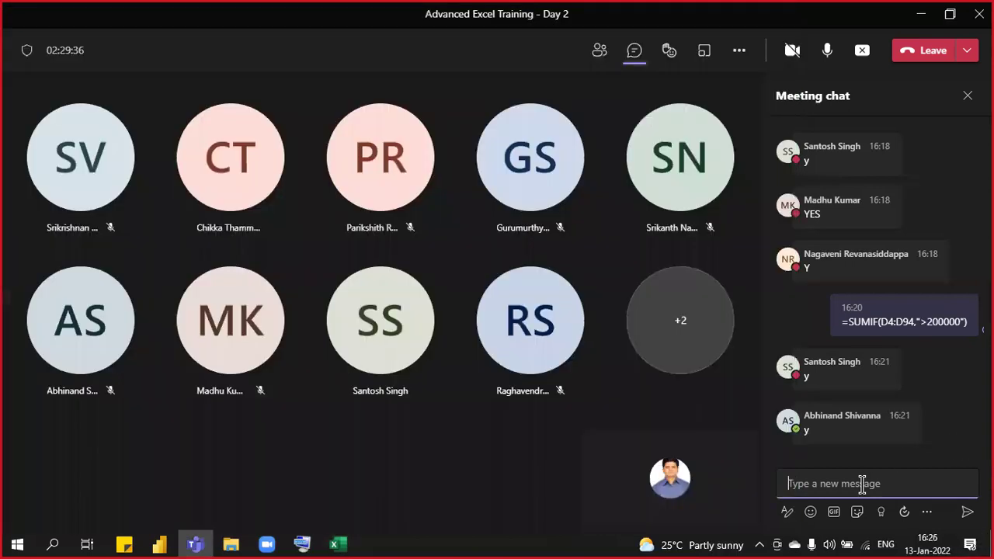
pyautogui.hotkey('ctrl', 'v')
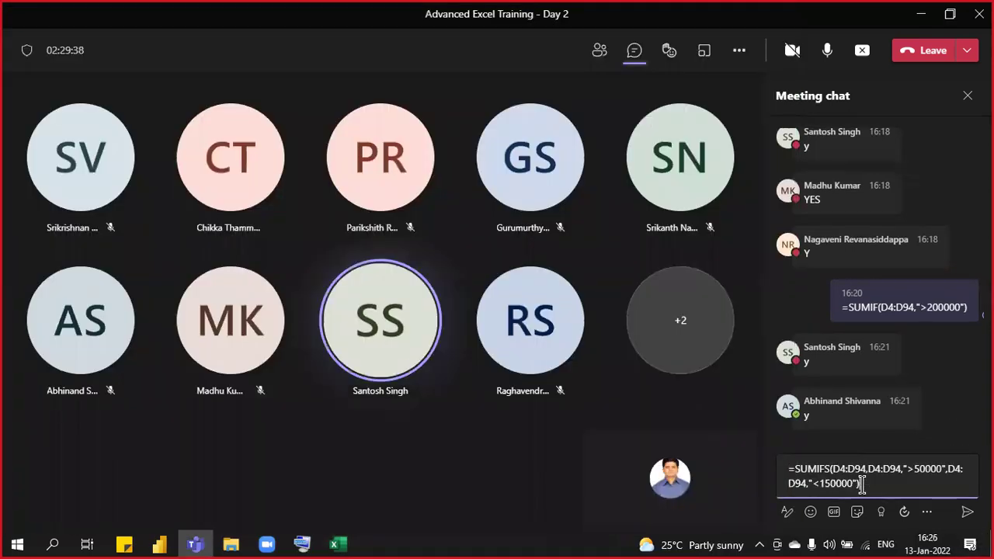
pyautogui.press('Return')
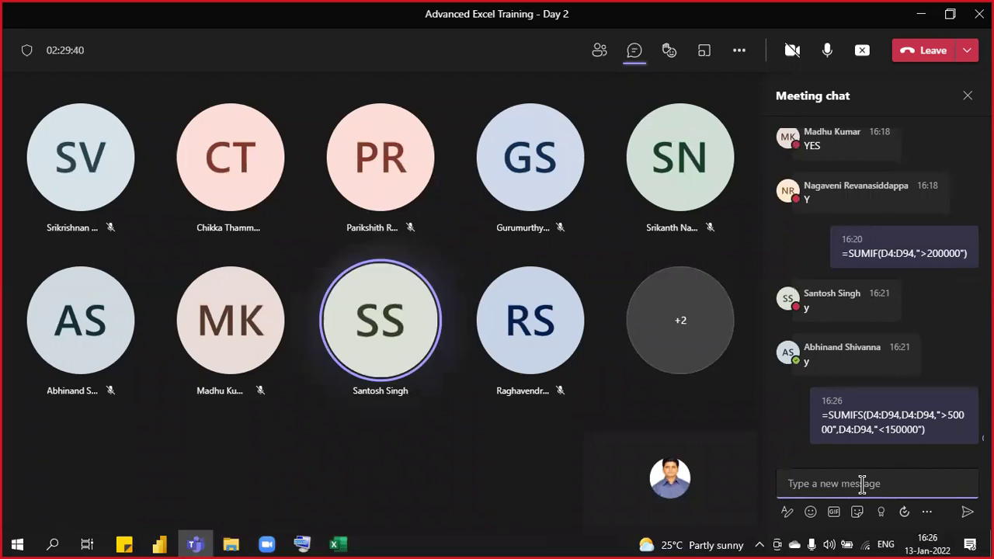
pyautogui.hotkey('alt', 'Tab')
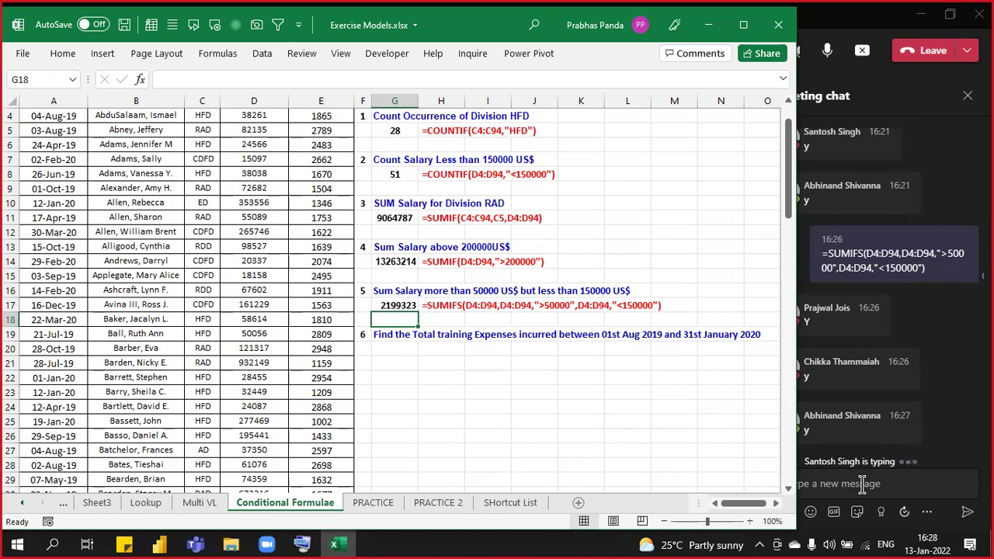
pyautogui.press('Down')
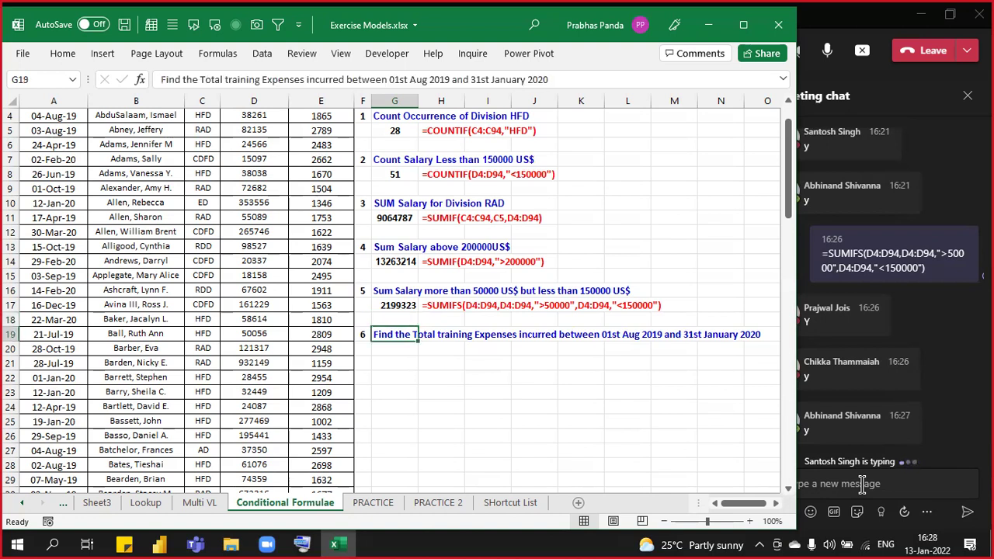
pyautogui.press('Down')
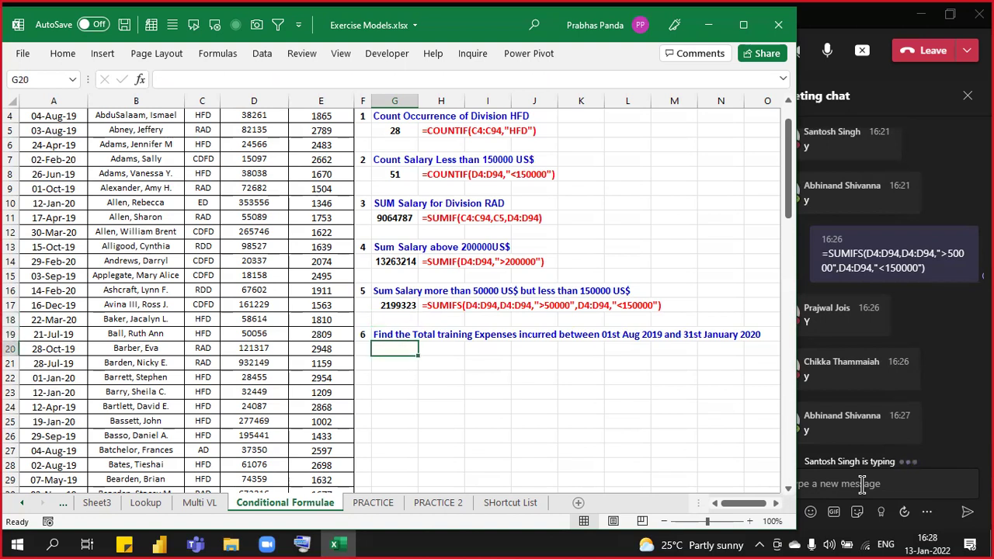
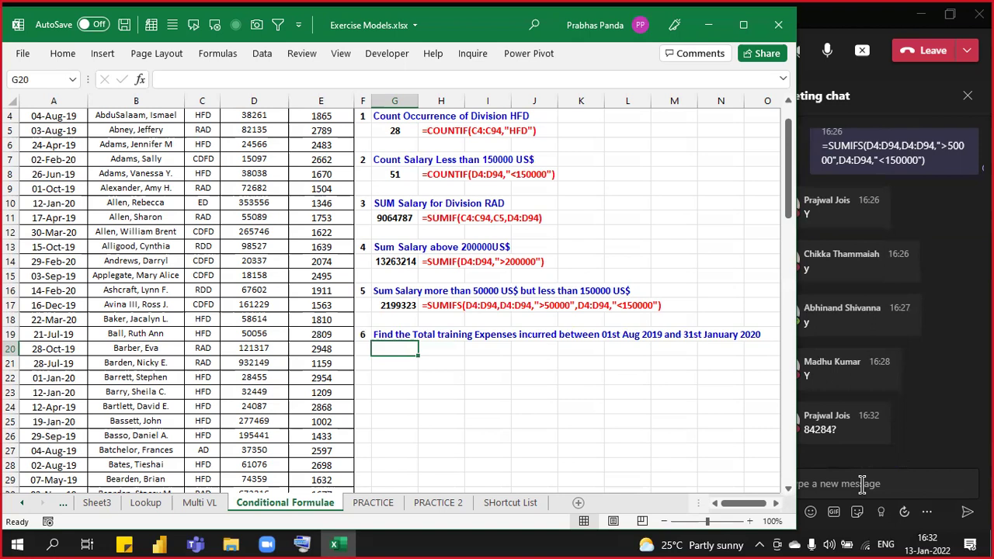
# Step: Admit the lobby participant into the Teams meeting, maximize Teams, then go back to Excel
pyautogui.press('Up')
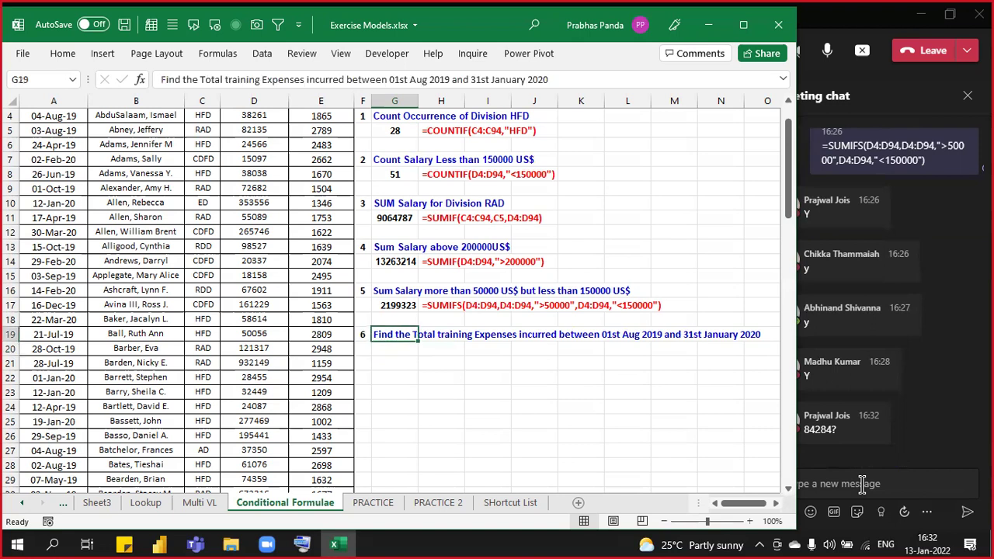
pyautogui.press('Down')
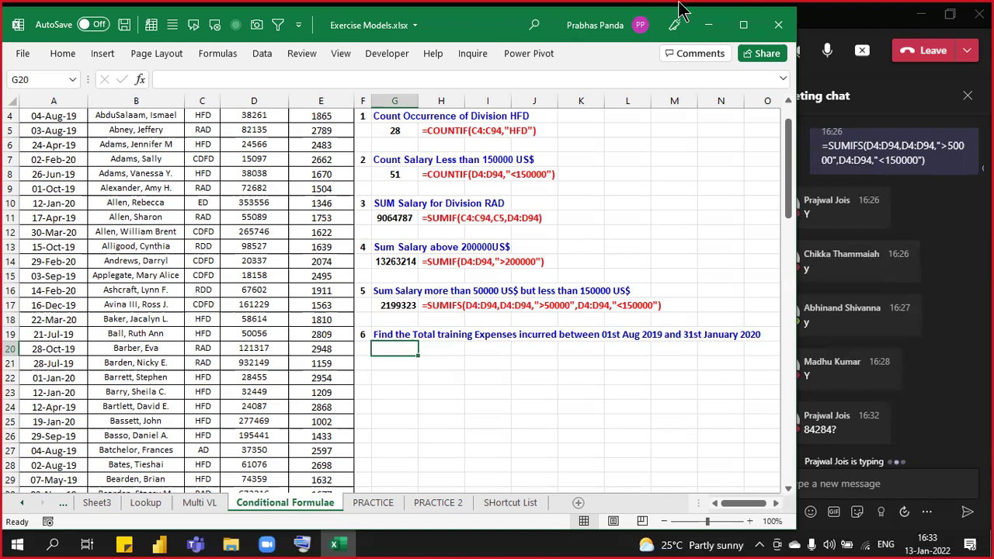
pyautogui.click(845, 33)
pyautogui.click(466, 335)
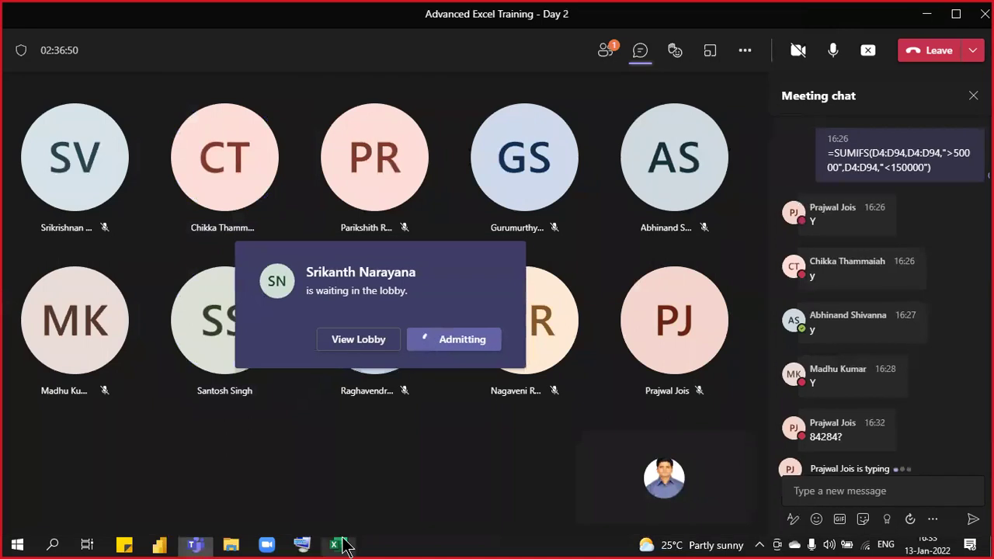
pyautogui.click(955, 14)
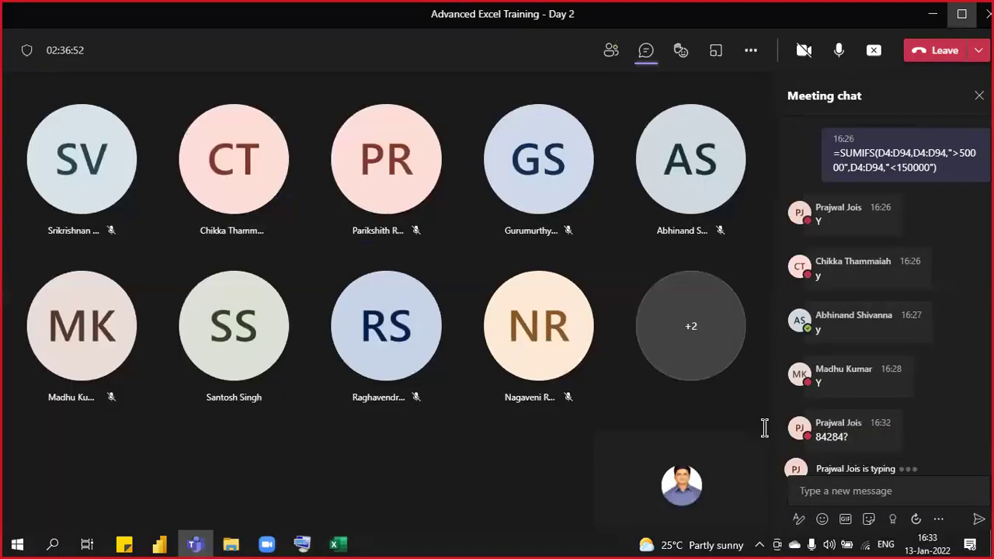
pyautogui.click(340, 545)
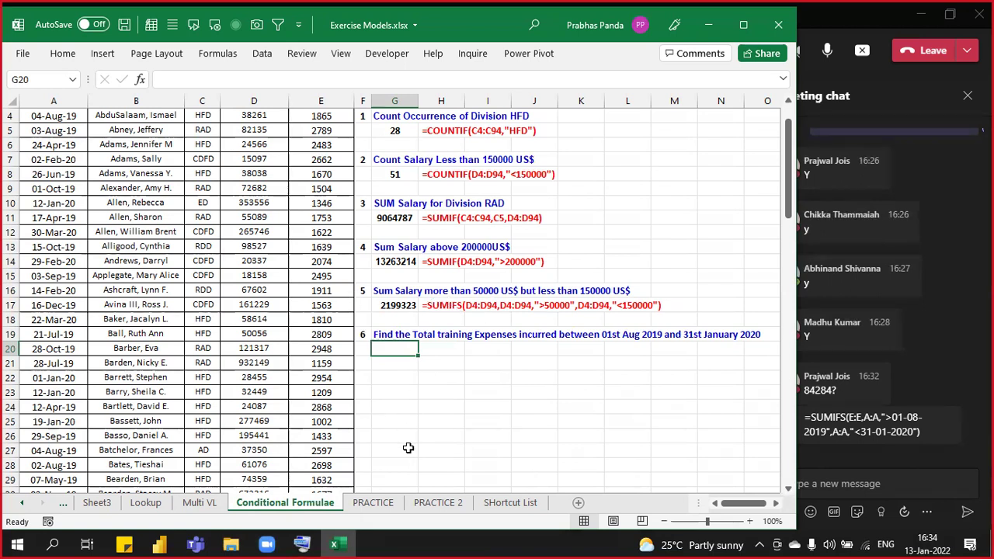
# Step: Start =SUMIFS( in G20 with training expenses E4:E94 as the sum range
pyautogui.write('=S')
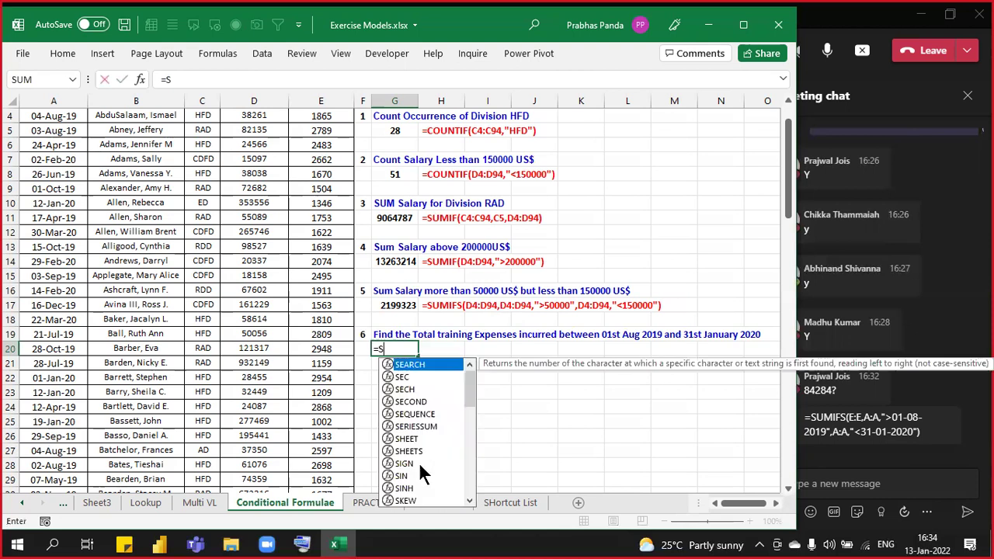
pyautogui.write('UMIFS(')
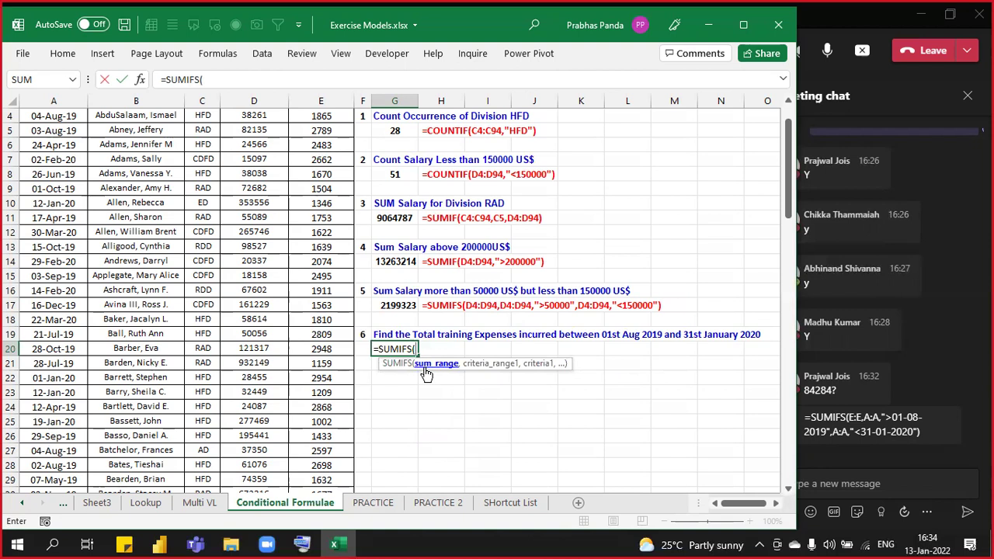
pyautogui.scroll(1, 435, 365)
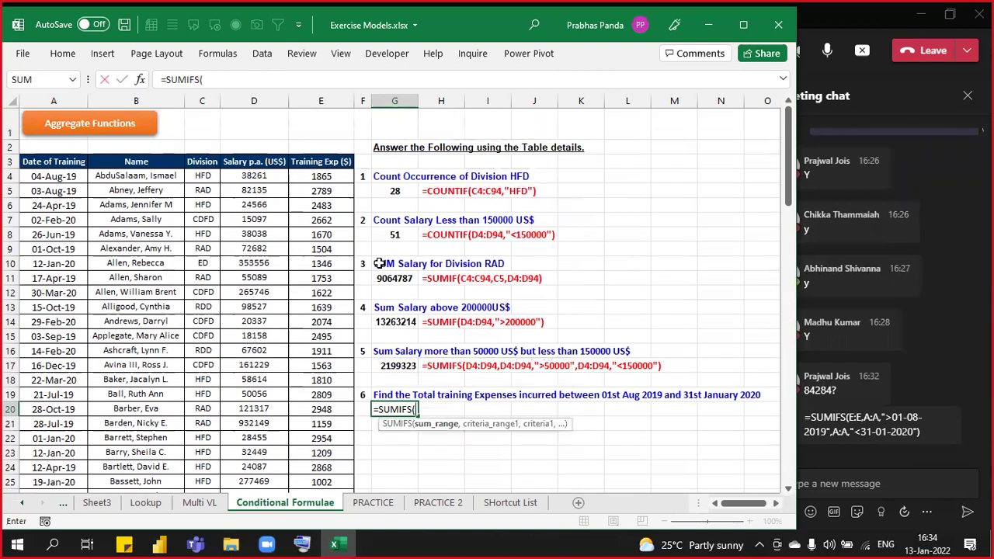
pyautogui.click(326, 176)
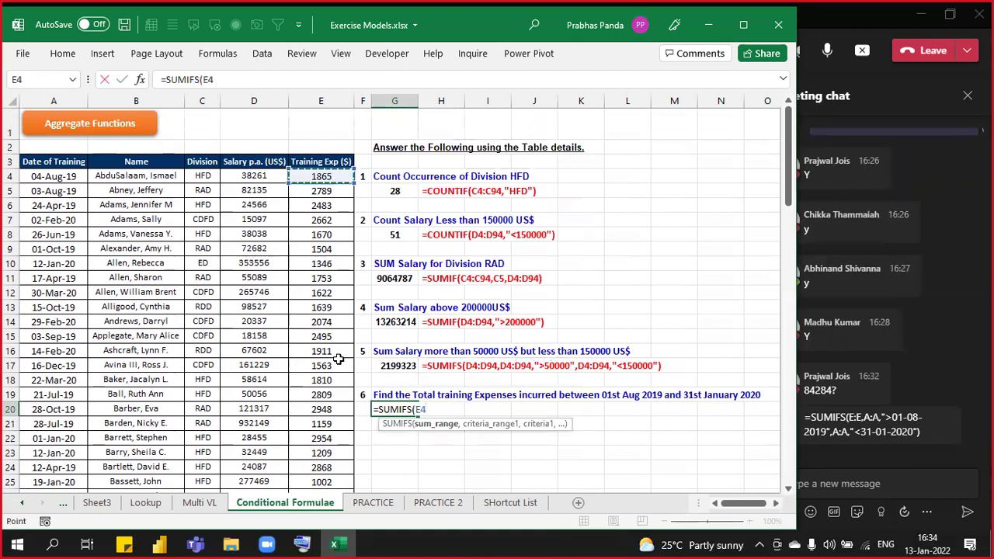
pyautogui.hotkey('ctrl', 'shift', 'Down')
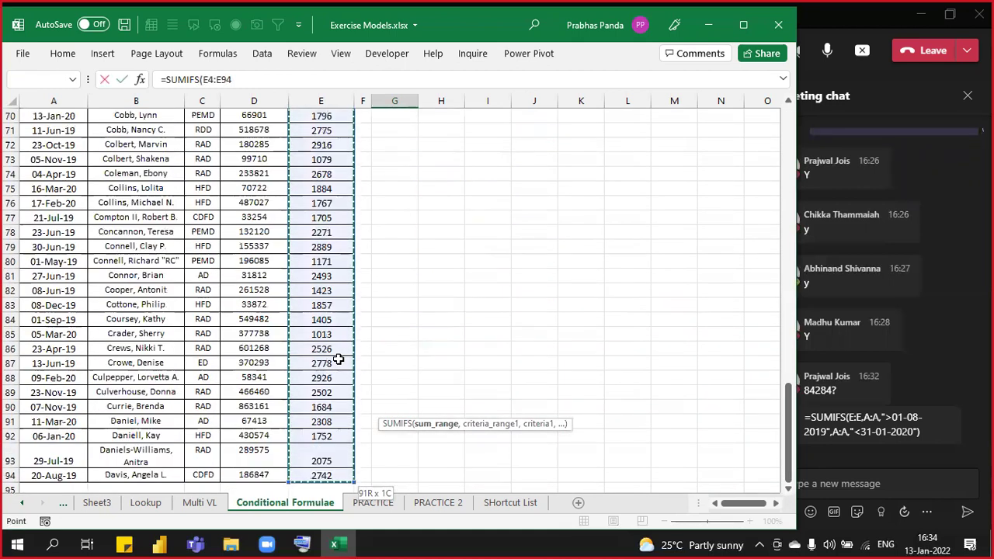
pyautogui.write(',')
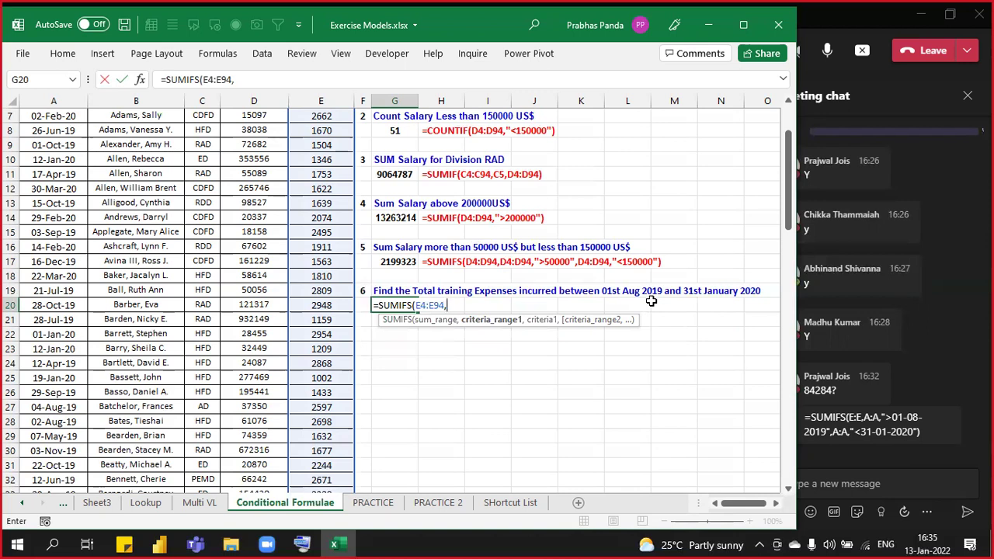
# Step: Add the date column A4:A94 as the first criteria range
pyautogui.click(64, 289)
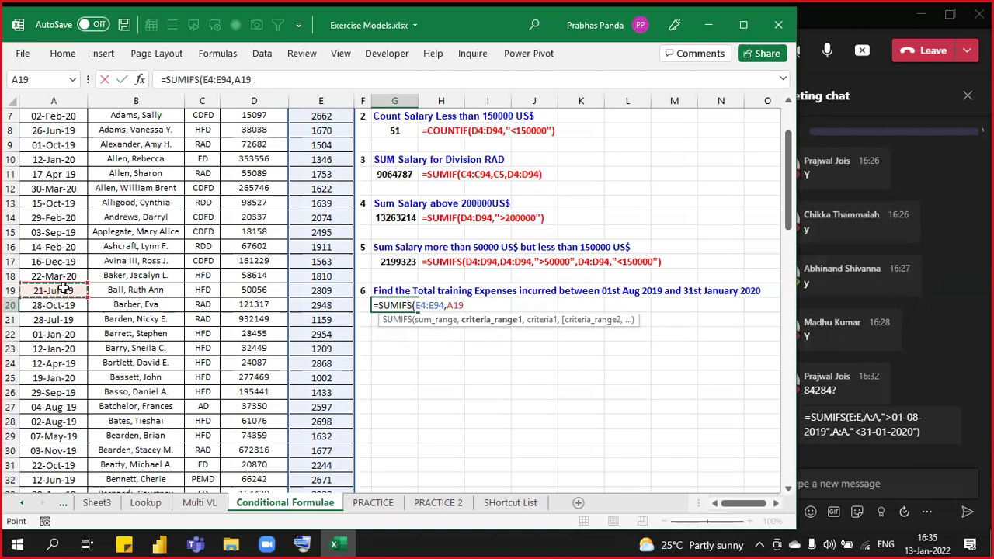
pyautogui.press('Up')
pyautogui.press('Up')
pyautogui.press('Up')
pyautogui.press('Up')
pyautogui.press('Up')
pyautogui.press('Up')
pyautogui.press('Up')
pyautogui.press('Up')
pyautogui.press('Up')
pyautogui.press('Up')
pyautogui.press('Up')
pyautogui.press('Up')
pyautogui.press('Up')
pyautogui.press('Up')
pyautogui.press('Up')
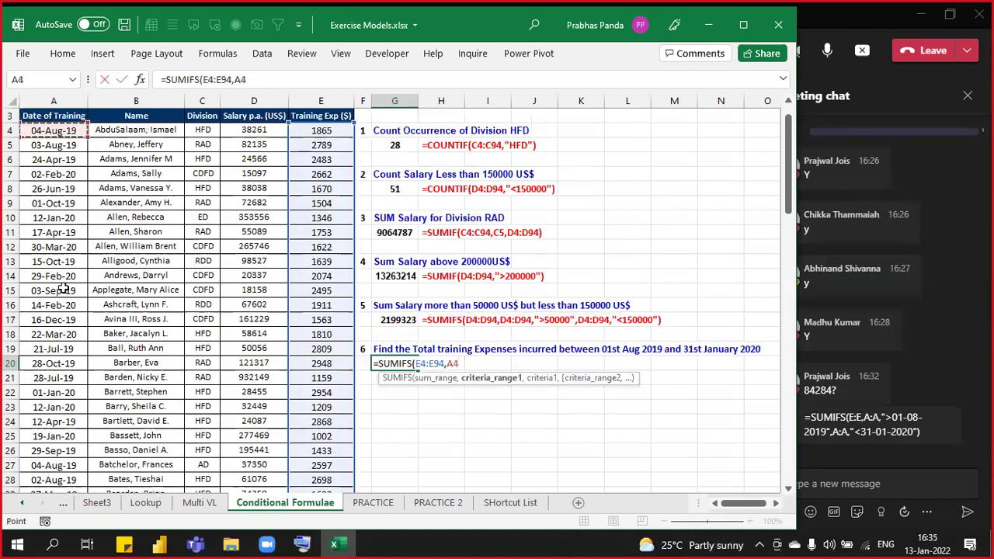
pyautogui.hotkey('ctrl', 'shift', 'Down')
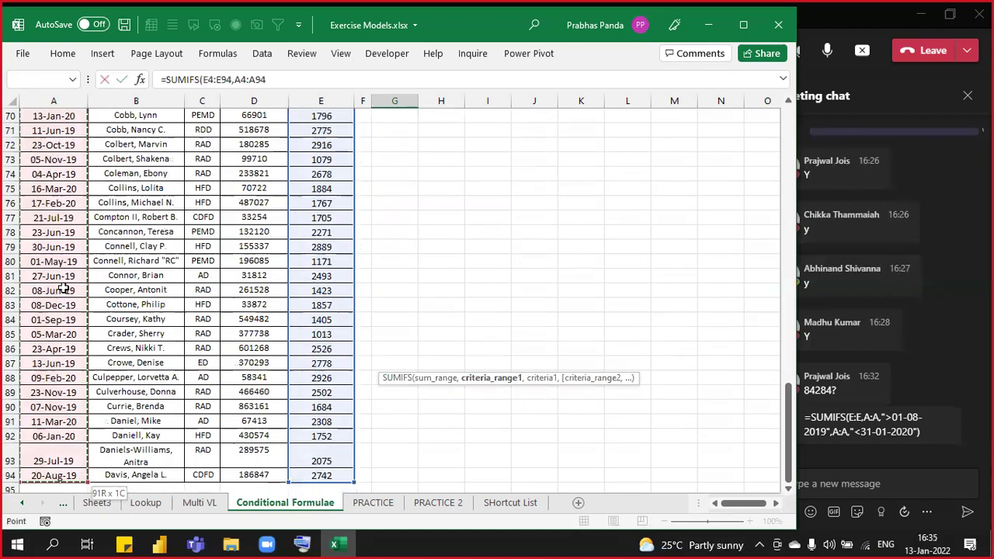
pyautogui.write(',')
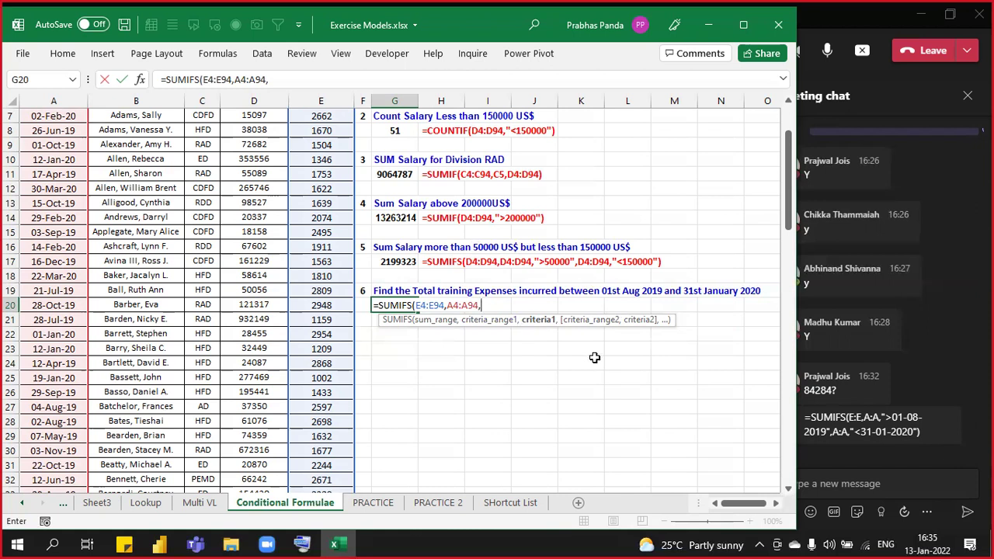
# Step: Type the criterion ">=01-AUG-2019" and a comma after A4:A94 in the G20 formula
pyautogui.write('">=01')
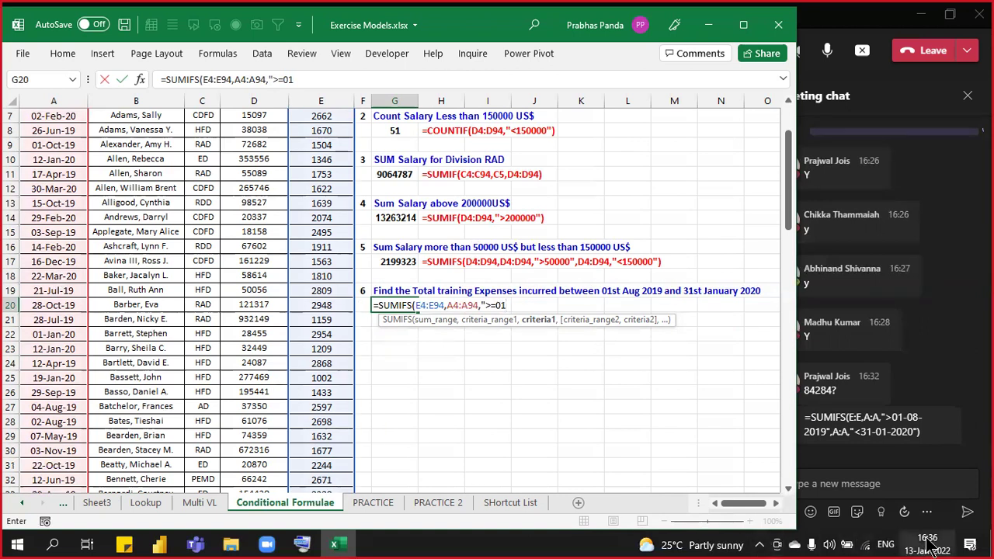
pyautogui.moveTo(937, 548)
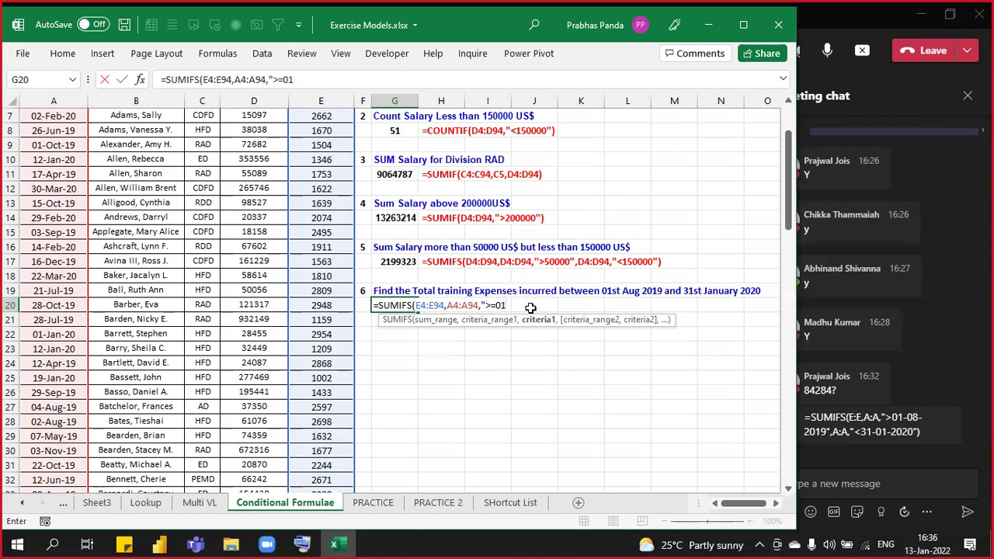
pyautogui.write('-AUG-2019"')
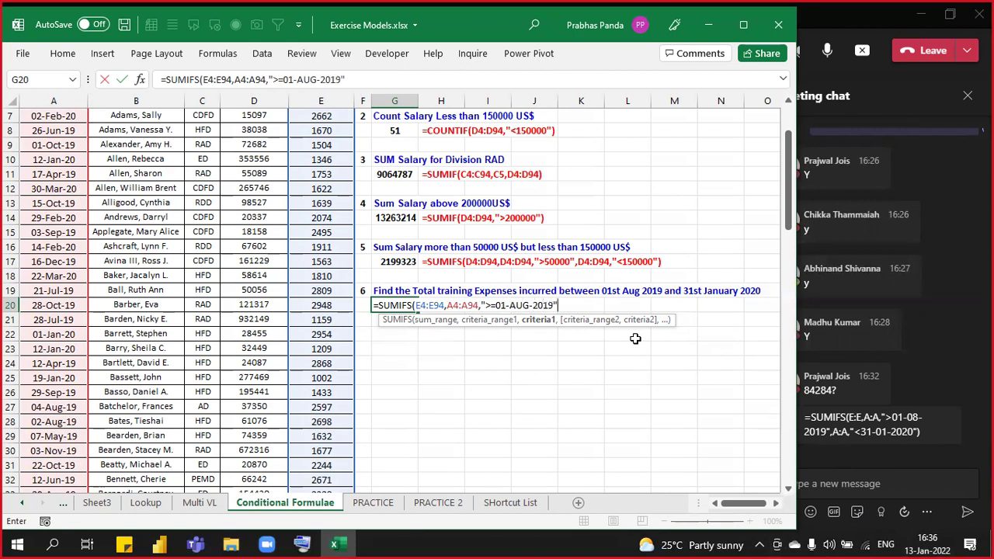
pyautogui.write(',')
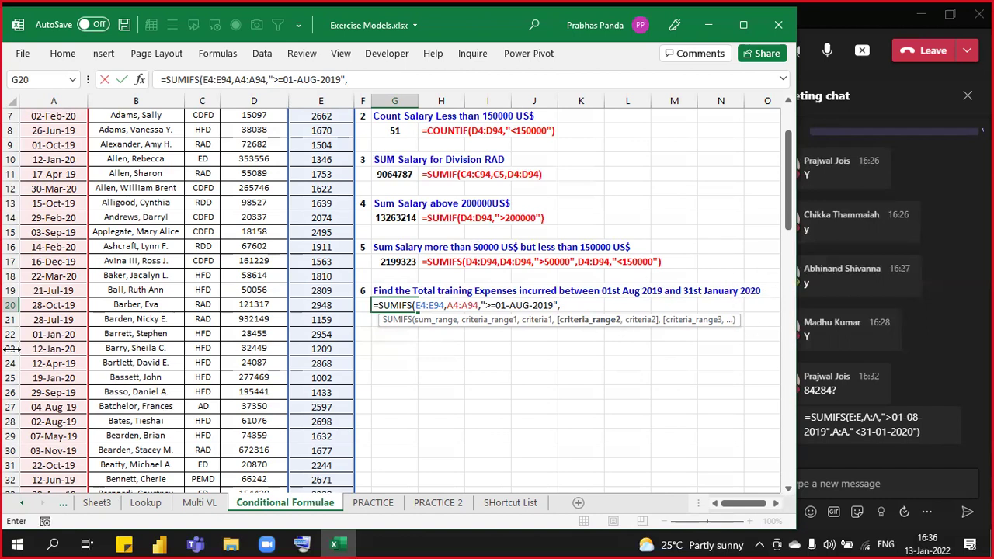
# Step: Complete the SUMIFS with criteria range A4:A94 and "<=31-JAN-2020", returning 84284
pyautogui.click(56, 274)
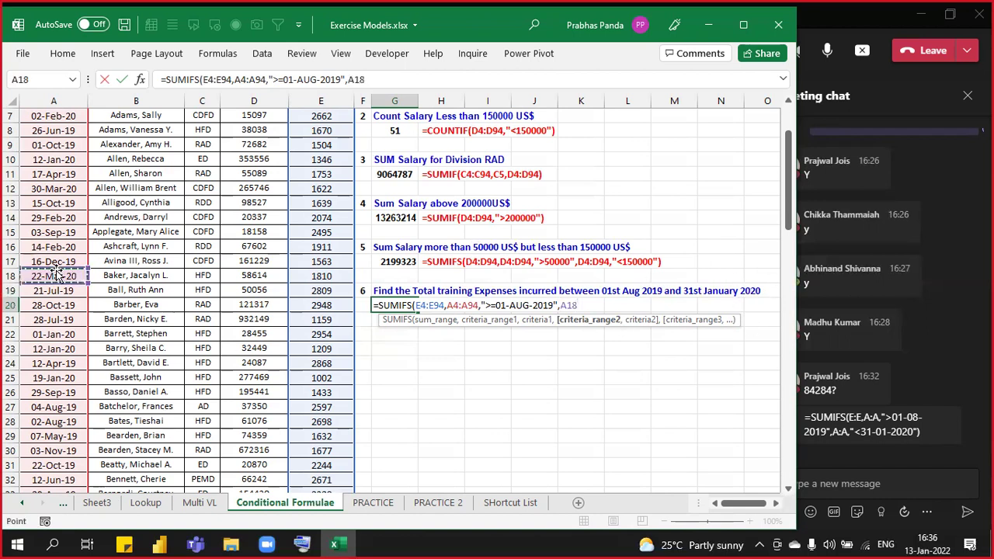
pyautogui.hotkey('ctrl', 'Up')
pyautogui.press('Down')
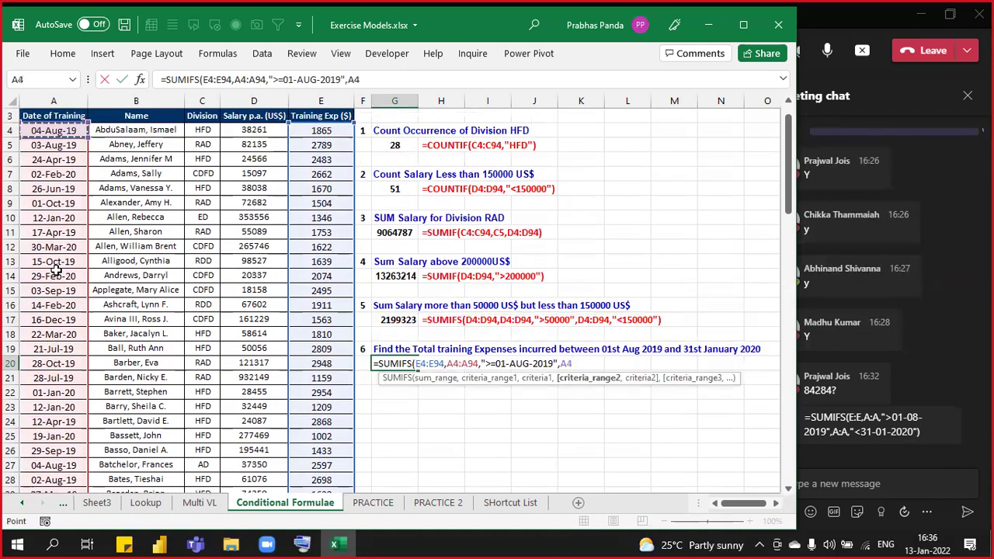
pyautogui.hotkey('ctrl', 'shift', 'Down')
pyautogui.write(',')
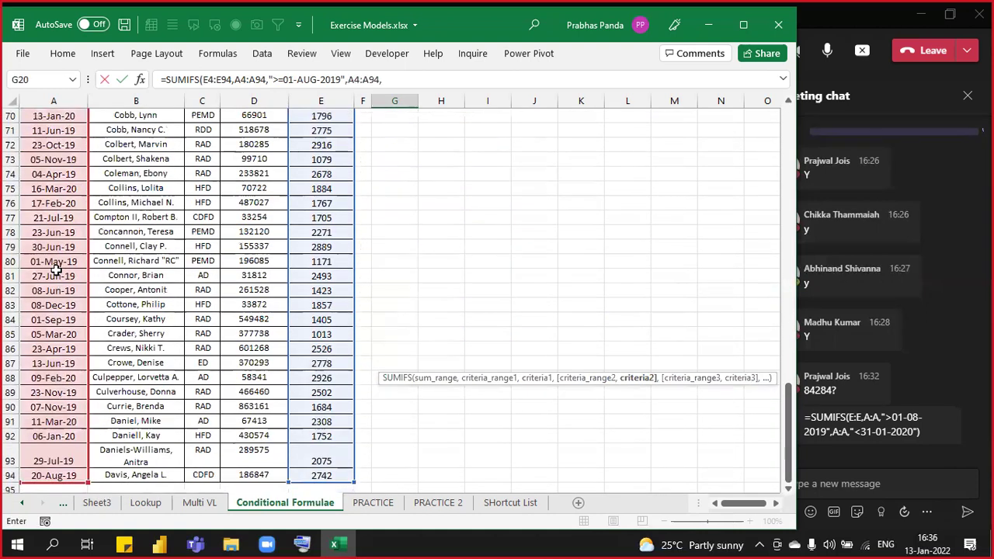
pyautogui.scroll(20, 55, 268)
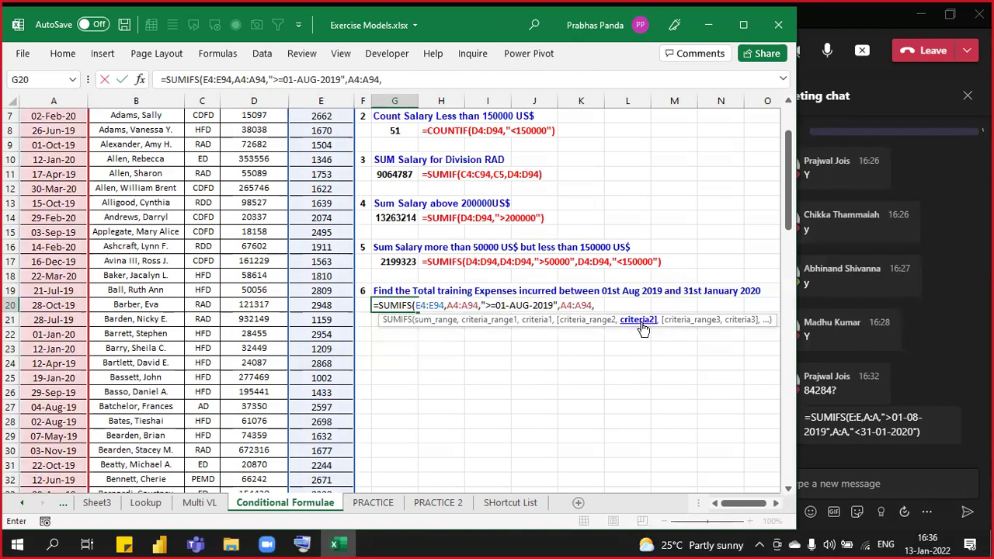
pyautogui.write('"<=31-JAN')
pyautogui.write('-')
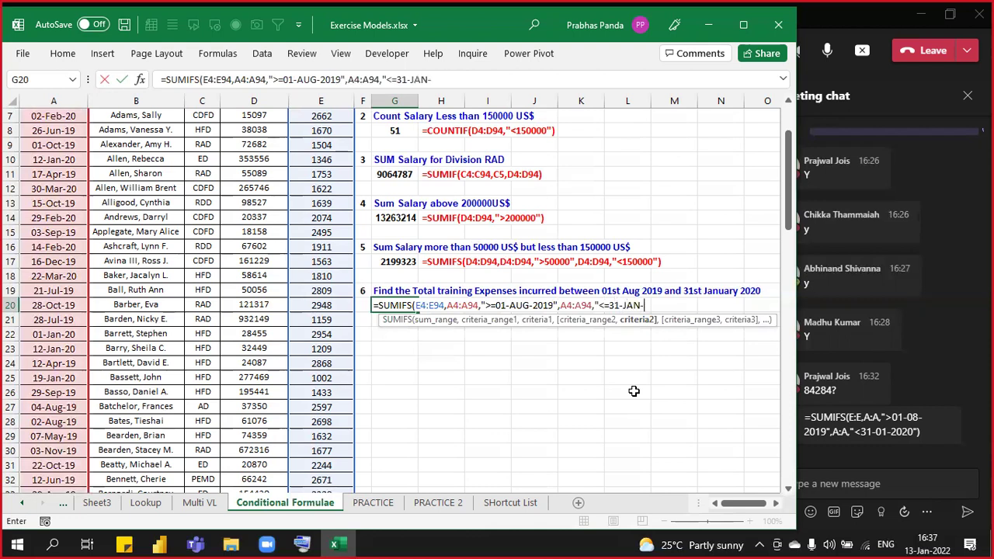
pyautogui.write('2020"')
pyautogui.press('Return')
# Step: Copy G20's SUMIFS formula and paste it as text into H20
pyautogui.press('Up')
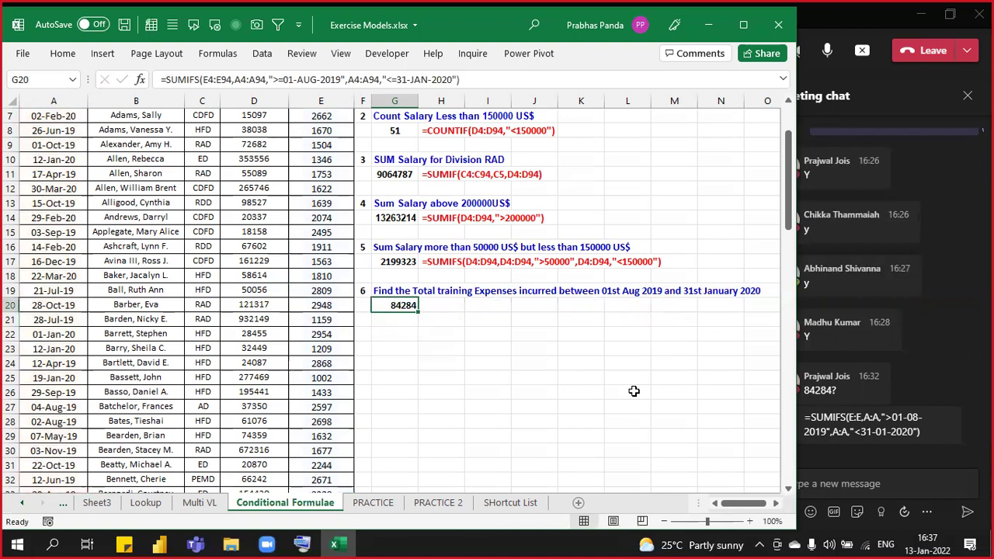
pyautogui.press('F2')
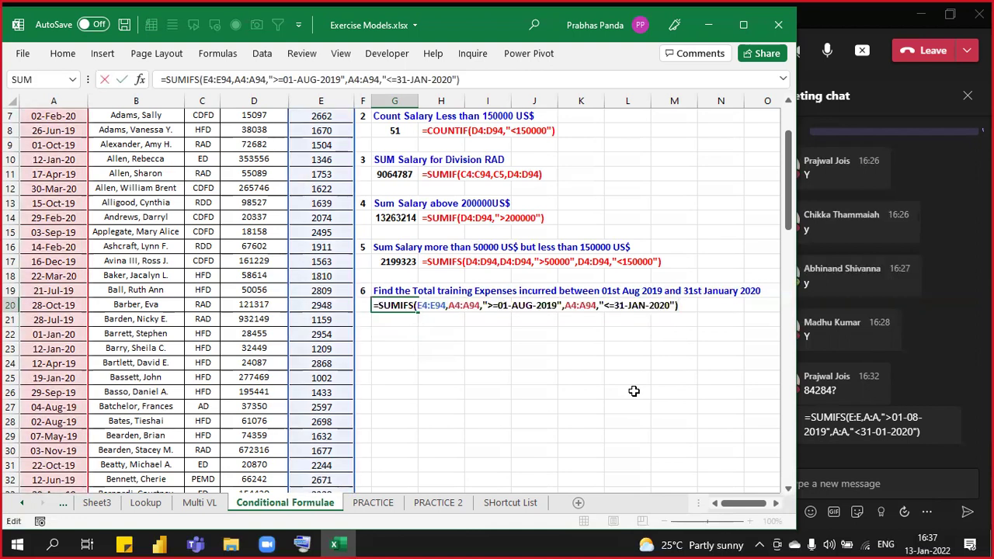
pyautogui.press('Tab')
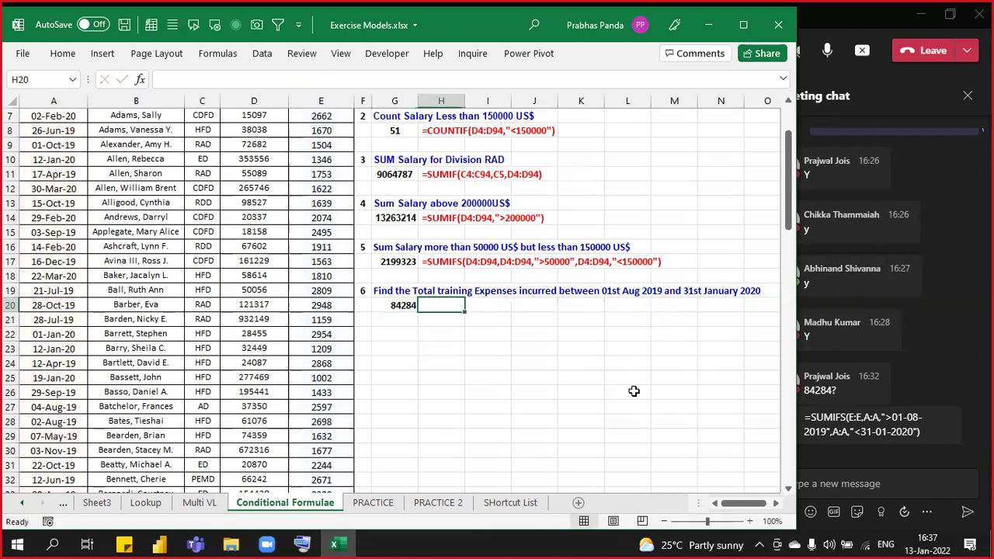
pyautogui.hotkey('ctrl', 'v')
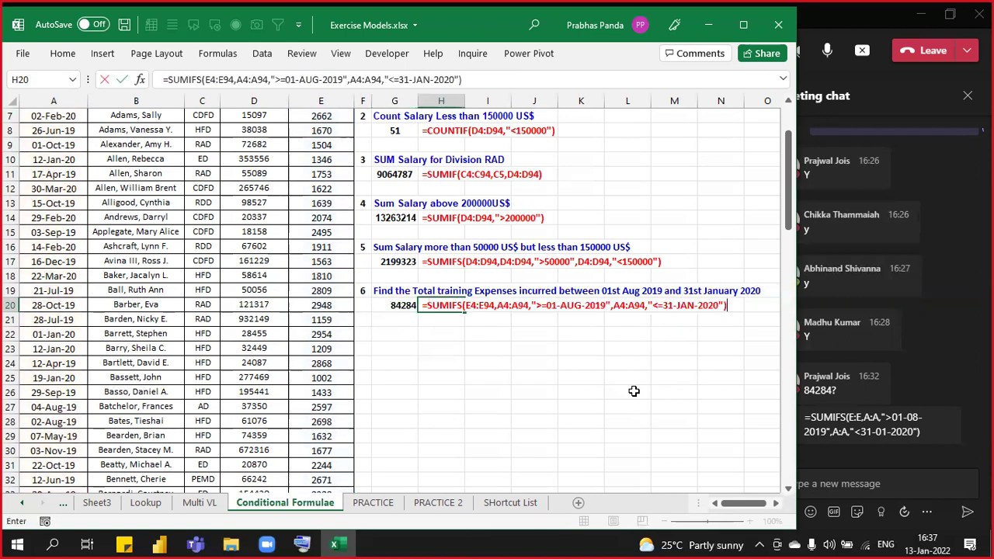
pyautogui.press('Return')
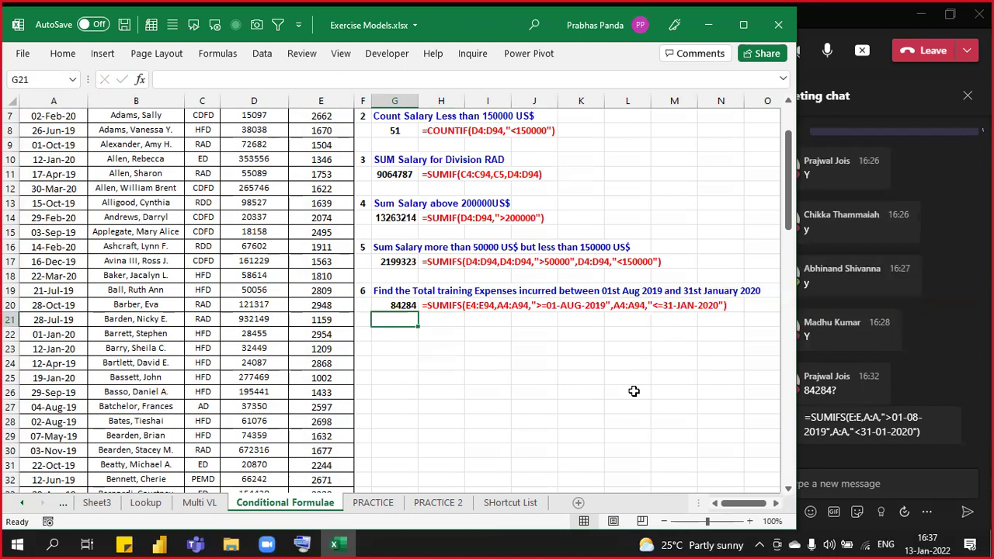
# Step: Send the task 6 SUMIFS formula in the Teams meeting chat and switch back to Excel
pyautogui.click(862, 487)
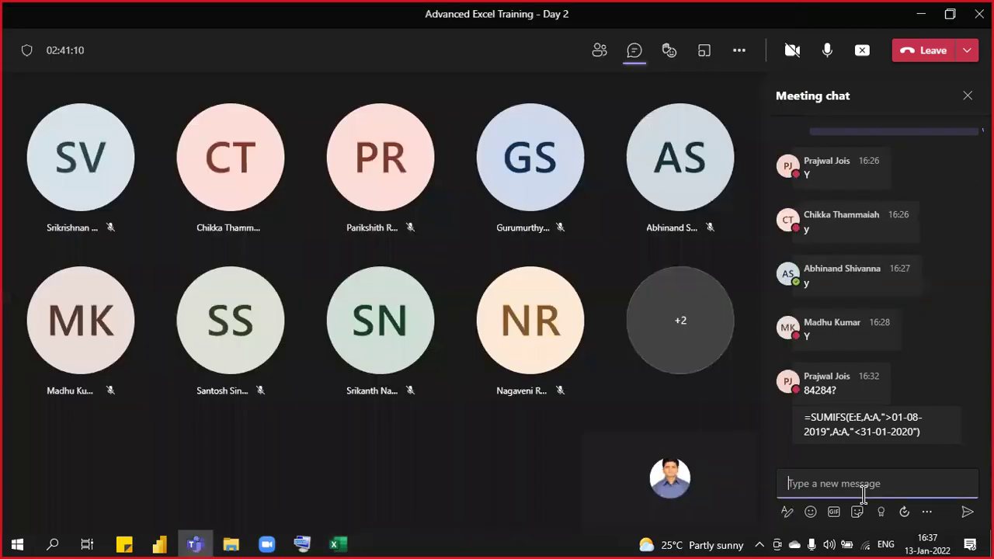
pyautogui.hotkey('ctrl', 'v')
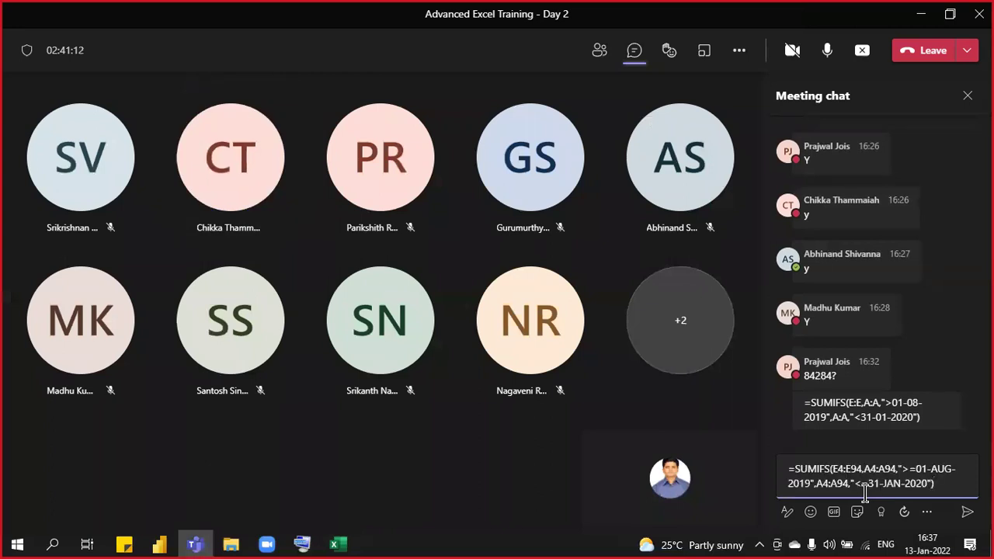
pyautogui.press('Return')
pyautogui.hotkey('alt', 'Tab')
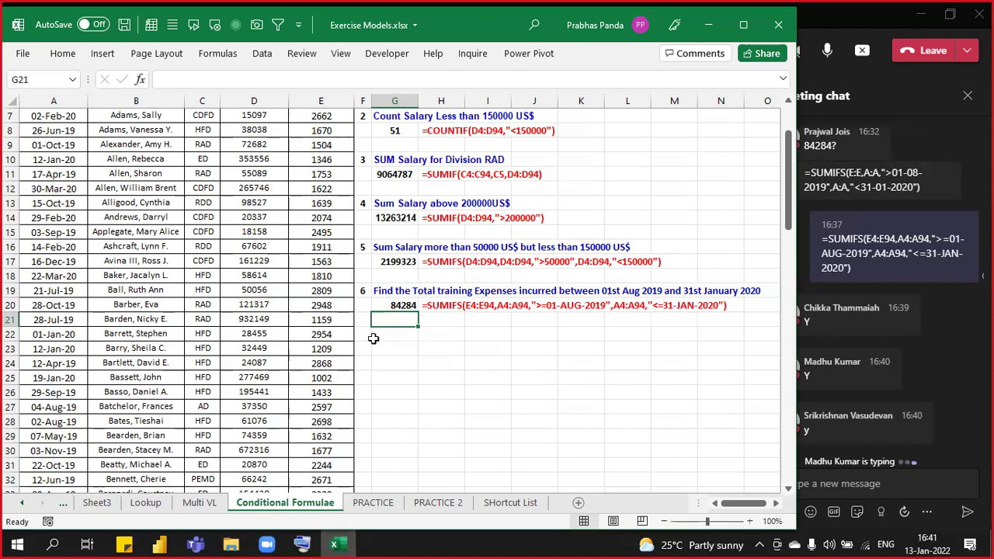
# Step: Open the Lookup sheet with the V Look Up and H-LookUp brand-rate tables
pyautogui.click(147, 503)
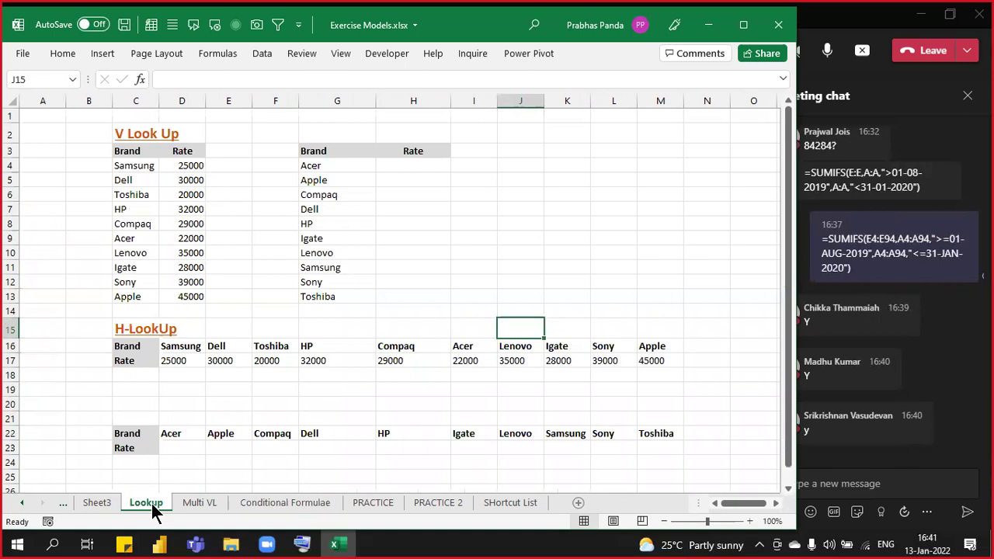
pyautogui.click(153, 506)
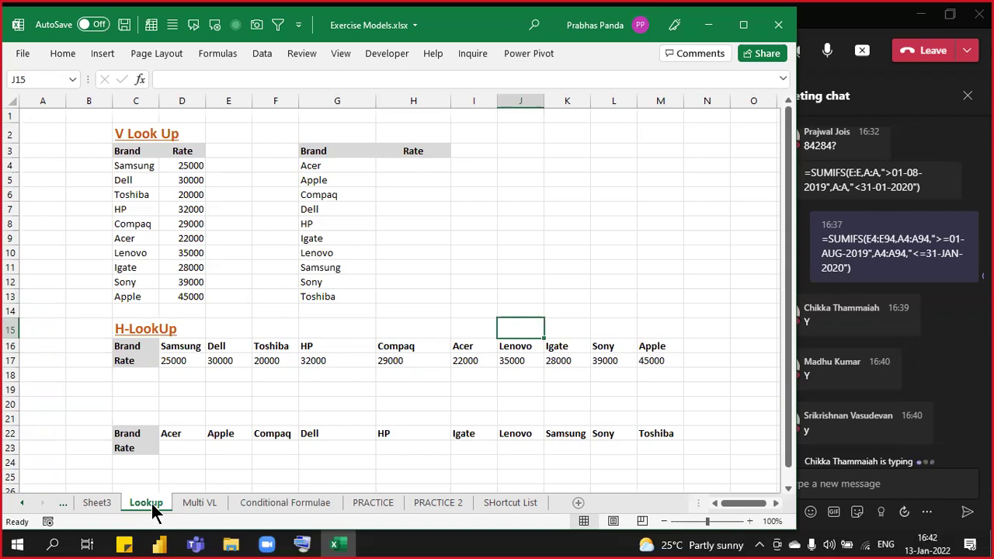
# Step: Zoom the Lookup sheet from 100% to 175% and return to column A
pyautogui.keyDown('ctrl'); pyautogui.scroll(1, 23, 354); pyautogui.keyUp('ctrl')
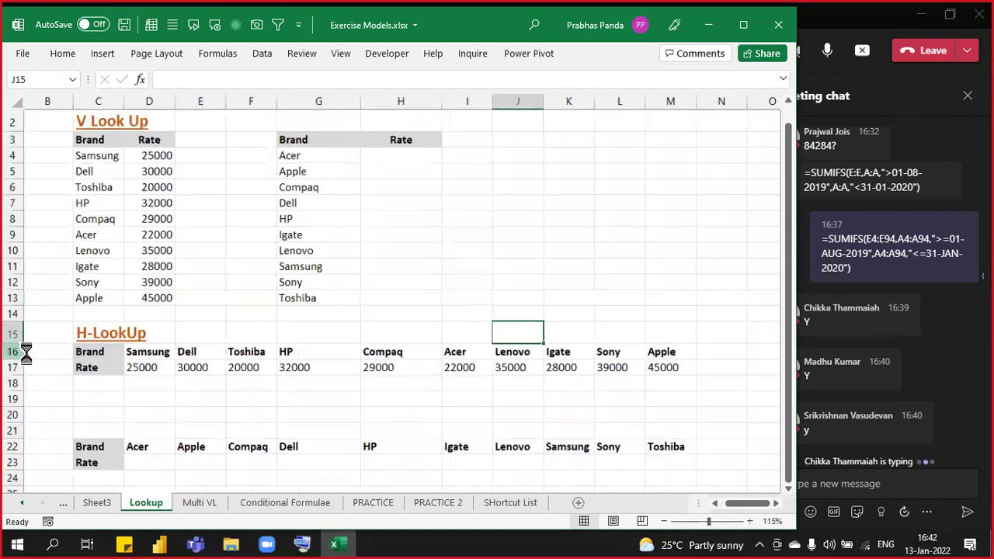
pyautogui.keyDown('ctrl'); pyautogui.scroll(1, 322, 329); pyautogui.keyUp('ctrl')
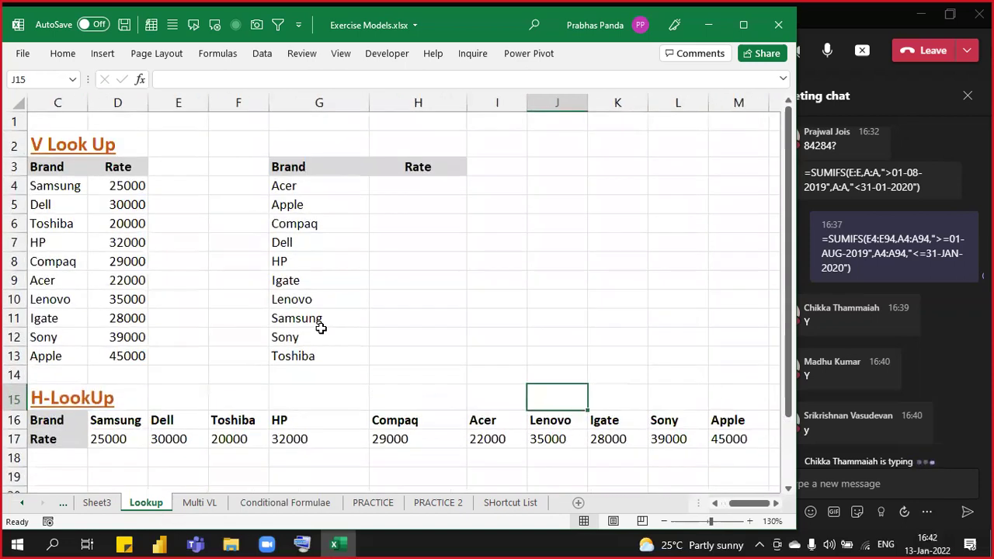
pyautogui.press('Left')
pyautogui.press('Left')
pyautogui.press('Left')
pyautogui.press('Left')
pyautogui.press('Left')
pyautogui.press('Left')
pyautogui.press('Left')
pyautogui.press('Left')
pyautogui.press('Left')
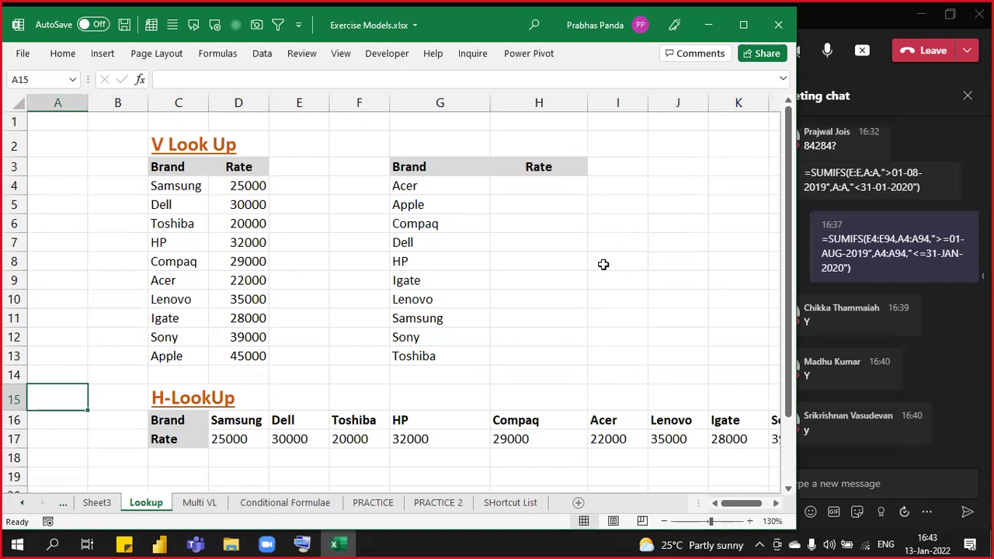
pyautogui.scroll(1, 590, 273)
pyautogui.scroll(2, 590, 273)
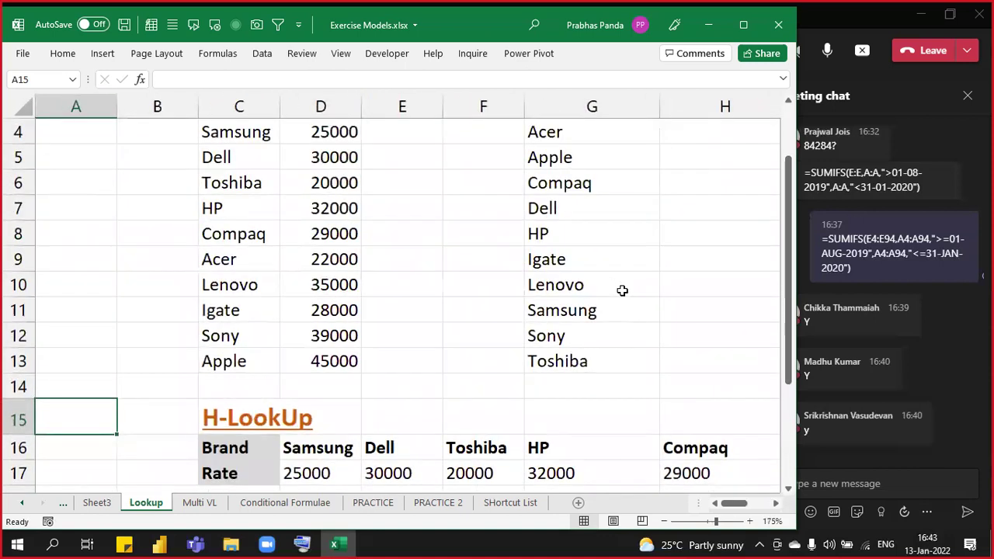
pyautogui.scroll(1, 624, 288)
pyautogui.click(774, 503)
pyautogui.click(774, 503)
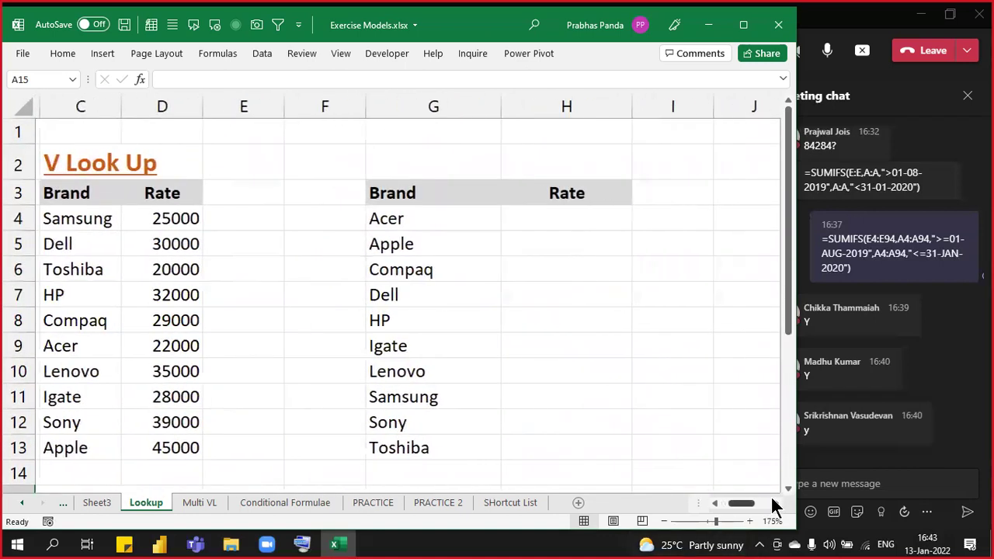
pyautogui.moveTo(415, 215); pyautogui.dragTo(405, 450)
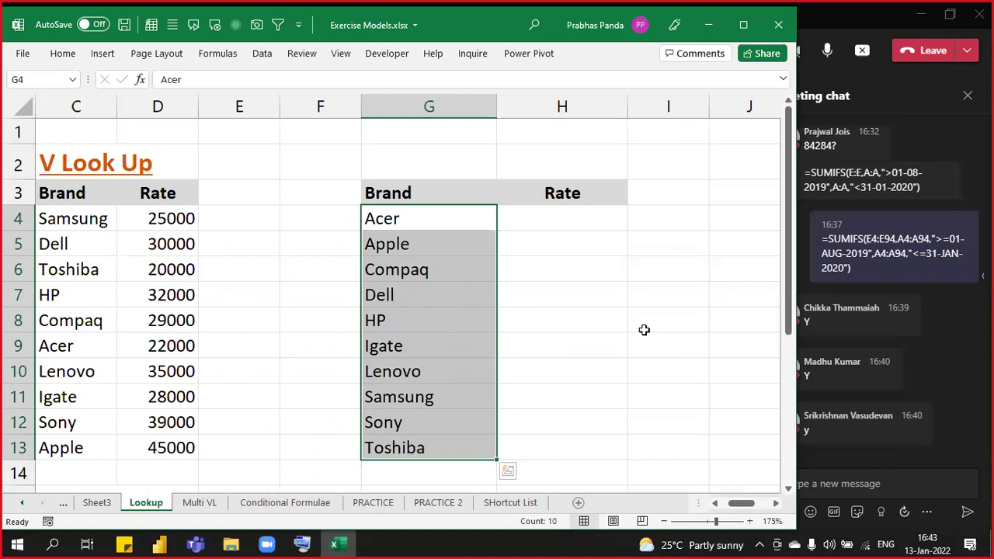
pyautogui.moveTo(91, 193); pyautogui.dragTo(193, 435)
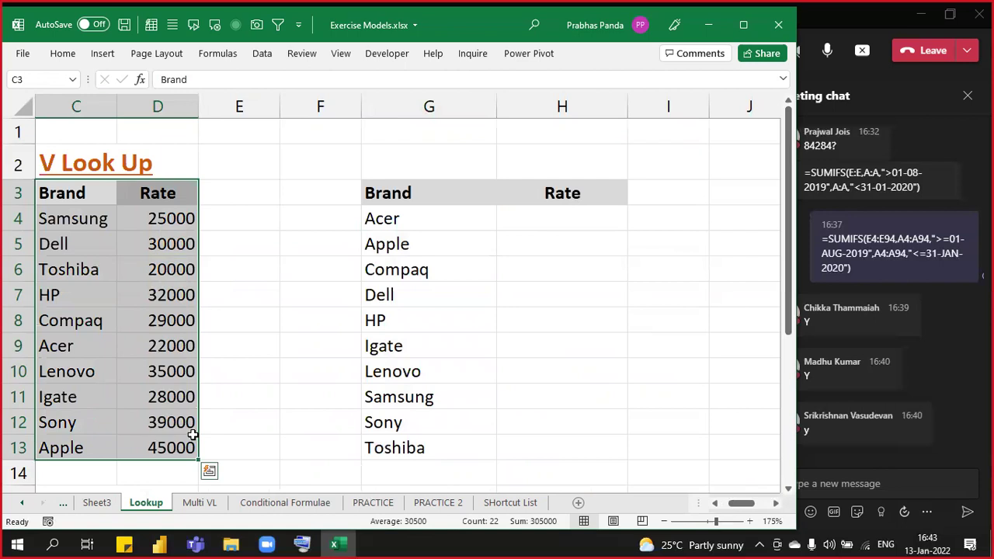
pyautogui.moveTo(419, 228); pyautogui.dragTo(433, 437)
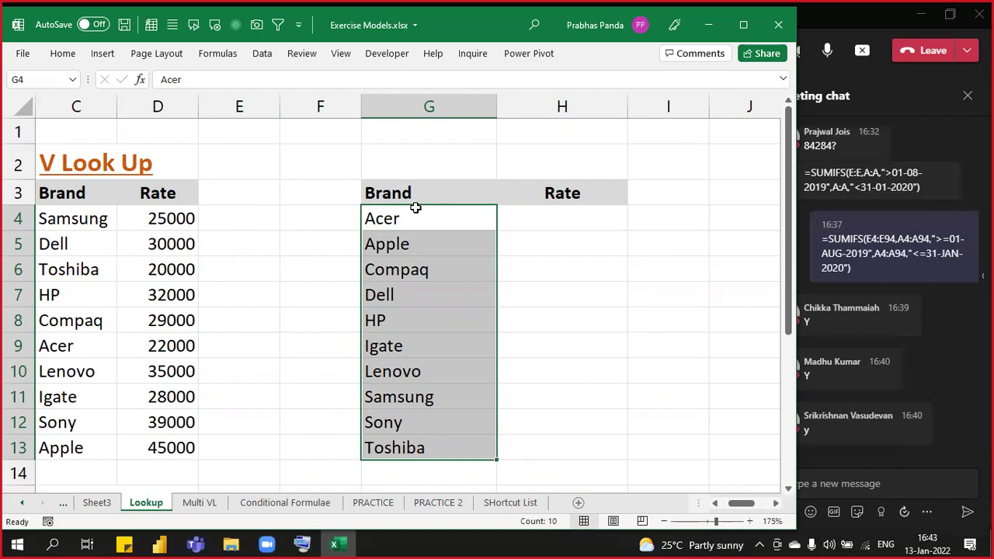
pyautogui.click(558, 215)
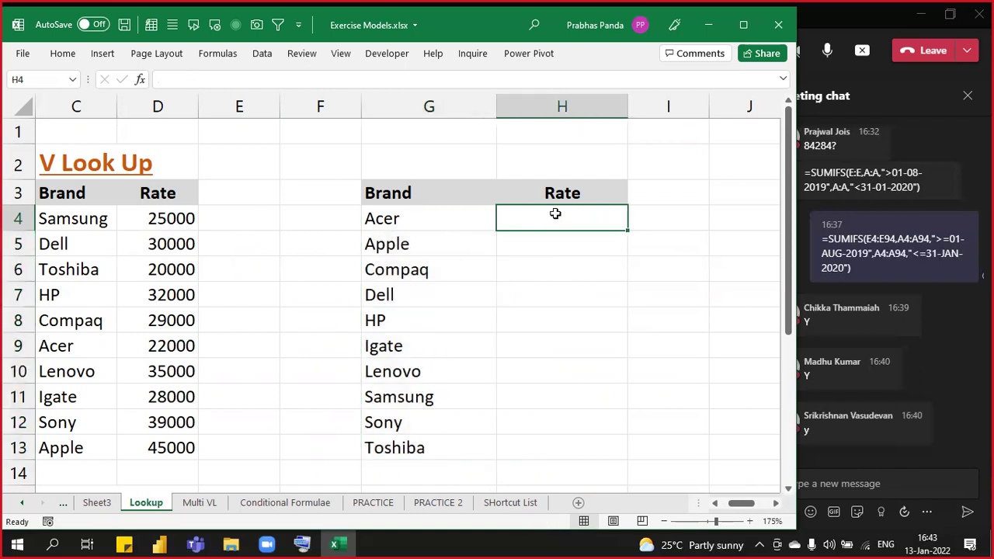
pyautogui.click(62, 195)
pyautogui.moveTo(62, 195); pyautogui.dragTo(149, 436)
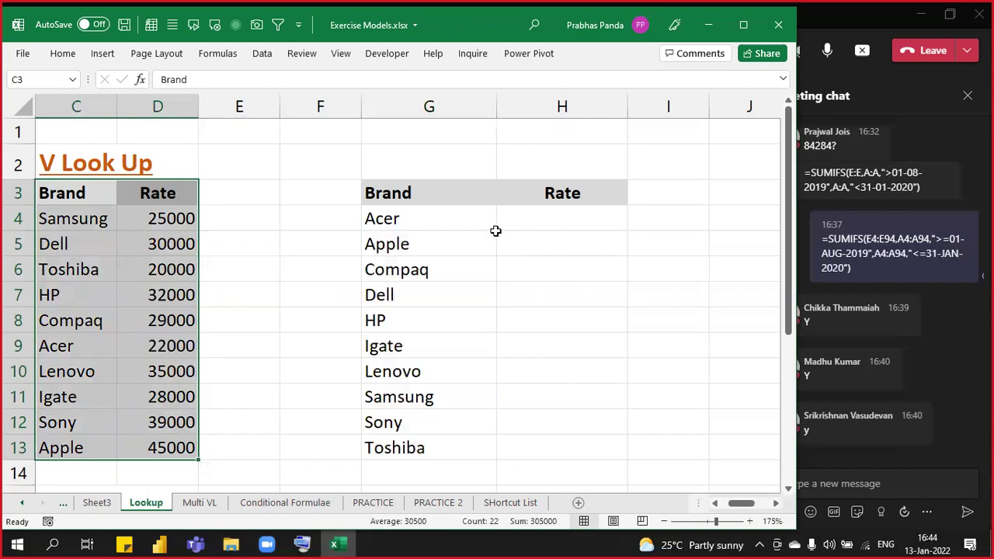
pyautogui.moveTo(459, 222); pyautogui.dragTo(421, 435)
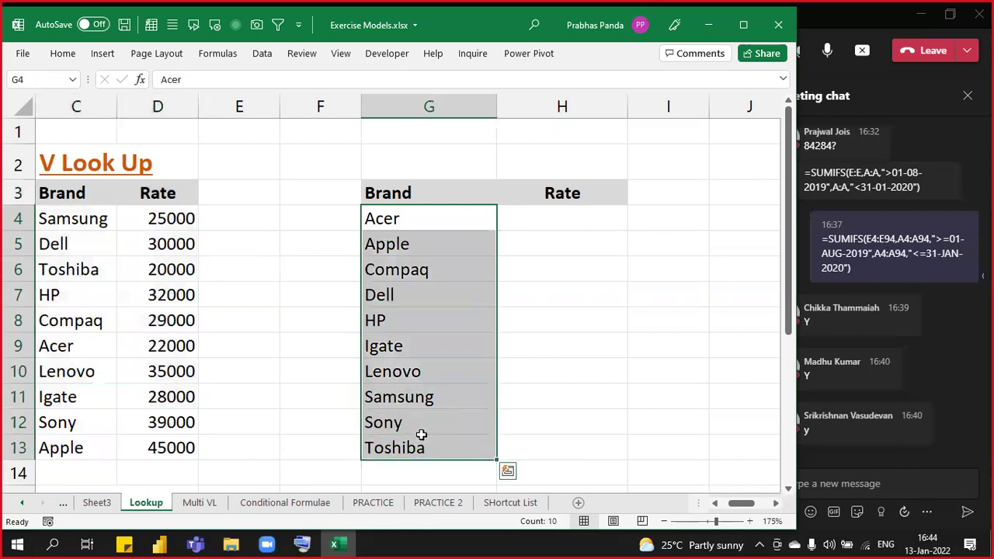
pyautogui.click(407, 210)
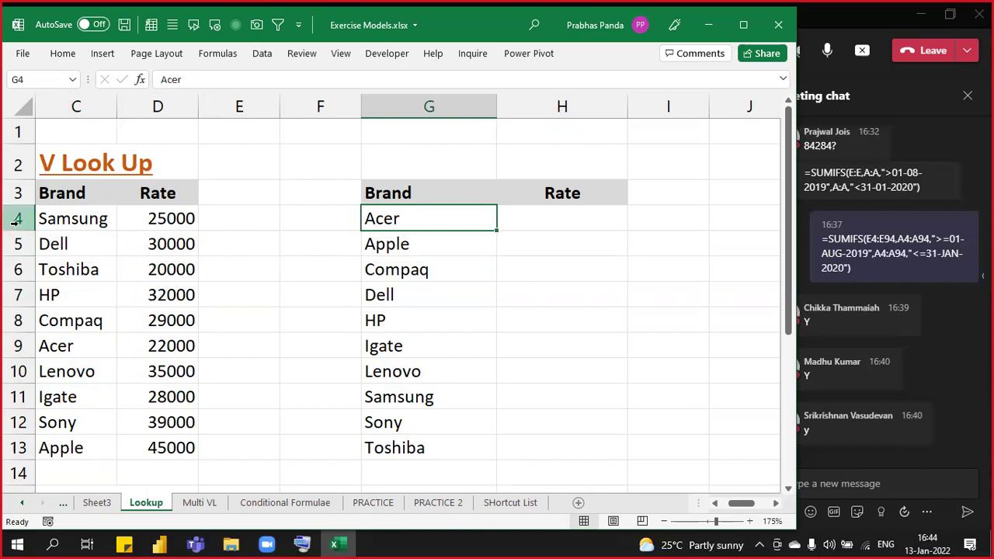
pyautogui.moveTo(54, 194); pyautogui.dragTo(150, 457)
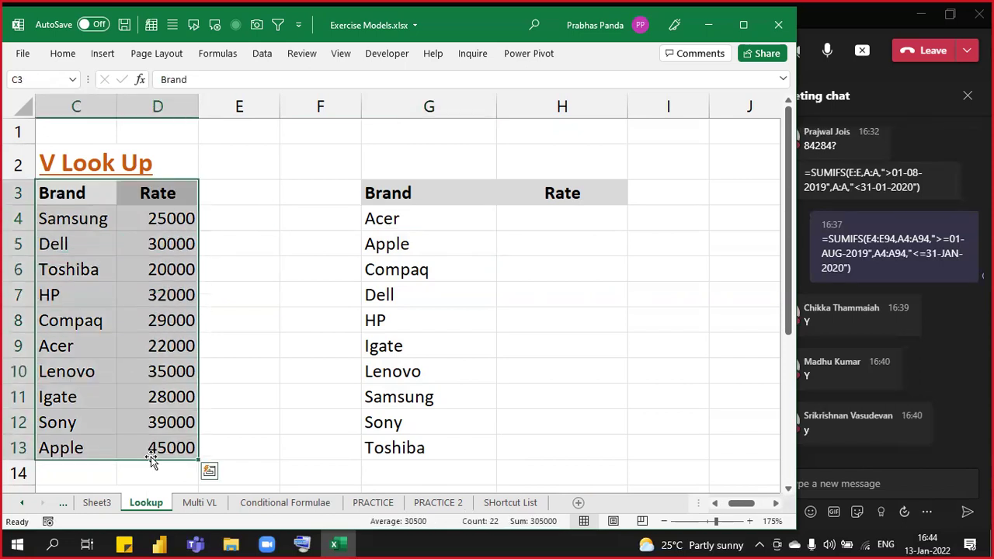
pyautogui.click(97, 350)
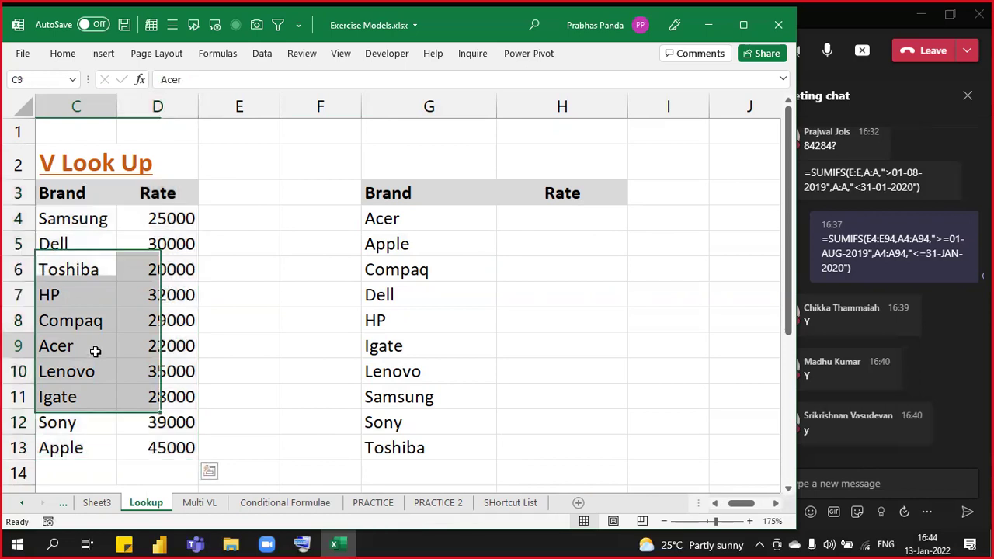
pyautogui.click(186, 341)
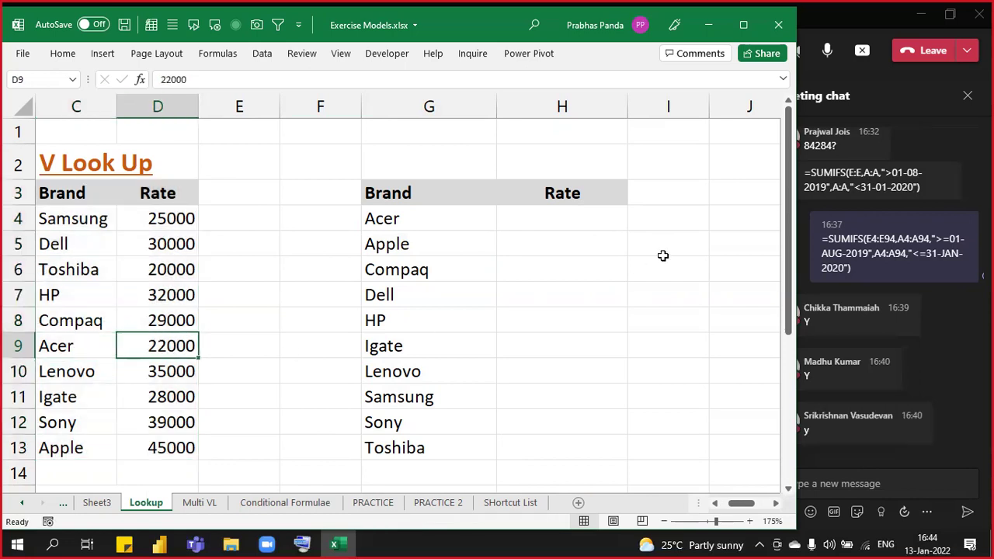
# Step: Enter 22000 as Acer's rate in H4
pyautogui.click(593, 221)
pyautogui.write('220000')
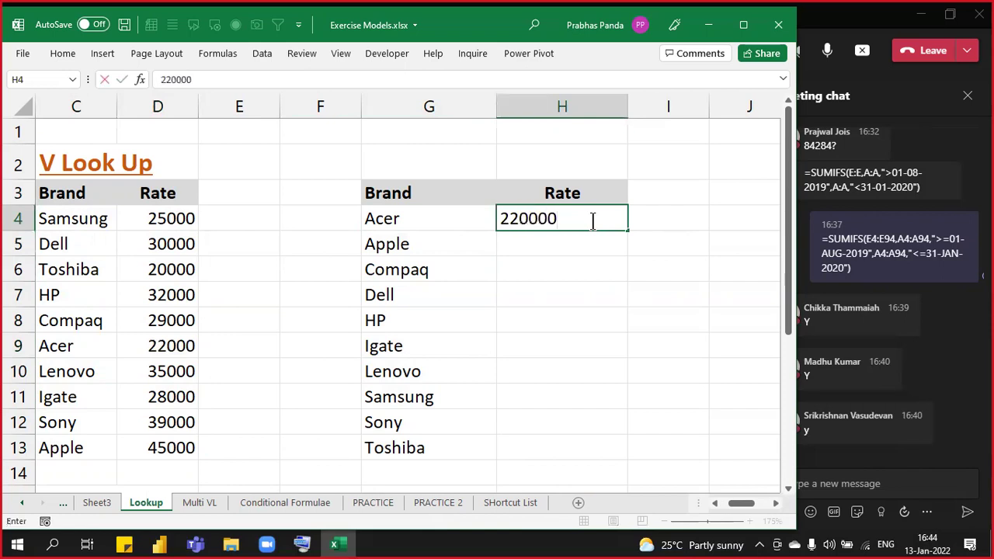
pyautogui.press('BackSpace')
pyautogui.press('Return')
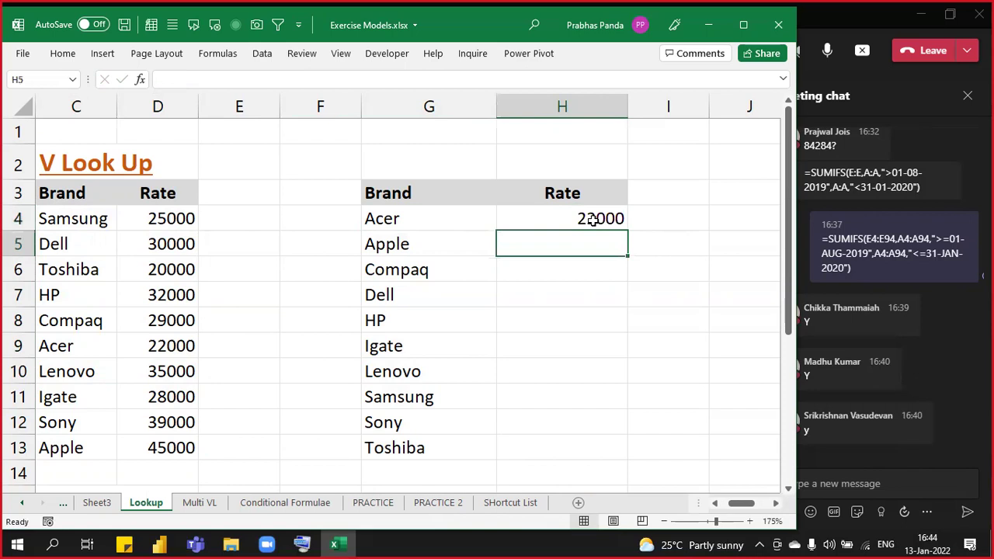
# Step: Look up Apple in the source table and enter its rate 45000 in H5
pyautogui.click(404, 245)
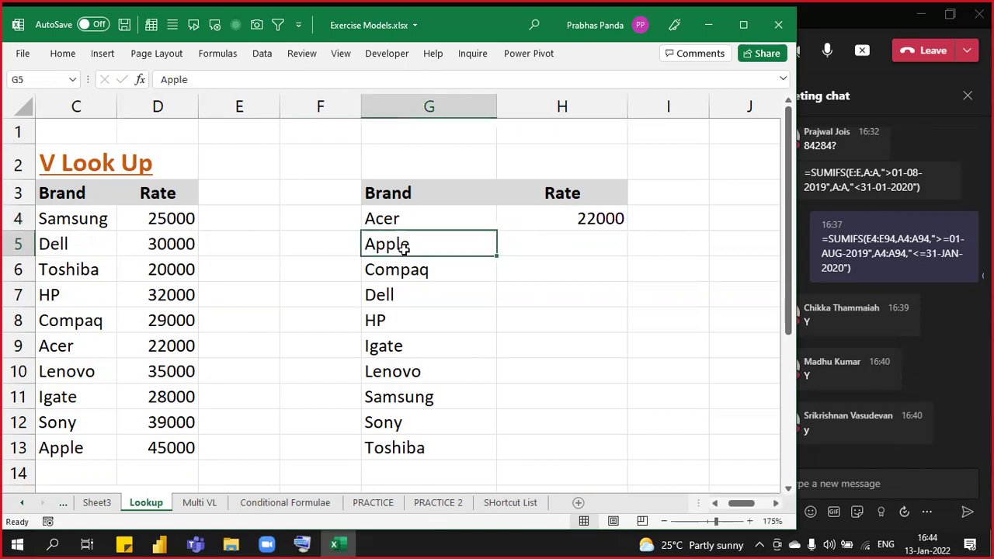
pyautogui.moveTo(85, 193); pyautogui.dragTo(171, 462)
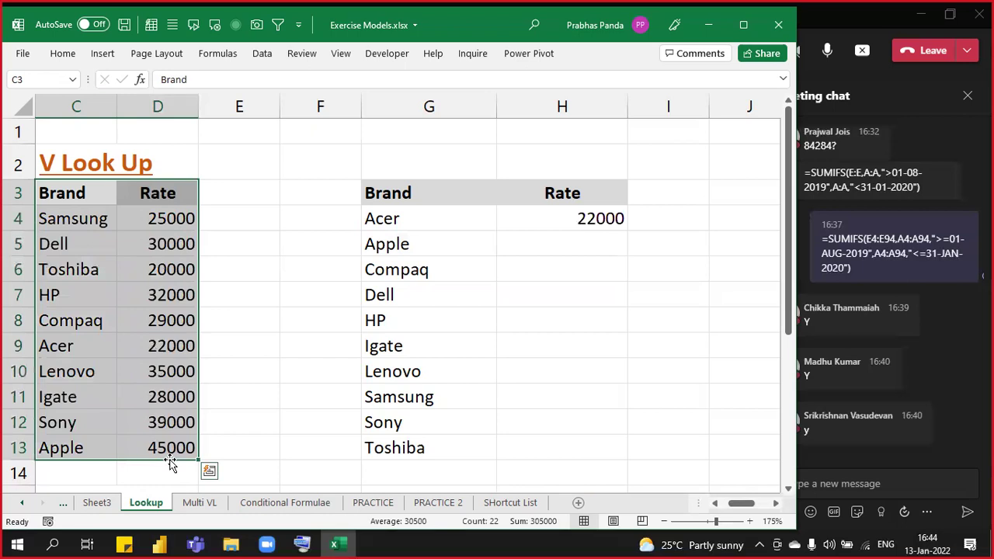
pyautogui.click(106, 446)
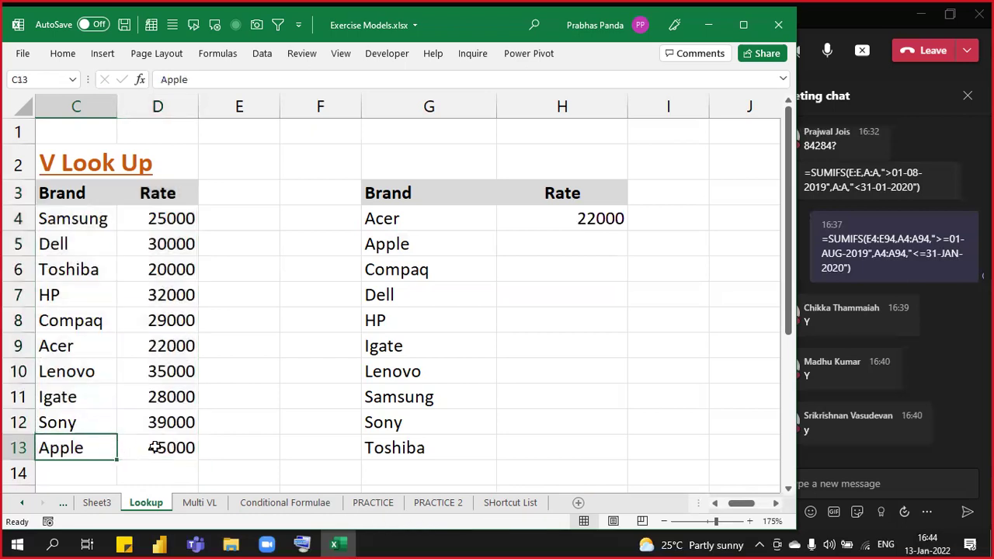
pyautogui.click(155, 447)
pyautogui.click(568, 244)
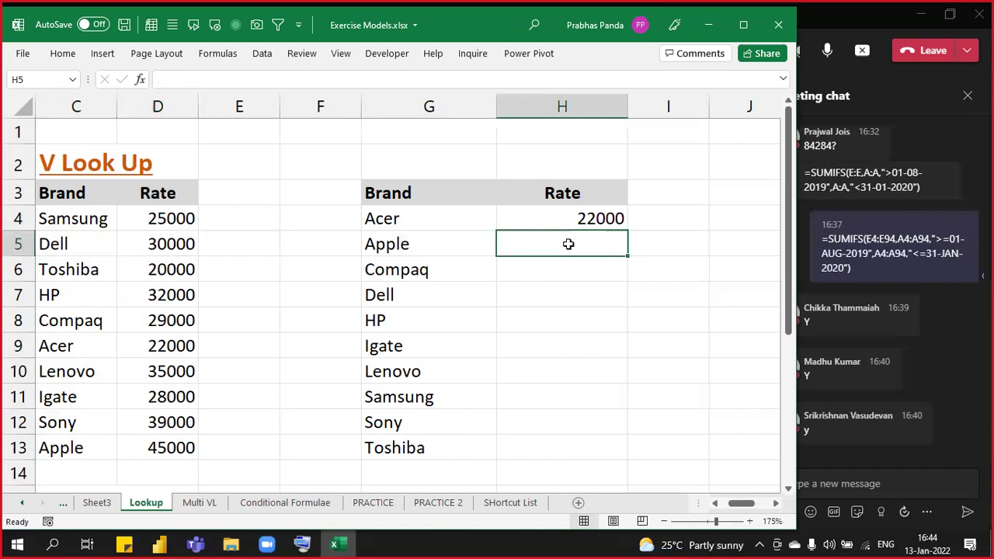
pyautogui.write('45000')
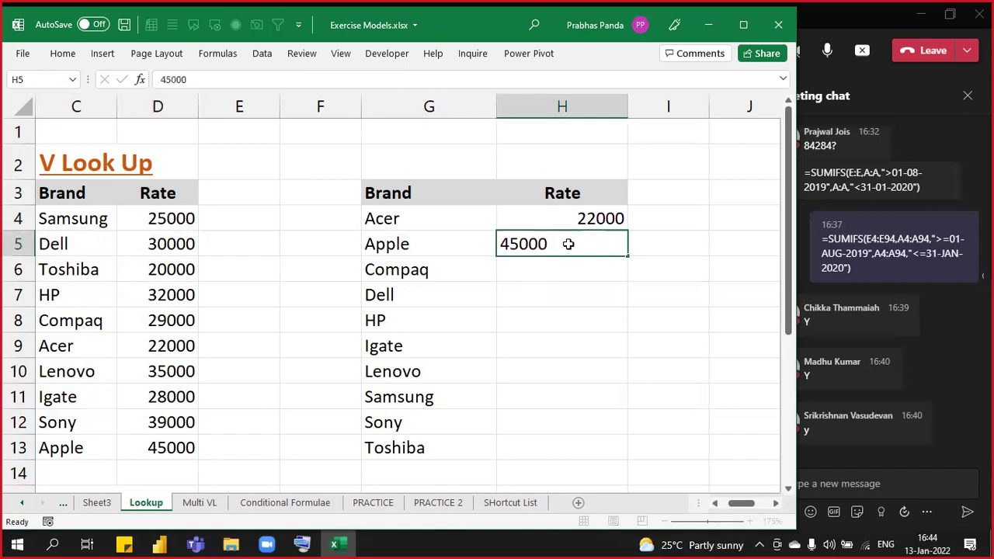
pyautogui.press('Return')
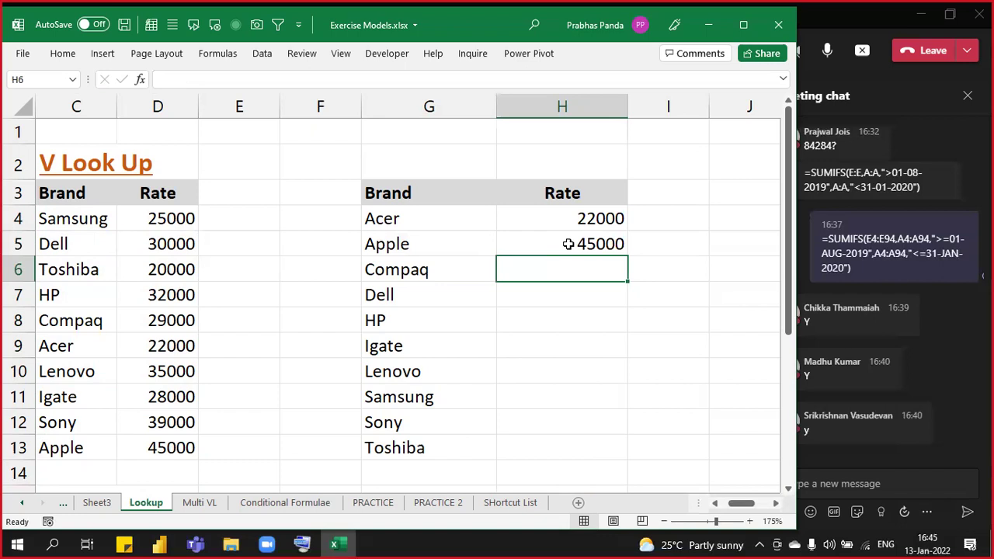
# Step: Clear H4:H13 and begin =VLOOKUP(G4,C3:D13, in H4
pyautogui.moveTo(567, 217); pyautogui.dragTo(549, 438)
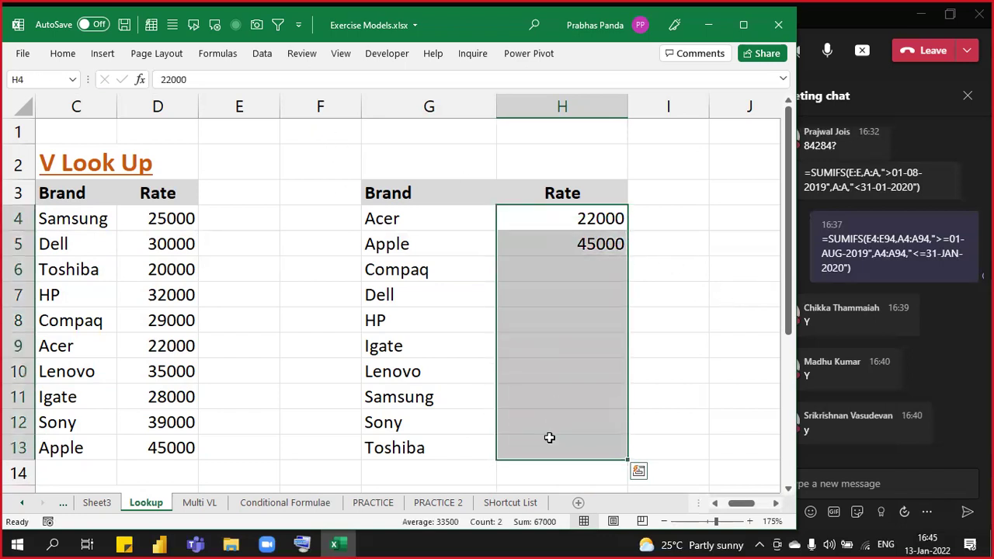
pyautogui.press('Delete')
pyautogui.write('=')
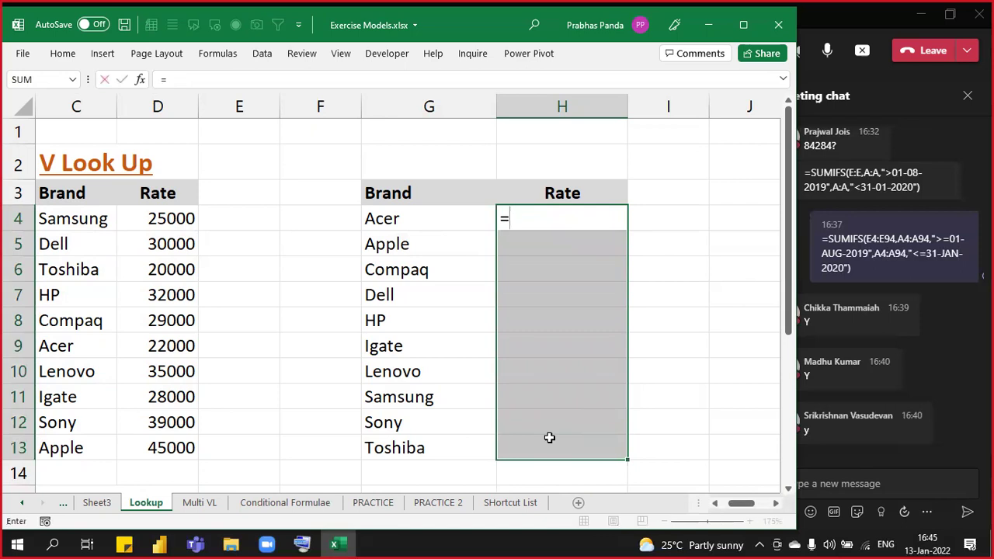
pyautogui.write('VLO')
pyautogui.press('Tab')
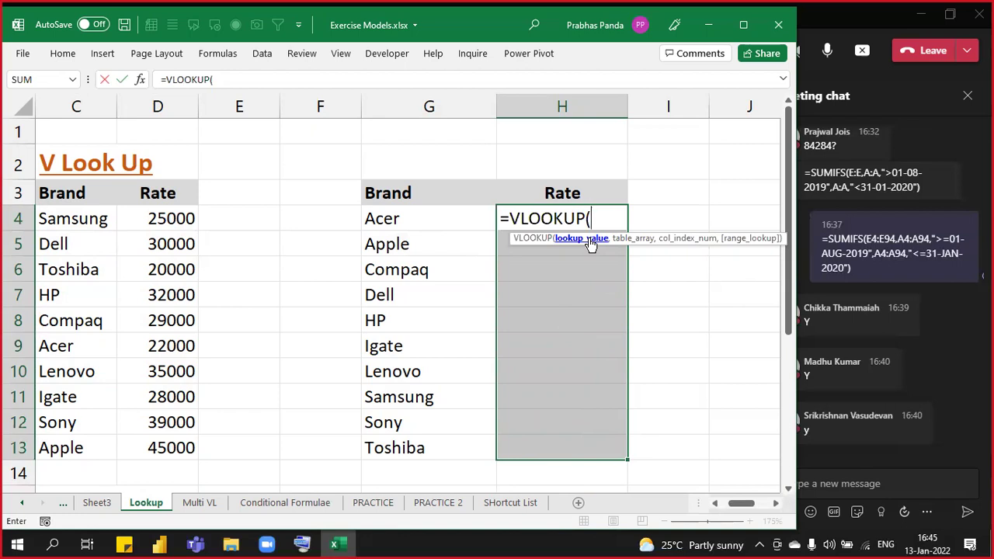
pyautogui.press('Left')
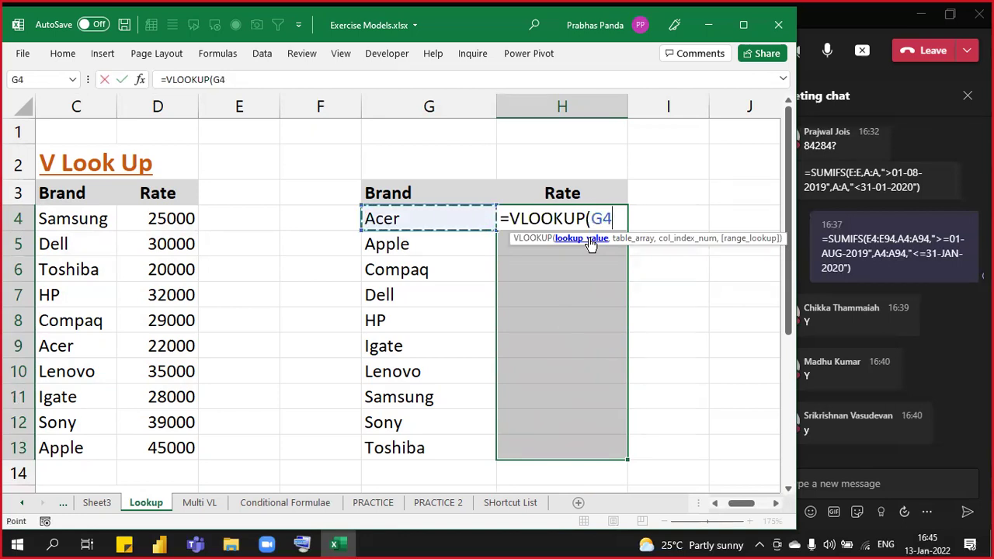
pyautogui.write(',')
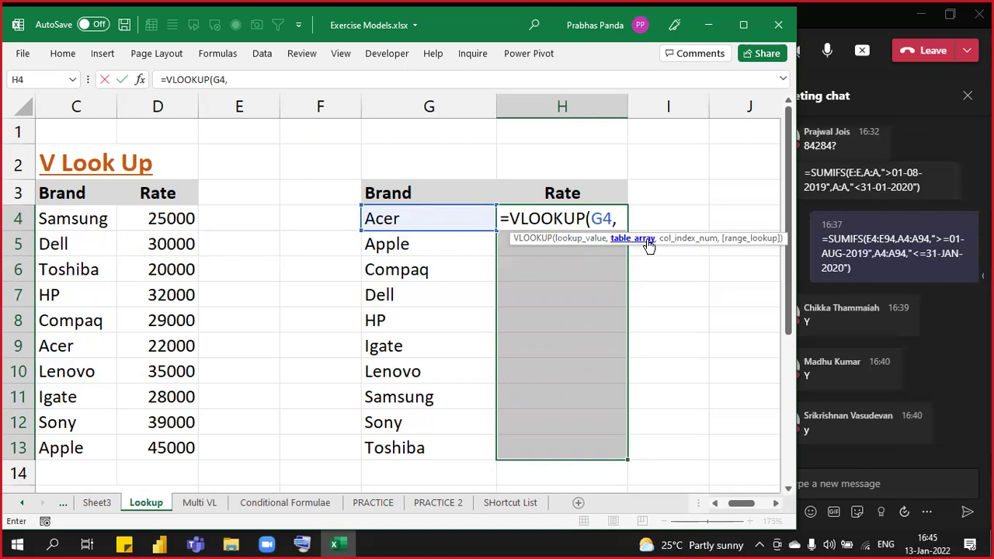
pyautogui.moveTo(54, 196); pyautogui.dragTo(171, 450)
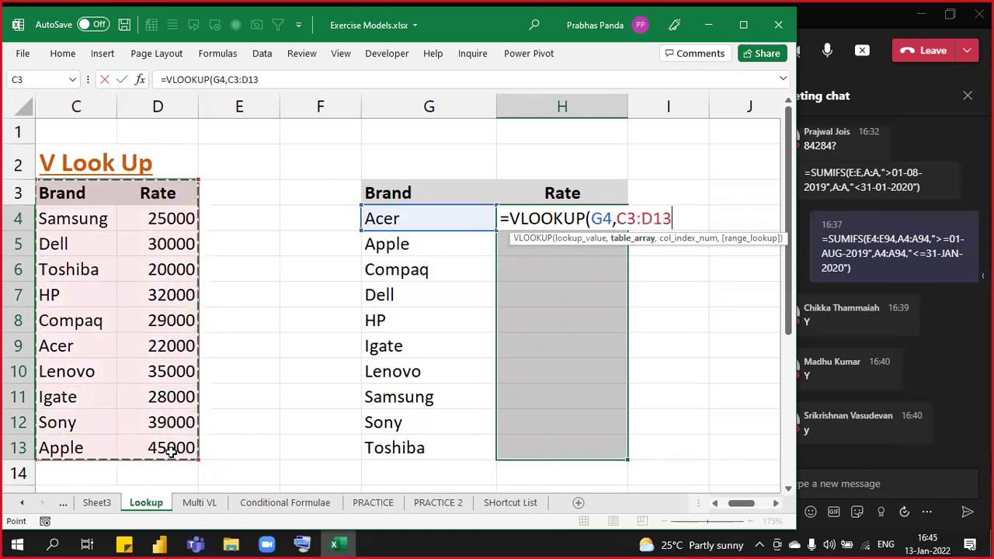
pyautogui.write(',')
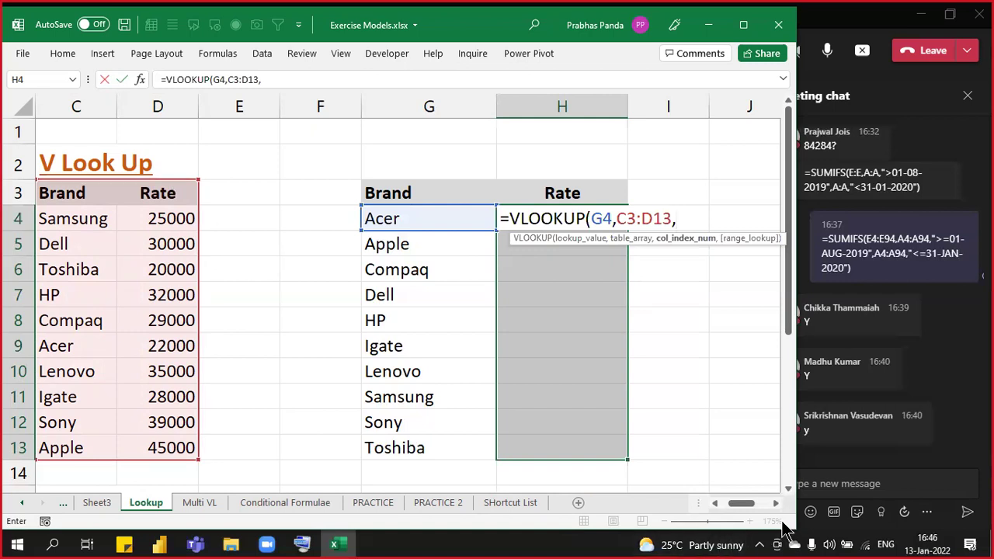
# Step: Complete =VLOOKUP(G4,C3:D13,2,0) and fill it into H4:H13 with Ctrl+Enter
pyautogui.click(714, 502)
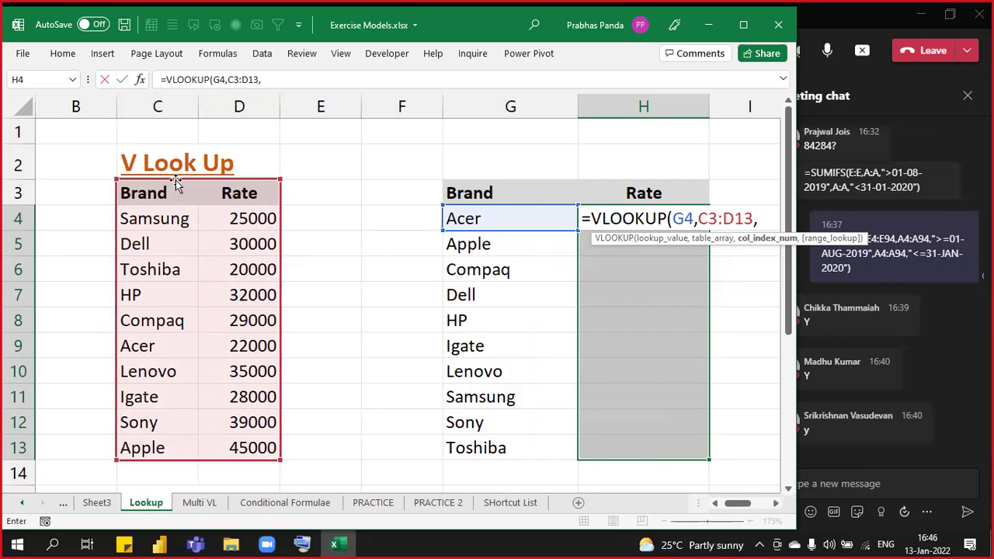
pyautogui.write('2,')
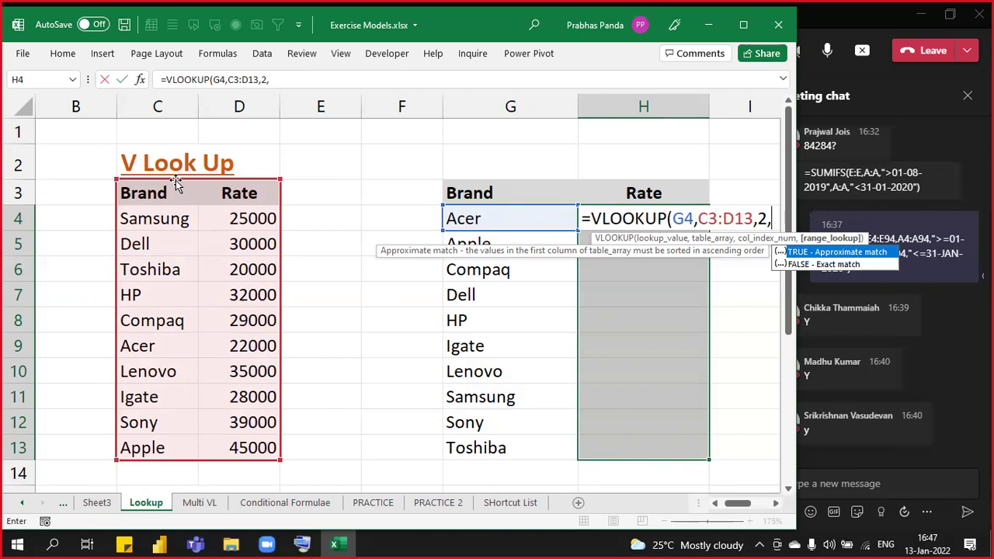
pyautogui.write('0')
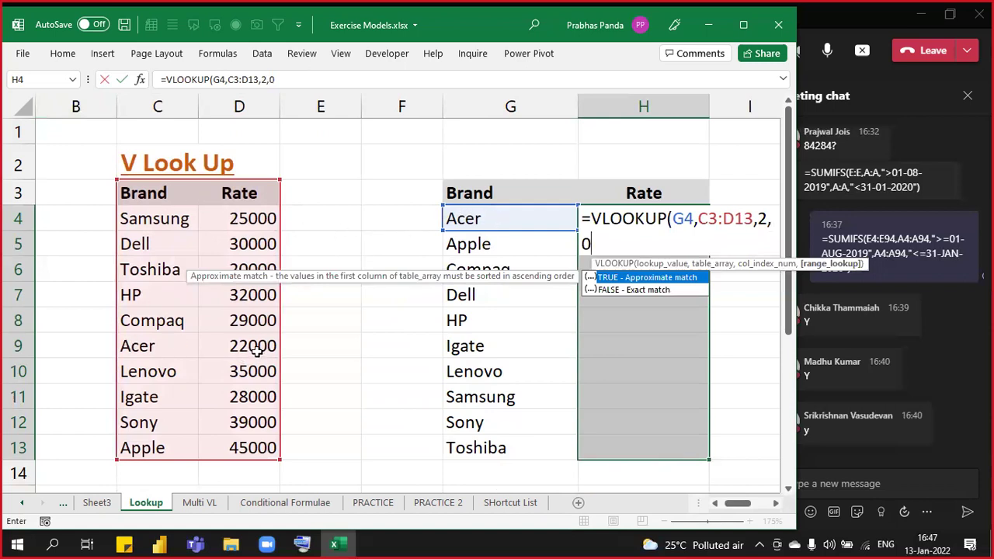
pyautogui.click(595, 244)
pyautogui.write(')')
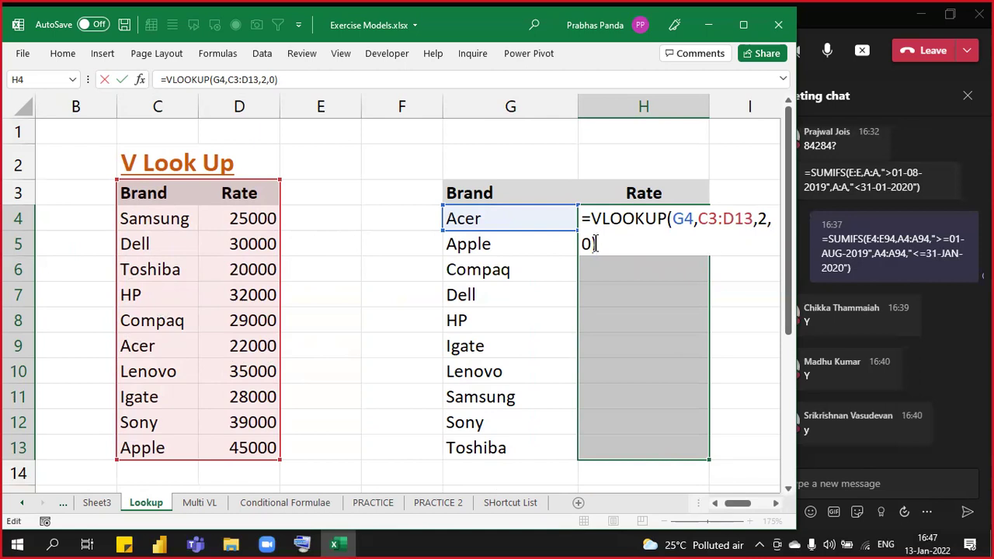
pyautogui.hotkey('ctrl', 'Return')
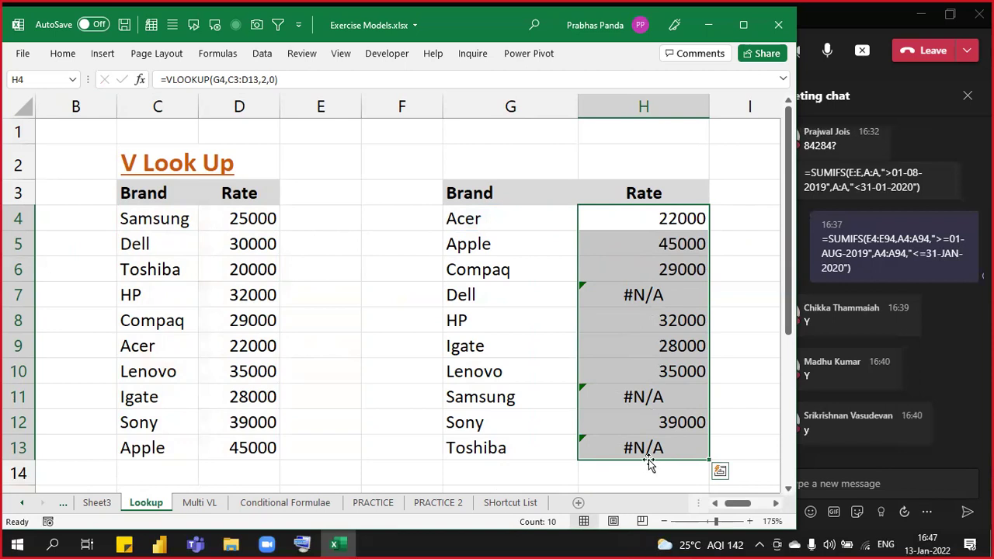
pyautogui.click(525, 300)
pyautogui.hotkey('shift', 'Right')
pyautogui.click(557, 394)
pyautogui.hotkey('shift', 'Right')
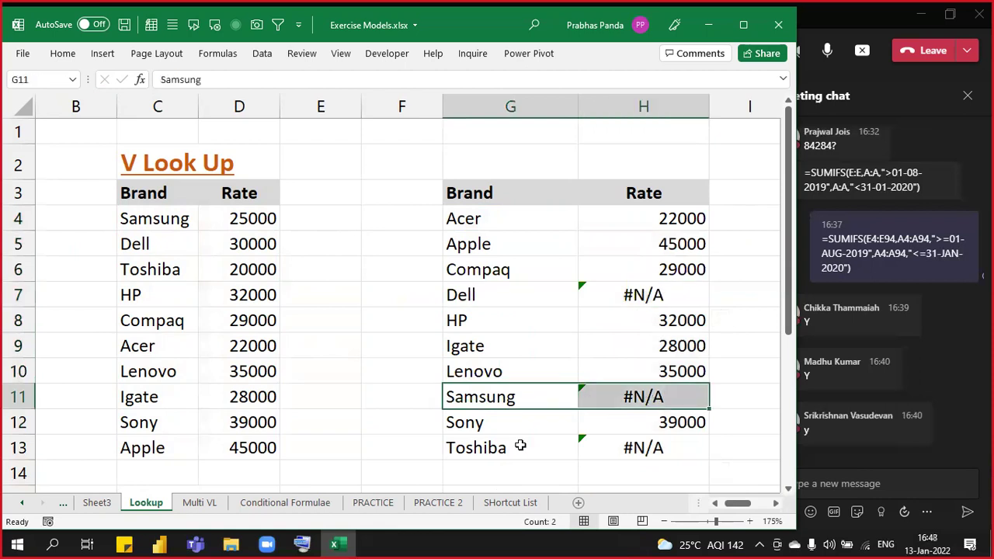
pyautogui.moveTo(514, 448); pyautogui.dragTo(633, 456)
pyautogui.moveTo(186, 195); pyautogui.dragTo(229, 247)
pyautogui.moveTo(181, 226); pyautogui.dragTo(278, 276)
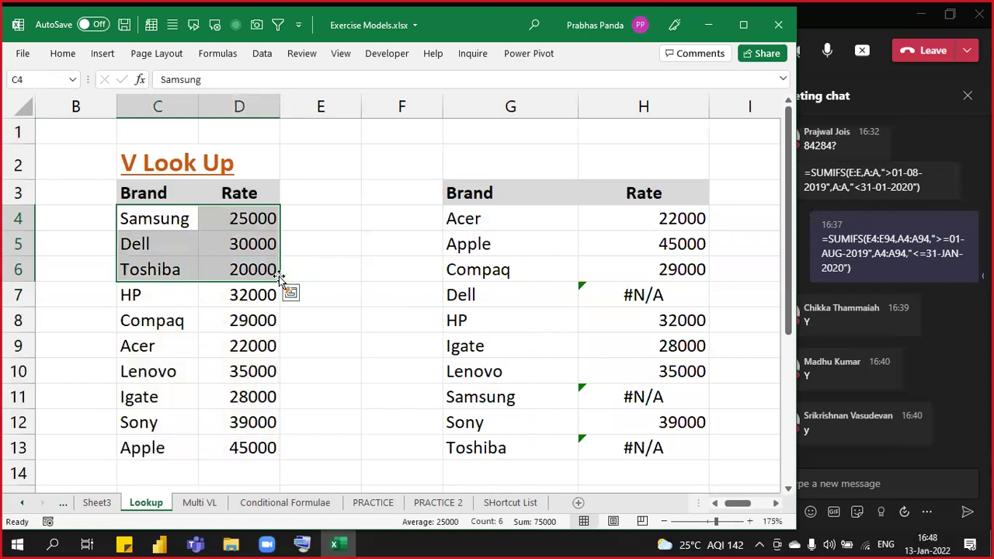
pyautogui.click(700, 295)
pyautogui.press('F2')
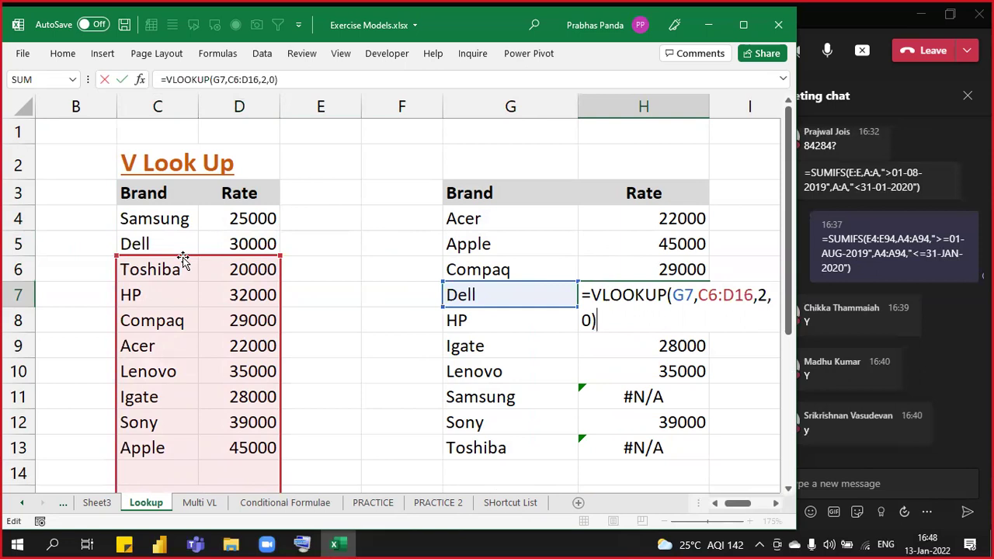
pyautogui.hotkey('ctrl', 'Return')
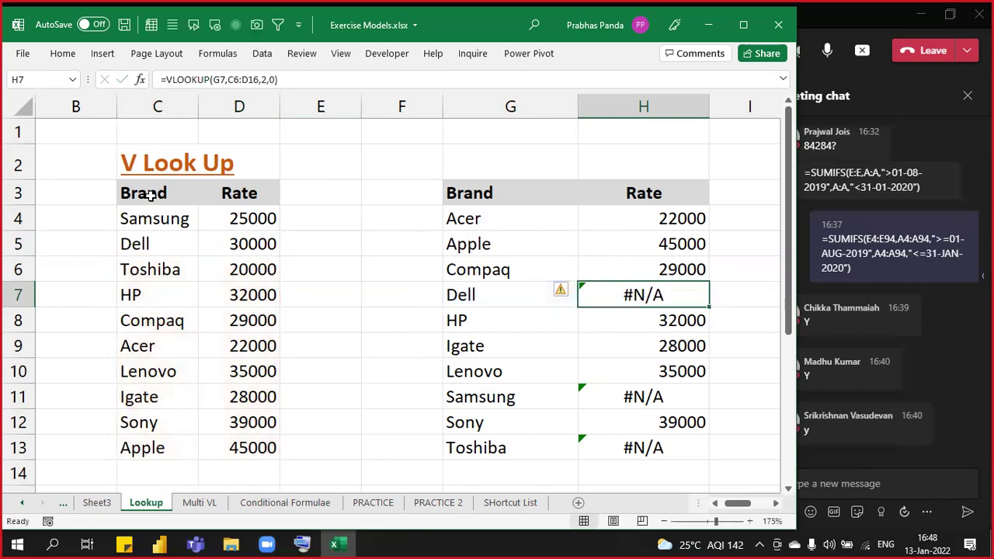
# Step: Change H4:H13 to =VLOOKUP(G4,$C$3:$D$13,2,0) so Dell, Samsung and Toshiba return 30000, 25000, 20000
pyautogui.click(505, 217)
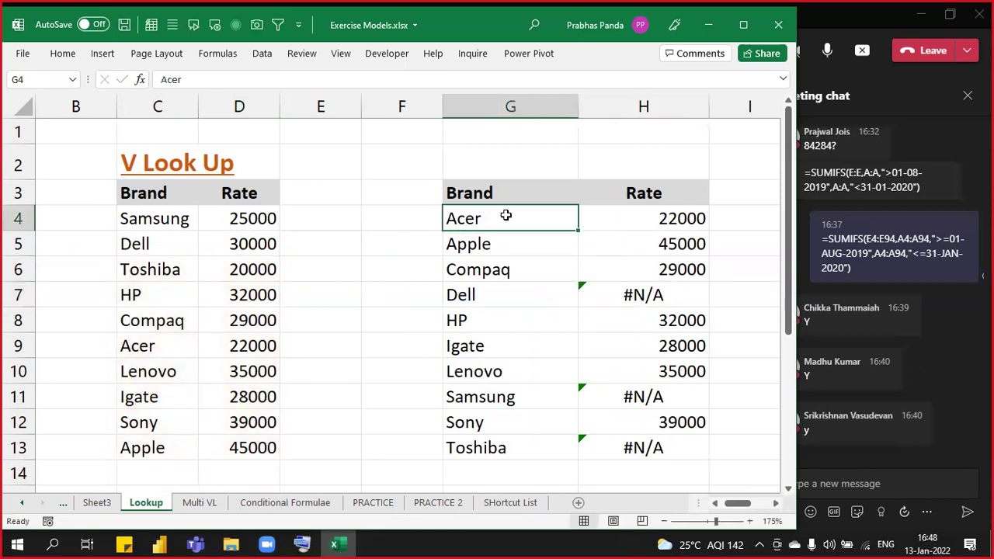
pyautogui.click(472, 443)
pyautogui.moveTo(158, 194); pyautogui.dragTo(237, 448)
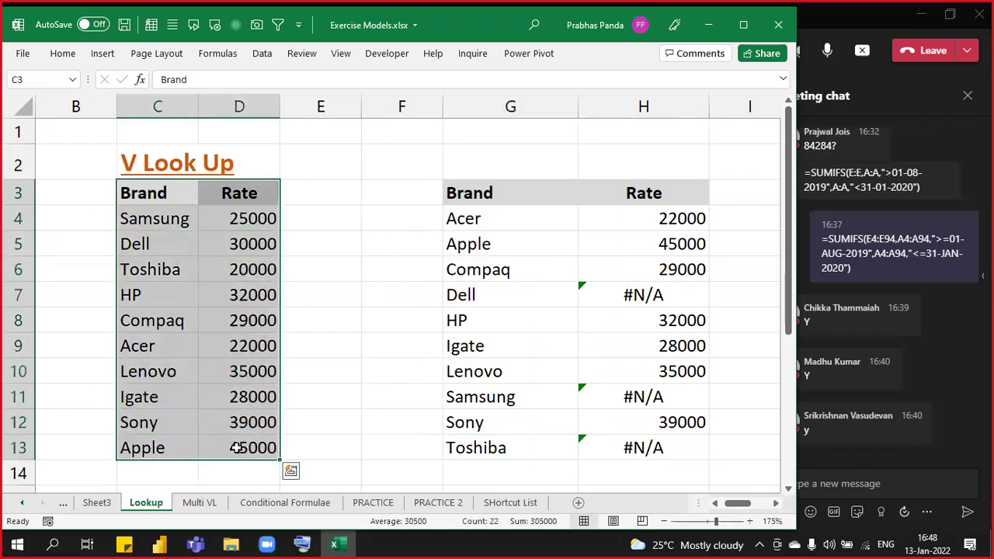
pyautogui.moveTo(655, 217); pyautogui.dragTo(628, 444)
pyautogui.press('F2')
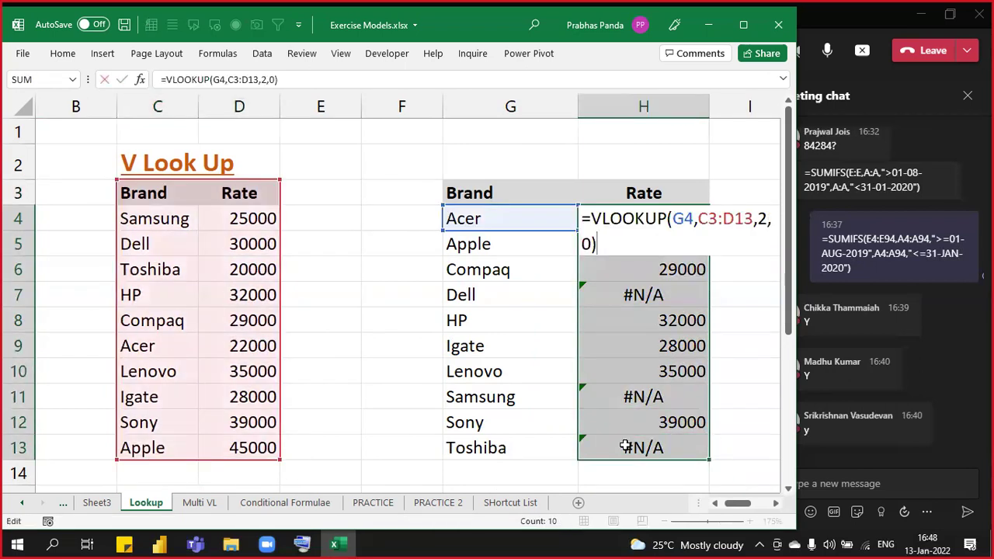
pyautogui.moveTo(705, 217); pyautogui.dragTo(745, 221)
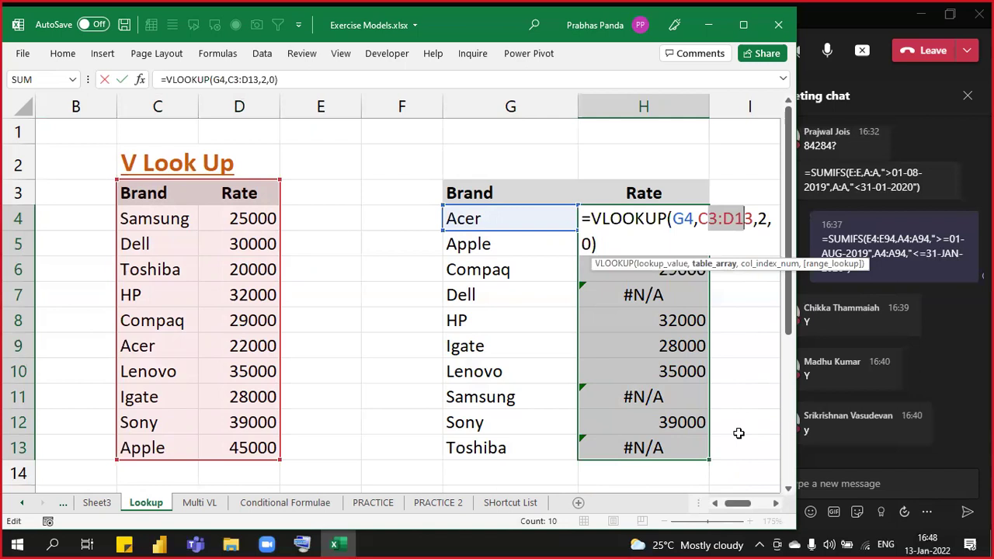
pyautogui.press('F4')
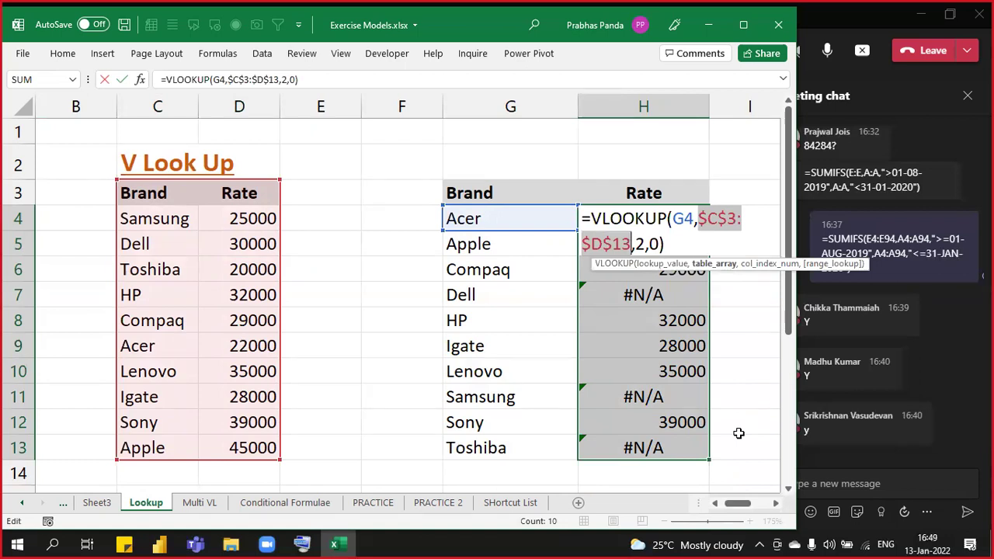
pyautogui.hotkey('ctrl', 'Return')
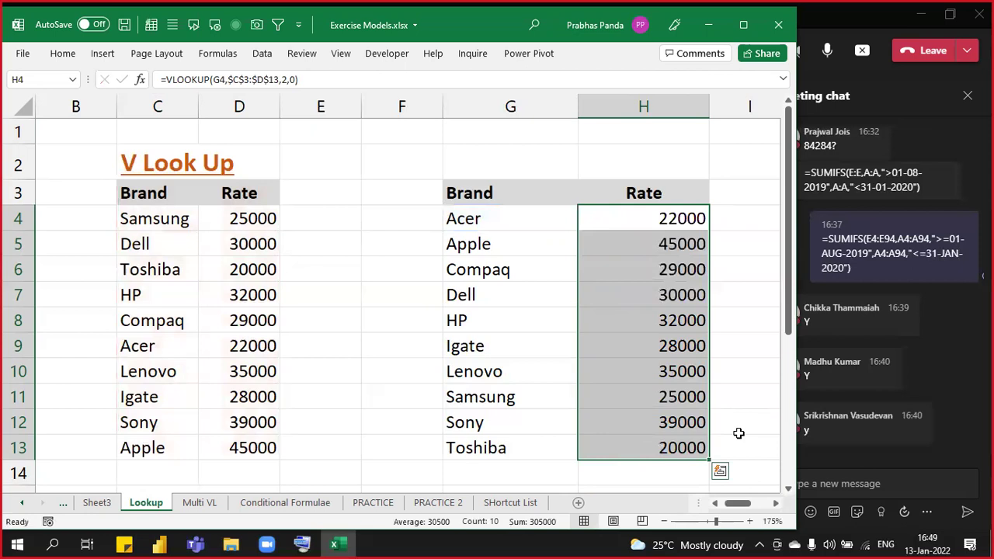
pyautogui.press('F2')
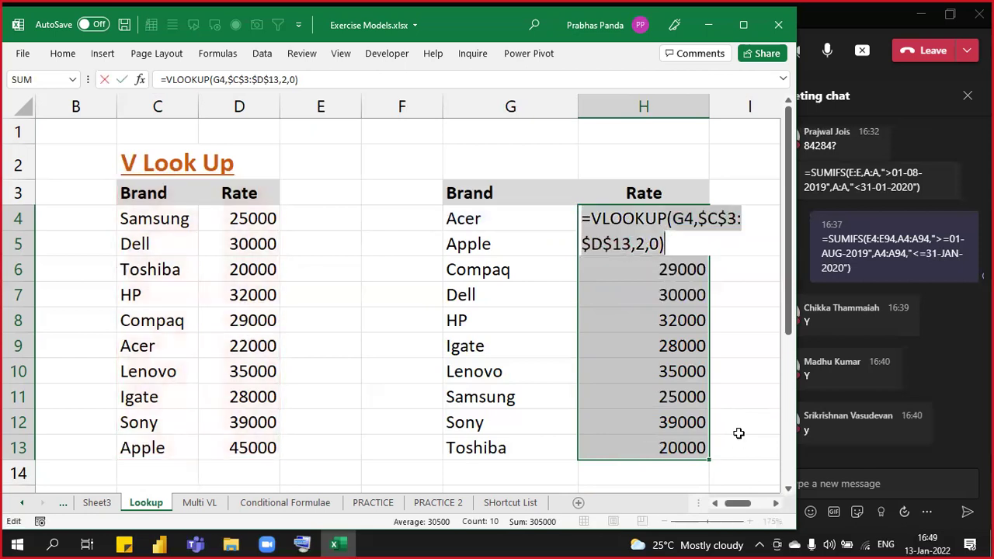
# Step: Paste the VLOOKUP formula text into G2 as a label above the table
pyautogui.press('Escape')
pyautogui.press('Up')
pyautogui.press('Up')
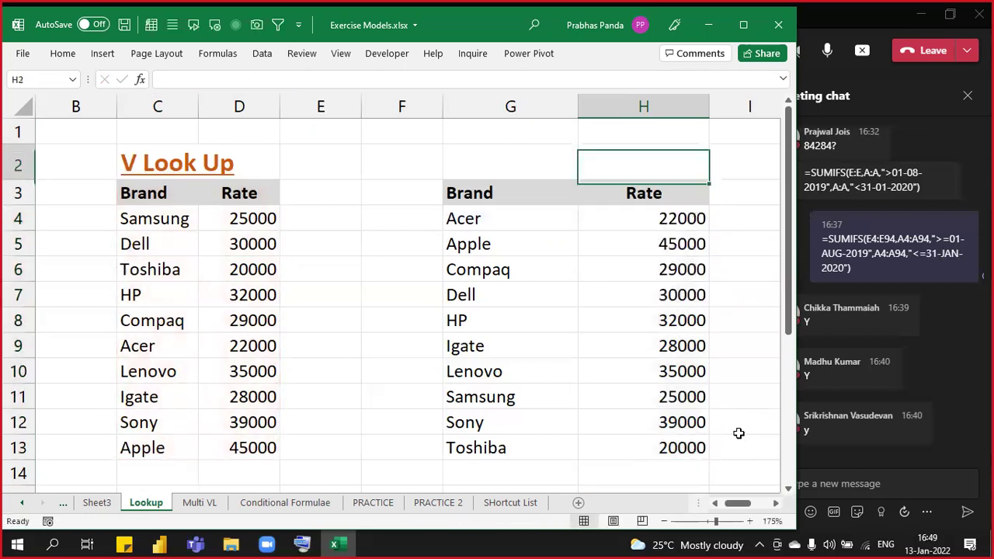
pyautogui.press('Left')
pyautogui.press('F2')
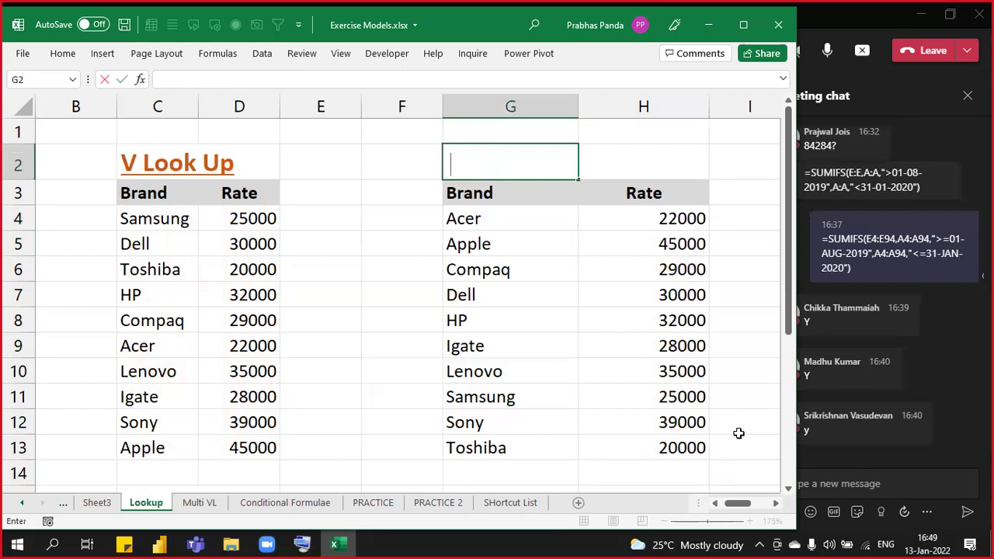
pyautogui.write('=VLOOKUP(G4,$C$3:$D$13,2,0)')
pyautogui.press('Return')
# Step: Highlight the G2:H2 label with yellow fill
pyautogui.press('Up')
pyautogui.hotkey('shift', 'Right')
pyautogui.hotkey('ctrl', 'c')
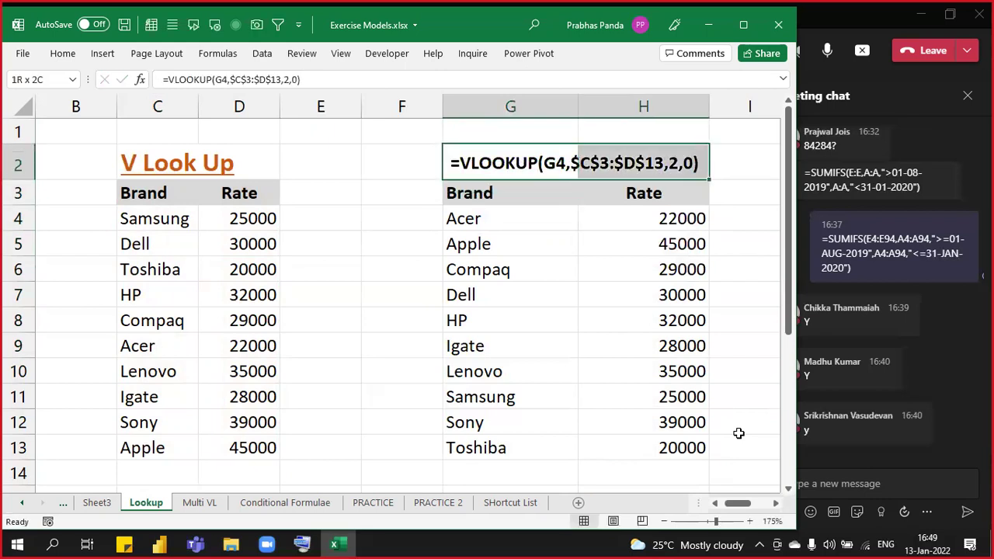
pyautogui.click(74, 56)
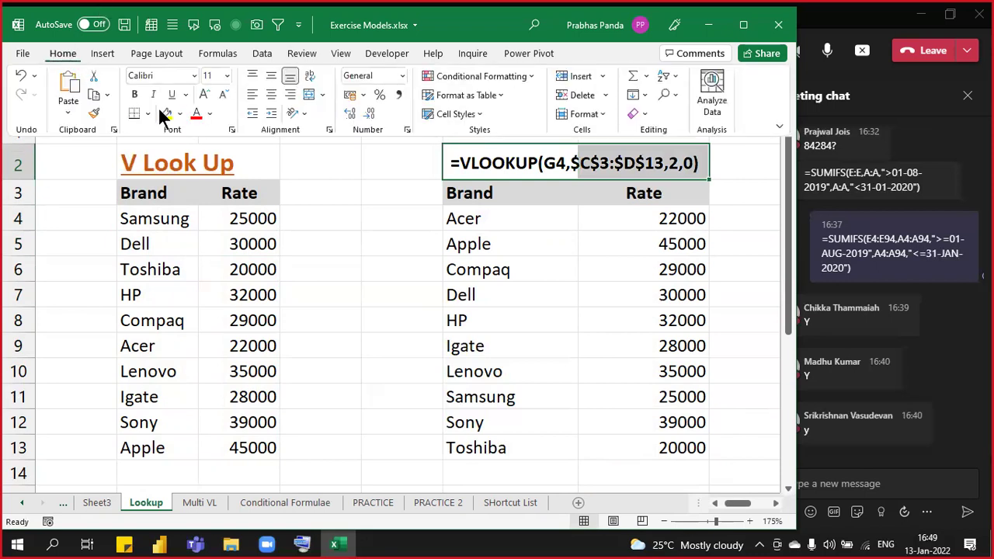
pyautogui.click(172, 115)
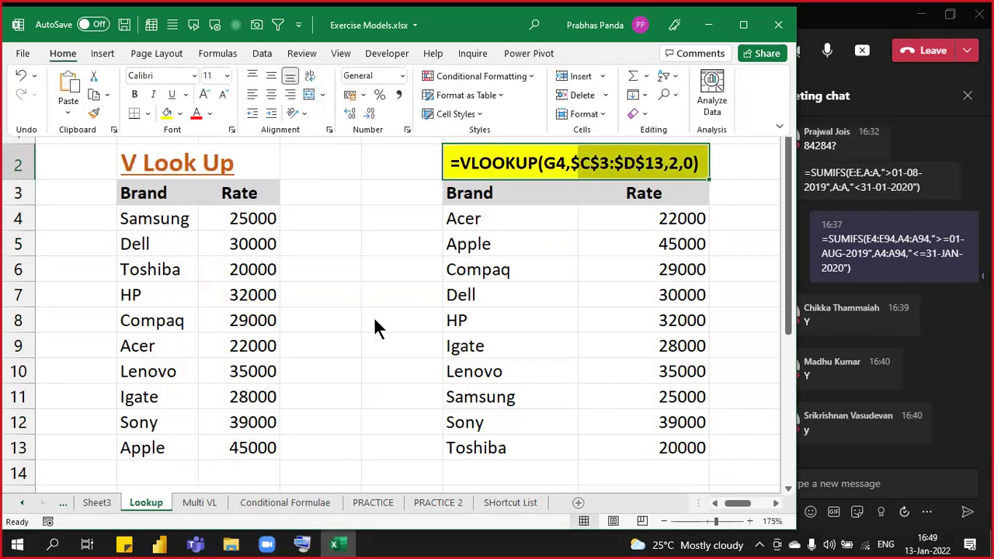
pyautogui.click(372, 353)
# Step: Post =VLOOKUP(G4,$C$3:$D$13,2,0) in the Teams meeting chat and return to Excel
pyautogui.click(889, 484)
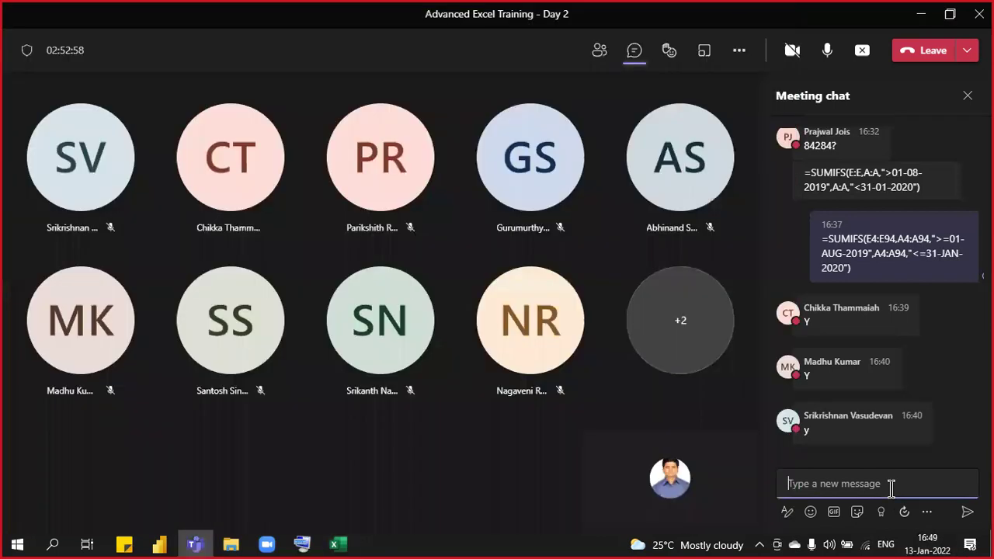
pyautogui.hotkey('ctrl', 'v')
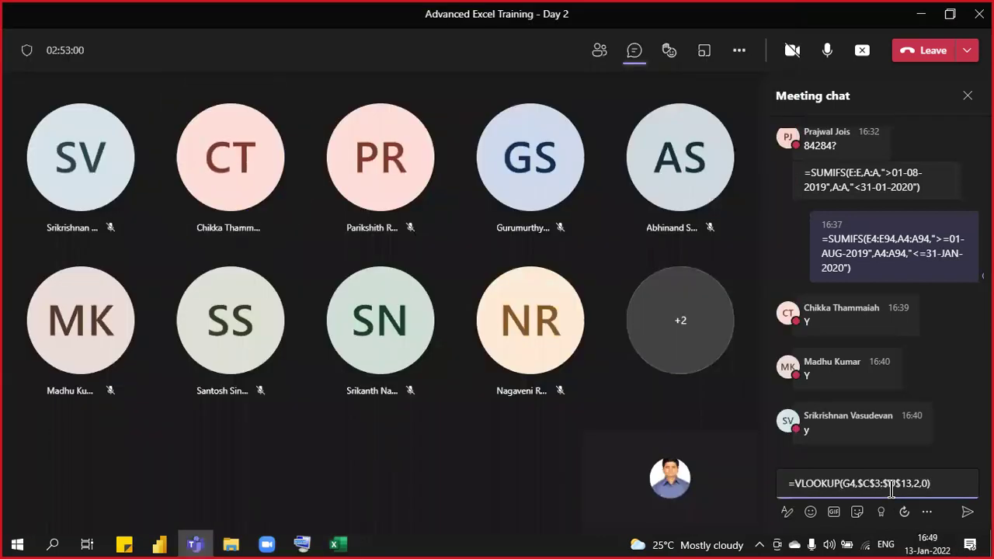
pyautogui.hotkey('alt', 'Tab')
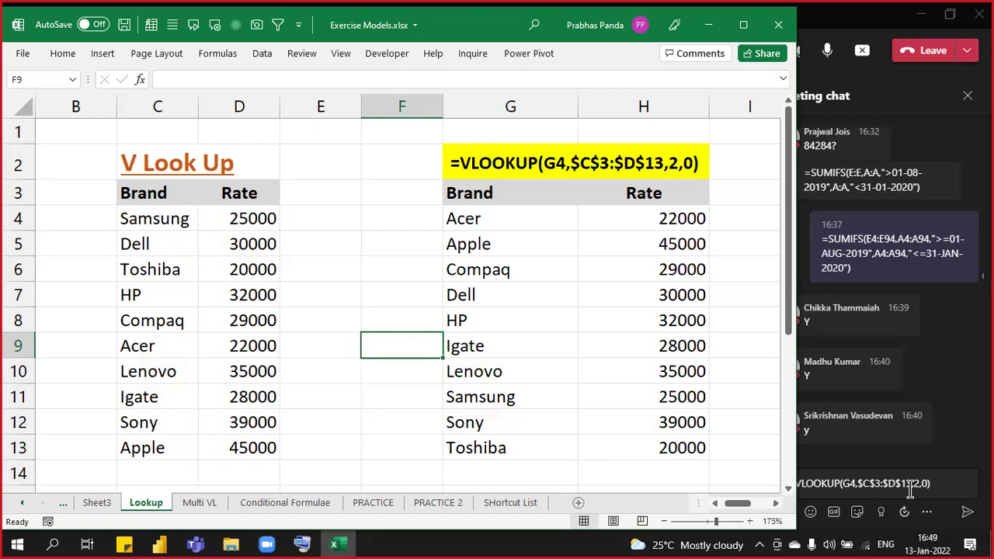
pyautogui.click(959, 479)
pyautogui.press('Return')
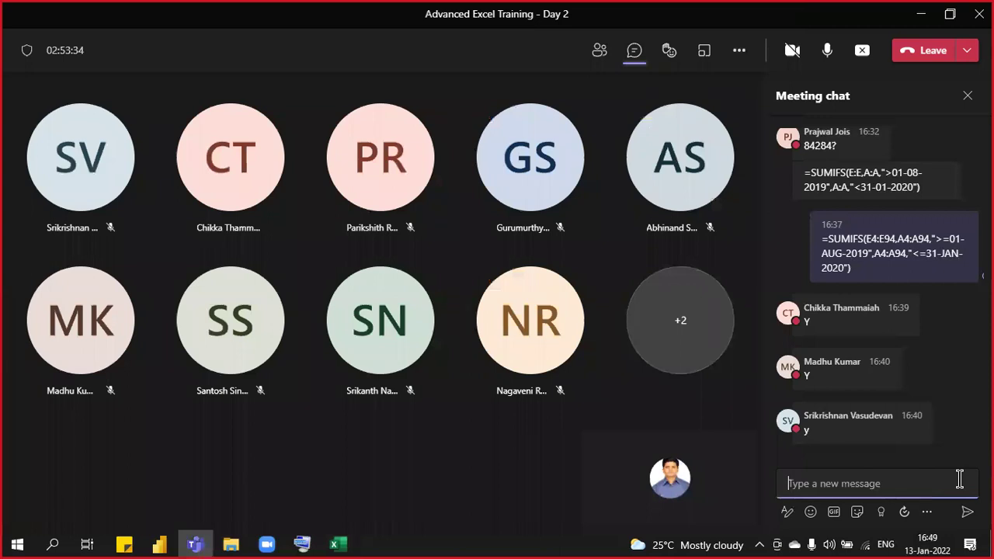
pyautogui.hotkey('alt', 'Tab')
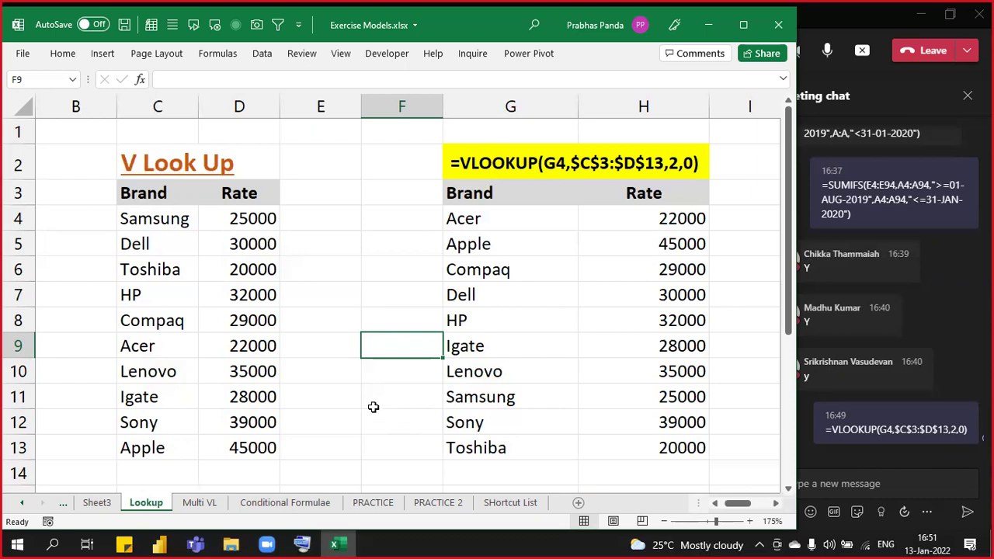
pyautogui.moveTo(673, 218); pyautogui.dragTo(632, 432)
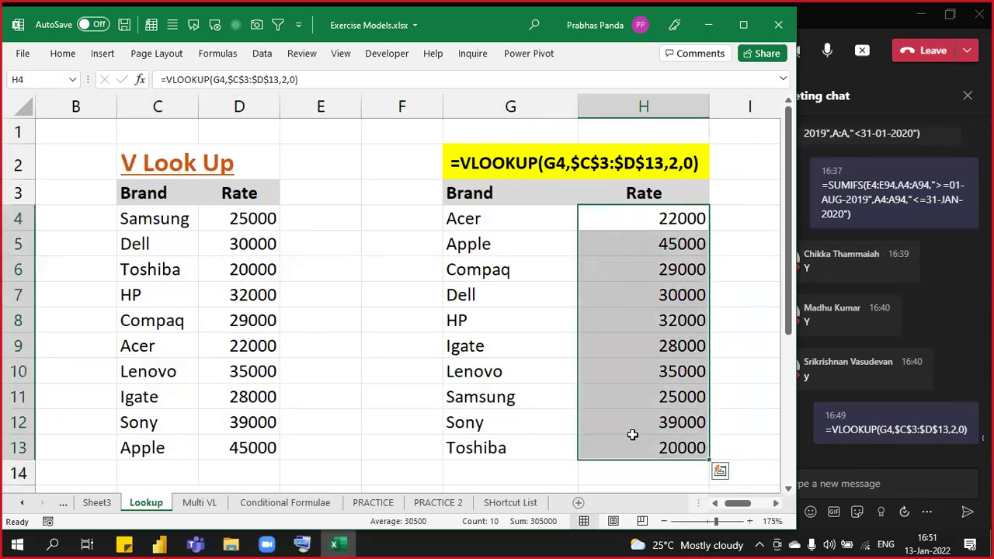
pyautogui.press('F2')
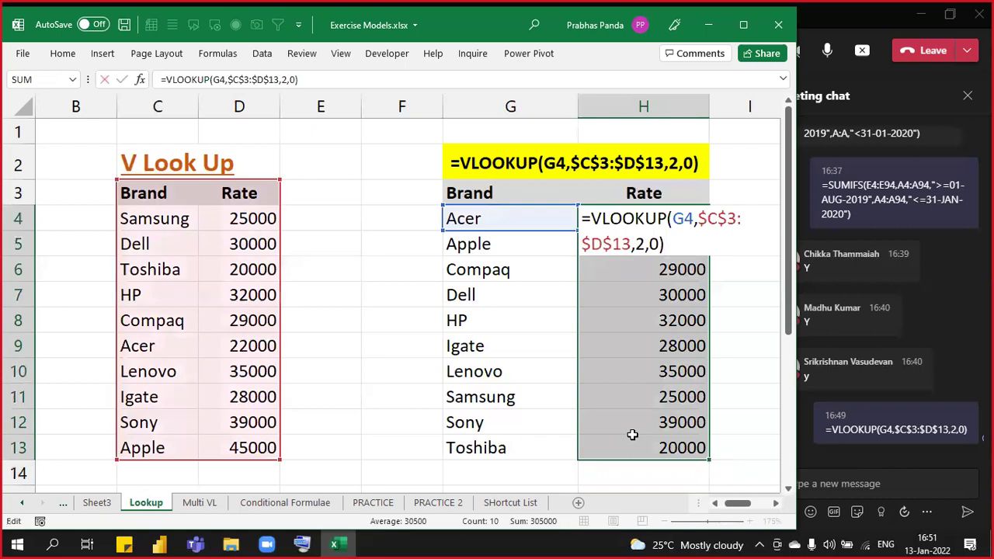
pyautogui.doubleClick(702, 219)
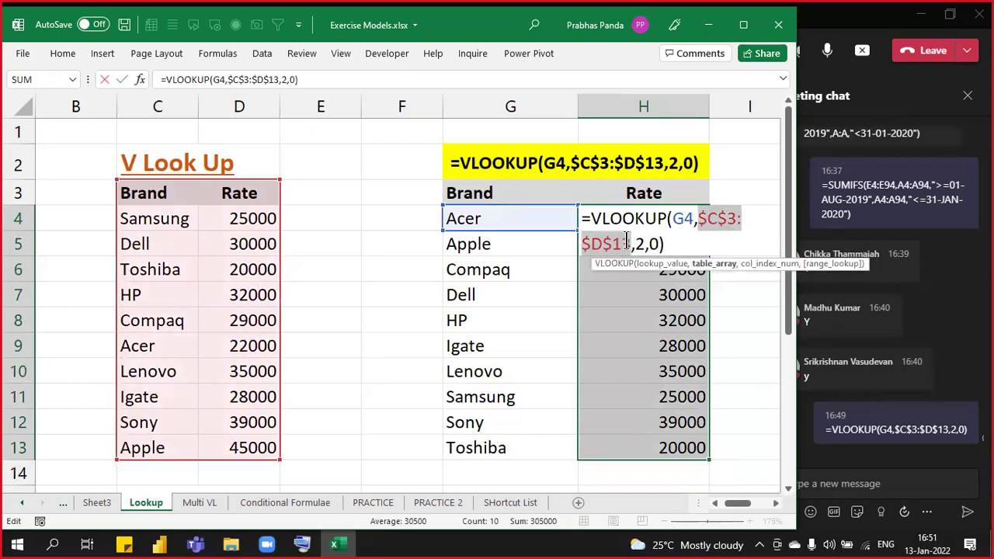
pyautogui.press('F4')
pyautogui.press('F4')
pyautogui.press('F4')
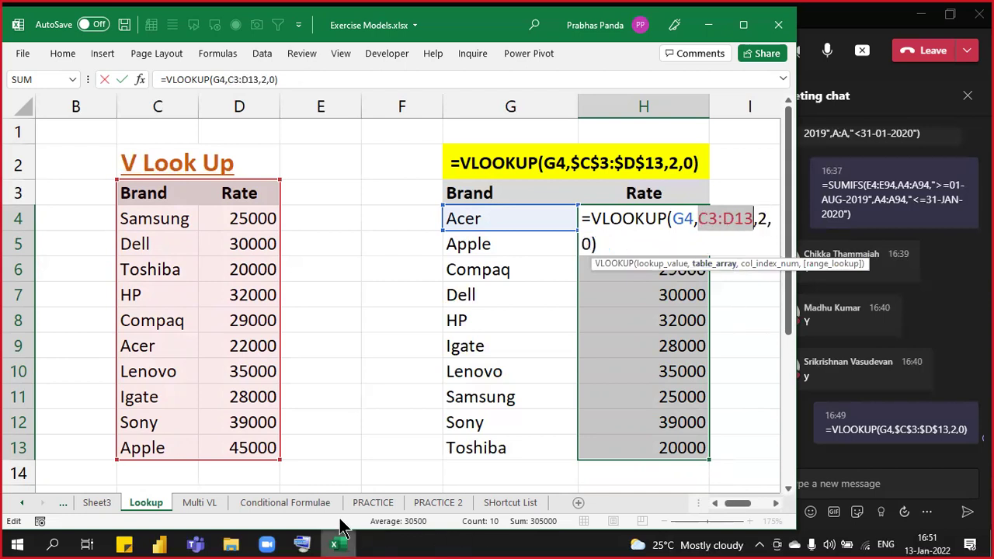
pyautogui.click(302, 544)
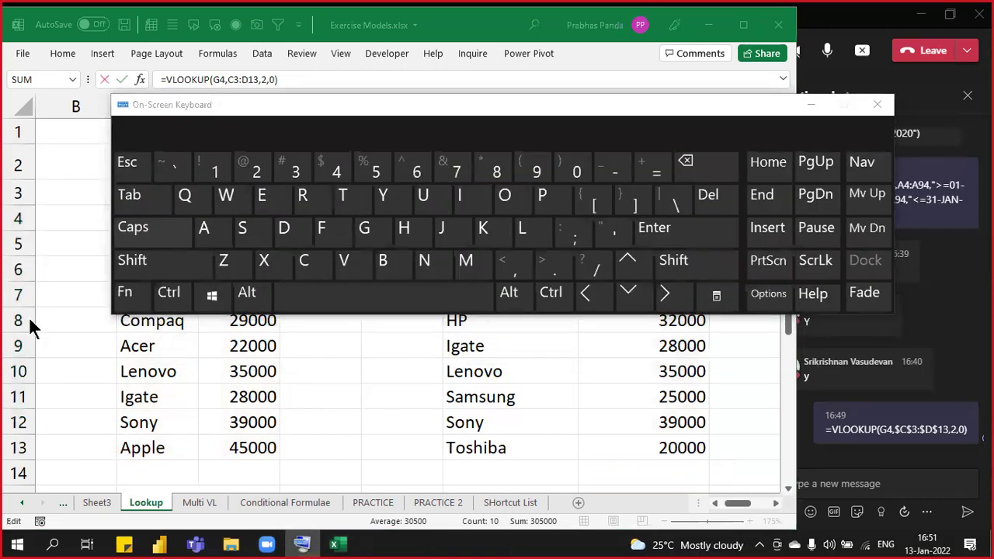
pyautogui.click(140, 291)
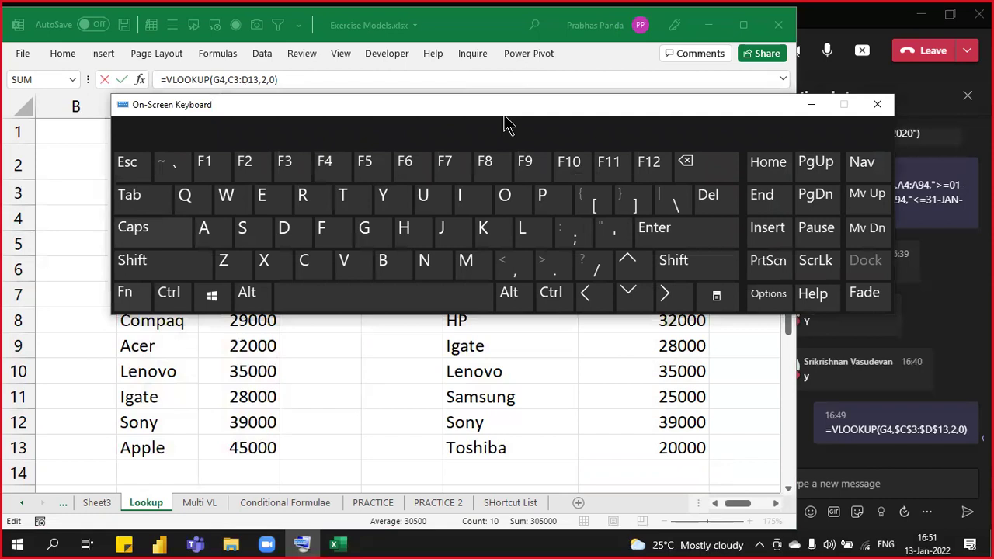
pyautogui.moveTo(505, 125); pyautogui.dragTo(477, 255)
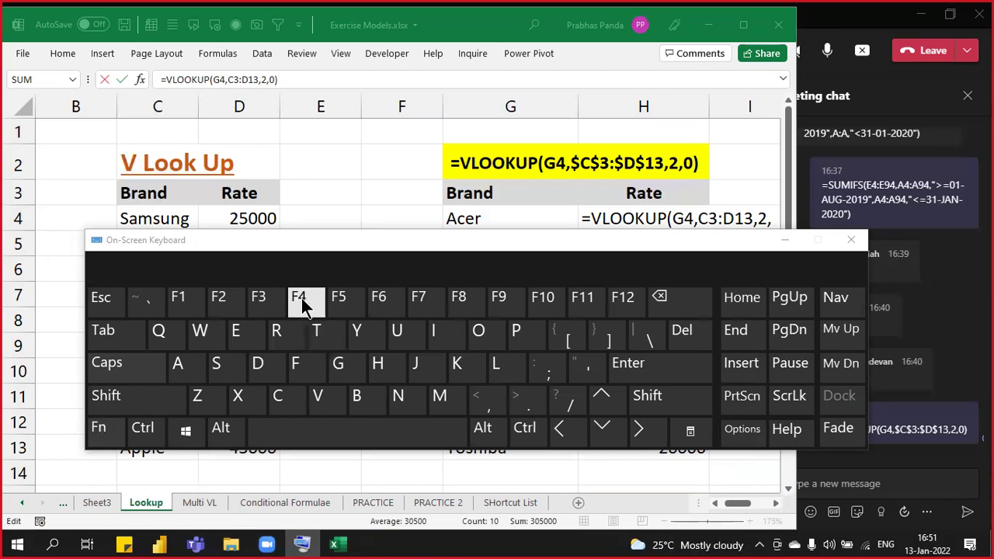
pyautogui.click(851, 240)
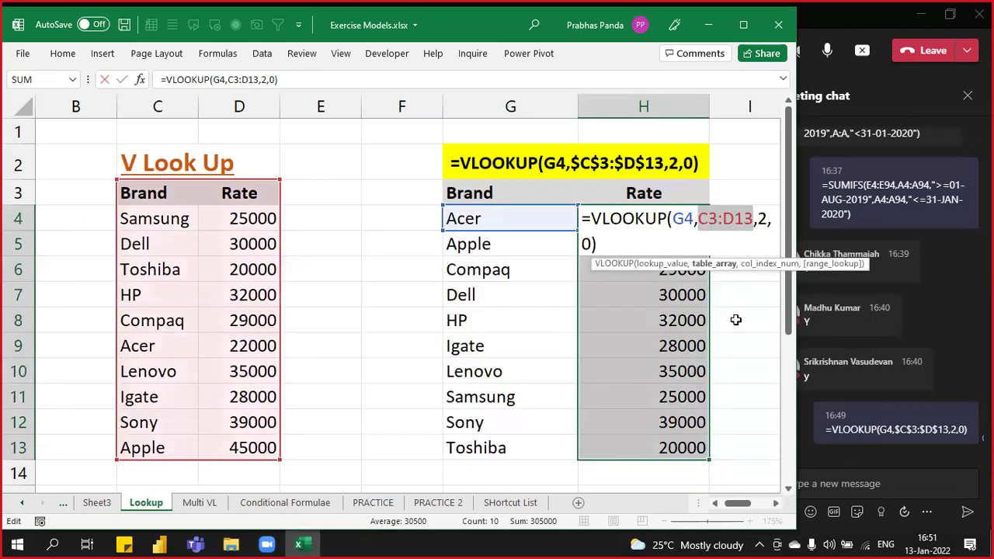
pyautogui.press('F4')
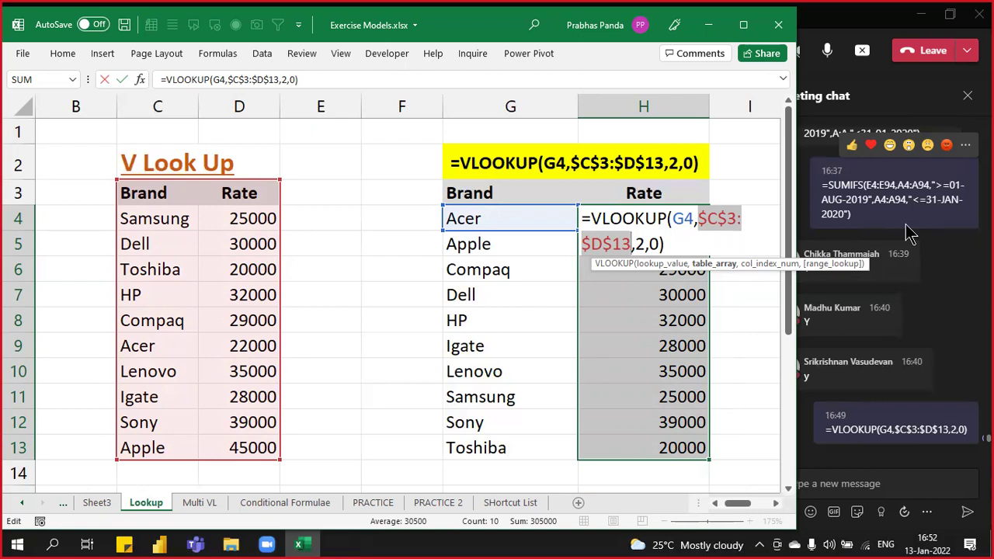
# Step: Commit the VLOOKUP formula in H4 so Acer shows 22000
pyautogui.hotkey('ctrl', 'Return')
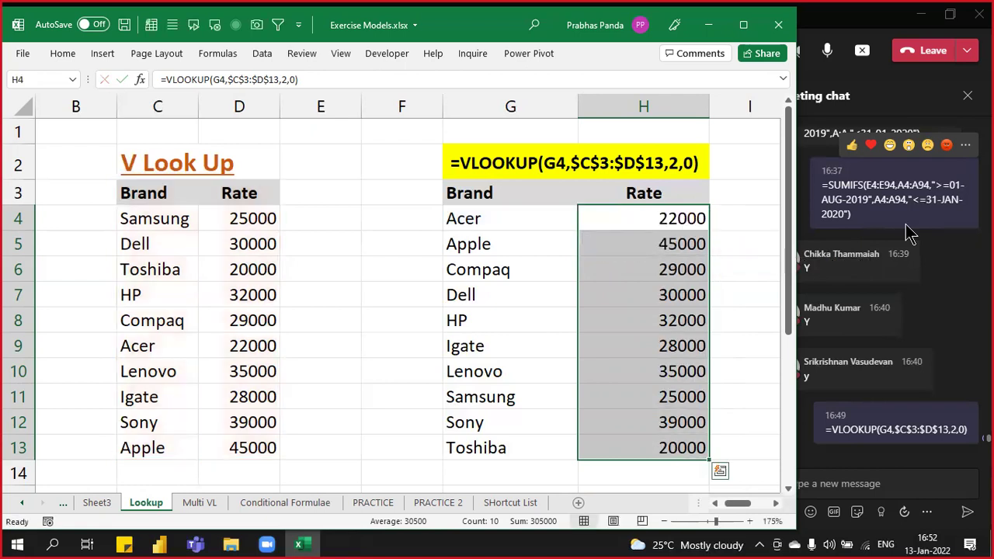
pyautogui.press('F2')
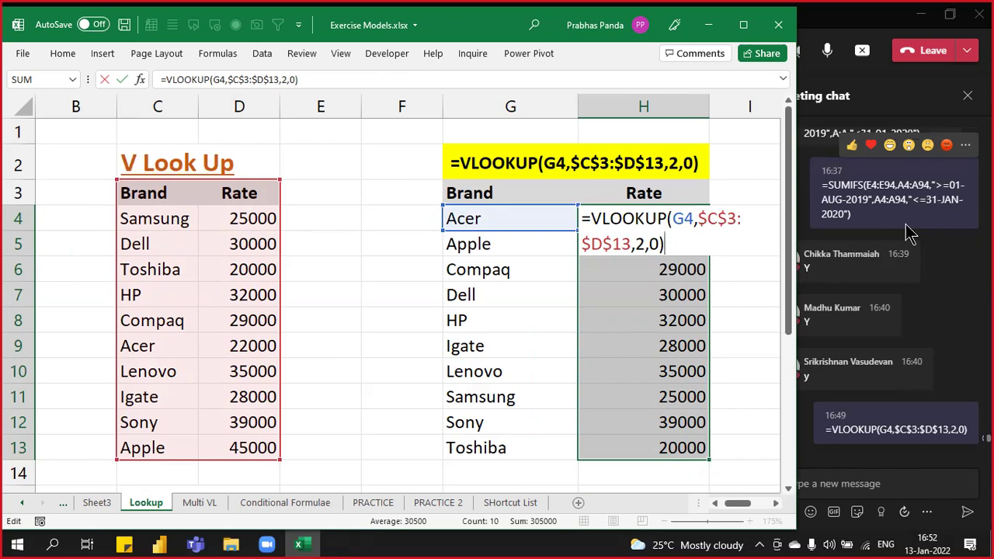
pyautogui.hotkey('ctrl', 'Return')
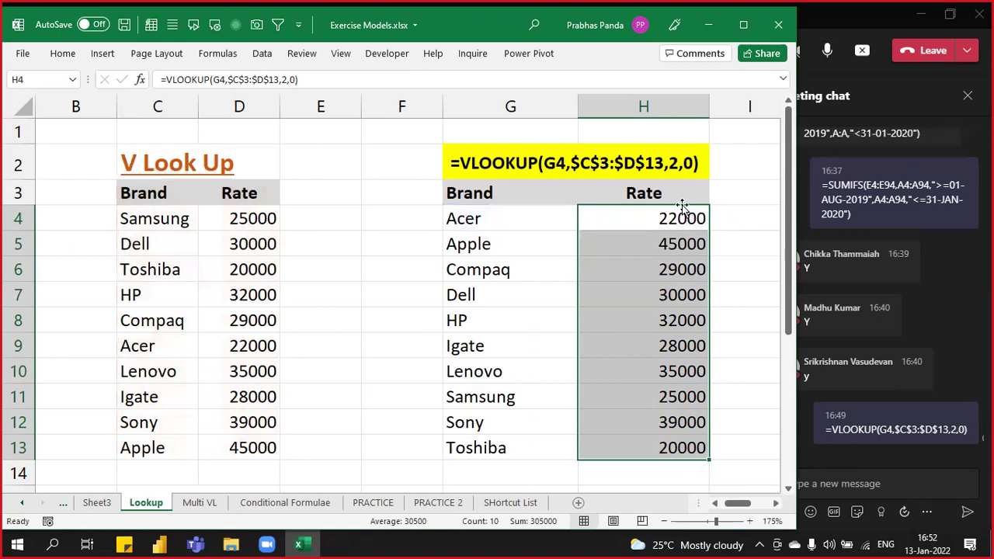
pyautogui.click(642, 225)
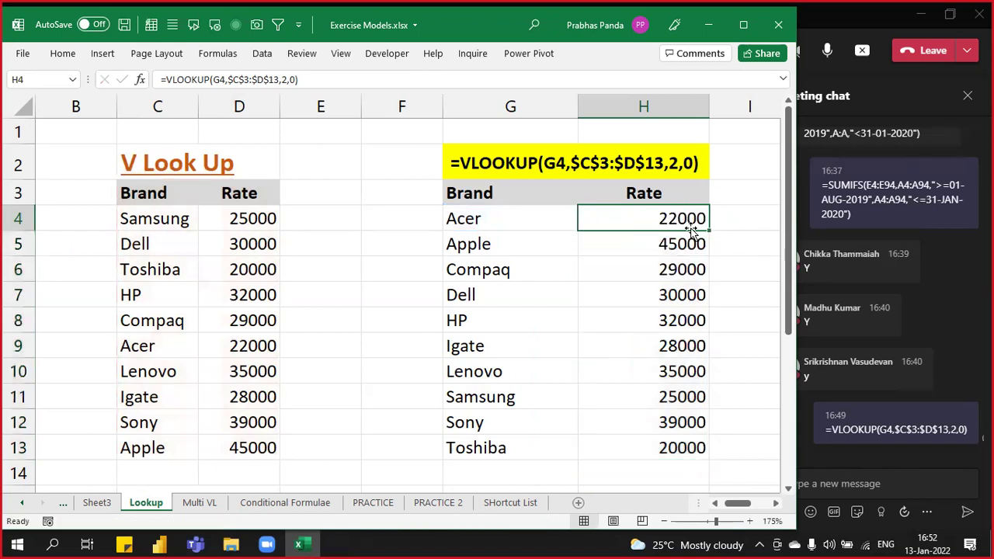
pyautogui.press('F2')
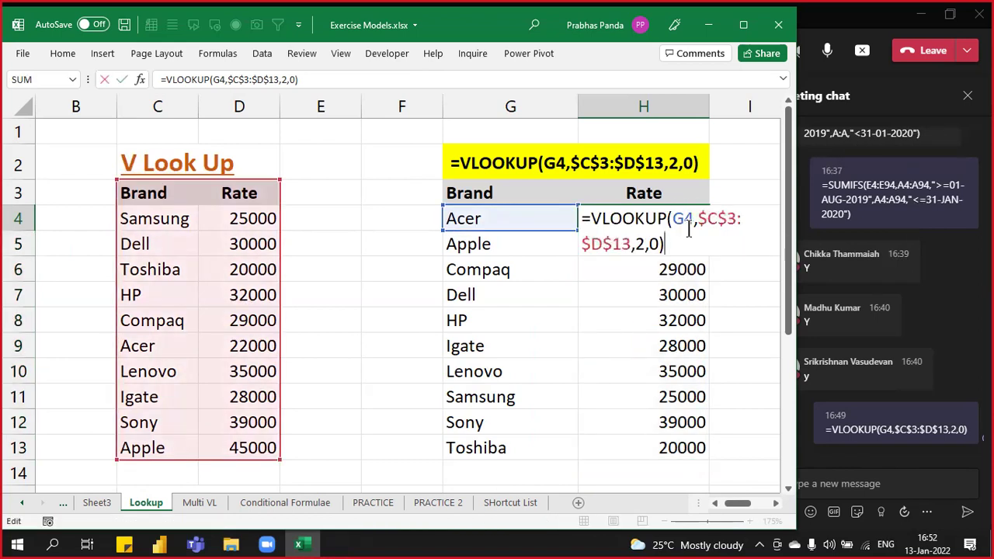
pyautogui.press('Escape')
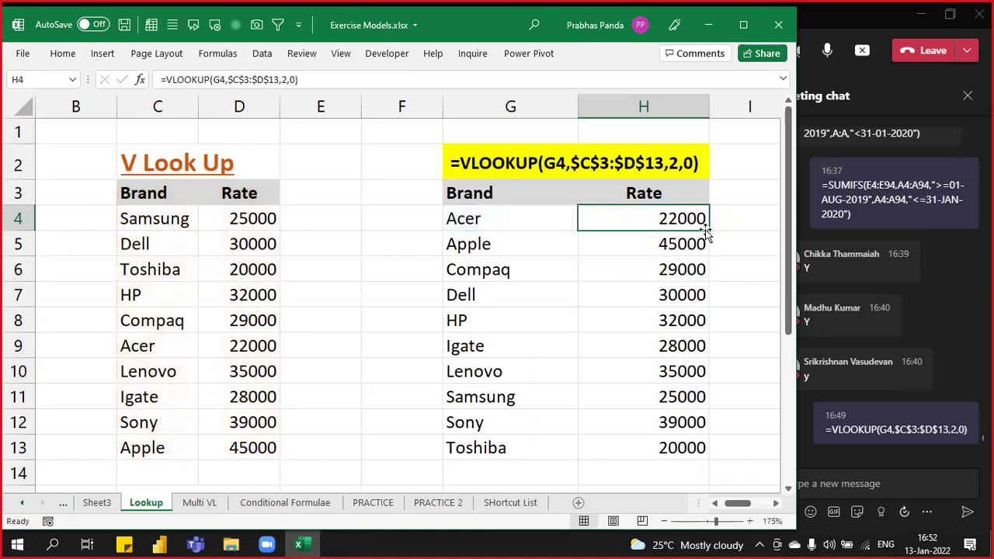
# Step: Copy the H4 formula down to fill the Rate column through H13
pyautogui.doubleClick(709, 233)
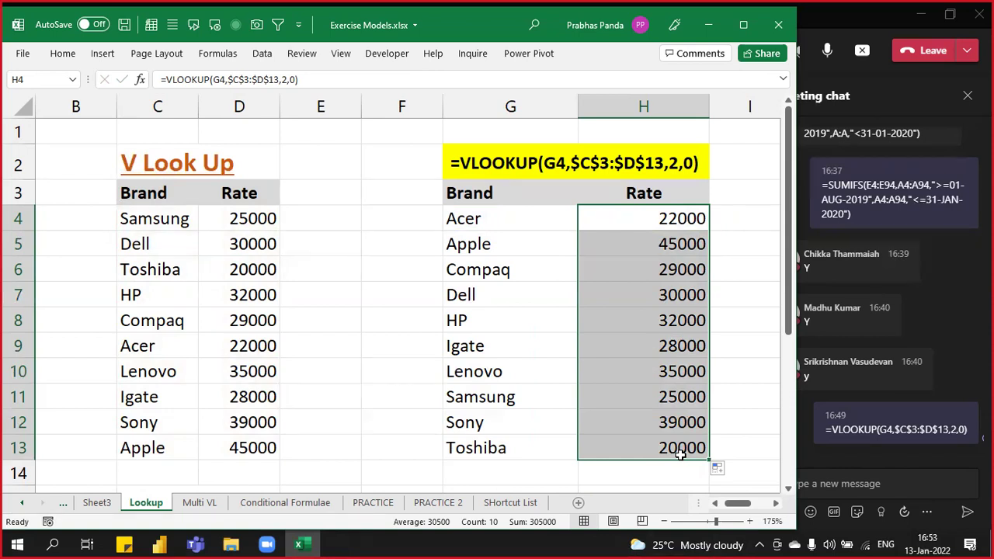
pyautogui.press('F2')
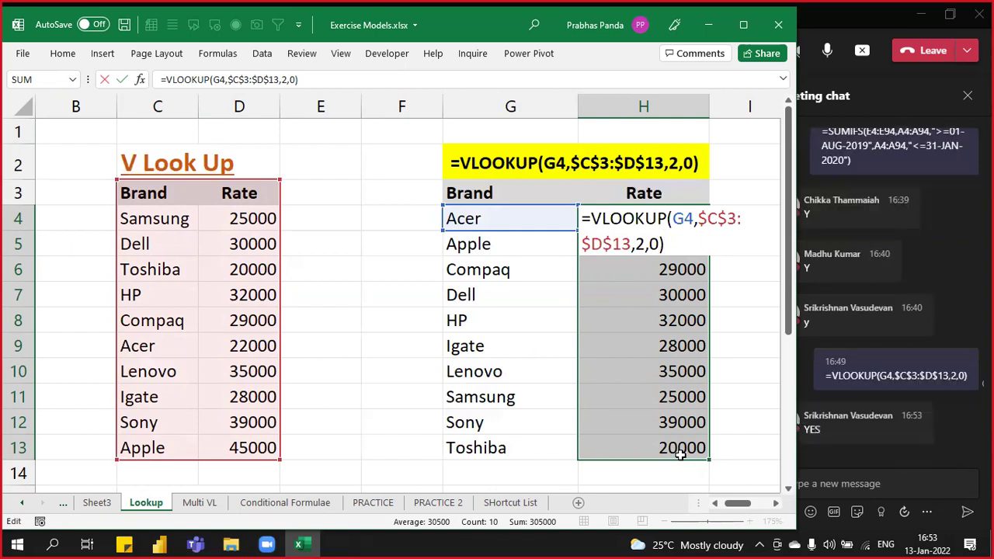
pyautogui.click(876, 25)
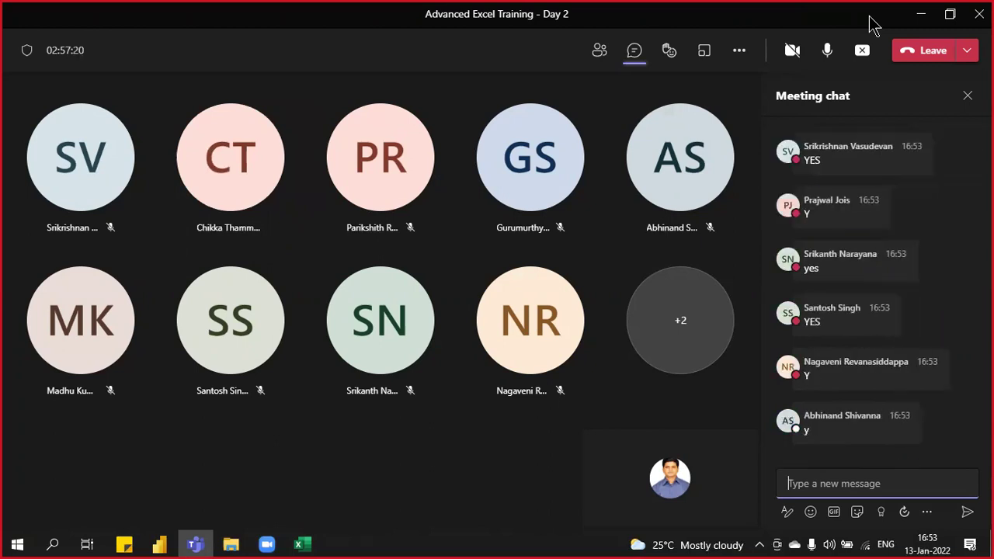
pyautogui.click(302, 544)
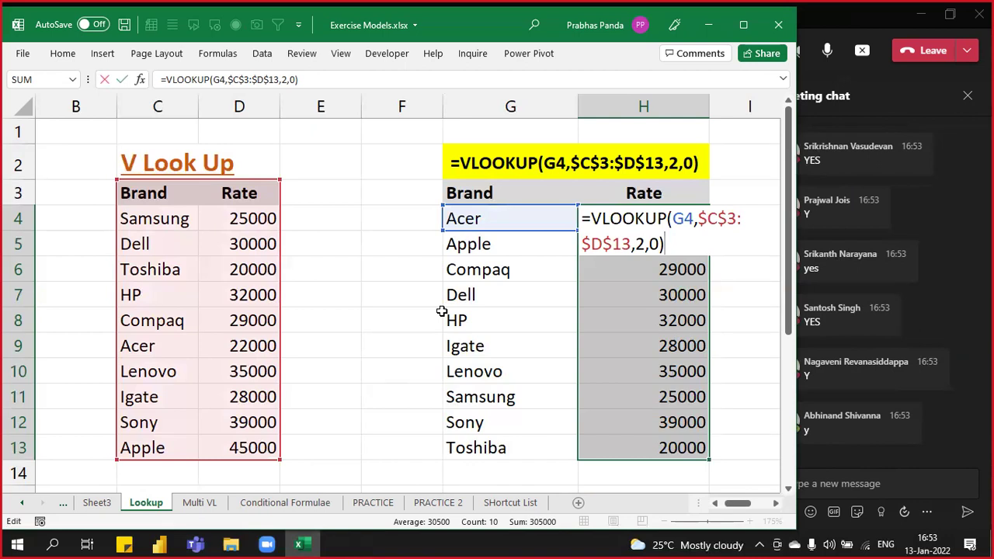
pyautogui.hotkey('ctrl', 'Return')
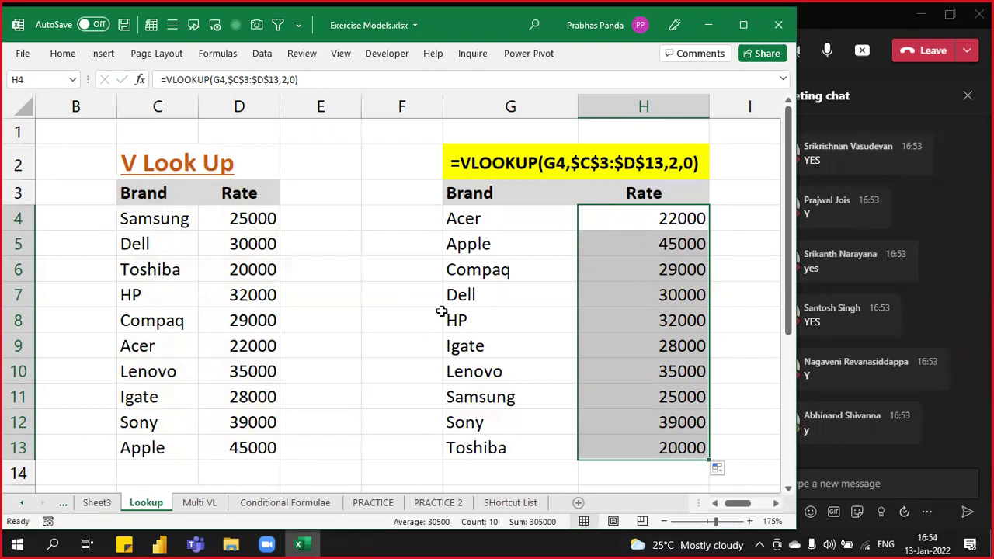
# Step: Scroll down and zoom out to 150% to view the H-LookUp table, selecting Brand cell C16
pyautogui.click(414, 376)
pyautogui.scroll(-3, 413, 377)
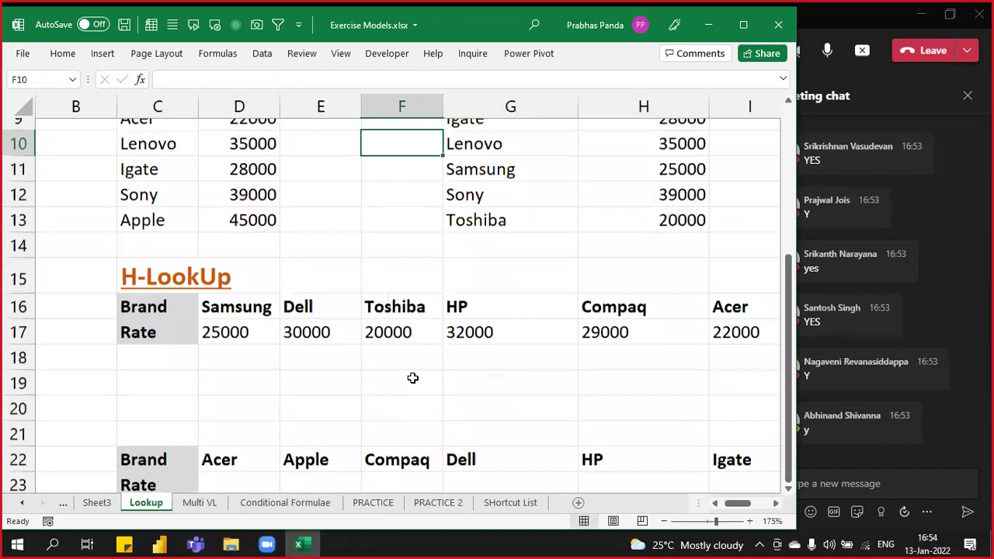
pyautogui.scroll(-3, 412, 378)
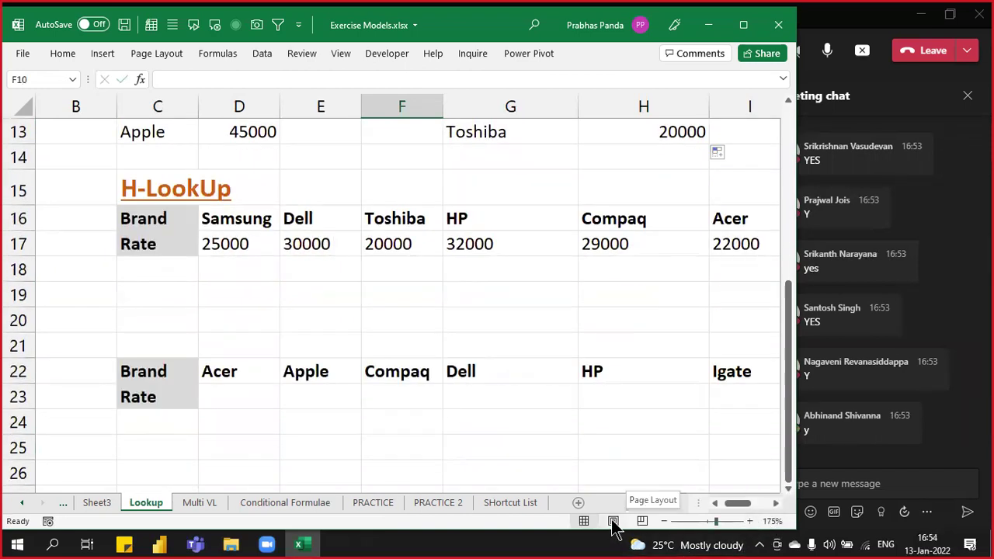
pyautogui.click(664, 521)
pyautogui.click(664, 521)
pyautogui.click(663, 521)
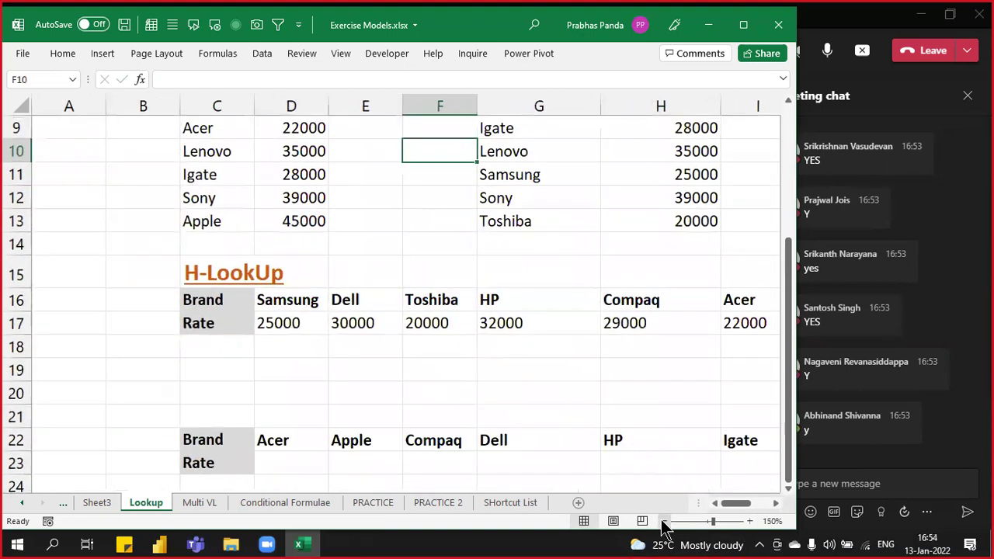
pyautogui.click(769, 504)
pyautogui.click(768, 504)
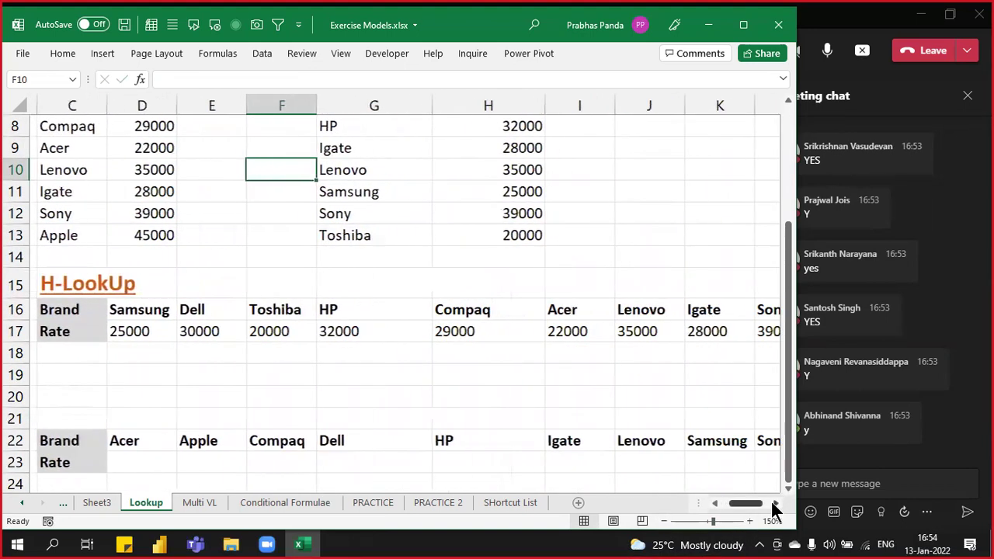
pyautogui.scroll(-1, 575, 391)
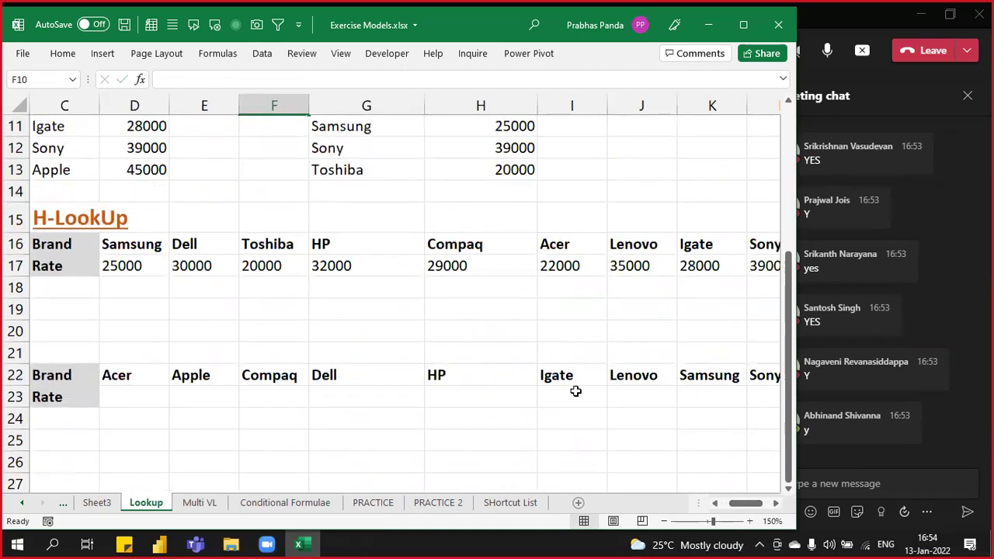
pyautogui.click(60, 224)
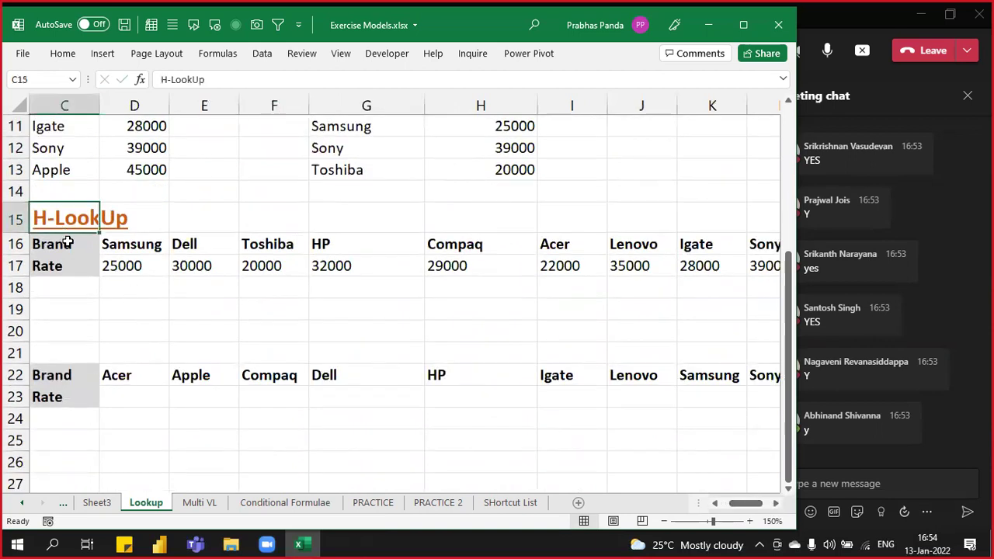
pyautogui.click(66, 242)
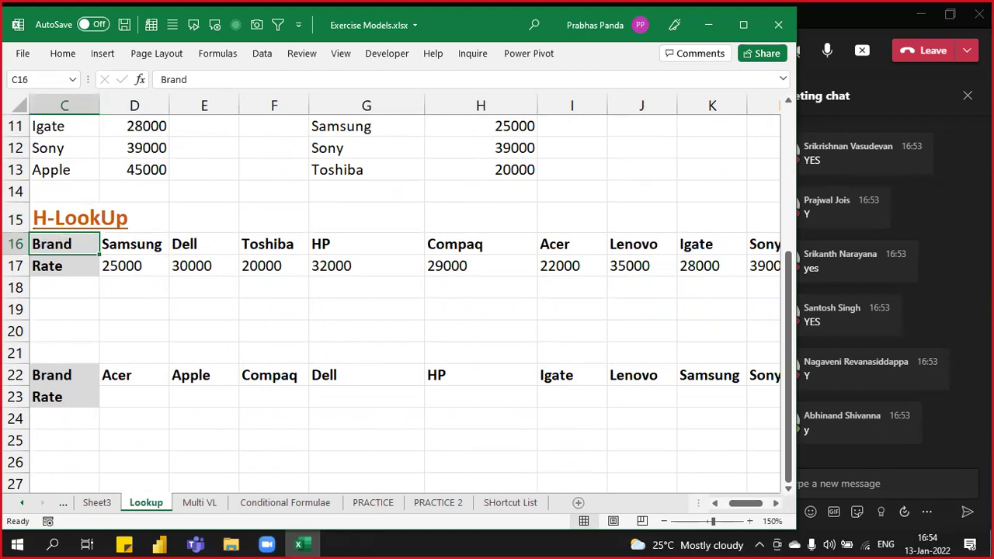
# Step: Select the H-LookUp table C16:M17 from Brand across to Apple and down to Rate
pyautogui.hotkey('ctrl', 'shift', 'Right')
pyautogui.hotkey('ctrl', 'shift', 'Down')
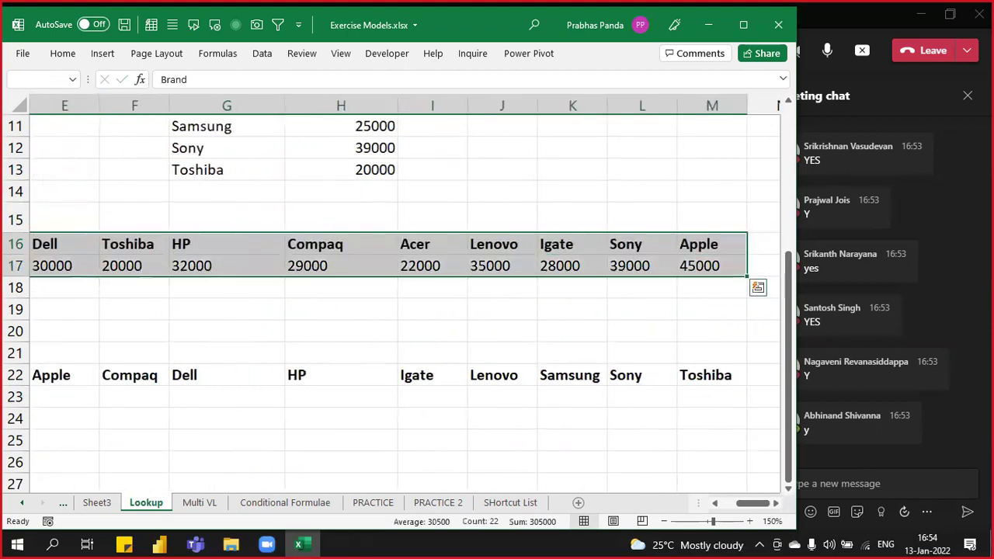
pyautogui.press('alt')
pyautogui.press('h')
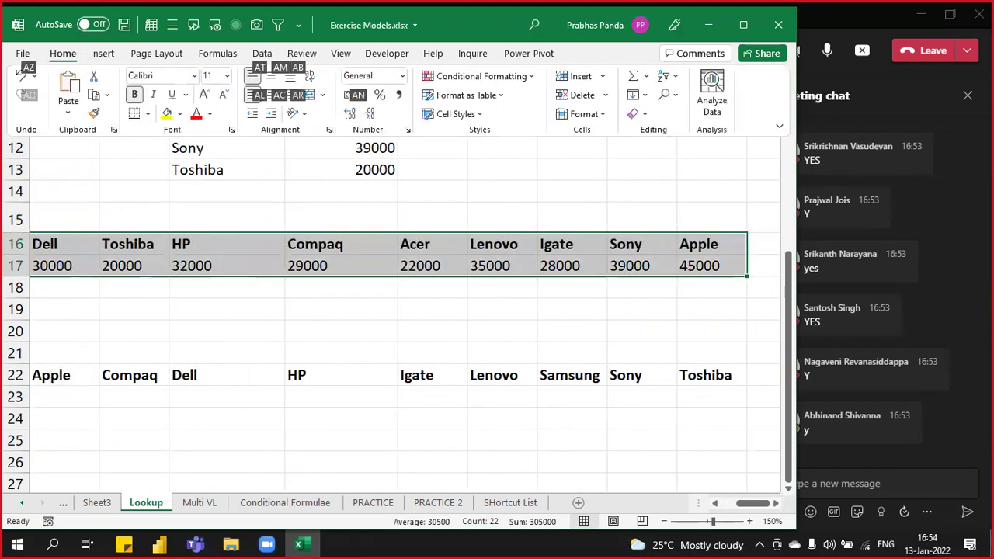
pyautogui.press('Escape')
pyautogui.press('Escape')
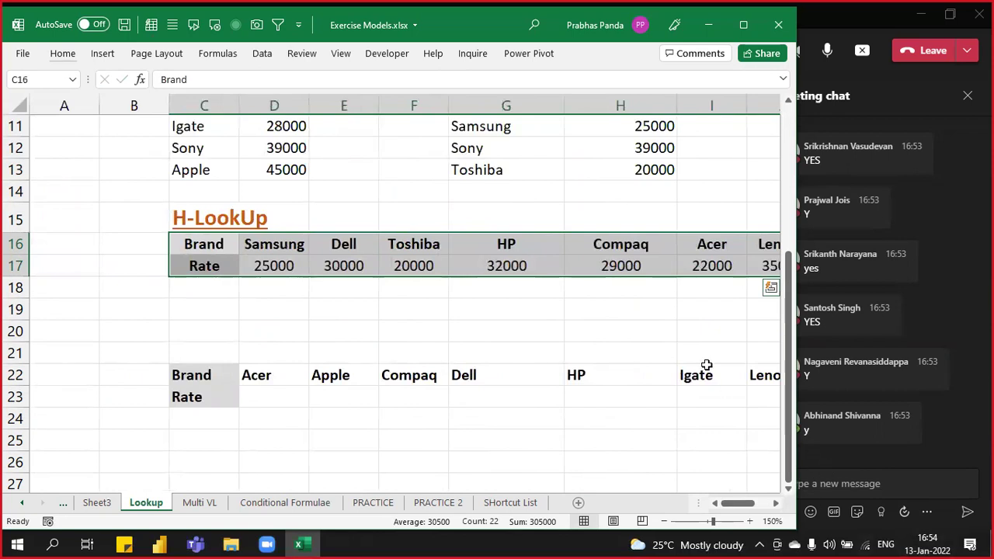
# Step: Centre the brand headers Acer through Toshiba in row 22
pyautogui.click(665, 522)
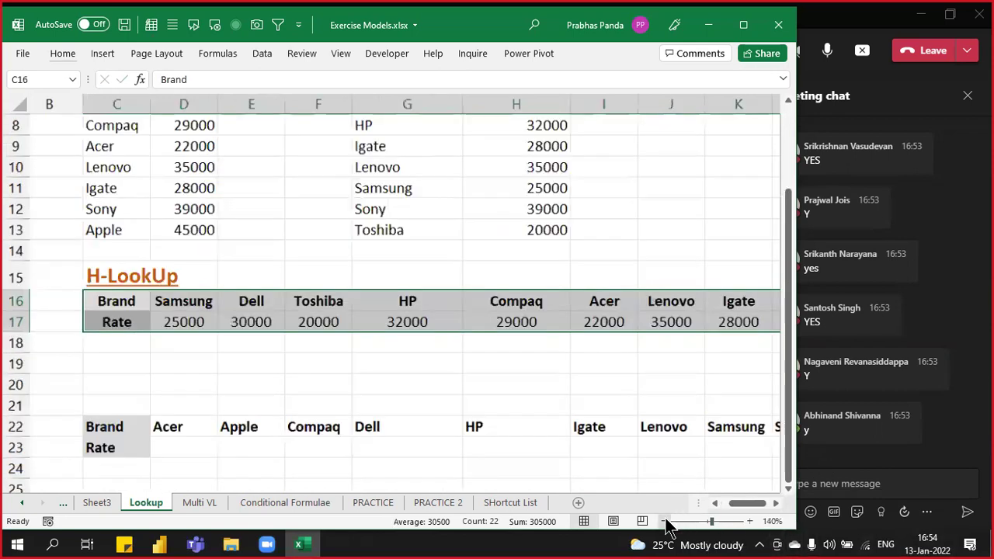
pyautogui.click(665, 522)
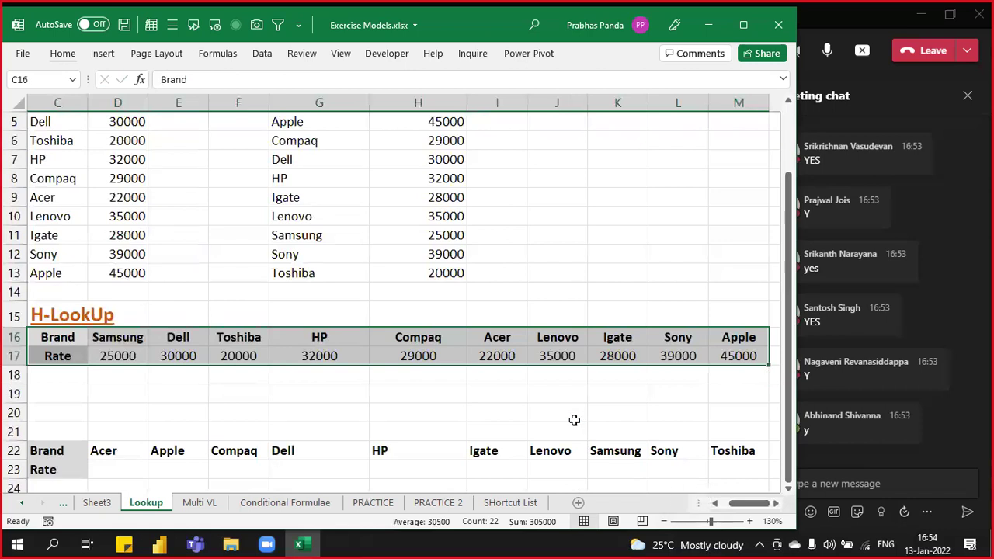
pyautogui.scroll(-2, 572, 419)
pyautogui.moveTo(54, 335); pyautogui.dragTo(722, 339)
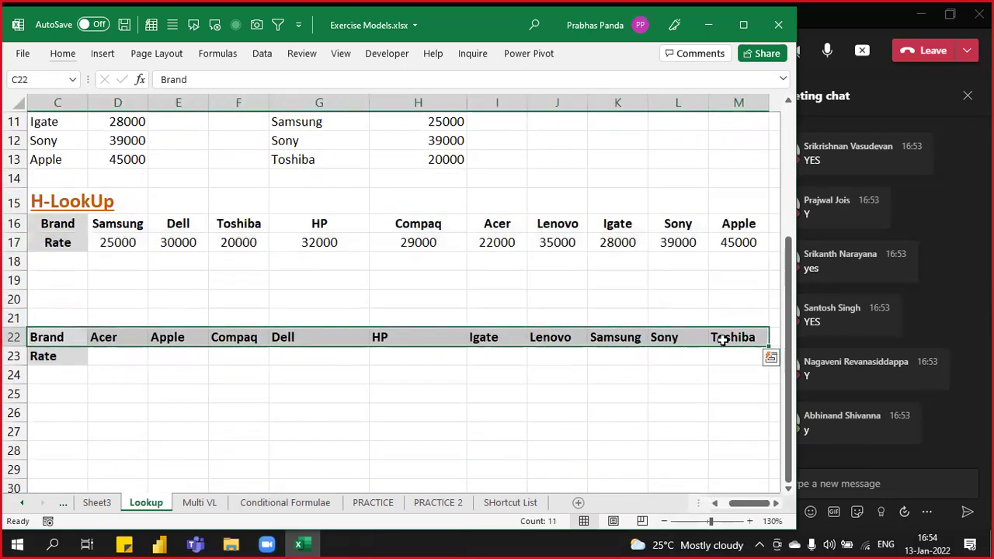
pyautogui.hotkey('alt', 'h')
pyautogui.press('a')
pyautogui.press('c')
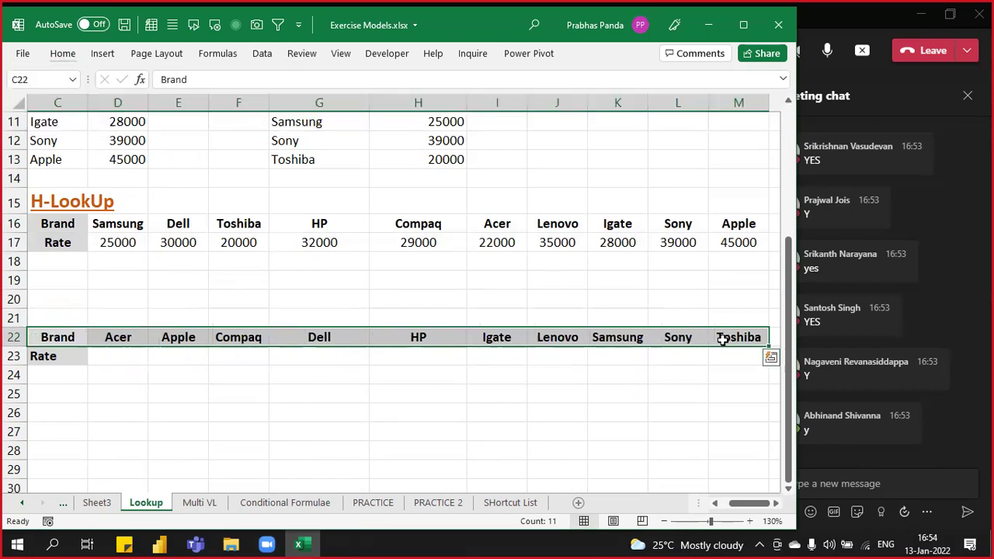
# Step: Select the empty rate cells D23:M23 beneath the brand names
pyautogui.click(122, 355)
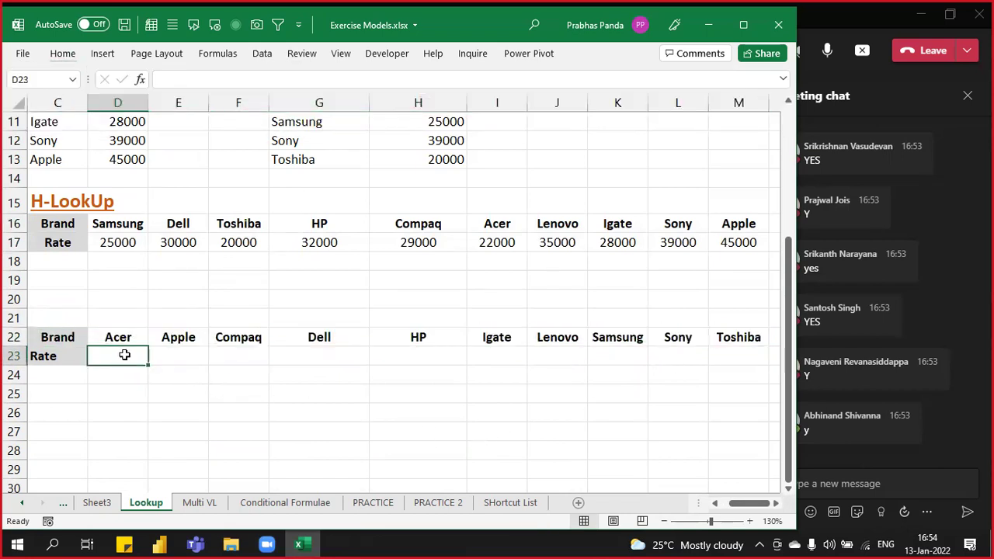
pyautogui.click(84, 228)
pyautogui.moveTo(138, 239); pyautogui.dragTo(757, 230)
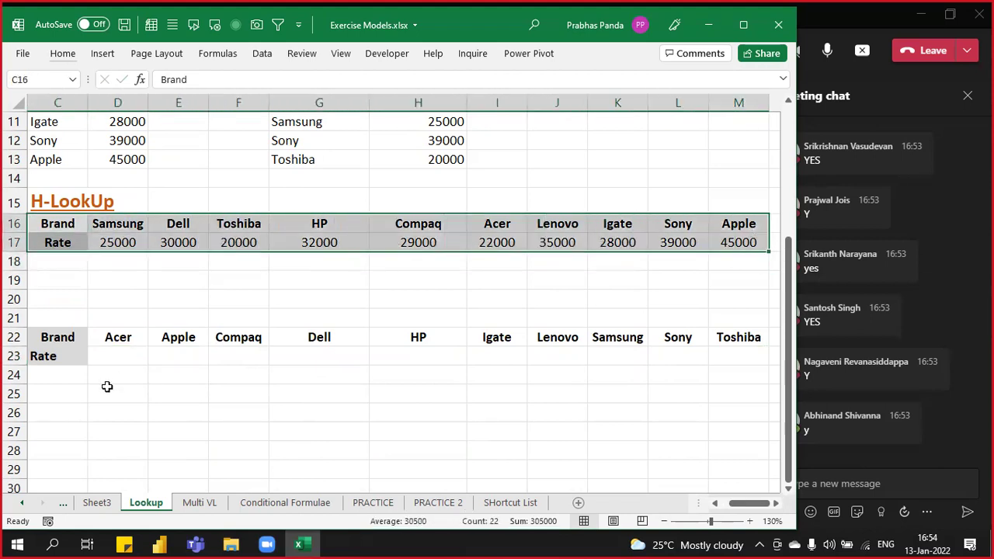
pyautogui.moveTo(121, 356); pyautogui.dragTo(720, 351)
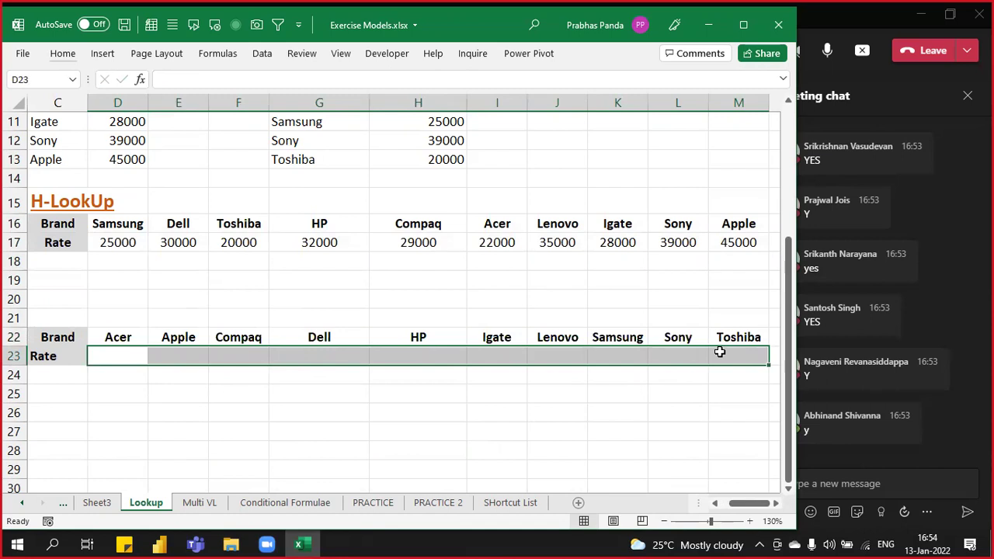
# Step: Begin =HLOOKUP(D22,C16:M17 in D23, looking up Acer in the brand–rate table
pyautogui.write('=HLOOKUP(')
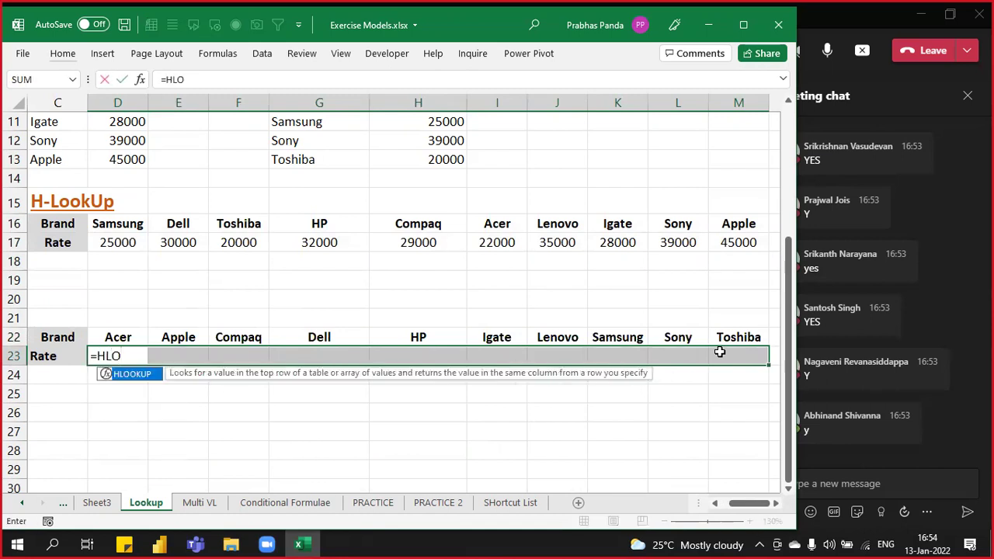
pyautogui.press('Tab')
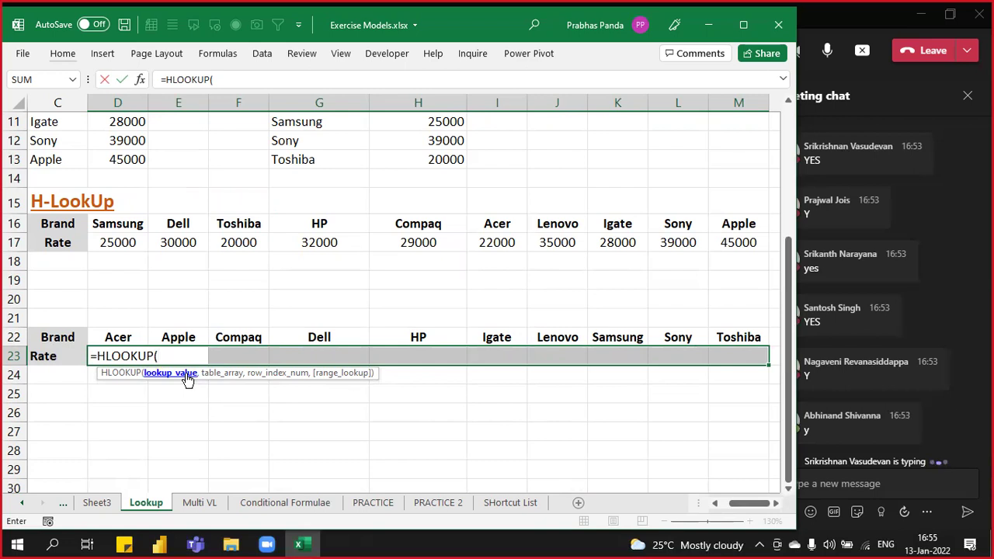
pyautogui.press('Up')
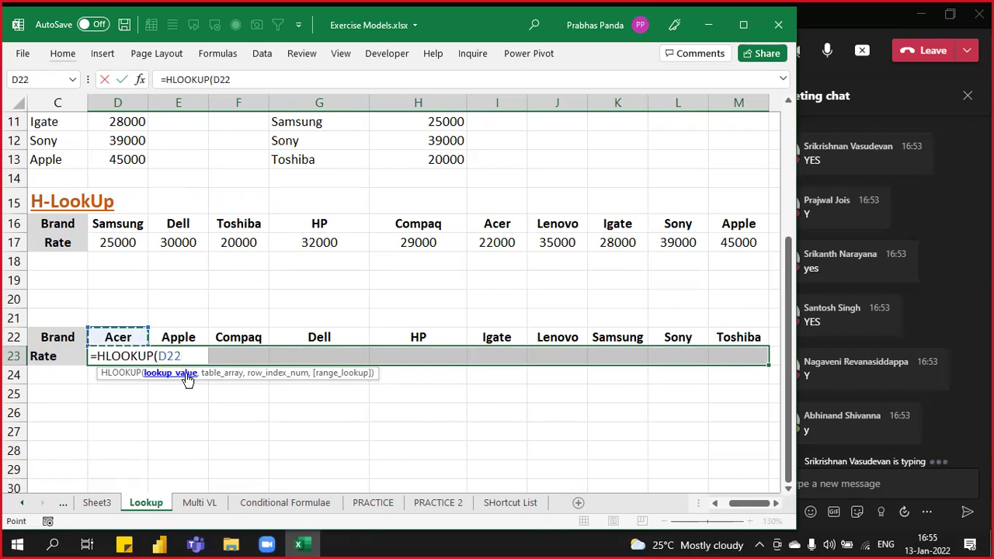
pyautogui.write(',')
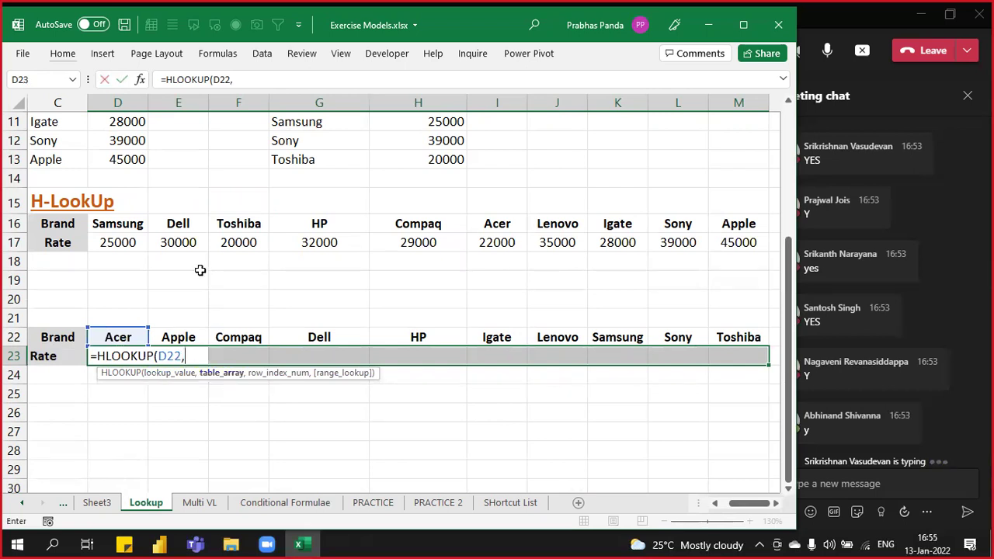
pyautogui.moveTo(113, 224); pyautogui.dragTo(765, 242)
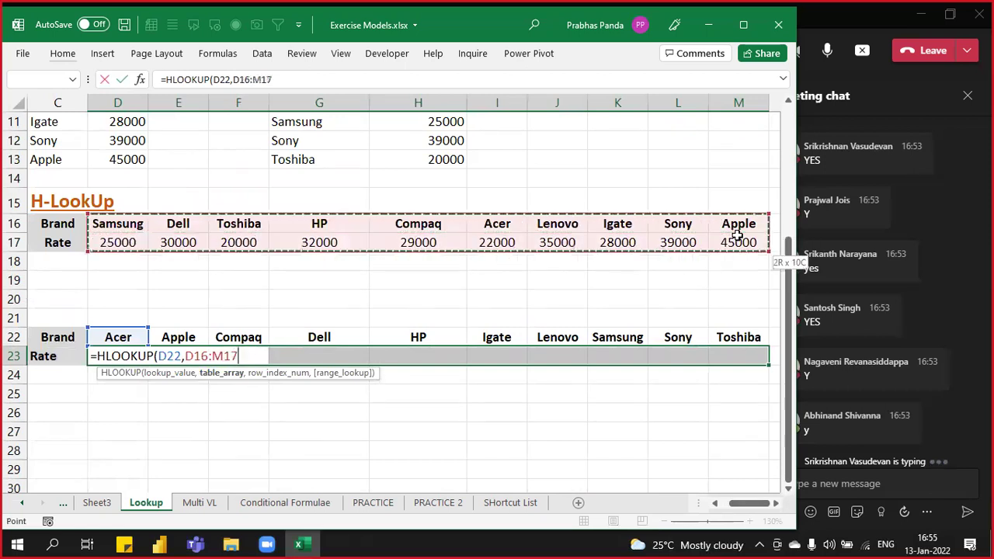
pyautogui.moveTo(71, 224); pyautogui.dragTo(77, 251)
pyautogui.moveTo(117, 225); pyautogui.dragTo(155, 243)
pyautogui.moveTo(82, 226); pyautogui.dragTo(753, 234)
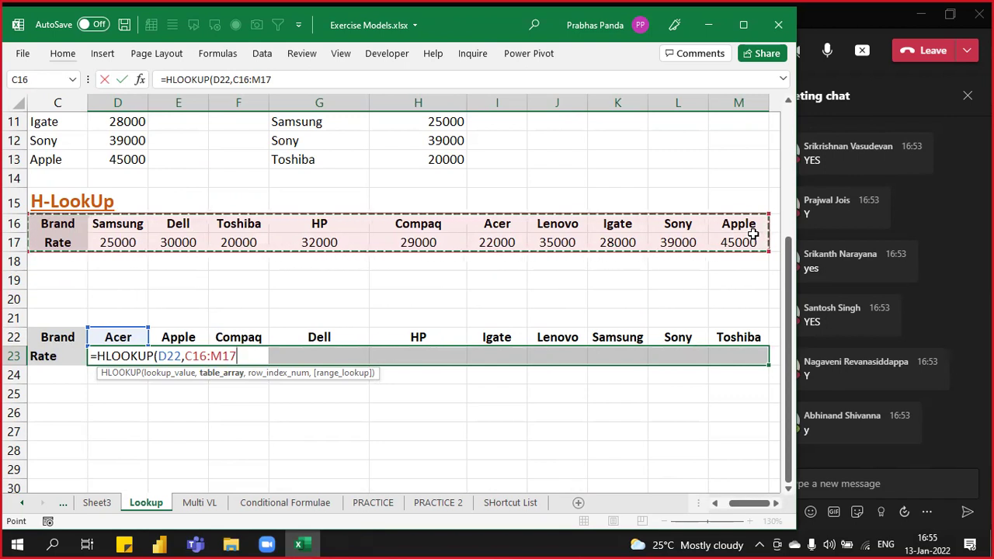
# Step: Complete =HLOOKUP(D22,$C$16:$M$17,2,0) and fill it across D23:M23, Acer showing 22000
pyautogui.press('F4')
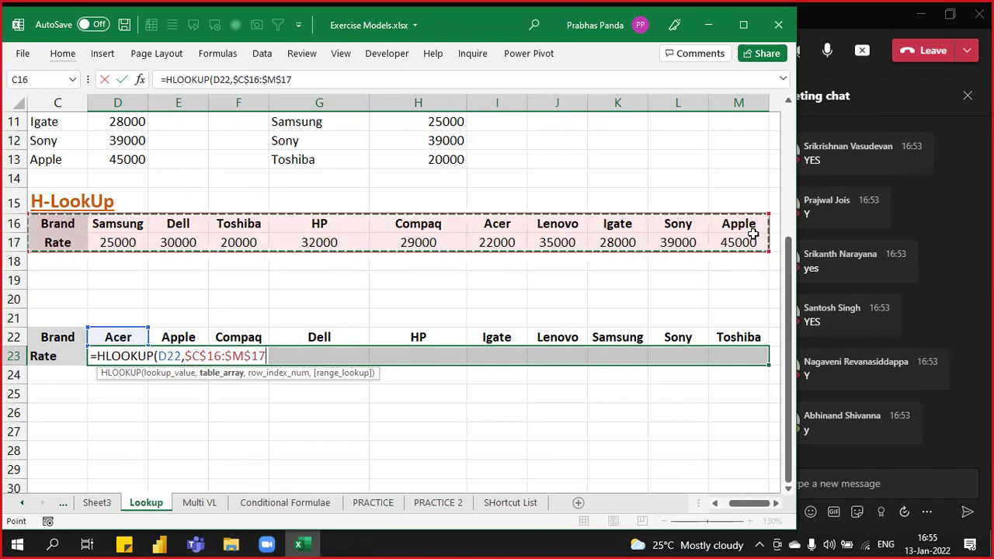
pyautogui.write(',')
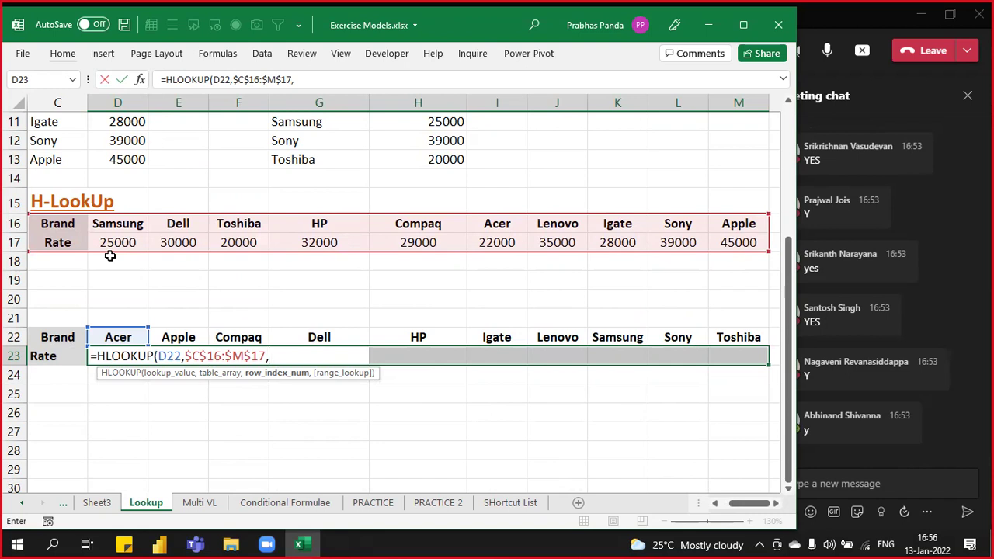
pyautogui.write('2')
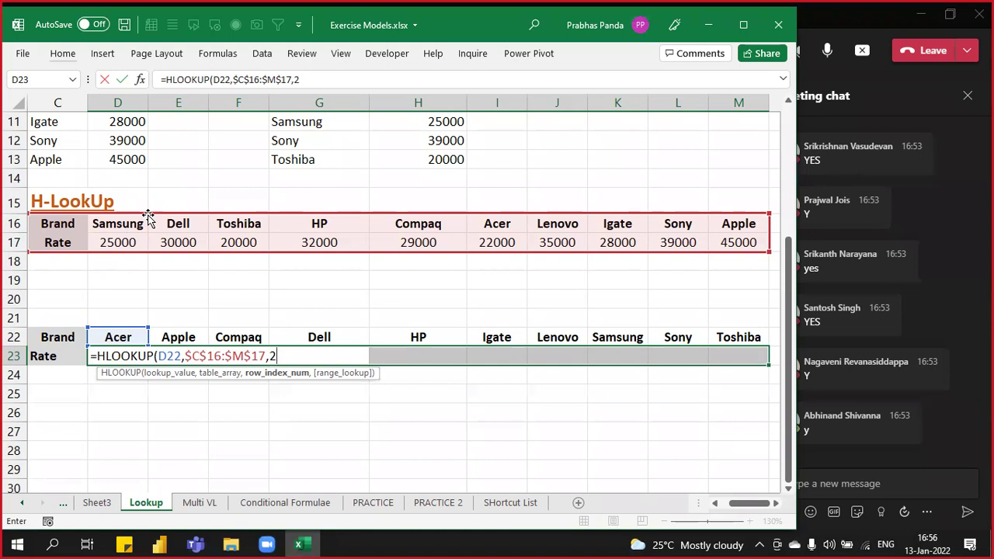
pyautogui.write(',')
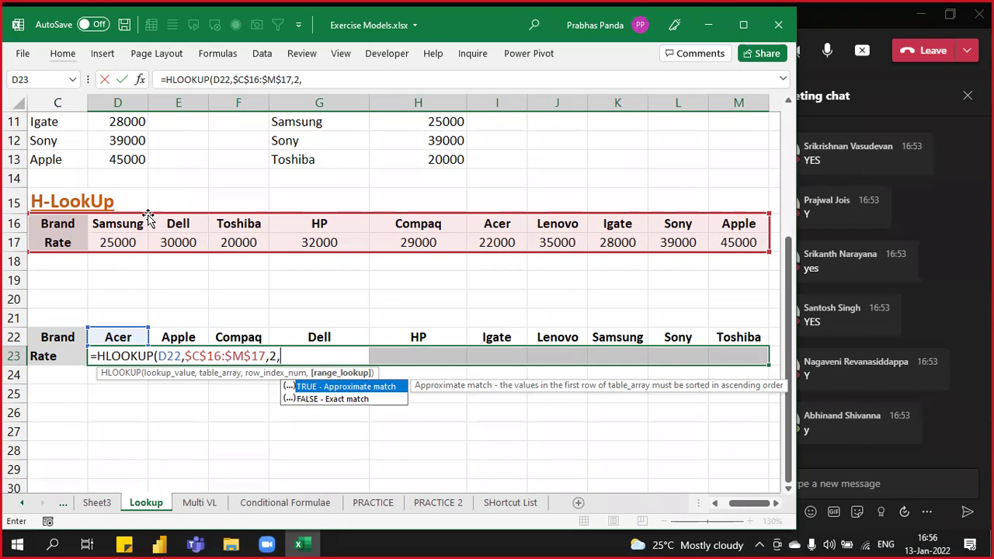
pyautogui.write('0)')
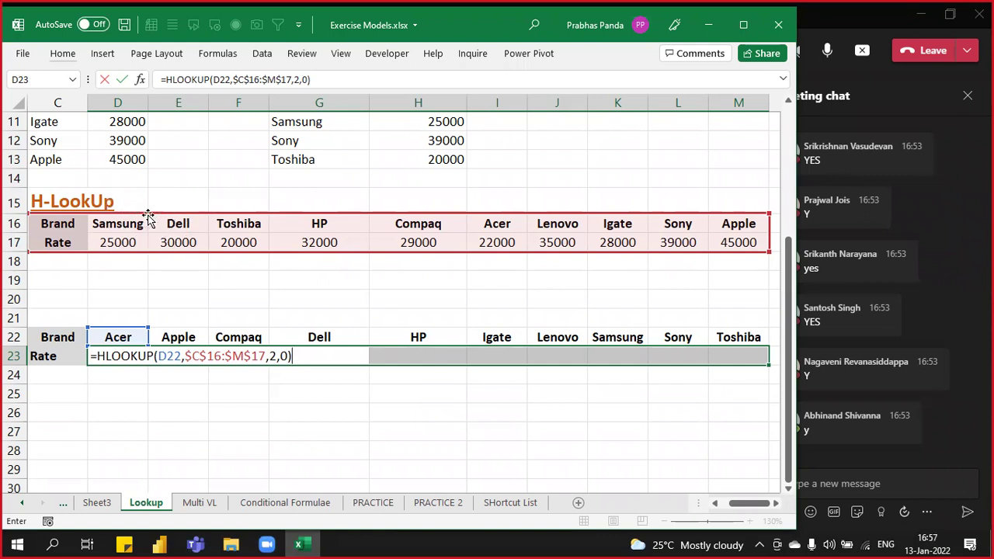
pyautogui.hotkey('ctrl', 'Return')
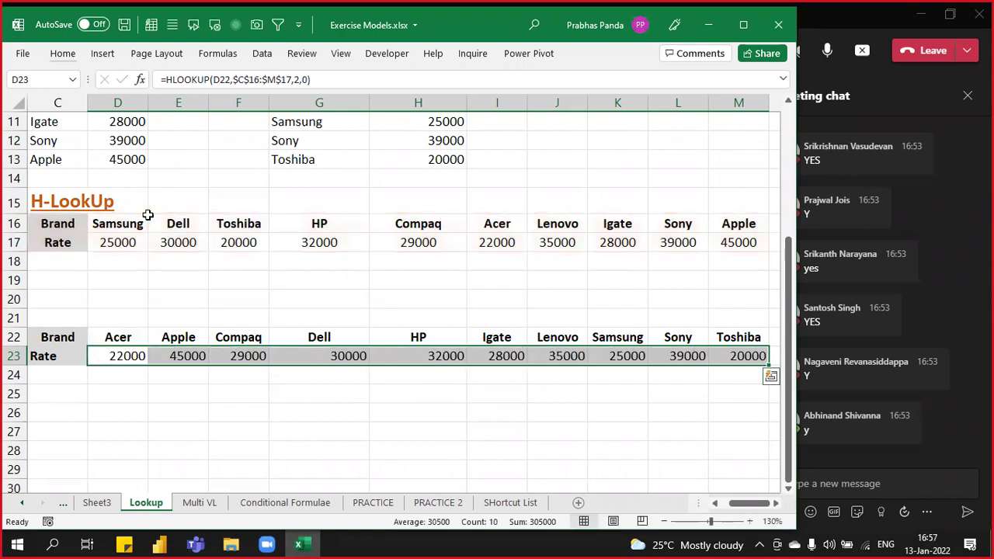
# Step: Paste the formula text =HLOOKUP(D22,$C$16:$M$17,2,0) into C25 as a label
pyautogui.press('F2')
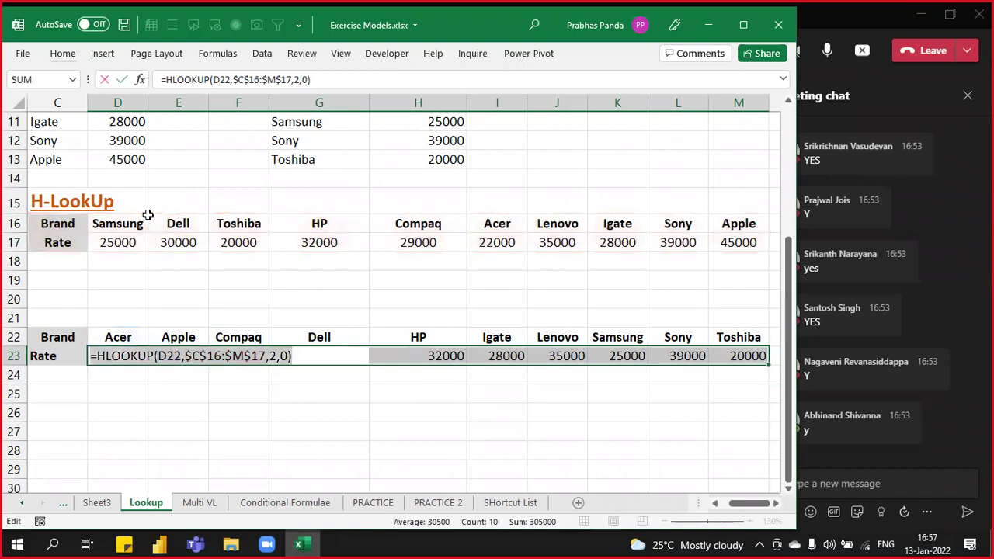
pyautogui.hotkey('ctrl', 'Return')
pyautogui.press('Down')
pyautogui.press('Left')
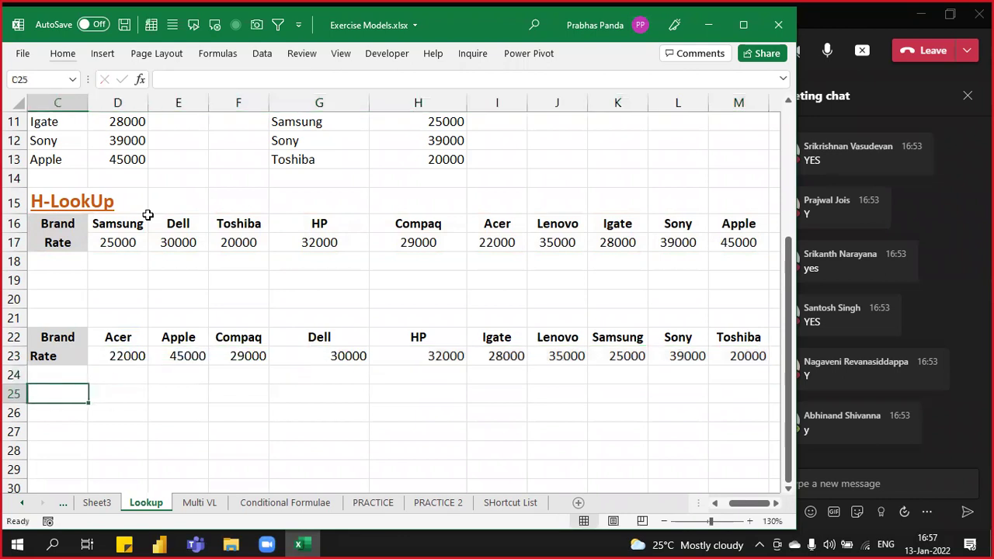
pyautogui.press('BackSpace')
pyautogui.write('=HLOOKUP(D22,$C$16:$M$17,2,0)')
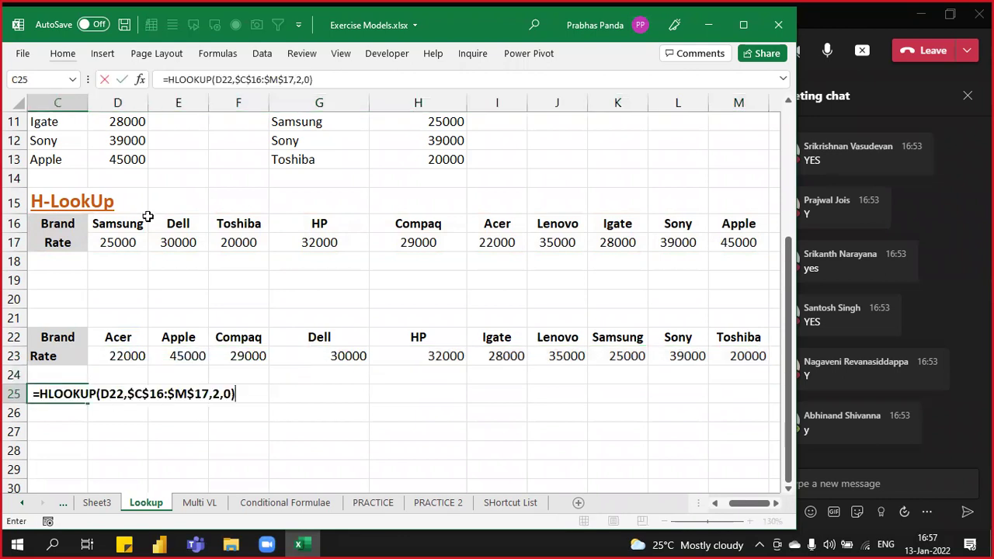
pyautogui.press('Return')
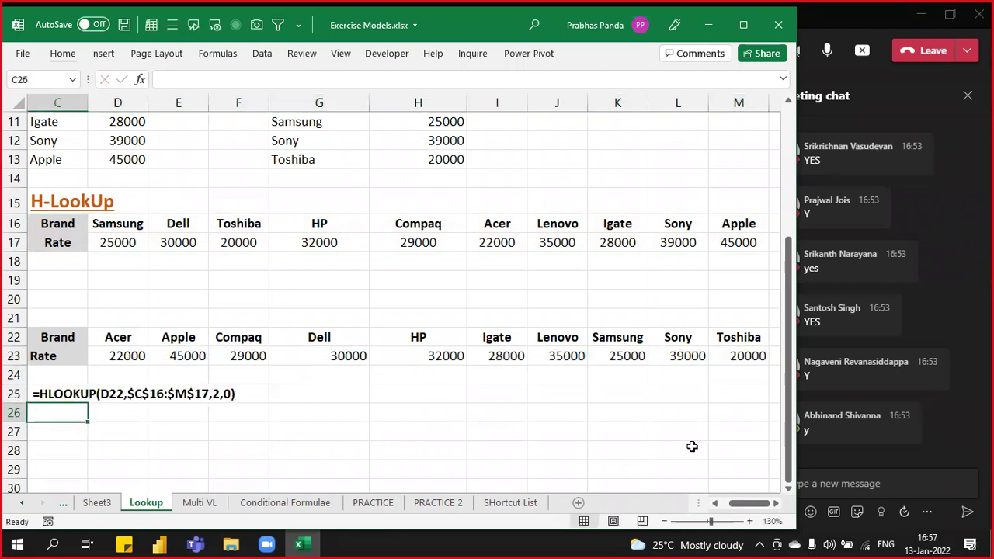
pyautogui.click(826, 483)
# Step: Send the HLOOKUP formula in the Teams meeting chat and return to the Excel Lookup sheet
pyautogui.write('=HLOOKUP(D22,$C$16:$M$17,2,0)')
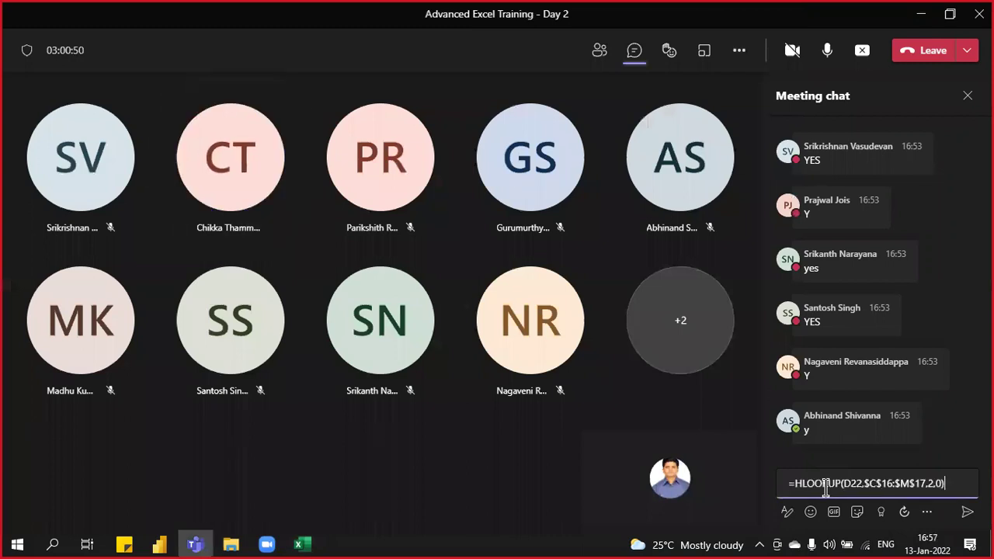
pyautogui.press('Return')
pyautogui.hotkey('alt', 'Tab')
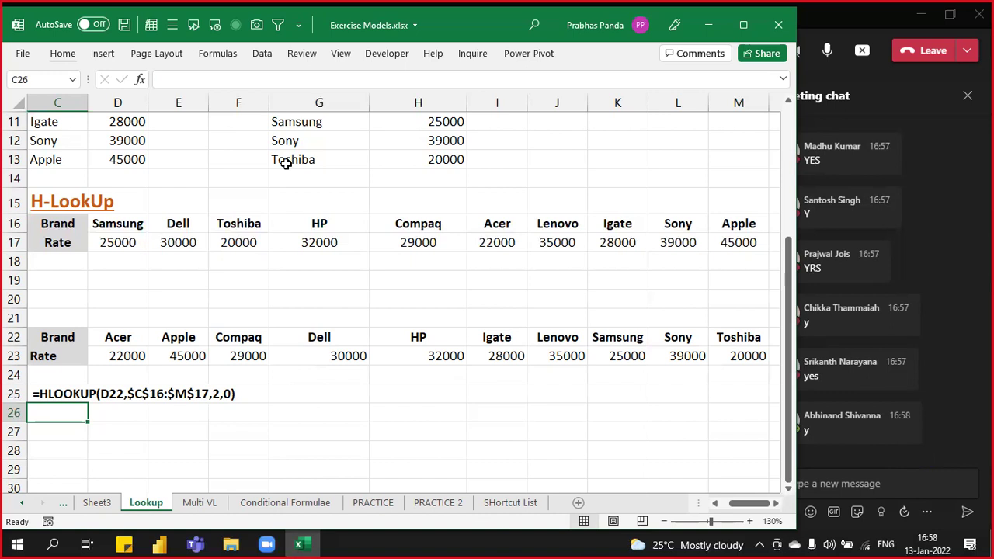
# Step: Give the HLOOKUP formula text in C25:F25 a yellow fill, then create a new blank workbook
pyautogui.scroll(3, 307, 307)
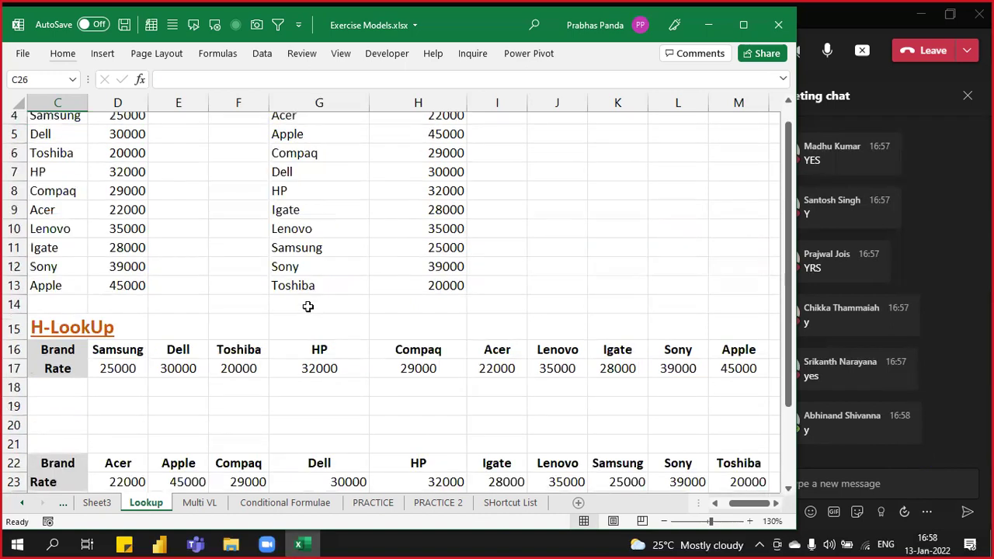
pyautogui.scroll(1, 307, 307)
pyautogui.scroll(-4, 308, 306)
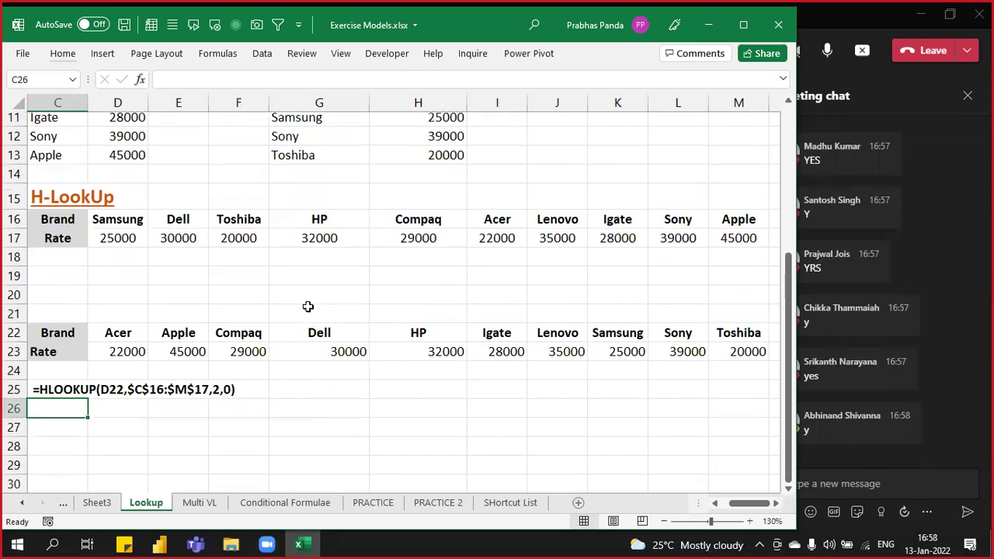
pyautogui.moveTo(62, 357); pyautogui.dragTo(237, 359)
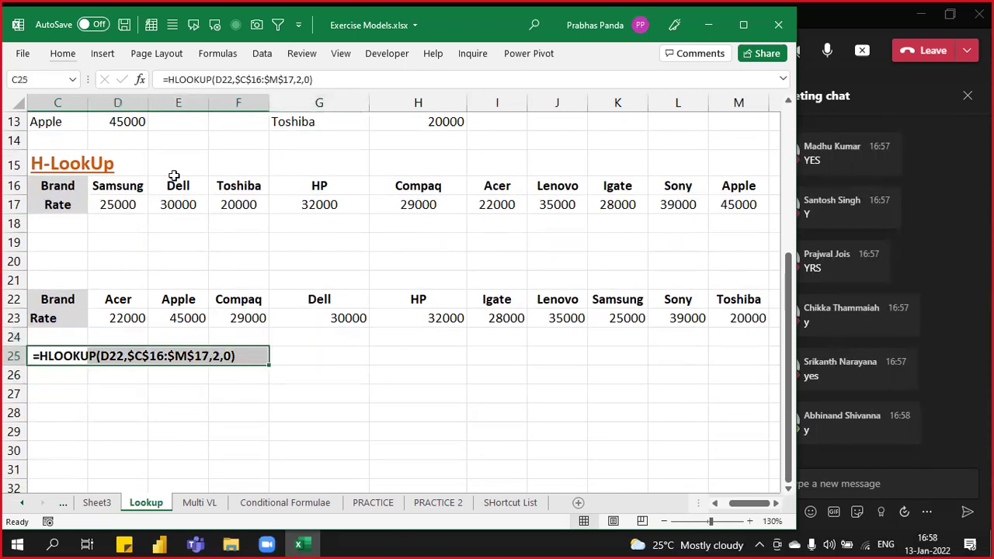
pyautogui.click(62, 54)
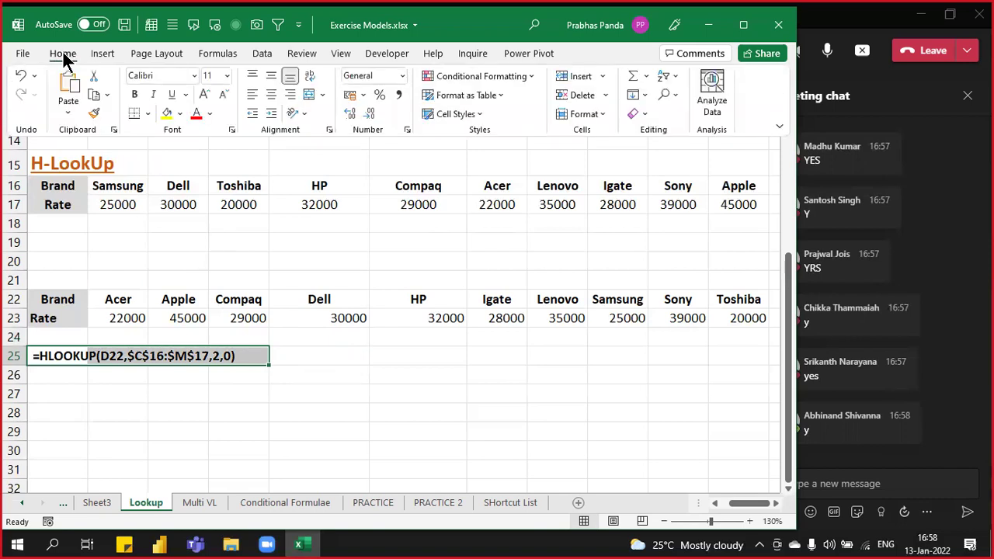
pyautogui.click(168, 115)
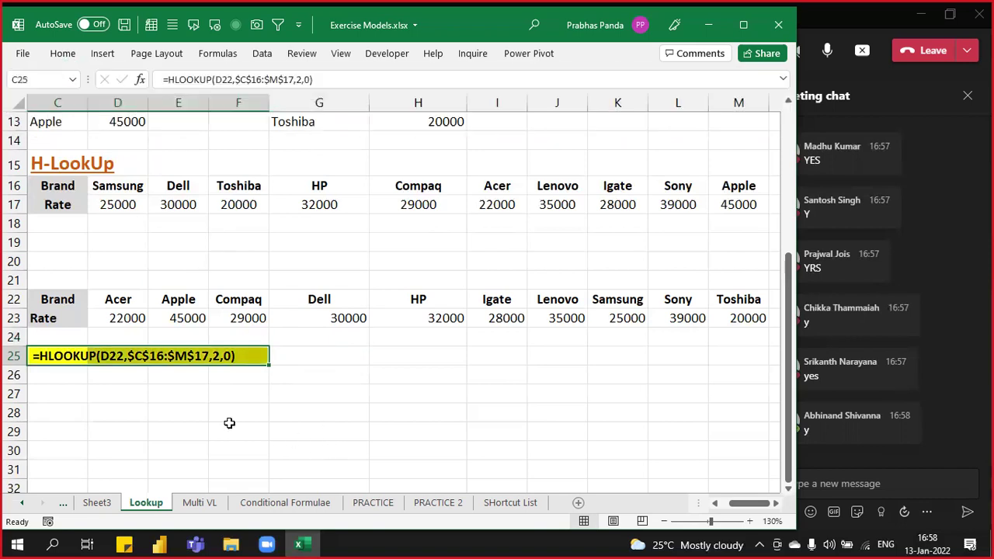
pyautogui.scroll(-3, 104, 399)
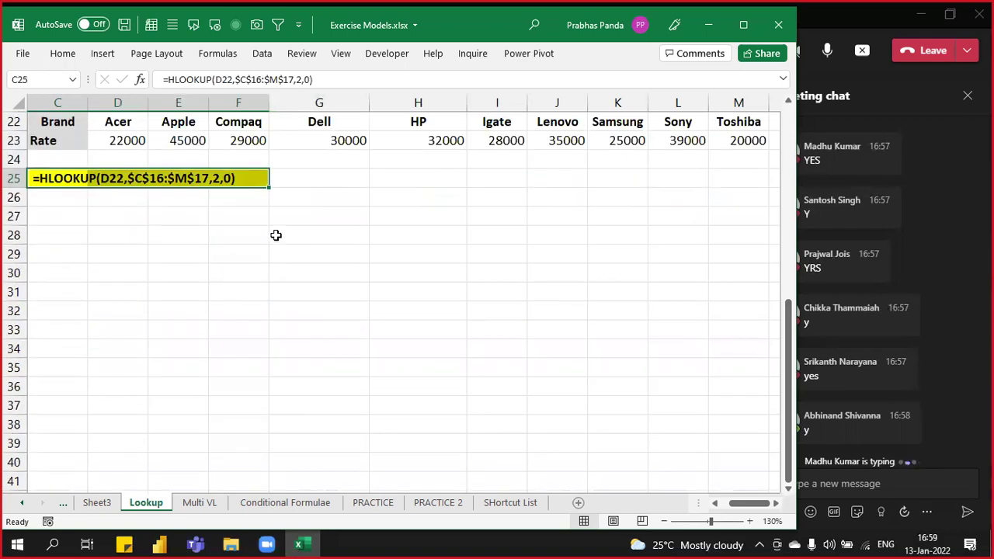
pyautogui.hotkey('ctrl', 'n')
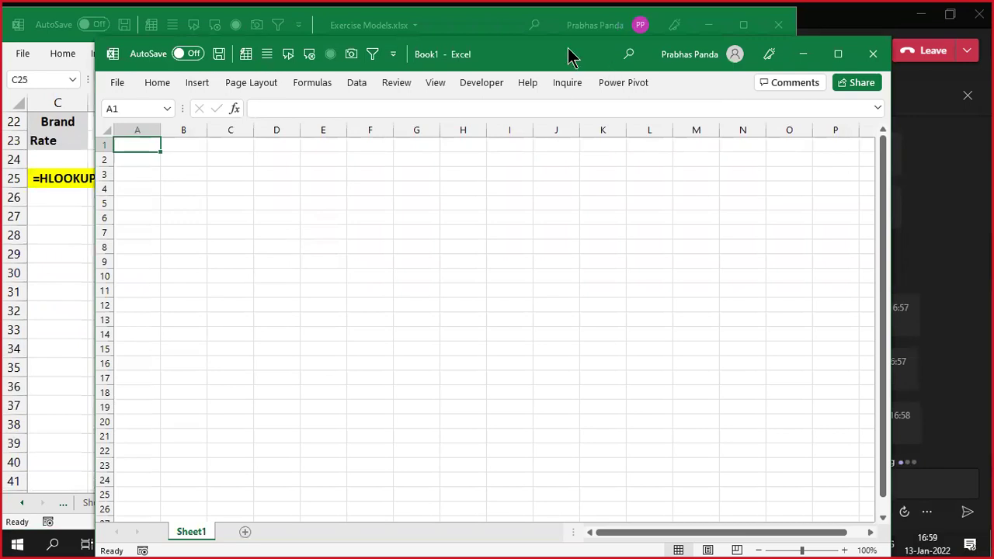
# Step: Move the new Book1 window over the old workbook and pick a cell on its sheet
pyautogui.moveTo(571, 58); pyautogui.dragTo(484, 21)
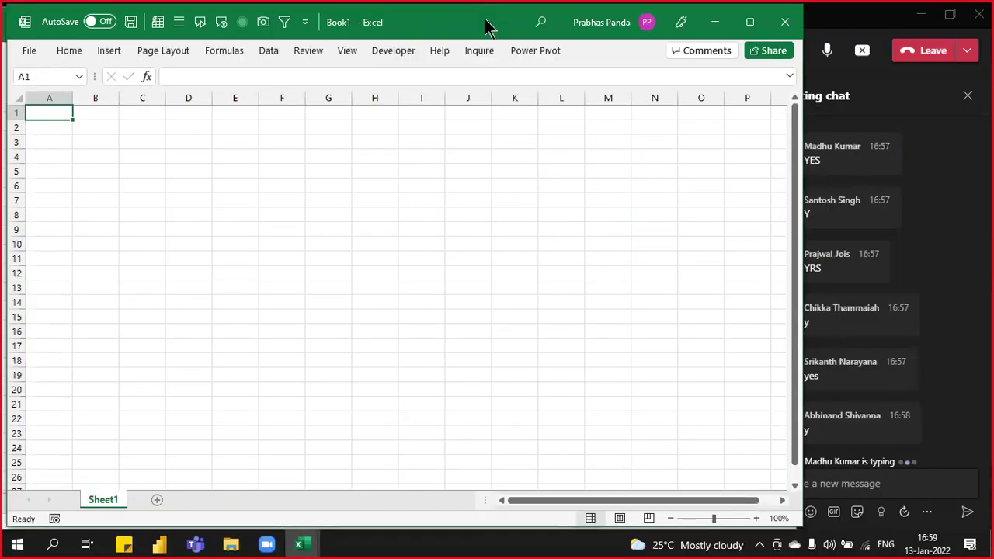
pyautogui.click(224, 285)
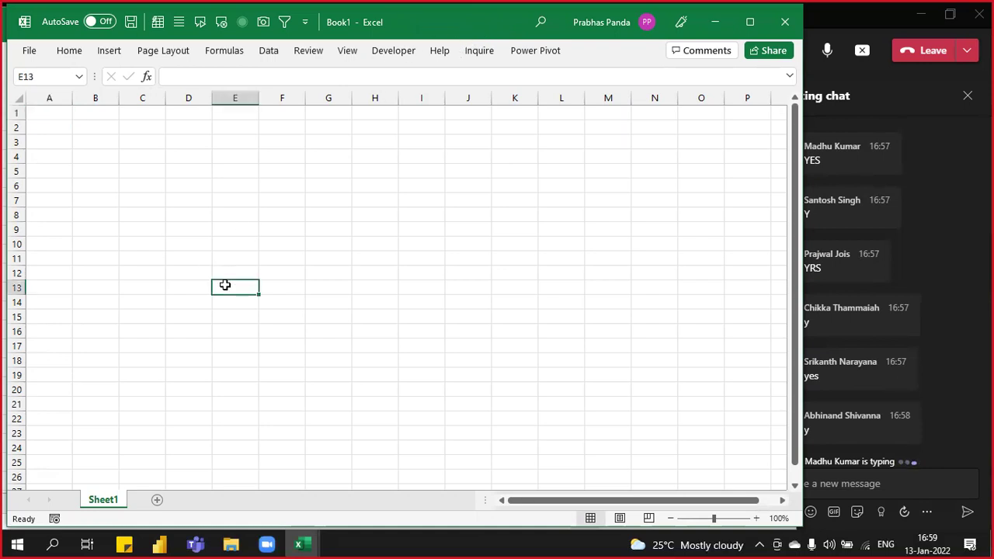
pyautogui.scroll(16, 224, 285)
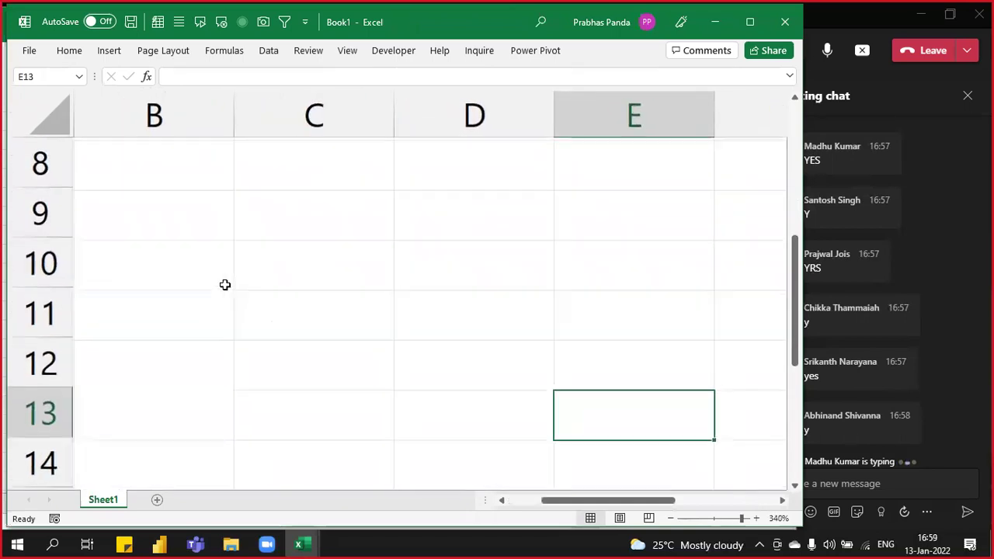
pyautogui.scroll(-3, 225, 285)
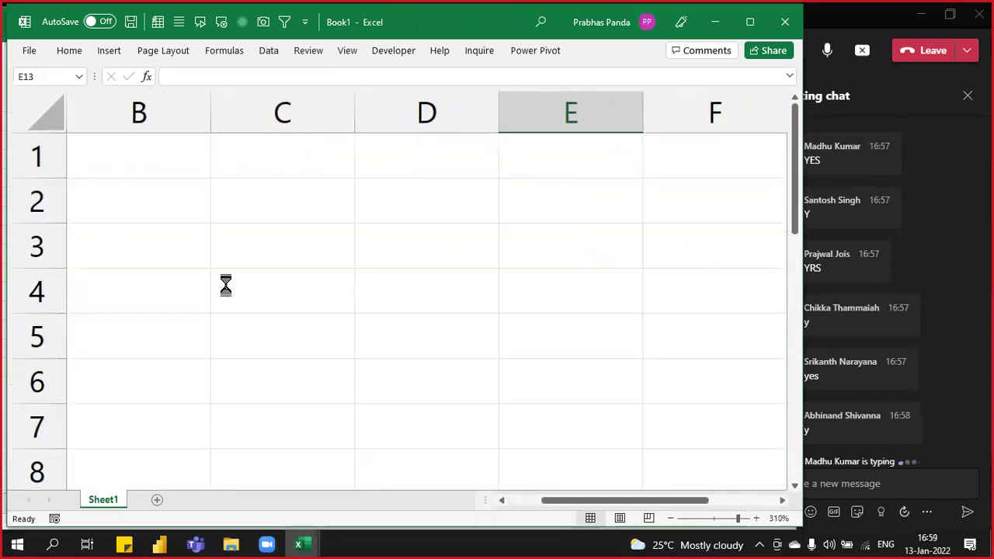
# Step: Enter the headings VLOOKUP, RULES and HLOOKUP in B1:D1
pyautogui.click(159, 161)
pyautogui.write('VLOOKUP')
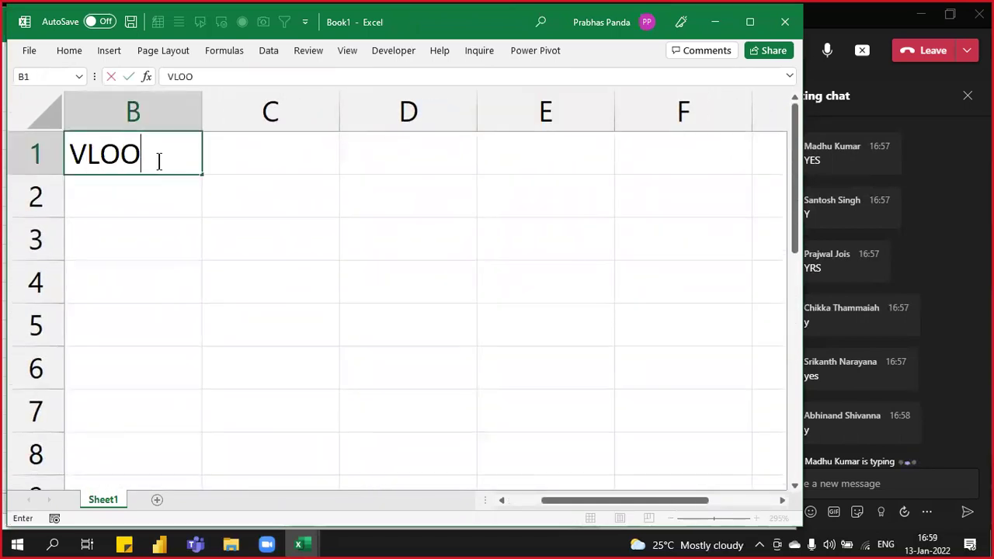
pyautogui.press('Tab')
pyautogui.write('RU')
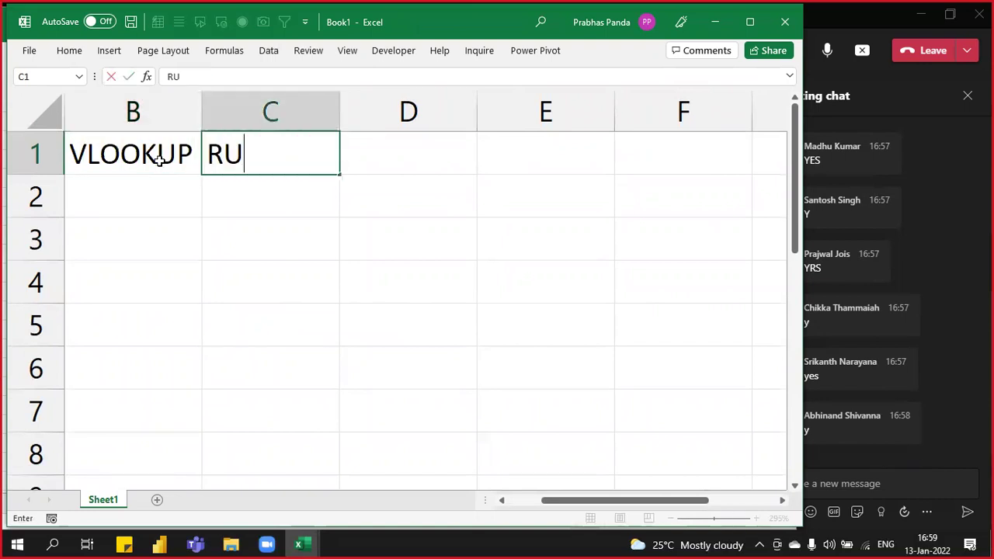
pyautogui.write('LR')
pyautogui.press('BackSpace')
pyautogui.write('ES')
pyautogui.press('Tab')
pyautogui.write('HLOOKUP')
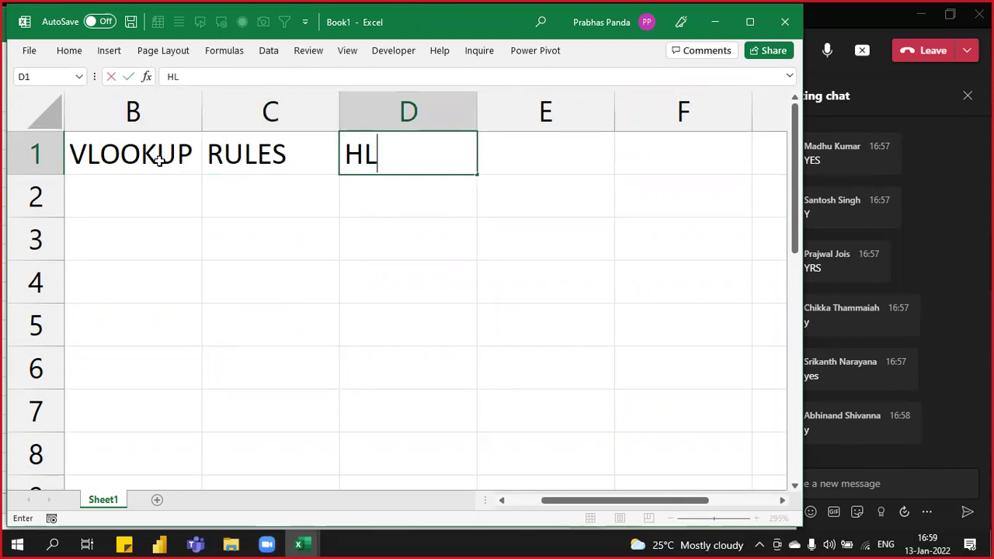
pyautogui.press('Return')
# Step: Make the B1:D1 headings bold, underlined and centred
pyautogui.click(159, 159)
pyautogui.hotkey('shift', 'Right')
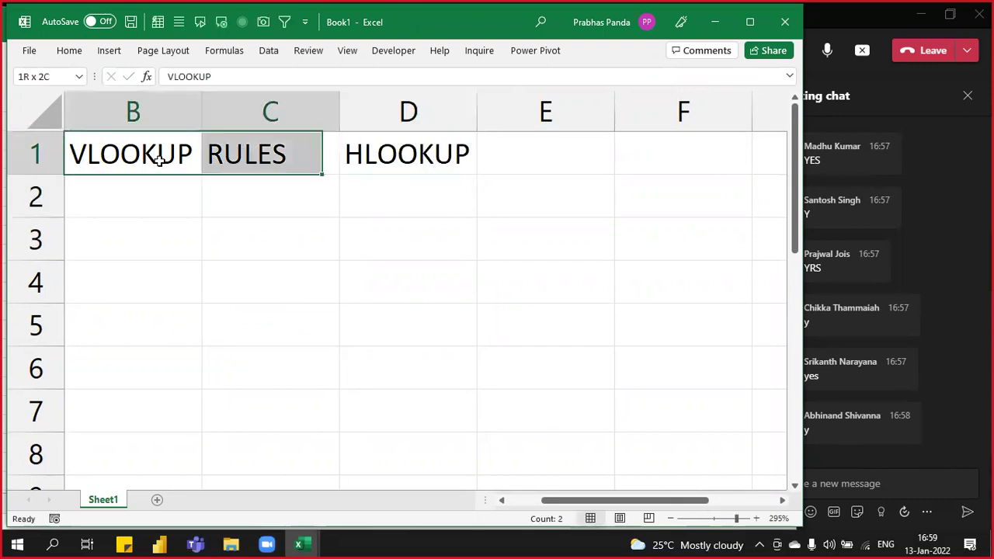
pyautogui.hotkey('shift', 'Right')
pyautogui.hotkey('ctrl', 'b')
pyautogui.hotkey('ctrl', 'u')
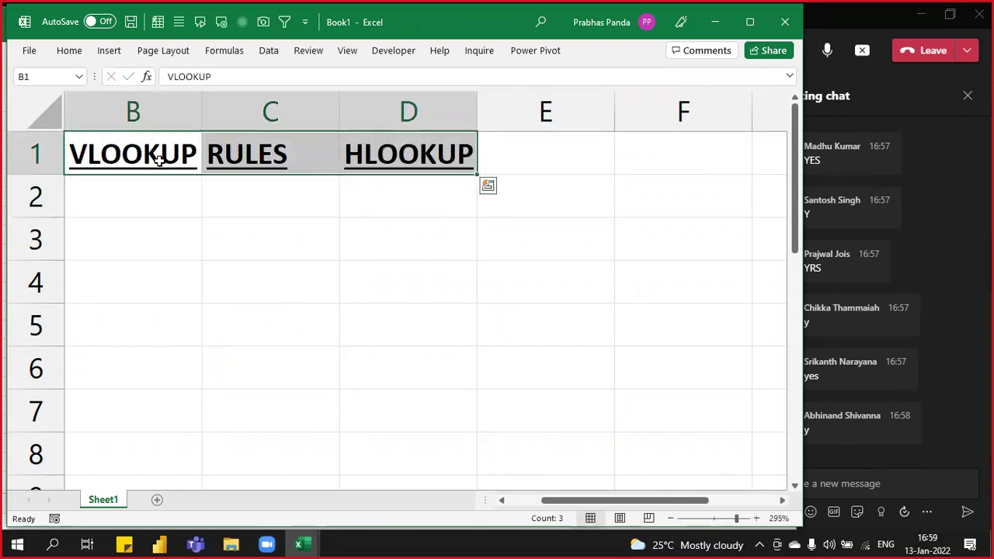
pyautogui.write('H')
pyautogui.press('alt')
pyautogui.press('a')
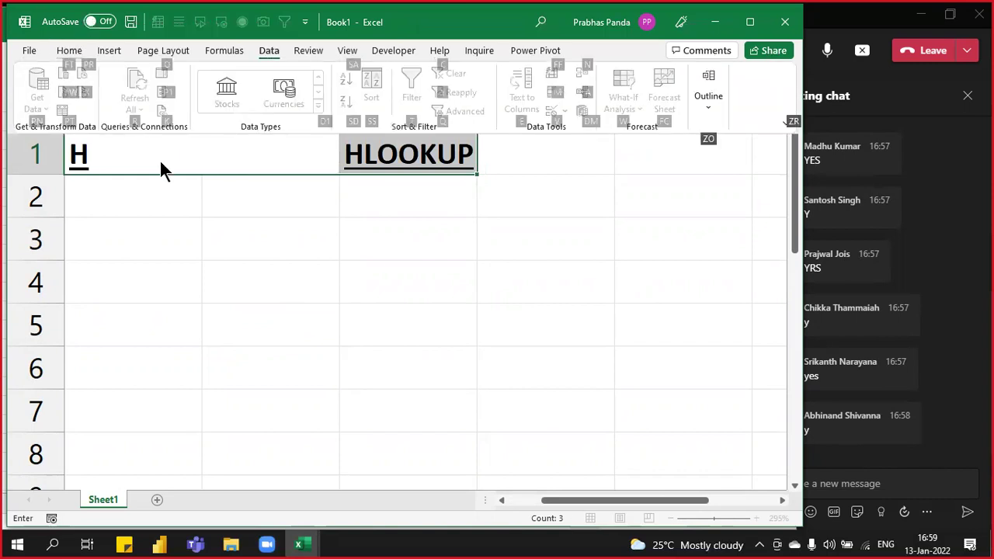
pyautogui.press('Escape')
pyautogui.press('Escape')
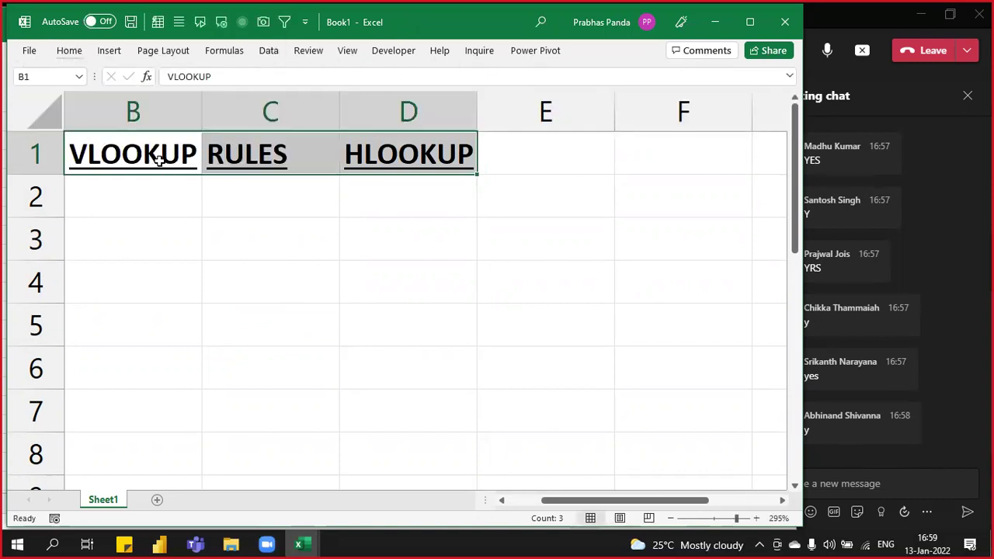
pyautogui.press('alt')
pyautogui.press('h')
pyautogui.press('a')
pyautogui.press('c')
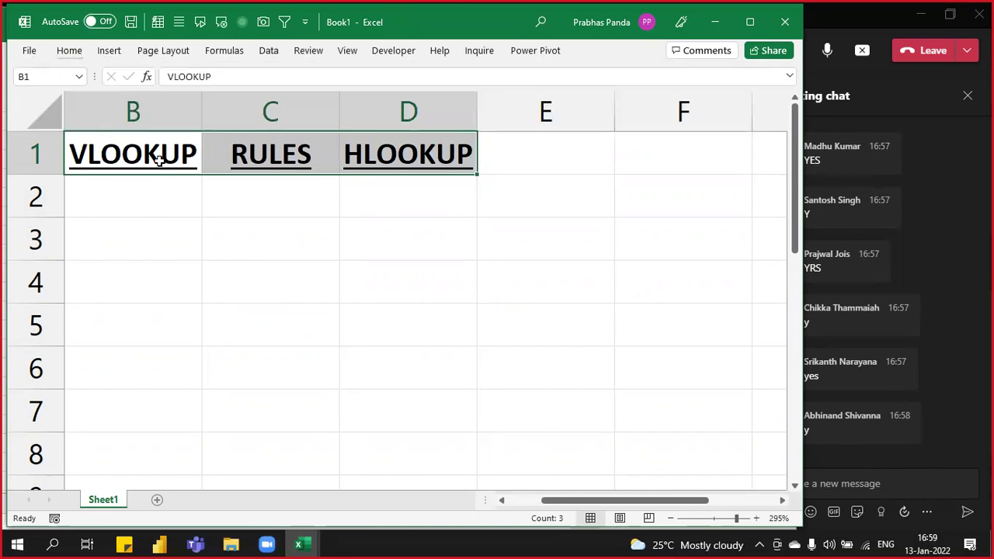
# Step: Select the rule-number cells C2:C4 to centre them
pyautogui.press('Down')
pyautogui.press('Right')
pyautogui.hotkey('shift', 'Down')
pyautogui.hotkey('shift', 'Down')
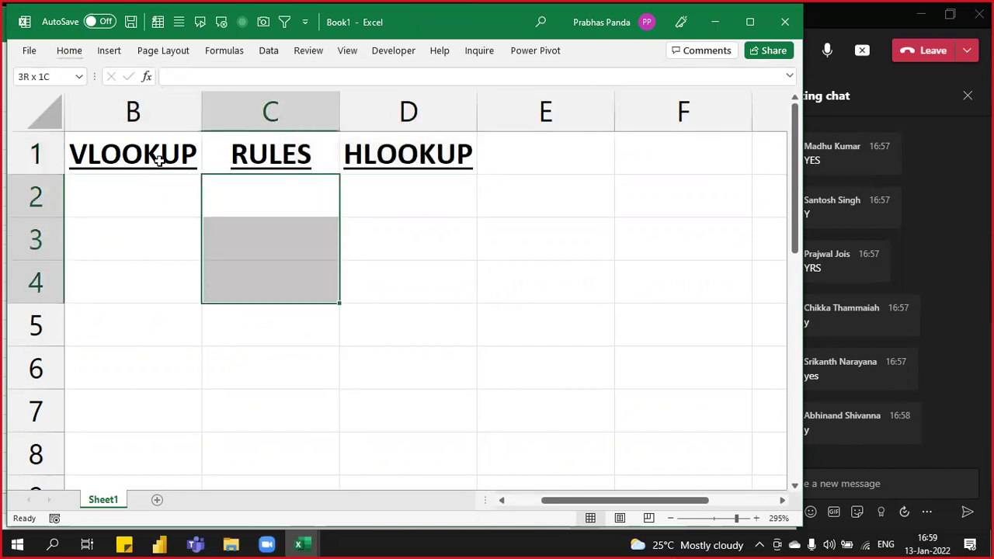
pyautogui.press('alt')
pyautogui.press('h')
pyautogui.press('Escape')
pyautogui.press('Escape')
# Step: Enter rule 1 in C2 and VERTICAL in B2, widen column B, and minimize Book1
pyautogui.write('1')
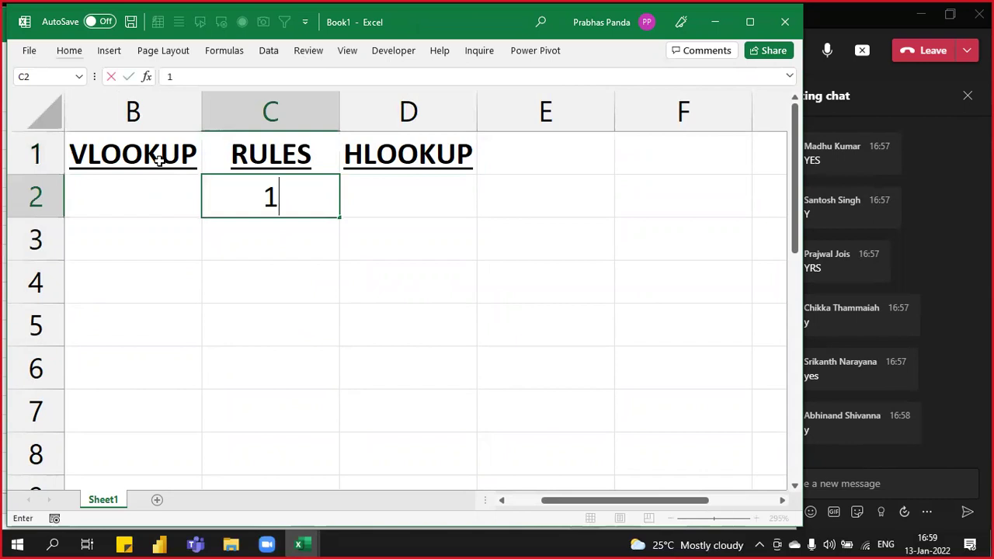
pyautogui.press('Left')
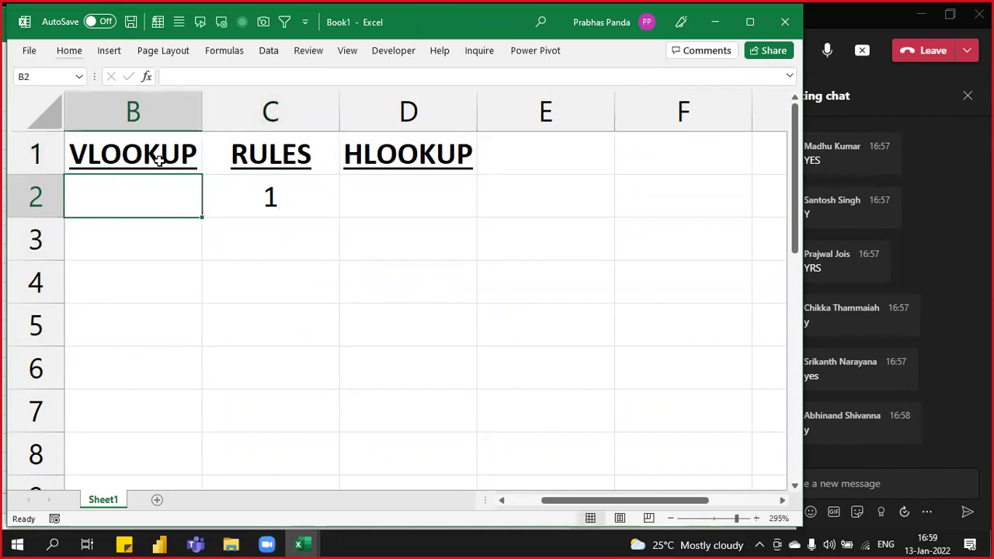
pyautogui.write('VERTICAL')
pyautogui.press('Return')
pyautogui.press('Up')
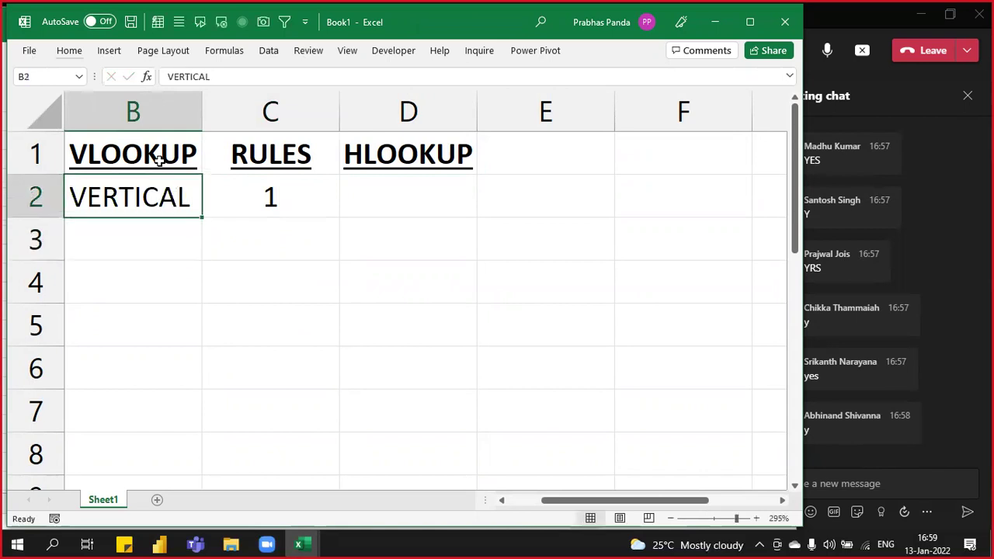
pyautogui.moveTo(204, 108); pyautogui.dragTo(208, 108)
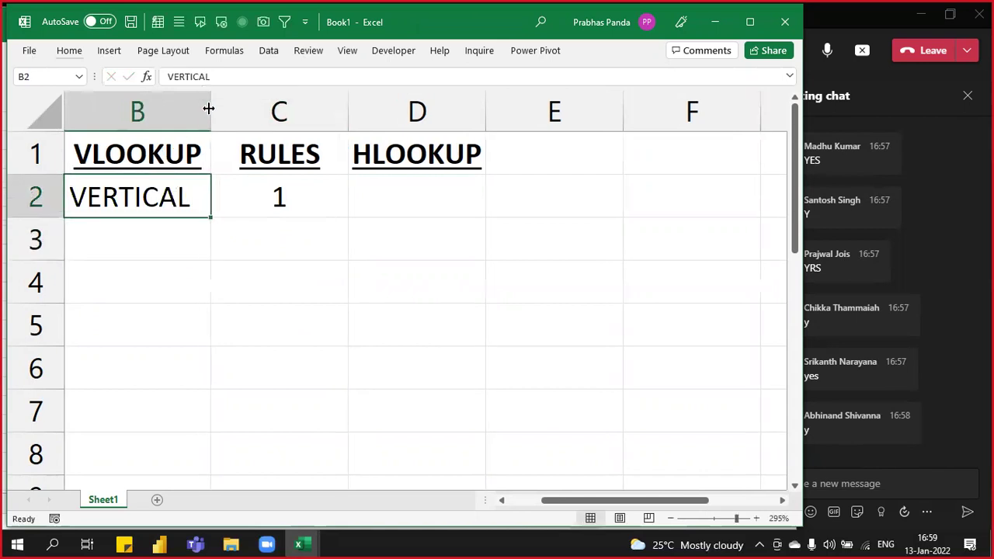
pyautogui.click(714, 22)
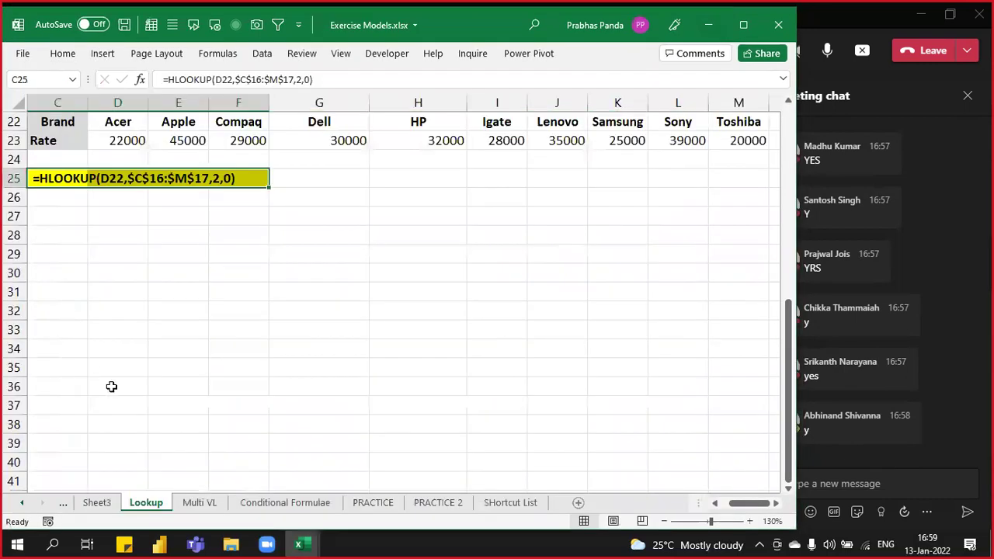
# Step: Review the V Look Up source table and its Brand and rate results, then return to Book1
pyautogui.scroll(7, 111, 386)
pyautogui.click(135, 299)
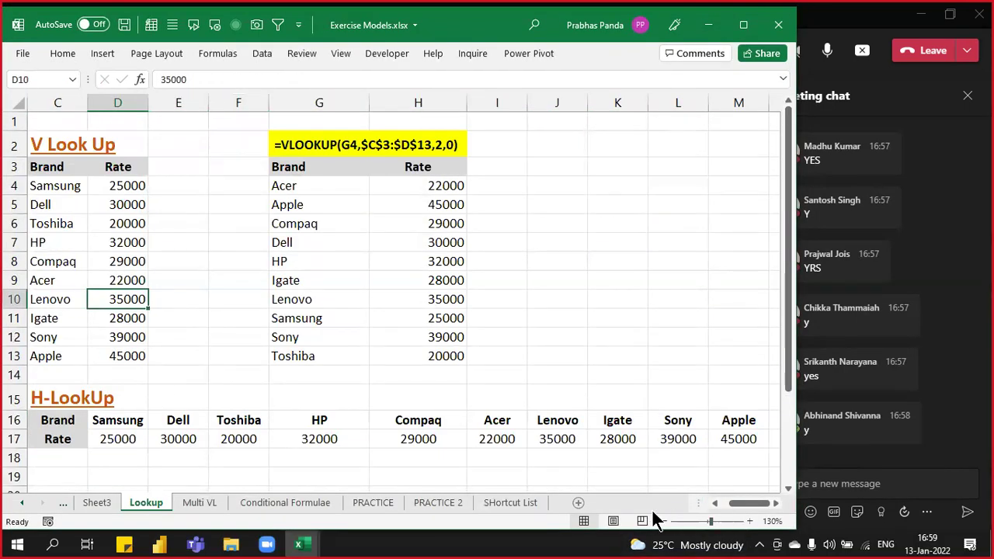
pyautogui.click(714, 503)
pyautogui.click(714, 503)
pyautogui.moveTo(518, 187); pyautogui.dragTo(525, 348)
pyautogui.moveTo(437, 172); pyautogui.dragTo(419, 357)
pyautogui.moveTo(166, 166); pyautogui.dragTo(240, 361)
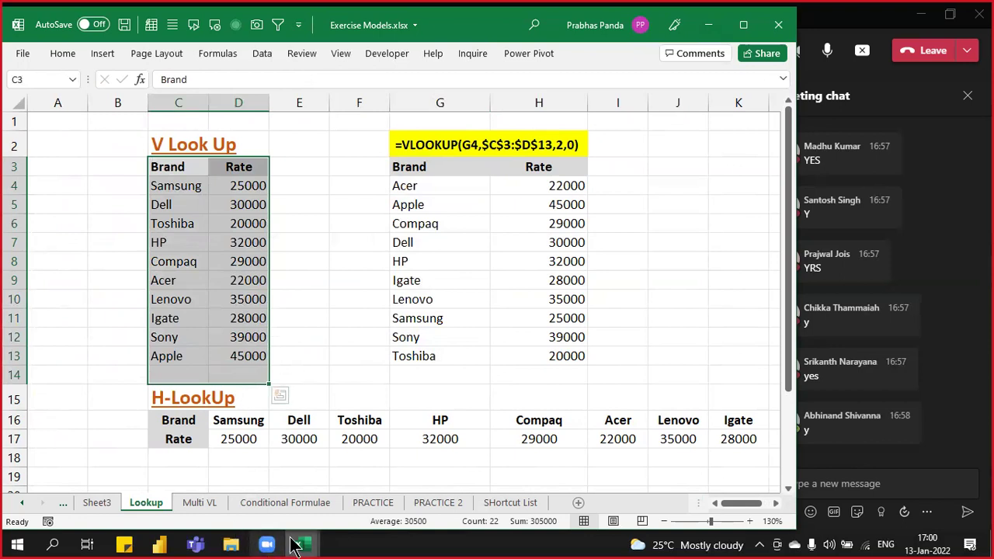
pyautogui.moveTo(306, 537)
pyautogui.click(368, 481)
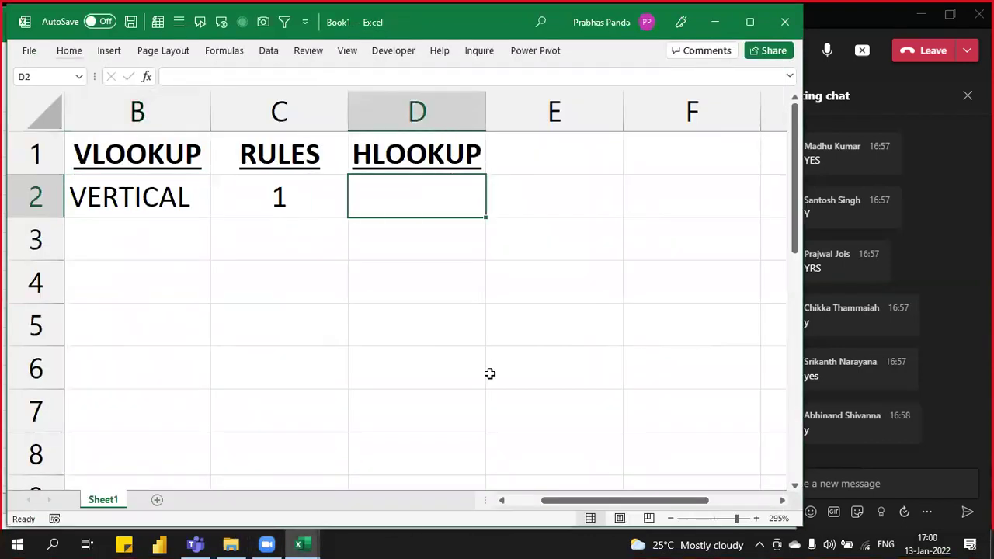
# Step: Enter HORIZONTAL in D2 and autofit column D to it
pyautogui.write('HORIZ')
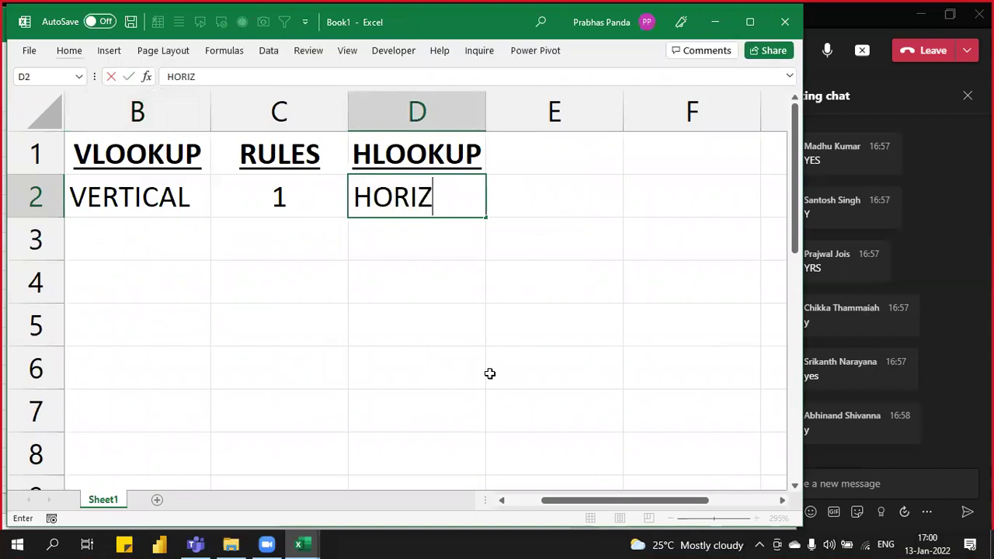
pyautogui.write('ONTAL')
pyautogui.press('Return')
pyautogui.press('Up')
pyautogui.hotkey('alt', 'o')
pyautogui.press('c')
pyautogui.press('a')
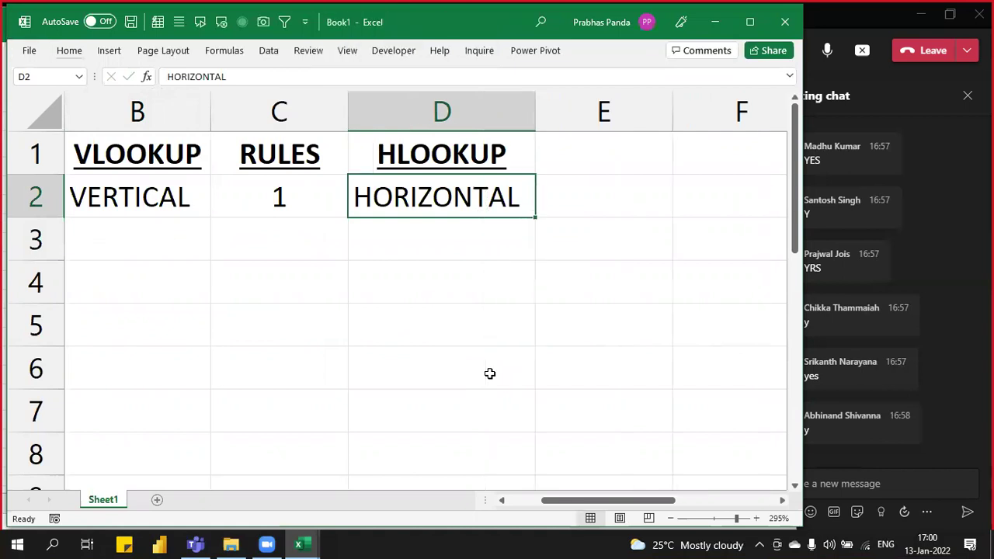
# Step: Enter rule number 2 in C3
pyautogui.press('Left')
pyautogui.press('Down')
pyautogui.press('F2')
pyautogui.write('2')
pyautogui.press('Left')
# Step: Enter NO DUP (VC) in B3, autofit column B, and switch to Exercise Models
pyautogui.press('F2')
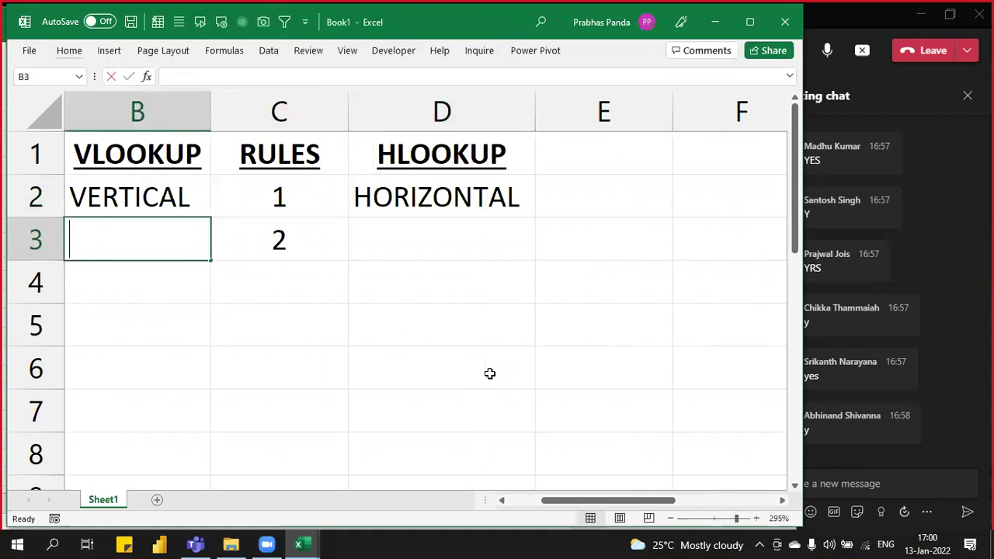
pyautogui.write('NO DUP')
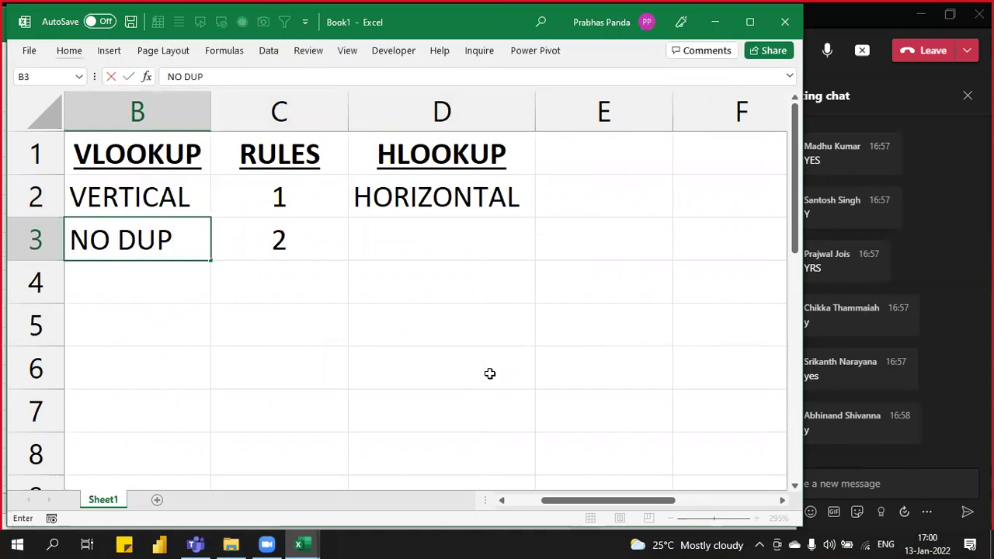
pyautogui.write(' (VC)')
pyautogui.press('Return')
pyautogui.press('Up')
pyautogui.hotkey('alt', 'o')
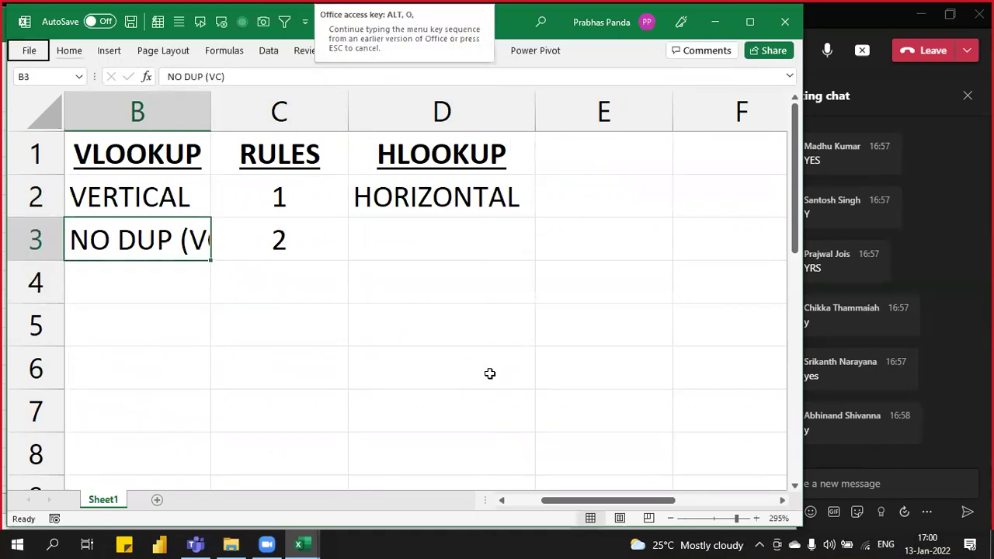
pyautogui.press('c')
pyautogui.press('a')
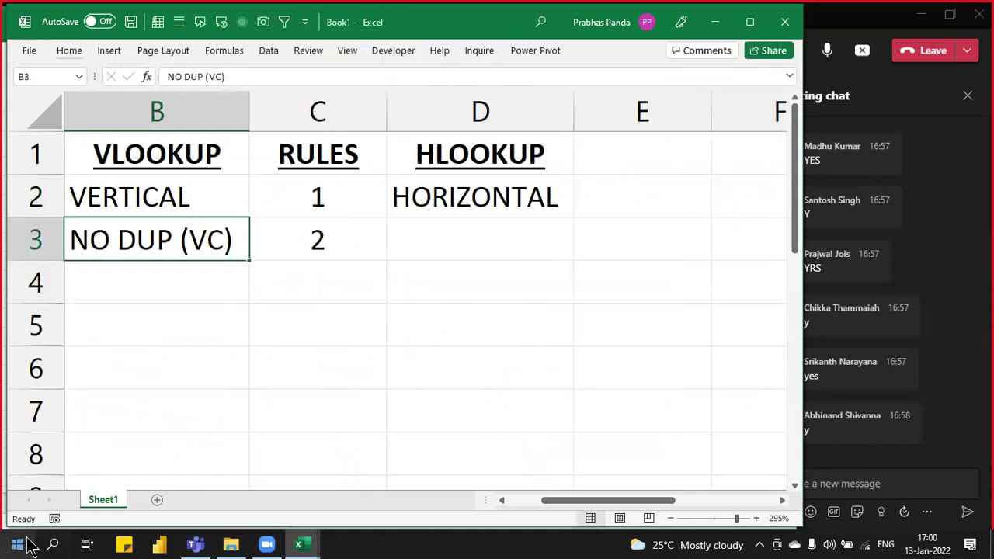
pyautogui.moveTo(313, 545)
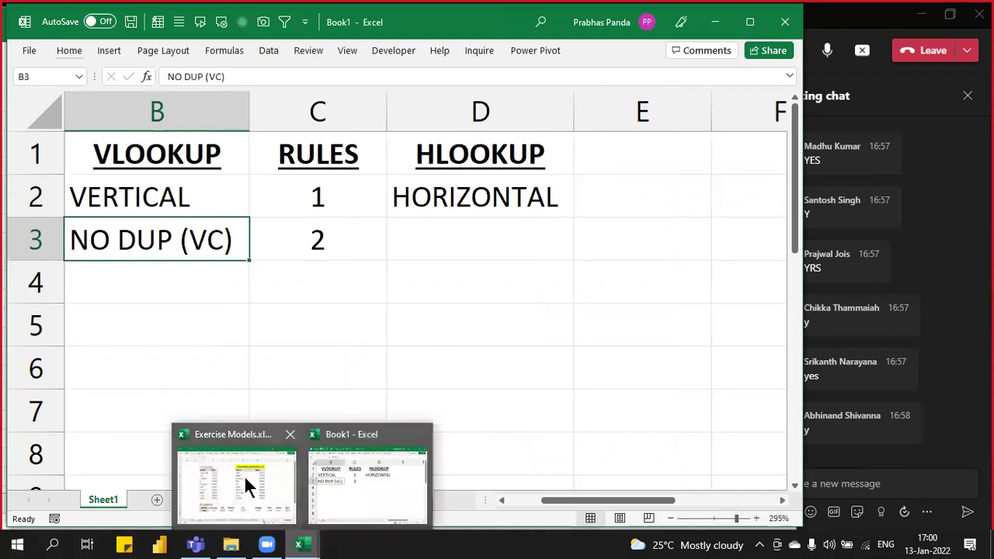
pyautogui.click(243, 475)
# Step: Highlight the V Look Up brand-and-rate table, then only the Brand names C3:C13
pyautogui.click(237, 244)
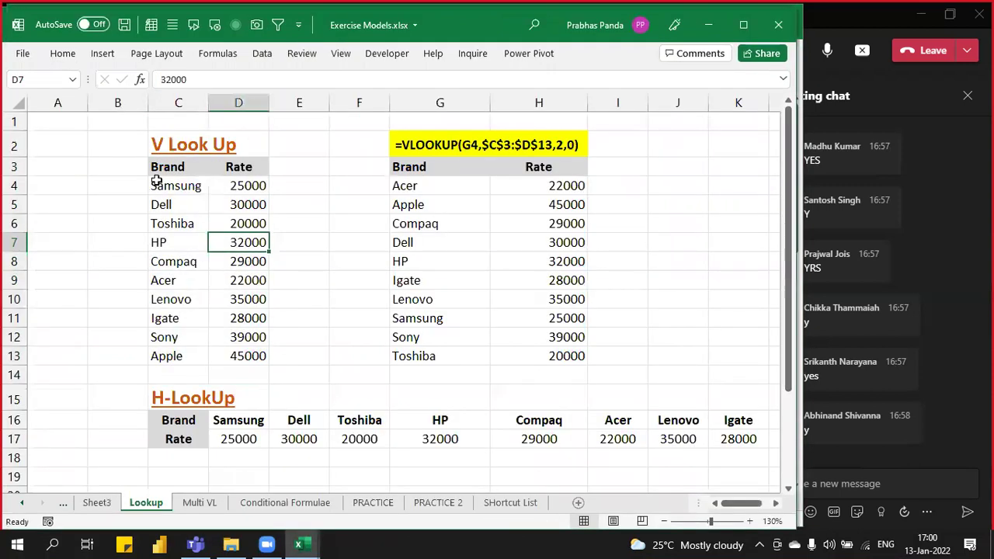
pyautogui.moveTo(154, 167); pyautogui.dragTo(225, 358)
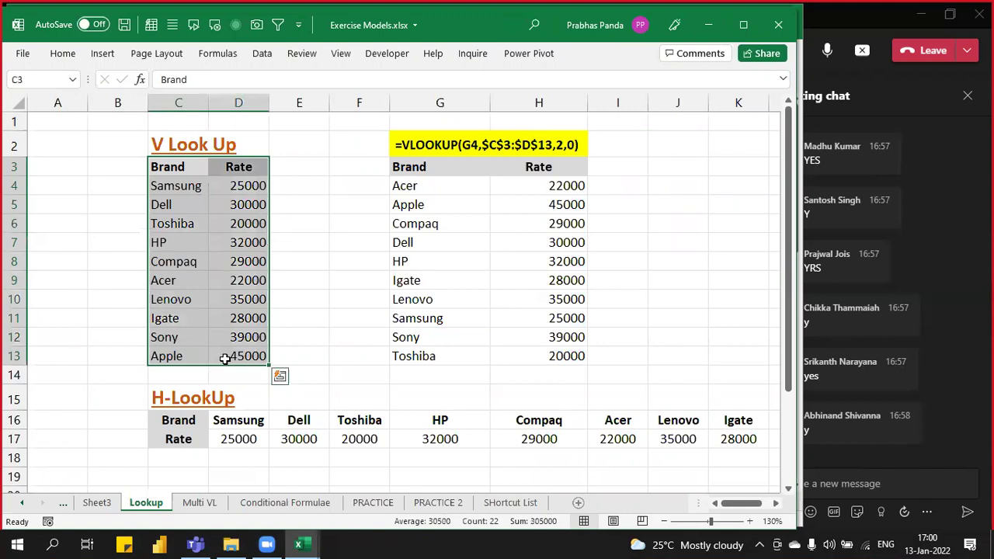
pyautogui.moveTo(165, 169); pyautogui.dragTo(158, 355)
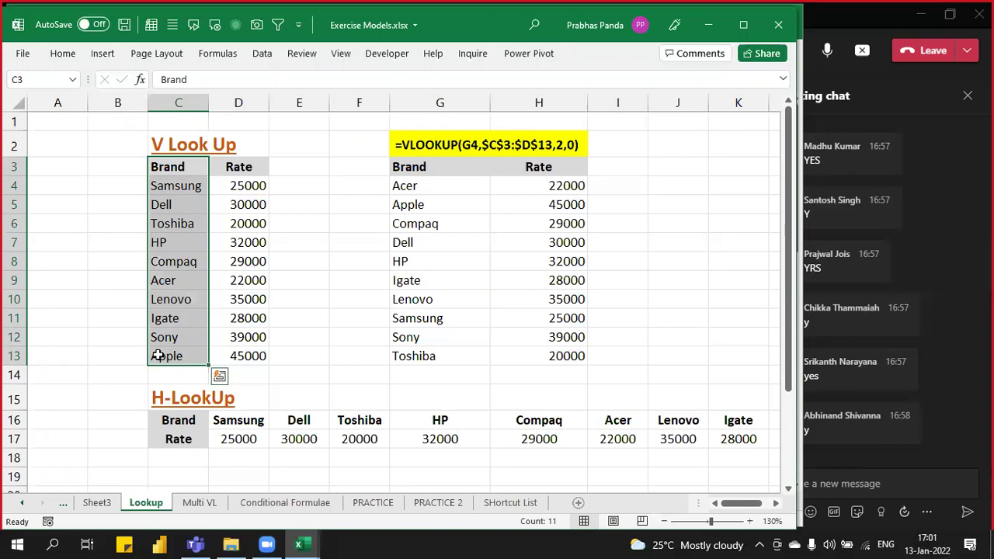
# Step: Review the Rate D4:D13, column G brands and Brand C3:C13 in Exercise Models
pyautogui.hotkey('alt', 'Tab')
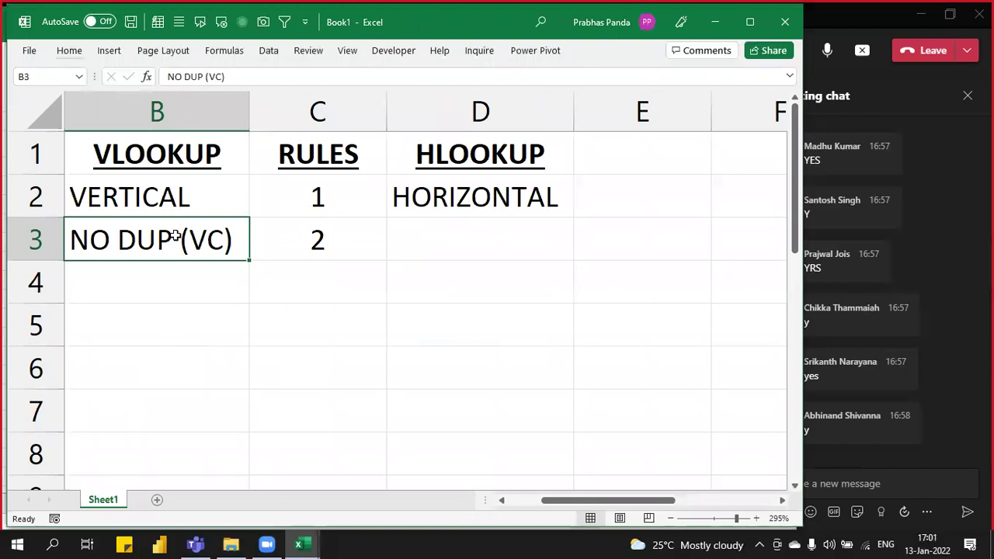
pyautogui.hotkey('alt', 'Tab')
pyautogui.moveTo(242, 186); pyautogui.dragTo(247, 351)
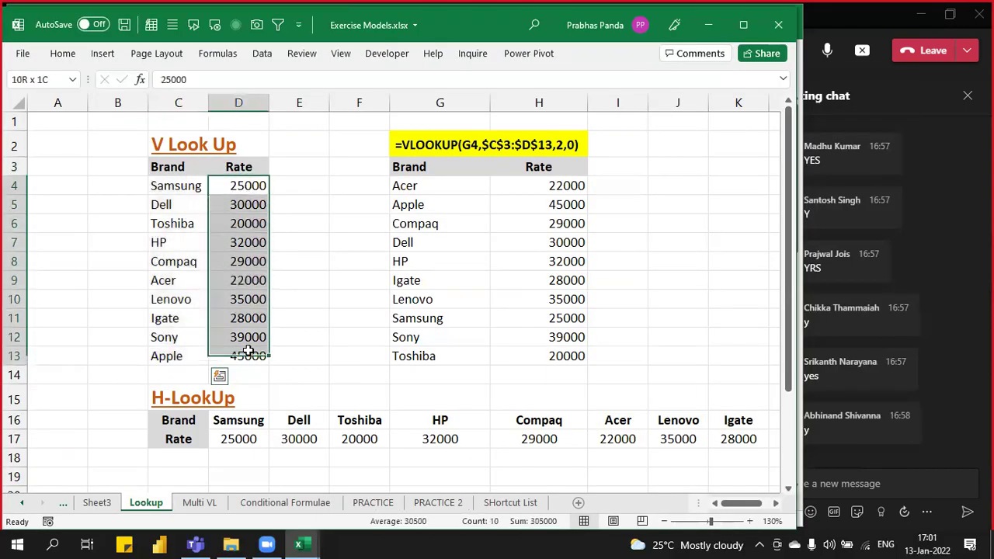
pyautogui.moveTo(444, 190); pyautogui.dragTo(438, 360)
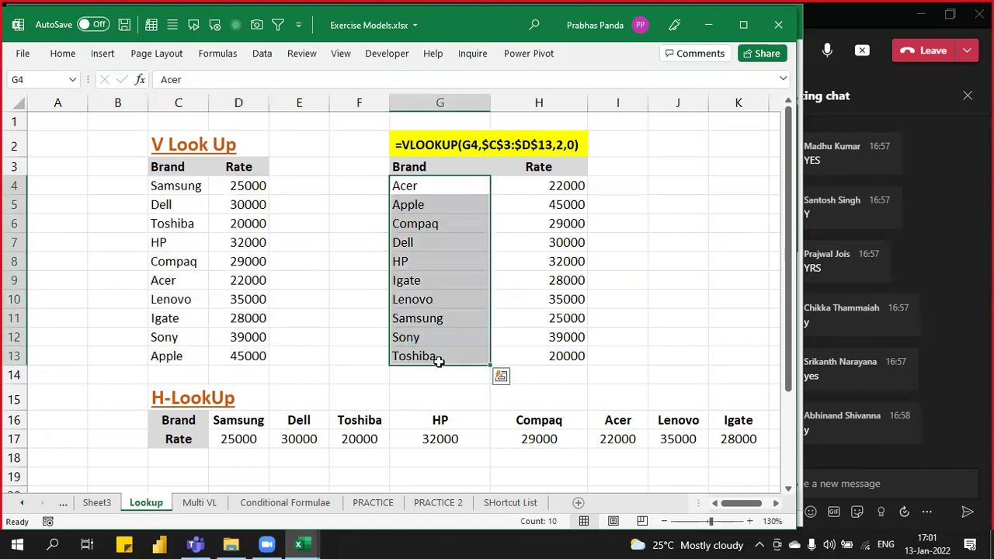
pyautogui.moveTo(184, 169); pyautogui.dragTo(157, 351)
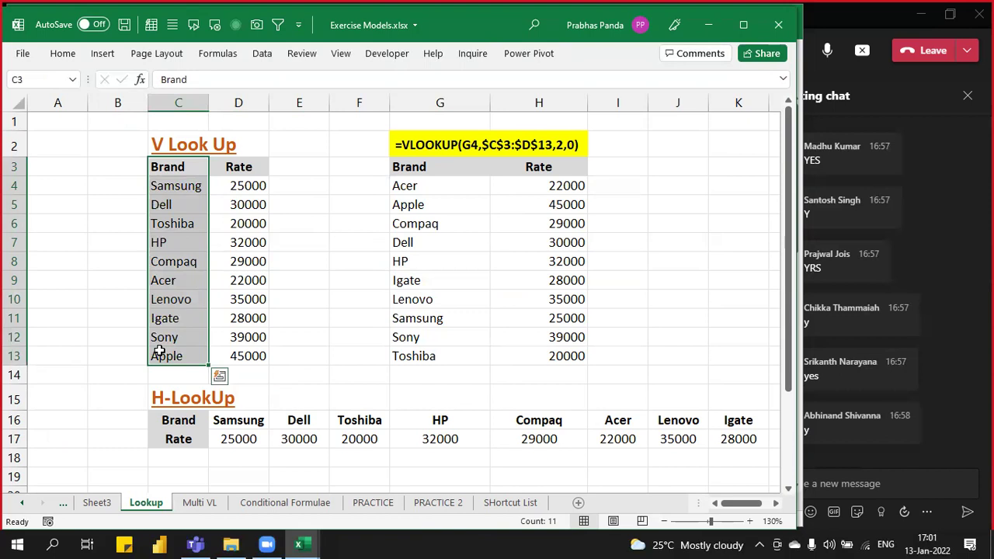
# Step: In Book1, copy the NO DUP (VC) note from B3 into D3 under HLOOKUP
pyautogui.hotkey('alt', 'Tab')
pyautogui.hotkey('ctrl', 'c')
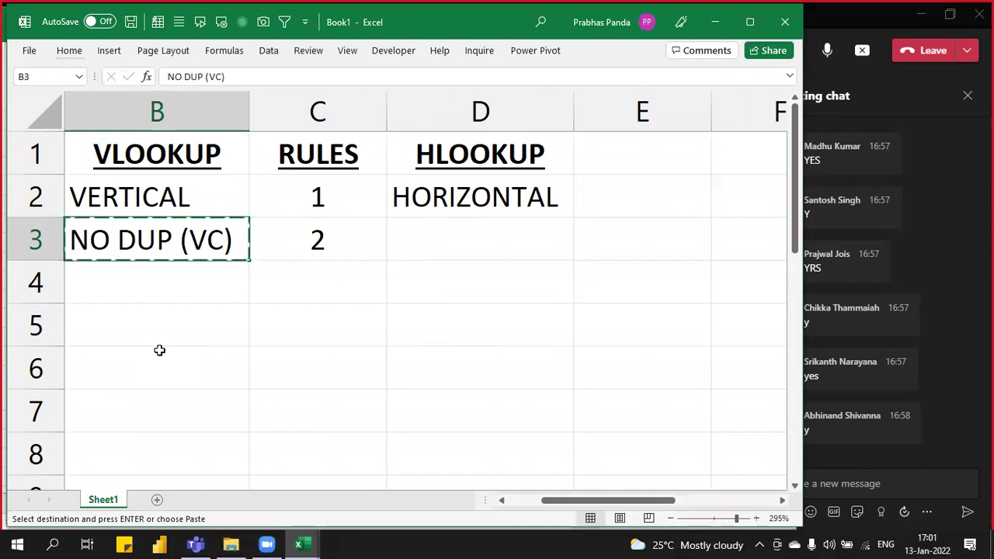
pyautogui.press('Right')
pyautogui.press('Right')
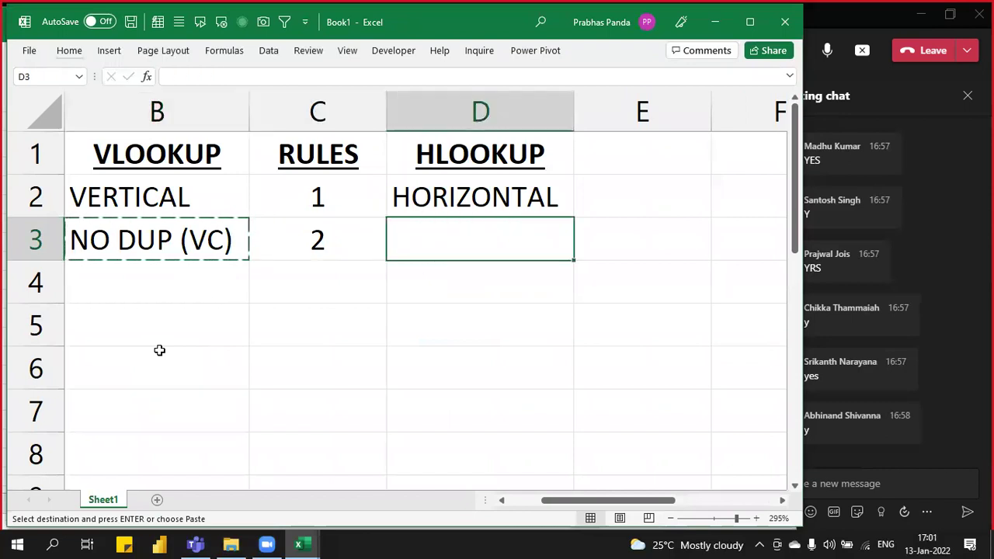
pyautogui.hotkey('ctrl', 'v')
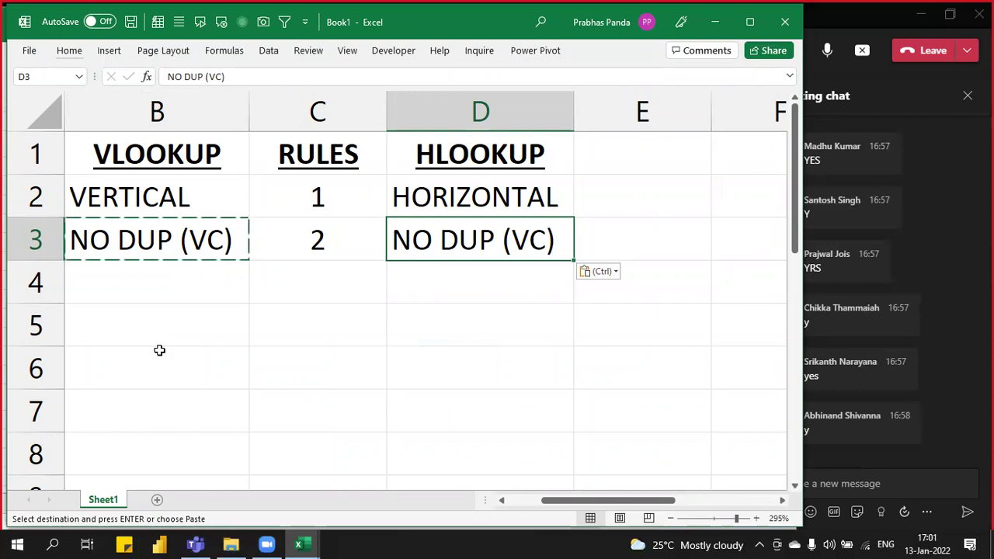
# Step: Add rule 3 in C4 with 'Left to Right' under VLOOKUP in B4
pyautogui.press('Down')
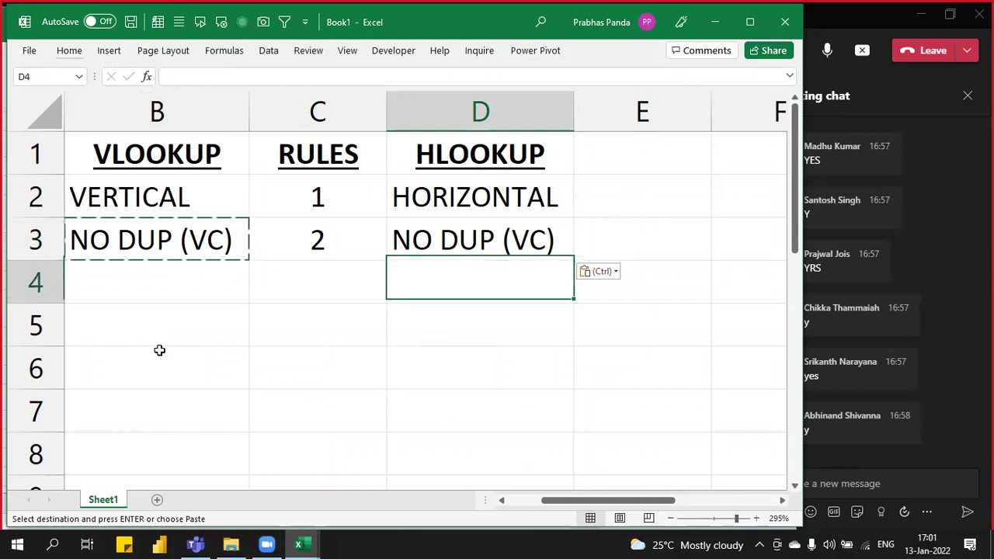
pyautogui.press('Left')
pyautogui.write('3')
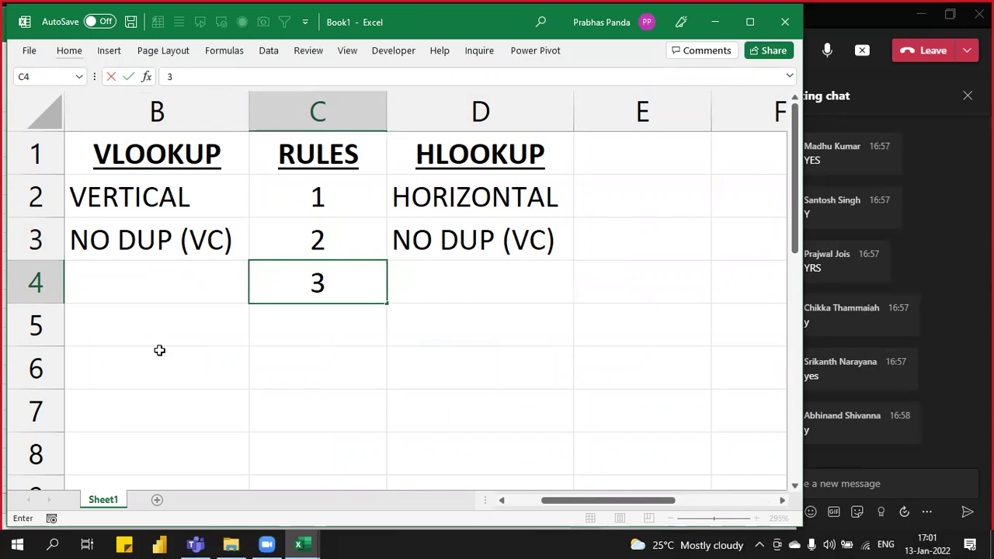
pyautogui.press('Left')
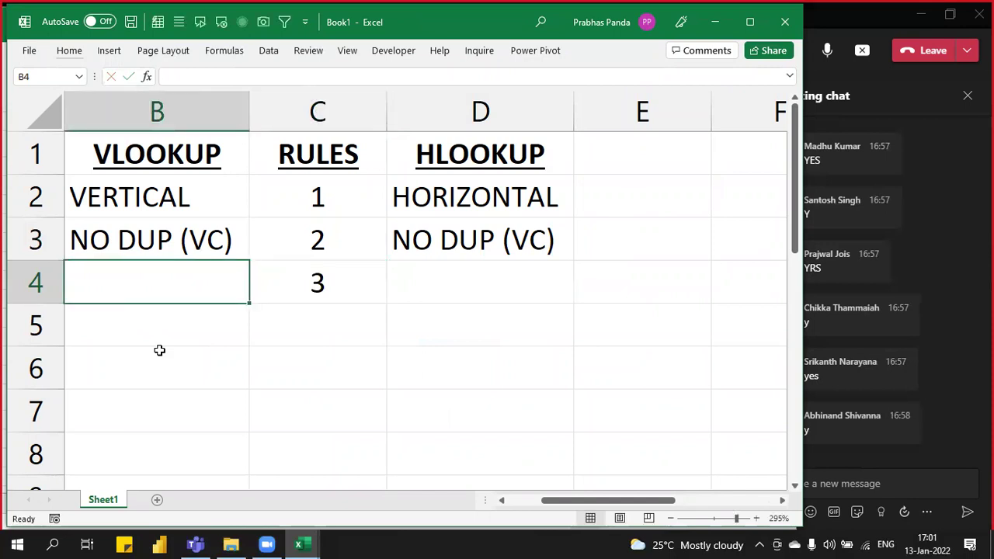
pyautogui.write('Left ')
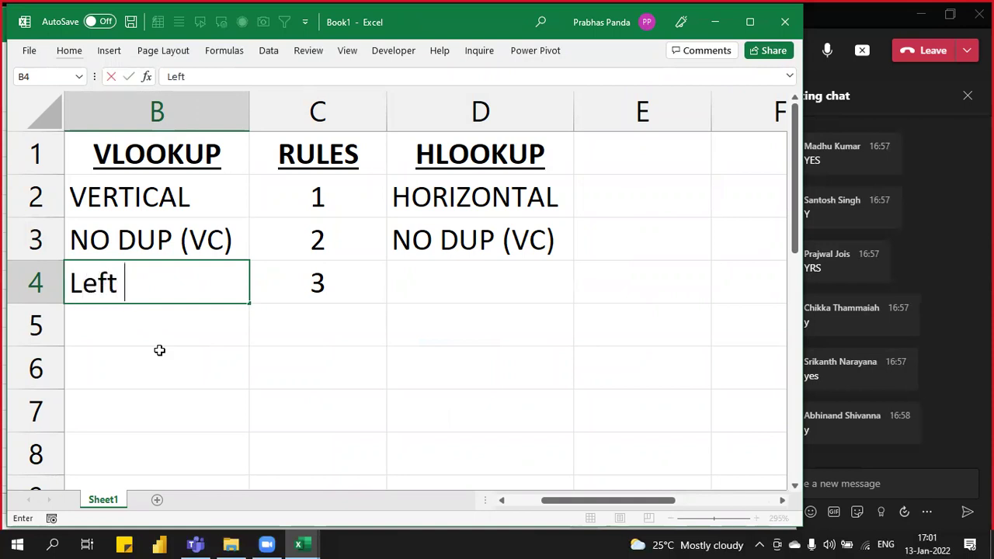
pyautogui.write('to Ri')
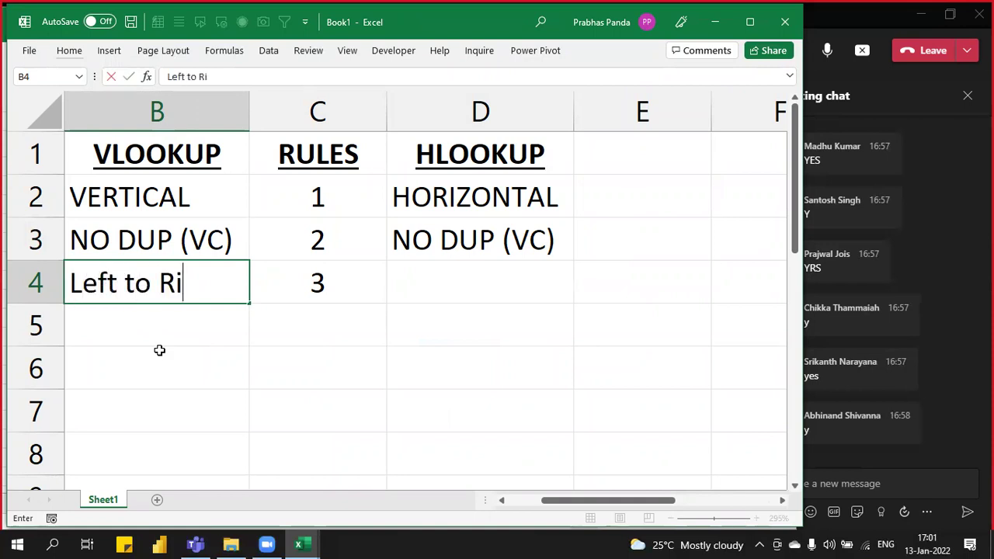
pyautogui.write('ght')
pyautogui.press('Return')
pyautogui.press('Up')
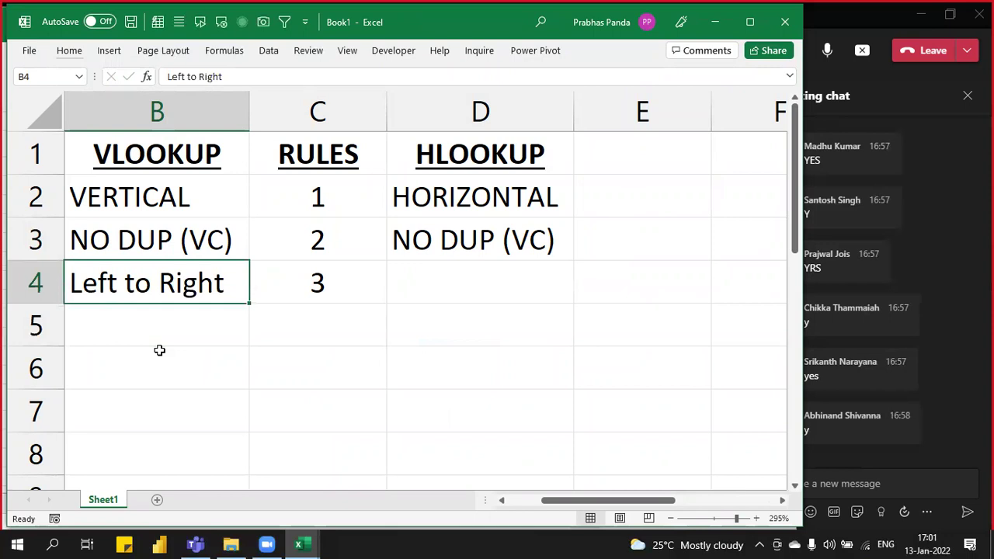
# Step: Return to the Exercise Models Lookup sheet beside the Brand and Rate columns
pyautogui.moveTo(300, 543)
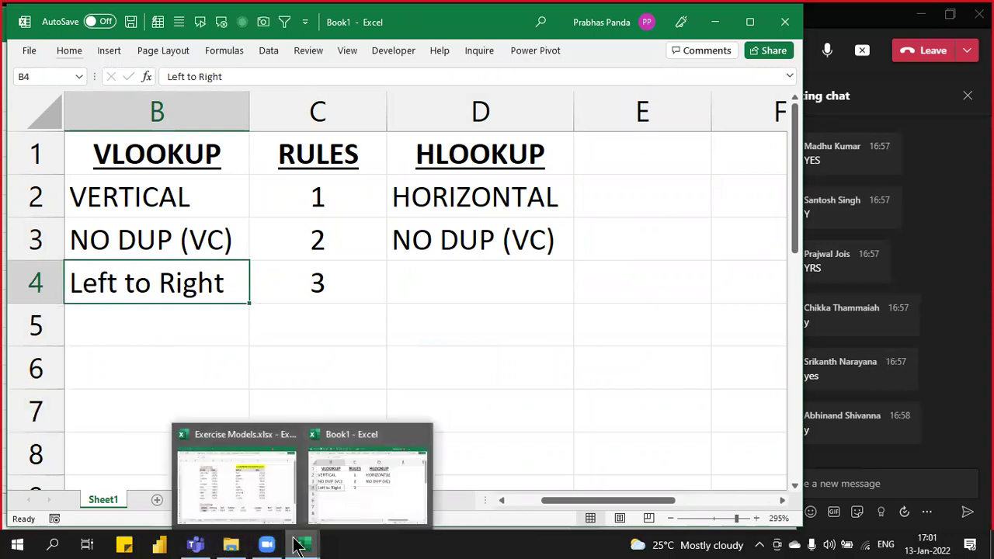
pyautogui.click(240, 475)
pyautogui.click(232, 266)
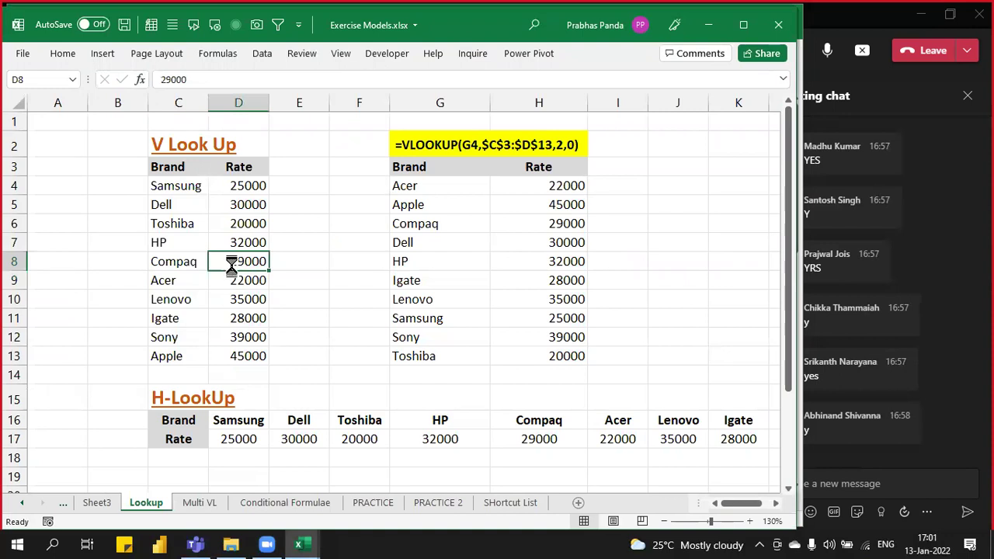
pyautogui.keyDown('ctrl'); pyautogui.scroll(3, 232, 266); pyautogui.keyUp('ctrl')
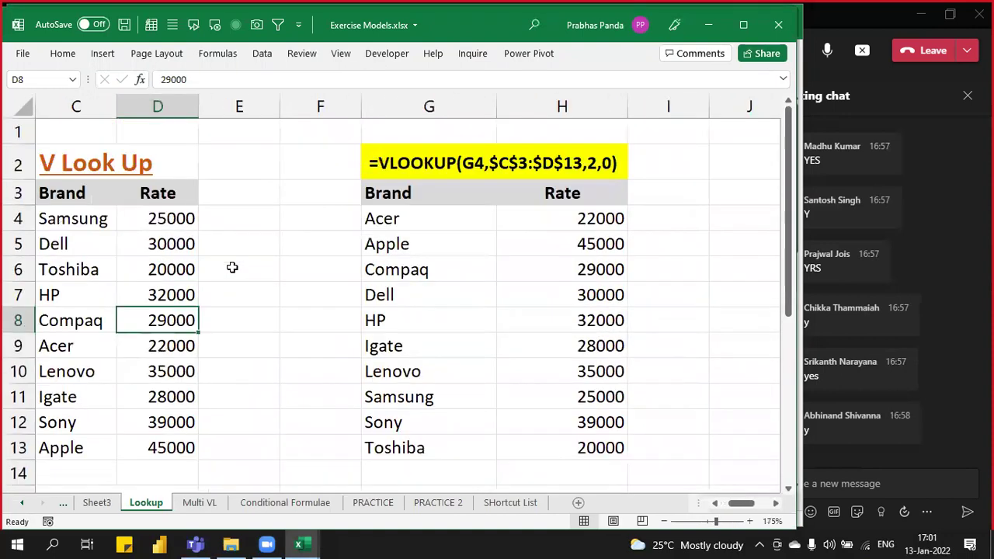
pyautogui.press('Left')
pyautogui.press('Left')
pyautogui.press('Right')
# Step: Move the Rate column D3:D13 into column B, left of Brand
pyautogui.moveTo(251, 194); pyautogui.dragTo(266, 441)
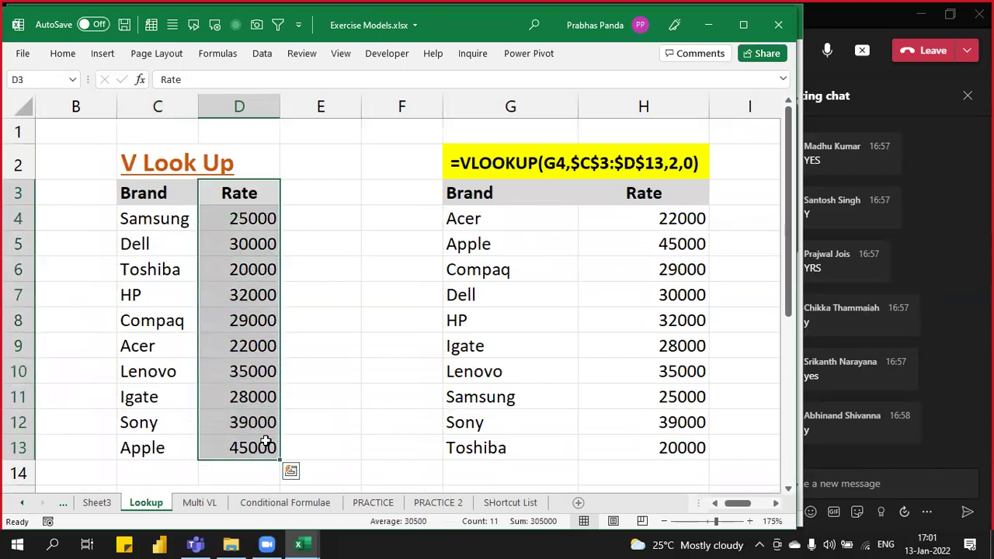
pyautogui.hotkey('ctrl', 'c')
pyautogui.press('Left')
pyautogui.press('Left')
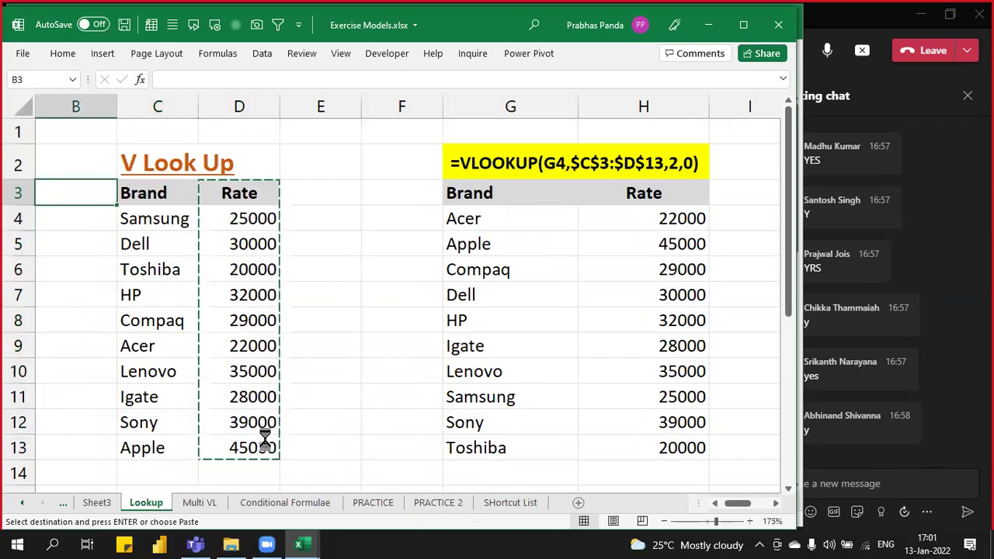
pyautogui.hotkey('ctrl', 'v')
# Step: Toggle the selection between B4:C4 and C4, then undo the move, restoring Rate to column D
pyautogui.press('Right')
pyautogui.press('Down')
pyautogui.hotkey('shift', 'Left')
pyautogui.hotkey('shift', 'Right')
pyautogui.hotkey('shift', 'Left')
pyautogui.hotkey('shift', 'Right')
pyautogui.hotkey('shift', 'Left')
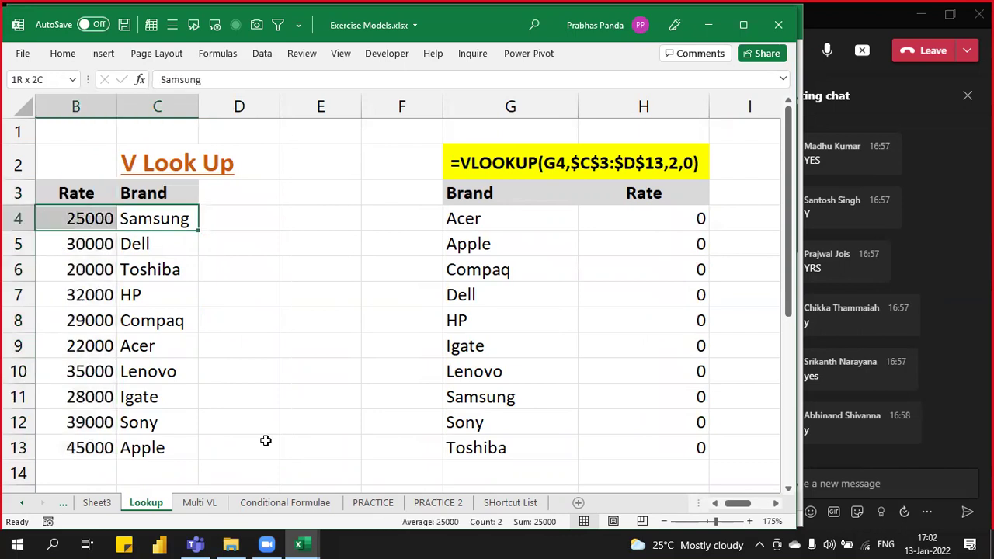
pyautogui.hotkey('shift', 'Right')
pyautogui.hotkey('shift', 'Left')
pyautogui.hotkey('shift', 'Right')
pyautogui.hotkey('shift', 'Left')
pyautogui.hotkey('shift', 'Right')
pyautogui.hotkey('shift', 'Left')
pyautogui.hotkey('shift', 'Right')
pyautogui.hotkey('shift', 'Left')
pyautogui.hotkey('shift', 'Right')
pyautogui.hotkey('shift', 'Left')
pyautogui.hotkey('shift', 'Right')
pyautogui.hotkey('shift', 'Left')
pyautogui.hotkey('ctrl', 'z')
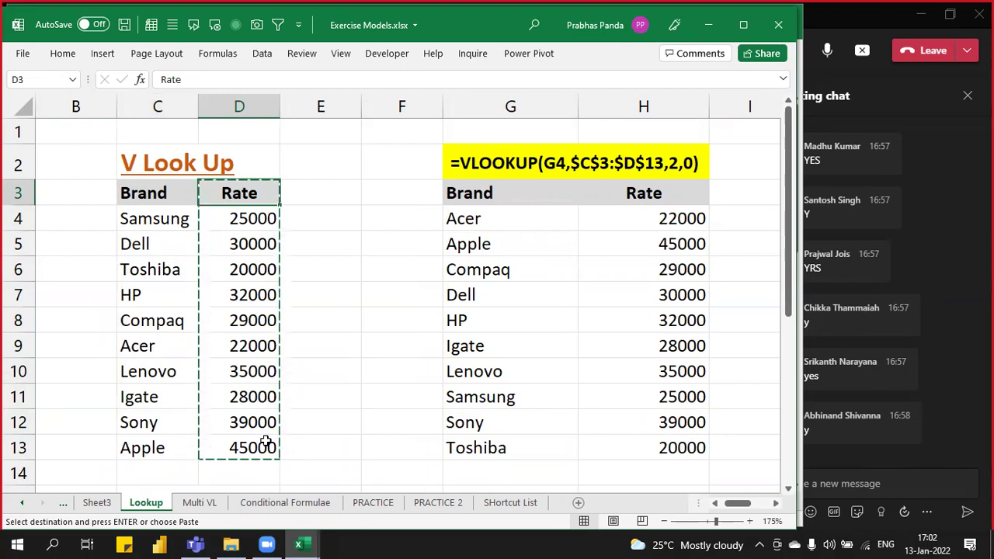
# Step: Try inserting the cut Rate cells, undo, and select Brand with Rate H3:H13
pyautogui.hotkey('ctrl', 'v')
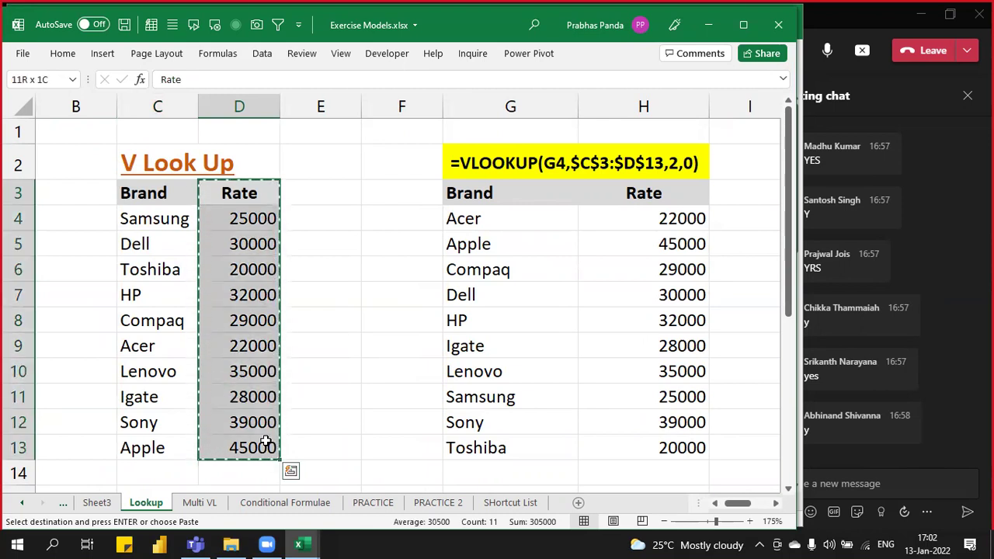
pyautogui.hotkey('ctrl', 'z')
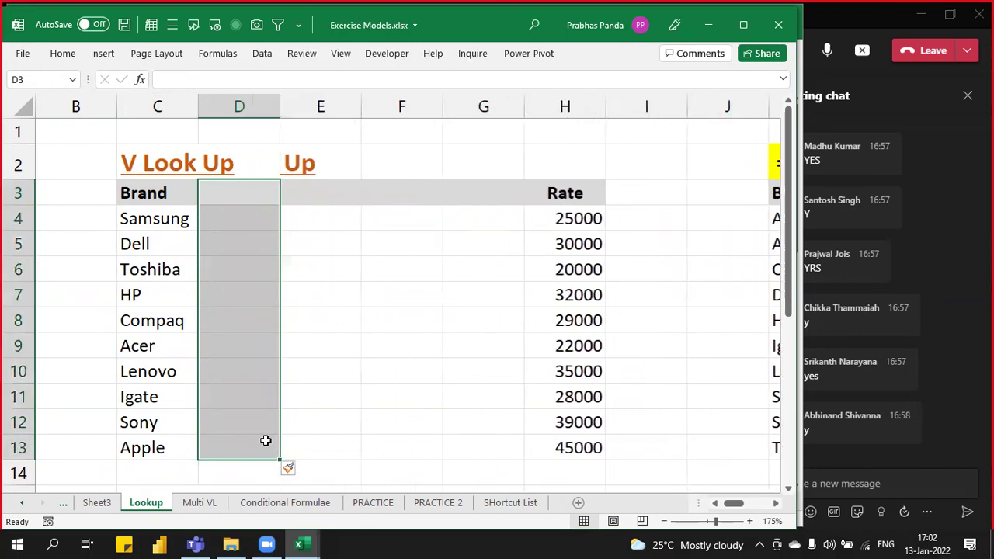
pyautogui.press('Left')
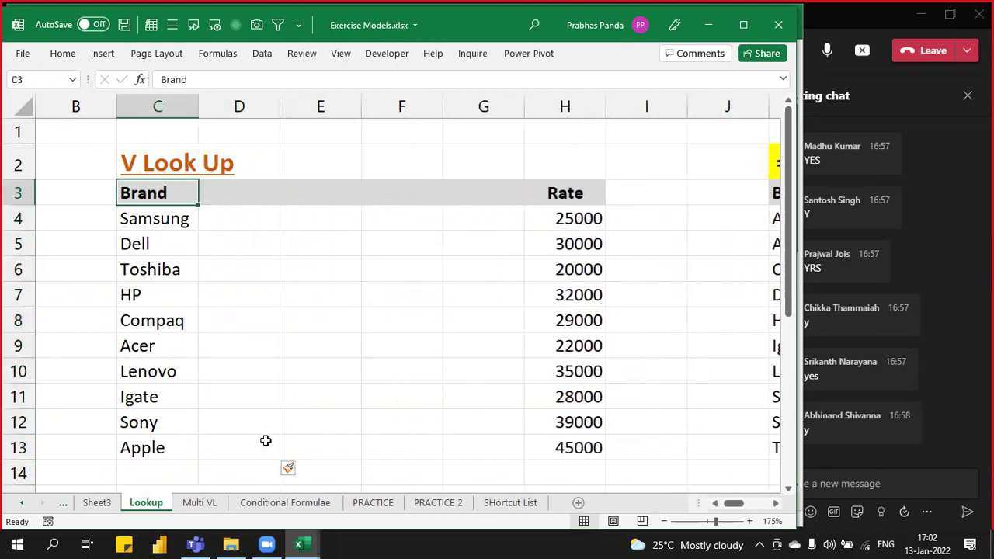
pyautogui.hotkey('ctrl', 'shift', 'Down')
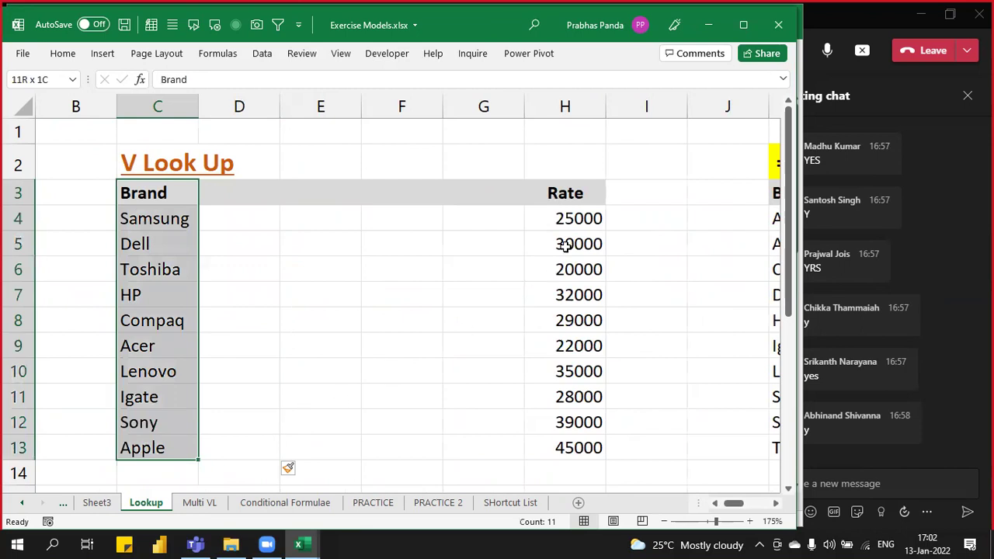
pyautogui.keyDown('ctrl'); pyautogui.moveTo(567, 194); pyautogui.dragTo(543, 455); pyautogui.keyUp('ctrl')
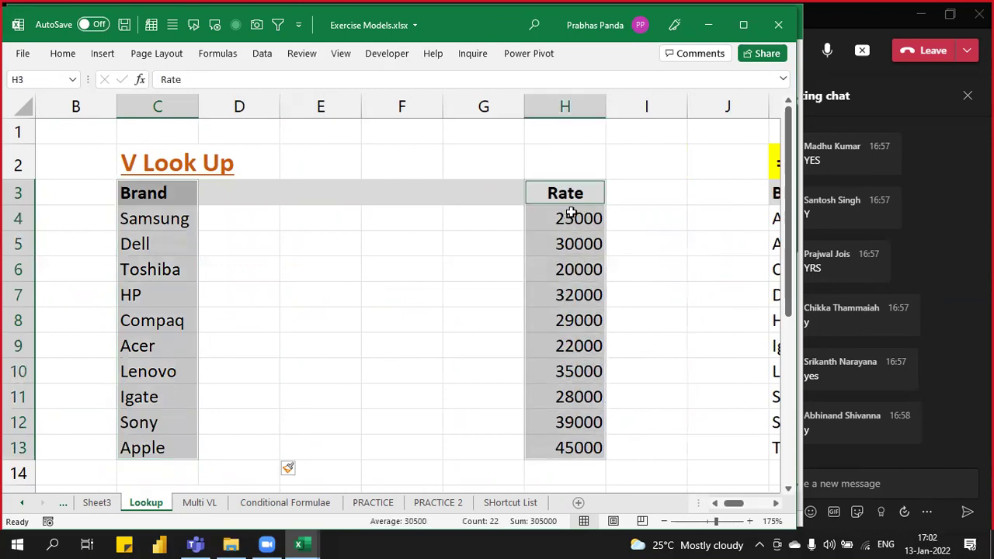
pyautogui.moveTo(137, 199); pyautogui.dragTo(573, 451)
# Step: Select the empty columns D–G and undo back to the original Brand-then-Rate layout
pyautogui.click(275, 187)
pyautogui.moveTo(250, 95)
pyautogui.mouseDown()
pyautogui.moveTo(288, 111)
pyautogui.moveTo(483, 111)
pyautogui.moveTo(465, 126)
pyautogui.mouseUp()
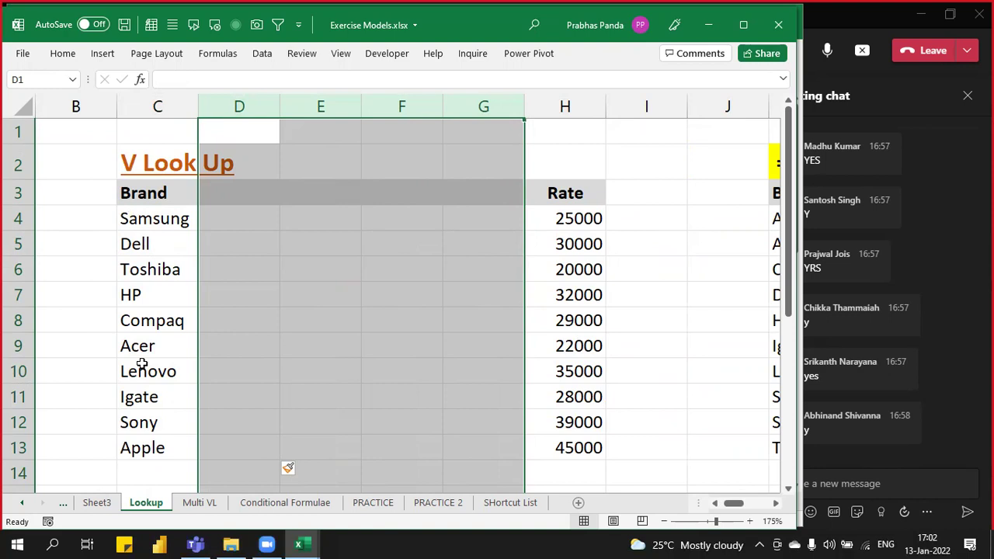
pyautogui.hotkey('ctrl', 'z')
pyautogui.hotkey('ctrl', 'z')
pyautogui.hotkey('ctrl', 'z')
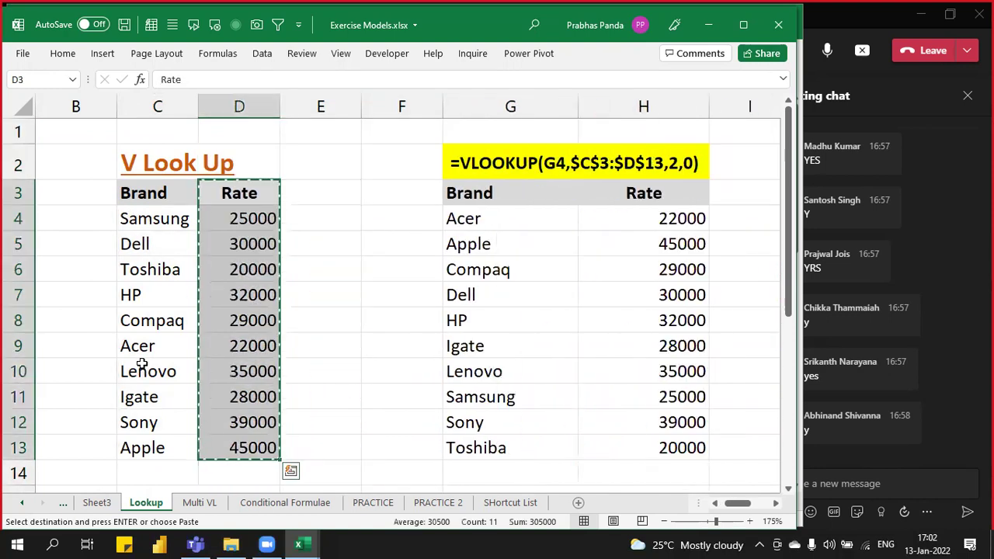
pyautogui.click(303, 543)
# Step: Enter 'Top to Bottom' in Book1 cell D4 for HLOOKUP rule 3, then open Windows search
pyautogui.click(332, 477)
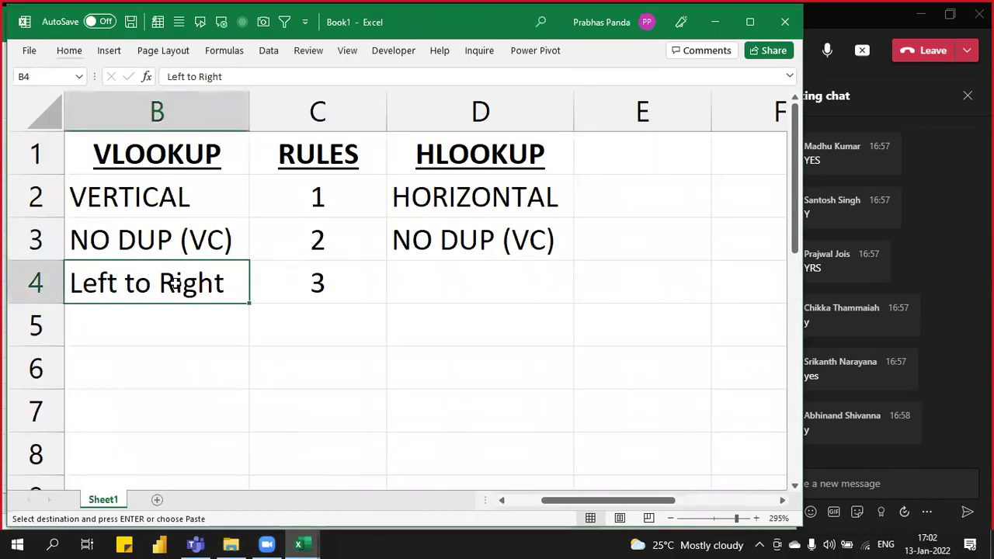
pyautogui.click(466, 282)
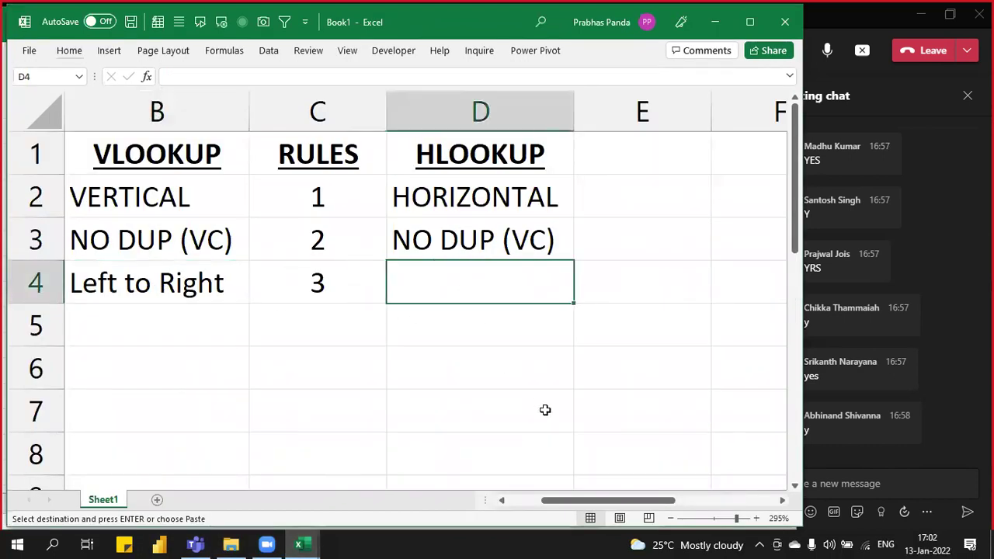
pyautogui.write('T')
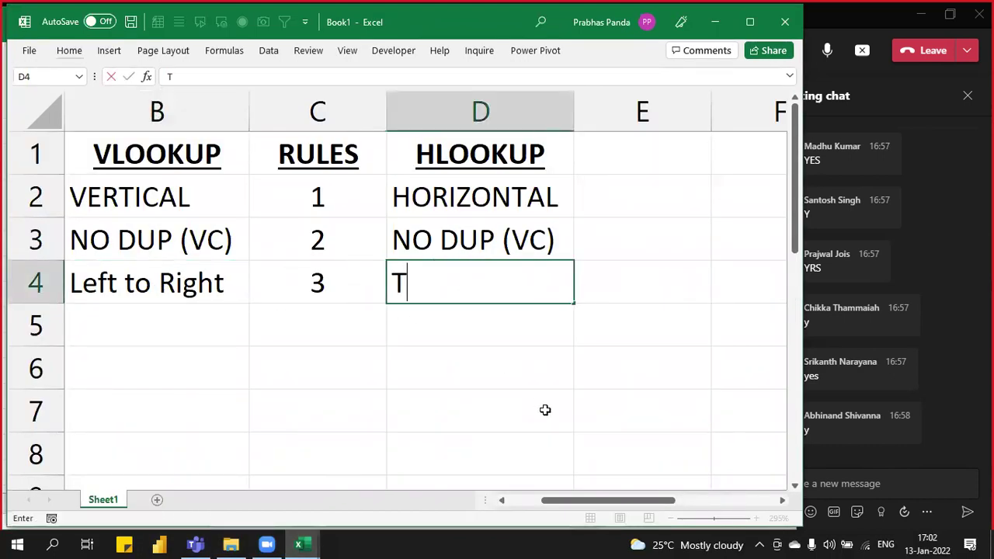
pyautogui.write('op to ')
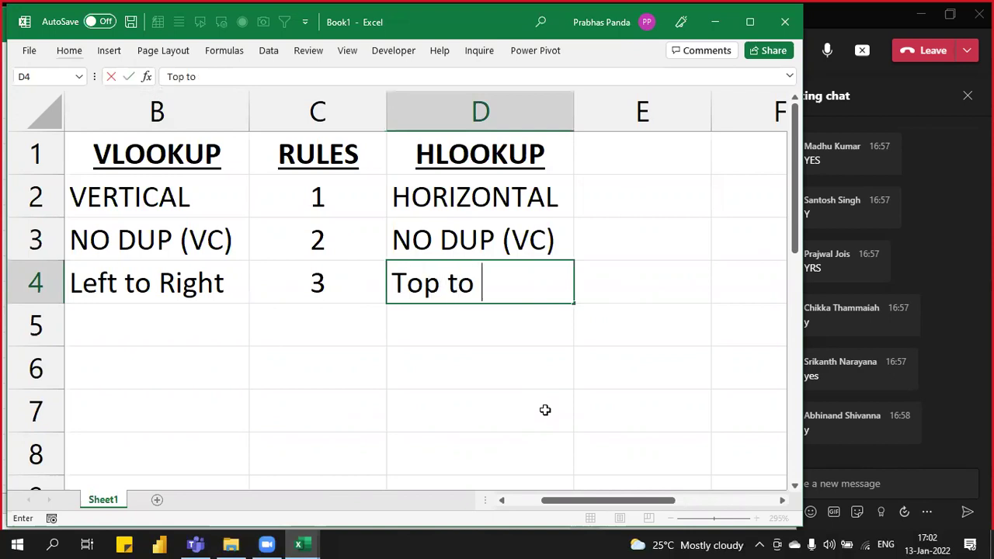
pyautogui.write('Bottom')
pyautogui.press('Return')
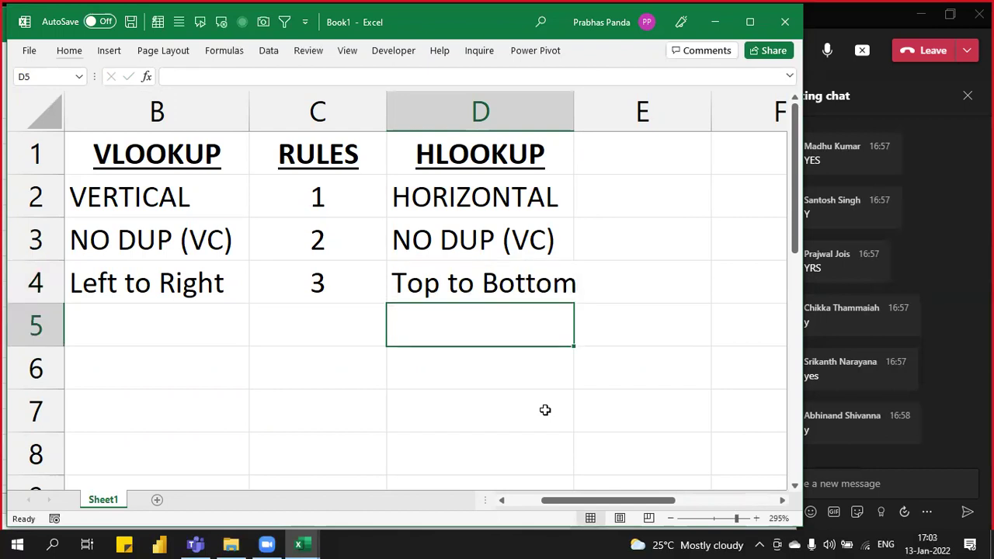
pyautogui.press('super')
# Step: Snip the lookup comparison table rows 1–4 and send it in the Teams meeting chat
pyautogui.write('sni')
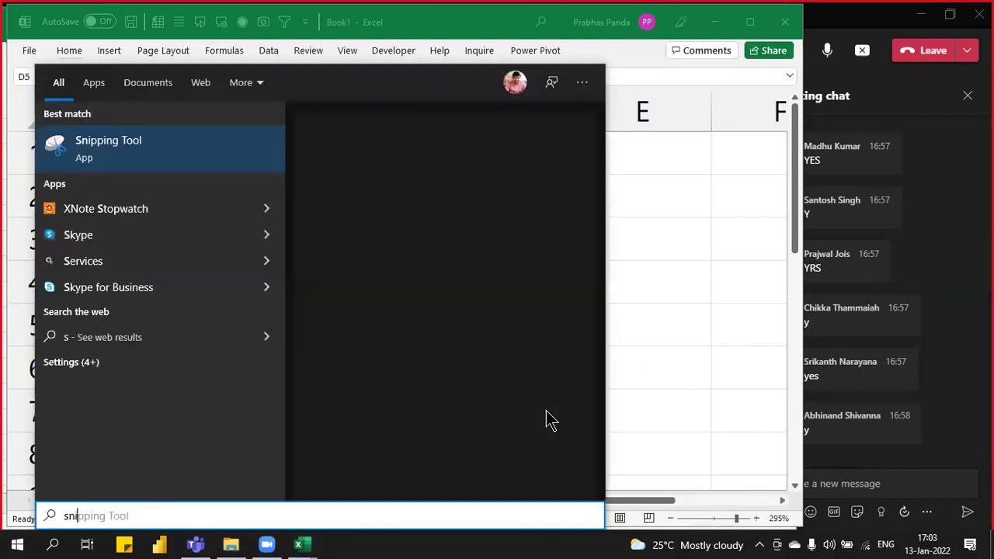
pyautogui.press('Return')
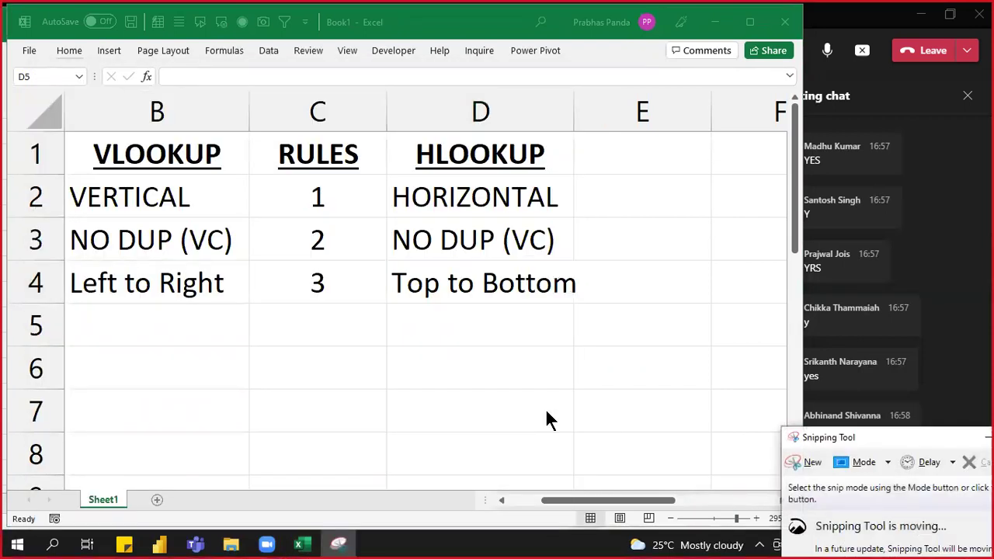
pyautogui.click(811, 462)
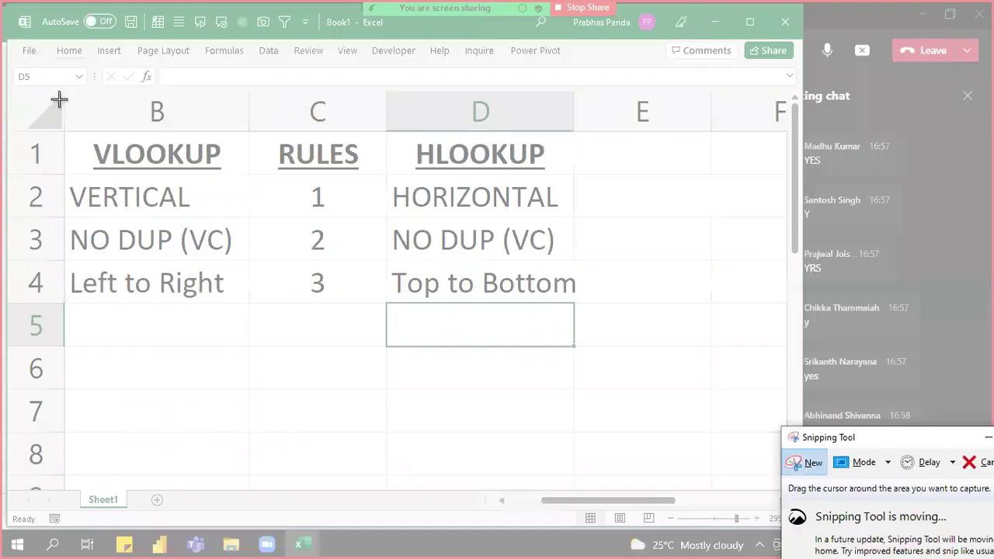
pyautogui.moveTo(66, 129); pyautogui.dragTo(605, 303)
pyautogui.click(901, 482)
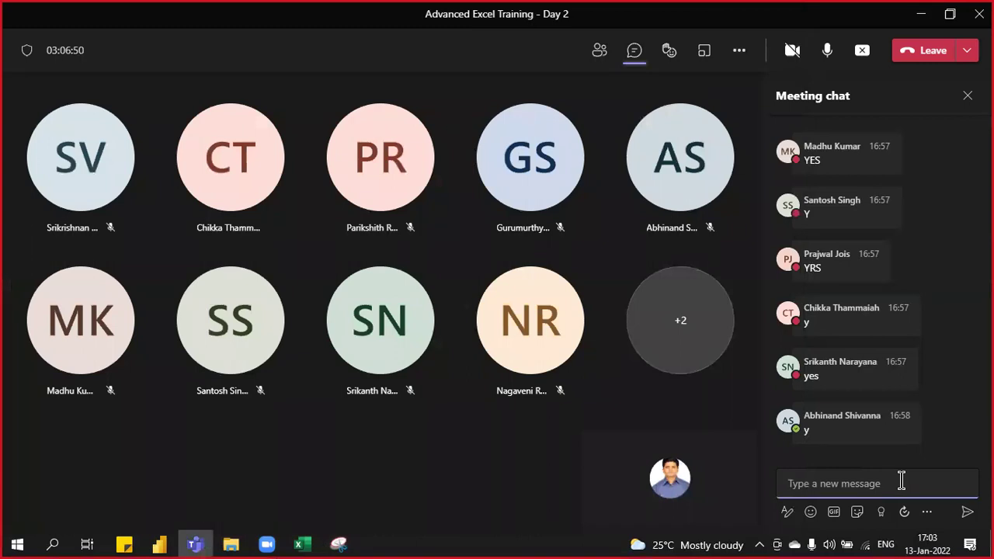
pyautogui.hotkey('ctrl', 'v')
pyautogui.press('Return')
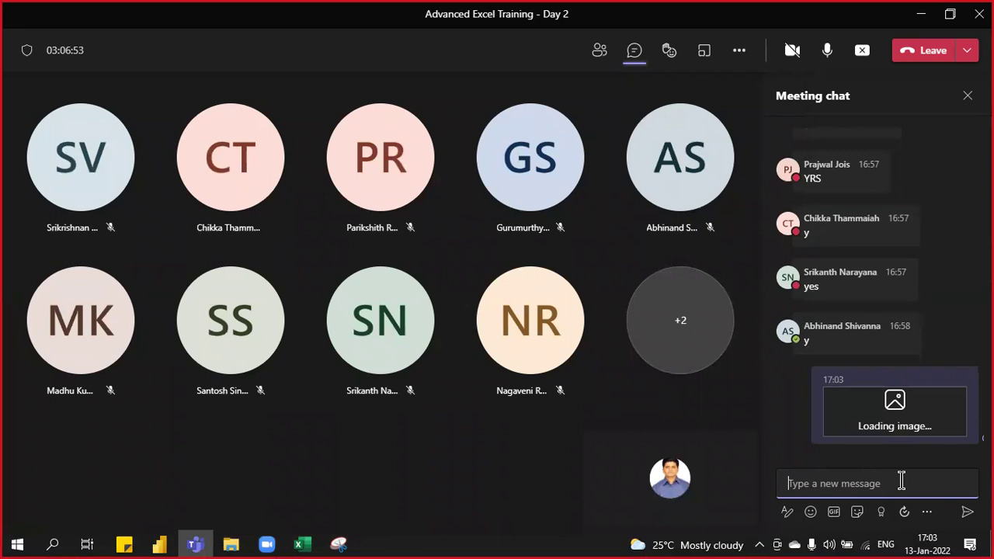
# Step: Close the Snipping Tool without saving the snip and return to Book1
pyautogui.hotkey('alt', 'Tab')
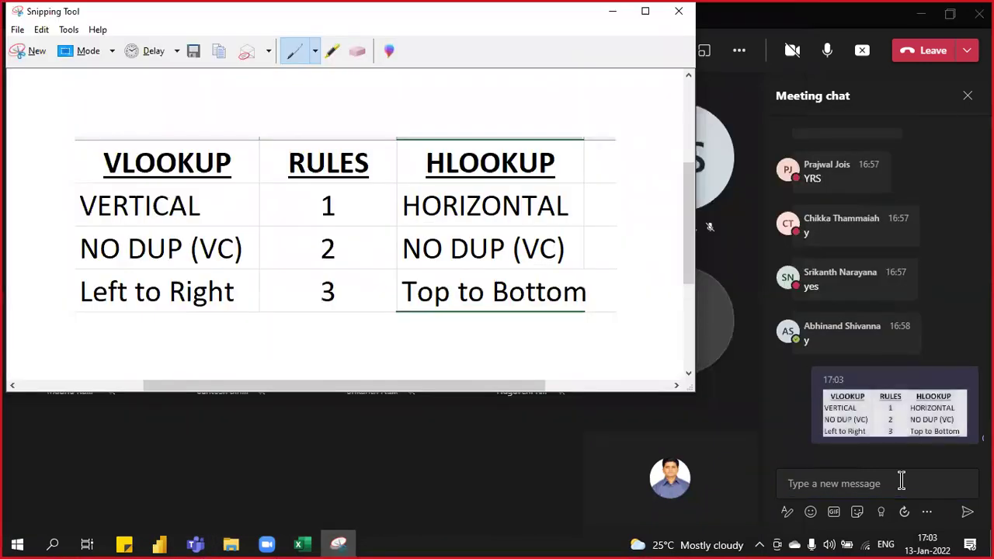
pyautogui.click(688, 13)
pyautogui.click(414, 215)
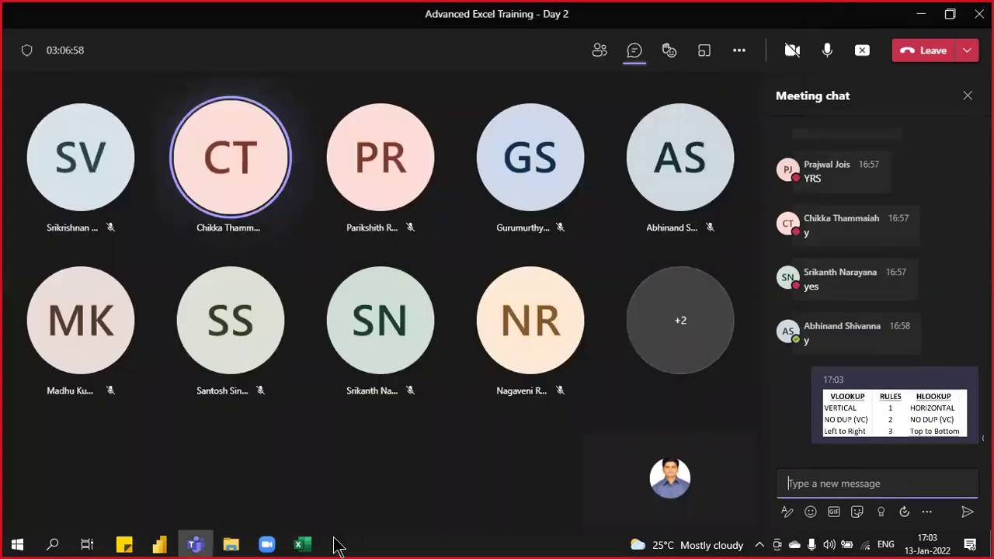
pyautogui.moveTo(302, 544)
pyautogui.click(390, 489)
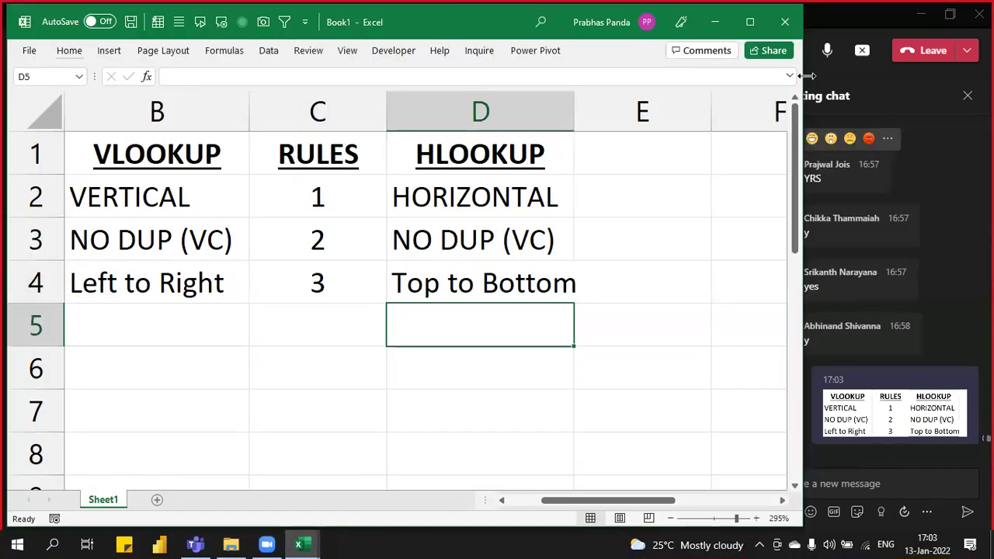
# Step: Close Book1 with Don't Save and deselect the rate column on the Lookup sheet
pyautogui.click(784, 22)
pyautogui.click(470, 351)
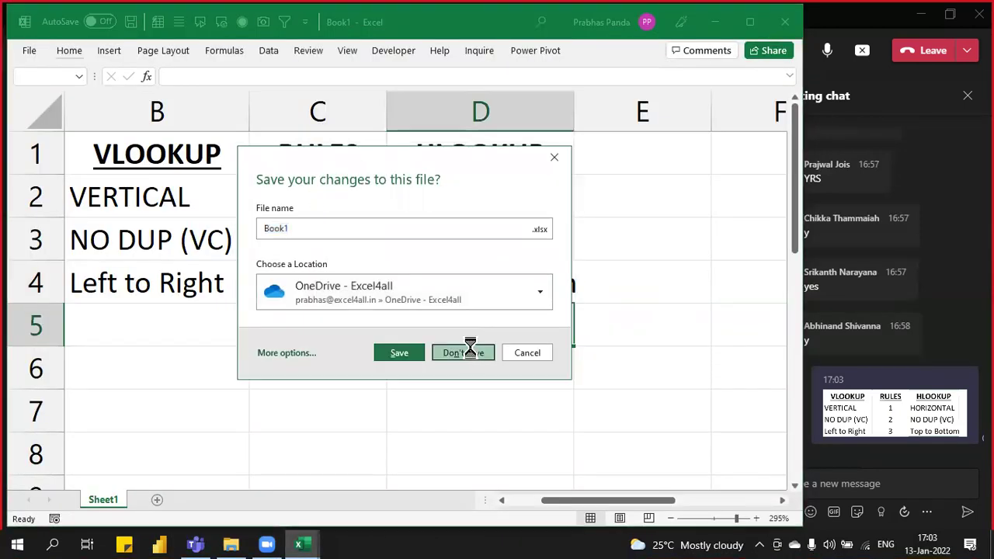
pyautogui.click(364, 324)
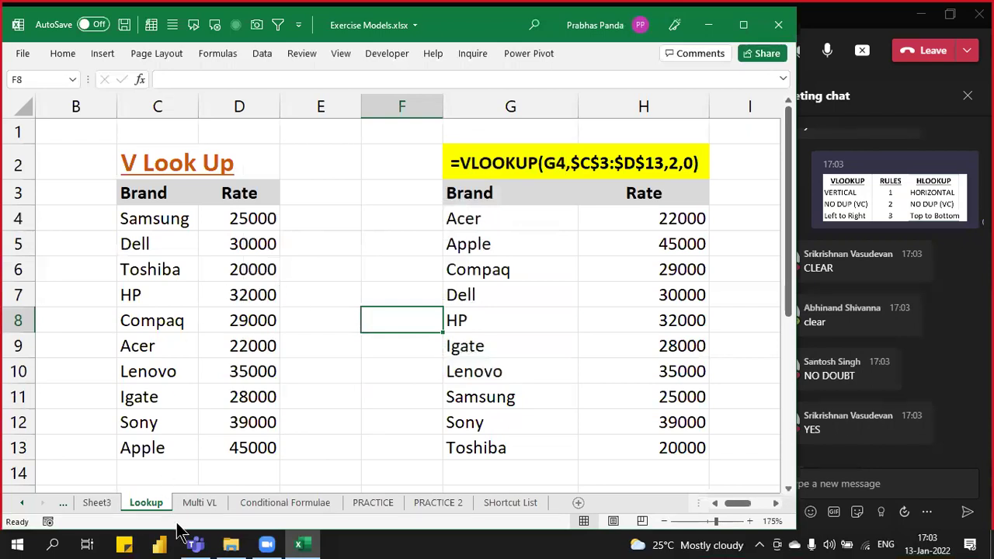
# Step: Open the Sheet3 tab with the Data Visualisation tables
pyautogui.click(102, 505)
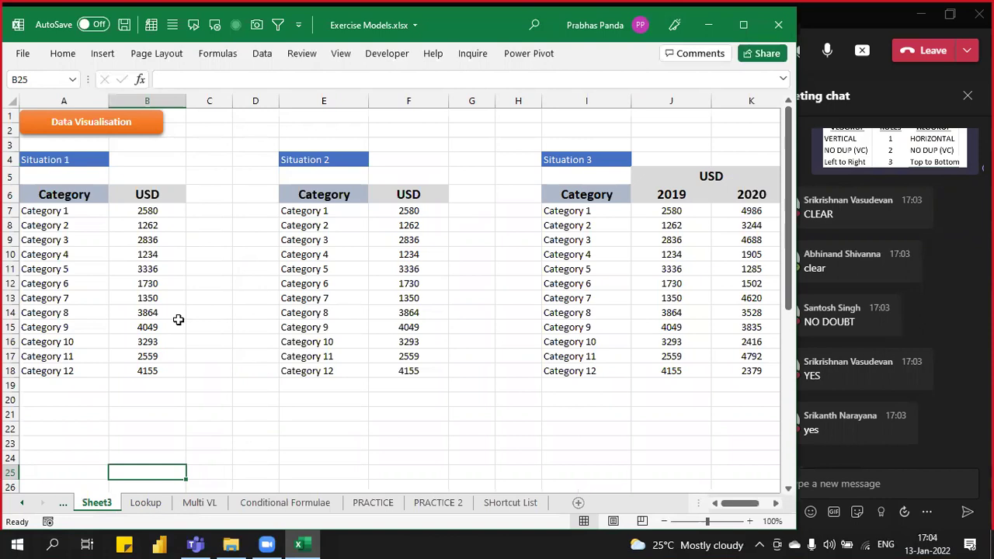
pyautogui.keyDown('ctrl'); pyautogui.scroll(6, 178, 319); pyautogui.keyUp('ctrl')
pyautogui.scroll(3, 178, 319)
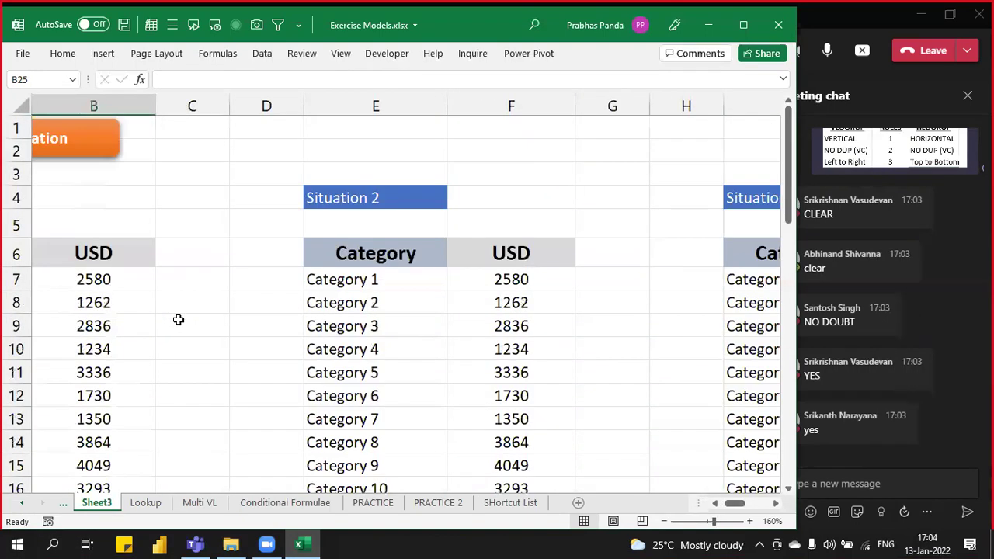
pyautogui.press('Left')
pyautogui.scroll(3, 93, 304)
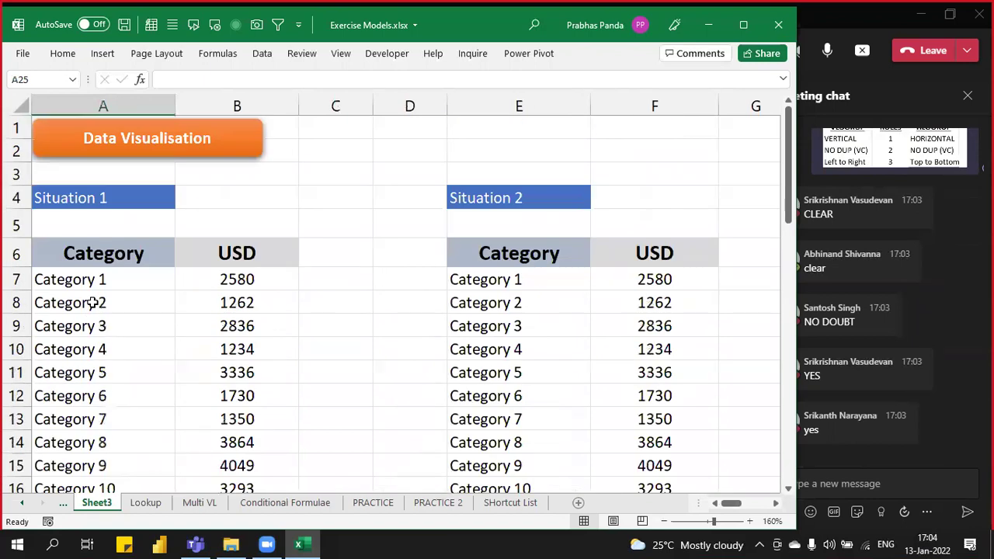
pyautogui.keyDown('ctrl'); pyautogui.scroll(-1, 94, 303); pyautogui.keyUp('ctrl')
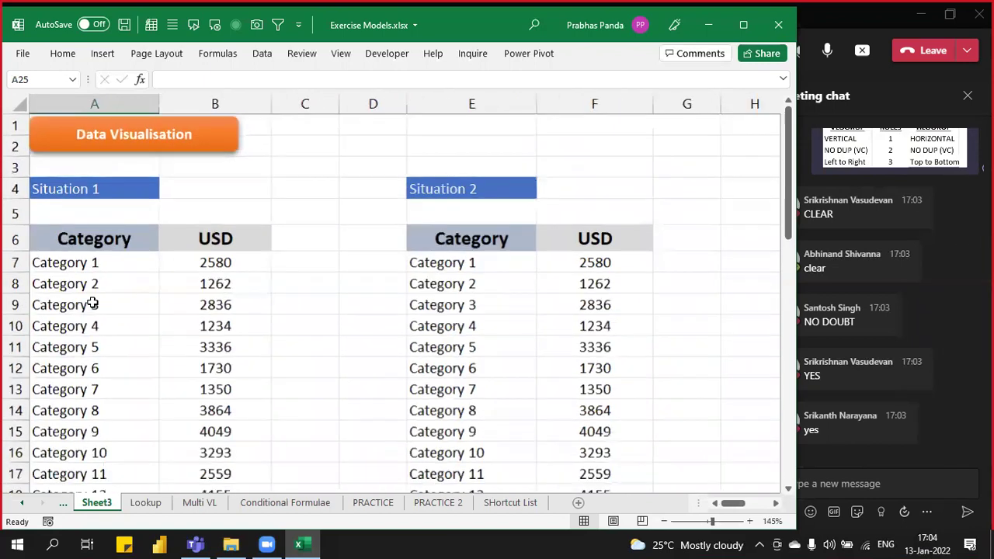
pyautogui.scroll(-1, 92, 304)
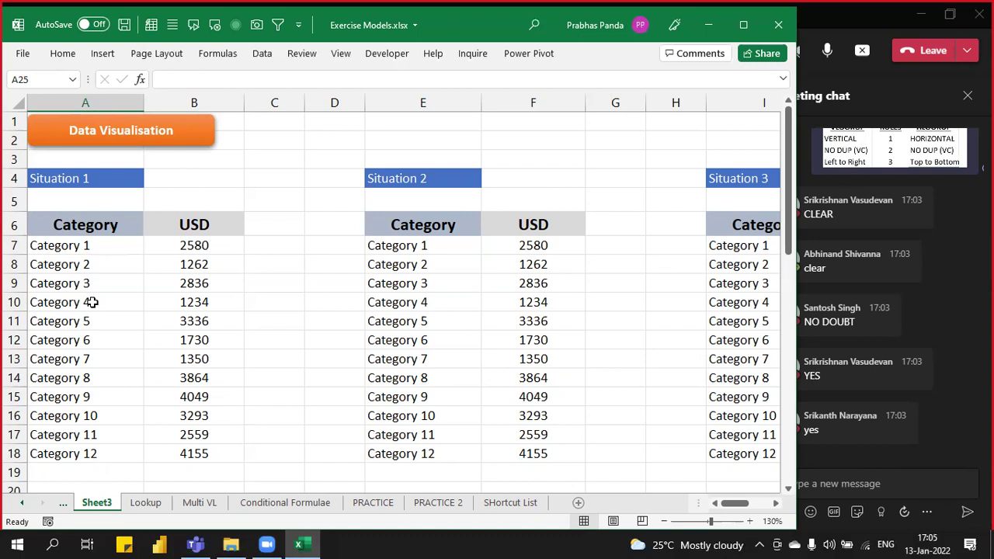
pyautogui.click(127, 255)
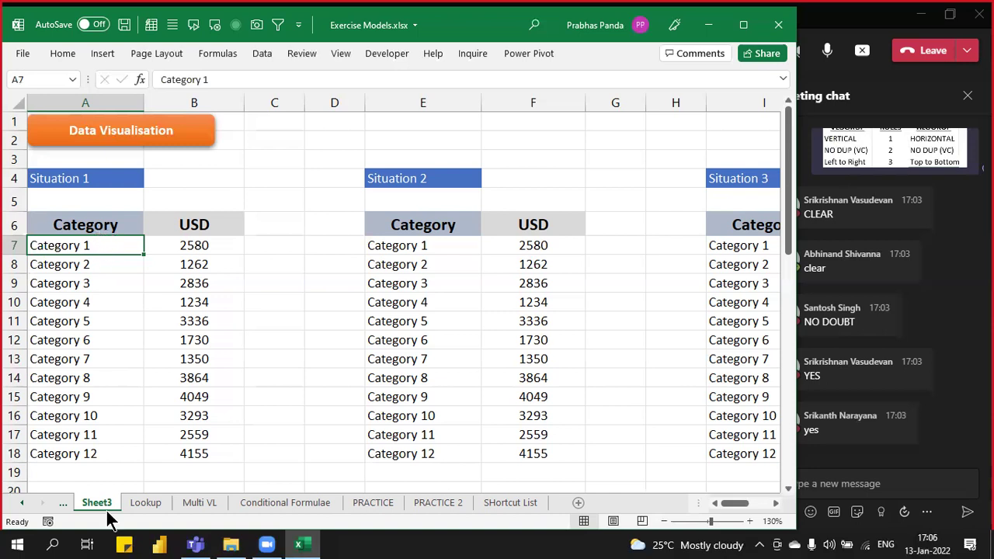
# Step: Narrow column A to about 12.86 and widen column C for a new column
pyautogui.click(204, 246)
pyautogui.moveTo(204, 247); pyautogui.dragTo(183, 452)
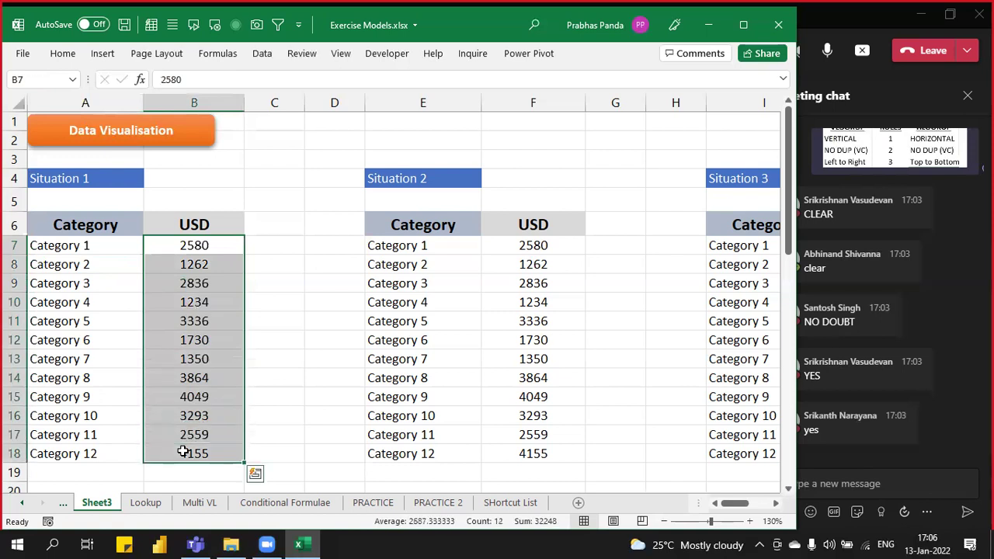
pyautogui.moveTo(143, 102); pyautogui.dragTo(114, 102)
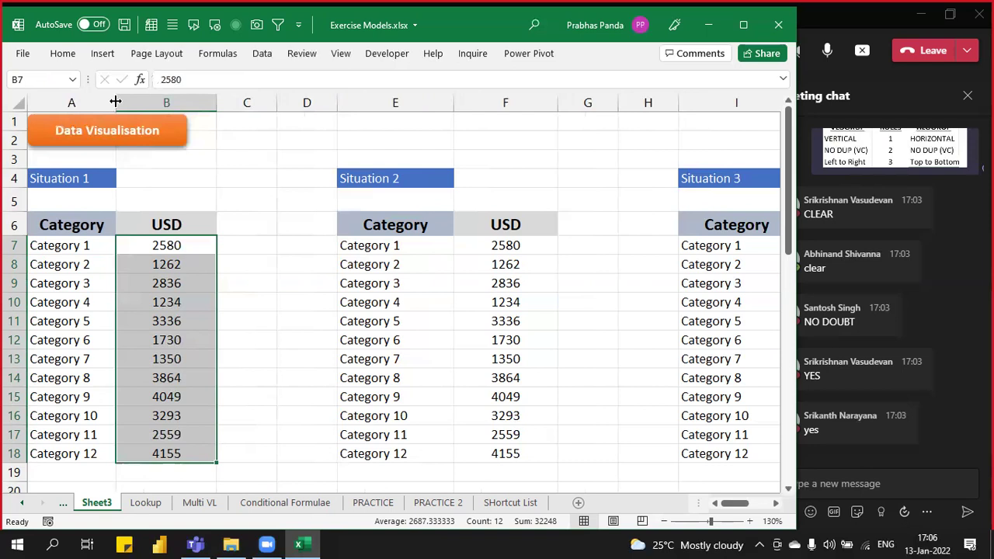
pyautogui.click(146, 322)
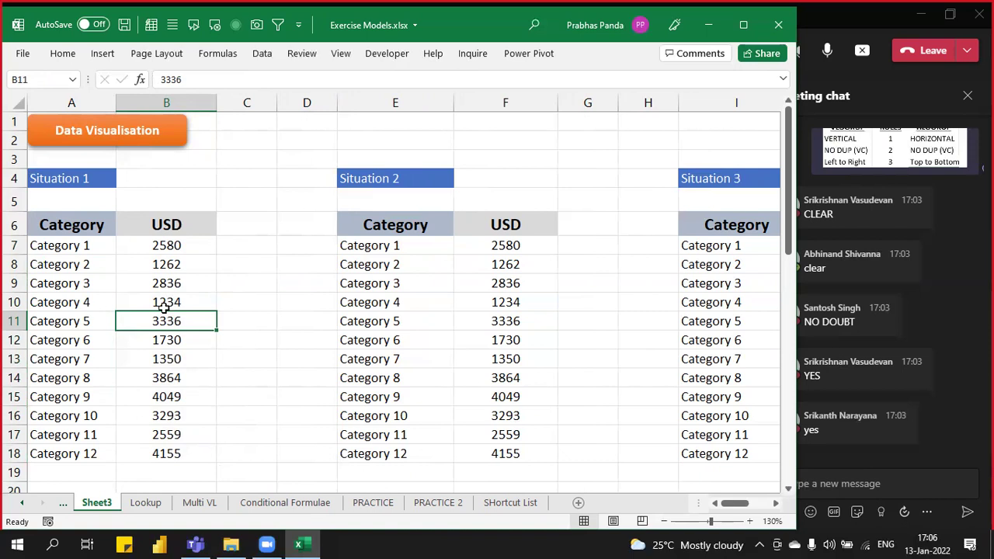
pyautogui.moveTo(276, 103); pyautogui.dragTo(341, 101)
# Step: Add a 'VISUAL' header in C6 with the USD header format, selecting C7:C18 below
pyautogui.click(233, 215)
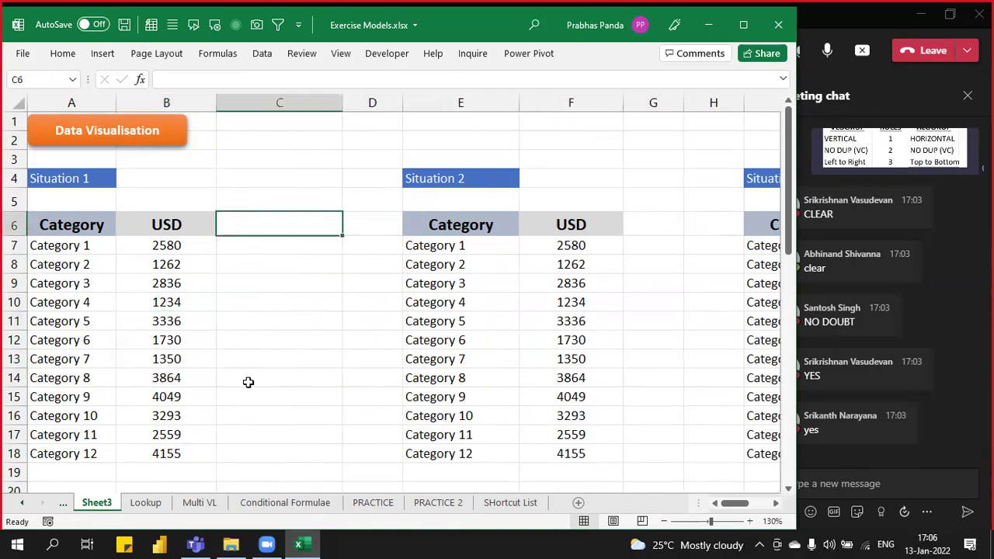
pyautogui.hotkey('ctrl', 'r')
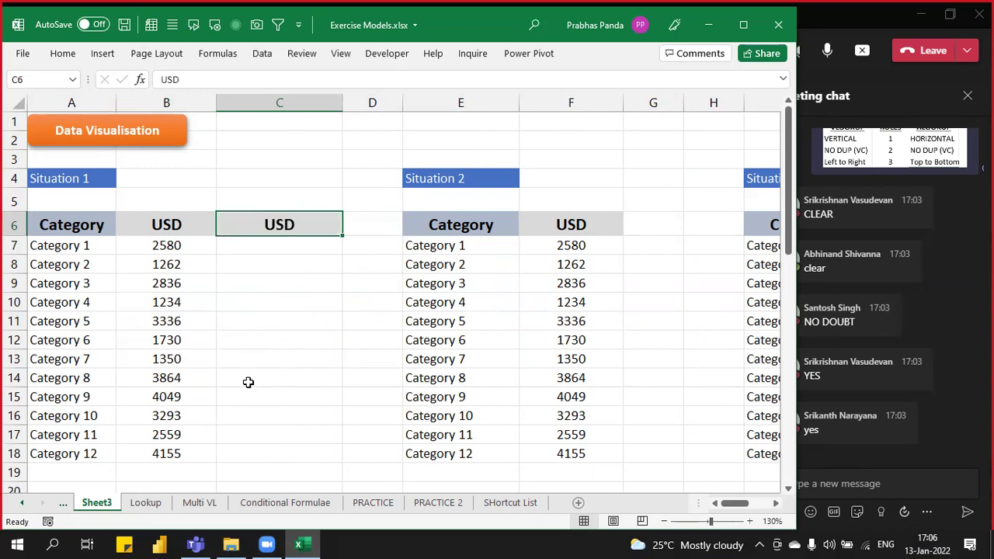
pyautogui.write('visus')
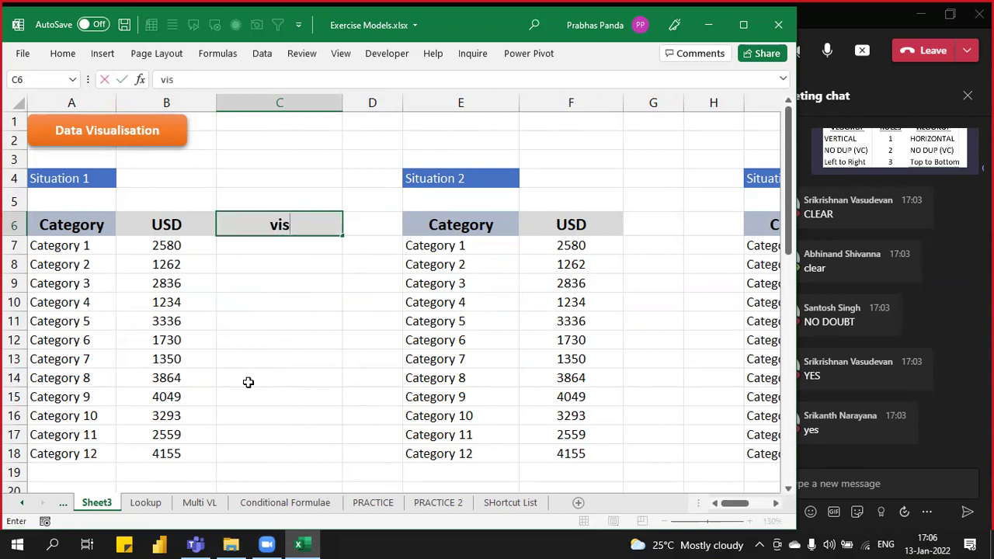
pyautogui.press('BackSpace')
pyautogui.press('BackSpace')
pyautogui.press('BackSpace')
pyautogui.press('BackSpace')
pyautogui.press('BackSpace')
pyautogui.write('VISUAL')
pyautogui.press('Return')
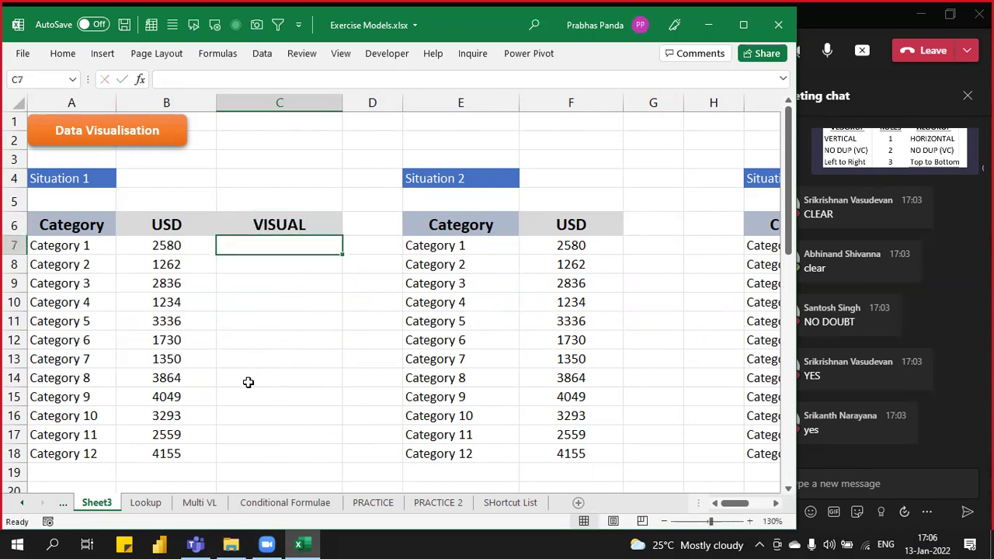
pyautogui.hotkey('shift', 'Down')
pyautogui.hotkey('shift', 'Down')
pyautogui.hotkey('shift', 'Down')
pyautogui.hotkey('shift', 'Down')
pyautogui.hotkey('shift', 'Down')
pyautogui.hotkey('shift', 'Down')
pyautogui.hotkey('shift', 'Down')
pyautogui.hotkey('shift', 'Down')
pyautogui.hotkey('shift', 'Down')
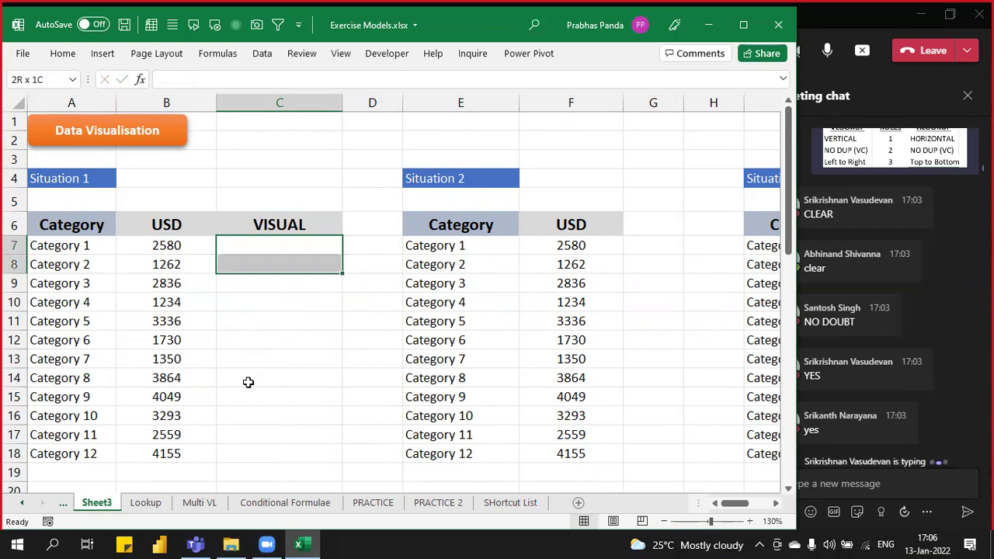
pyautogui.hotkey('shift', 'Down')
pyautogui.hotkey('shift', 'Down')
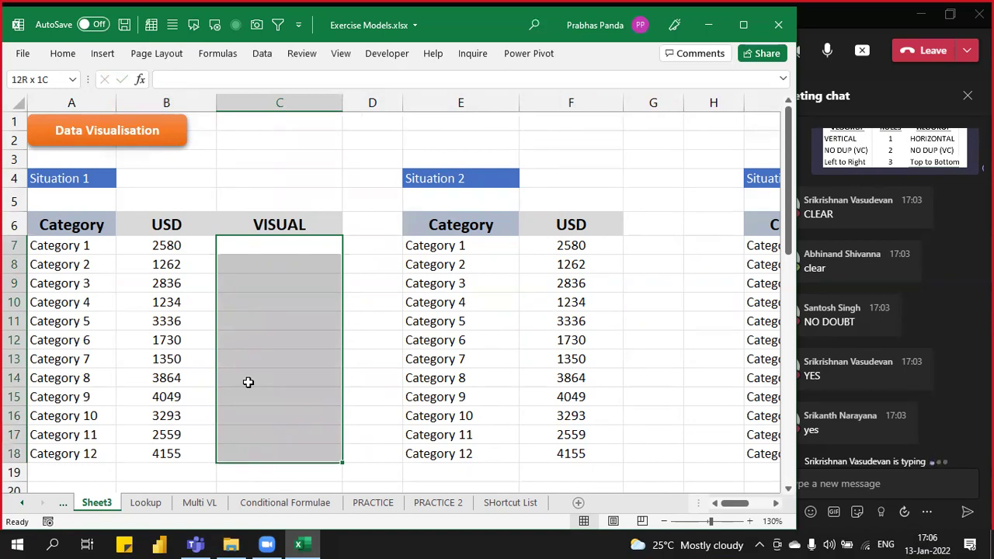
# Step: Fill C7:C18 with =B7-style formulas at once, then compare against the USD values
pyautogui.write('=')
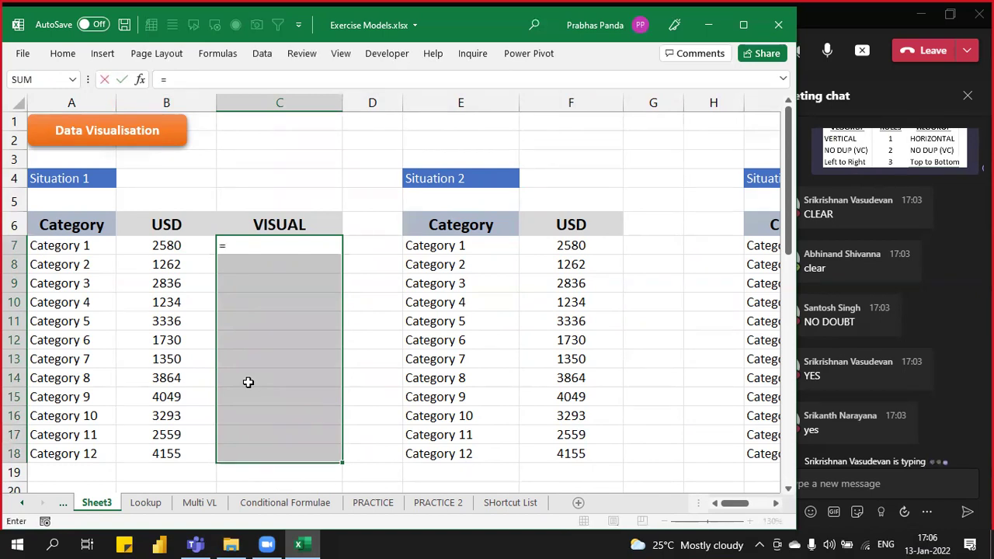
pyautogui.press('Left')
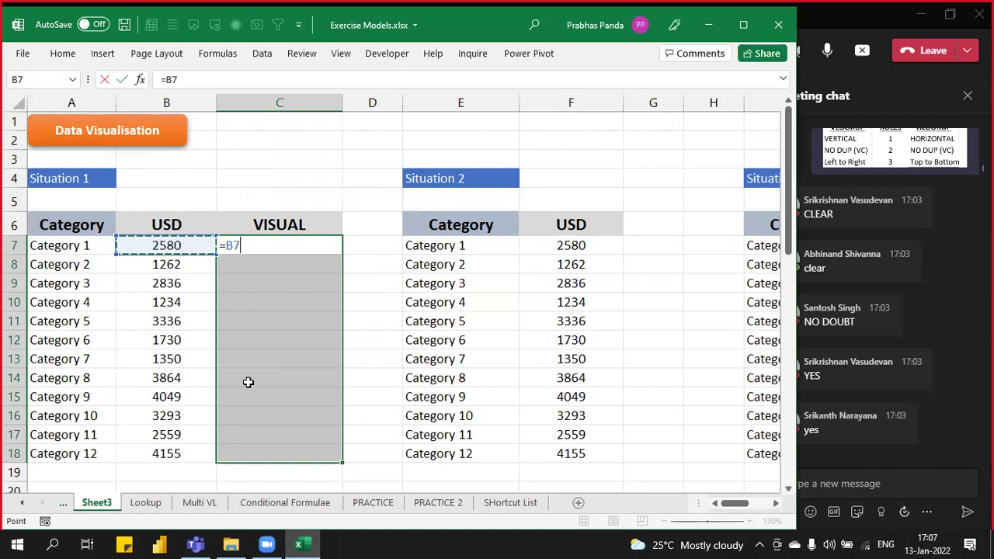
pyautogui.hotkey('ctrl', 'Return')
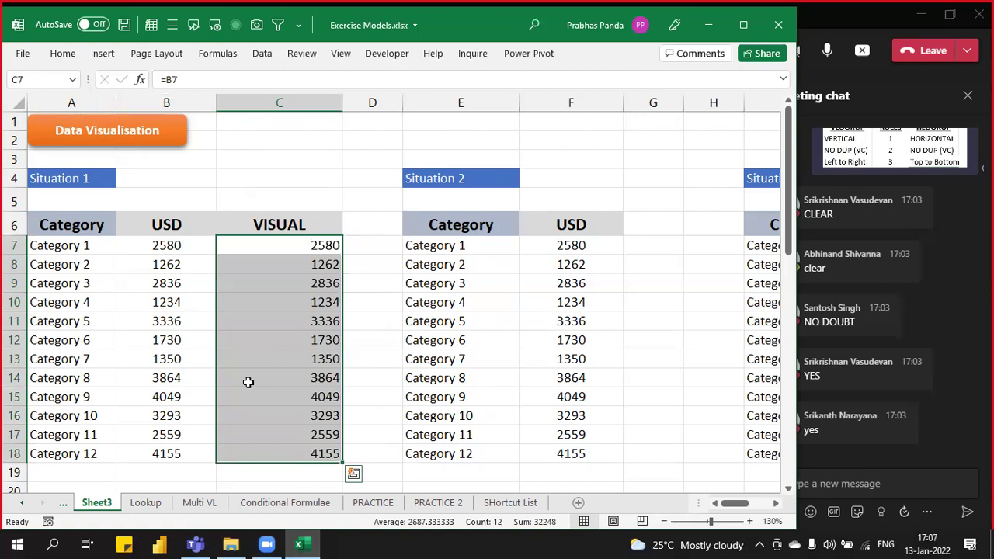
pyautogui.moveTo(158, 245); pyautogui.dragTo(147, 453)
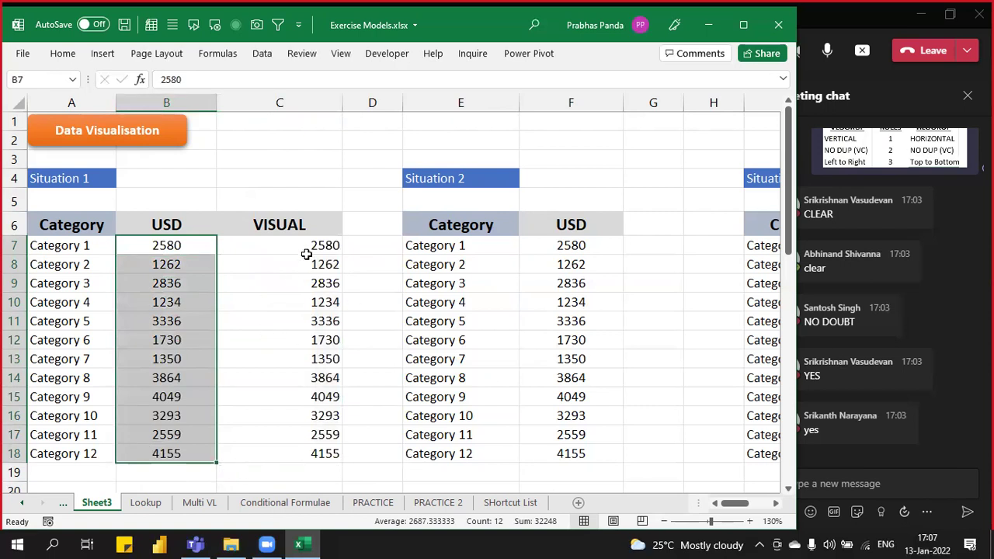
pyautogui.moveTo(300, 246); pyautogui.dragTo(273, 453)
pyautogui.moveTo(172, 245); pyautogui.dragTo(160, 438)
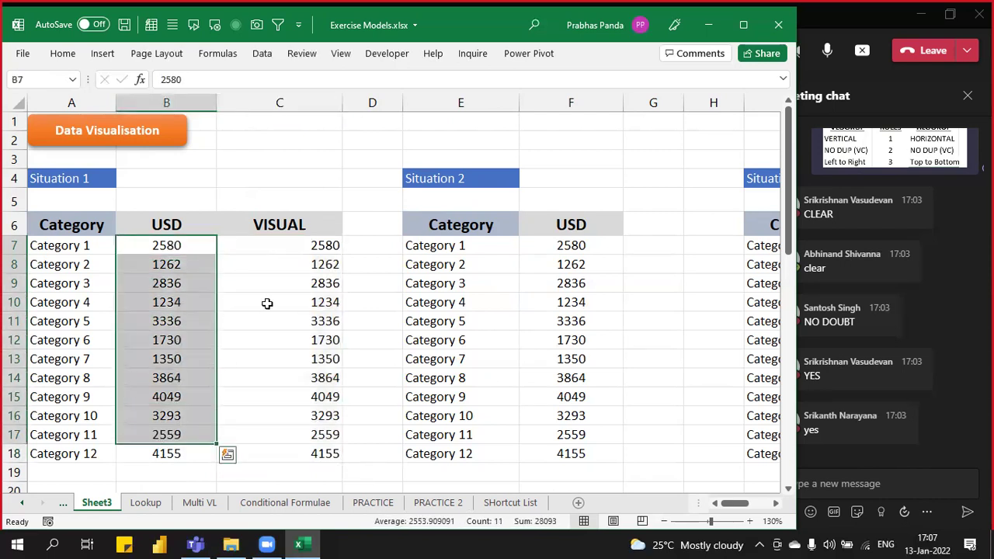
pyautogui.moveTo(278, 246); pyautogui.dragTo(260, 446)
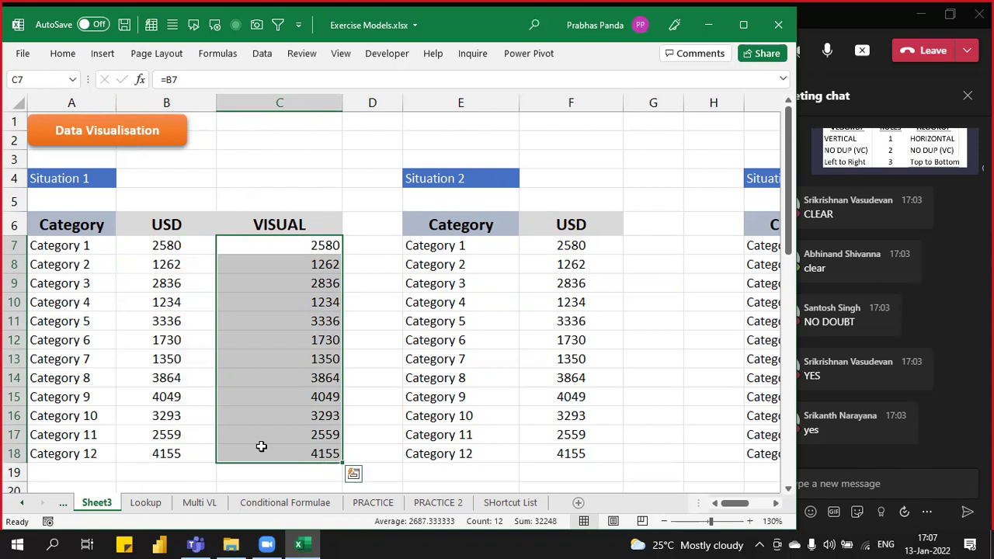
# Step: Apply Light Blue gradient-fill data bars to C7:C18 through Conditional Formatting > Data Bars
pyautogui.click(56, 54)
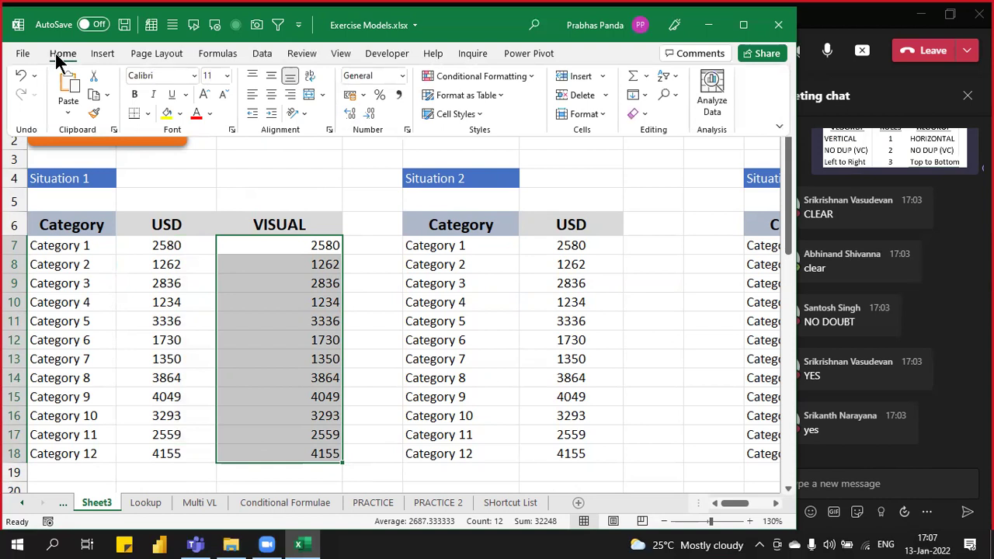
pyautogui.click(528, 76)
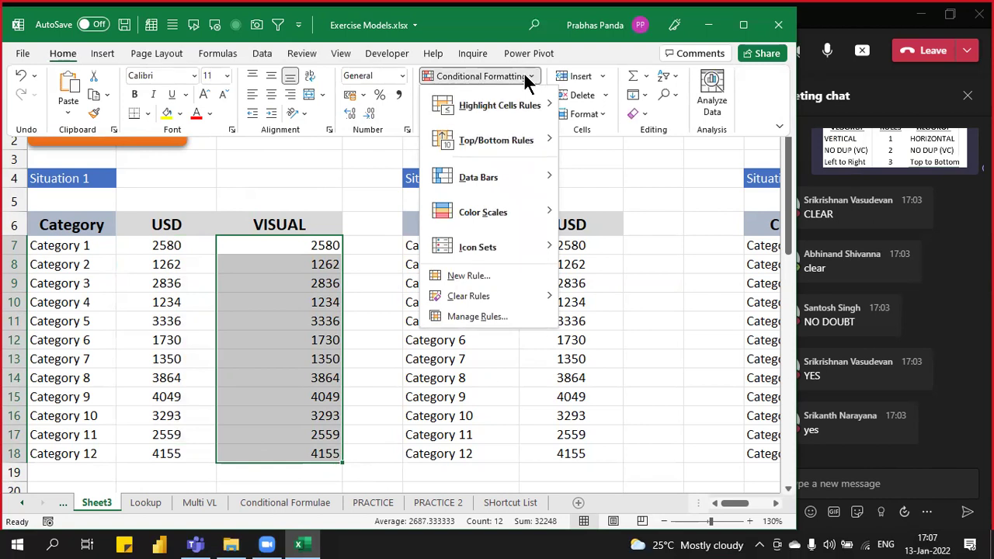
pyautogui.moveTo(541, 186)
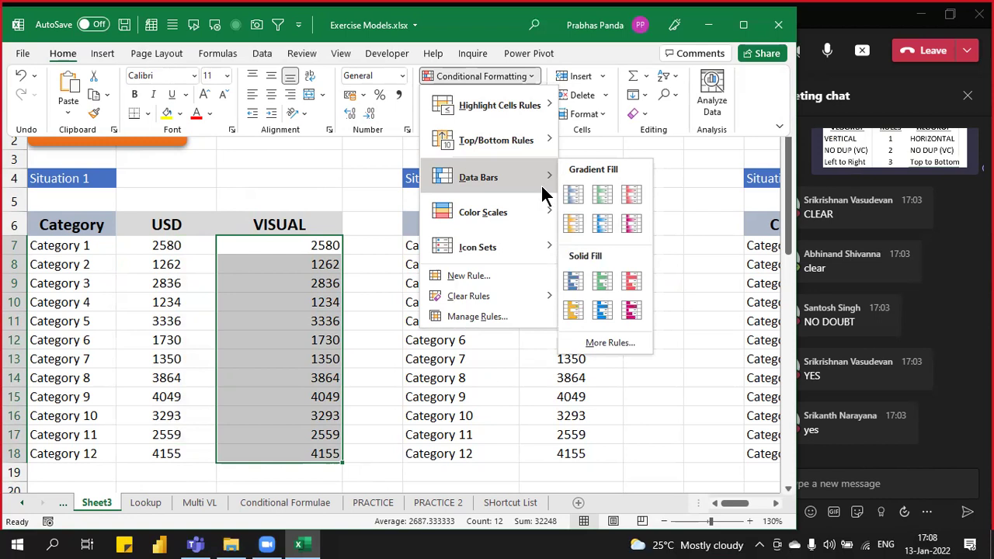
pyautogui.click(604, 225)
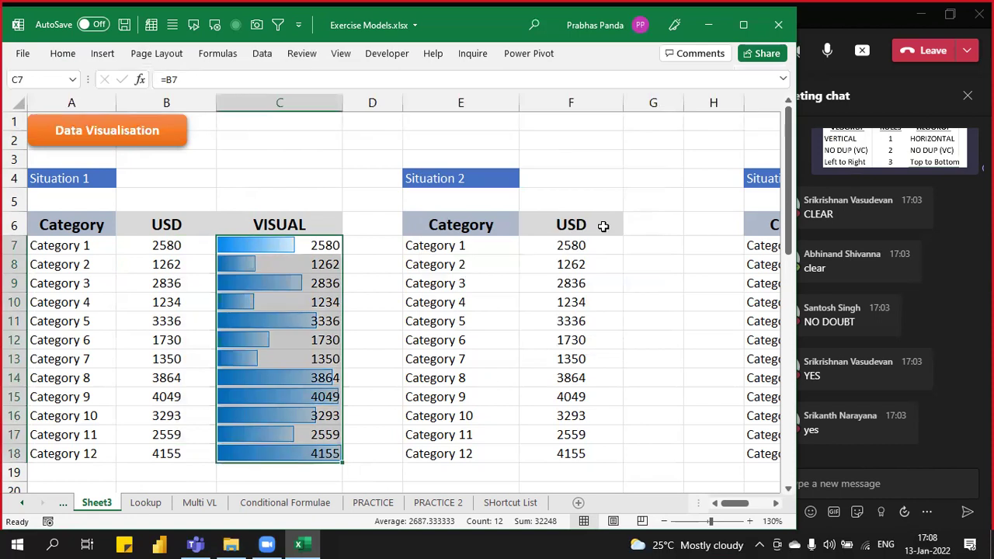
pyautogui.click(270, 181)
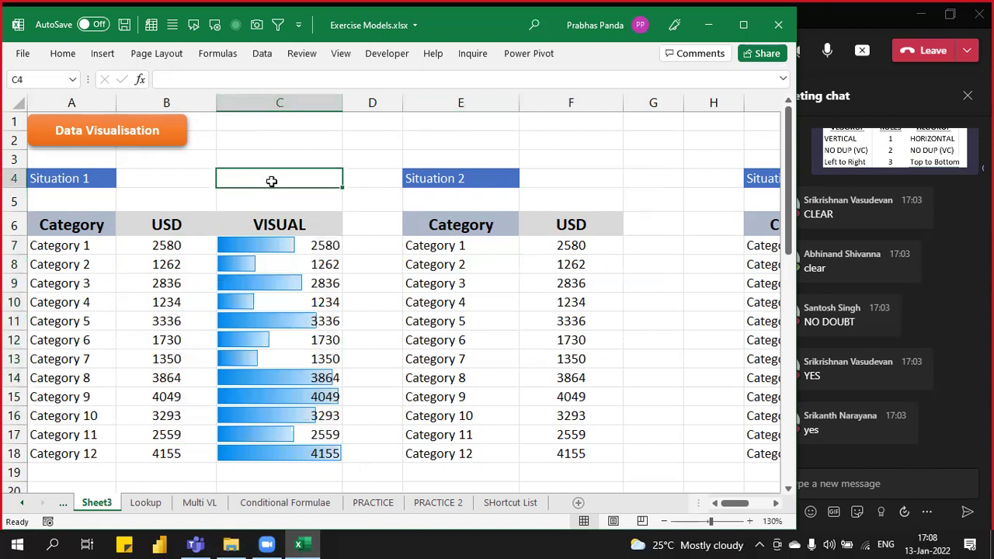
pyautogui.moveTo(322, 246); pyautogui.dragTo(307, 456)
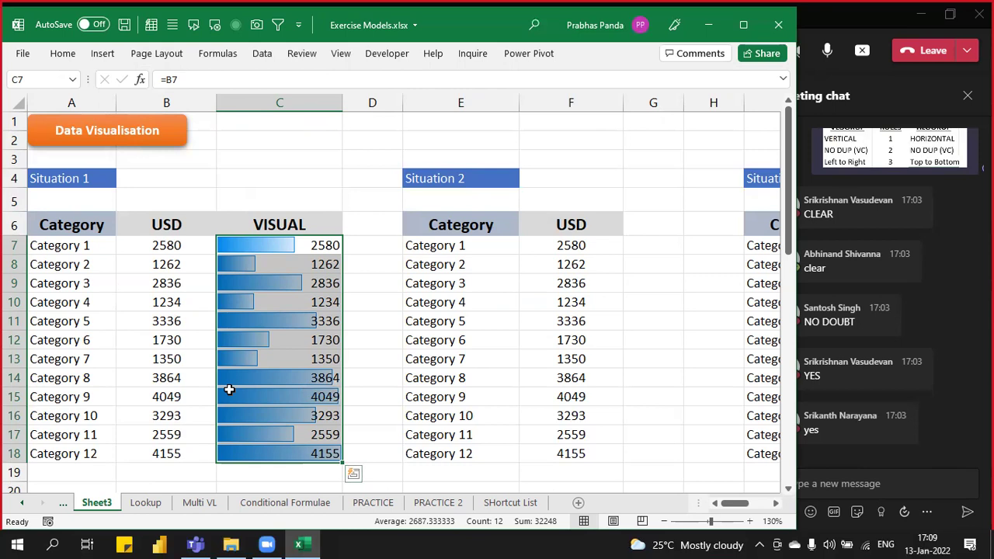
pyautogui.click(276, 244)
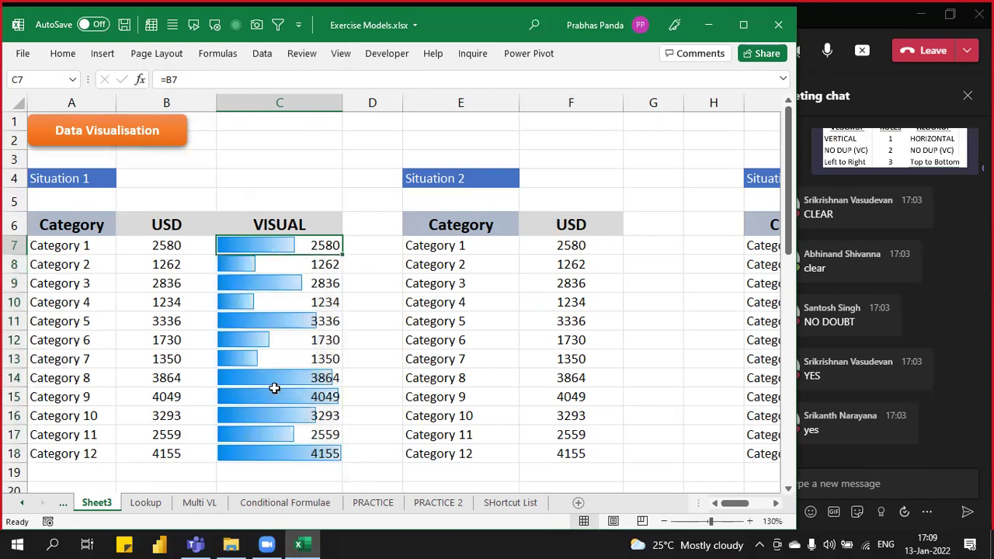
pyautogui.moveTo(287, 246); pyautogui.dragTo(268, 448)
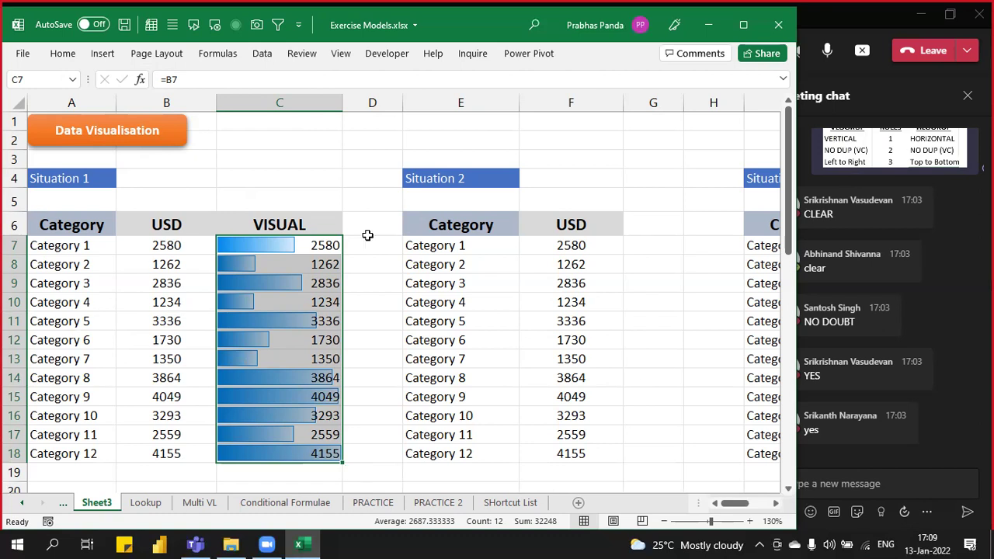
pyautogui.moveTo(326, 245); pyautogui.dragTo(298, 448)
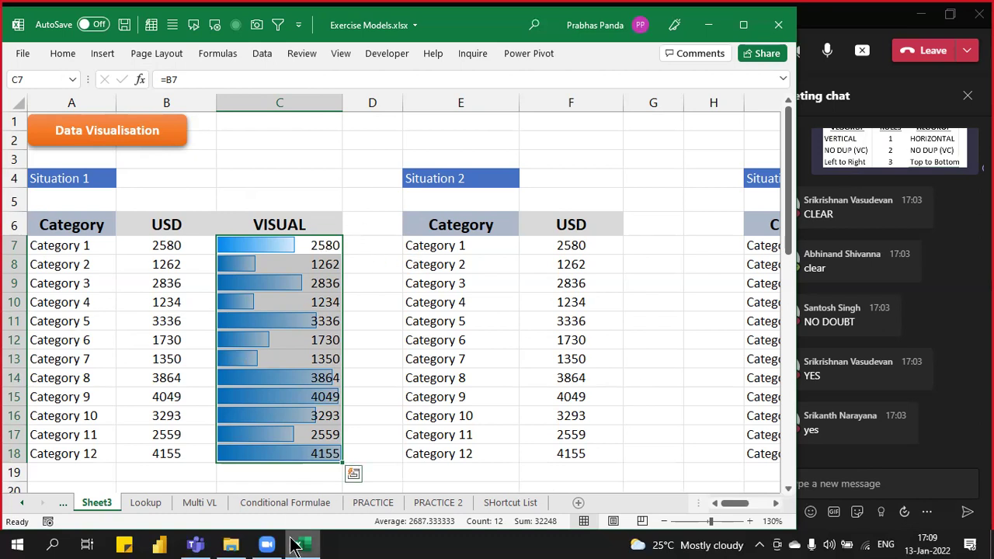
pyautogui.moveTo(296, 546)
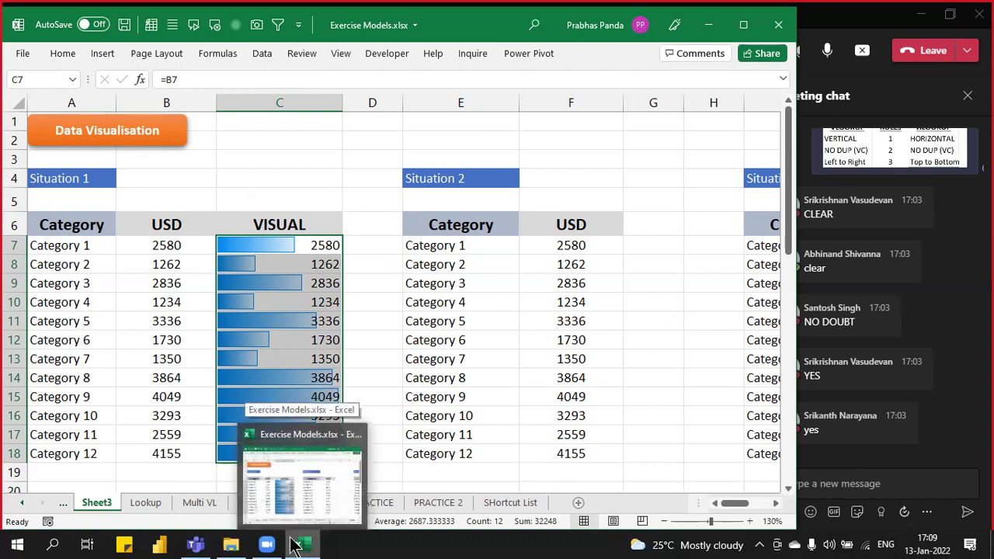
# Step: Open Conditional Formatting > Manage Rules to view the VISUAL column's data bar rules
pyautogui.click(64, 54)
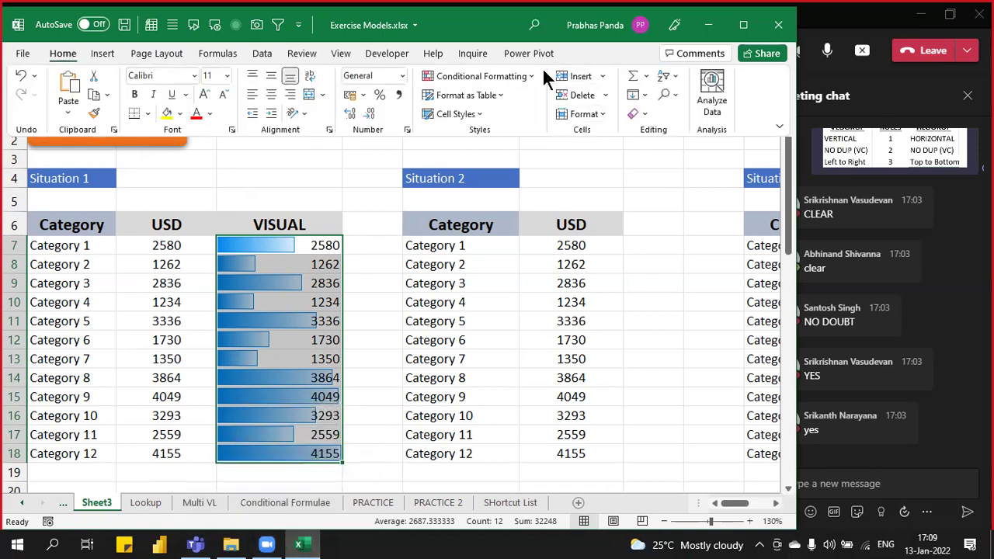
pyautogui.click(522, 76)
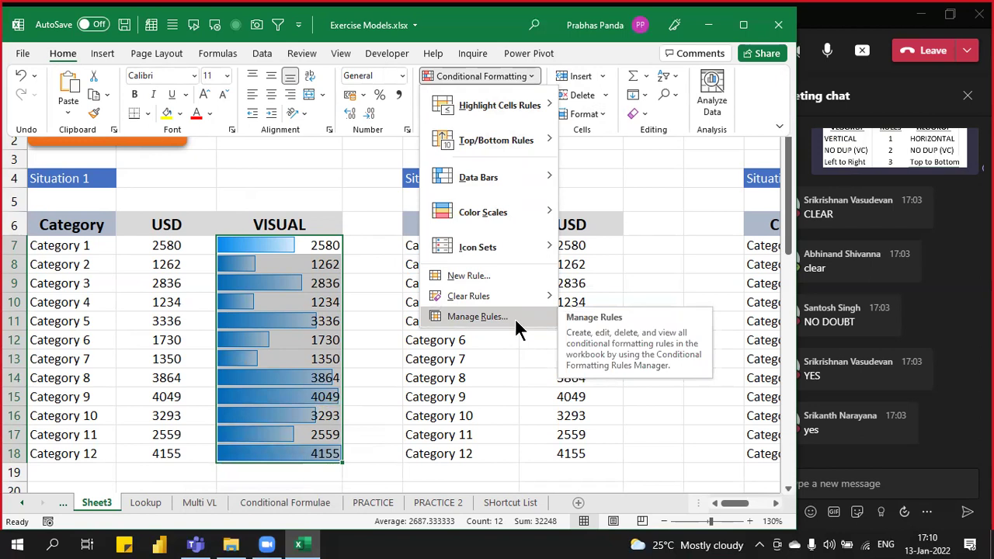
pyautogui.click(477, 316)
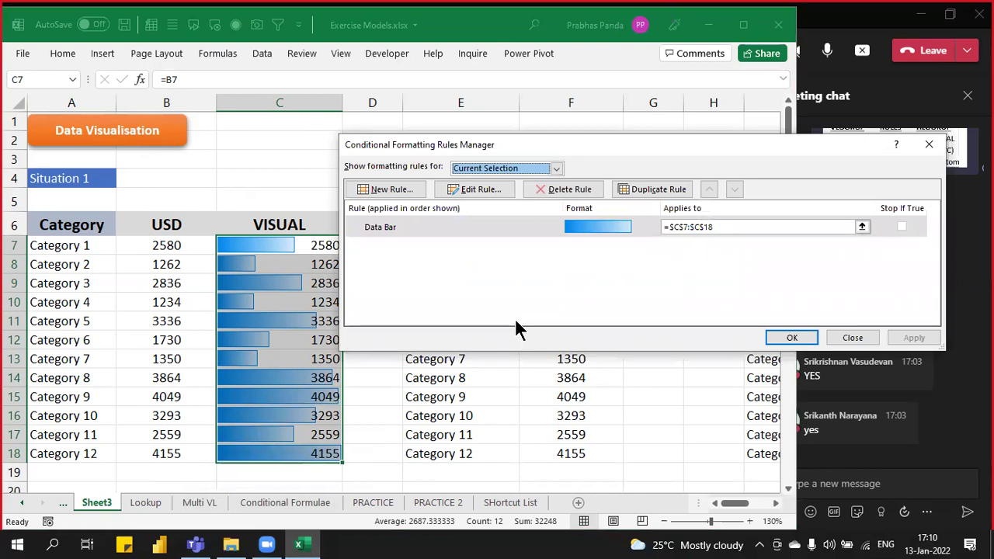
# Step: Select the Data Bar rule applied to C7:C18 and open it in Edit Formatting Rule
pyautogui.click(469, 188)
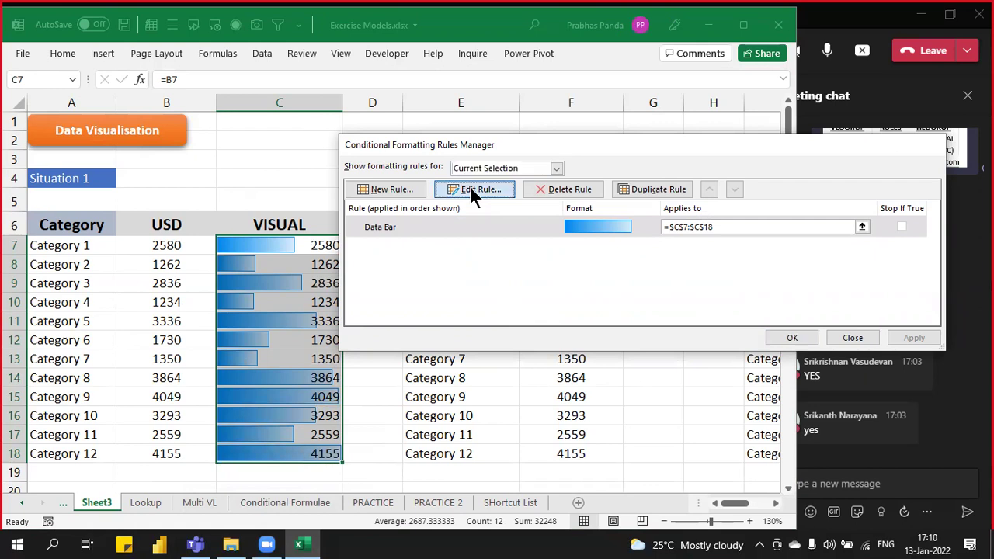
# Step: Set the C7:C18 Data Bar rule to Show Bar Only so the VISUAL cells hide their numbers
pyautogui.moveTo(598, 76); pyautogui.dragTo(544, 50)
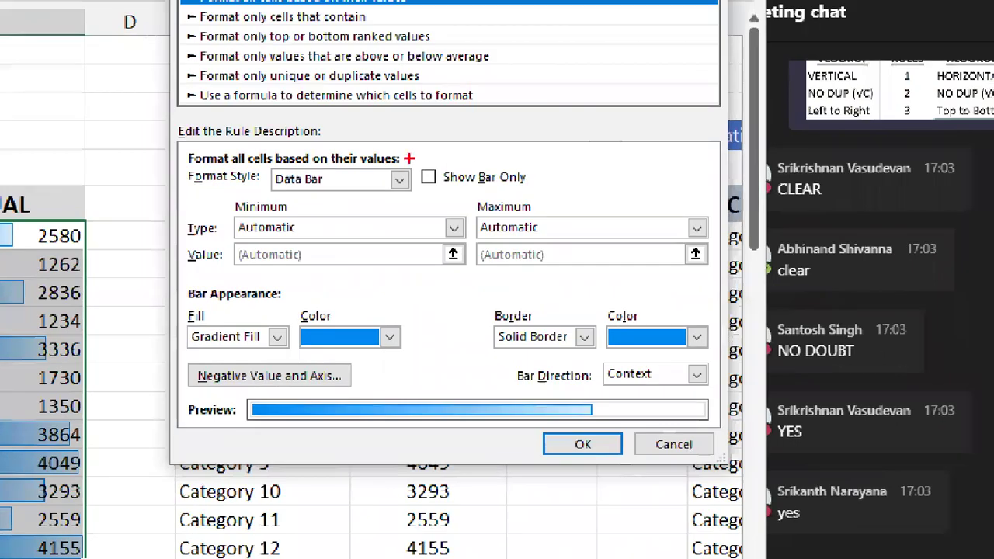
pyautogui.moveTo(409, 157); pyautogui.dragTo(545, 206)
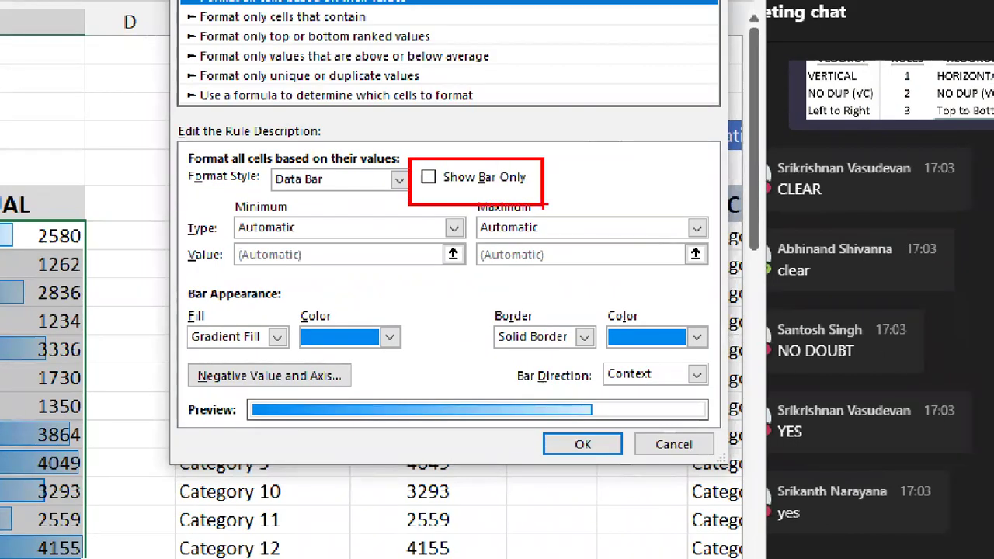
pyautogui.press('Escape')
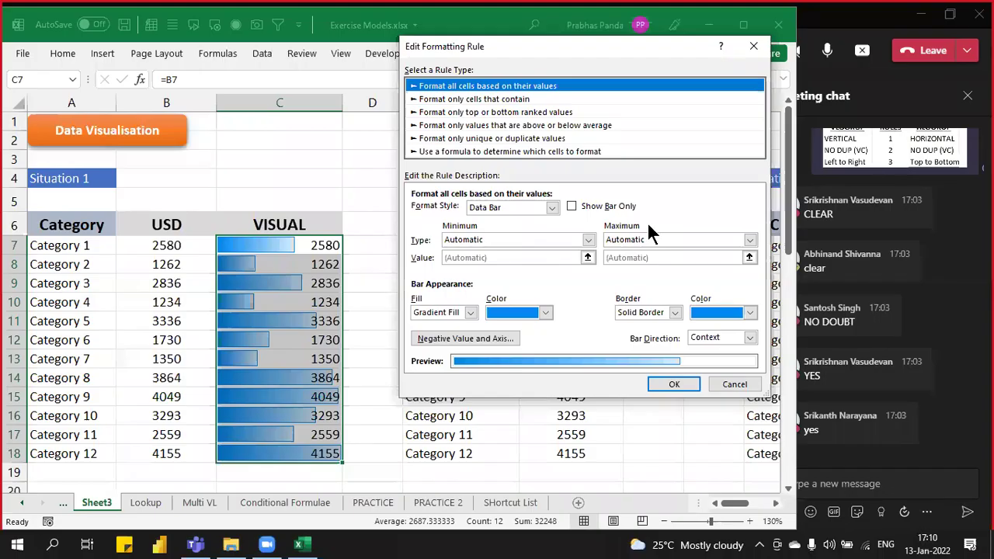
pyautogui.click(629, 204)
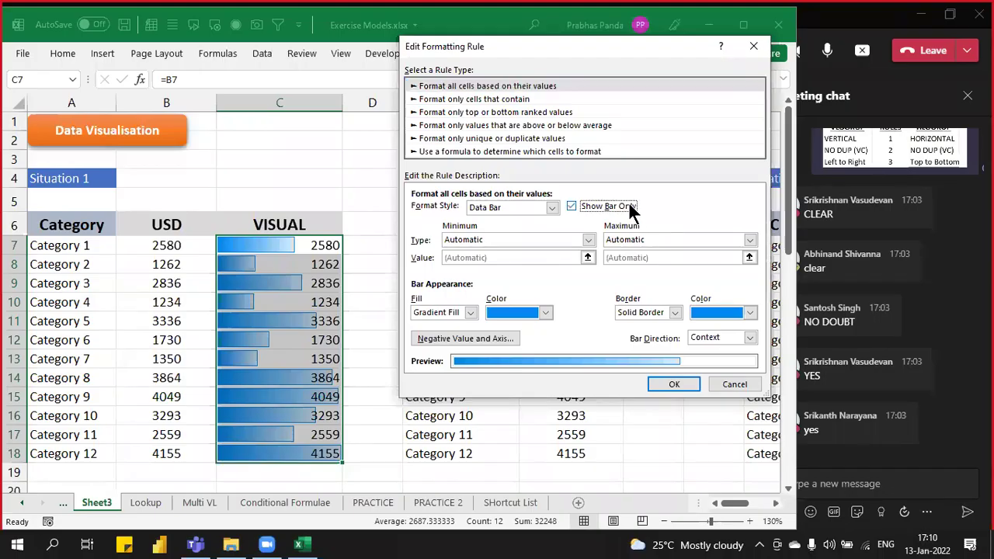
pyautogui.click(673, 384)
# Step: Close the rules manager, then select the Situation 1 table A6:C18 with data bars and copy it
pyautogui.click(787, 339)
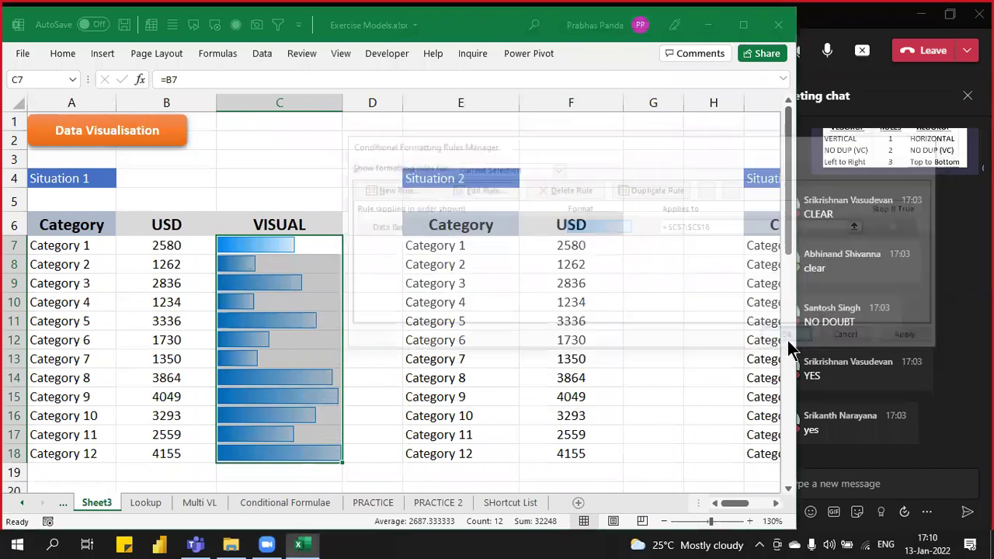
pyautogui.click(394, 327)
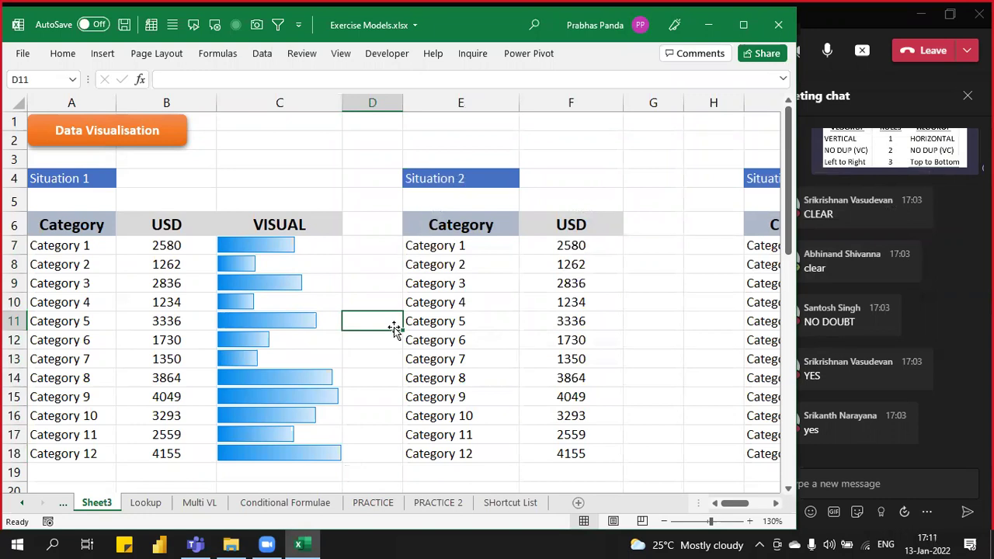
pyautogui.click(187, 99)
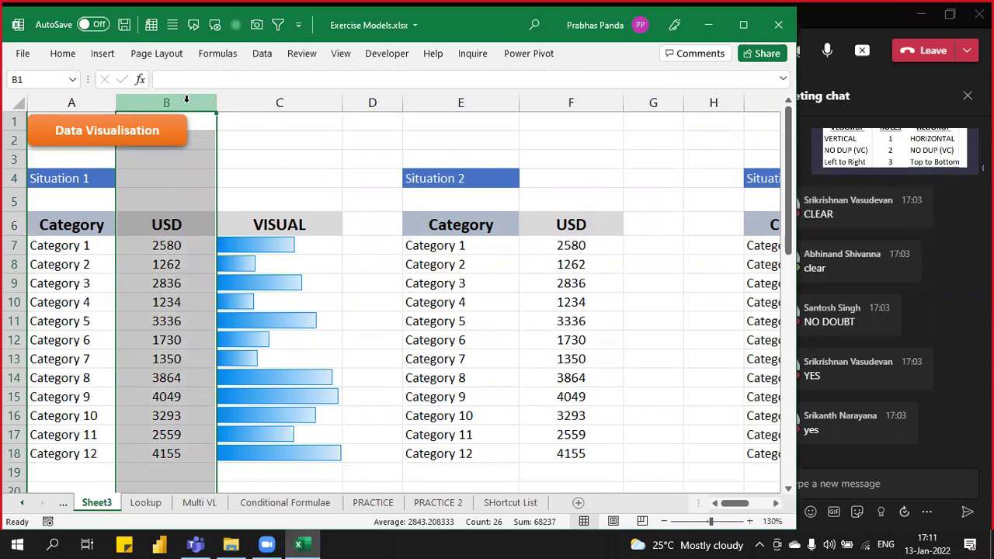
pyautogui.click(310, 97)
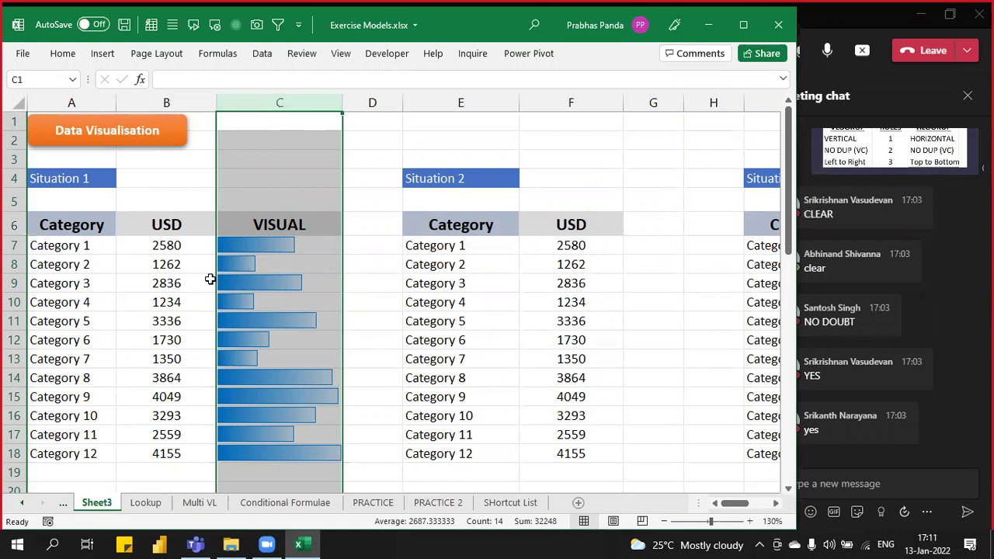
pyautogui.click(164, 328)
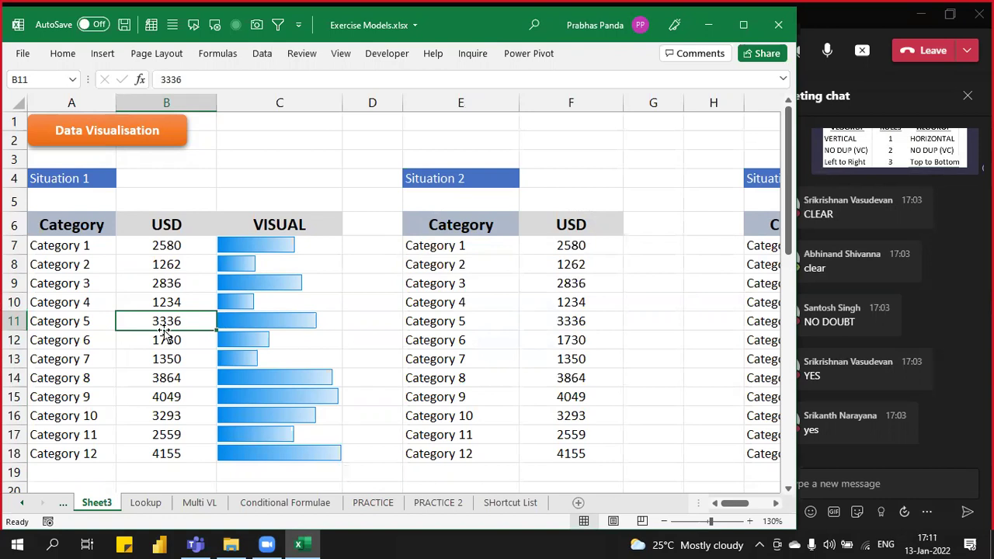
pyautogui.moveTo(68, 233); pyautogui.dragTo(323, 456)
pyautogui.hotkey('ctrl', 'c')
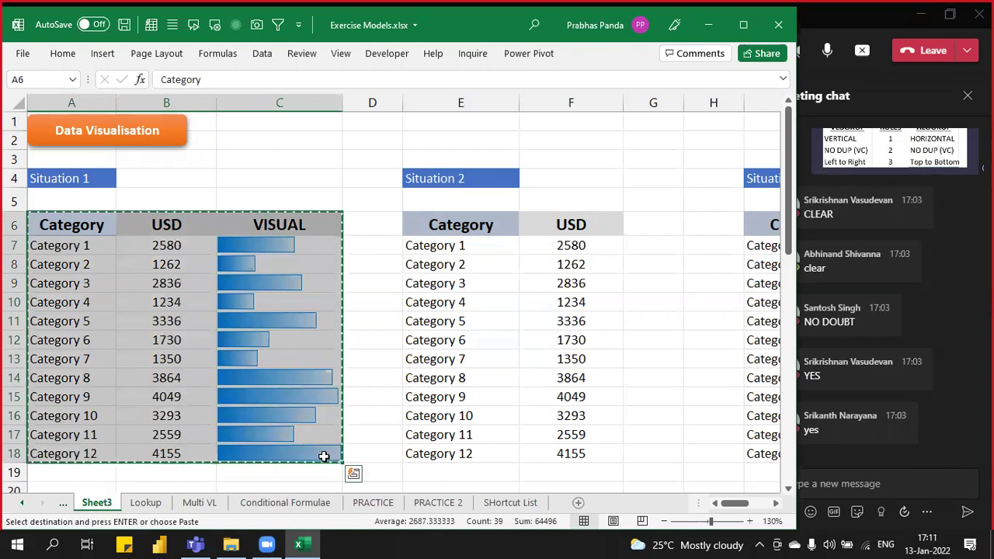
# Step: Launch PowerPoint from Start search and delete the slide's title and subtitle placeholders
pyautogui.press('super')
pyautogui.write('POWE')
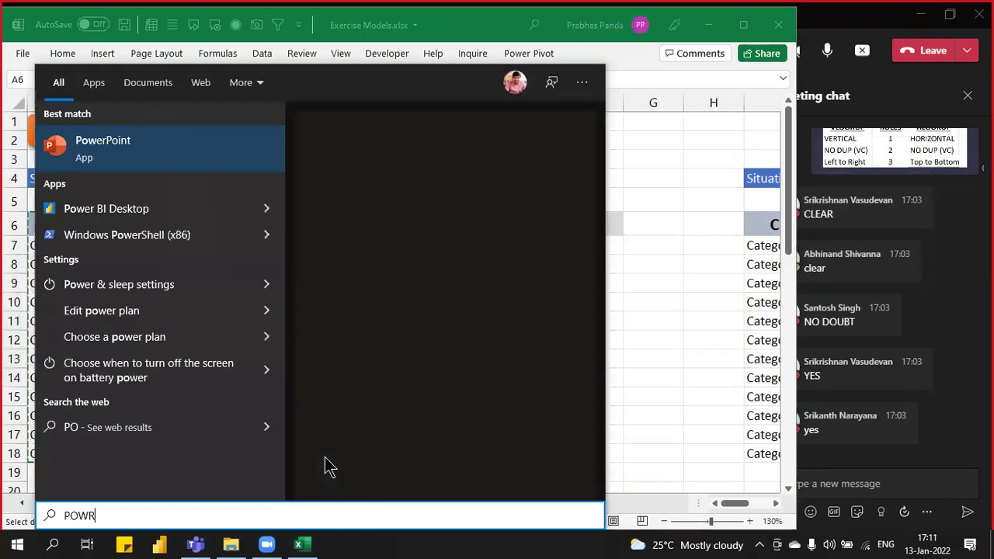
pyautogui.press('Return')
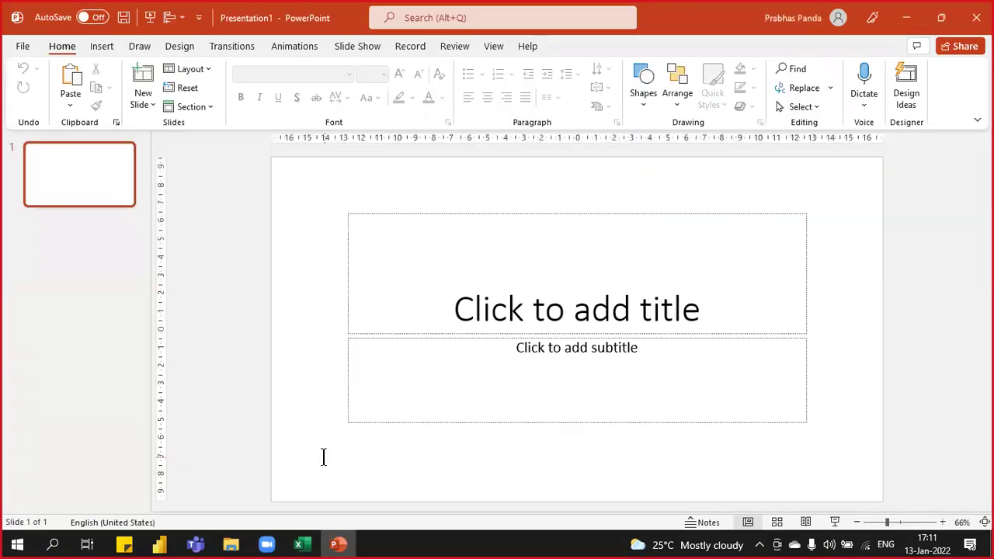
pyautogui.hotkey('ctrl', 'a')
pyautogui.press('Delete')
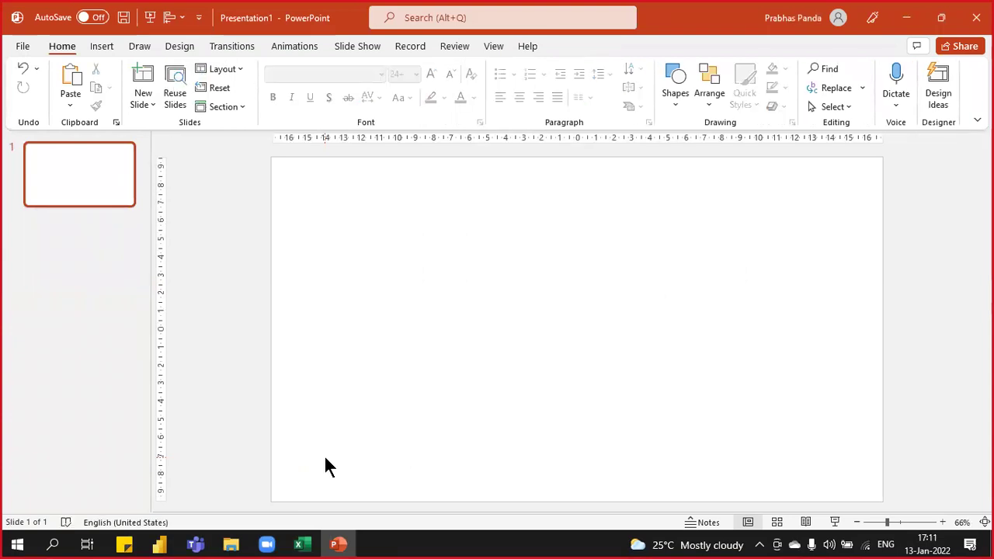
# Step: Paste the Excel table as a picture, apply the first Design Idea, and minimise PowerPoint
pyautogui.rightClick(356, 206)
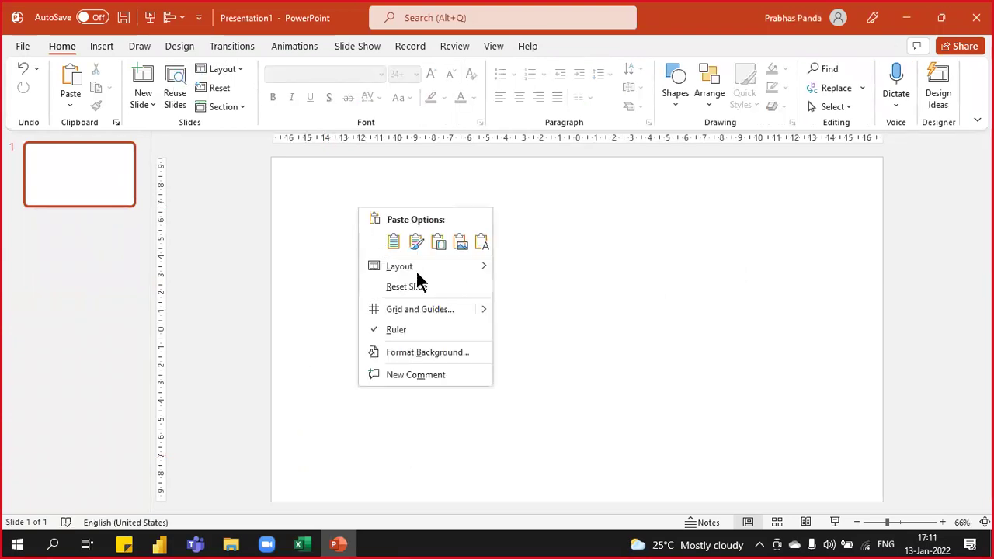
pyautogui.click(463, 242)
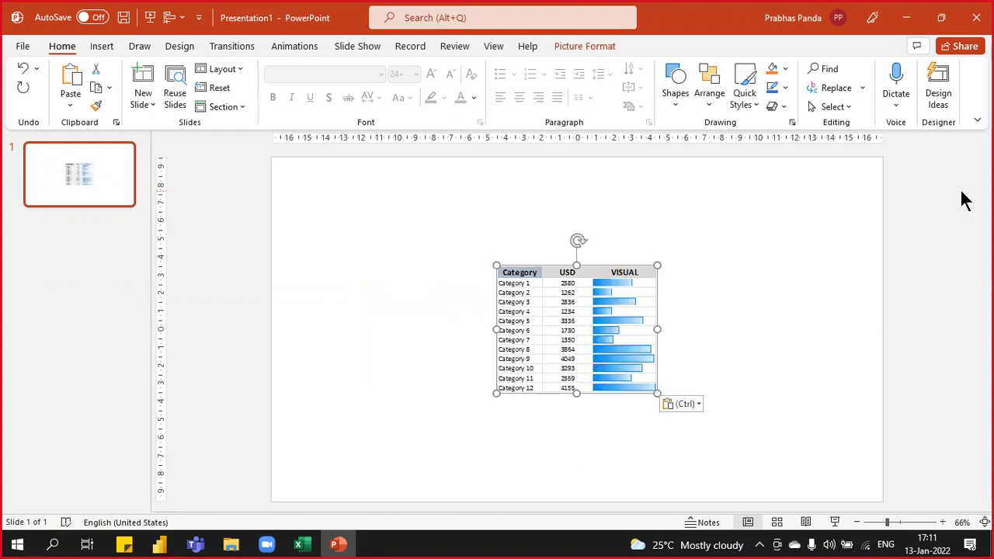
pyautogui.click(910, 210)
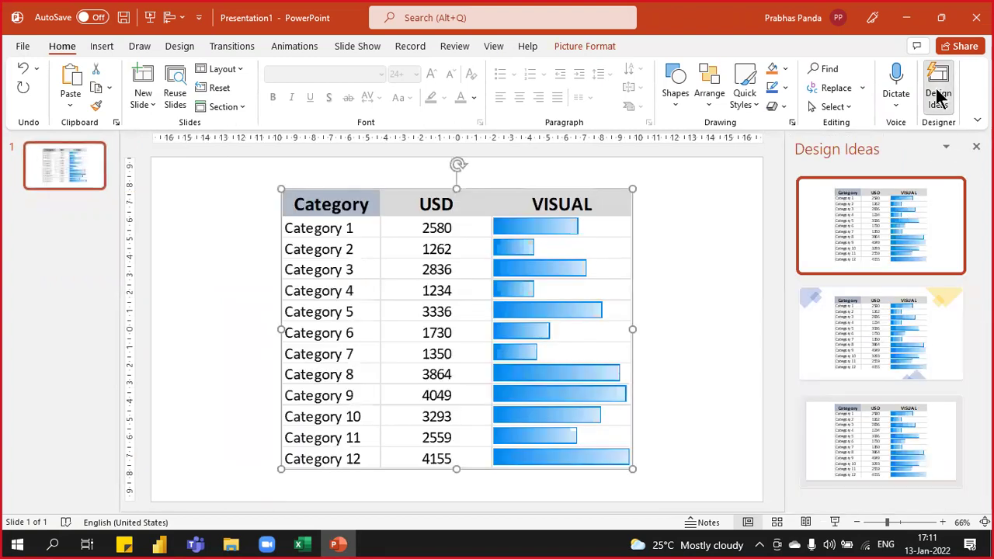
pyautogui.click(939, 94)
pyautogui.click(808, 220)
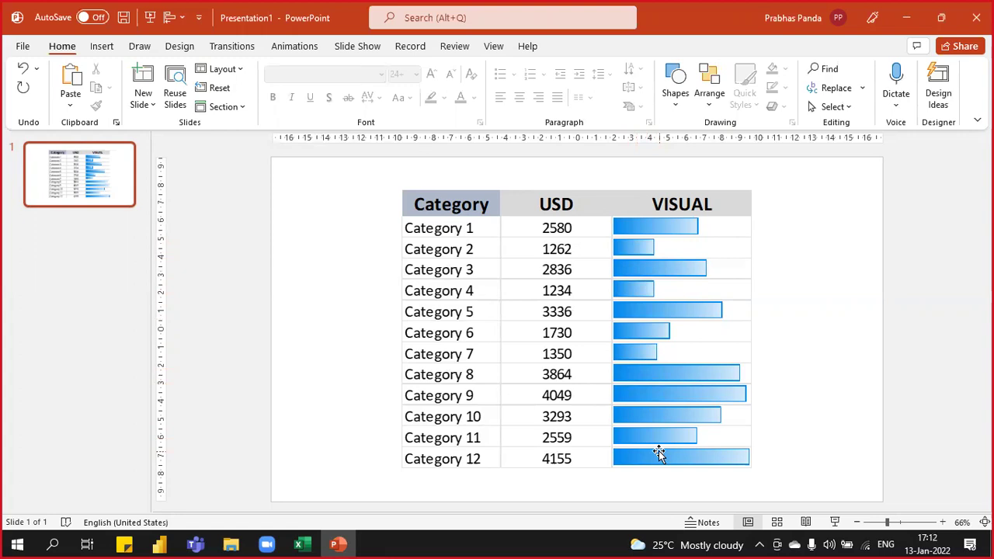
pyautogui.click(906, 17)
# Step: Enter the bold note 'HOME---- CONDITONAL FORMATTING--- DATA BARS' in cell A5
pyautogui.click(31, 202)
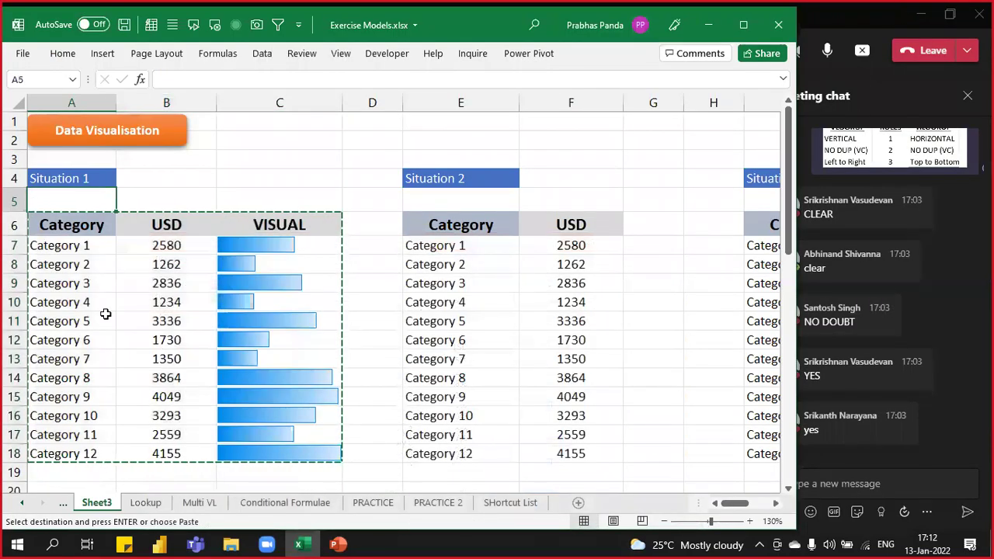
pyautogui.press('Escape')
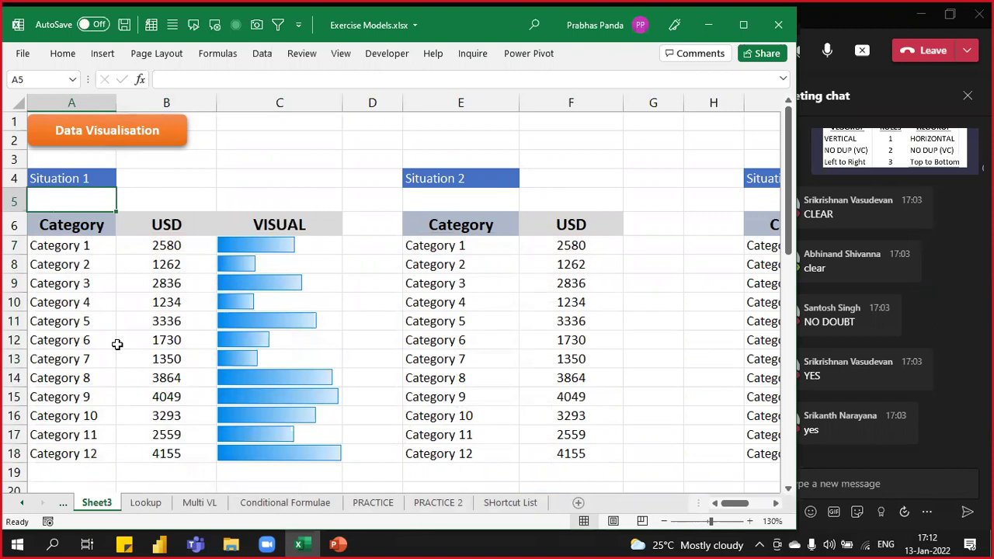
pyautogui.write('HOME---- CONDITONAL FORMAA')
pyautogui.press('BackSpace')
pyautogui.write('TTING--- DATA BARS')
pyautogui.press('Return')
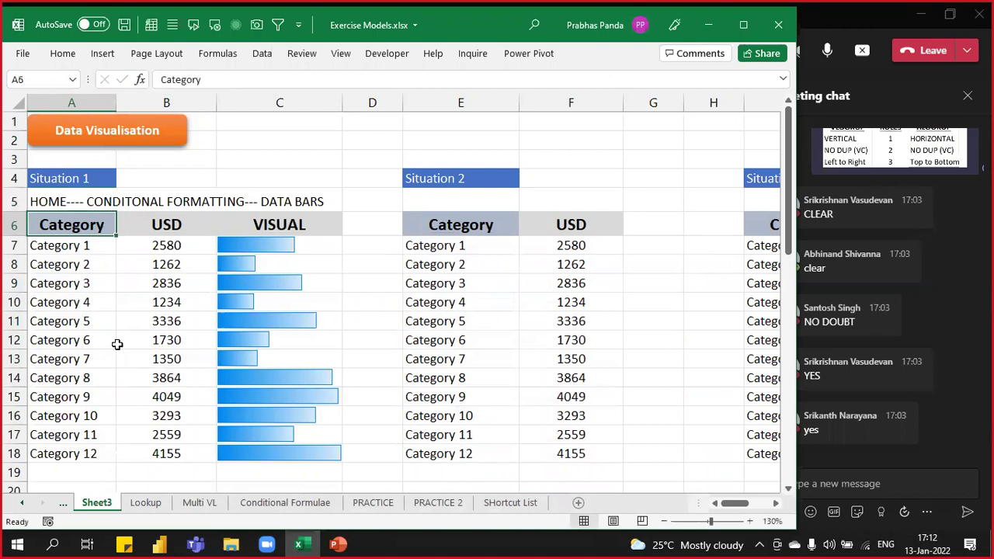
pyautogui.press('Up')
pyautogui.hotkey('ctrl', 'b')
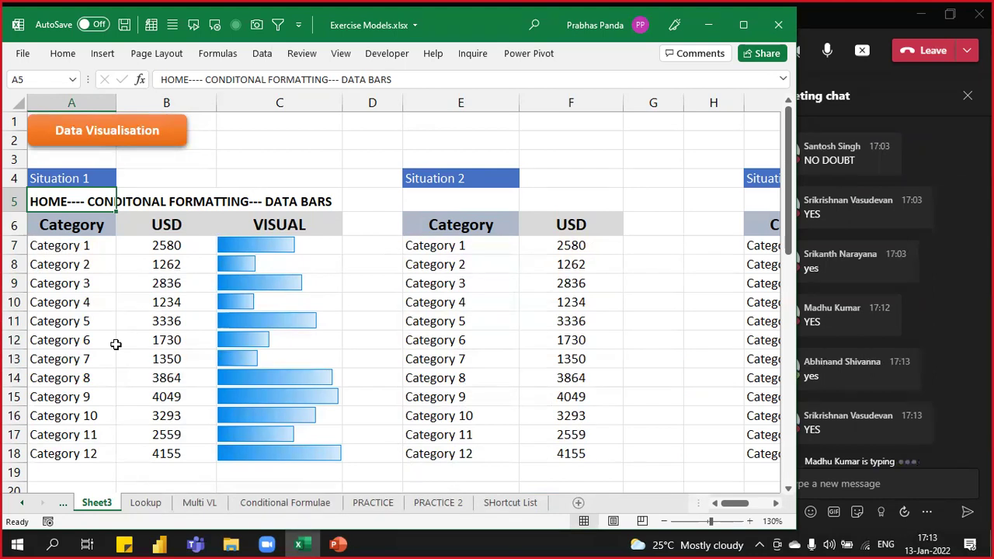
pyautogui.moveTo(63, 225); pyautogui.dragTo(132, 455)
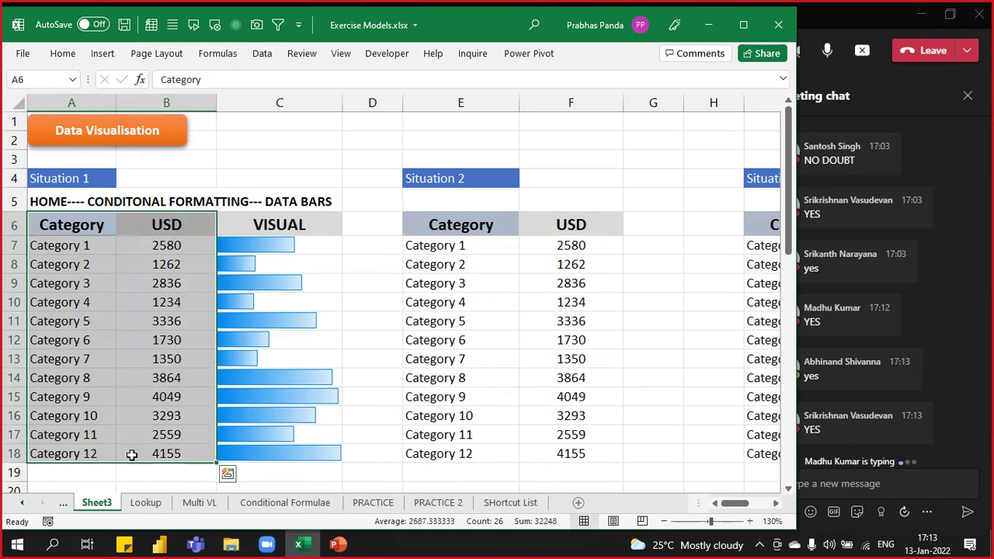
# Step: Custom-sort A6:B18 by USD, Largest to Smallest, putting Category 12 (4155) first
pyautogui.rightClick(106, 266)
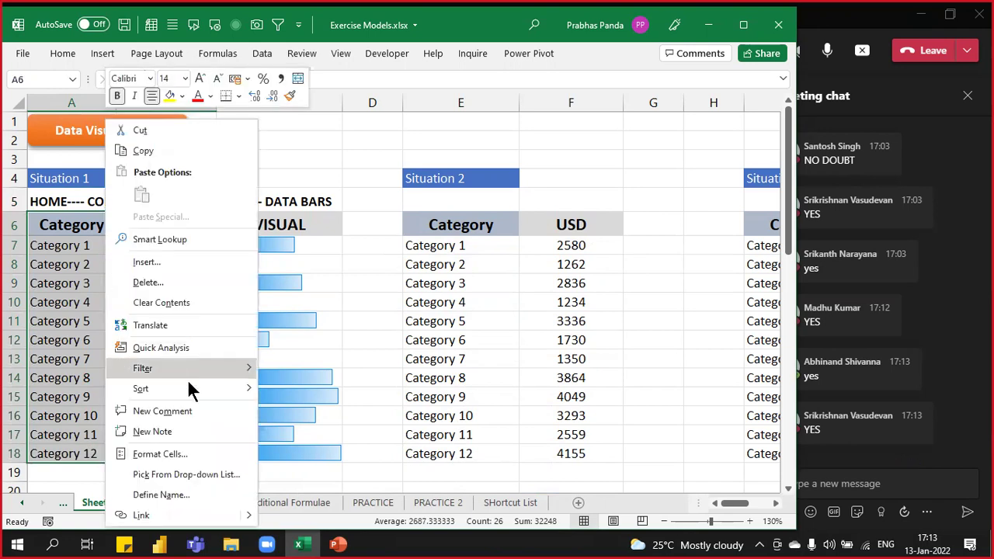
pyautogui.moveTo(192, 388)
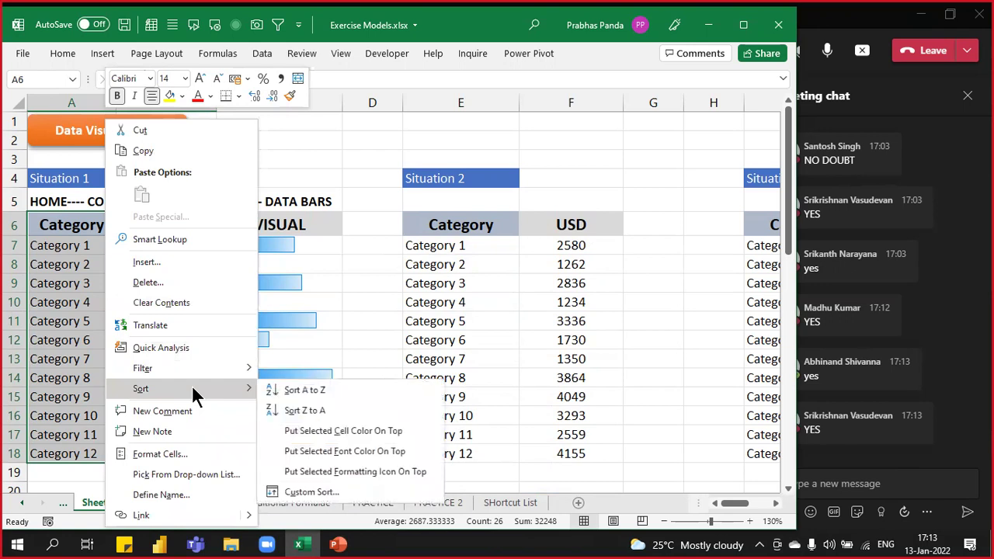
pyautogui.click(345, 489)
pyautogui.click(490, 197)
pyautogui.click(492, 218)
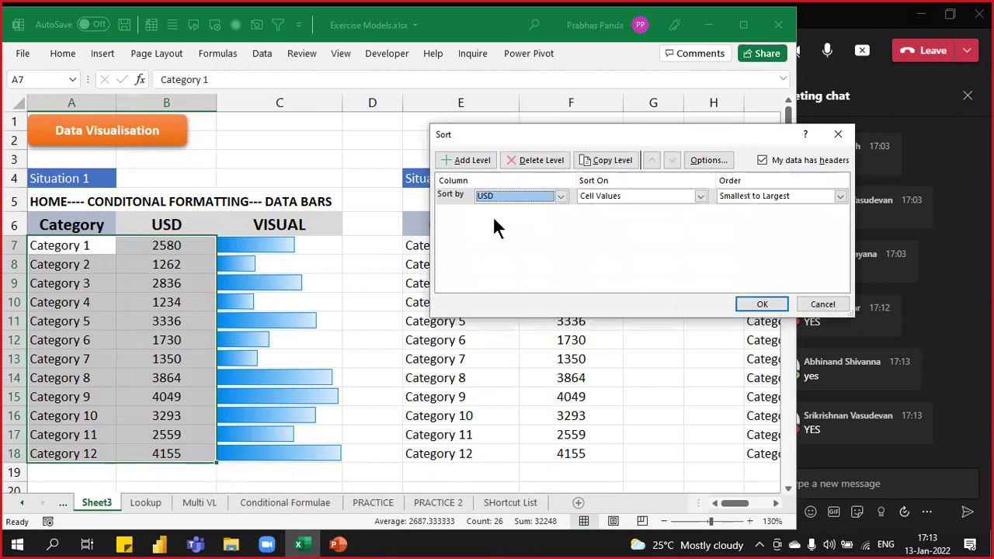
pyautogui.click(736, 198)
pyautogui.click(741, 219)
pyautogui.click(743, 301)
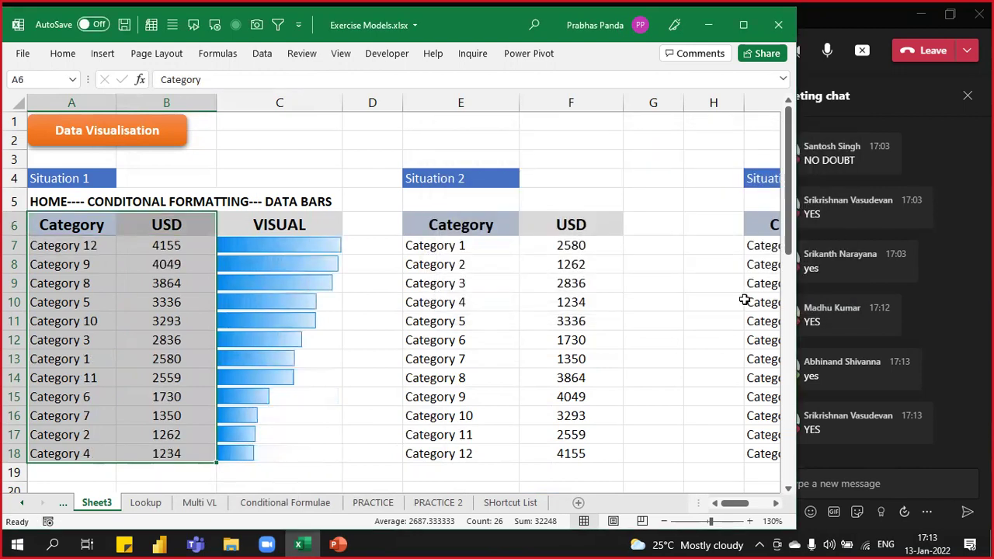
pyautogui.click(354, 401)
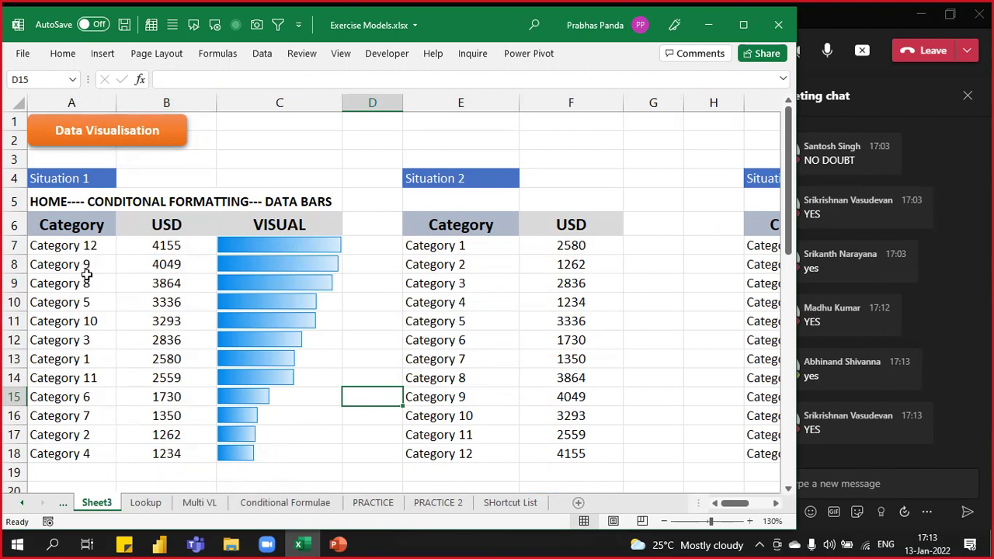
pyautogui.click(70, 247)
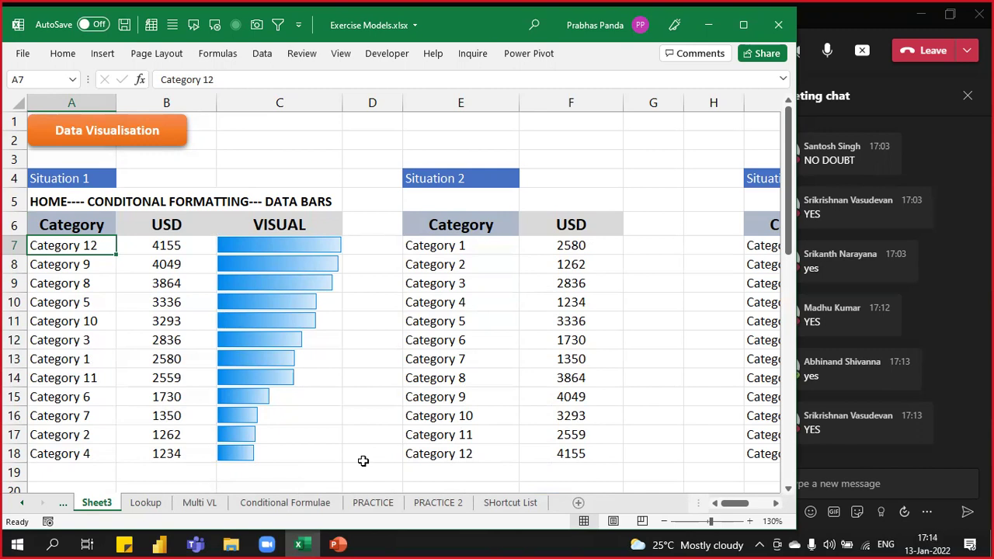
# Step: Reselect the sorted Situation 1 table A6:C18 with its data bars and copy it
pyautogui.moveTo(77, 220); pyautogui.dragTo(138, 453)
pyautogui.rightClick(184, 230)
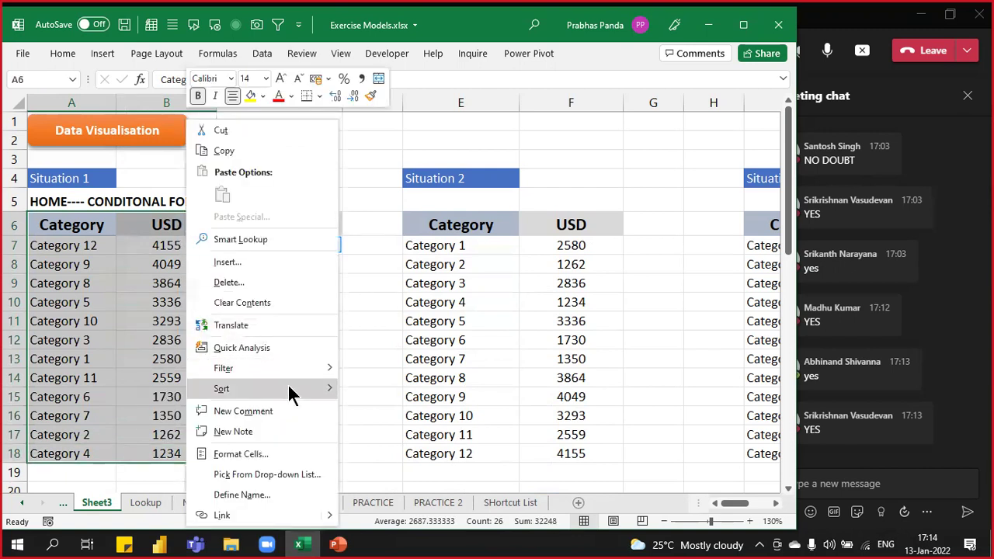
pyautogui.moveTo(289, 392)
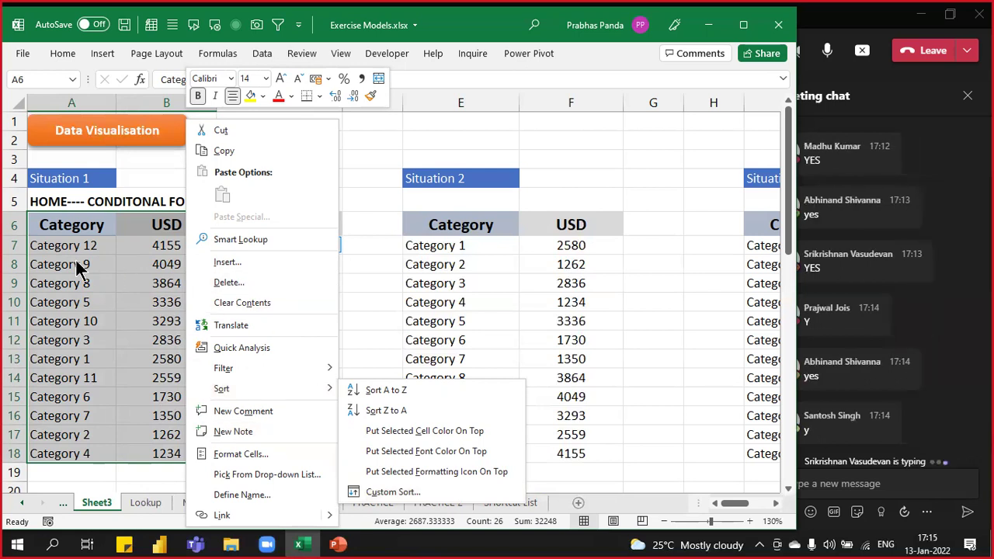
pyautogui.press('Escape')
pyautogui.press('Escape')
pyautogui.moveTo(78, 223); pyautogui.dragTo(251, 452)
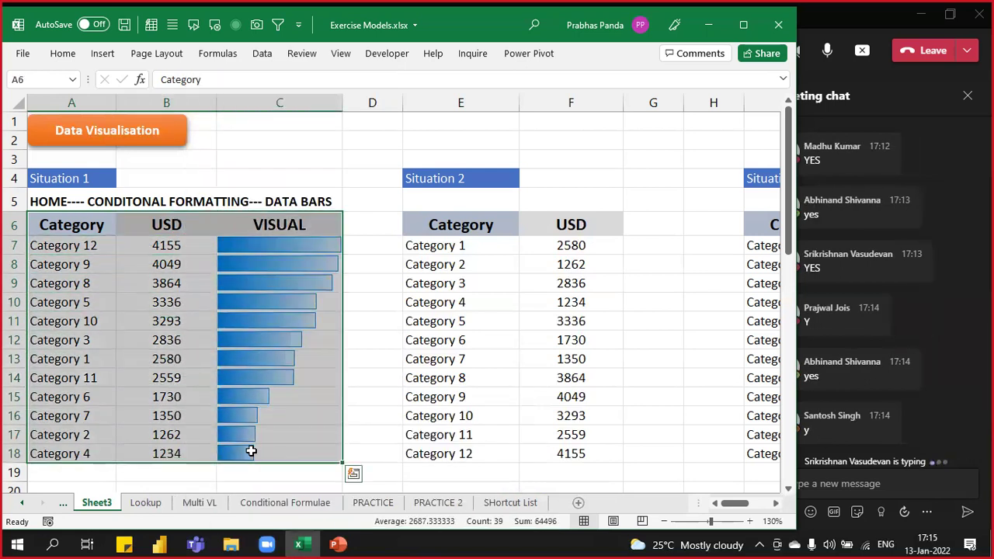
pyautogui.hotkey('ctrl', 'c')
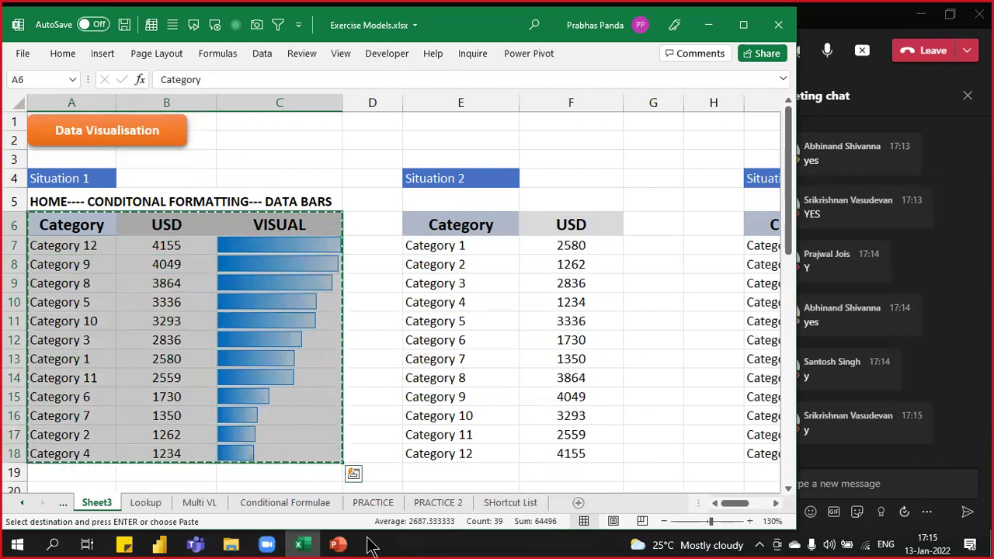
# Step: Paste the sorted table as a picture beside the original, apply the first Design Idea, and preview the slide show
pyautogui.click(335, 544)
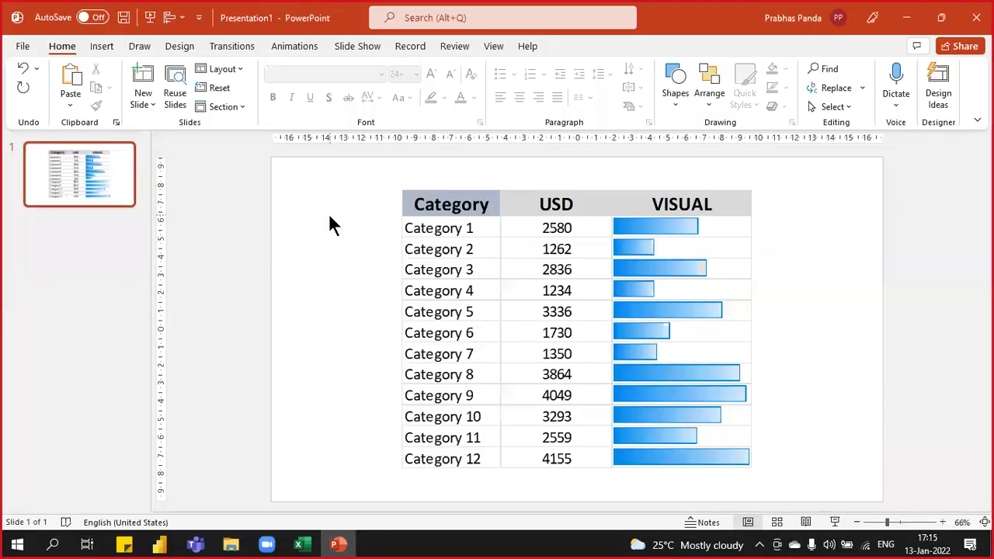
pyautogui.rightClick(329, 216)
pyautogui.click(433, 249)
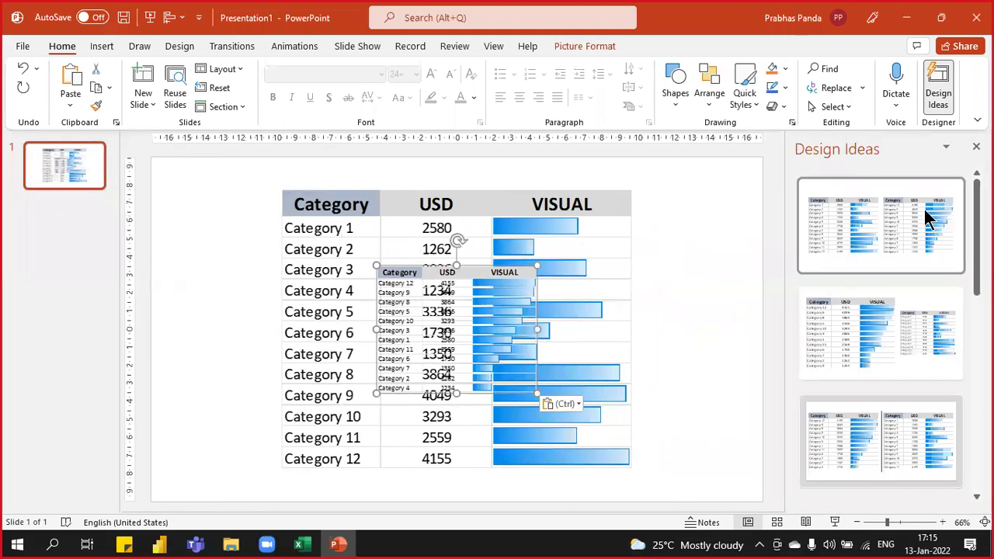
pyautogui.click(924, 210)
pyautogui.click(941, 101)
pyautogui.click(860, 194)
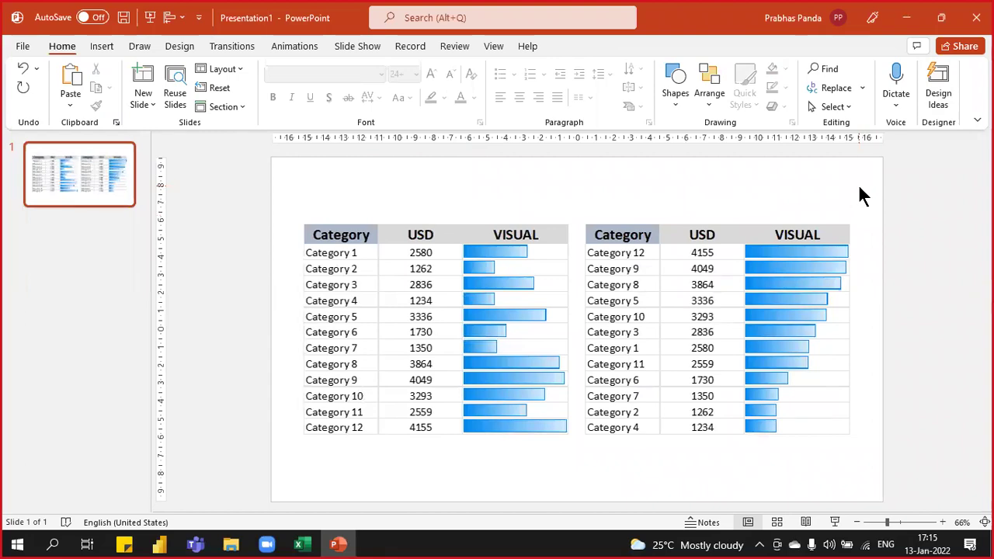
pyautogui.press('F5')
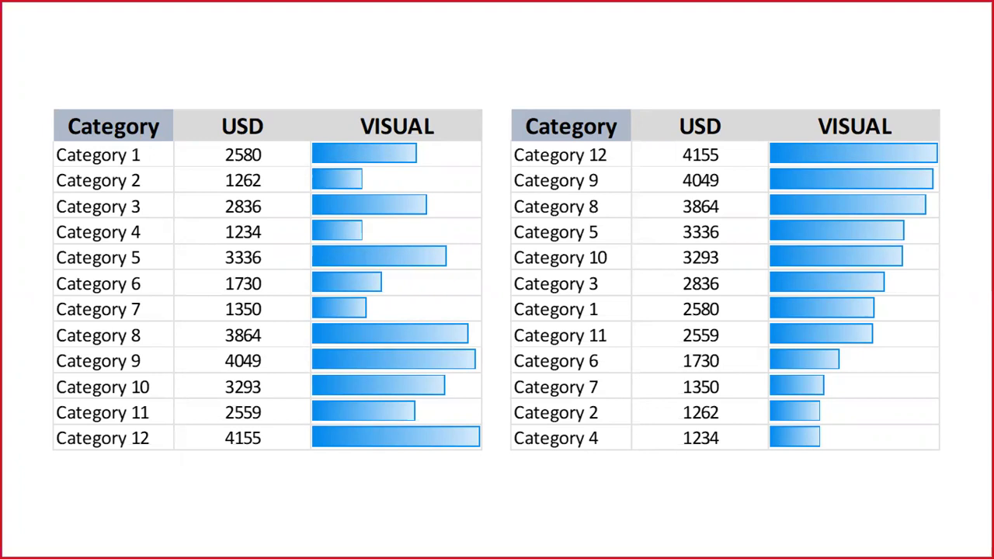
pyautogui.press('Escape')
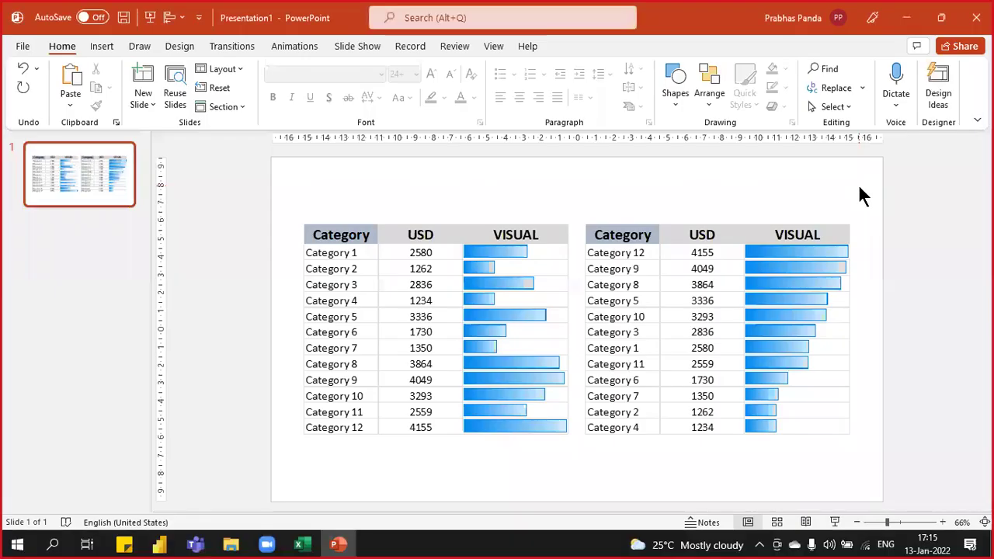
# Step: Back in Excel, review the VISUAL and USD columns and clear Category 3's USD cell B12
pyautogui.click(906, 17)
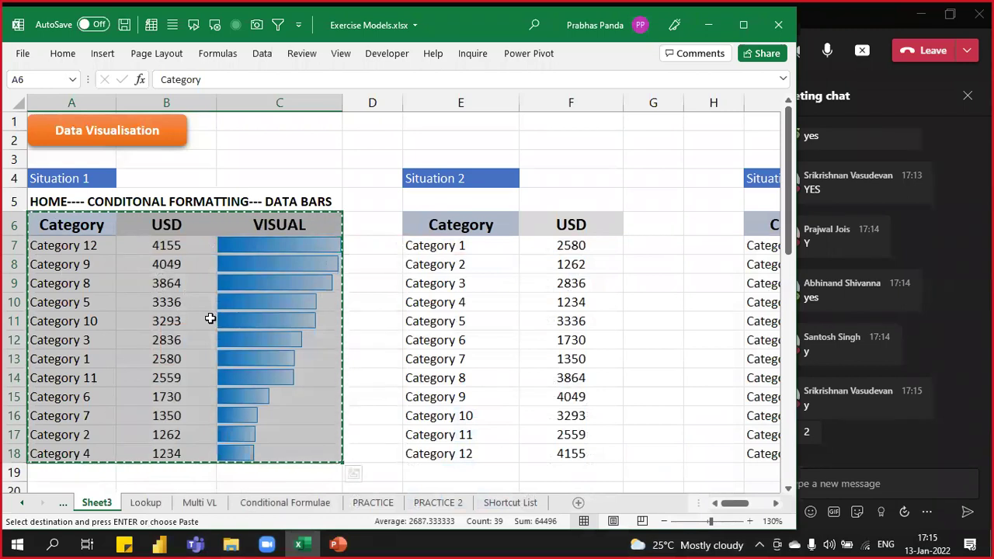
pyautogui.click(211, 318)
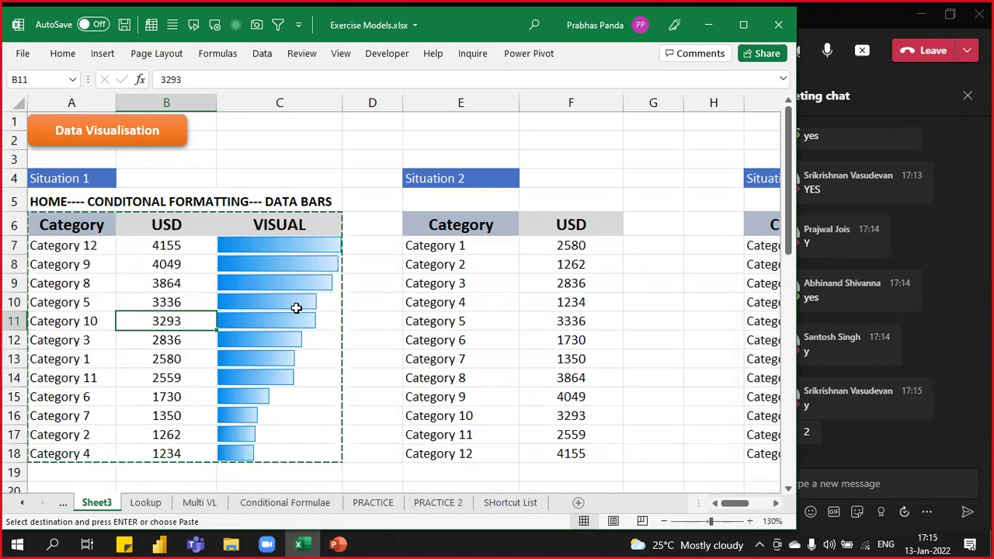
pyautogui.moveTo(292, 246); pyautogui.dragTo(252, 453)
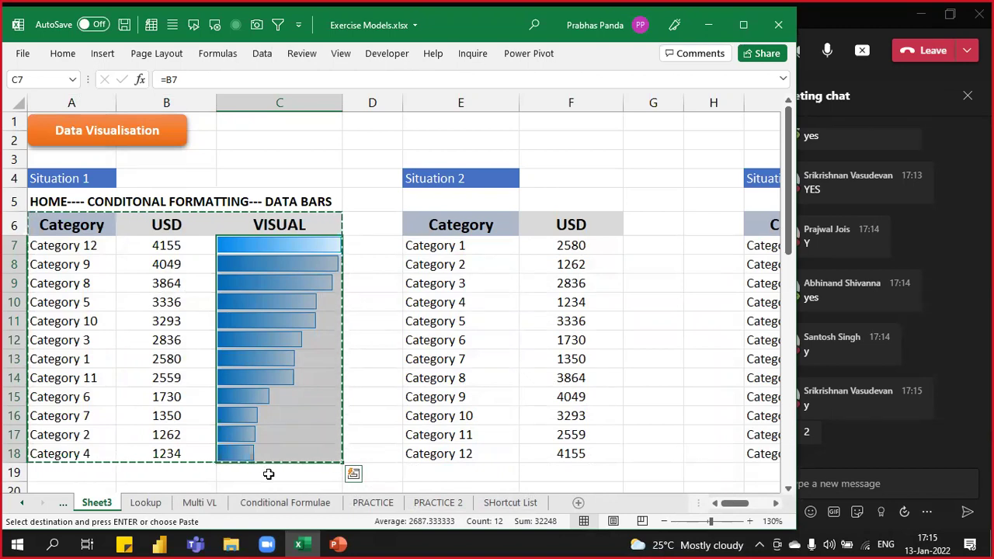
pyautogui.moveTo(174, 245); pyautogui.dragTo(151, 453)
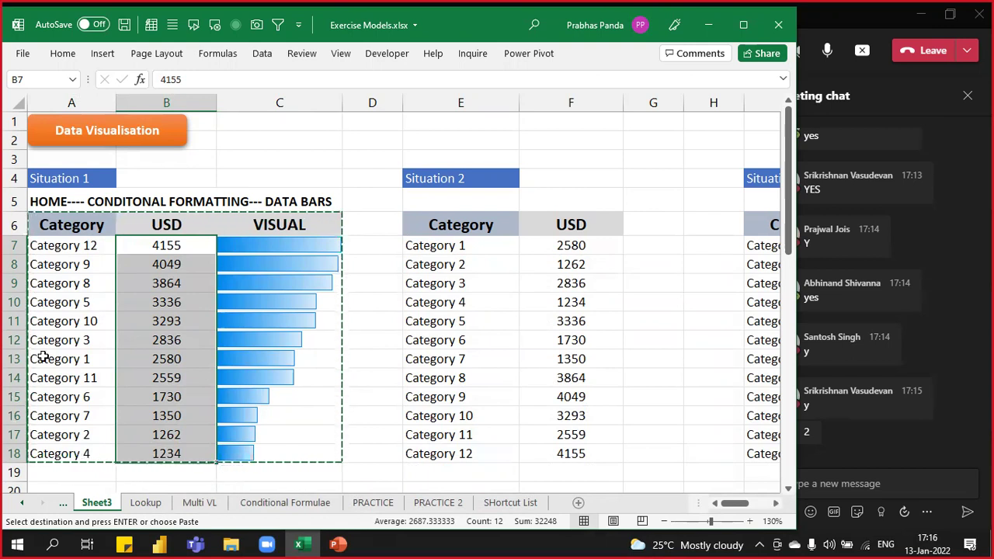
pyautogui.click(147, 342)
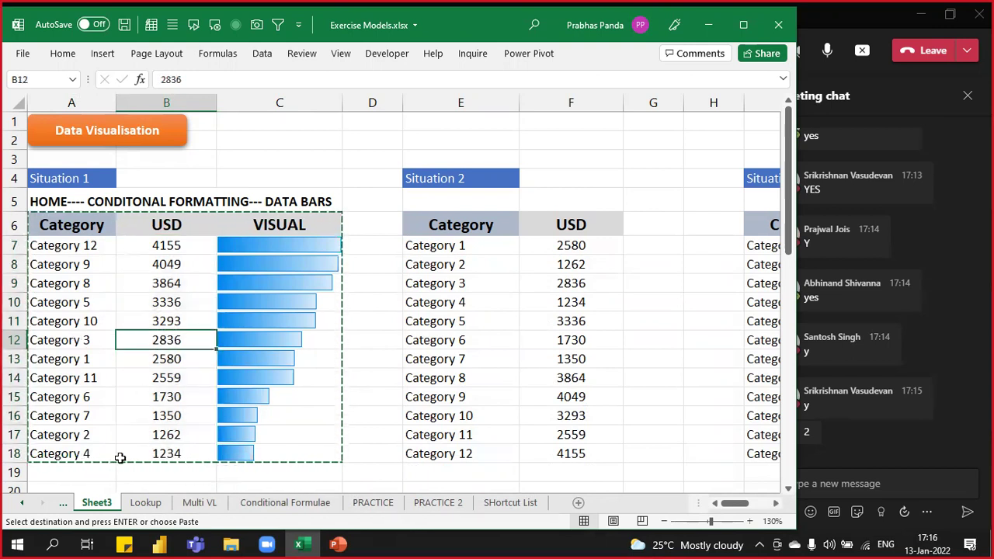
pyautogui.press('BackSpace')
# Step: Enter -4500 in B12 so Category 3's data bar turns red and negative
pyautogui.write('-45')
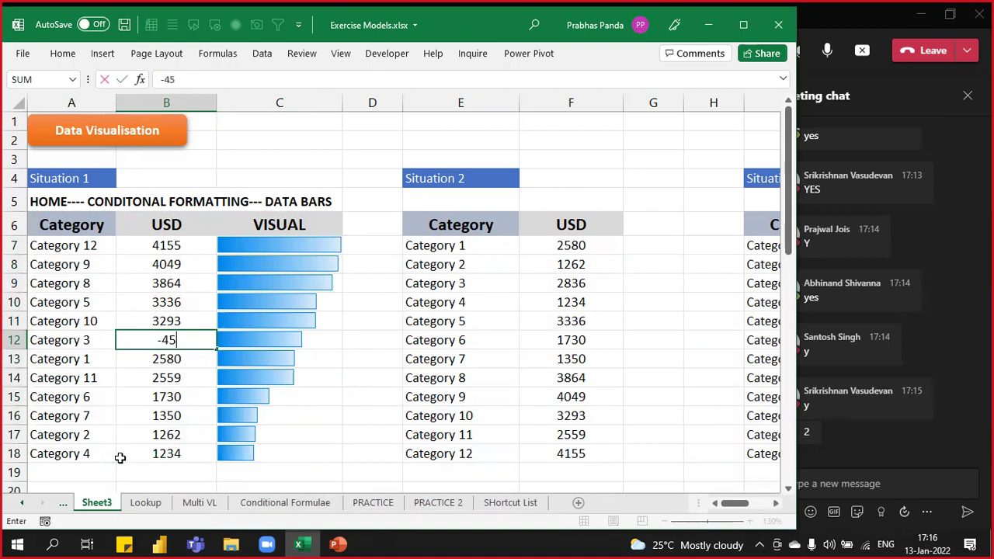
pyautogui.write('00')
pyautogui.press('Return')
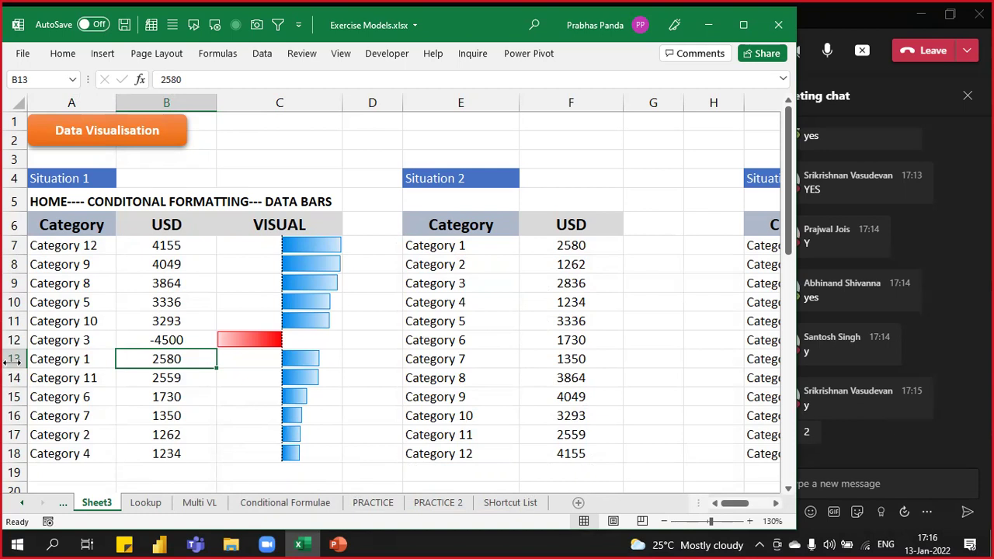
pyautogui.click(188, 104)
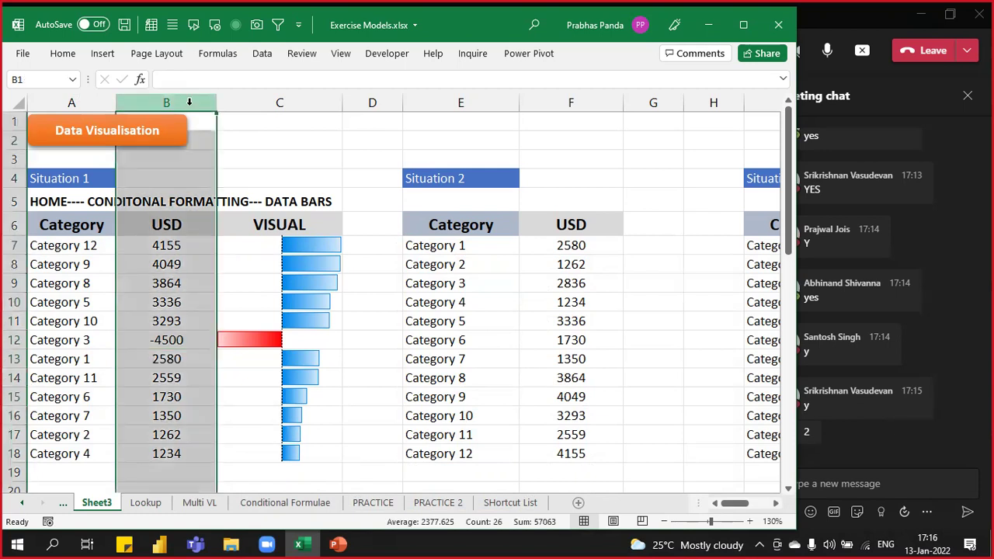
pyautogui.click(271, 102)
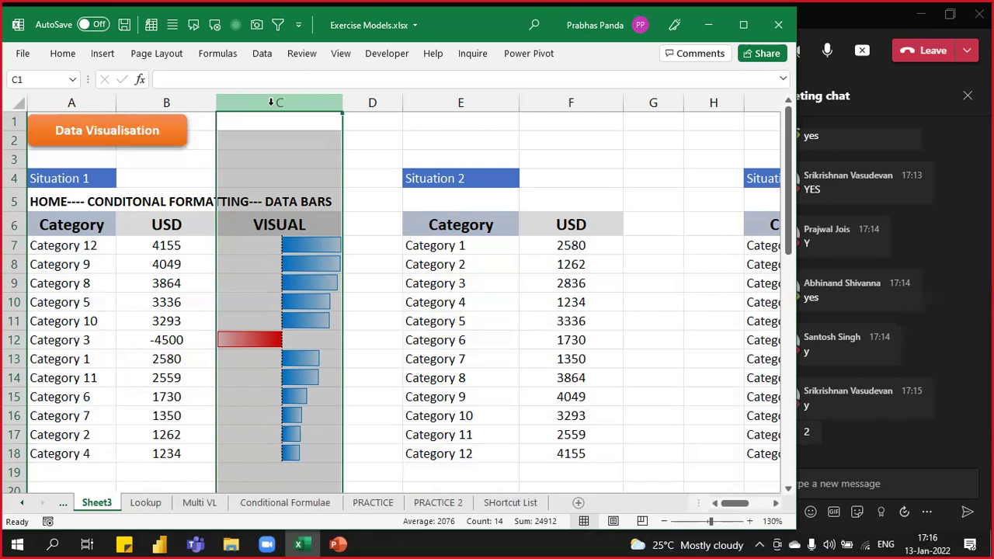
pyautogui.click(491, 278)
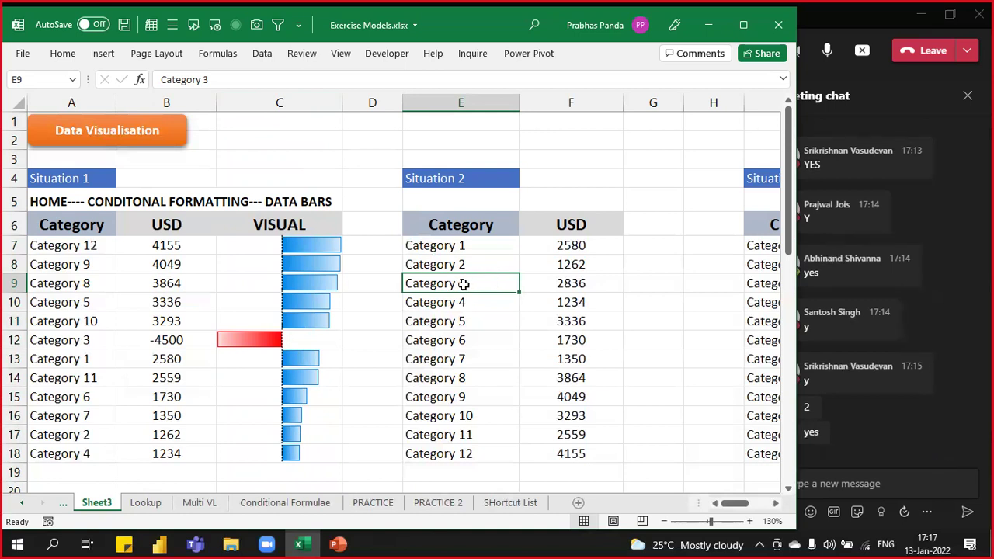
# Step: Narrow columns E and F of the Situation 2 table
pyautogui.press('Right')
pyautogui.press('Right')
pyautogui.press('Right')
pyautogui.press('Right')
pyautogui.press('Right')
pyautogui.press('Right')
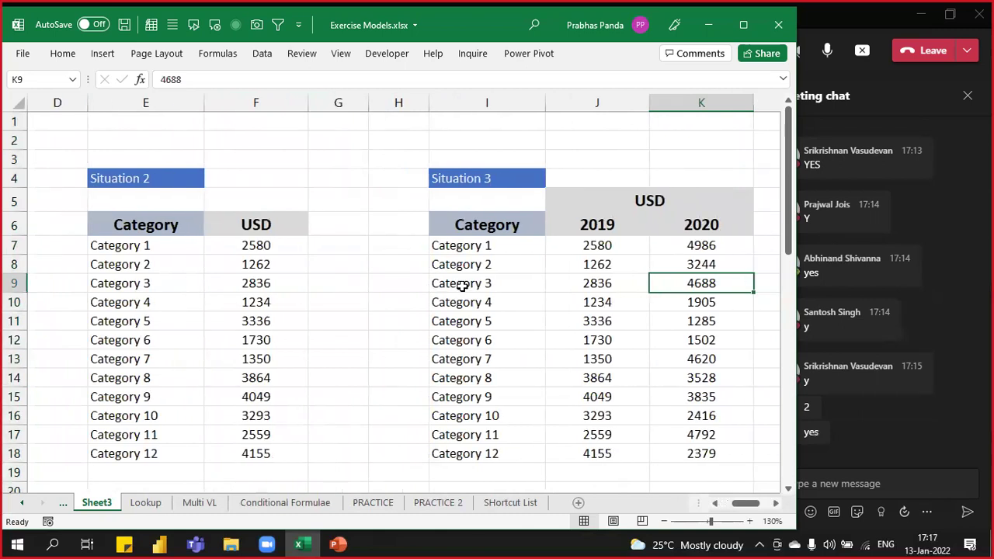
pyautogui.moveTo(205, 102); pyautogui.dragTo(186, 103)
pyautogui.moveTo(289, 103); pyautogui.dragTo(262, 103)
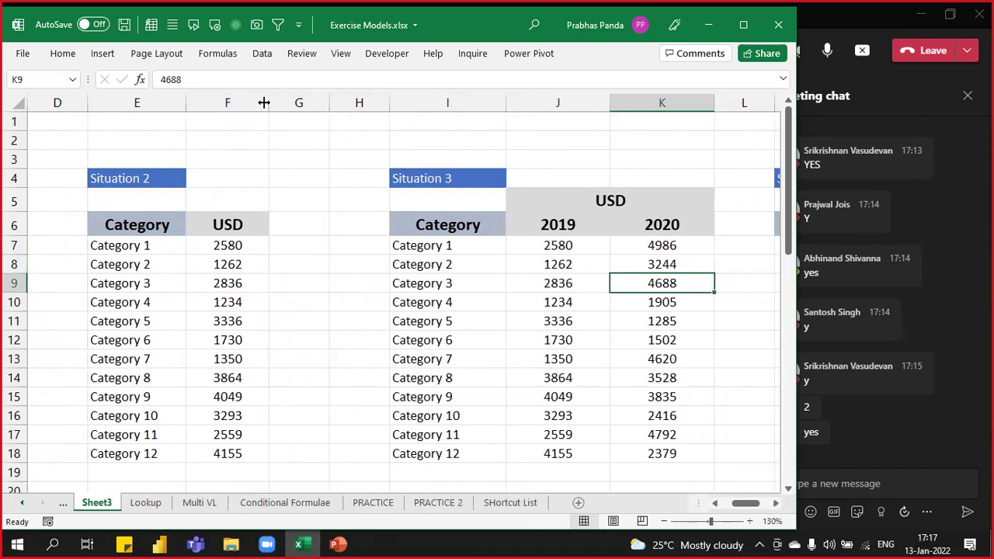
# Step: Add a VISUAL header in G6 styled like USD, widen column G, and select F7:F18
pyautogui.click(299, 221)
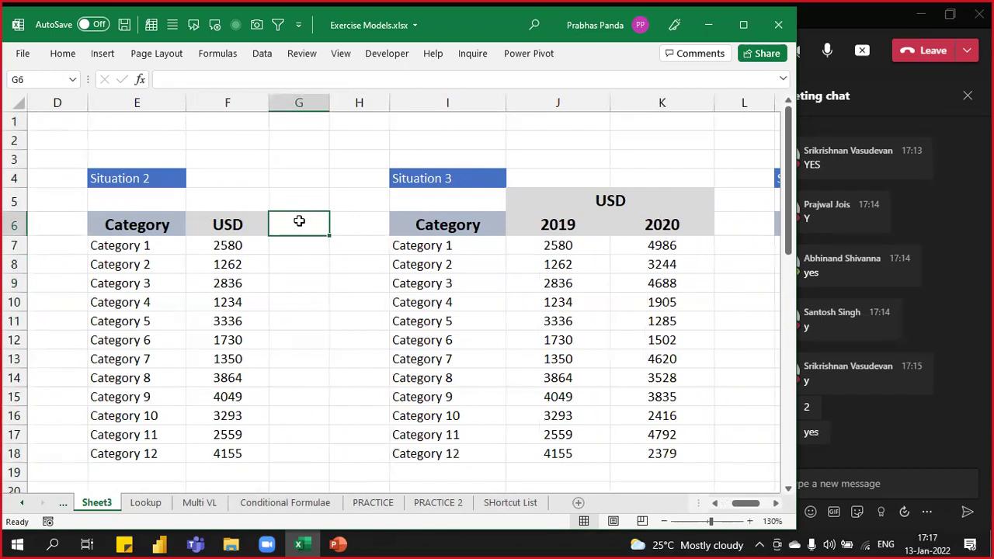
pyautogui.hotkey('ctrl', 'r')
pyautogui.write('V')
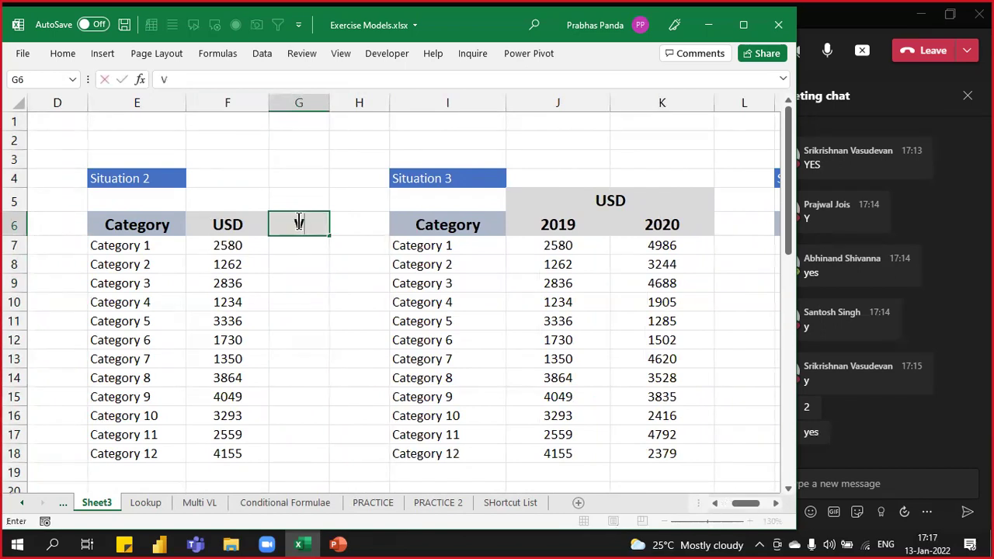
pyautogui.write('ISUAL')
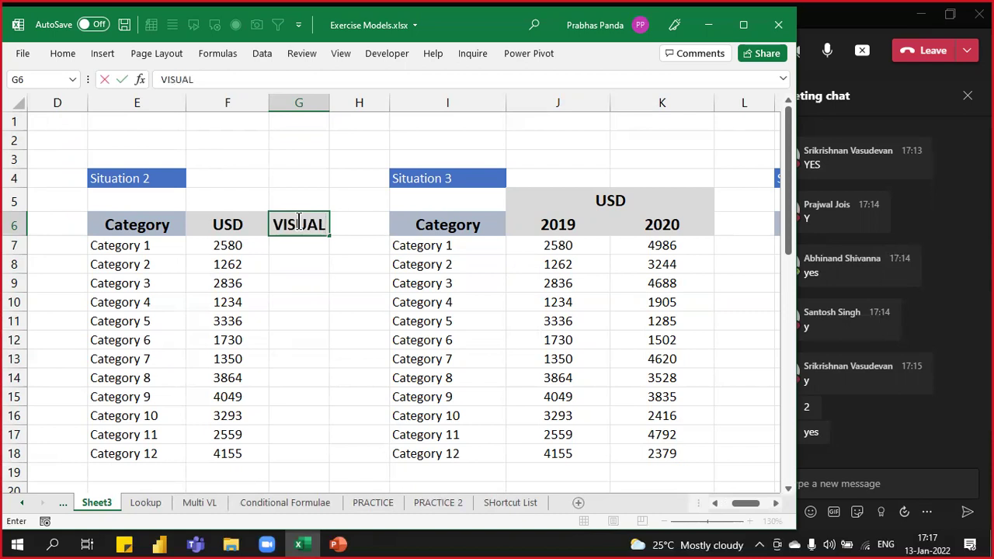
pyautogui.press('Return')
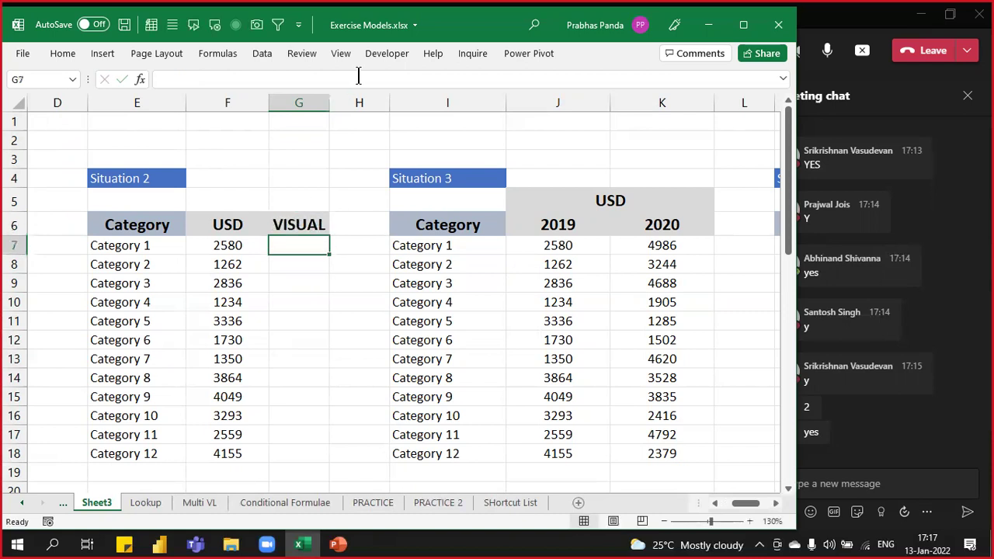
pyautogui.moveTo(329, 101); pyautogui.dragTo(404, 108)
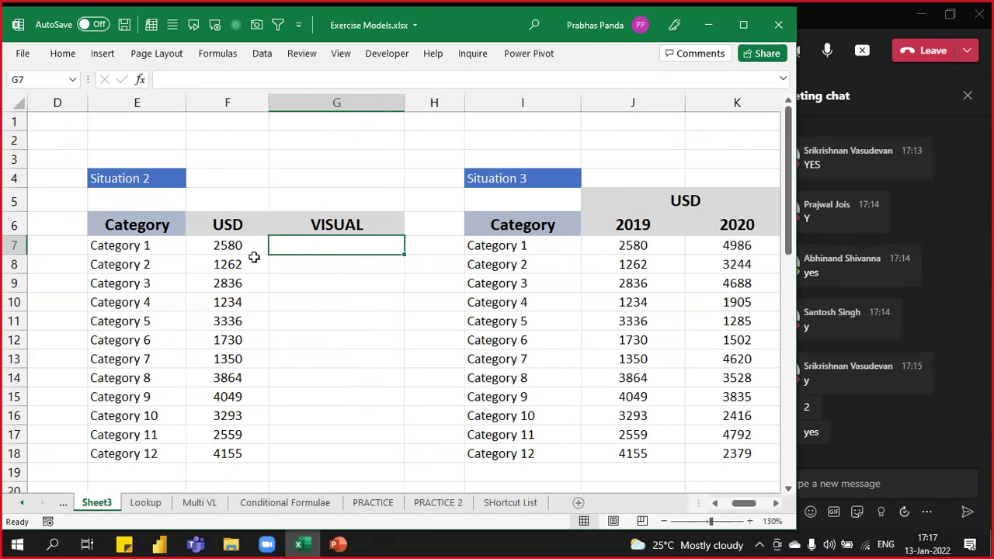
pyautogui.moveTo(236, 244); pyautogui.dragTo(226, 449)
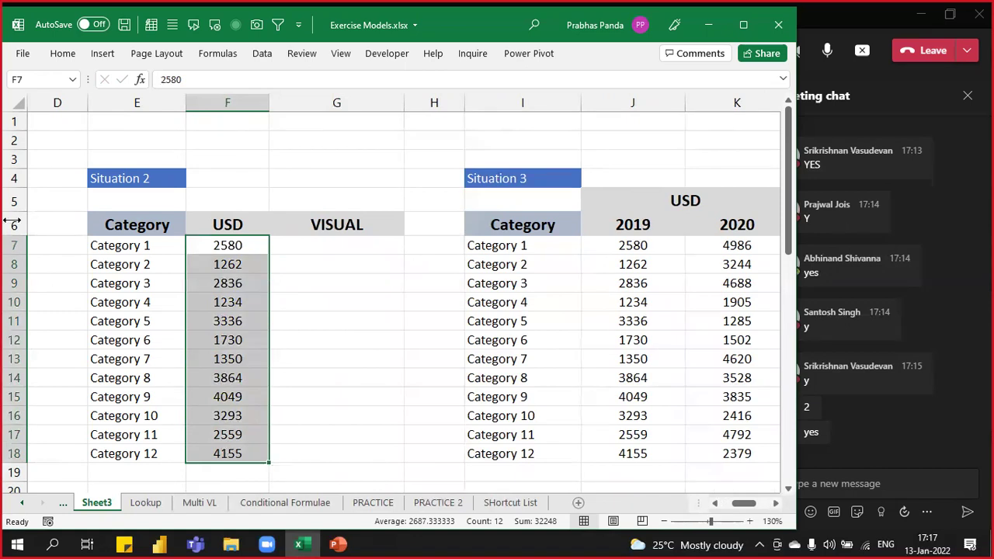
# Step: Insert a column sparkline with data range F7:F18 and location G7
pyautogui.click(108, 55)
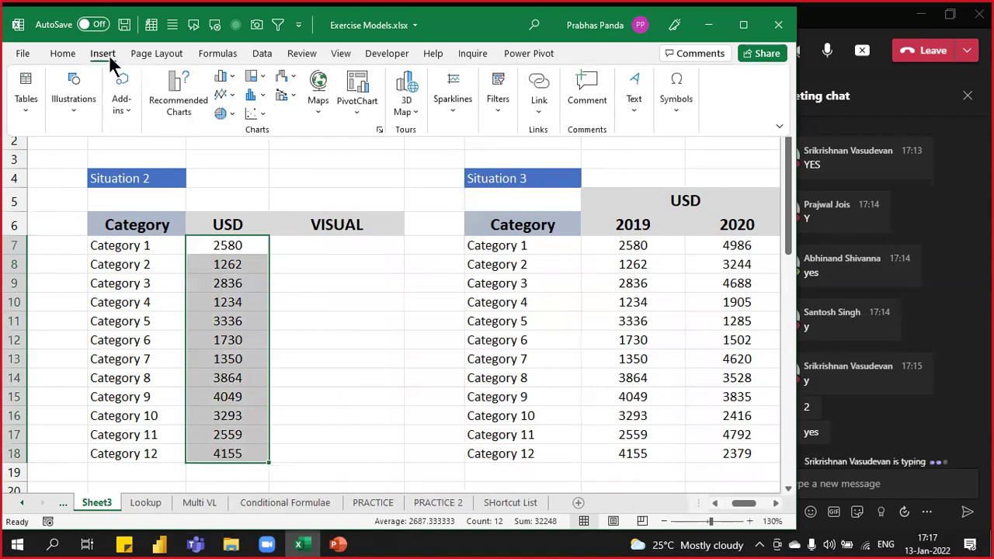
pyautogui.click(453, 108)
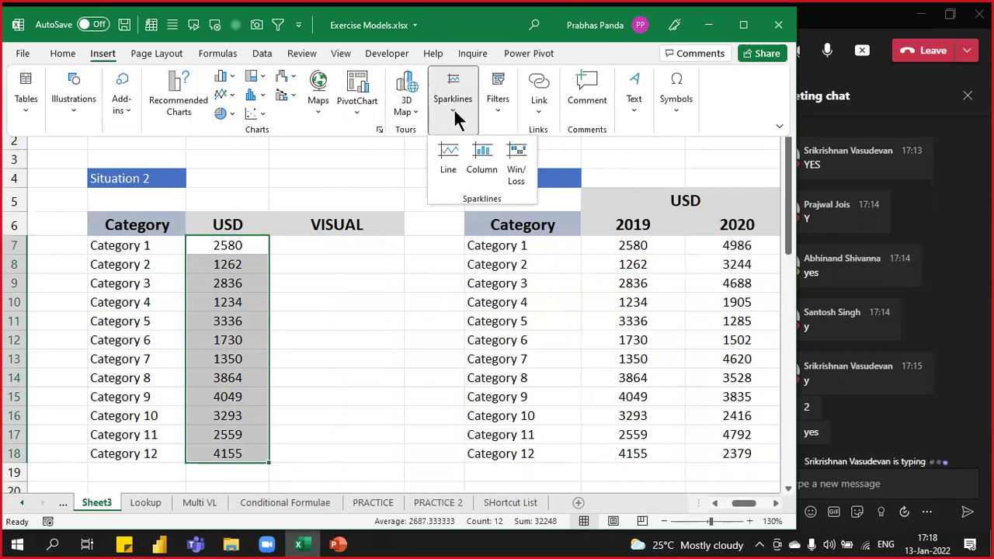
pyautogui.click(481, 156)
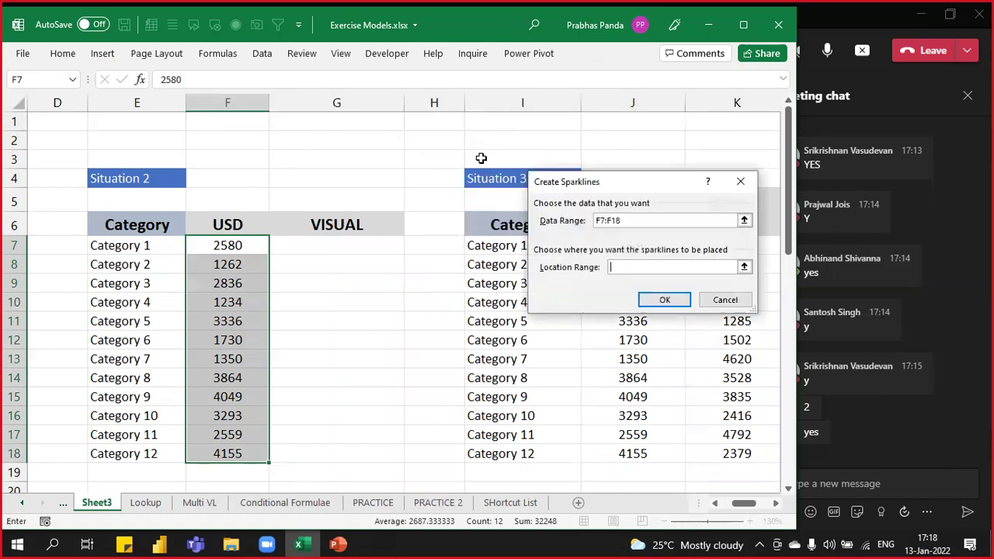
pyautogui.moveTo(640, 176); pyautogui.dragTo(570, 67)
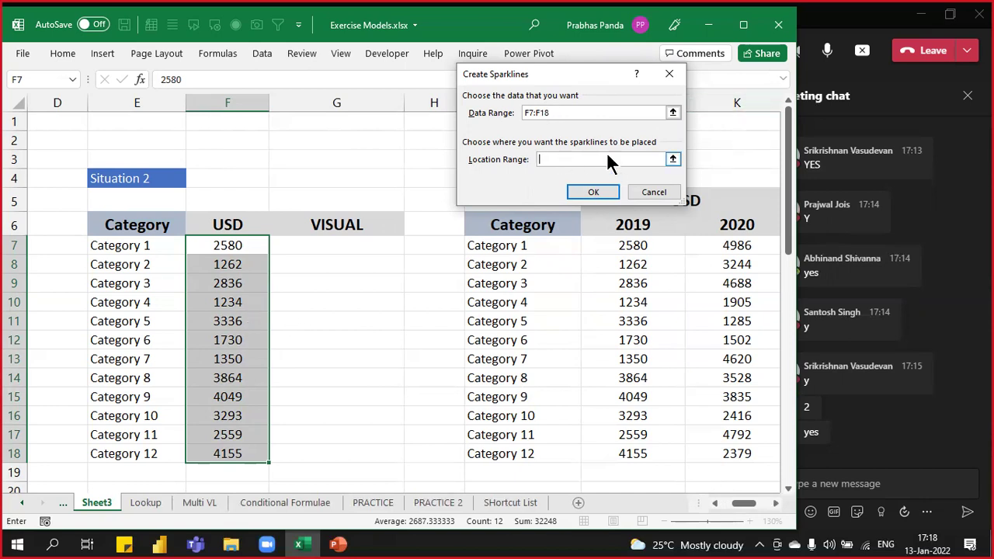
pyautogui.click(356, 247)
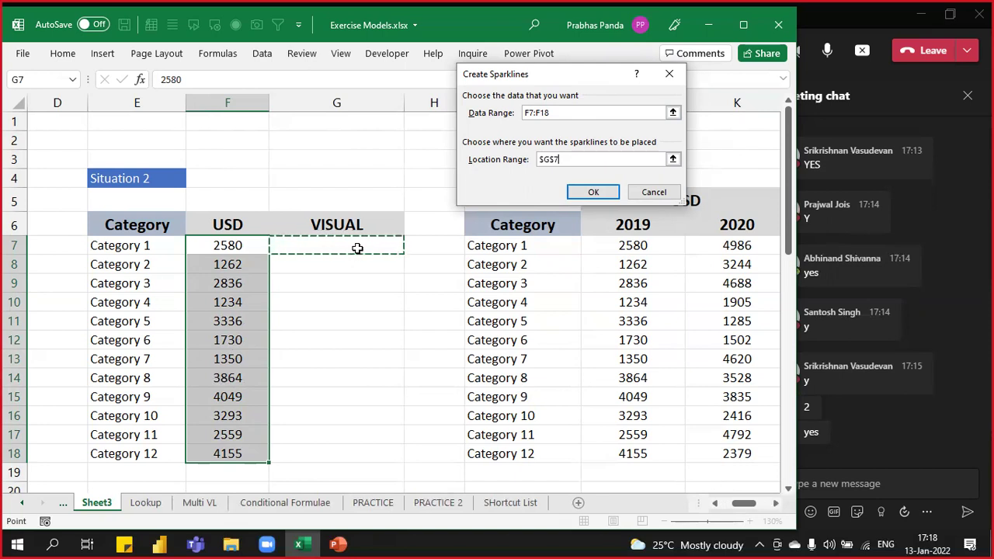
pyautogui.click(595, 192)
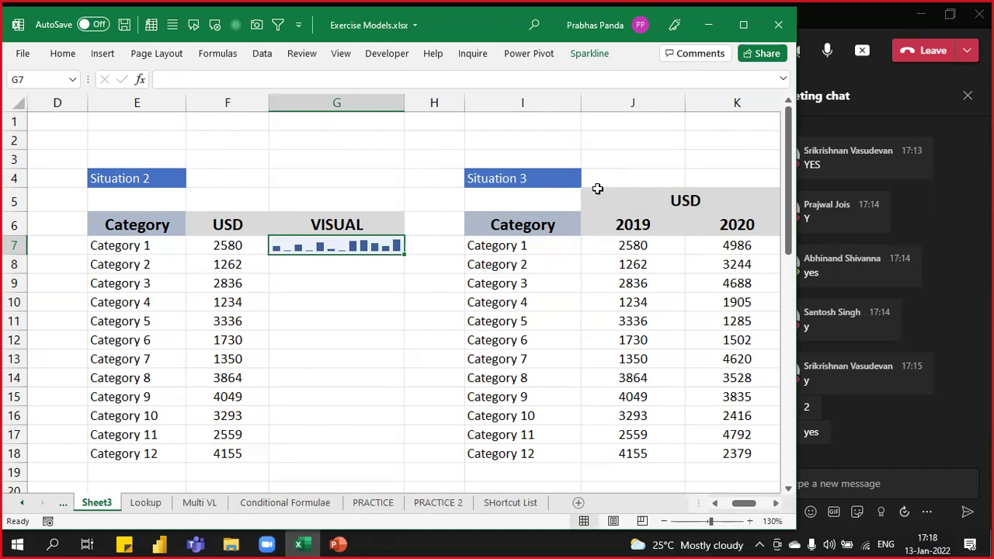
# Step: Merge G7:G18 so the column sparkline fills the whole VISUAL column
pyautogui.hotkey('shift', 'Down')
pyautogui.hotkey('shift', 'Down')
pyautogui.hotkey('shift', 'Down')
pyautogui.hotkey('shift', 'Down')
pyautogui.hotkey('shift', 'Down')
pyautogui.hotkey('shift', 'Down')
pyautogui.hotkey('shift', 'Down')
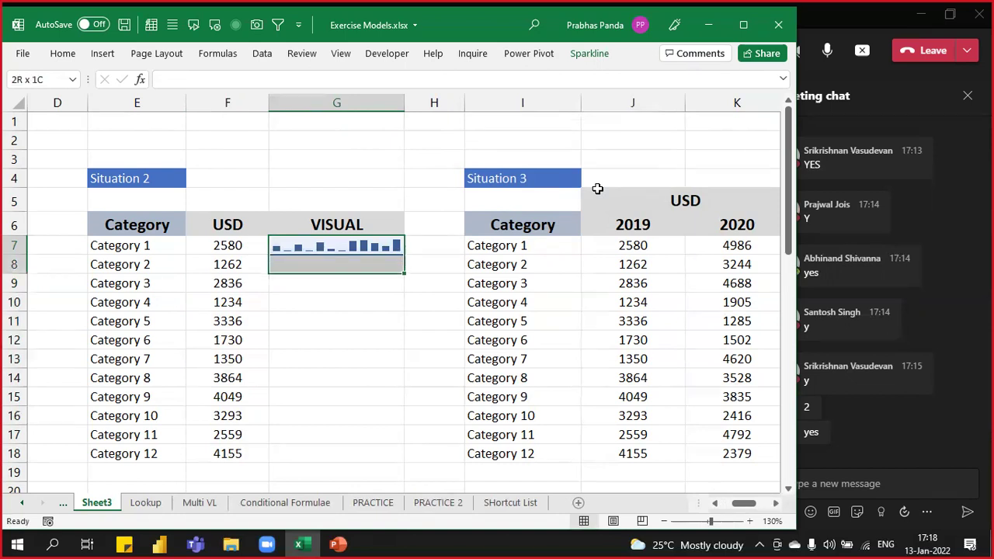
pyautogui.hotkey('shift', 'Down')
pyautogui.hotkey('shift', 'Down')
pyautogui.hotkey('shift', 'Down')
pyautogui.hotkey('shift', 'Down')
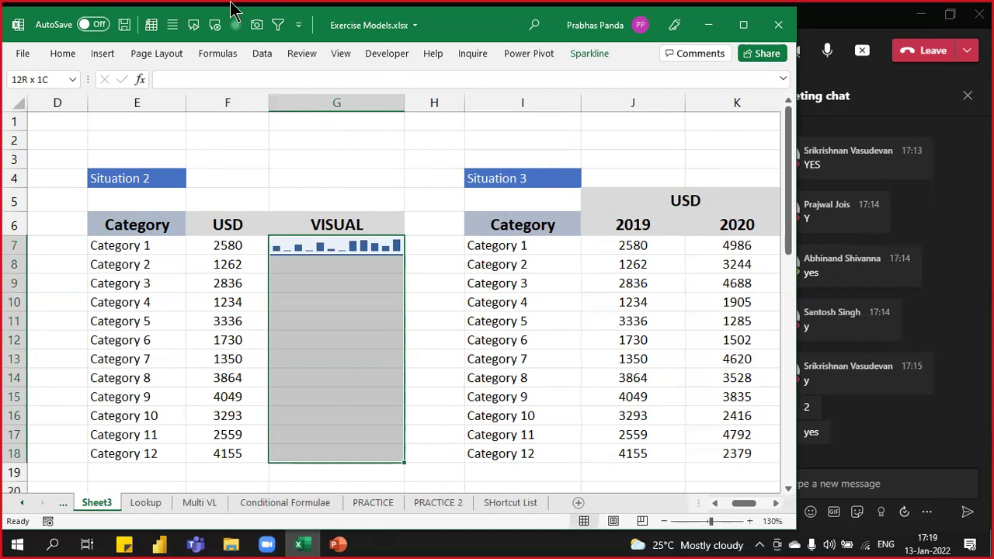
pyautogui.click(49, 53)
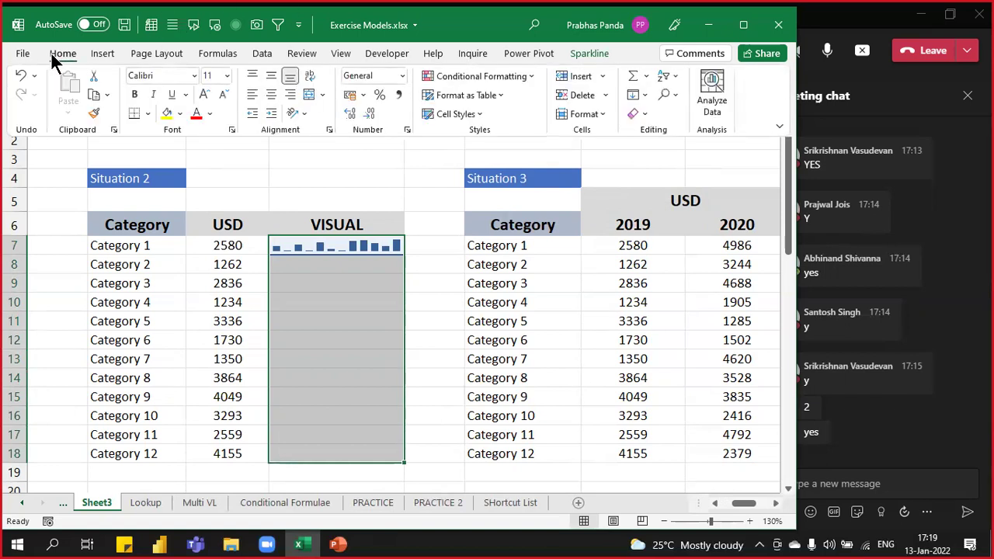
pyautogui.click(323, 95)
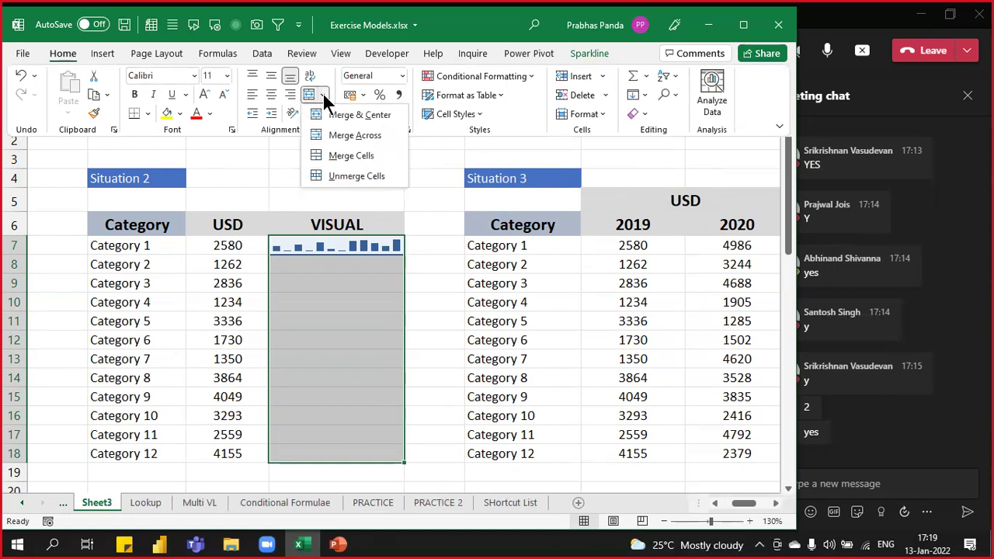
pyautogui.click(371, 119)
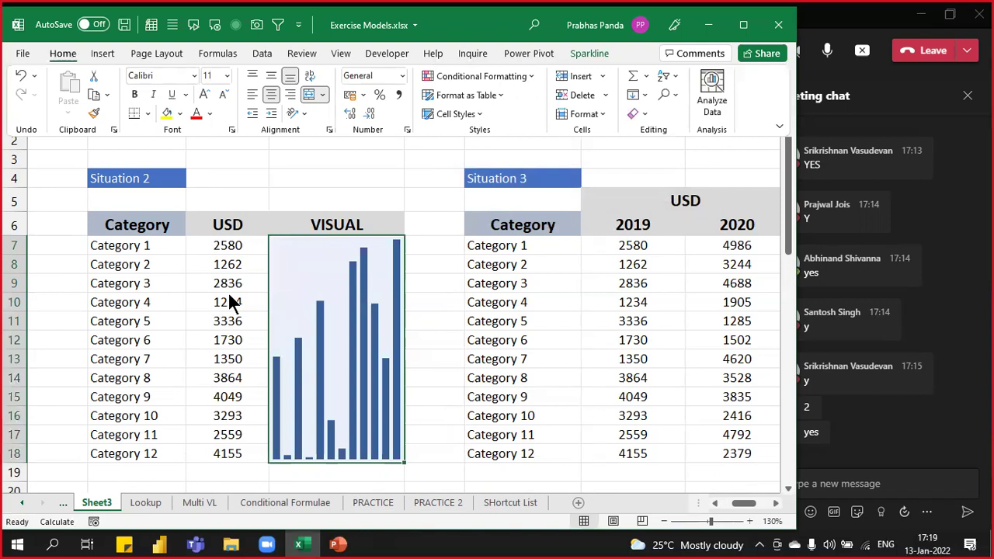
pyautogui.hotkey('ctrl', 'F1')
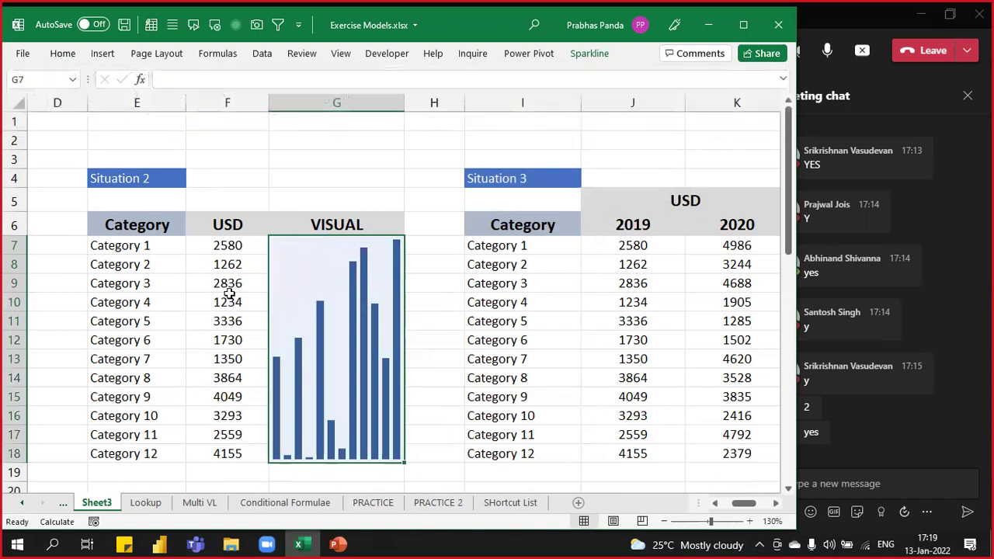
# Step: Widen column G further to stretch the Situation 2 column chart
pyautogui.click(230, 302)
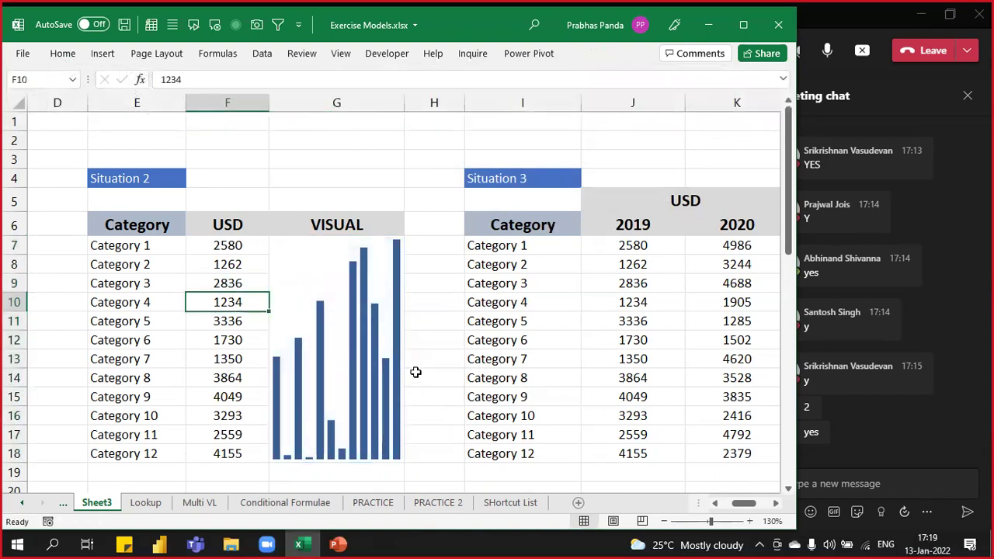
pyautogui.moveTo(407, 103); pyautogui.dragTo(433, 104)
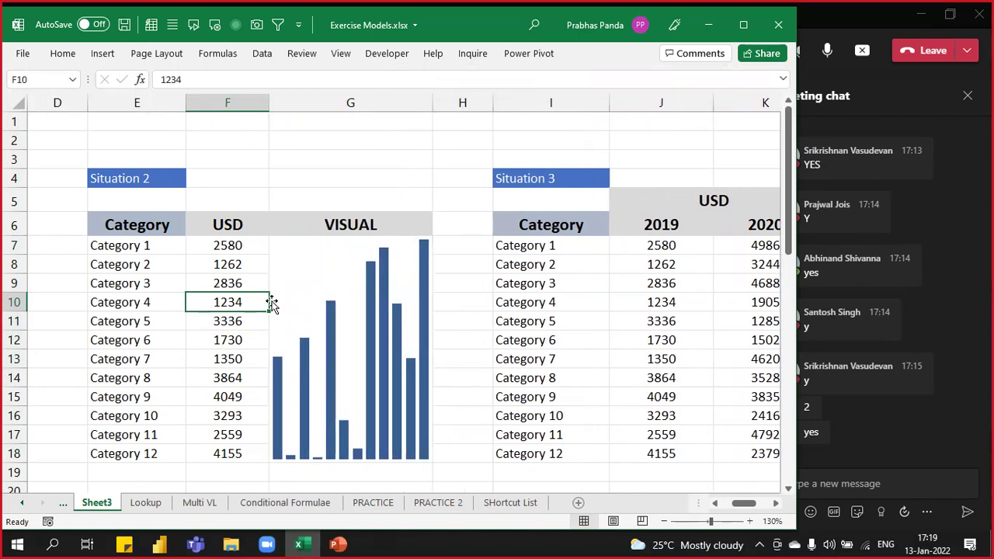
pyautogui.click(243, 247)
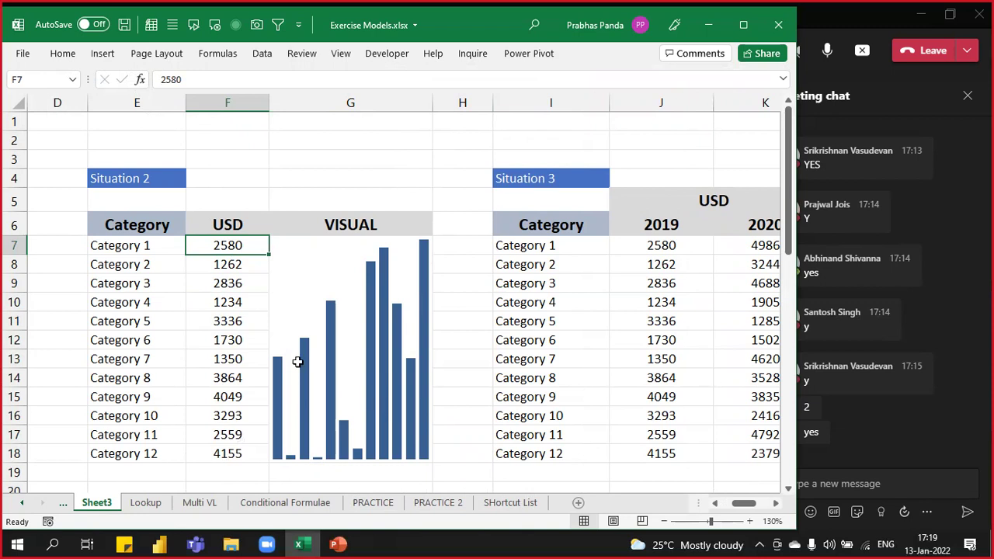
# Step: Custom-sort E6:F18 by USD from largest to smallest
pyautogui.moveTo(137, 227); pyautogui.dragTo(223, 464)
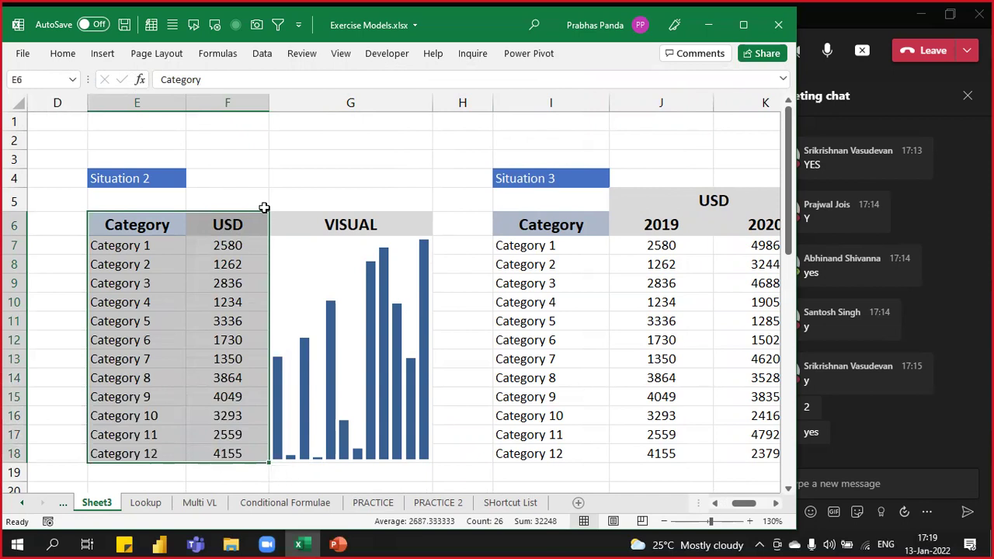
pyautogui.rightClick(243, 223)
pyautogui.moveTo(355, 390)
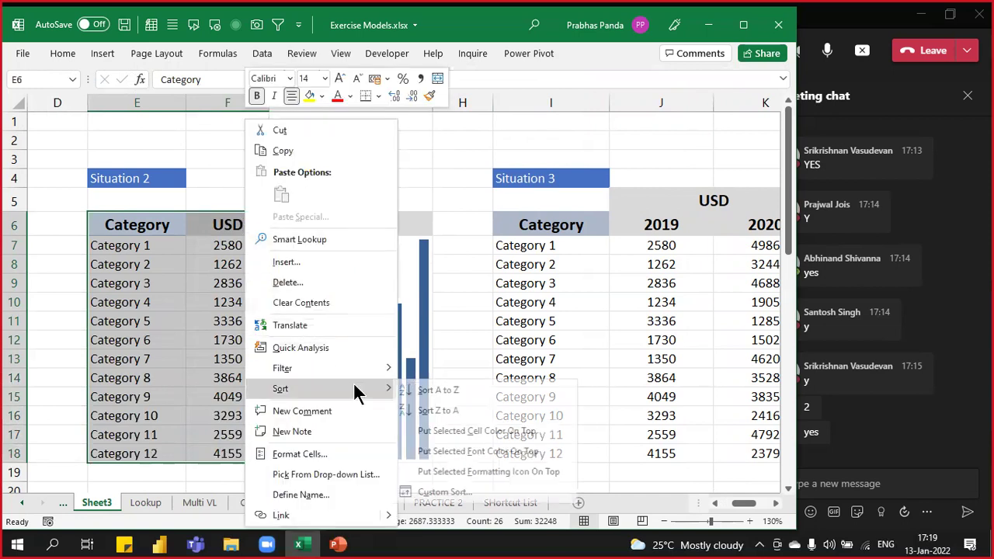
pyautogui.click(452, 494)
pyautogui.click(456, 88)
pyautogui.click(452, 112)
pyautogui.click(706, 89)
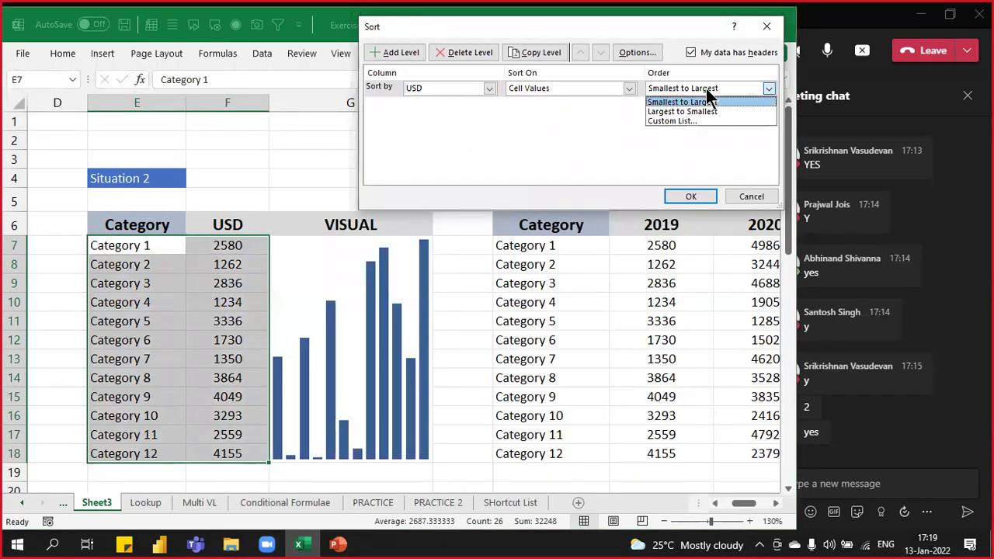
pyautogui.click(694, 114)
pyautogui.click(673, 196)
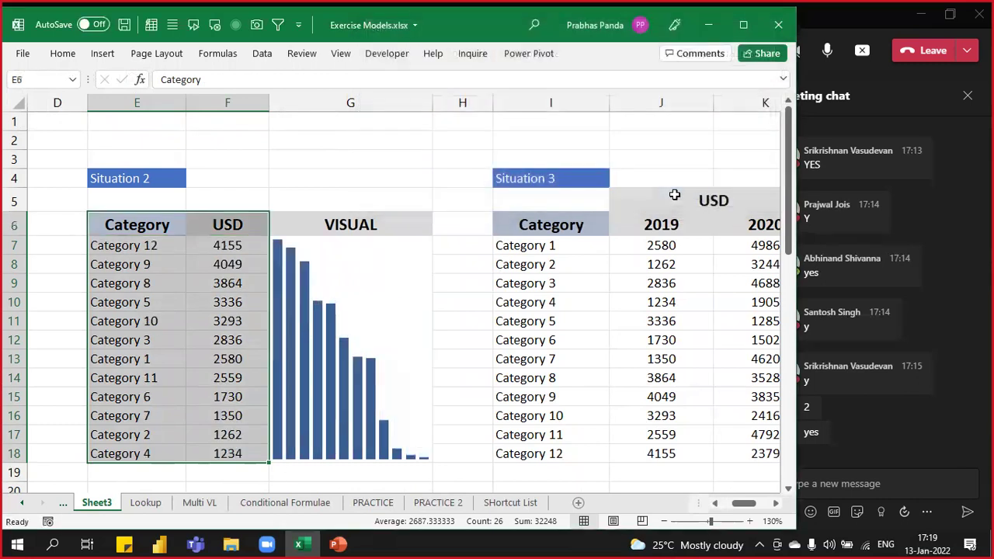
pyautogui.click(111, 195)
# Step: Enter 'INSERT---- SPRKLINES---- COLUMN SPARKLINES' in E5, correcting the misspelled ending
pyautogui.write('I')
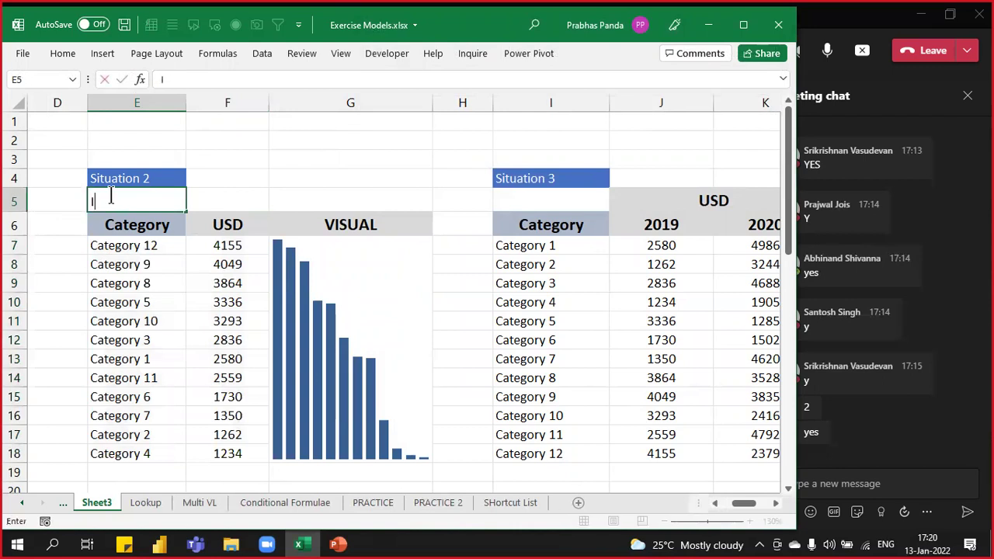
pyautogui.write('NSERT---')
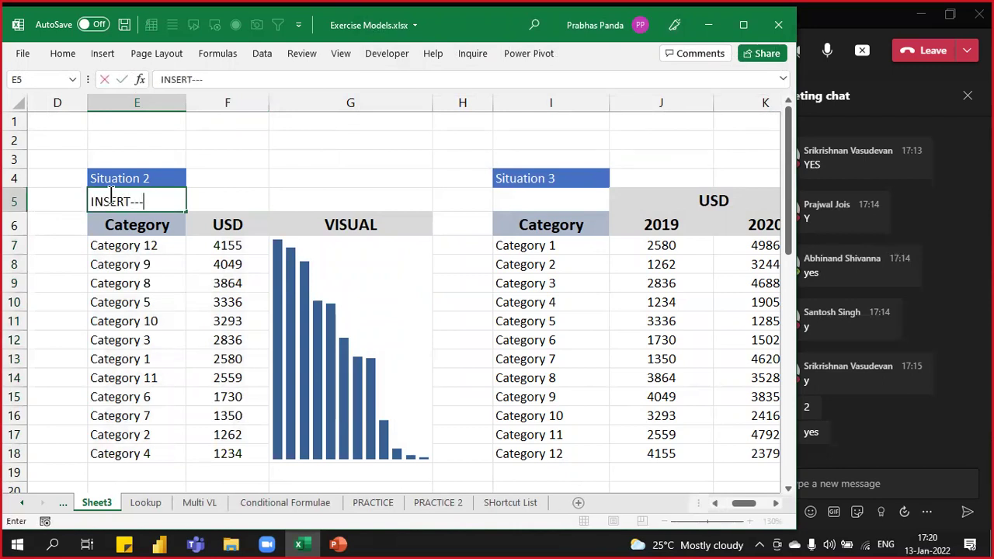
pyautogui.write('- SPRKLINES---- COLUMN S')
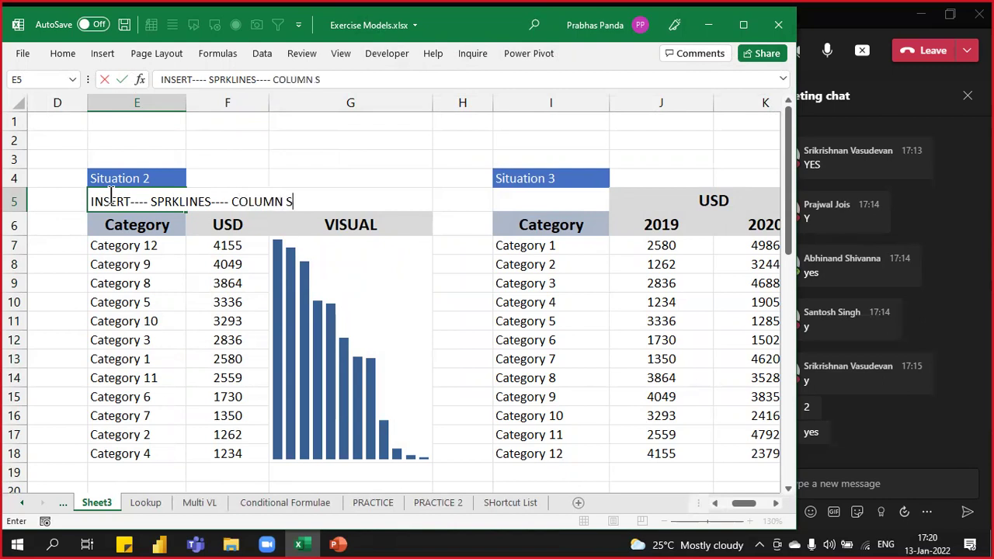
pyautogui.write('PARKLINES')
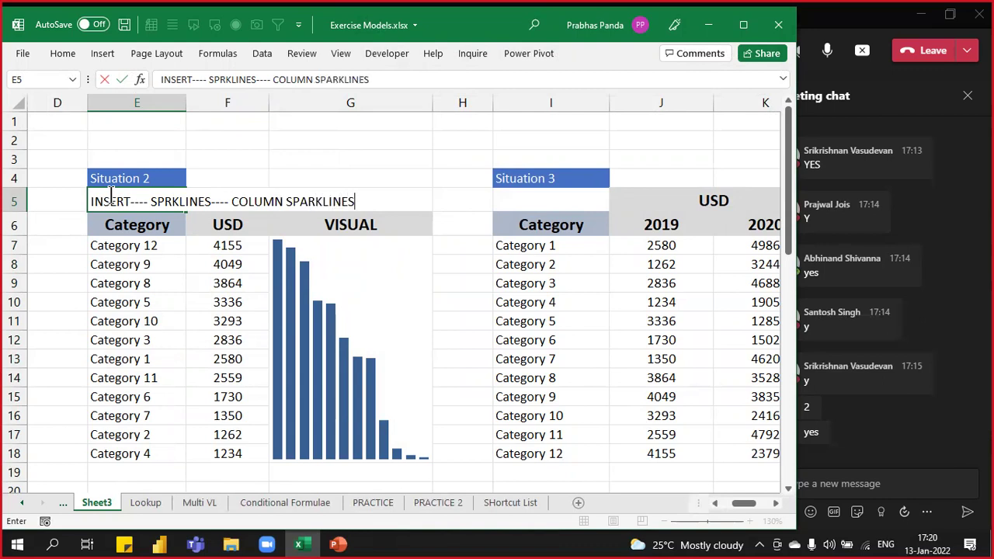
pyautogui.press('Return')
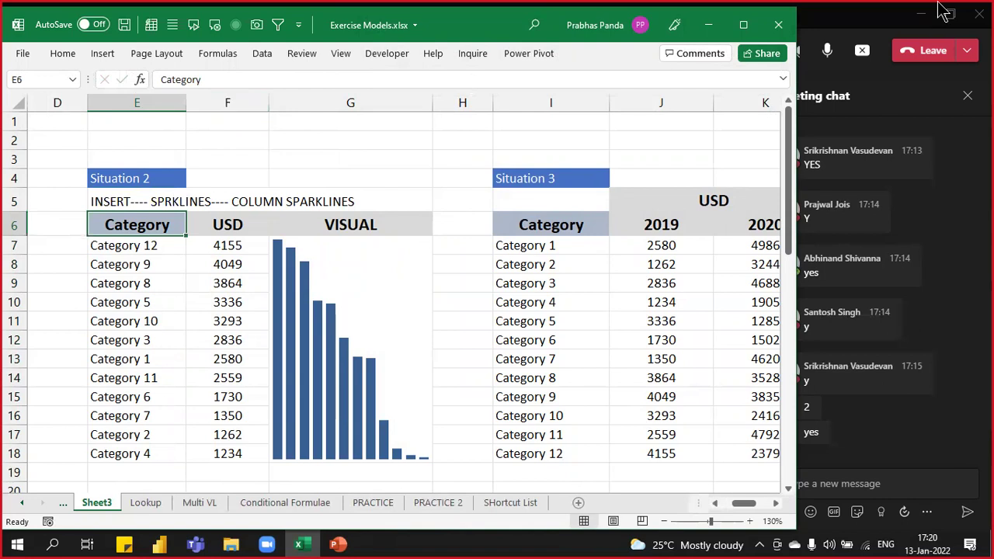
# Step: Close the PowerPoint presentation without saving and return to the Excel workbook
pyautogui.click(869, 27)
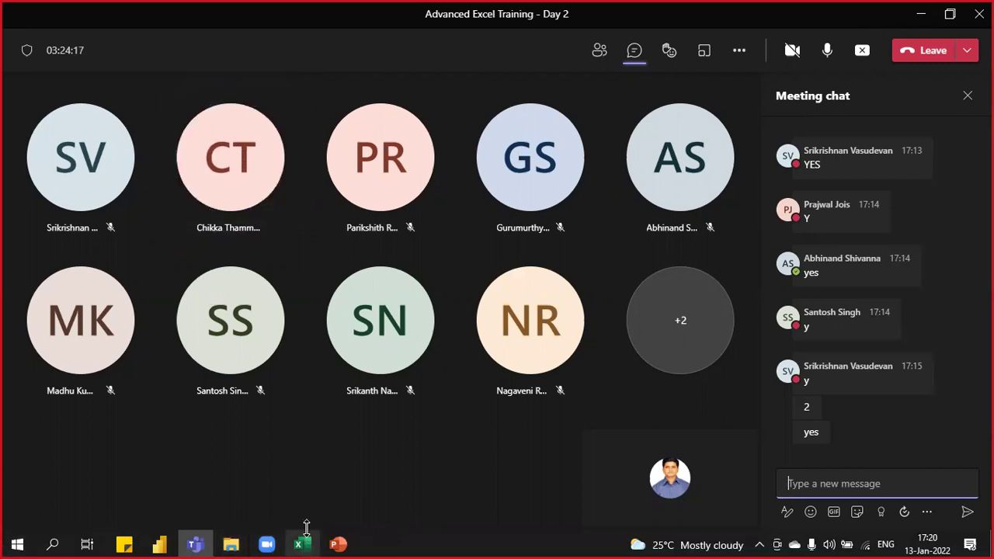
pyautogui.click(334, 545)
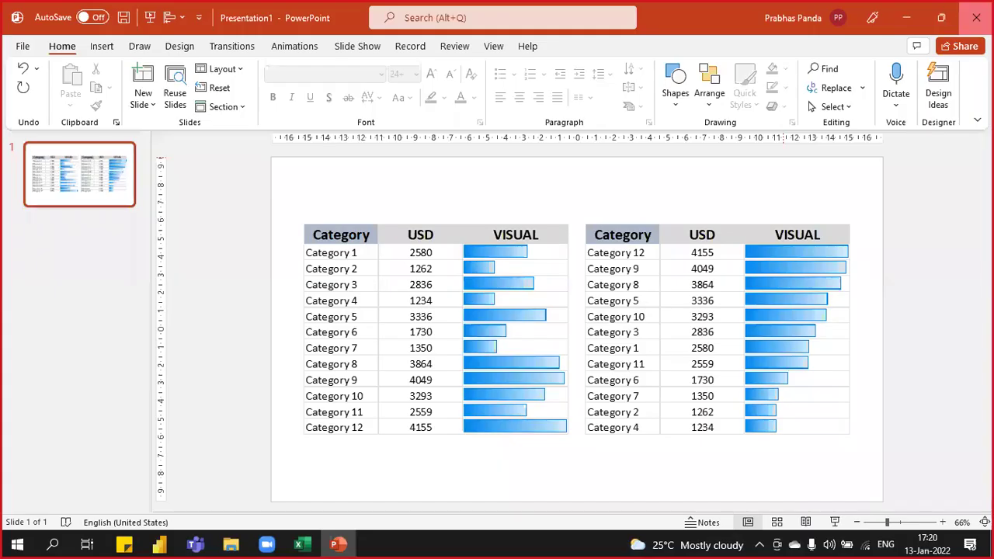
pyautogui.click(976, 18)
pyautogui.click(555, 353)
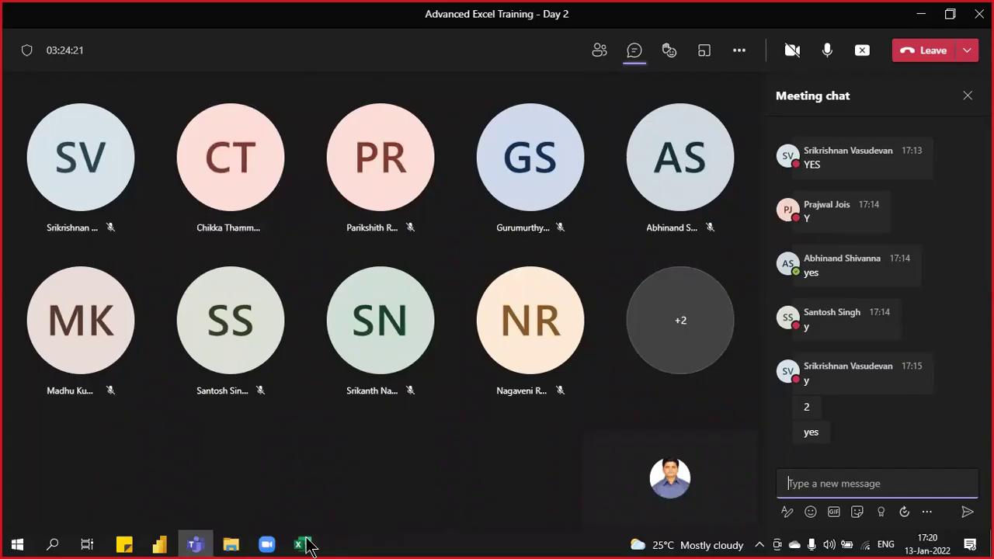
pyautogui.click(302, 546)
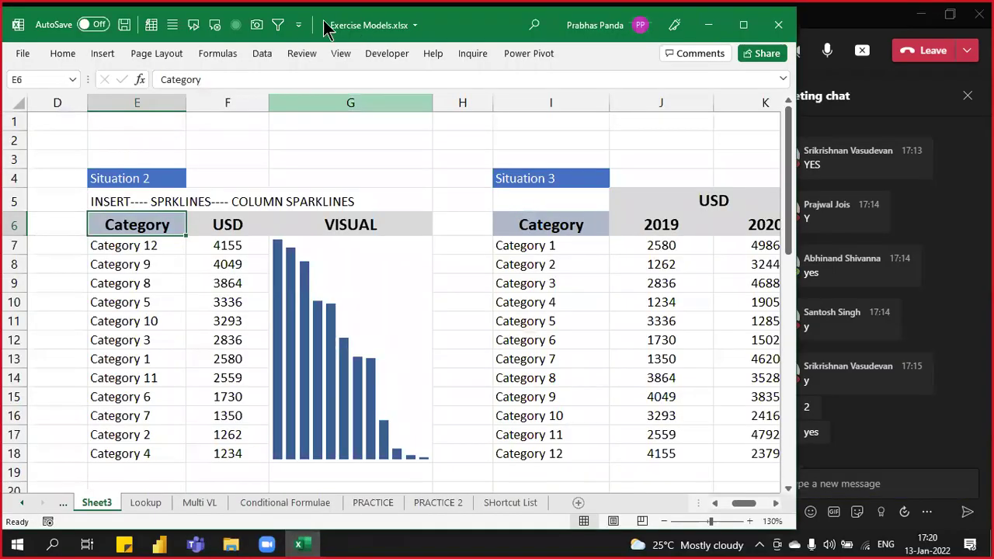
# Step: Open the Sparklines type list, then return to the Teams meeting and close its chat panel
pyautogui.click(105, 54)
pyautogui.click(454, 108)
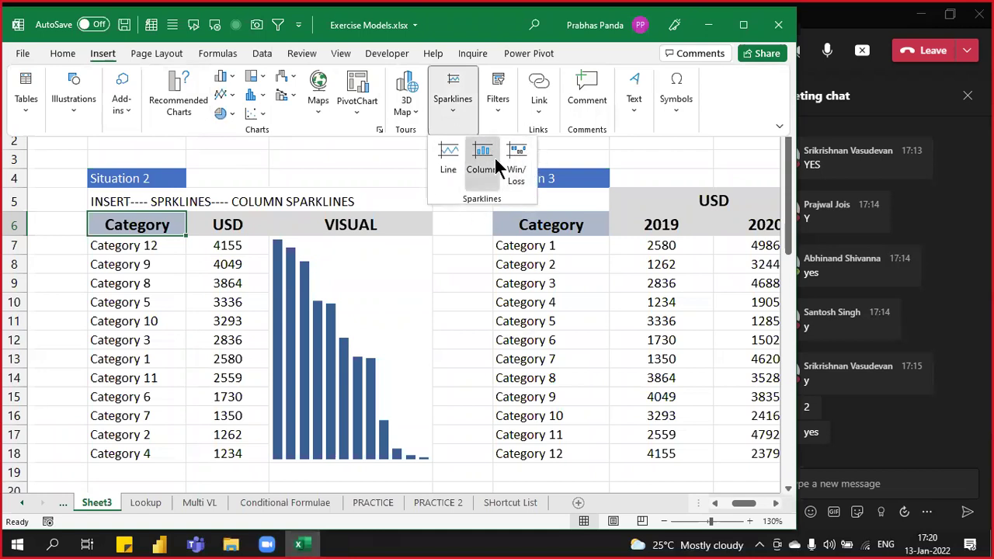
pyautogui.click(861, 27)
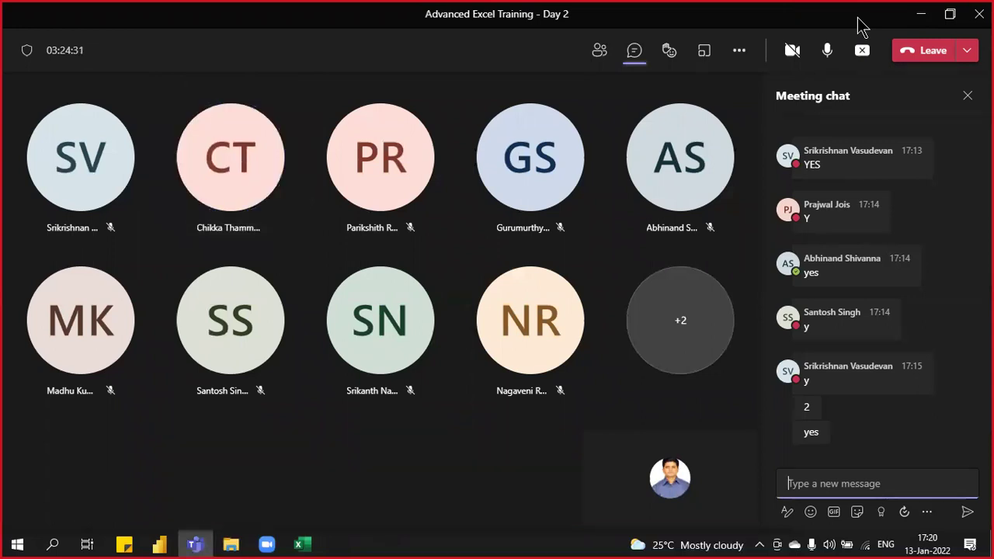
pyautogui.click(969, 97)
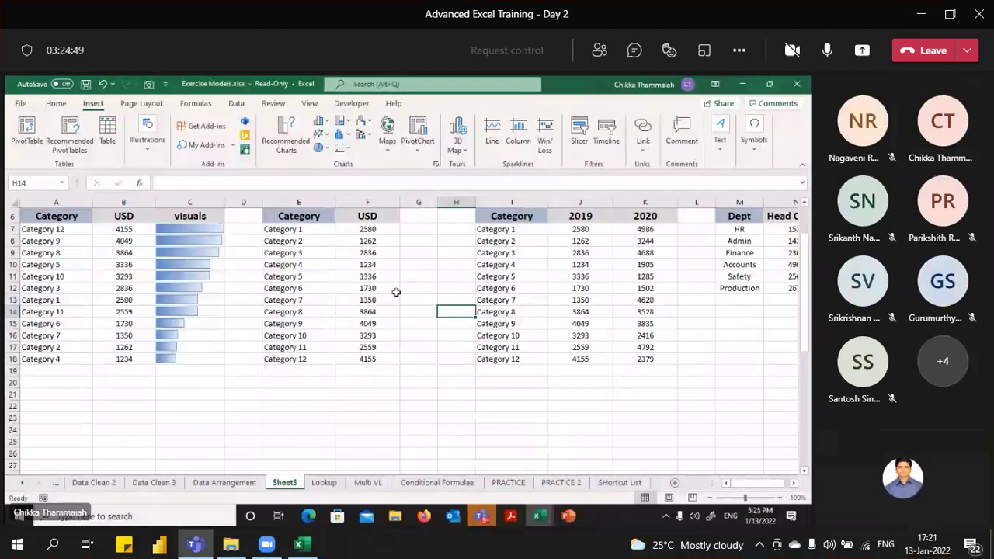
# Step: Select the shared sheet's USD values F7:F18 and add a column sparkline in G7
pyautogui.click(303, 225)
pyautogui.press('Right')
pyautogui.press('Right')
pyautogui.press('Left')
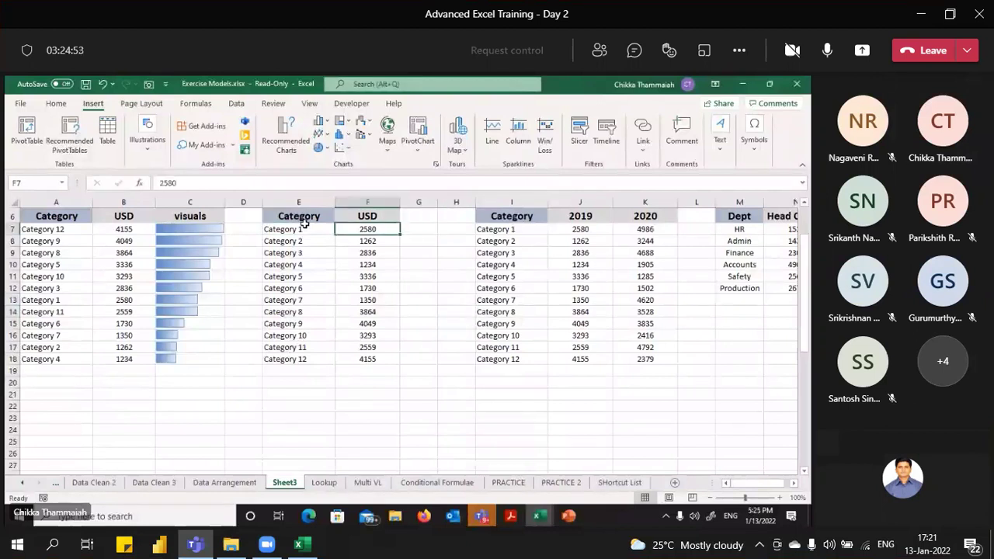
pyautogui.hotkey('ctrl', 'shift', 'Down')
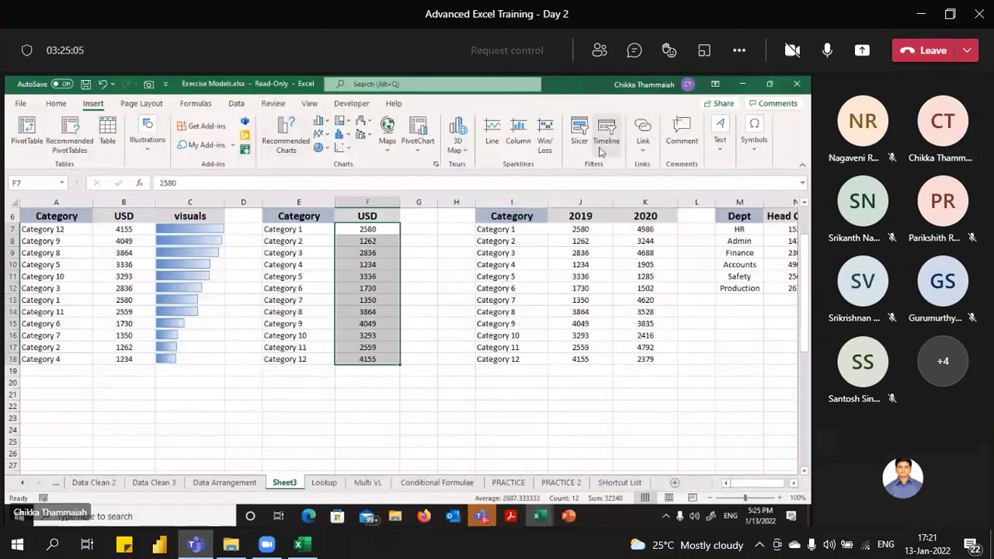
pyautogui.click(517, 148)
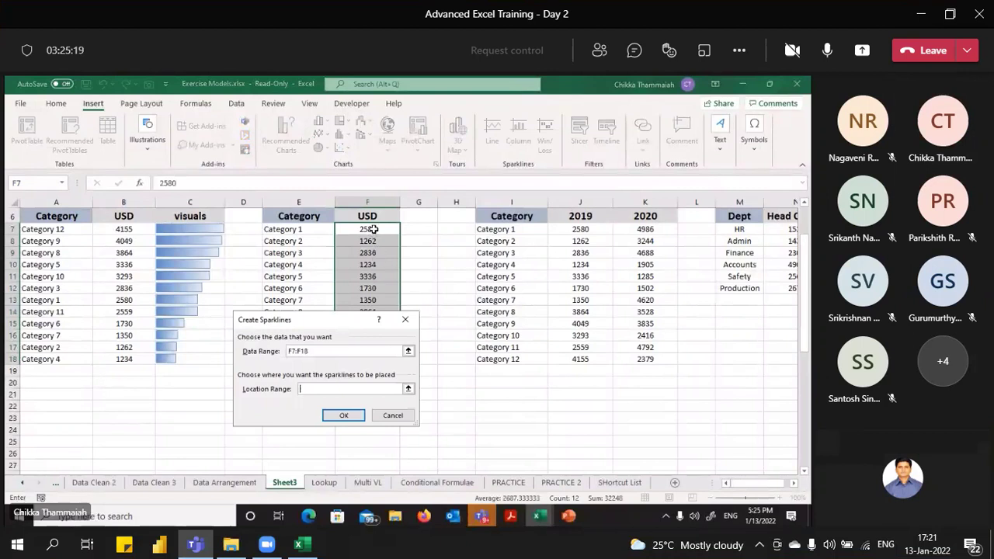
pyautogui.click(420, 230)
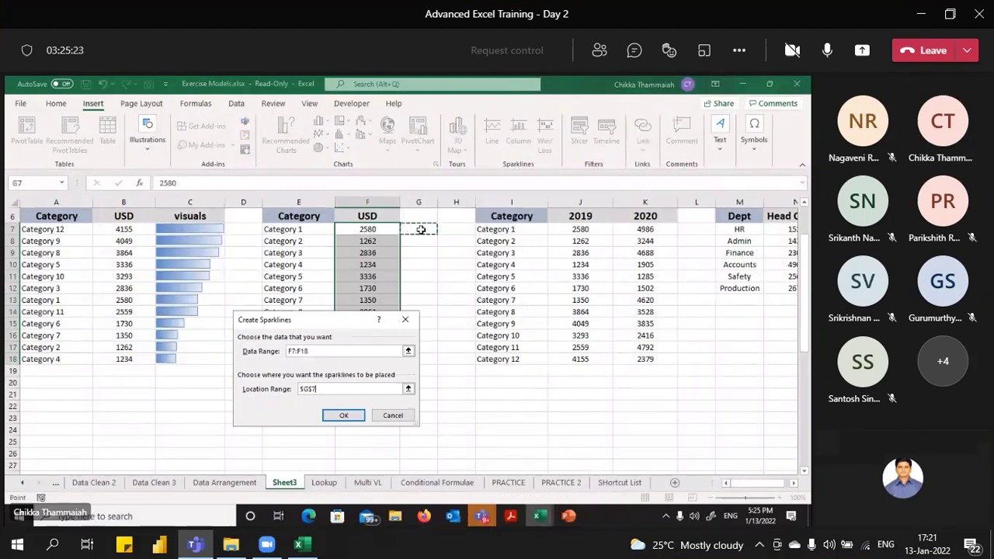
pyautogui.click(359, 417)
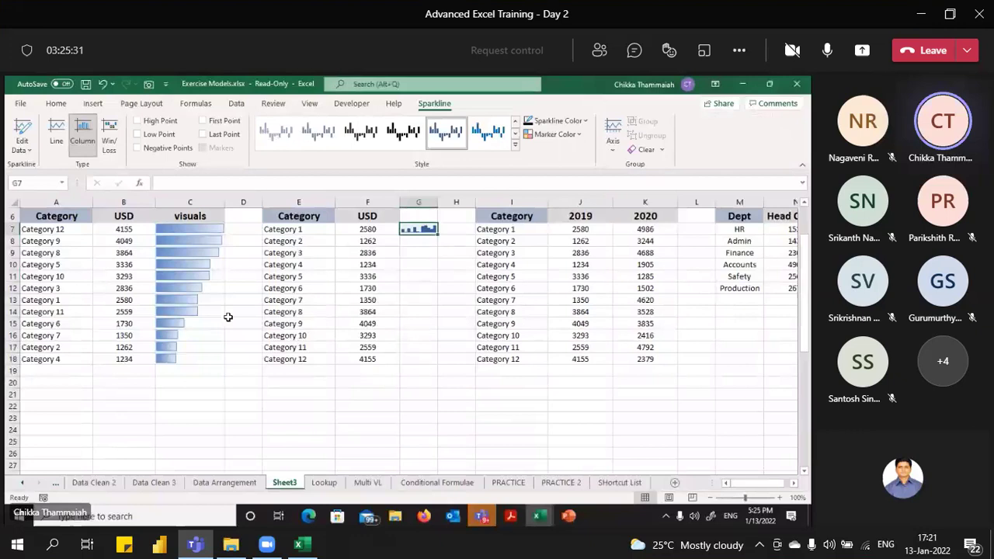
pyautogui.moveTo(12, 225); pyautogui.dragTo(15, 249)
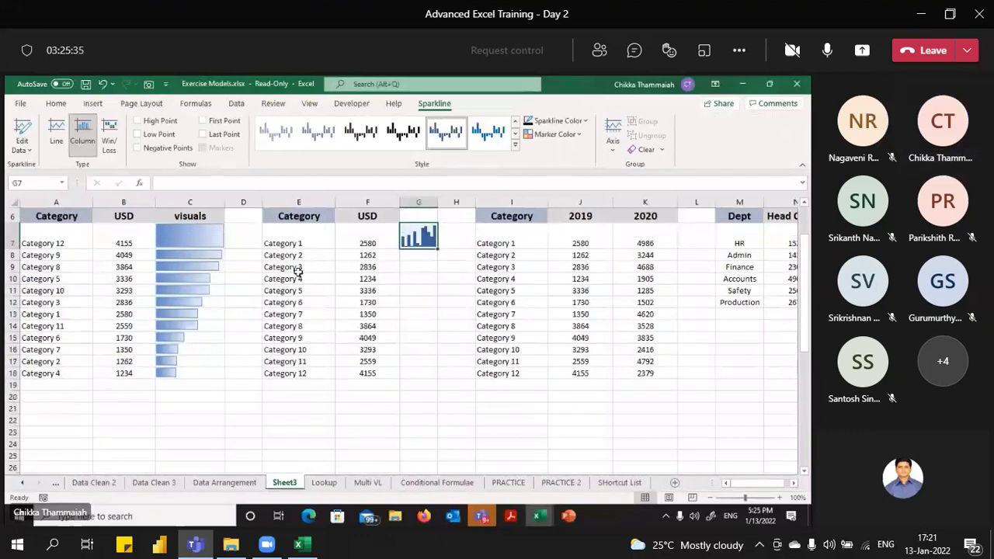
pyautogui.hotkey('ctrl', 'z')
pyautogui.moveTo(438, 203); pyautogui.dragTo(488, 204)
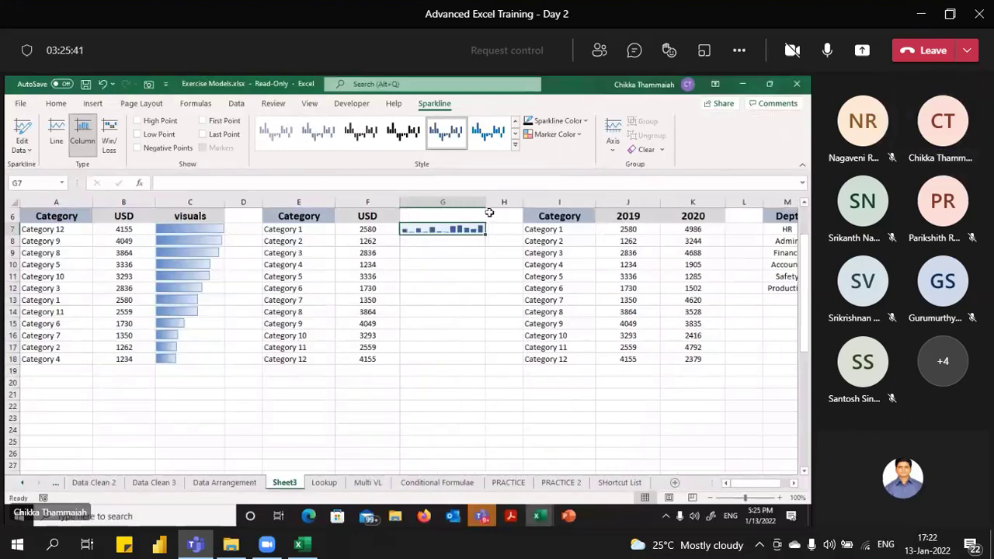
pyautogui.hotkey('shift', 'Down')
pyautogui.hotkey('shift', 'Down')
pyautogui.hotkey('shift', 'Down')
pyautogui.hotkey('shift', 'Down')
pyautogui.hotkey('shift', 'Down')
pyautogui.hotkey('shift', 'Down')
pyautogui.hotkey('shift', 'Down')
pyautogui.hotkey('shift', 'Down')
pyautogui.hotkey('shift', 'Down')
pyautogui.hotkey('shift', 'Down')
pyautogui.hotkey('shift', 'Down')
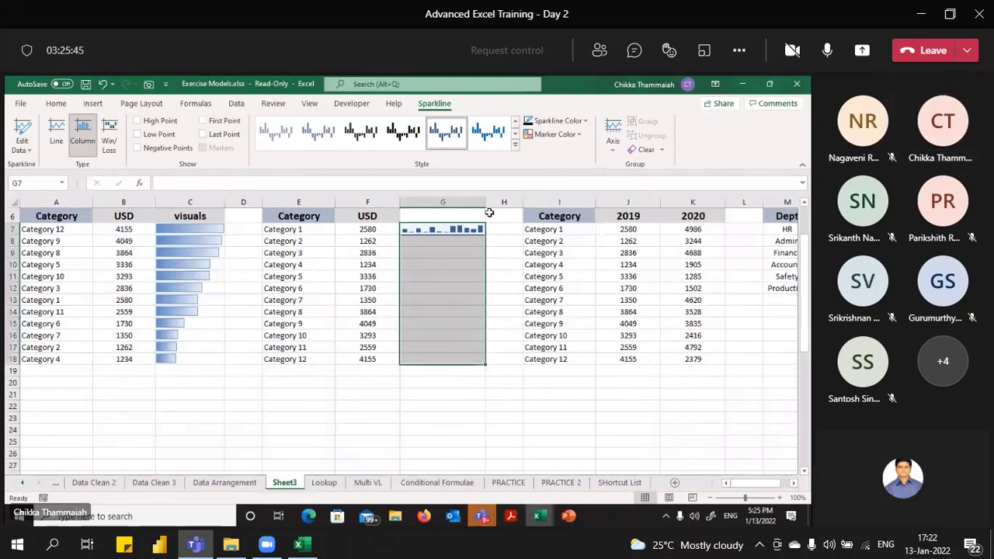
pyautogui.click(54, 104)
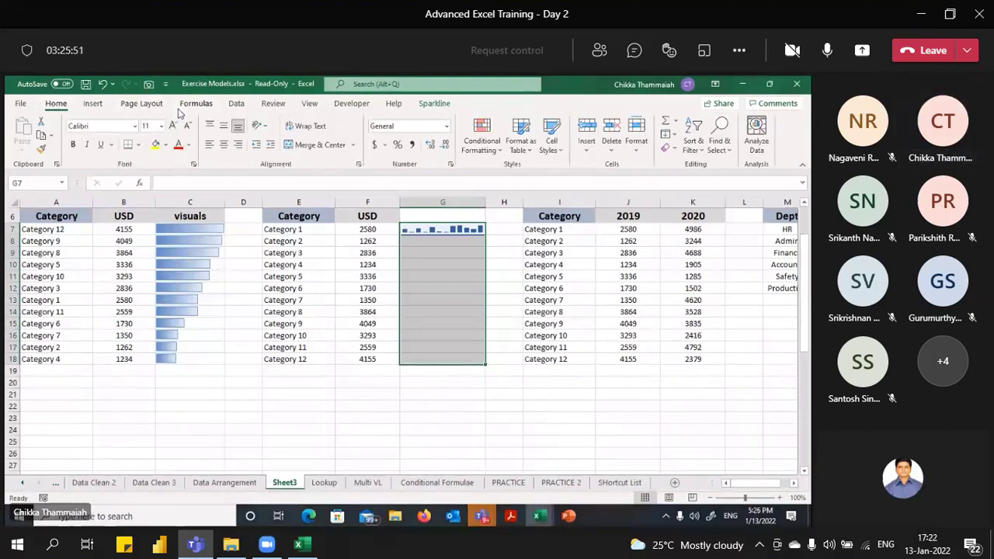
pyautogui.click(311, 148)
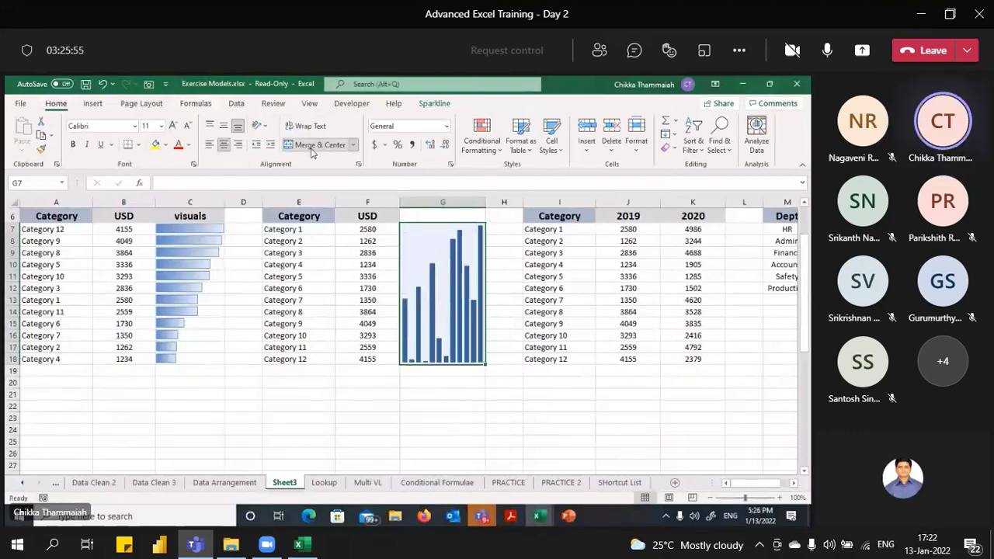
pyautogui.rightClick(437, 244)
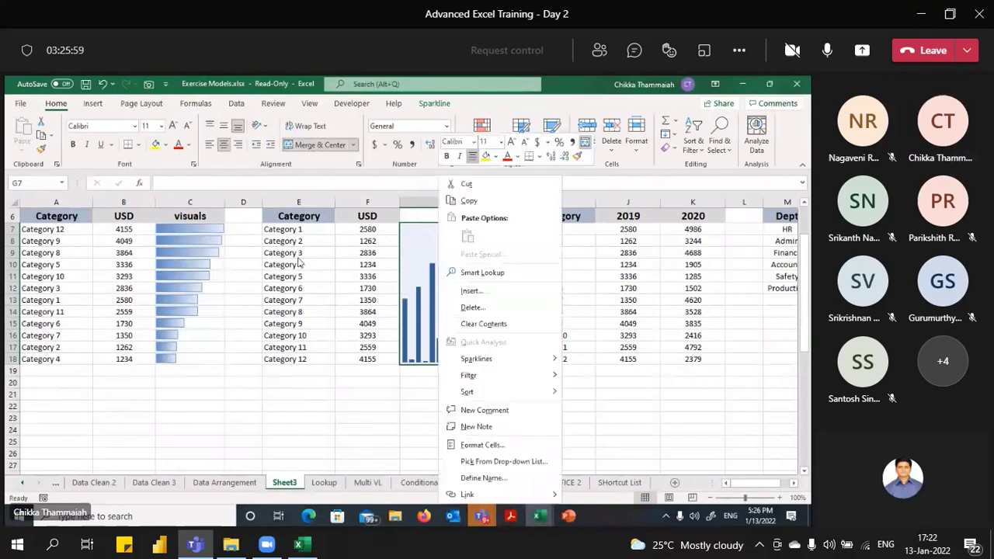
pyautogui.press('Escape')
pyautogui.keyDown('shift'); pyautogui.click(319, 219); pyautogui.keyUp('shift')
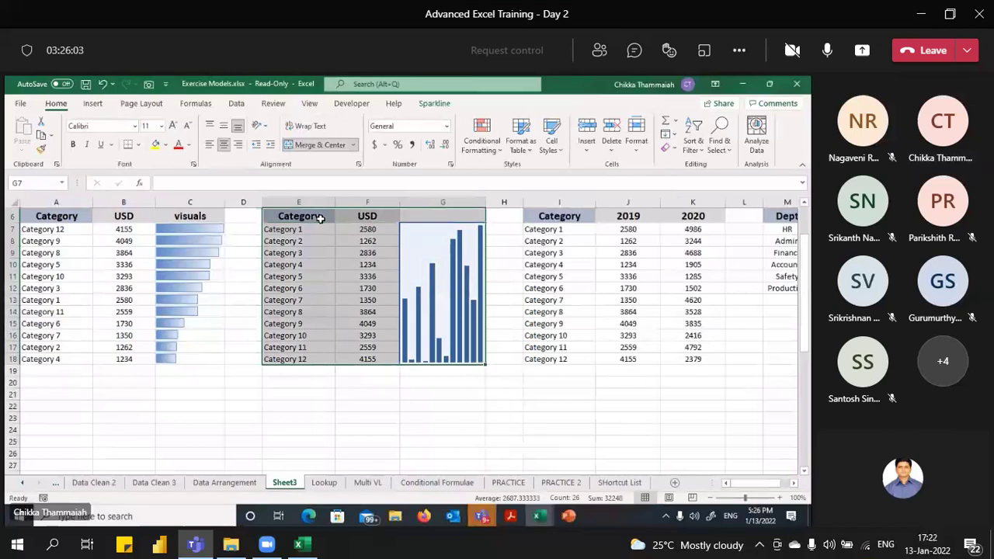
pyautogui.rightClick(320, 218)
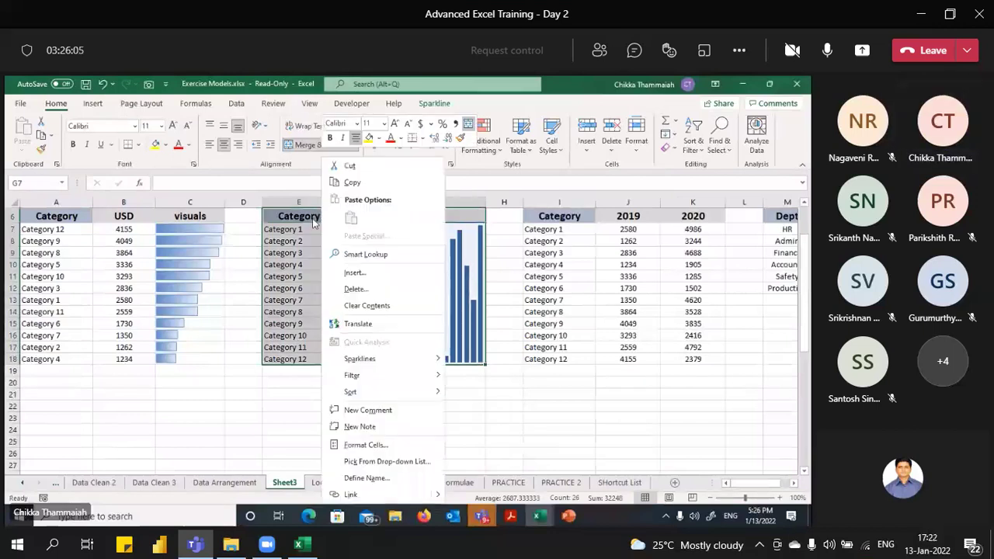
pyautogui.press('Escape')
pyautogui.click(312, 218)
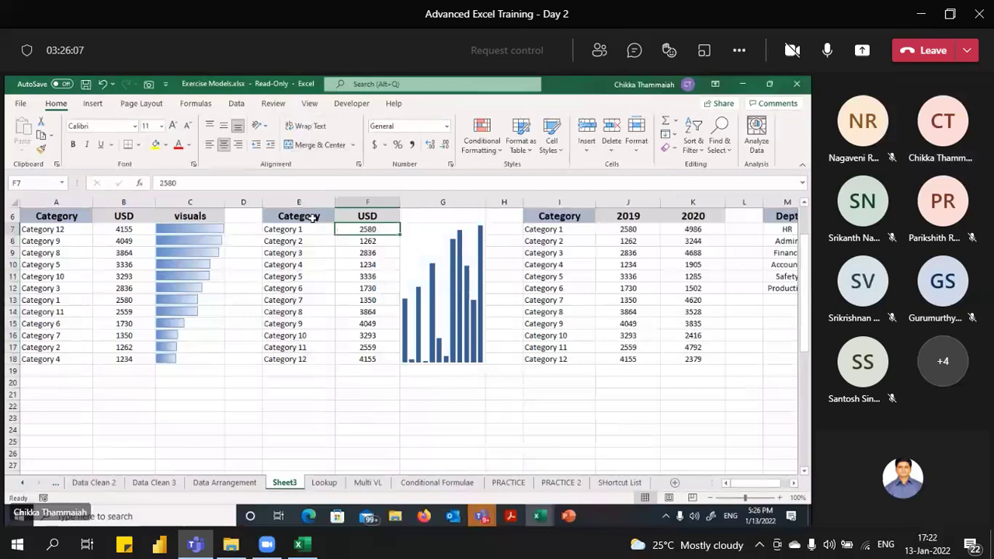
pyautogui.hotkey('shift', 'Right')
pyautogui.hotkey('shift', 'Down')
pyautogui.hotkey('shift', 'Down')
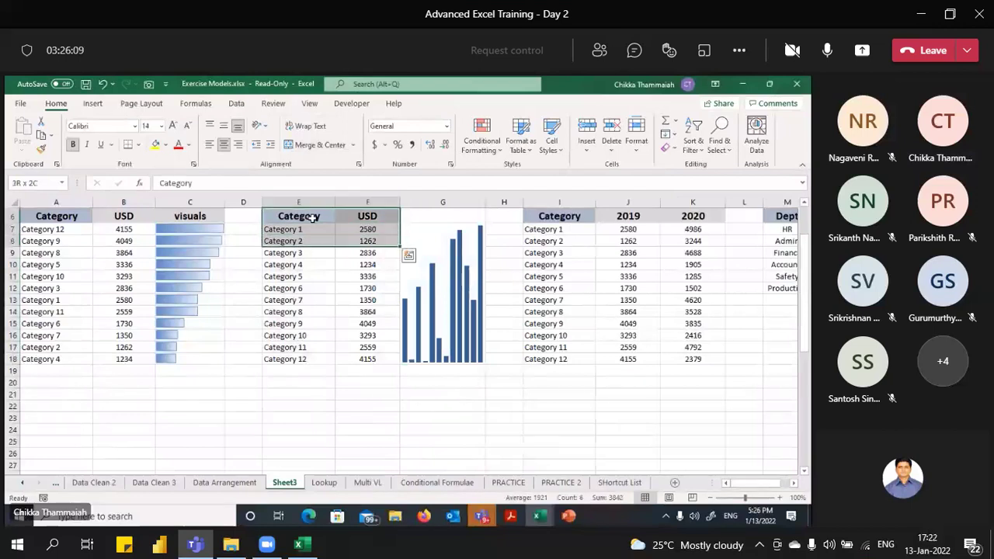
# Step: Custom-sort the shared E6:F18 Category/USD table by the USD column
pyautogui.hotkey('ctrl', 'shift', 'Down')
pyautogui.rightClick(312, 218)
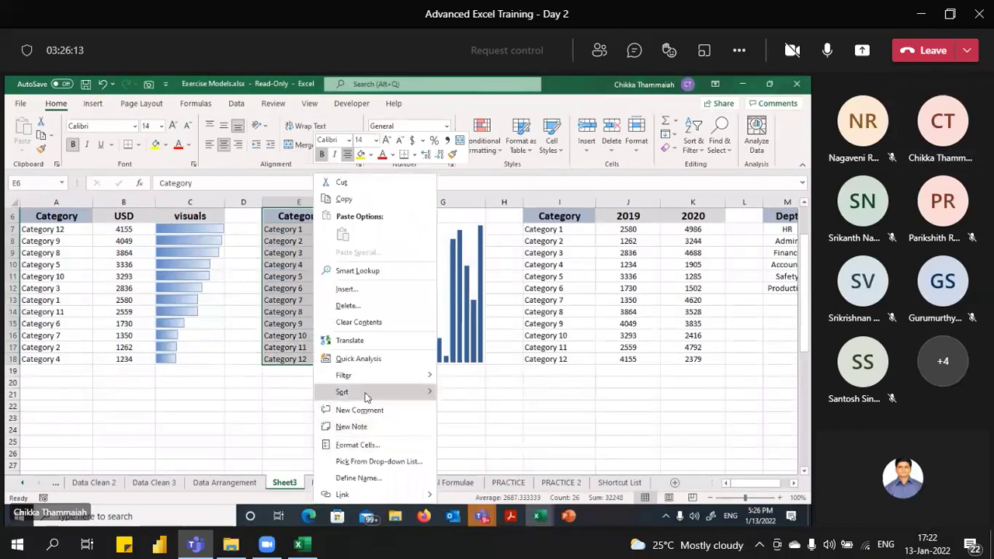
pyautogui.moveTo(425, 392)
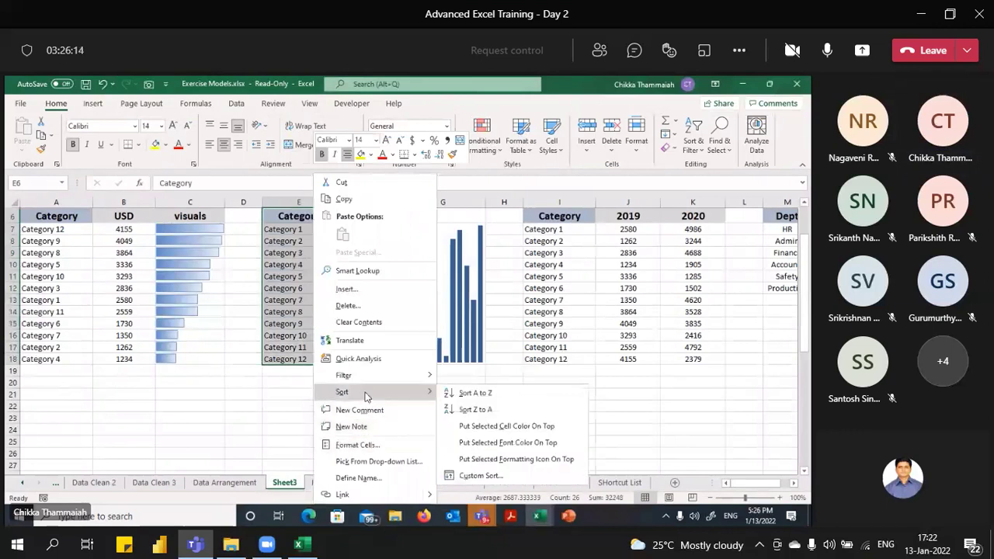
pyautogui.click(480, 476)
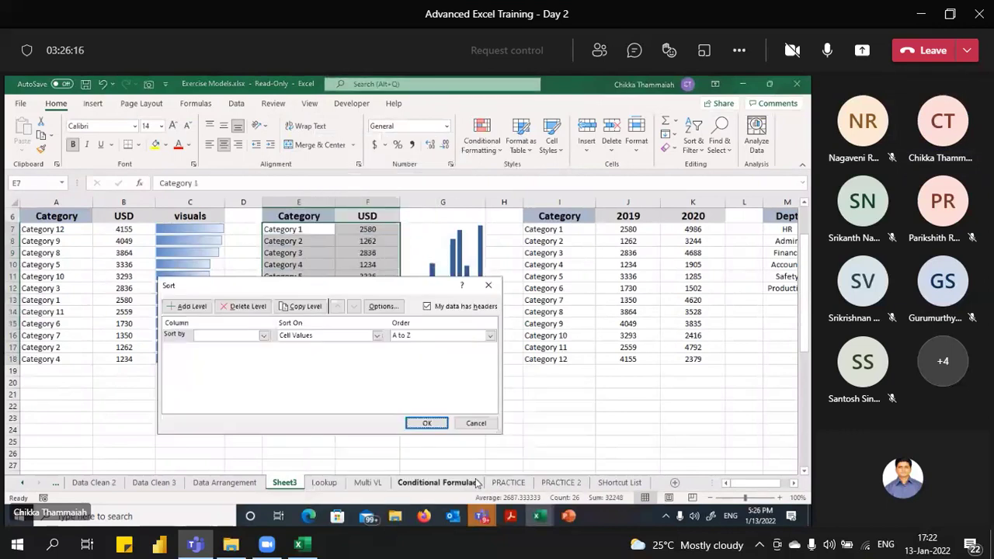
pyautogui.click(264, 335)
pyautogui.click(249, 355)
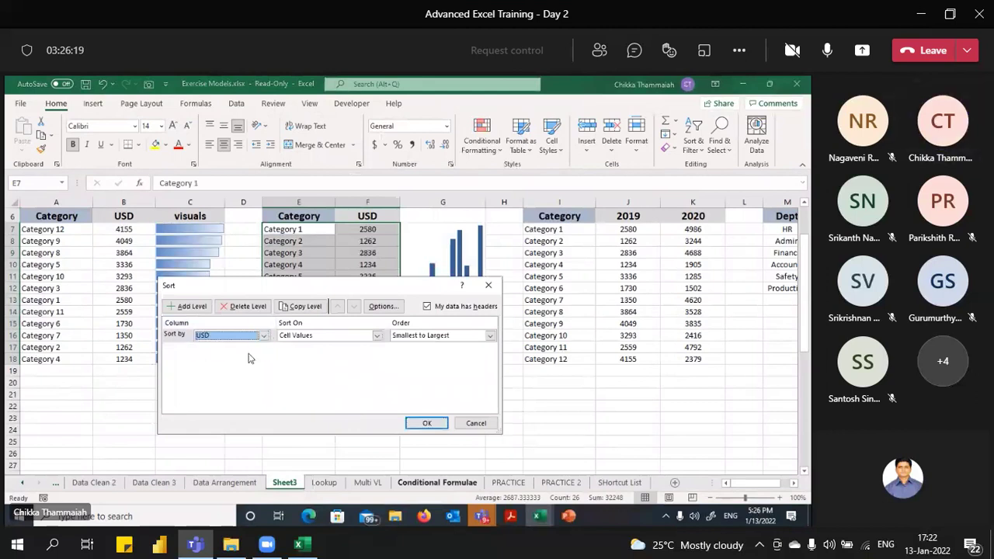
pyautogui.click(490, 337)
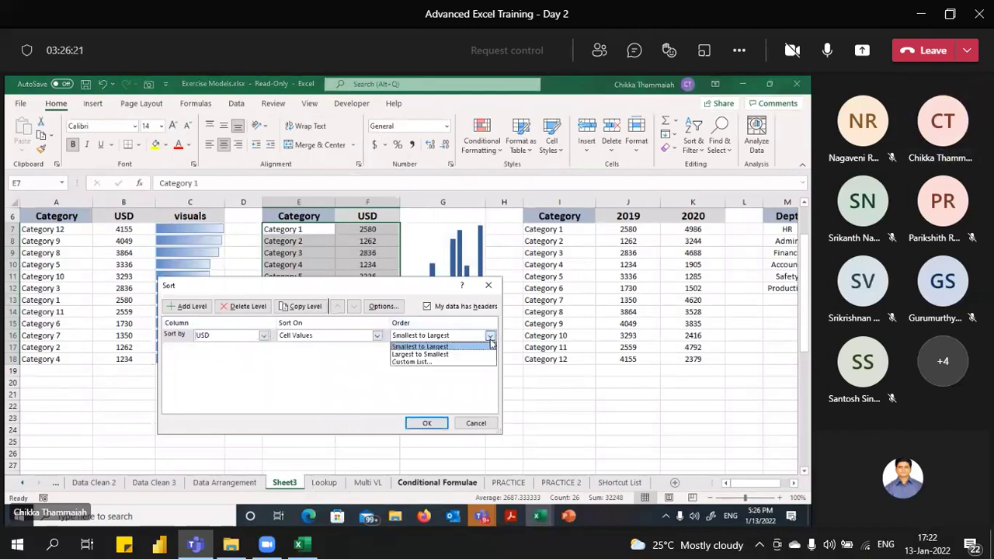
pyautogui.click(477, 347)
pyautogui.click(426, 423)
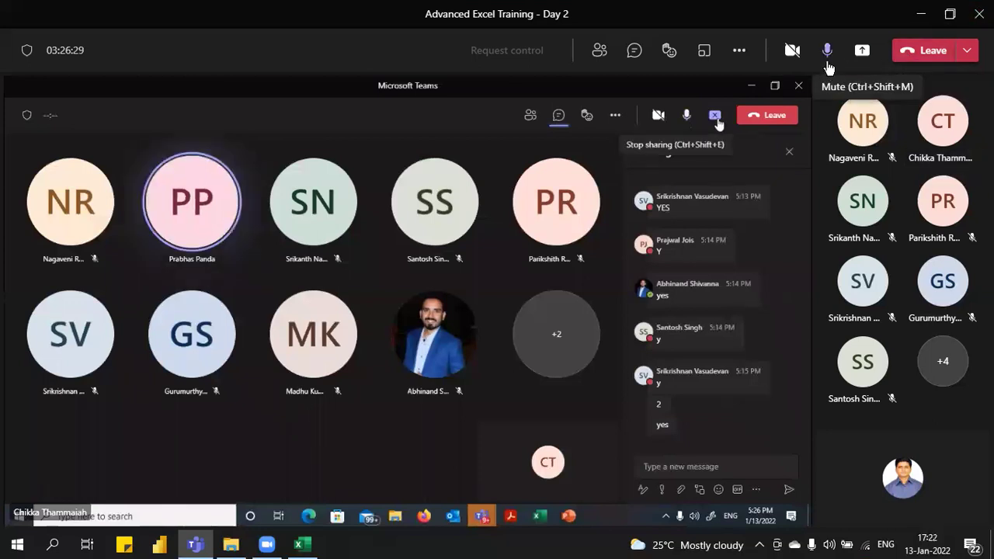
# Step: Share your whole screen to the meeting, select the G7 sparkline, and open the meeting chat
pyautogui.click(864, 49)
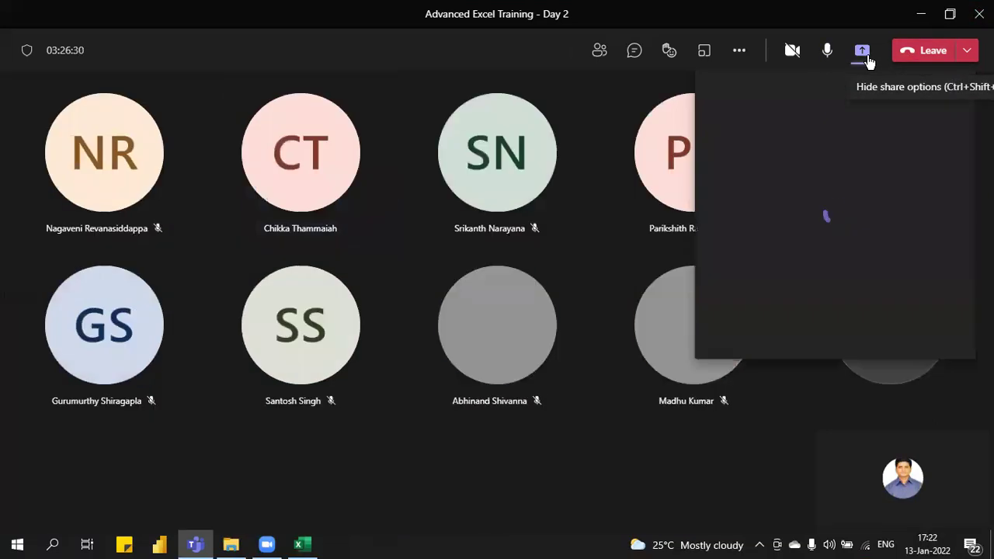
pyautogui.click(764, 246)
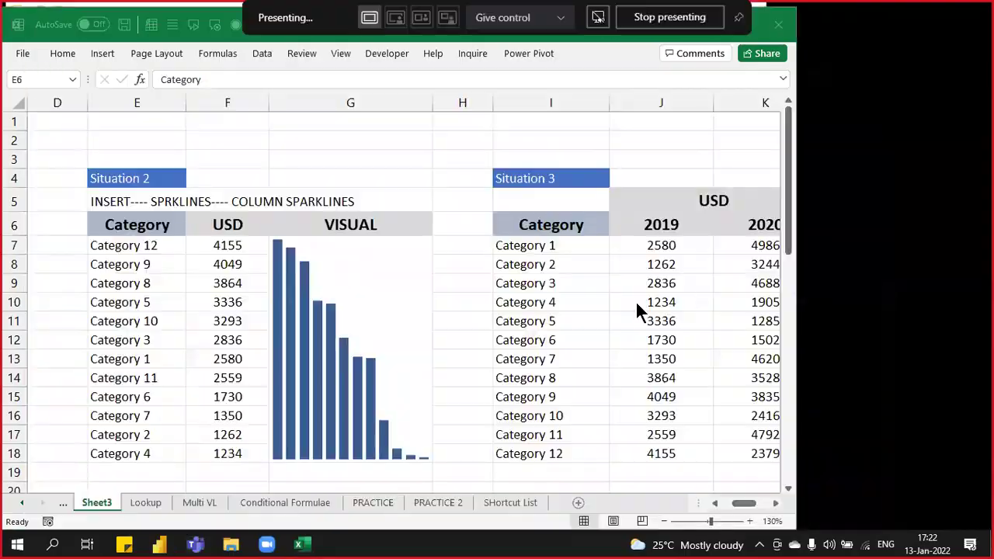
pyautogui.click(389, 238)
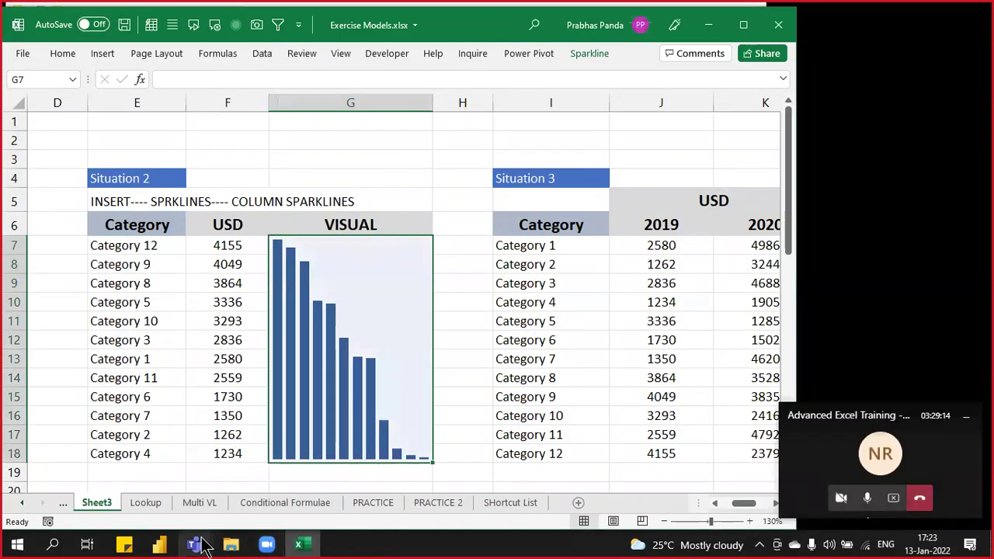
pyautogui.moveTo(201, 547)
pyautogui.click(116, 461)
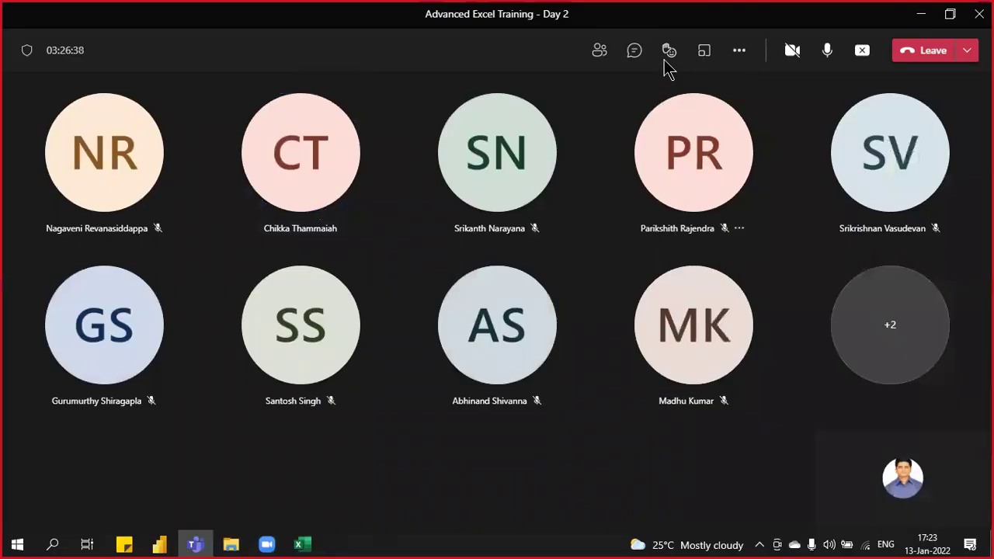
pyautogui.click(634, 50)
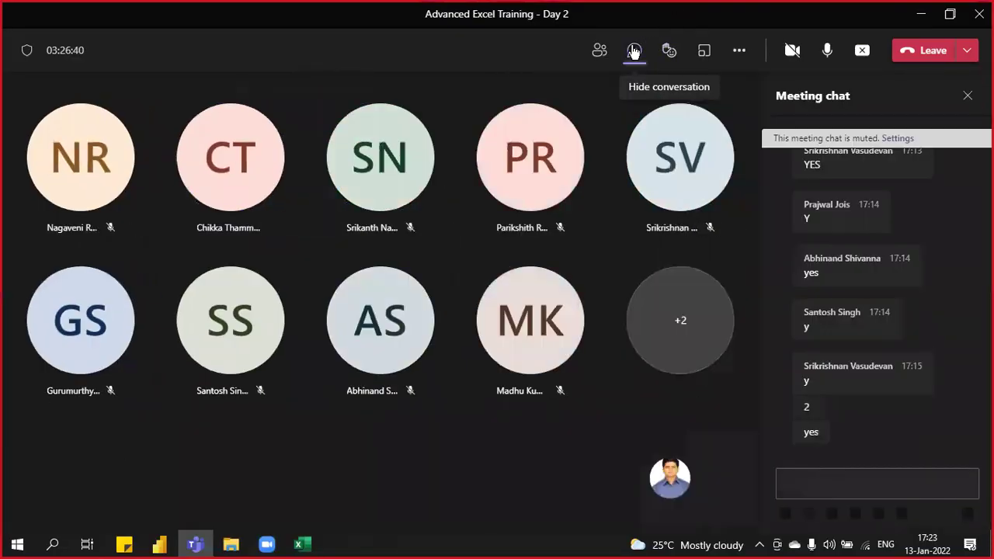
# Step: Back in Excel, fix the E5 note's typo 'SPRKLINES' to read 'SPARKLINES'
pyautogui.click(303, 543)
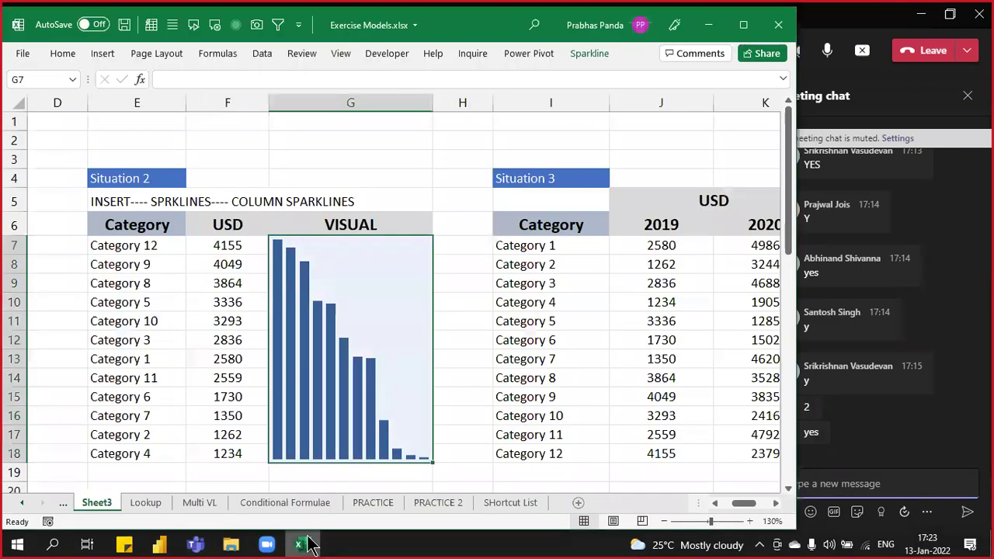
pyautogui.click(209, 296)
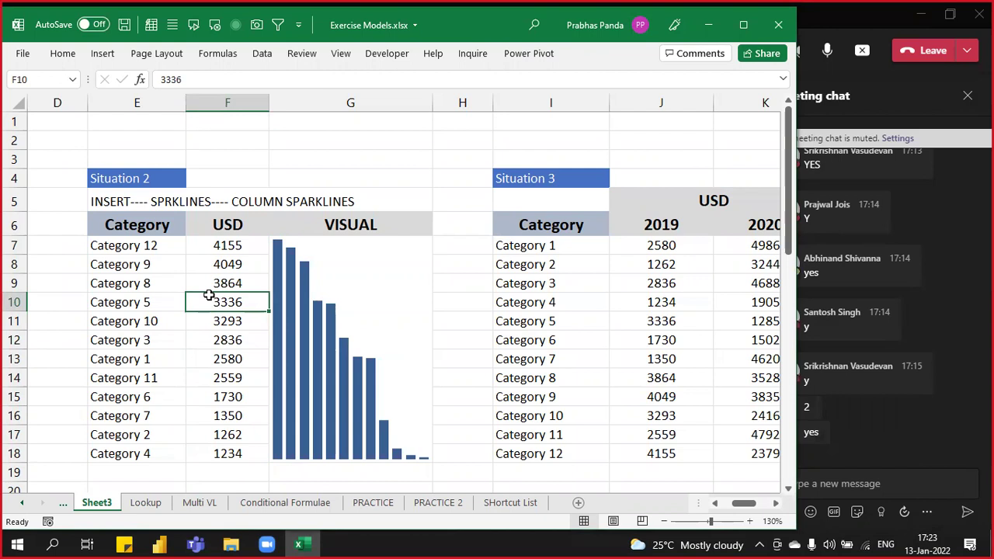
pyautogui.press('Up')
pyautogui.press('Up')
pyautogui.press('Up')
pyautogui.press('Up')
pyautogui.press('Up')
pyautogui.press('Left')
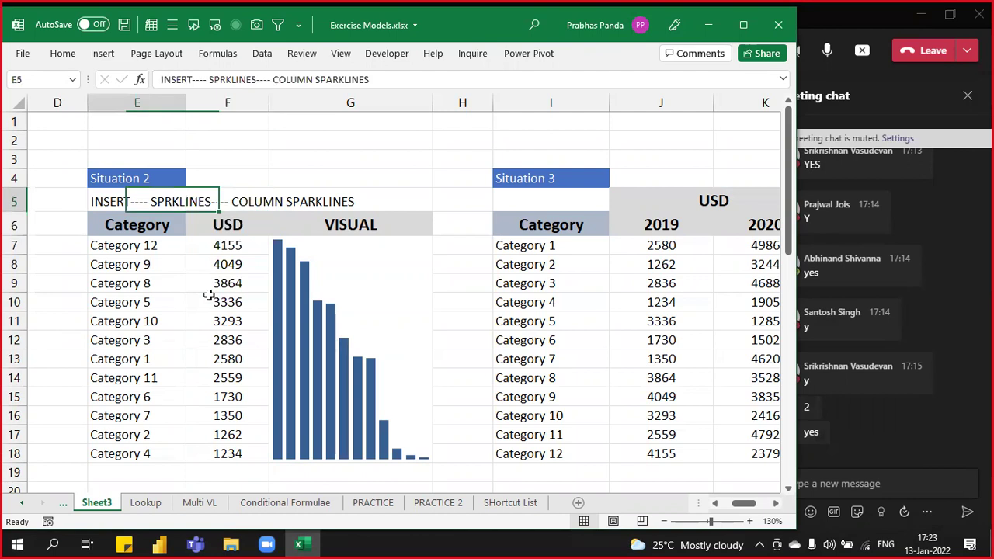
pyautogui.press('F2')
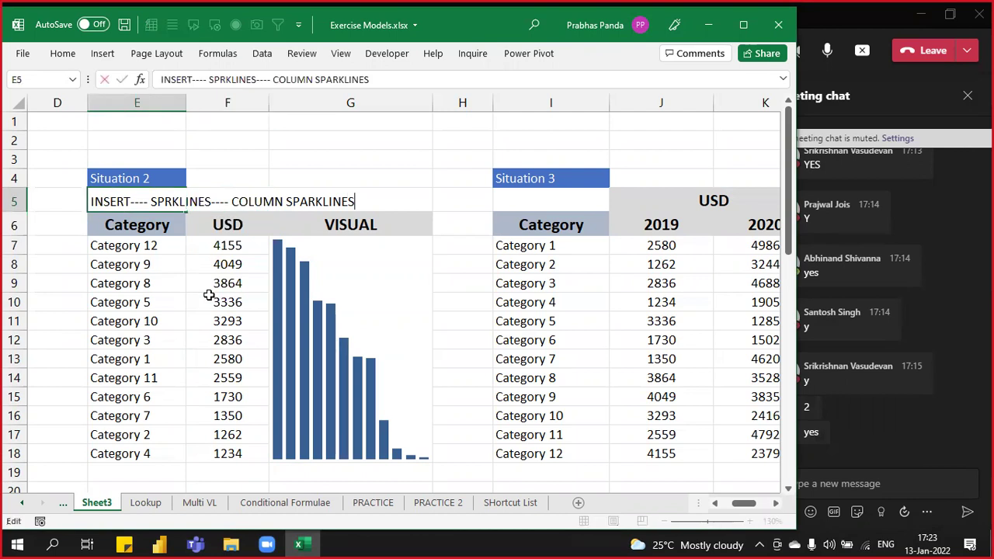
pyautogui.press('Left')
pyautogui.press('Left')
pyautogui.press('Left')
pyautogui.press('Left')
pyautogui.press('Left')
pyautogui.press('Left')
pyautogui.press('Left')
pyautogui.press('Left')
pyautogui.press('Left')
pyautogui.press('Left')
pyautogui.press('Left')
pyautogui.press('Left')
pyautogui.press('Left')
pyautogui.write('A')
pyautogui.press('Return')
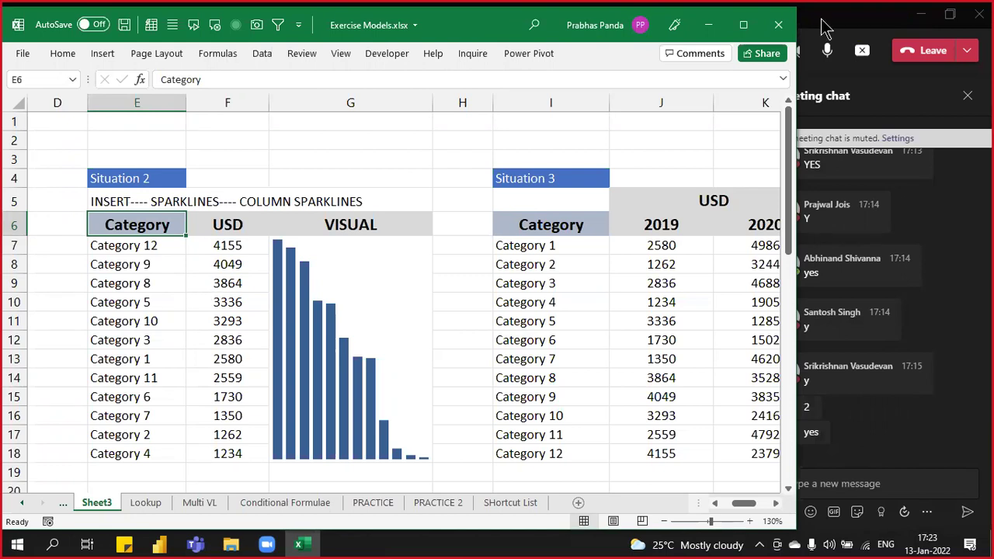
# Step: End the Teams screen share and close the Meeting chat panel
pyautogui.click(866, 33)
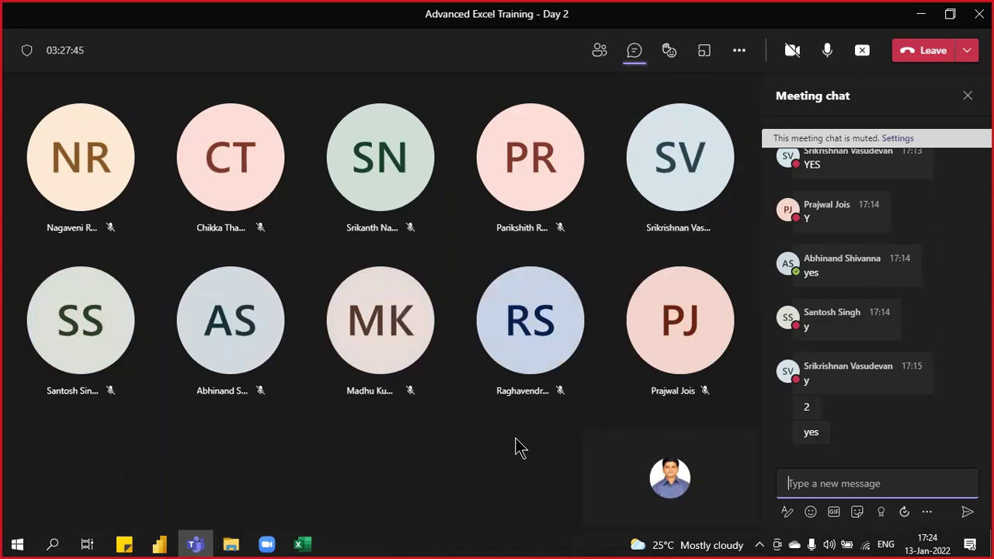
pyautogui.click(868, 56)
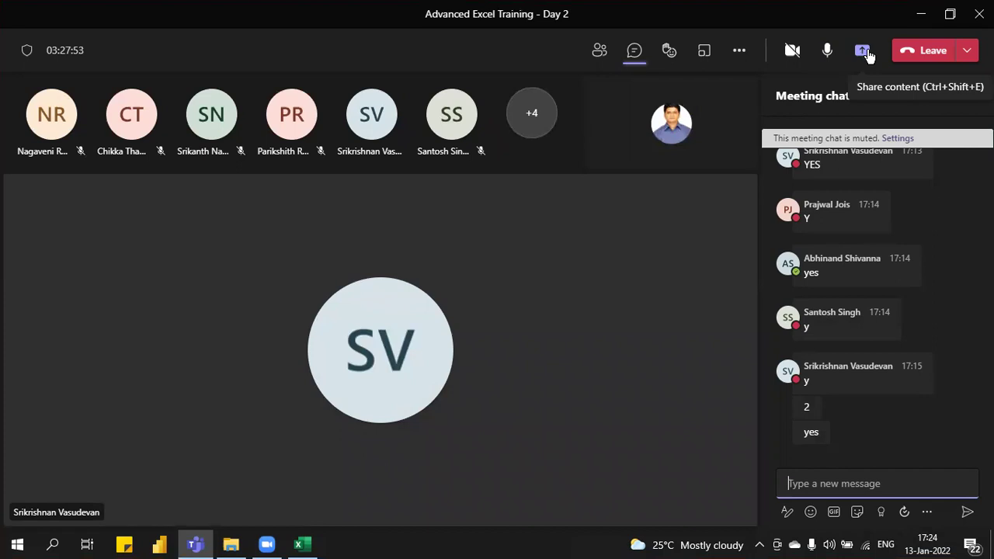
pyautogui.click(968, 96)
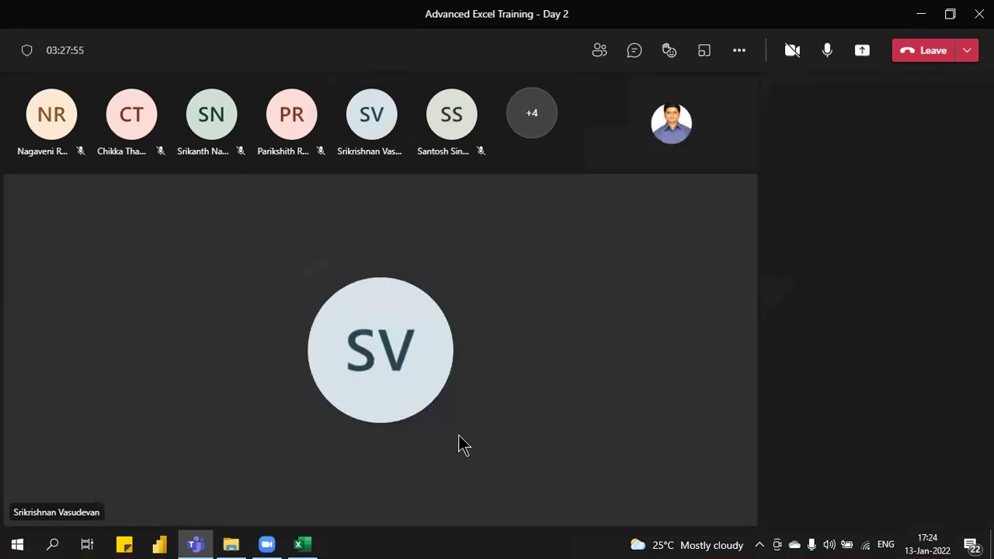
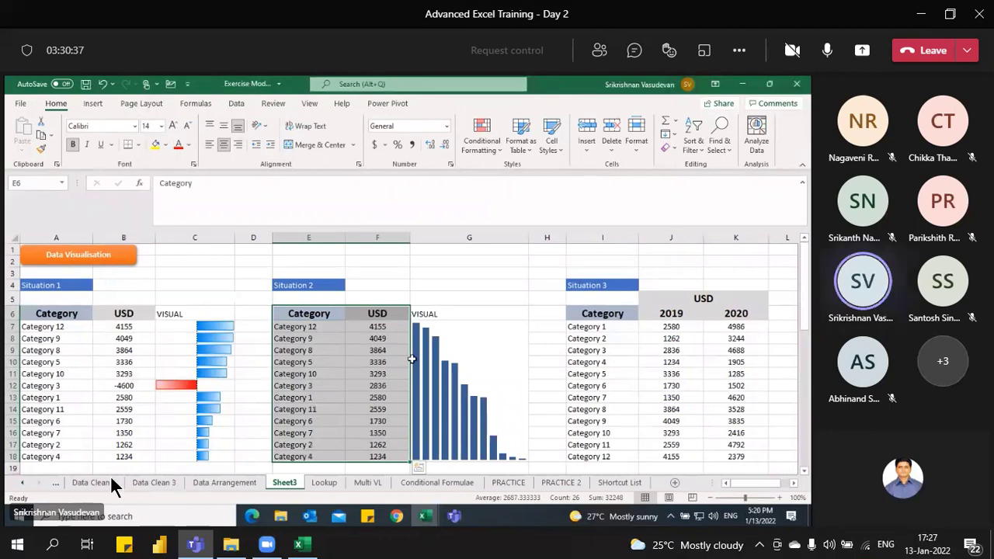
# Step: Share the whole screen in the Teams meeting and make the E5 instruction text bold
pyautogui.click(870, 51)
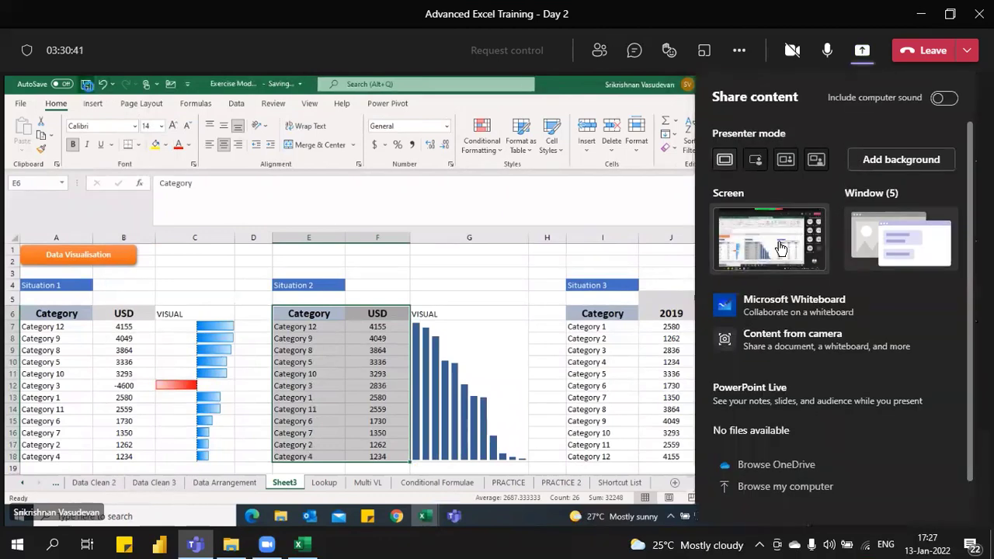
pyautogui.click(780, 247)
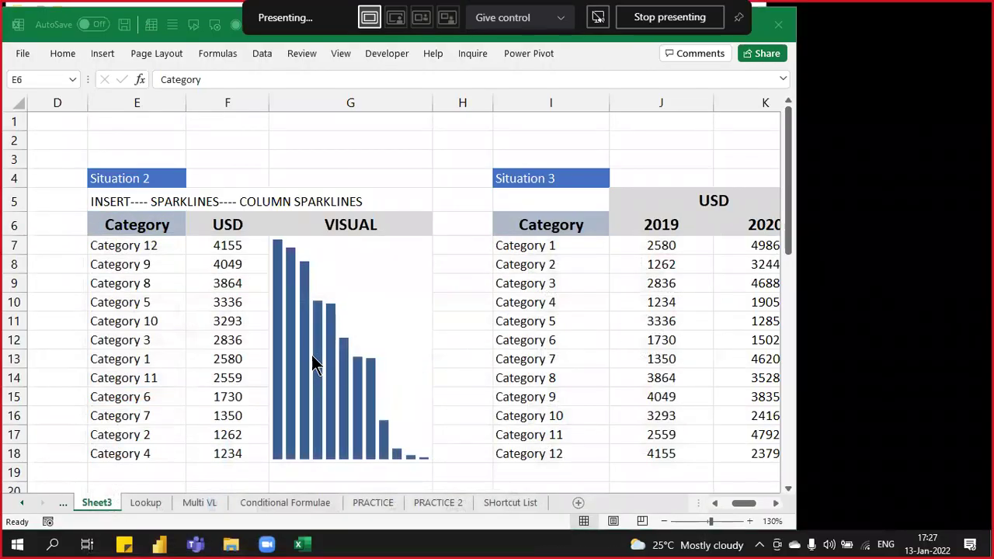
pyautogui.doubleClick(114, 201)
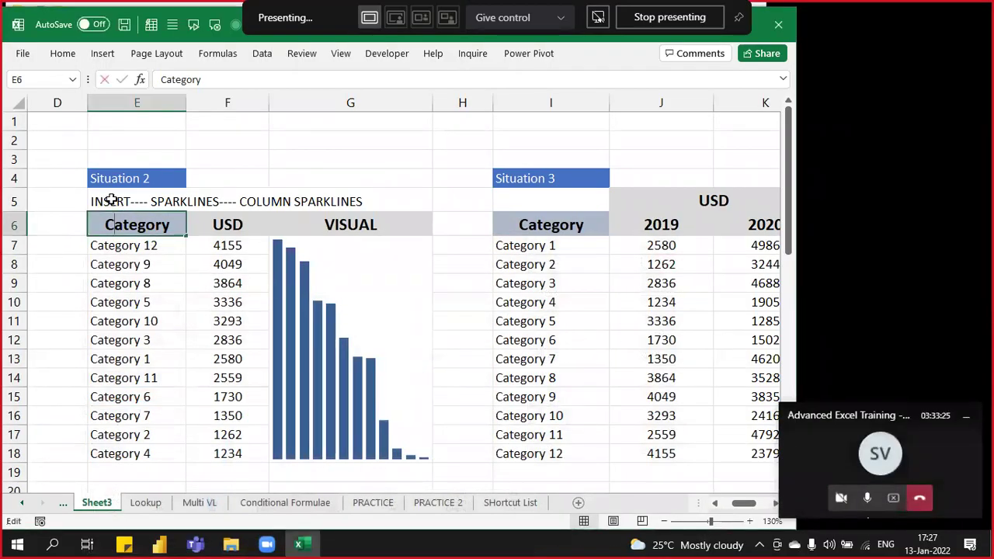
pyautogui.click(113, 200)
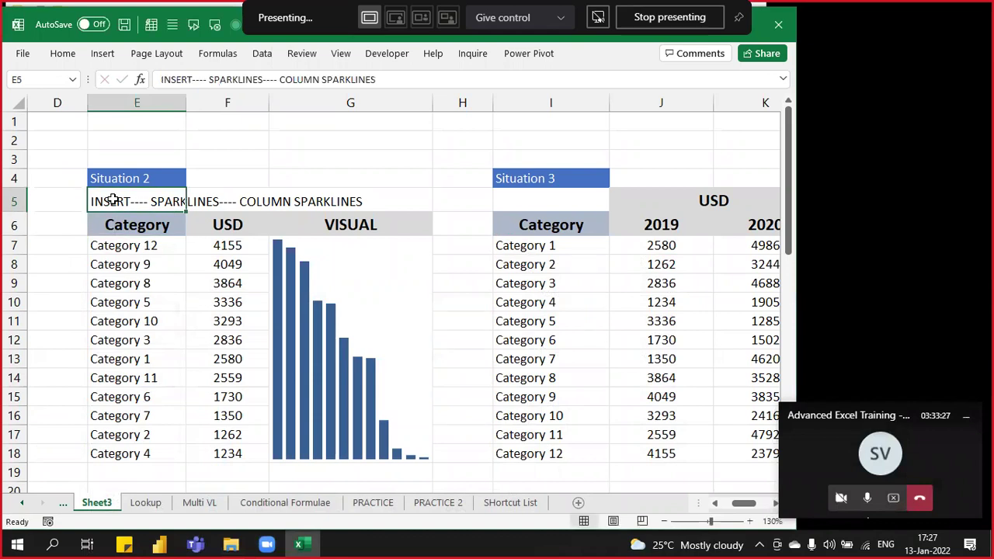
pyautogui.hotkey('ctrl', 'b')
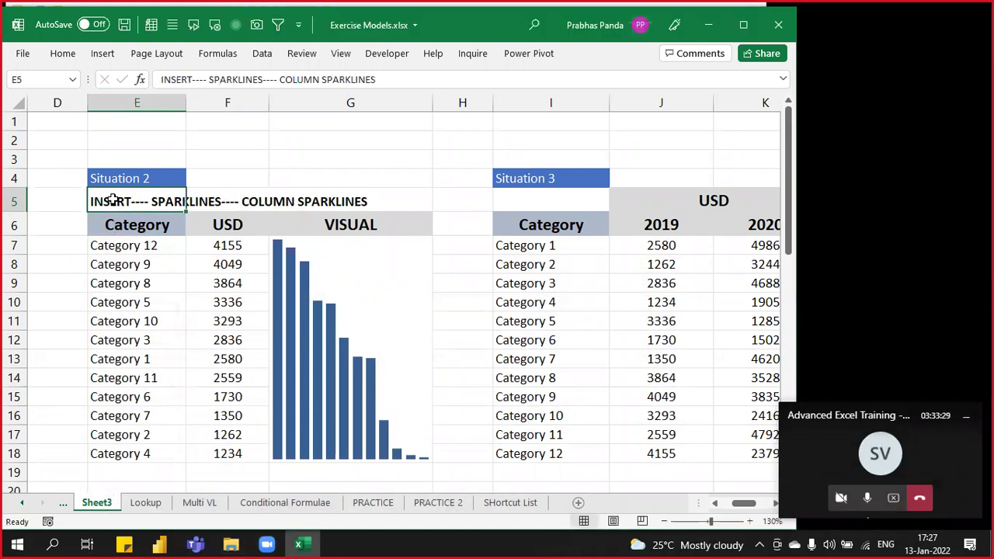
# Step: Widen column G to enlarge its sparkline, check the Teams meeting chat, and return to Excel
pyautogui.moveTo(433, 103); pyautogui.dragTo(446, 103)
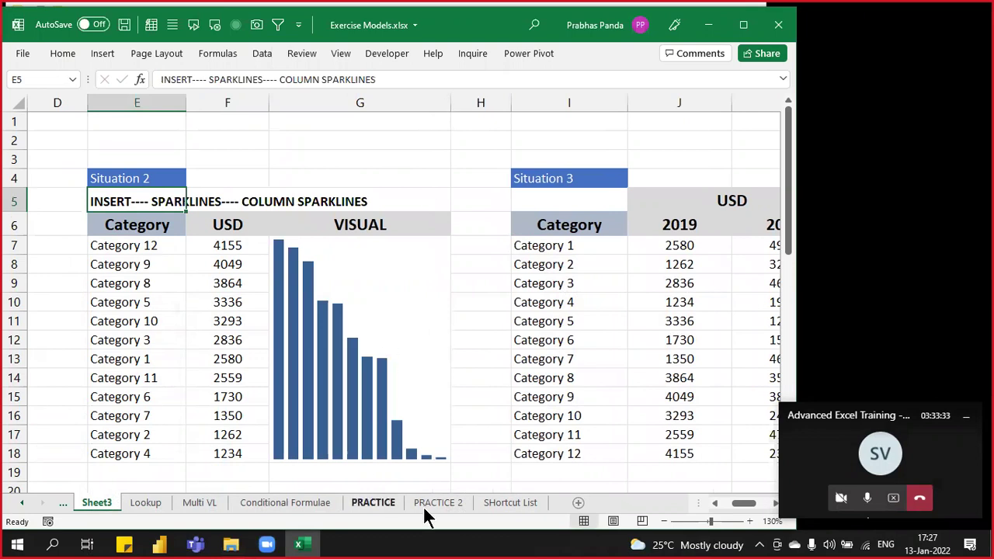
pyautogui.moveTo(738, 503); pyautogui.dragTo(730, 504)
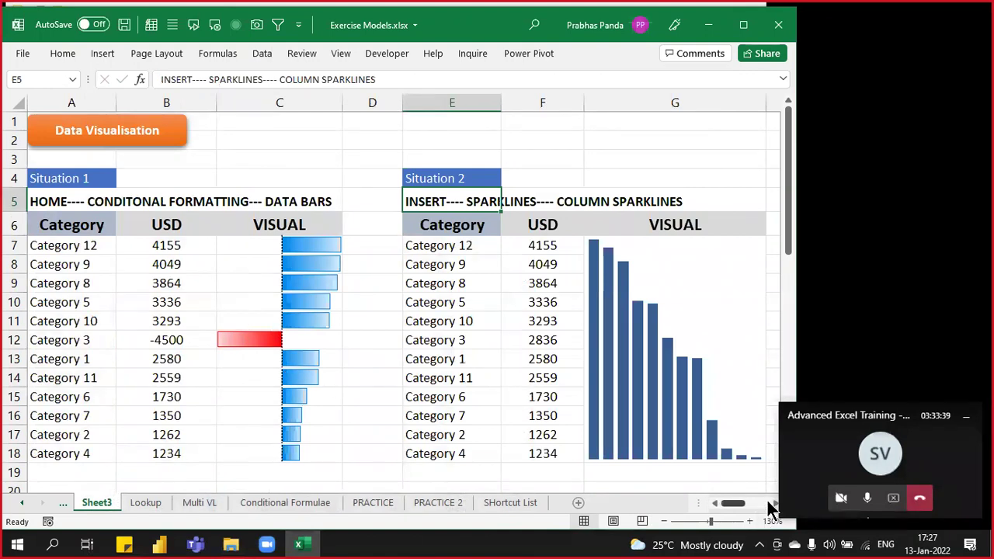
pyautogui.click(194, 544)
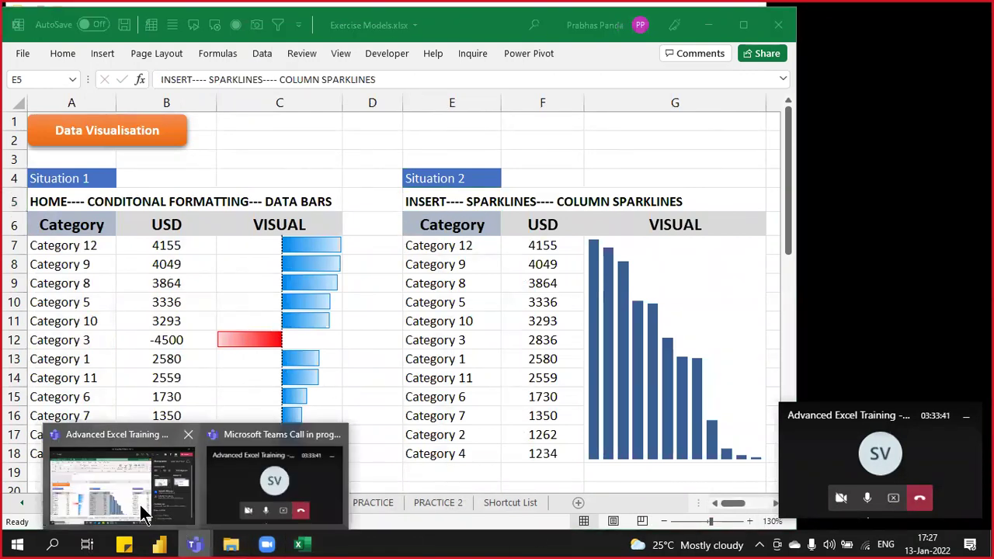
pyautogui.click(105, 492)
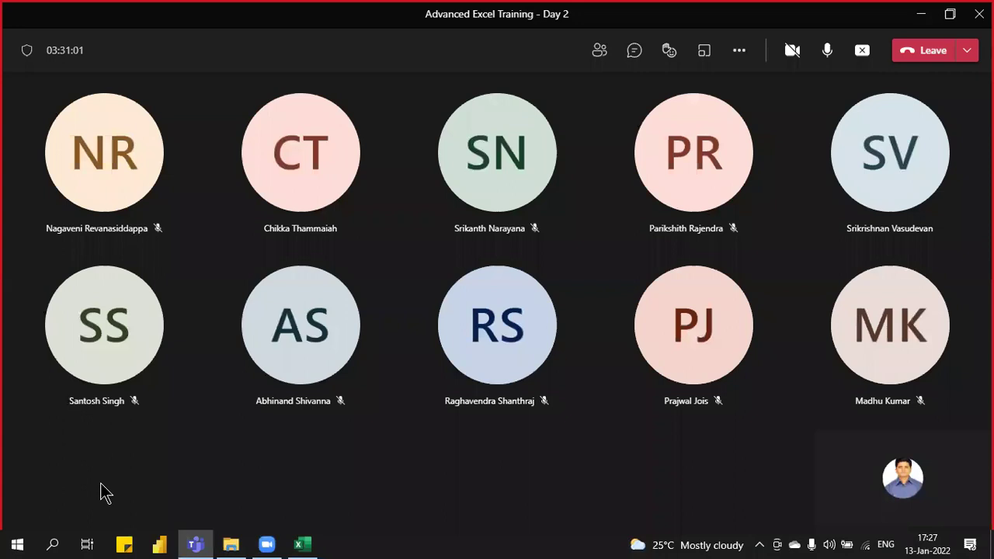
pyautogui.click(632, 53)
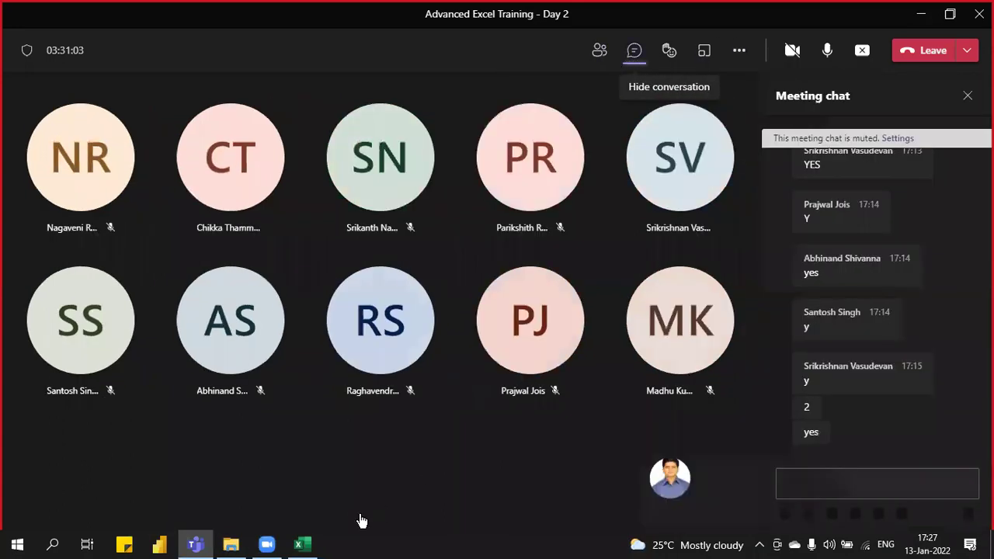
pyautogui.click(302, 544)
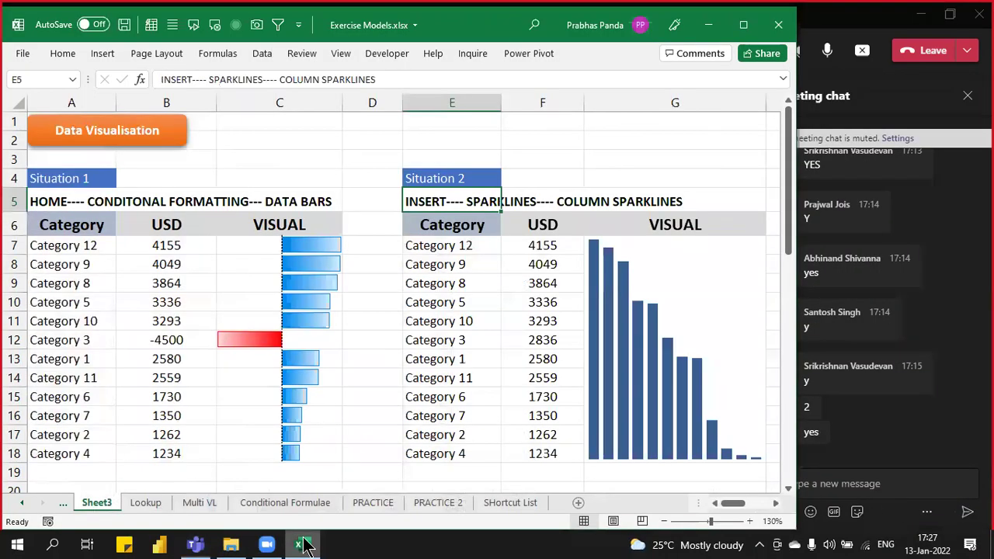
pyautogui.click(705, 285)
pyautogui.press('Right')
pyautogui.press('Right')
pyautogui.press('Right')
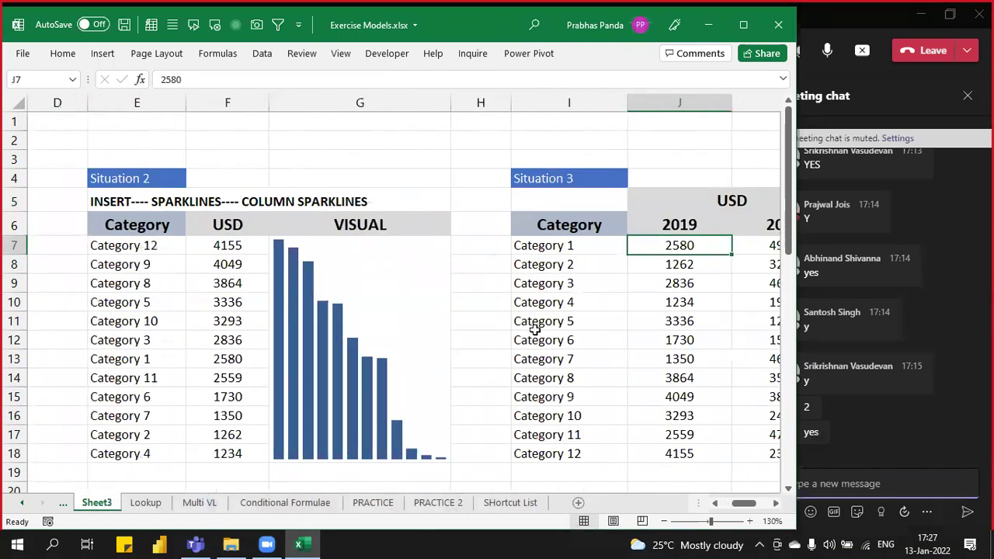
# Step: Set the G7 column sparkline's High Point marker colour to green
pyautogui.click(358, 261)
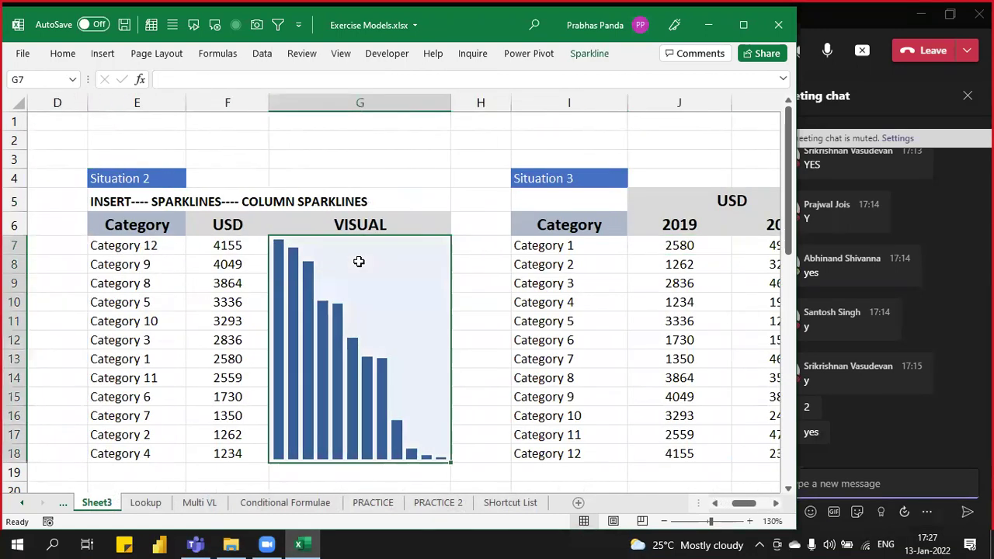
pyautogui.click(602, 54)
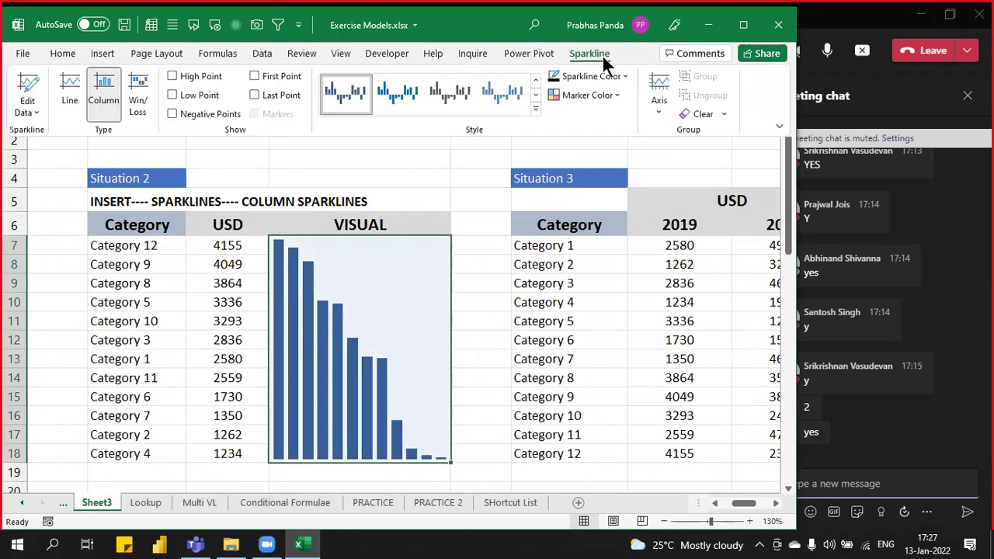
pyautogui.click(602, 57)
pyautogui.click(609, 96)
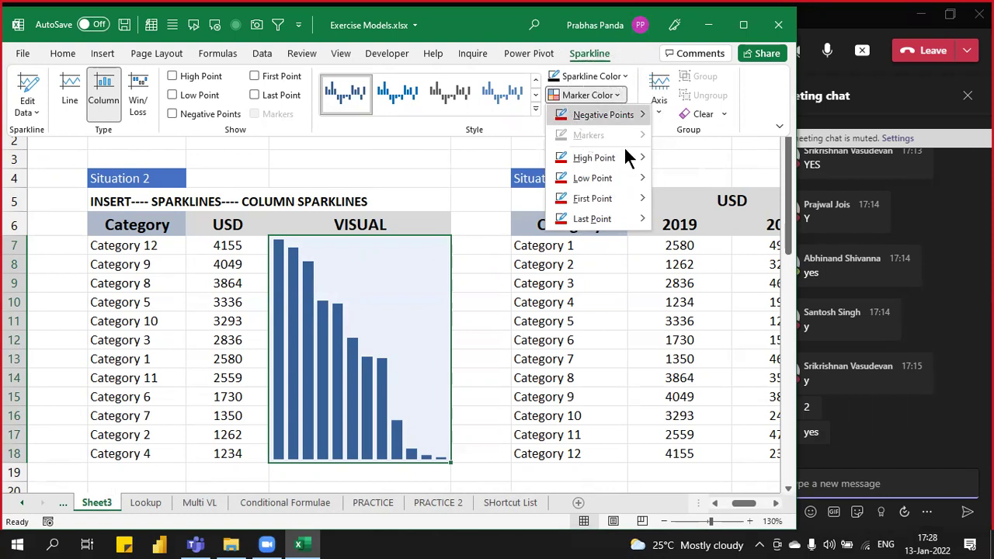
pyautogui.moveTo(628, 157)
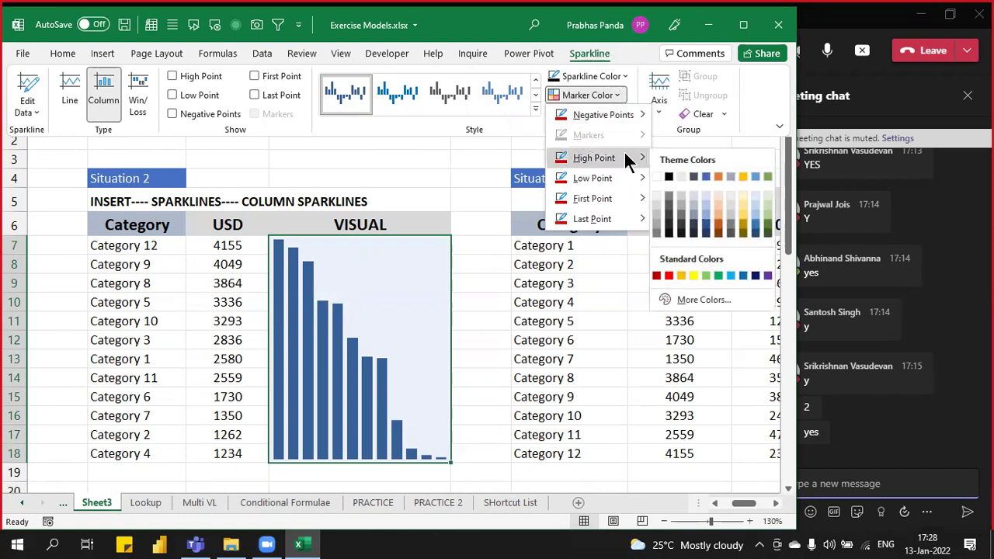
pyautogui.click(722, 277)
# Step: Set the sparkline's Low Point marker colour to red
pyautogui.click(608, 95)
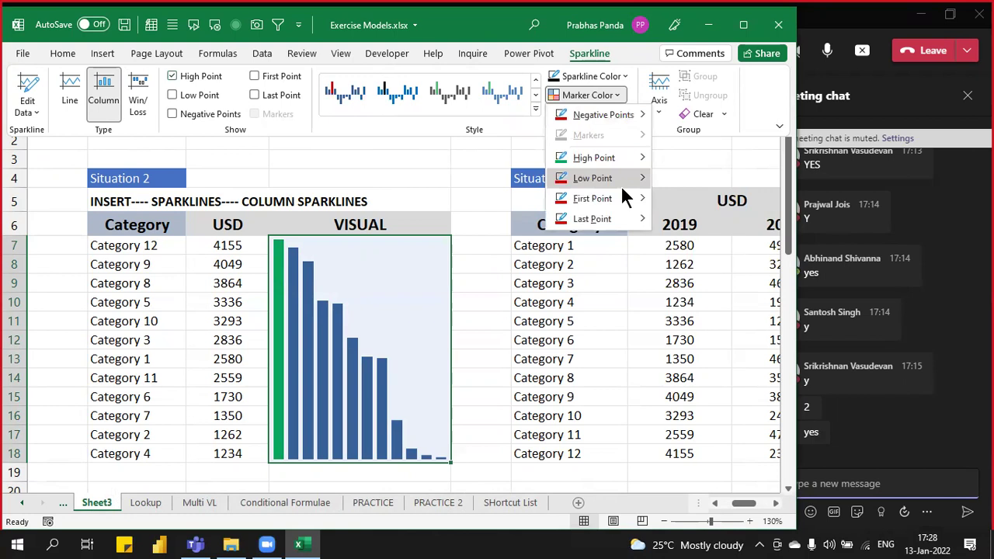
pyautogui.moveTo(625, 181)
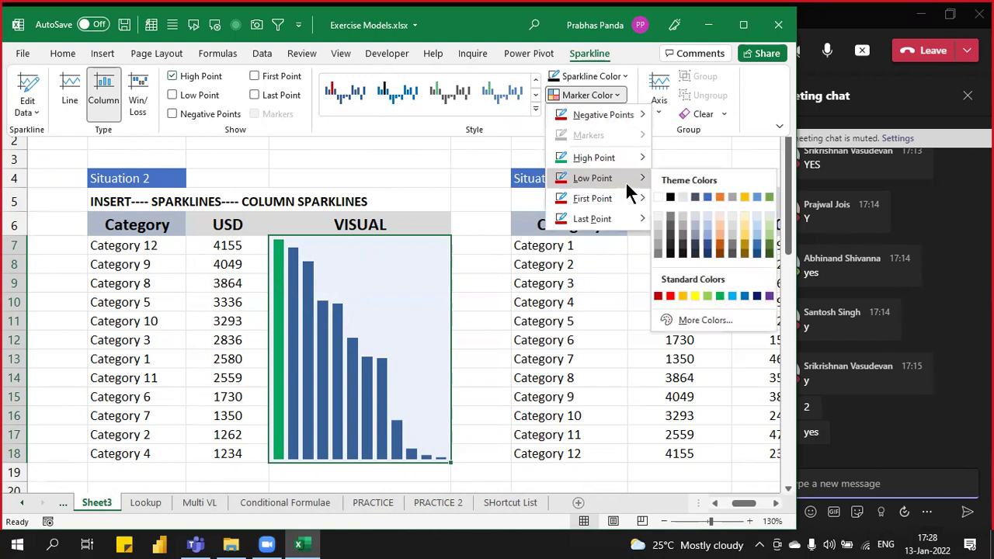
pyautogui.click(673, 297)
pyautogui.click(620, 95)
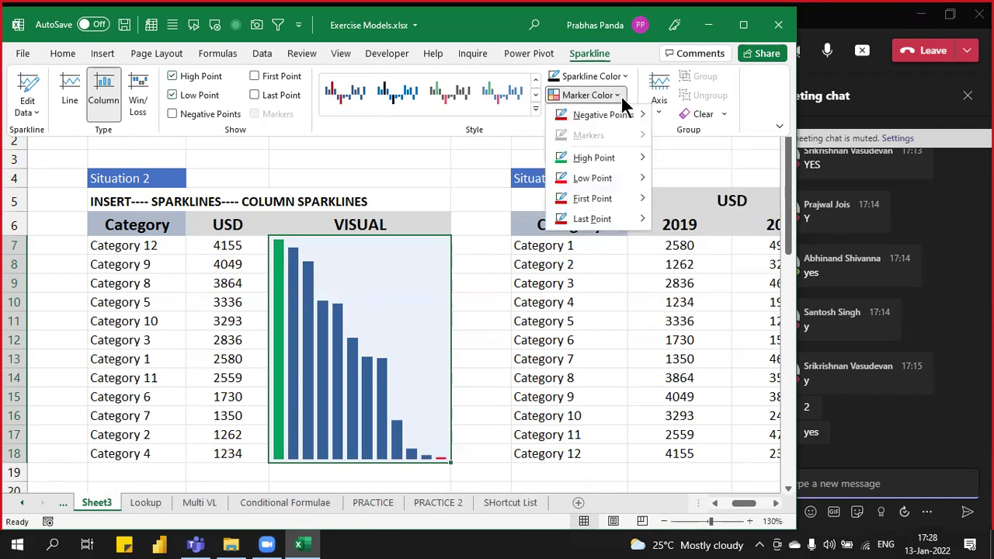
pyautogui.moveTo(617, 179)
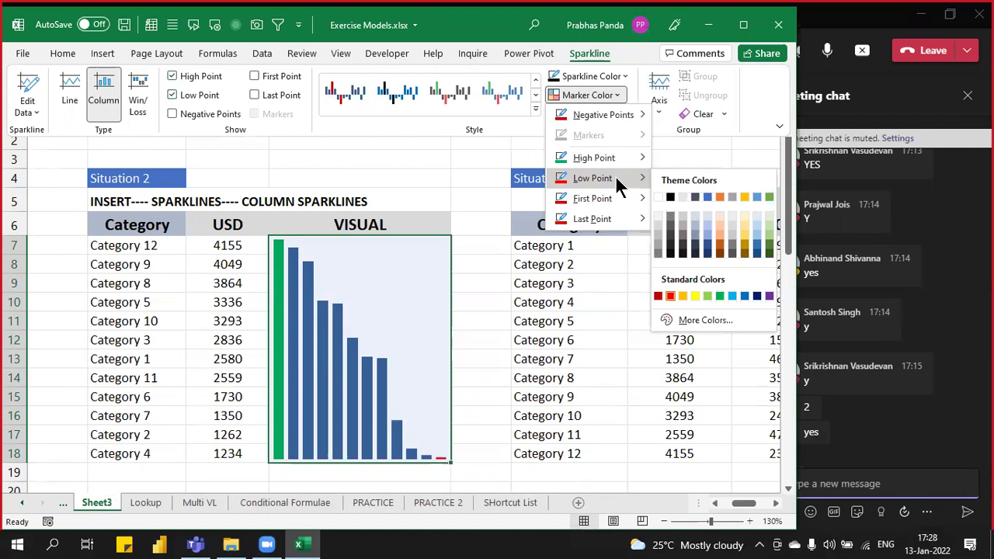
pyautogui.press('Escape')
pyautogui.press('Escape')
# Step: Narrow the Situation 3 table's columns J, K and I
pyautogui.press('Right')
pyautogui.press('Right')
pyautogui.press('Right')
pyautogui.press('Right')
pyautogui.press('Right')
pyautogui.press('Right')
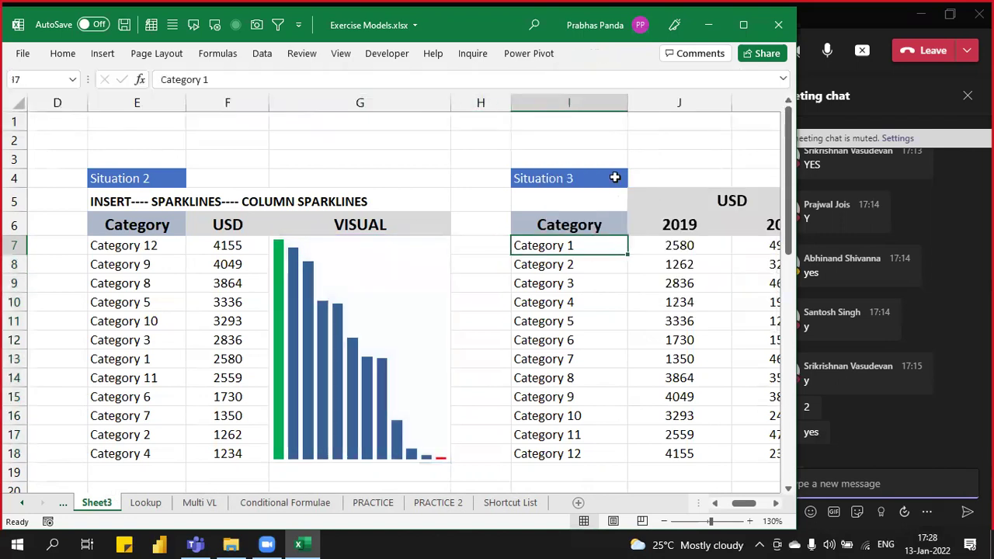
pyautogui.press('Right')
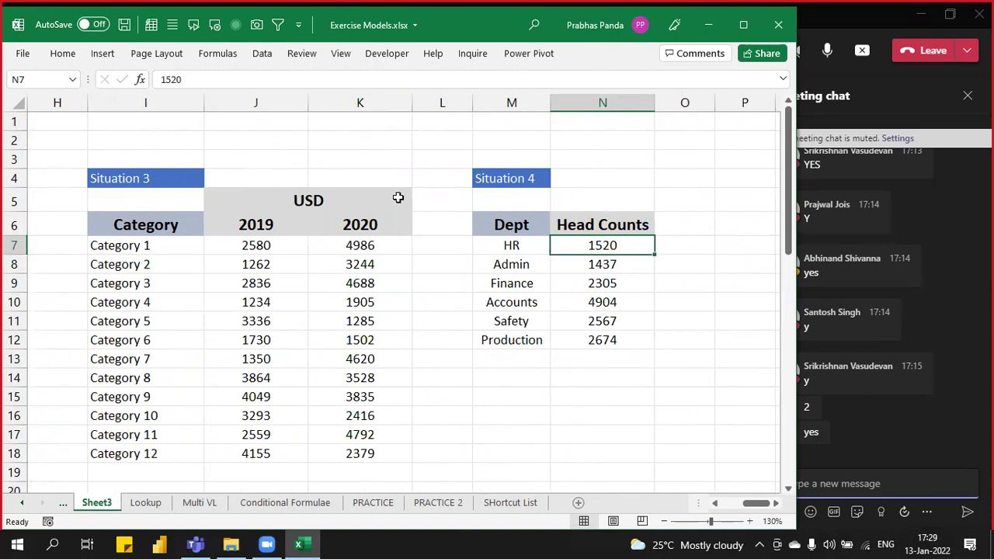
pyautogui.click(423, 231)
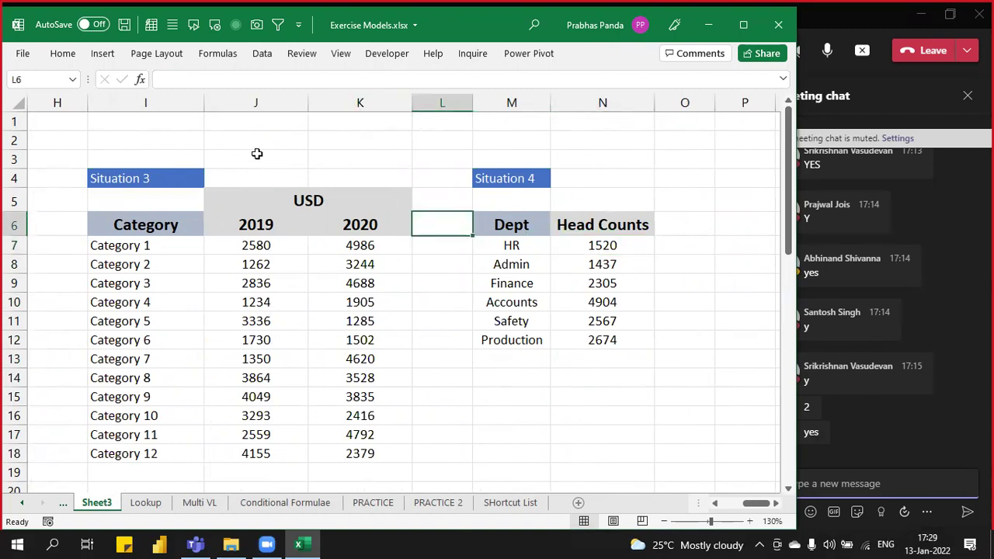
pyautogui.moveTo(308, 96); pyautogui.dragTo(285, 98)
pyautogui.moveTo(389, 101); pyautogui.dragTo(352, 104)
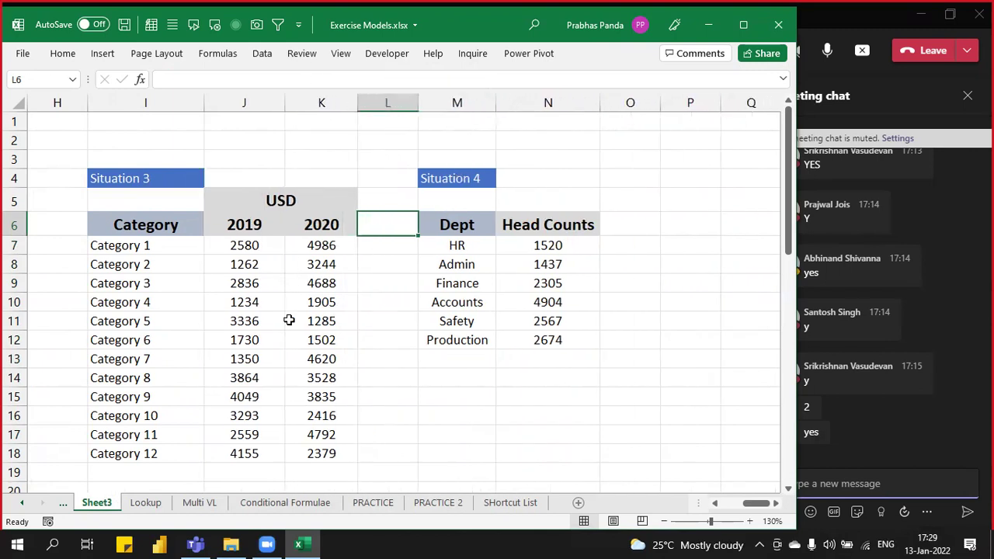
pyautogui.moveTo(204, 104); pyautogui.dragTo(178, 105)
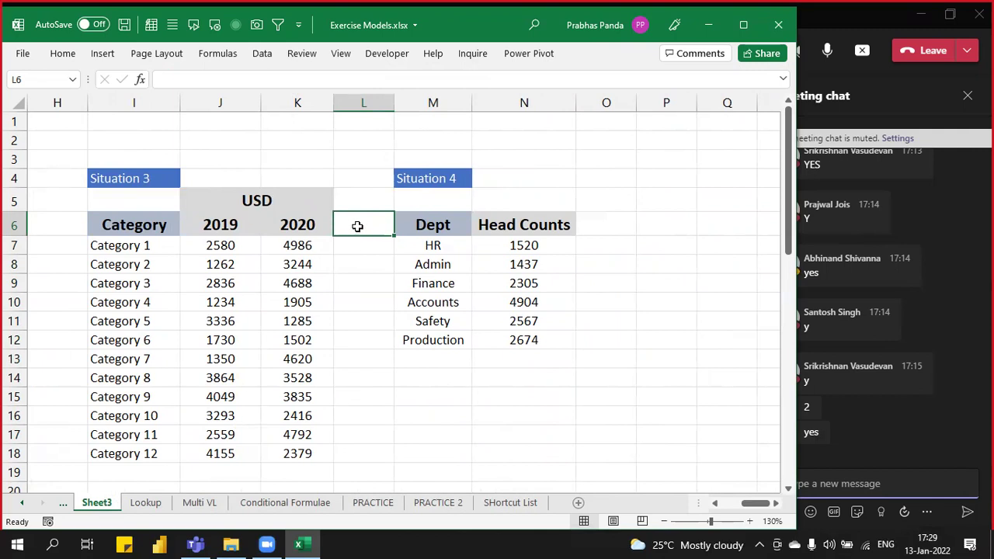
# Step: AutoFit the column width and insert blank columns ahead of the Situation 4 table
pyautogui.press('alt')
pyautogui.press('o')
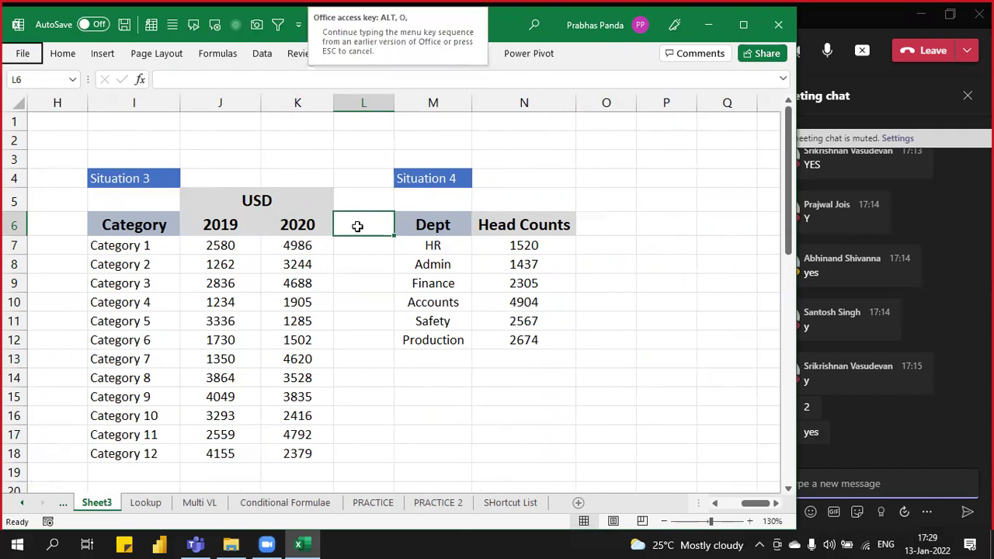
pyautogui.press('c')
pyautogui.press('a')
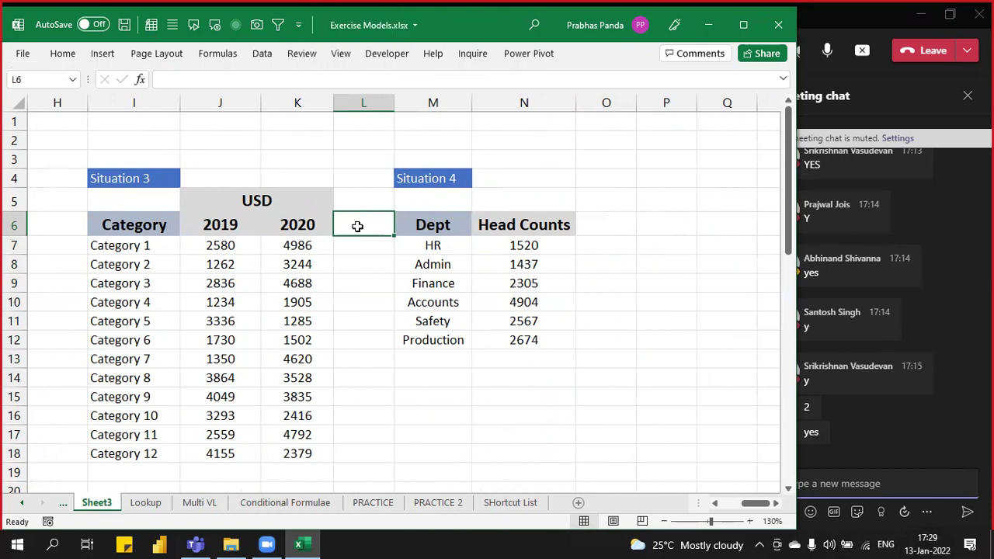
pyautogui.hotkey('alt', 'i')
pyautogui.press('c')
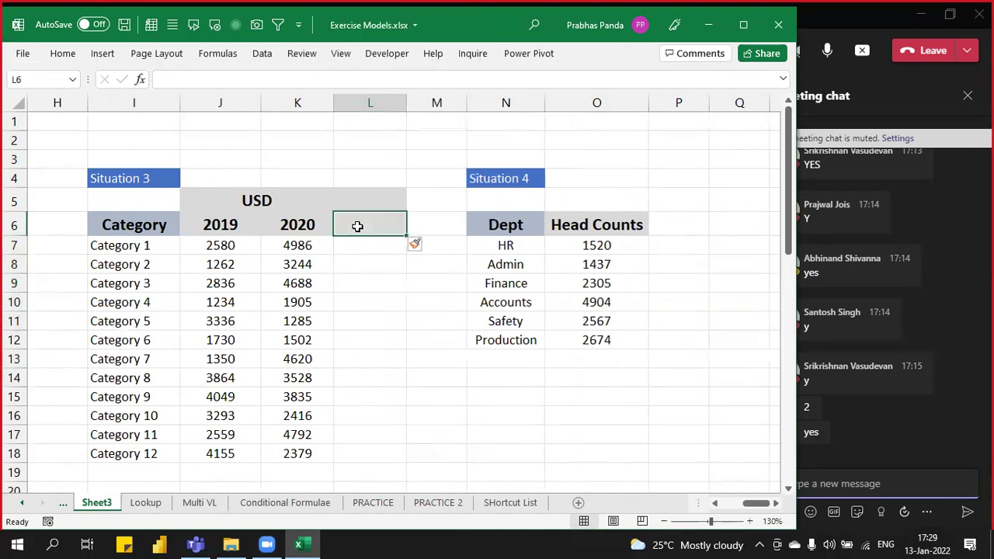
pyautogui.press('F4')
pyautogui.press('Left')
pyautogui.press('Right')
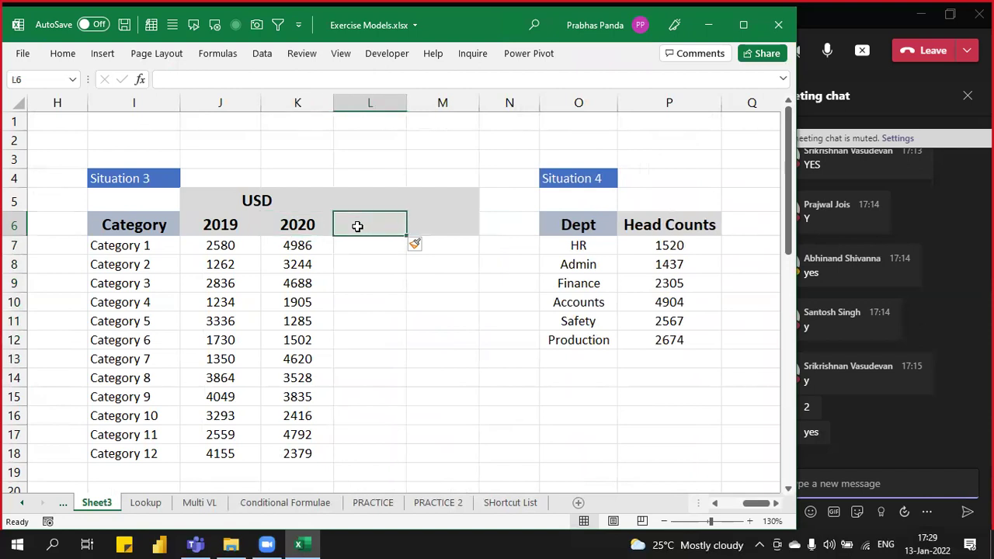
# Step: Enter the Growth header in L6 and fill L7:L18 with =K7-J7
pyautogui.write('G')
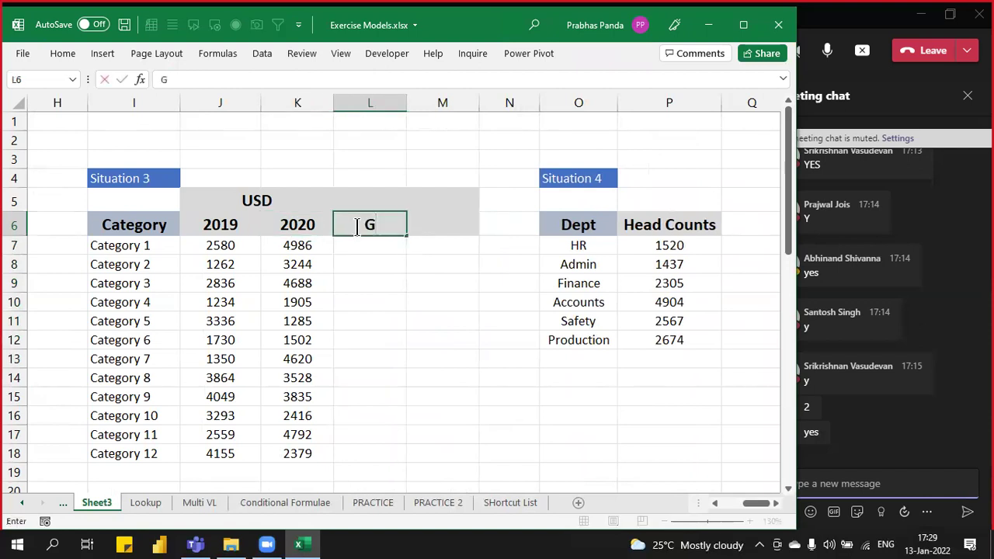
pyautogui.write('rowth')
pyautogui.press('Return')
pyautogui.press('Down')
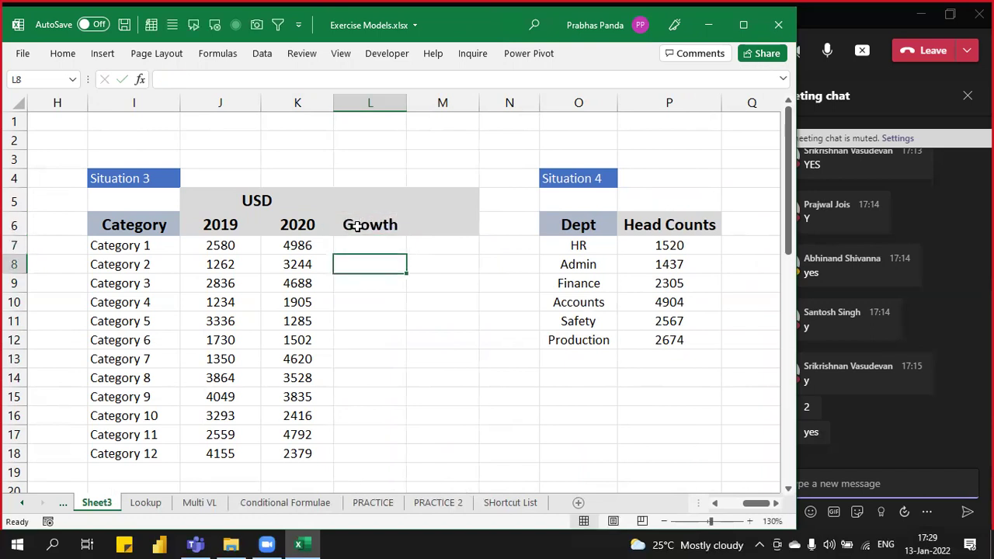
pyautogui.moveTo(370, 246); pyautogui.dragTo(359, 449)
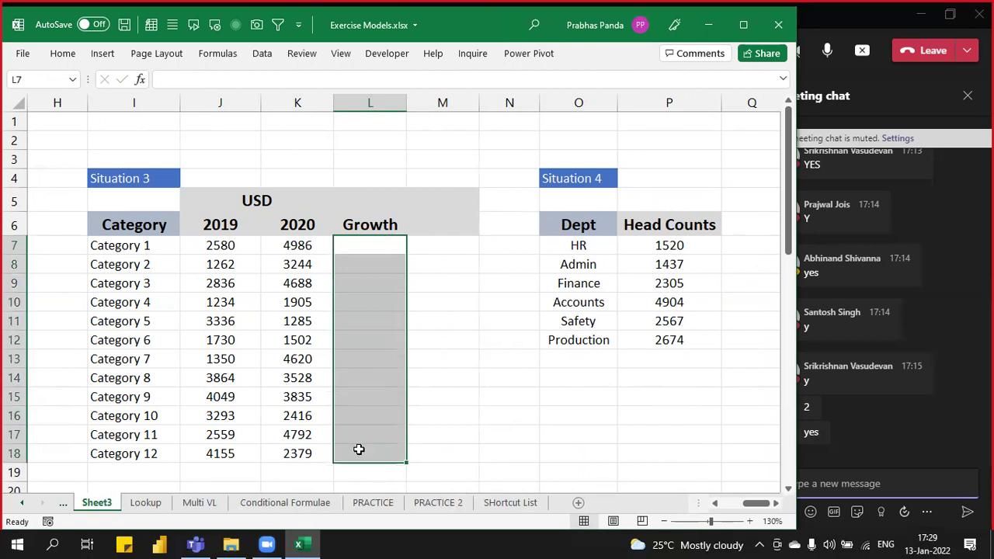
pyautogui.write('=')
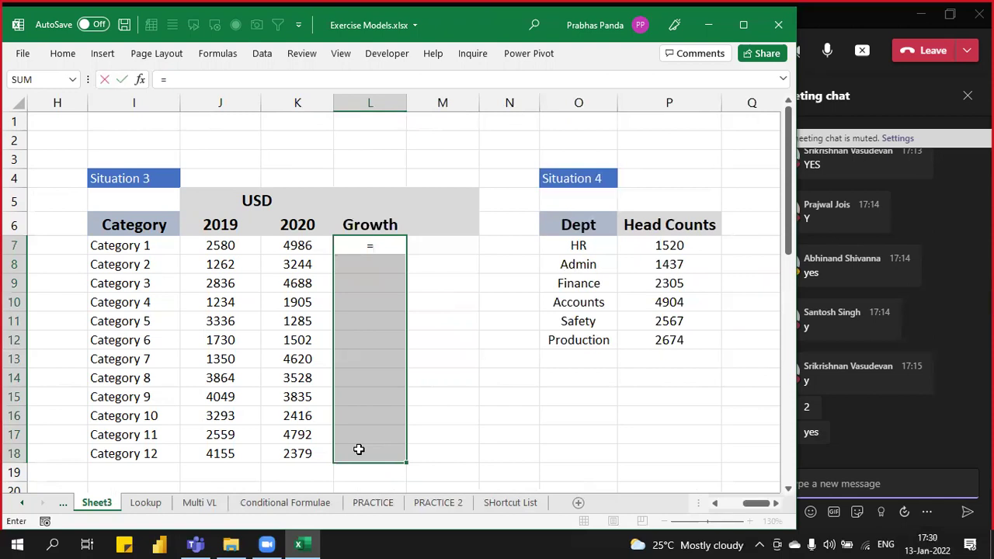
pyautogui.press('Left')
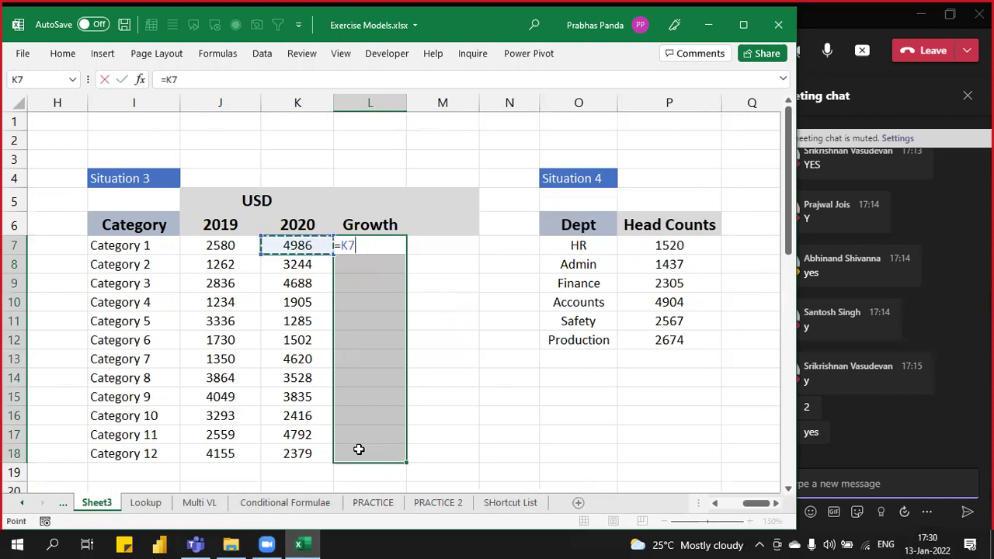
pyautogui.write('-')
pyautogui.press('Left')
pyautogui.press('Left')
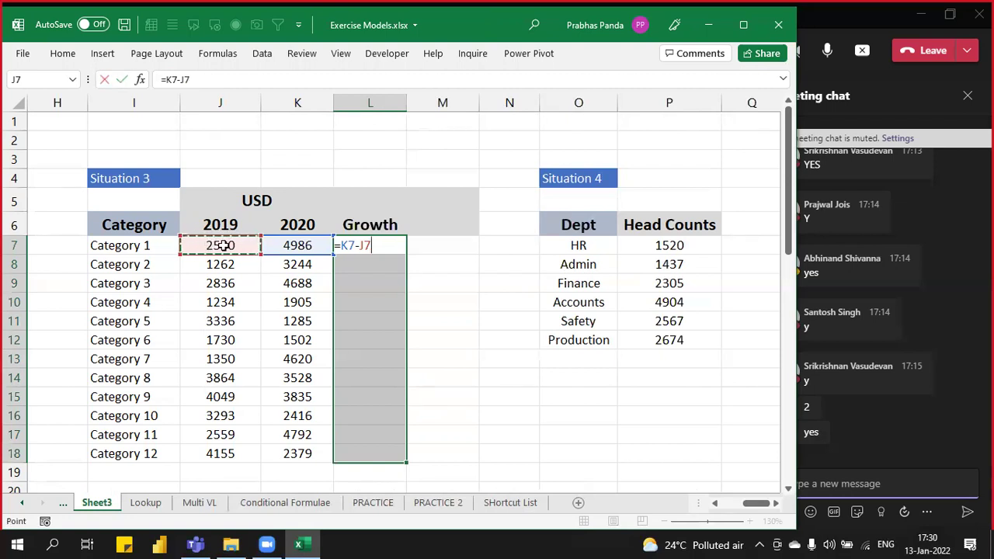
pyautogui.hotkey('ctrl', 'Return')
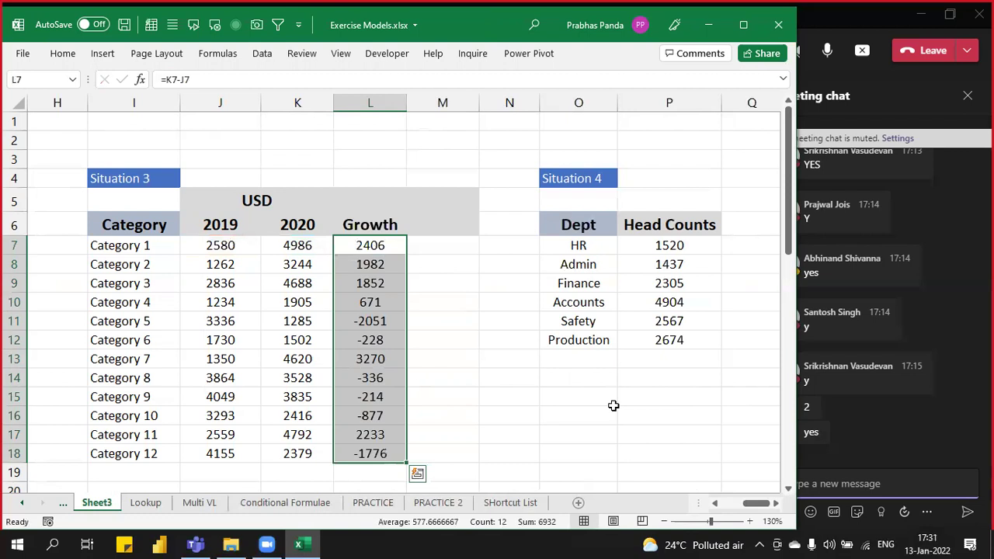
pyautogui.press('Up')
pyautogui.press('Right')
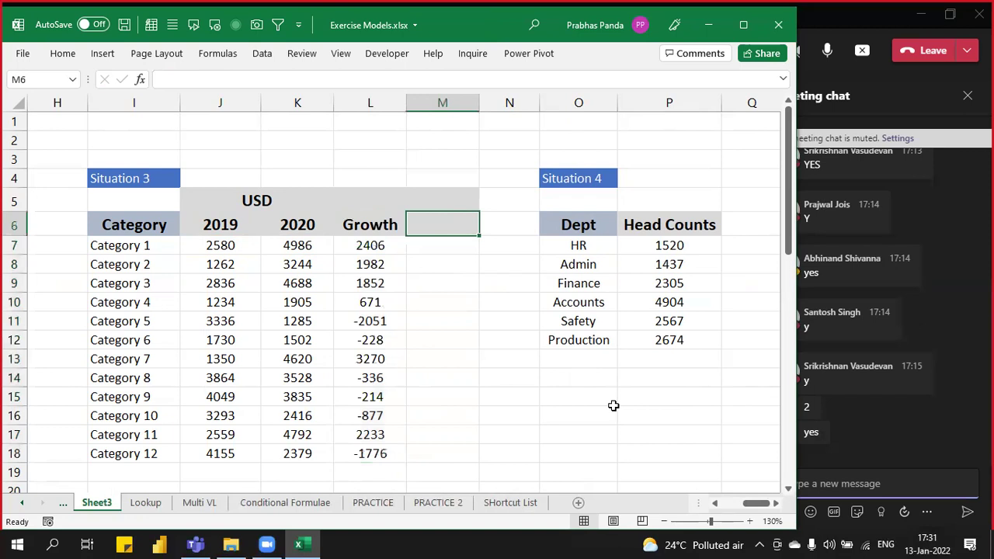
# Step: Put the Visual header in M6 and fill M7:M18 with =L7
pyautogui.hotkey('ctrl', 'r')
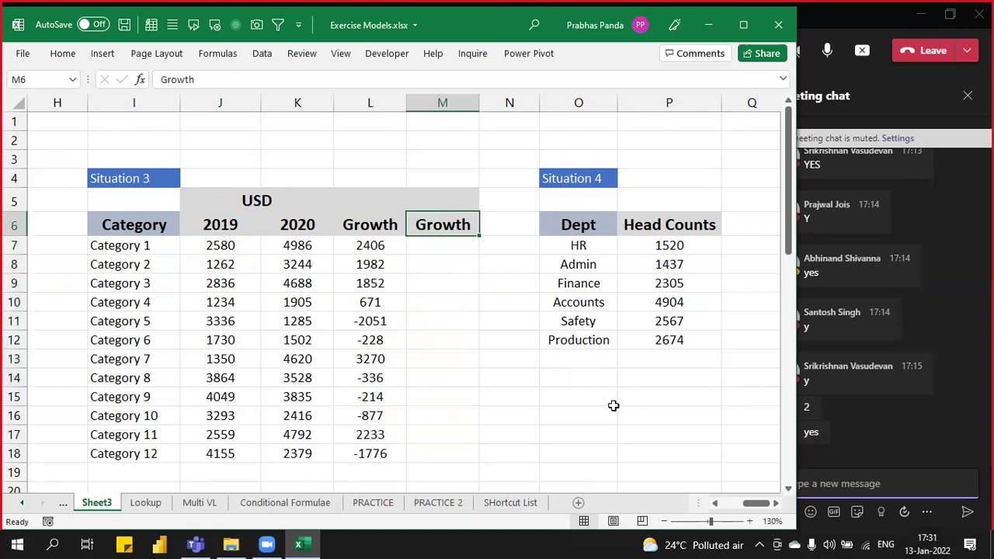
pyautogui.write('Visual')
pyautogui.press('Return')
pyautogui.hotkey('shift', 'Down')
pyautogui.hotkey('shift', 'Down')
pyautogui.hotkey('shift', 'Down')
pyautogui.hotkey('shift', 'Down')
pyautogui.hotkey('shift', 'Down')
pyautogui.hotkey('shift', 'Down')
pyautogui.hotkey('shift', 'Down')
pyautogui.hotkey('shift', 'Down')
pyautogui.hotkey('shift', 'Down')
pyautogui.hotkey('shift', 'Down')
pyautogui.hotkey('shift', 'Down')
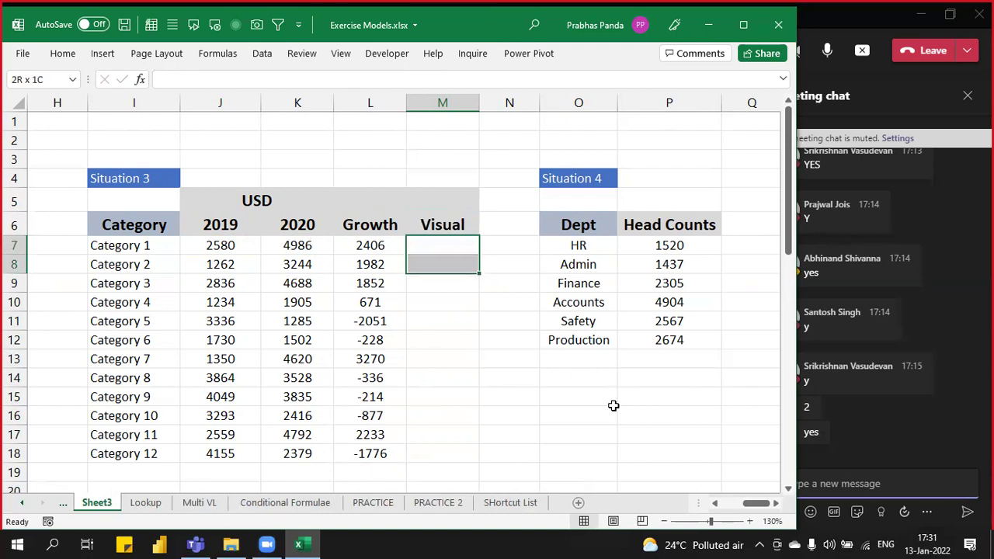
pyautogui.write('=')
pyautogui.press('Left')
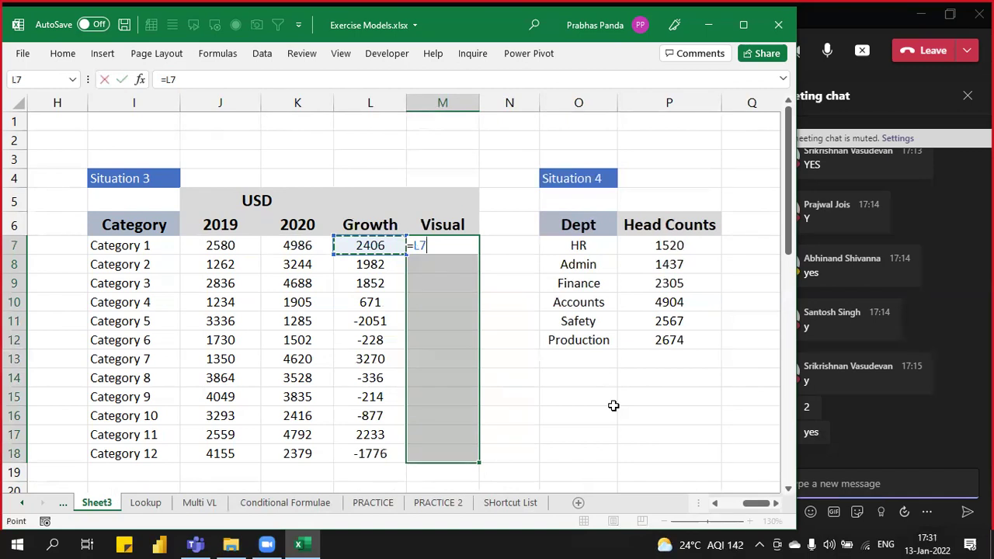
pyautogui.hotkey('ctrl', 'Return')
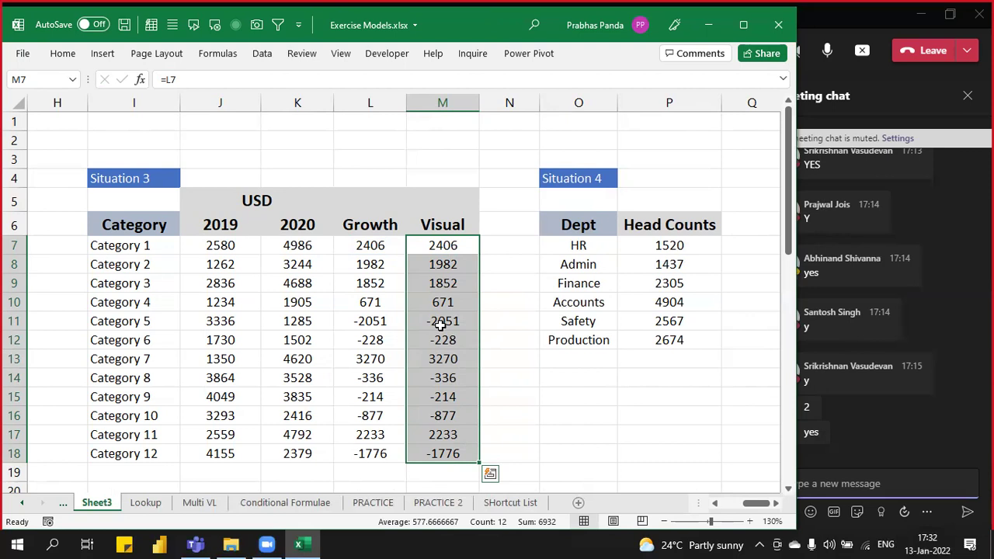
# Step: Apply the 3 Arrows (Colored) icon set to the Visual values M7:M18
pyautogui.click(59, 54)
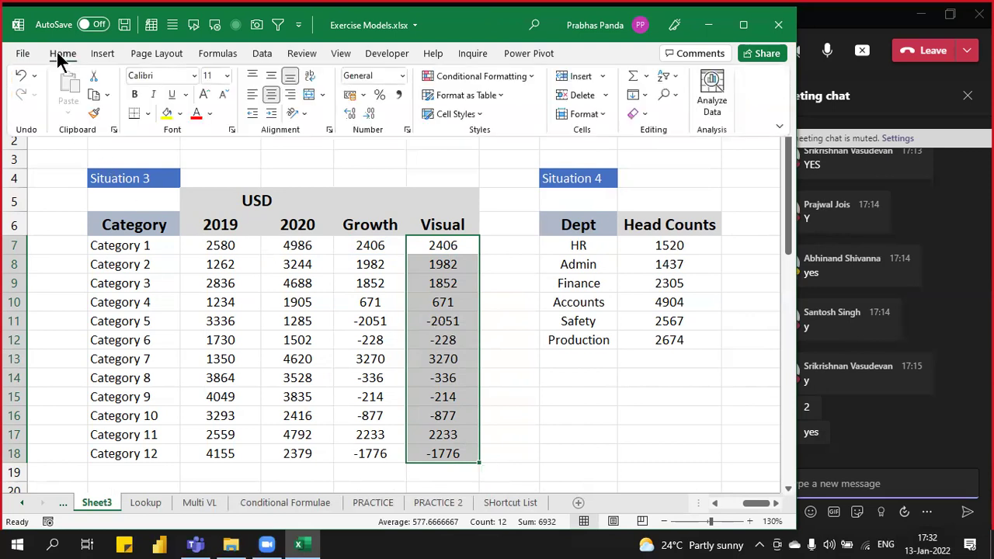
pyautogui.click(530, 78)
pyautogui.moveTo(545, 251)
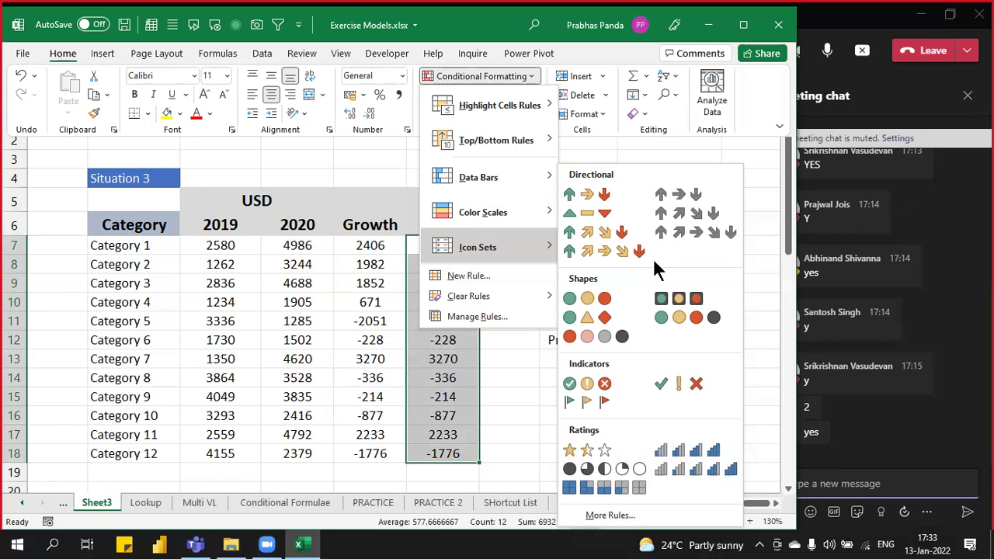
pyautogui.click(598, 194)
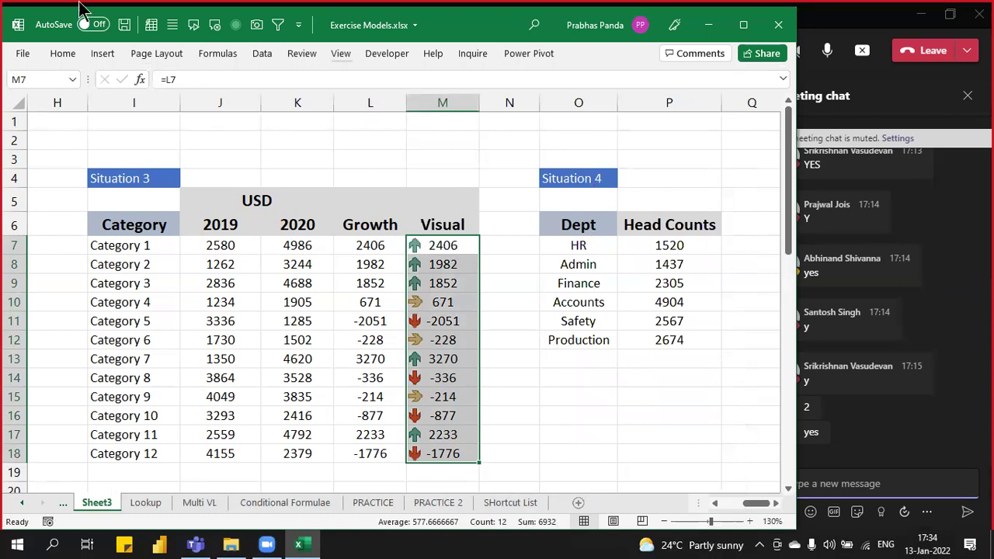
pyautogui.click(56, 56)
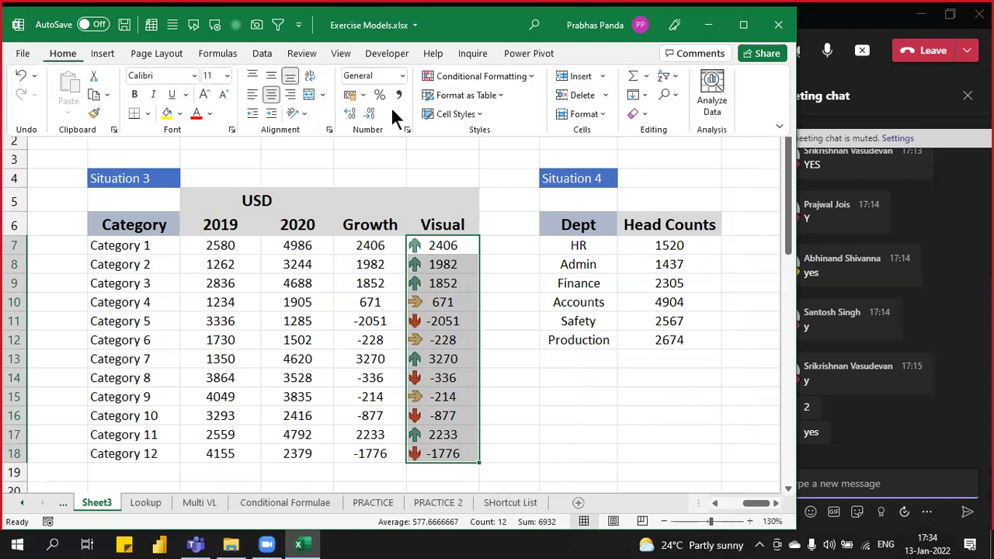
pyautogui.click(506, 76)
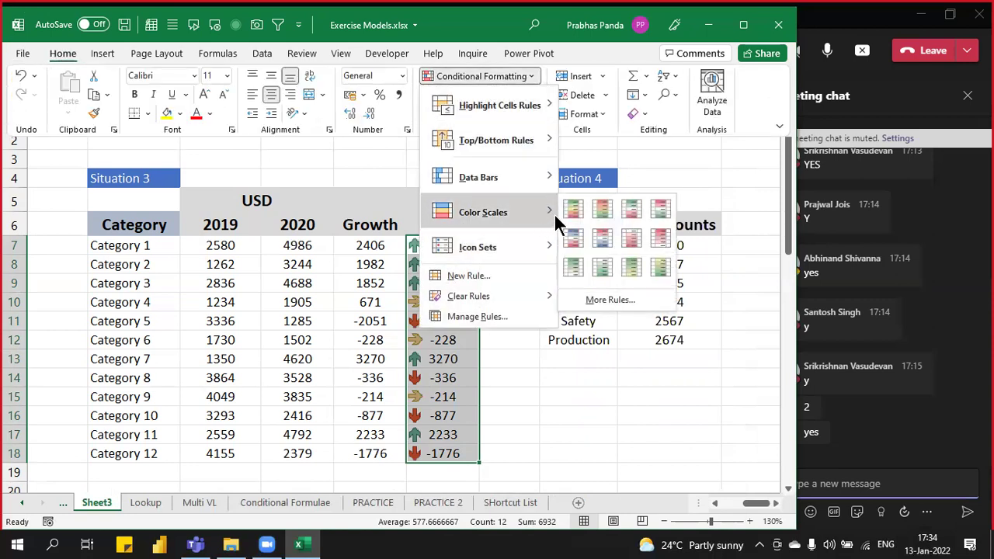
pyautogui.moveTo(543, 250)
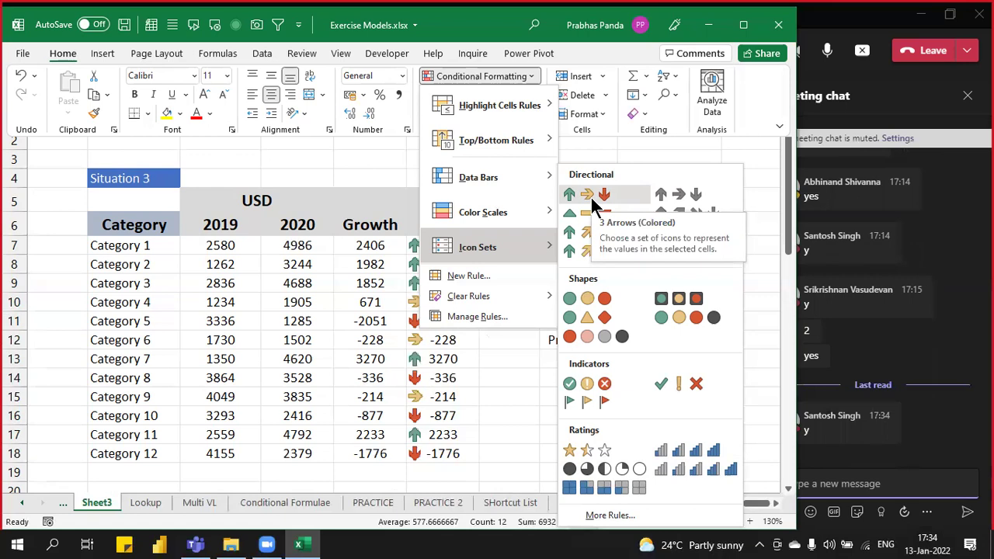
pyautogui.click(590, 195)
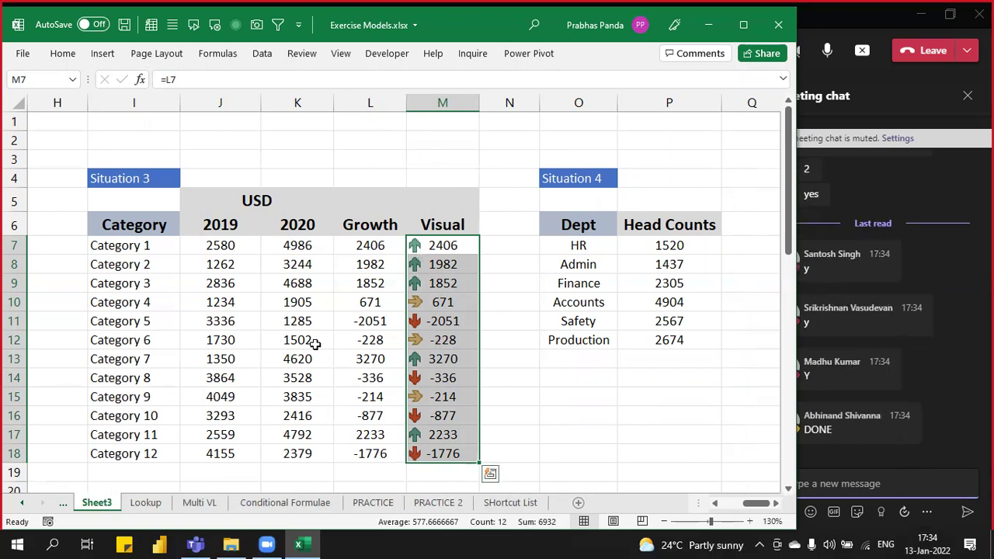
pyautogui.click(63, 52)
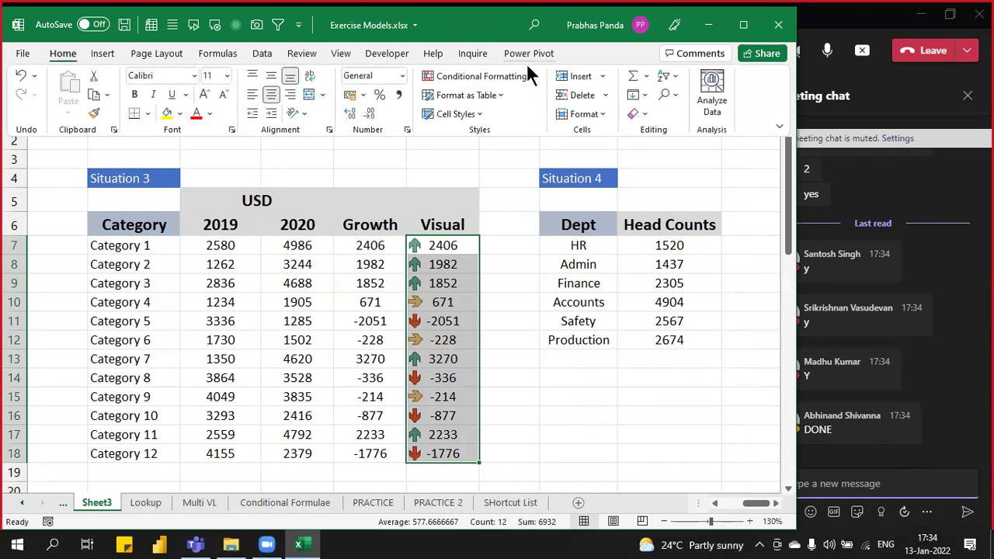
pyautogui.click(526, 76)
pyautogui.moveTo(506, 247)
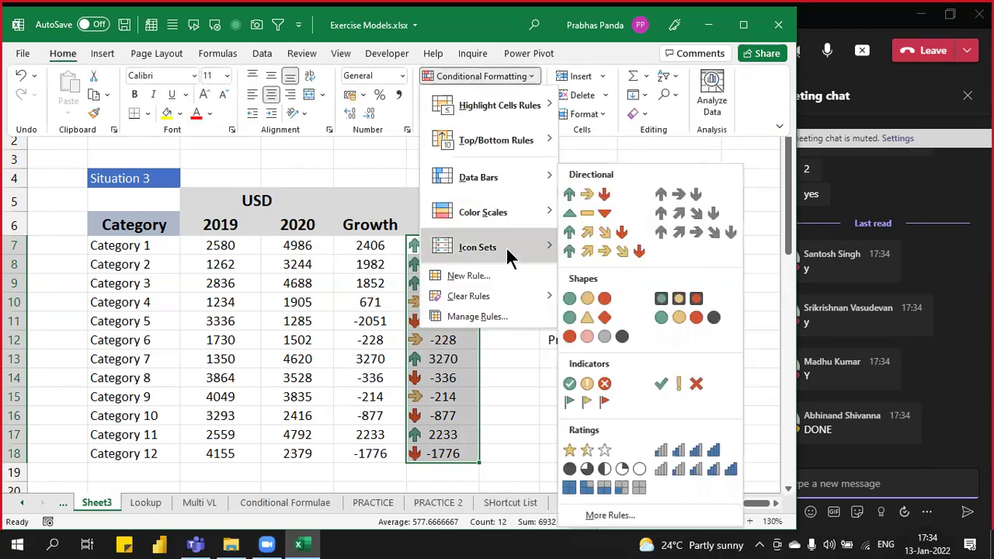
pyautogui.click(583, 195)
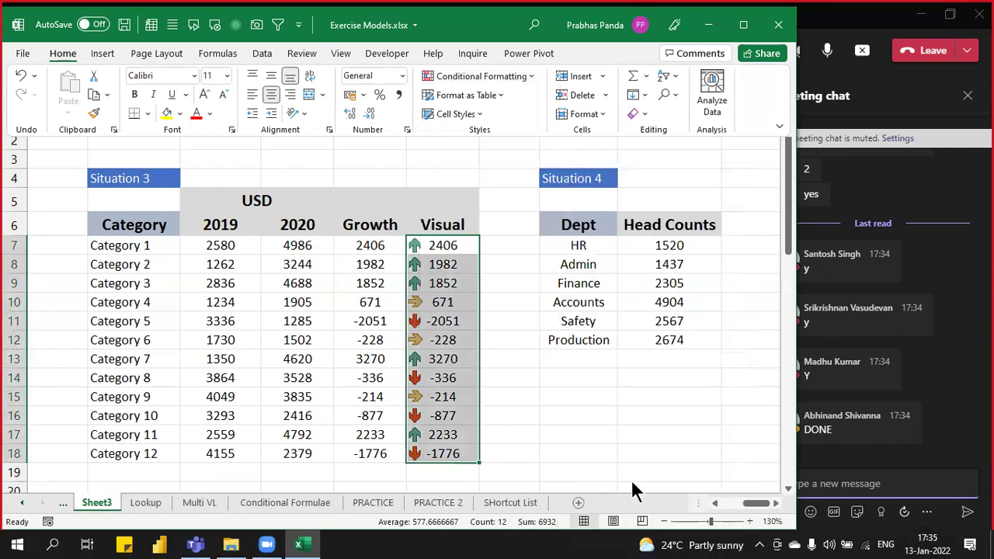
# Step: Zoom in, highlight the Category 4 and Category 6 figures, then select Visual cells M7:M18
pyautogui.click(749, 521)
pyautogui.moveTo(792, 222); pyautogui.dragTo(794, 229)
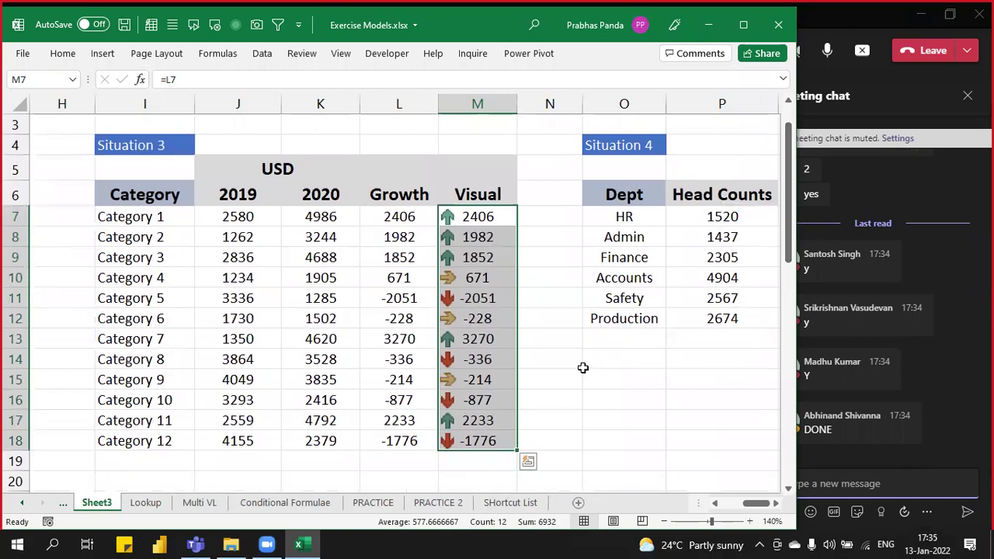
pyautogui.click(547, 379)
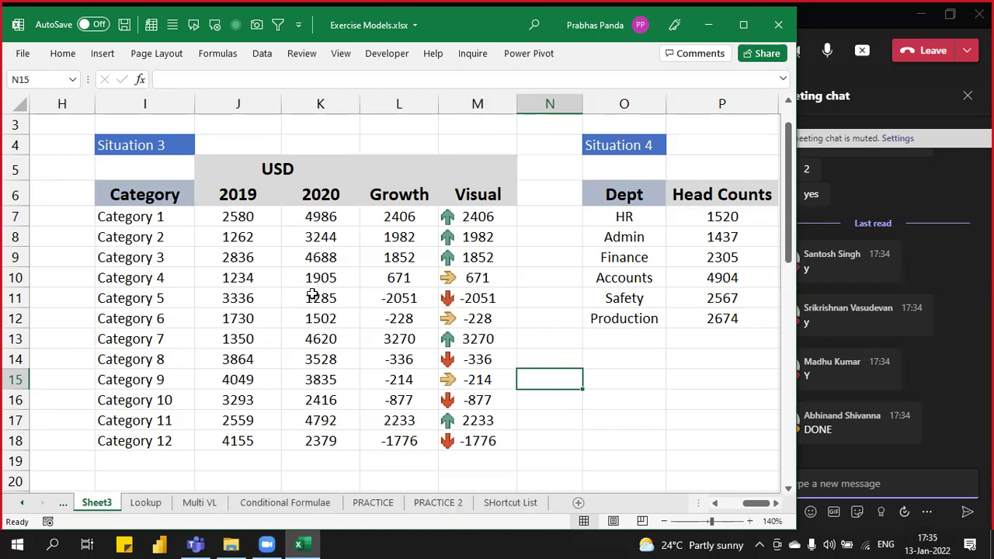
pyautogui.click(233, 280)
pyautogui.moveTo(298, 282); pyautogui.dragTo(468, 280)
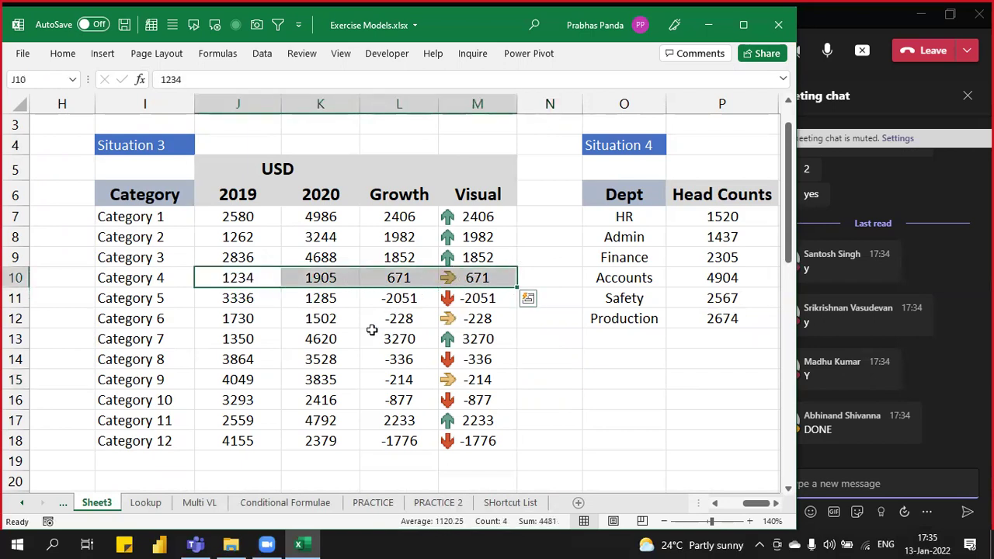
pyautogui.moveTo(259, 318); pyautogui.dragTo(481, 318)
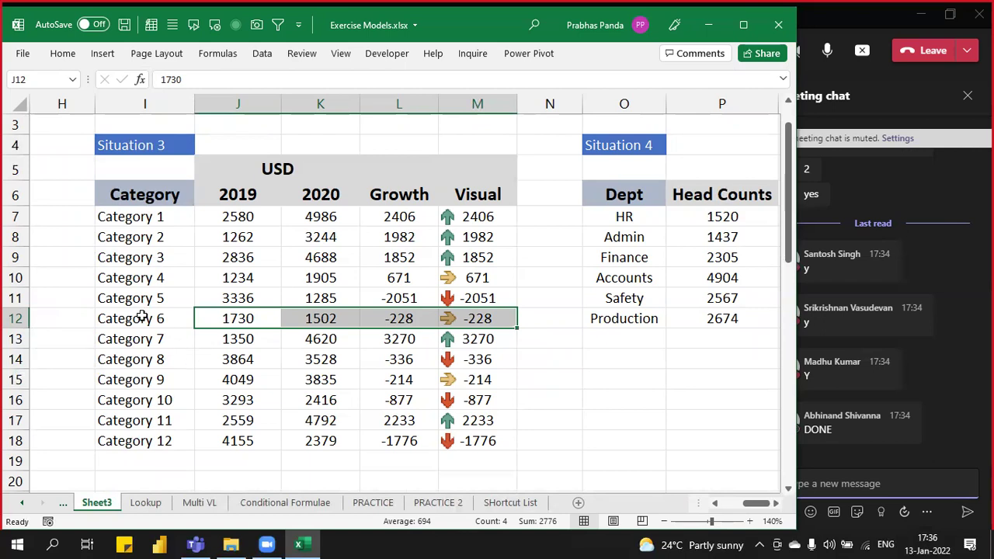
pyautogui.moveTo(224, 324); pyautogui.dragTo(310, 317)
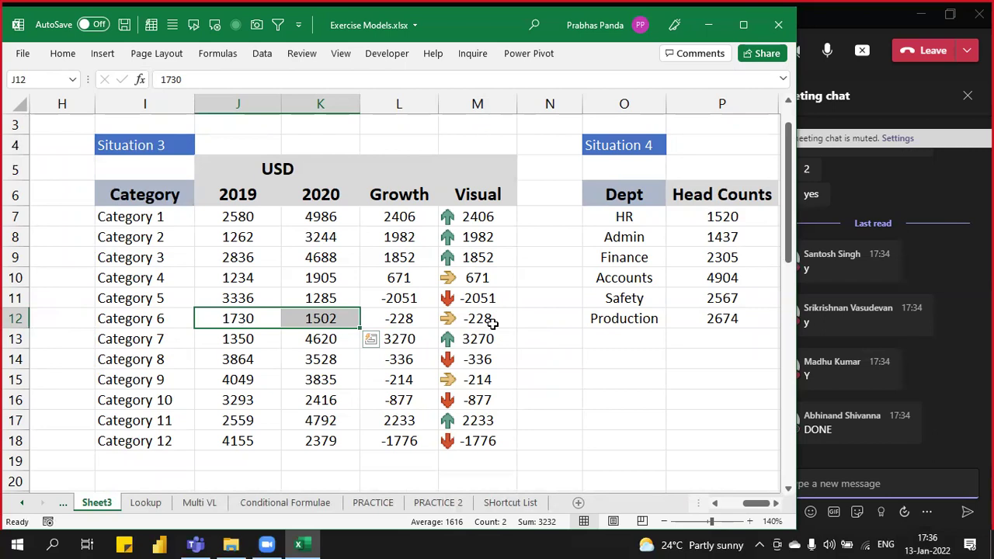
pyautogui.moveTo(484, 217); pyautogui.dragTo(492, 451)
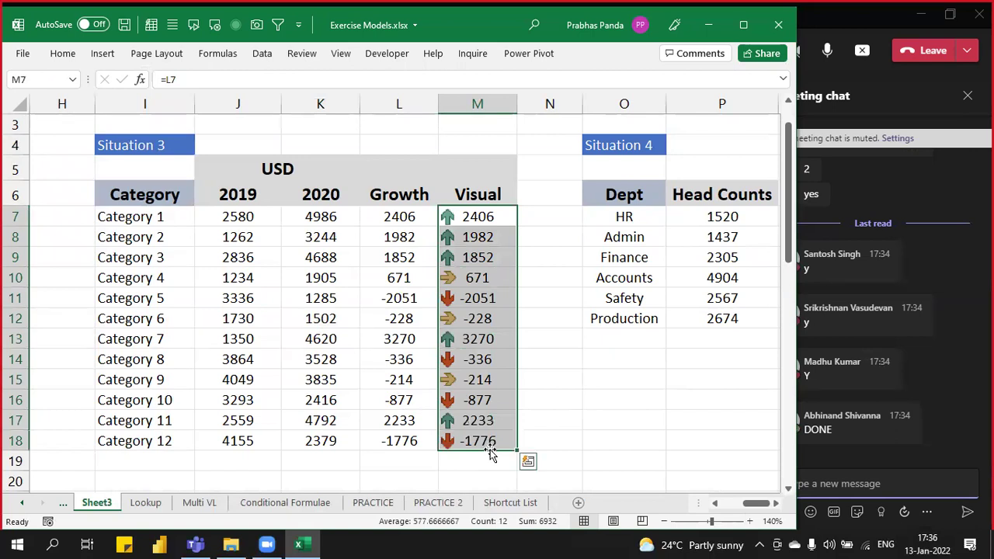
# Step: Open the Conditional Formatting Rules Manager via Home > Conditional Formatting > Manage Rules
pyautogui.click(65, 54)
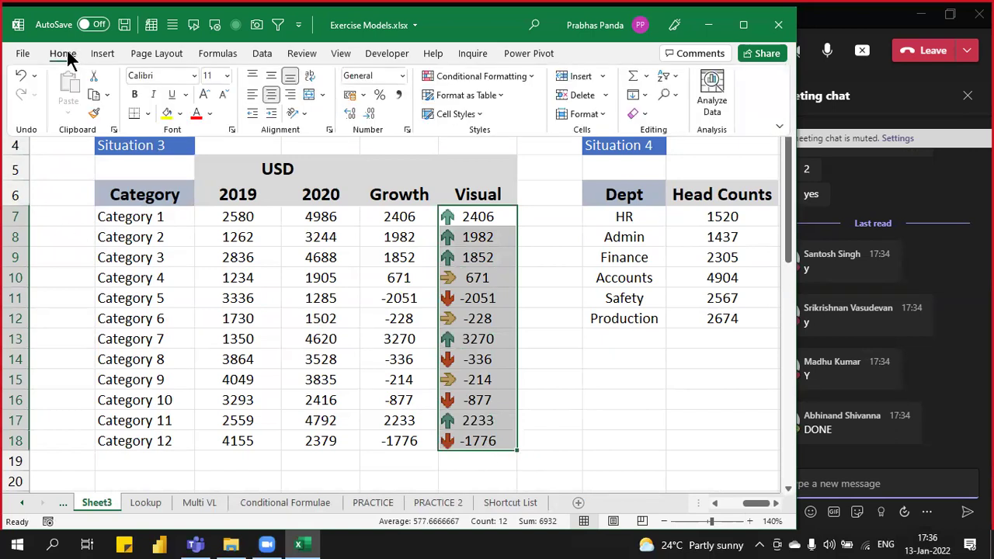
pyautogui.click(529, 76)
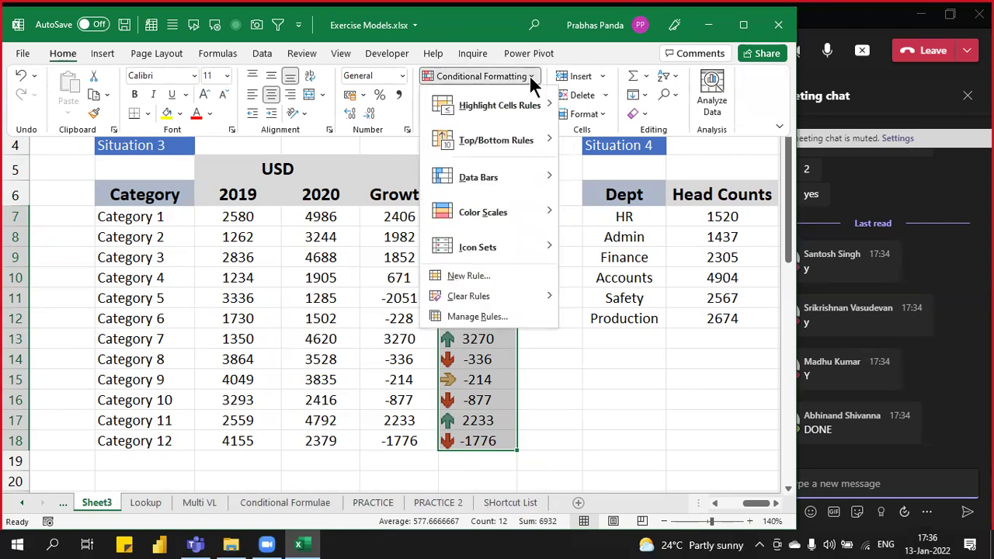
pyautogui.moveTo(490, 302)
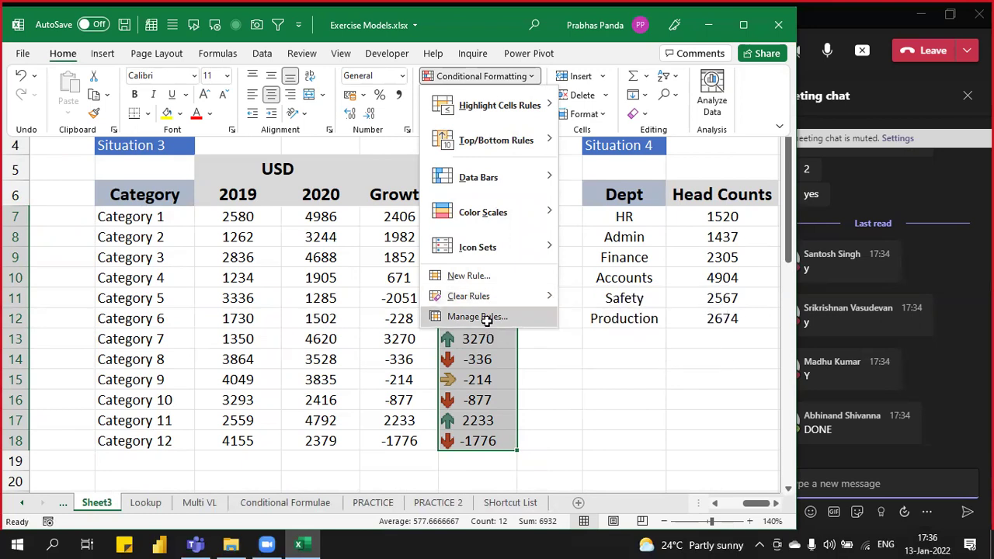
pyautogui.click(485, 317)
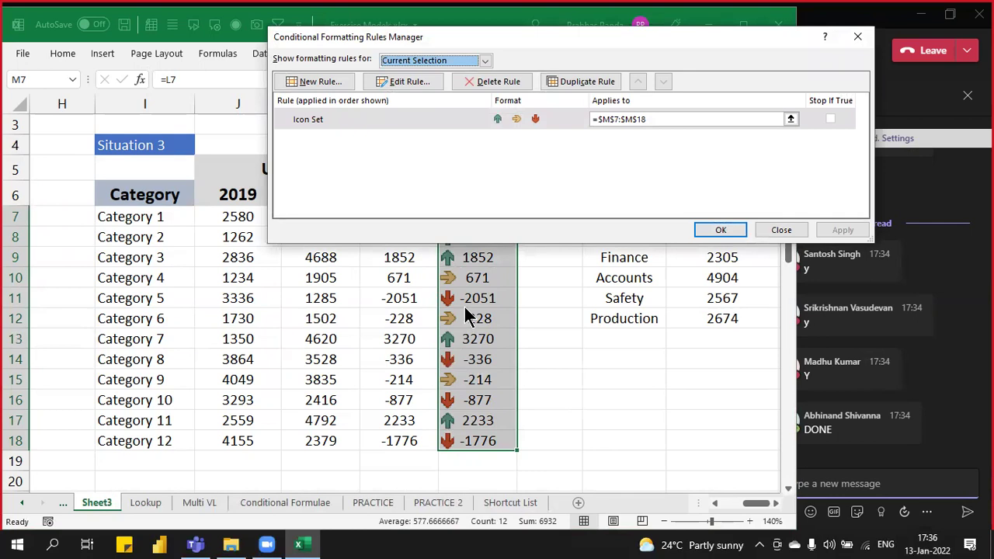
# Step: Edit the icon-set rule: both thresholds Type Number, value 0, green arrow operator set to >
pyautogui.click(402, 81)
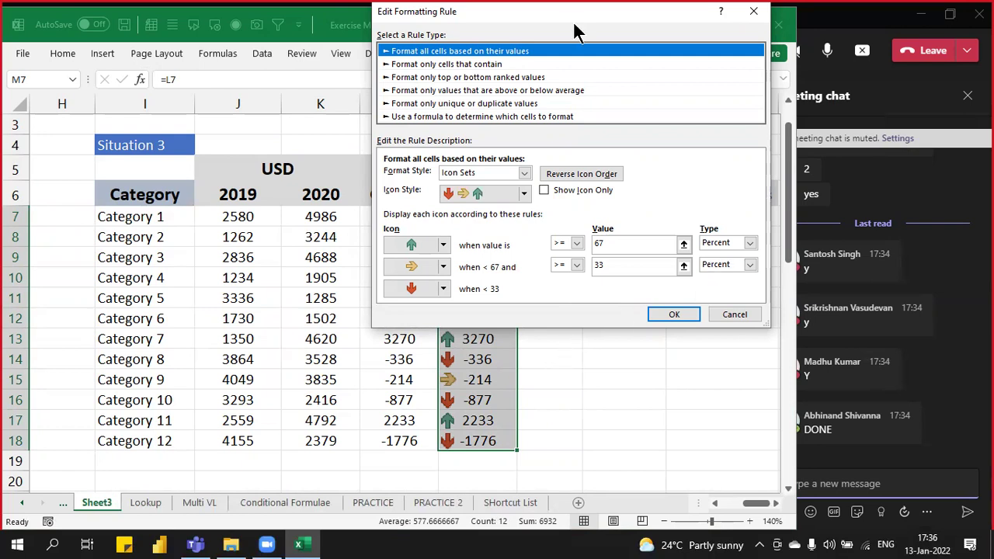
pyautogui.moveTo(571, 17); pyautogui.dragTo(754, 120)
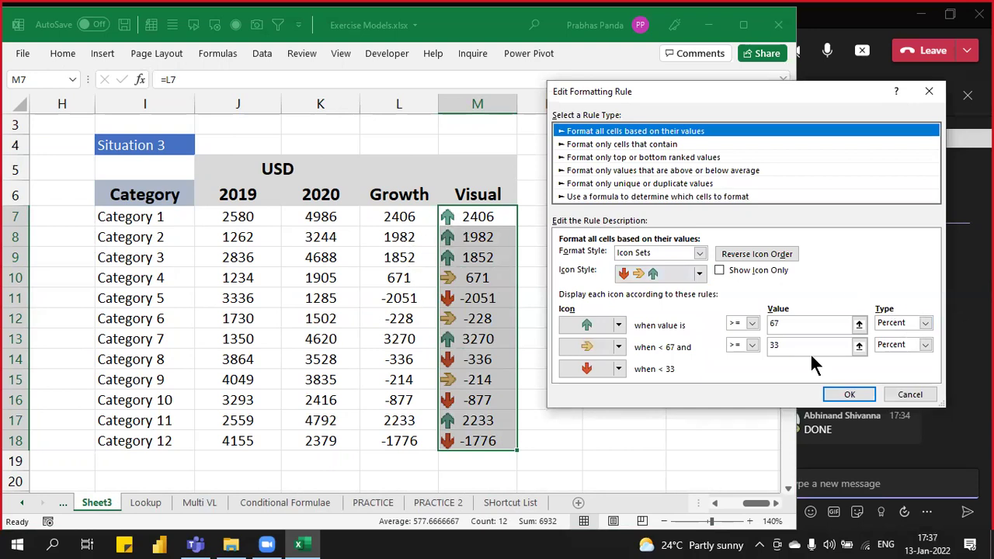
pyautogui.click(898, 322)
pyautogui.click(891, 335)
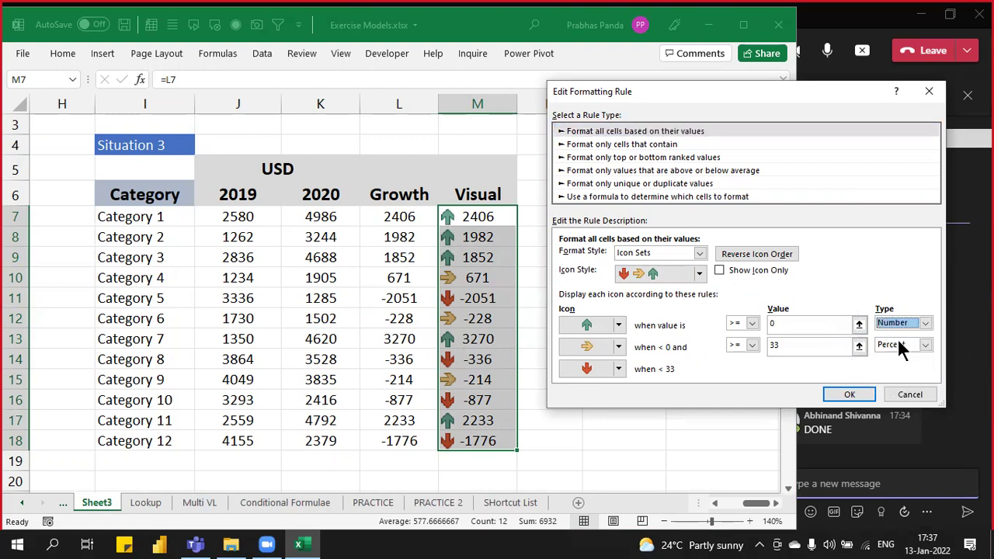
pyautogui.click(924, 345)
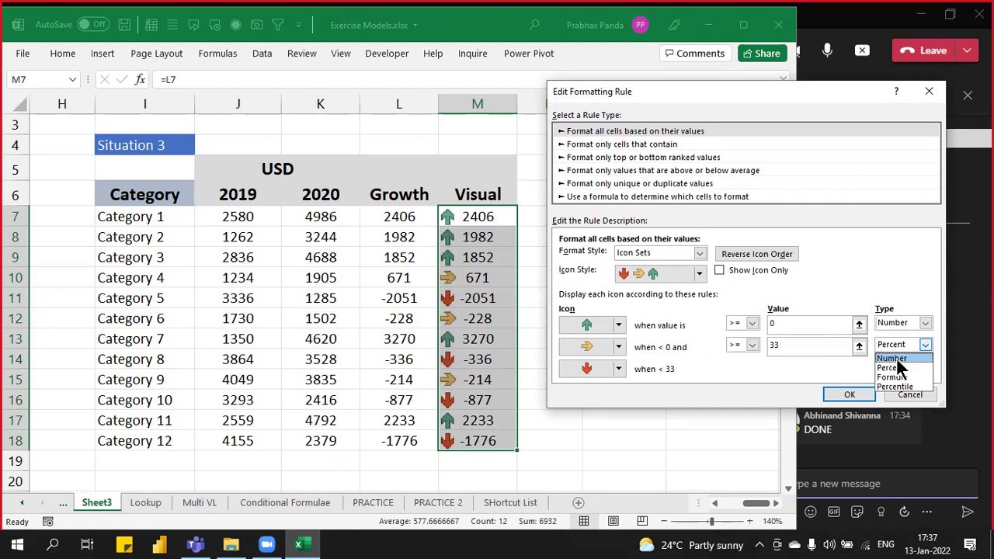
pyautogui.click(893, 359)
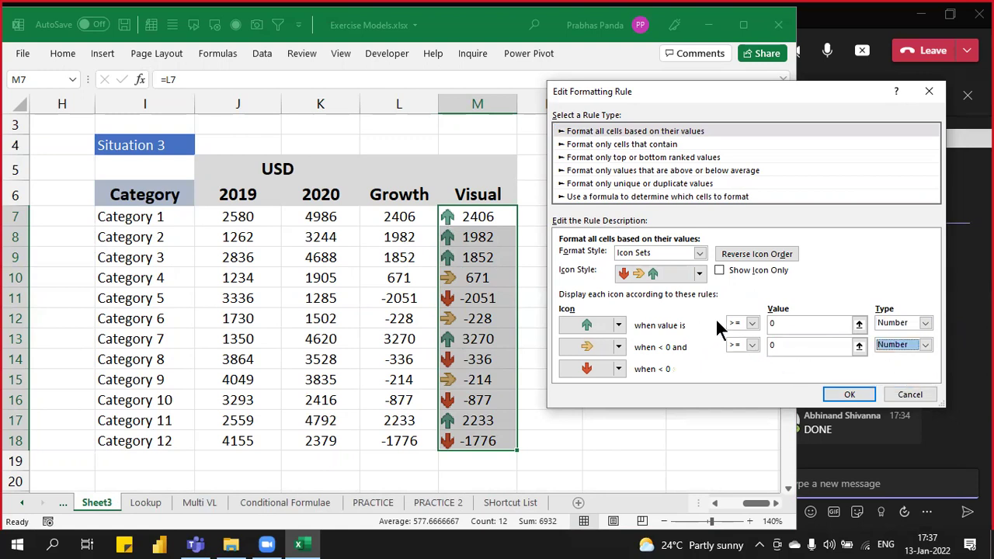
pyautogui.press('Down')
pyautogui.press('Up')
pyautogui.press('Return')
pyautogui.click(751, 323)
pyautogui.click(739, 345)
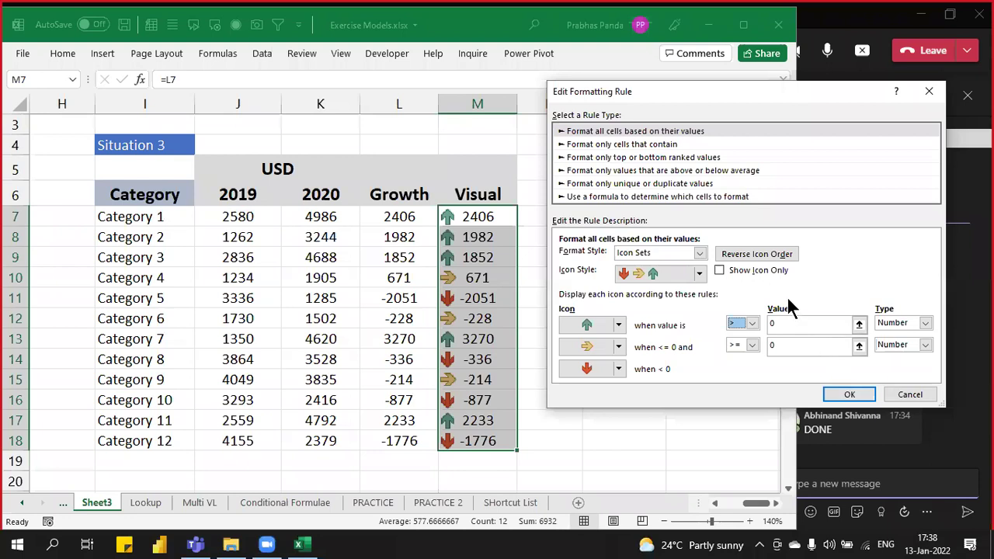
# Step: Apply the edited arrow rule, post the screenshot to the Teams chat, and return to Excel
pyautogui.click(837, 391)
pyautogui.click(730, 229)
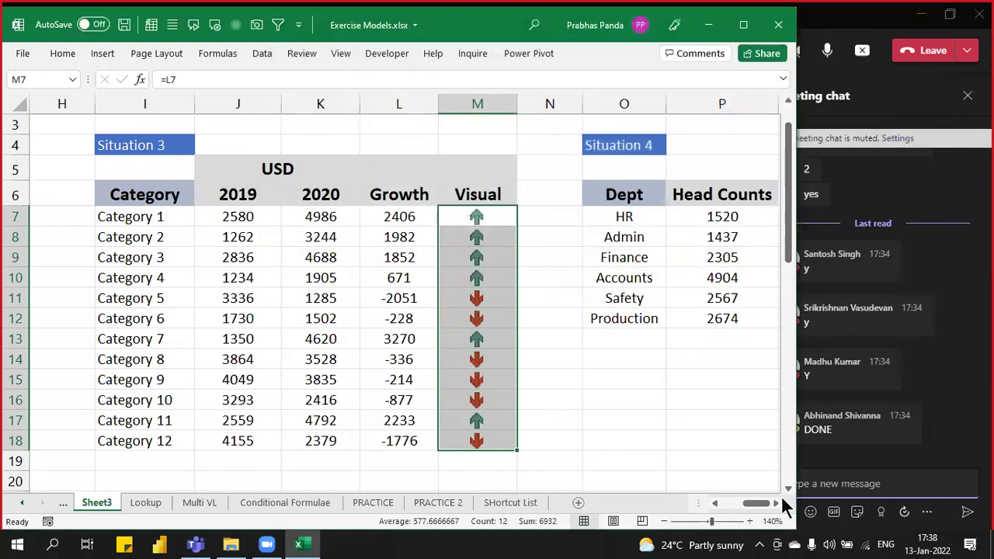
pyautogui.click(846, 478)
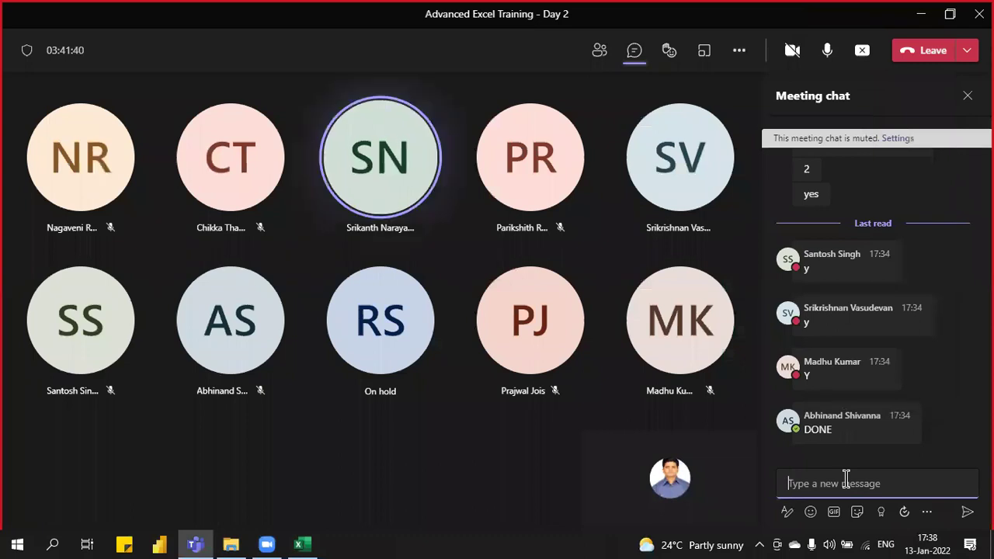
pyautogui.press('Return')
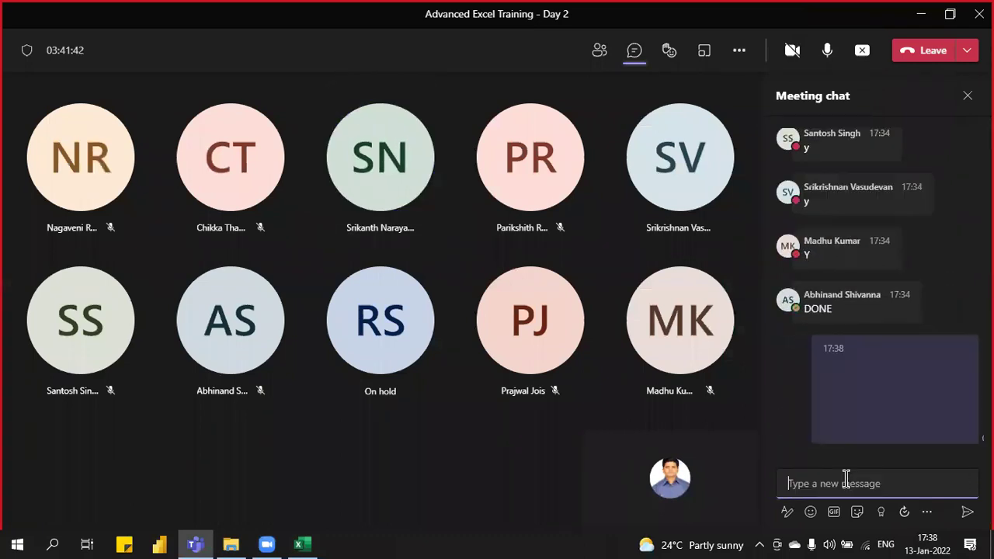
pyautogui.hotkey('alt', 'Tab')
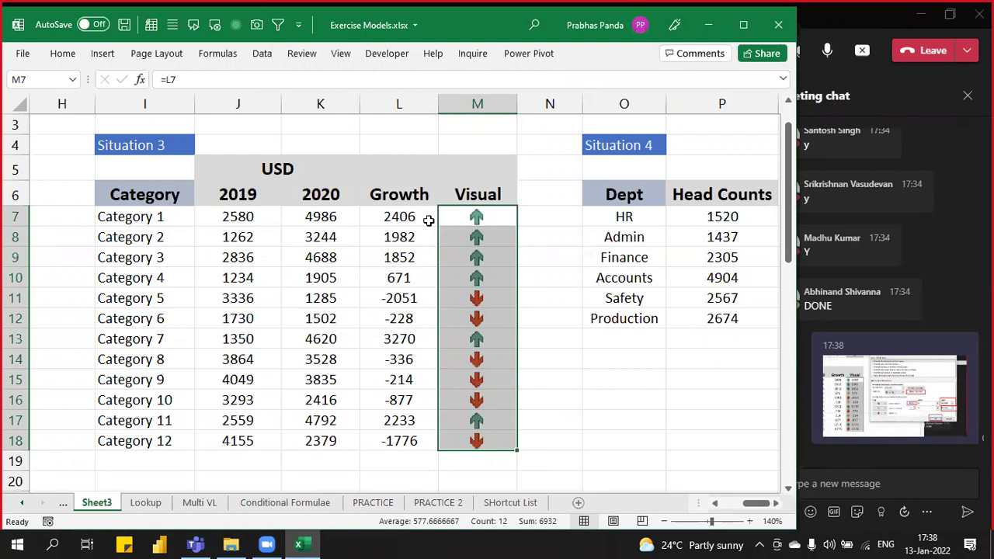
pyautogui.moveTo(399, 216); pyautogui.dragTo(402, 300)
pyautogui.moveTo(481, 217); pyautogui.dragTo(478, 277)
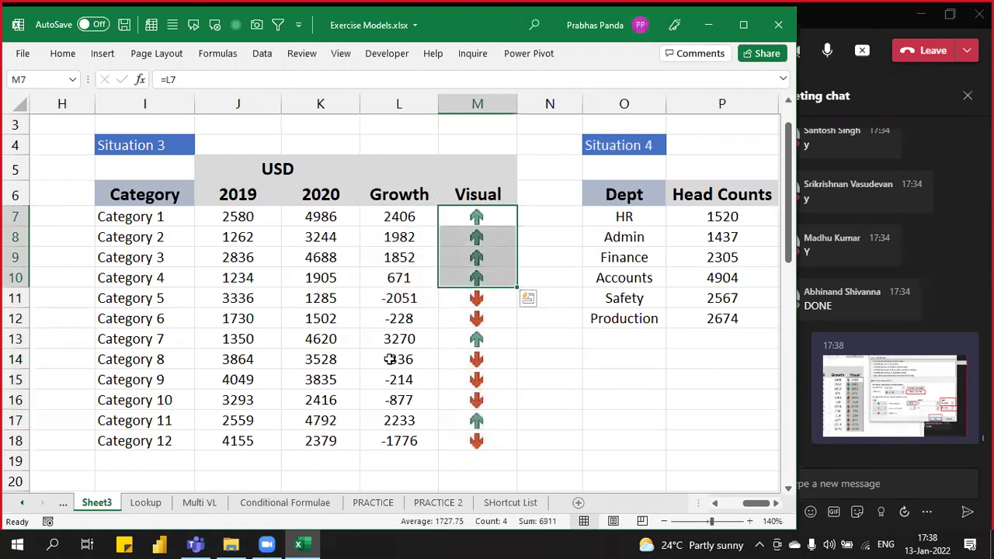
pyautogui.moveTo(505, 358); pyautogui.dragTo(494, 390)
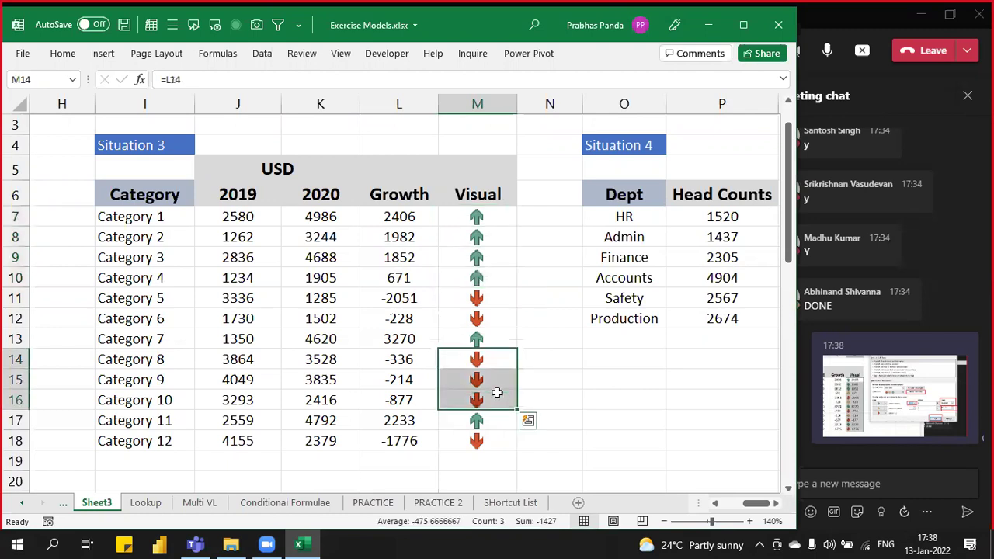
pyautogui.click(191, 295)
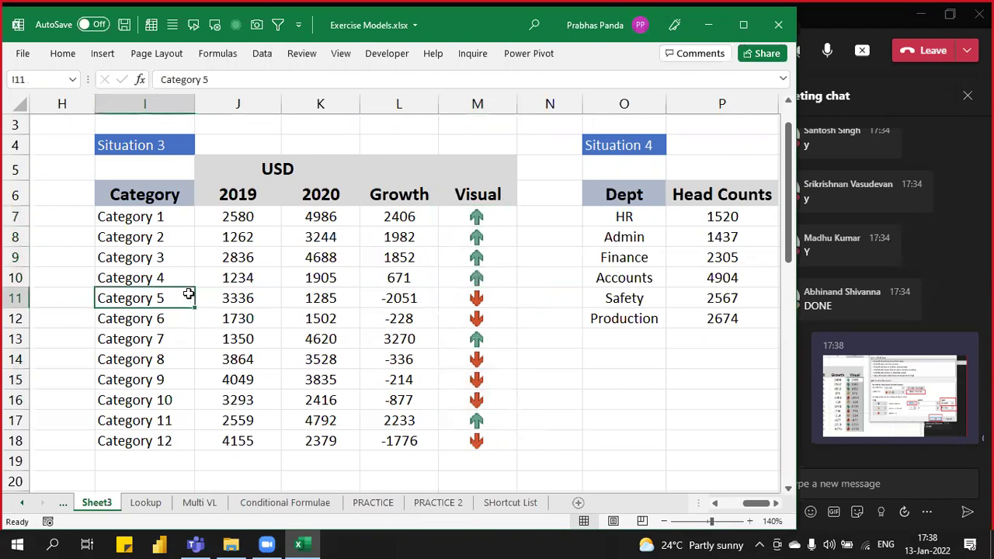
pyautogui.moveTo(132, 104); pyautogui.dragTo(130, 100)
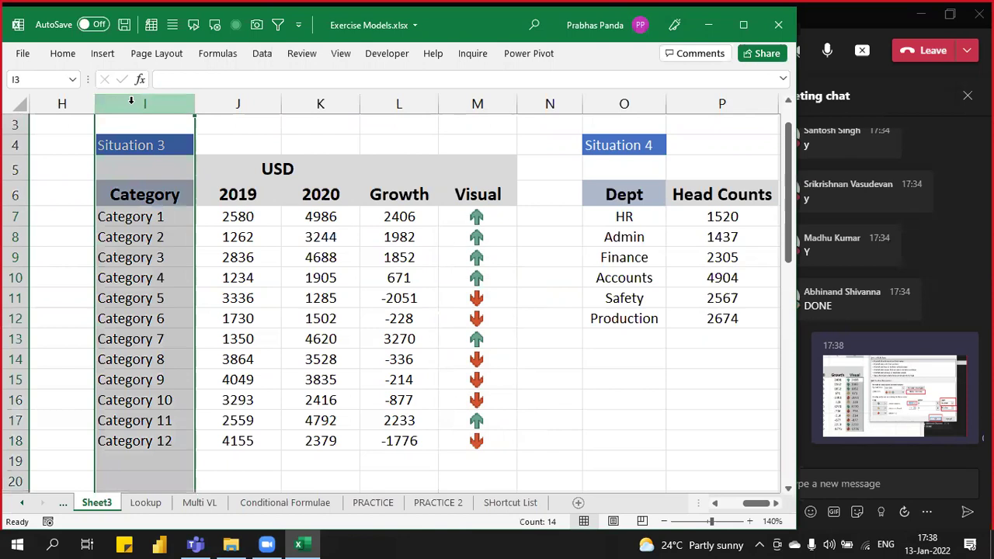
pyautogui.keyDown('ctrl'); pyautogui.click(470, 101); pyautogui.keyUp('ctrl')
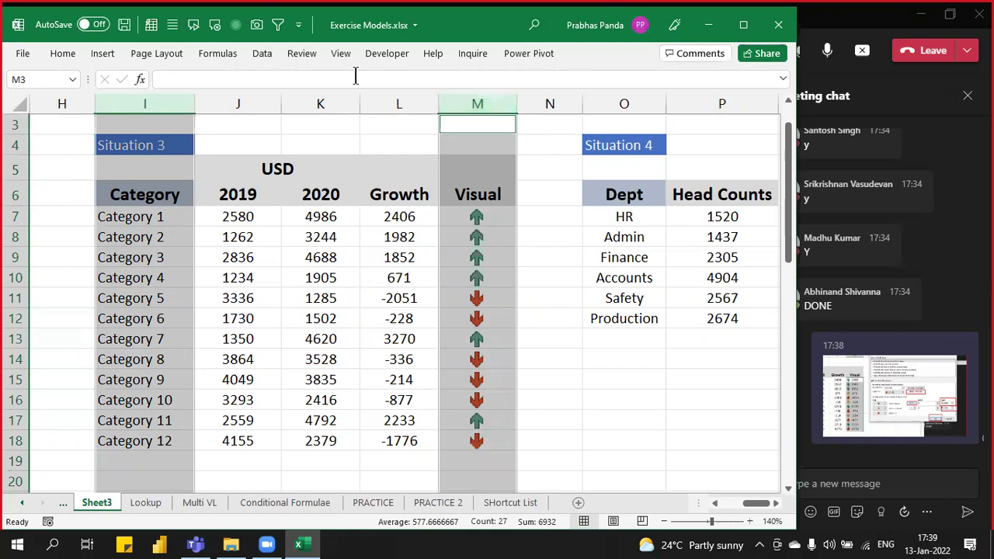
pyautogui.moveTo(496, 215); pyautogui.dragTo(485, 441)
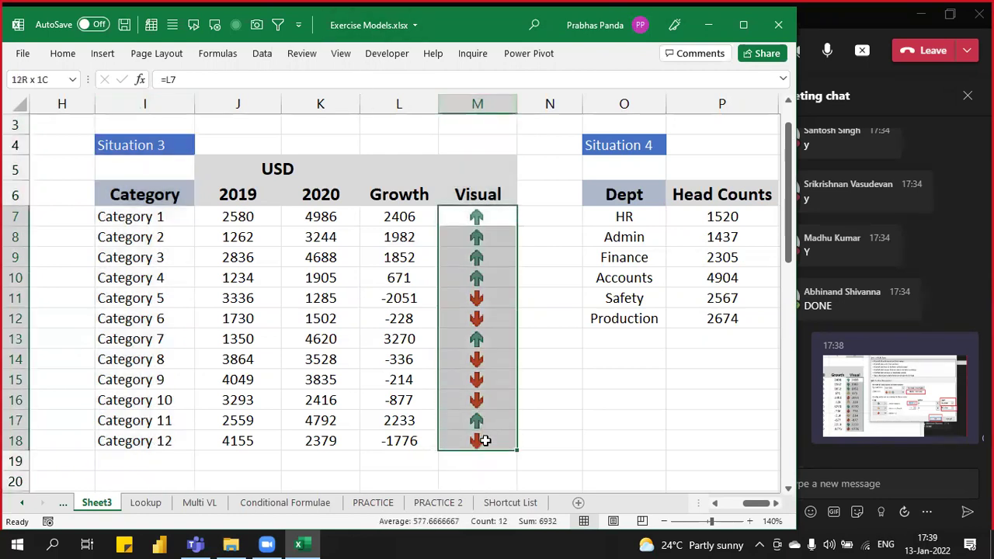
pyautogui.click(64, 57)
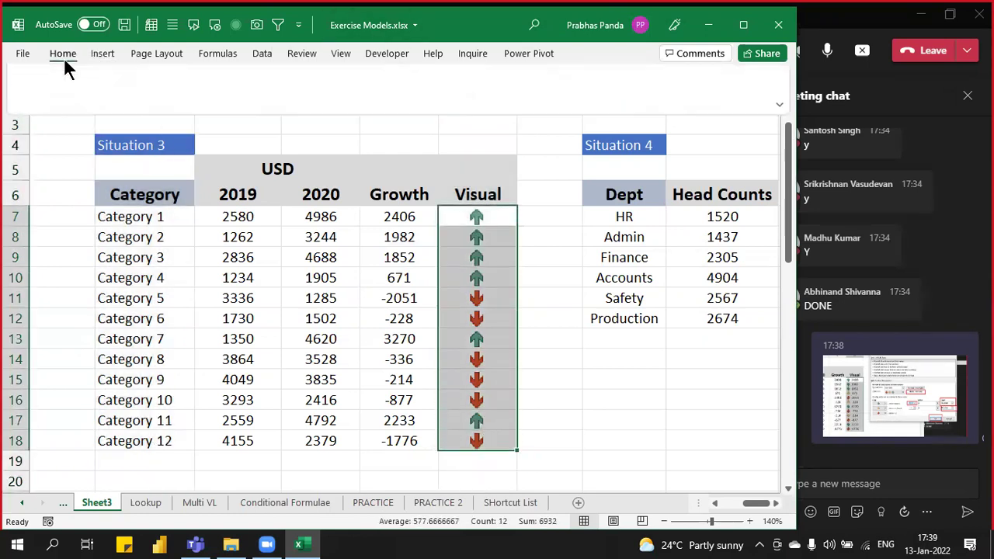
pyautogui.click(518, 76)
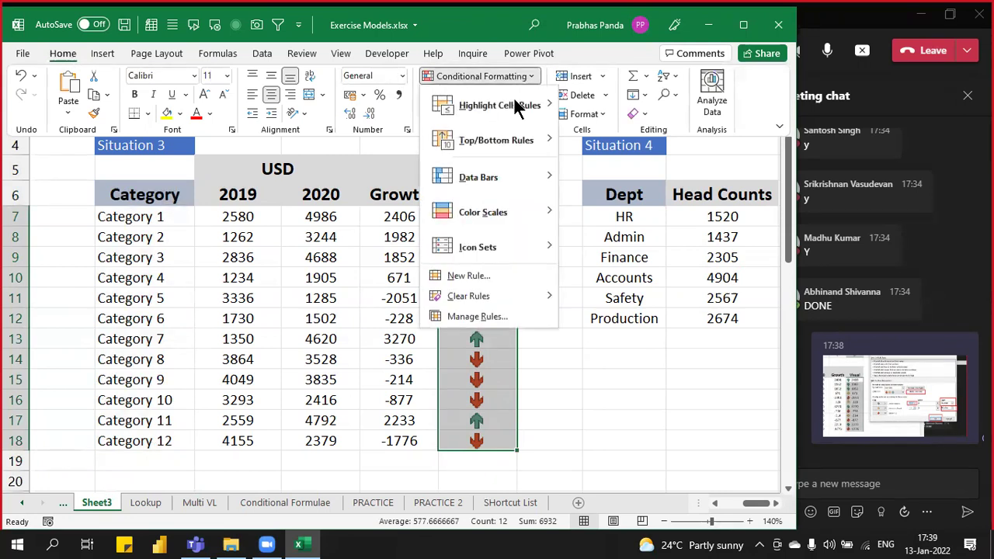
pyautogui.click(476, 318)
pyautogui.click(384, 79)
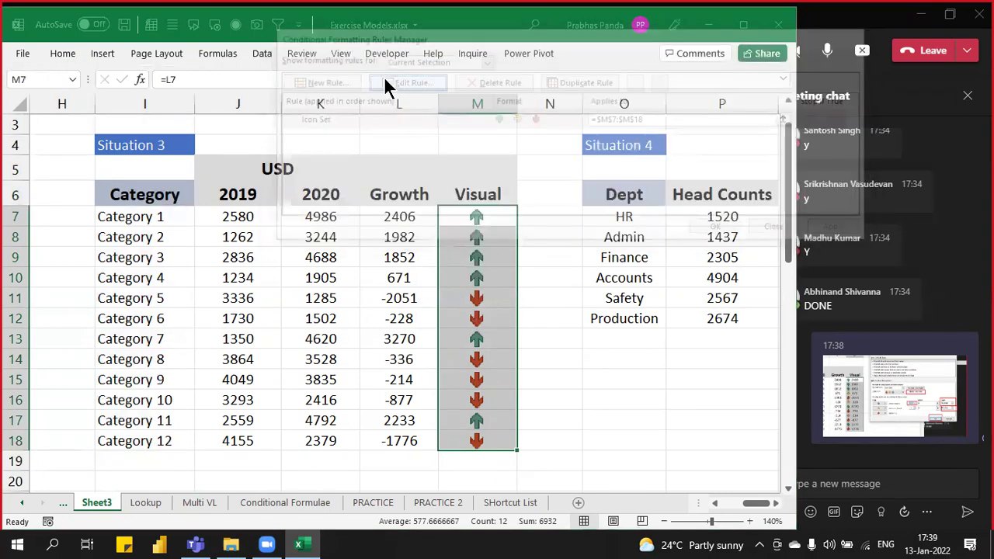
pyautogui.moveTo(662, 23); pyautogui.dragTo(629, 127)
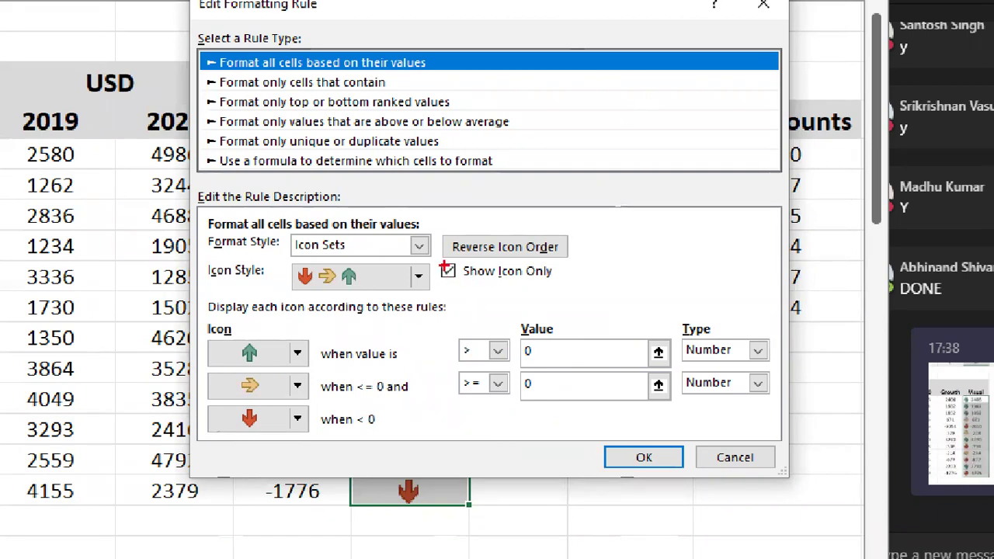
pyautogui.moveTo(437, 264); pyautogui.dragTo(591, 309)
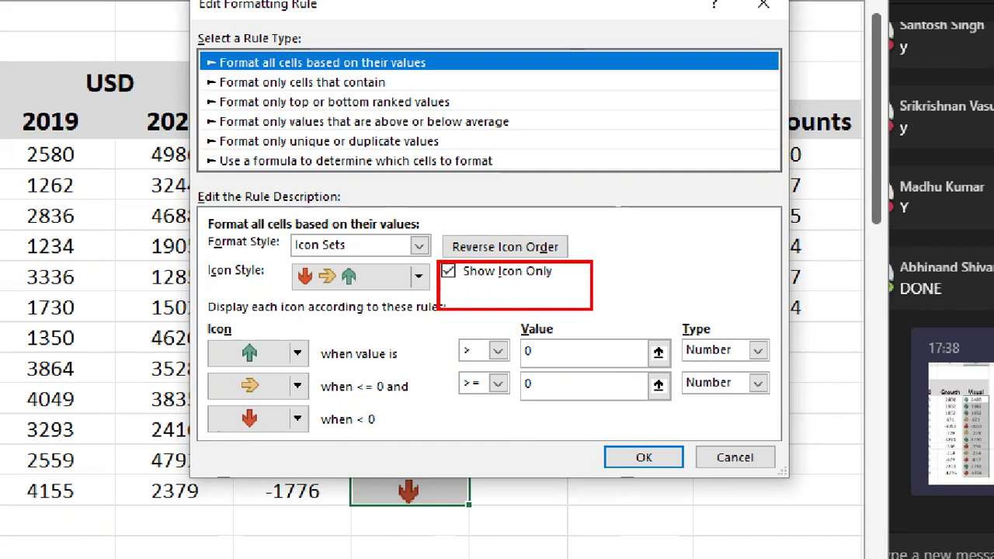
pyautogui.moveTo(435, 330); pyautogui.dragTo(527, 373)
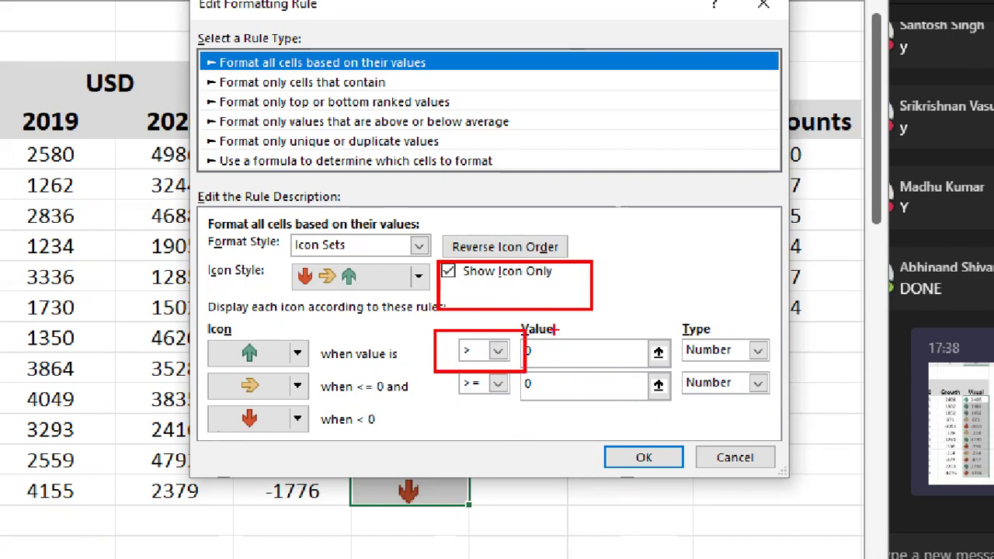
pyautogui.moveTo(680, 308)
pyautogui.mouseDown()
pyautogui.moveTo(683, 342)
pyautogui.moveTo(744, 419)
pyautogui.moveTo(780, 419)
pyautogui.mouseUp()
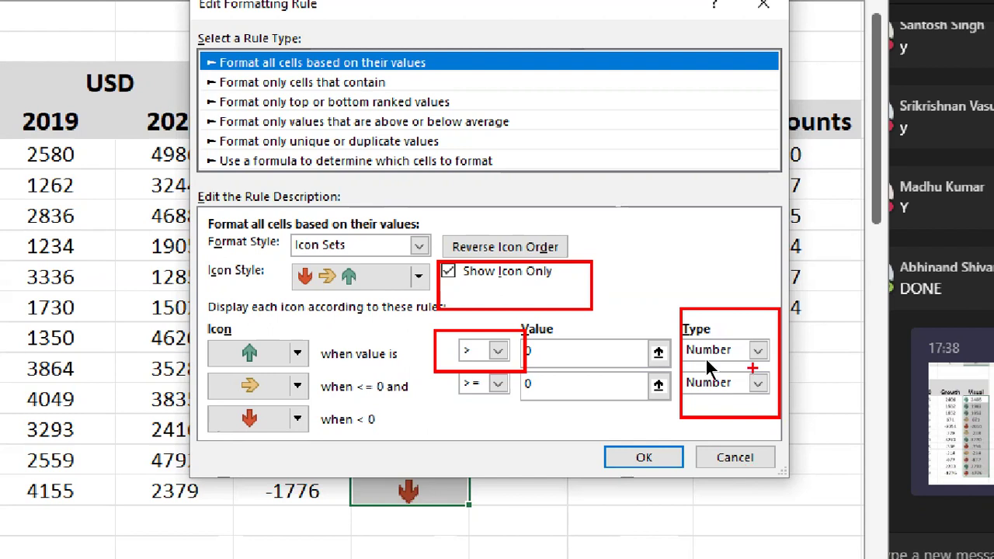
pyautogui.press('Return')
pyautogui.press('Return')
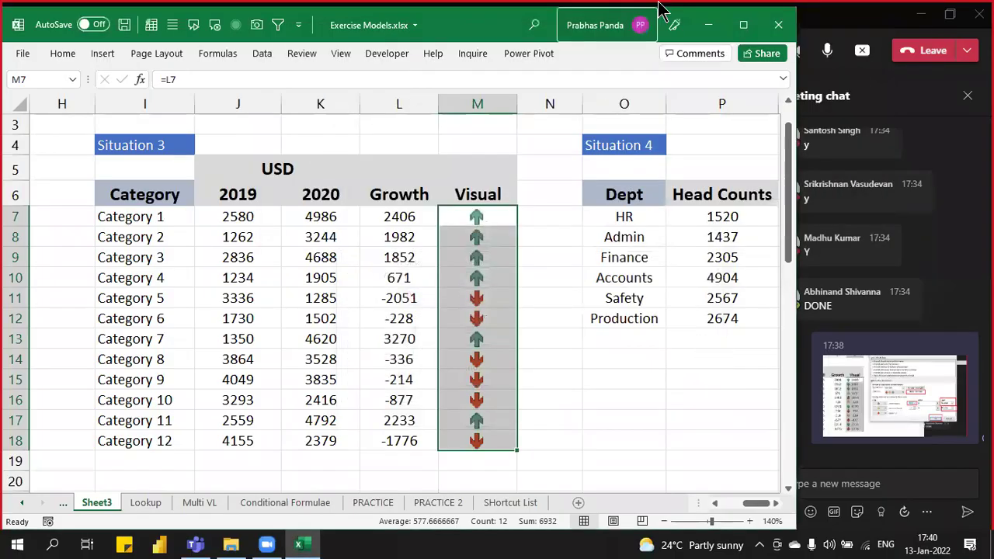
# Step: Bring the Teams meeting forward to view the participant's shared spreadsheet
pyautogui.click(846, 27)
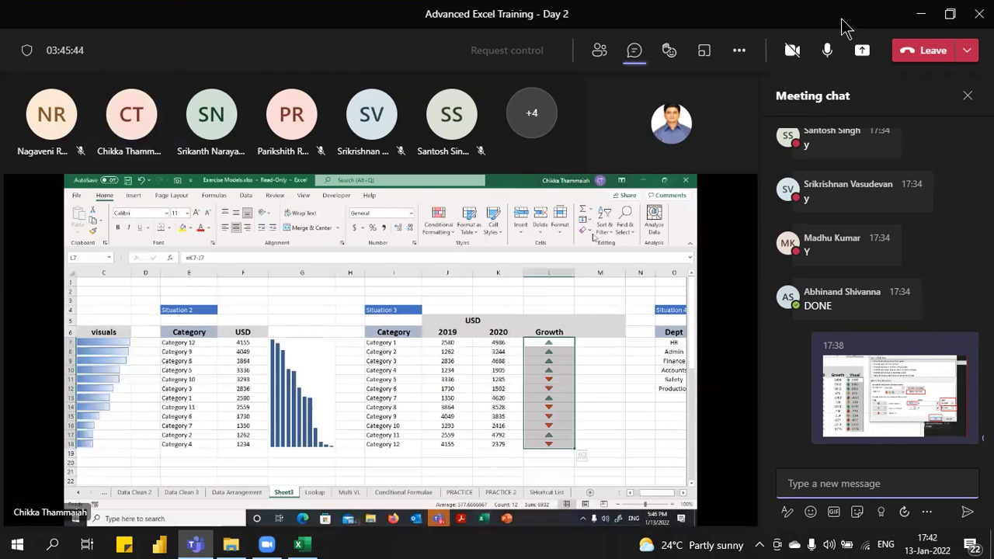
# Step: Resume sharing the screen in the Teams meeting, then return to the Excel workbook on Sheet3
pyautogui.click(863, 51)
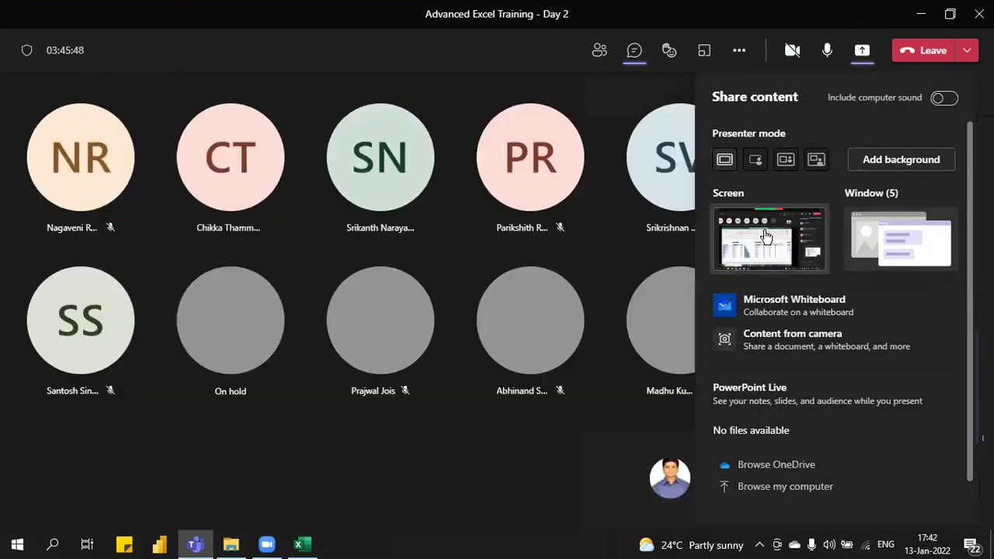
pyautogui.click(766, 236)
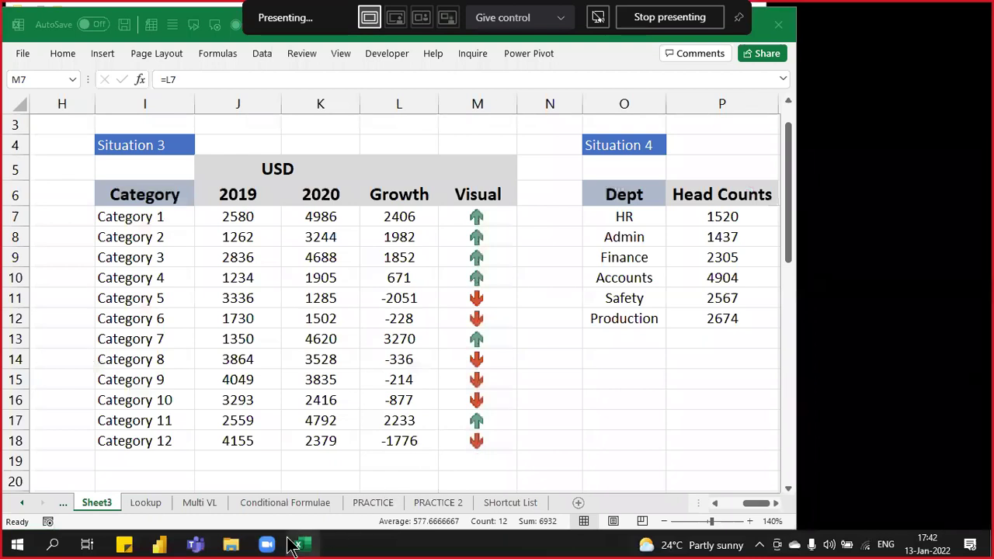
pyautogui.moveTo(193, 546)
pyautogui.click(148, 493)
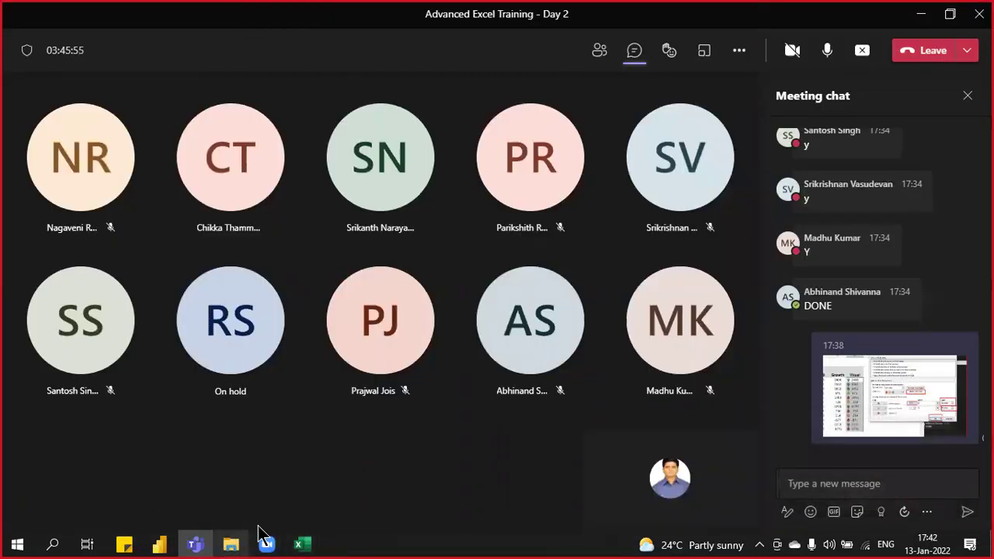
pyautogui.click(300, 544)
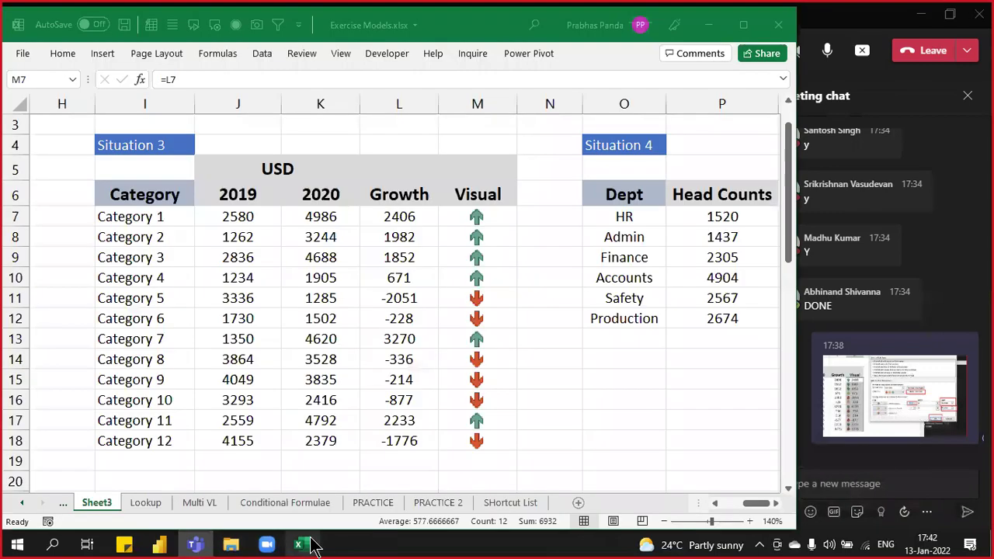
# Step: Select the Situation 3 table I6:L18, from Category to Growth, headers included
pyautogui.click(472, 257)
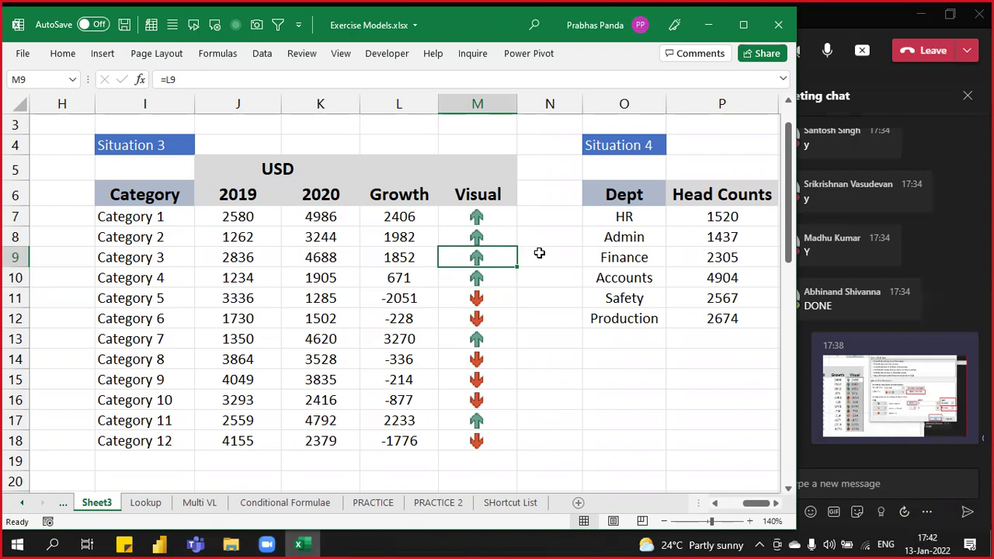
pyautogui.moveTo(145, 194); pyautogui.dragTo(393, 442)
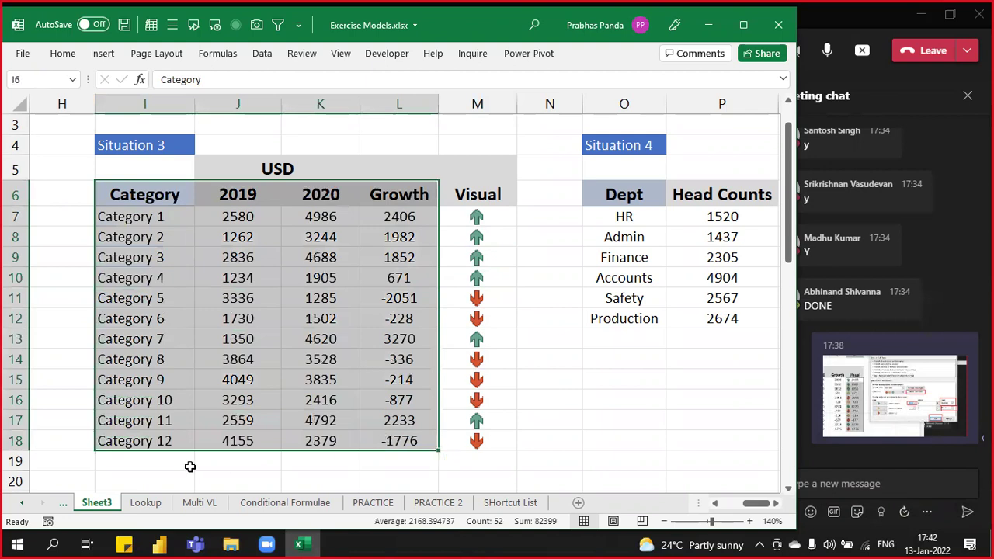
# Step: Sort the table by Growth, largest to smallest
pyautogui.hotkey('alt', 'd')
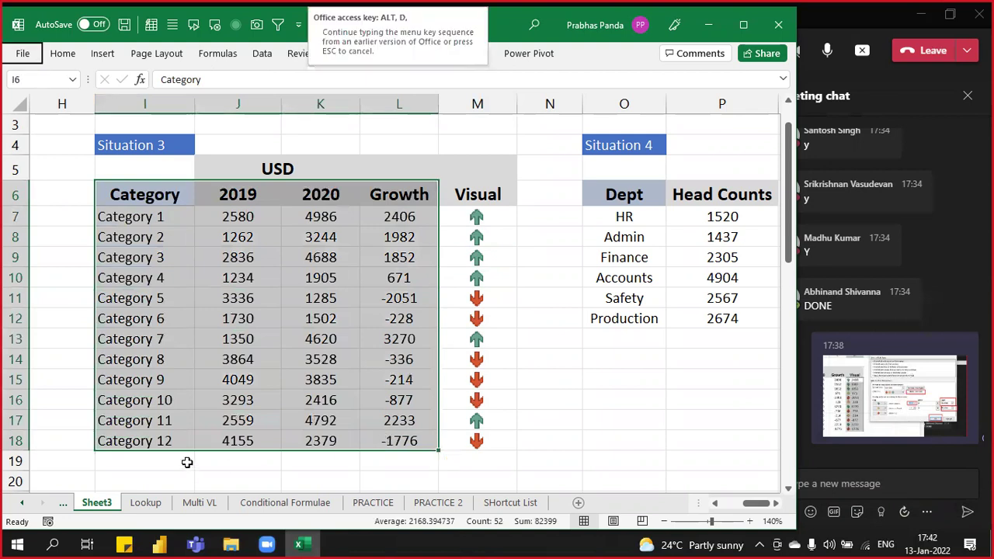
pyautogui.press('s')
pyautogui.click(437, 86)
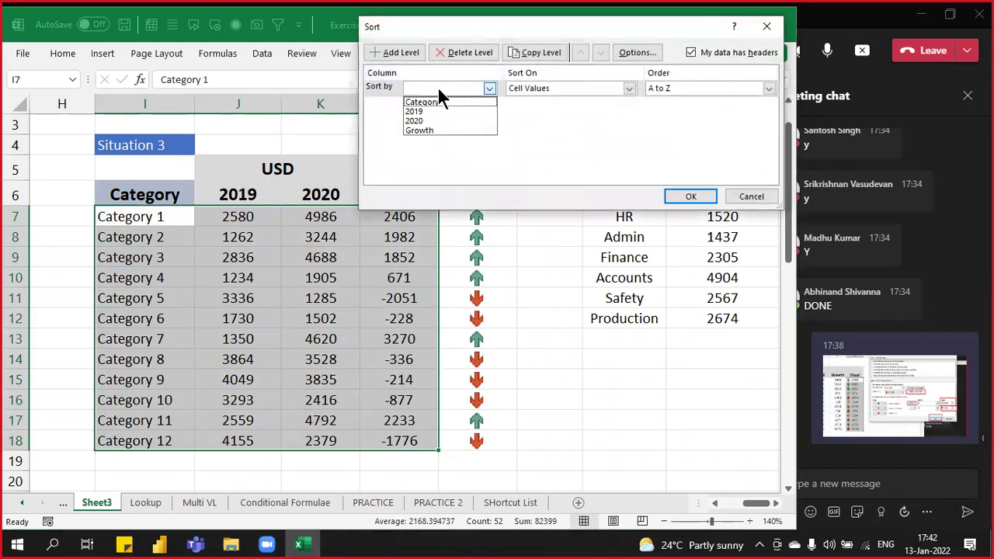
pyautogui.click(438, 131)
pyautogui.click(708, 93)
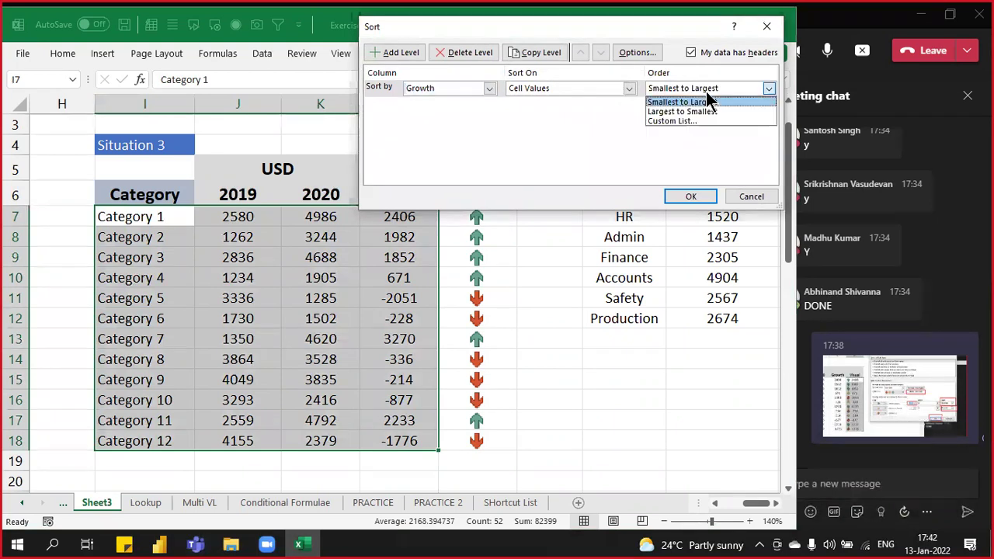
pyautogui.click(688, 112)
pyautogui.click(691, 198)
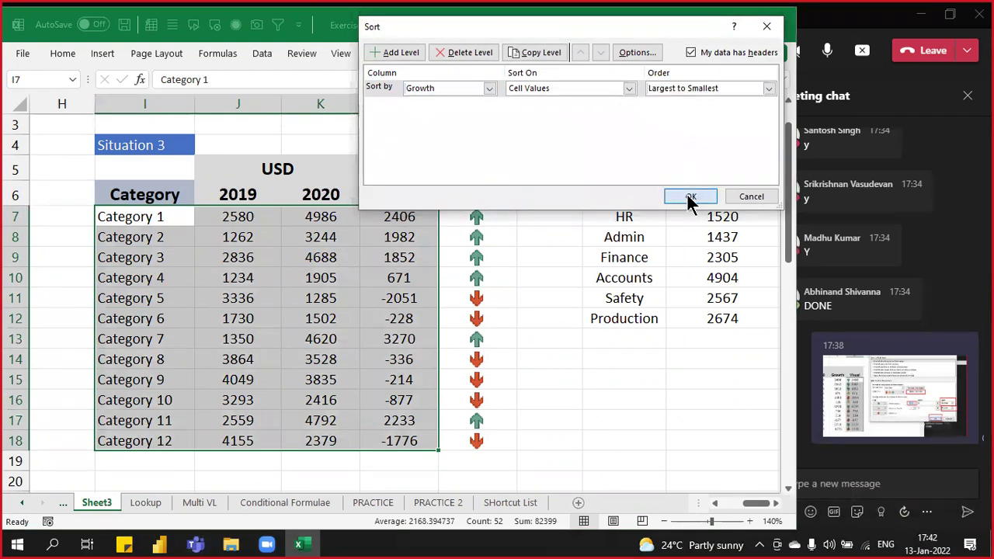
# Step: Highlight the positive-growth and negative-growth category rows to review the sorted result
pyautogui.moveTo(481, 215); pyautogui.dragTo(473, 318)
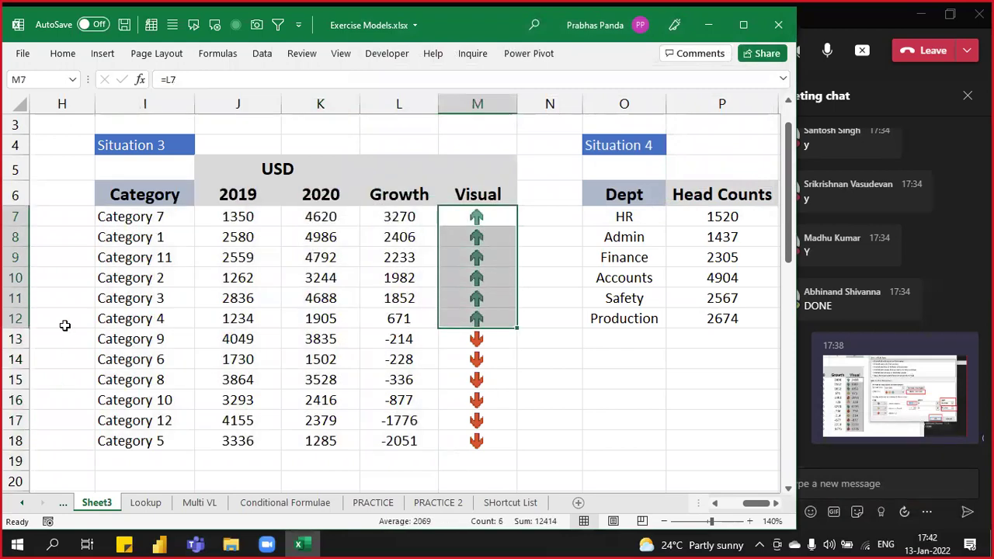
pyautogui.moveTo(143, 218); pyautogui.dragTo(462, 318)
pyautogui.moveTo(149, 342); pyautogui.dragTo(473, 440)
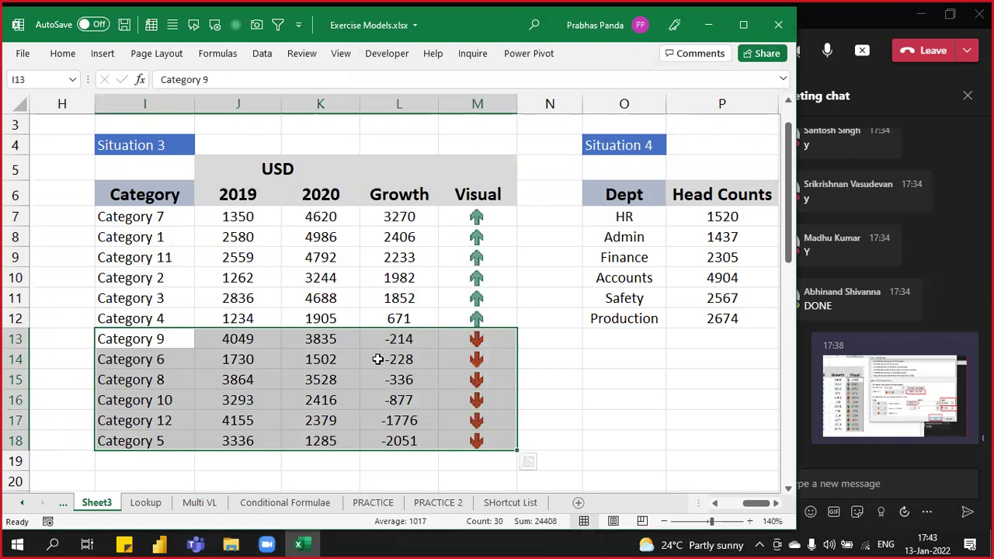
pyautogui.click(181, 271)
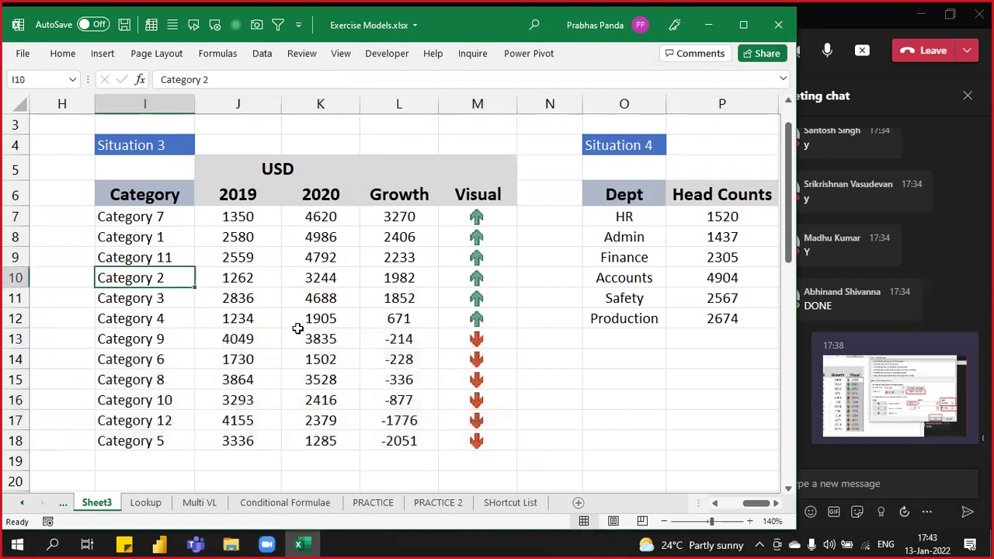
pyautogui.moveTo(162, 339); pyautogui.dragTo(472, 444)
pyautogui.moveTo(148, 219); pyautogui.dragTo(485, 321)
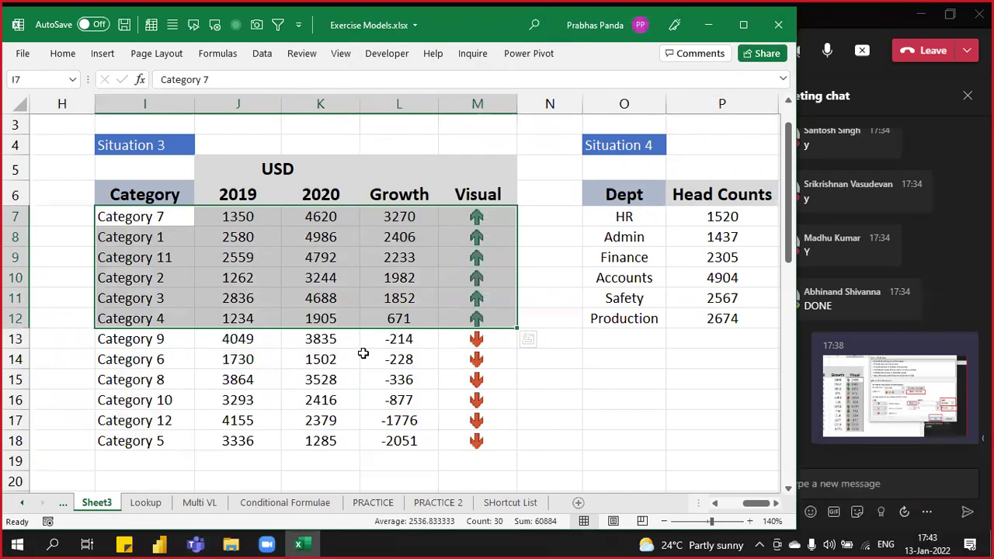
# Step: Delete the USD heading above the 2019 and 2020 columns
pyautogui.press('Up')
pyautogui.press('Up')
pyautogui.press('Right')
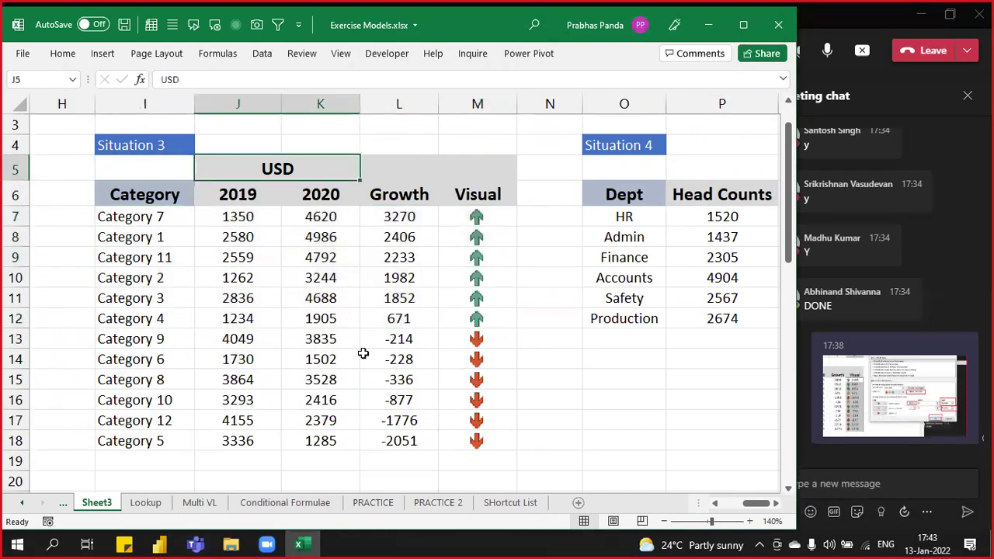
pyautogui.press('Delete')
pyautogui.press('Left')
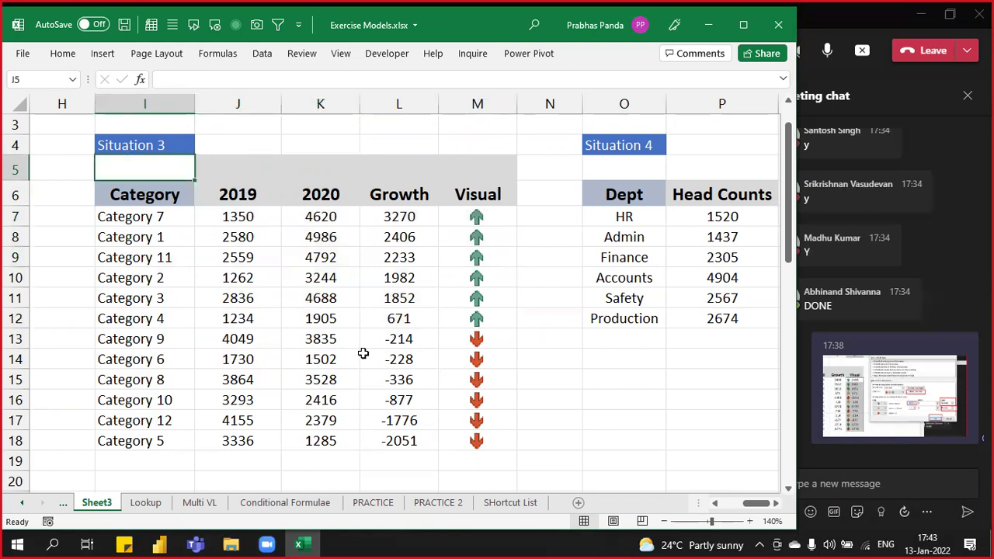
# Step: Enter 'HOME---- CONDITIONAL FORMATTING--- ICON SETS' in I5, merge it across I5:M5 and bold it
pyautogui.write('HOME')
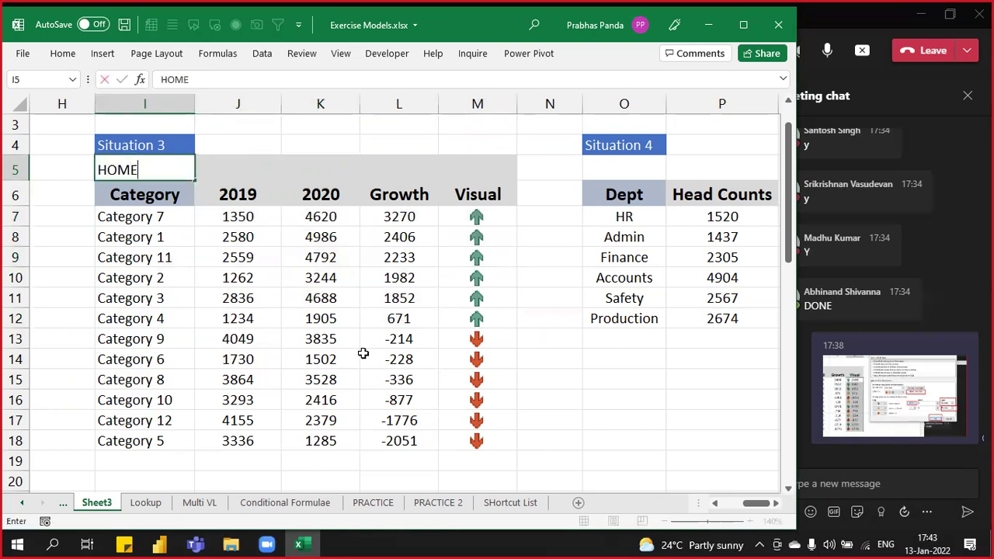
pyautogui.write('---- CONDI')
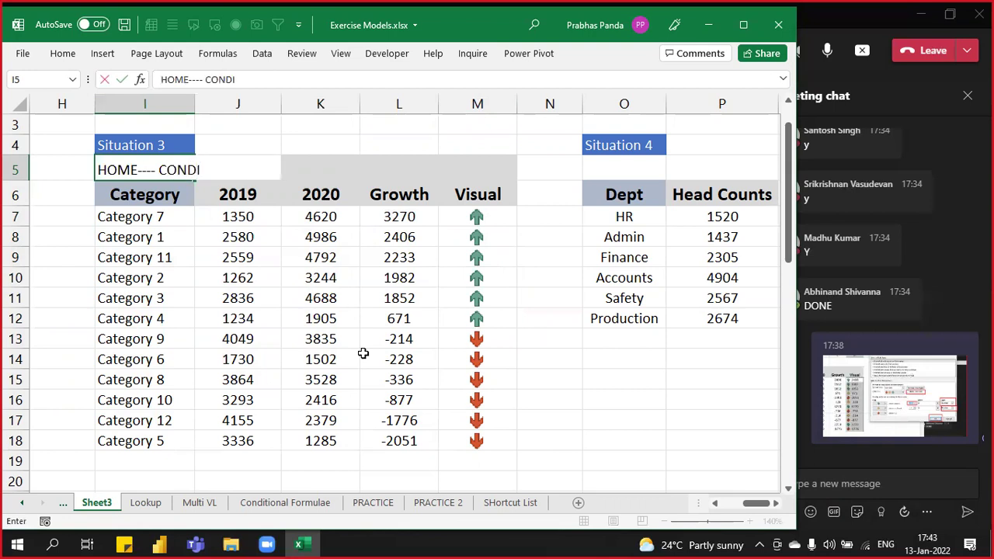
pyautogui.write('TIONAL FORM')
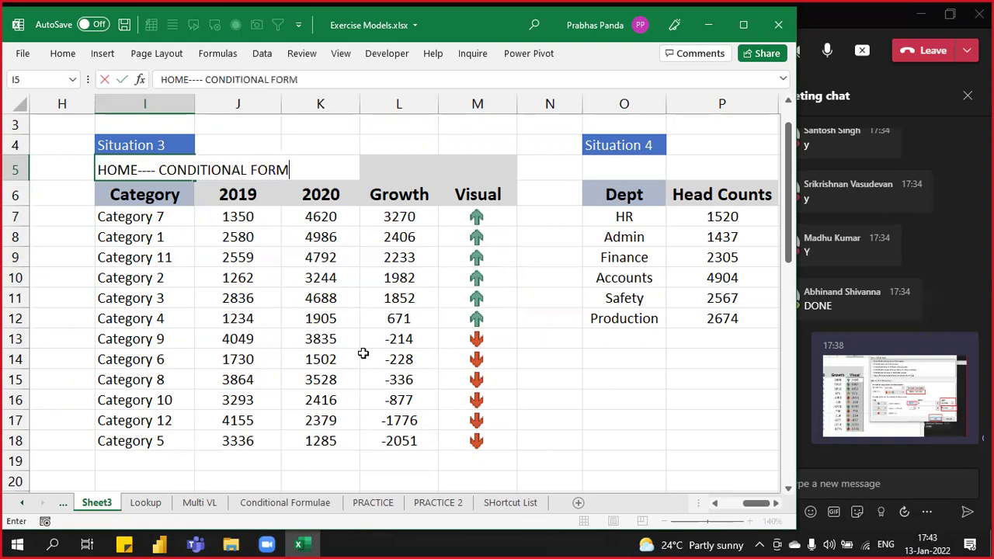
pyautogui.write('ATTING')
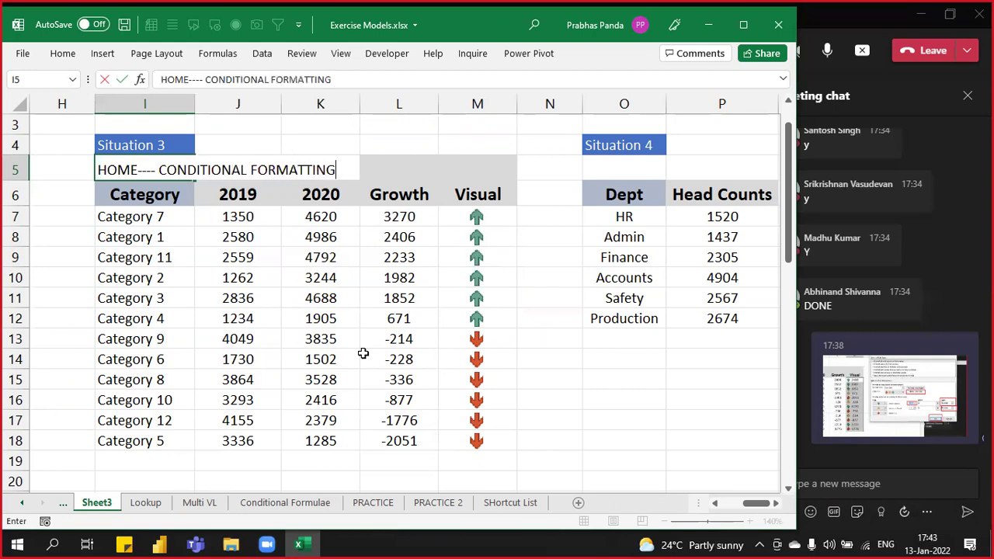
pyautogui.write('--- ICON SETS')
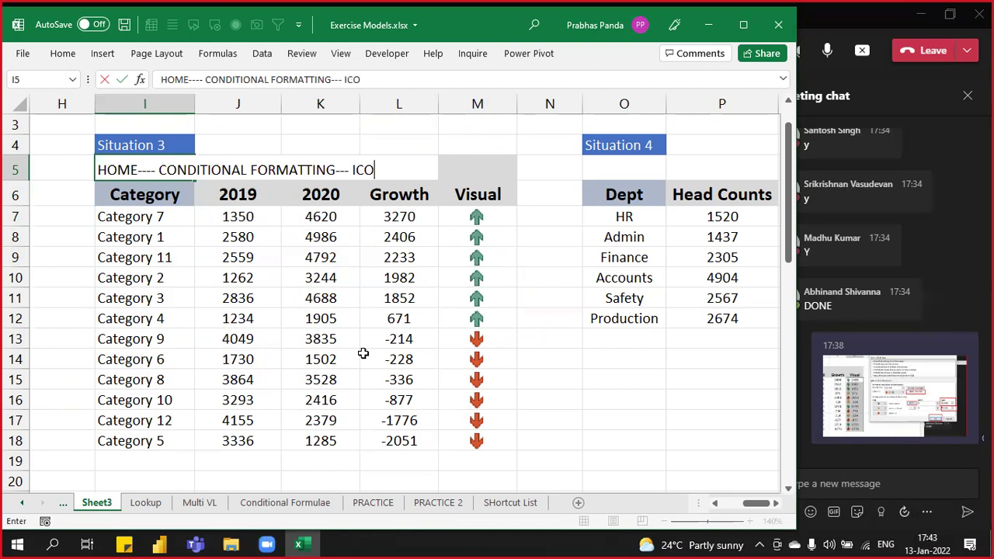
pyautogui.press('Return')
pyautogui.press('Up')
pyautogui.hotkey('shift', 'Right')
pyautogui.hotkey('shift', 'Right')
pyautogui.hotkey('shift', 'Right')
pyautogui.hotkey('shift', 'Right')
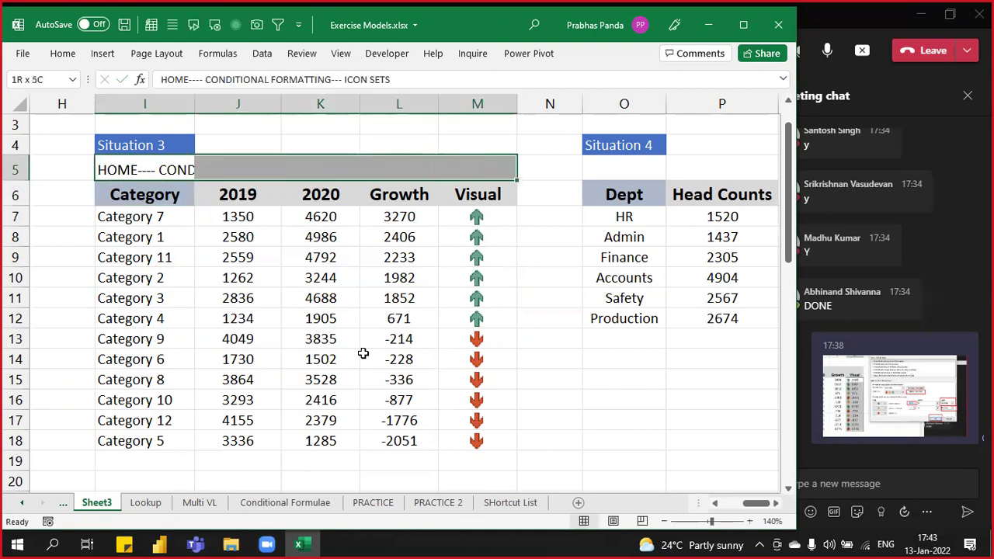
pyautogui.press('alt')
pyautogui.press('h')
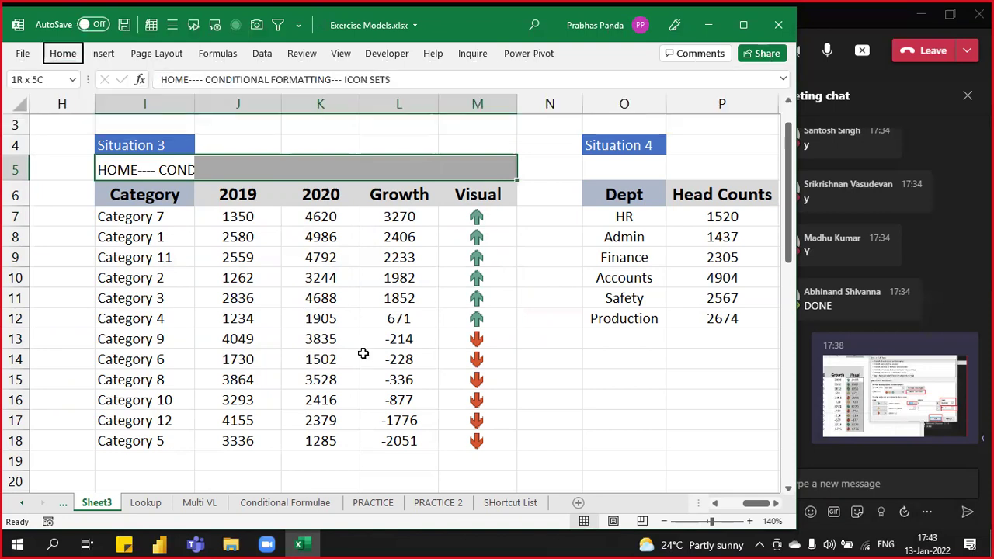
pyautogui.press('m')
pyautogui.press('m')
pyautogui.hotkey('ctrl', 'b')
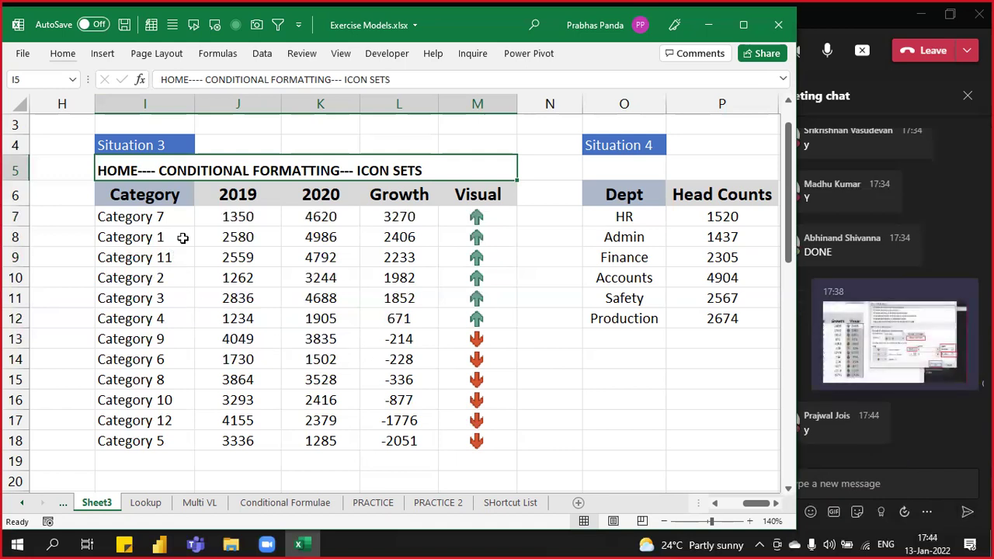
# Step: Copy the Category and 2019 columns I6:J18 of the Situation 3 table
pyautogui.moveTo(151, 195); pyautogui.dragTo(222, 440)
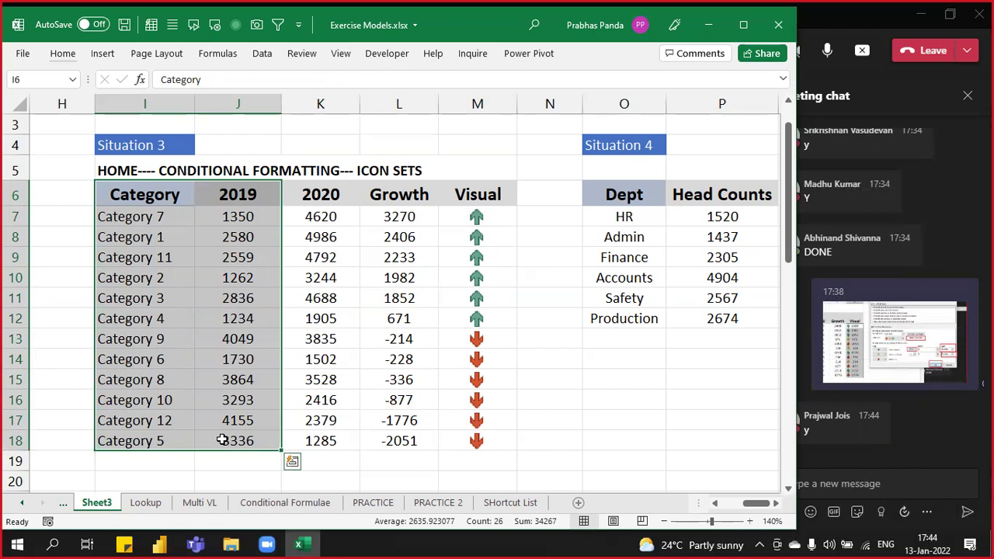
pyautogui.scroll(-2, 423, 349)
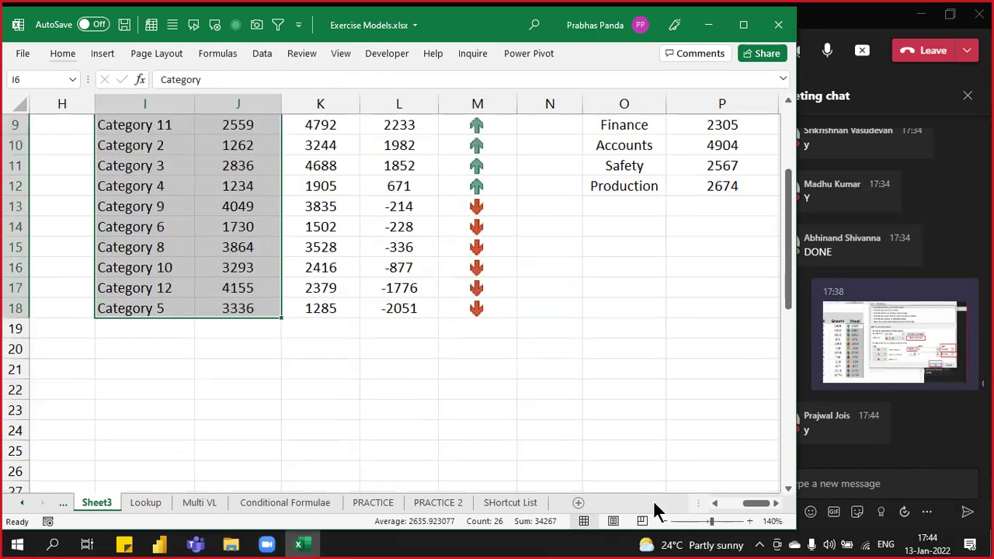
pyautogui.moveTo(759, 505); pyautogui.dragTo(568, 483)
pyautogui.scroll(-5, 212, 393)
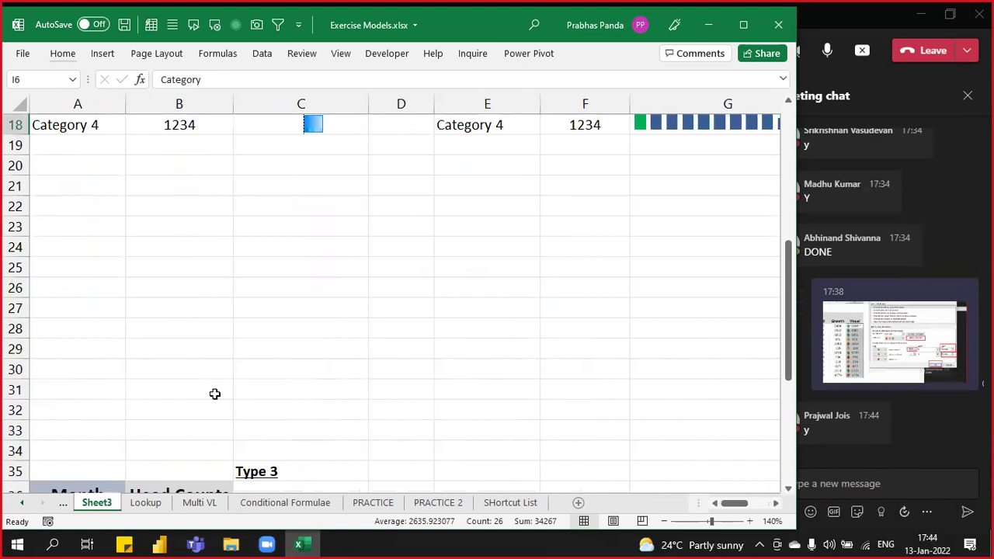
pyautogui.scroll(-4, 215, 394)
pyautogui.scroll(-7, 214, 395)
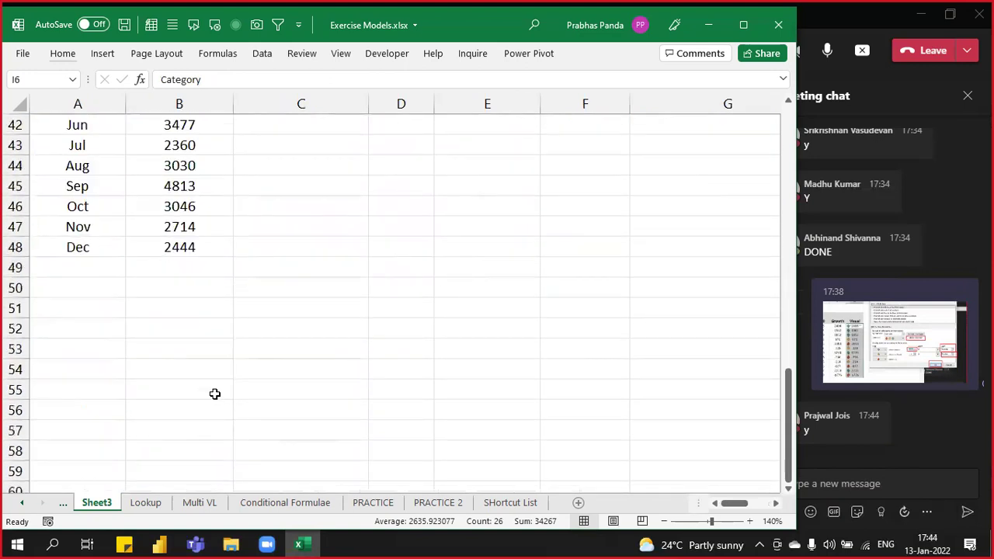
pyautogui.scroll(19, 215, 395)
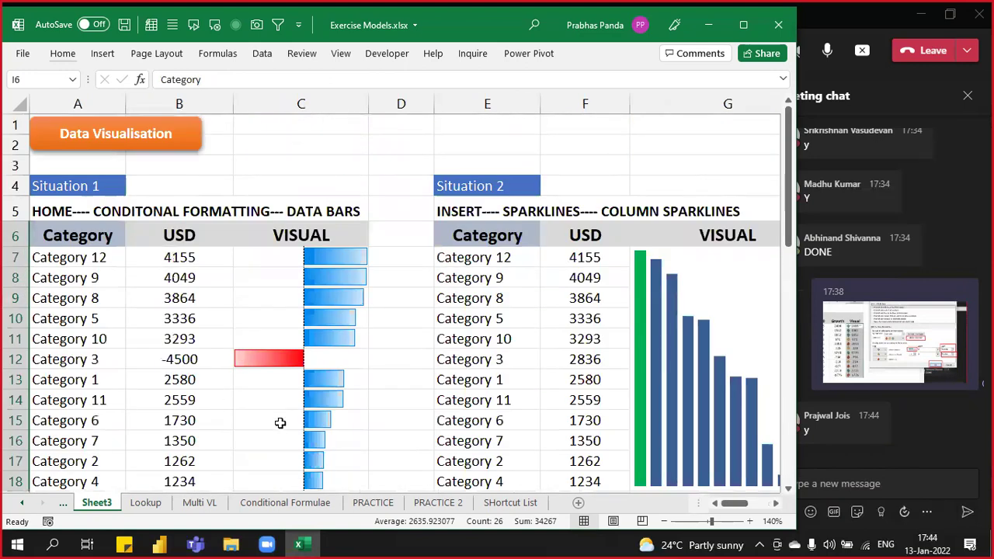
pyautogui.click(776, 506)
pyautogui.click(776, 506)
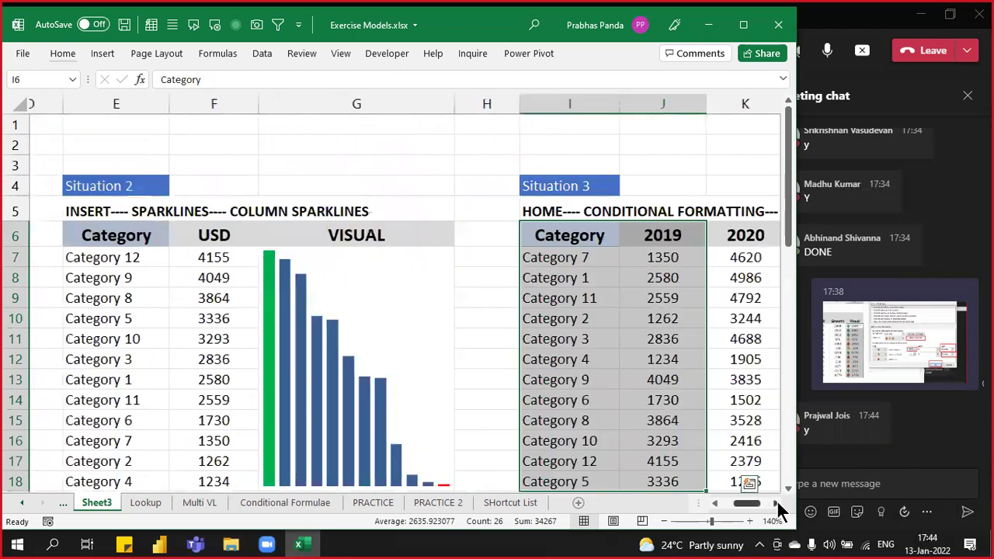
pyautogui.click(776, 506)
pyautogui.scroll(-1, 362, 378)
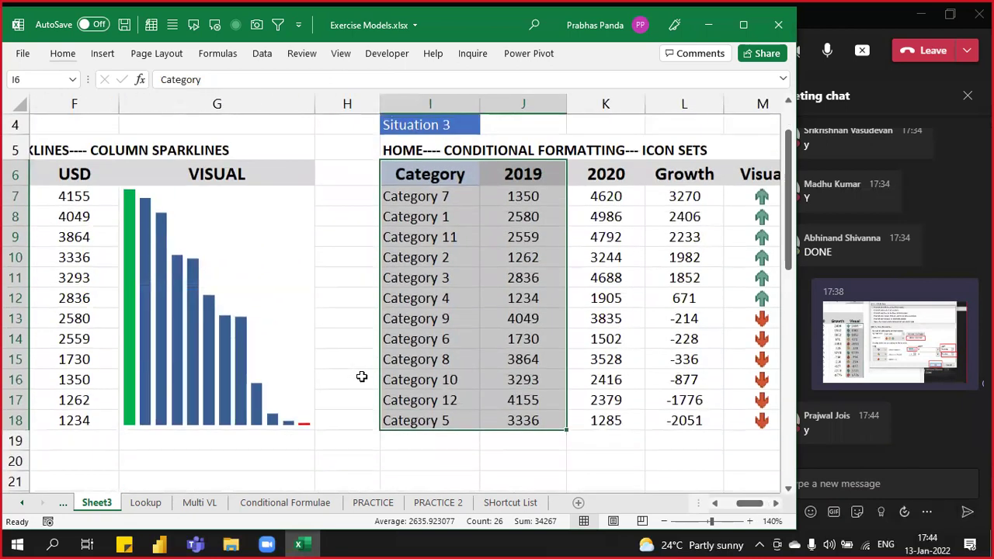
pyautogui.hotkey('ctrl', 'c')
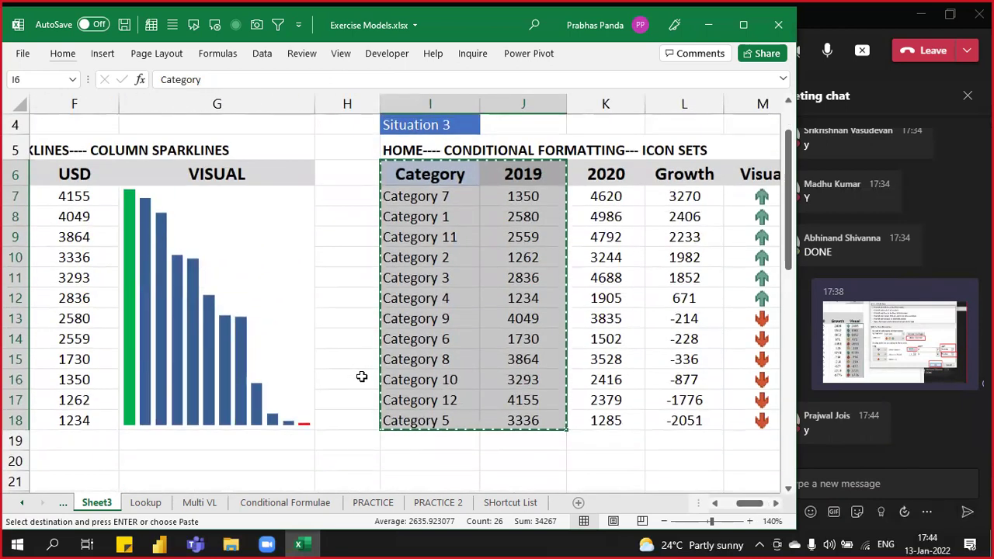
# Step: Paste the columns at I24 and begin typing Revenue into header cell J24
pyautogui.scroll(-4, 360, 295)
pyautogui.scroll(-2, 360, 295)
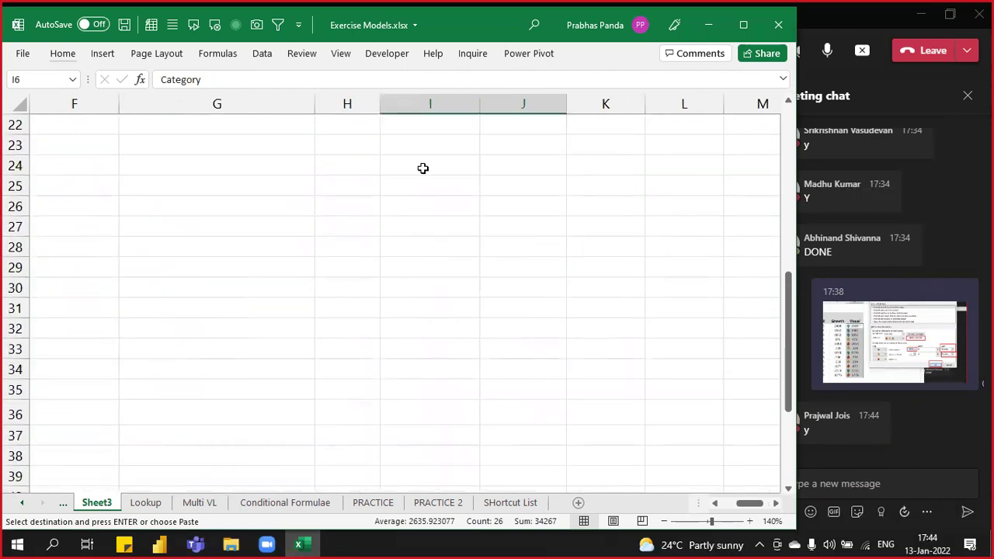
pyautogui.click(423, 167)
pyautogui.hotkey('ctrl', 'v')
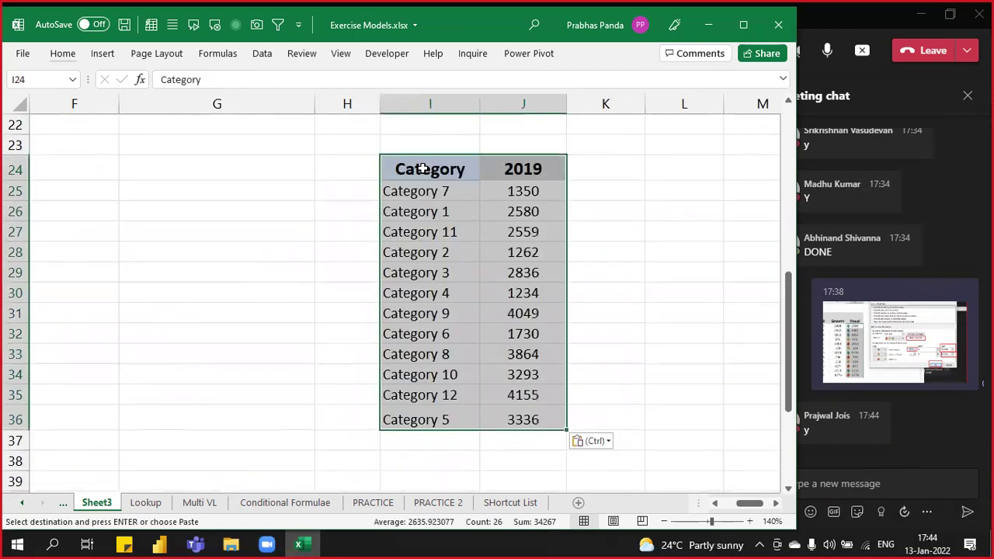
pyautogui.click(624, 257)
pyautogui.press('Right')
pyautogui.press('Right')
pyautogui.press('Right')
pyautogui.press('Right')
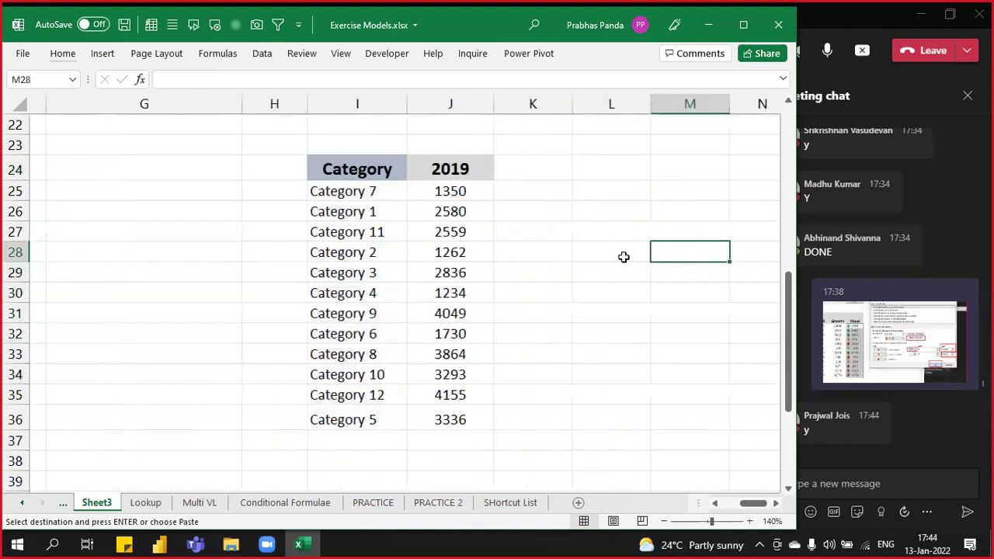
pyautogui.click(195, 166)
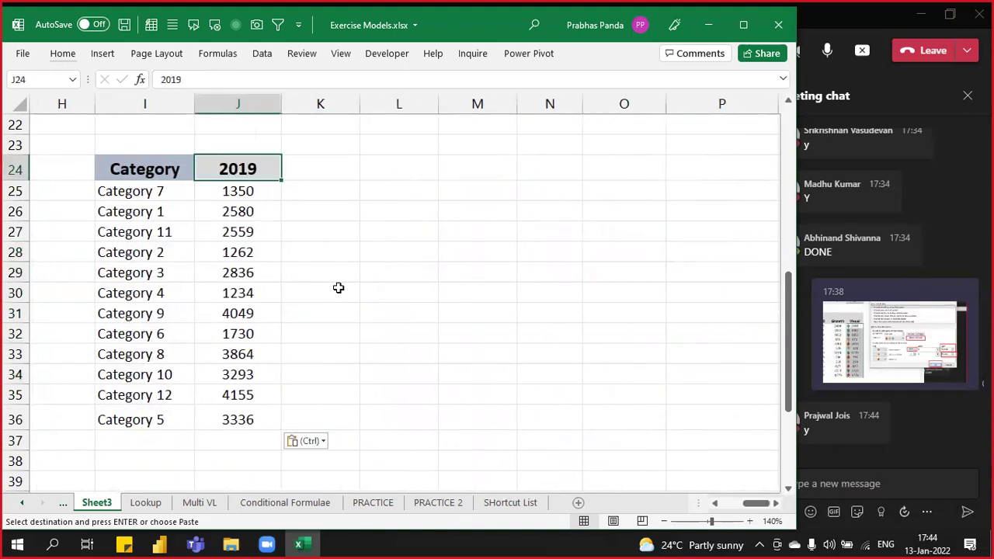
pyautogui.write('Revenue')
# Step: Commit Revenue as the J24 header and select the new table I24:J36
pyautogui.press('Return')
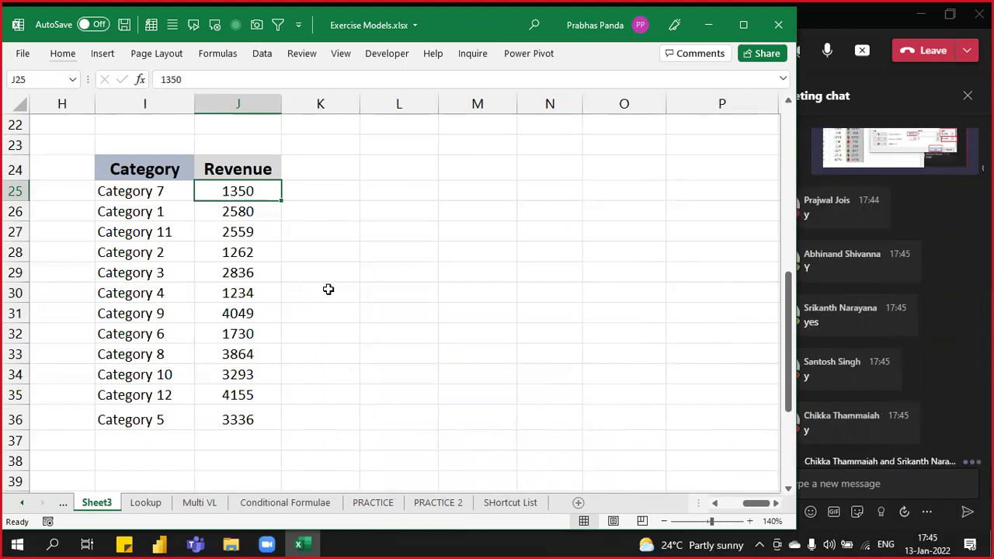
pyautogui.moveTo(149, 169); pyautogui.dragTo(236, 413)
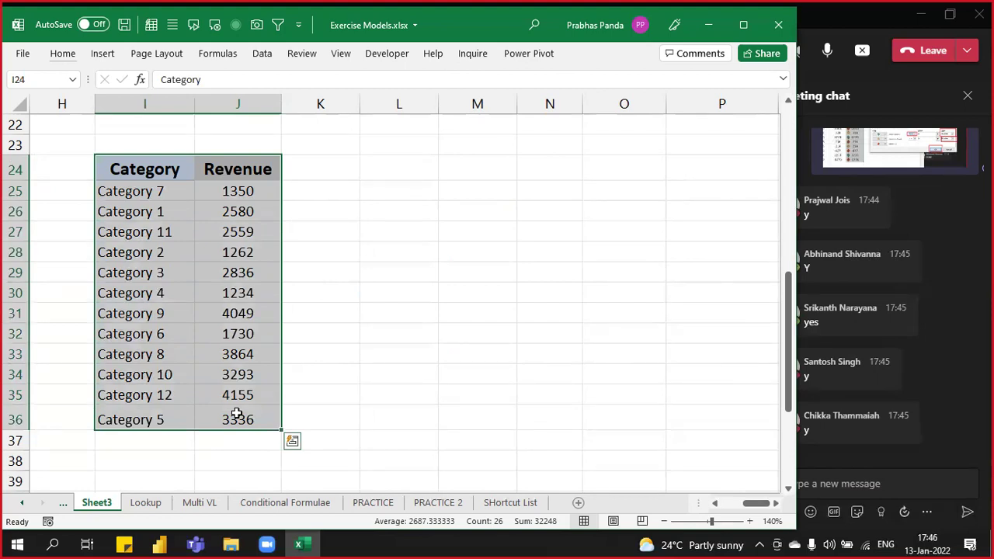
# Step: Insert a column chart of I24:J36 with Alt+F1 and move it to the right of the table
pyautogui.hotkey('alt', 'F1')
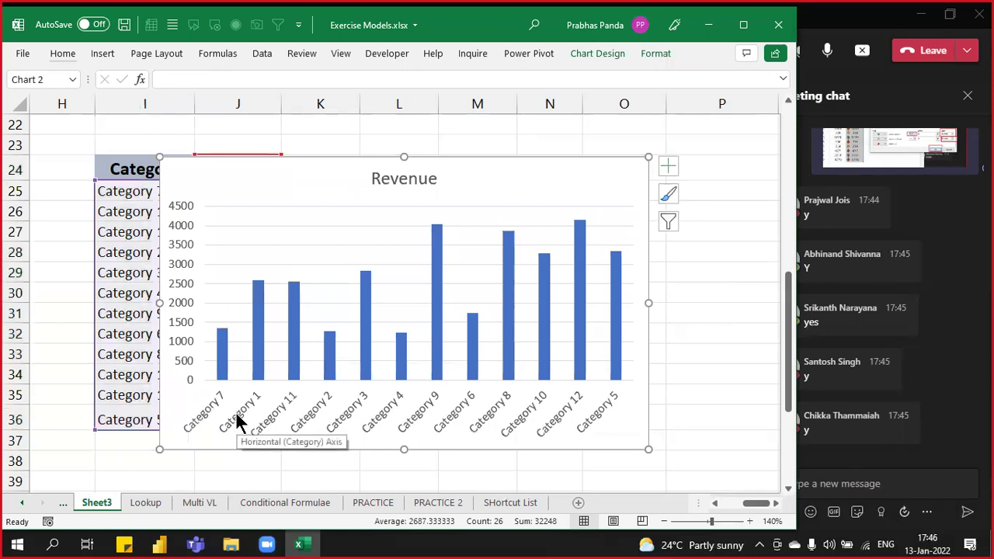
pyautogui.moveTo(296, 164); pyautogui.dragTo(423, 164)
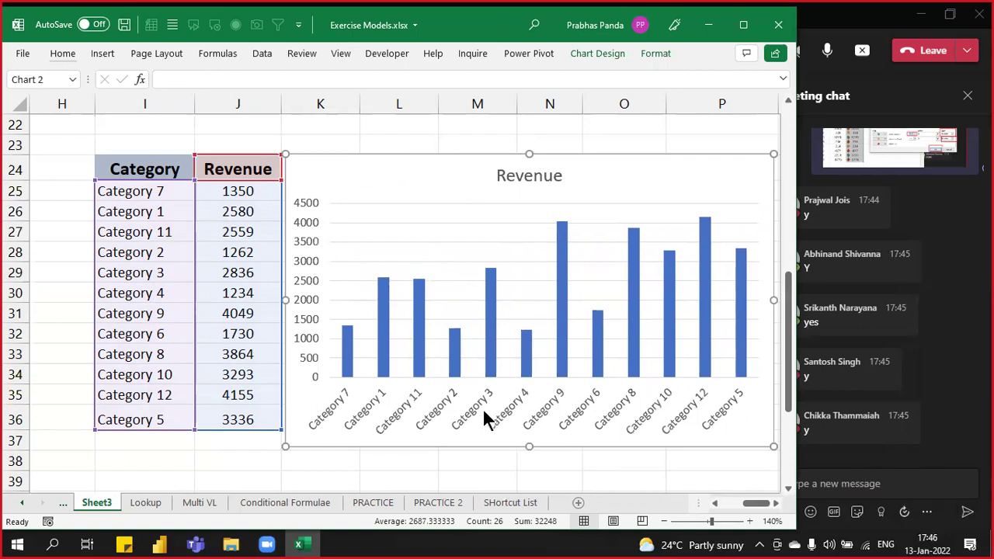
pyautogui.scroll(-2, 416, 276)
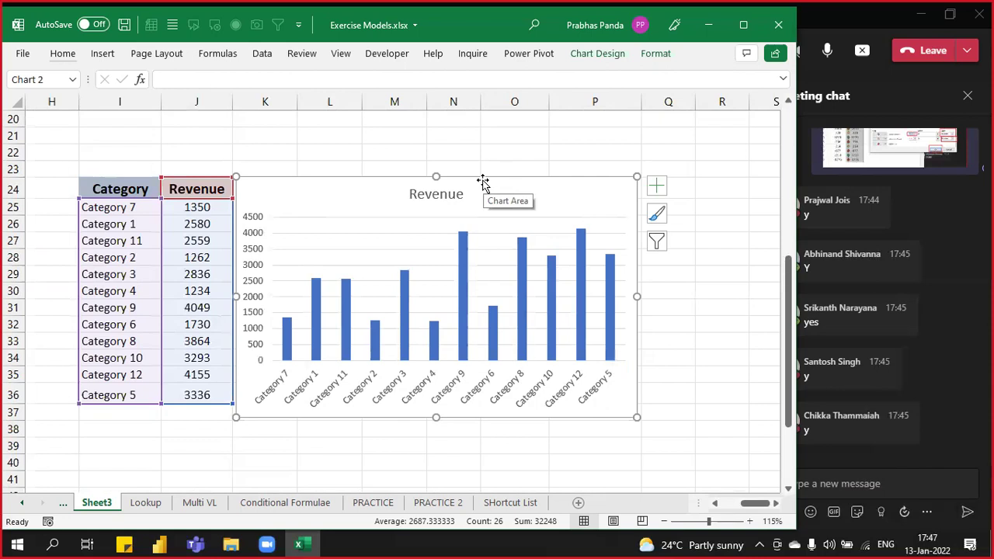
pyautogui.click(596, 57)
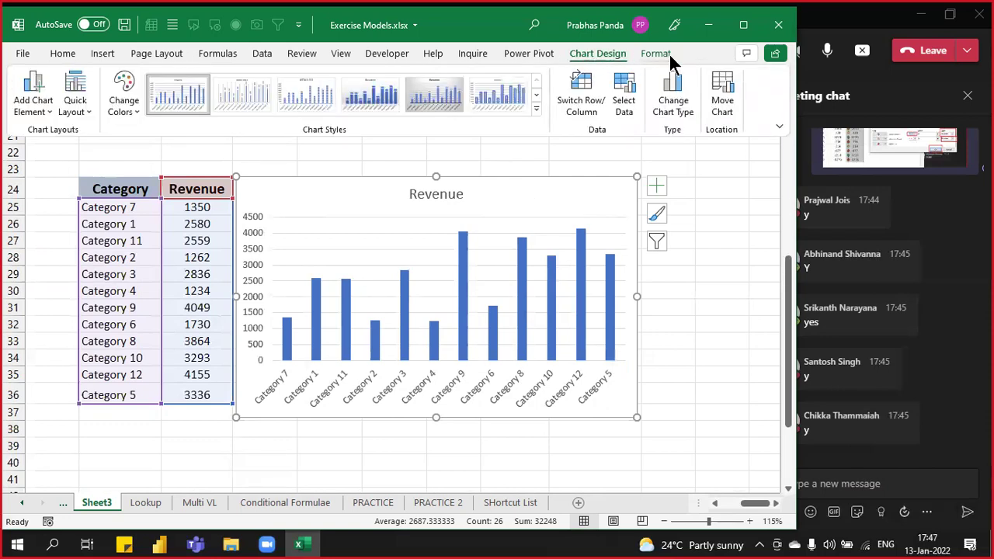
# Step: Apply chart Style 16 to the Revenue column chart
pyautogui.click(589, 60)
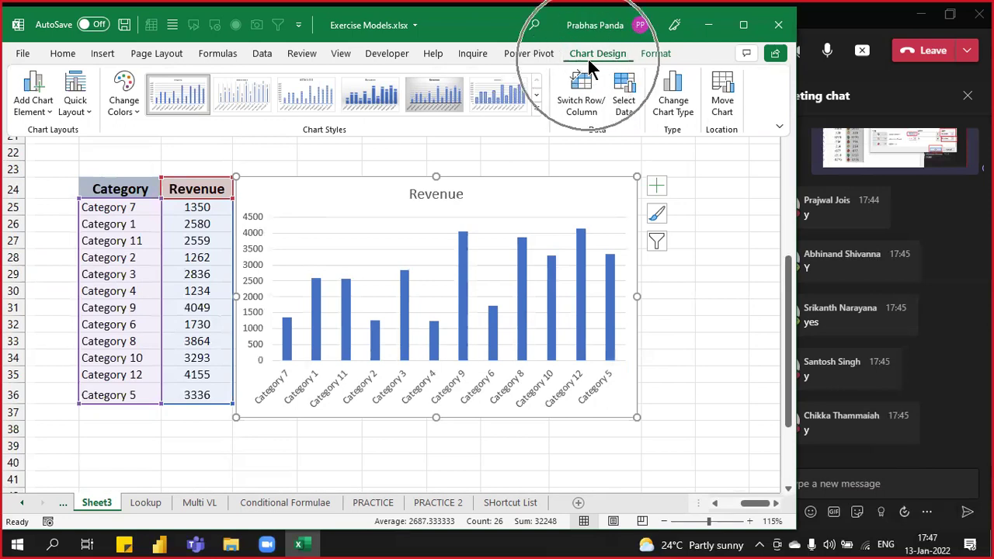
pyautogui.click(536, 110)
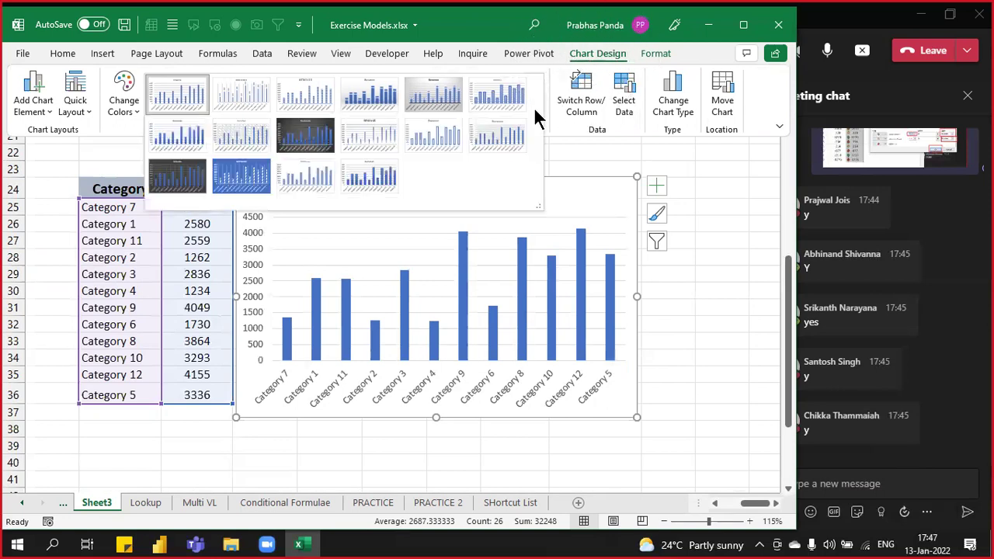
pyautogui.click(385, 177)
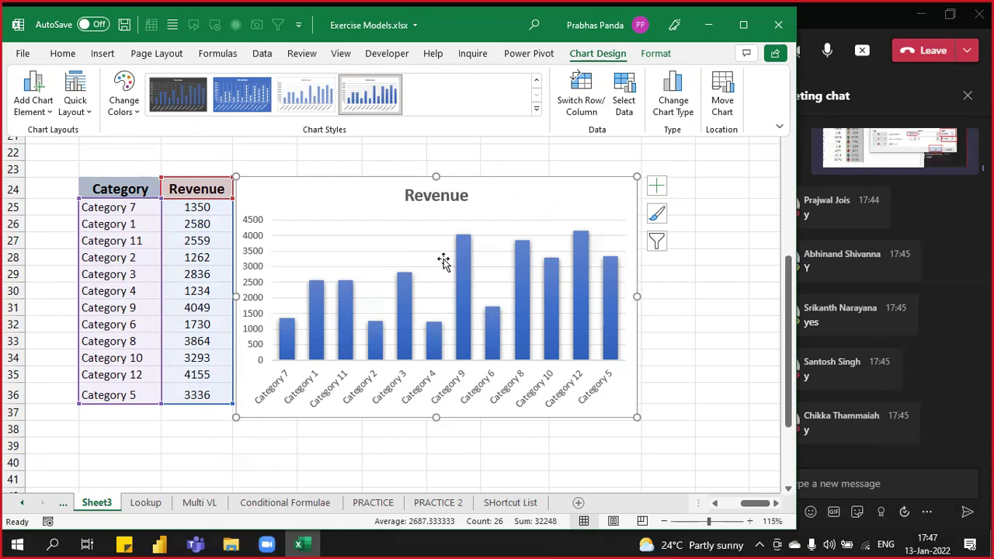
pyautogui.click(656, 188)
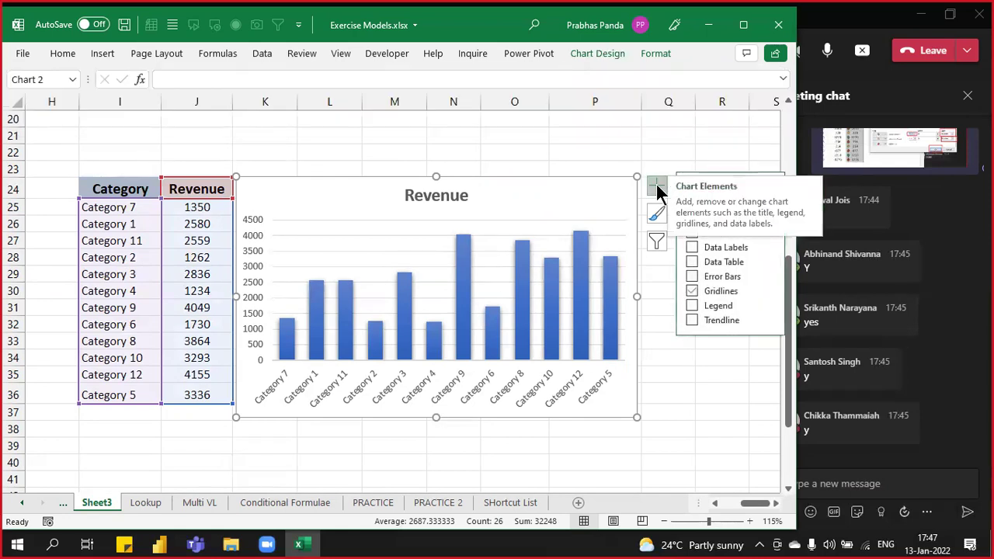
# Step: Uncheck Gridlines in the Revenue chart's elements list
pyautogui.click(691, 291)
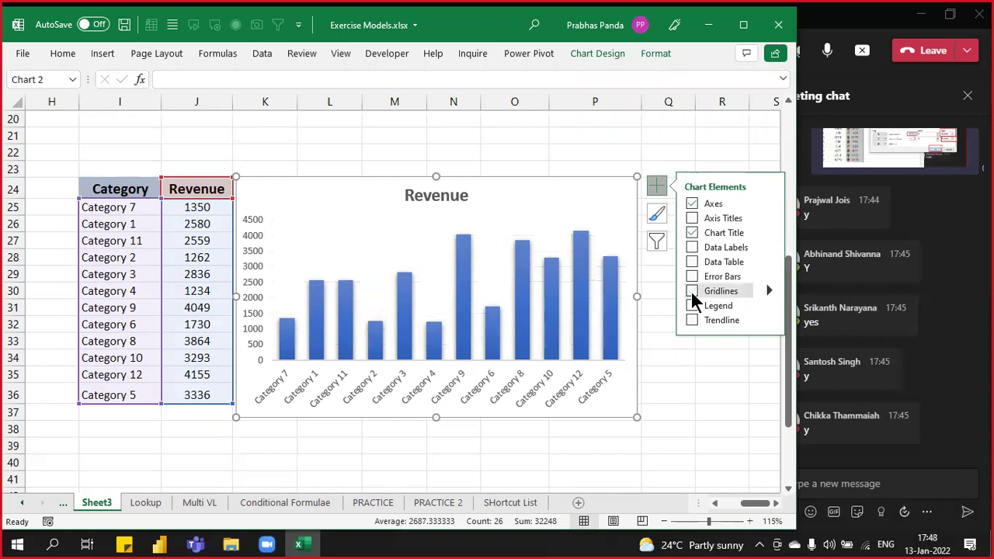
pyautogui.click(656, 187)
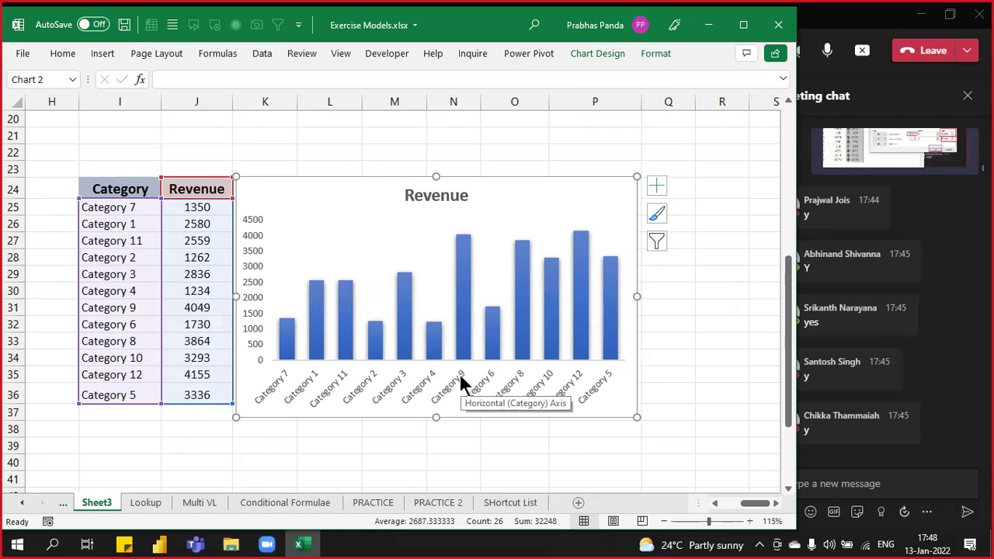
# Step: Enable Vary colors by point in the Revenue series fill settings so all twelve bars differ
pyautogui.rightClick(462, 278)
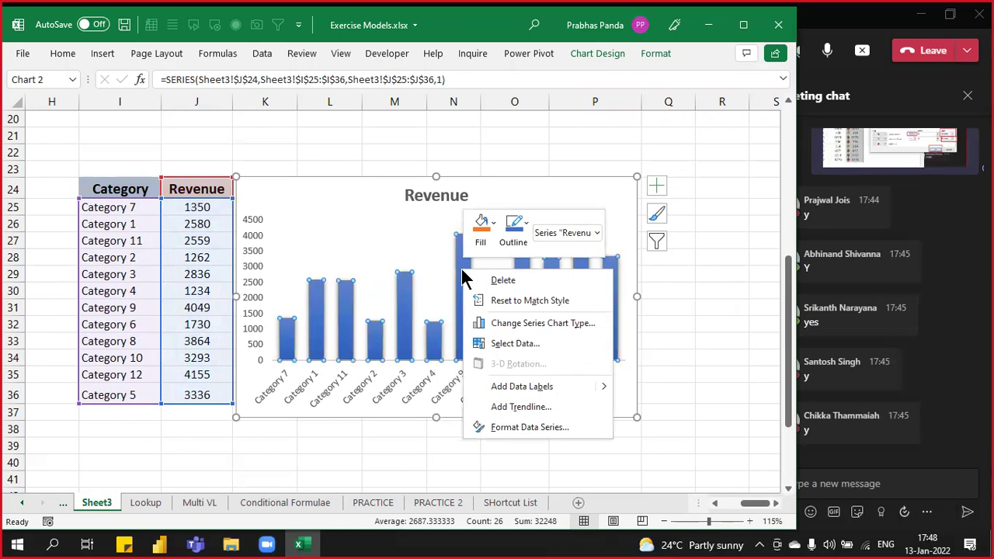
pyautogui.click(541, 427)
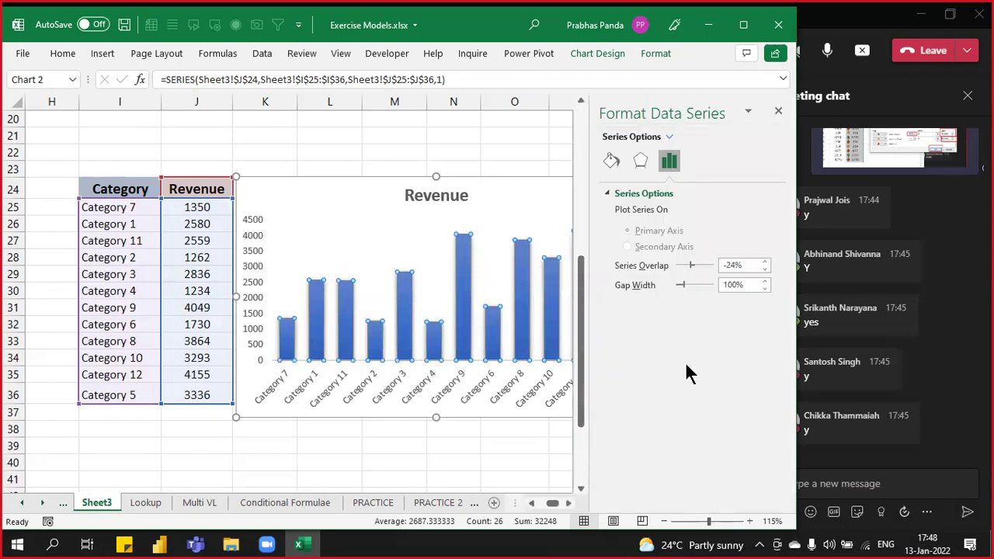
pyautogui.click(612, 165)
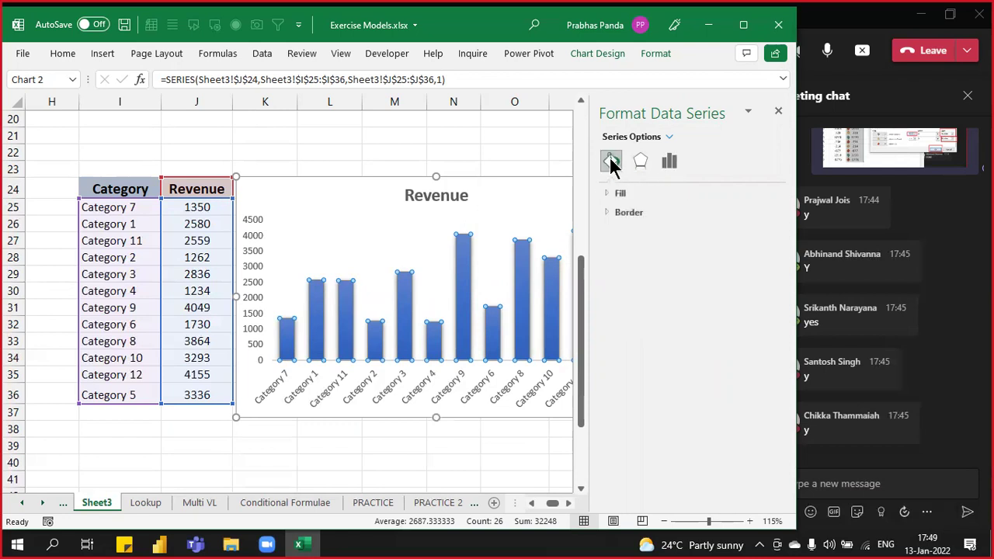
pyautogui.click(634, 194)
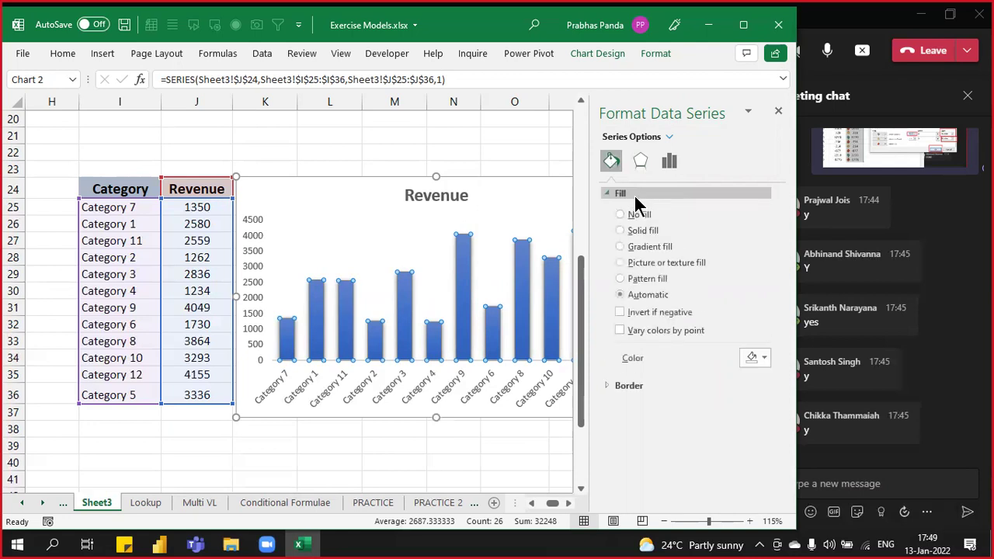
pyautogui.click(640, 331)
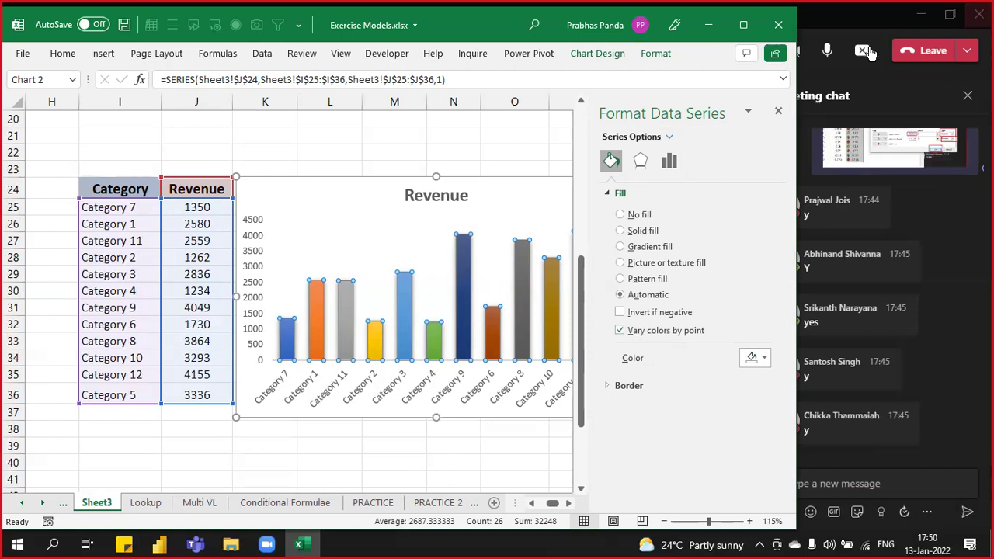
pyautogui.click(778, 110)
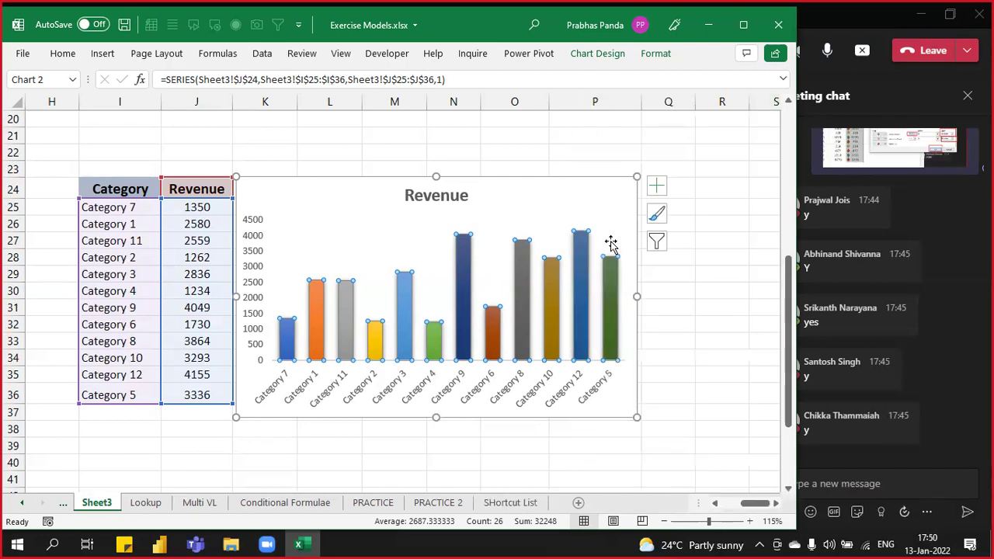
pyautogui.click(557, 182)
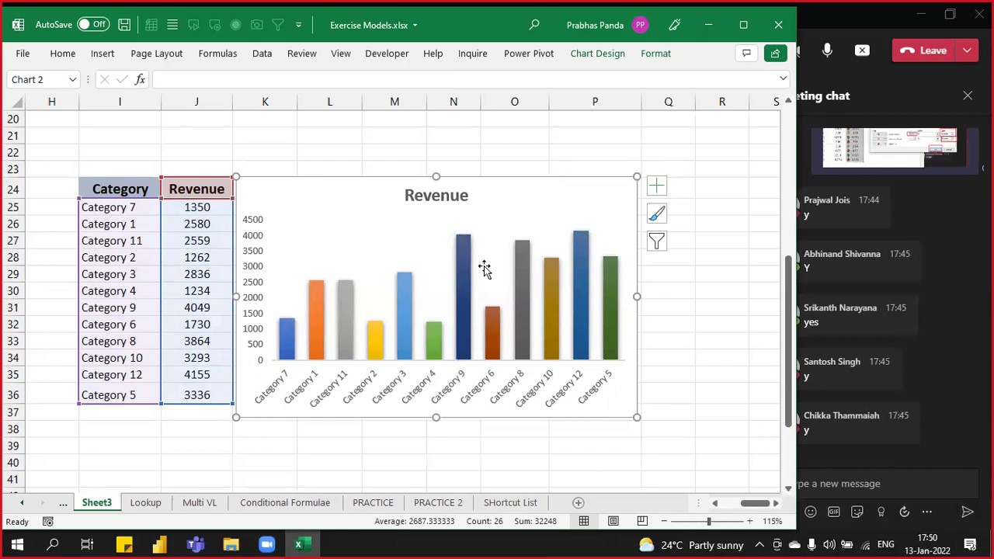
pyautogui.moveTo(469, 267)
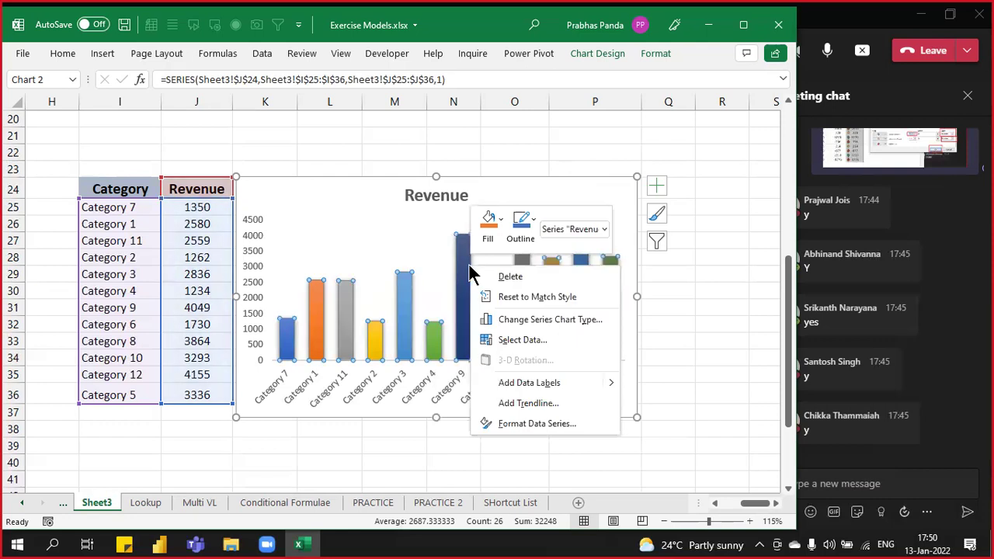
# Step: Add value labels to all the chart's bars and make them bold
pyautogui.click(528, 383)
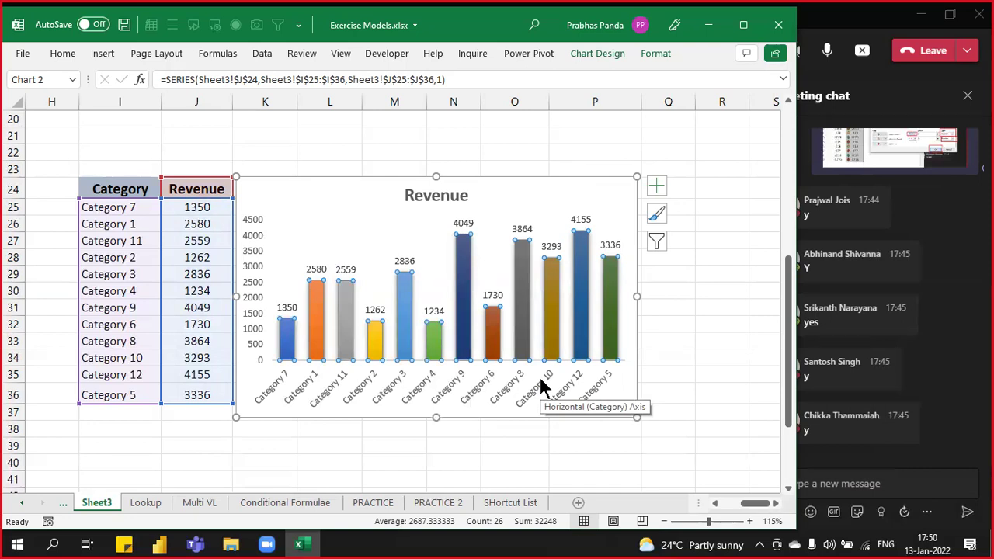
pyautogui.click(282, 308)
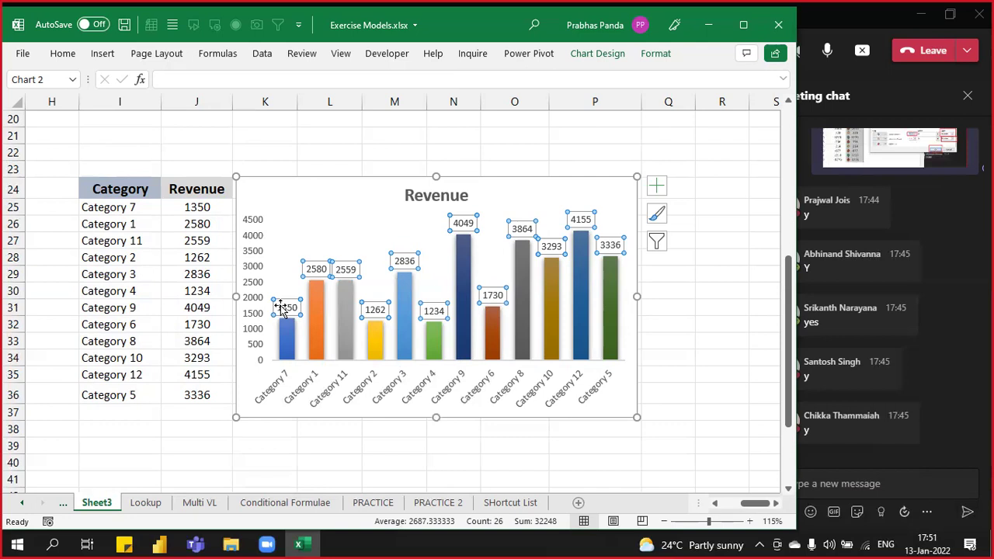
pyautogui.hotkey('ctrl', 'b')
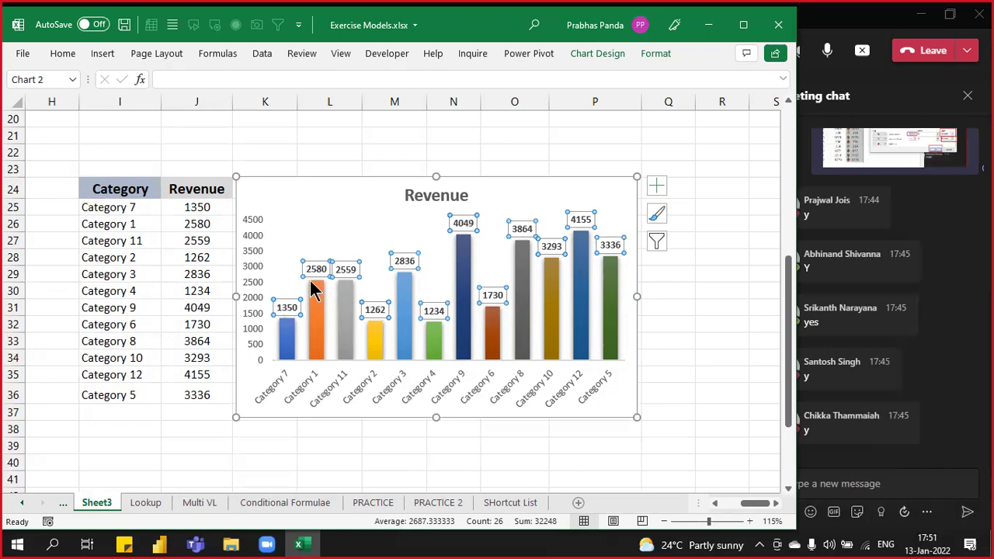
pyautogui.click(252, 263)
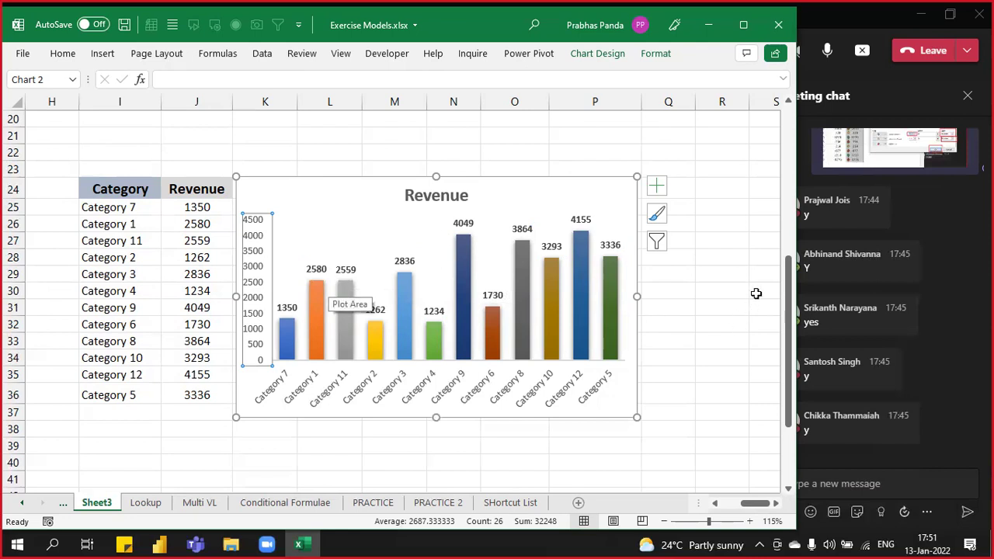
# Step: Widen the chart slightly and delete its 0–4500 vertical value axis
pyautogui.moveTo(638, 297); pyautogui.dragTo(730, 309)
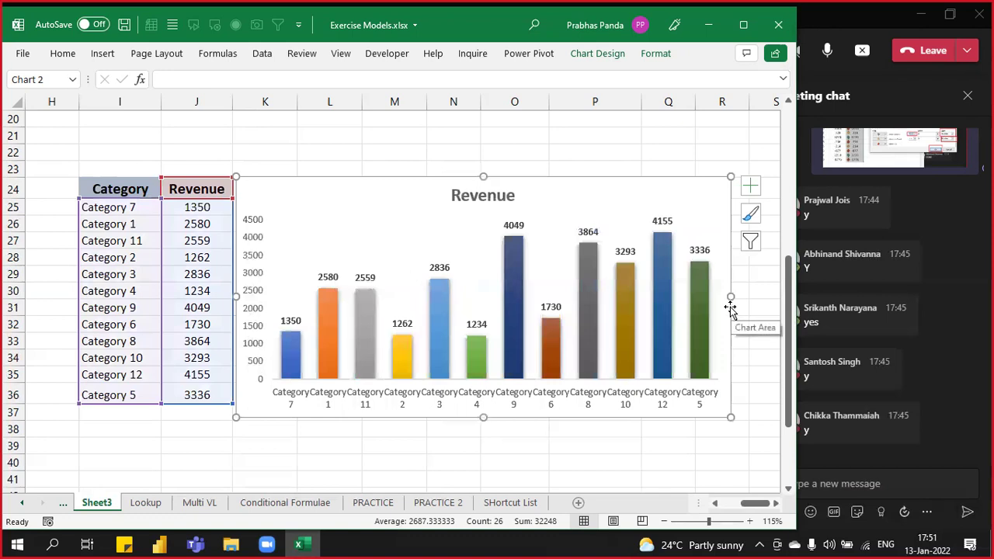
pyautogui.moveTo(733, 296); pyautogui.dragTo(698, 296)
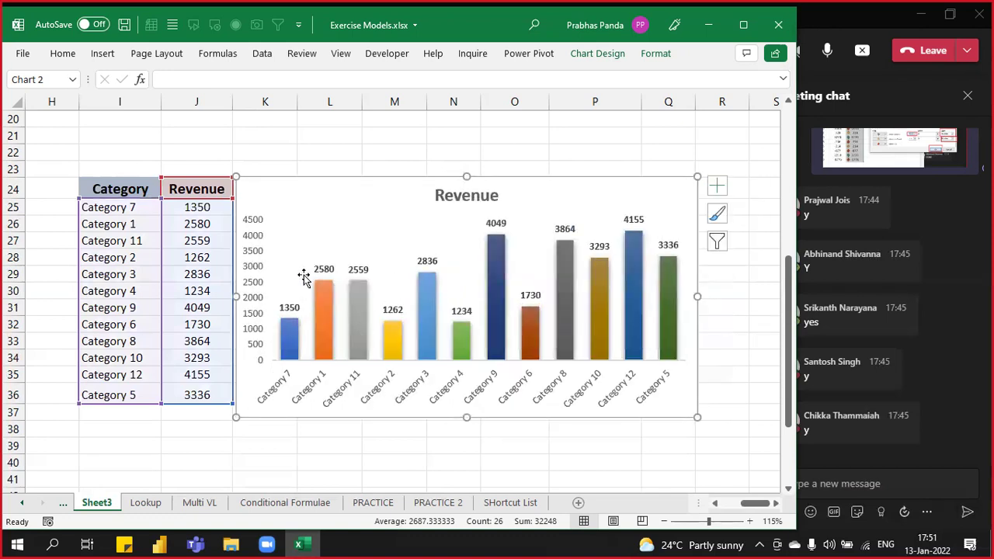
pyautogui.click(256, 256)
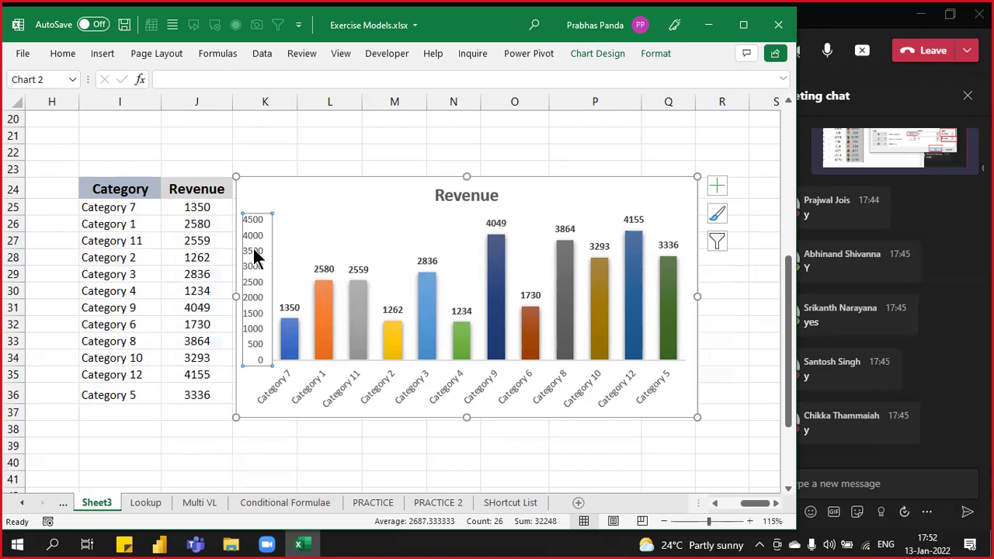
pyautogui.press('Delete')
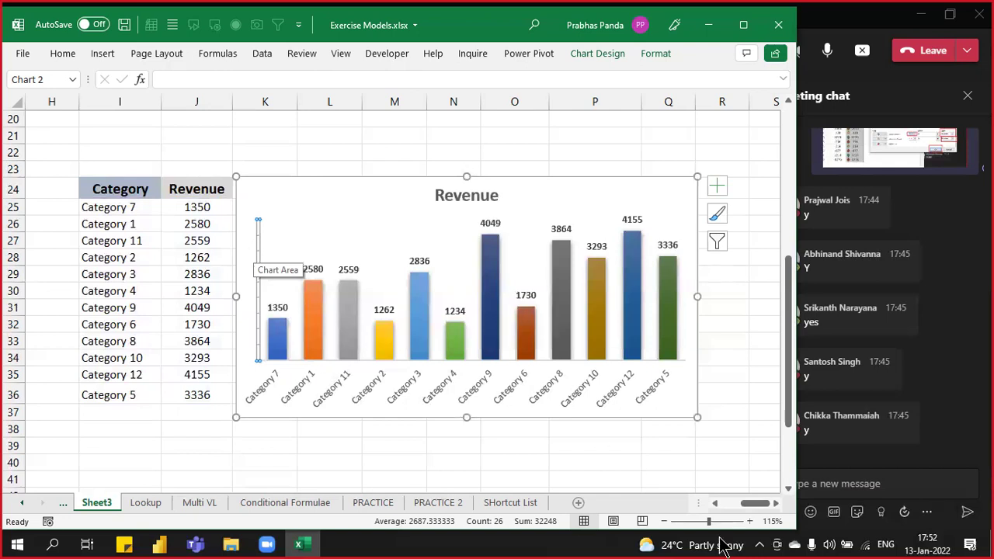
# Step: Post 'CTRL+SHIFT+< : TO REDUCE THE FONT SIZE' in the Teams meeting chat, then return to Excel
pyautogui.click(819, 485)
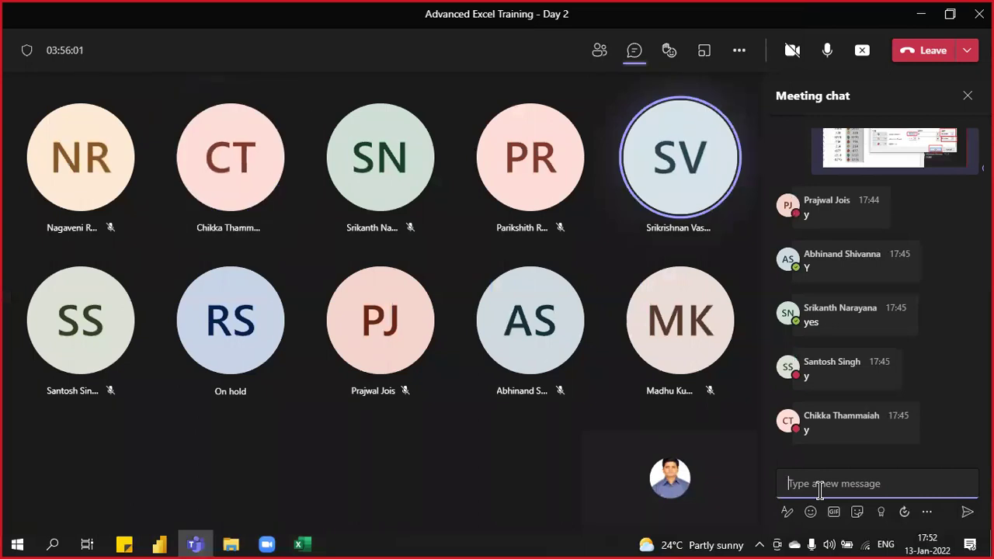
pyautogui.write('CTRL')
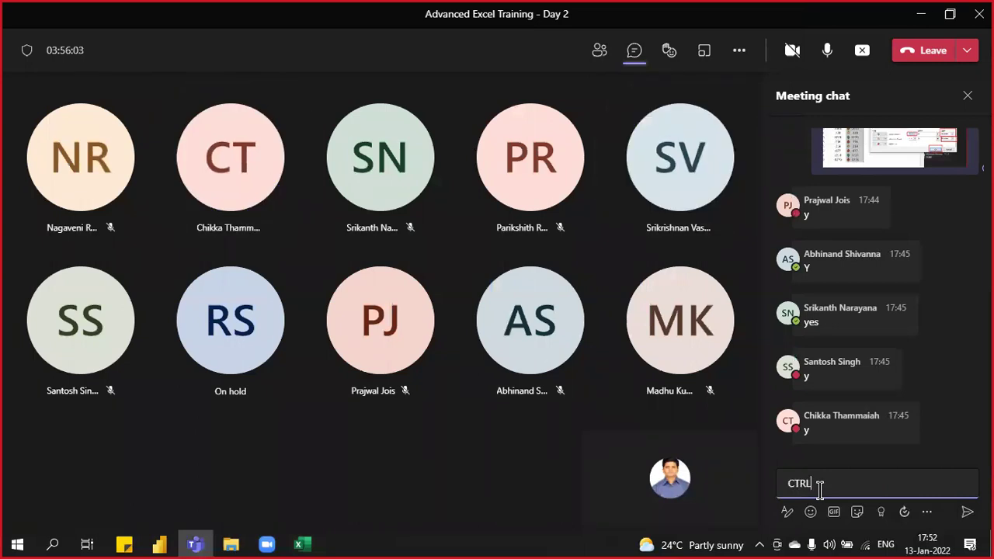
pyautogui.write('+SHIFT')
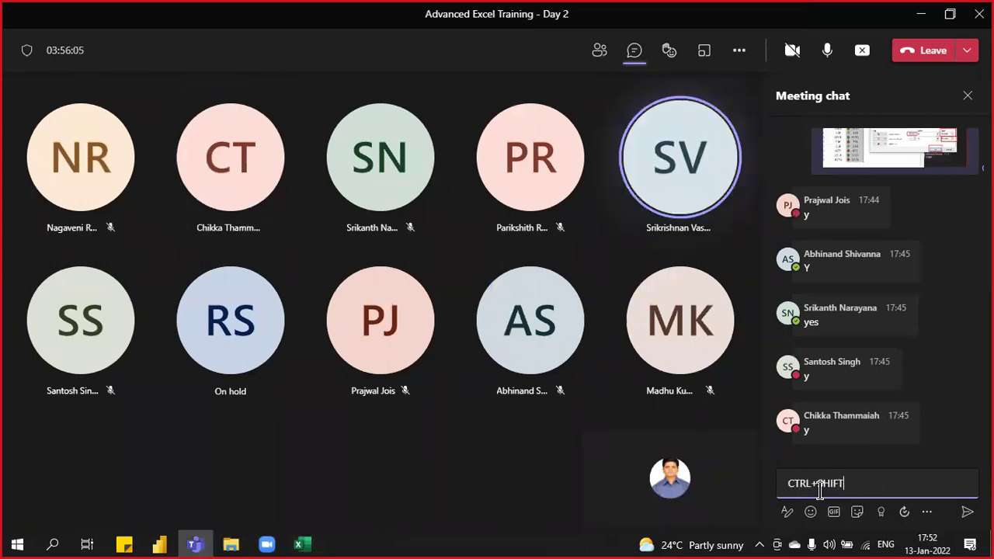
pyautogui.write('+< : TO ')
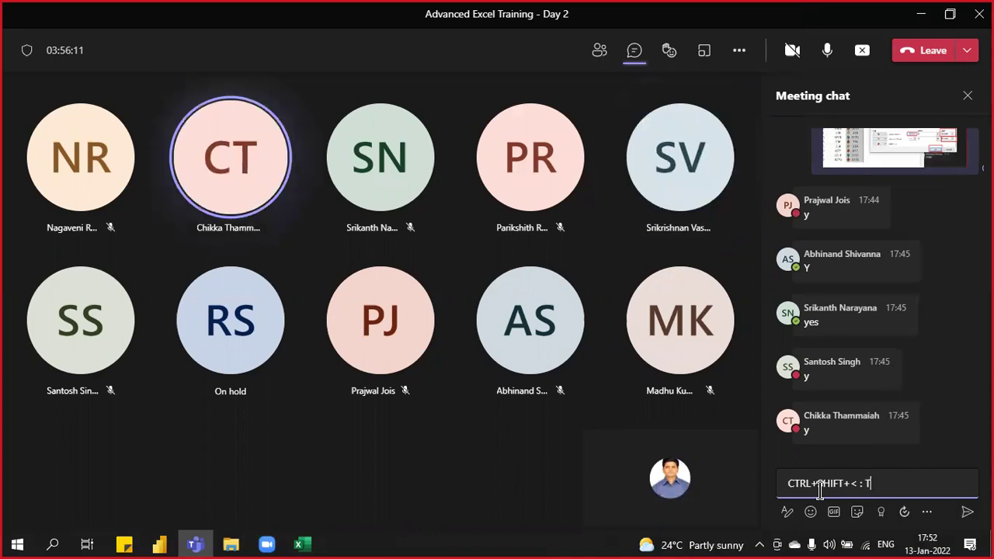
pyautogui.write('REDUCE')
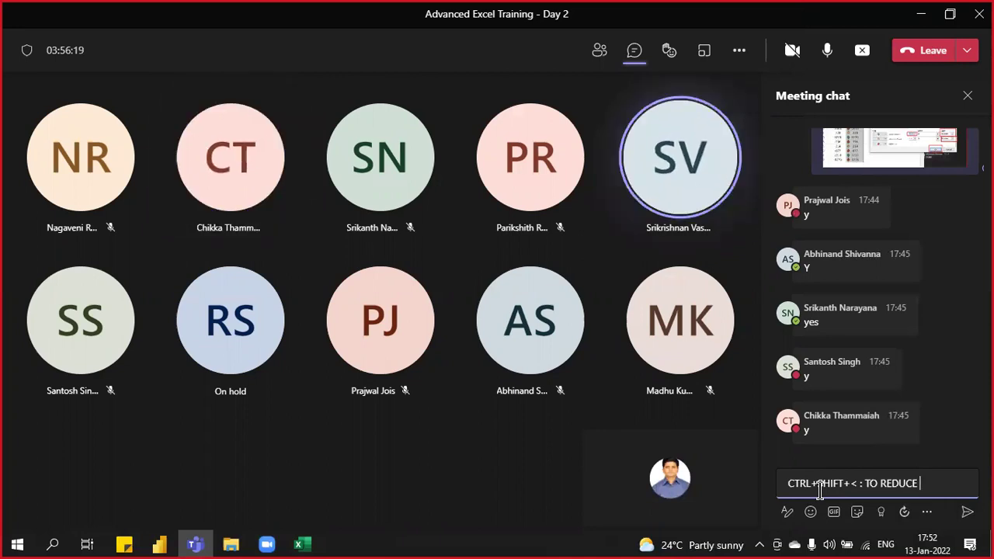
pyautogui.write('THE F')
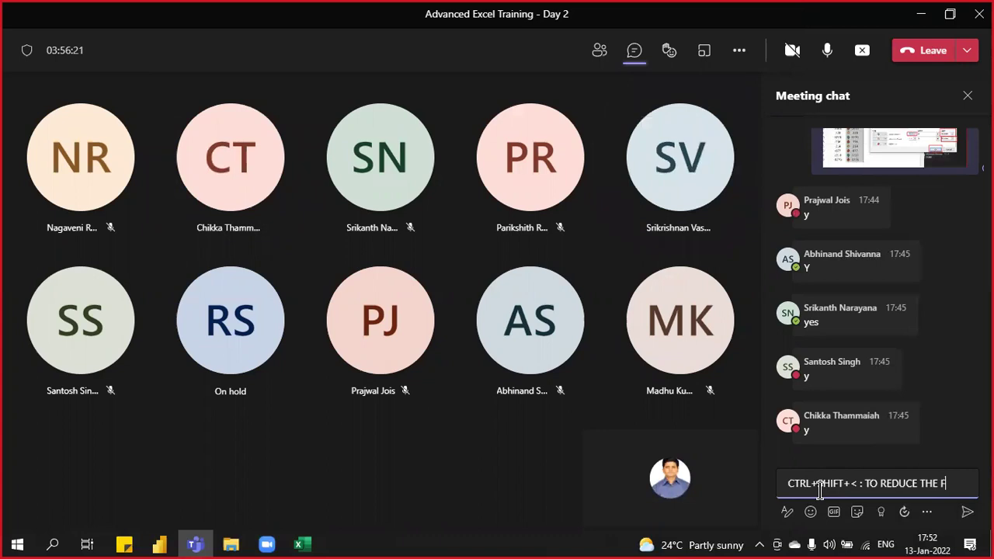
pyautogui.write('ONT SIZE')
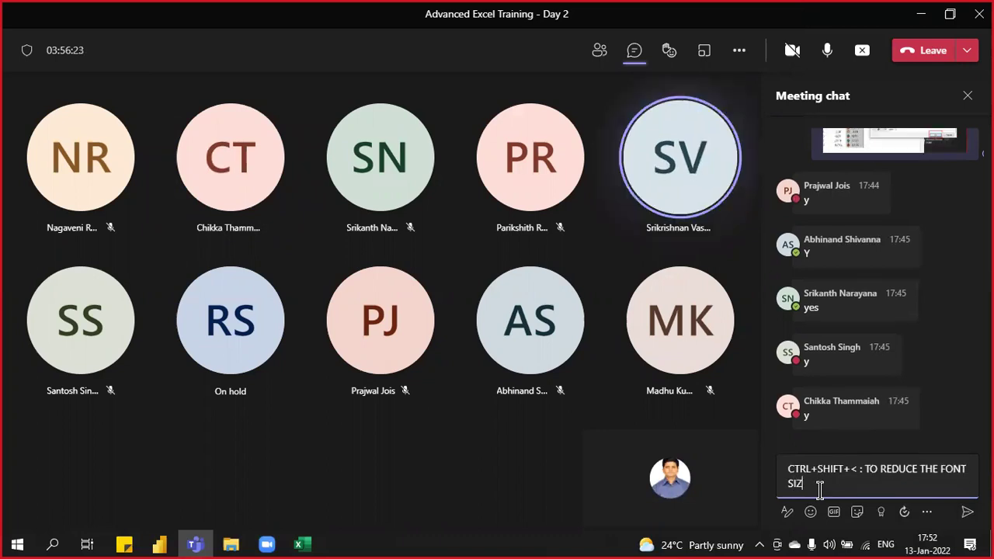
pyautogui.press('Return')
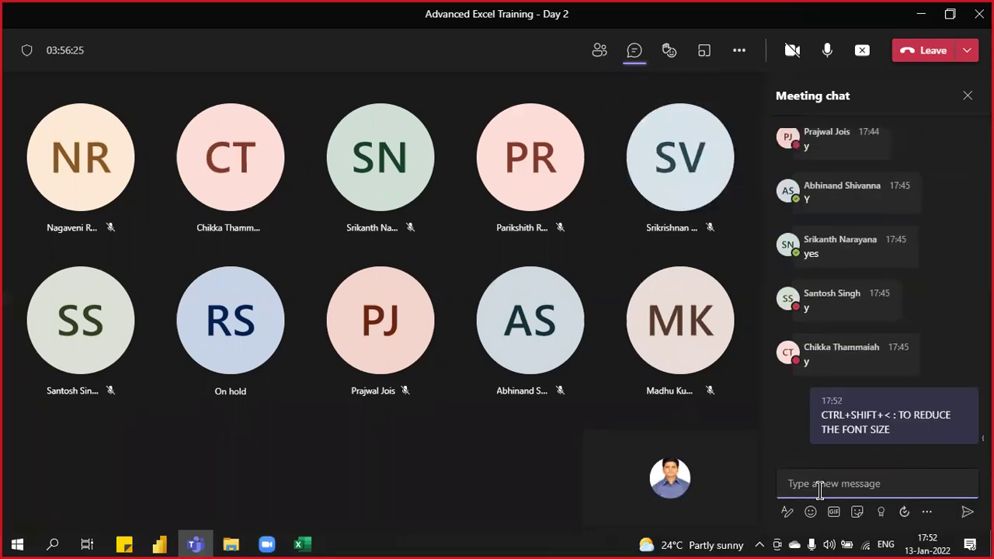
pyautogui.hotkey('alt', 'Tab')
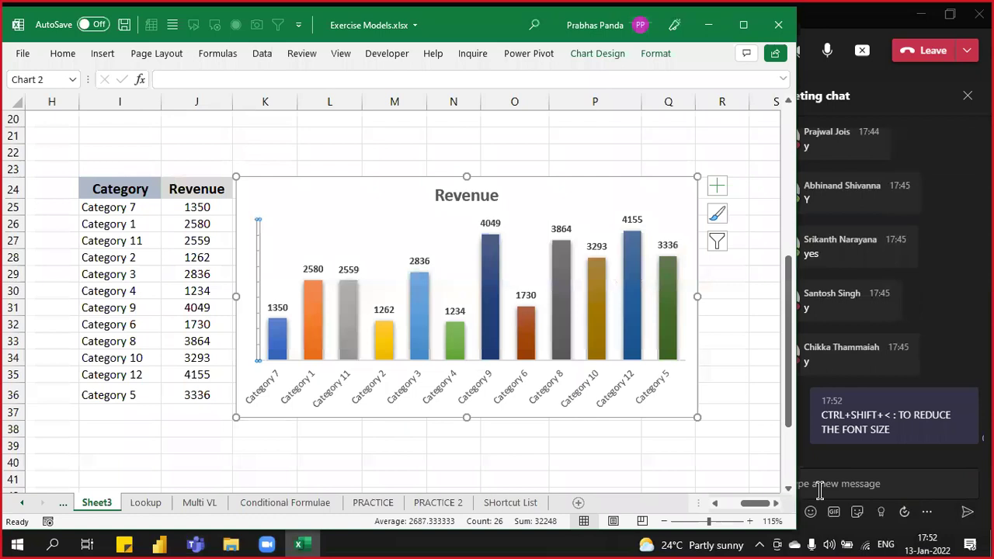
# Step: Drag the Revenue title to the chart's top-right corner, then select the table range I24:J36
pyautogui.click(321, 184)
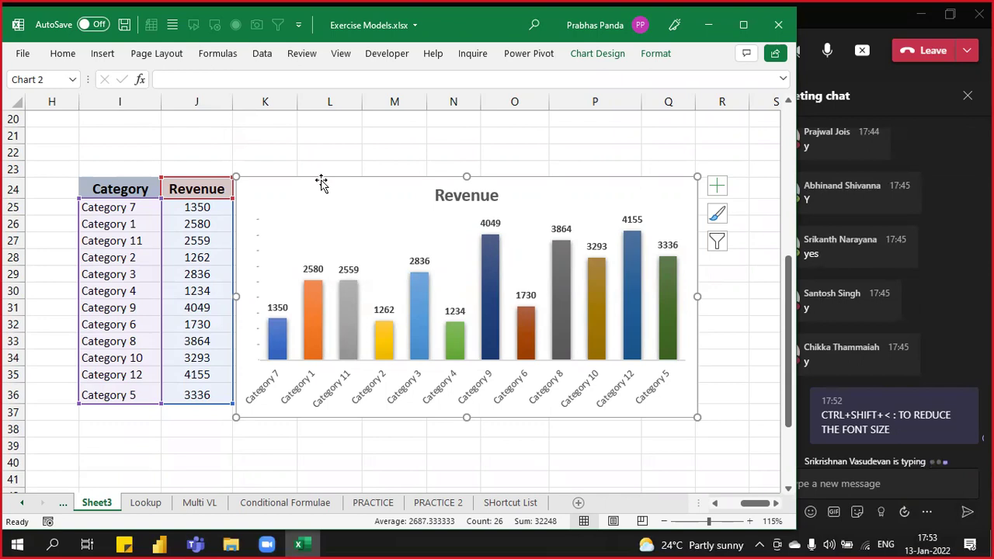
pyautogui.click(460, 199)
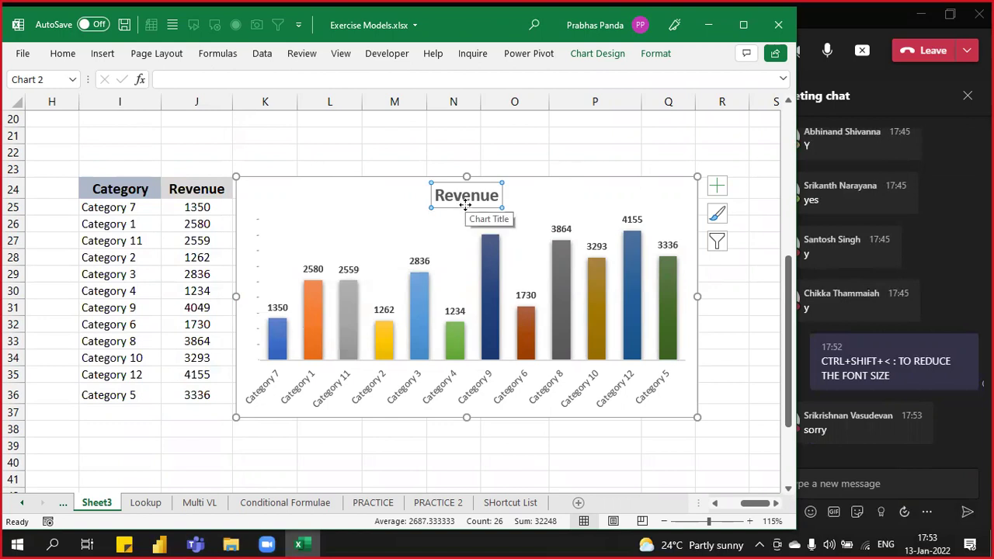
pyautogui.moveTo(451, 206); pyautogui.dragTo(648, 203)
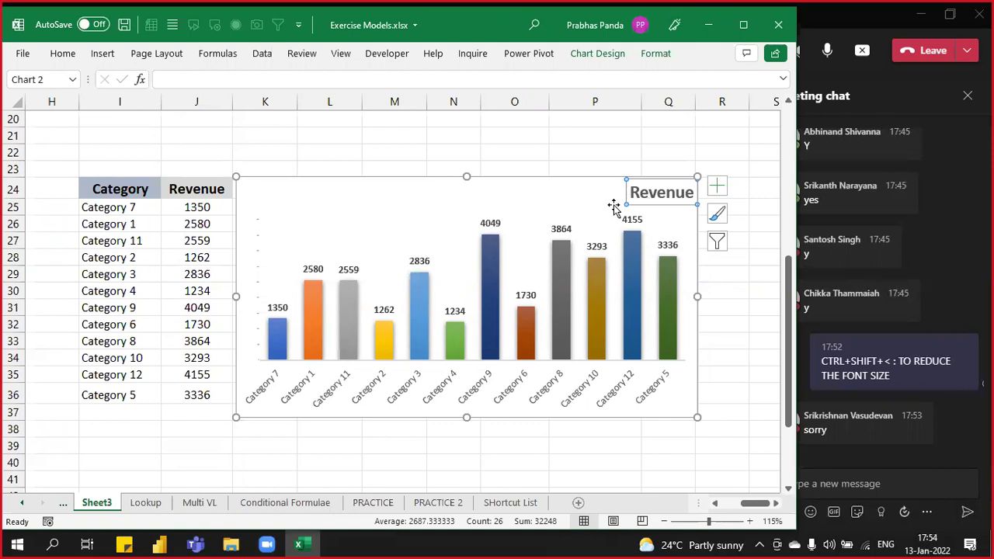
pyautogui.moveTo(113, 199); pyautogui.dragTo(117, 326)
pyautogui.moveTo(158, 193); pyautogui.dragTo(165, 397)
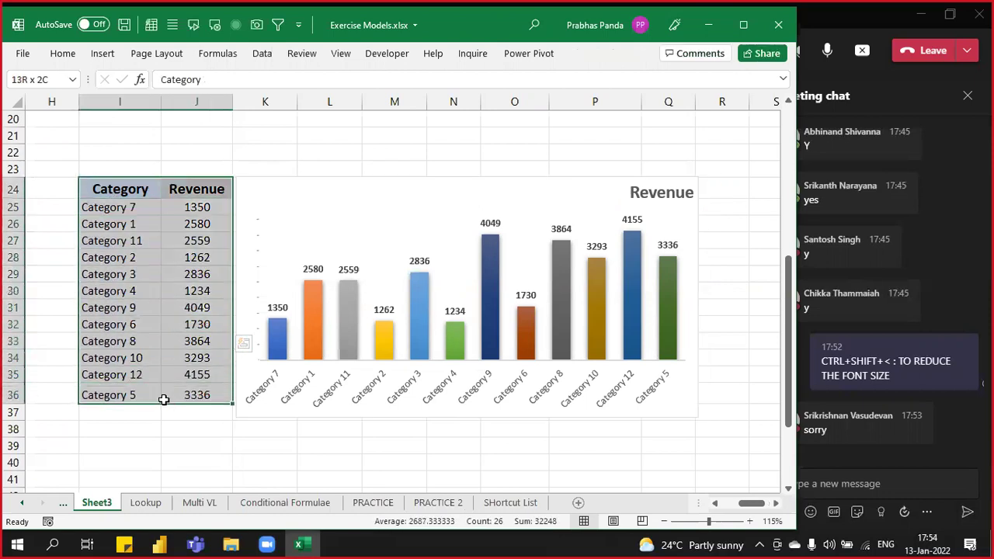
# Step: Custom-sort the table by Revenue, Largest to Smallest
pyautogui.rightClick(120, 190)
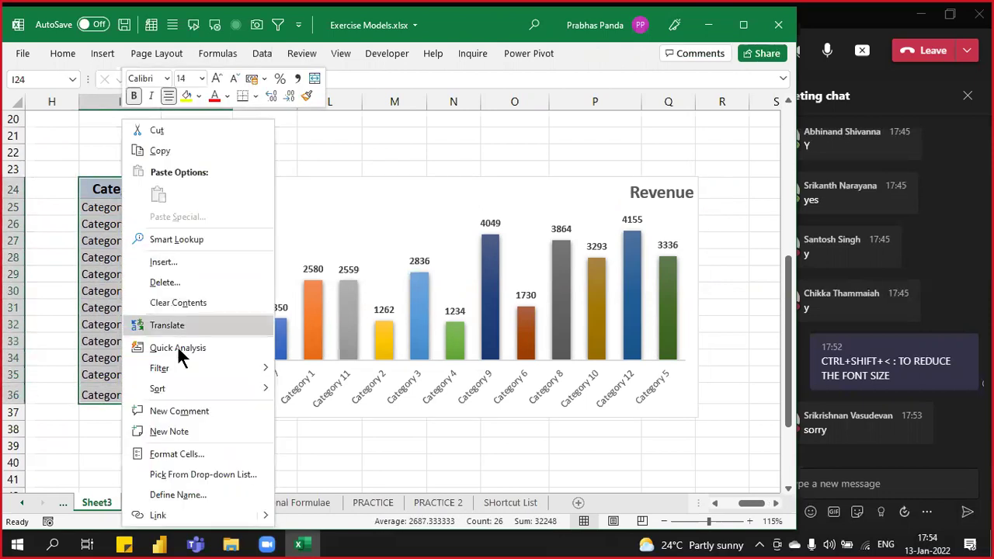
pyautogui.moveTo(207, 389)
pyautogui.click(329, 492)
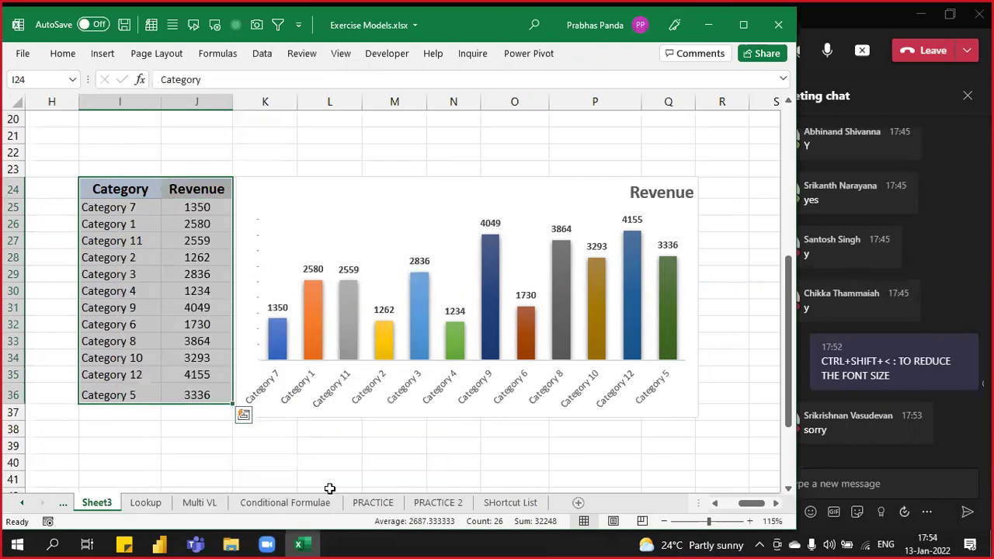
pyautogui.click(434, 90)
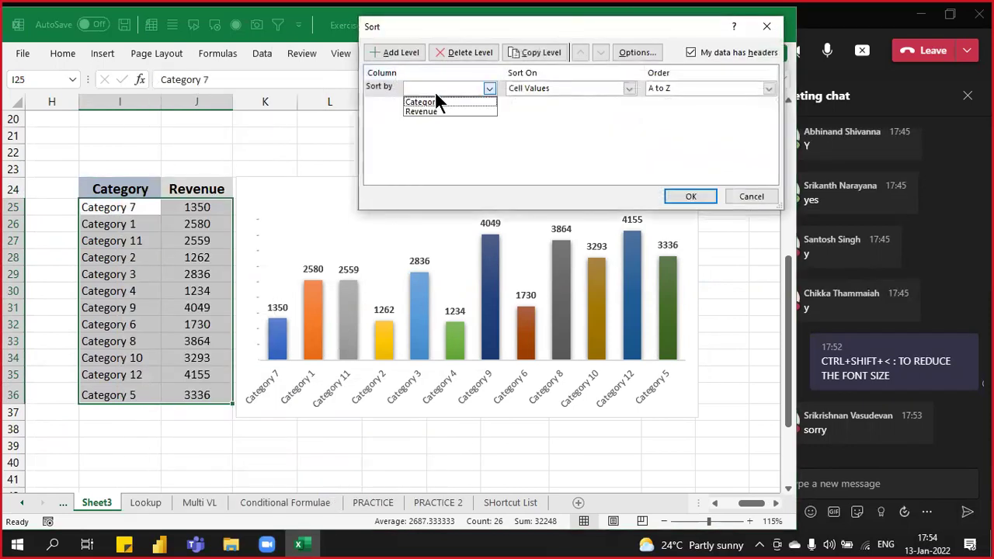
pyautogui.click(434, 111)
pyautogui.click(666, 89)
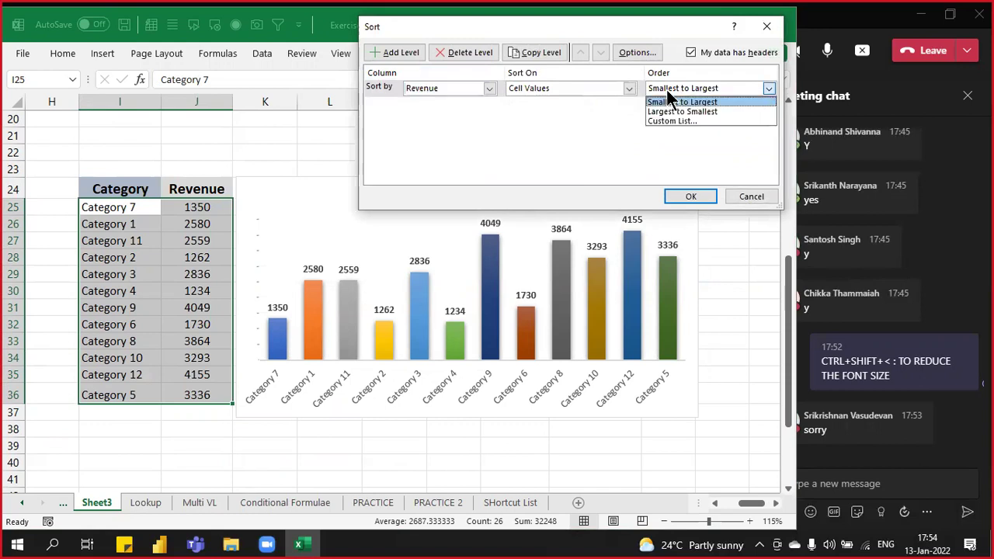
pyautogui.click(661, 113)
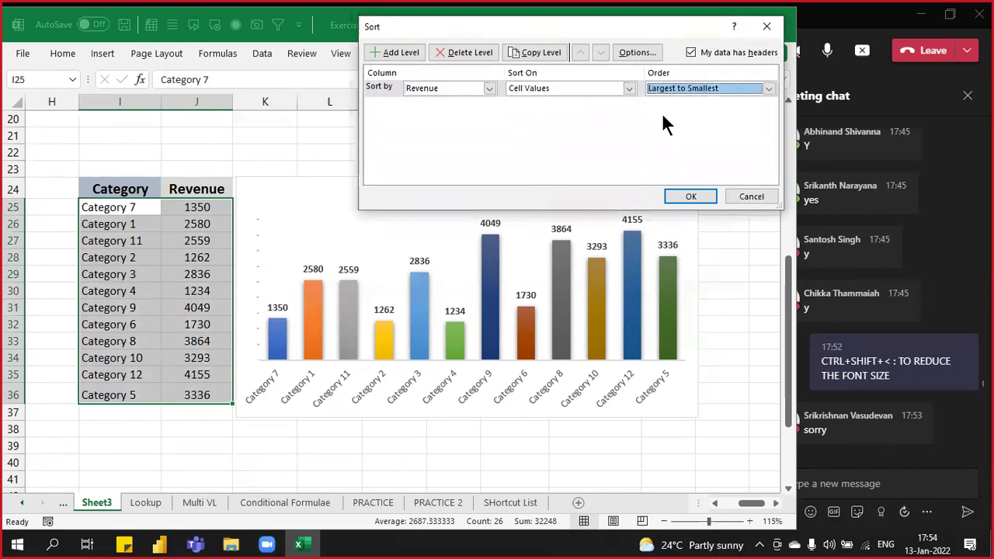
pyautogui.click(691, 197)
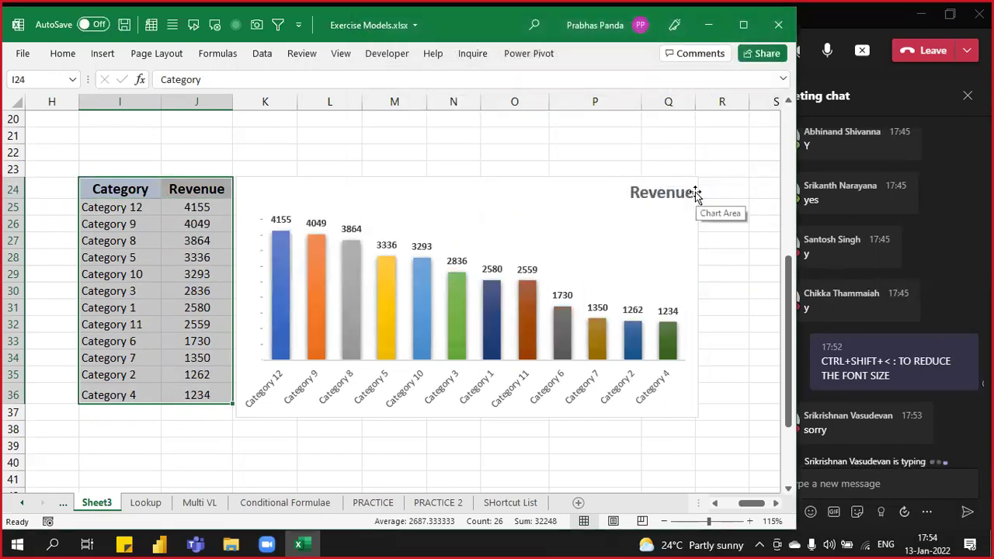
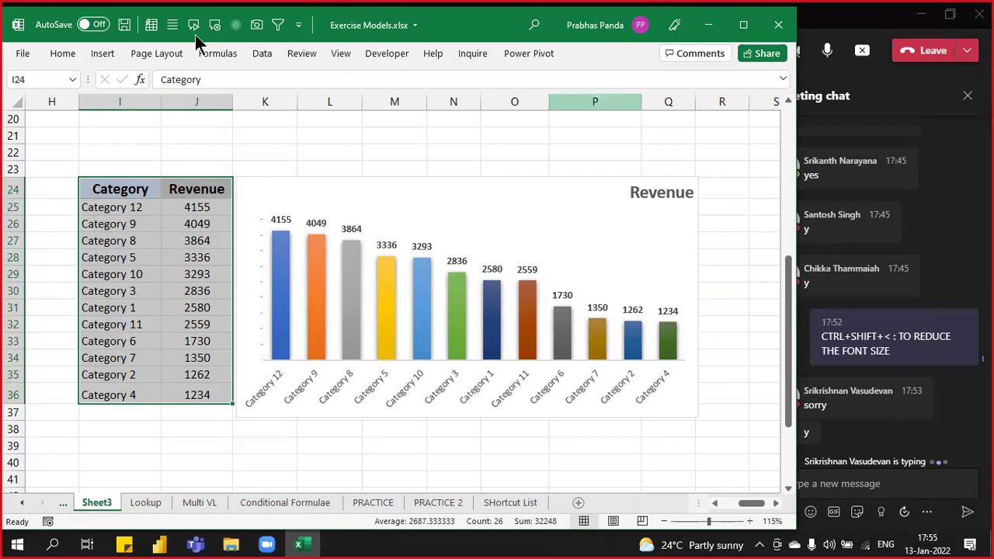
# Step: Select the Category and Revenue table and open Custom Sort to review the Sort by columns
pyautogui.moveTo(96, 188); pyautogui.dragTo(160, 389)
pyautogui.rightClick(123, 191)
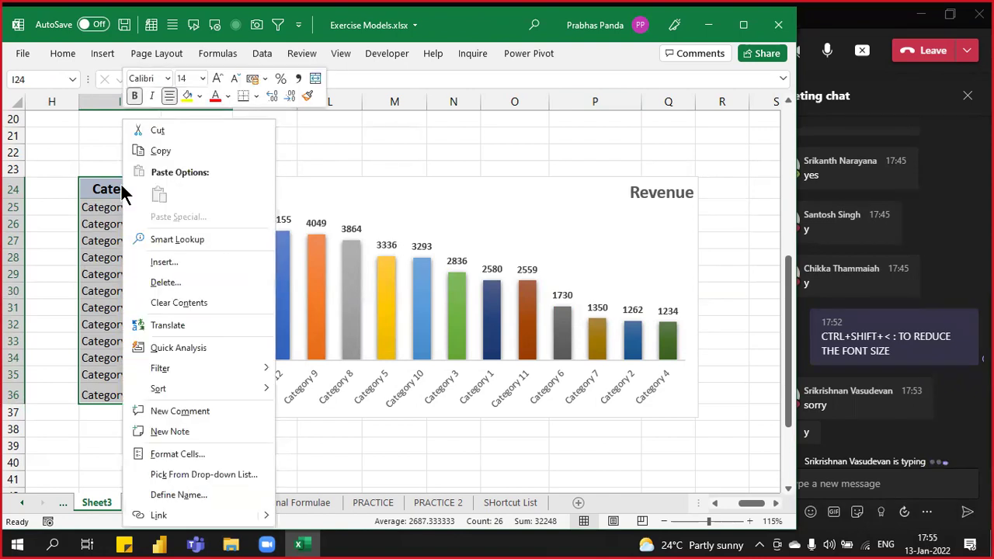
pyautogui.moveTo(209, 387)
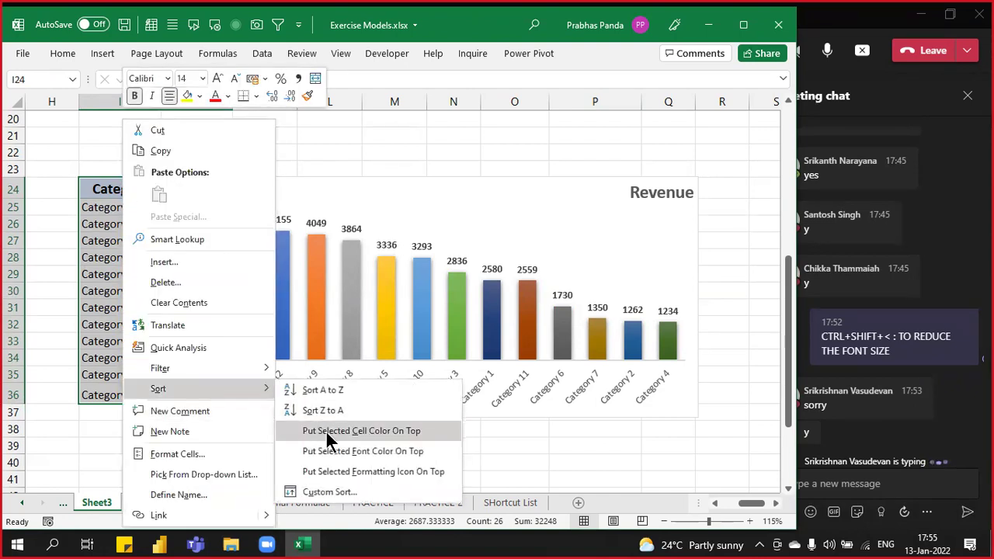
pyautogui.click(340, 488)
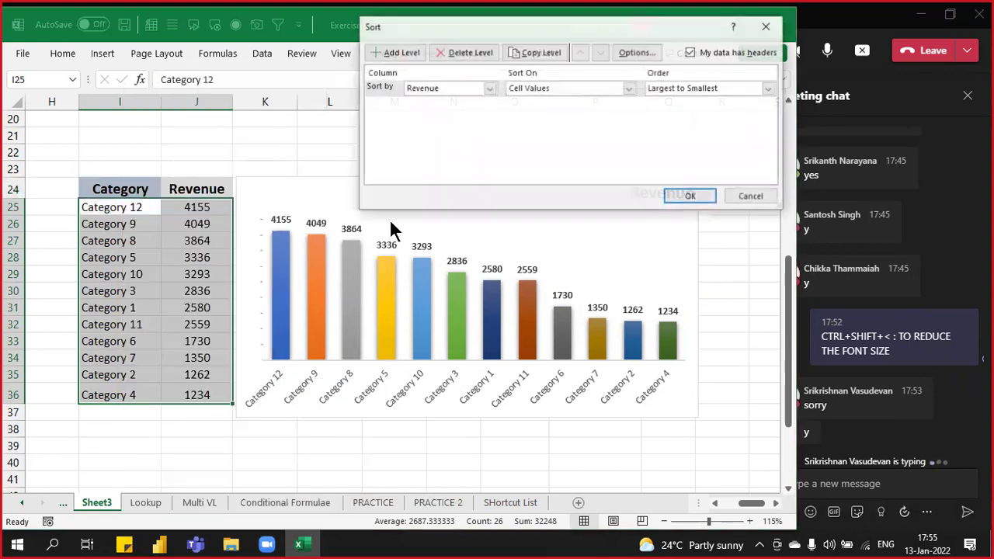
pyautogui.click(445, 88)
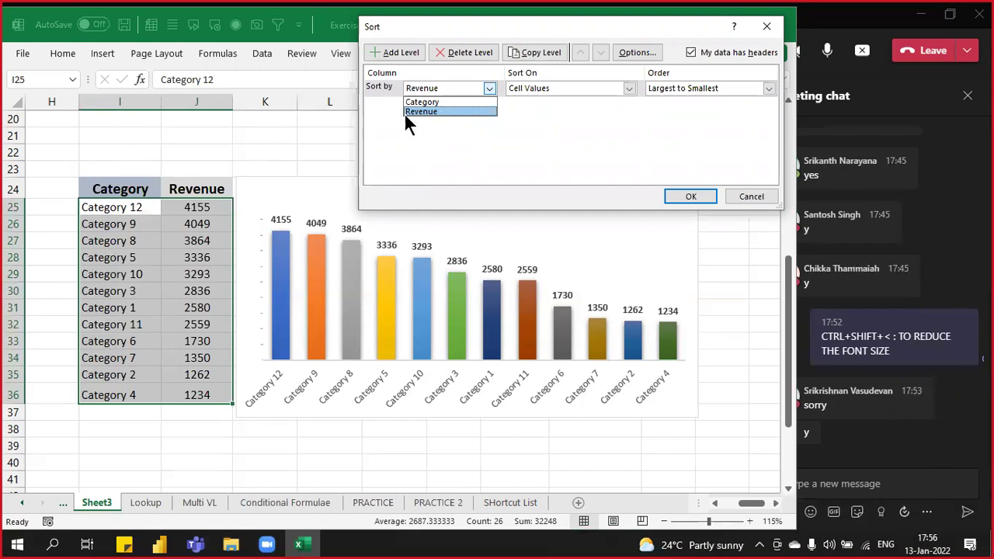
# Step: Cancel the sort with Revenue left as the column, then close and save Exercise Models
pyautogui.click(775, 36)
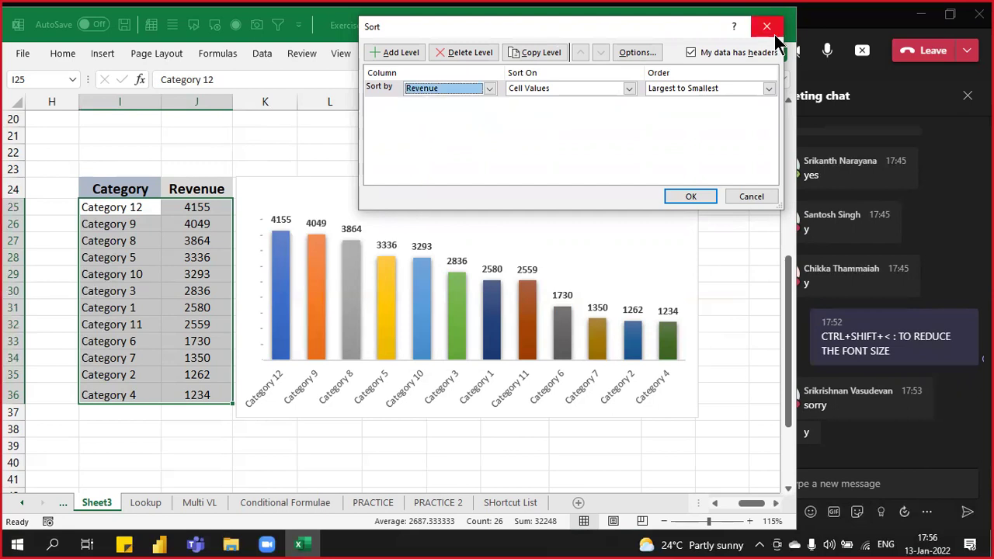
pyautogui.click(751, 196)
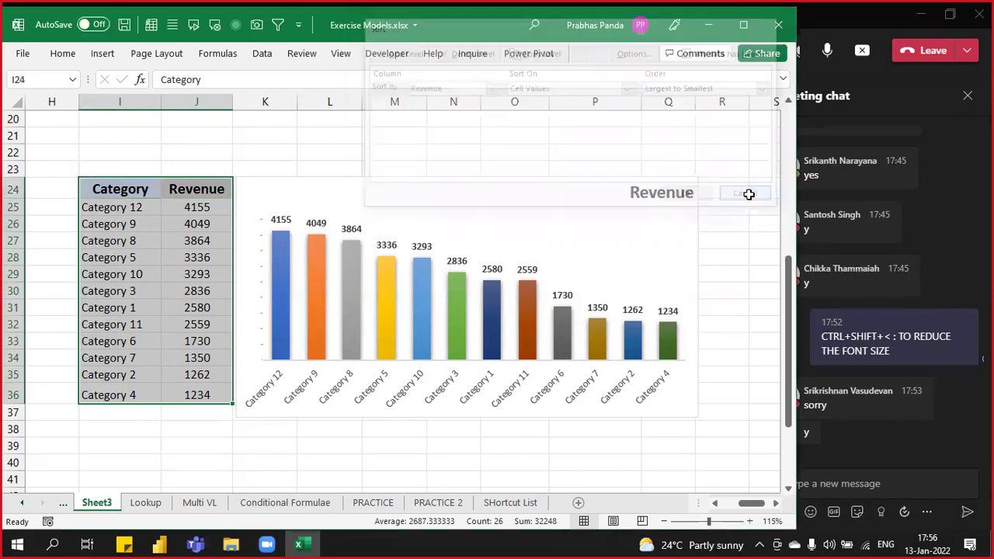
pyautogui.click(780, 24)
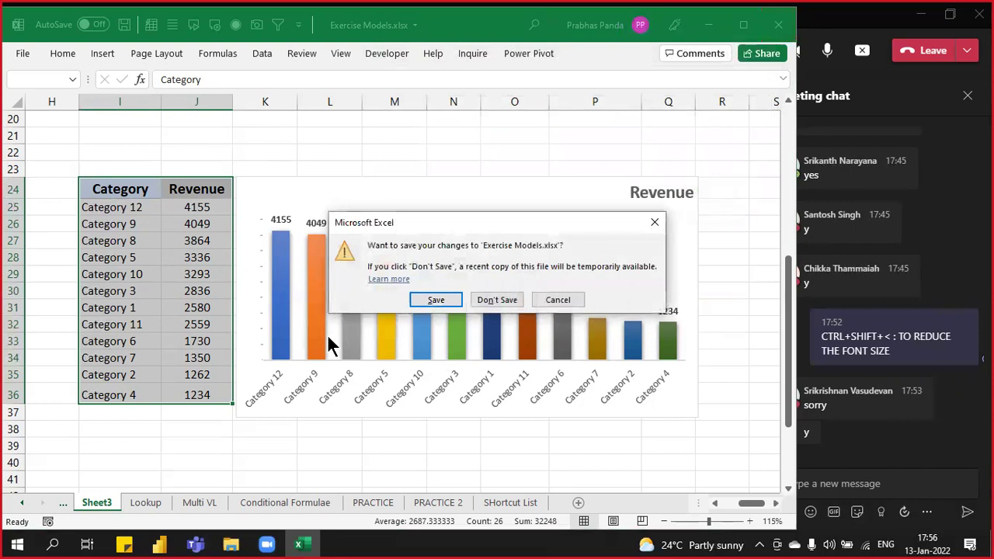
pyautogui.click(442, 302)
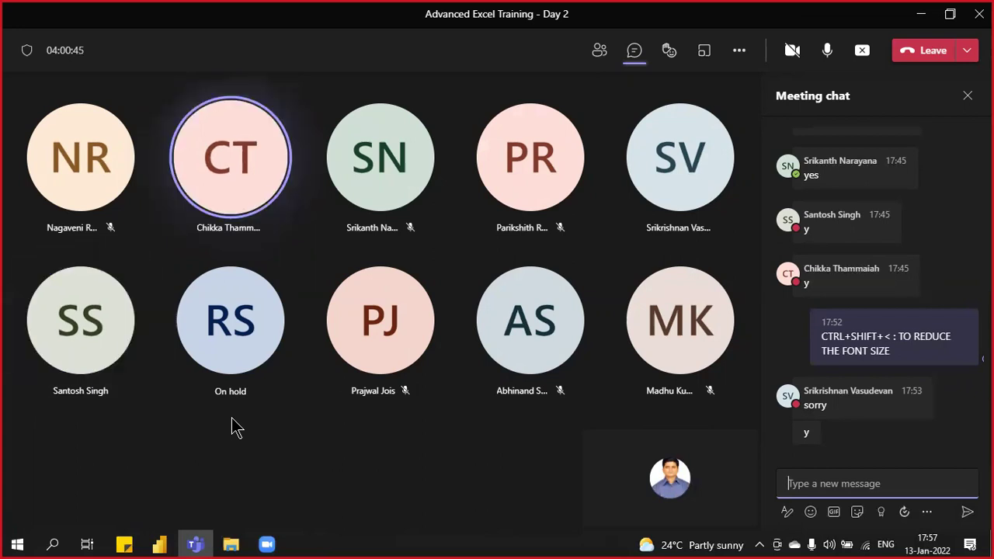
# Step: Open Key Board Shortcuts.xlsx from the Adv Excel Steer World folder and show the MS Word sheet
pyautogui.click(225, 543)
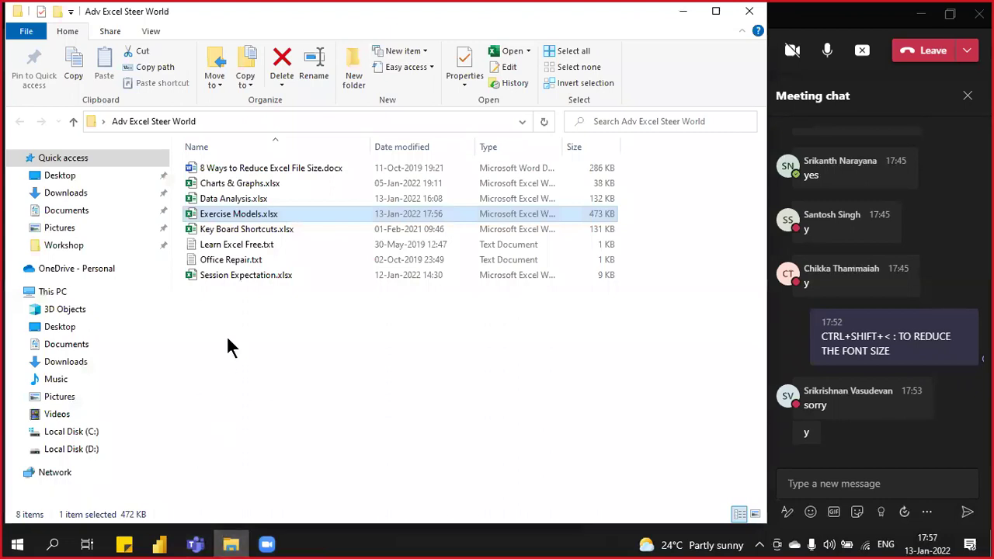
pyautogui.click(242, 230)
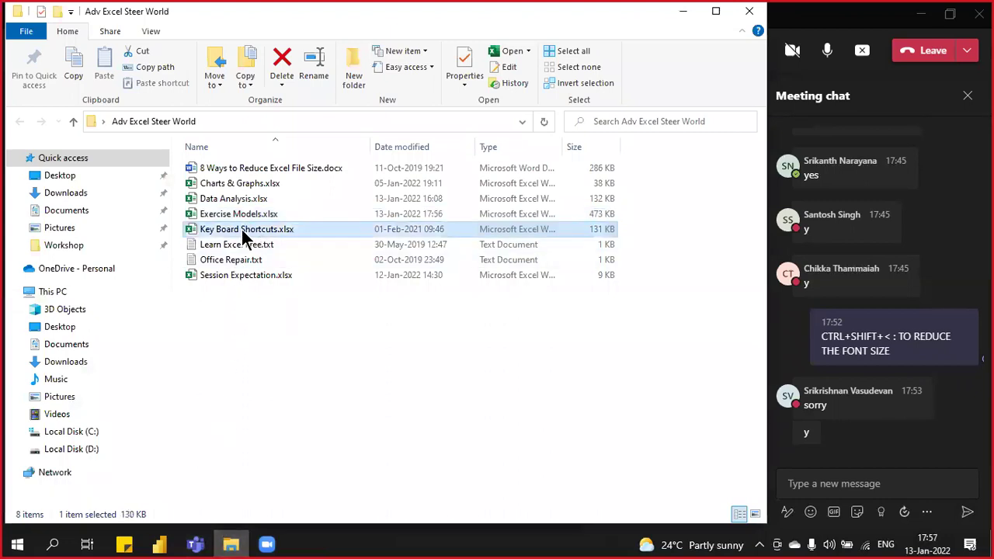
pyautogui.doubleClick(242, 230)
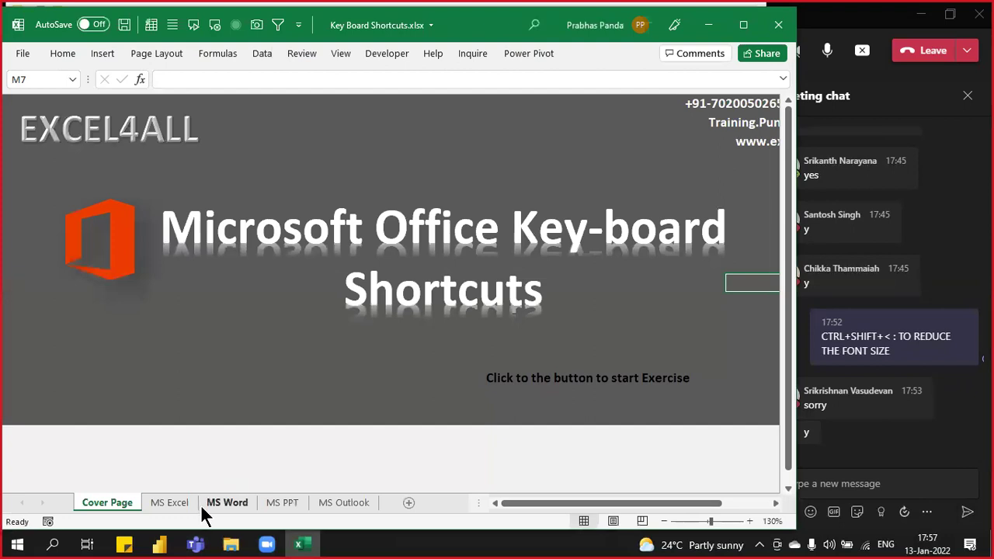
pyautogui.click(225, 501)
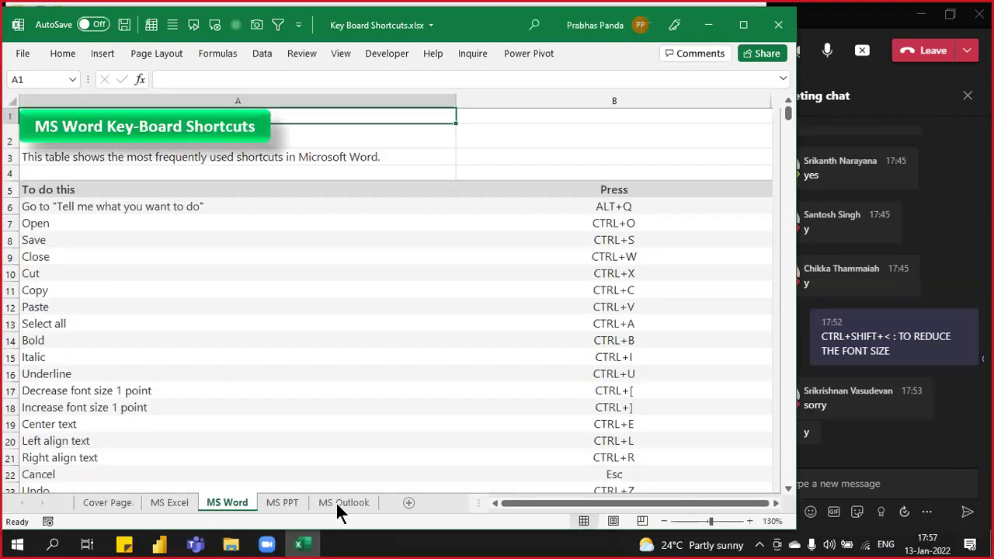
# Step: Browse the MS Outlook, MS PPT, MS Word and MS Excel shortcut sheets
pyautogui.click(335, 500)
pyautogui.click(257, 500)
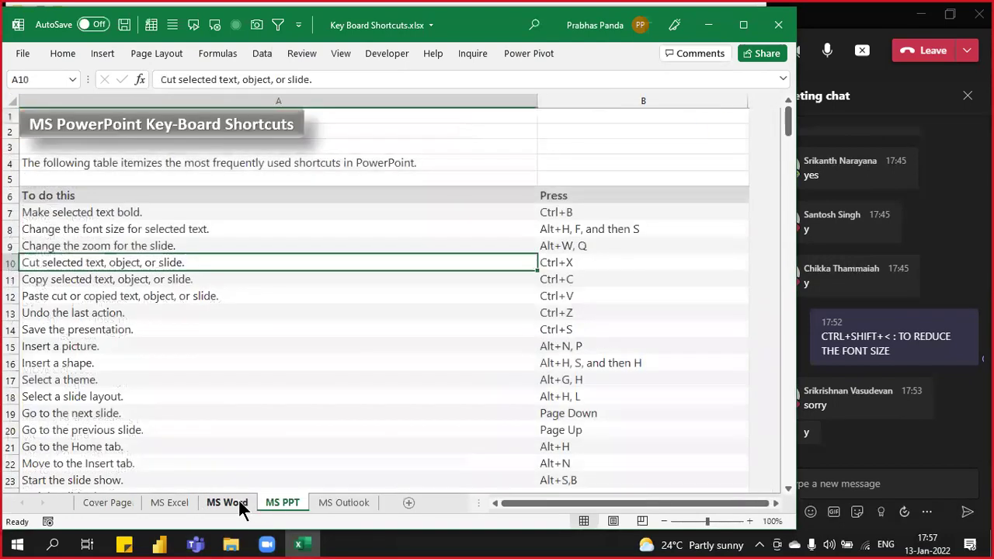
pyautogui.click(237, 497)
pyautogui.click(183, 498)
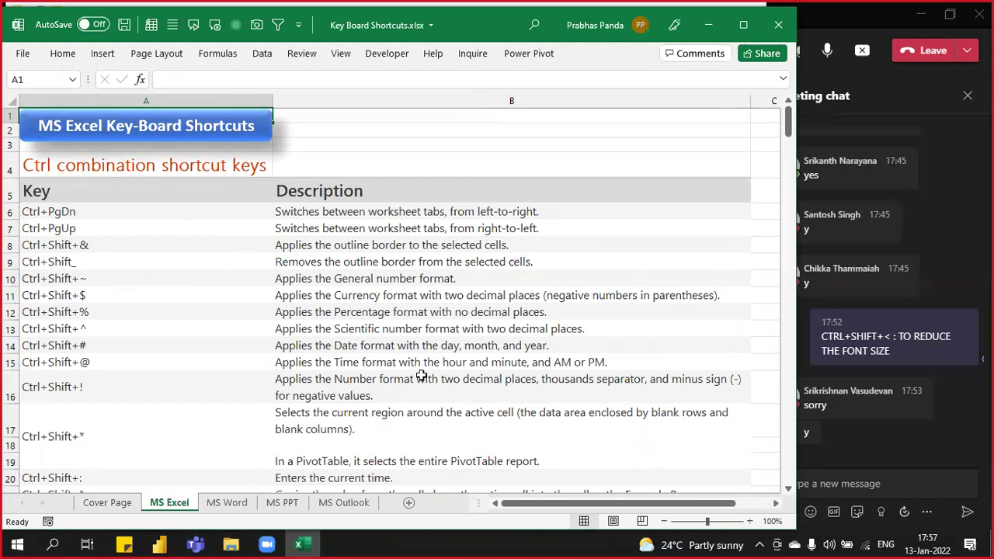
pyautogui.scroll(-10, 254, 330)
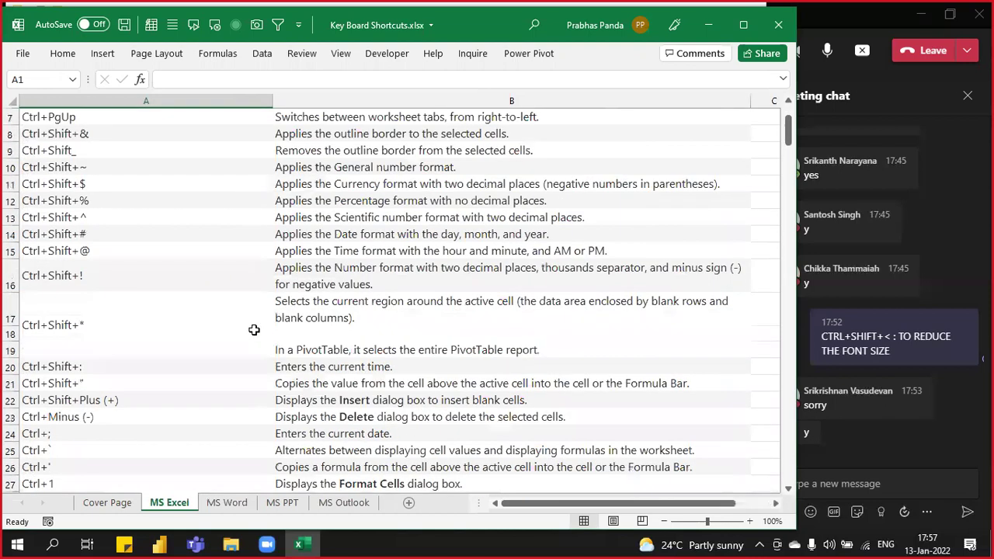
pyautogui.scroll(-9, 112, 296)
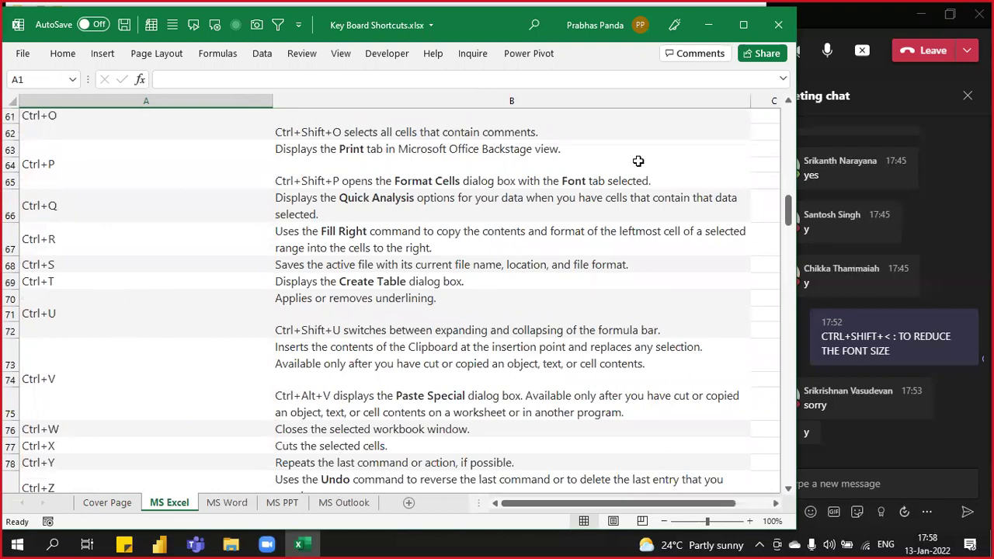
# Step: Close Key Board Shortcuts and reopen Exercise Models.xlsx, selecting the Revenue chart on Sheet3
pyautogui.click(778, 25)
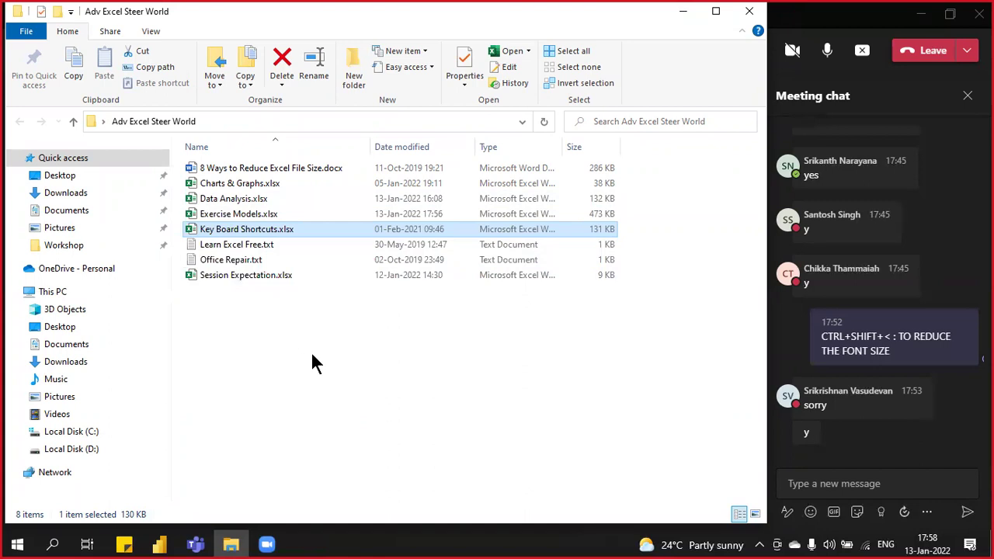
pyautogui.click(234, 215)
pyautogui.doubleClick(234, 215)
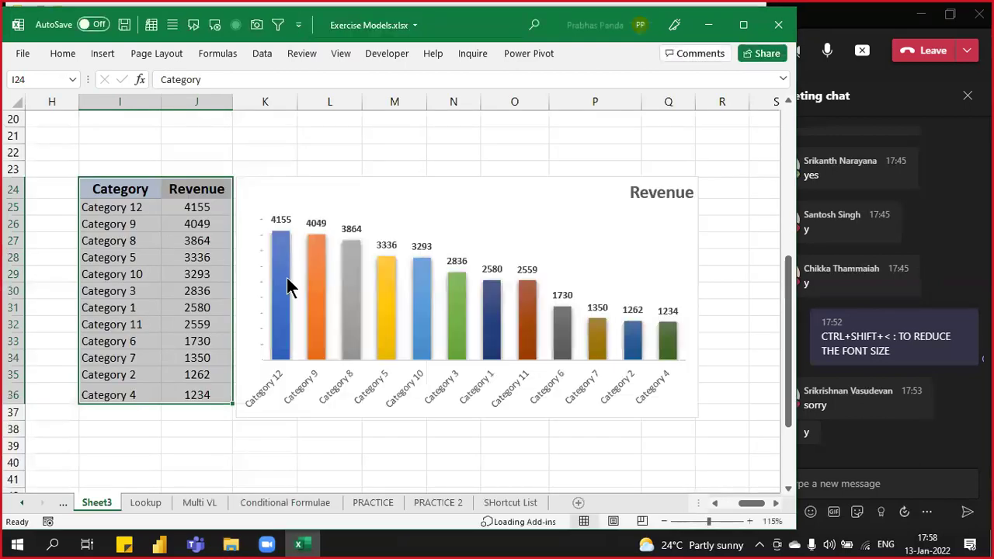
pyautogui.click(287, 285)
# Step: Select cells J27, L22 and O16 on Sheet3
pyautogui.click(215, 239)
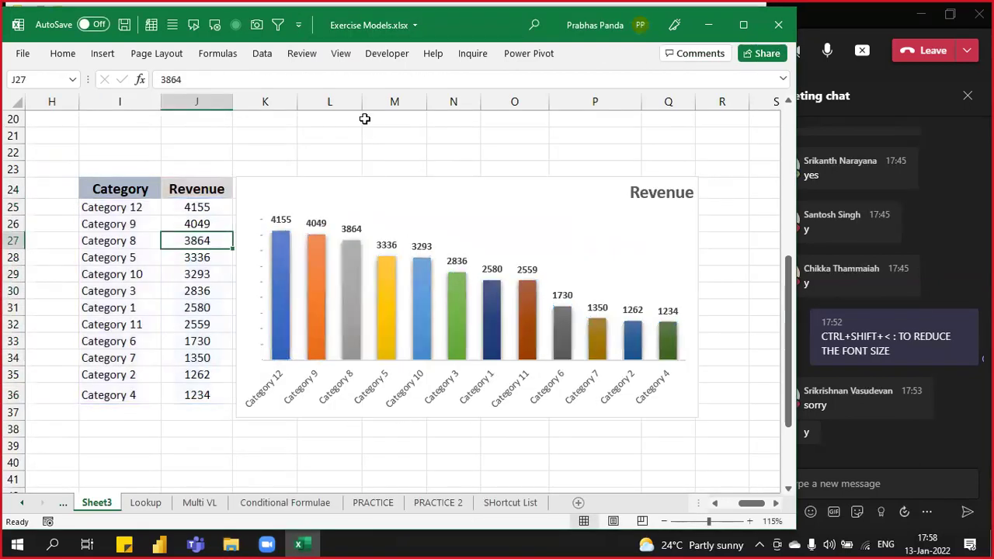
pyautogui.click(351, 153)
pyautogui.scroll(5, 266, 355)
pyautogui.scroll(-1, 267, 355)
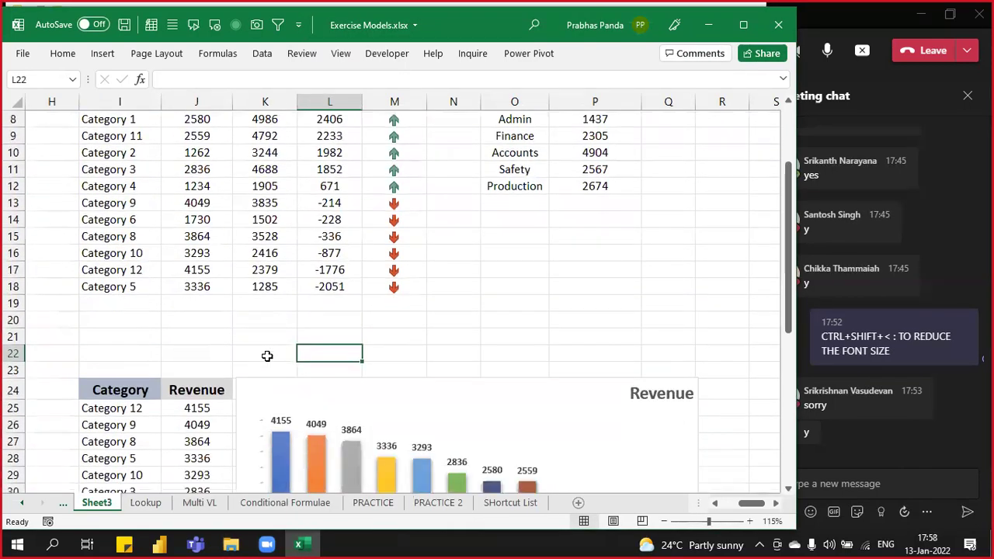
pyautogui.click(527, 254)
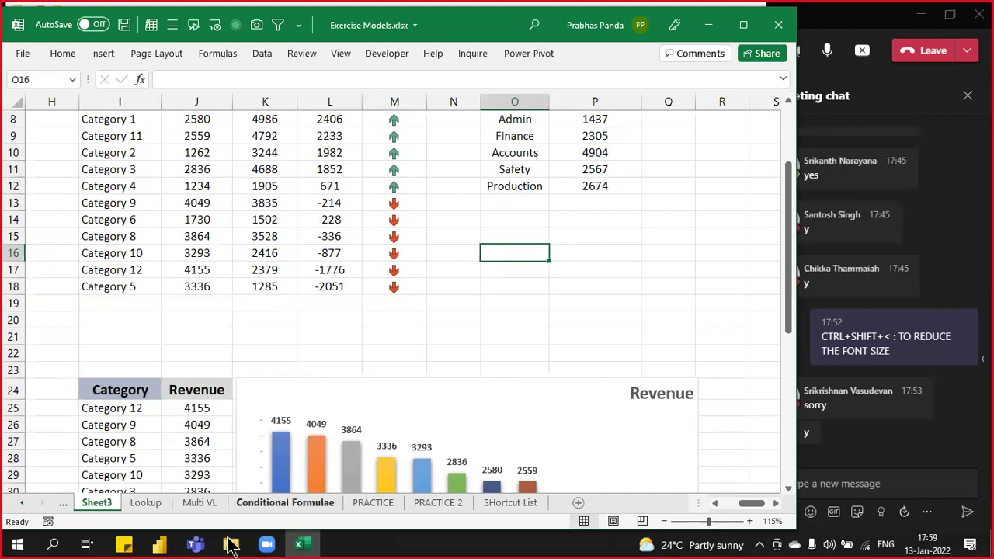
# Step: Switch to the Lookup sheet and check the Unhide list without restoring any sheet
pyautogui.click(150, 503)
pyautogui.rightClick(150, 503)
pyautogui.click(193, 469)
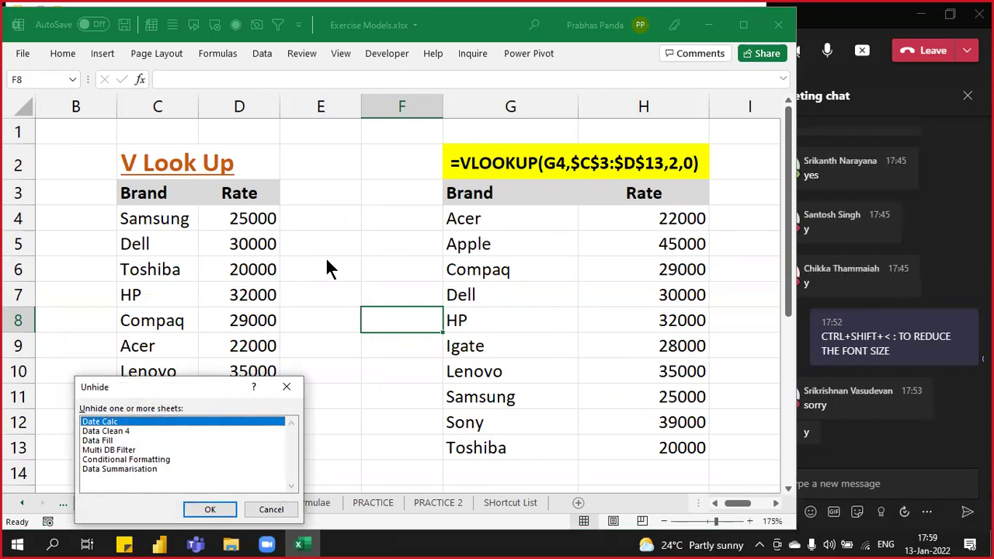
pyautogui.press('Escape')
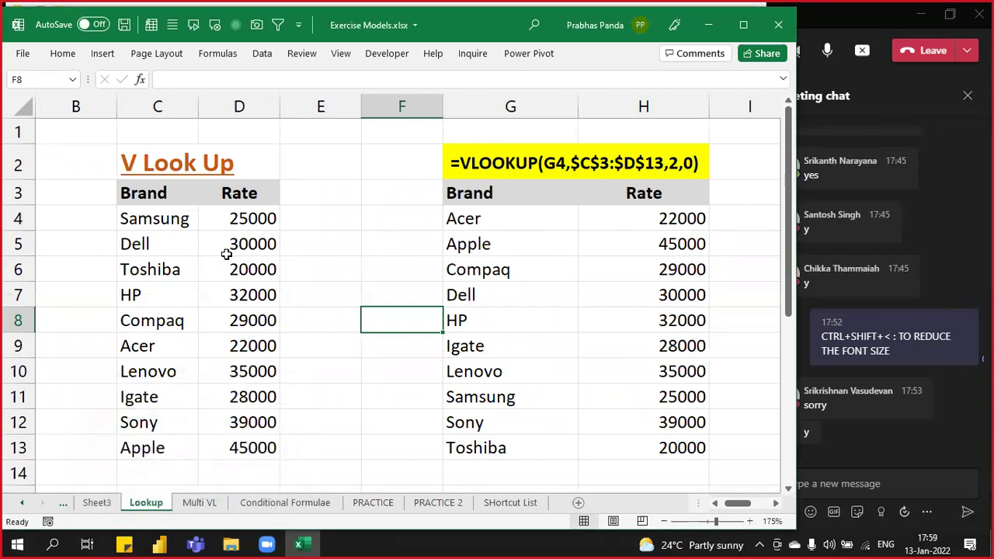
# Step: Drop a started CONCATENATE, enter =C3&D3 in E3 and fill it down to row 13
pyautogui.click(300, 202)
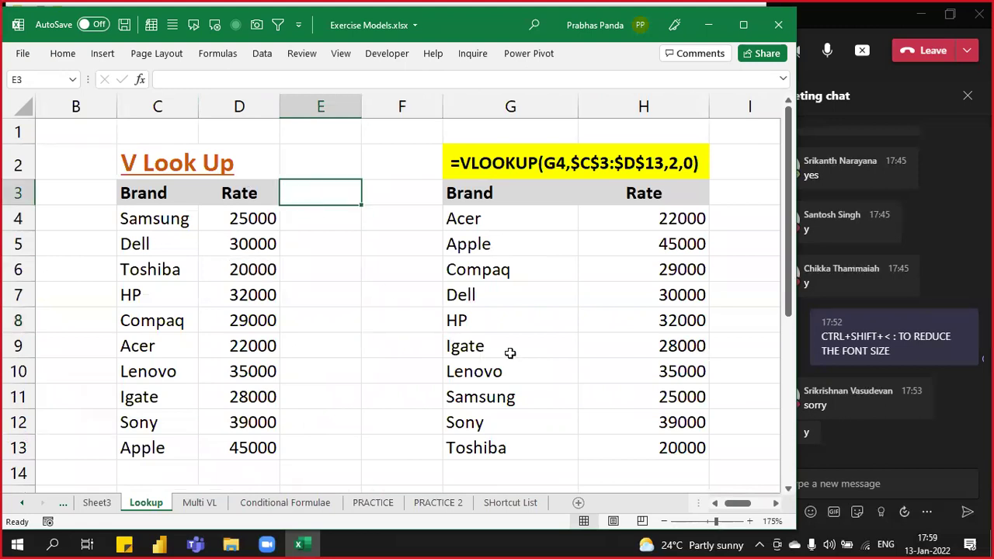
pyautogui.write('=CON')
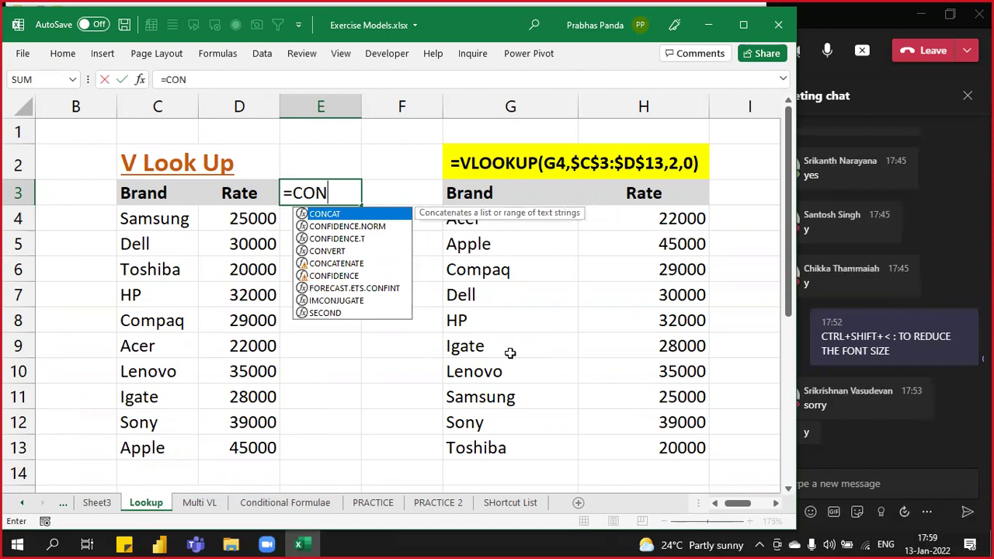
pyautogui.write('CATE')
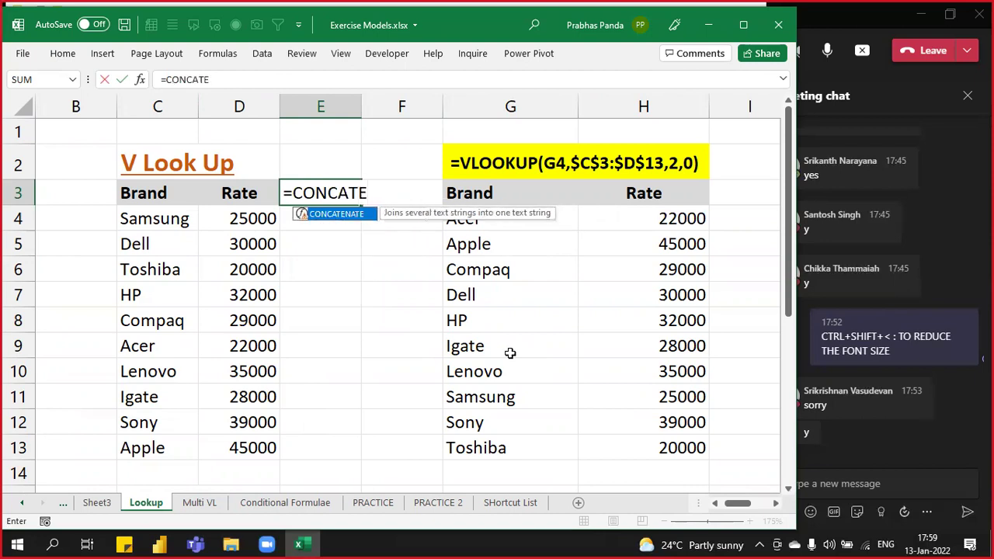
pyautogui.press('Escape')
pyautogui.press('Escape')
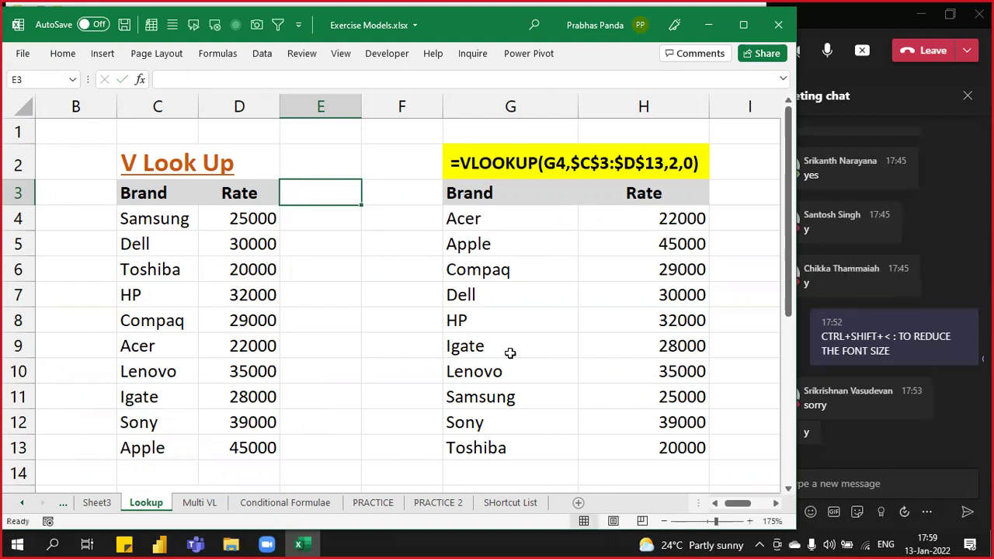
pyautogui.write('=')
pyautogui.press('Left')
pyautogui.press('Left')
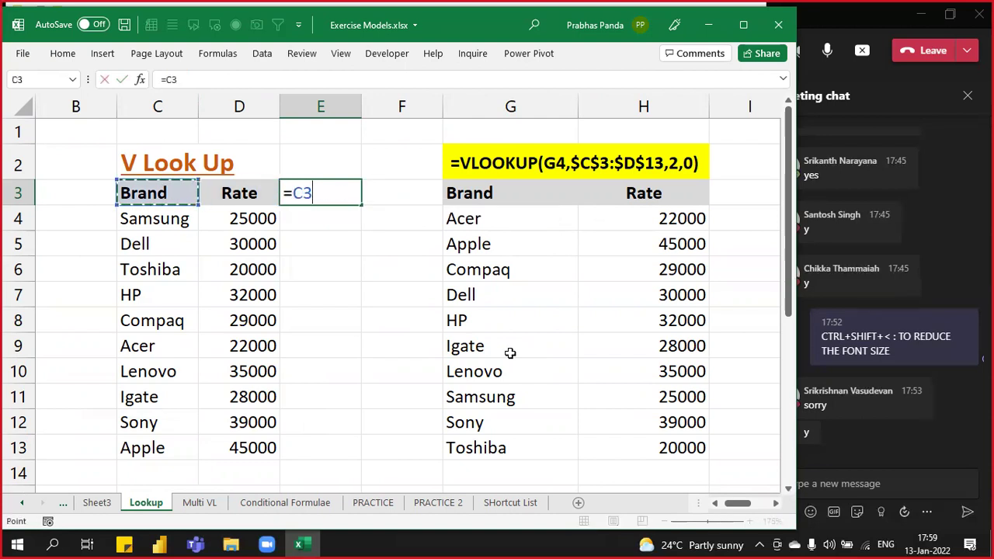
pyautogui.write('&')
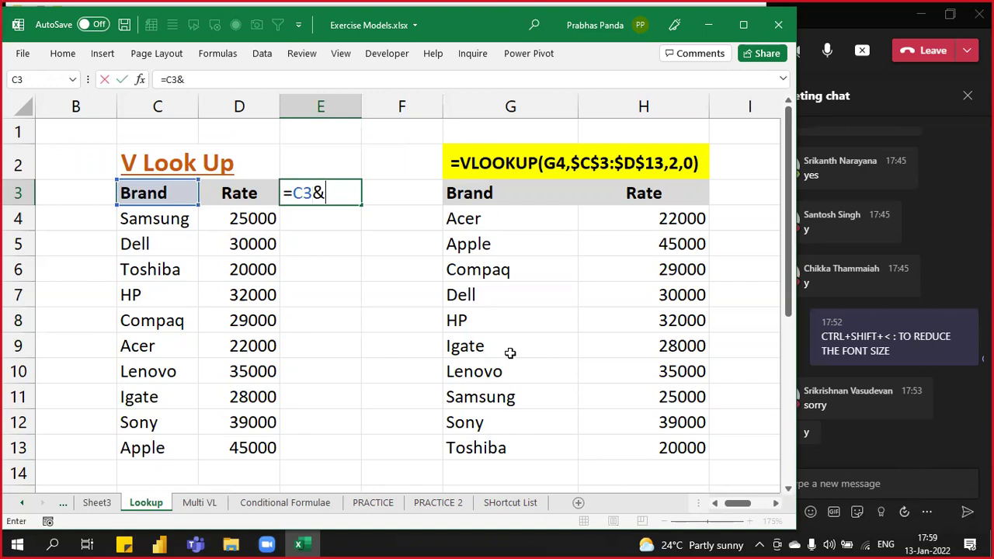
pyautogui.press('Left')
pyautogui.hotkey('shift', 'Return')
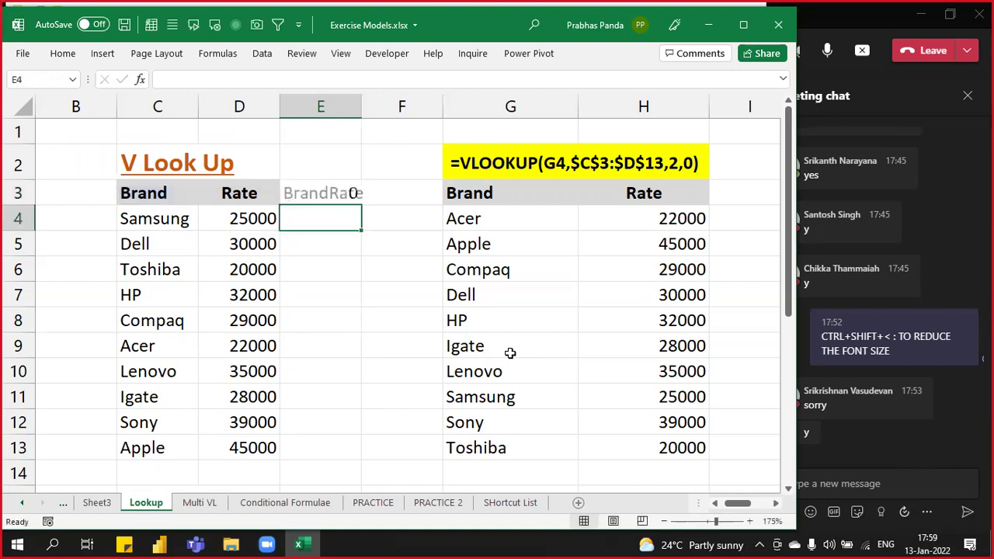
pyautogui.click(340, 191)
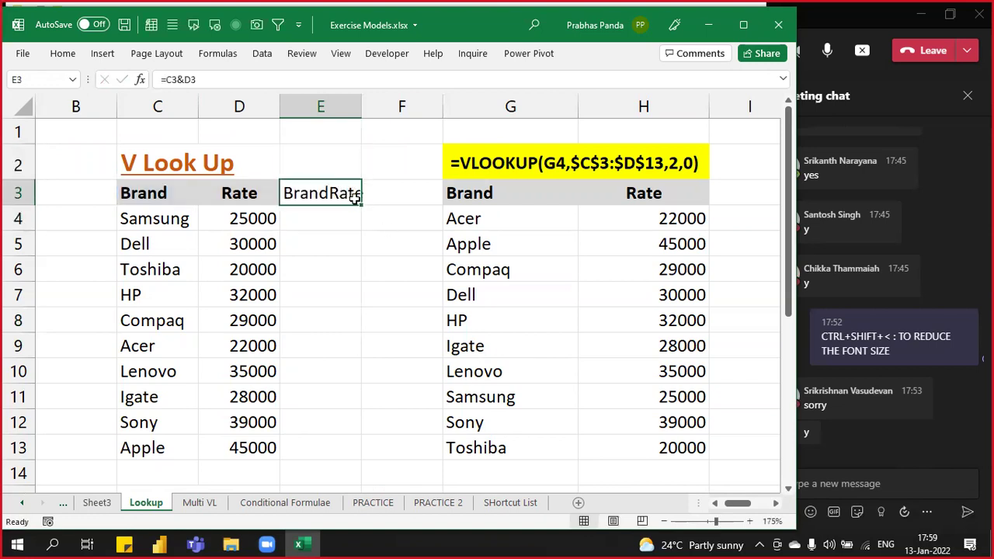
pyautogui.doubleClick(358, 206)
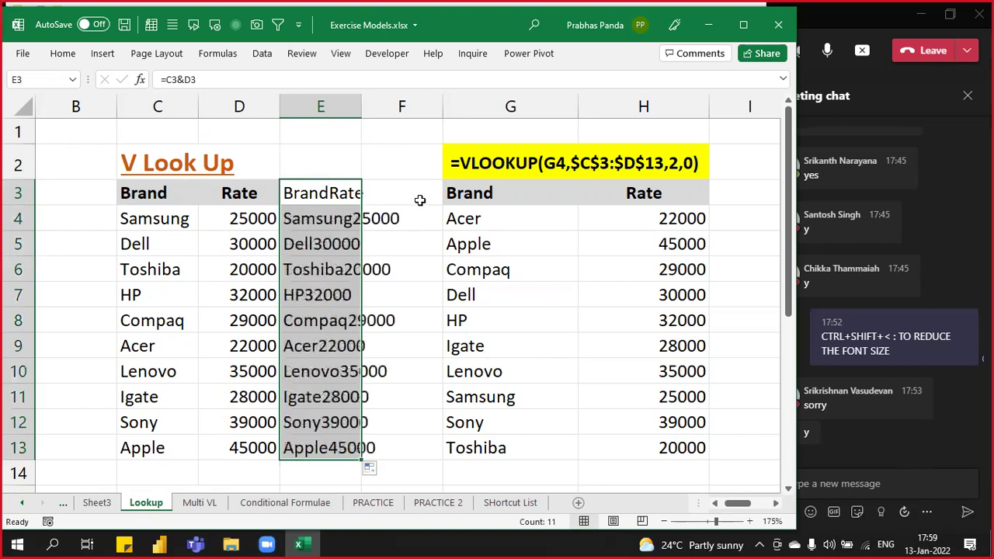
# Step: Change E3 to =C3&" "&D3 and refill to E13, giving values like Samsung 25000
pyautogui.press('F2')
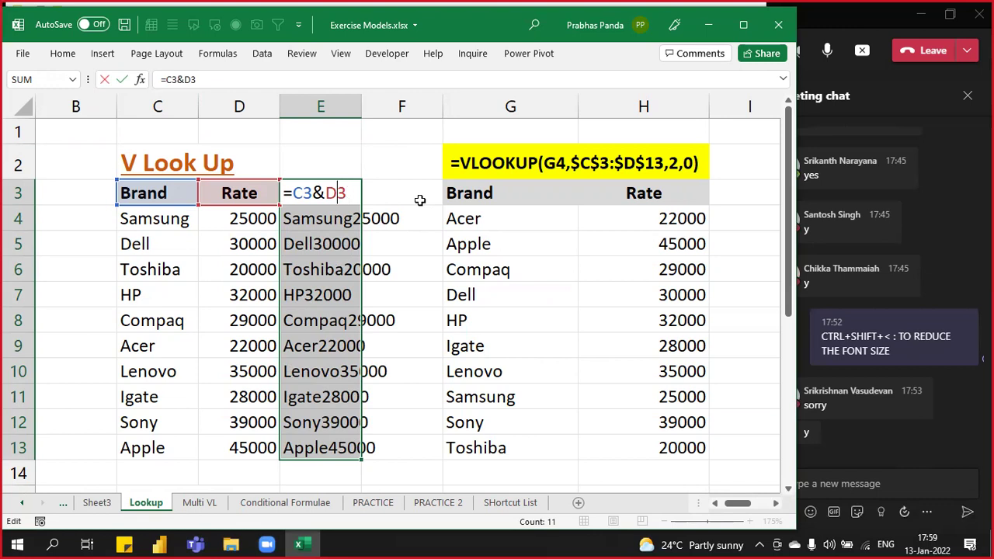
pyautogui.write('" ')
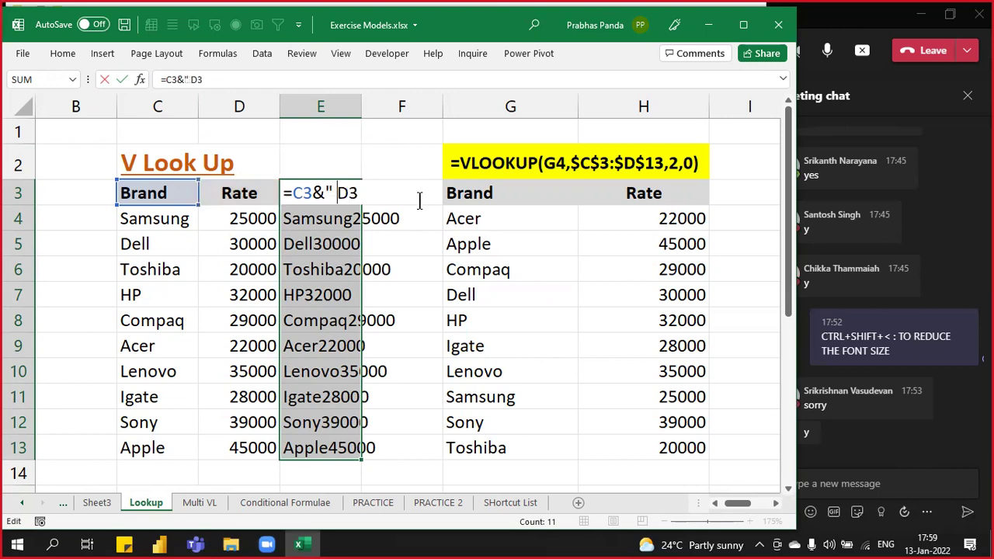
pyautogui.write('"&')
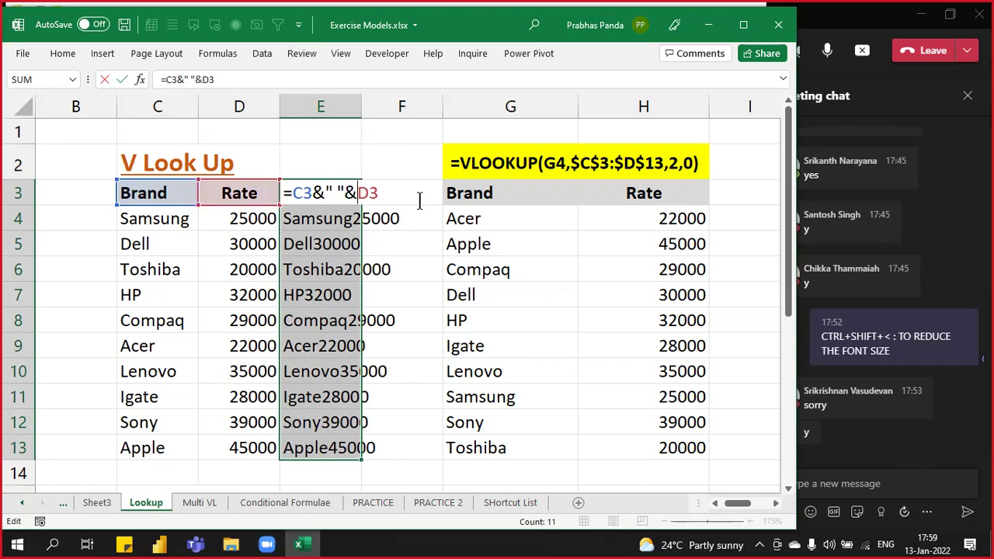
pyautogui.press('Return')
pyautogui.press('Up')
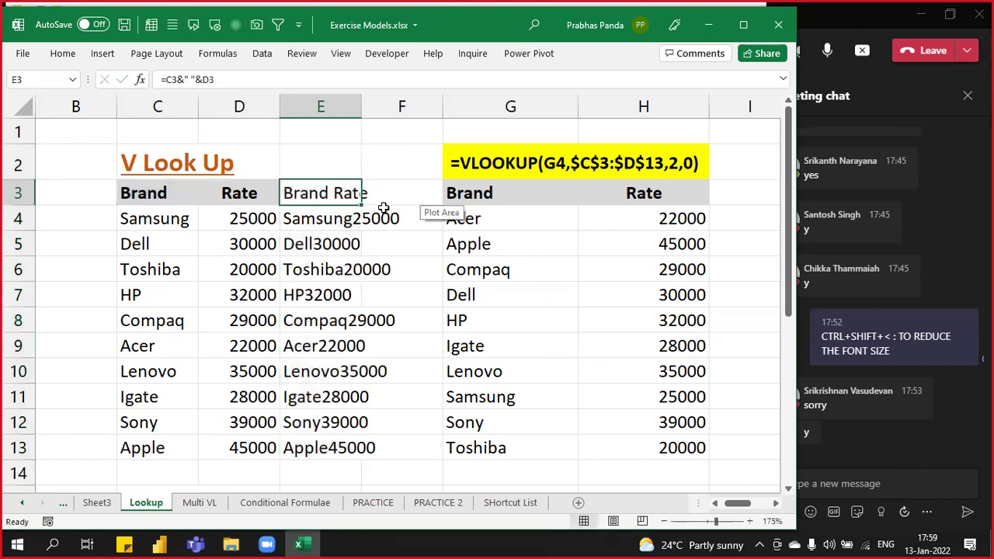
pyautogui.doubleClick(360, 204)
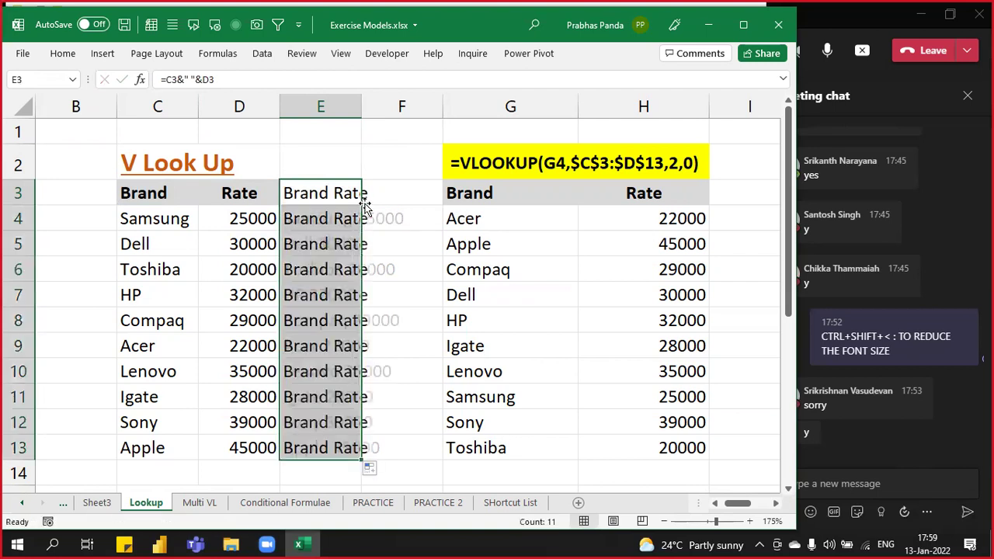
pyautogui.press('F2')
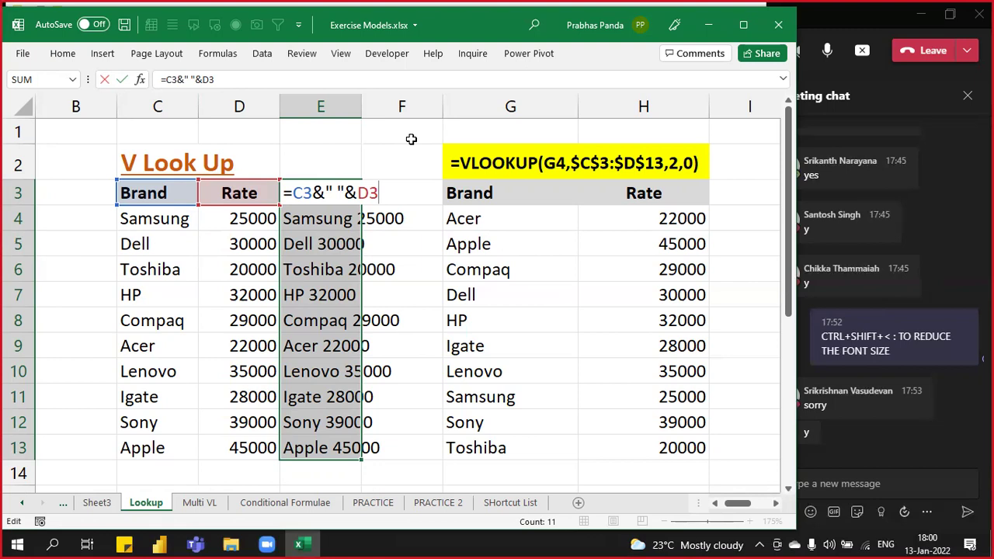
pyautogui.hotkey('ctrl', 'Return')
pyautogui.press('Left')
pyautogui.press('Down')
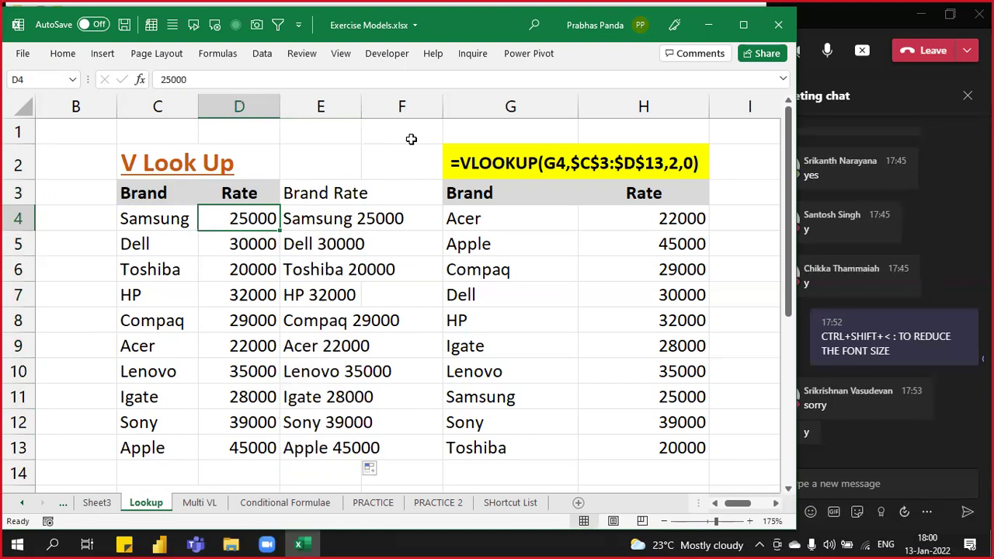
# Step: Enter =LEFT(D4,4) in B4 and fill it down to B13, showing values like 2500
pyautogui.click(82, 218)
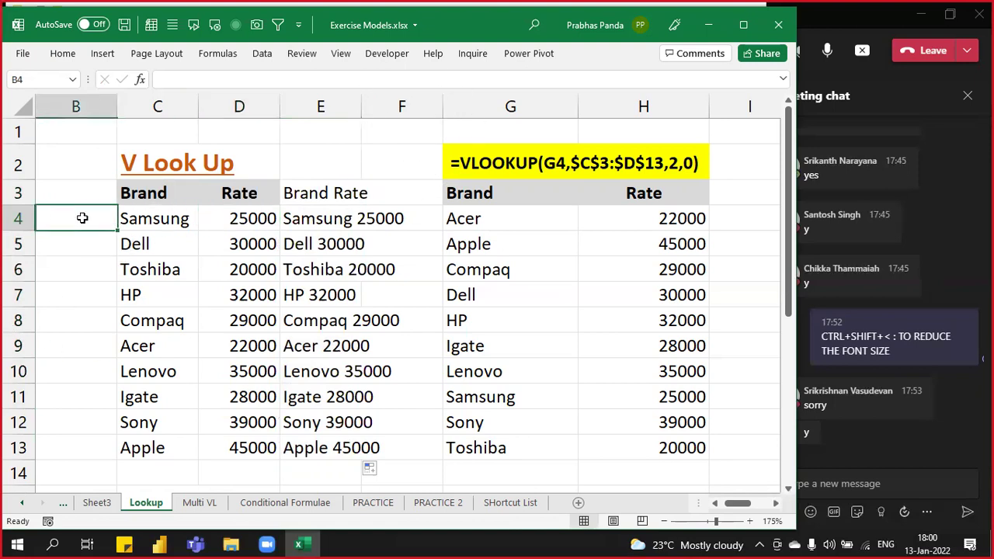
pyautogui.hscroll(-1, 654, 528)
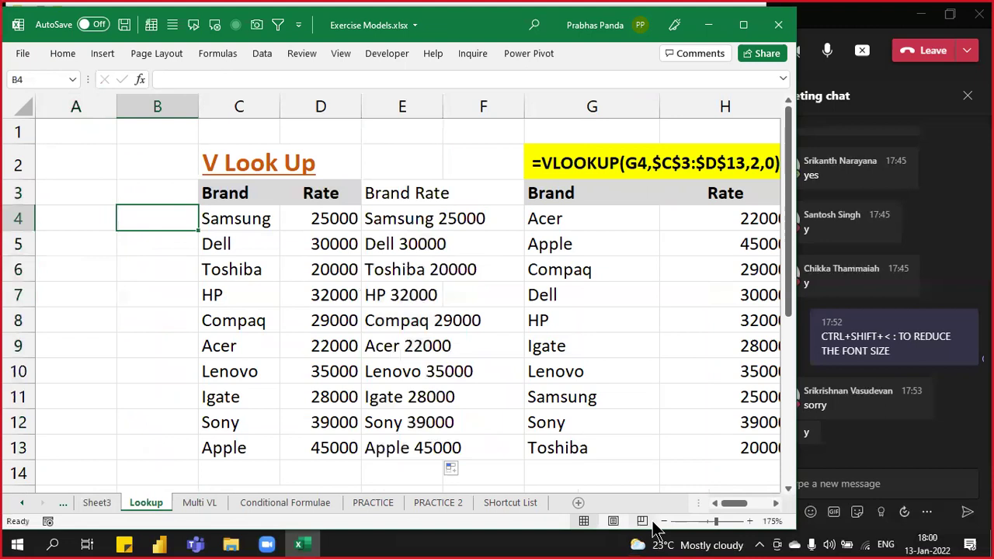
pyautogui.write('=')
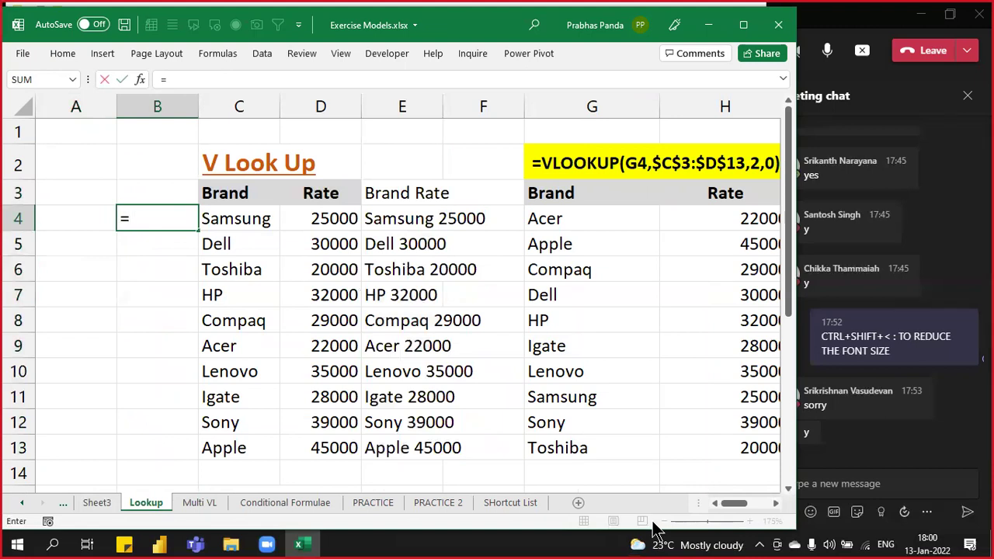
pyautogui.write('LEFT(')
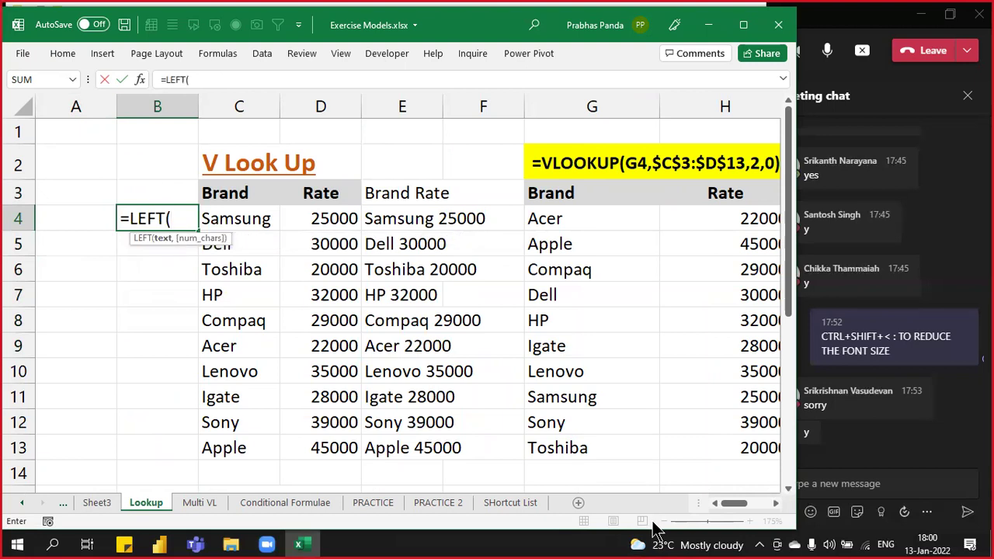
pyautogui.press('Right')
pyautogui.press('Right')
pyautogui.write(',')
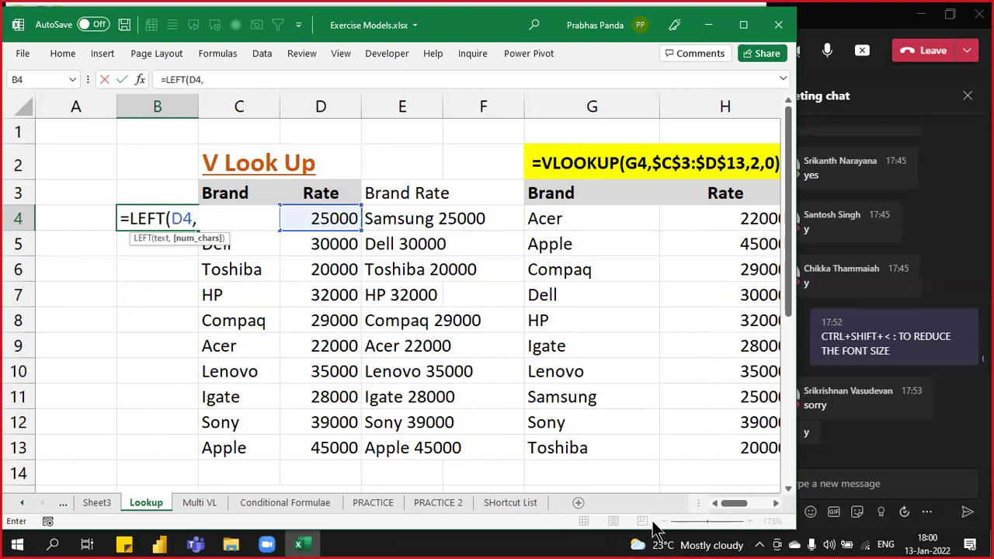
pyautogui.write('4)')
pyautogui.press('Up')
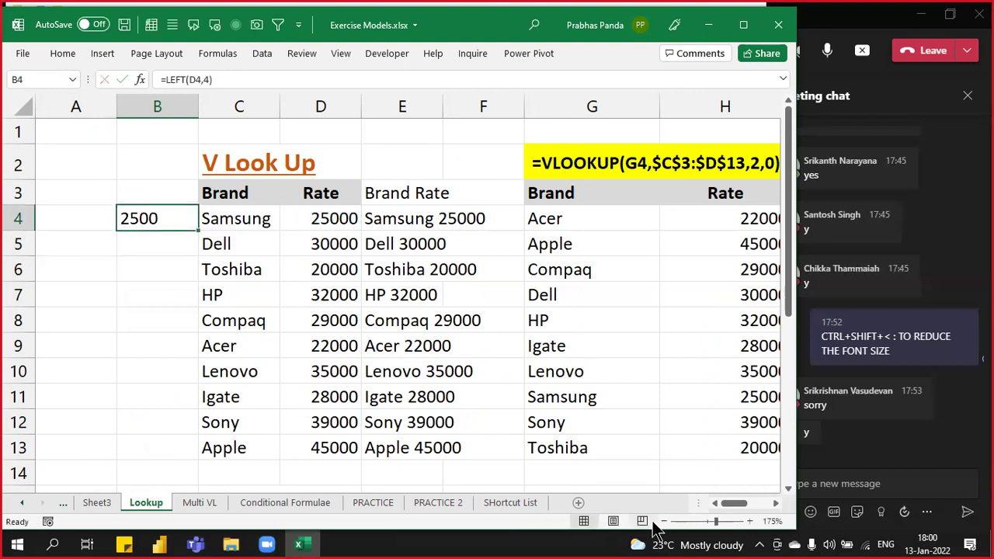
pyautogui.doubleClick(198, 230)
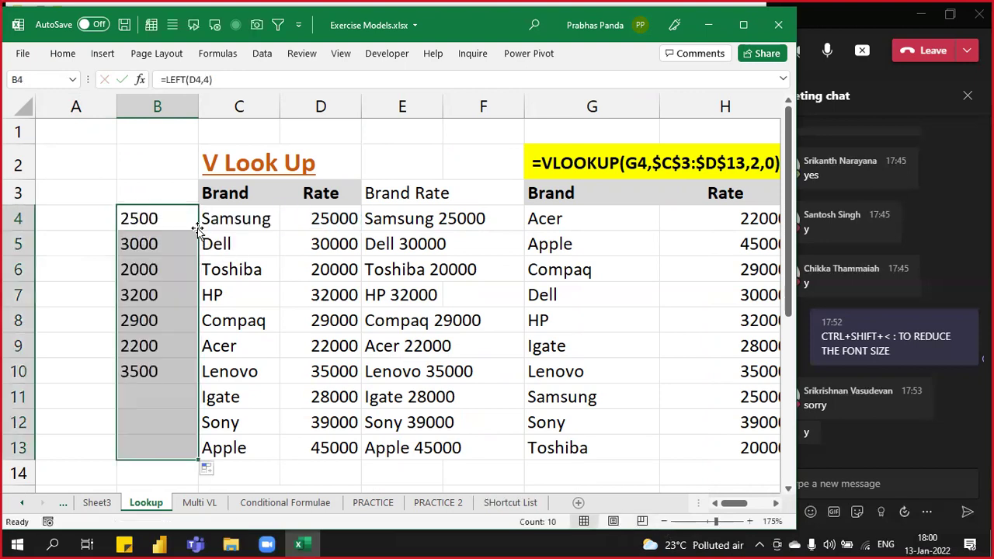
pyautogui.press('F2')
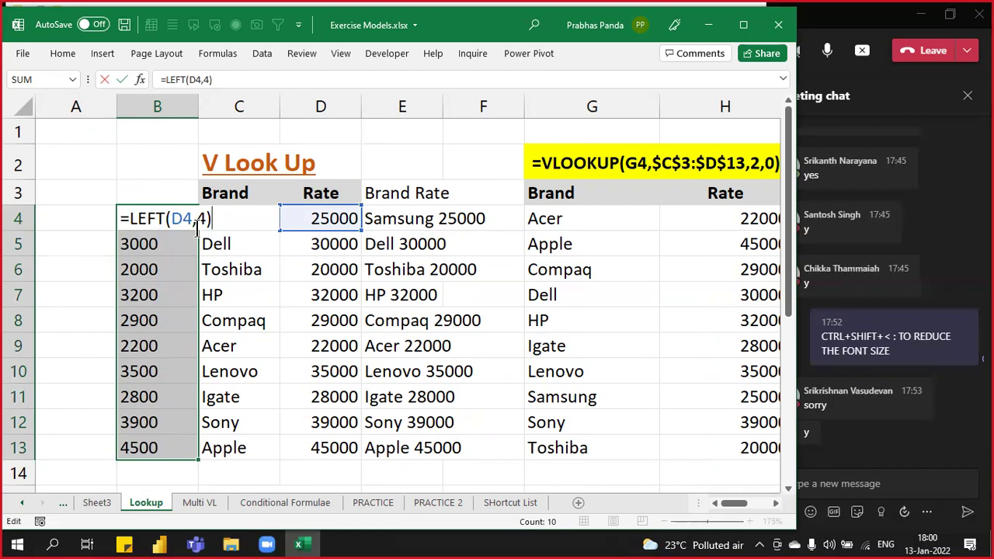